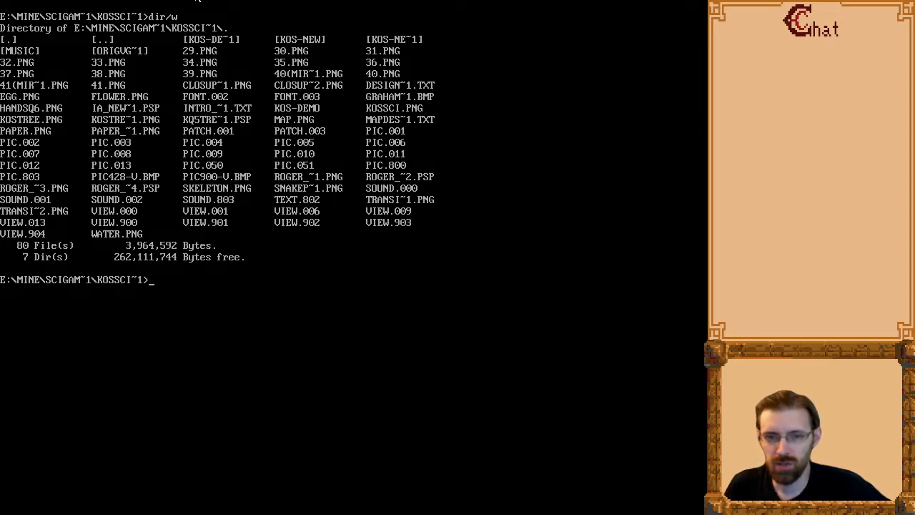
# Try to run sciv from the KOSSCI~1 folder and list the folder's *.exe files in wide format.
pyautogui.write('sciv')
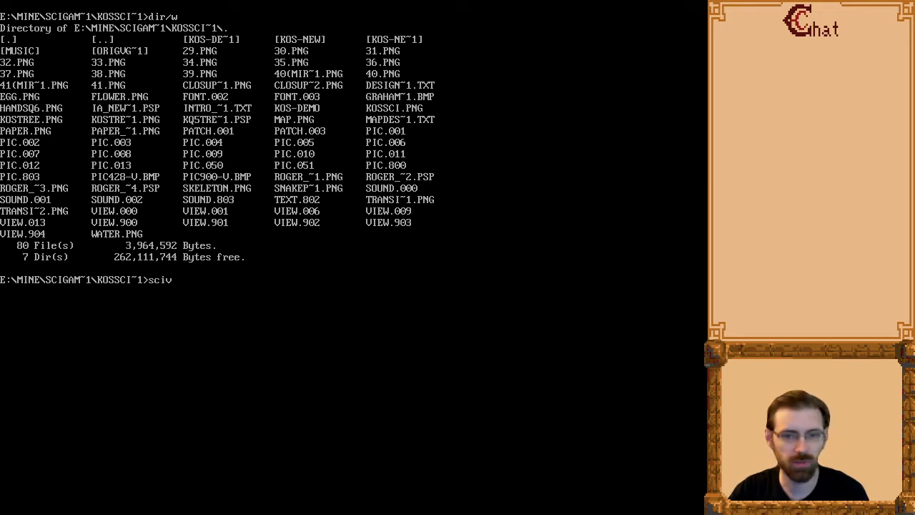
pyautogui.press('Return')
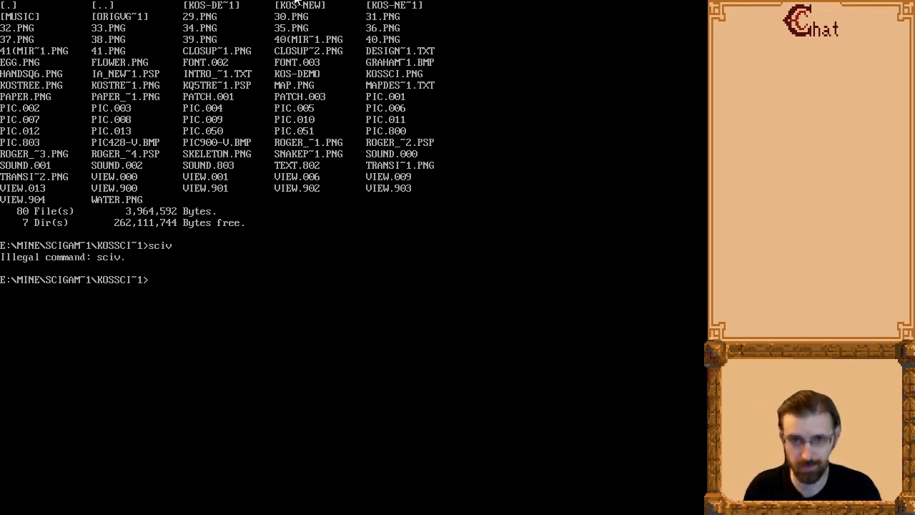
pyautogui.write('dir/w')
pyautogui.press('Return')
pyautogui.write('dir/w *.exe')
pyautogui.press('Return')
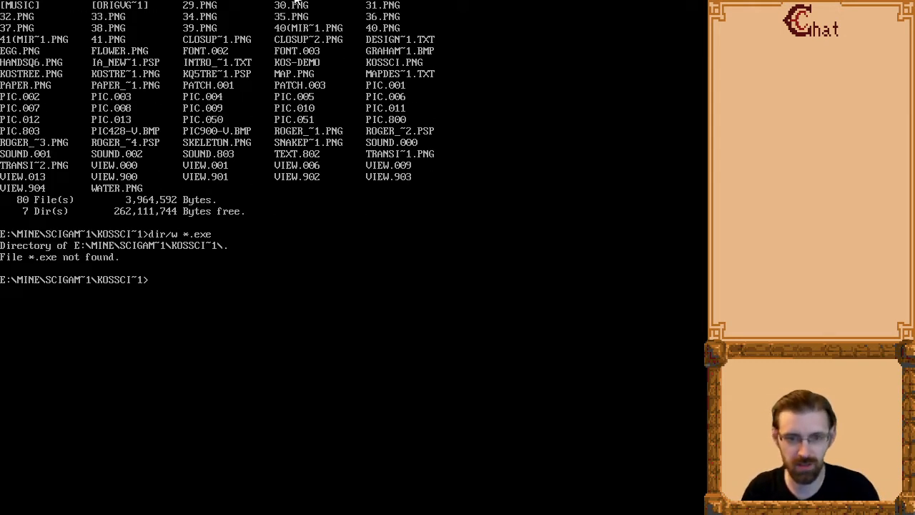
# List the folder's contents in wide format, change to the kos-new directory and launch the game with the sierra command.
pyautogui.write('dir/w')
pyautogui.press('Return')
pyautogui.write('cd kos-new')
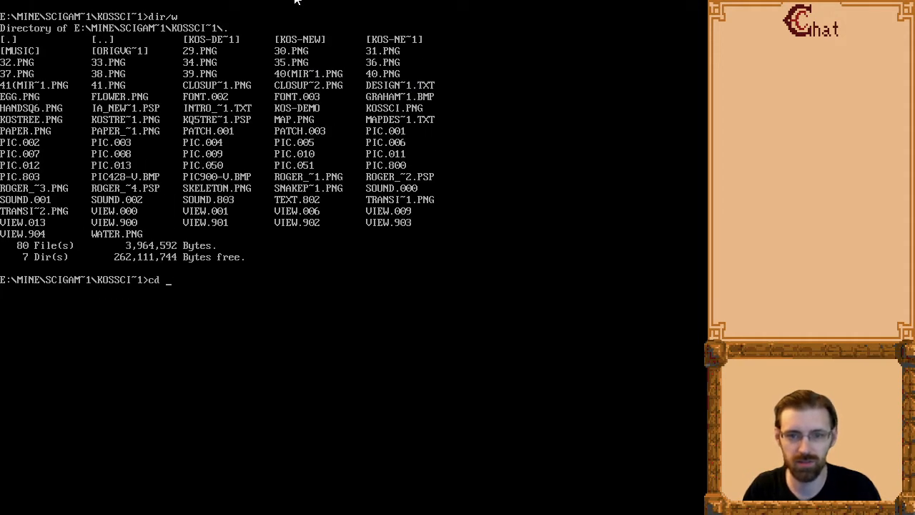
pyautogui.press('Return')
pyautogui.write('sierra')
pyautogui.press('Return')
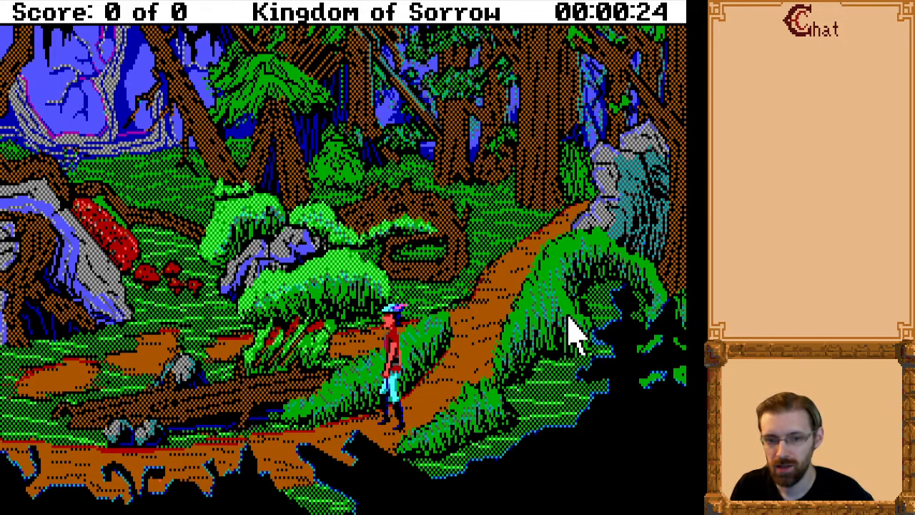
# Walk the character along the forest paths, around the bushes and fallen log, and on to the area with the pond.
pyautogui.press('Right')
pyautogui.press('Up')
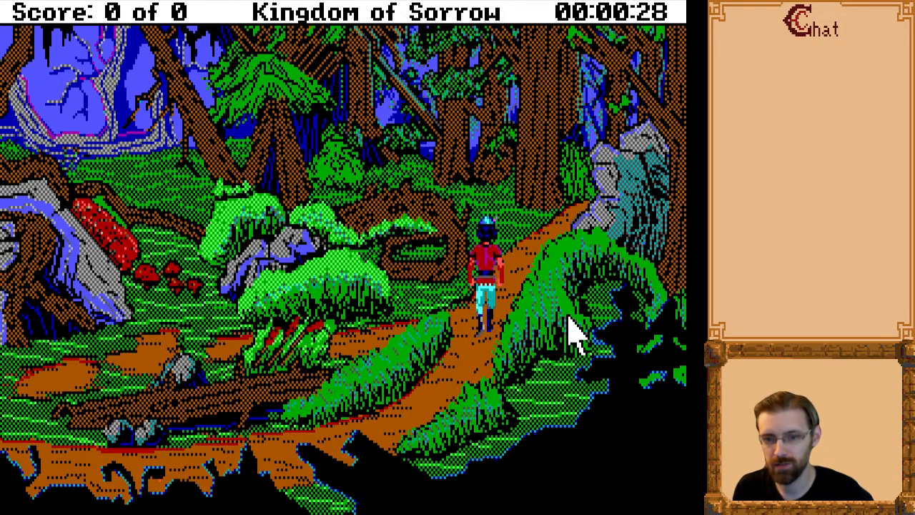
pyautogui.press('Left')
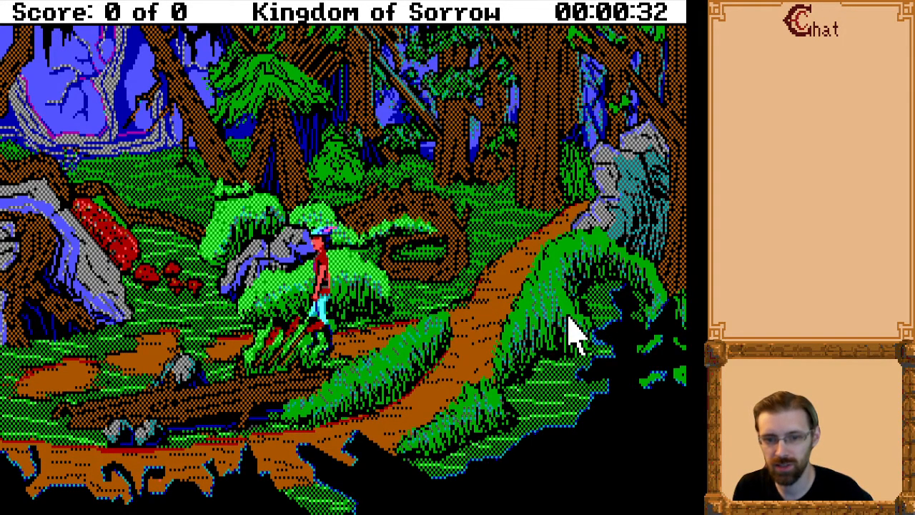
pyautogui.press('Left')
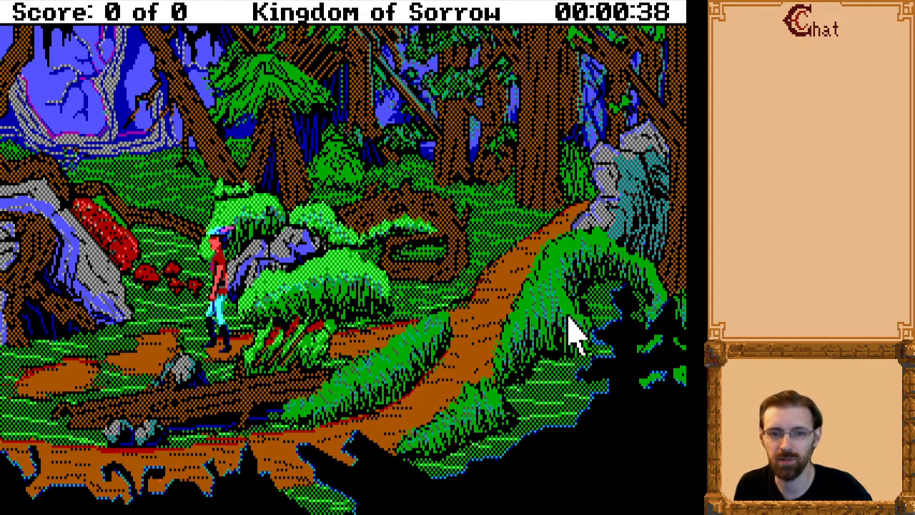
pyautogui.press('Left')
pyautogui.press('End')
pyautogui.press('Down')
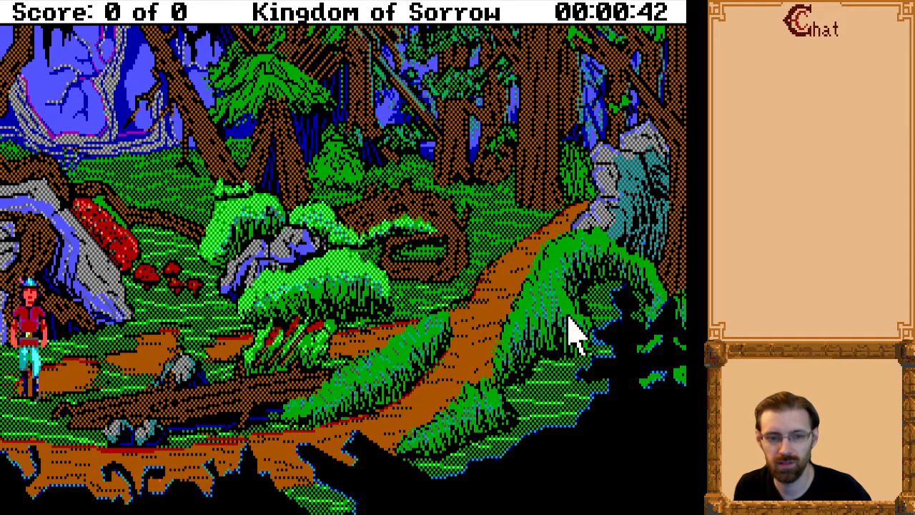
pyautogui.press('pagedown')
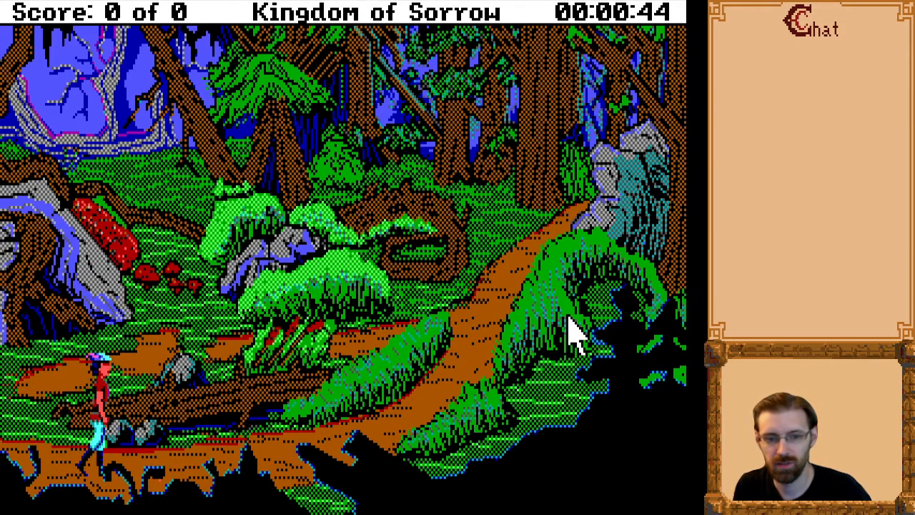
pyautogui.press('pageup')
pyautogui.press('Left')
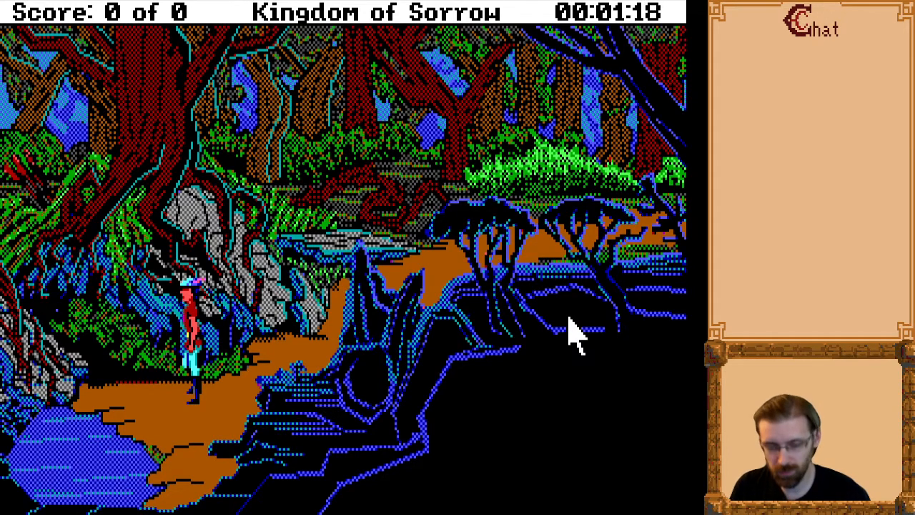
# Try to save the game and walk the character into the pond beside the path.
pyautogui.press('F5')
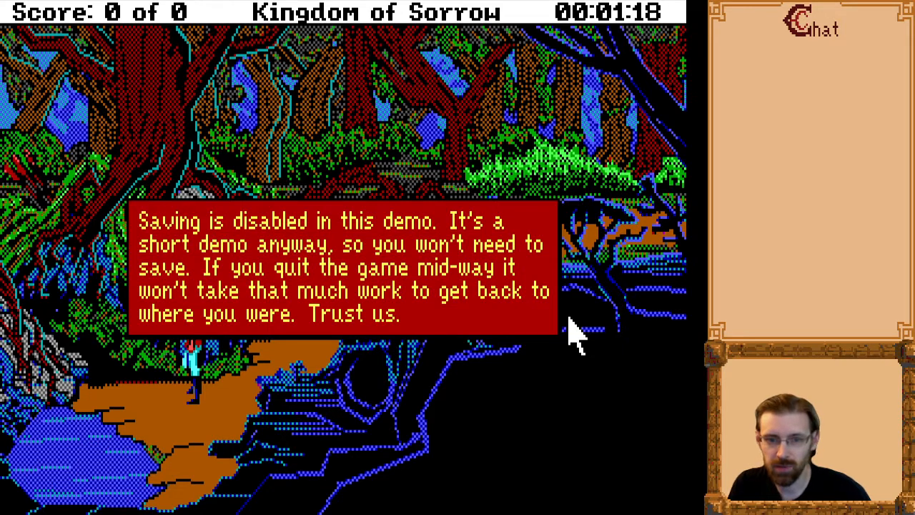
pyautogui.press('Return')
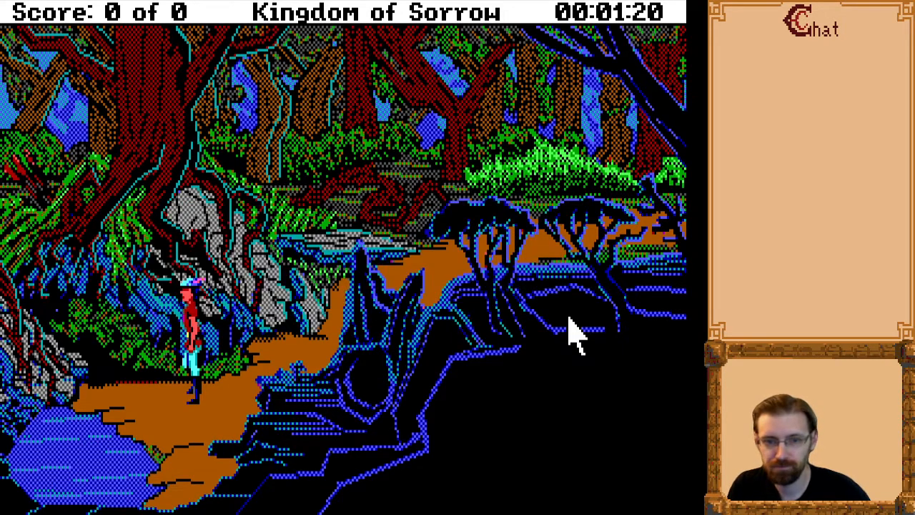
pyautogui.press('Right')
pyautogui.press('Left')
pyautogui.press('Down')
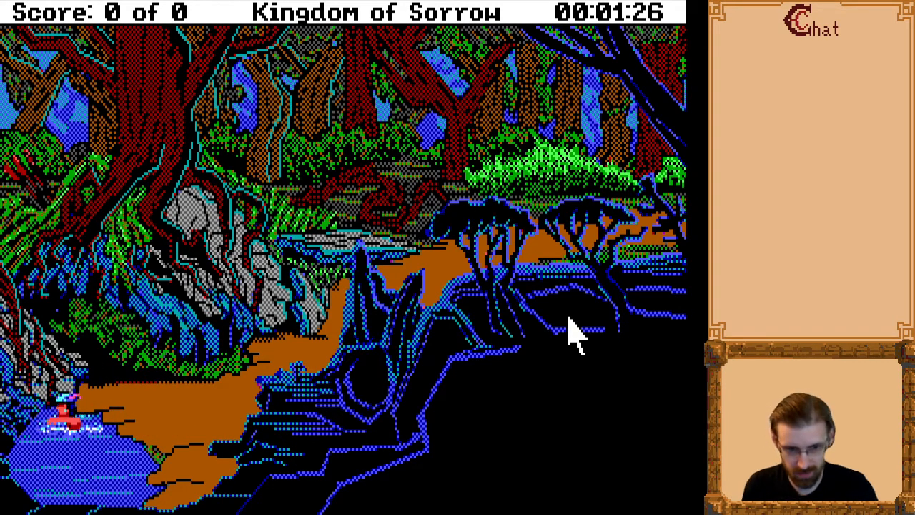
# Enter the commands "hold breath" and "dive" to send the character beneath the pond's surface.
pyautogui.write('hold breath')
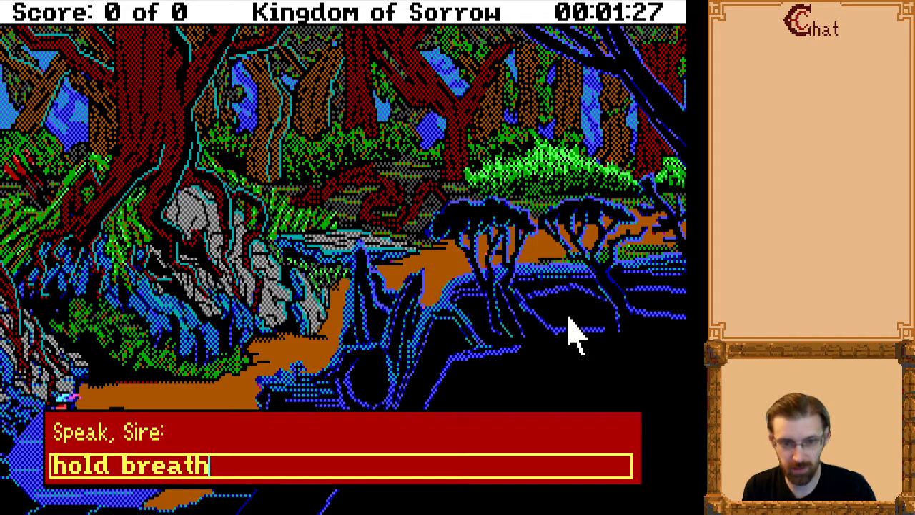
pyautogui.press('Return')
pyautogui.write('dive')
pyautogui.press('Return')
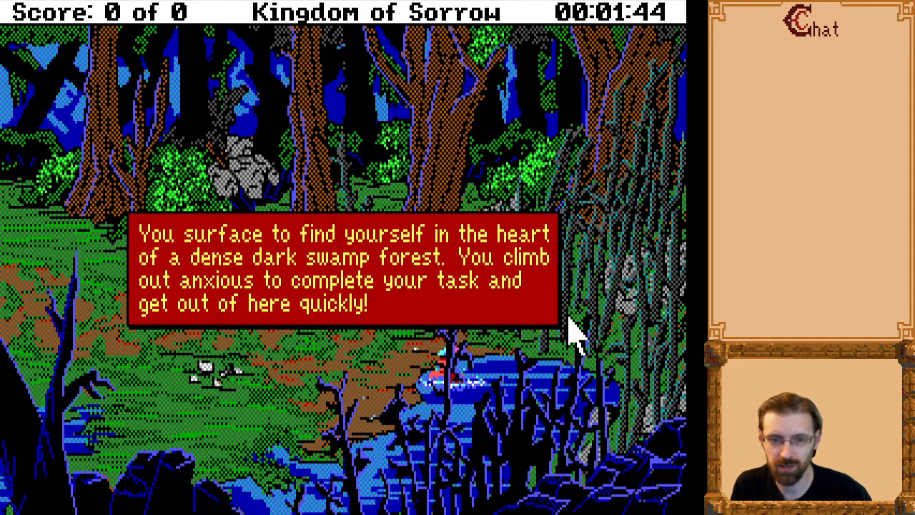
# Advance through the story messages about the swamp arrival, snake attack and poisoning until the character can be controlled.
pyautogui.click(570, 320)
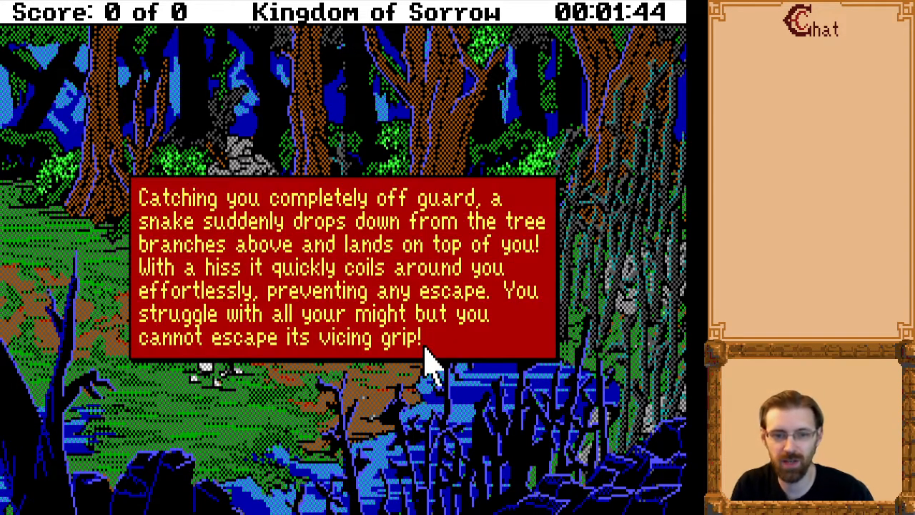
pyautogui.click(542, 411)
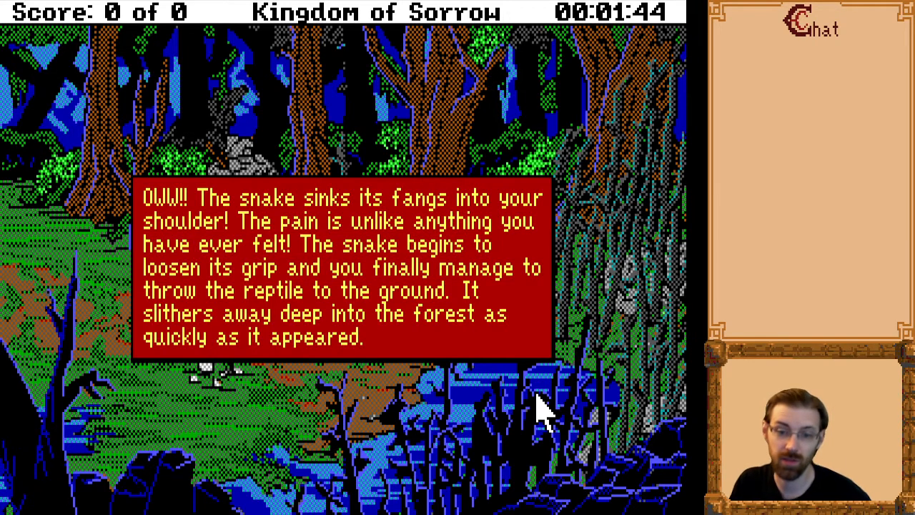
pyautogui.press('Return')
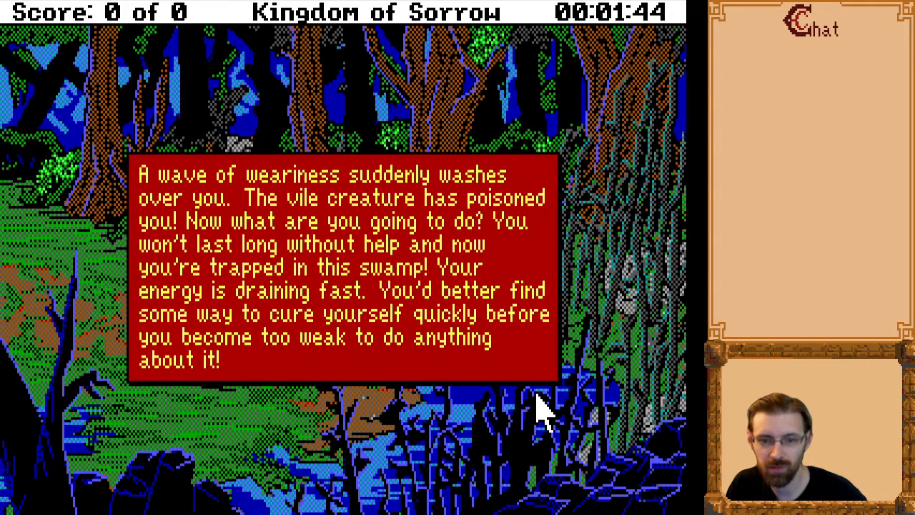
pyautogui.press('Return')
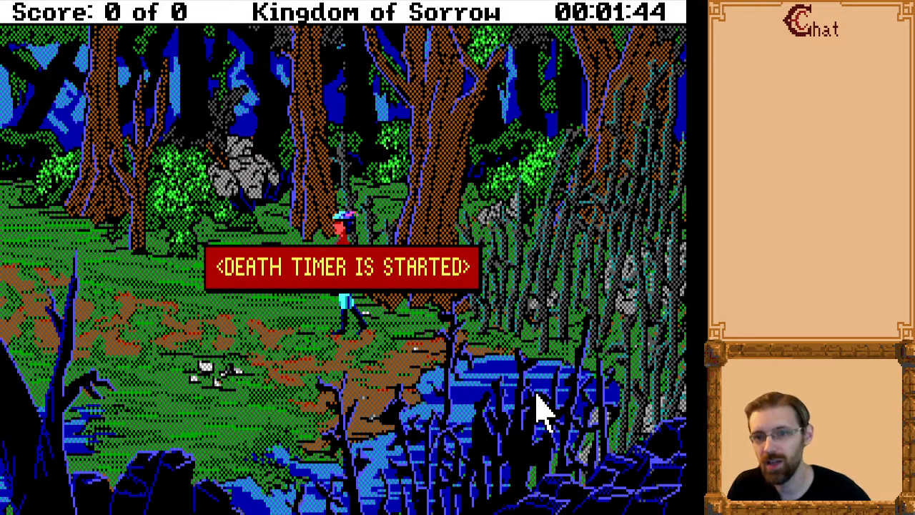
pyautogui.press('Return')
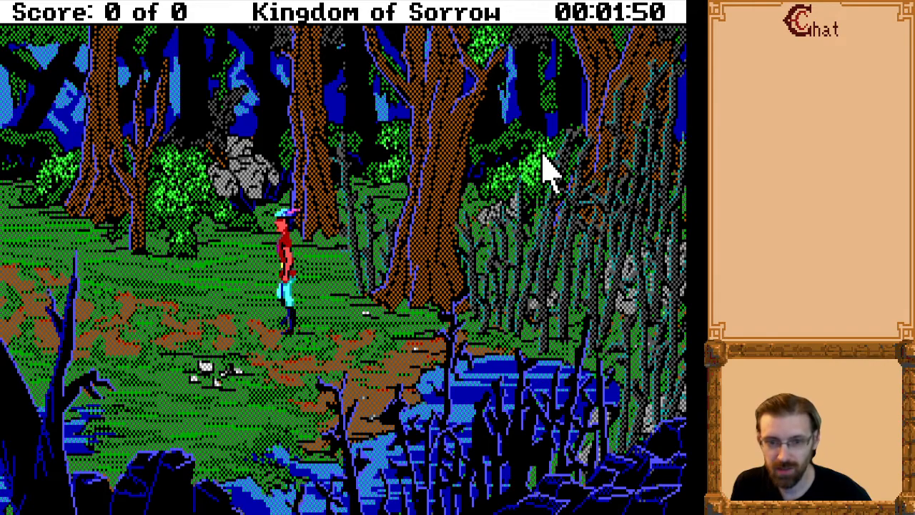
# Walk the character around the swamp clearing to explore the ground between the trees, rocks and pool.
pyautogui.press('Right')
pyautogui.press('Left')
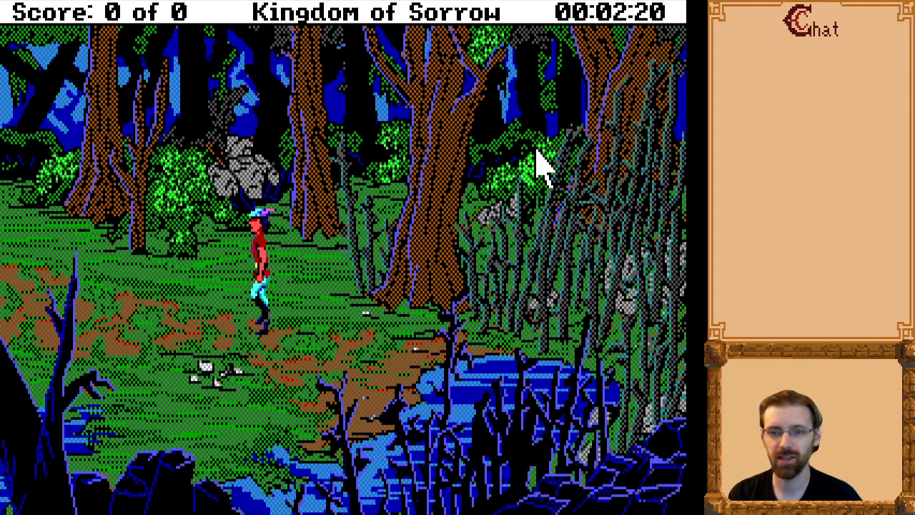
pyautogui.press('Up')
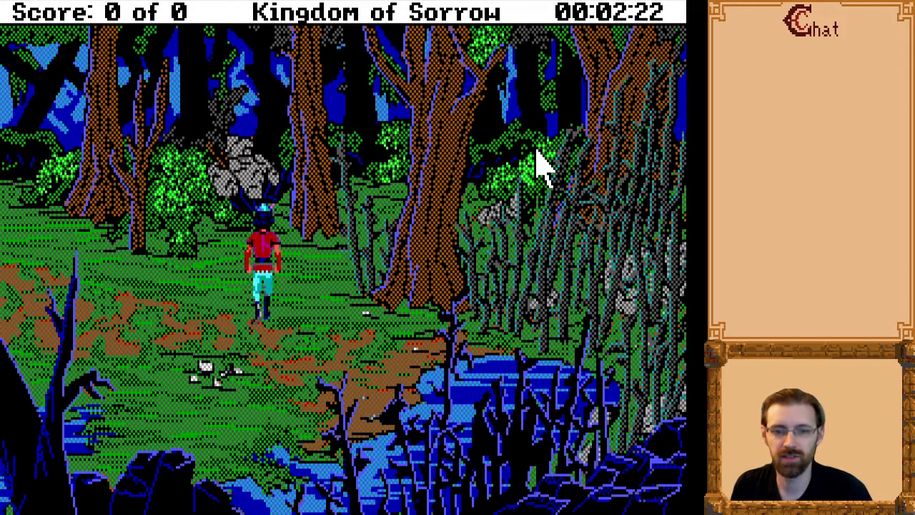
pyautogui.press('Left')
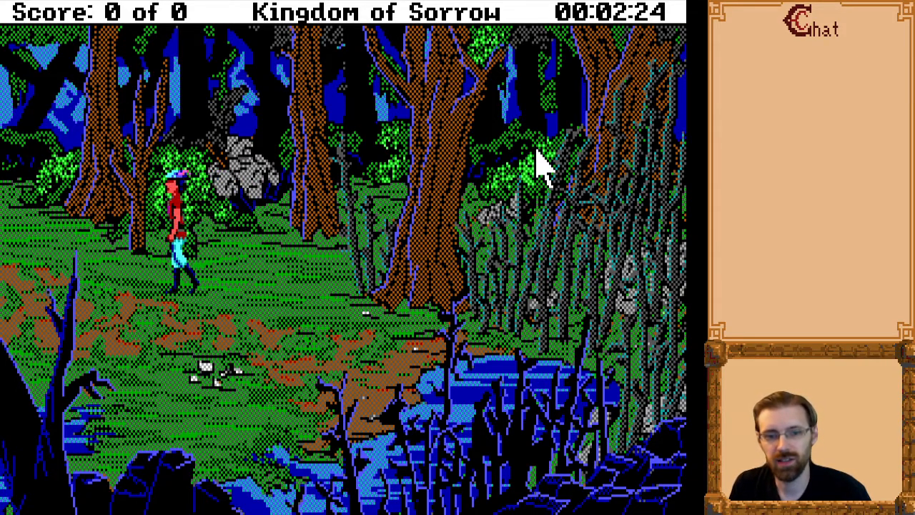
pyautogui.press('Down')
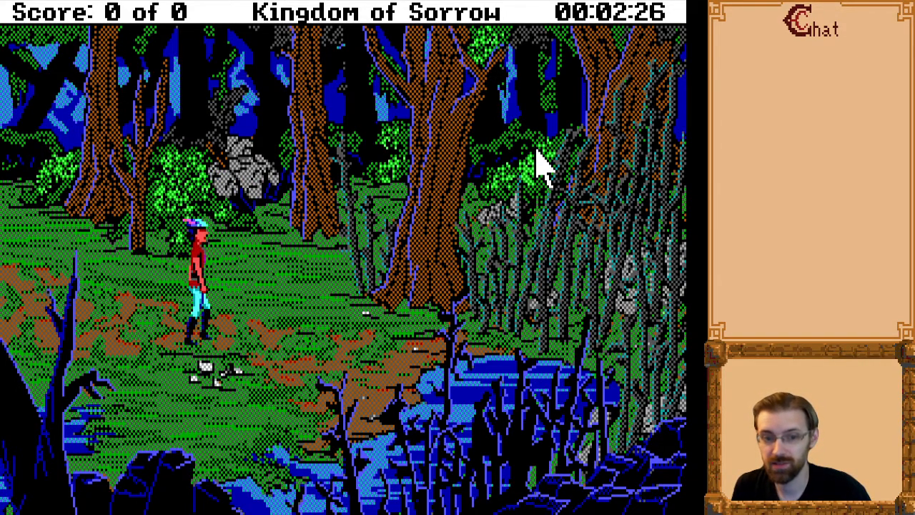
pyautogui.press('Up')
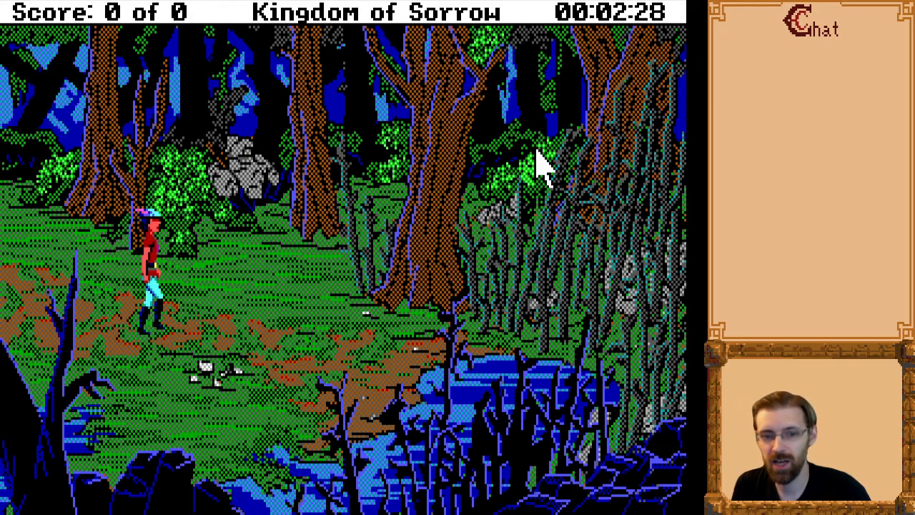
pyautogui.press('Left')
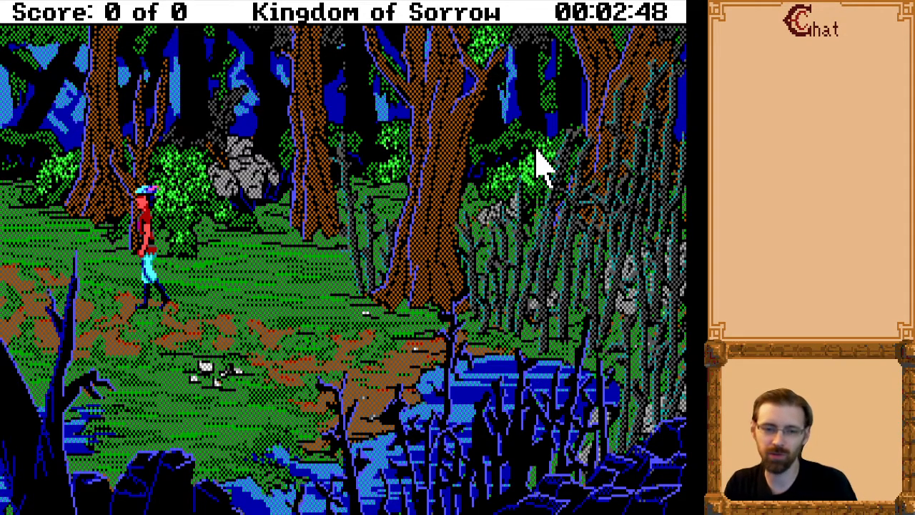
pyautogui.press('Up')
pyautogui.press('Left')
pyautogui.press('Right')
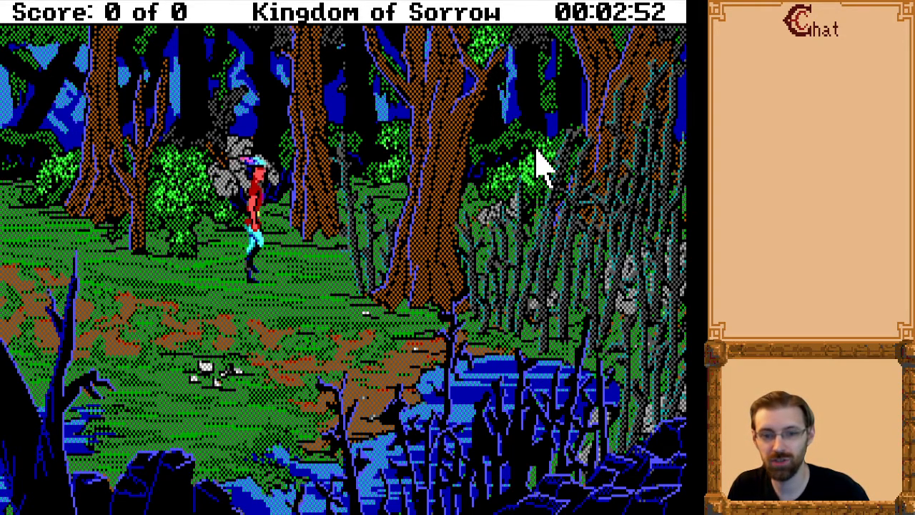
pyautogui.press('Down')
pyautogui.press('Left')
pyautogui.press('Down')
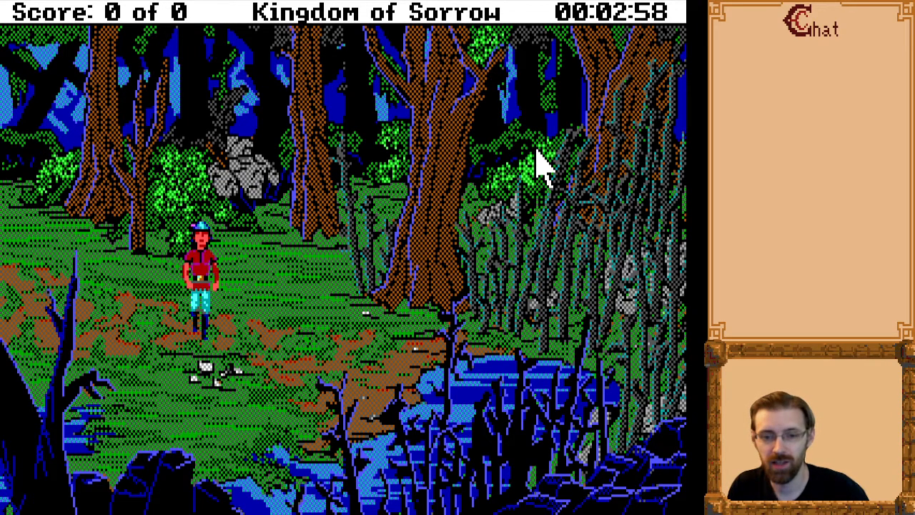
# Walk the character west out of the swamp clearing and north past the stream to the area with the yellow flower.
pyautogui.click(135, 306)
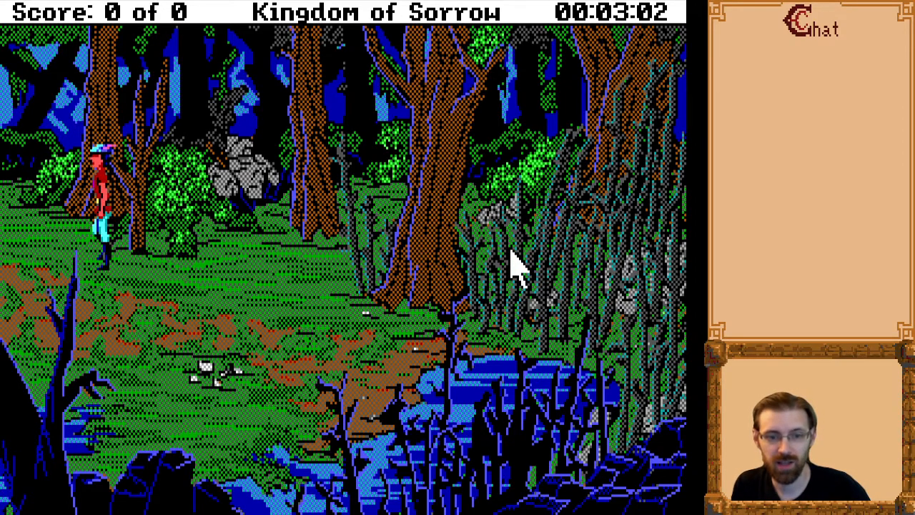
pyautogui.press('Left')
pyautogui.press('Left')
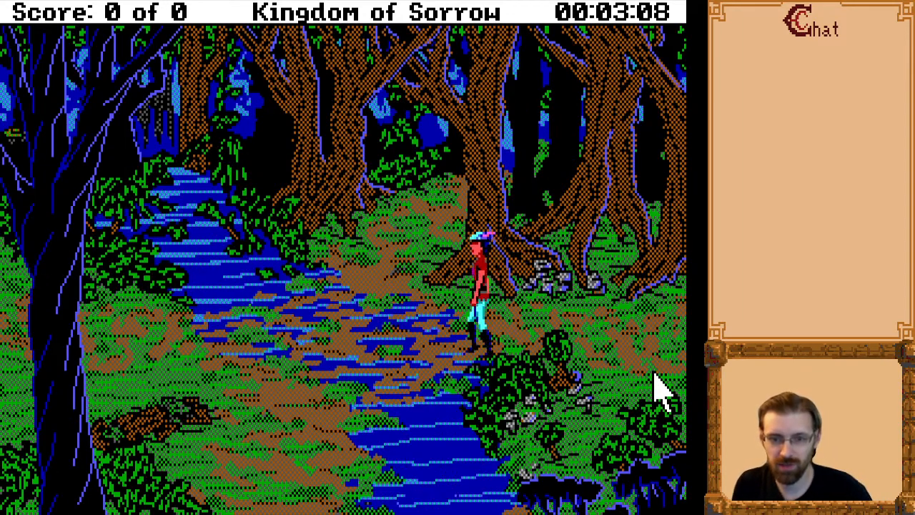
pyautogui.press('Up')
pyautogui.press('pageup')
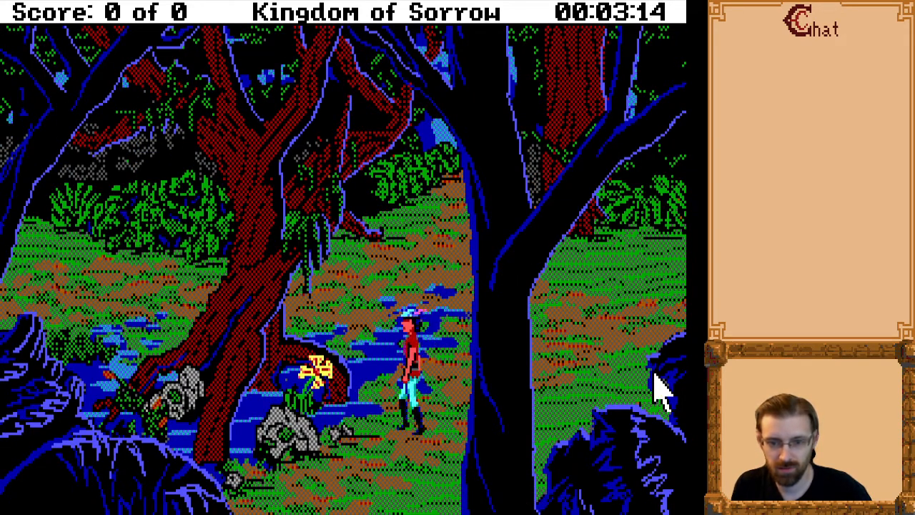
# Examine the surroundings and the yellow flower with the "look" and "look flower" commands, and walk the character away from the flower.
pyautogui.press('Left')
pyautogui.write('look')
pyautogui.press('Return')
pyautogui.press('Return')
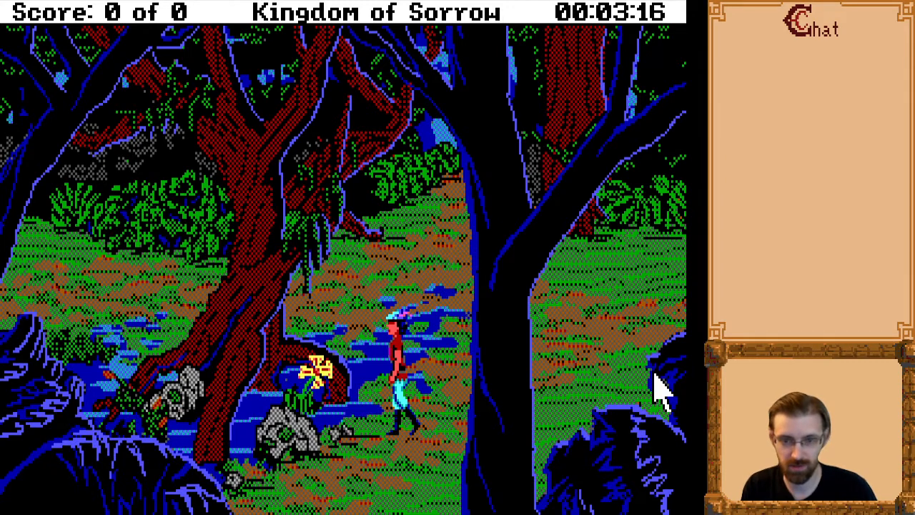
pyautogui.write('look flower')
pyautogui.press('Return')
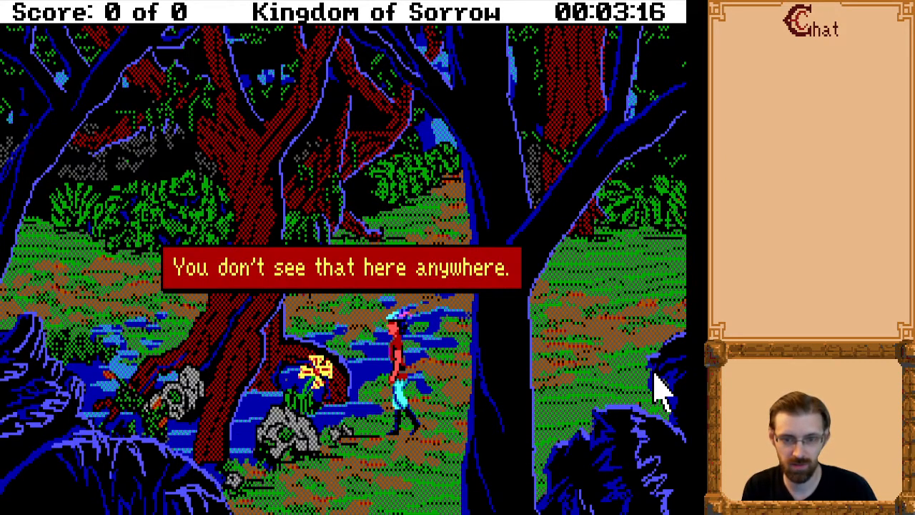
pyautogui.press('Return')
pyautogui.press('Right')
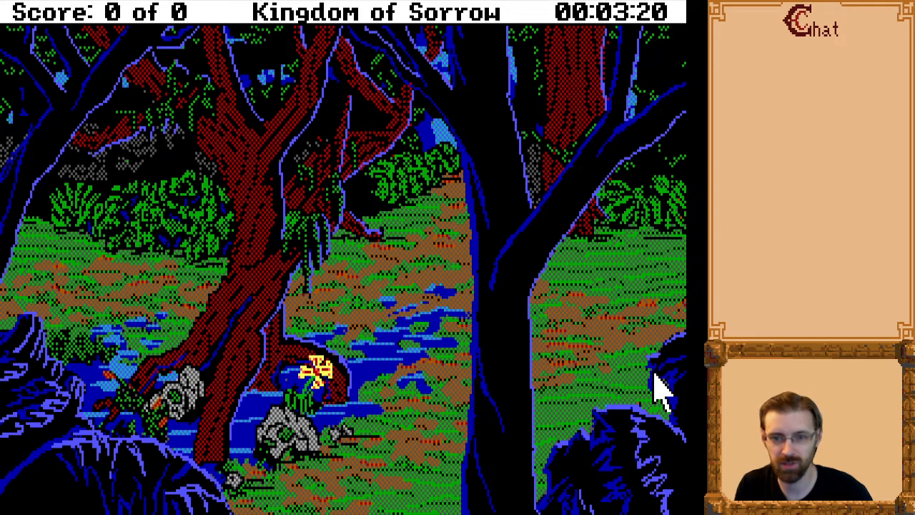
# Walk the character west from the yellow flower area and north to the skeleton lying against the tree roots.
pyautogui.press('Left')
pyautogui.press('Right')
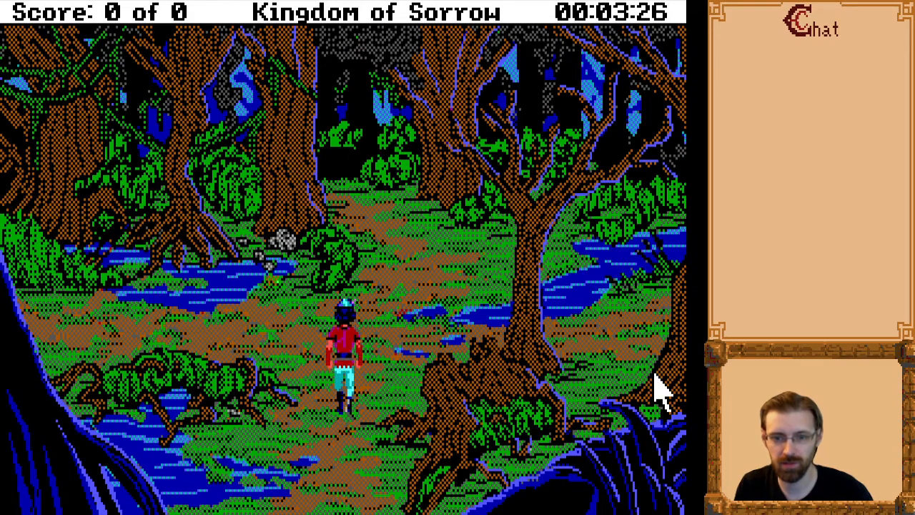
pyautogui.press('Left')
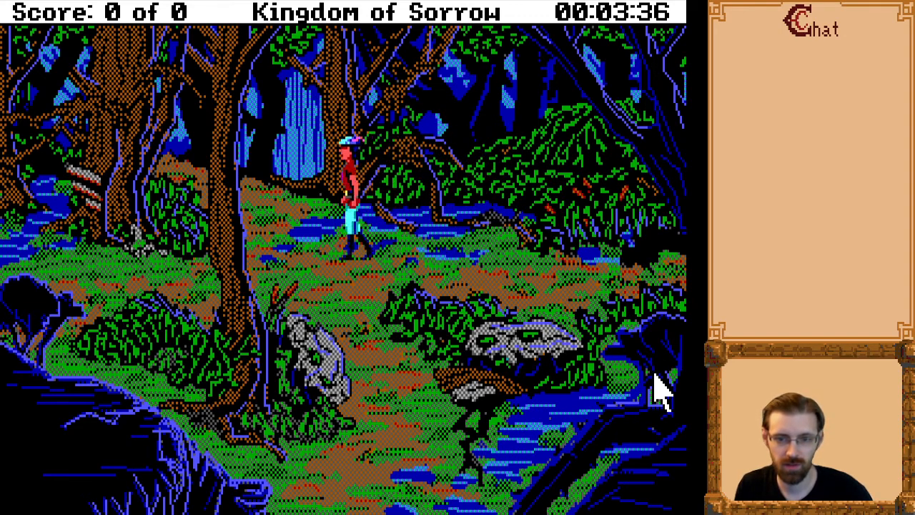
pyautogui.press('Up')
pyautogui.press('Left')
pyautogui.press('Up')
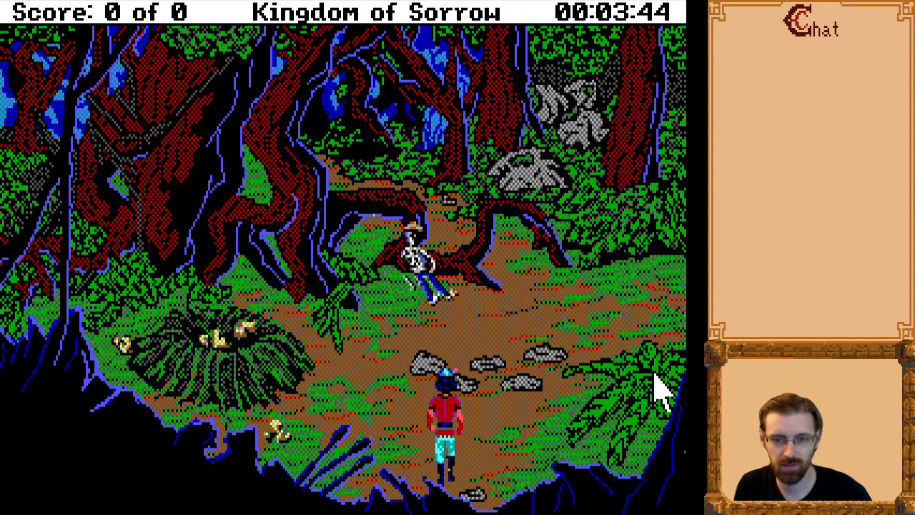
pyautogui.press('Right')
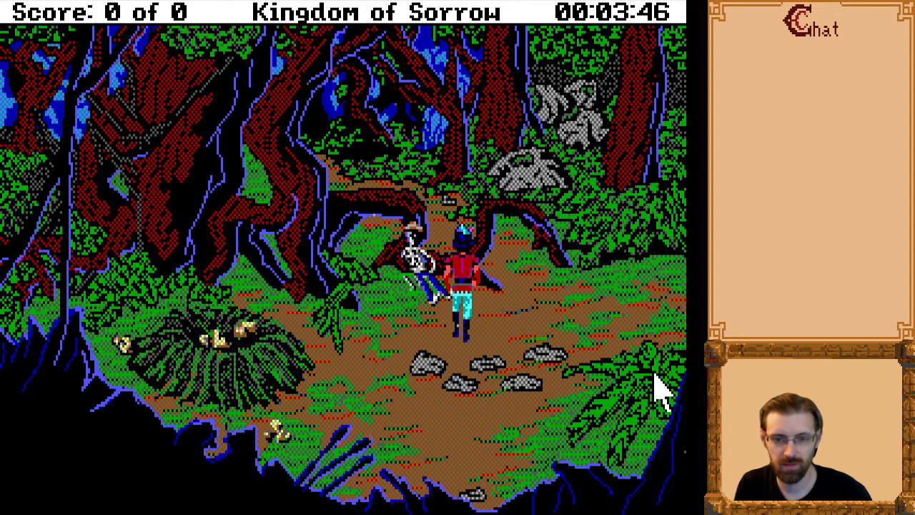
# Examine the skeleton up close with the "look body" command, repeat the command in the close-up, and dismiss the descriptions.
pyautogui.write('look body')
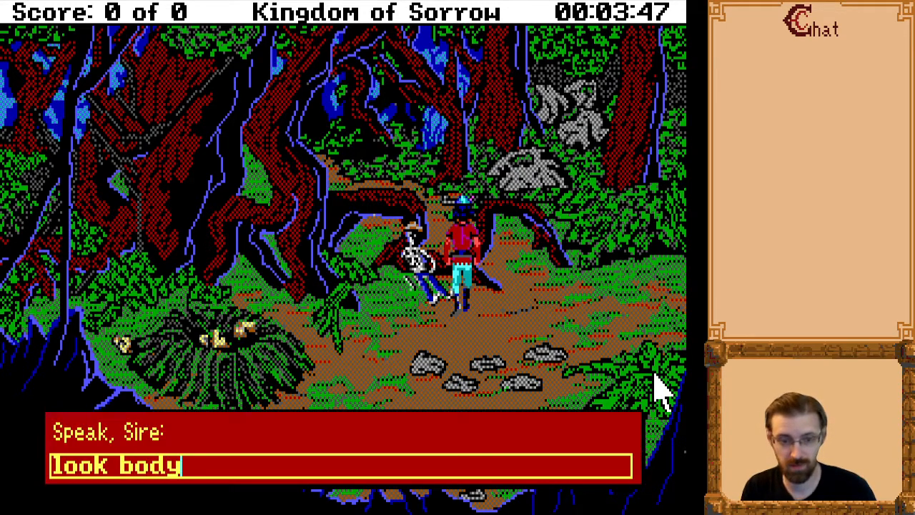
pyautogui.press('Return')
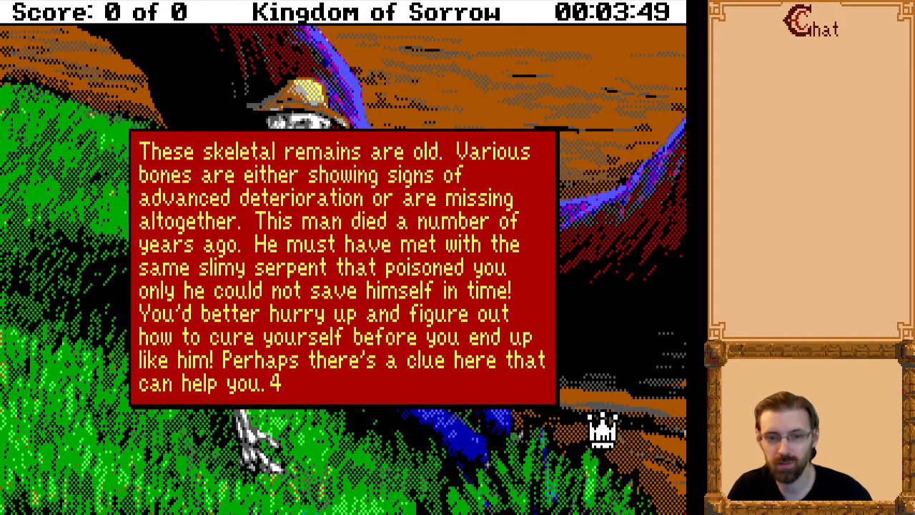
pyautogui.click(309, 434)
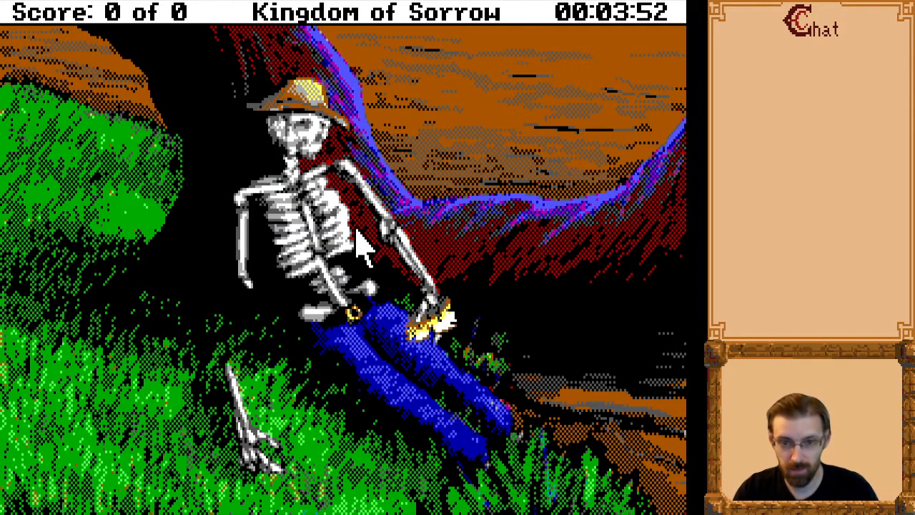
pyautogui.write('look body')
pyautogui.press('Return')
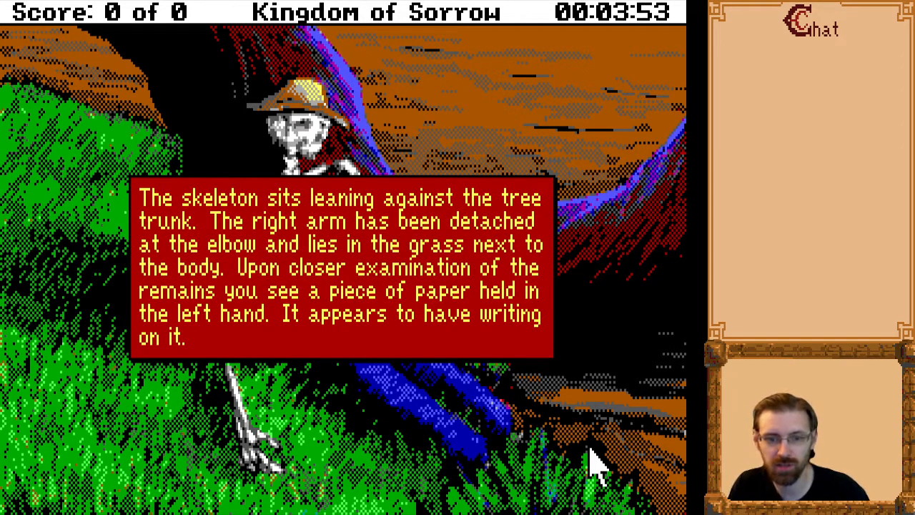
pyautogui.press('Return')
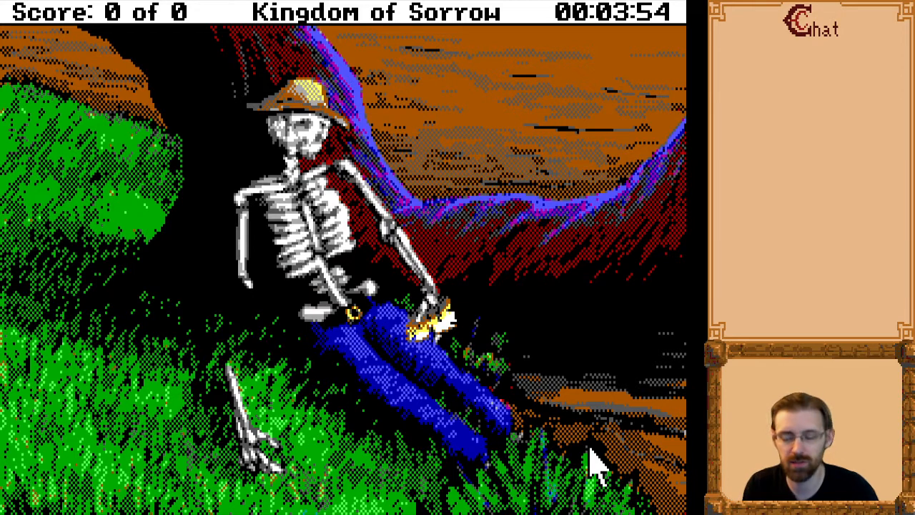
# Try to examine the paper in the skeleton's hand with "look paper", and take it with "get paper".
pyautogui.write('look paper')
pyautogui.press('Return')
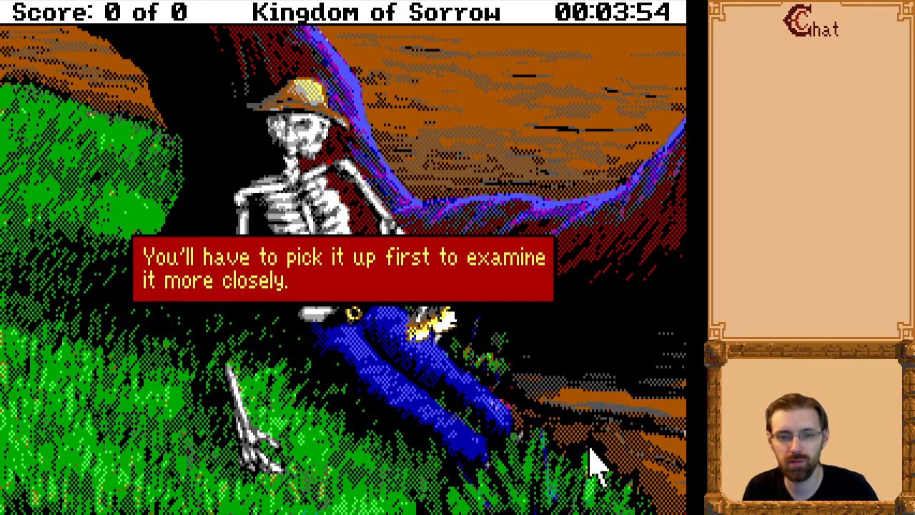
pyautogui.press('Return')
pyautogui.write('get paper')
pyautogui.press('Return')
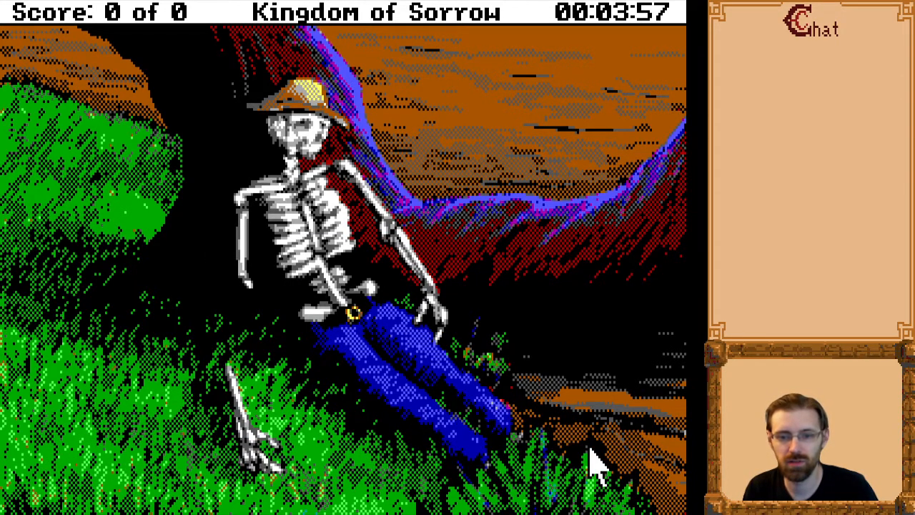
# Read the note with "read paper", advance through its messages, and return to the clearing with "exit".
pyautogui.write('read paper')
pyautogui.press('Return')
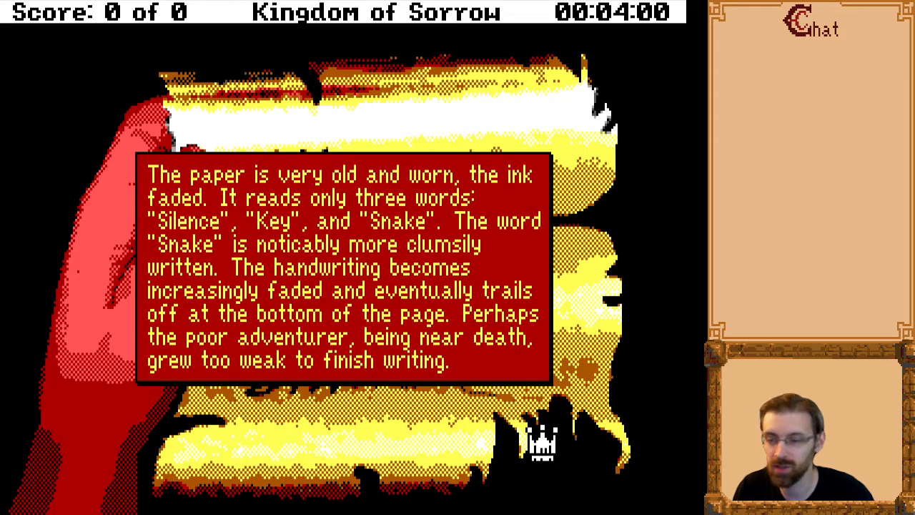
pyautogui.click(542, 443)
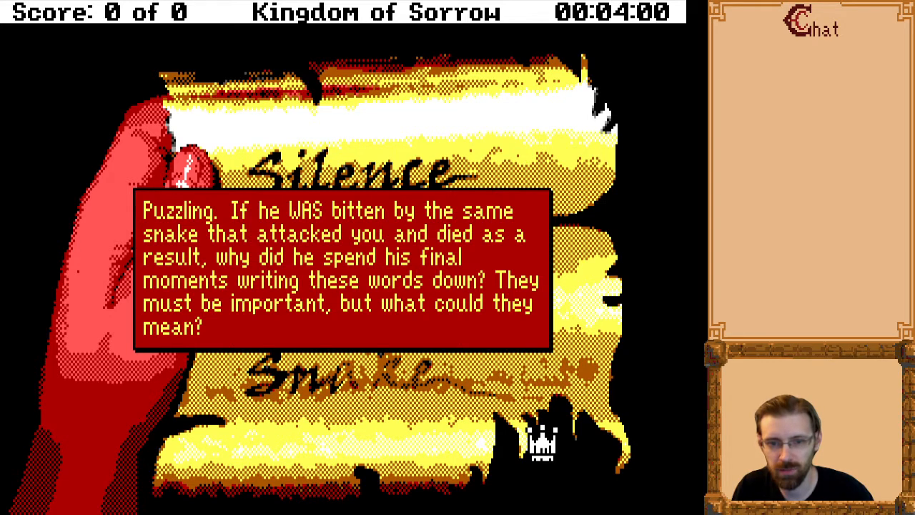
pyautogui.click(542, 438)
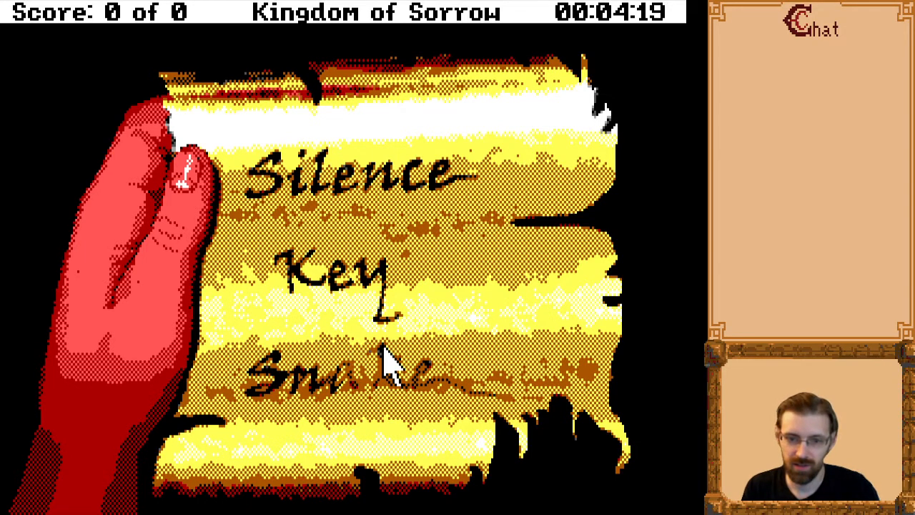
pyautogui.write('exit')
pyautogui.press('Return')
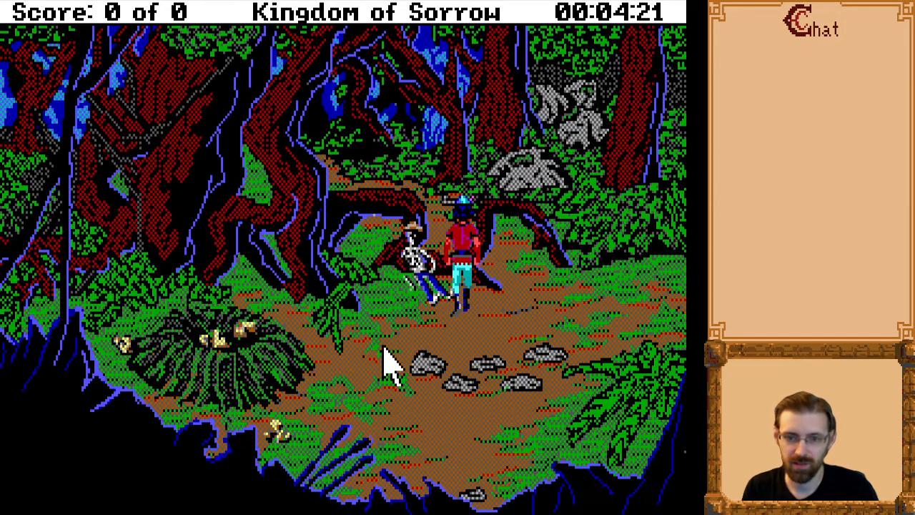
# Inspect the skeleton again with the "look bones" command and leave the close-up with "exit".
pyautogui.write('look bones')
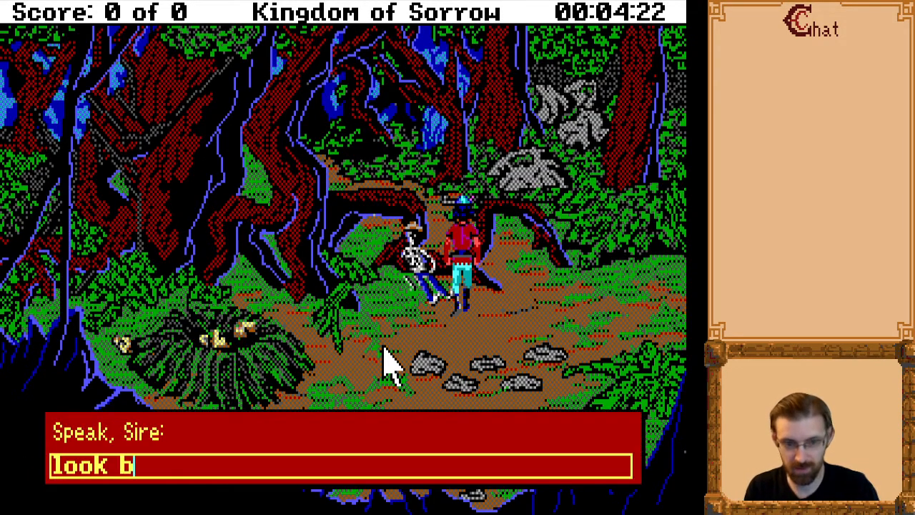
pyautogui.press('Return')
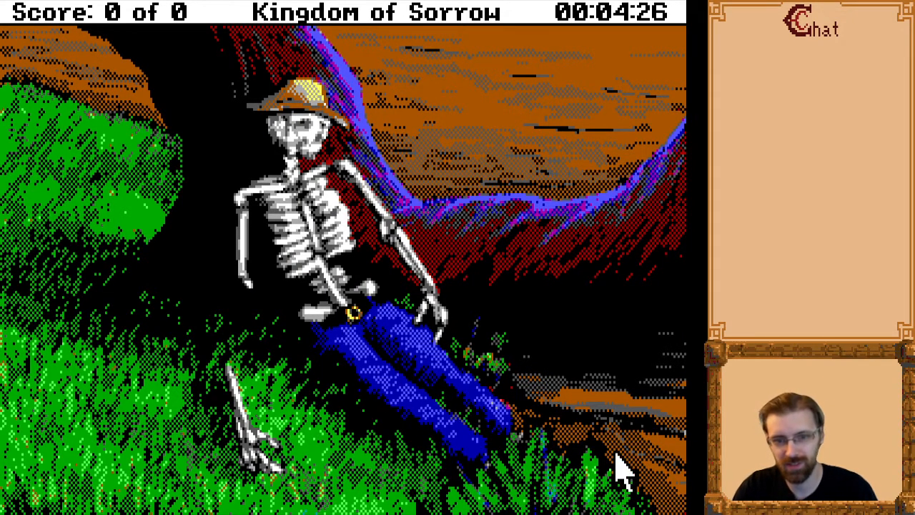
pyautogui.write('exit')
pyautogui.press('Return')
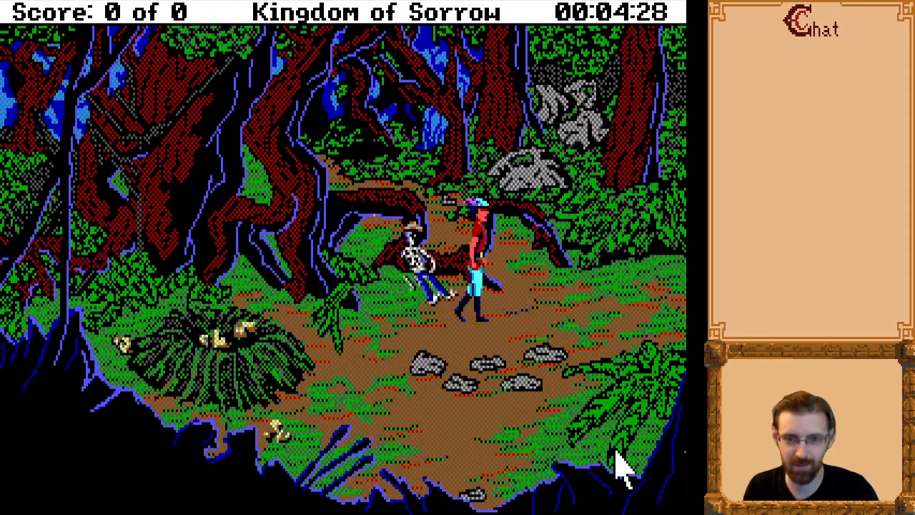
# Walk the character east from the skeleton clearing, past the stream, yellow flower and thorny thicket, to the rocky clearing behind the twisted trees.
pyautogui.press('Right')
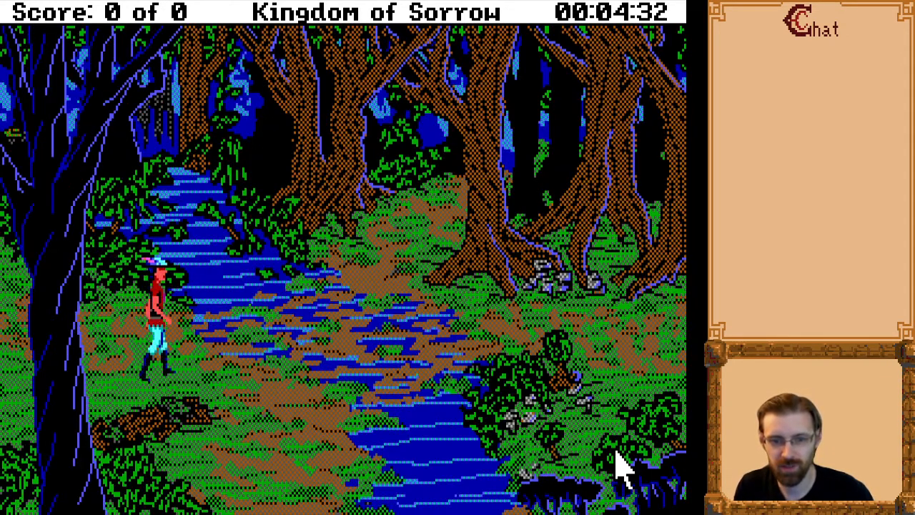
pyautogui.press('Up')
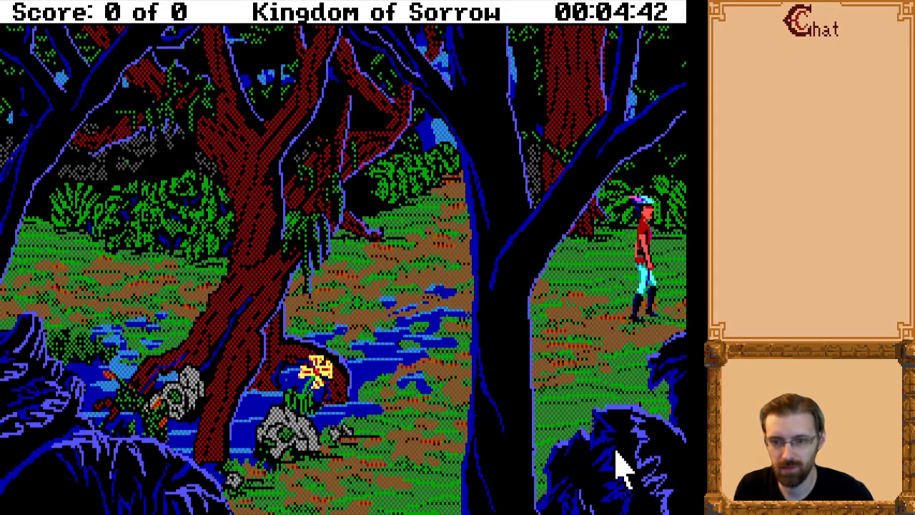
pyautogui.press('Right')
pyautogui.press('Down')
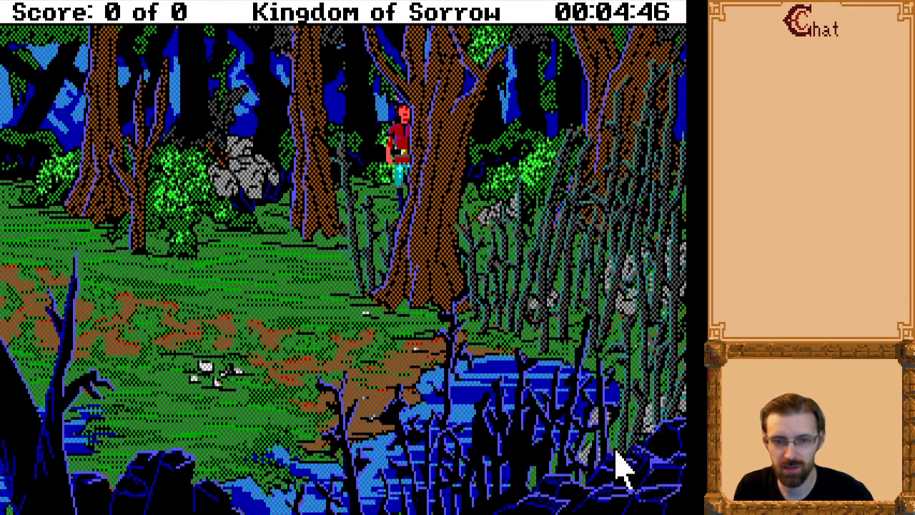
pyautogui.press('Up')
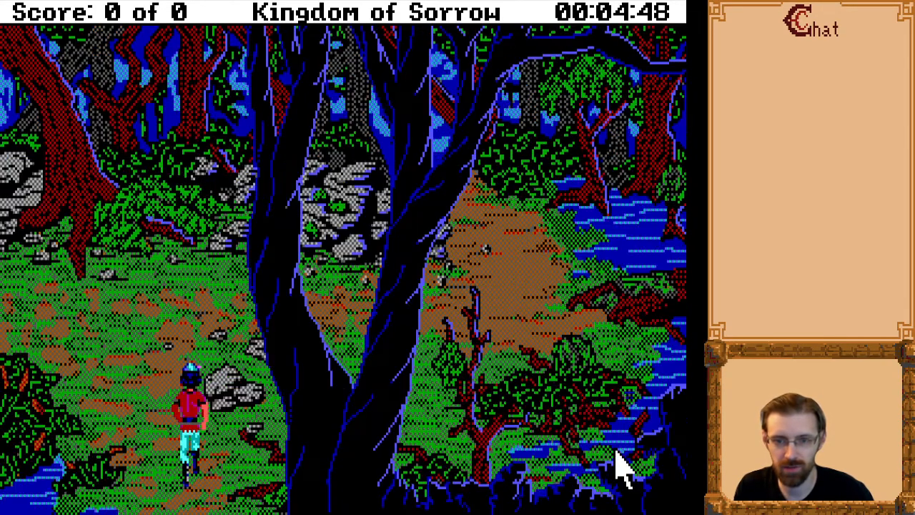
# Explore the rocky clearing behind the twisted trees and walk the character back west and north to the skeleton clearing.
pyautogui.press('Right')
pyautogui.press('Left')
pyautogui.press('Up')
pyautogui.press('Right')
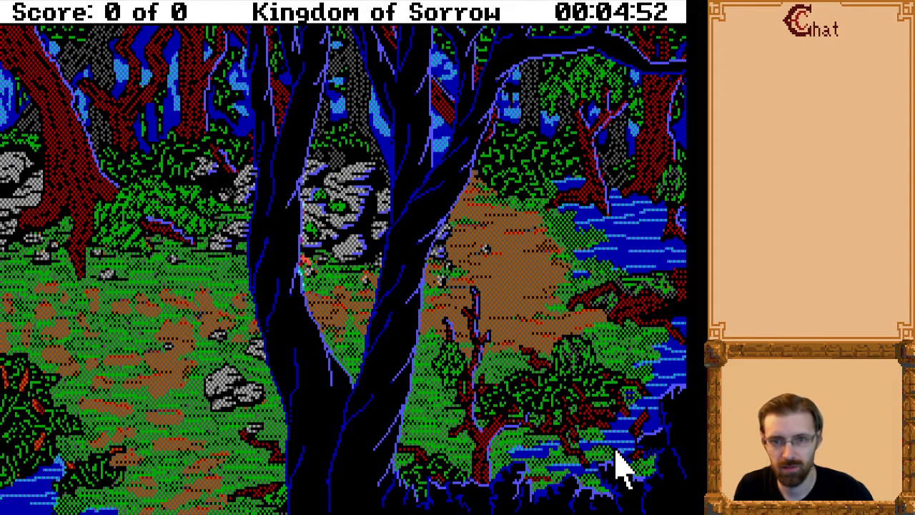
pyautogui.press('Up')
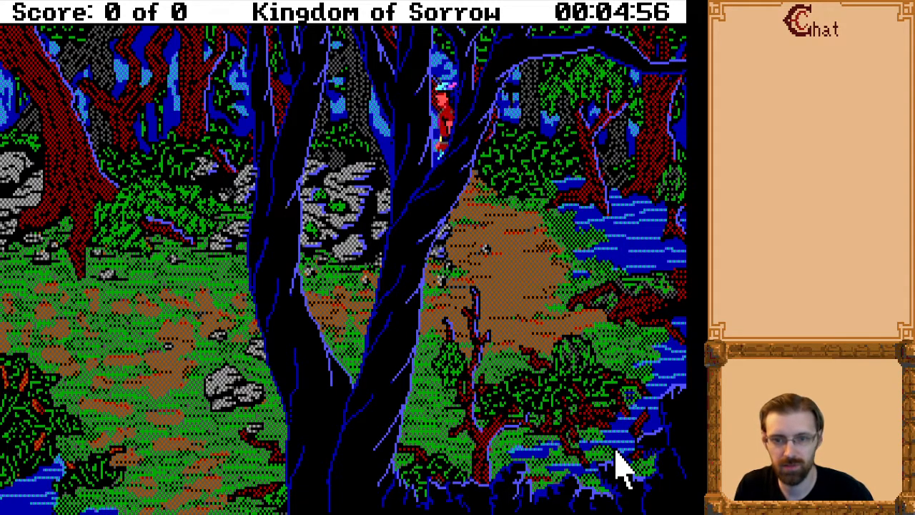
pyautogui.press('Left')
pyautogui.press('Up')
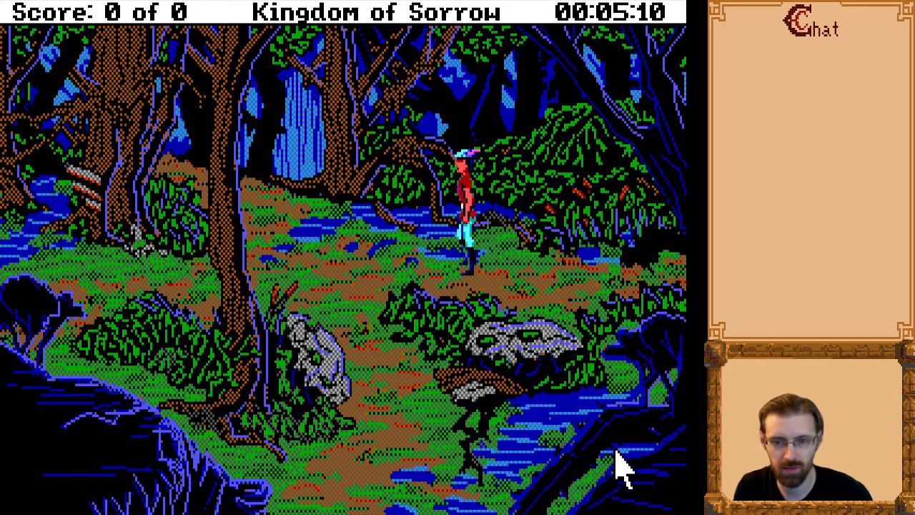
pyautogui.press('Up')
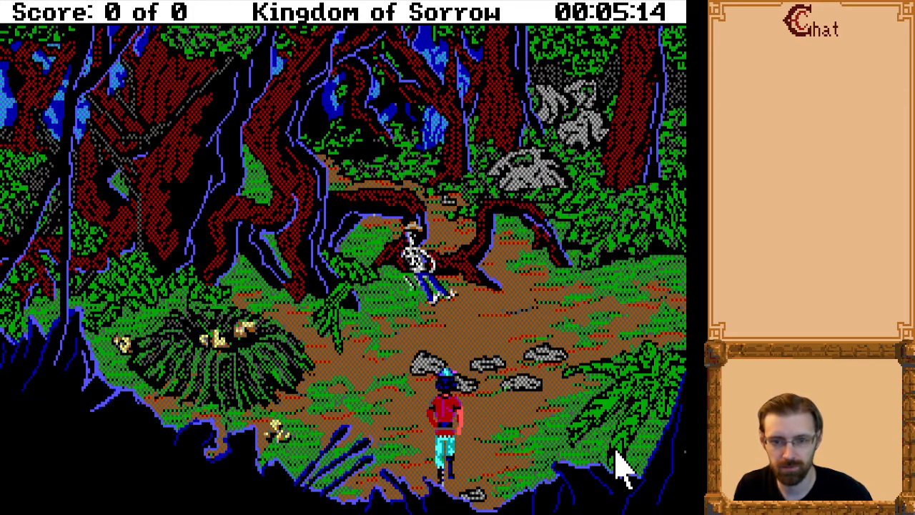
# Walk the character south and east from the skeleton clearing to the pool area with the snake's tree.
pyautogui.press('Down')
pyautogui.press('Right')
pyautogui.press('Down')
pyautogui.press('Right')
pyautogui.press('Down')
pyautogui.press('Right')
pyautogui.press('Down')
pyautogui.press('Left')
pyautogui.press('Down')
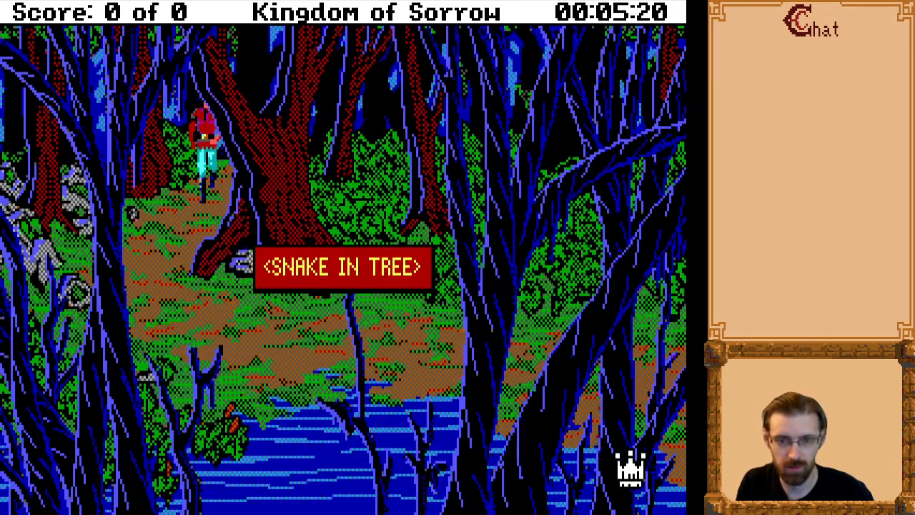
# Dismiss the snake message and walk the character down the path to the base of the large red tree.
pyautogui.press('Down')
pyautogui.press('Left')
pyautogui.press('Down')
pyautogui.press('Right')
pyautogui.press('Up')
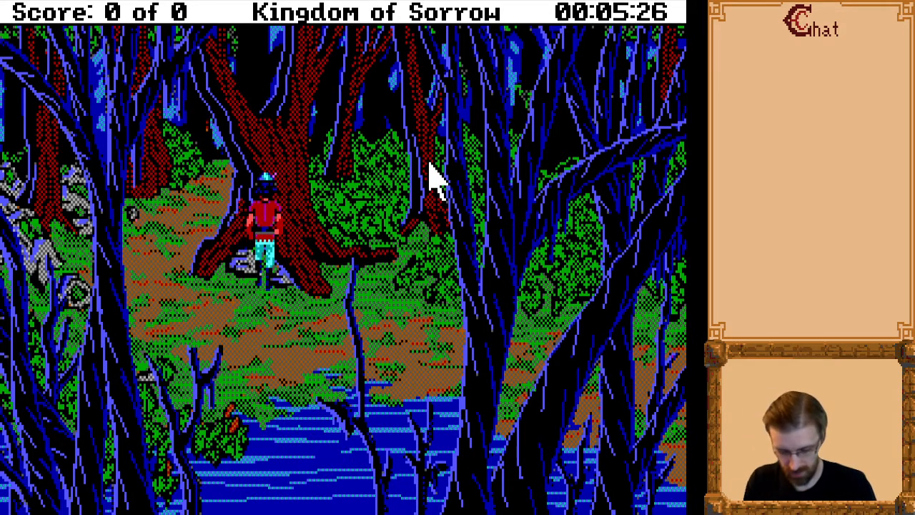
# Examine the tree and the snake with the "look tree" and "look snake" commands.
pyautogui.write('look tree')
pyautogui.press('Return')
pyautogui.write('klook snake')
pyautogui.press('Home')
pyautogui.press('Delete')
pyautogui.press('Return')
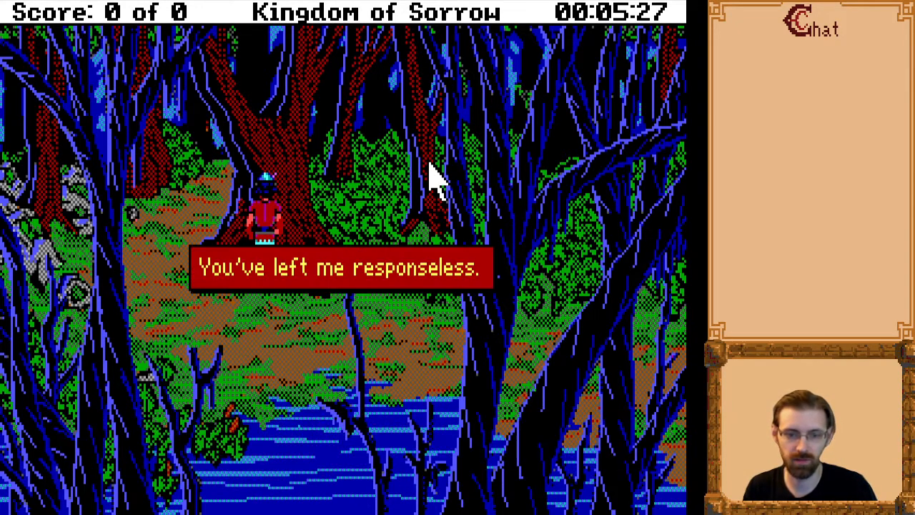
# Talk to the snake with the "talk to snake" command and read the conversation through to its end.
pyautogui.press('Return')
pyautogui.write('talk to snake')
pyautogui.press('Return')
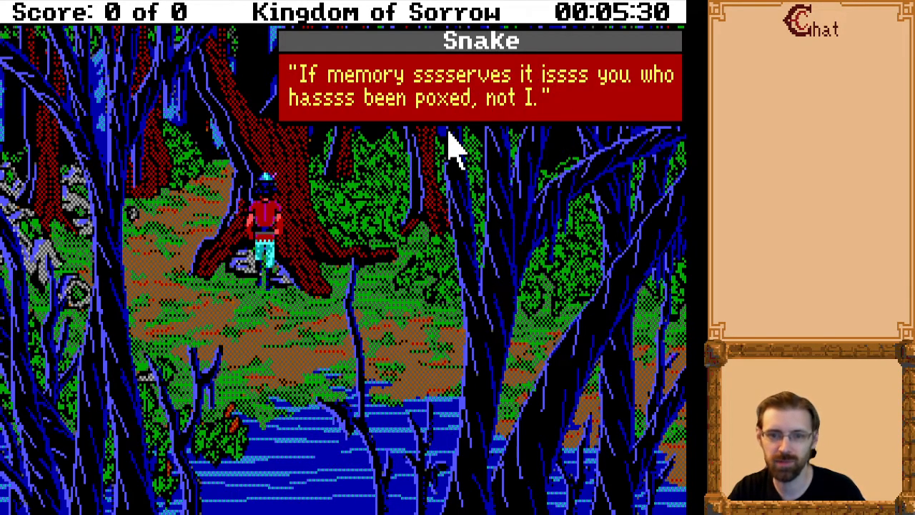
pyautogui.click(481, 161)
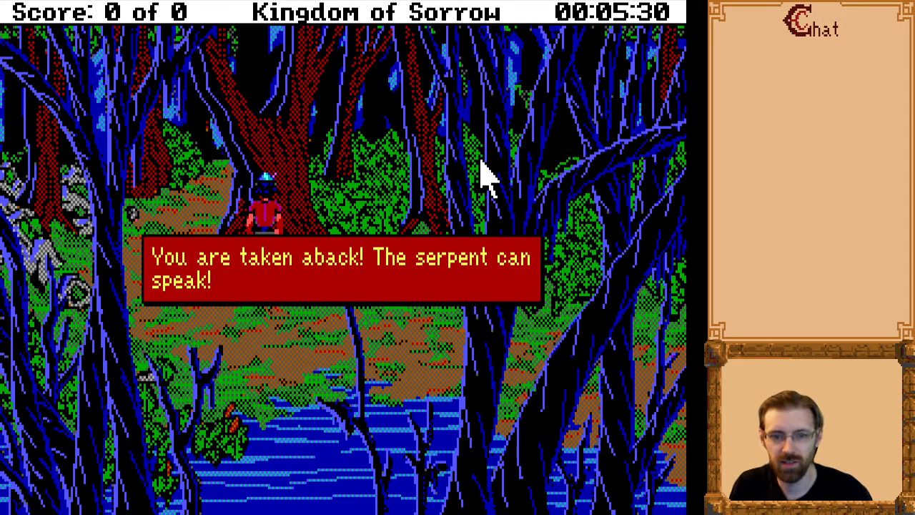
pyautogui.click(481, 163)
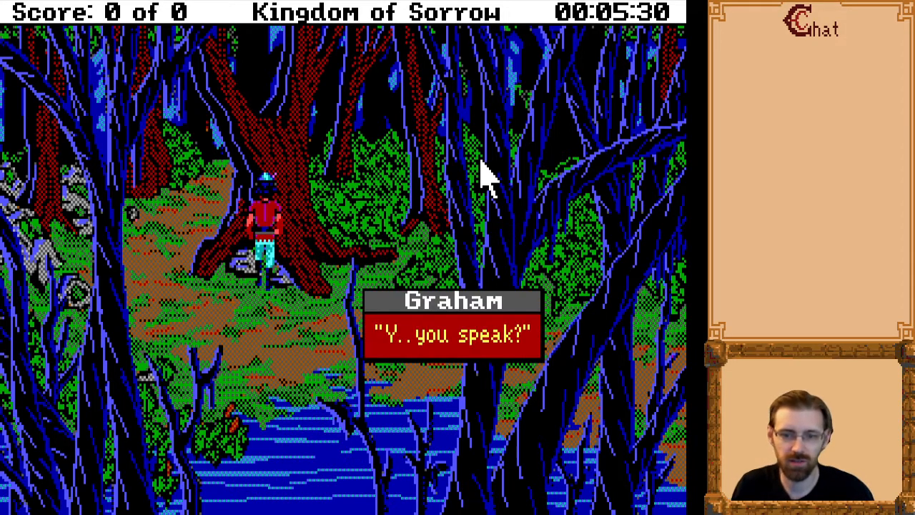
pyautogui.click(481, 163)
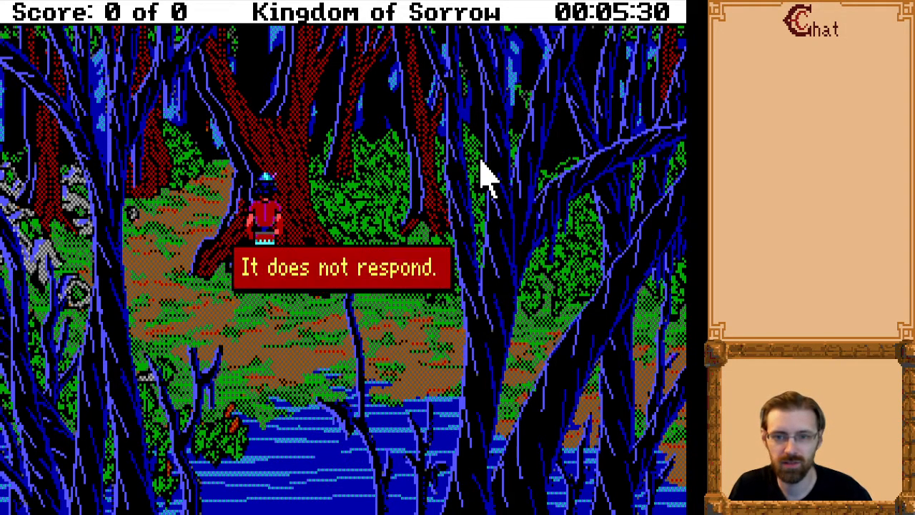
pyautogui.click(481, 163)
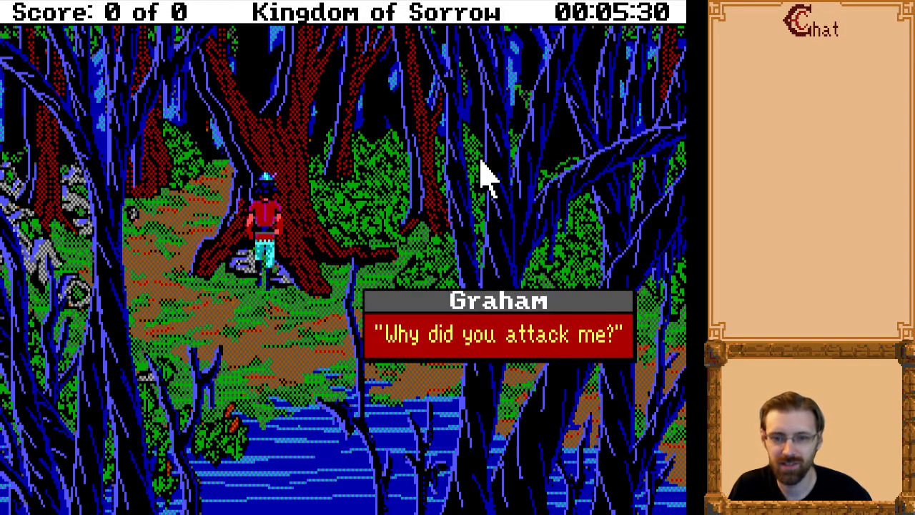
pyautogui.click(482, 168)
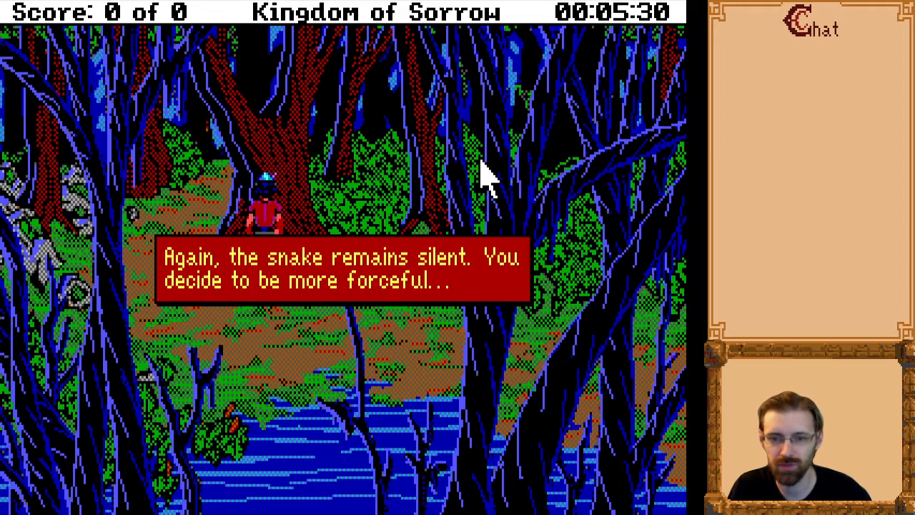
pyautogui.click(481, 162)
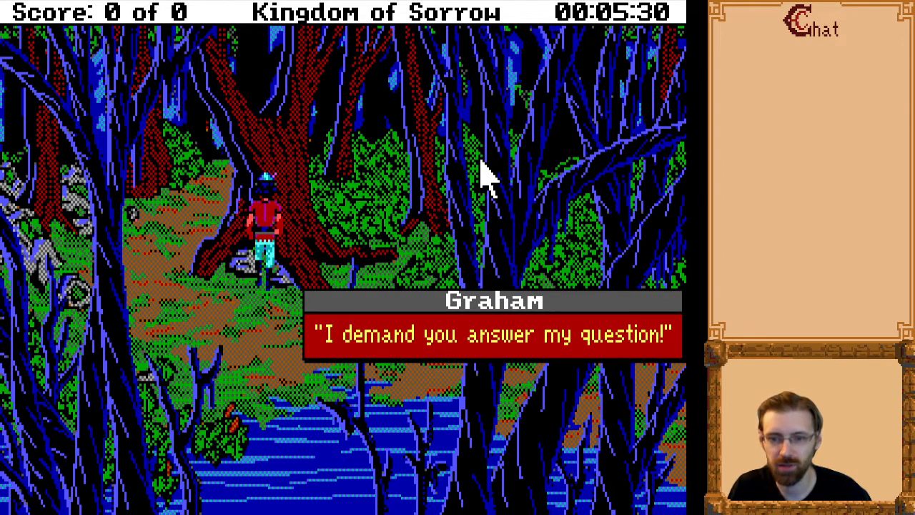
pyautogui.click(481, 162)
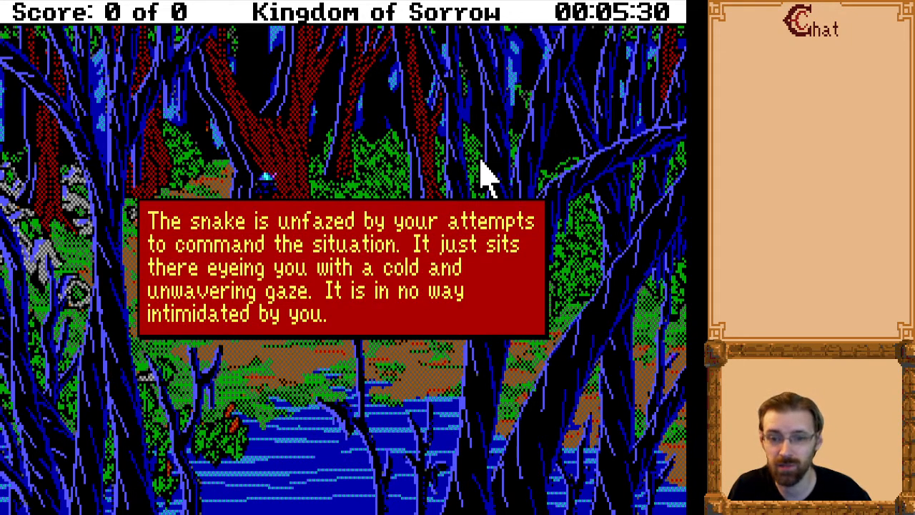
pyautogui.click(482, 163)
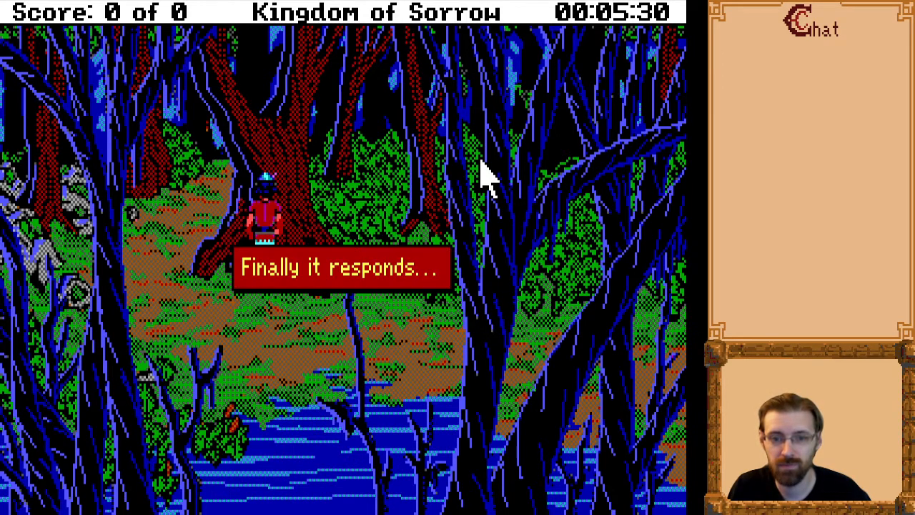
pyautogui.click(481, 163)
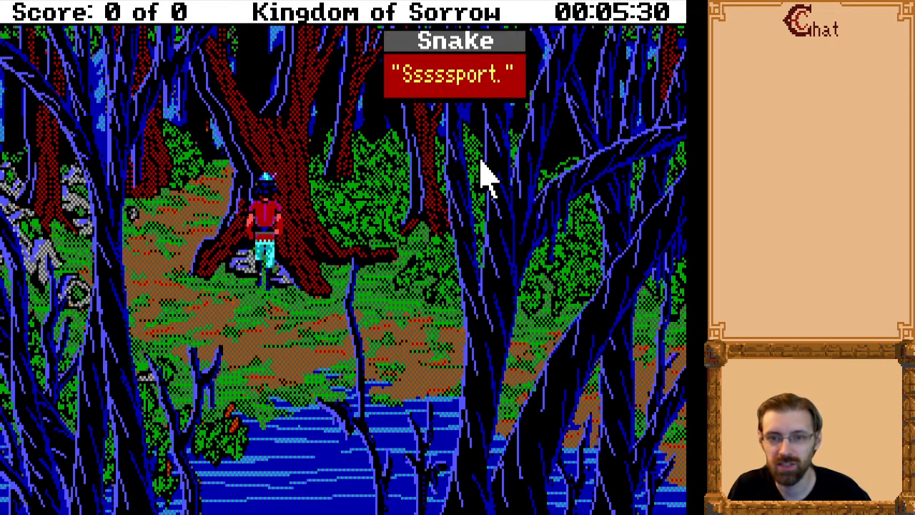
pyautogui.click(482, 163)
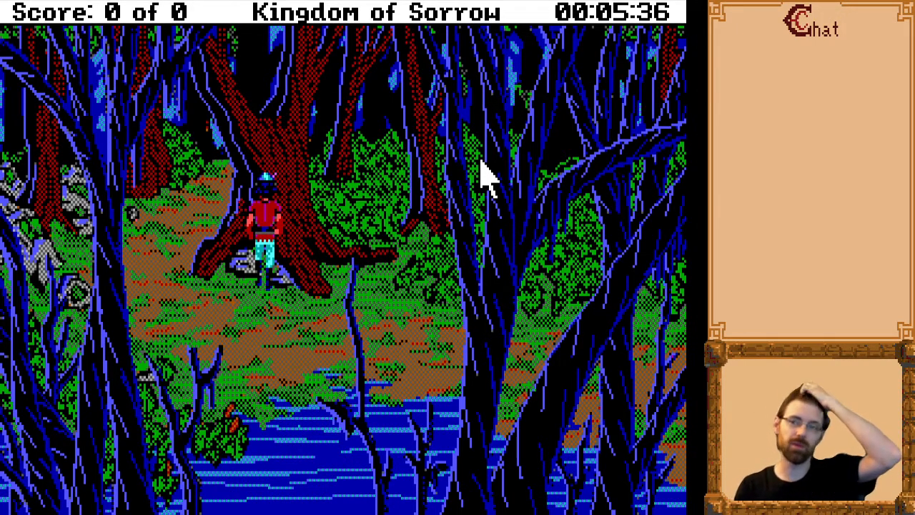
# Reposition the character slightly at the tree's base and repeat the snake conversation with the "talk snake" command.
pyautogui.click(481, 162)
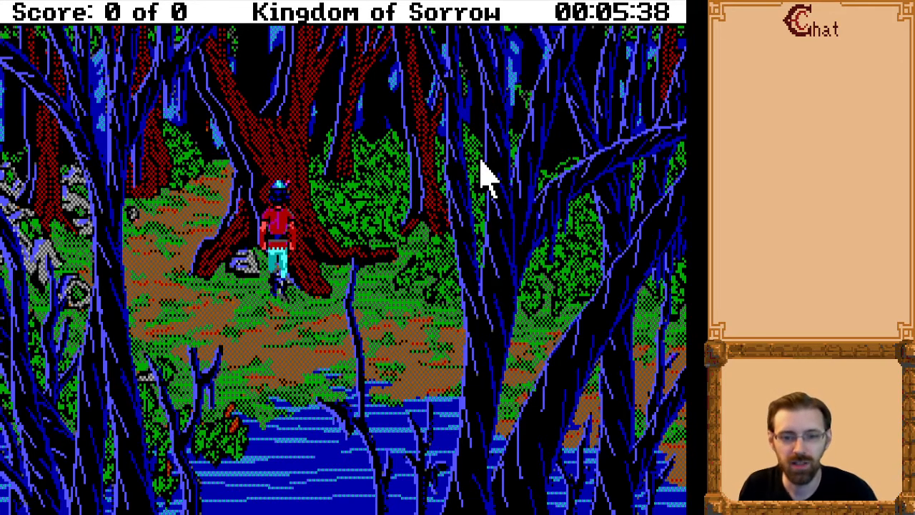
pyautogui.write('talk snake')
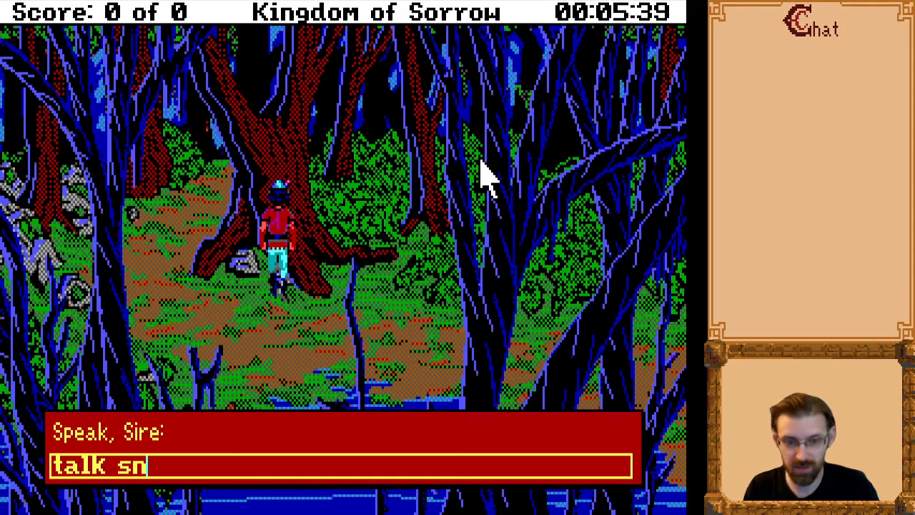
pyautogui.press('Return')
pyautogui.press('Return')
pyautogui.press('Return')
pyautogui.press('Return')
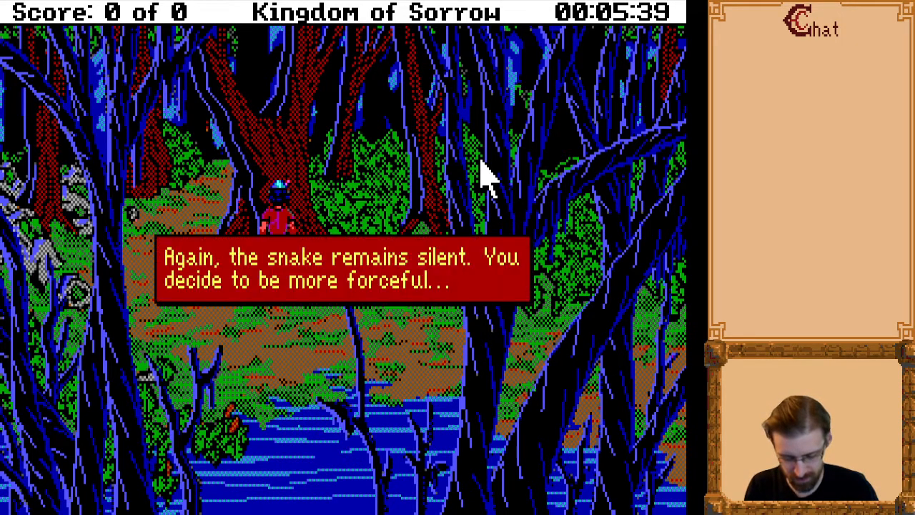
pyautogui.press('Return')
pyautogui.press('Return')
pyautogui.press('Return')
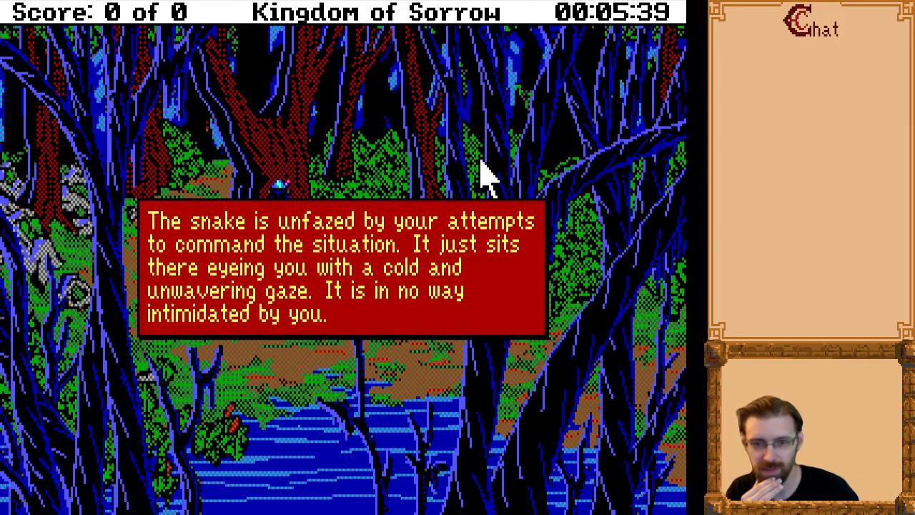
pyautogui.press('Return')
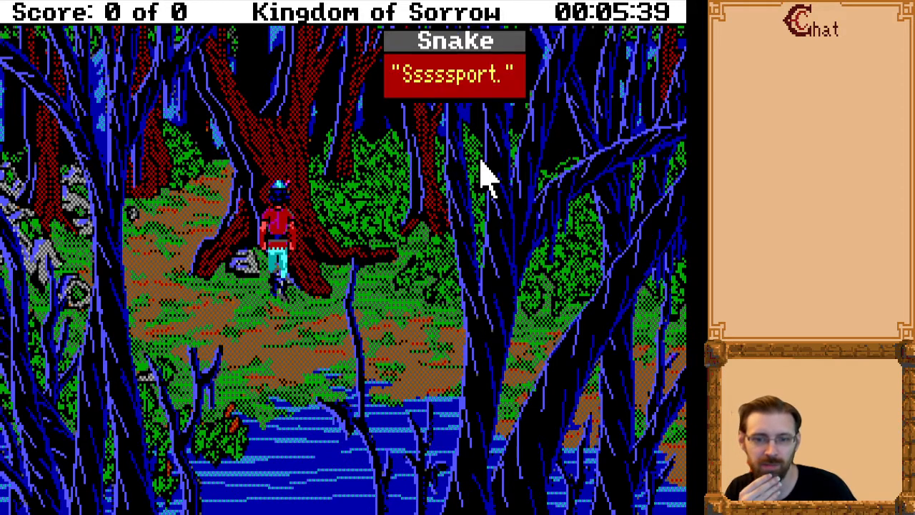
pyautogui.press('Return')
# Walk the character back and forth around the red tree, passing behind the foreground trees beside the pool.
pyautogui.press('Down')
pyautogui.press('Right')
pyautogui.press('Left')
pyautogui.press('Up')
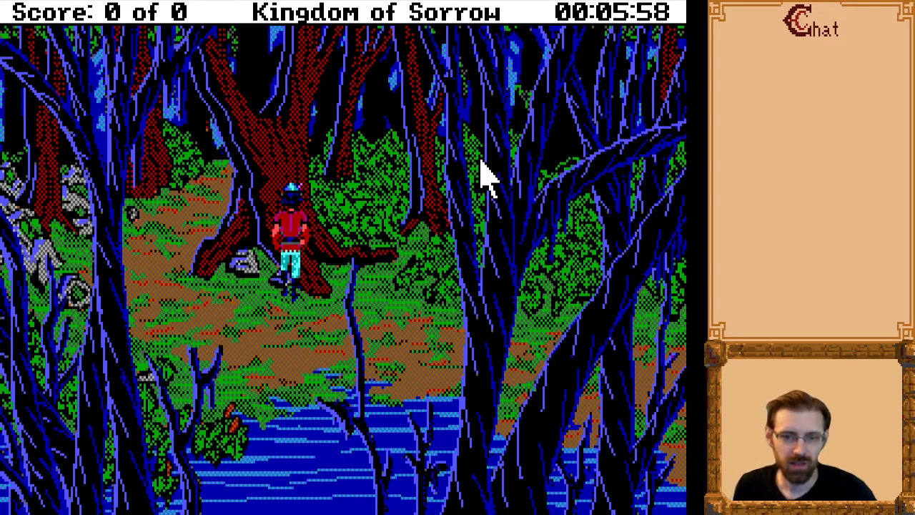
pyautogui.press('Down')
pyautogui.press('Right')
pyautogui.press('Left')
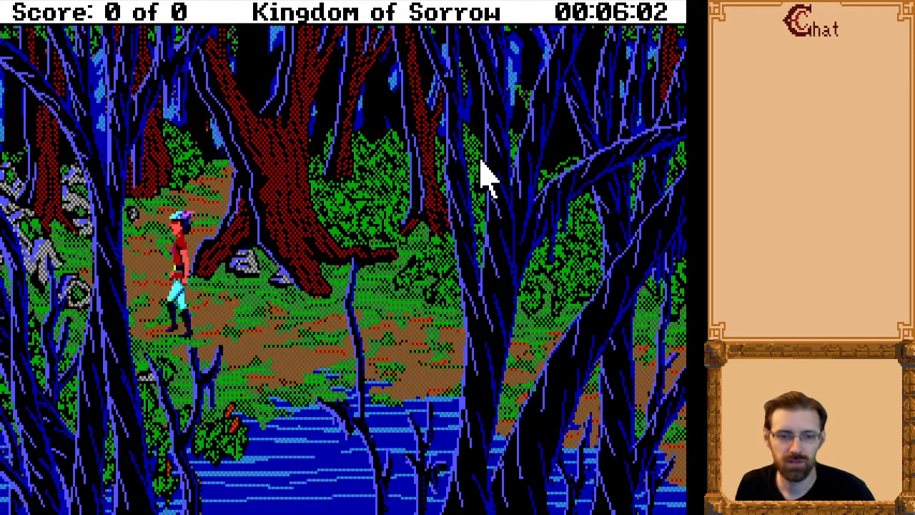
pyautogui.press('Right')
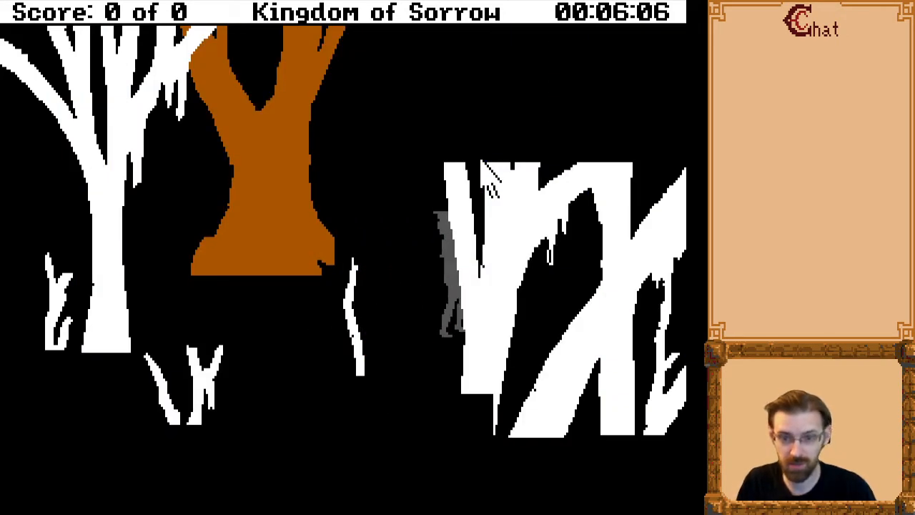
pyautogui.press('Left')
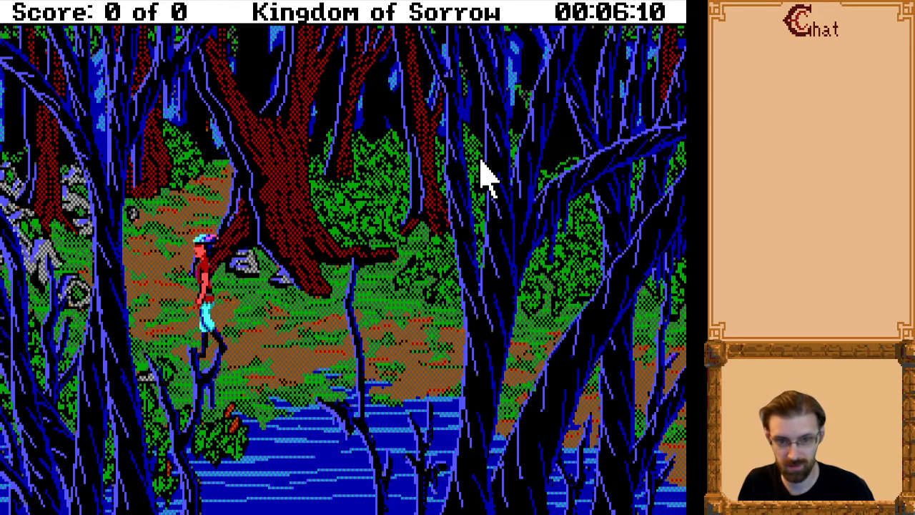
pyautogui.press('Up')
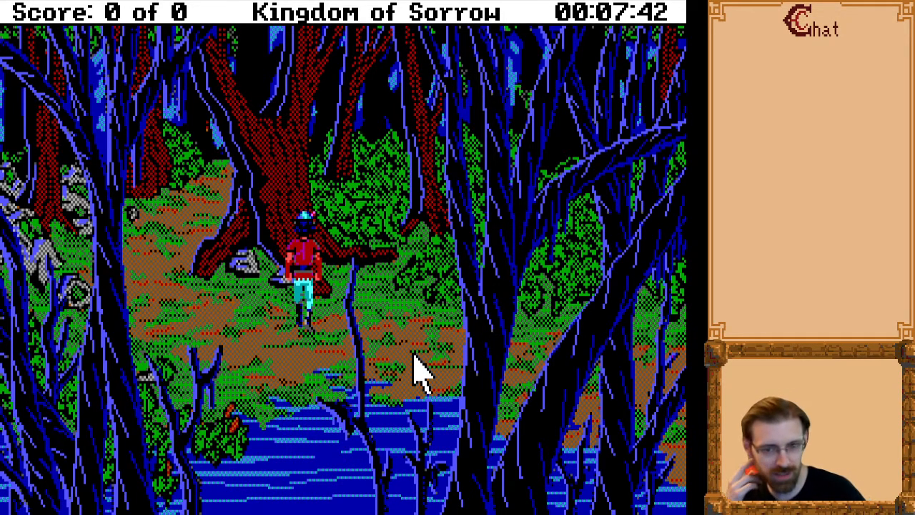
# Walk the character to the yellow flower in the tree hollow and pick it up with "get flower".
pyautogui.click(419, 368)
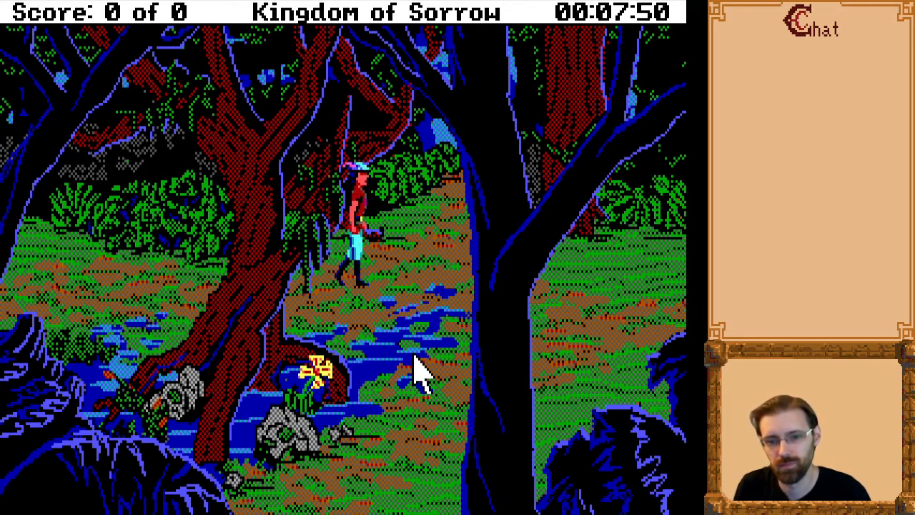
pyautogui.press('Down')
pyautogui.press('Left')
pyautogui.write('get flower')
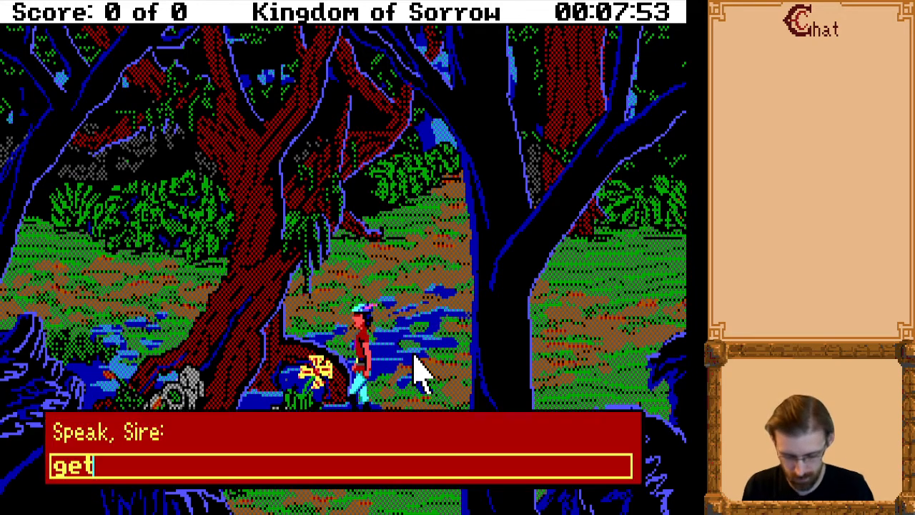
pyautogui.press('Return')
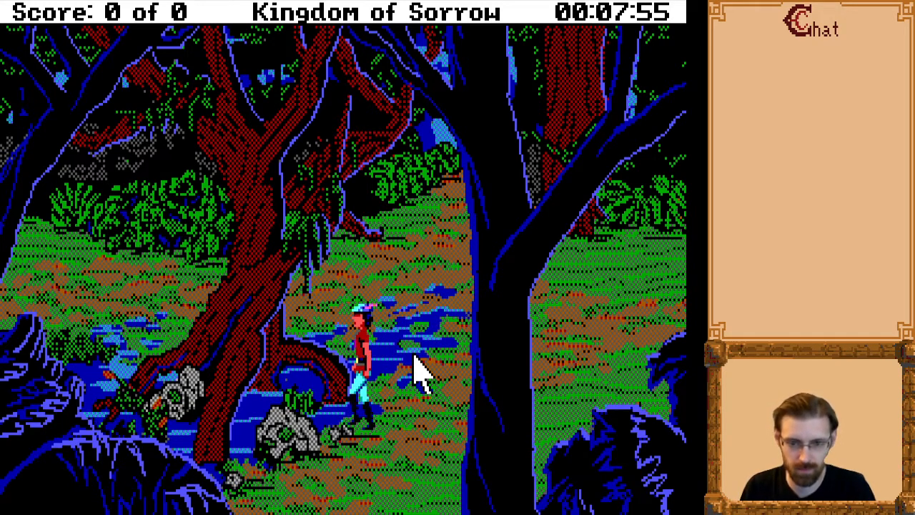
# Read the inventory descriptions of the Flower and the Old Piece of Paper.
pyautogui.press('Tab')
pyautogui.press('Up')
pyautogui.press('Up')
pyautogui.press('Return')
pyautogui.press('Return')
pyautogui.press('Down')
pyautogui.press('Return')
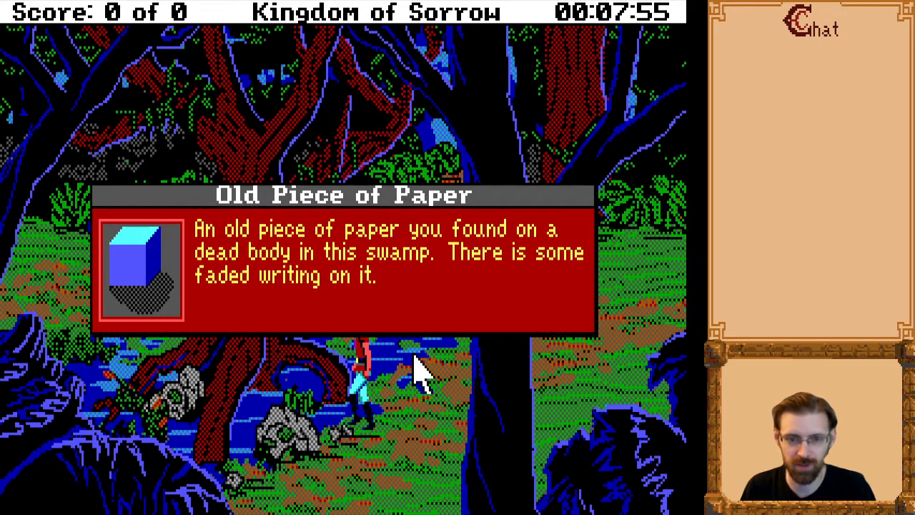
pyautogui.press('Return')
# Walk the character north to the forest path and east into the clearing with the nest.
pyautogui.press('Right')
pyautogui.press('Up')
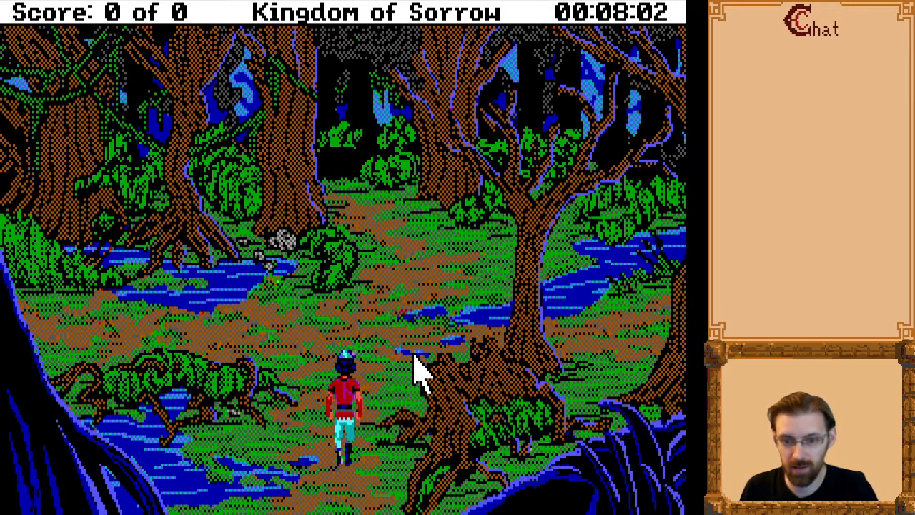
pyautogui.press('Right')
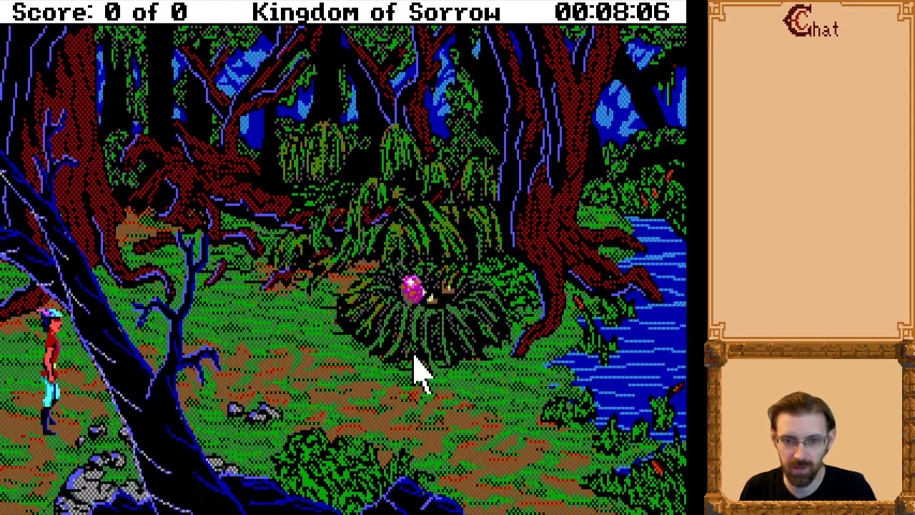
pyautogui.press('Up')
pyautogui.press('Right')
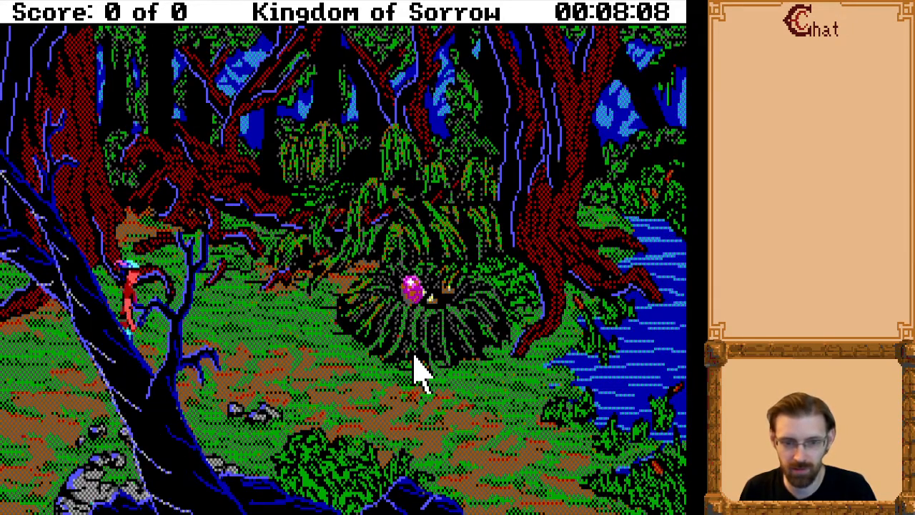
# Walk the character up to the nest and take the purple egg with the "get egg" command.
pyautogui.write('get egg')
pyautogui.press('Return')
pyautogui.press('Return')
pyautogui.press('Down')
pyautogui.press('Right')
pyautogui.press('Up')
pyautogui.press('F3')
pyautogui.press('Return')
pyautogui.press('Return')
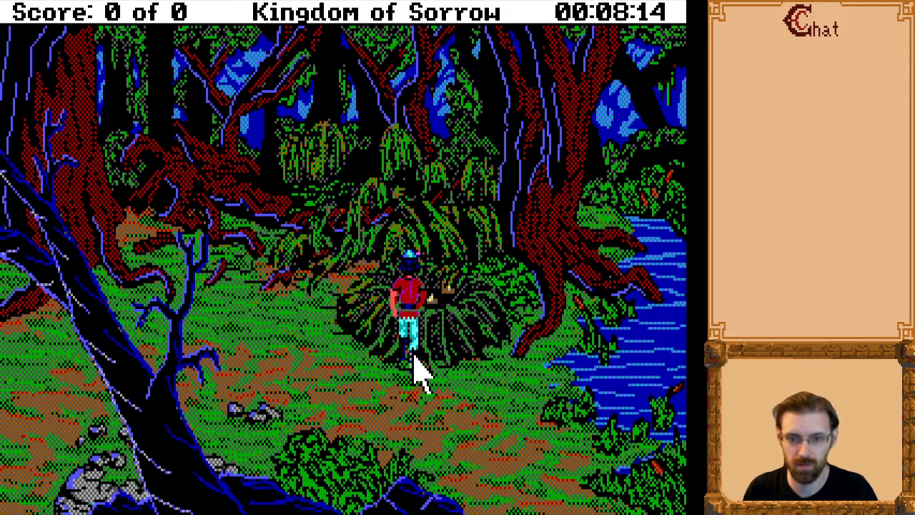
# Read the description of the Slok Egg in the inventory and close the list.
pyautogui.press('Left')
pyautogui.press('Tab')
pyautogui.press('Up')
pyautogui.press('Up')
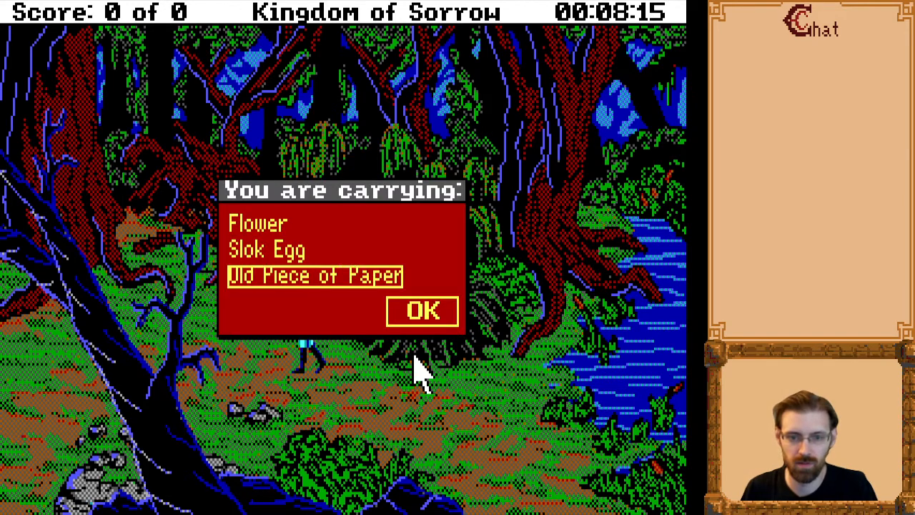
pyautogui.press('Return')
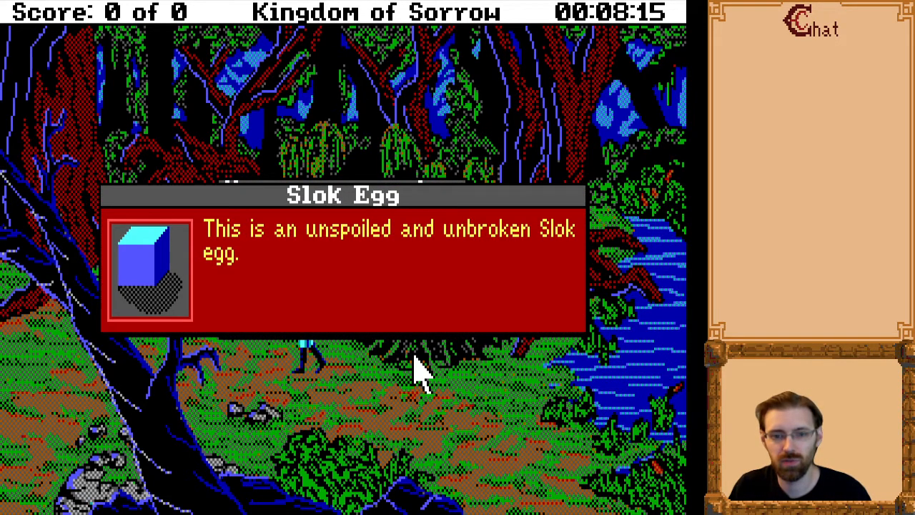
pyautogui.press('Return')
pyautogui.press('Escape')
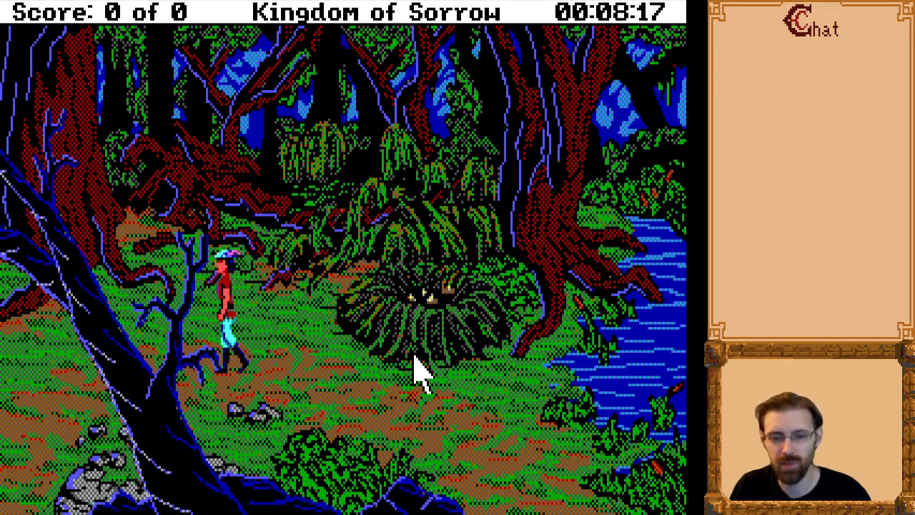
# Walk the character west out of the nest clearing and onto the middle of the forest path.
pyautogui.press('Right')
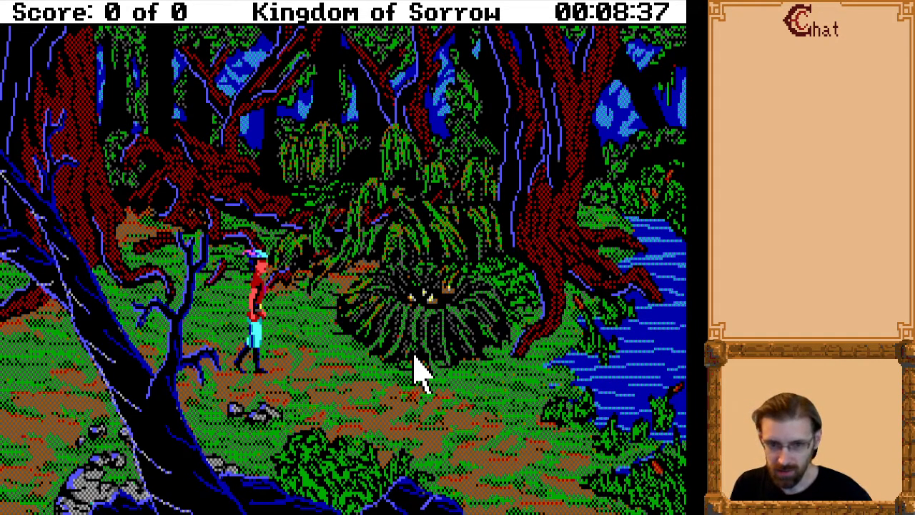
pyautogui.press('Left')
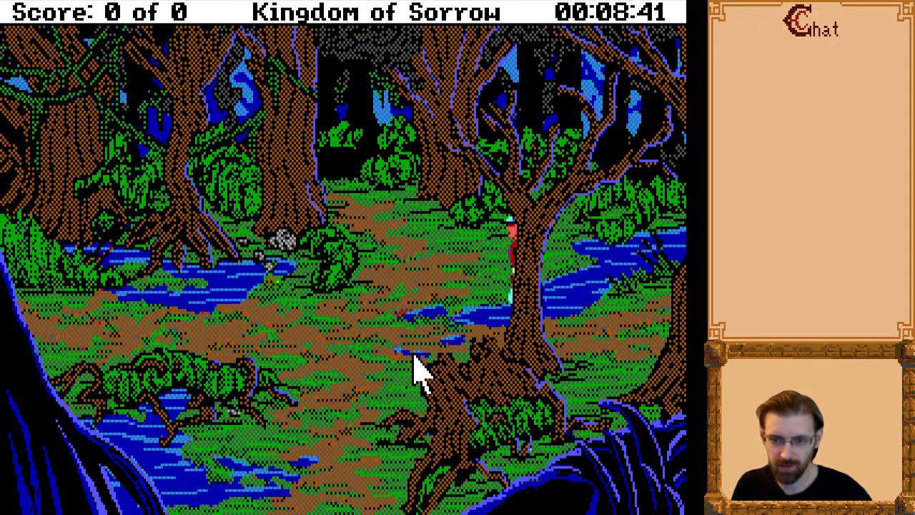
pyautogui.press('Down')
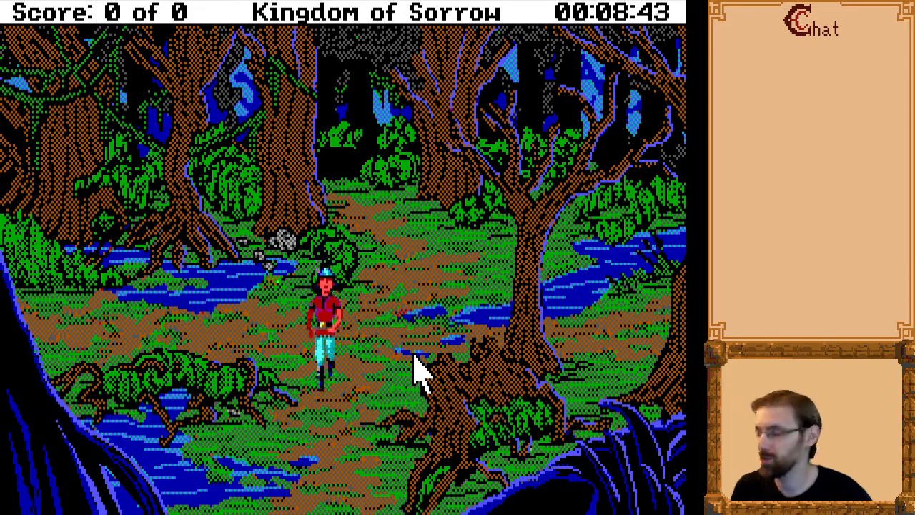
pyautogui.press('Up')
pyautogui.press('Down')
pyautogui.press('Down')
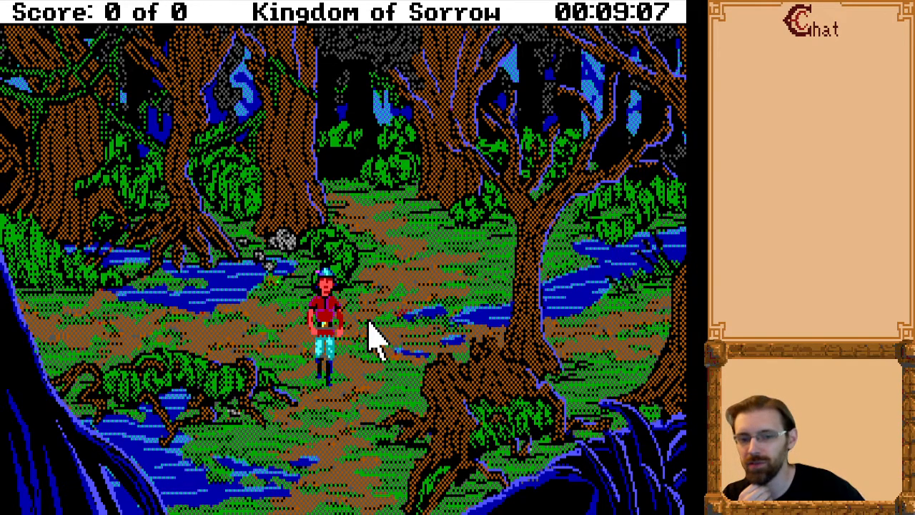
# Examine the old paper with "look paper" and "read paper", and leave its close-up with "exit".
pyautogui.write('lo')
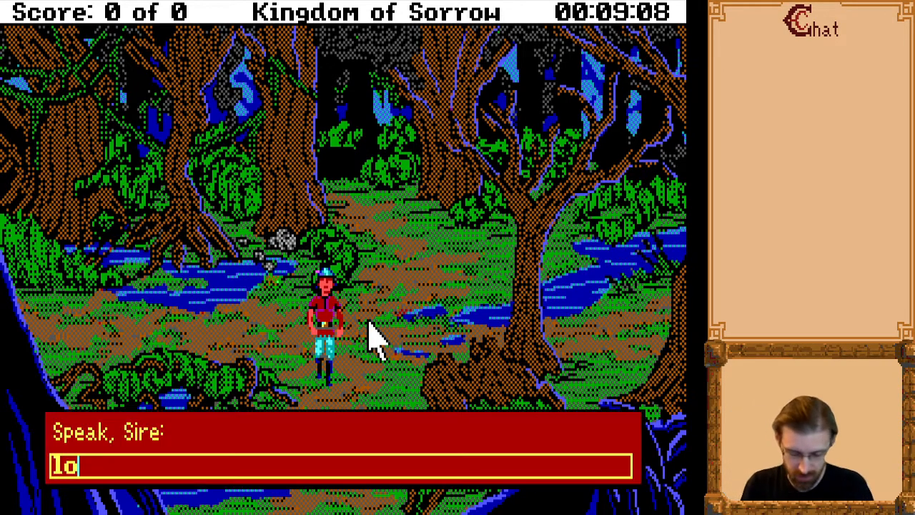
pyautogui.write('ok paper')
pyautogui.press('Return')
pyautogui.press('Return')
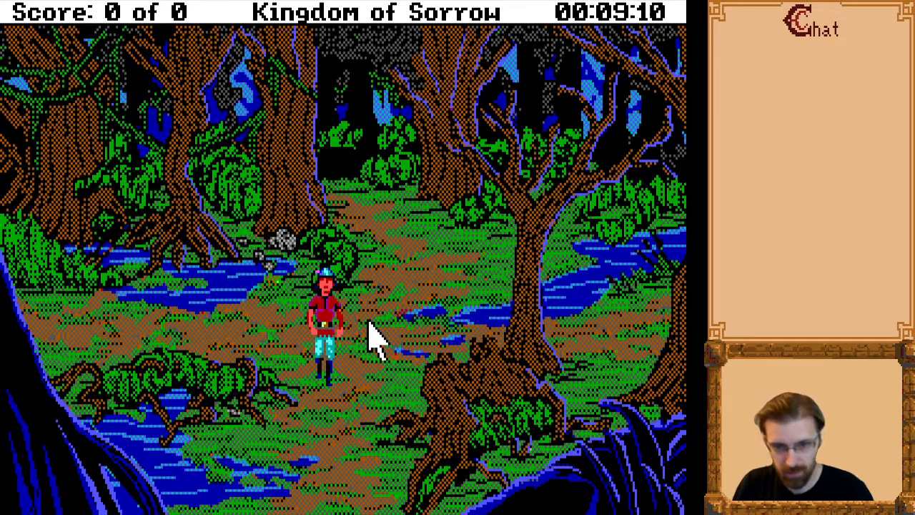
pyautogui.write('read paper')
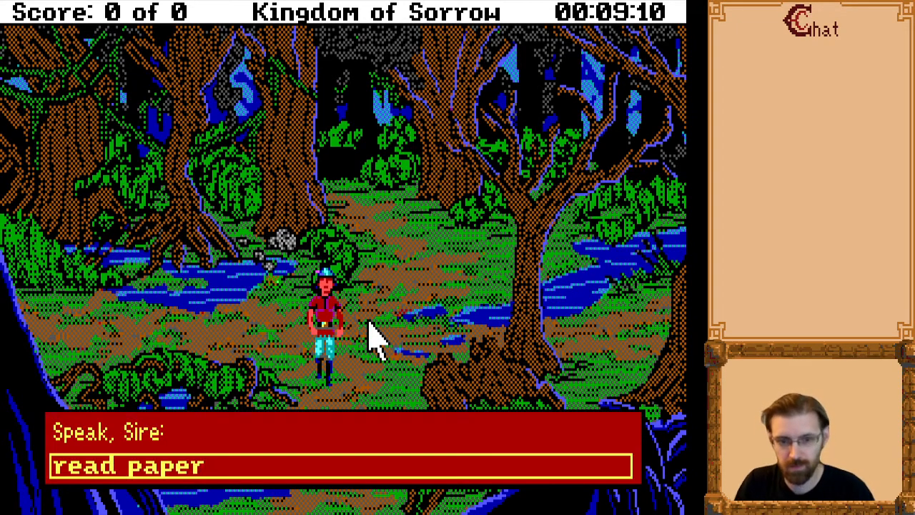
pyautogui.press('Return')
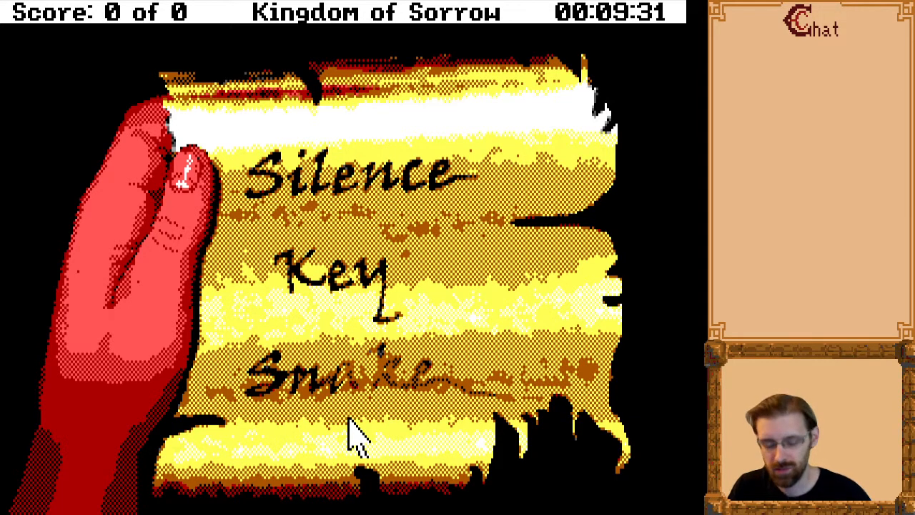
pyautogui.write('exit')
pyautogui.press('Return')
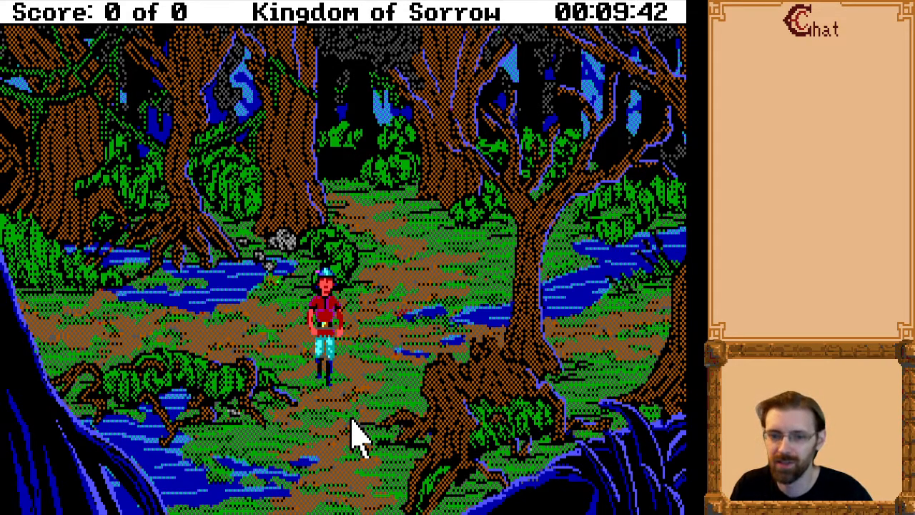
# Walk on to the end of this vision, restart for another one, and walk the character west along the woodland path.
pyautogui.click(356, 436)
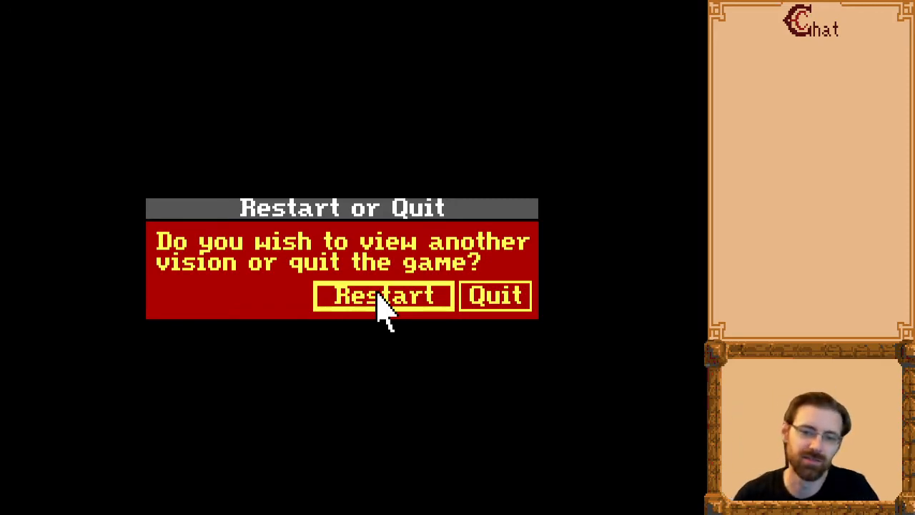
pyautogui.click(402, 296)
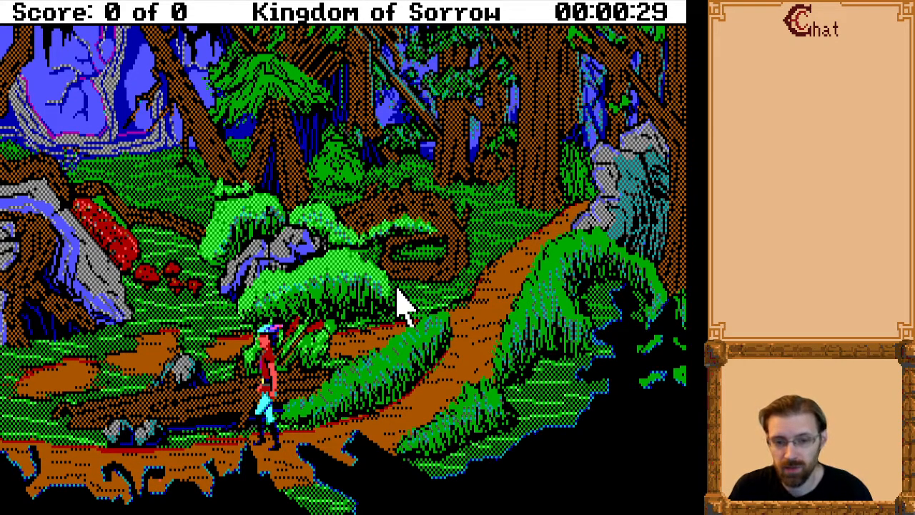
pyautogui.press('Left')
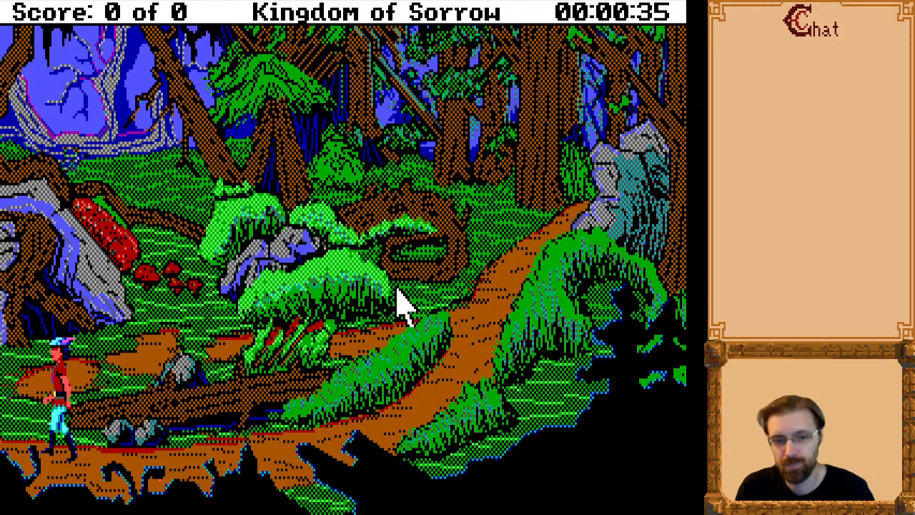
pyautogui.press('Left')
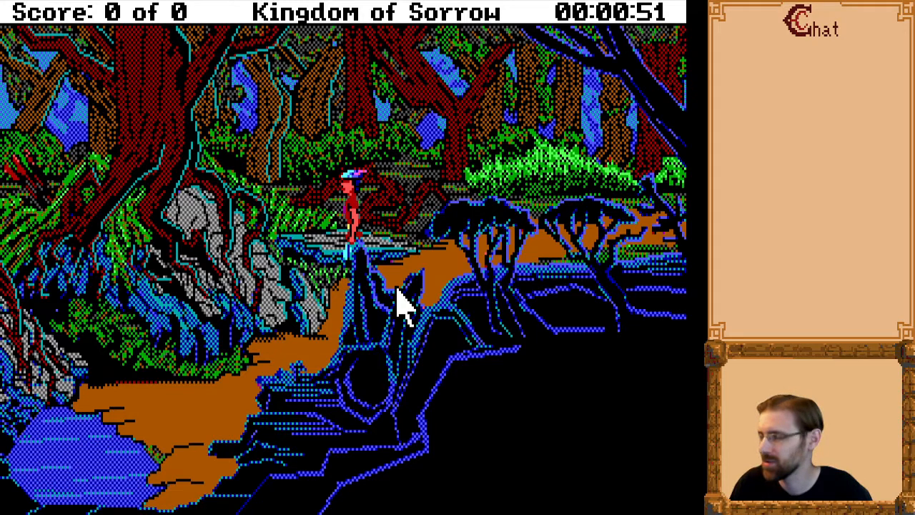
# Walk the character down the path into the small pool and submerge with the "dive" command.
pyautogui.press('Right')
pyautogui.press('Down')
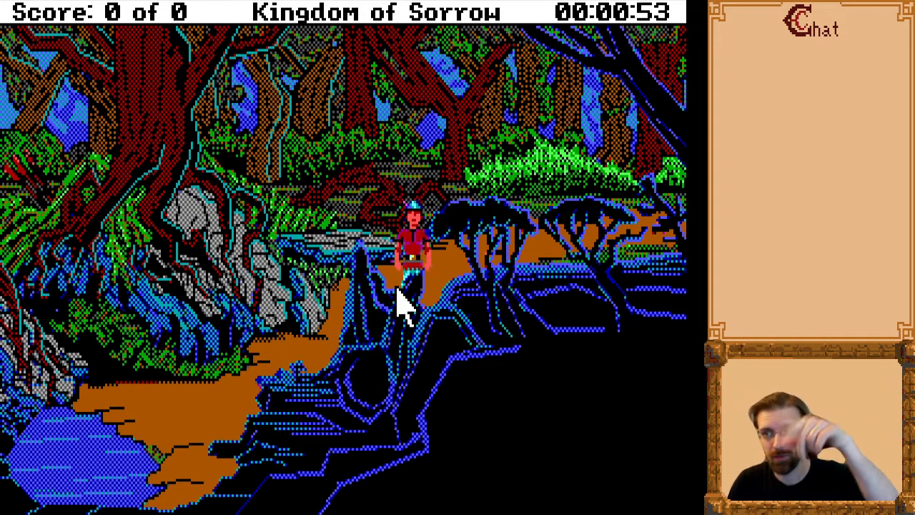
pyautogui.press('Left')
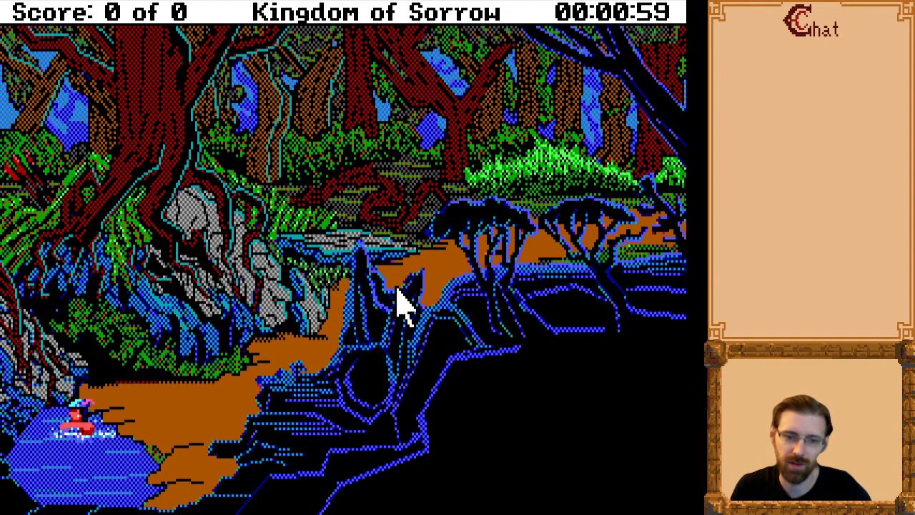
pyautogui.press('Right')
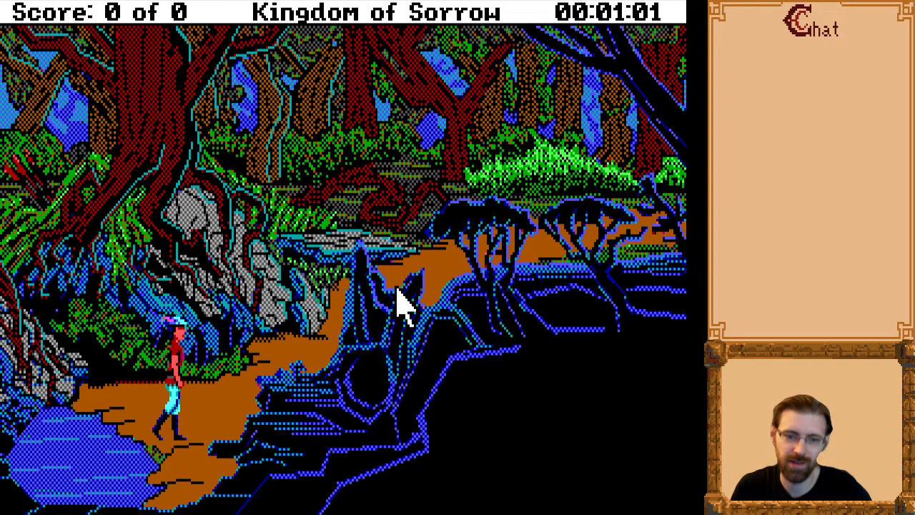
pyautogui.press('Left')
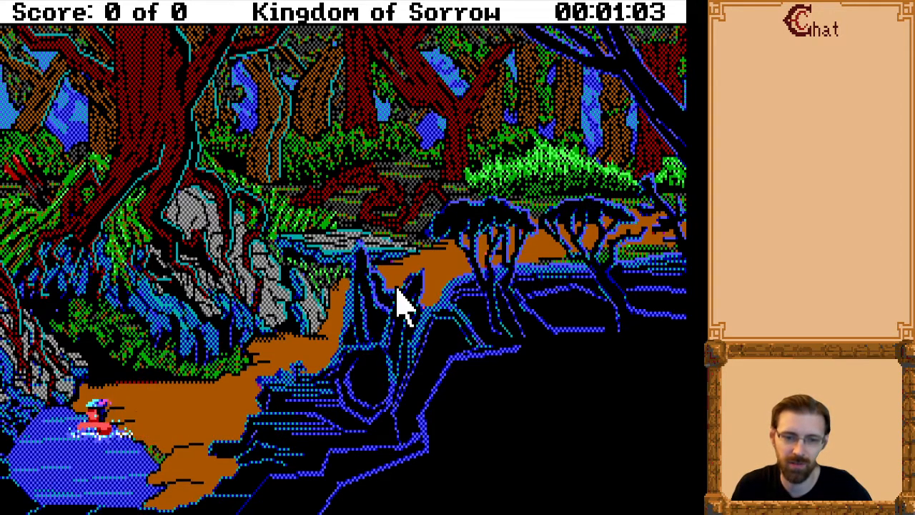
pyautogui.press('Right')
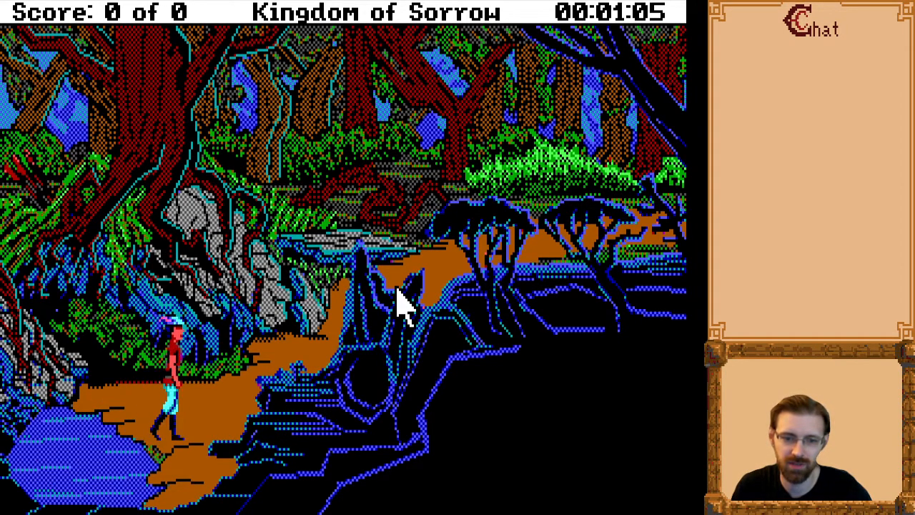
pyautogui.press('Left')
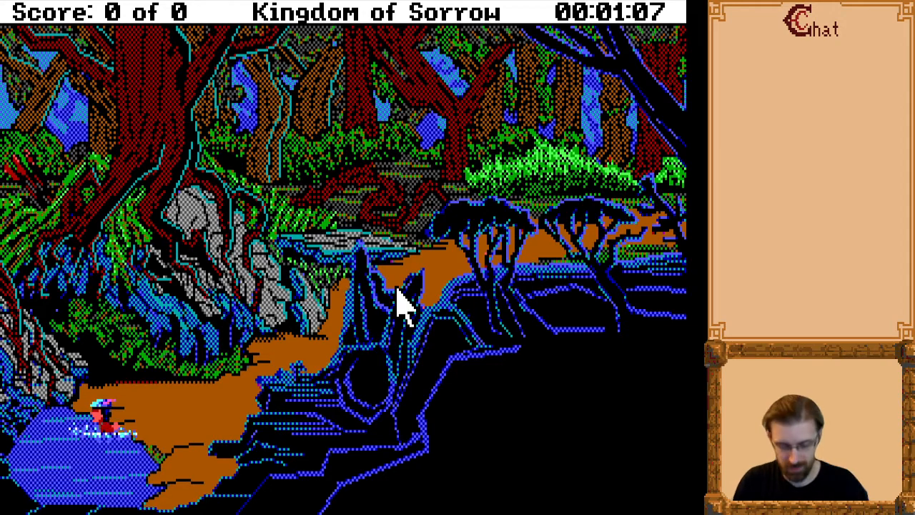
pyautogui.write('dive')
pyautogui.press('Return')
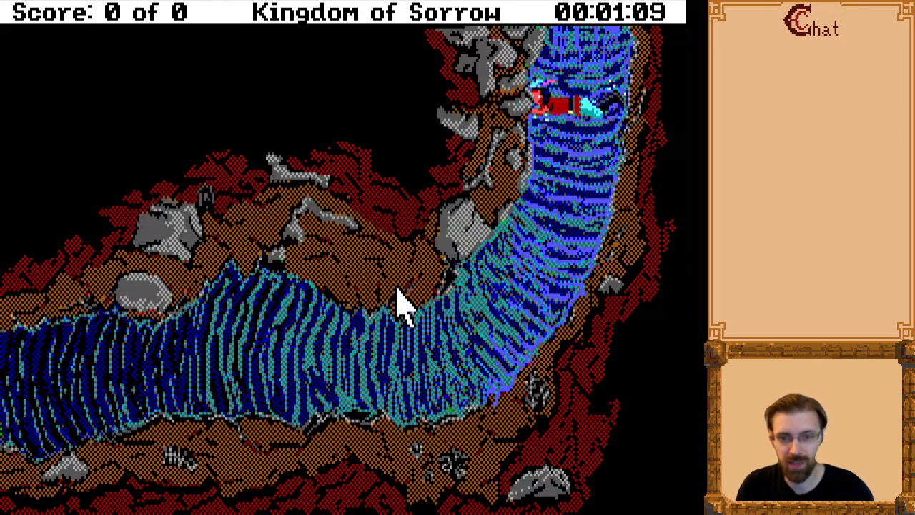
# Swim the character down the underwater tunnel and out through its west end.
pyautogui.press('Down')
pyautogui.press('Left')
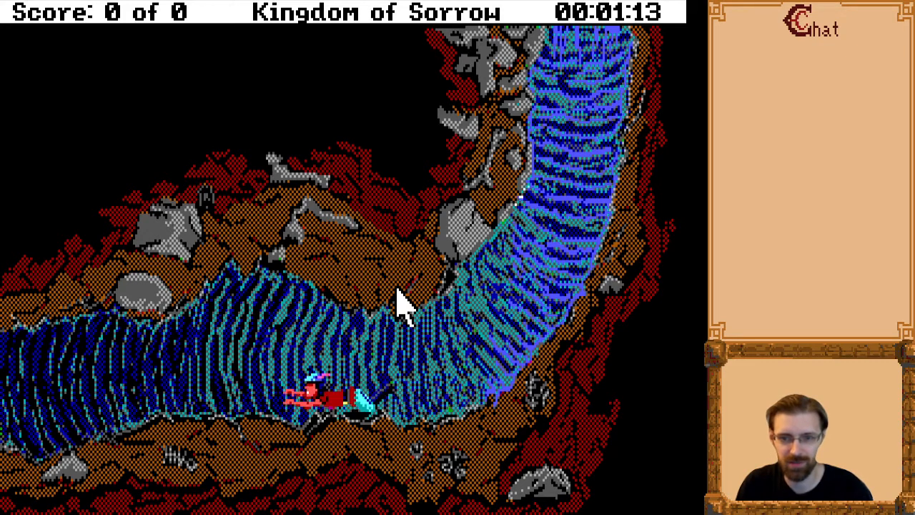
pyautogui.click(564, 114)
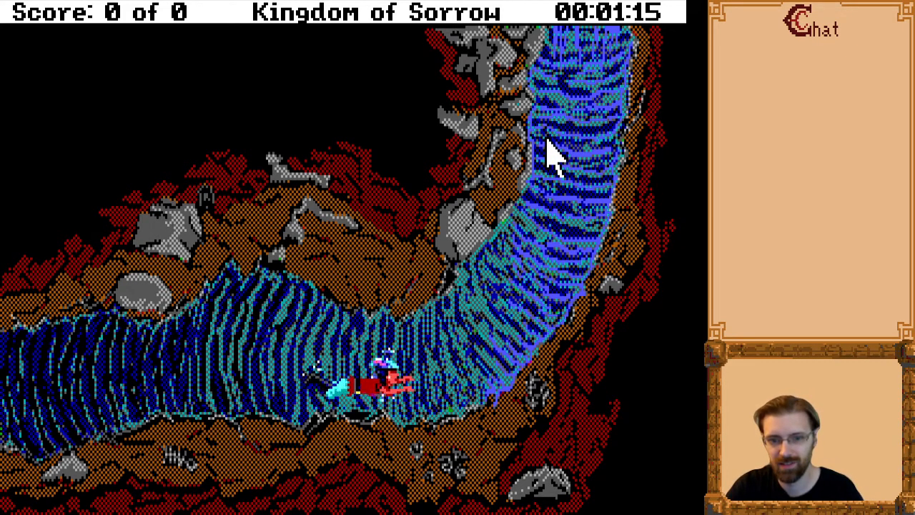
pyautogui.click(346, 412)
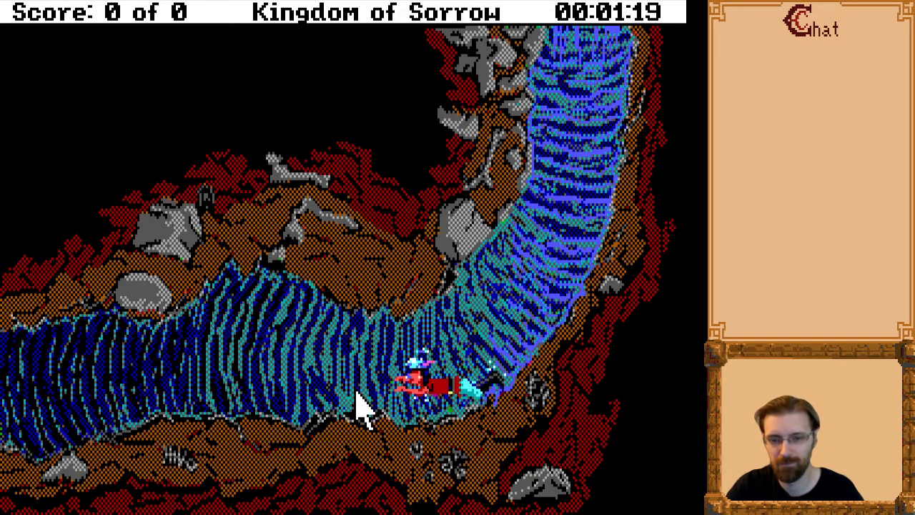
pyautogui.press('Left')
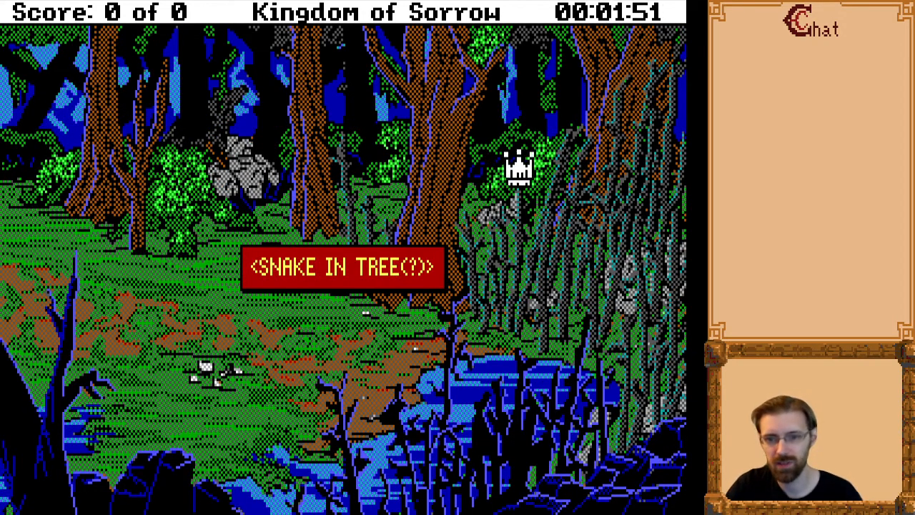
# Walk the character past the tree and read through the snake ambush messages until the snake slithers away.
pyautogui.click(547, 175)
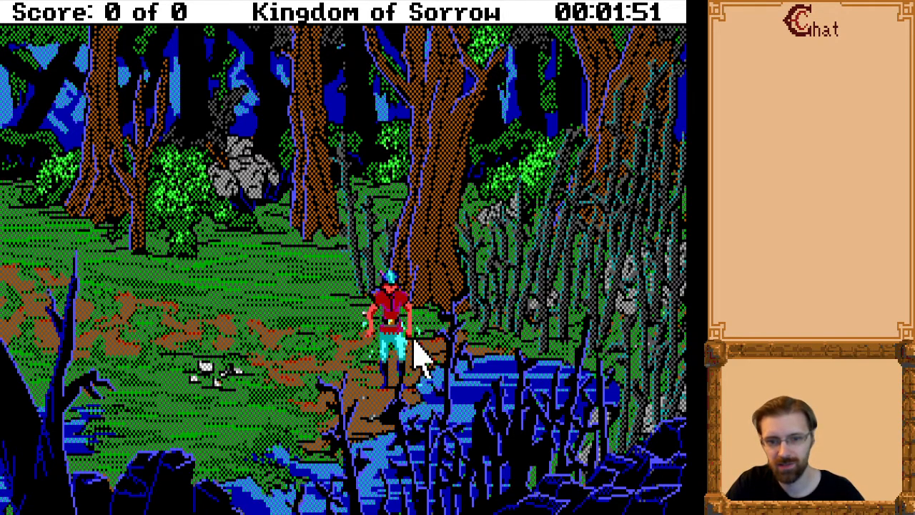
pyautogui.click(417, 408)
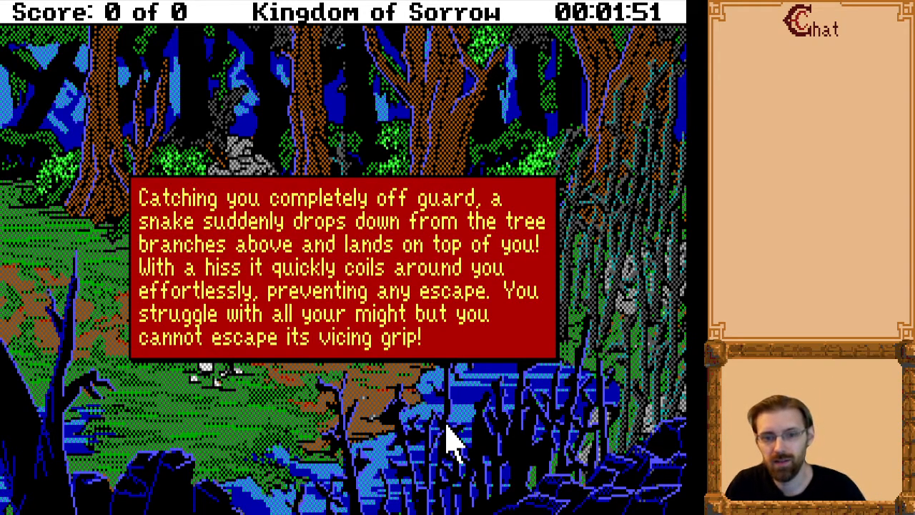
pyautogui.press('Return')
pyautogui.press('Return')
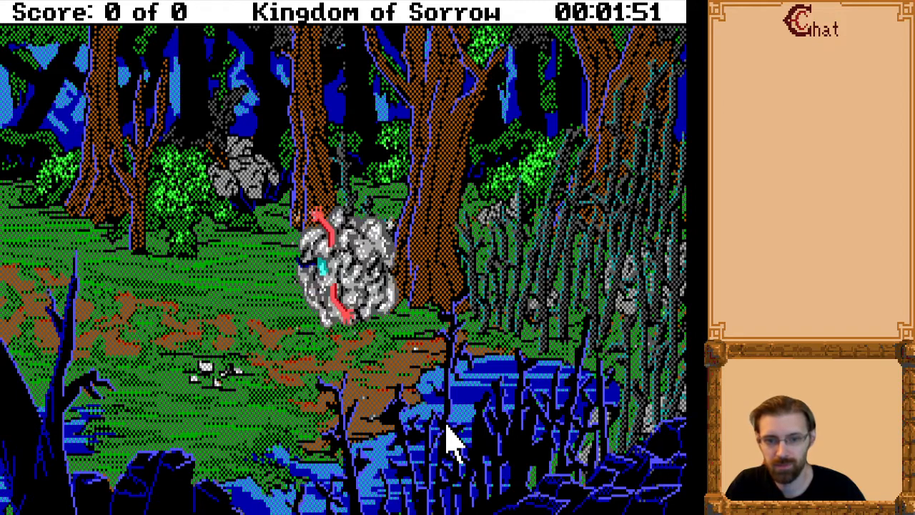
pyautogui.press('Return')
pyautogui.press('Return')
pyautogui.press('Return')
pyautogui.press('Return')
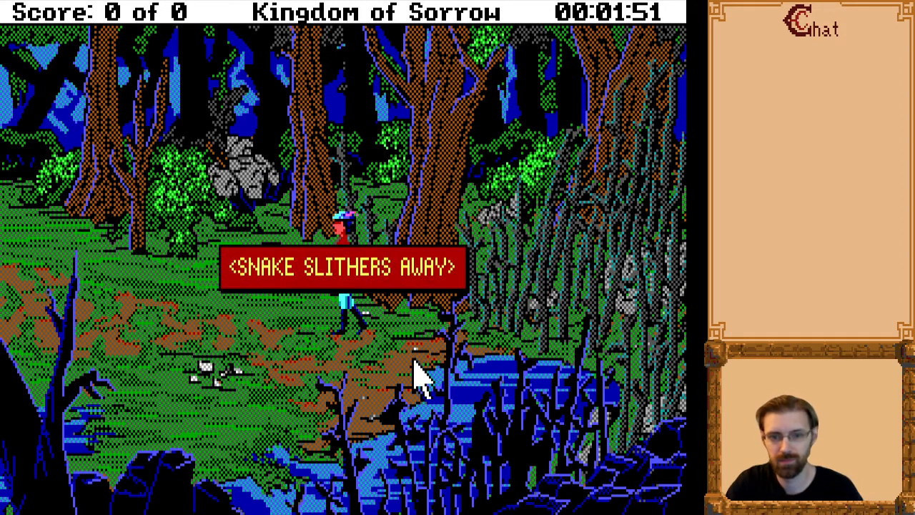
# Walk the character west to the stream, quit the game with the "quit" command, and exit the DOS prompt.
pyautogui.press('Left')
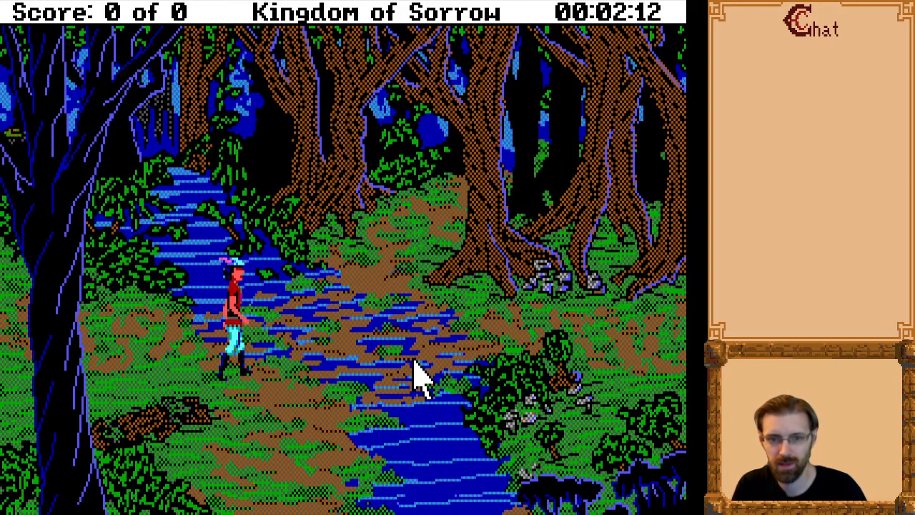
pyautogui.write('quit')
pyautogui.press('Return')
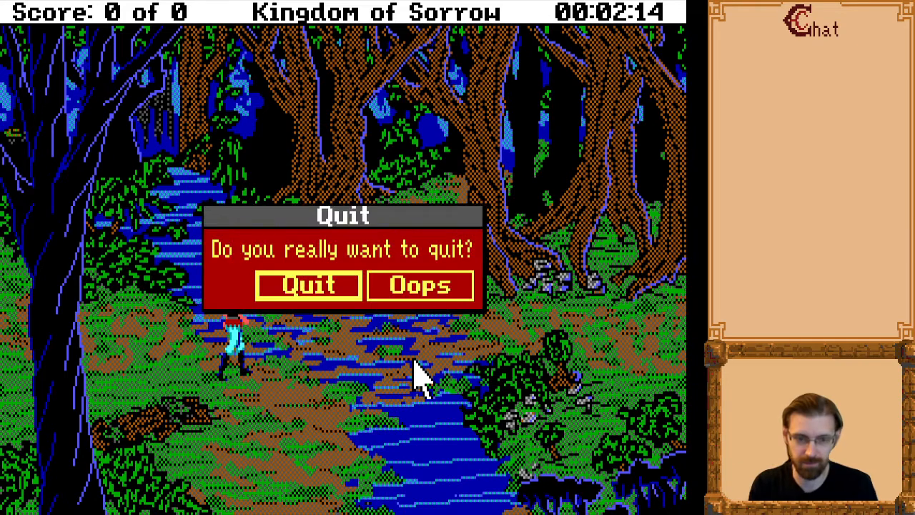
pyautogui.press('Return')
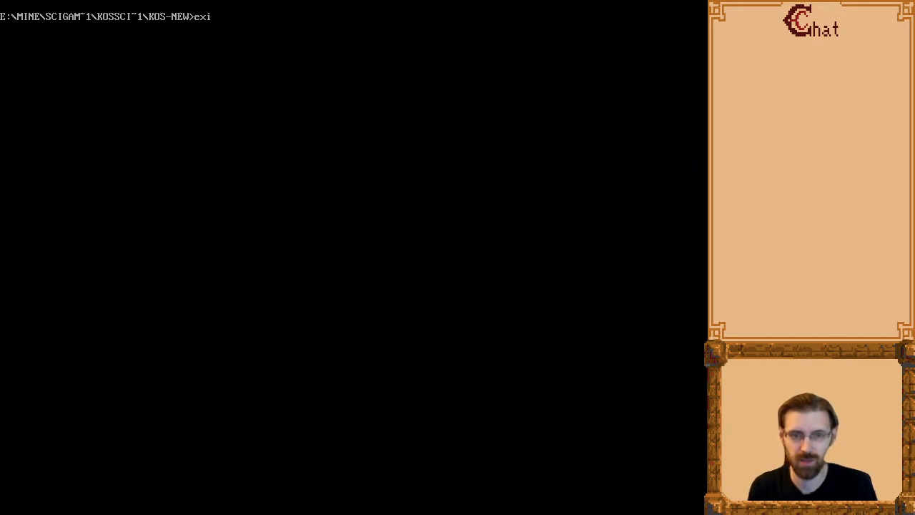
pyautogui.press('Return')
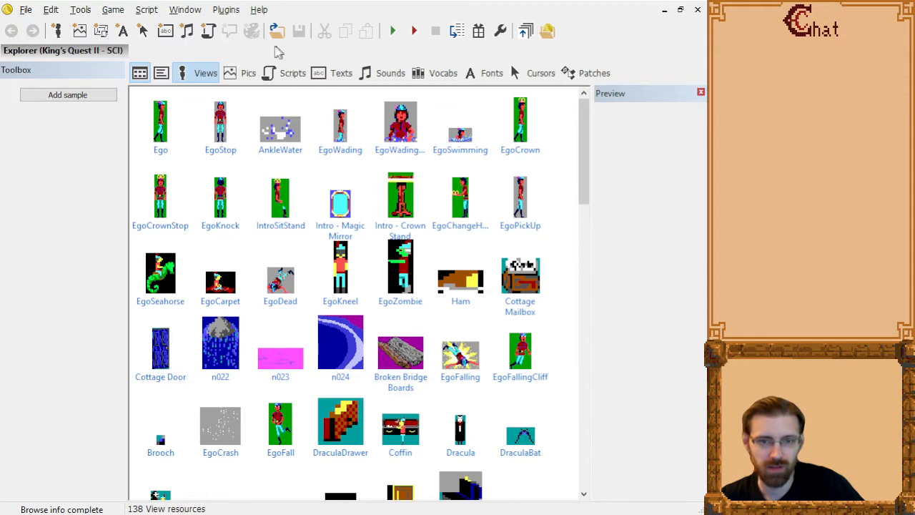
# Browse the King's Quest II picture resources down to the end of the list in SCI Companion.
pyautogui.click(252, 74)
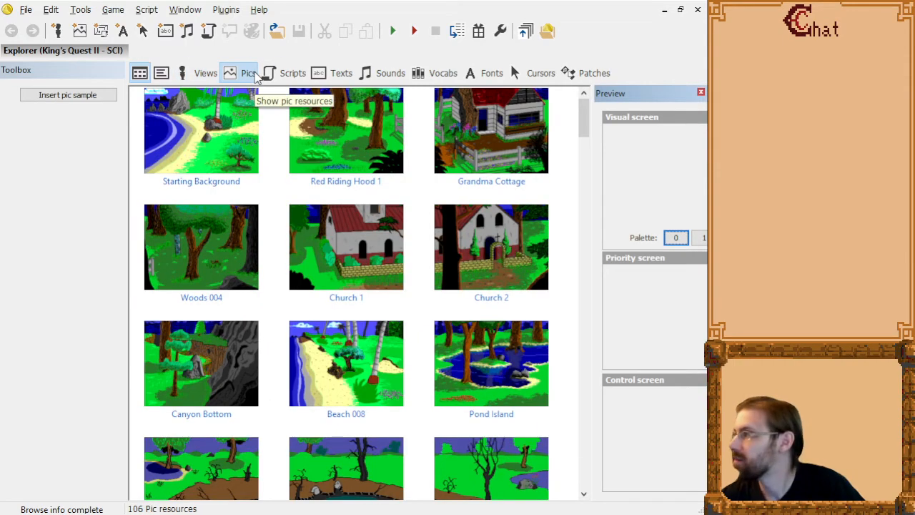
pyautogui.scroll(-20, 377, 236)
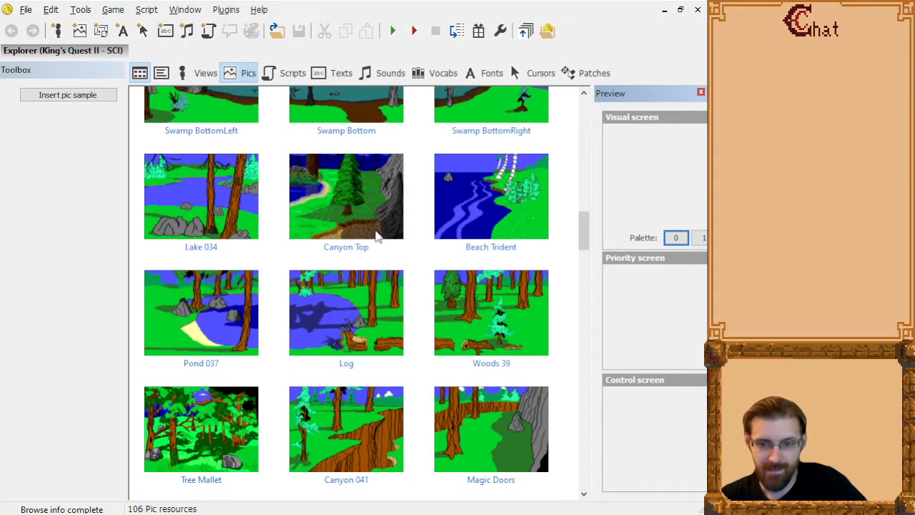
pyautogui.scroll(-10, 377, 240)
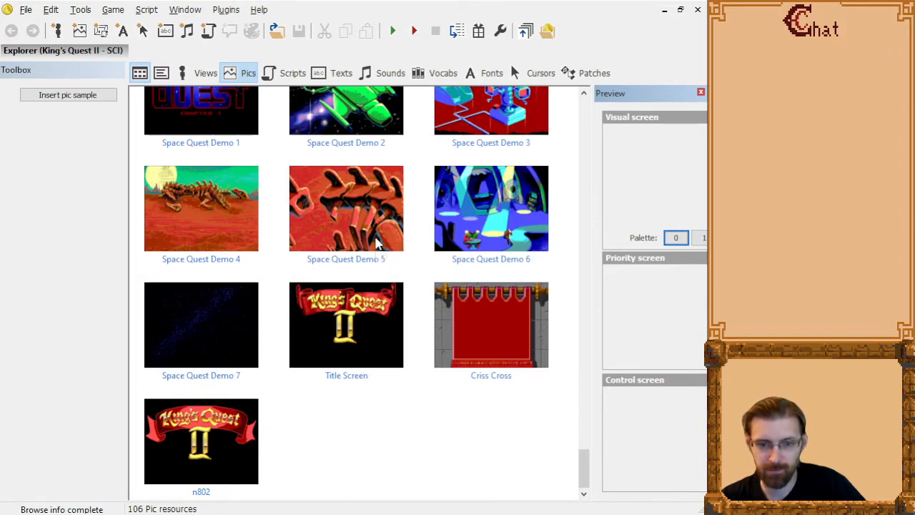
# Go back to the beginning of the picture resources and preview the Grandma Cottage picture.
pyautogui.scroll(8, 377, 243)
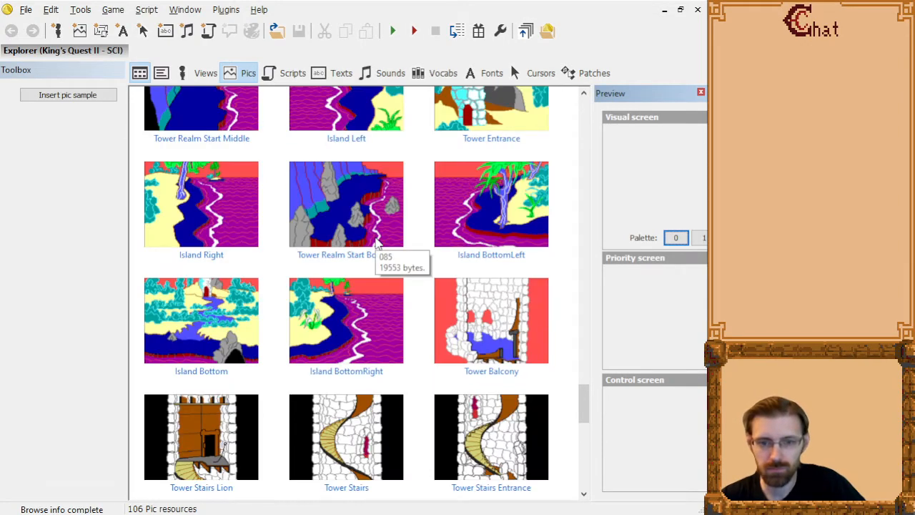
pyautogui.scroll(10, 377, 243)
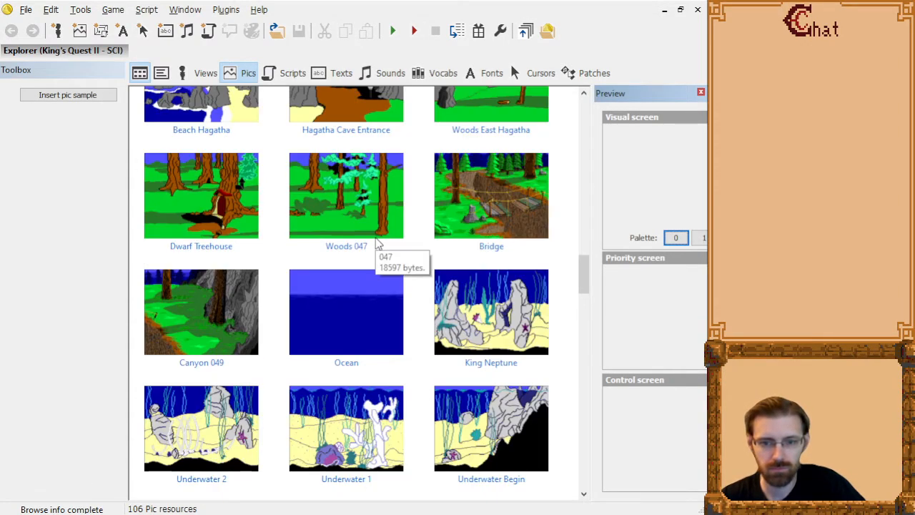
pyautogui.scroll(3, 377, 244)
pyautogui.scroll(8, 377, 243)
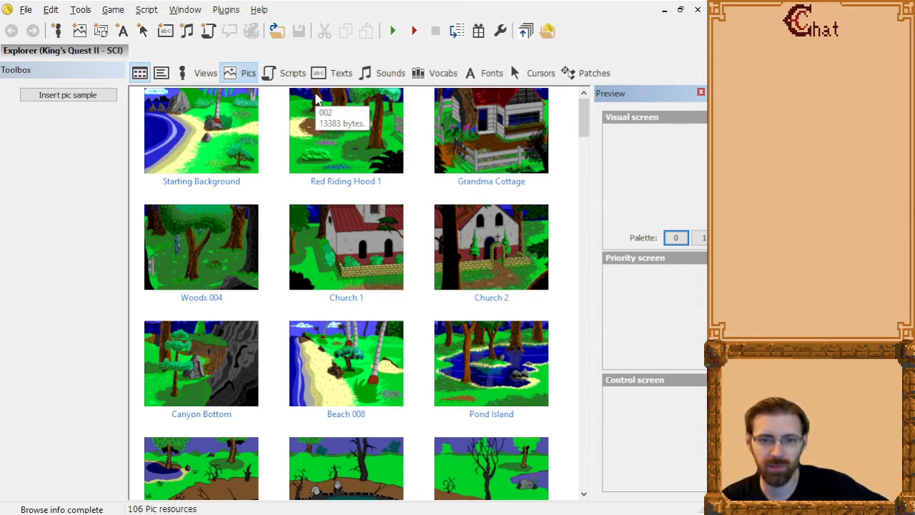
pyautogui.click(499, 152)
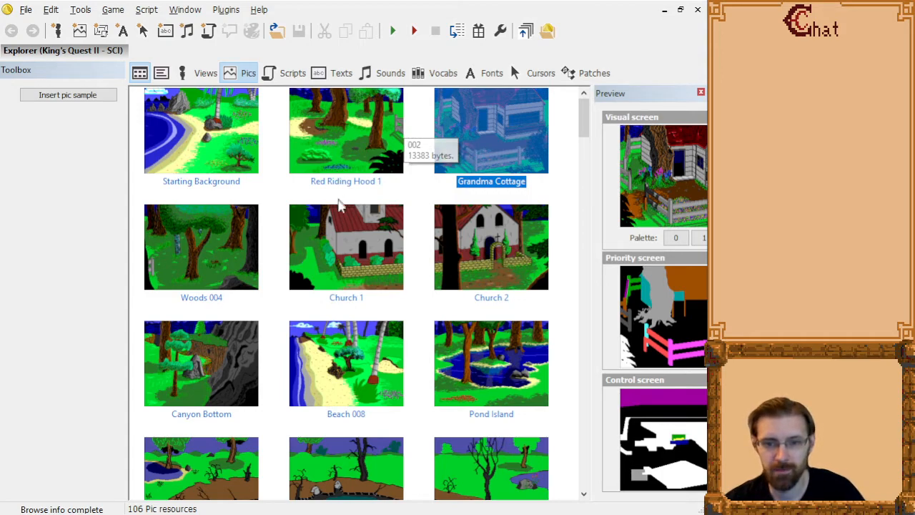
# Open the Church 1 picture in the editor, widen the drawing area to view it whole, and return to the picture list.
pyautogui.click(347, 247)
pyautogui.doubleClick(358, 251)
pyautogui.moveTo(536, 269); pyautogui.dragTo(636, 267)
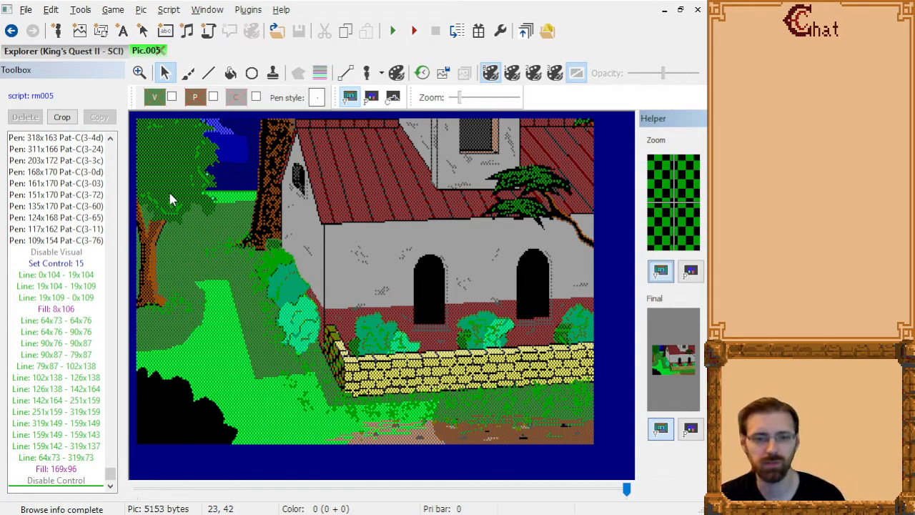
pyautogui.click(160, 50)
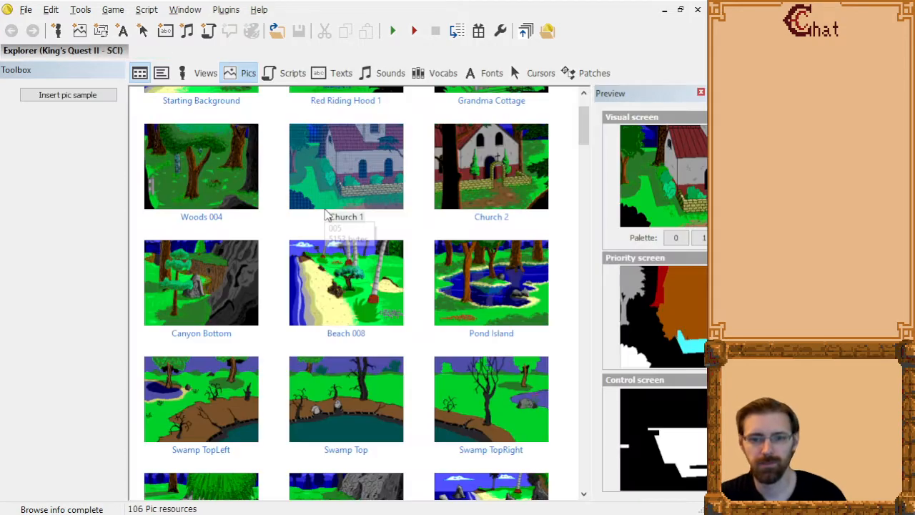
pyautogui.doubleClick(356, 173)
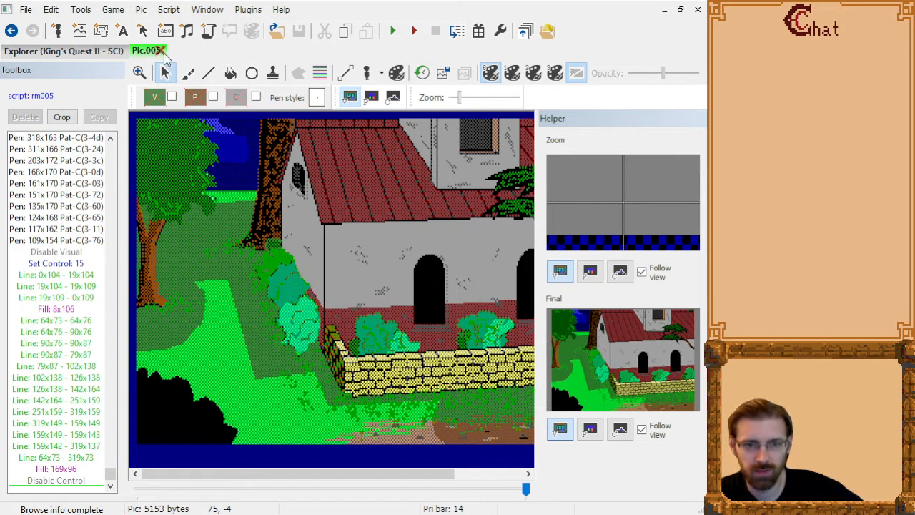
pyautogui.click(163, 51)
# Preview the Church 1, Canyon Bottom, Beach 008 and Pond Island pictures one after another.
pyautogui.click(324, 183)
pyautogui.click(204, 262)
pyautogui.click(327, 274)
pyautogui.click(476, 284)
# Compare the previews of the Swamp TopLeft, Swamp Top and Swamp TopRight pictures.
pyautogui.scroll(-3, 435, 286)
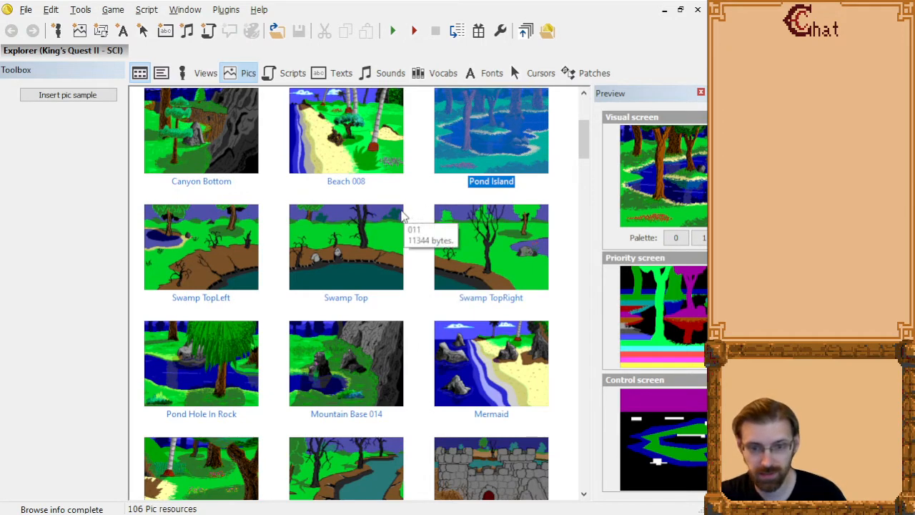
pyautogui.scroll(3, 370, 250)
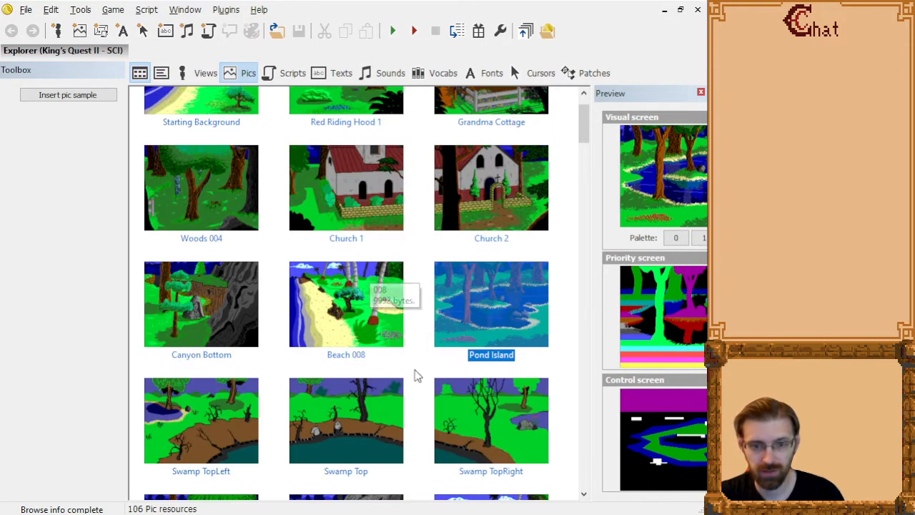
pyautogui.scroll(-3, 401, 409)
pyautogui.click(231, 279)
pyautogui.click(322, 262)
pyautogui.click(505, 260)
pyautogui.click(343, 254)
pyautogui.click(197, 252)
pyautogui.click(330, 254)
pyautogui.click(472, 257)
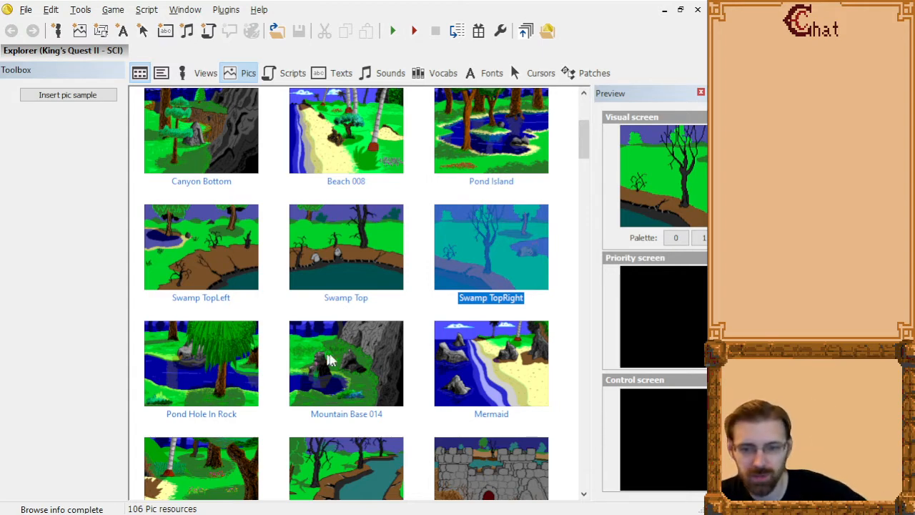
# Preview the Castle and Swamp Right 1 pictures.
pyautogui.scroll(-3, 350, 354)
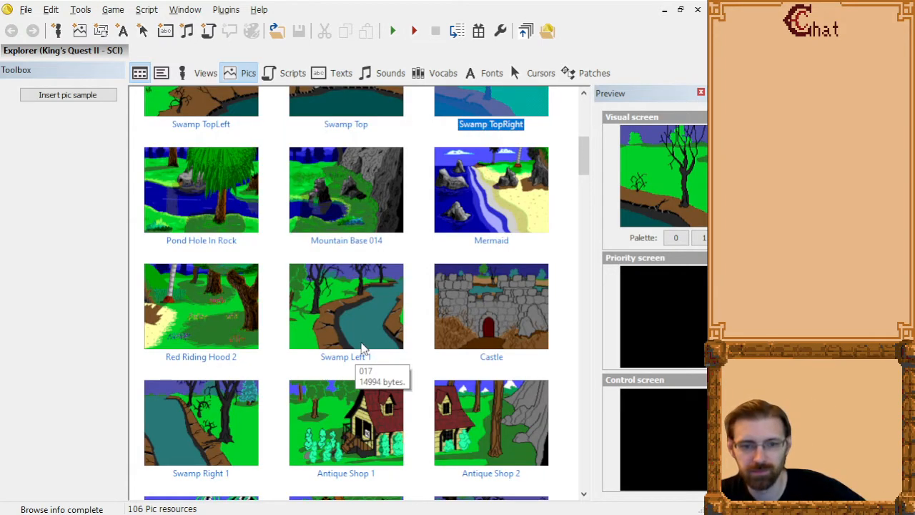
pyautogui.scroll(-3, 361, 349)
pyautogui.scroll(3, 361, 347)
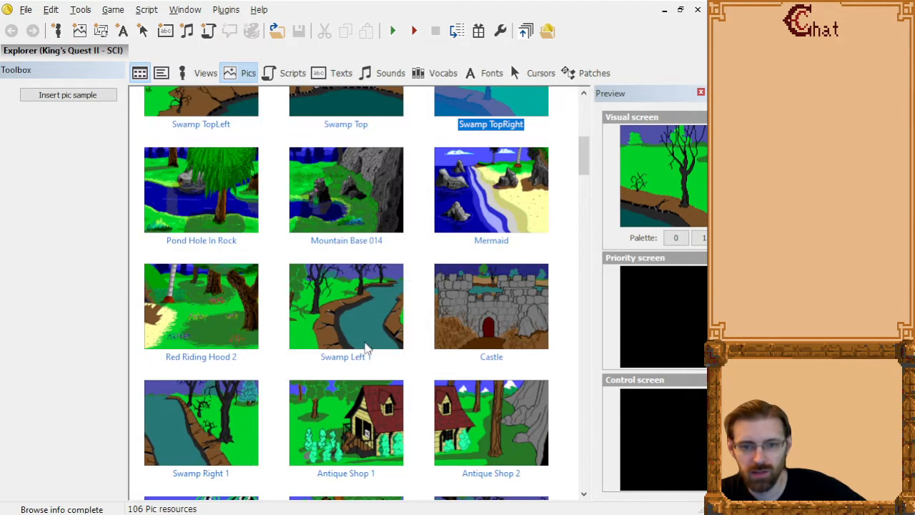
pyautogui.click(479, 300)
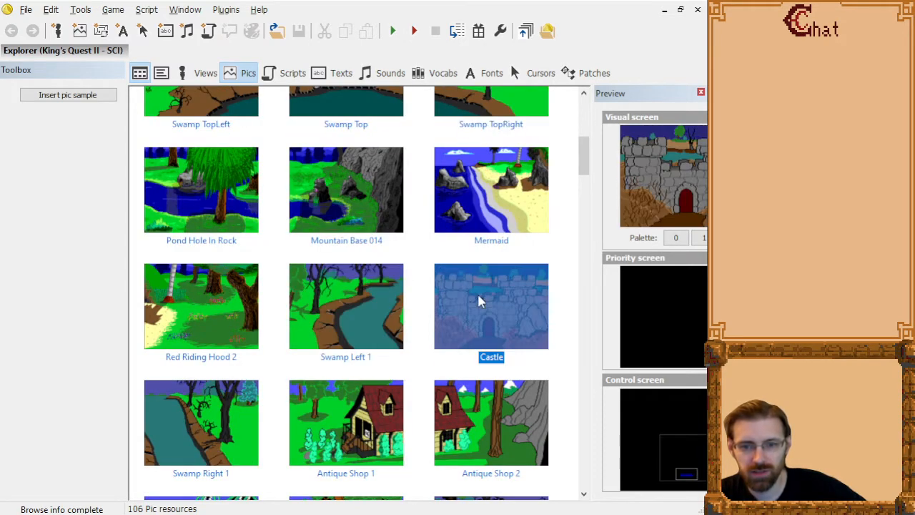
pyautogui.click(184, 424)
# Compare the previews of the Antique Shop 1 and Antique Shop 2 pictures.
pyautogui.click(346, 428)
pyautogui.scroll(-3, 386, 422)
pyautogui.press('Right')
pyautogui.press('Left')
pyautogui.press('Right')
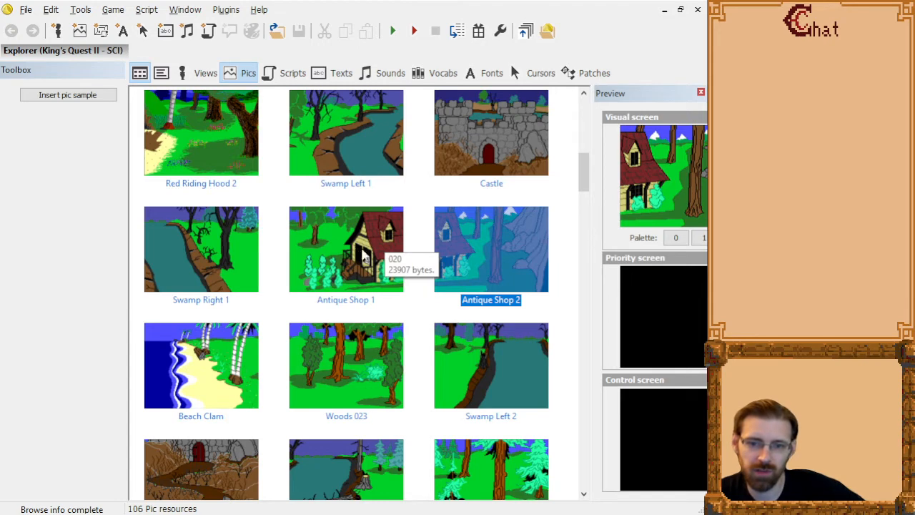
pyautogui.click(327, 259)
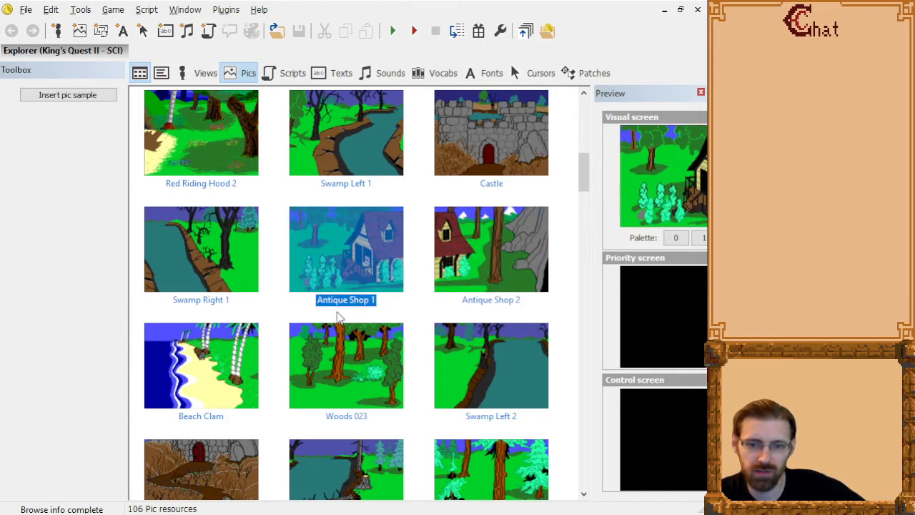
pyautogui.press('Right')
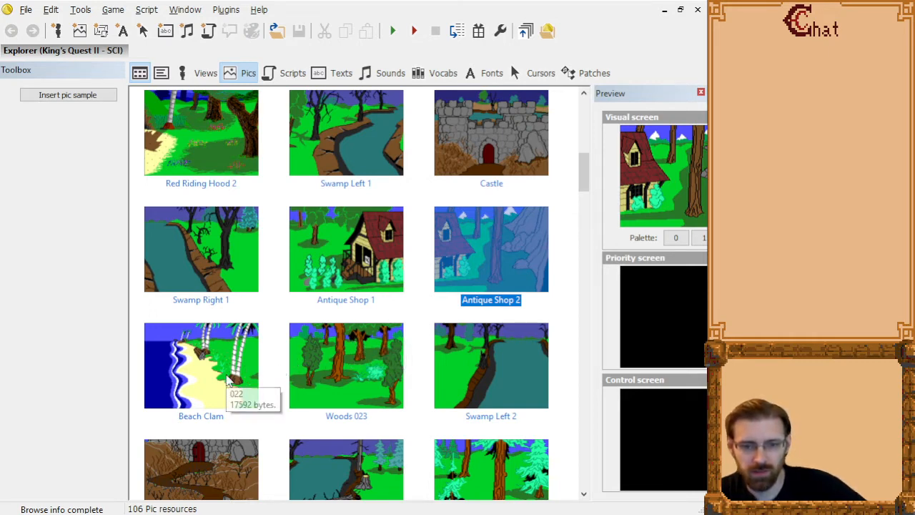
# Preview the Beach Clam and Woods 023 pictures, and look through the remaining woods, swamp and canyon pictures as far as Tree Mallet.
pyautogui.click(166, 364)
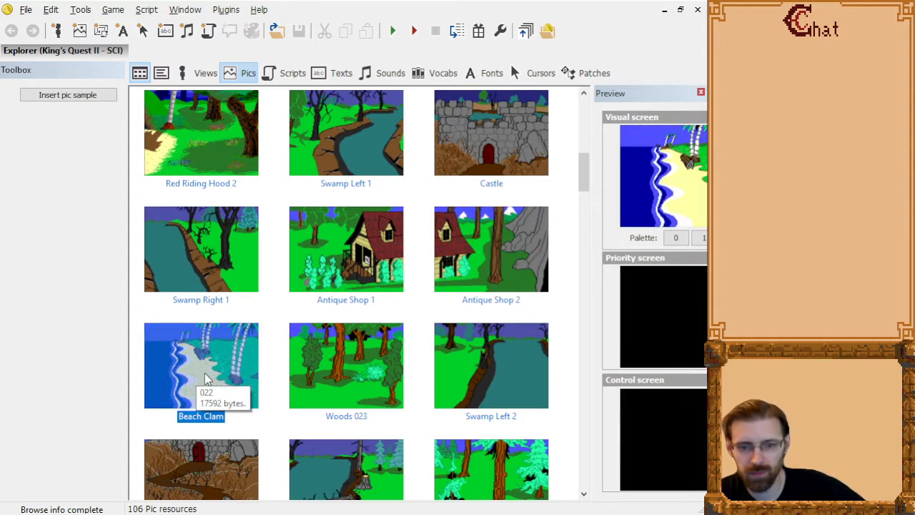
pyautogui.click(322, 355)
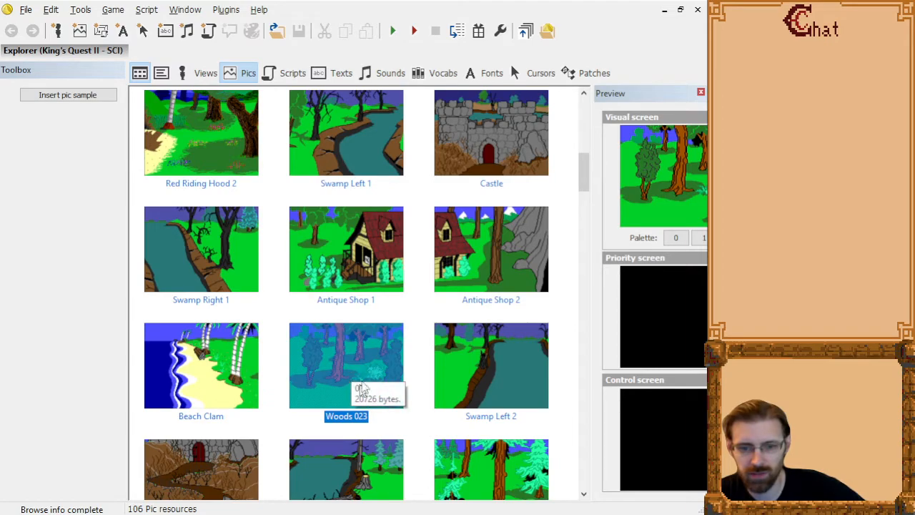
pyautogui.scroll(-15, 361, 369)
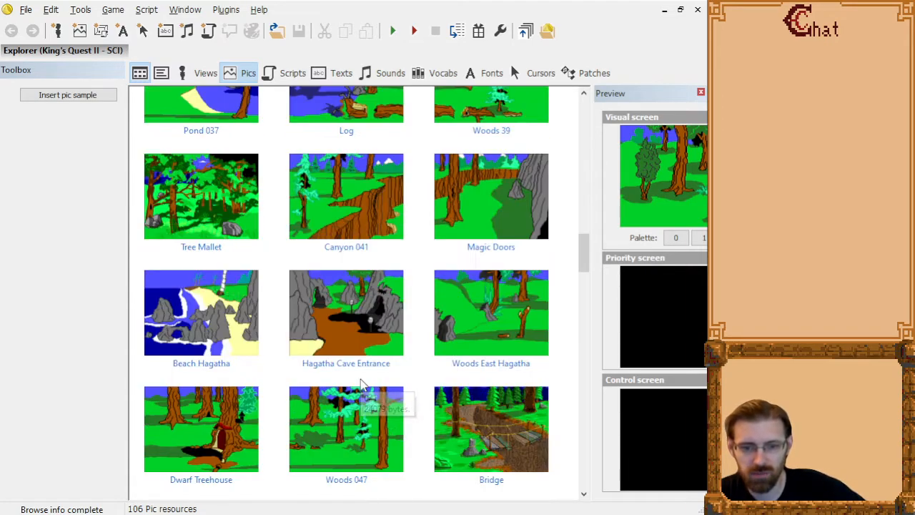
pyautogui.scroll(3, 360, 382)
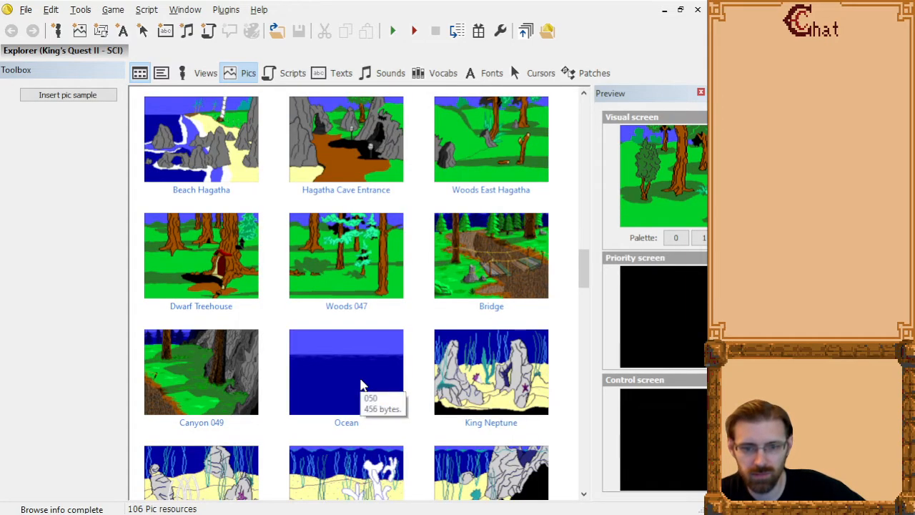
pyautogui.scroll(-18, 361, 385)
pyautogui.scroll(20, 361, 385)
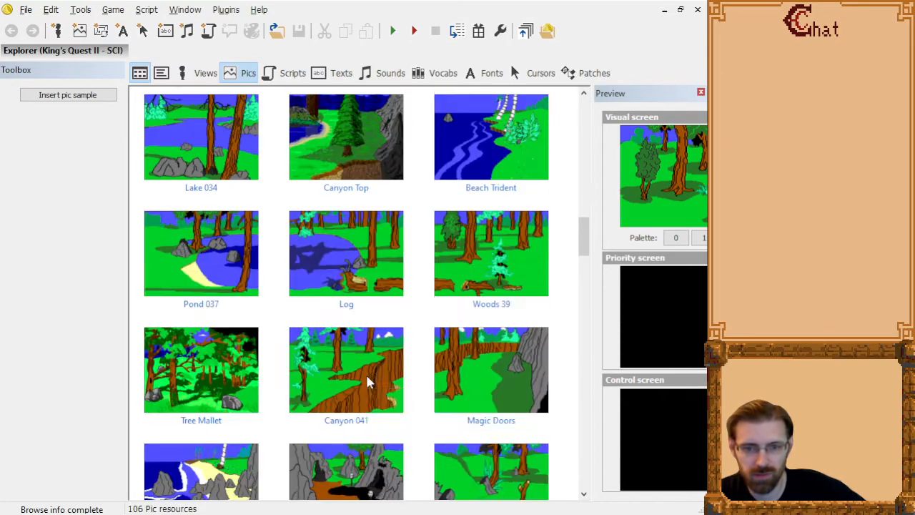
pyautogui.scroll(8, 366, 382)
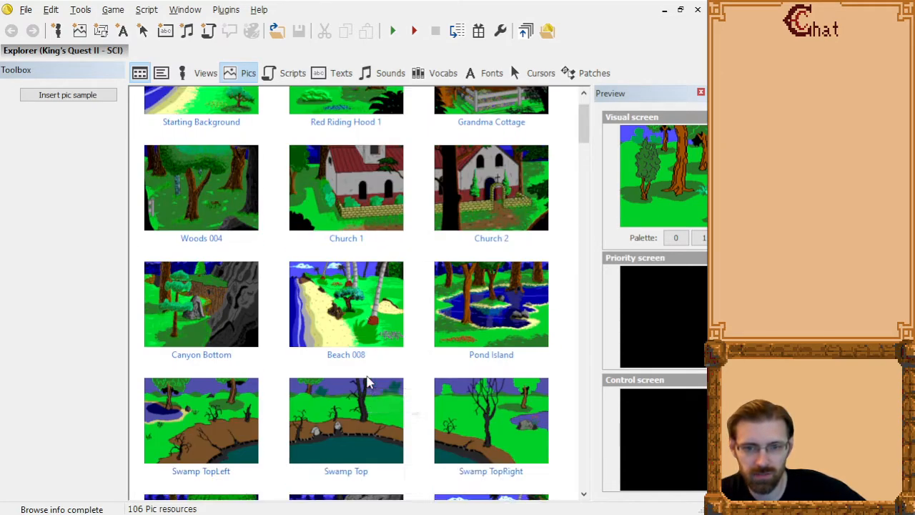
pyautogui.scroll(-4, 367, 382)
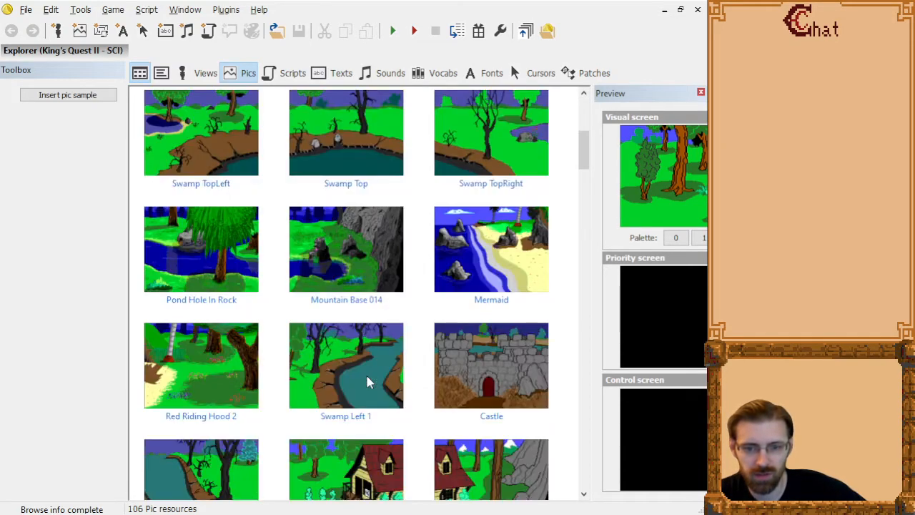
pyautogui.scroll(-2, 366, 382)
pyautogui.scroll(-3, 368, 383)
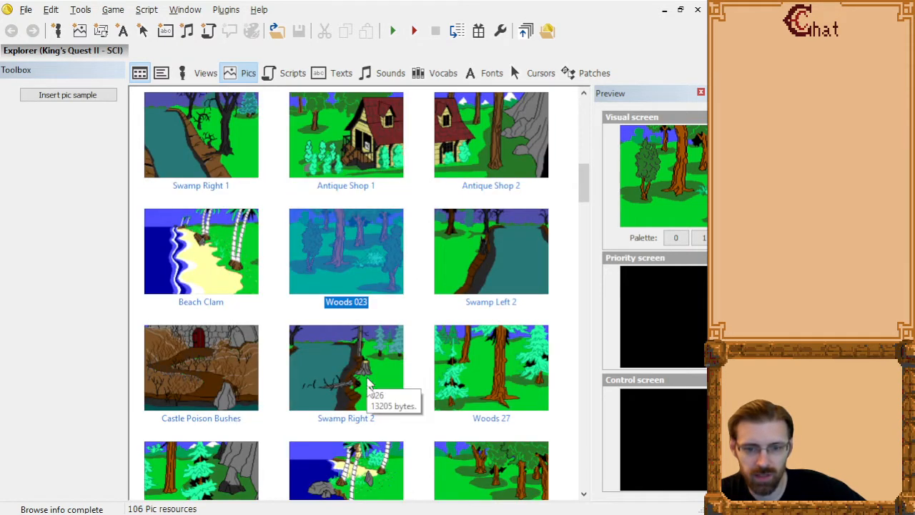
pyautogui.scroll(-3, 364, 422)
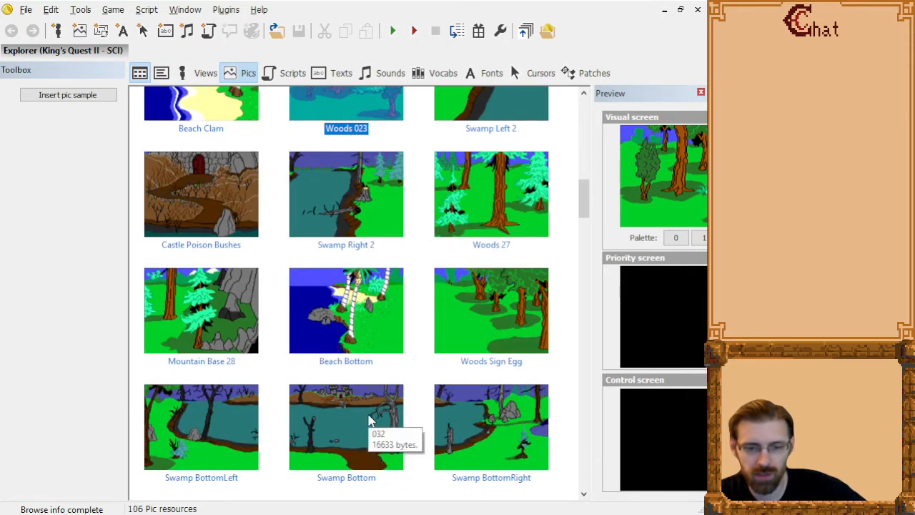
pyautogui.scroll(-3, 369, 420)
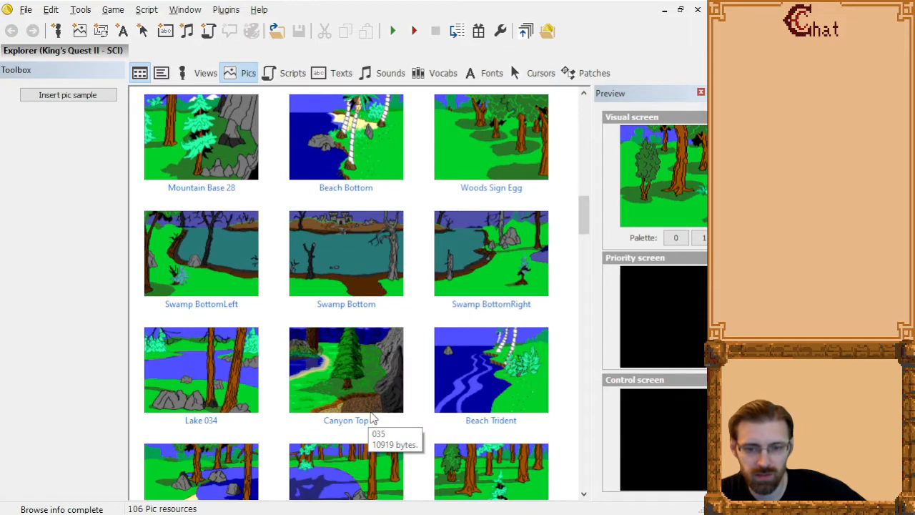
pyautogui.scroll(-3, 370, 420)
# Open the Tree Mallet picture in the editor, widen its drawing area, and compare it with the neighbouring pictures in the resource list.
pyautogui.doubleClick(179, 431)
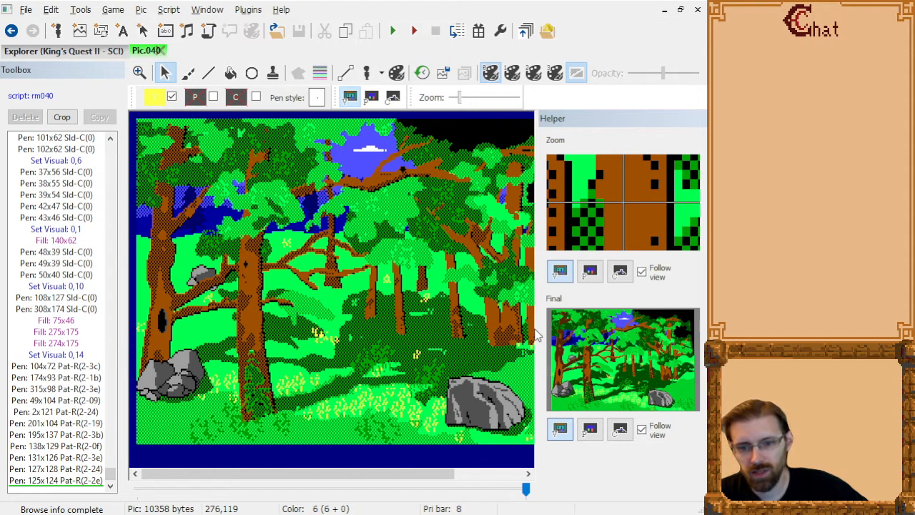
pyautogui.moveTo(540, 328); pyautogui.dragTo(621, 330)
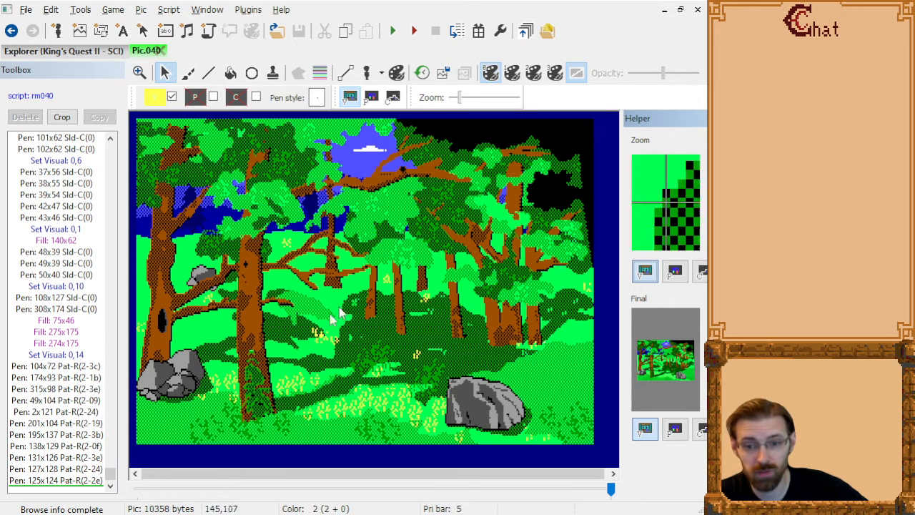
pyautogui.click(99, 52)
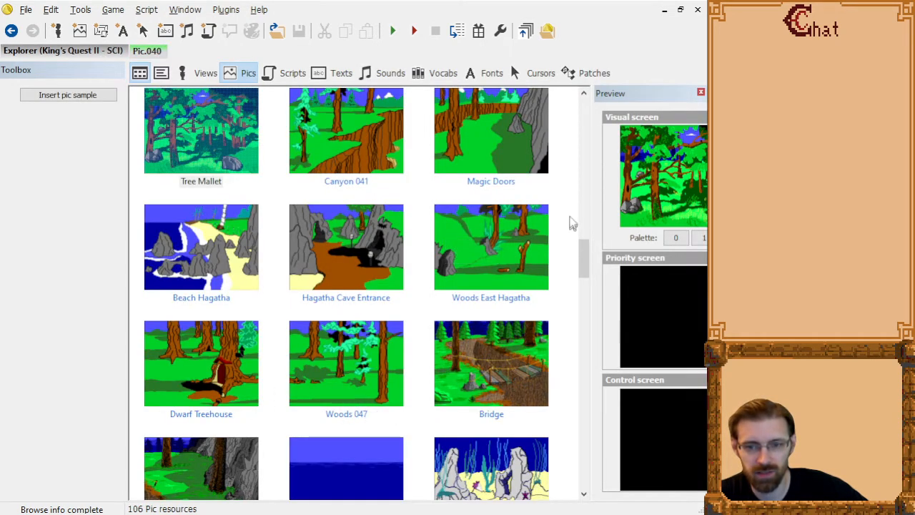
pyautogui.click(145, 52)
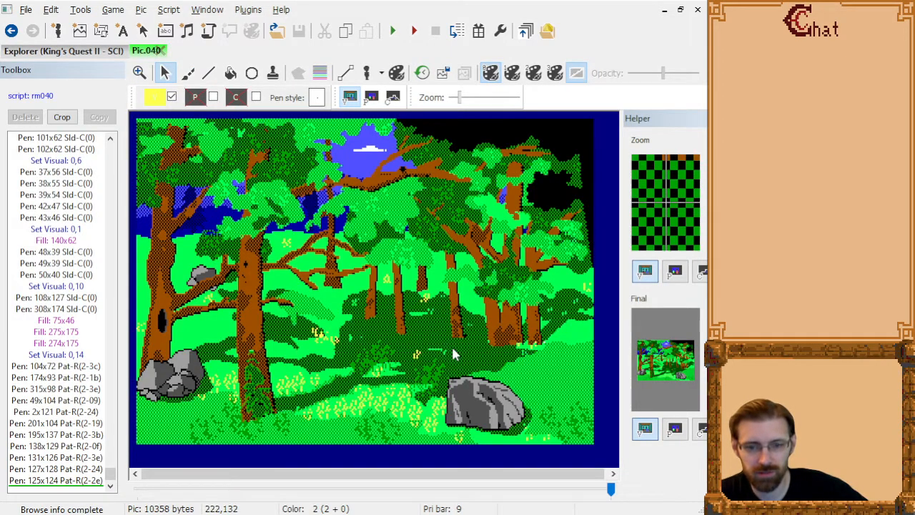
# Cut every drawing command of the Tree Mallet picture from "Set Visual: 0,9" to the end and paste them back as a selection.
pyautogui.click(50, 412)
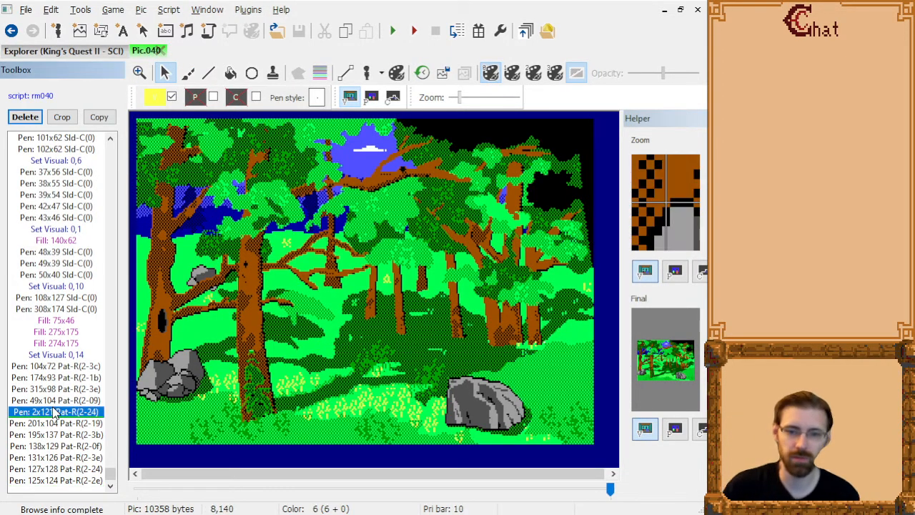
pyautogui.scroll(9, 46, 349)
pyautogui.scroll(-9, 46, 348)
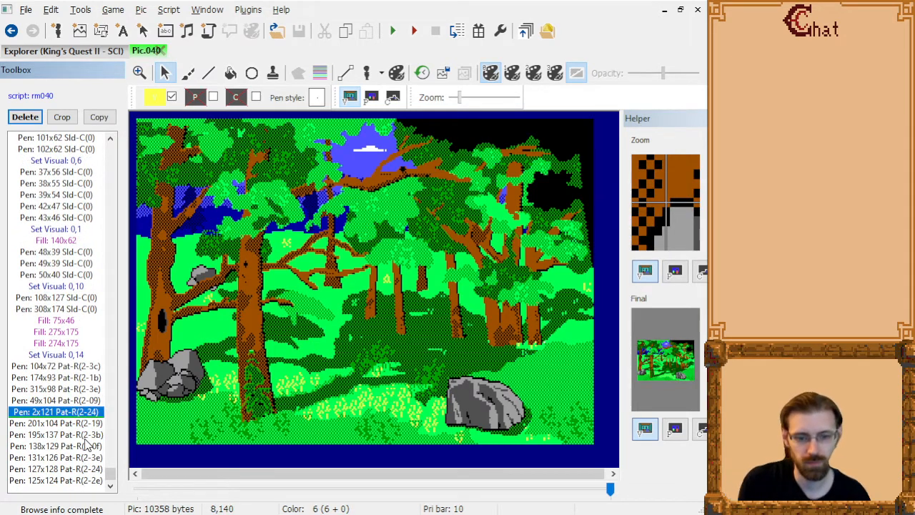
pyautogui.press('End')
pyautogui.hotkey('shift', 'Home')
pyautogui.hotkey('shift', 'Down')
pyautogui.hotkey('shift', 'Down')
pyautogui.hotkey('shift', 'Down')
pyautogui.hotkey('shift', 'Down')
pyautogui.hotkey('shift', 'Down')
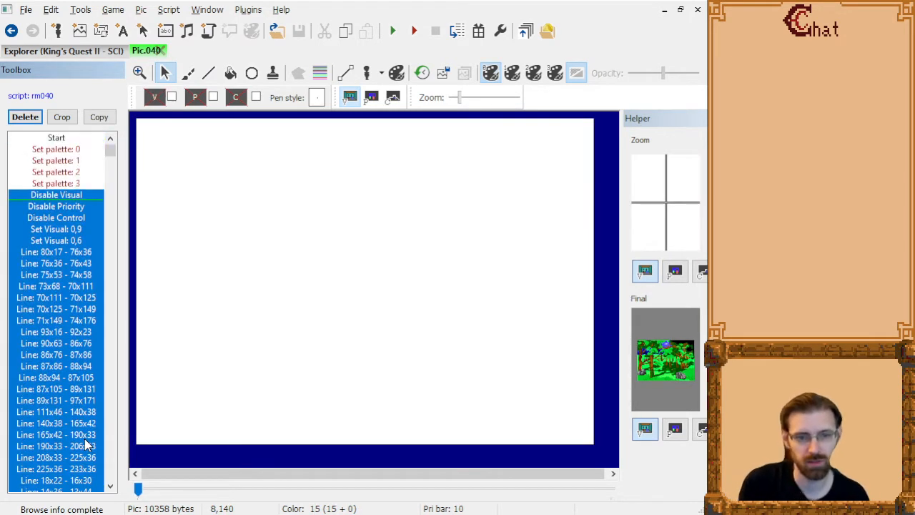
pyautogui.hotkey('shift', 'Down')
pyautogui.hotkey('shift', 'Down')
pyautogui.hotkey('shift', 'Down')
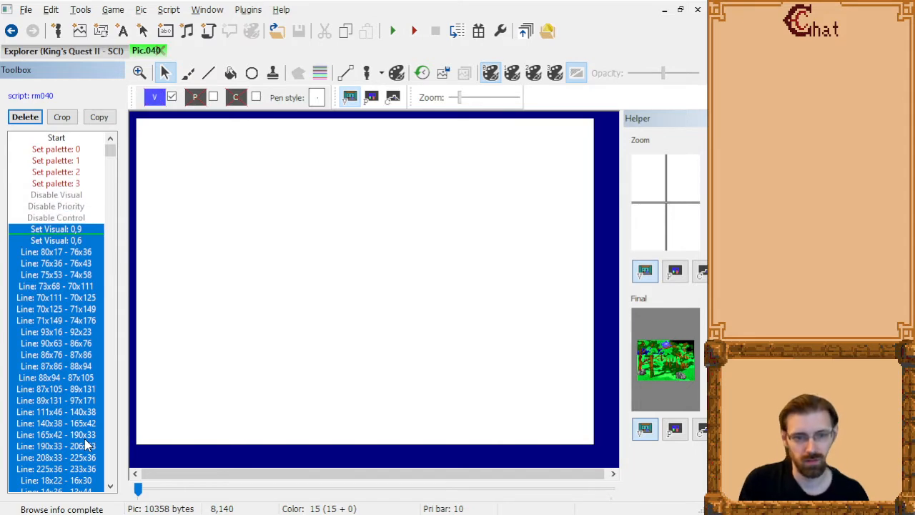
pyautogui.hotkey('ctrl', 'x')
pyautogui.hotkey('ctrl', 'v')
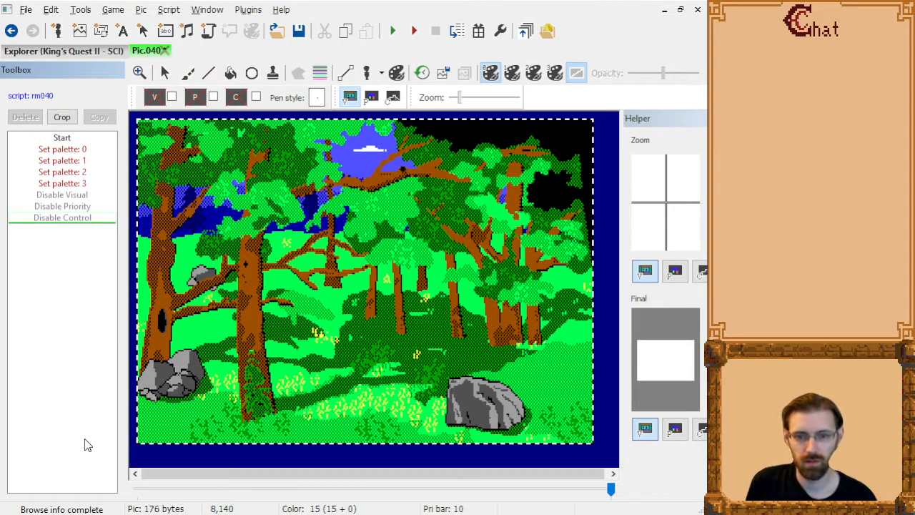
# Mirror the pasted drawing commands of the Tree Mallet picture horizontally and commit them to the picture.
pyautogui.press('Home')
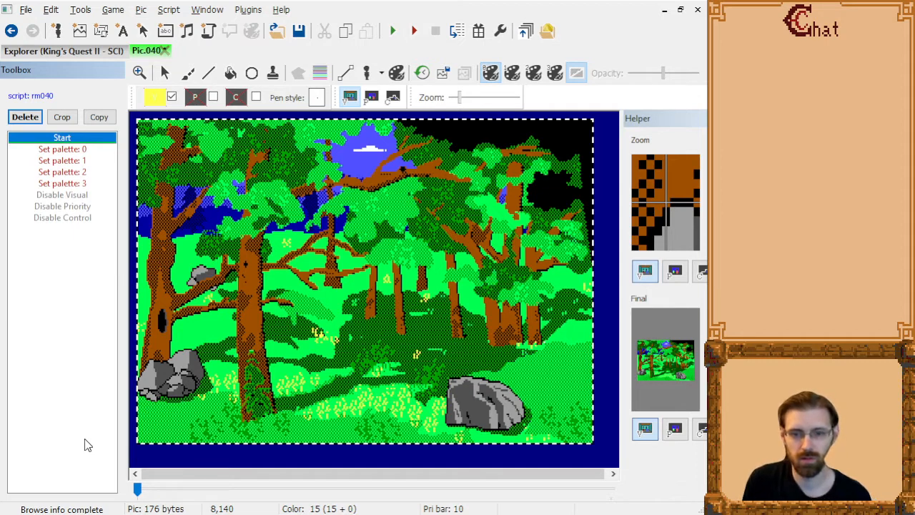
pyautogui.press('End')
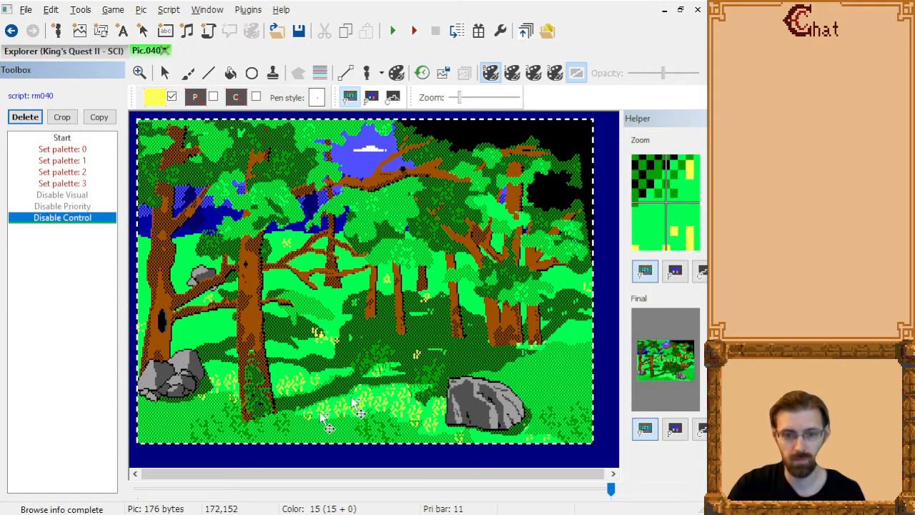
pyautogui.click(329, 390)
pyautogui.press('f')
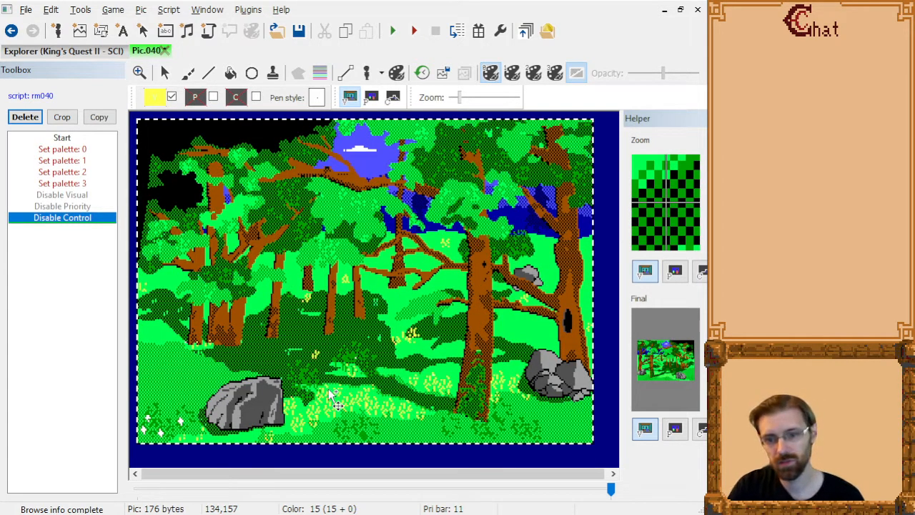
pyautogui.rightClick(329, 392)
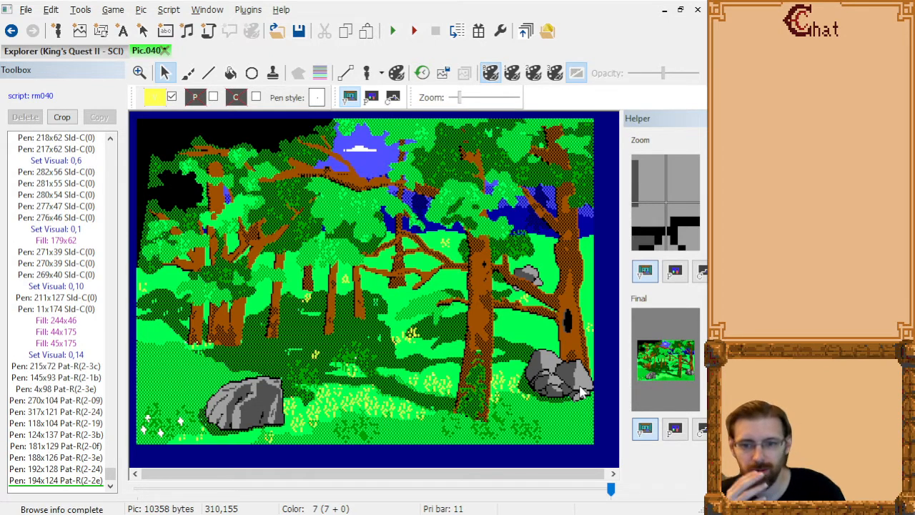
# Undo the mirroring and the cut in the Tree Mallet picture, check its full drawing, and close the picture.
pyautogui.hotkey('ctrl', 'z')
pyautogui.hotkey('ctrl', 'z')
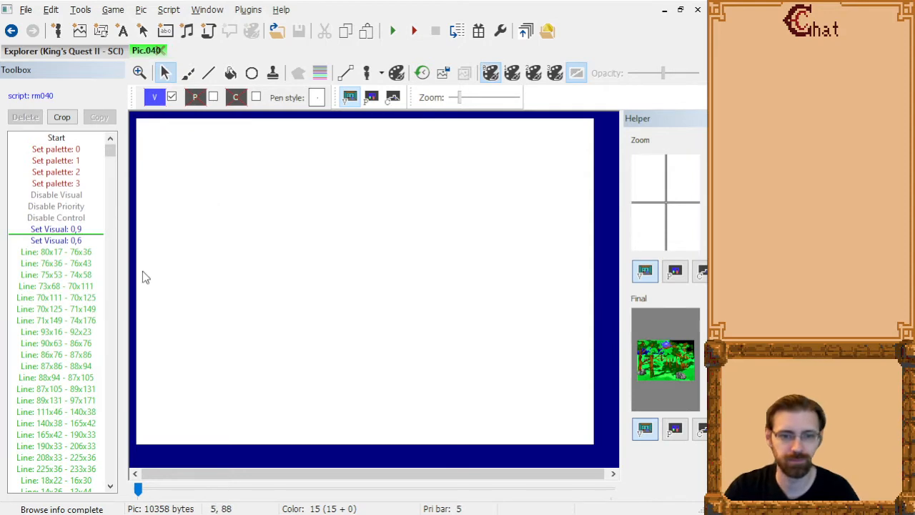
pyautogui.click(33, 286)
pyautogui.press('End')
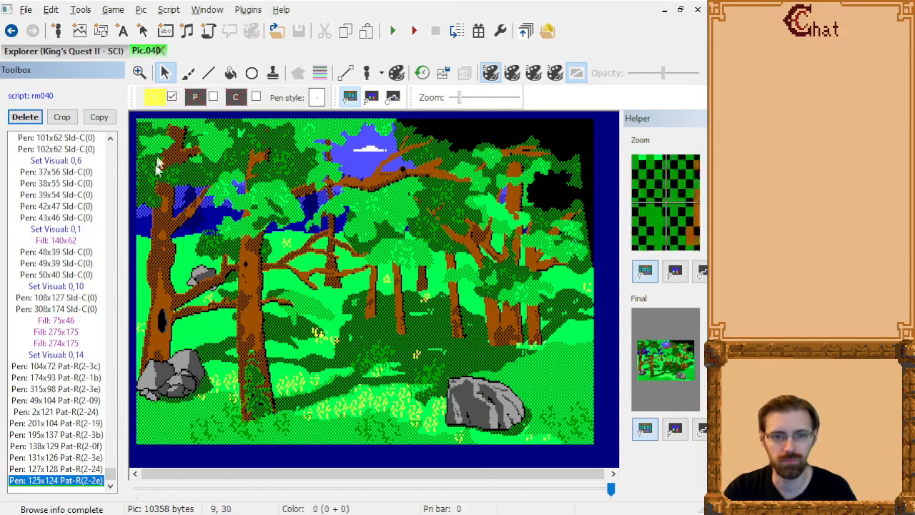
pyautogui.click(162, 50)
# Compare the previews of the Canyon 041, Magic Doors, Dwarf Treehouse and Hagatha Cave Entrance pictures.
pyautogui.click(321, 143)
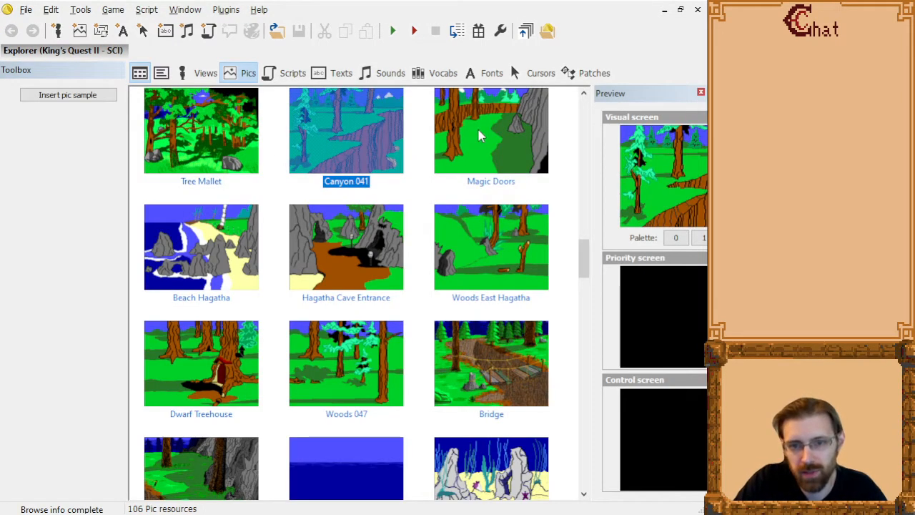
pyautogui.click(479, 135)
pyautogui.click(329, 143)
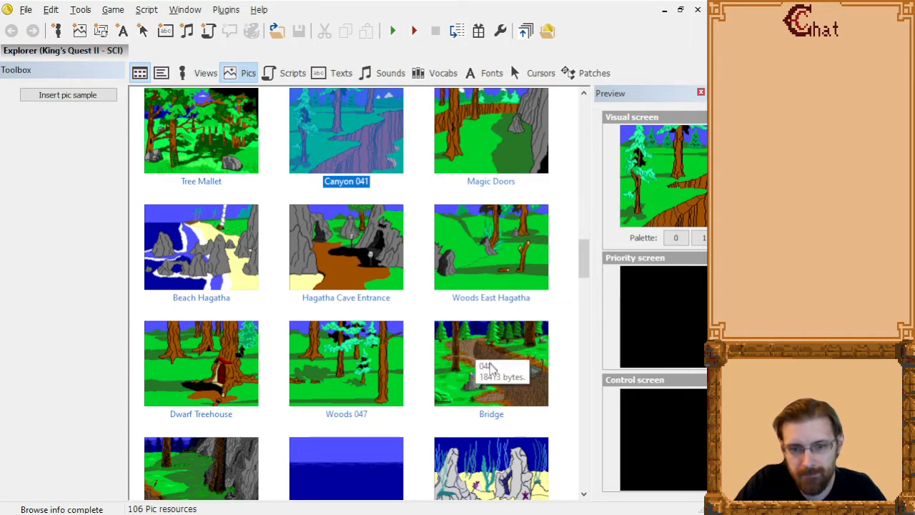
pyautogui.click(220, 376)
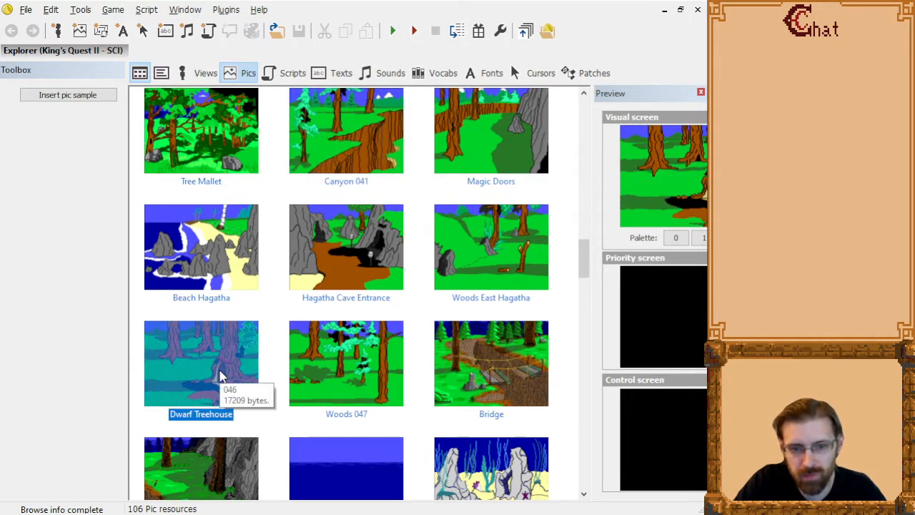
pyautogui.click(355, 237)
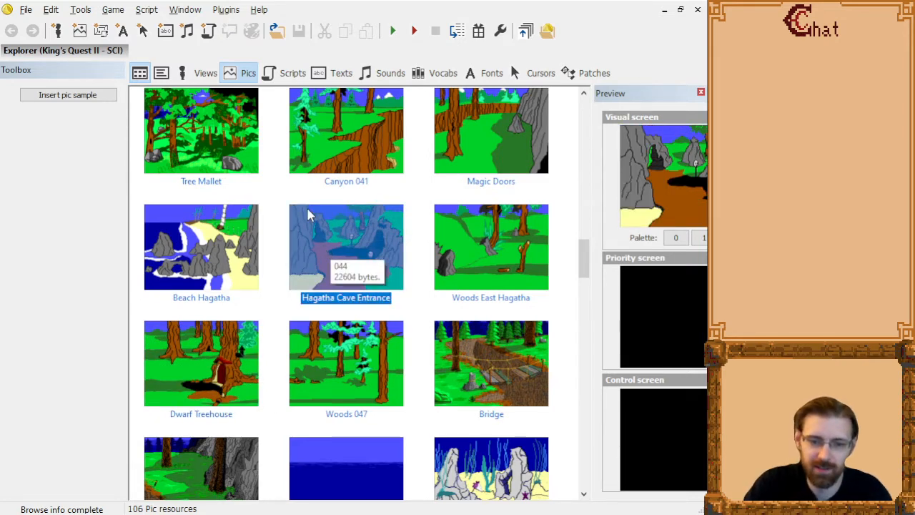
# Look through the remaining underwater, castle, island and title pictures to the end of the list and return to its start.
pyautogui.scroll(-3, 300, 246)
pyautogui.scroll(-6, 295, 259)
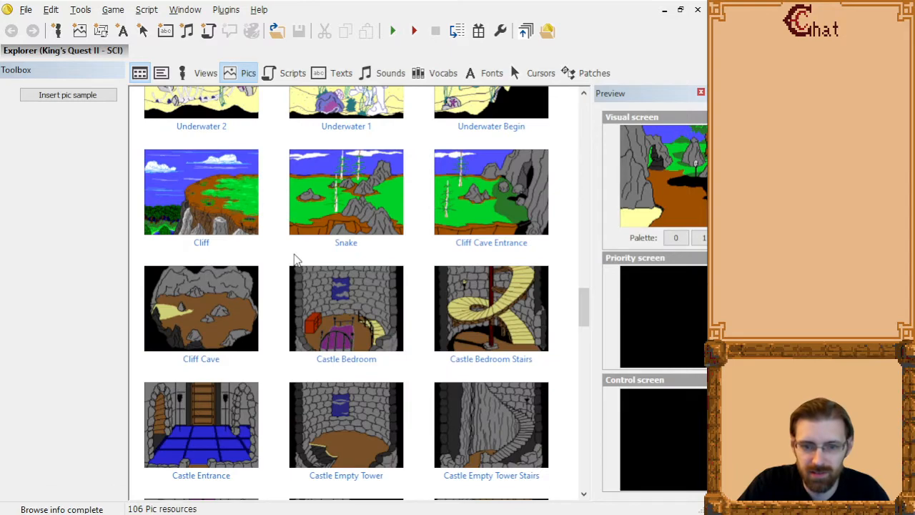
pyautogui.scroll(-6, 296, 259)
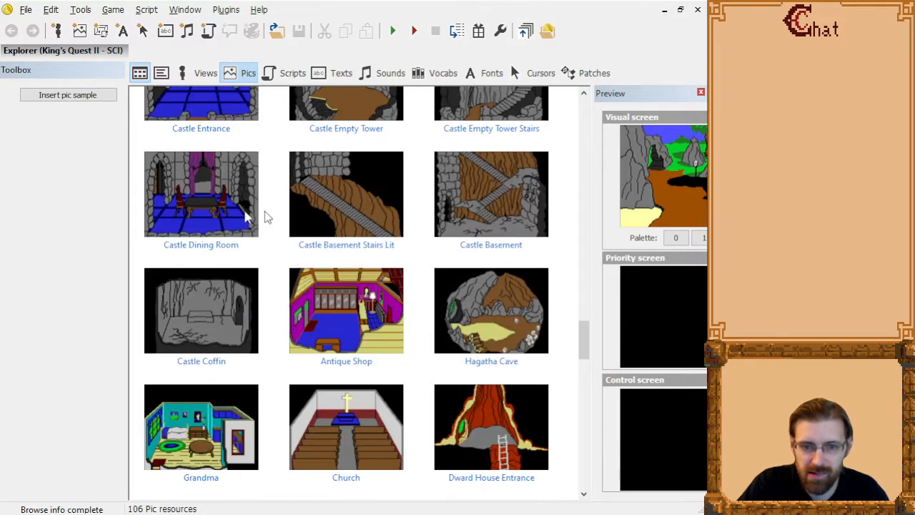
pyautogui.scroll(-20, 306, 297)
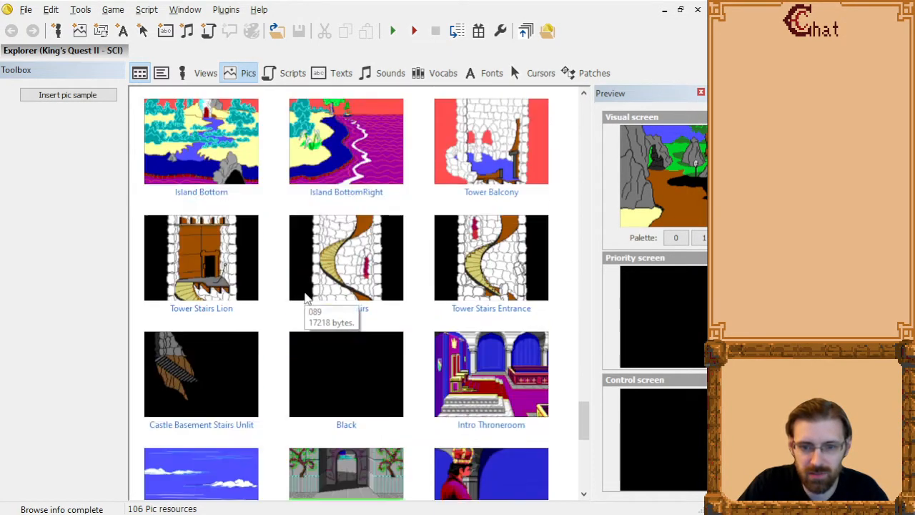
pyautogui.scroll(4, 306, 297)
pyautogui.scroll(-7, 306, 297)
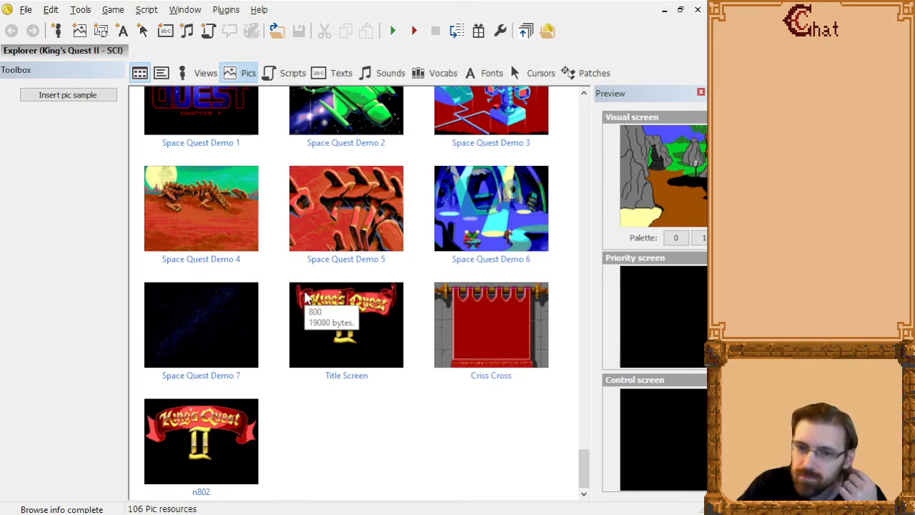
pyautogui.scroll(20, 306, 297)
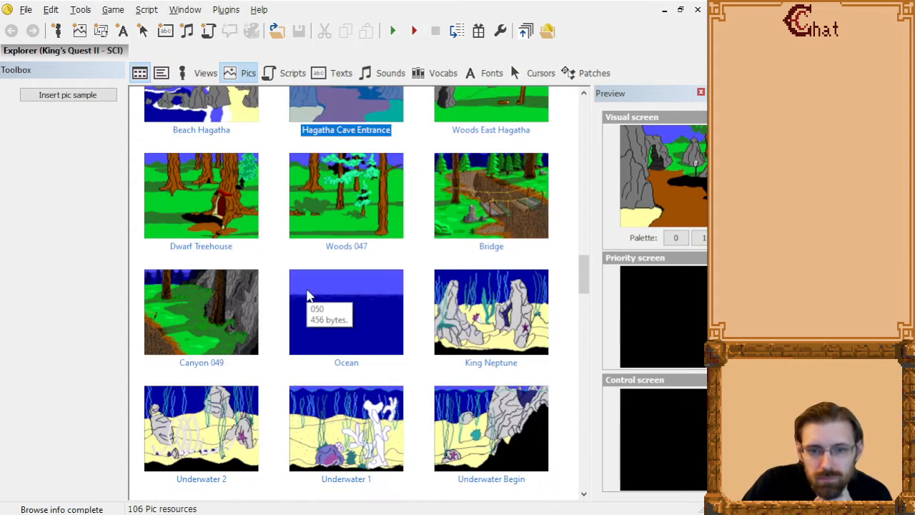
pyautogui.scroll(10, 308, 295)
# Preview the first pictures from Starting Background to Canyon Bottom, and open Canyon Bottom in the picture editor.
pyautogui.click(230, 139)
pyautogui.click(354, 138)
pyautogui.click(483, 136)
pyautogui.click(183, 260)
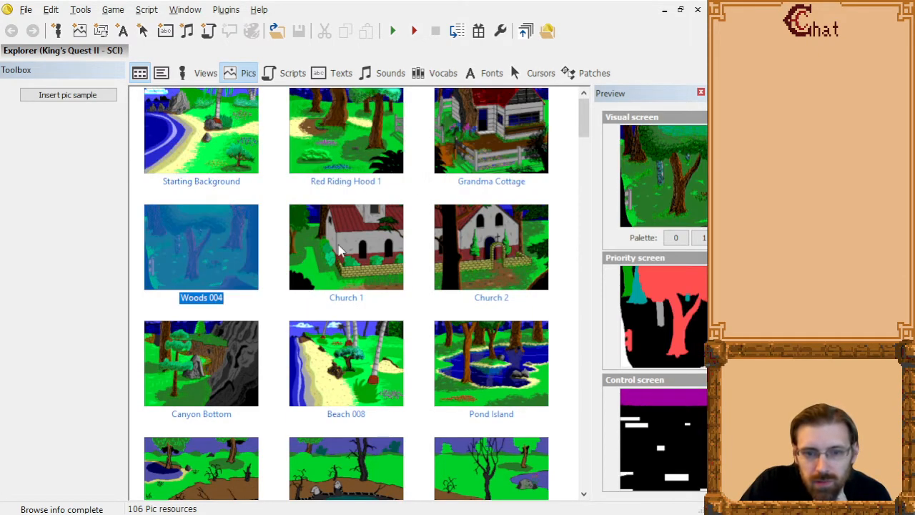
pyautogui.click(503, 247)
pyautogui.click(210, 361)
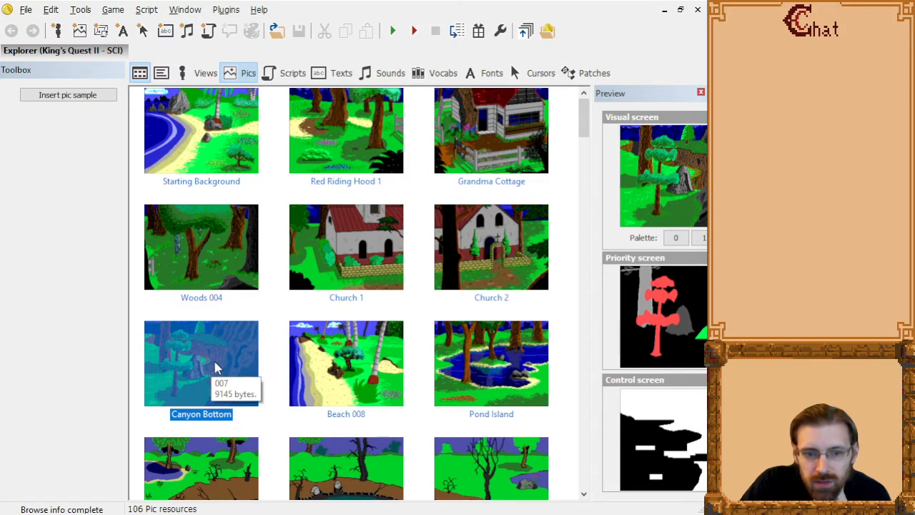
pyautogui.doubleClick(210, 361)
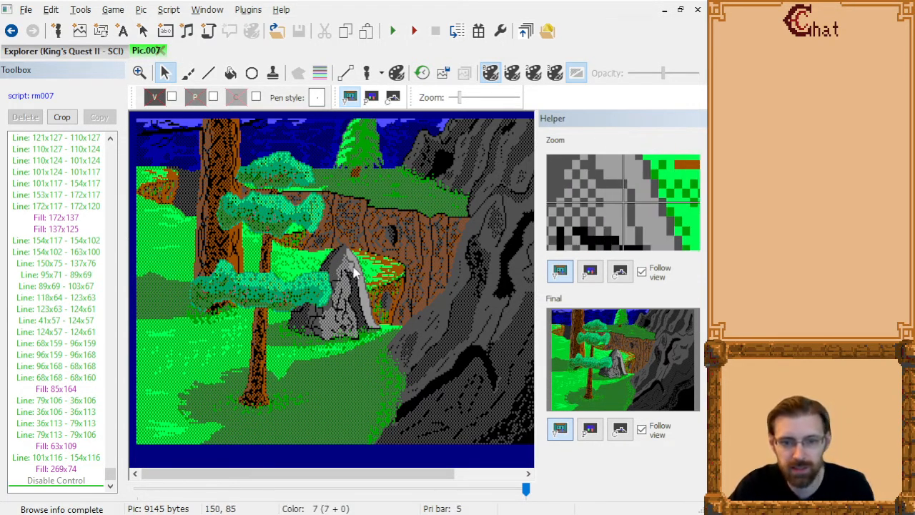
# Switch to the original game's resource editor, copy the image of PICTURE.007 to the clipboard, and return to SCI Companion.
pyautogui.hotkey('alt', 'Tab')
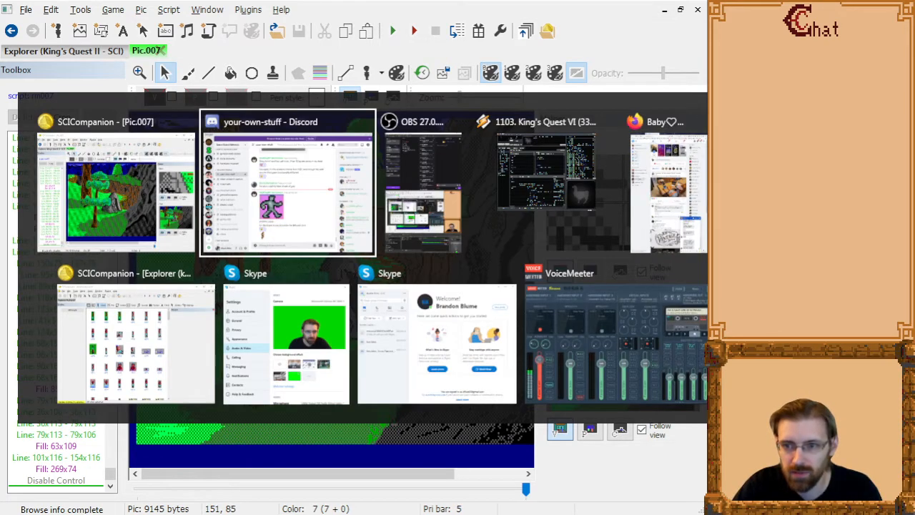
pyautogui.hotkey('alt', 'Tab')
pyautogui.click(47, 73)
pyautogui.click(44, 95)
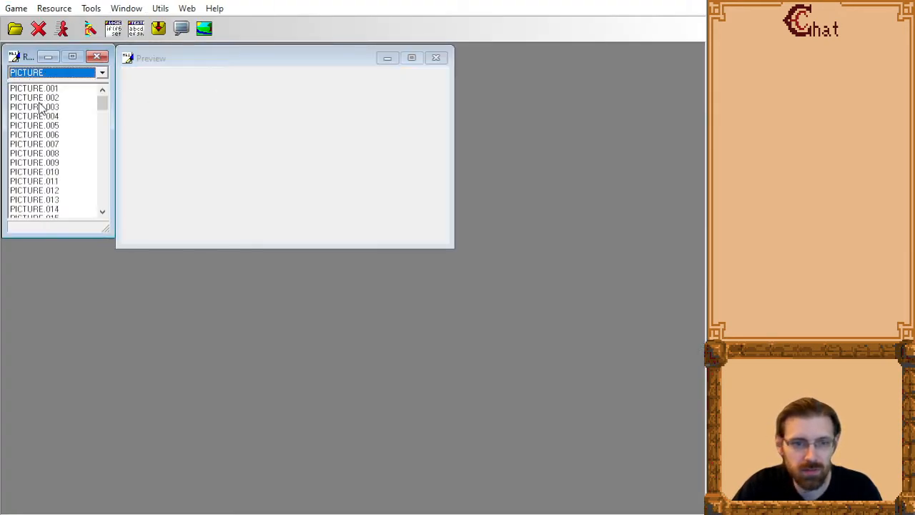
pyautogui.click(43, 136)
pyautogui.press('Down')
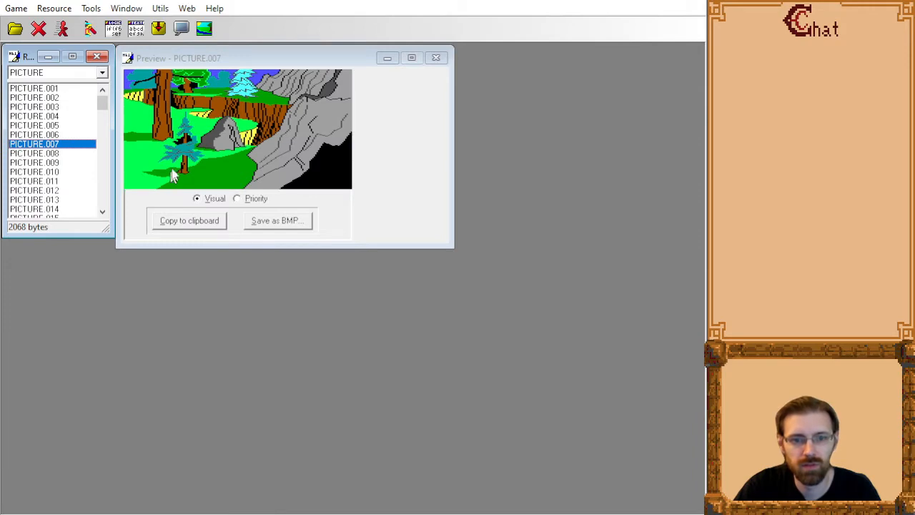
pyautogui.click(201, 223)
pyautogui.hotkey('alt', 'Tab')
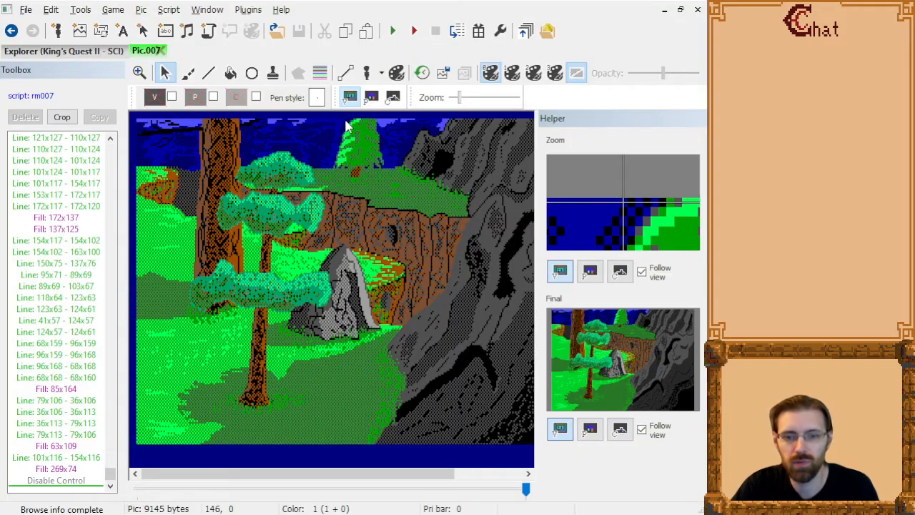
# Widen the Canyon Bottom drawing area and export the picture as pic.007 into the KQ2SCI Project's pictures folder.
pyautogui.moveTo(537, 404); pyautogui.dragTo(633, 395)
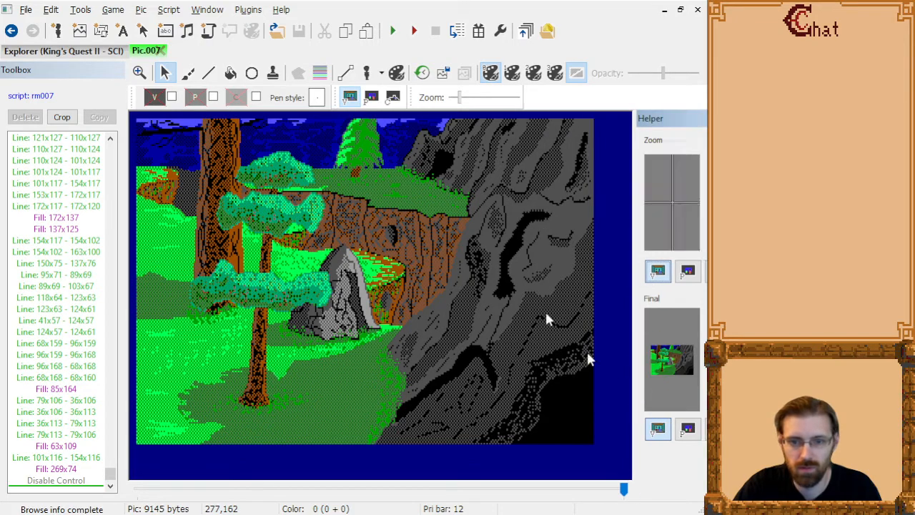
pyautogui.click(25, 9)
pyautogui.click(133, 151)
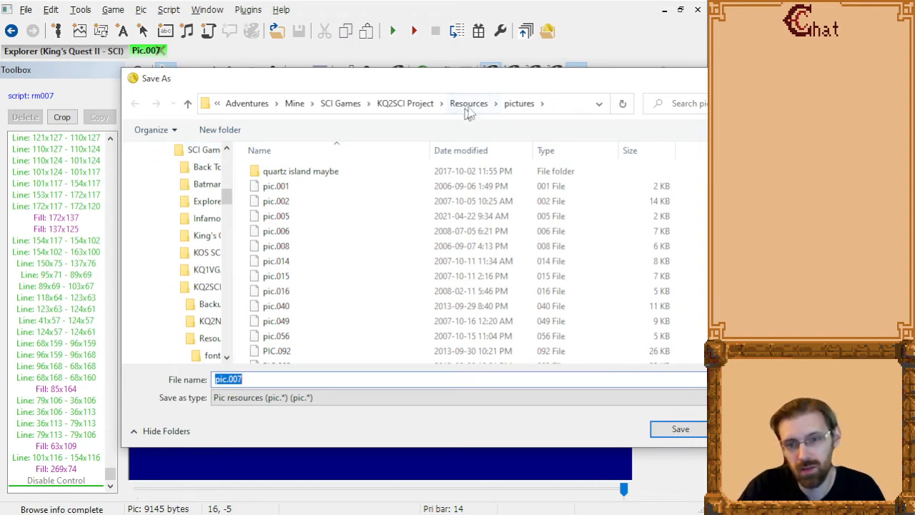
pyautogui.press('Return')
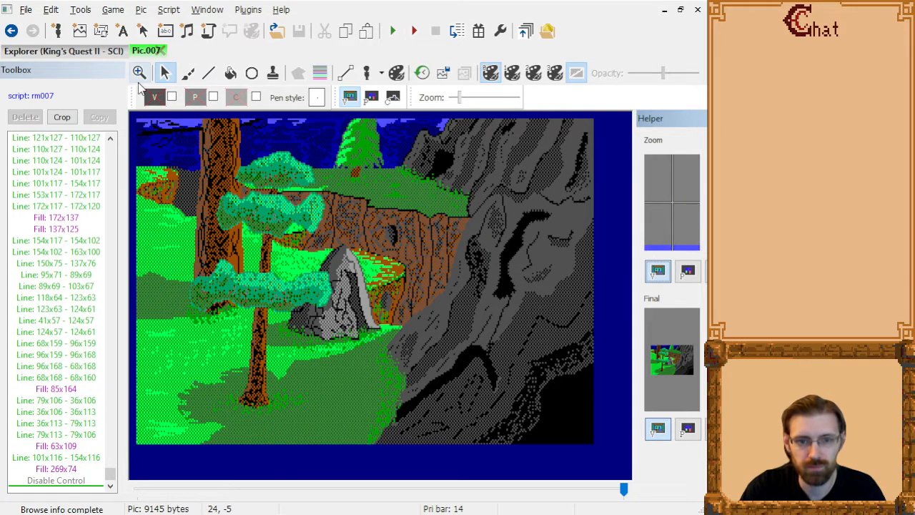
# Add "_old" to the name of the exported pic.007 file and export the picture again as pic.007.
pyautogui.click(25, 10)
pyautogui.click(96, 151)
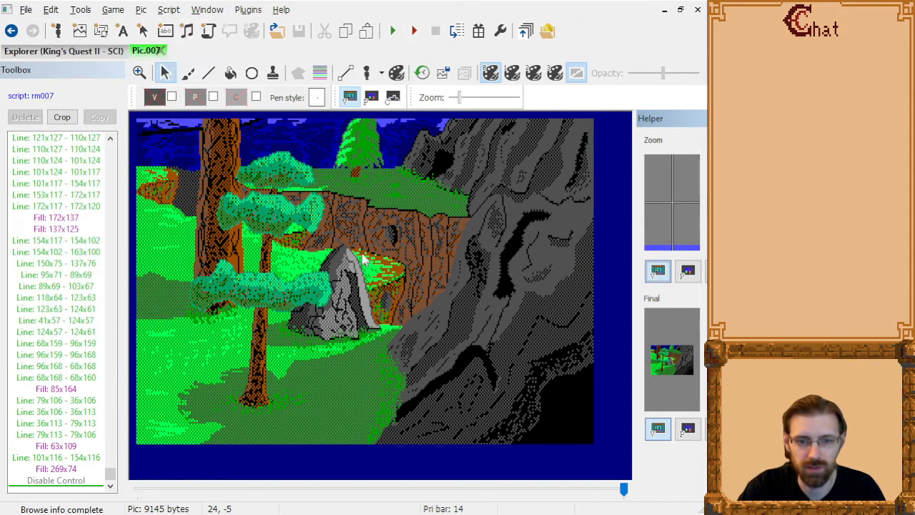
pyautogui.click(295, 246)
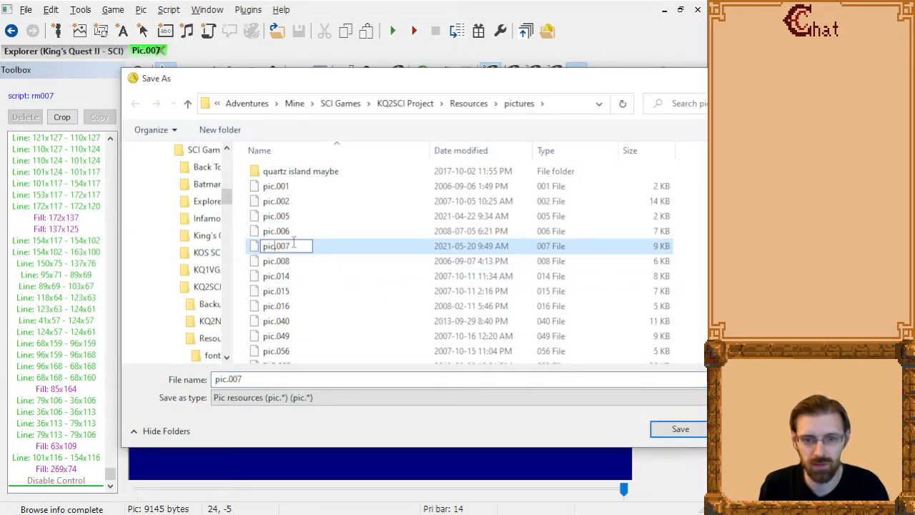
pyautogui.write('_old')
pyautogui.press('Return')
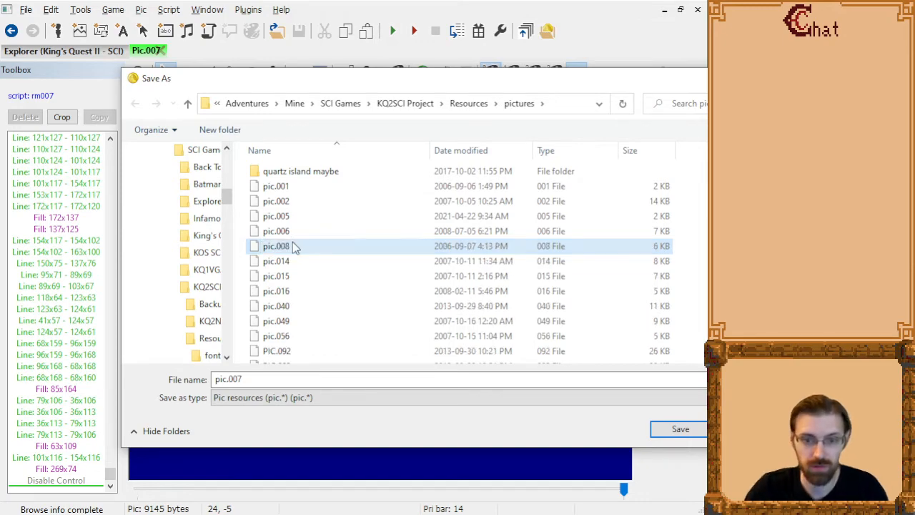
pyautogui.click(680, 429)
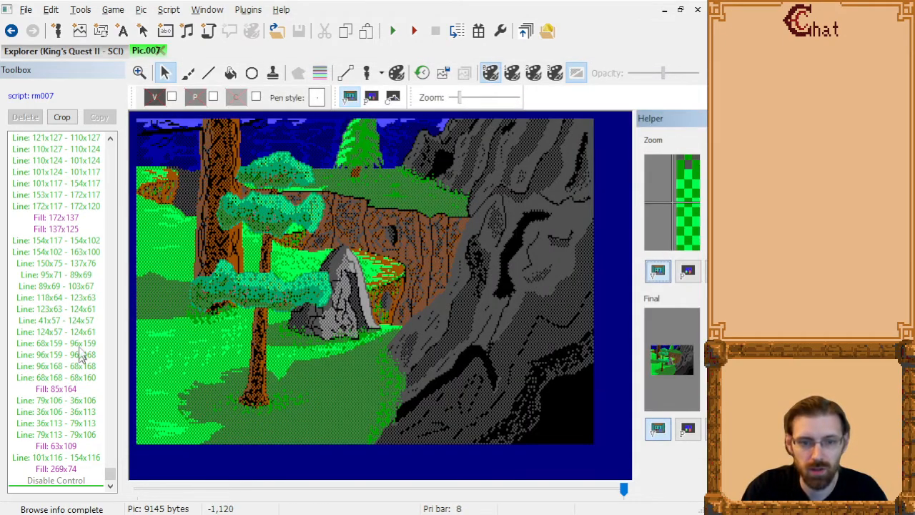
# Go back through the Canyon Bottom drawing commands to "Set Visual: 0,27", where the small tree's foliage begins.
pyautogui.click(52, 298)
pyautogui.press('pageup')
pyautogui.press('pageup')
pyautogui.press('pageup')
pyautogui.press('pageup')
pyautogui.press('pageup')
pyautogui.press('pageup')
pyautogui.press('pageup')
pyautogui.press('pageup')
pyautogui.press('pageup')
pyautogui.press('pageup')
pyautogui.press('pageup')
pyautogui.press('pageup')
pyautogui.press('pageup')
pyautogui.press('pageup')
pyautogui.press('pageup')
pyautogui.press('pageup')
pyautogui.press('pageup')
pyautogui.press('pageup')
pyautogui.press('pageup')
pyautogui.press('pageup')
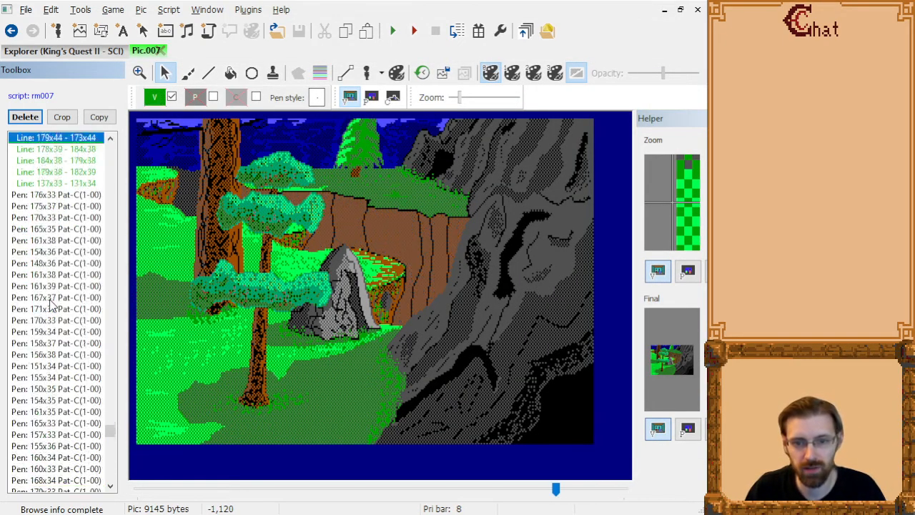
pyautogui.press('pageup')
pyautogui.press('pageup')
pyautogui.press('pageup')
pyautogui.press('pageup')
pyautogui.press('pageup')
pyautogui.press('pageup')
pyautogui.press('pageup')
pyautogui.press('pageup')
pyautogui.press('pageup')
pyautogui.press('pageup')
pyautogui.press('pageup')
pyautogui.press('pageup')
pyautogui.press('pageup')
pyautogui.press('pageup')
pyautogui.press('pageup')
pyautogui.press('pageup')
pyautogui.press('pageup')
pyautogui.press('pageup')
pyautogui.press('pageup')
pyautogui.press('pageup')
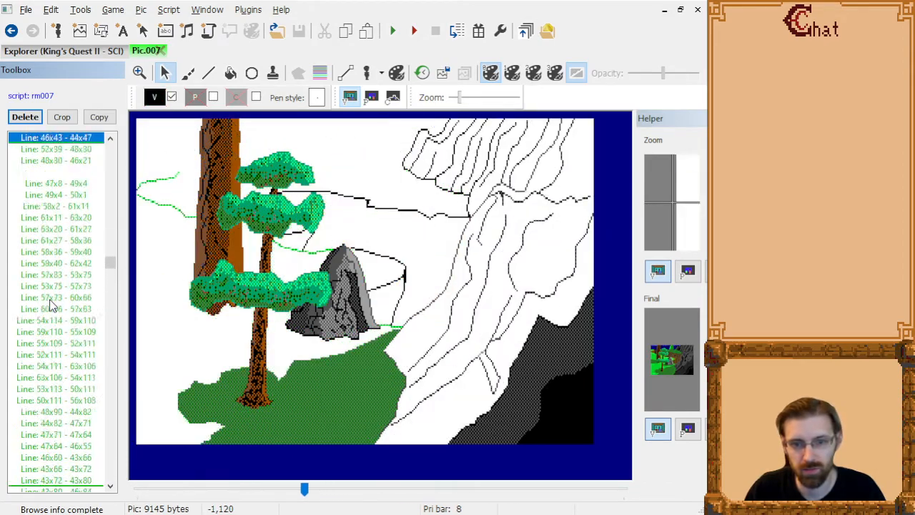
pyautogui.press('pageup')
pyautogui.press('pageup')
pyautogui.press('pageup')
pyautogui.press('pageup')
pyautogui.press('pageup')
pyautogui.press('pageup')
pyautogui.press('pageup')
pyautogui.press('pageup')
pyautogui.press('pageup')
pyautogui.press('pageup')
pyautogui.press('pageup')
pyautogui.press('pageup')
pyautogui.press('pageup')
pyautogui.press('pageup')
pyautogui.press('pageup')
pyautogui.press('pageup')
pyautogui.press('pageup')
pyautogui.press('pageup')
pyautogui.press('pageup')
pyautogui.press('pageup')
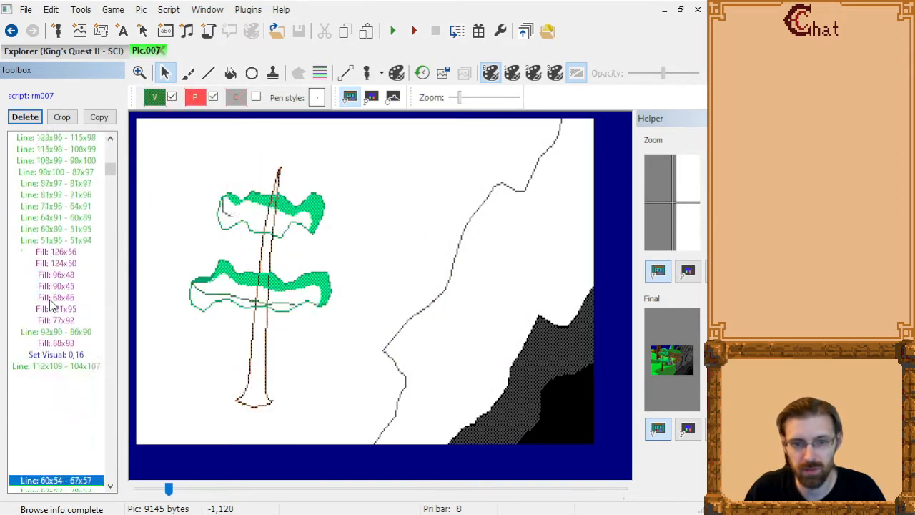
pyautogui.press('pagedown')
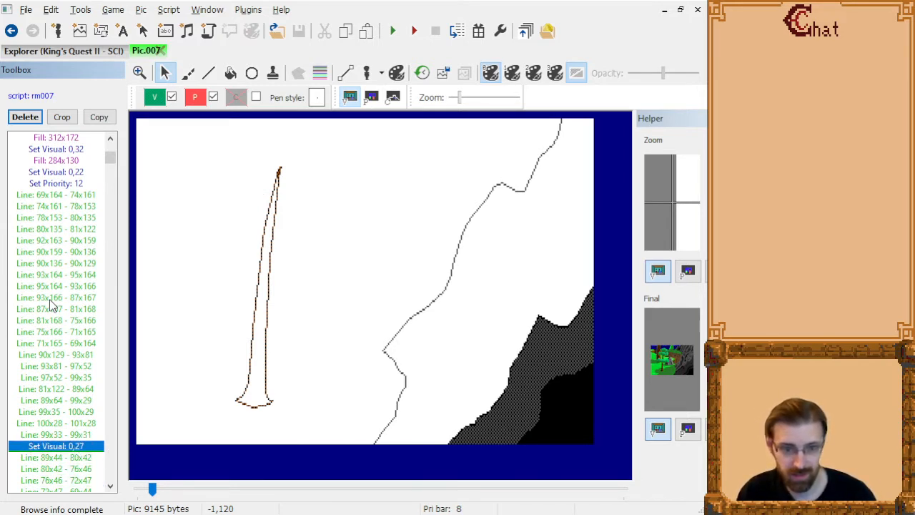
# Delete the small tree's foliage and shading commands, from "Set Visual: 0,27" through "Line: 94x42 - 93x43" just before "Set Priority: 8".
pyautogui.hotkey('shift', 'Down')
pyautogui.hotkey('shift', 'Down')
pyautogui.hotkey('shift', 'Down')
pyautogui.hotkey('shift', 'Down')
pyautogui.hotkey('shift', 'Down')
pyautogui.hotkey('shift', 'Down')
pyautogui.hotkey('shift', 'Down')
pyautogui.hotkey('shift', 'Down')
pyautogui.hotkey('shift', 'Down')
pyautogui.hotkey('shift', 'Down')
pyautogui.hotkey('shift', 'Down')
pyautogui.hotkey('shift', 'Down')
pyautogui.hotkey('shift', 'Down')
pyautogui.hotkey('shift', 'Down')
pyautogui.hotkey('shift', 'Down')
pyautogui.hotkey('shift', 'Down')
pyautogui.hotkey('shift', 'Down')
pyautogui.hotkey('shift', 'Down')
pyautogui.hotkey('shift', 'Down')
pyautogui.hotkey('shift', 'Down')
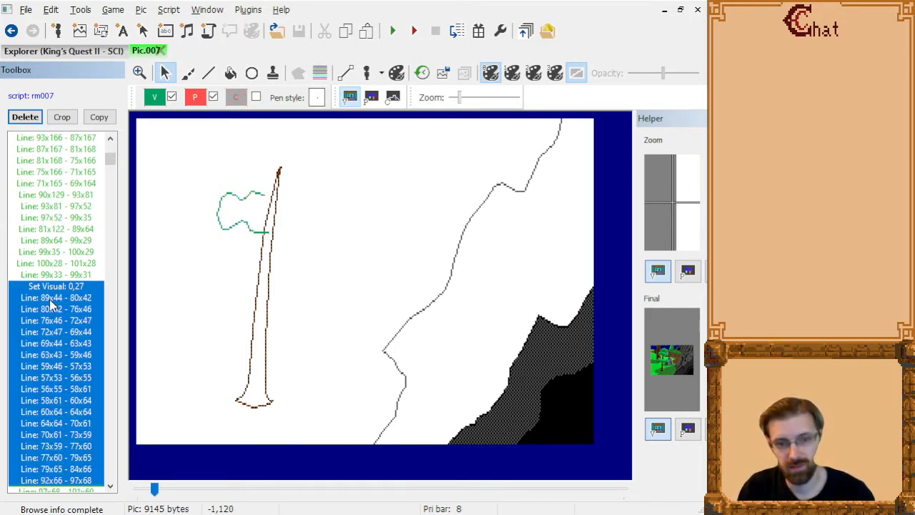
pyautogui.hotkey('shift', 'Down')
pyautogui.hotkey('shift', 'Down')
pyautogui.hotkey('shift', 'Down')
pyautogui.hotkey('shift', 'Down')
pyautogui.hotkey('shift', 'Down')
pyautogui.hotkey('shift', 'Down')
pyautogui.hotkey('shift', 'Down')
pyautogui.hotkey('shift', 'Down')
pyautogui.hotkey('shift', 'Down')
pyautogui.hotkey('shift', 'Down')
pyautogui.hotkey('shift', 'Down')
pyautogui.hotkey('shift', 'Down')
pyautogui.hotkey('shift', 'Down')
pyautogui.hotkey('shift', 'Down')
pyautogui.hotkey('shift', 'Down')
pyautogui.hotkey('shift', 'Down')
pyautogui.hotkey('shift', 'Down')
pyautogui.hotkey('shift', 'Down')
pyautogui.hotkey('shift', 'Down')
pyautogui.hotkey('shift', 'Down')
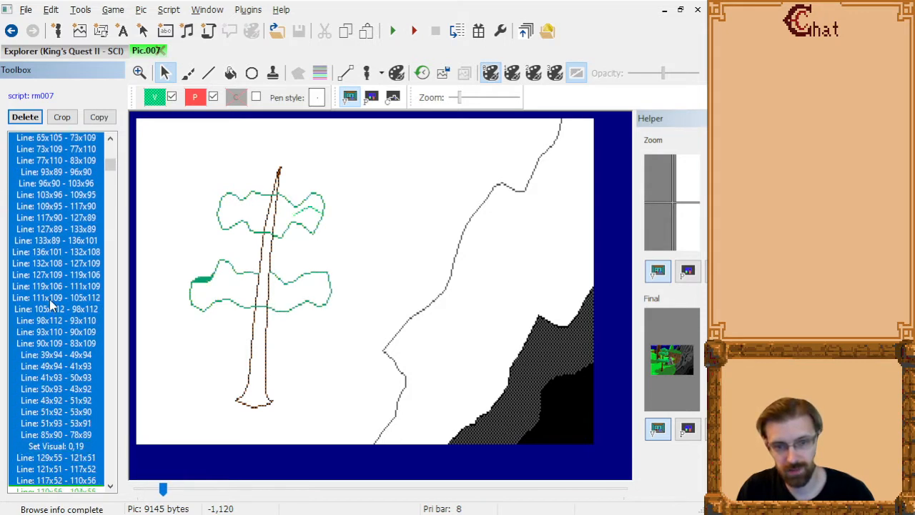
pyautogui.hotkey('shift', 'Down')
pyautogui.hotkey('shift', 'Down')
pyautogui.hotkey('shift', 'Down')
pyautogui.hotkey('shift', 'Down')
pyautogui.hotkey('shift', 'Down')
pyautogui.hotkey('shift', 'Down')
pyautogui.hotkey('shift', 'Down')
pyautogui.hotkey('shift', 'Down')
pyautogui.hotkey('shift', 'Down')
pyautogui.hotkey('shift', 'Down')
pyautogui.hotkey('shift', 'Down')
pyautogui.hotkey('shift', 'Down')
pyautogui.hotkey('shift', 'Down')
pyautogui.hotkey('shift', 'Down')
pyautogui.hotkey('shift', 'Down')
pyautogui.hotkey('shift', 'Down')
pyautogui.hotkey('shift', 'Down')
pyautogui.hotkey('shift', 'Down')
pyautogui.hotkey('shift', 'Down')
pyautogui.hotkey('shift', 'Down')
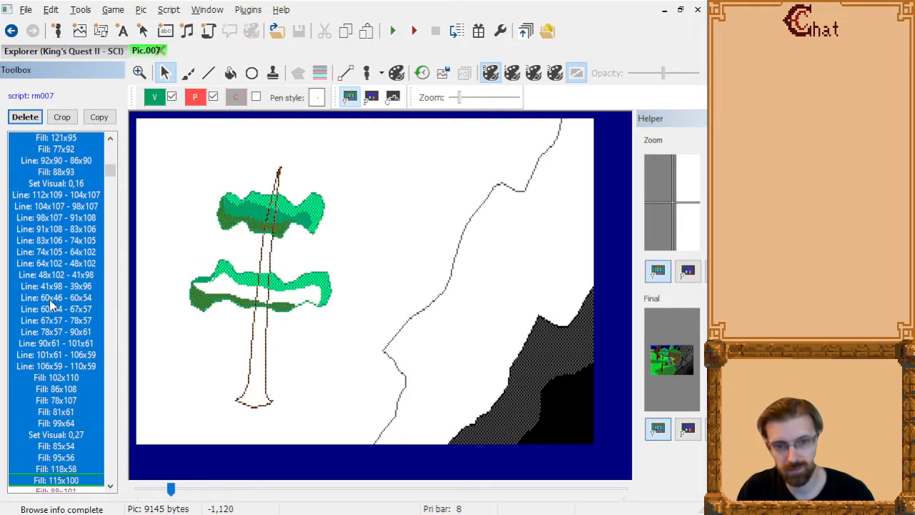
pyautogui.hotkey('shift', 'Down')
pyautogui.hotkey('shift', 'Down')
pyautogui.hotkey('shift', 'Down')
pyautogui.hotkey('shift', 'Down')
pyautogui.hotkey('shift', 'Down')
pyautogui.hotkey('shift', 'Down')
pyautogui.hotkey('shift', 'Down')
pyautogui.hotkey('shift', 'Down')
pyautogui.hotkey('shift', 'Down')
pyautogui.hotkey('shift', 'Down')
pyautogui.hotkey('shift', 'Down')
pyautogui.hotkey('shift', 'Down')
pyautogui.hotkey('shift', 'Down')
pyautogui.hotkey('shift', 'Down')
pyautogui.hotkey('shift', 'Down')
pyautogui.hotkey('shift', 'Down')
pyautogui.hotkey('shift', 'Down')
pyautogui.hotkey('shift', 'Down')
pyautogui.hotkey('shift', 'Down')
pyautogui.hotkey('shift', 'Down')
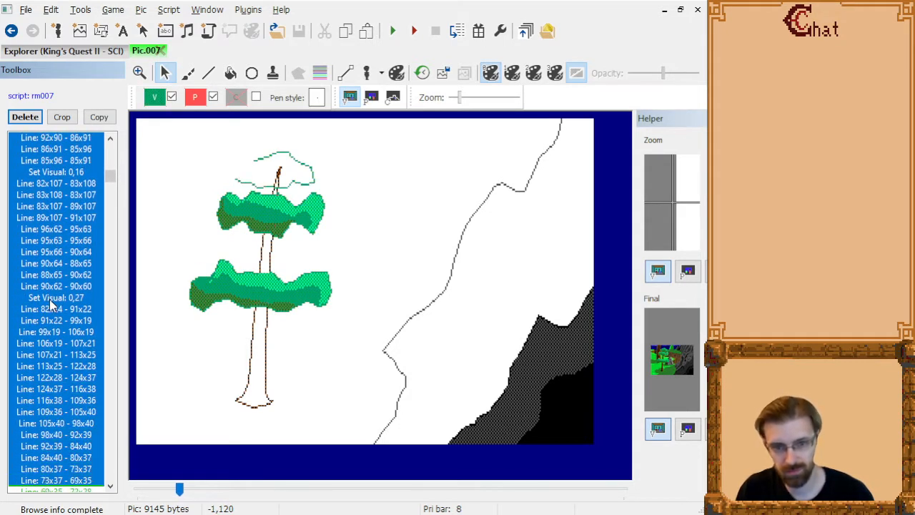
pyautogui.hotkey('shift', 'Down')
pyautogui.hotkey('shift', 'Down')
pyautogui.hotkey('shift', 'Down')
pyautogui.hotkey('shift', 'Down')
pyautogui.hotkey('shift', 'Down')
pyautogui.hotkey('shift', 'Down')
pyautogui.hotkey('shift', 'Down')
pyautogui.hotkey('shift', 'Down')
pyautogui.hotkey('shift', 'Down')
pyautogui.hotkey('shift', 'Down')
pyautogui.hotkey('shift', 'Down')
pyautogui.hotkey('shift', 'Down')
pyautogui.hotkey('shift', 'Down')
pyautogui.hotkey('shift', 'Down')
pyautogui.hotkey('shift', 'Down')
pyautogui.hotkey('shift', 'Down')
pyautogui.hotkey('shift', 'Down')
pyautogui.hotkey('shift', 'Down')
pyautogui.hotkey('shift', 'Down')
pyautogui.hotkey('shift', 'Down')
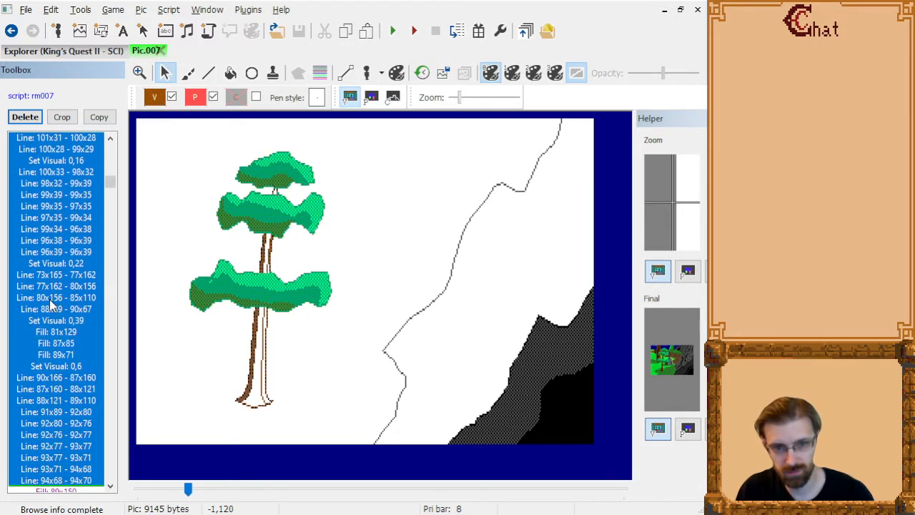
pyautogui.hotkey('shift', 'Down')
pyautogui.hotkey('shift', 'Down')
pyautogui.hotkey('shift', 'Down')
pyautogui.hotkey('shift', 'Down')
pyautogui.hotkey('shift', 'Down')
pyautogui.hotkey('shift', 'Down')
pyautogui.hotkey('shift', 'Down')
pyautogui.hotkey('shift', 'Down')
pyautogui.hotkey('shift', 'Down')
pyautogui.hotkey('shift', 'Down')
pyautogui.hotkey('shift', 'Down')
pyautogui.hotkey('shift', 'Down')
pyautogui.hotkey('shift', 'Down')
pyautogui.hotkey('shift', 'Down')
pyautogui.hotkey('shift', 'Down')
pyautogui.hotkey('shift', 'Down')
pyautogui.hotkey('shift', 'Down')
pyautogui.hotkey('shift', 'Down')
pyautogui.hotkey('shift', 'Down')
pyautogui.hotkey('shift', 'Down')
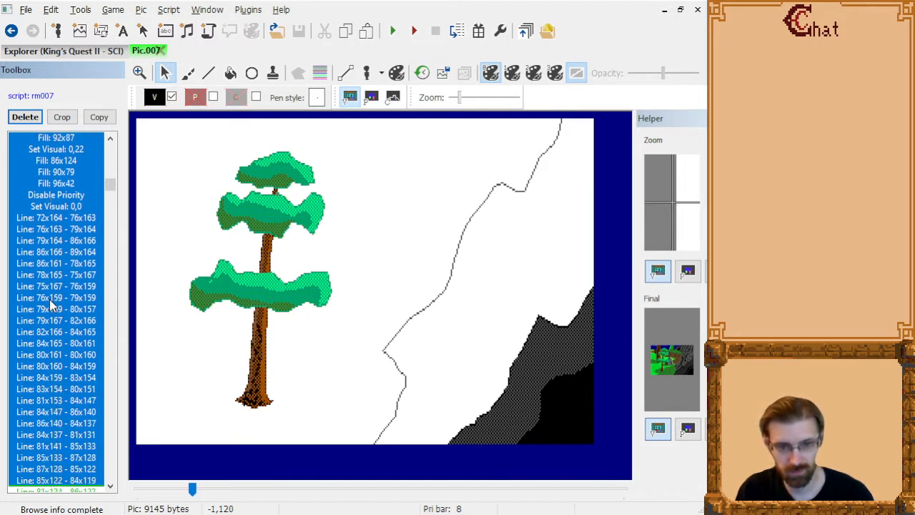
pyautogui.hotkey('shift', 'Down')
pyautogui.hotkey('shift', 'Down')
pyautogui.hotkey('shift', 'Down')
pyautogui.hotkey('shift', 'Down')
pyautogui.hotkey('shift', 'Down')
pyautogui.hotkey('shift', 'Down')
pyautogui.hotkey('shift', 'Down')
pyautogui.hotkey('shift', 'Down')
pyautogui.hotkey('shift', 'Down')
pyautogui.hotkey('shift', 'Down')
pyautogui.hotkey('shift', 'Down')
pyautogui.hotkey('shift', 'Down')
pyautogui.hotkey('shift', 'Down')
pyautogui.hotkey('shift', 'Down')
pyautogui.hotkey('shift', 'Down')
pyautogui.hotkey('shift', 'Down')
pyautogui.hotkey('shift', 'Down')
pyautogui.hotkey('shift', 'Down')
pyautogui.hotkey('shift', 'Down')
pyautogui.hotkey('shift', 'Down')
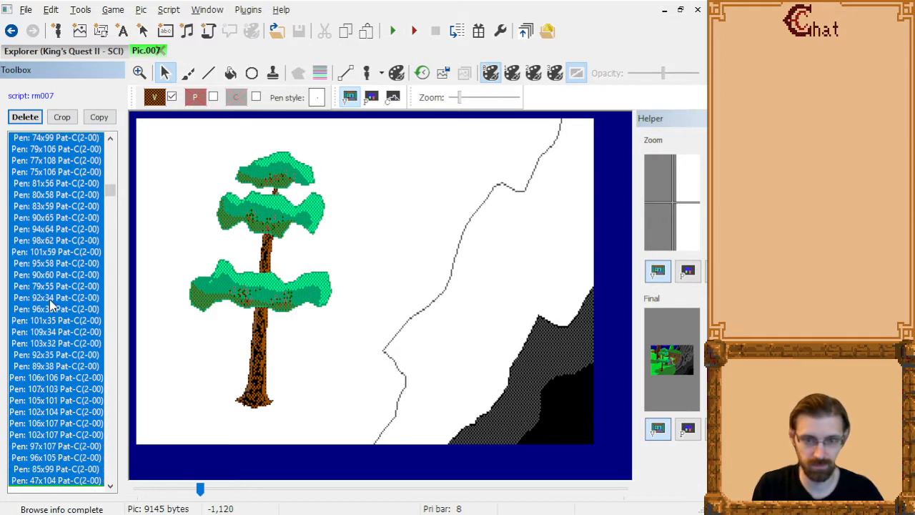
pyautogui.hotkey('shift', 'Down')
pyautogui.hotkey('shift', 'Down')
pyautogui.hotkey('shift', 'Down')
pyautogui.hotkey('shift', 'Down')
pyautogui.hotkey('shift', 'Down')
pyautogui.hotkey('shift', 'Down')
pyautogui.hotkey('shift', 'Down')
pyautogui.hotkey('shift', 'Down')
pyautogui.hotkey('shift', 'Down')
pyautogui.hotkey('shift', 'Down')
pyautogui.hotkey('shift', 'Down')
pyautogui.hotkey('shift', 'Down')
pyautogui.hotkey('shift', 'Down')
pyautogui.hotkey('shift', 'Down')
pyautogui.hotkey('shift', 'Down')
pyautogui.hotkey('shift', 'Down')
pyautogui.hotkey('shift', 'Down')
pyautogui.hotkey('shift', 'Down')
pyautogui.hotkey('shift', 'Down')
pyautogui.hotkey('shift', 'Down')
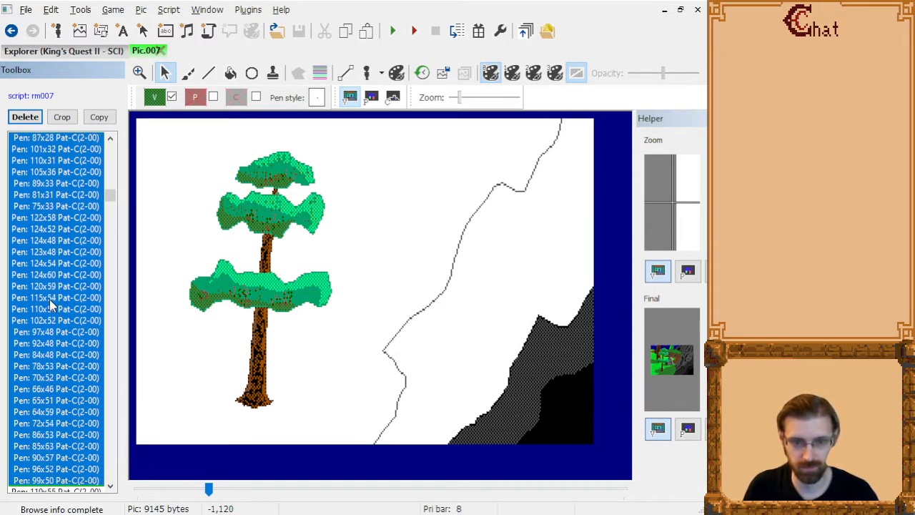
pyautogui.hotkey('shift', 'Down')
pyautogui.hotkey('shift', 'Down')
pyautogui.hotkey('shift', 'Down')
pyautogui.hotkey('shift', 'Down')
pyautogui.hotkey('shift', 'Down')
pyautogui.hotkey('shift', 'Down')
pyautogui.hotkey('shift', 'Down')
pyautogui.hotkey('shift', 'Down')
pyautogui.hotkey('shift', 'Down')
pyautogui.hotkey('shift', 'Down')
pyautogui.hotkey('shift', 'Down')
pyautogui.hotkey('shift', 'Down')
pyautogui.hotkey('shift', 'Down')
pyautogui.hotkey('shift', 'Down')
pyautogui.hotkey('shift', 'Down')
pyautogui.hotkey('shift', 'Down')
pyautogui.hotkey('shift', 'Down')
pyautogui.hotkey('shift', 'Down')
pyautogui.hotkey('shift', 'Down')
pyautogui.hotkey('shift', 'Down')
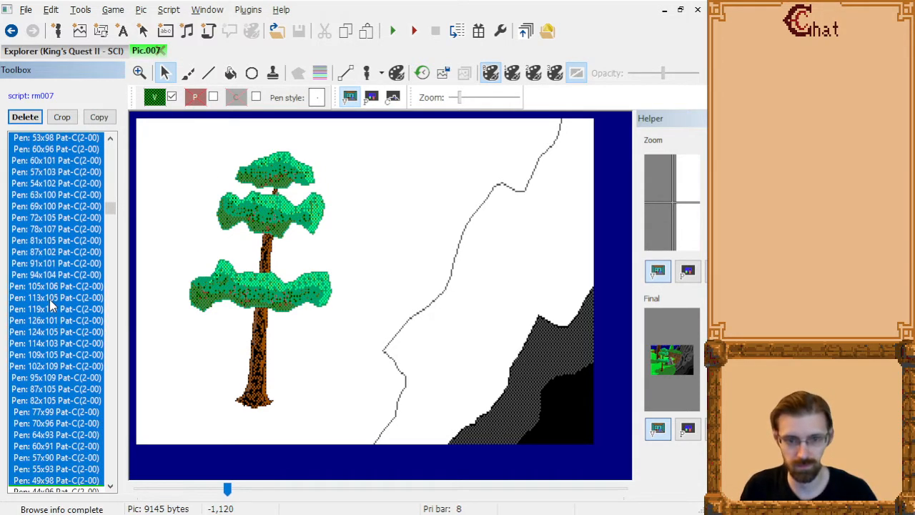
pyautogui.hotkey('shift', 'Up')
pyautogui.hotkey('shift', 'Up')
pyautogui.hotkey('shift', 'Up')
pyautogui.hotkey('shift', 'Up')
pyautogui.hotkey('shift', 'Up')
pyautogui.hotkey('shift', 'Up')
pyautogui.hotkey('shift', 'Up')
pyautogui.hotkey('shift', 'Up')
pyautogui.hotkey('shift', 'Up')
pyautogui.hotkey('shift', 'Up')
pyautogui.hotkey('shift', 'Up')
pyautogui.hotkey('shift', 'Up')
pyautogui.hotkey('shift', 'Up')
pyautogui.hotkey('shift', 'Up')
pyautogui.hotkey('shift', 'Up')
pyautogui.hotkey('shift', 'Up')
pyautogui.hotkey('shift', 'Up')
pyautogui.hotkey('shift', 'Up')
pyautogui.hotkey('shift', 'Up')
pyautogui.hotkey('shift', 'Up')
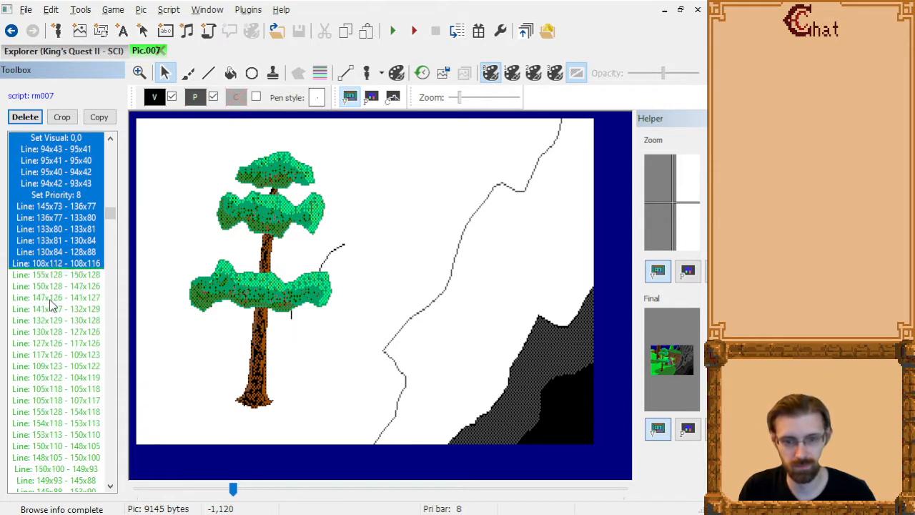
pyautogui.hotkey('shift', 'Up')
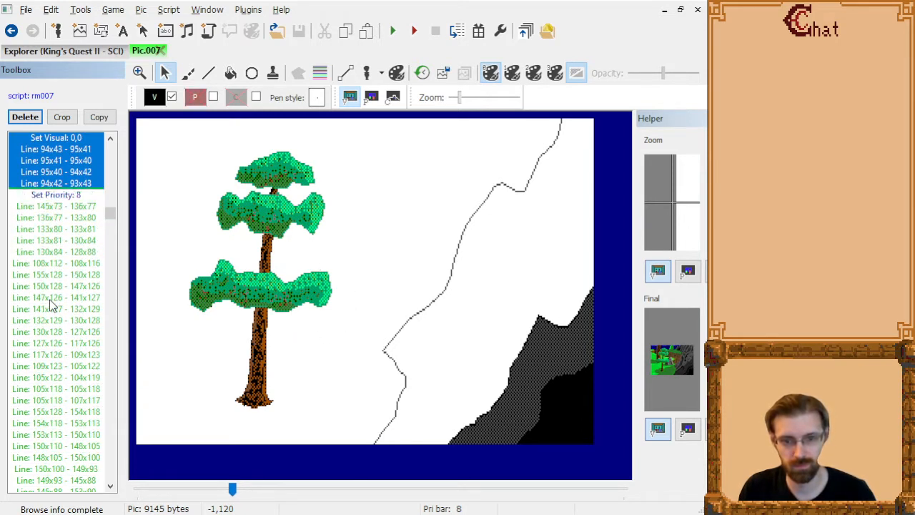
pyautogui.press('Delete')
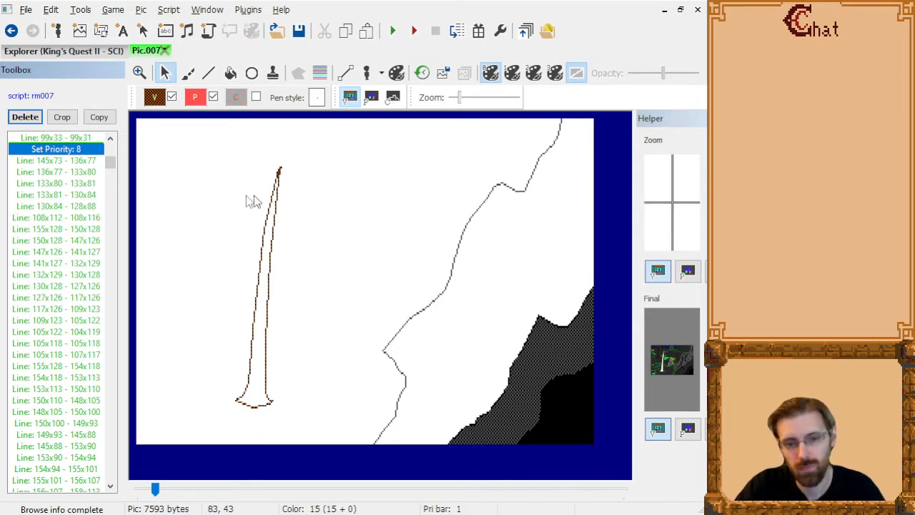
# Paste the copied PICTURE.007 image as a scaled tracing image and go back to the trunk's last line, "Line: 99x33 - 99x31".
pyautogui.hotkey('ctrl', 'v')
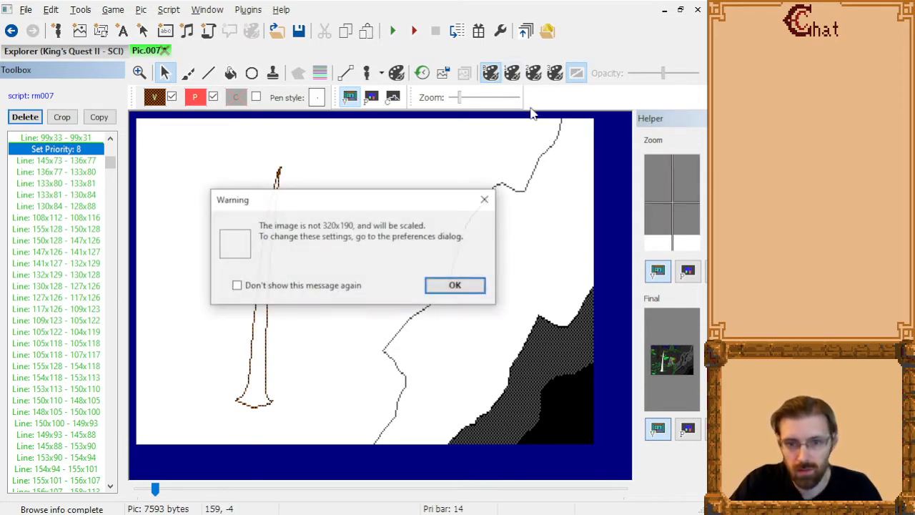
pyautogui.click(454, 283)
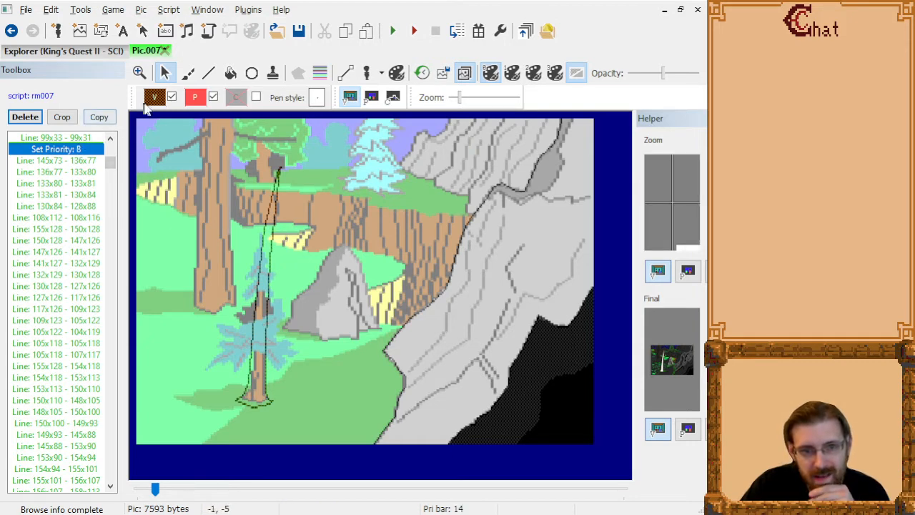
pyautogui.press('Up')
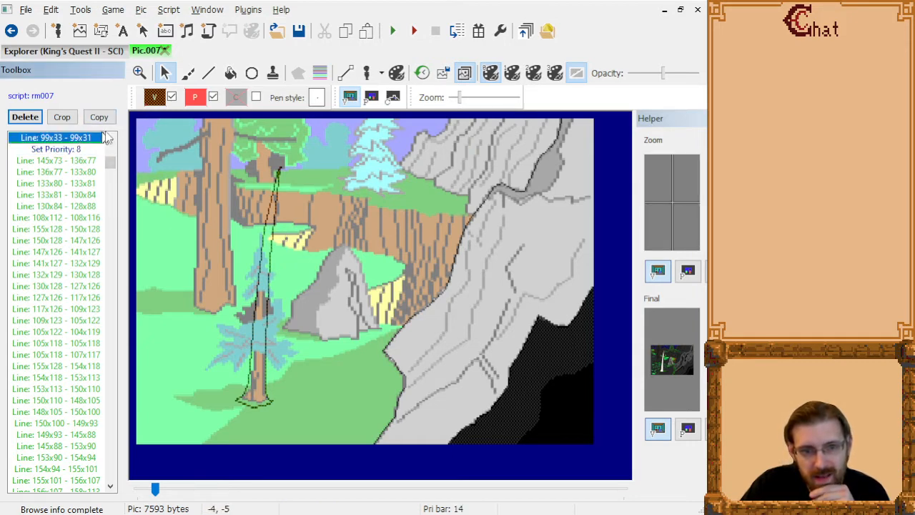
pyautogui.click(154, 98)
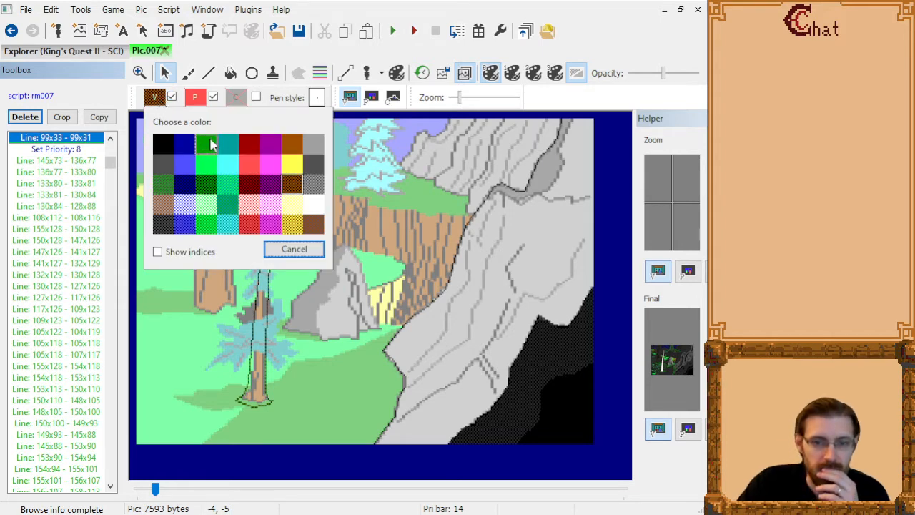
pyautogui.press('Escape')
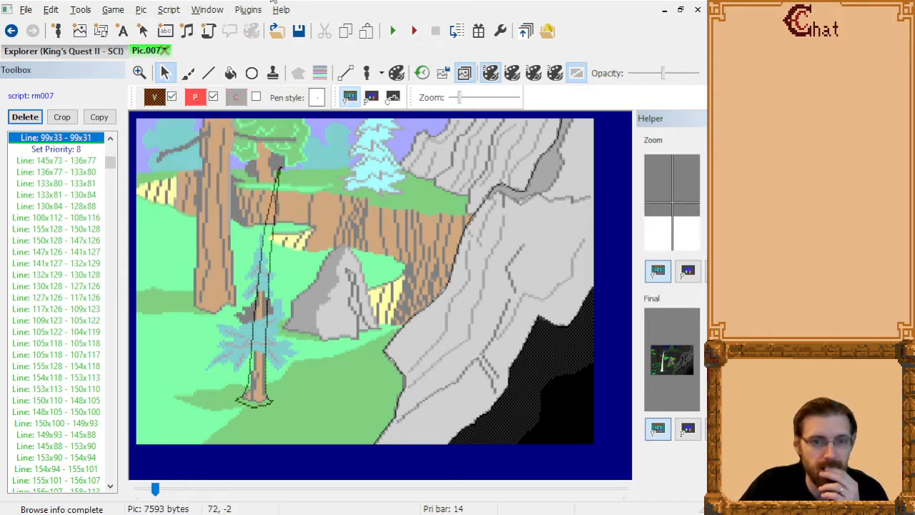
pyautogui.click(154, 100)
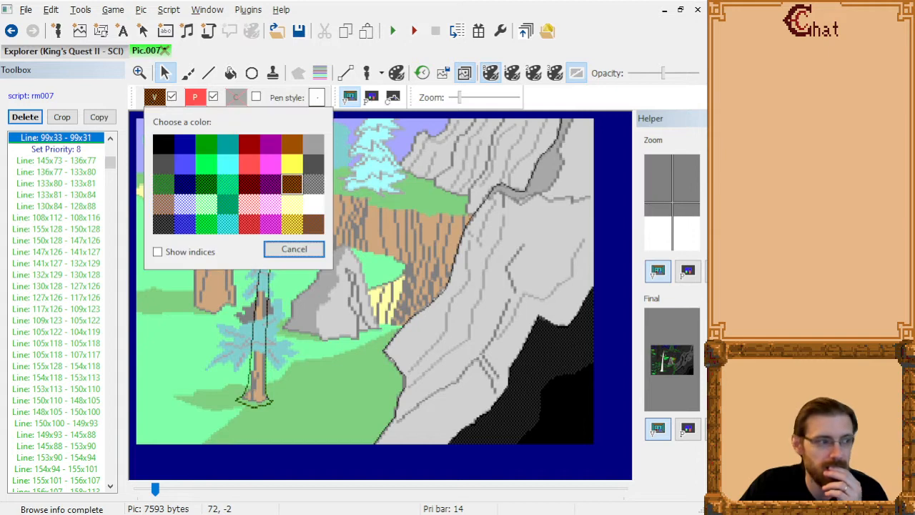
pyautogui.press('Escape')
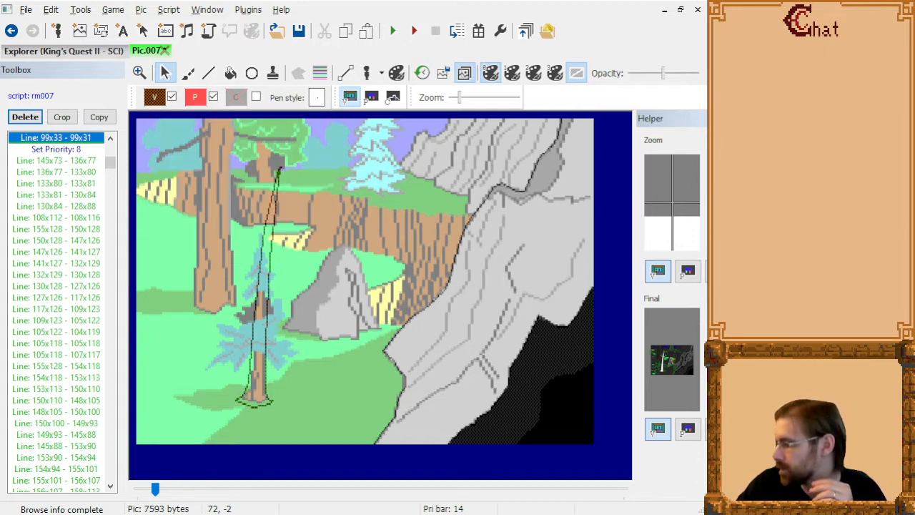
pyautogui.click(153, 98)
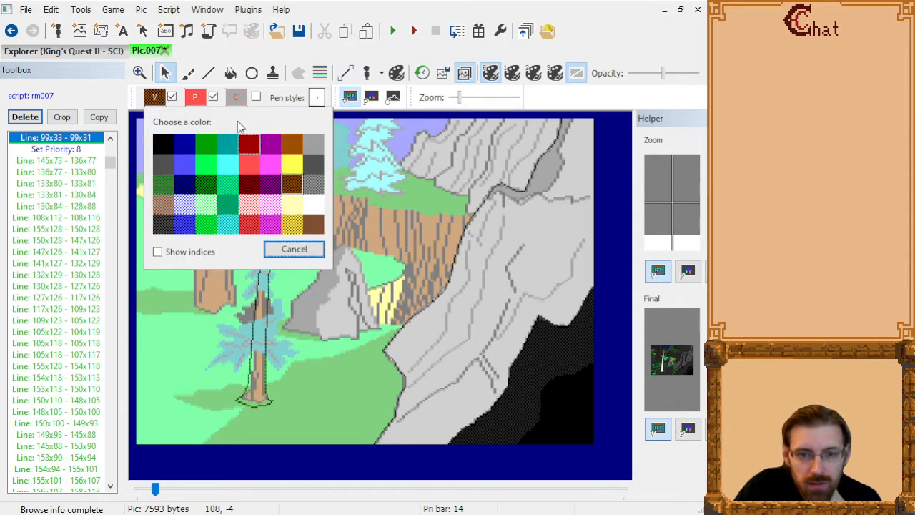
pyautogui.click(418, 7)
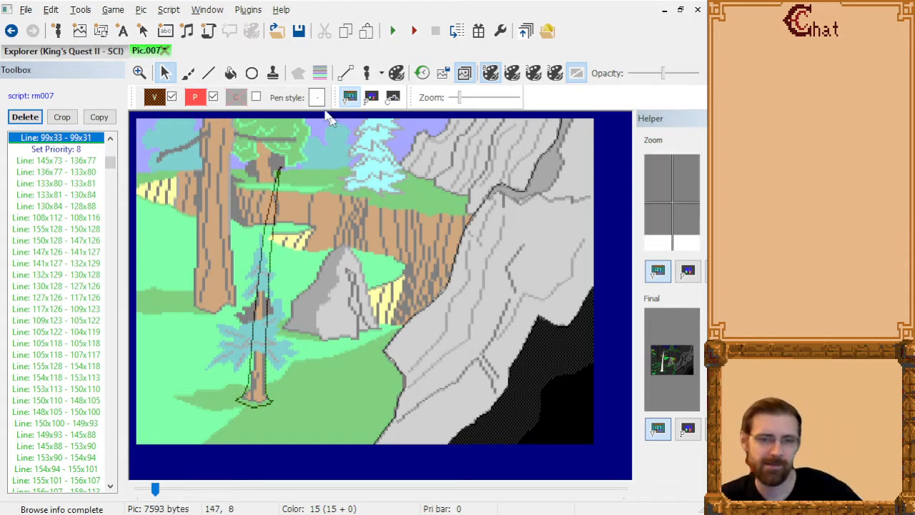
pyautogui.click(156, 99)
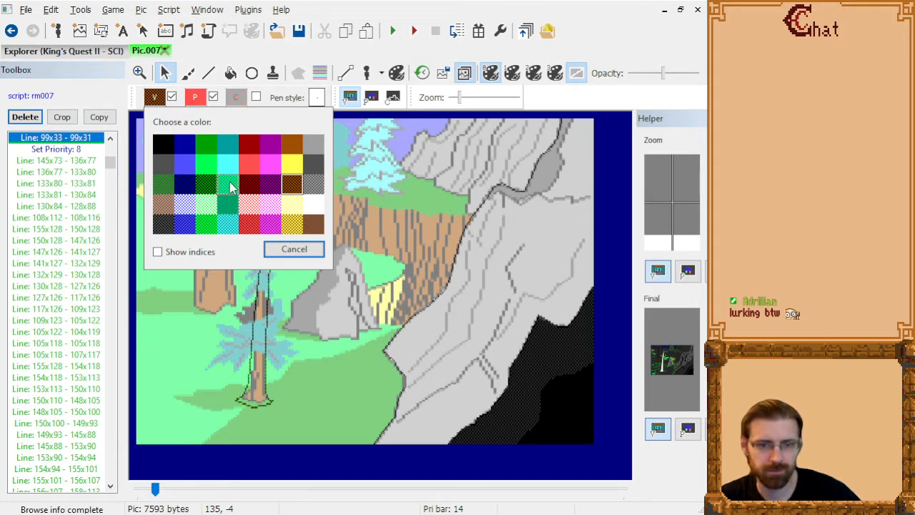
pyautogui.click(363, 5)
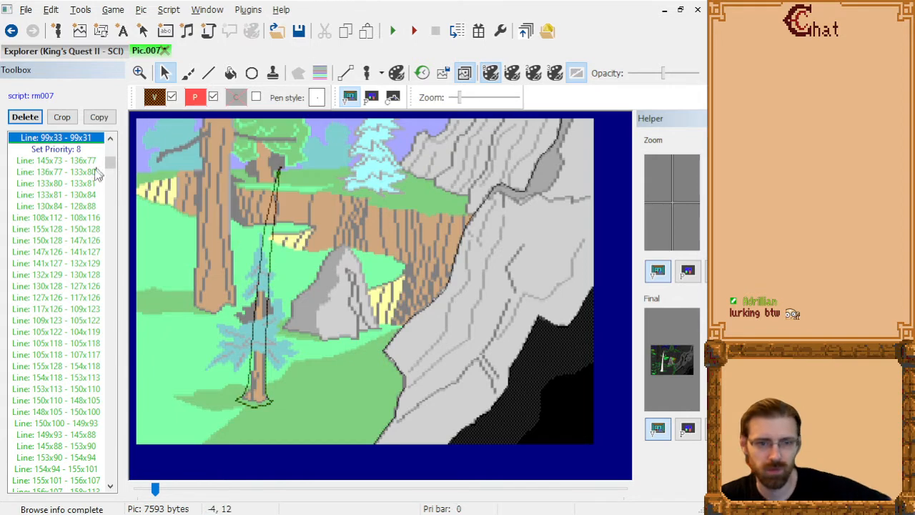
# Undo the deletion of the small tree's foliage and hide the tracing image.
pyautogui.click(81, 197)
pyautogui.hotkey('ctrl', 'z')
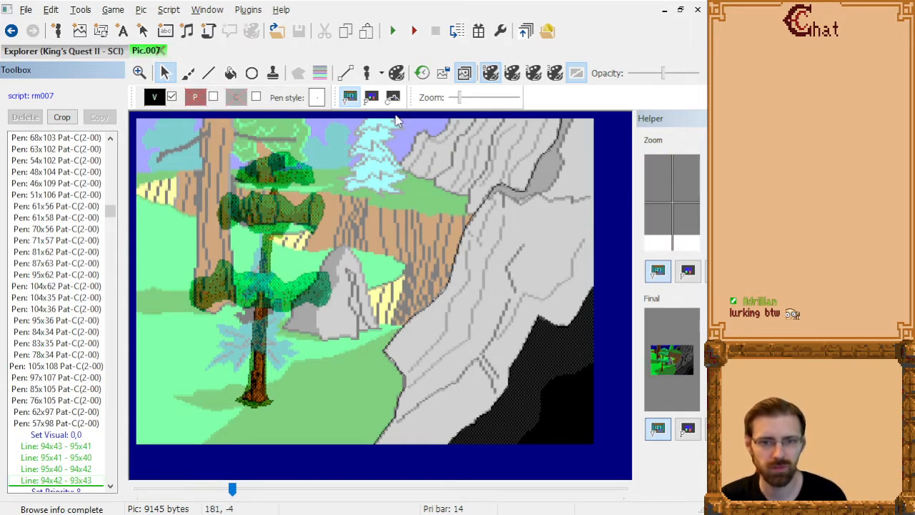
pyautogui.click(466, 75)
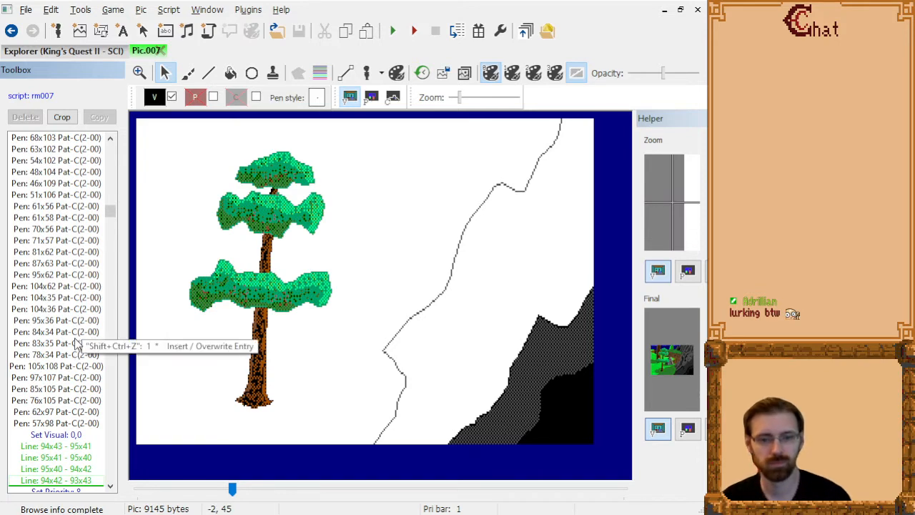
# Redo the foliage deletion and select the trunk's last line, "Line: 99x33 - 99x31", as the insertion point.
pyautogui.click(50, 9)
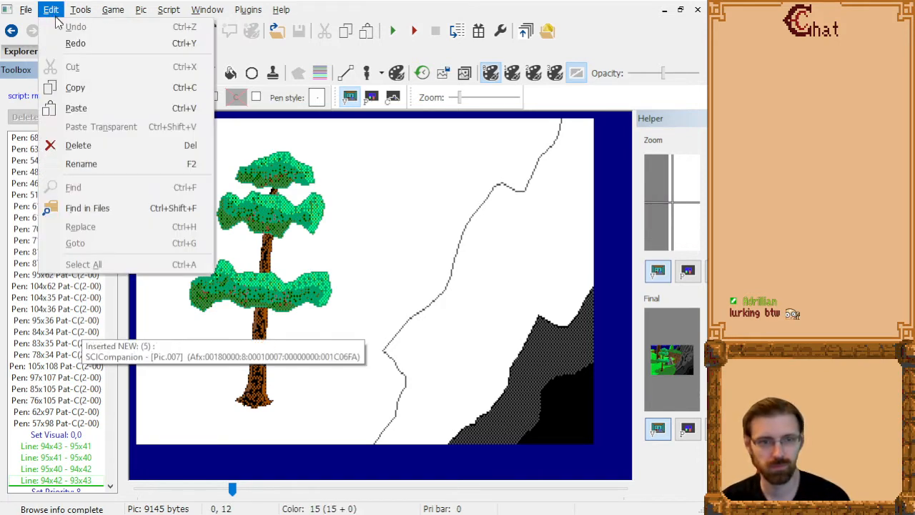
pyautogui.click(72, 41)
pyautogui.click(75, 143)
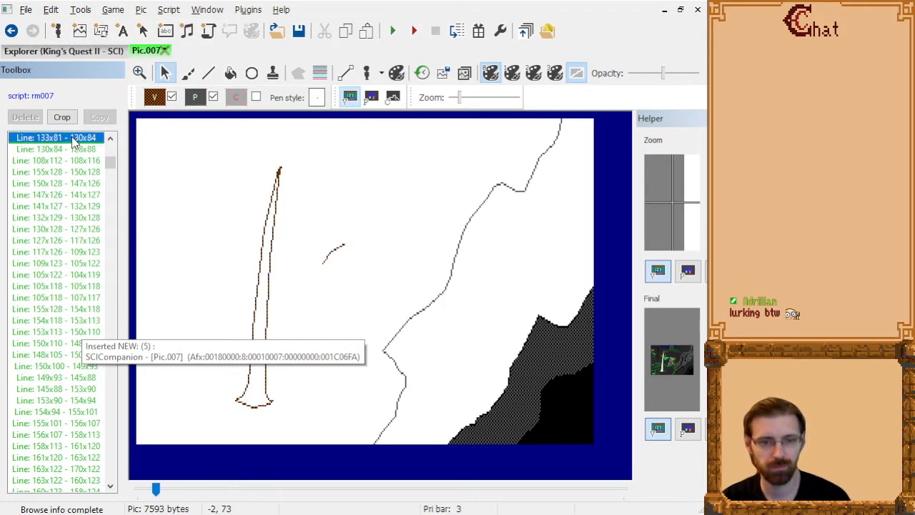
pyautogui.scroll(4, 85, 228)
pyautogui.click(80, 220)
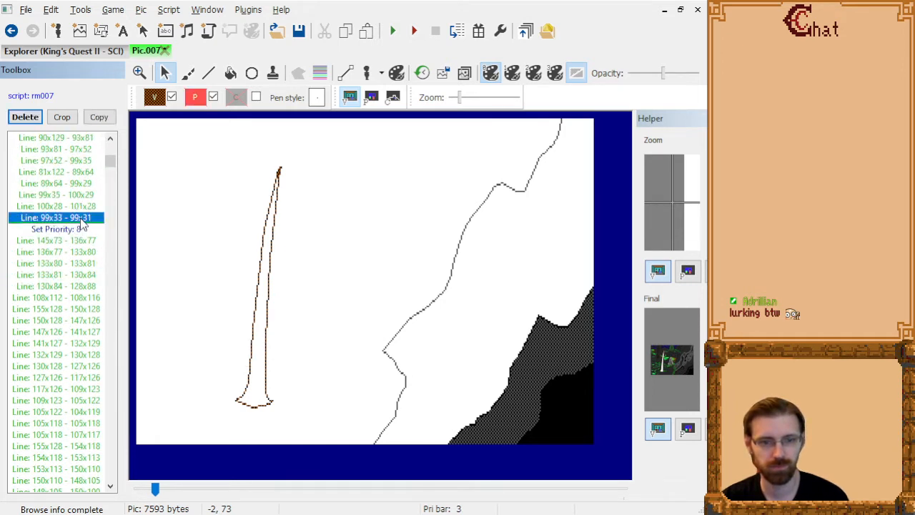
# Draw the jagged left edge of pine foliage beside the trunk in visual color 0,16, with connected lines from 100x17 down to 72x114.
pyautogui.click(158, 99)
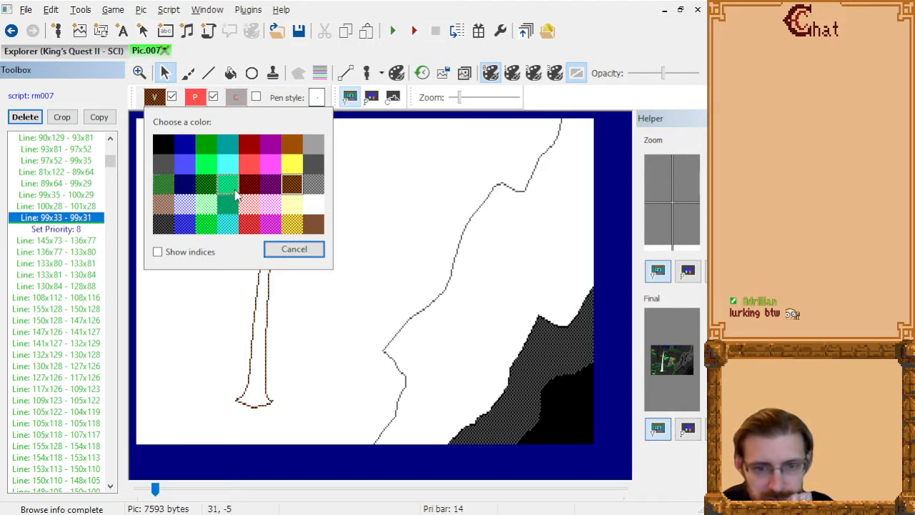
pyautogui.click(163, 189)
pyautogui.click(208, 73)
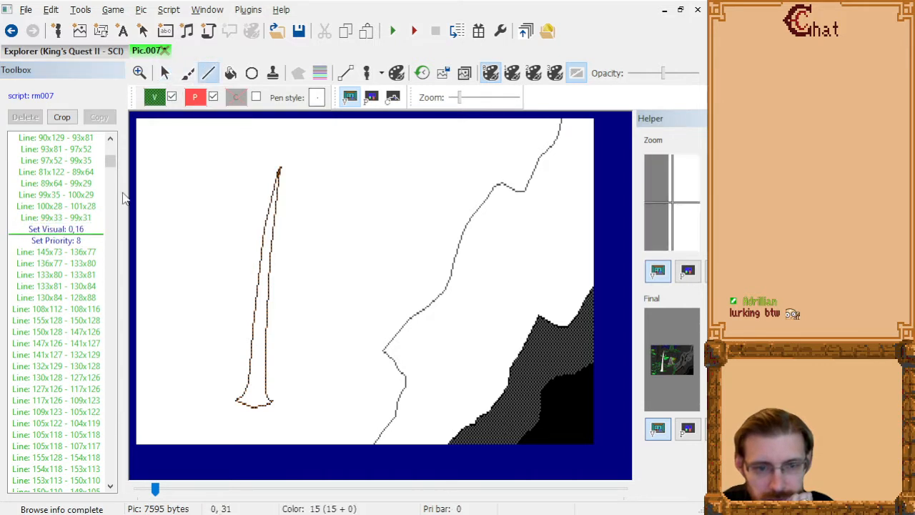
pyautogui.click(280, 151)
pyautogui.click(272, 158)
pyautogui.click(264, 164)
pyautogui.click(248, 168)
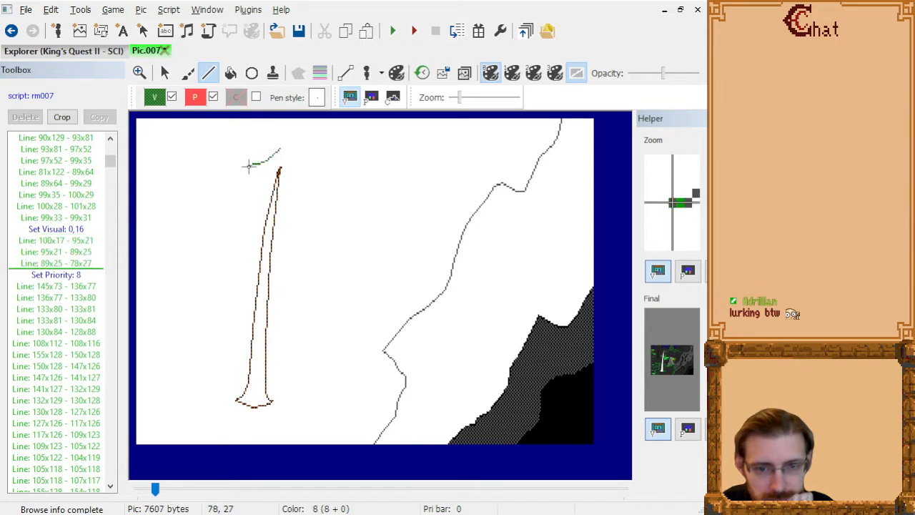
pyautogui.click(235, 170)
pyautogui.click(256, 173)
pyautogui.click(268, 171)
pyautogui.click(249, 179)
pyautogui.click(230, 181)
pyautogui.click(216, 185)
pyautogui.click(256, 186)
pyautogui.click(261, 187)
pyautogui.click(236, 199)
pyautogui.click(218, 205)
pyautogui.click(213, 209)
pyautogui.click(250, 207)
pyautogui.click(255, 207)
pyautogui.click(236, 216)
pyautogui.click(224, 227)
pyautogui.click(207, 236)
pyautogui.click(195, 235)
pyautogui.click(194, 235)
pyautogui.click(209, 240)
pyautogui.click(225, 238)
pyautogui.click(239, 235)
pyautogui.click(247, 234)
pyautogui.click(230, 257)
pyautogui.click(217, 271)
pyautogui.click(198, 284)
pyautogui.click(205, 287)
pyautogui.click(225, 284)
pyautogui.click(243, 275)
pyautogui.click(224, 302)
pyautogui.click(203, 319)
pyautogui.click(201, 320)
pyautogui.click(190, 321)
pyautogui.click(186, 323)
pyautogui.click(209, 330)
pyautogui.click(229, 324)
pyautogui.click(239, 317)
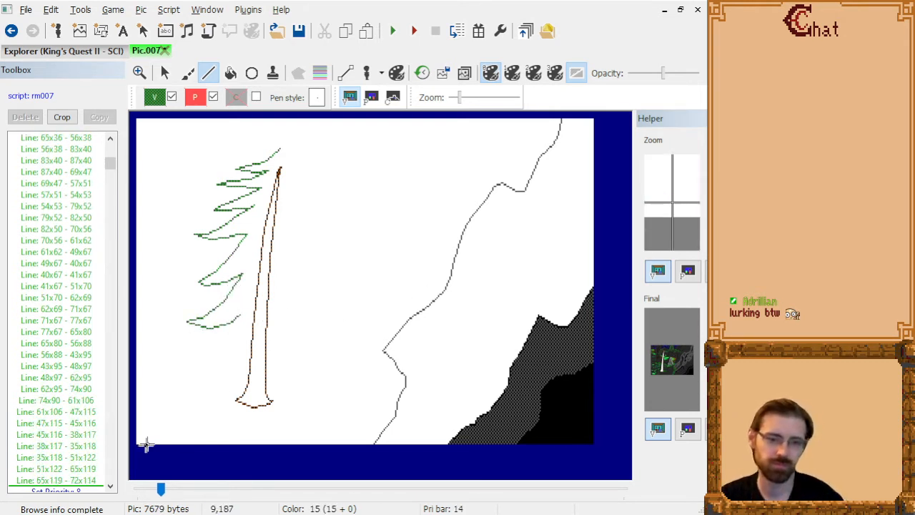
# Delete the left foliage lines from "Line: 77x67 - 65x80" through "Line: 62x95 - 74x90".
pyautogui.click(82, 482)
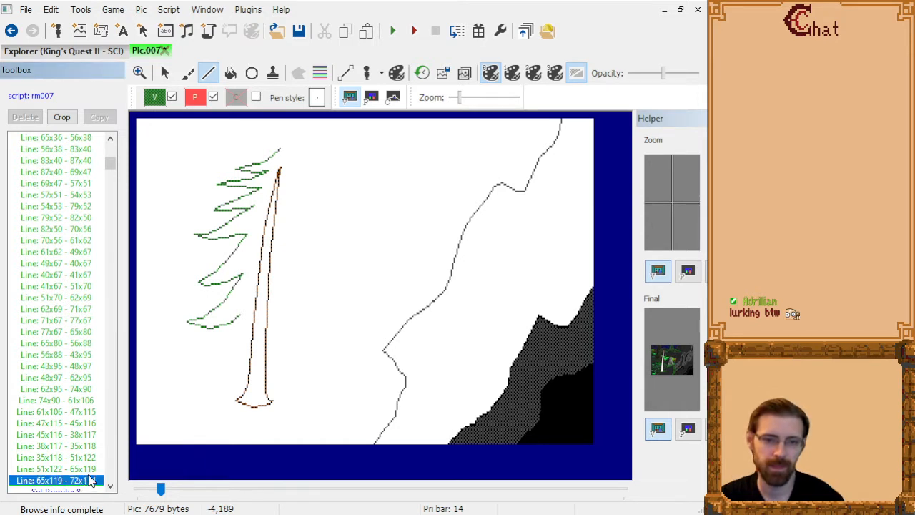
pyautogui.hotkey('shift', 'Up')
pyautogui.hotkey('shift', 'Up')
pyautogui.hotkey('shift', 'Up')
pyautogui.hotkey('shift', 'Up')
pyautogui.hotkey('shift', 'Up')
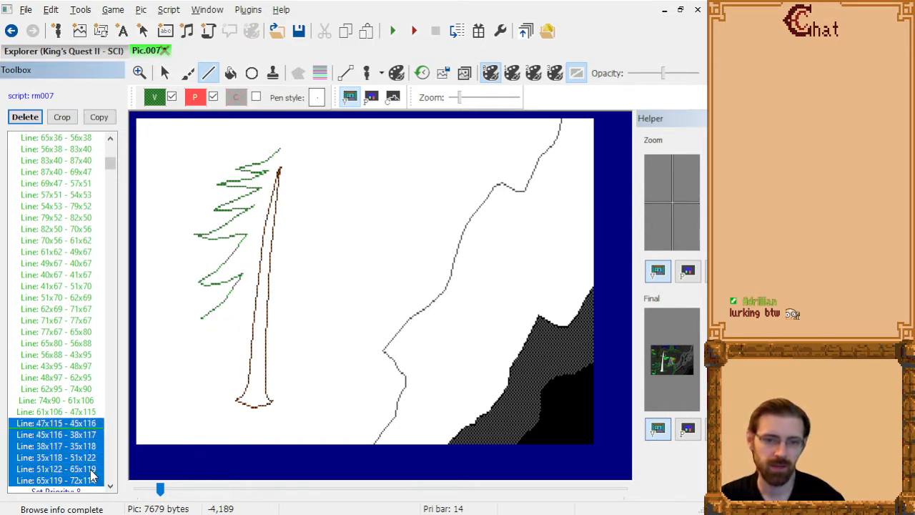
pyautogui.press('Up')
pyautogui.press('Up')
pyautogui.press('Up')
pyautogui.press('Up')
pyautogui.press('Up')
pyautogui.press('Up')
pyautogui.press('Up')
pyautogui.press('Up')
pyautogui.press('Up')
pyautogui.press('Up')
pyautogui.press('Up')
pyautogui.press('Up')
pyautogui.press('Up')
pyautogui.press('Up')
pyautogui.press('Up')
pyautogui.press('Up')
pyautogui.press('Up')
pyautogui.press('Up')
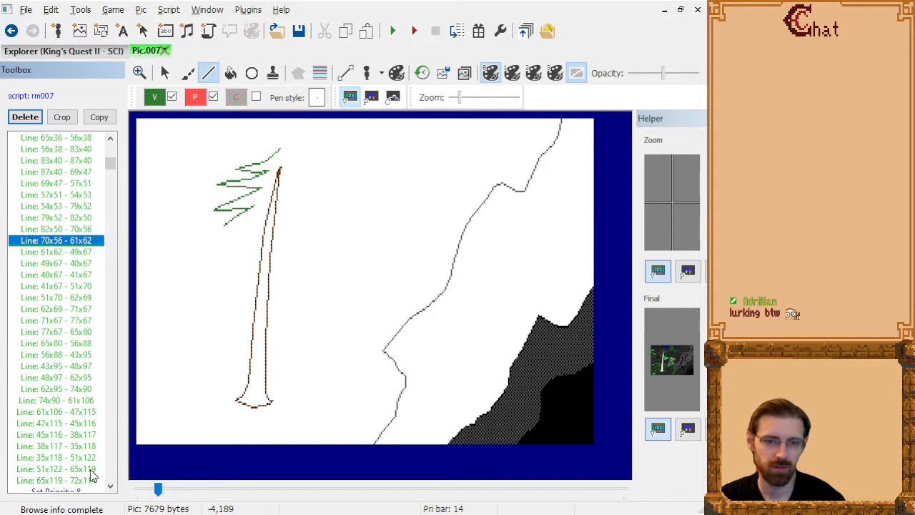
pyautogui.press('Down')
pyautogui.press('Down')
pyautogui.press('Down')
pyautogui.press('Down')
pyautogui.press('Down')
pyautogui.press('Down')
pyautogui.press('Down')
pyautogui.press('Down')
pyautogui.press('Down')
pyautogui.press('Down')
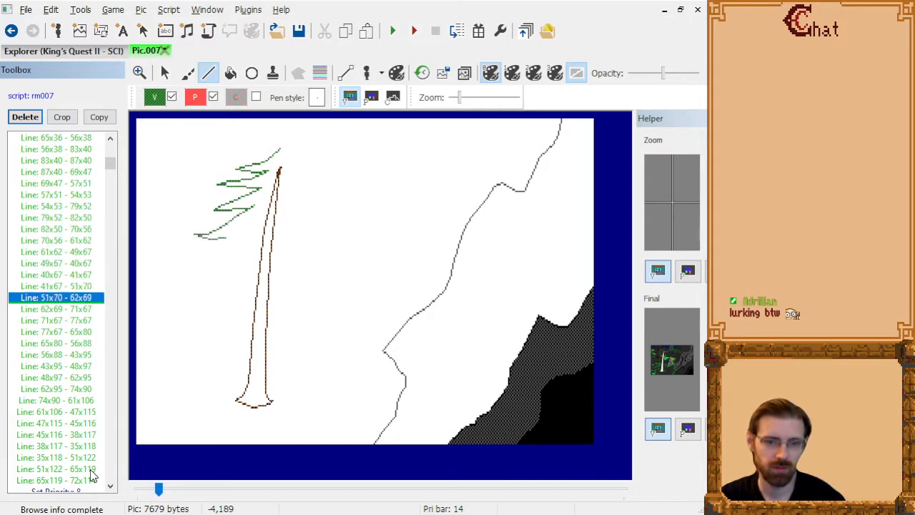
pyautogui.press('Up')
pyautogui.press('Down')
pyautogui.hotkey('shift', 'Down')
pyautogui.hotkey('shift', 'Down')
pyautogui.hotkey('shift', 'Down')
pyautogui.hotkey('shift', 'Down')
pyautogui.hotkey('shift', 'Down')
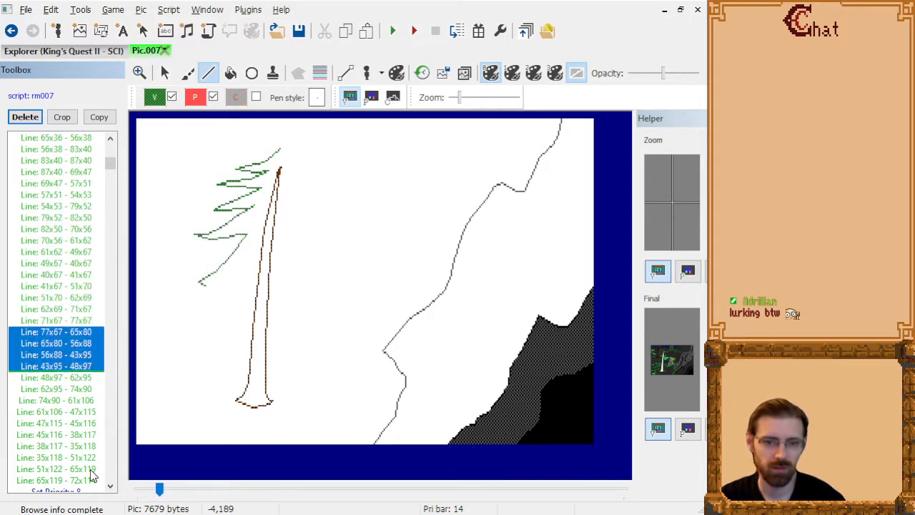
pyautogui.hotkey('shift', 'Down')
pyautogui.hotkey('shift', 'Up')
pyautogui.press('Delete')
# Insert visual color 0,19 directly after the last left foliage line, "Line: 65x119 - 72x114".
pyautogui.press('Down')
pyautogui.press('Down')
pyautogui.press('Down')
pyautogui.press('Down')
pyautogui.press('Down')
pyautogui.press('Down')
pyautogui.press('Down')
pyautogui.press('Down')
pyautogui.press('Down')
pyautogui.press('Down')
pyautogui.press('Down')
pyautogui.press('Down')
pyautogui.press('Down')
pyautogui.press('Down')
pyautogui.press('Down')
pyautogui.press('Down')
pyautogui.press('Down')
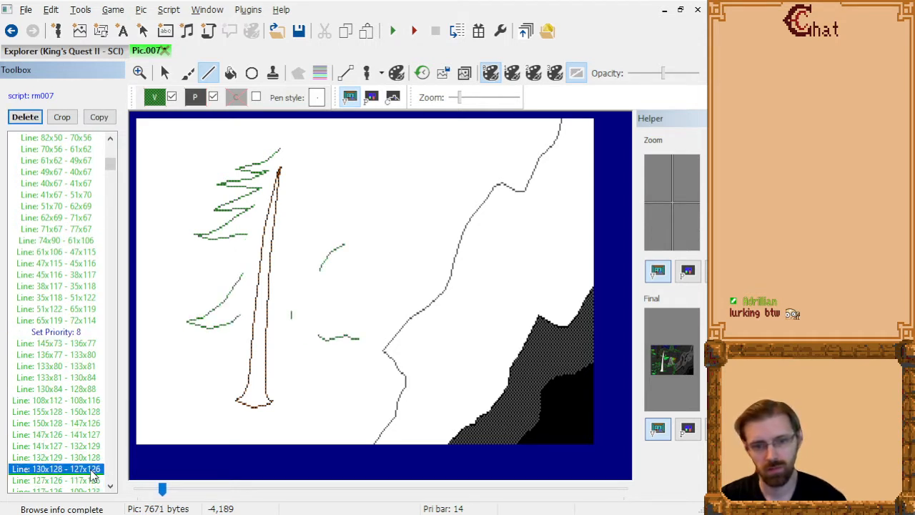
pyautogui.press('Up')
pyautogui.press('Up')
pyautogui.press('Up')
pyautogui.press('Up')
pyautogui.press('Up')
pyautogui.press('Up')
pyautogui.press('Up')
pyautogui.press('Up')
pyautogui.press('Up')
pyautogui.press('Up')
pyautogui.press('Up')
pyautogui.press('Down')
pyautogui.press('Up')
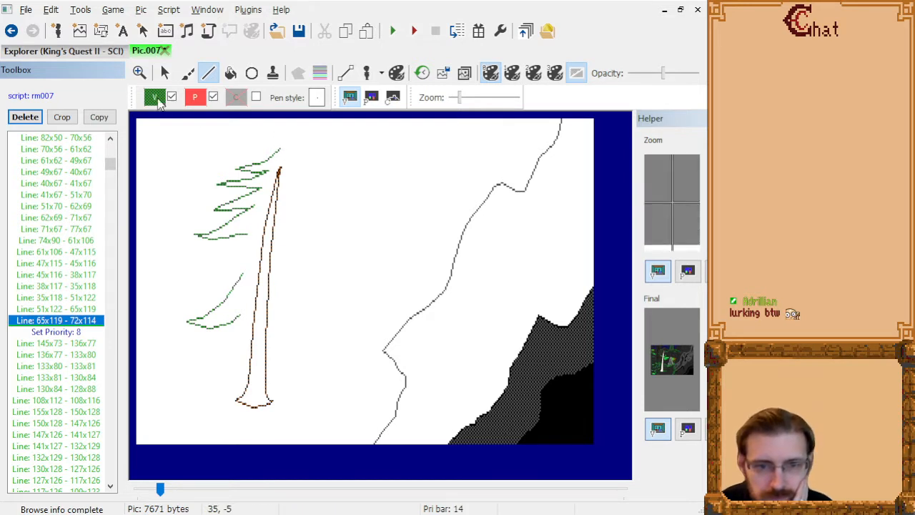
pyautogui.click(155, 97)
pyautogui.click(229, 183)
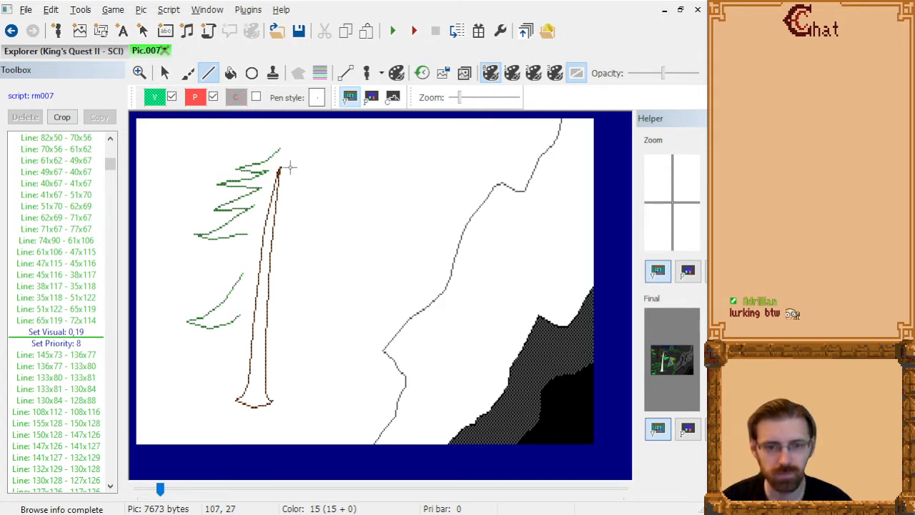
# Draw the jagged right edge of the pine foliage with connected lines from 101x16 down to 96x68 at the trunk.
pyautogui.scroll(1, 321, 156)
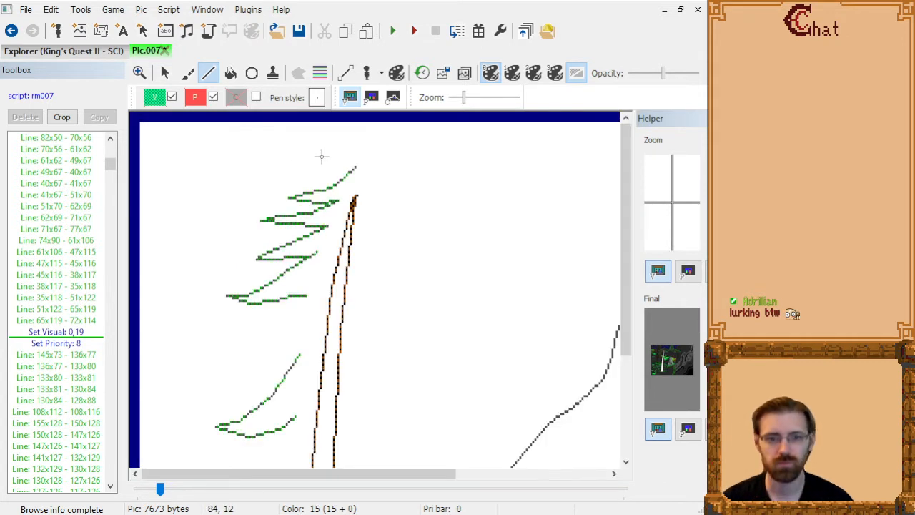
pyautogui.click(365, 179)
pyautogui.click(379, 191)
pyautogui.click(400, 203)
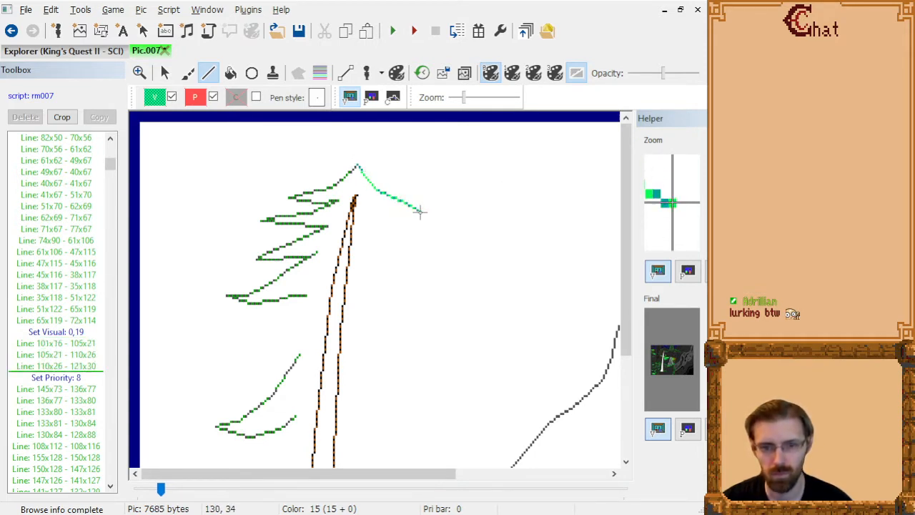
pyautogui.click(421, 211)
pyautogui.click(410, 211)
pyautogui.click(391, 211)
pyautogui.click(369, 211)
pyautogui.click(388, 229)
pyautogui.click(401, 240)
pyautogui.click(412, 240)
pyautogui.click(419, 242)
pyautogui.click(407, 253)
pyautogui.click(387, 252)
pyautogui.click(362, 242)
pyautogui.click(371, 258)
pyautogui.click(386, 274)
pyautogui.click(395, 282)
pyautogui.click(403, 291)
pyautogui.click(416, 295)
pyautogui.click(425, 305)
pyautogui.click(424, 308)
pyautogui.click(421, 305)
pyautogui.click(401, 305)
pyautogui.click(380, 294)
pyautogui.click(364, 284)
pyautogui.click(371, 294)
pyautogui.click(385, 308)
pyautogui.click(405, 322)
pyautogui.click(411, 329)
pyautogui.click(407, 329)
pyautogui.click(390, 320)
pyautogui.click(373, 313)
pyautogui.click(357, 306)
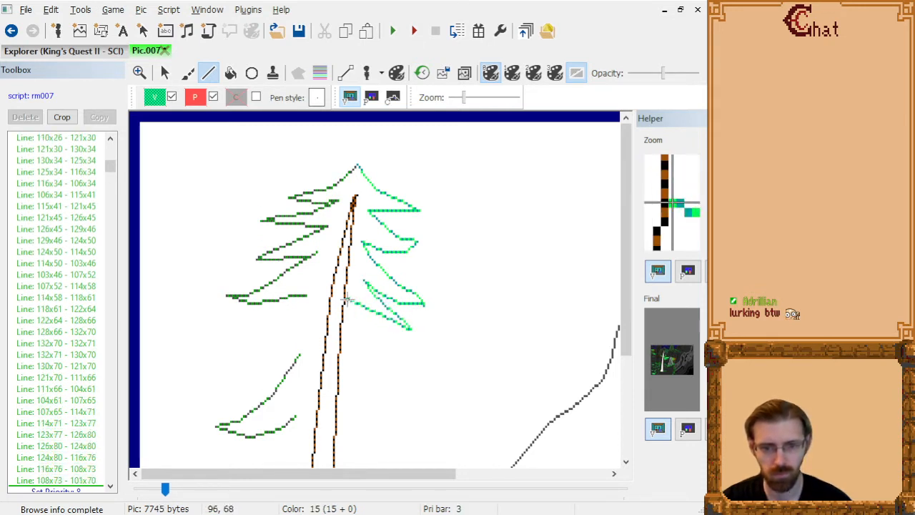
pyautogui.click(347, 299)
# Insert visual color 0,16 before "Line: 130x34 - 125x34" to recolor the underside of the top right branch.
pyautogui.click(70, 302)
pyautogui.press('Up')
pyautogui.press('Up')
pyautogui.press('Up')
pyautogui.press('Up')
pyautogui.press('Up')
pyautogui.press('Up')
pyautogui.press('Up')
pyautogui.press('Up')
pyautogui.press('Up')
pyautogui.press('Up')
pyautogui.press('Up')
pyautogui.press('Up')
pyautogui.press('Up')
pyautogui.press('Up')
pyautogui.press('Up')
pyautogui.press('Up')
pyautogui.press('Down')
pyautogui.press('Down')
pyautogui.press('Down')
pyautogui.press('Down')
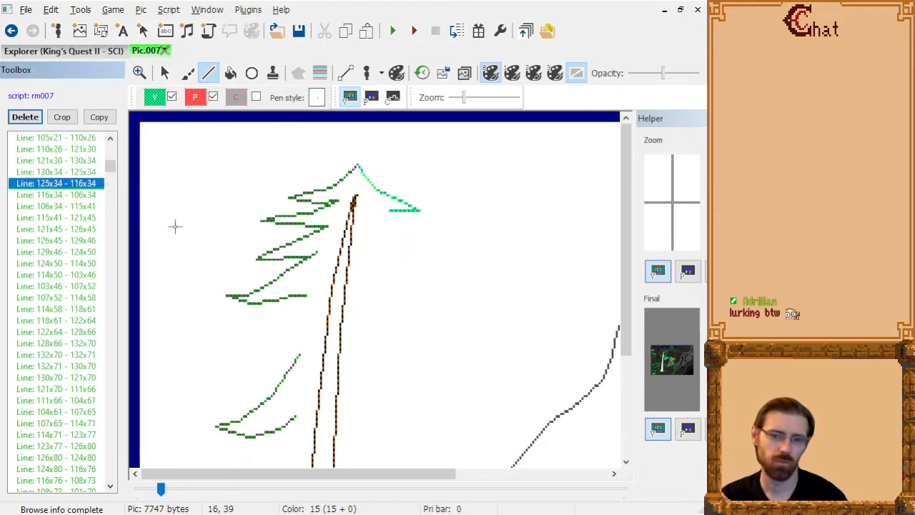
pyautogui.press('Up')
pyautogui.press('Up')
pyautogui.click(155, 99)
pyautogui.click(164, 187)
# Insert visual color 0,27 before "Line: 106x34 - 115x41", where the second right branch starts.
pyautogui.click(56, 173)
pyautogui.press('Down')
pyautogui.press('Down')
pyautogui.press('Down')
pyautogui.press('Down')
pyautogui.press('Up')
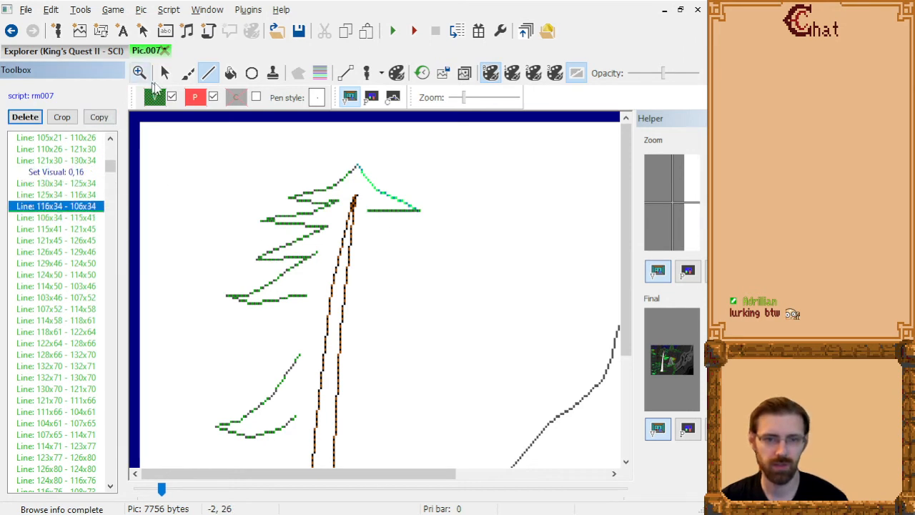
pyautogui.click(155, 98)
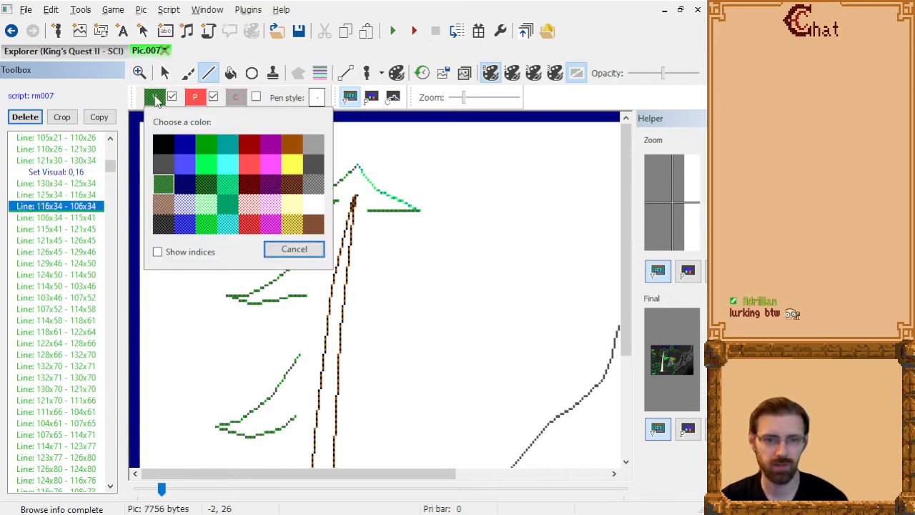
pyautogui.click(230, 206)
# Insert visual color 0,19 before "Line: 115x41 - 121x45" for the outer part of the second right branch.
pyautogui.click(80, 216)
pyautogui.press('Down')
pyautogui.press('Down')
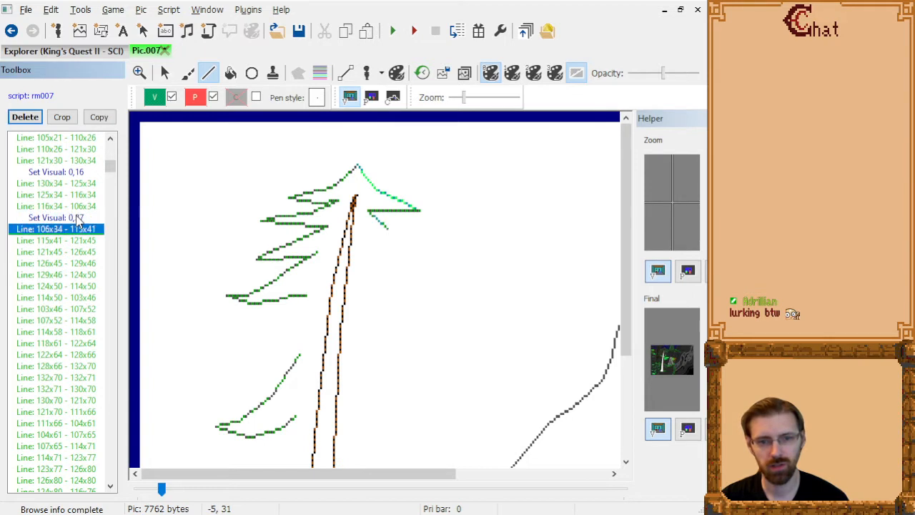
pyautogui.press('Up')
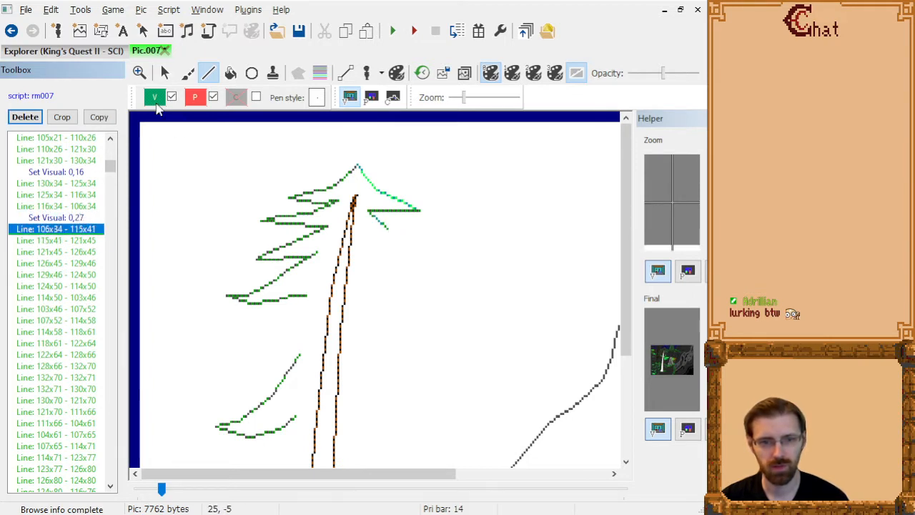
pyautogui.click(156, 99)
pyautogui.click(235, 192)
# Insert visual color 0,16 before "Line: 129x46 - 124x50" for the underside of the second right branch.
pyautogui.click(80, 243)
pyautogui.press('Down')
pyautogui.press('Down')
pyautogui.press('Down')
pyautogui.press('Down')
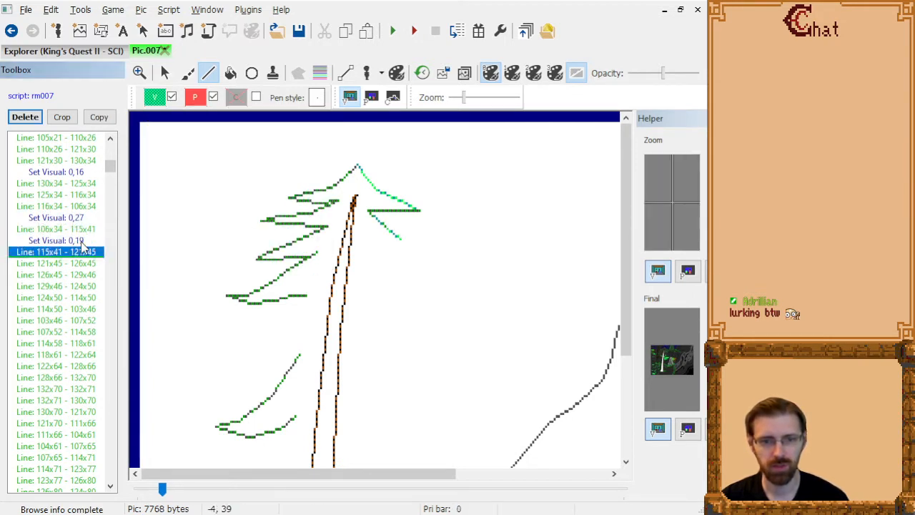
pyautogui.press('Up')
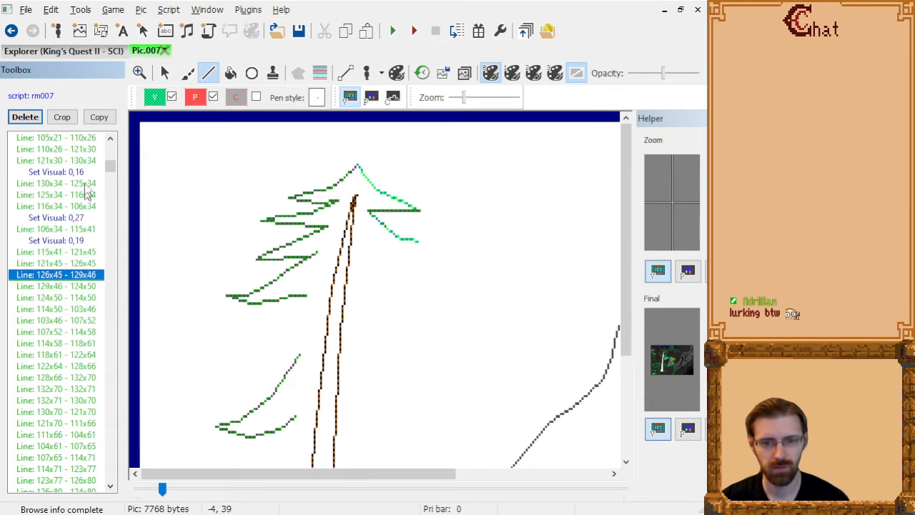
pyautogui.click(152, 95)
pyautogui.click(157, 180)
# Insert visual color 0,27 before "Line: 103x46 - 107x52", where the third right branch starts.
pyautogui.click(79, 284)
pyautogui.press('Down')
pyautogui.press('Down')
pyautogui.press('Down')
pyautogui.click(154, 97)
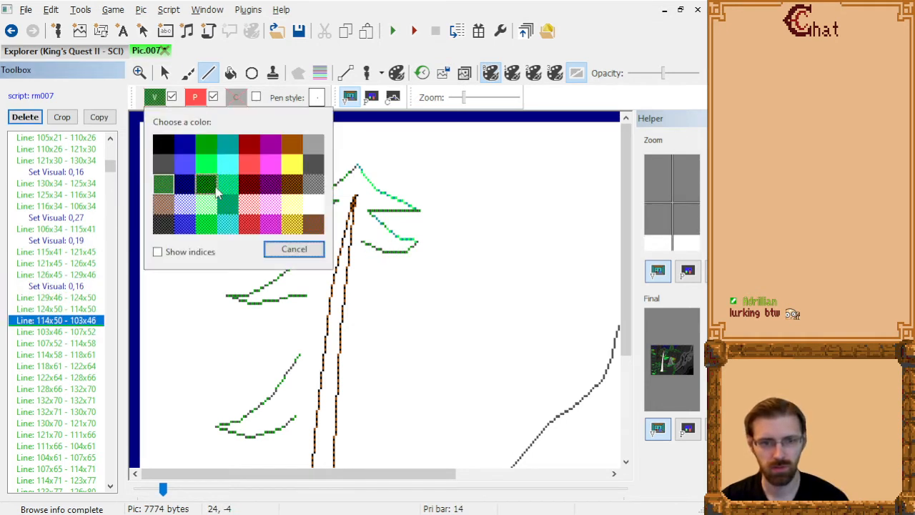
pyautogui.click(229, 204)
# Insert visual color 0,19 before "Line: 118x61 - 122x64" for the outer part of the third right branch.
pyautogui.click(82, 332)
pyautogui.press('Down')
pyautogui.press('Down')
pyautogui.press('Down')
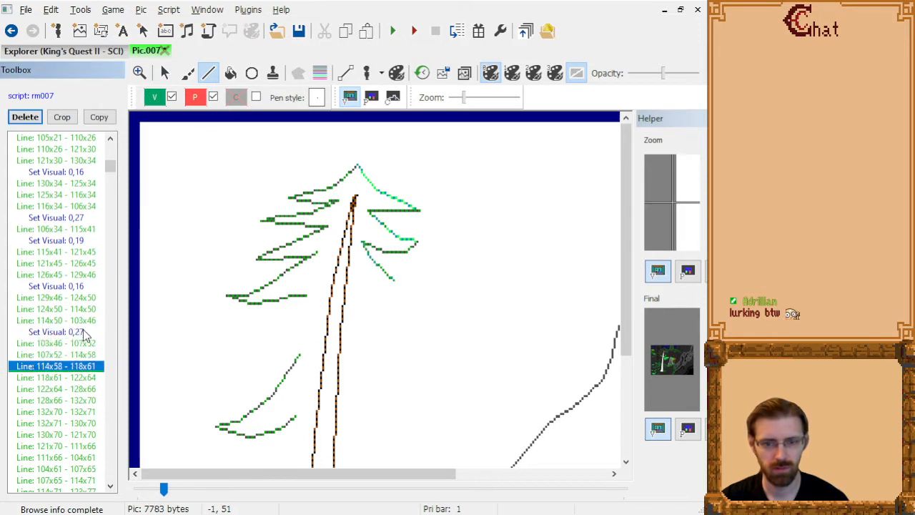
pyautogui.click(163, 104)
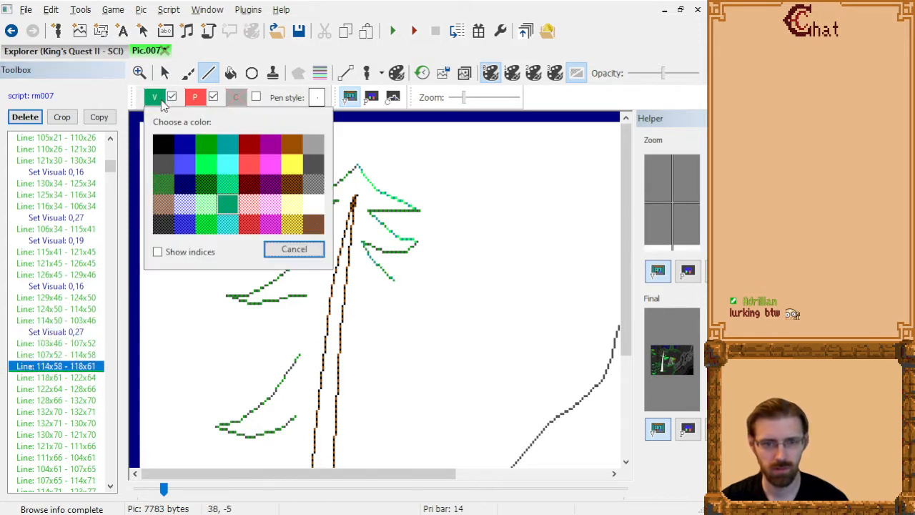
pyautogui.click(227, 184)
# Insert visual color 0,16 before "Line: 132x71 - 130x70" for the underside of the third right branch.
pyautogui.click(86, 387)
pyautogui.press('Down')
pyautogui.press('Down')
pyautogui.press('Down')
pyautogui.press('Down')
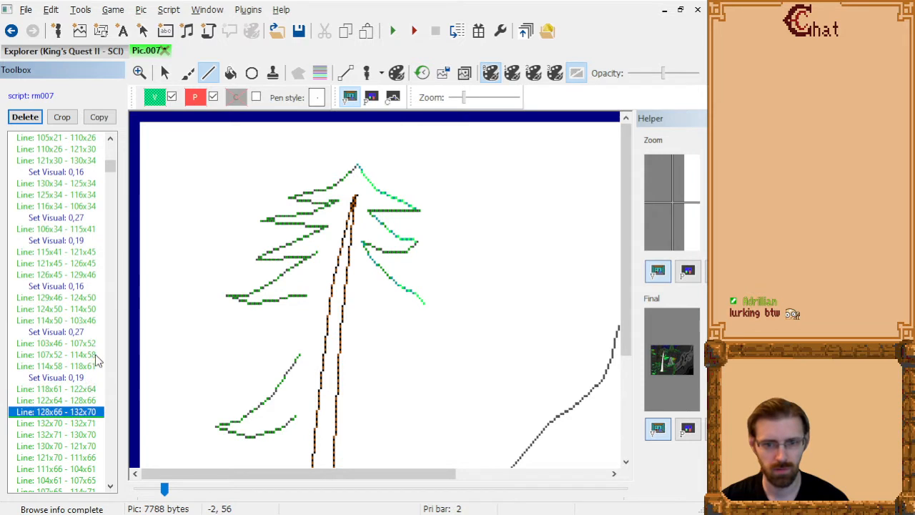
pyautogui.press('Up')
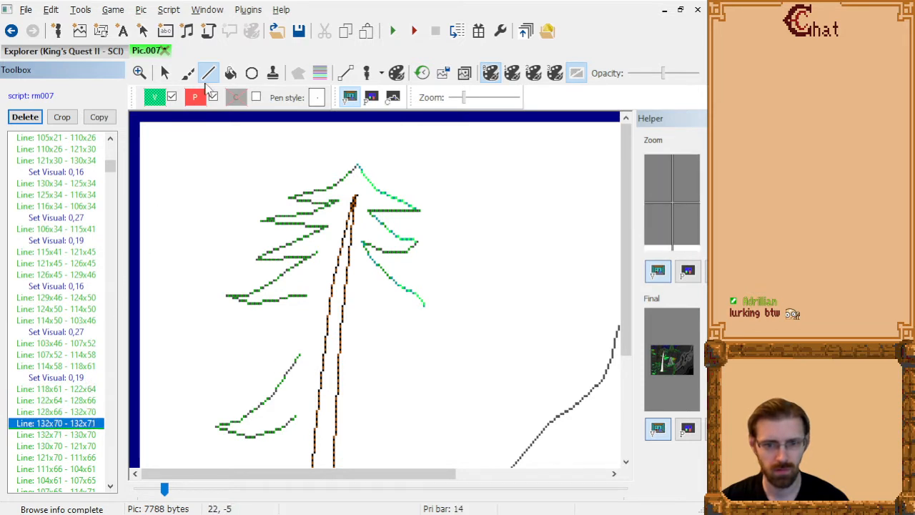
pyautogui.click(156, 97)
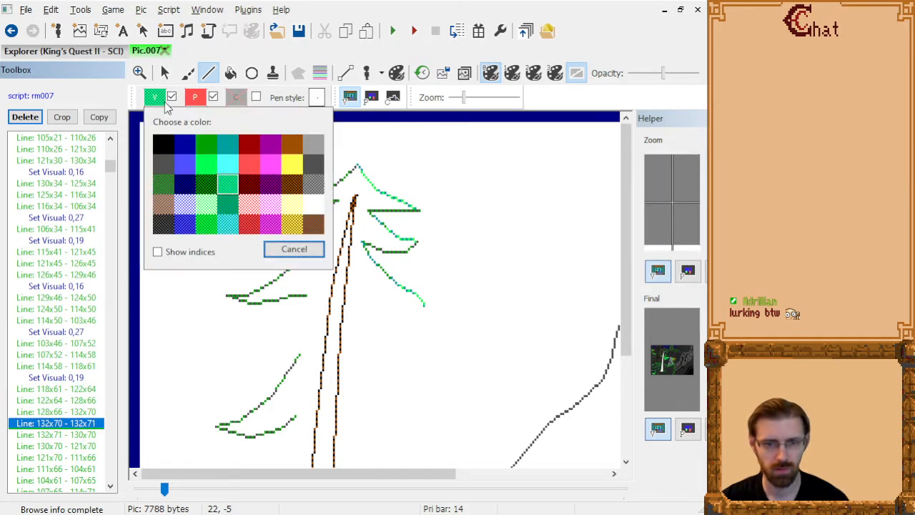
pyautogui.click(163, 185)
# Insert visual color 0,27 before "Line: 104x61 - 107x65", where the lowest right branch starts.
pyautogui.click(96, 443)
pyautogui.press('Down')
pyautogui.press('Down')
pyautogui.press('Down')
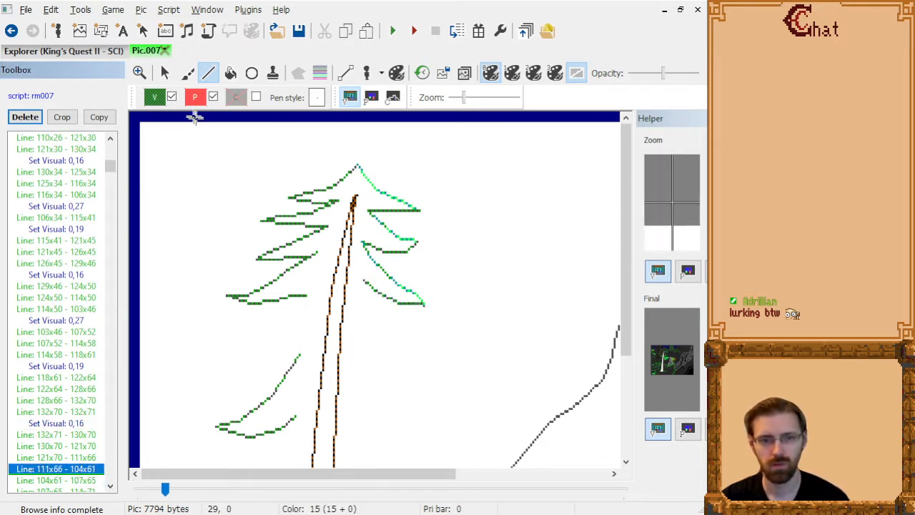
pyautogui.click(156, 98)
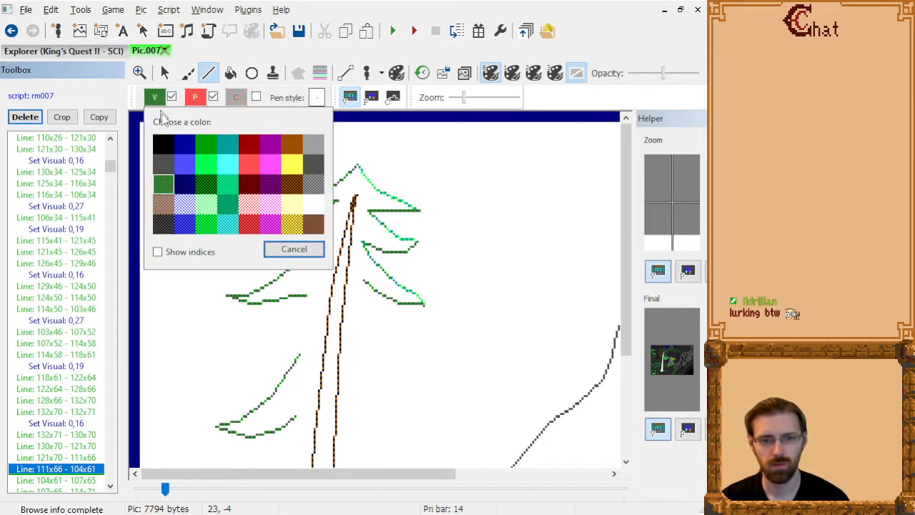
pyautogui.click(229, 206)
# Insert visual color 0,19 before "Line: 123x77 - 126x80" for the tip of the lowest right branch.
pyautogui.click(77, 483)
pyautogui.press('Down')
pyautogui.press('Down')
pyautogui.press('Down')
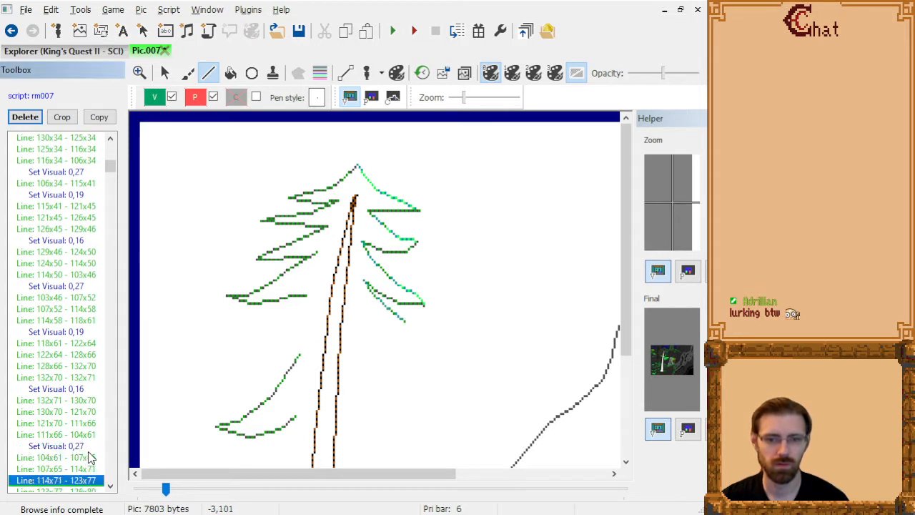
pyautogui.scroll(-2, 379, 291)
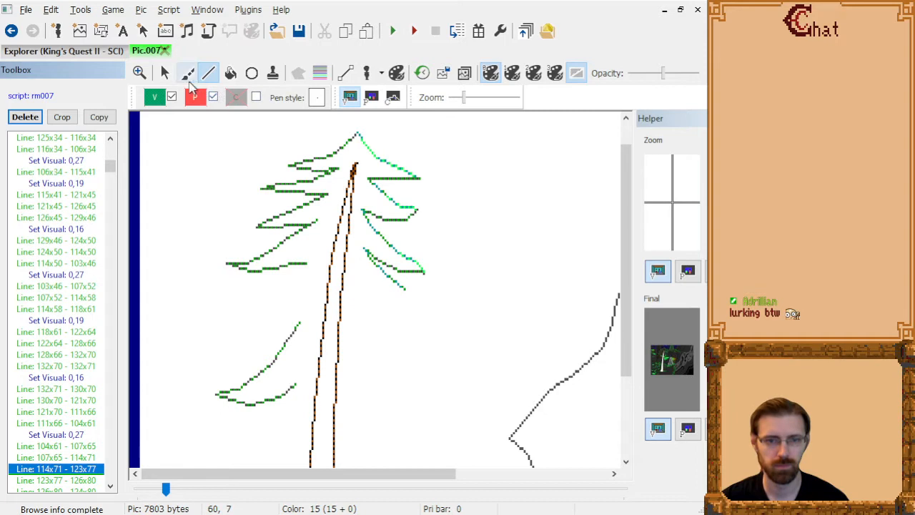
pyautogui.click(154, 98)
pyautogui.click(237, 185)
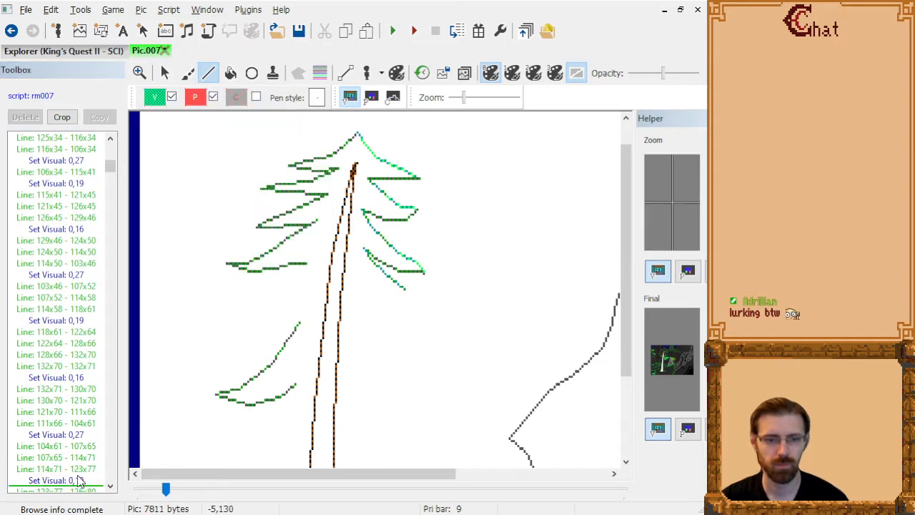
# Insert visual color 0,16 before "Line: 126x80 - 124x80" for the underside of the lowest right branch.
pyautogui.click(78, 478)
pyautogui.press('Down')
pyautogui.press('Down')
pyautogui.press('Down')
pyautogui.press('Up')
pyautogui.press('Up')
pyautogui.press('Down')
pyautogui.press('Up')
pyautogui.click(153, 97)
pyautogui.click(164, 186)
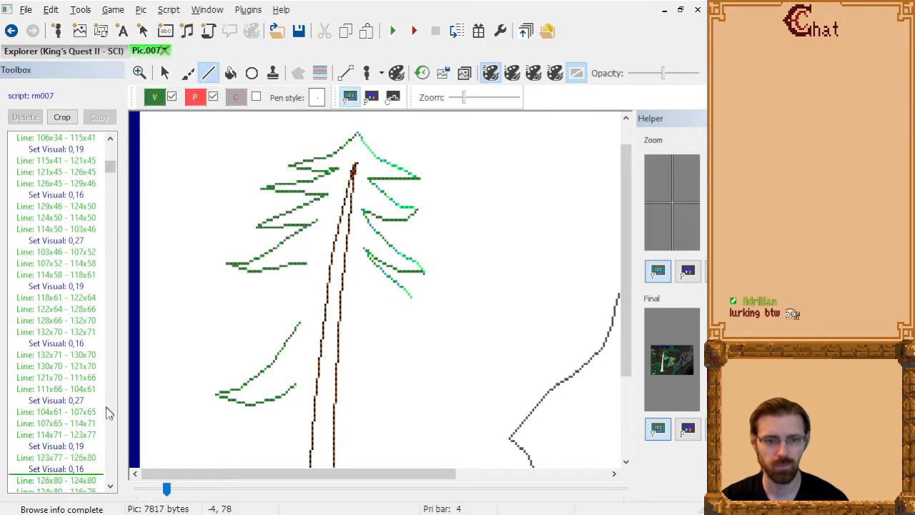
# Step through the commands around the end of the new foliage and return to its last line, "Line: 101x70 - 96x68".
pyautogui.click(79, 480)
pyautogui.press('Down')
pyautogui.press('Down')
pyautogui.press('Down')
pyautogui.press('Down')
pyautogui.press('Down')
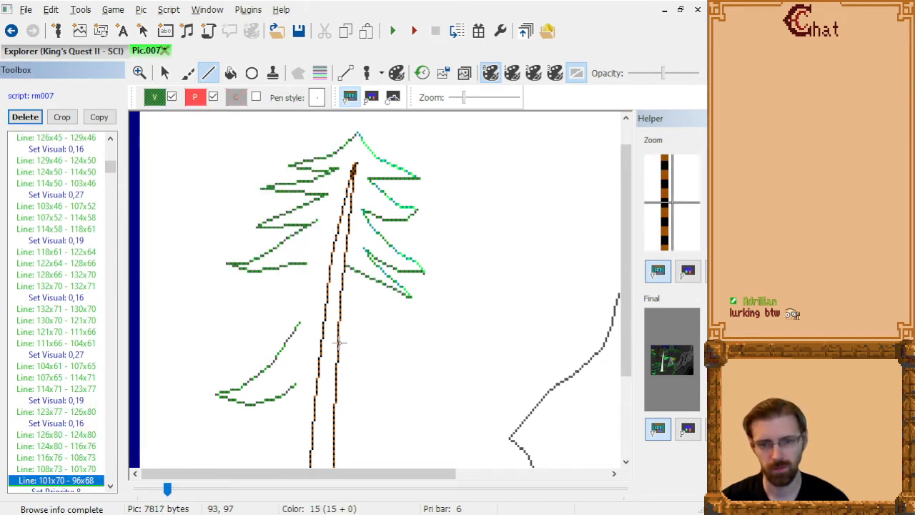
pyautogui.press('Down')
pyautogui.press('Down')
pyautogui.press('Down')
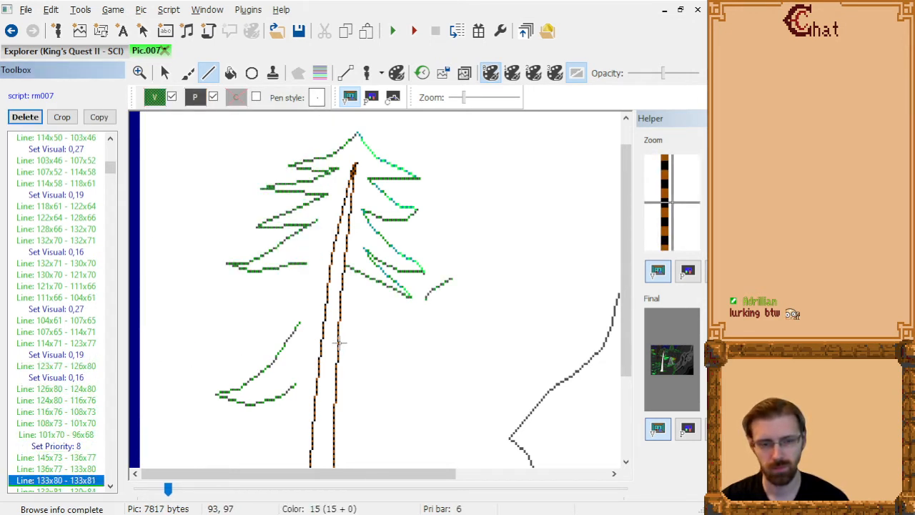
pyautogui.press('Up')
pyautogui.press('Up')
pyautogui.press('Up')
pyautogui.press('Up')
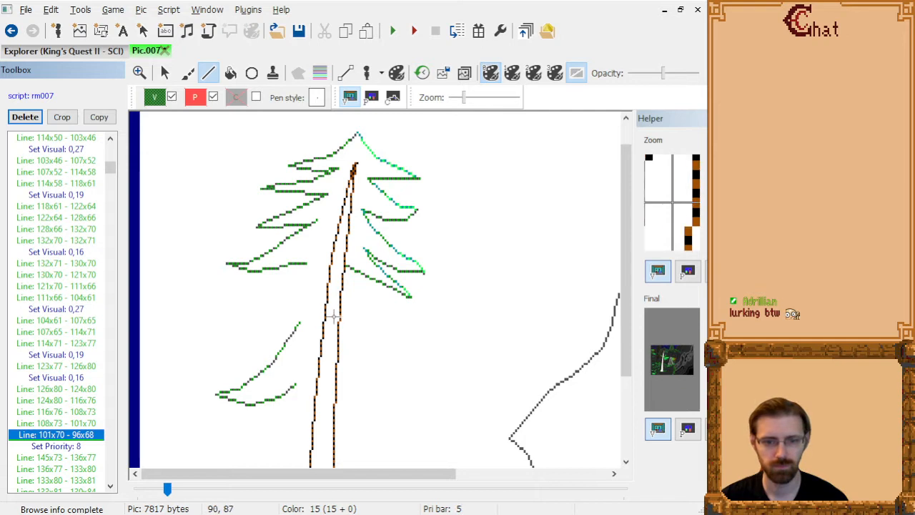
# Make "Line: 65x119 - 72x114", the end of the lower left branch, the current drawing command.
pyautogui.press('pageup')
pyautogui.press('pageup')
pyautogui.press('pageup')
pyautogui.press('Down')
pyautogui.press('Down')
pyautogui.press('Down')
pyautogui.press('Down')
pyautogui.press('Down')
pyautogui.press('Down')
pyautogui.press('Down')
pyautogui.press('Down')
pyautogui.press('Down')
pyautogui.press('Down')
pyautogui.press('Down')
pyautogui.press('Down')
pyautogui.press('Down')
pyautogui.press('Down')
pyautogui.press('Down')
pyautogui.press('Down')
pyautogui.press('Down')
pyautogui.press('Down')
pyautogui.press('Down')
pyautogui.press('Down')
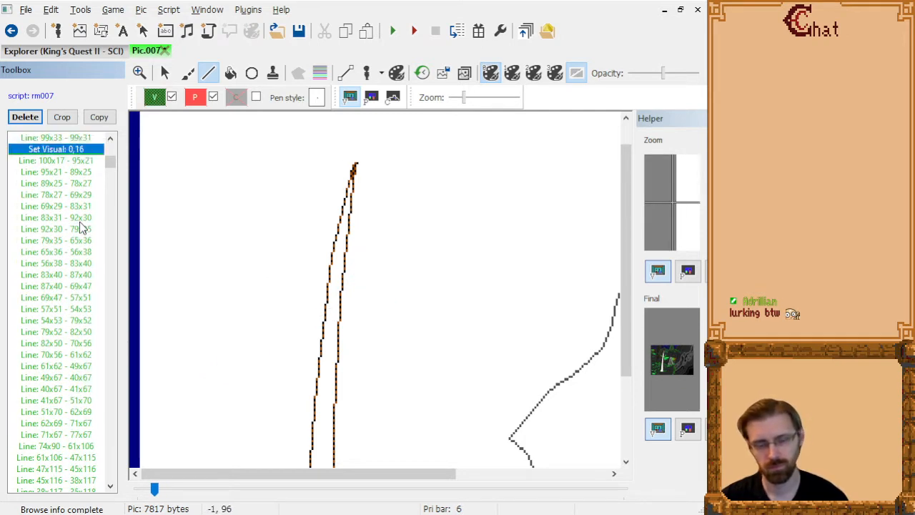
pyautogui.press('Up')
pyautogui.press('Up')
pyautogui.press('Up')
pyautogui.press('Up')
pyautogui.press('Up')
pyautogui.press('Up')
pyautogui.press('Up')
pyautogui.press('Up')
pyautogui.press('Up')
pyautogui.press('Up')
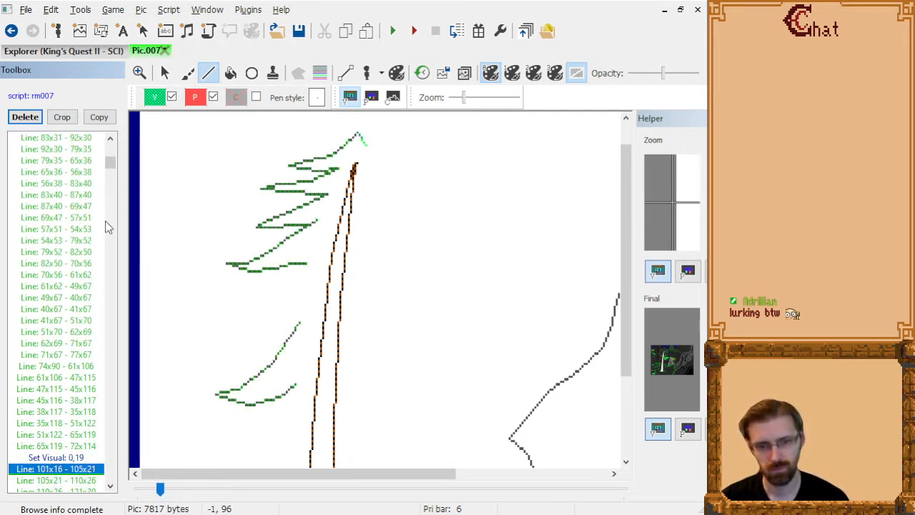
pyautogui.press('Down')
pyautogui.press('Down')
pyautogui.press('Down')
pyautogui.press('Down')
pyautogui.press('Down')
pyautogui.press('Down')
pyautogui.press('Down')
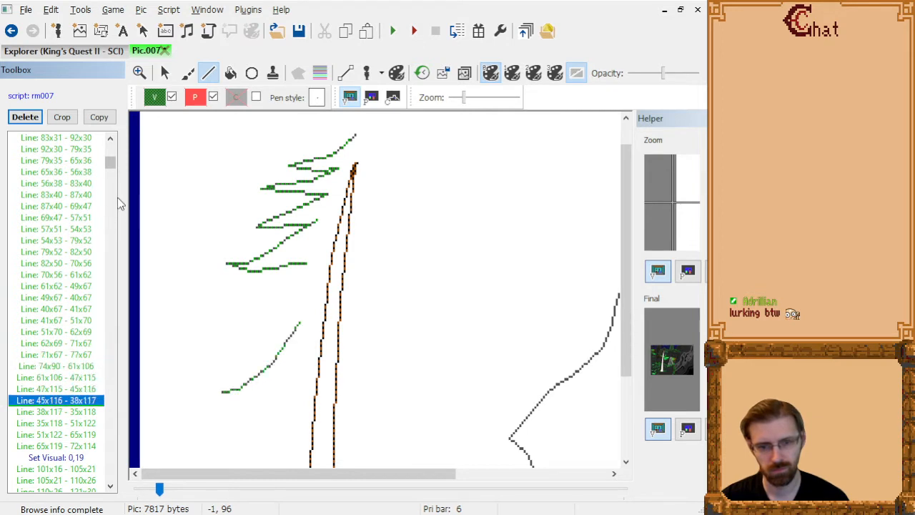
pyautogui.scroll(-5, 417, 262)
pyautogui.scroll(2, 424, 266)
pyautogui.press('Down')
pyautogui.press('Down')
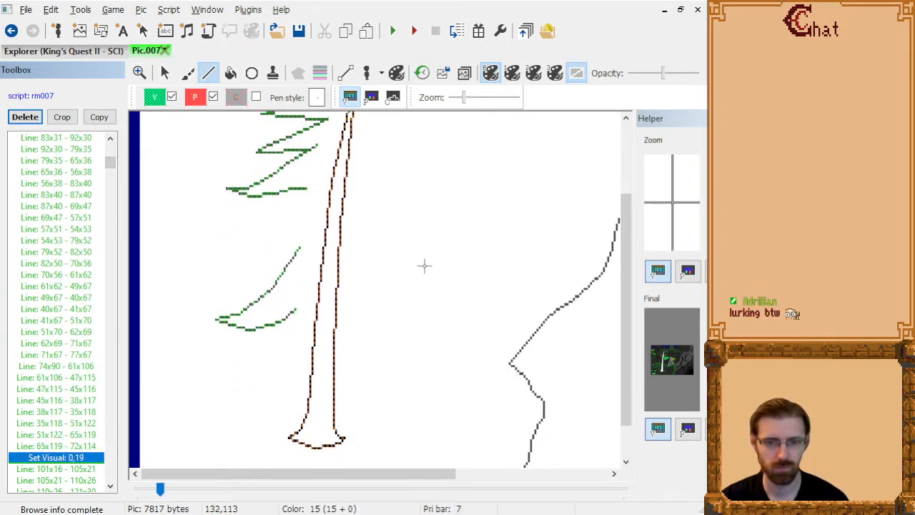
pyautogui.press('Up')
pyautogui.press('Up')
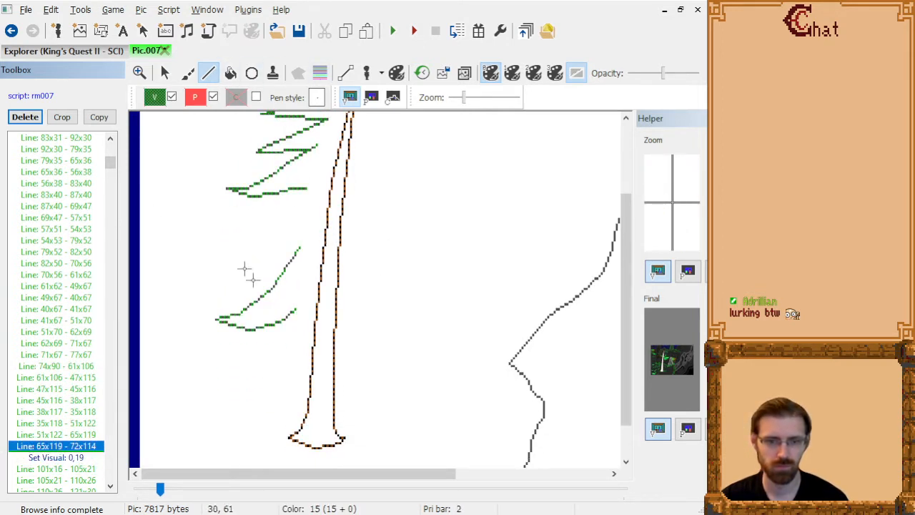
# Draw the upper edge of a bottom left branch from 72x113 through 71x119, 62x127, 51x133 and 42x140 to 36x145.
pyautogui.click(295, 310)
pyautogui.click(293, 325)
pyautogui.click(274, 344)
pyautogui.click(249, 359)
pyautogui.click(230, 378)
pyautogui.click(217, 389)
# Try a rising underside for the bottom left branch from 36x145 through 41x144, 55x142 and 66x139 to 75x137.
pyautogui.click(228, 388)
pyautogui.click(258, 383)
pyautogui.click(282, 375)
pyautogui.click(301, 369)
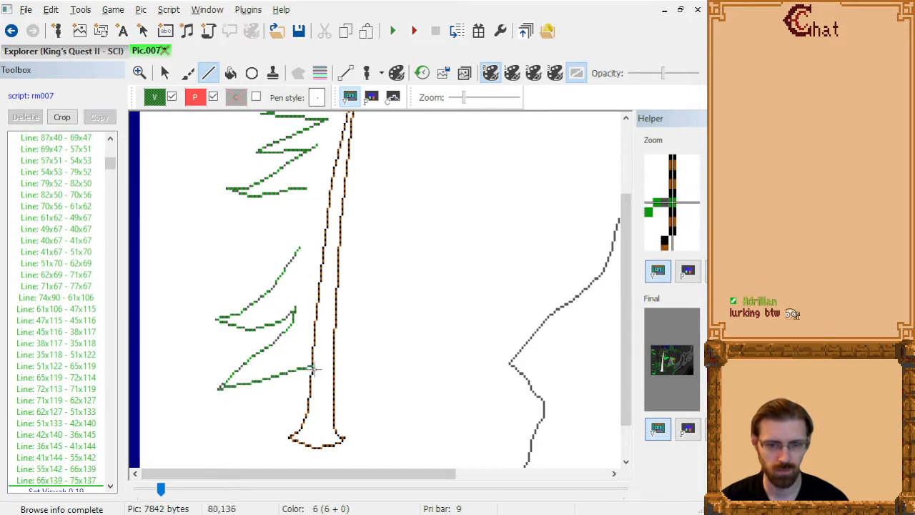
# Delete the underside lines of the bottom left branch from its tip at 36x145 to 75x137.
pyautogui.click(86, 481)
pyautogui.hotkey('shift', 'Up')
pyautogui.hotkey('shift', 'Up')
pyautogui.hotkey('shift', 'Up')
pyautogui.hotkey('shift', 'Up')
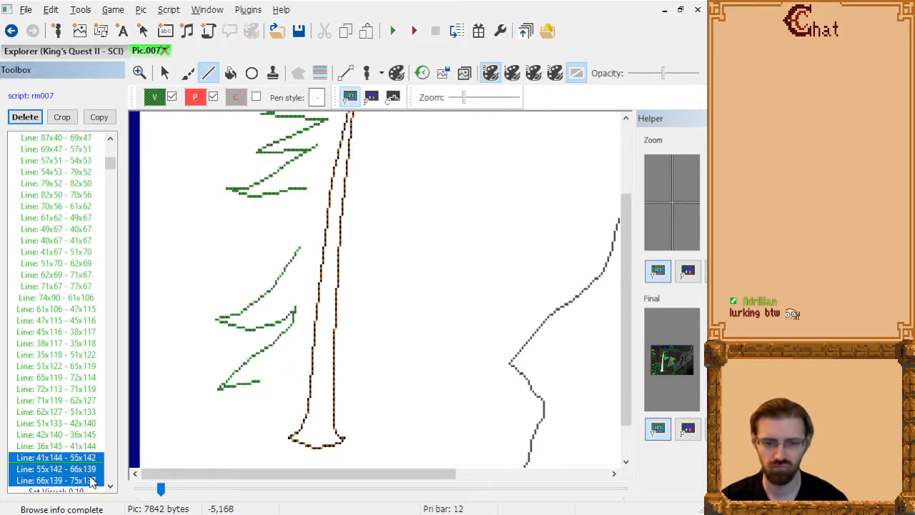
pyautogui.hotkey('shift', 'Down')
pyautogui.press('Delete')
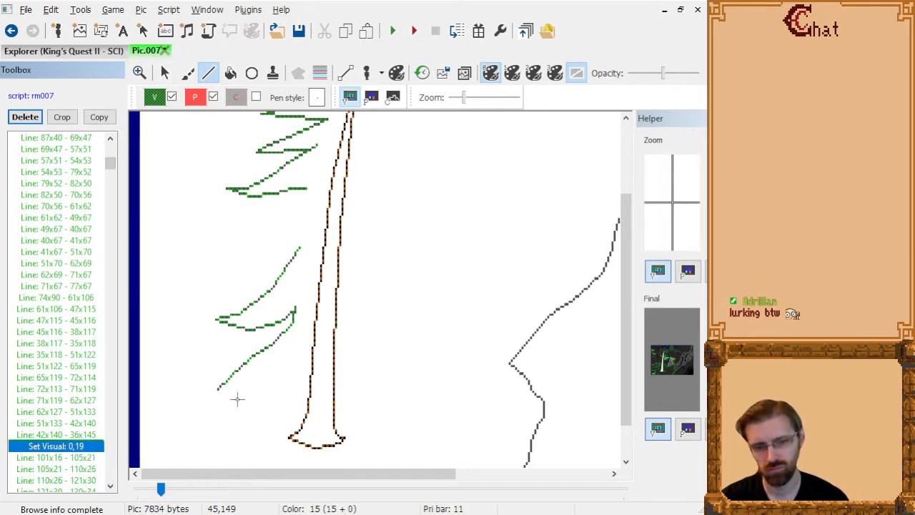
# Try a nearly flat foliage underside across the trunk from 36x145 through 56x146, 72x147, 91x147 and 114x146 to 135x145.
pyautogui.click(220, 389)
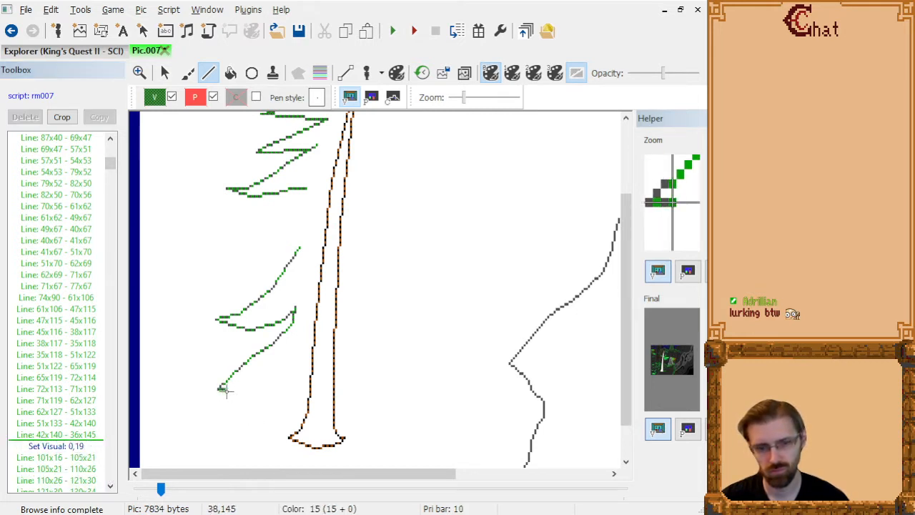
pyautogui.click(262, 393)
pyautogui.click(295, 394)
pyautogui.click(335, 394)
pyautogui.click(384, 392)
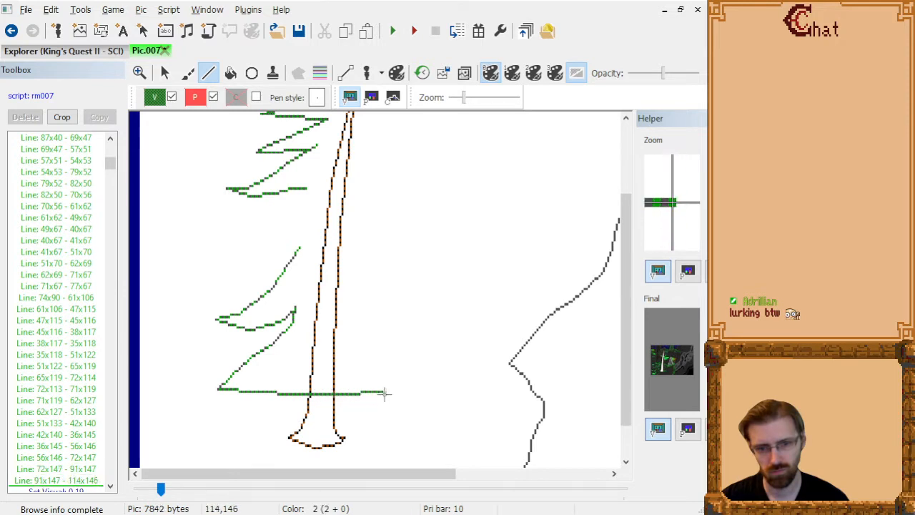
pyautogui.click(430, 390)
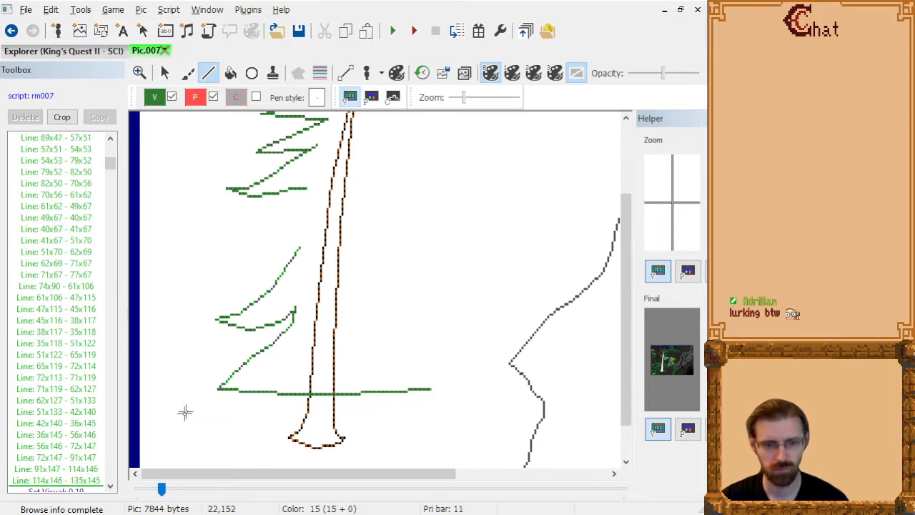
# Delete the nearly flat underside lines from 36x145 to 135x145, keeping the branch's upper edge.
pyautogui.click(91, 481)
pyautogui.hotkey('shift', 'Up')
pyautogui.hotkey('shift', 'Up')
pyautogui.hotkey('shift', 'Up')
pyautogui.hotkey('shift', 'Up')
pyautogui.hotkey('shift', 'Up')
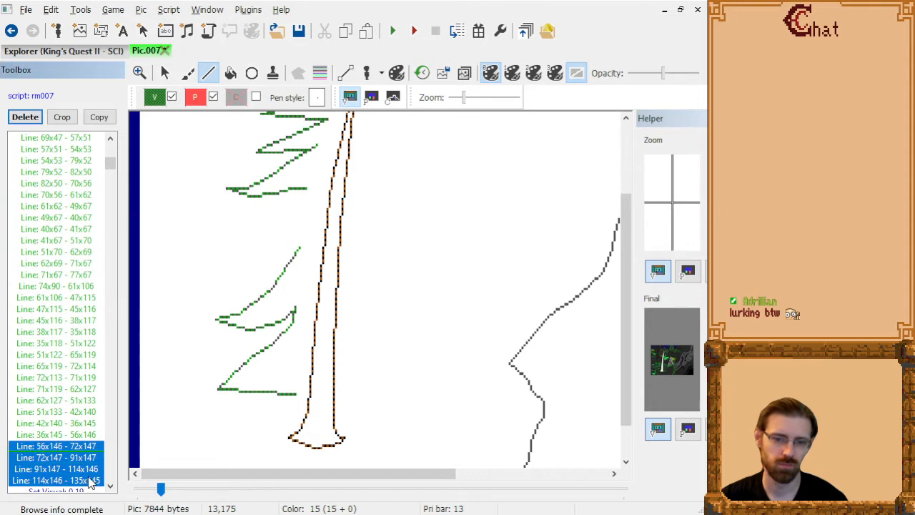
pyautogui.hotkey('shift', 'Down')
pyautogui.press('Delete')
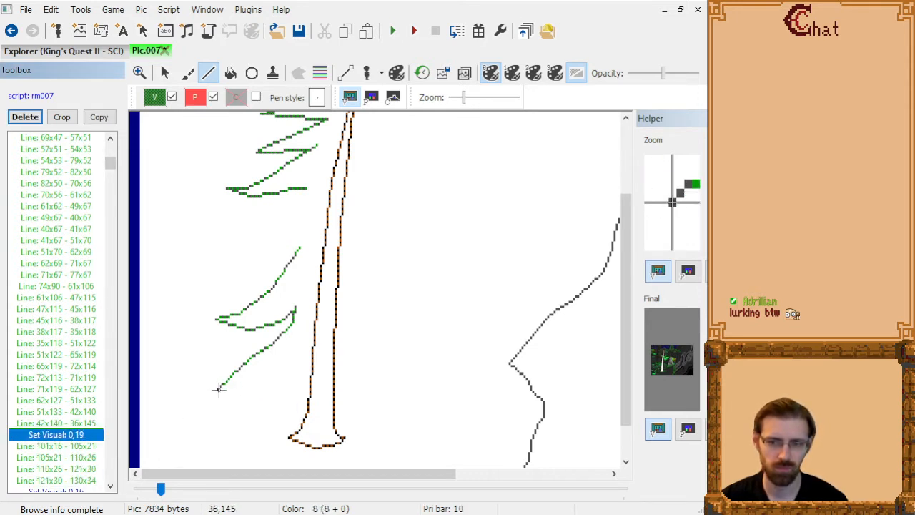
# Draw the underside of the bottom left branch from 36x145 through 44x145, 56x145, 65x143 and 72x141 to 79x140.
pyautogui.click(219, 388)
pyautogui.click(234, 389)
pyautogui.click(260, 388)
pyautogui.click(279, 384)
pyautogui.click(296, 379)
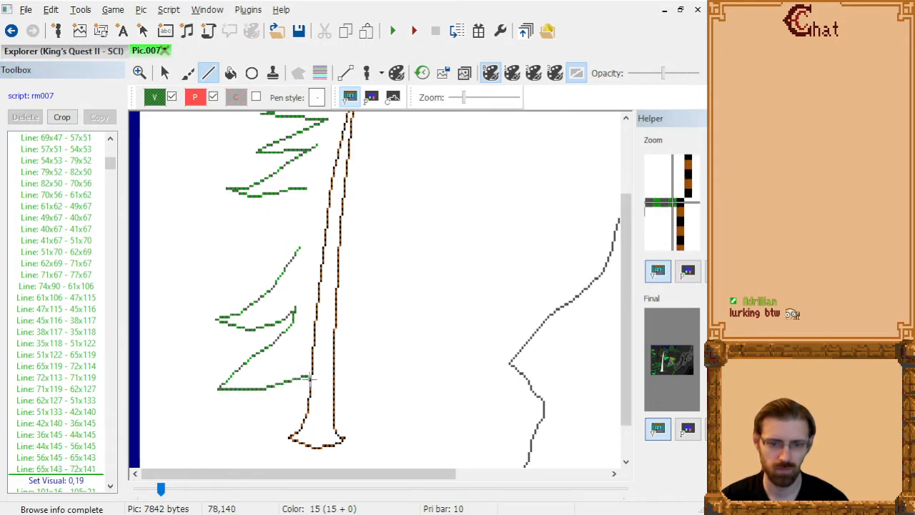
pyautogui.click(310, 377)
# Draw a small middle branch from 79x140 down to 67x146, across the trunk to 101x147, and up past 101x143 to the trunk's right side.
pyautogui.click(295, 384)
pyautogui.click(285, 391)
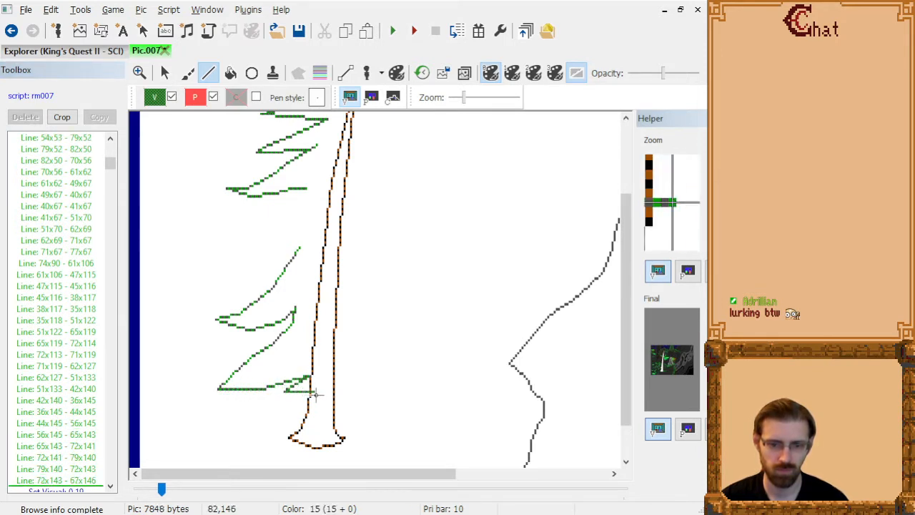
pyautogui.click(301, 393)
pyautogui.click(318, 392)
pyautogui.click(343, 394)
pyautogui.click(359, 394)
pyautogui.click(359, 387)
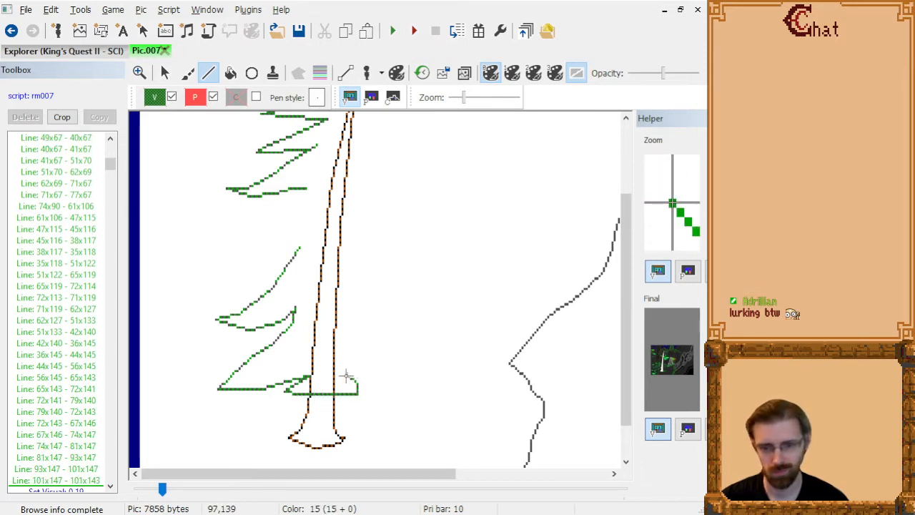
pyautogui.click(344, 374)
# Draw a bottom right branch running down from the trunk to a pointed tip and back up along its sloping upper edge.
pyautogui.click(374, 379)
pyautogui.click(393, 389)
pyautogui.click(421, 389)
pyautogui.click(437, 392)
pyautogui.click(405, 368)
pyautogui.click(396, 361)
pyautogui.click(377, 346)
pyautogui.click(365, 334)
# Make "Line: 101x70 - 96x68", the last line of the upper right foliage, the current drawing command.
pyautogui.click(95, 488)
pyautogui.press('Down')
pyautogui.press('Down')
pyautogui.press('Down')
pyautogui.press('Down')
pyautogui.press('Down')
pyautogui.press('Down')
pyautogui.press('Down')
pyautogui.press('Down')
pyautogui.press('Down')
pyautogui.press('Down')
pyautogui.press('Down')
pyautogui.press('Down')
pyautogui.press('Down')
pyautogui.press('Down')
pyautogui.press('Down')
pyautogui.press('Down')
pyautogui.press('Down')
pyautogui.press('Down')
pyautogui.press('Down')
pyautogui.press('Down')
pyautogui.press('Down')
pyautogui.press('Down')
pyautogui.press('Down')
pyautogui.press('Down')
pyautogui.press('Down')
pyautogui.press('Down')
pyautogui.press('Down')
pyautogui.press('Down')
pyautogui.press('Down')
pyautogui.press('Down')
pyautogui.press('Down')
pyautogui.press('Down')
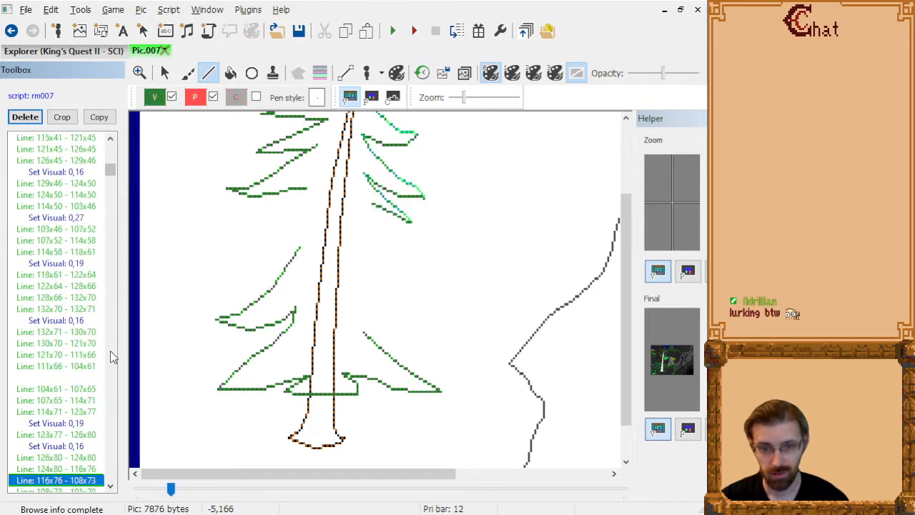
pyautogui.press('Up')
pyautogui.press('Up')
pyautogui.press('Up')
pyautogui.press('Up')
pyautogui.press('Up')
pyautogui.press('Up')
pyautogui.press('Up')
pyautogui.press('Up')
pyautogui.press('Up')
pyautogui.press('Up')
pyautogui.press('Up')
pyautogui.press('Up')
pyautogui.press('Up')
pyautogui.press('Up')
pyautogui.press('Up')
pyautogui.press('Up')
pyautogui.press('Up')
pyautogui.press('Up')
pyautogui.press('Up')
pyautogui.press('Up')
pyautogui.press('Up')
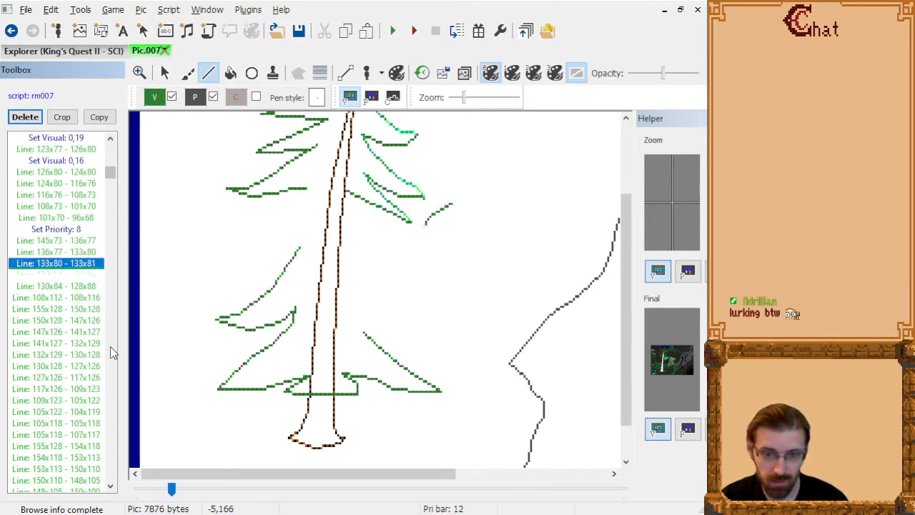
pyautogui.press('Up')
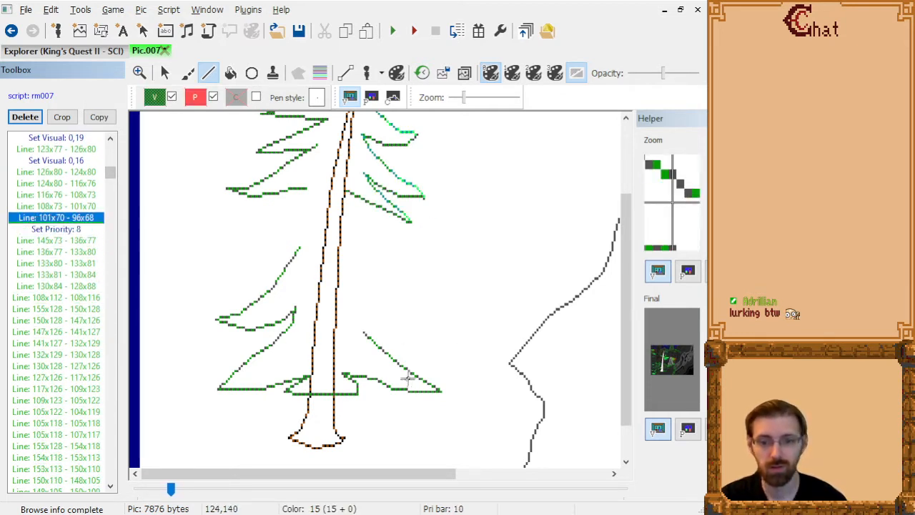
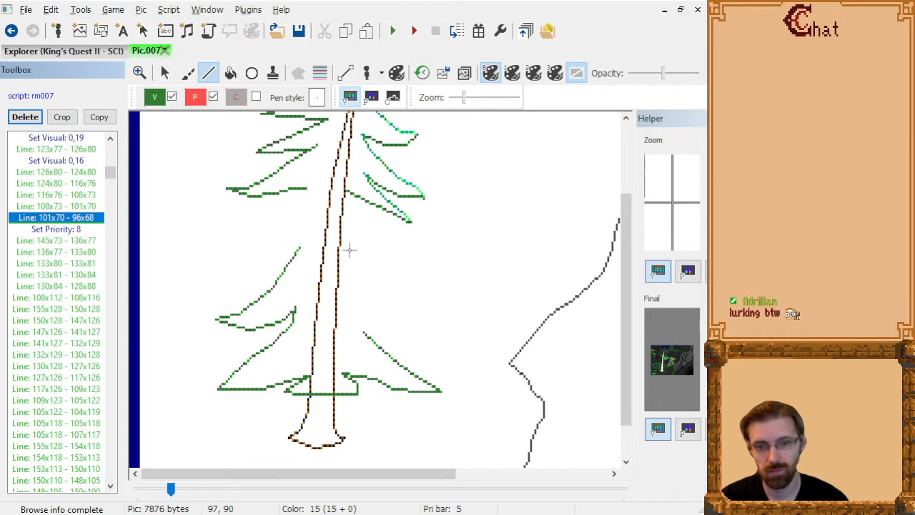
# Draw a left branch from 74x90 through 65x91 and 57x95 to 46x95, around 41x94, and back through 52x92 to 62x90.
pyautogui.click(299, 250)
pyautogui.click(280, 253)
pyautogui.click(263, 262)
pyautogui.click(238, 262)
pyautogui.click(230, 259)
pyautogui.click(252, 254)
pyautogui.click(274, 248)
pyautogui.rightClick(284, 244)
# Delete the branch's last three lines, running from 46x95 through 41x94 and 52x92 to 62x90.
pyautogui.click(85, 280)
pyautogui.hotkey('shift', 'Up')
pyautogui.press('Down')
pyautogui.press('Down')
pyautogui.press('Down')
pyautogui.press('Up')
pyautogui.hotkey('shift', 'Up')
pyautogui.hotkey('shift', 'Up')
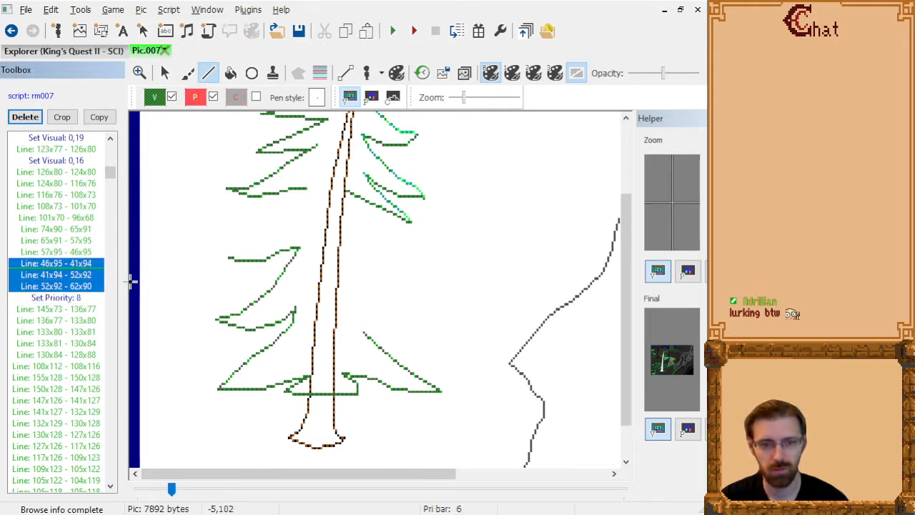
pyautogui.press('Delete')
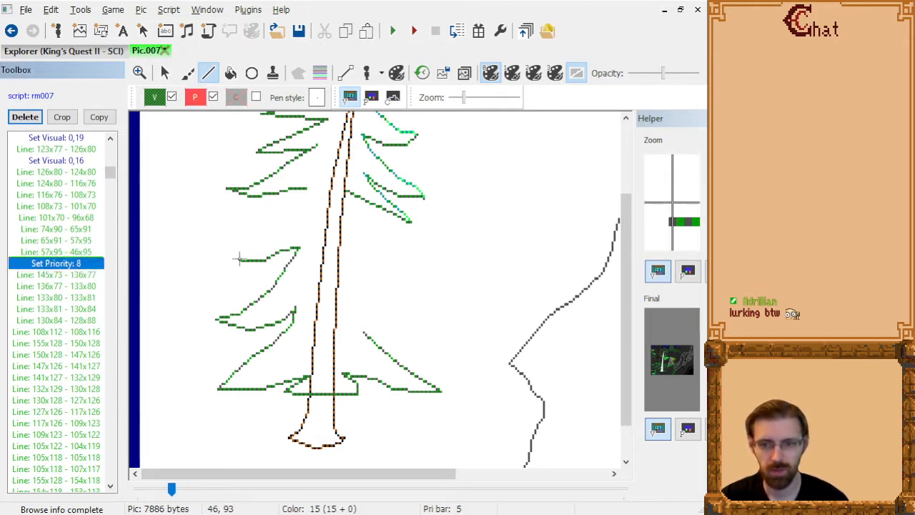
pyautogui.press('Escape')
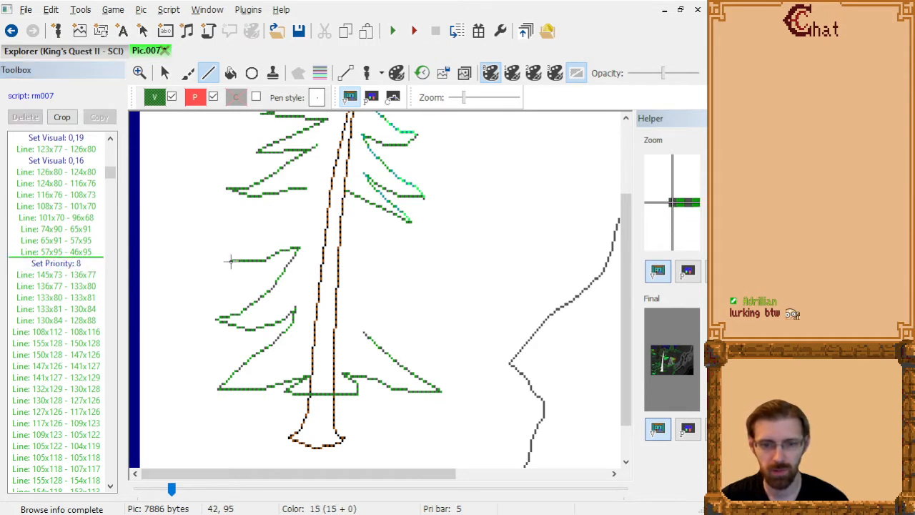
# Redraw the left branch's tip from 46x95 to 40x94 and its upper edge through 48x90, 58x87, 73x81 and 81x80 to 87x80.
pyautogui.click(228, 259)
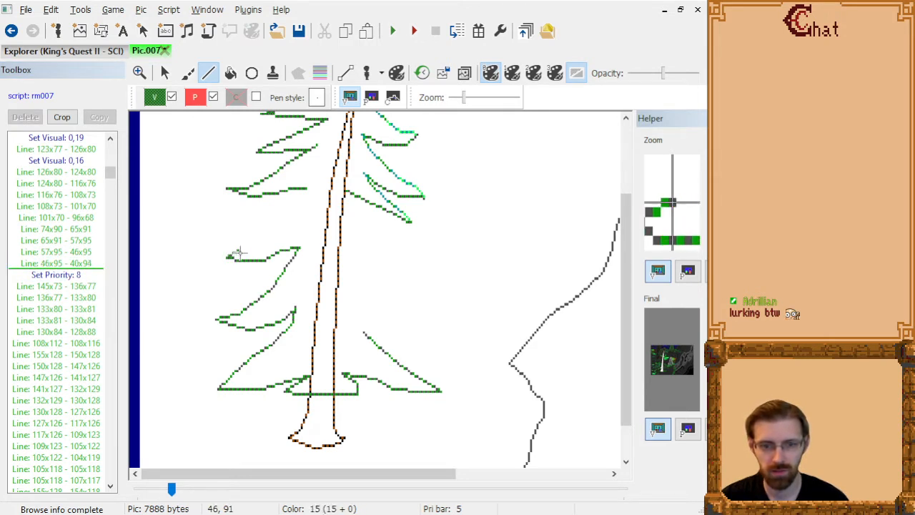
pyautogui.click(244, 249)
pyautogui.click(267, 241)
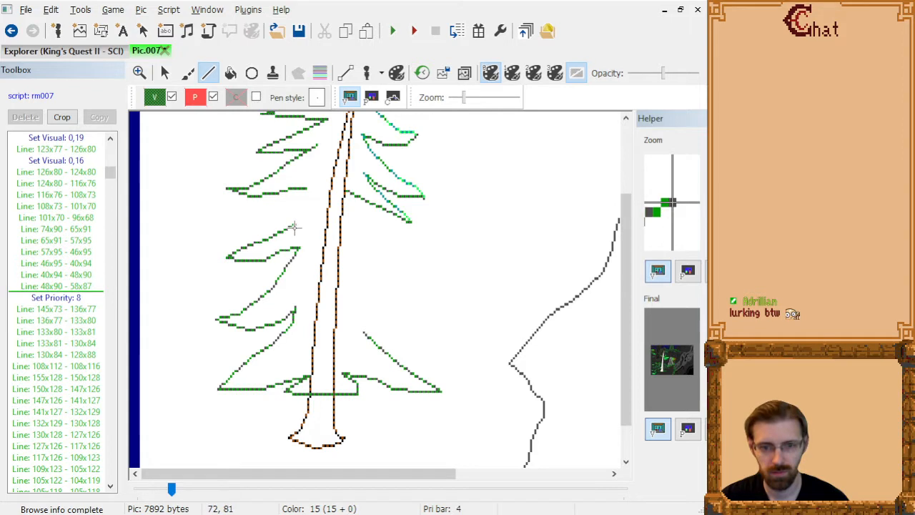
pyautogui.click(298, 227)
pyautogui.click(312, 223)
pyautogui.click(326, 223)
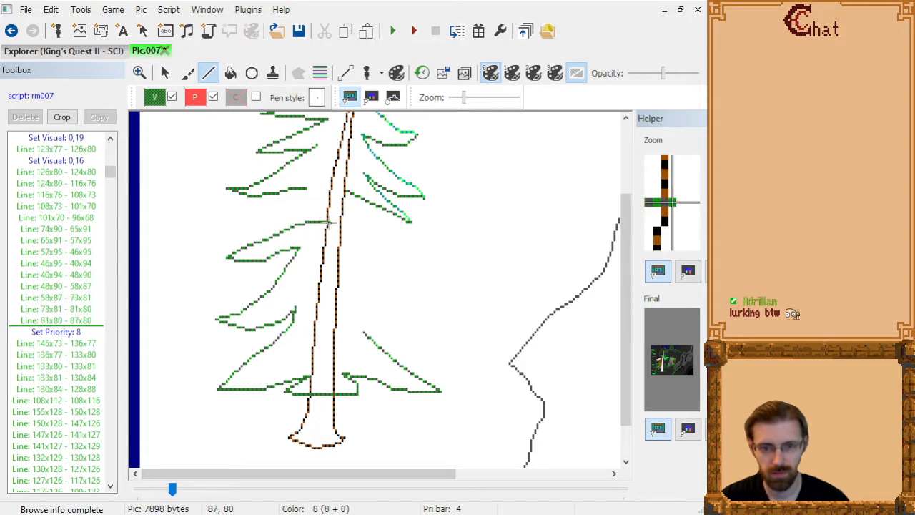
# Draw a right branch from 87x80 across the trunk to 97x80, down to a tip at 138x98, and back underneath through 120x98 to 99x90.
pyautogui.click(350, 224)
pyautogui.click(373, 232)
pyautogui.click(392, 246)
pyautogui.click(418, 259)
pyautogui.click(442, 274)
pyautogui.click(417, 276)
pyautogui.click(401, 274)
pyautogui.click(378, 265)
pyautogui.click(352, 248)
# Draw a second right branch from 99x90 through 102x98 and 116x104 to a tip at 135x113, back to 99x110, and down to 102x114.
pyautogui.click(78, 426)
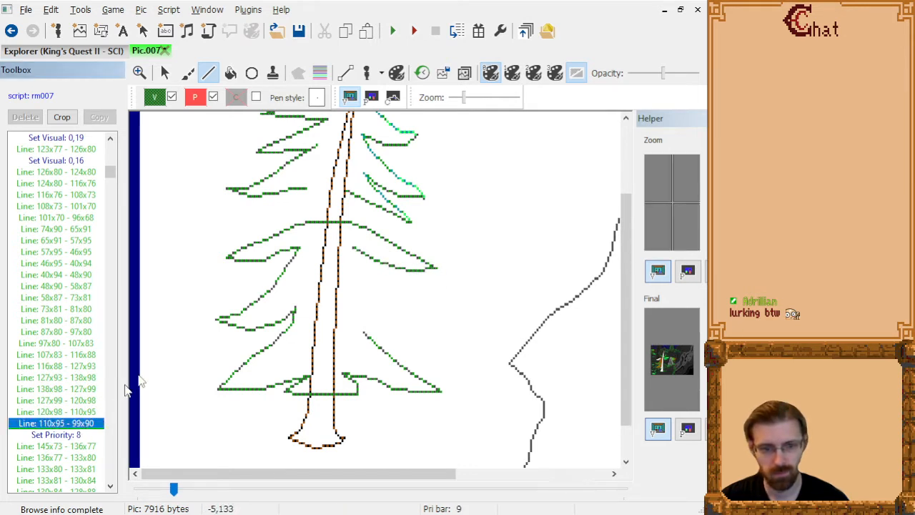
pyautogui.click(352, 248)
pyautogui.click(359, 269)
pyautogui.click(379, 280)
pyautogui.click(388, 285)
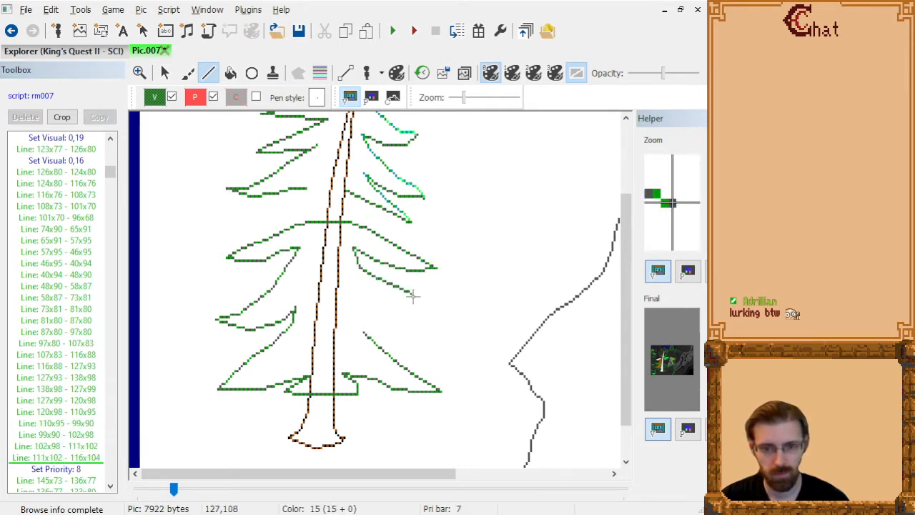
pyautogui.click(414, 301)
pyautogui.click(419, 301)
pyautogui.click(392, 311)
pyautogui.click(370, 305)
pyautogui.click(354, 300)
pyautogui.click(360, 310)
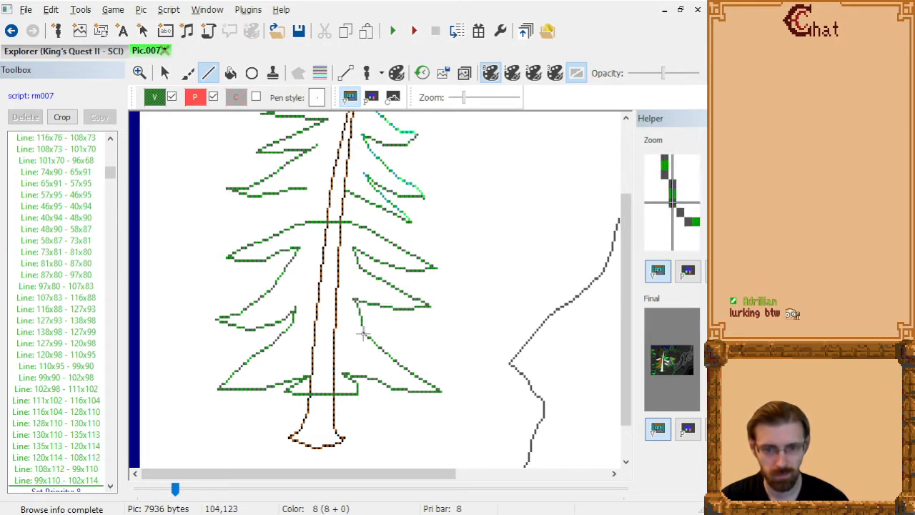
pyautogui.click(412, 329)
pyautogui.click(421, 344)
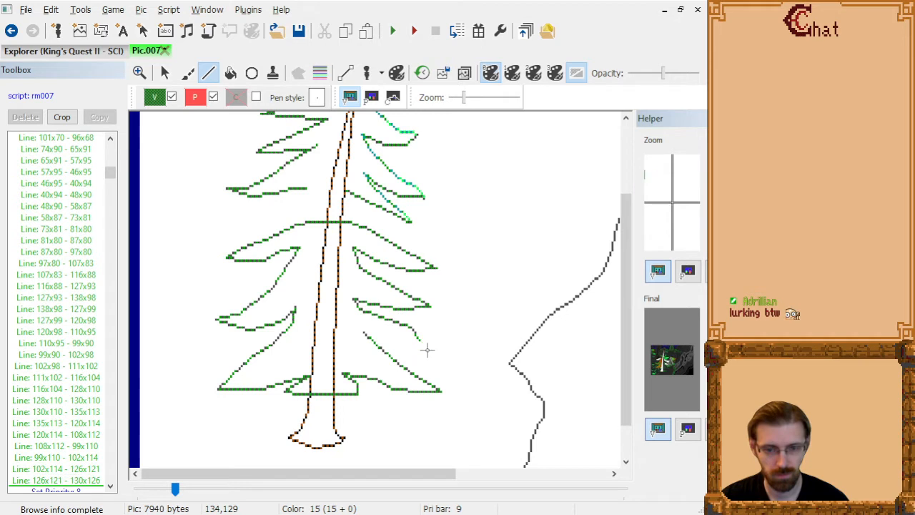
pyautogui.moveTo(64, 481); pyautogui.dragTo(89, 474)
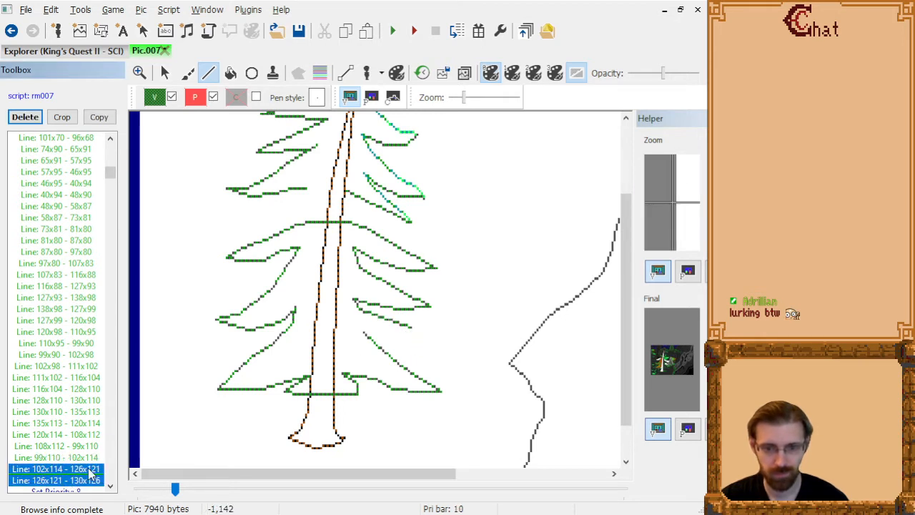
pyautogui.press('Delete')
# Draw the upper edge of a third right branch from 102x114 through 114x120 and 125x122 to 136x128.
pyautogui.click(360, 311)
pyautogui.click(385, 325)
pyautogui.click(409, 331)
pyautogui.click(434, 346)
pyautogui.click(397, 351)
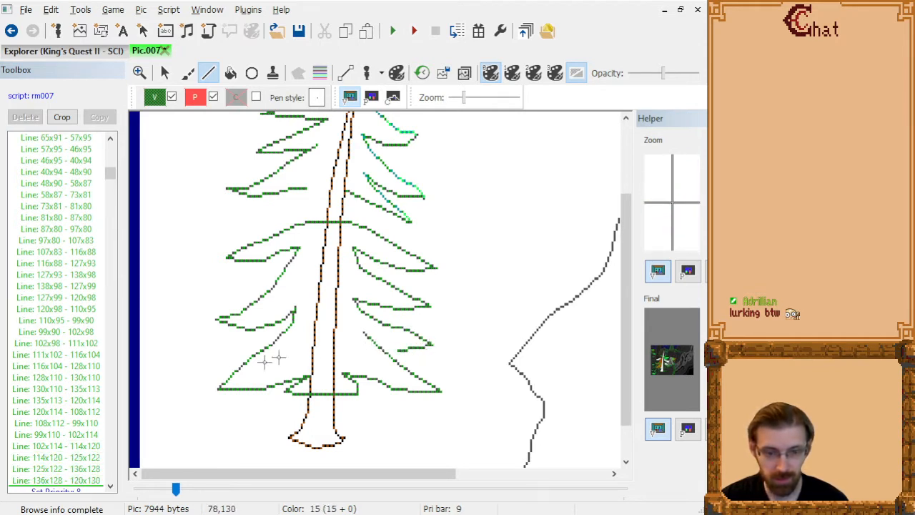
pyautogui.click(81, 482)
pyautogui.press('Delete')
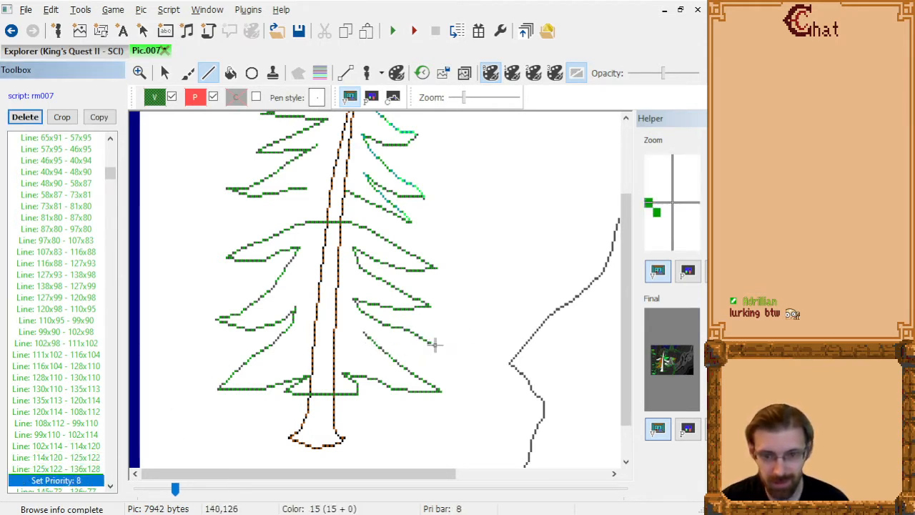
# Draw the third right branch's underside from 136x128 through 118x128 and 110x124 to 96x122, and bridge the trunk from 77x67 to 95x68.
pyautogui.click(431, 346)
pyautogui.click(393, 346)
pyautogui.click(397, 338)
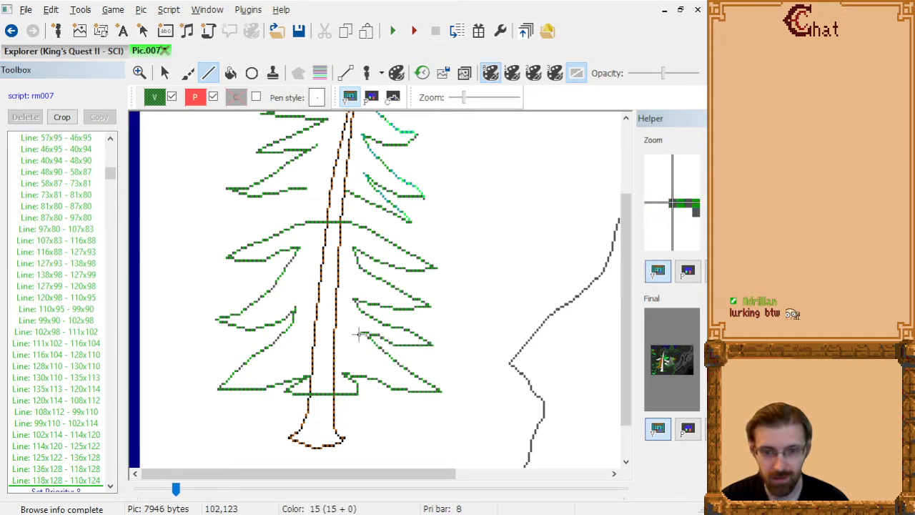
pyautogui.click(346, 332)
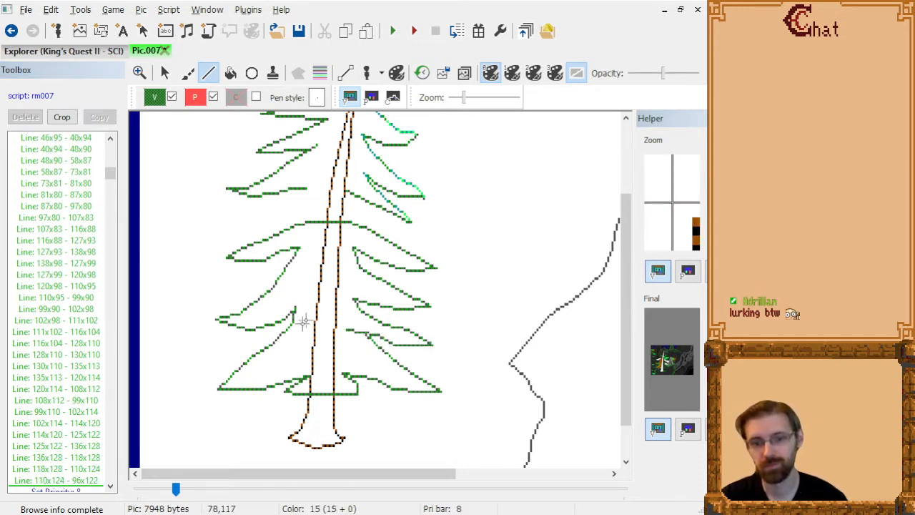
pyautogui.click(345, 192)
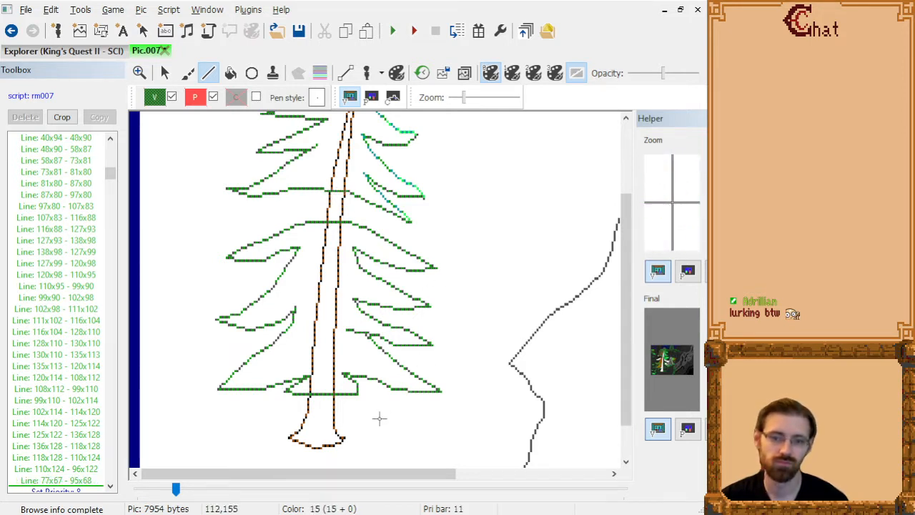
# Step through the newest branch lines just before "Set Priority: 8" to examine what each one draws.
pyautogui.click(86, 478)
pyautogui.press('Down')
pyautogui.press('Down')
pyautogui.press('Down')
pyautogui.press('Down')
pyautogui.press('Down')
pyautogui.press('Down')
pyautogui.press('Down')
pyautogui.press('Down')
pyautogui.press('Down')
pyautogui.press('Down')
pyautogui.press('Down')
pyautogui.press('Down')
pyautogui.press('Down')
pyautogui.press('Down')
pyautogui.press('Down')
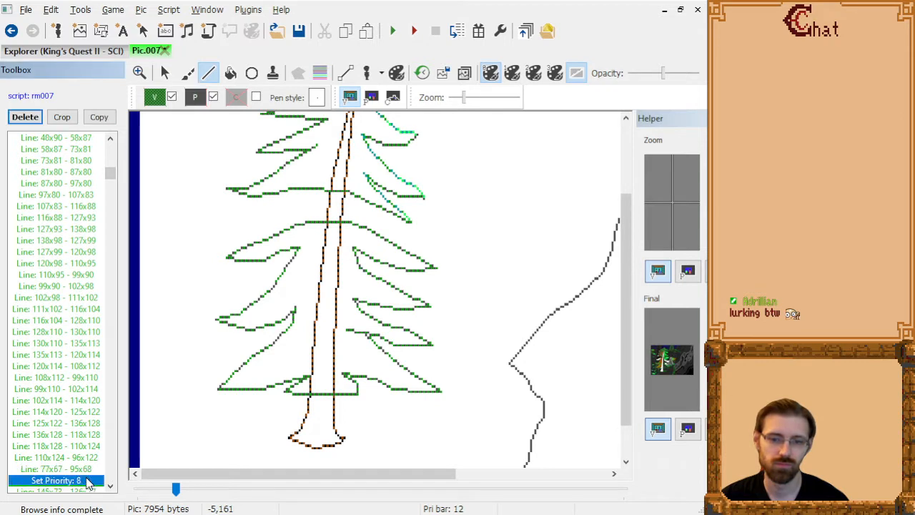
pyautogui.press('Up')
pyautogui.press('Up')
pyautogui.press('Up')
pyautogui.press('Up')
pyautogui.press('Up')
pyautogui.press('Up')
pyautogui.press('Up')
pyautogui.press('Up')
pyautogui.press('Up')
pyautogui.press('Up')
pyautogui.press('Up')
pyautogui.press('Up')
pyautogui.press('Up')
pyautogui.press('Up')
pyautogui.press('Up')
pyautogui.press('Up')
pyautogui.press('Up')
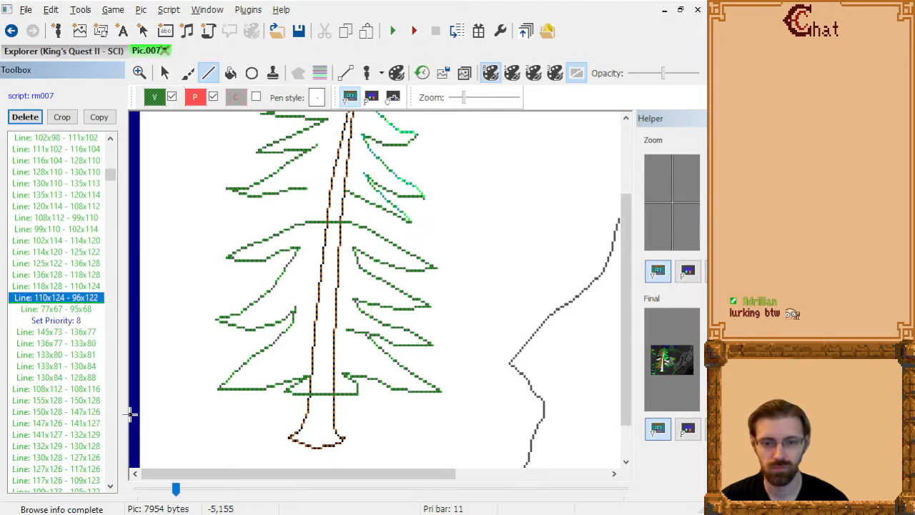
pyautogui.press('Down')
pyautogui.press('Up')
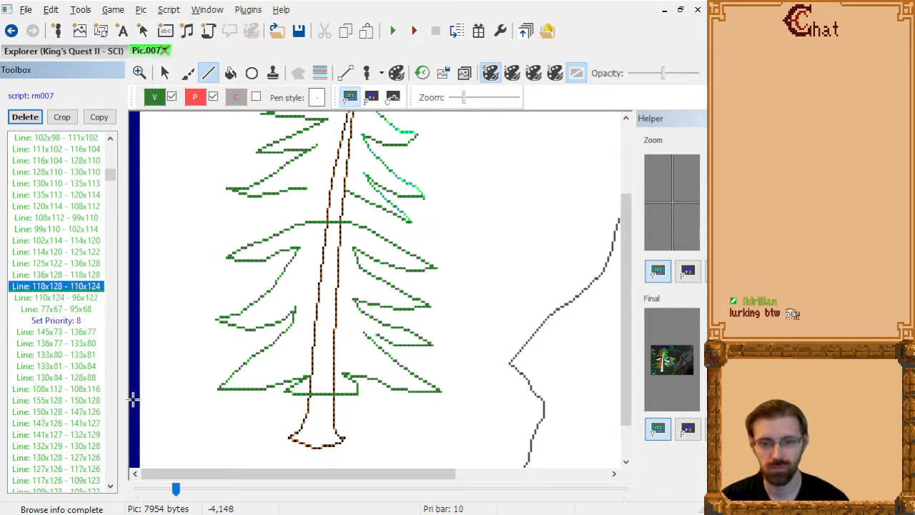
pyautogui.press('Up')
pyautogui.press('Up')
pyautogui.press('Down')
pyautogui.press('Down')
pyautogui.press('Down')
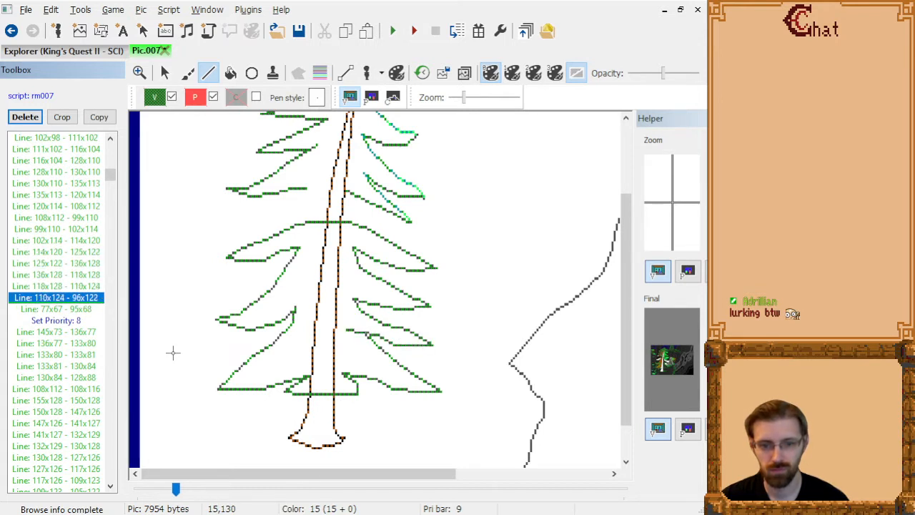
pyautogui.press('Down')
pyautogui.press('Up')
# Step through the older line commands after "Set Priority: 8" to identify the leftover lines crossing the new right branches.
pyautogui.press('Down')
pyautogui.press('Down')
pyautogui.press('Down')
pyautogui.press('Down')
pyautogui.press('Down')
pyautogui.press('Down')
pyautogui.press('Down')
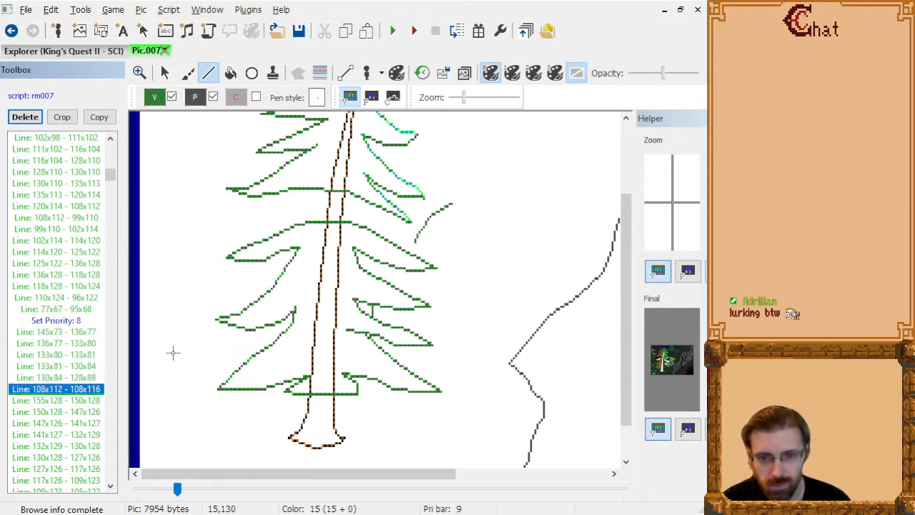
pyautogui.press('Up')
pyautogui.press('Down')
pyautogui.press('Down')
pyautogui.press('Down')
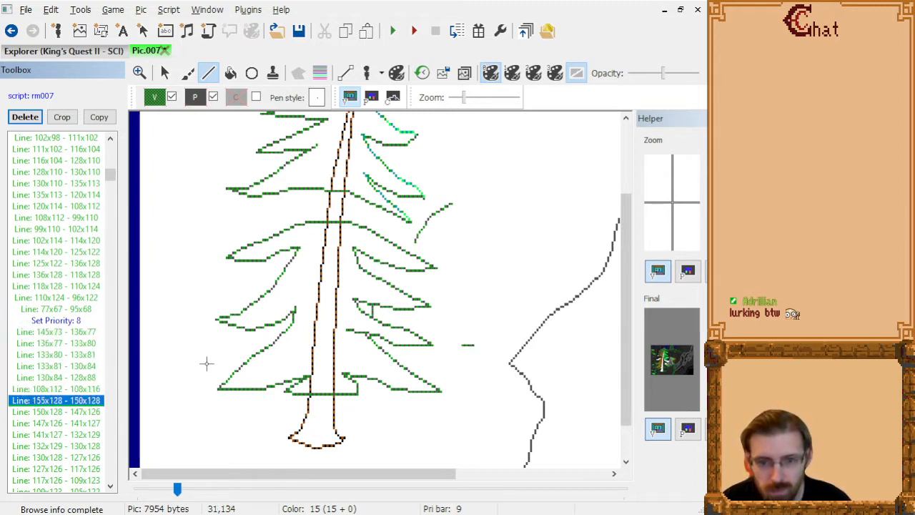
pyautogui.press('Down')
pyautogui.press('Down')
pyautogui.press('Up')
pyautogui.press('Down')
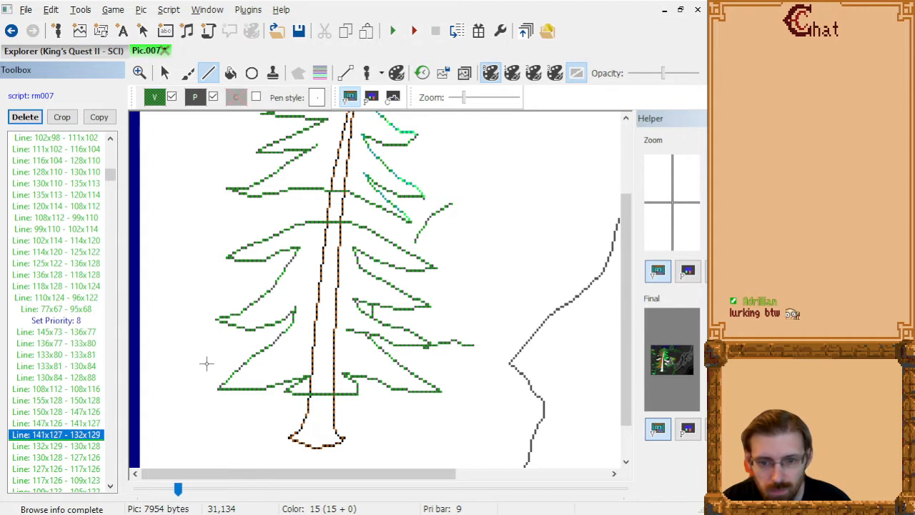
pyautogui.press('Down')
pyautogui.press('Down')
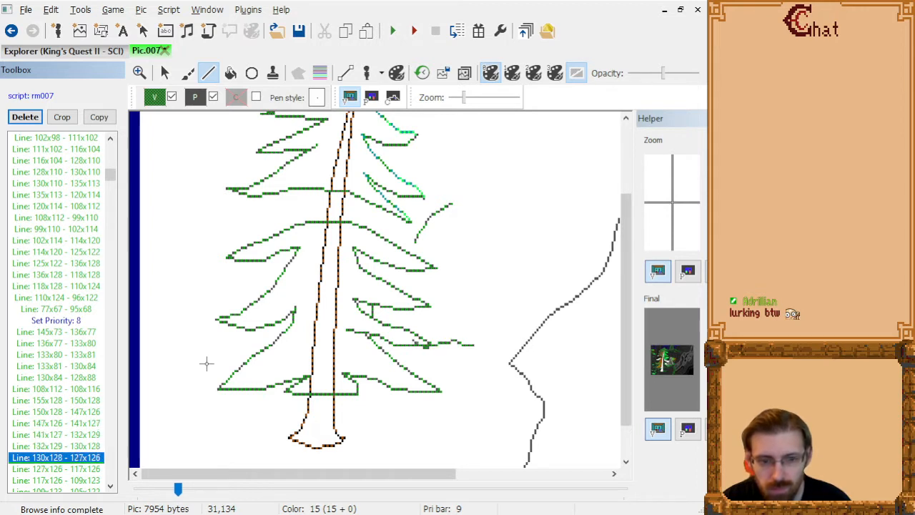
pyautogui.press('Up')
pyautogui.press('Up')
pyautogui.press('Up')
pyautogui.press('Down')
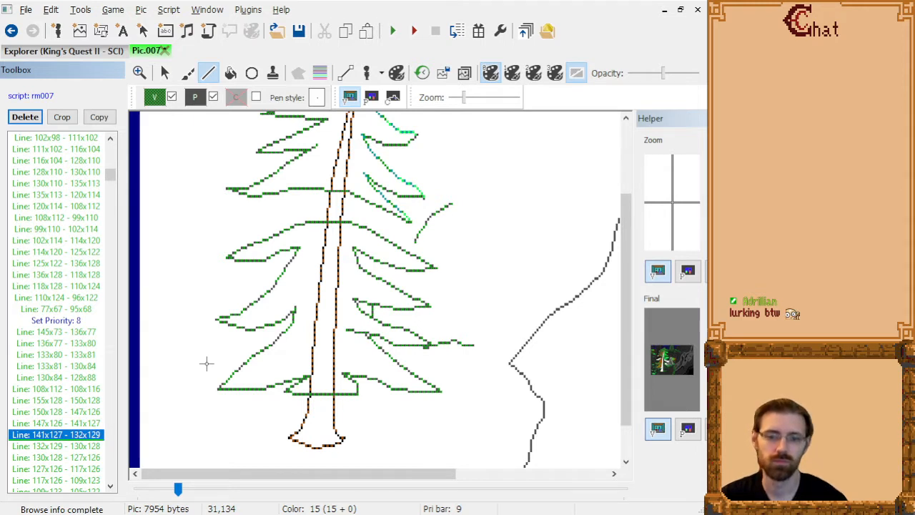
# Delete the eight leftover line commands from "Line: 132x129 - 130x128" through "Line: 105x118 - 107x117".
pyautogui.press('Down')
pyautogui.hotkey('shift', 'Down')
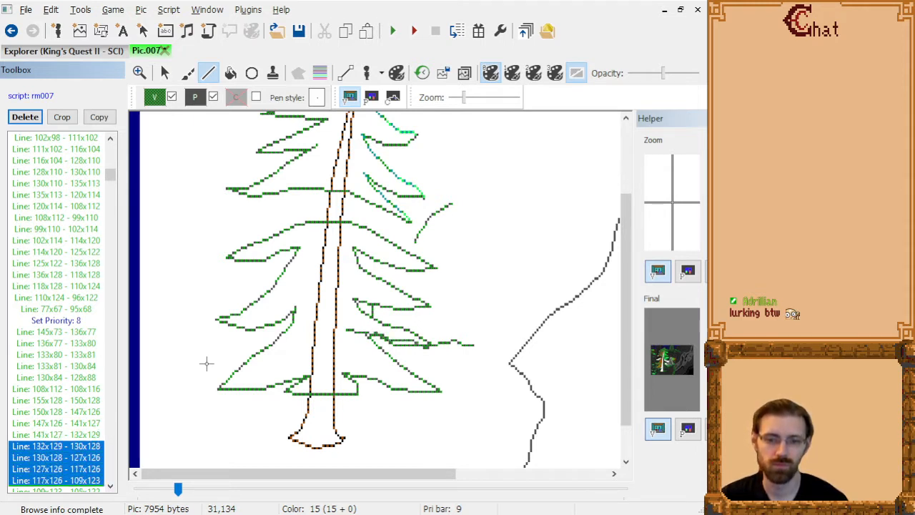
pyautogui.hotkey('shift', 'Down')
pyautogui.hotkey('shift', 'Down')
pyautogui.hotkey('shift', 'Down')
pyautogui.hotkey('shift', 'Down')
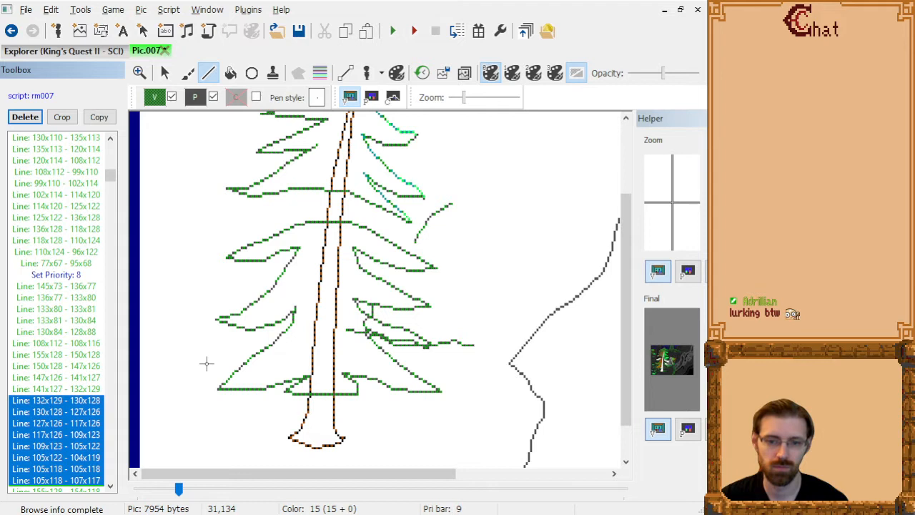
pyautogui.press('Delete')
# Make "Line: 77x67 - 95x68" the current drawing command and open the visual colour choices.
pyautogui.press('Down')
pyautogui.press('Down')
pyautogui.press('Down')
pyautogui.press('Down')
pyautogui.press('Down')
pyautogui.press('Down')
pyautogui.press('Down')
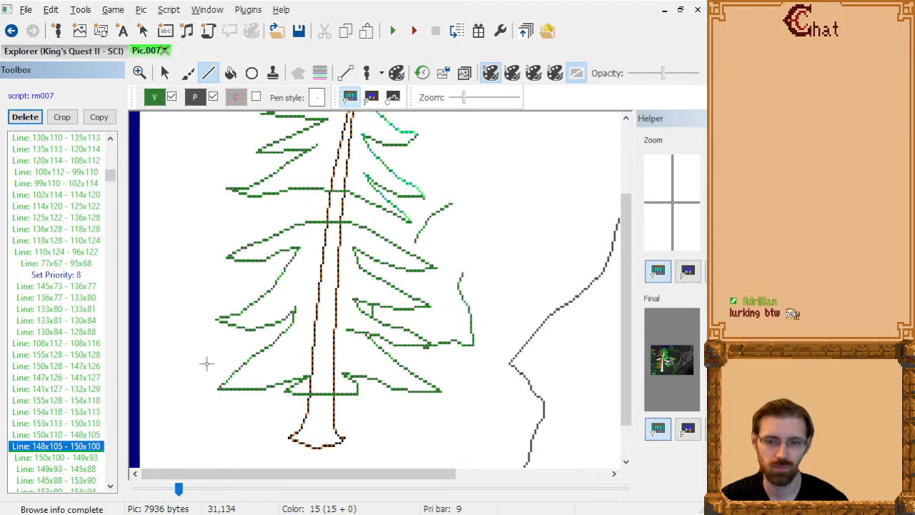
pyautogui.click(76, 264)
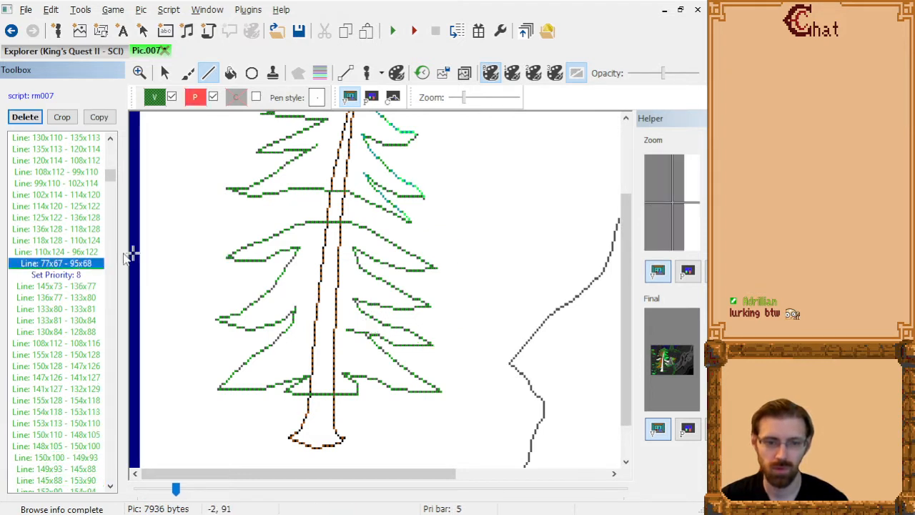
pyautogui.click(152, 98)
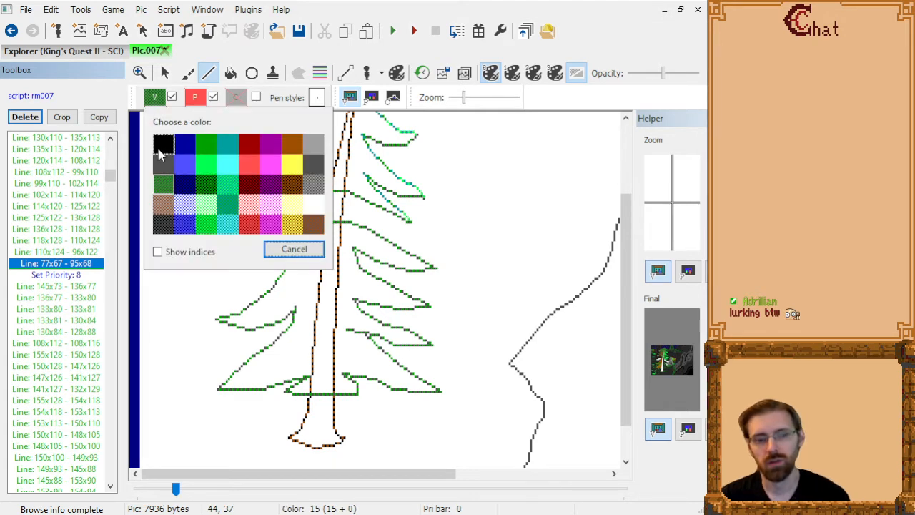
# Bring up the file-opening dialog on the project's pictures folder and make it list all file types.
pyautogui.click(21, 6)
pyautogui.click(33, 11)
pyautogui.click(93, 102)
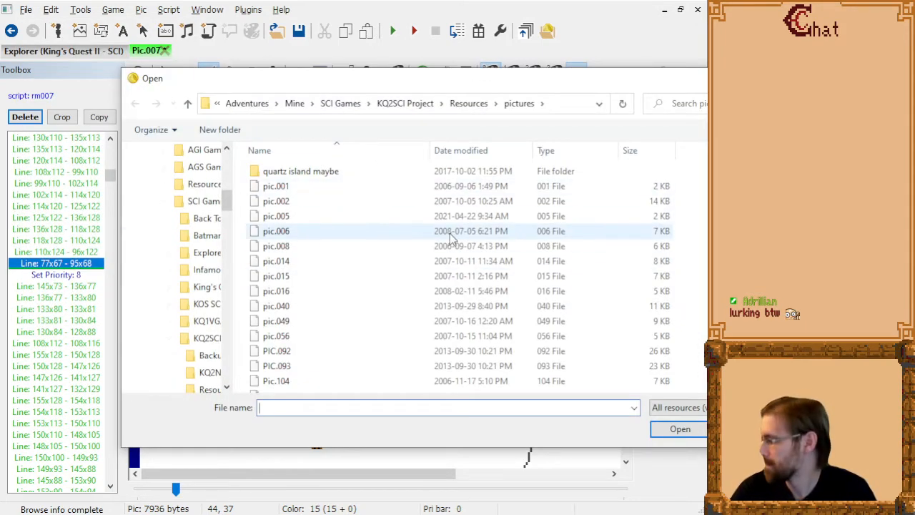
pyautogui.click(351, 307)
pyautogui.scroll(-1, 350, 305)
pyautogui.click(678, 408)
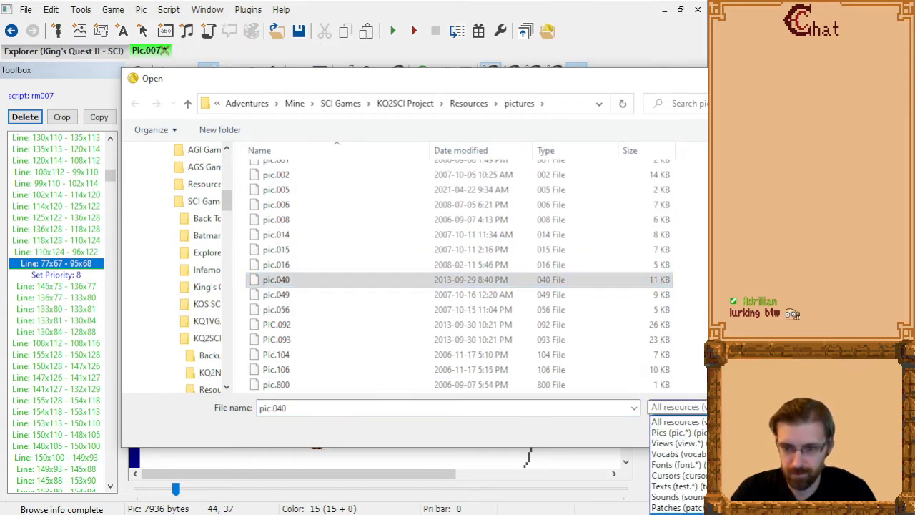
pyautogui.click(678, 513)
# Find the older copy of the picture, pic_old.007, in the pictures folder and open it.
pyautogui.scroll(-5, 334, 288)
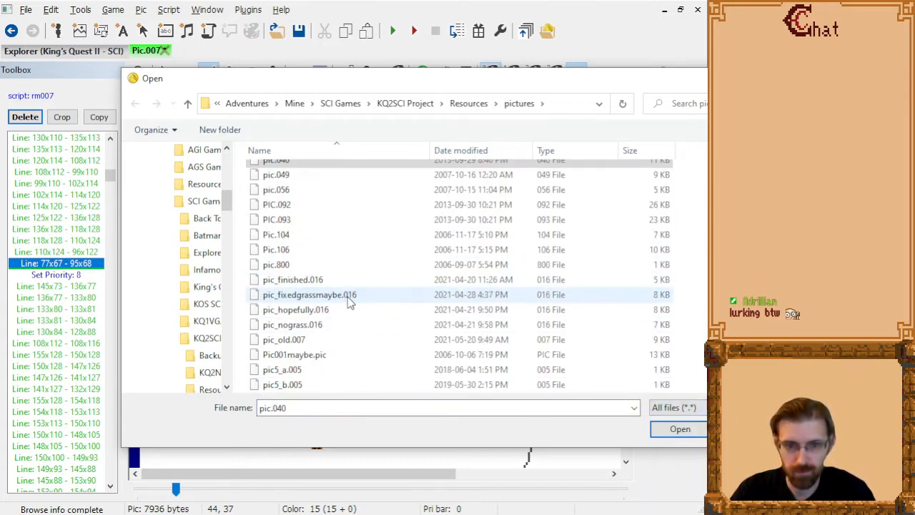
pyautogui.scroll(-5, 349, 272)
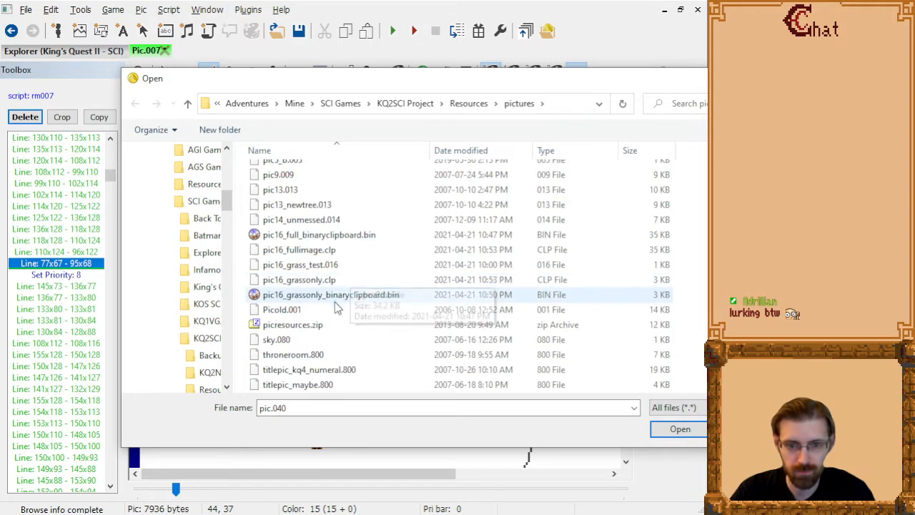
pyautogui.scroll(-1, 331, 317)
pyautogui.scroll(8, 335, 307)
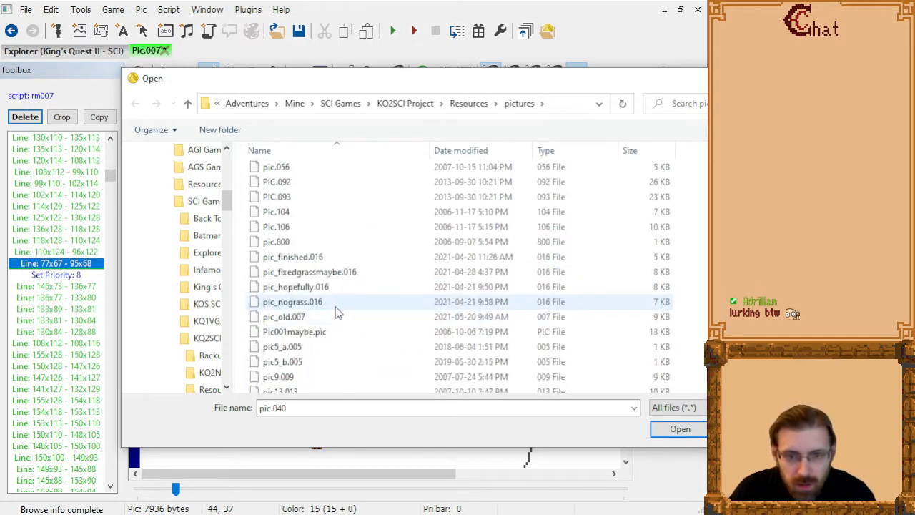
pyautogui.scroll(10, 335, 286)
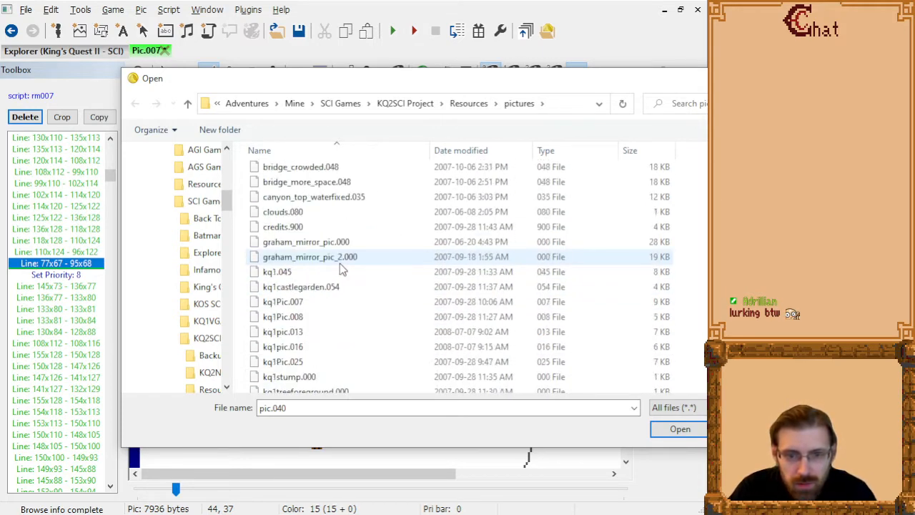
pyautogui.scroll(3, 314, 297)
pyautogui.scroll(-8, 325, 293)
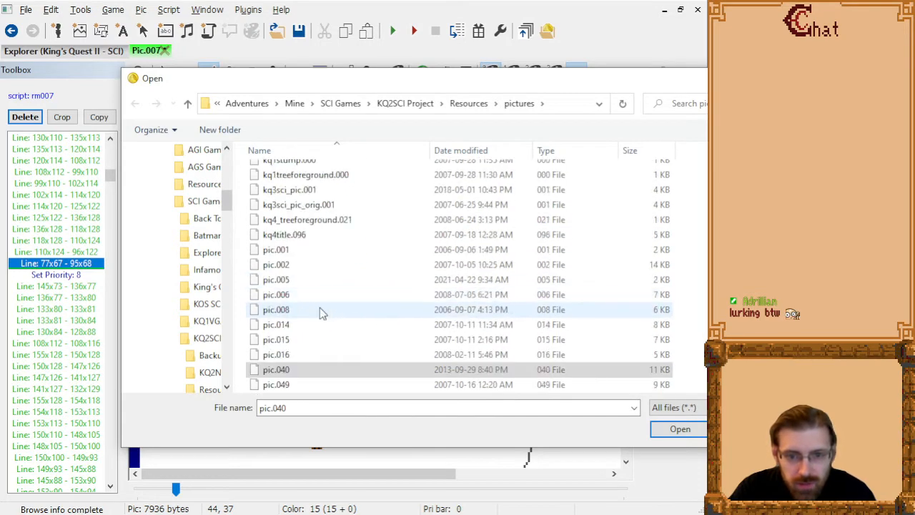
pyautogui.click(320, 309)
pyautogui.write('pic_finished')
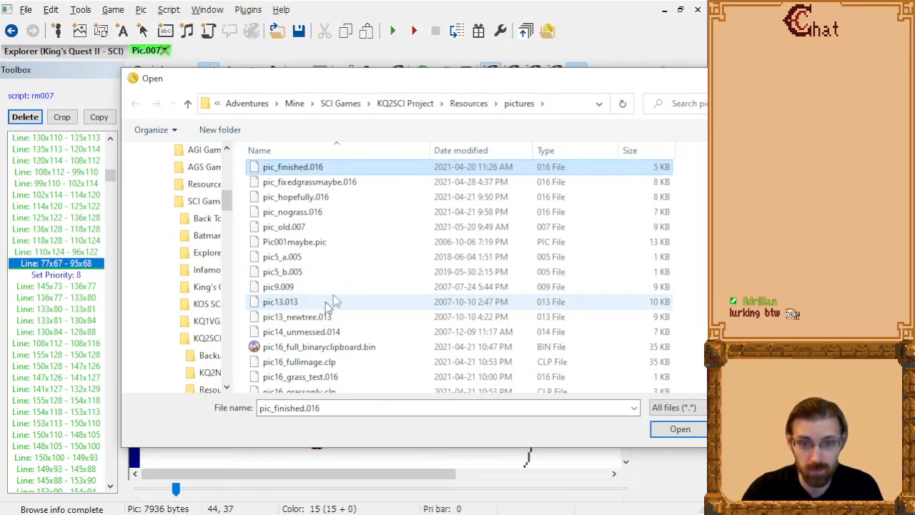
pyautogui.press('Return')
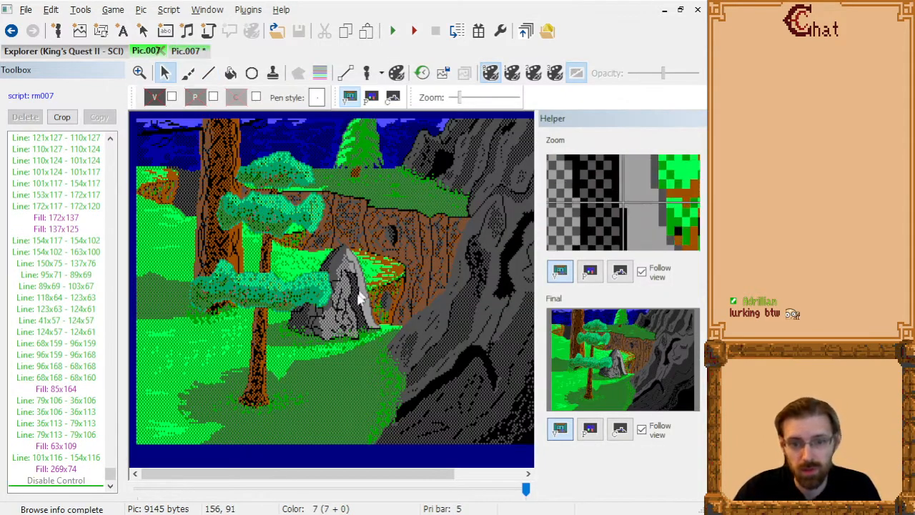
# Go through the old picture's drawing commands from the beginning to the small tree's foliage pen strokes.
pyautogui.click(72, 183)
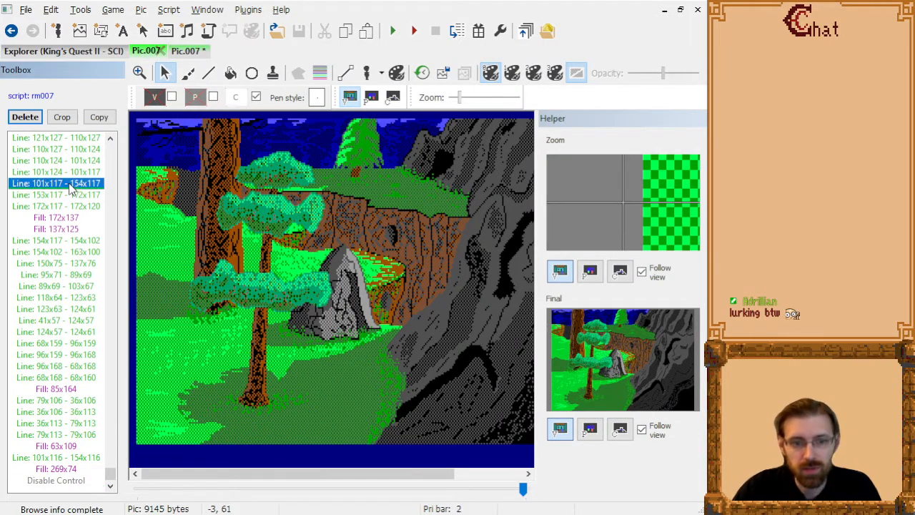
pyautogui.press('Home')
pyautogui.press('pagedown')
pyautogui.press('pagedown')
pyautogui.press('pagedown')
pyautogui.press('pagedown')
pyautogui.press('pagedown')
pyautogui.press('pagedown')
pyautogui.press('pagedown')
pyautogui.press('pagedown')
pyautogui.press('pagedown')
pyautogui.press('pagedown')
pyautogui.press('pagedown')
pyautogui.press('pagedown')
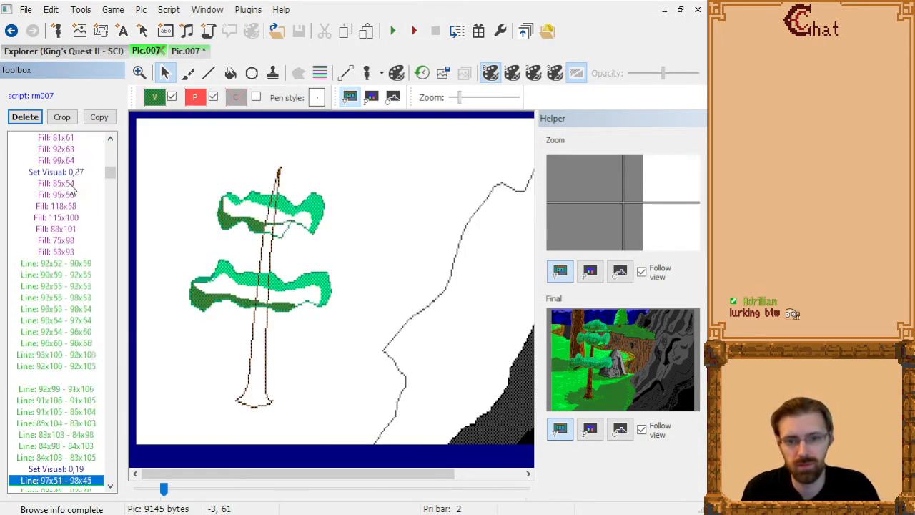
pyautogui.press('pagedown')
pyautogui.press('pagedown')
pyautogui.press('pagedown')
pyautogui.press('pagedown')
pyautogui.press('pagedown')
pyautogui.press('pagedown')
pyautogui.press('pagedown')
pyautogui.press('pagedown')
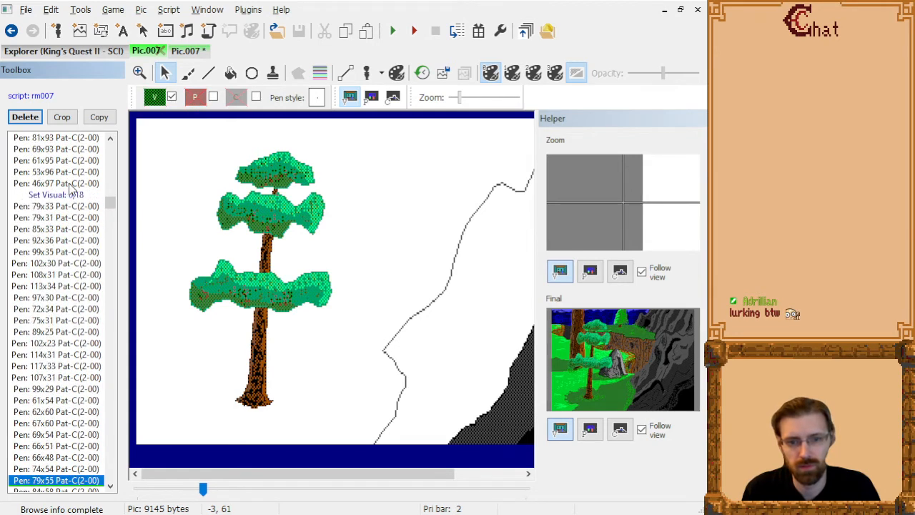
# Examine the old picture's commands around "Set Priority: 8" to see which visual colour is set before the rock lines.
pyautogui.press('pageup')
pyautogui.press('Up')
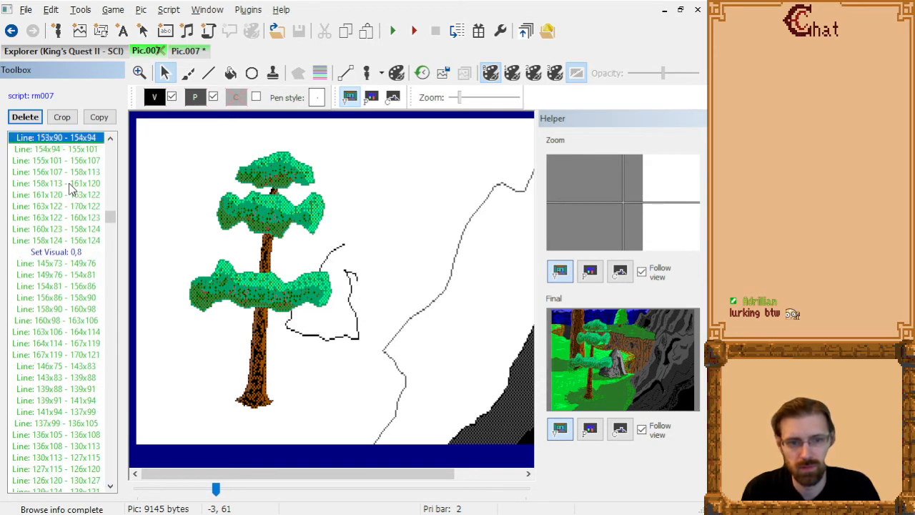
pyautogui.press('pageup')
pyautogui.press('Down')
pyautogui.press('Down')
pyautogui.press('Down')
pyautogui.press('Down')
pyautogui.press('Down')
pyautogui.press('Down')
pyautogui.press('Down')
pyautogui.press('Down')
pyautogui.press('Down')
pyautogui.press('Down')
pyautogui.press('Down')
pyautogui.press('Down')
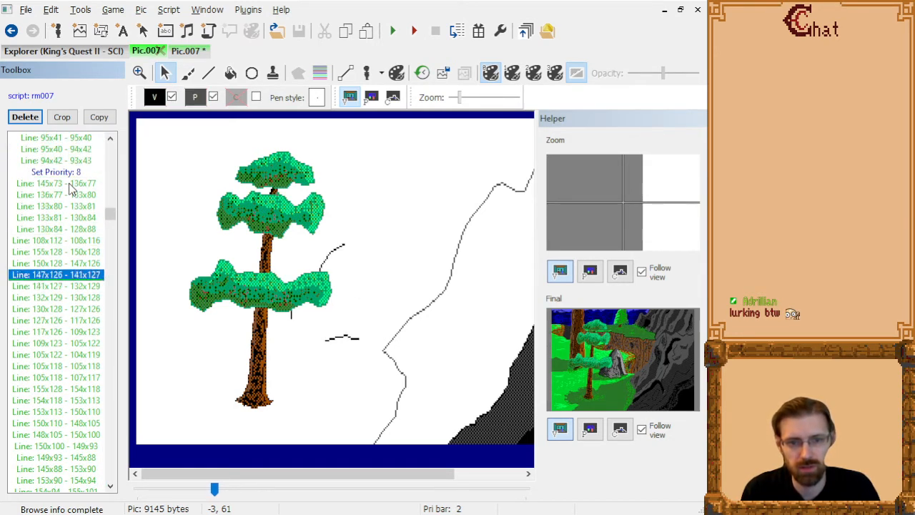
pyautogui.press('pageup')
pyautogui.press('pageup')
pyautogui.press('Down')
pyautogui.press('Down')
pyautogui.press('Down')
pyautogui.press('Down')
pyautogui.press('Down')
pyautogui.press('Down')
pyautogui.press('Down')
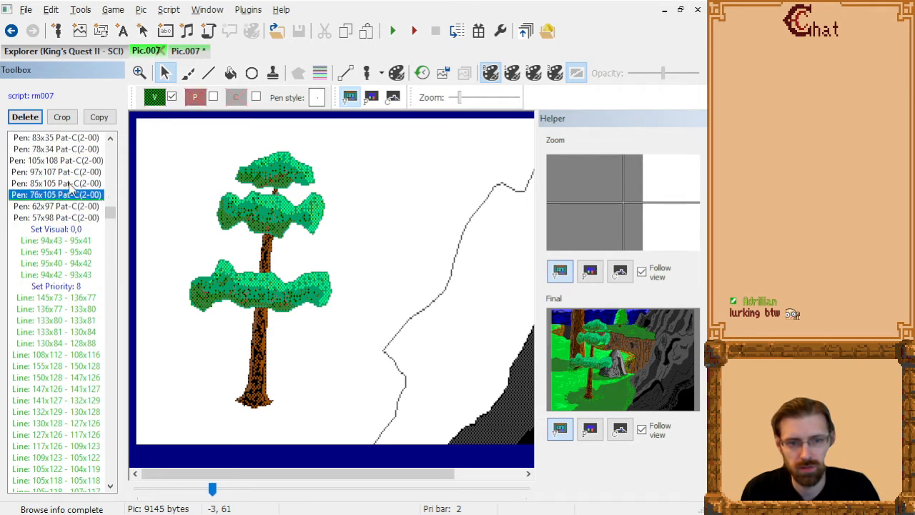
pyautogui.press('Down')
pyautogui.press('Down')
pyautogui.press('Down')
pyautogui.press('Down')
pyautogui.press('Down')
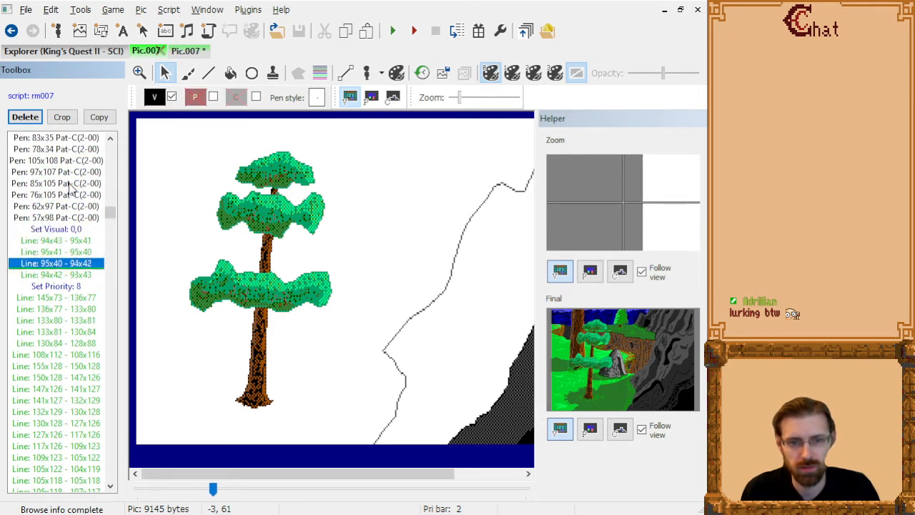
# Return to the edited picture and insert a black visual colour (0,0) after "Line: 77x67 - 95x68", before "Set Priority: 8".
pyautogui.click(187, 49)
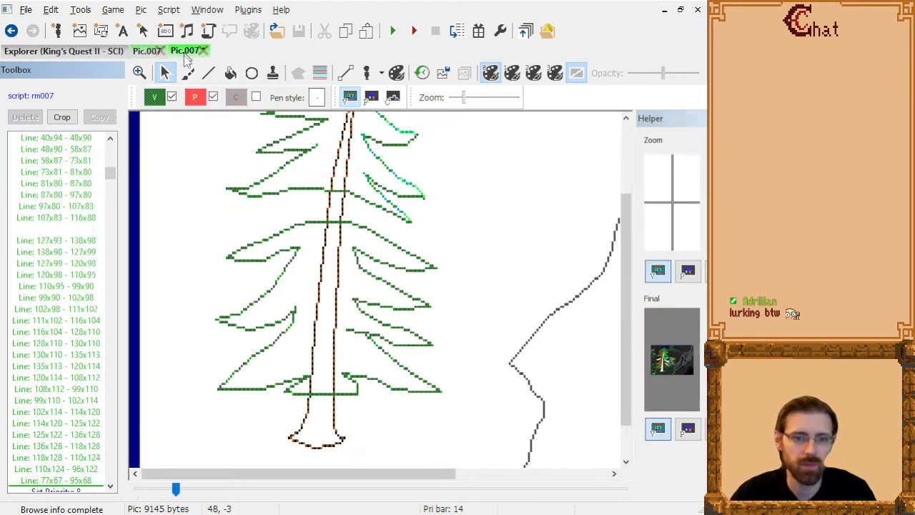
pyautogui.scroll(-10, 56, 346)
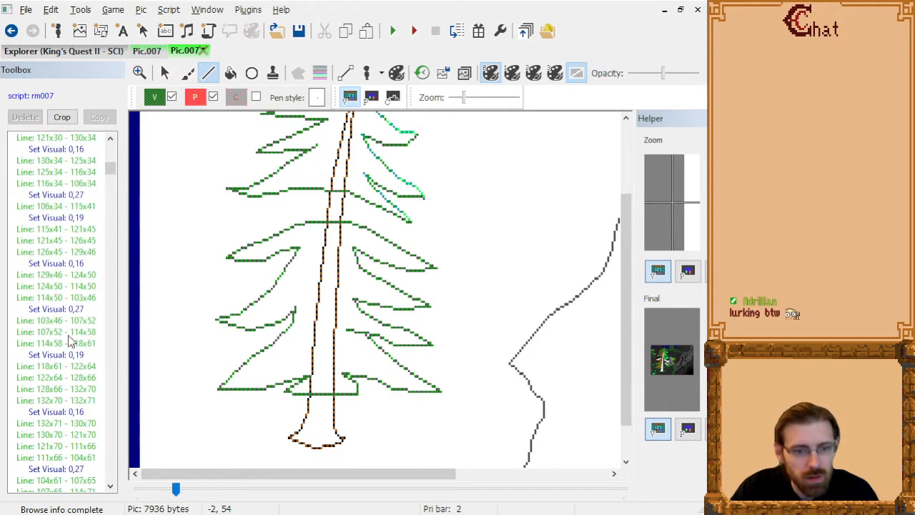
pyautogui.click(155, 97)
pyautogui.click(162, 142)
# Step through the rock's black and gray line commands from "Line: 145x73 - 136x77" to "Line: 136x108 - 130x113" to examine what each draws.
pyautogui.click(47, 265)
pyautogui.press('Down')
pyautogui.press('Down')
pyautogui.press('Down')
pyautogui.press('Down')
pyautogui.press('Down')
pyautogui.press('Down')
pyautogui.press('Down')
pyautogui.press('Down')
pyautogui.press('Down')
pyautogui.press('Down')
pyautogui.press('Down')
pyautogui.press('Down')
pyautogui.press('Down')
pyautogui.press('Down')
pyautogui.press('Down')
pyautogui.press('Down')
pyautogui.press('Down')
pyautogui.press('Down')
pyautogui.press('Down')
pyautogui.press('Down')
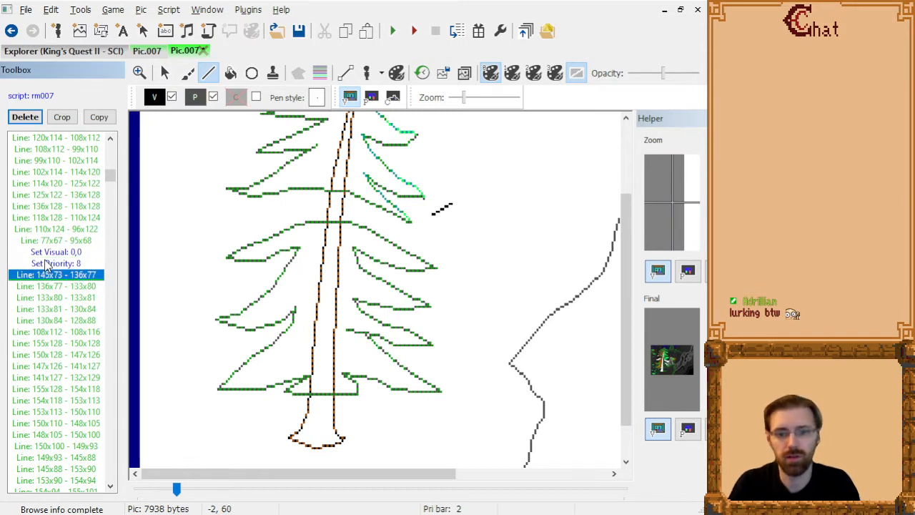
pyautogui.press('Down')
pyautogui.press('Down')
pyautogui.press('Down')
pyautogui.press('Down')
pyautogui.press('Down')
pyautogui.press('Down')
pyautogui.press('Down')
pyautogui.press('Down')
pyautogui.press('Down')
pyautogui.press('Down')
pyautogui.press('Down')
pyautogui.press('Down')
pyautogui.press('Down')
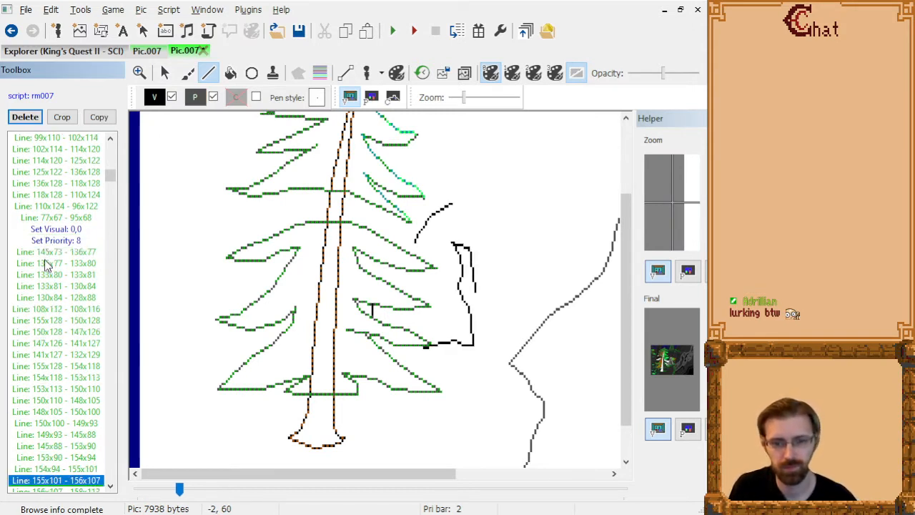
pyautogui.press('Down')
pyautogui.press('Down')
pyautogui.press('Down')
pyautogui.press('Down')
pyautogui.press('Down')
pyautogui.press('Down')
pyautogui.press('Down')
pyautogui.press('Down')
pyautogui.press('Down')
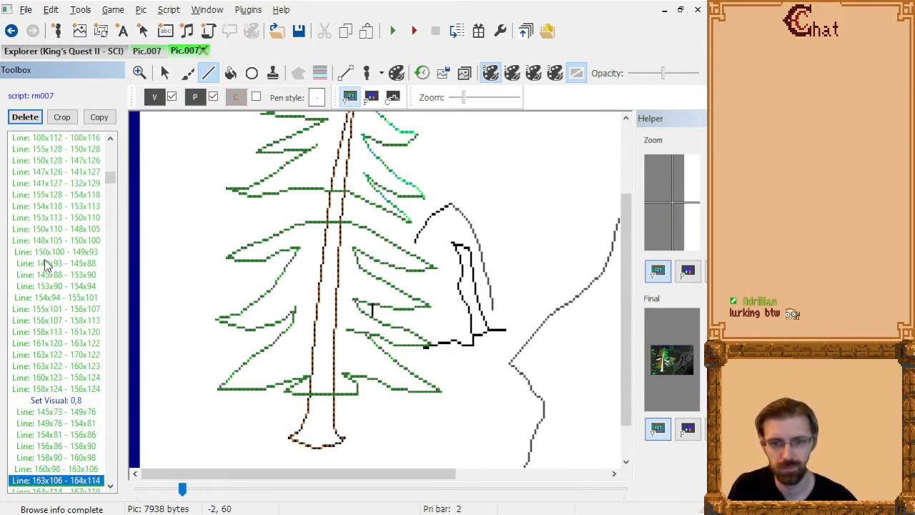
pyautogui.press('Down')
pyautogui.press('Down')
pyautogui.press('Down')
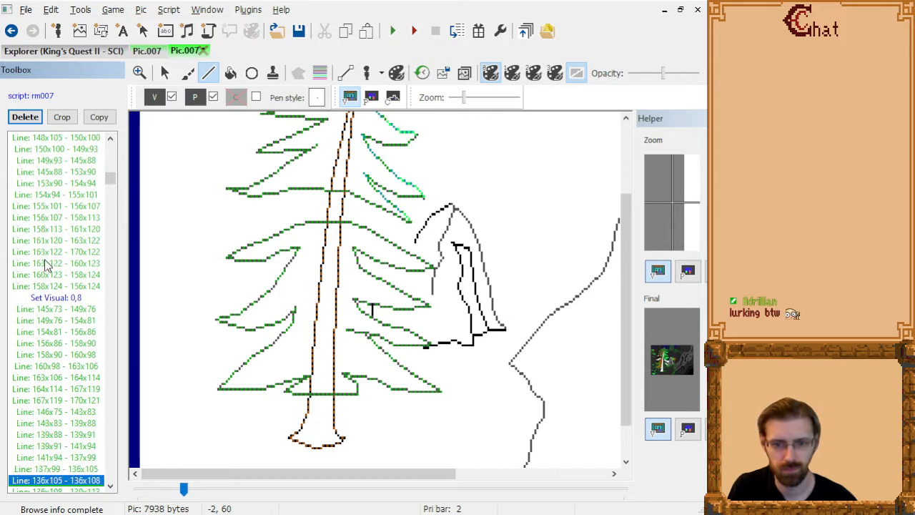
pyautogui.press('Down')
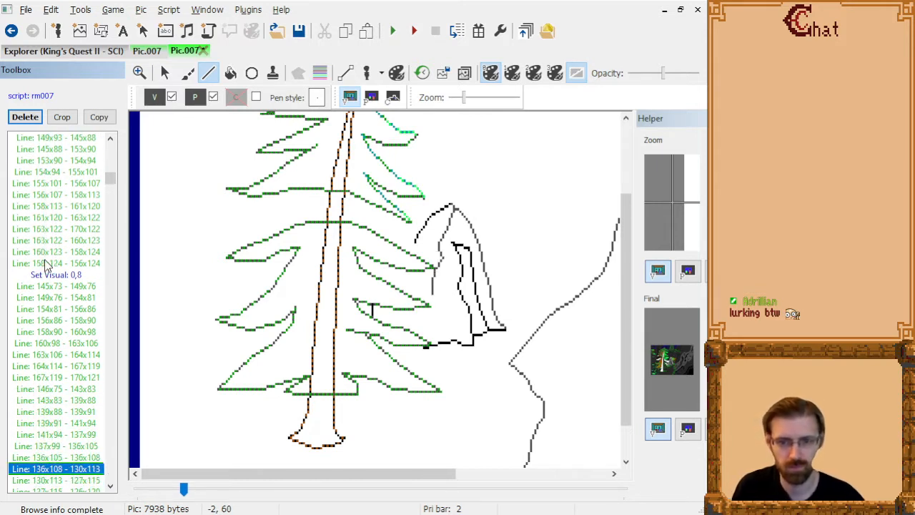
# Delete "Line: 136x108 - 130x113" and the rock line command directly after "Line: 127x115 - 126x120".
pyautogui.press('Delete')
pyautogui.press('Down')
pyautogui.press('Down')
pyautogui.press('Delete')
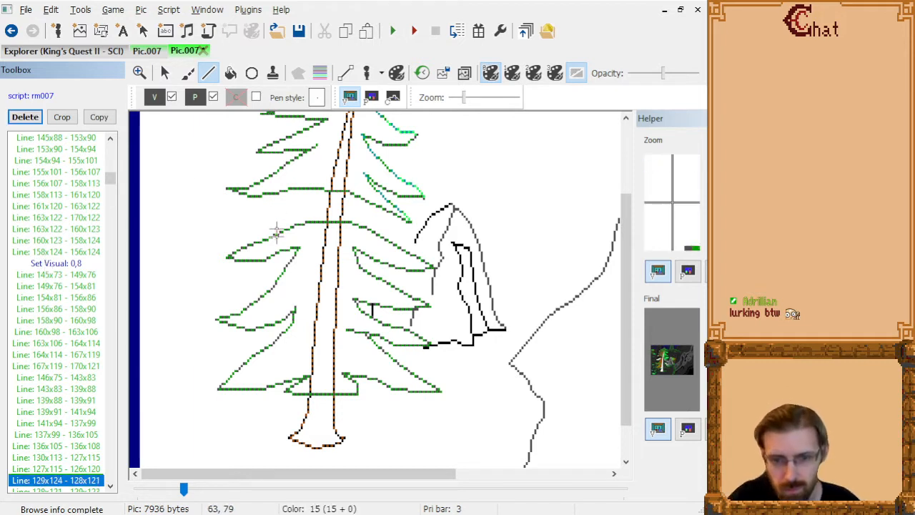
pyautogui.click(411, 328)
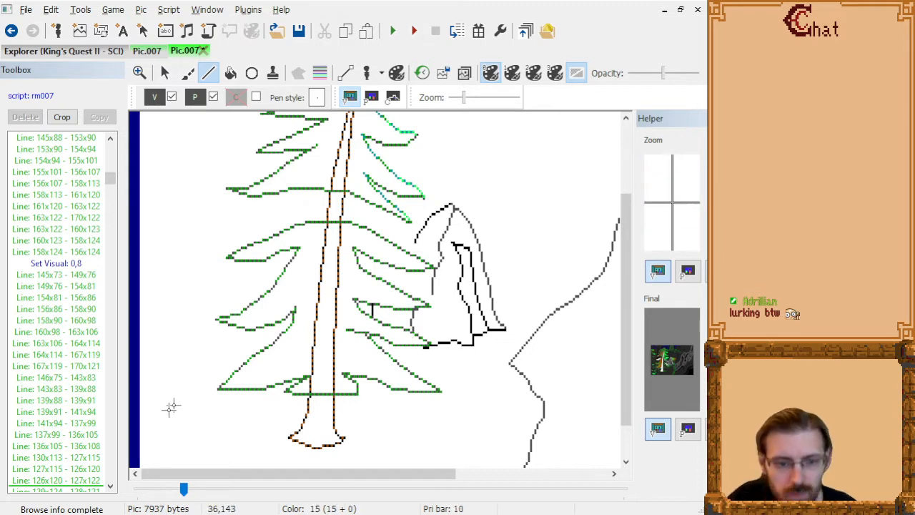
pyautogui.click(80, 480)
pyautogui.press('Down')
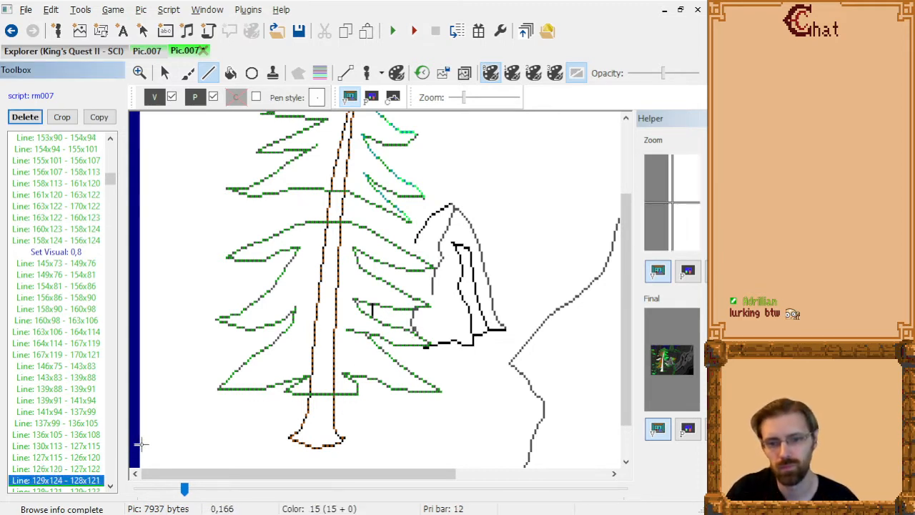
pyautogui.press('Up')
pyautogui.press('Up')
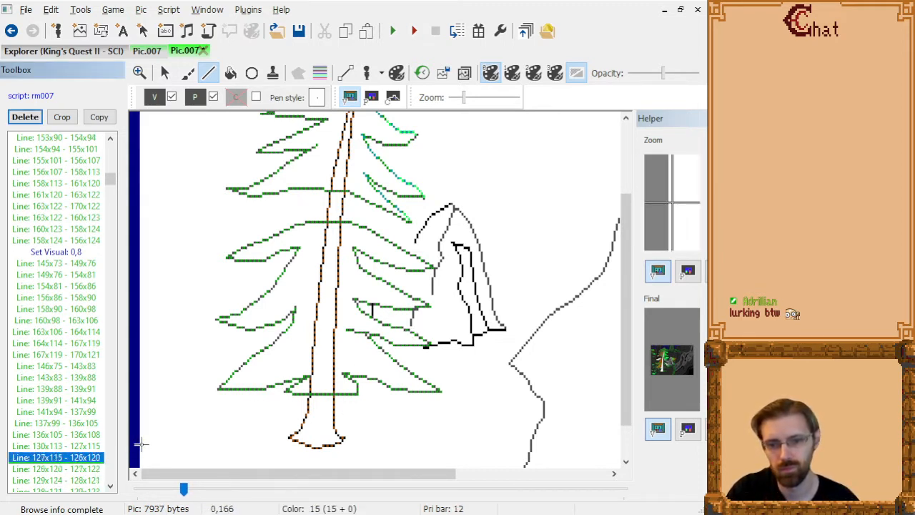
pyautogui.press('Down')
pyautogui.press('Delete')
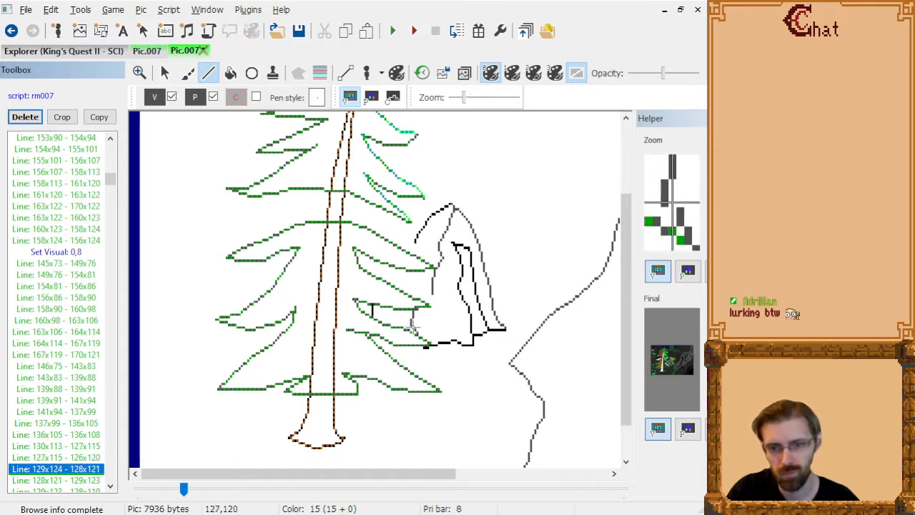
# Add a one-pixel gray line at 127x121 to the rock's outline, directly after "Line: 129x124 - 128x121".
pyautogui.click(413, 328)
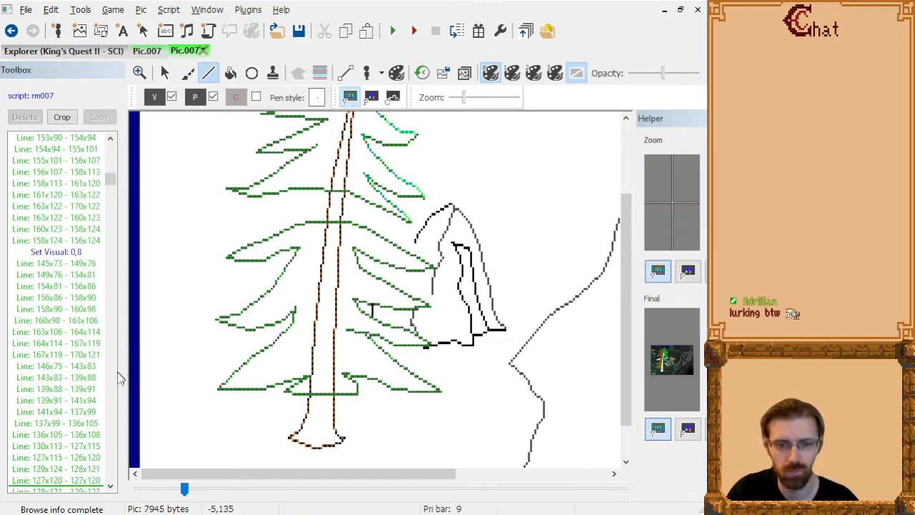
pyautogui.click(90, 482)
pyautogui.press('Delete')
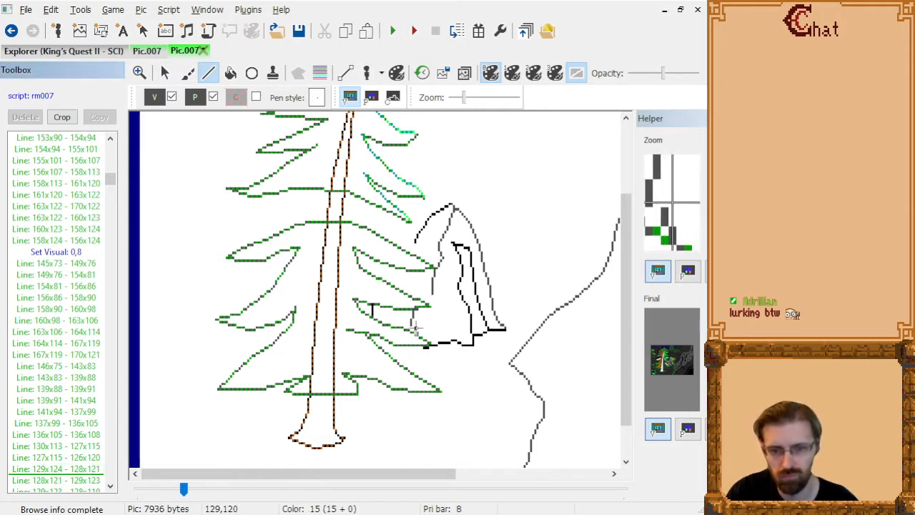
pyautogui.click(413, 327)
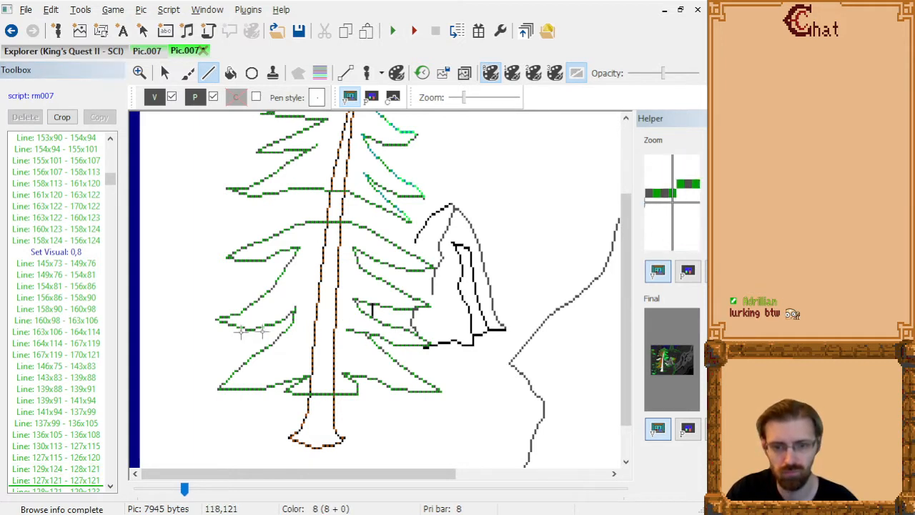
# Draw a line from 119x115 to 118x120 on the rock's edge, placed directly after "Line: 120x109 - 117x124".
pyautogui.click(66, 482)
pyautogui.press('Down')
pyautogui.press('Down')
pyautogui.press('Down')
pyautogui.press('Down')
pyautogui.press('Down')
pyautogui.press('Down')
pyautogui.press('Down')
pyautogui.press('Down')
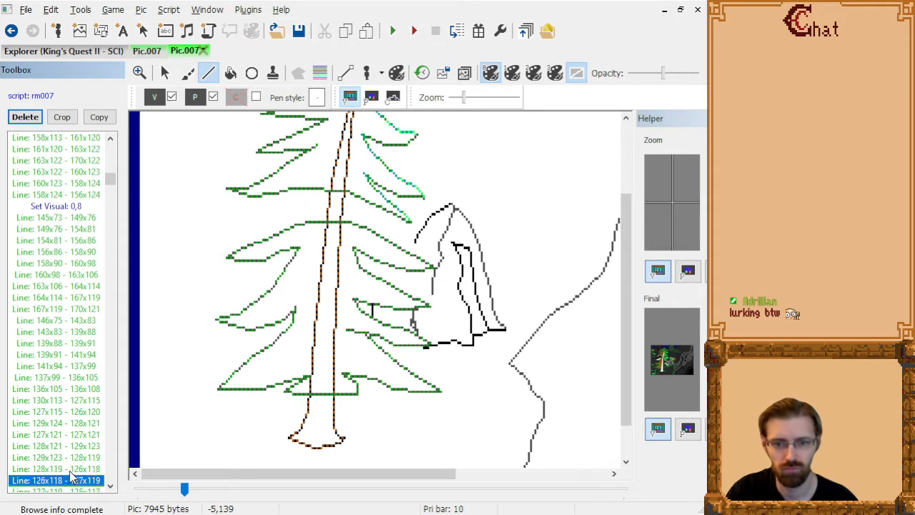
pyautogui.scroll(-3, 71, 475)
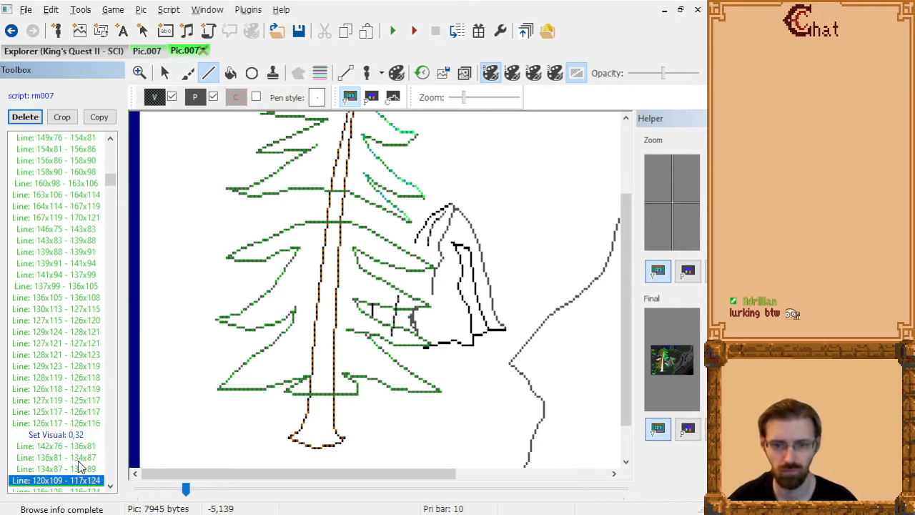
pyautogui.press('Down')
pyautogui.press('Down')
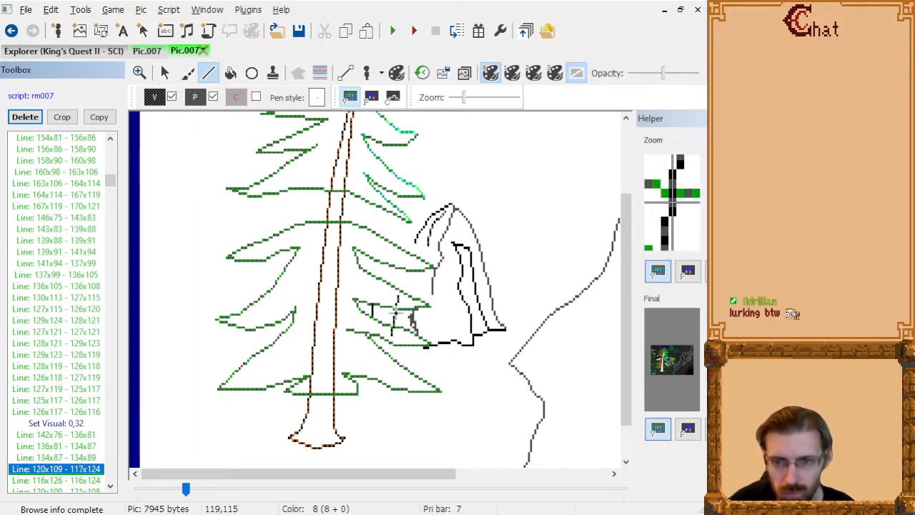
pyautogui.click(395, 314)
pyautogui.click(394, 326)
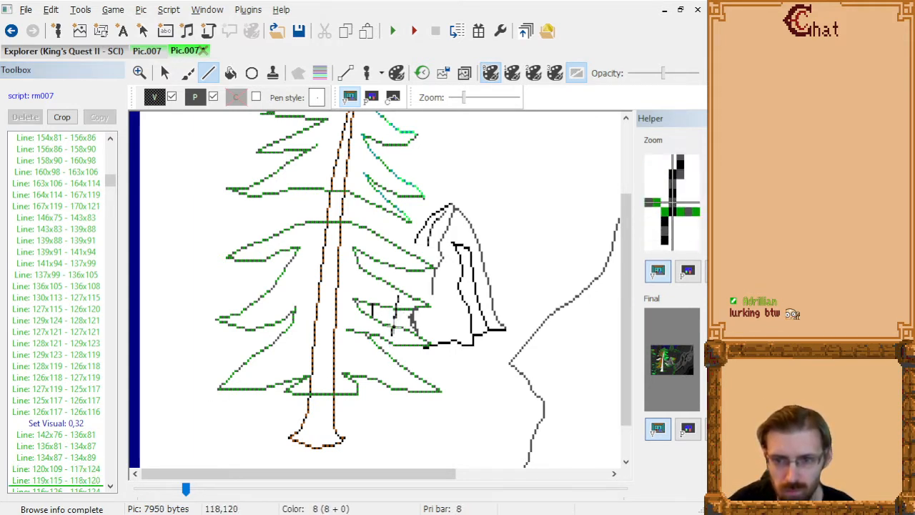
# Delete "Line: 120x109 - 117x124" and the three line commands between "Line: 119x115 - 118x120" and "Fill: 114x112".
pyautogui.click(77, 471)
pyautogui.press('Delete')
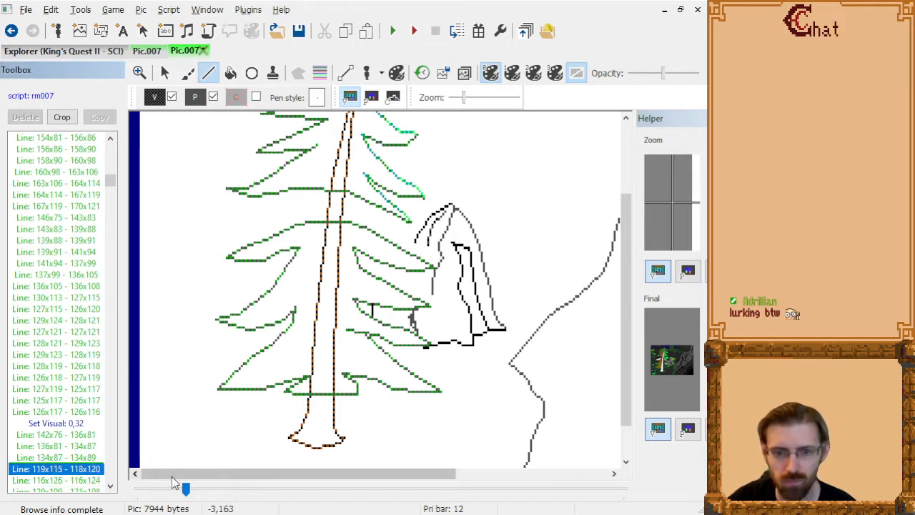
pyautogui.press('Delete')
pyautogui.press('Delete')
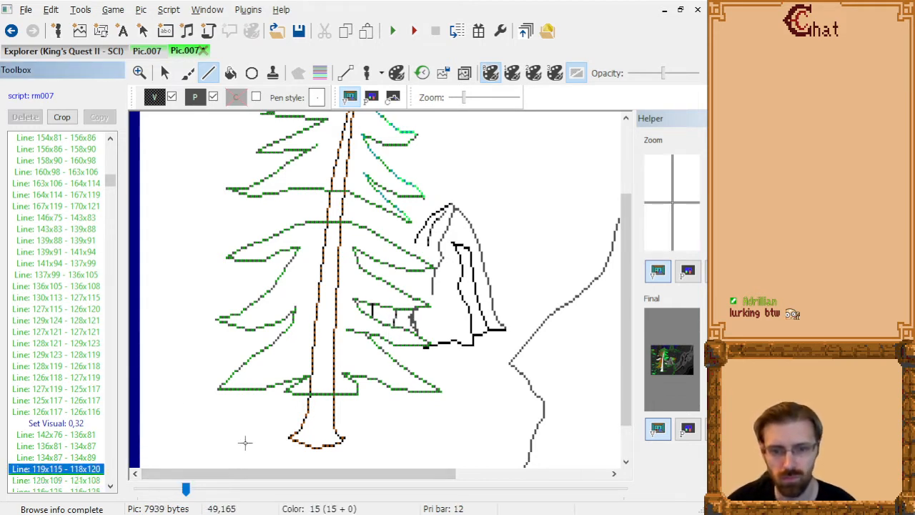
pyautogui.press('Delete')
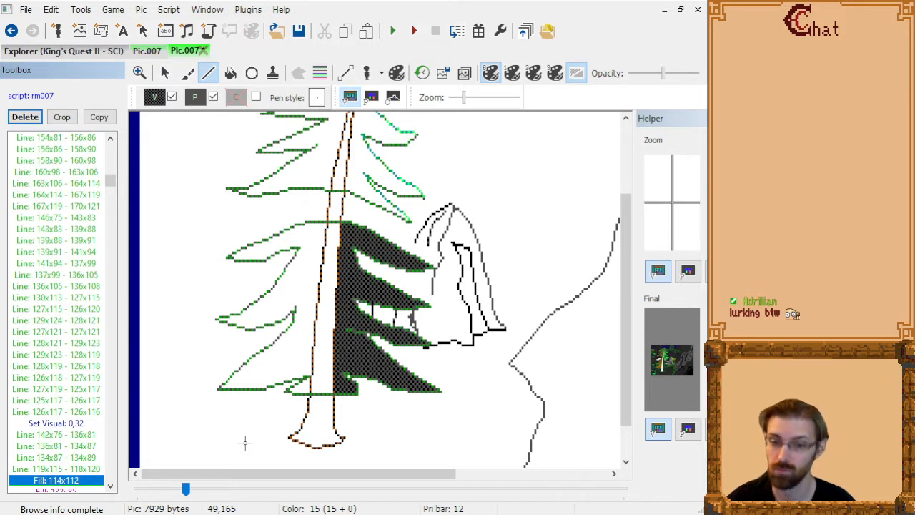
pyautogui.press('Up')
pyautogui.press('Up')
pyautogui.press('Down')
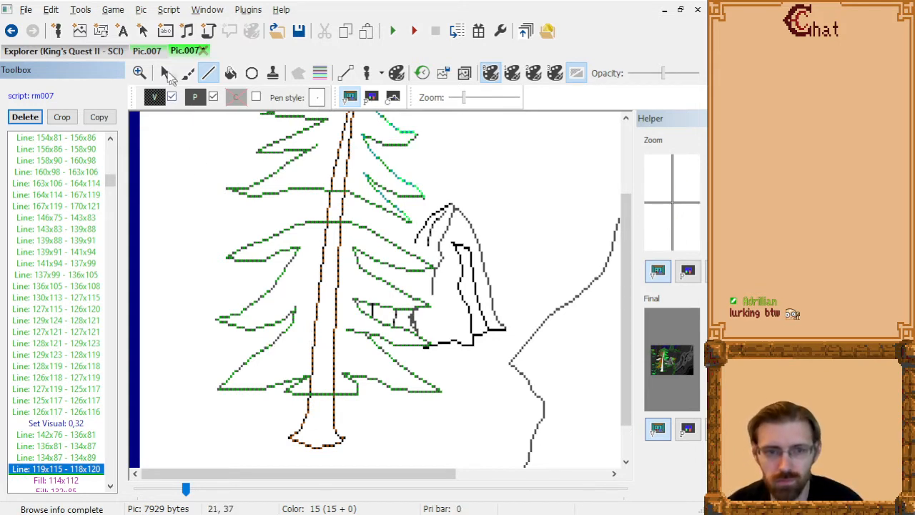
# Step through the rock's gray lines and fills in the other open Pic.007, up to "Line: 147x84 - 146x79", to compare its command order.
pyautogui.click(148, 52)
pyautogui.click(75, 447)
pyautogui.press('pagedown')
pyautogui.press('Down')
pyautogui.press('Down')
pyautogui.press('Down')
pyautogui.press('Down')
pyautogui.press('Down')
pyautogui.press('Down')
pyautogui.press('Down')
pyautogui.press('Down')
pyautogui.press('Down')
pyautogui.press('Down')
pyautogui.press('Down')
pyautogui.press('Down')
pyautogui.press('Down')
pyautogui.press('Down')
pyautogui.press('Down')
pyautogui.press('Down')
pyautogui.press('Down')
pyautogui.press('Down')
pyautogui.press('Down')
pyautogui.press('Down')
pyautogui.press('Down')
pyautogui.press('Down')
pyautogui.press('Down')
pyautogui.press('Down')
pyautogui.press('Down')
pyautogui.press('Down')
pyautogui.press('Down')
pyautogui.press('Down')
pyautogui.press('Down')
pyautogui.press('Down')
pyautogui.press('Down')
pyautogui.press('Down')
pyautogui.press('Down')
pyautogui.press('Down')
pyautogui.press('Down')
pyautogui.press('Down')
pyautogui.press('Down')
pyautogui.press('Down')
pyautogui.press('Down')
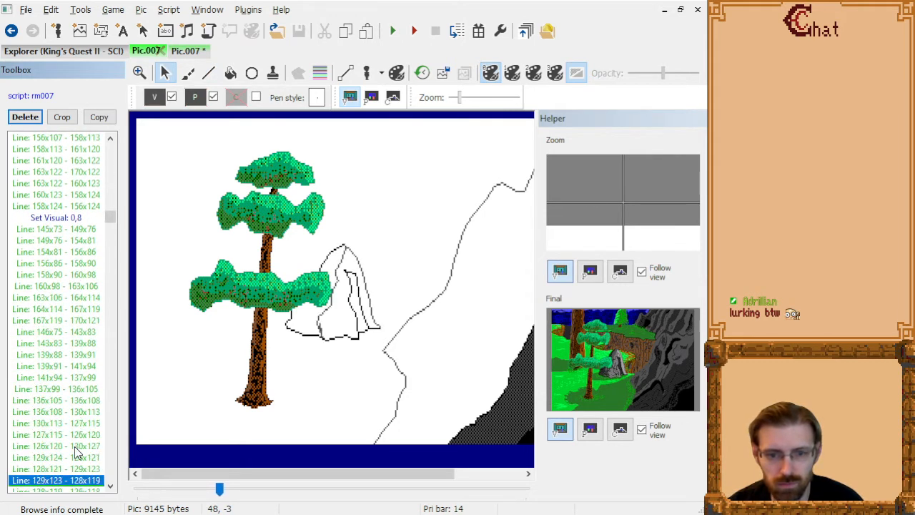
pyautogui.press('Down')
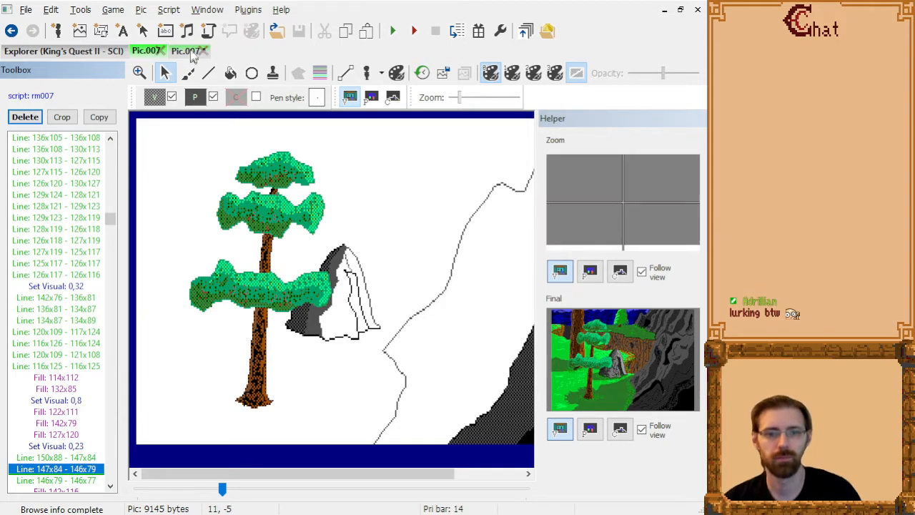
pyautogui.click(183, 51)
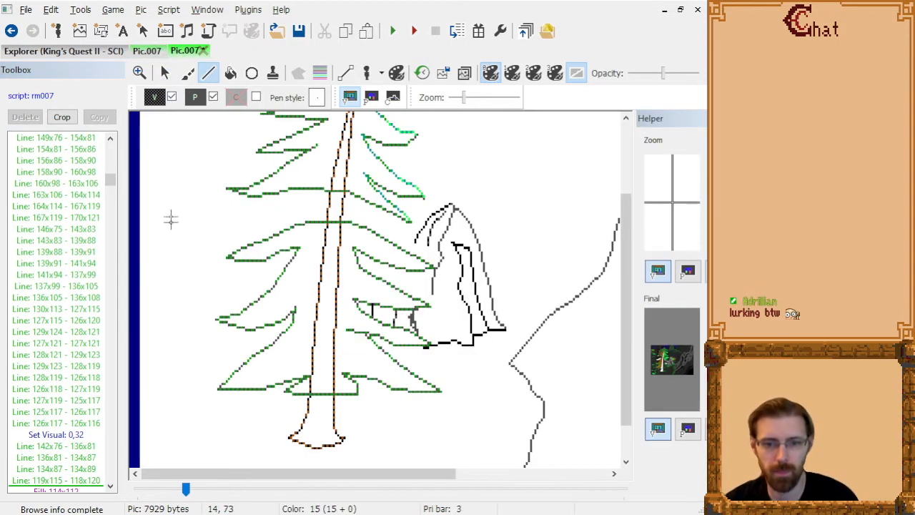
# Go back through the command list to the rock's black outline lines and show the tracing image over the picture.
pyautogui.click(56, 481)
pyautogui.click(230, 73)
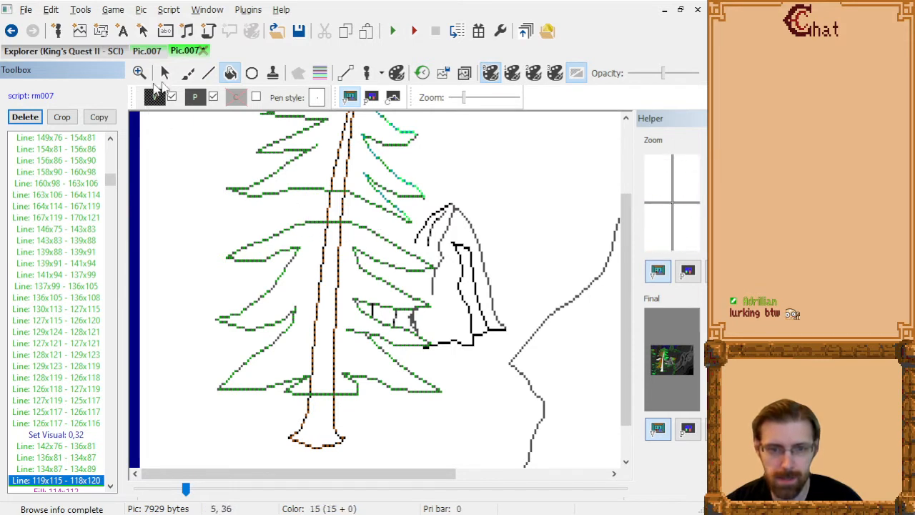
pyautogui.click(65, 218)
pyautogui.press('Up')
pyautogui.press('Up')
pyautogui.press('Up')
pyautogui.press('Up')
pyautogui.press('Up')
pyautogui.press('Up')
pyautogui.press('Up')
pyautogui.press('Up')
pyautogui.press('Up')
pyautogui.press('Up')
pyautogui.press('Up')
pyautogui.press('Up')
pyautogui.press('Up')
pyautogui.press('Up')
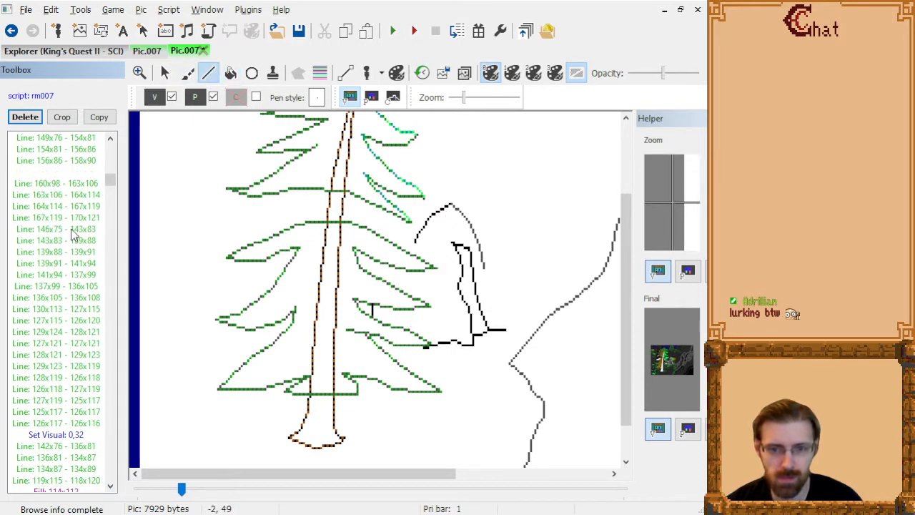
pyautogui.press('Up')
pyautogui.press('Up')
pyautogui.press('Up')
pyautogui.press('Up')
pyautogui.press('Up')
pyautogui.press('Up')
pyautogui.press('Up')
pyautogui.press('Up')
pyautogui.press('Up')
pyautogui.press('Up')
pyautogui.press('Up')
pyautogui.press('Up')
pyautogui.press('Up')
pyautogui.press('Up')
pyautogui.press('Up')
pyautogui.press('Up')
pyautogui.press('Up')
pyautogui.press('Up')
pyautogui.press('Up')
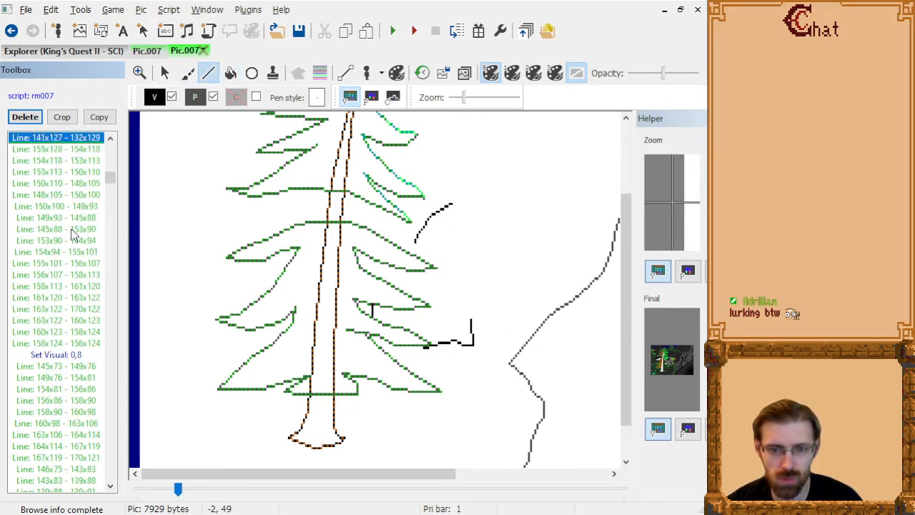
pyautogui.click(465, 75)
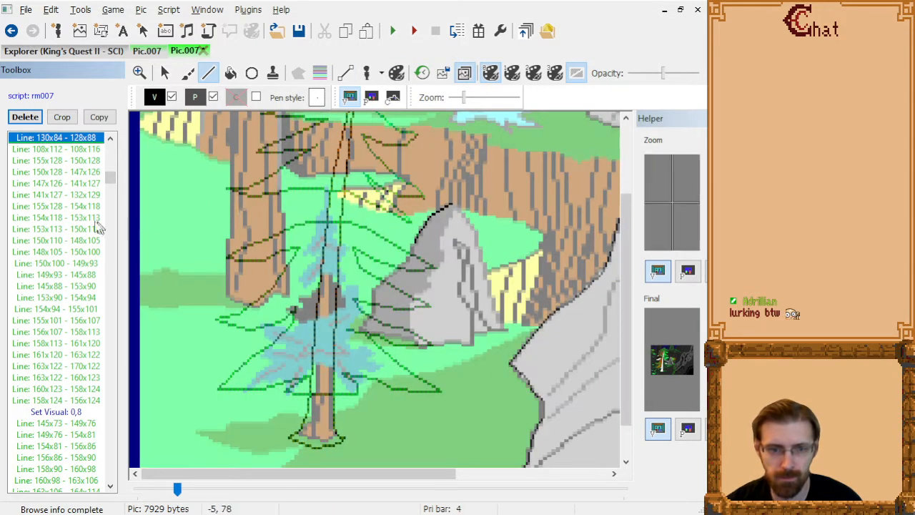
# Draw black rock outline lines from 114x102 to 120x99 and from 128x88 to 126x92, directly after "Line: 108x112 - 108x116".
pyautogui.press('Up')
pyautogui.press('Up')
pyautogui.press('Up')
pyautogui.press('Up')
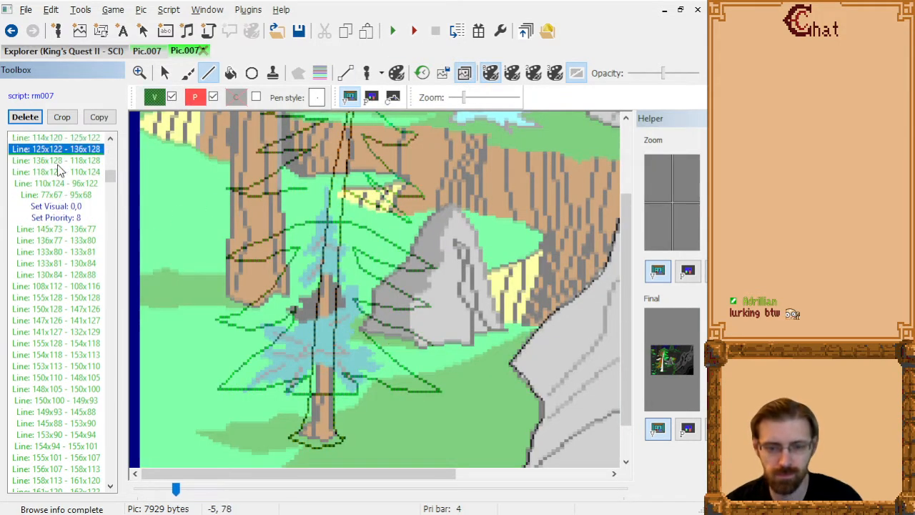
pyautogui.press('Down')
pyautogui.press('Down')
pyautogui.press('Down')
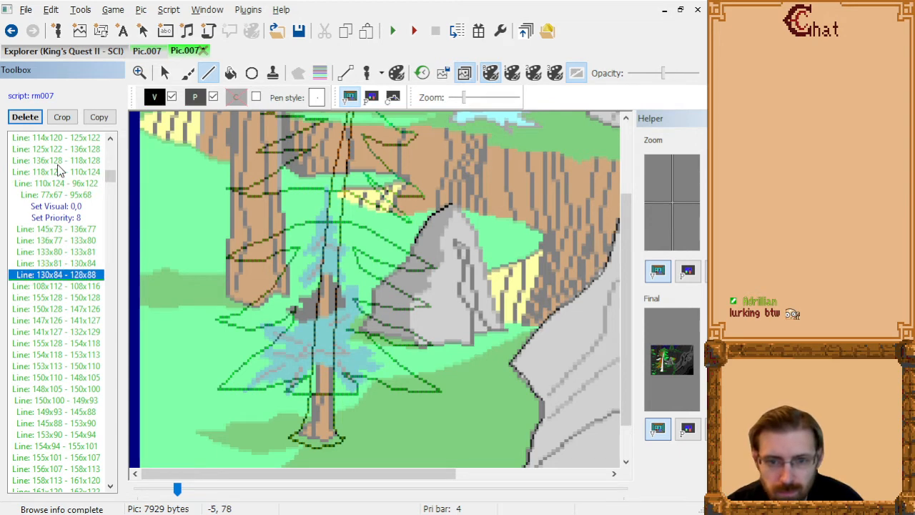
pyautogui.press('Down')
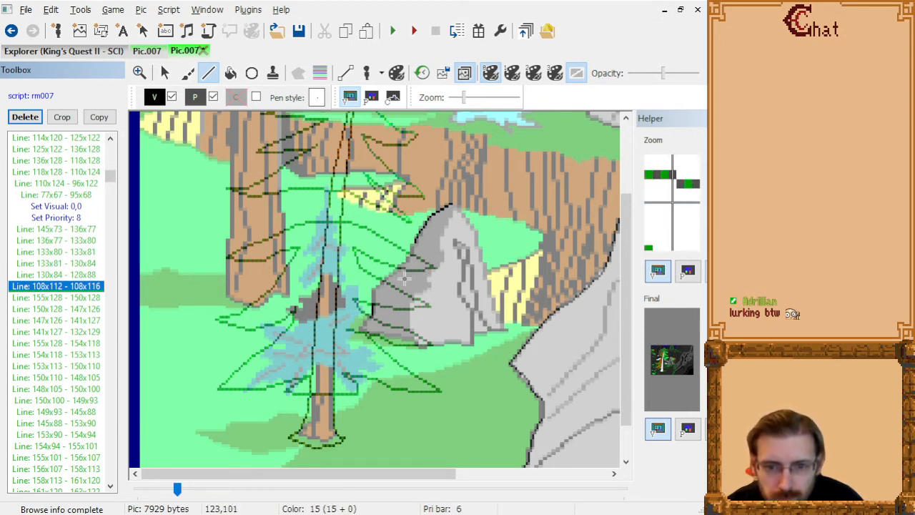
pyautogui.press('Down')
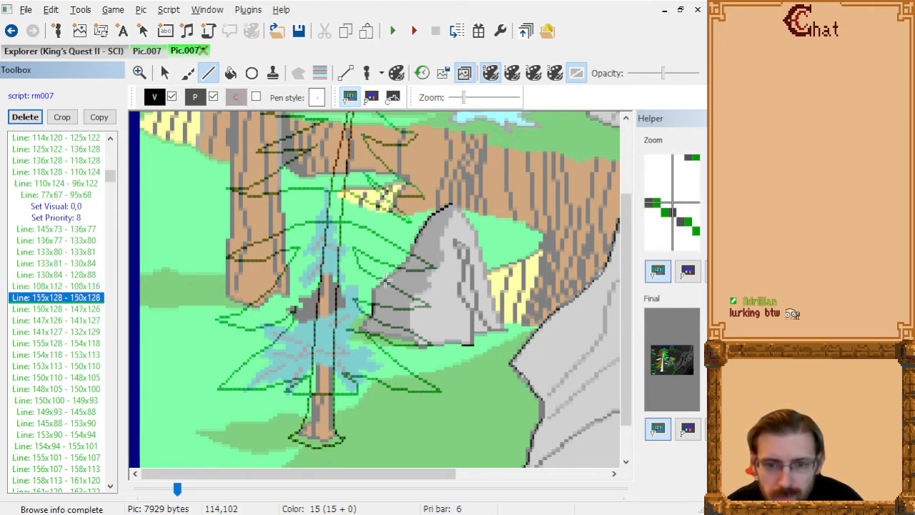
pyautogui.press('Up')
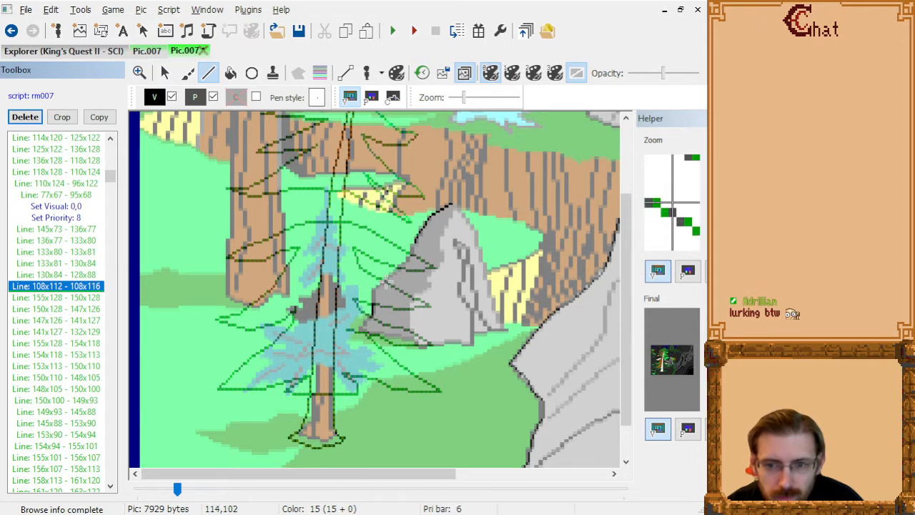
pyautogui.click(386, 281)
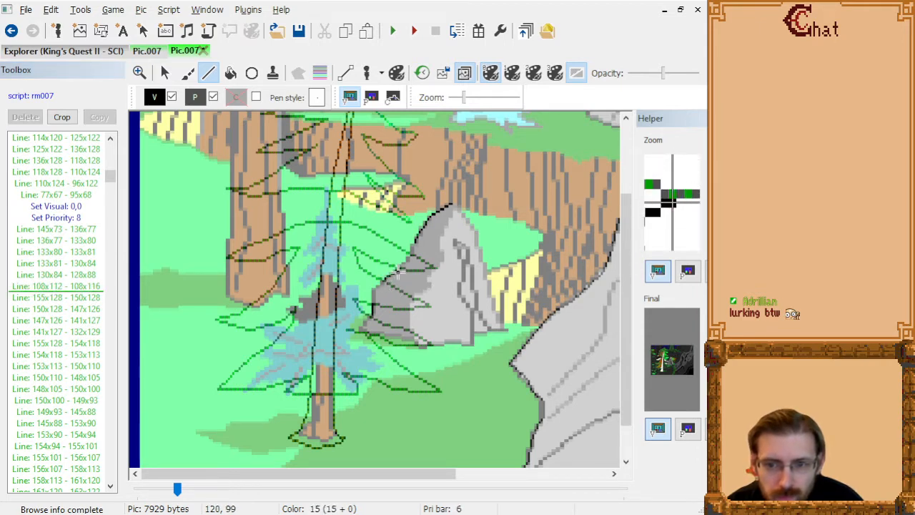
pyautogui.click(398, 272)
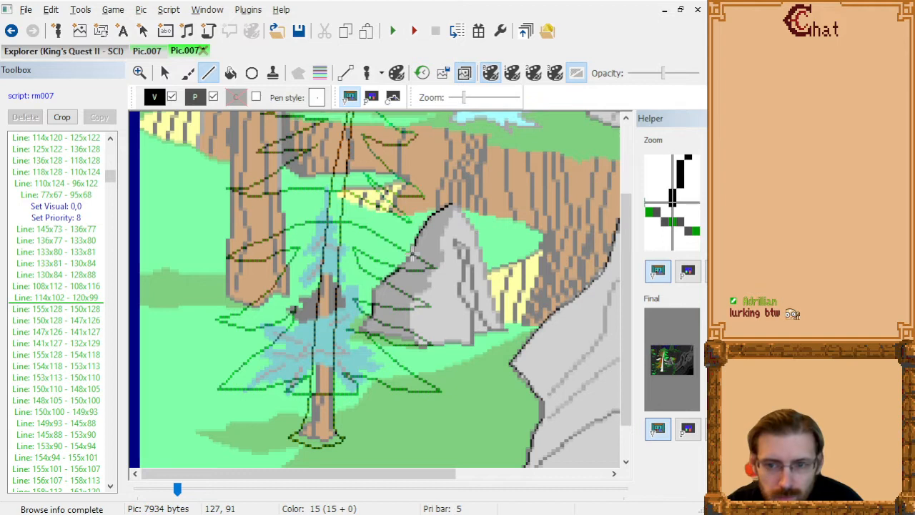
pyautogui.click(410, 255)
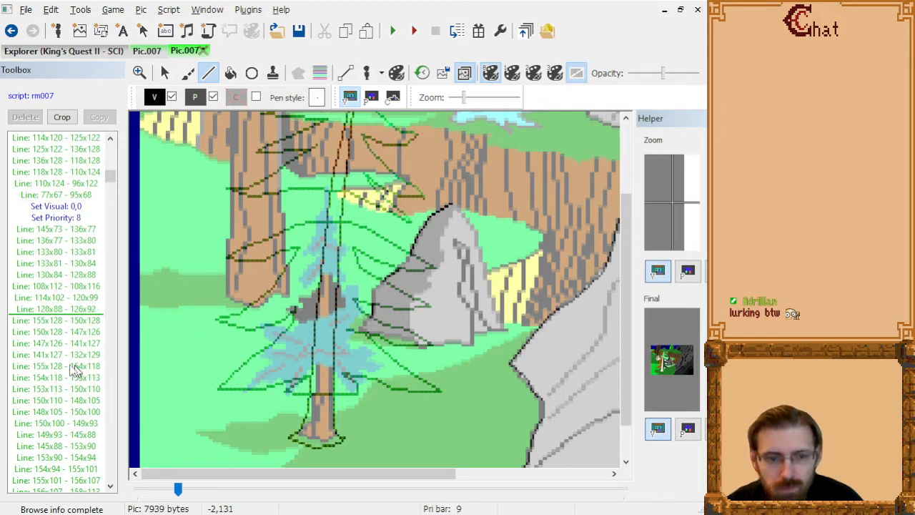
# Draw a gray line from 135x108 to 132x110 inside the rock, directly after "Line: 136x105 - 136x108".
pyautogui.click(65, 309)
pyautogui.press('Down')
pyautogui.press('Down')
pyautogui.press('Down')
pyautogui.press('Down')
pyautogui.press('Down')
pyautogui.press('Down')
pyautogui.press('Down')
pyautogui.press('Down')
pyautogui.press('Down')
pyautogui.press('Down')
pyautogui.press('Down')
pyautogui.press('Down')
pyautogui.press('Down')
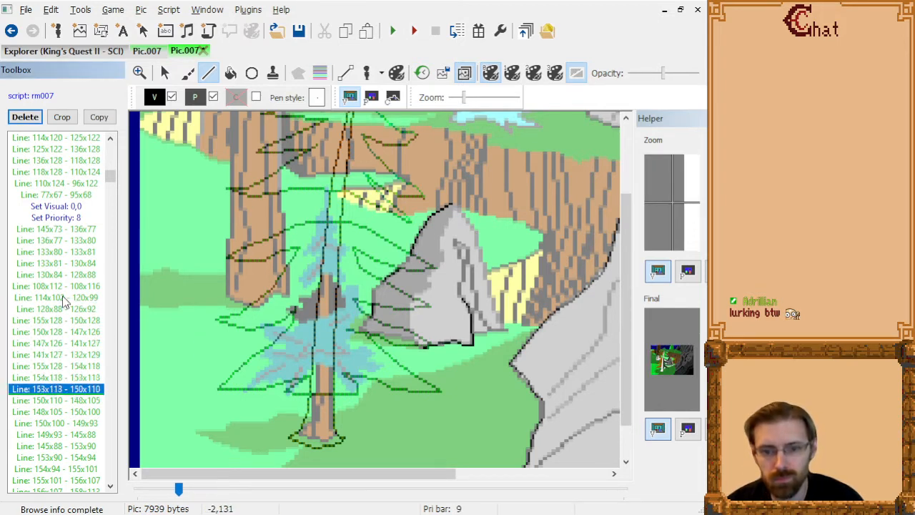
pyautogui.press('Down')
pyautogui.press('Down')
pyautogui.press('Down')
pyautogui.press('Down')
pyautogui.press('Down')
pyautogui.press('Down')
pyautogui.press('Down')
pyautogui.press('Down')
pyautogui.press('Down')
pyautogui.press('Down')
pyautogui.press('Down')
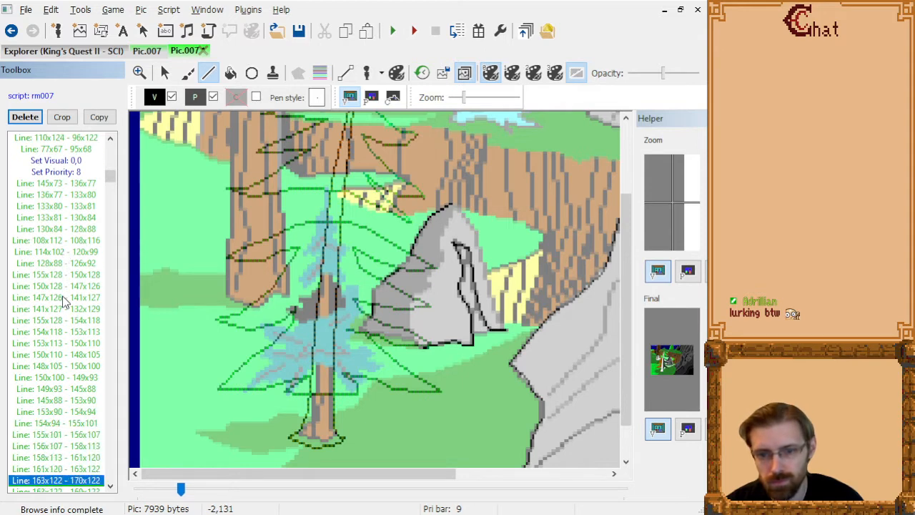
pyautogui.press('Down')
pyautogui.press('Down')
pyautogui.press('Down')
pyautogui.press('Down')
pyautogui.press('Down')
pyautogui.press('Down')
pyautogui.press('Down')
pyautogui.press('Down')
pyautogui.press('Down')
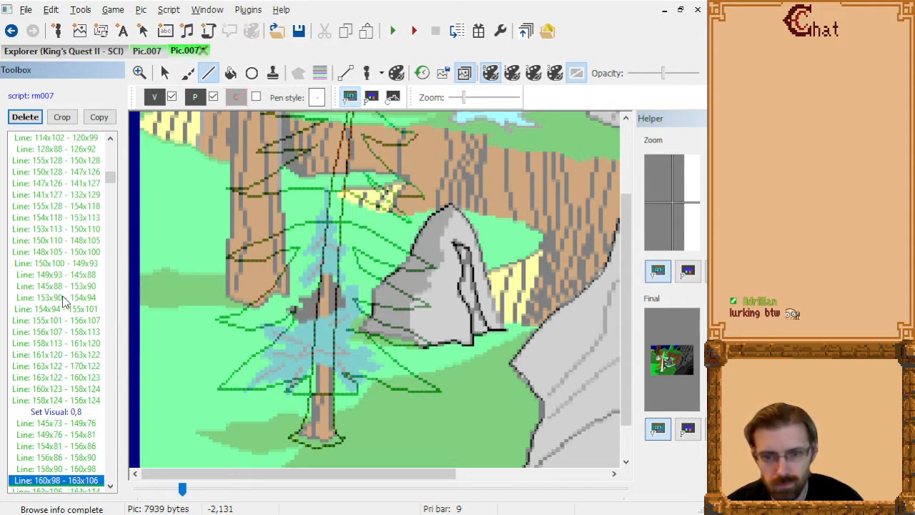
pyautogui.press('Down')
pyautogui.press('Down')
pyautogui.press('Down')
pyautogui.press('Down')
pyautogui.press('Down')
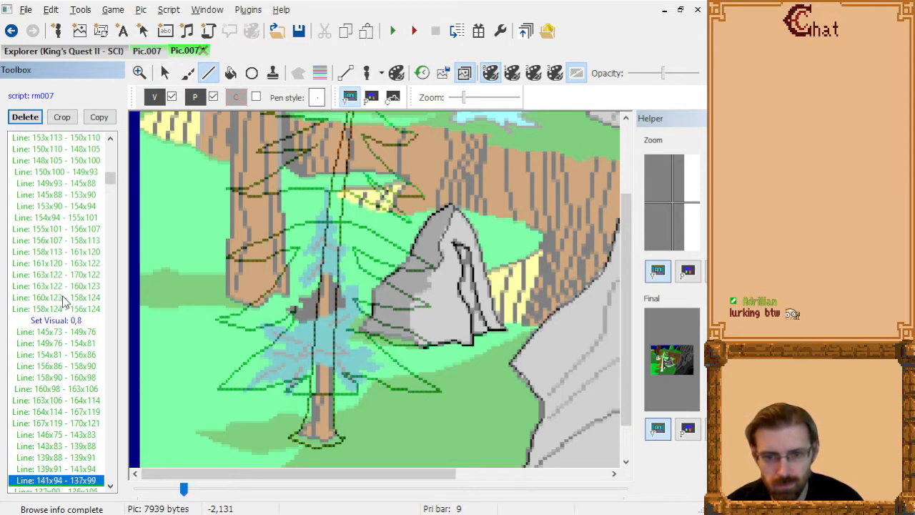
pyautogui.press('Down')
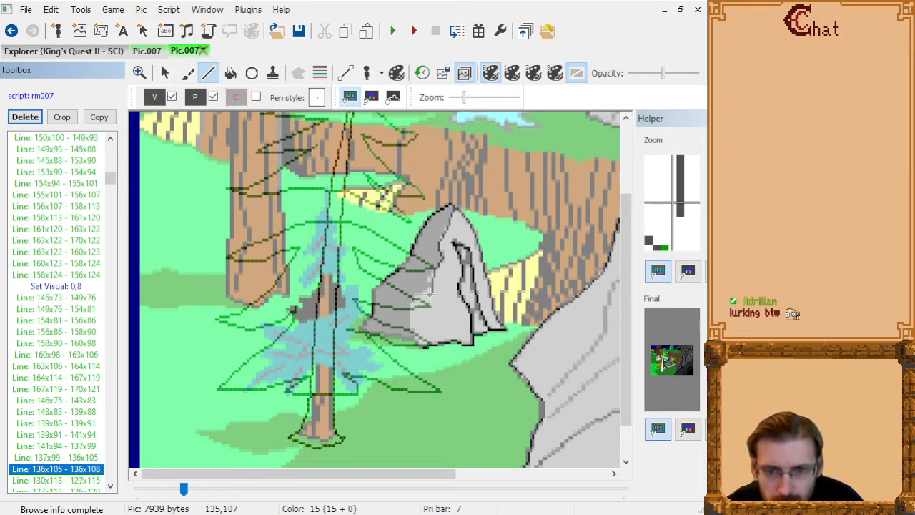
pyautogui.click(431, 296)
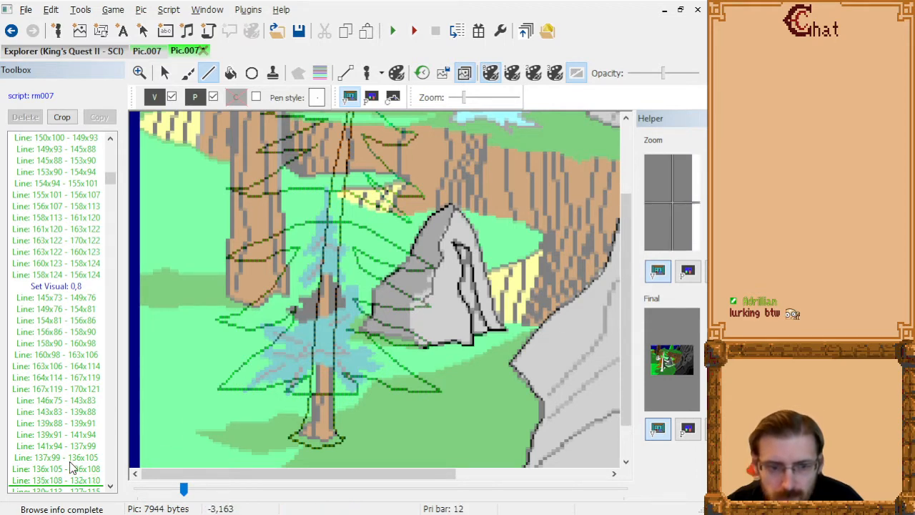
# Step back and forth from "Line: 135x108 - 132x110" through "Line: 125x117 - 126x117" to examine how the gray lines trace the rock.
pyautogui.click(77, 483)
pyautogui.press('Down')
pyautogui.press('Down')
pyautogui.press('Up')
pyautogui.press('Up')
pyautogui.press('Up')
pyautogui.press('Down')
pyautogui.press('Down')
pyautogui.press('Down')
pyautogui.press('Down')
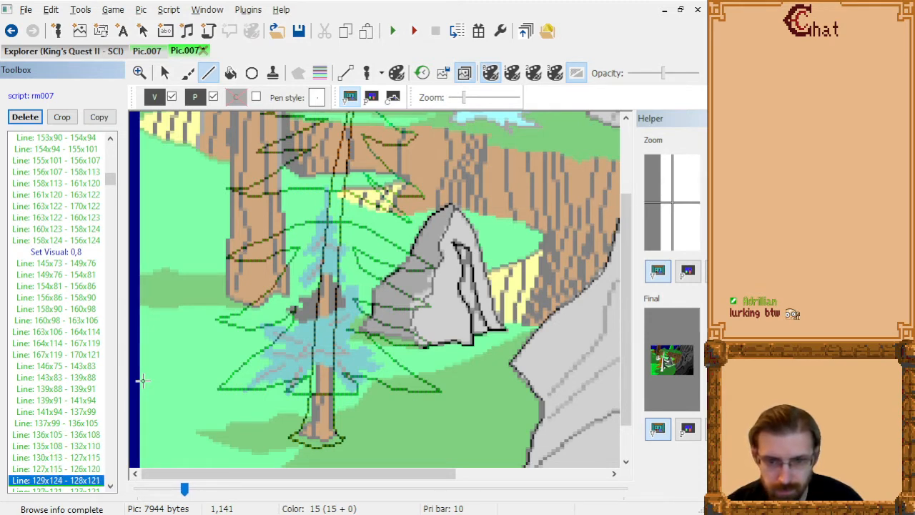
pyautogui.press('Down')
pyautogui.press('Down')
pyautogui.press('Down')
pyautogui.press('Down')
pyautogui.press('Down')
pyautogui.press('Down')
pyautogui.press('Down')
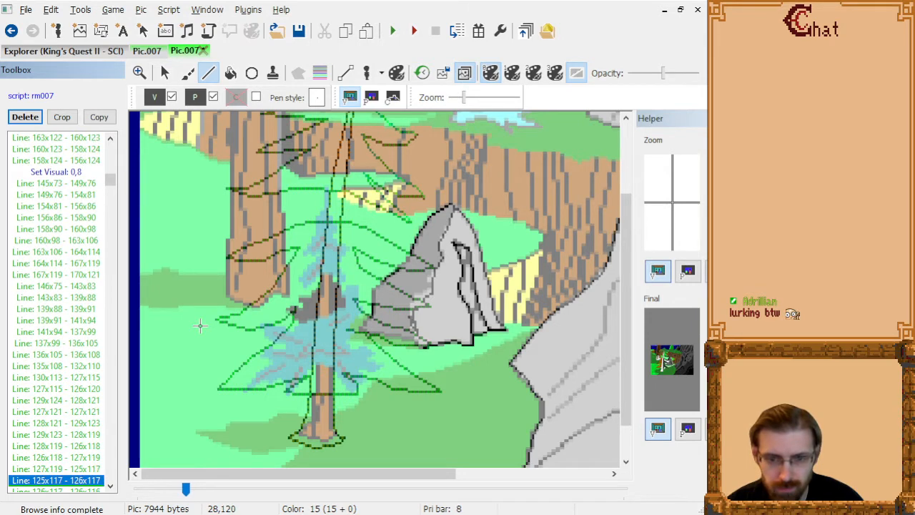
# Draw a dark dithered line from 134x90 to 132x94 on the rock, directly after "Line: 134x87 - 134x89".
pyautogui.press('Down')
pyautogui.press('Down')
pyautogui.press('Down')
pyautogui.press('Down')
pyautogui.scroll(-1, 200, 325)
pyautogui.scroll(3, 414, 243)
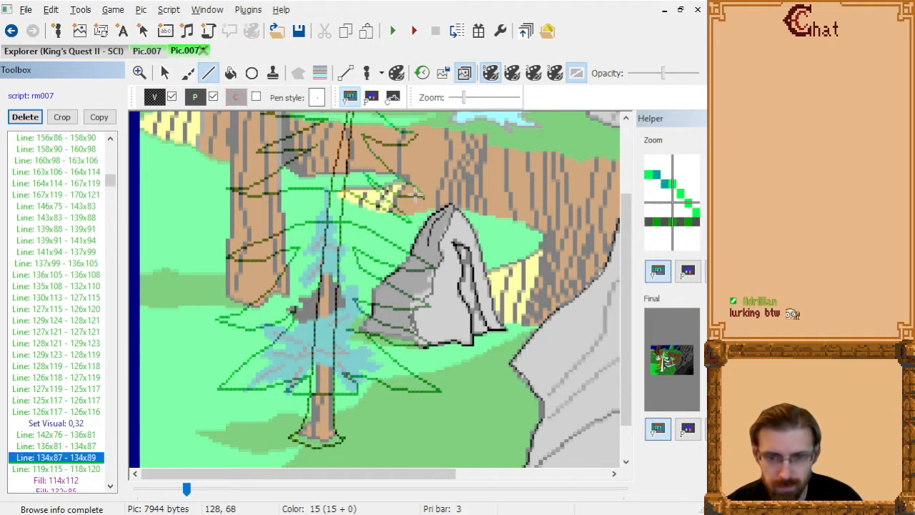
pyautogui.scroll(-1, 454, 290)
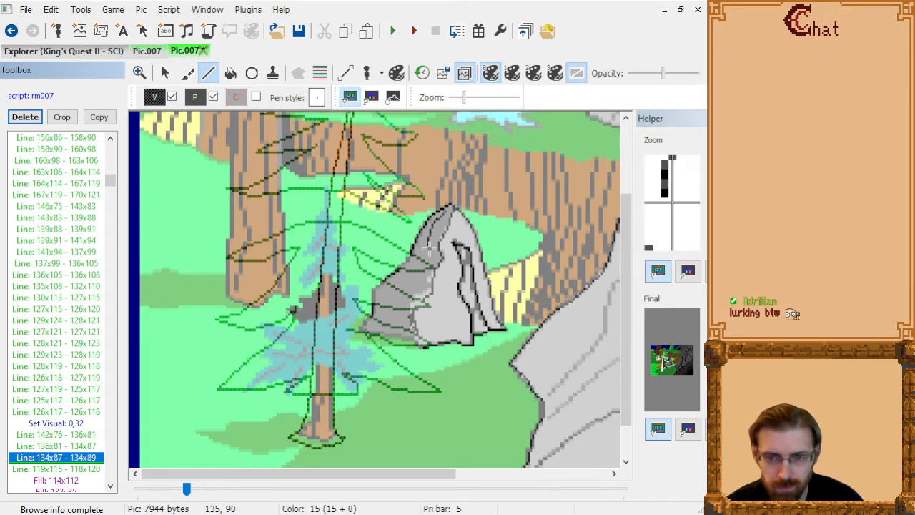
pyautogui.click(430, 249)
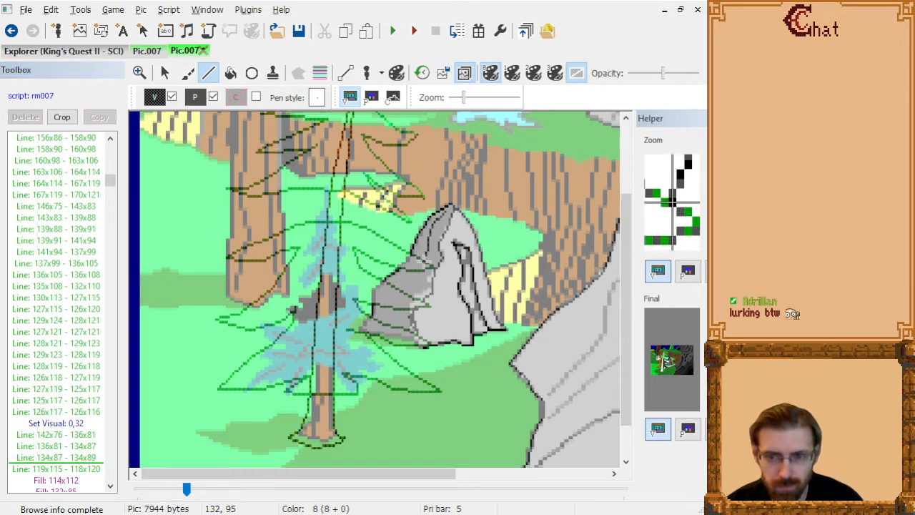
pyautogui.click(424, 262)
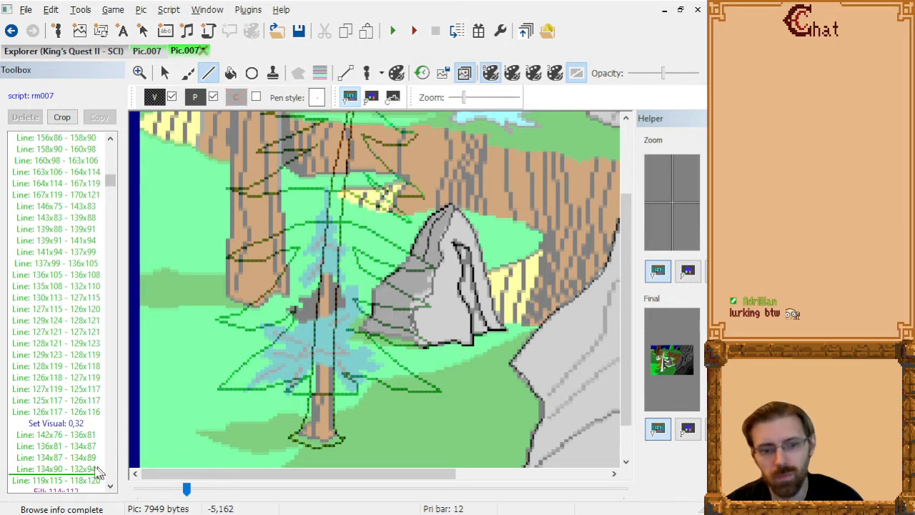
# Draw connected dithered lines from 124x107 through 127x105 and 130x103 to about 132x100, directly after "Line: 119x115 - 118x120".
pyautogui.click(56, 480)
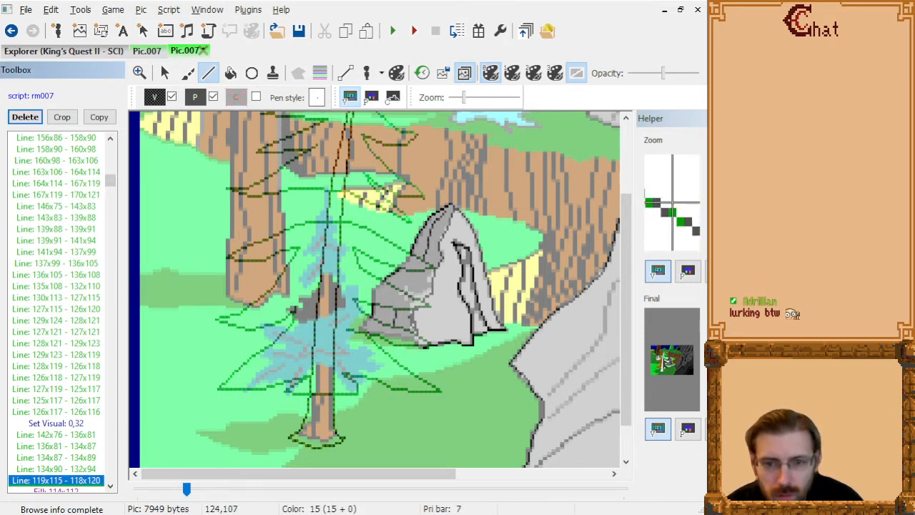
pyautogui.click(406, 292)
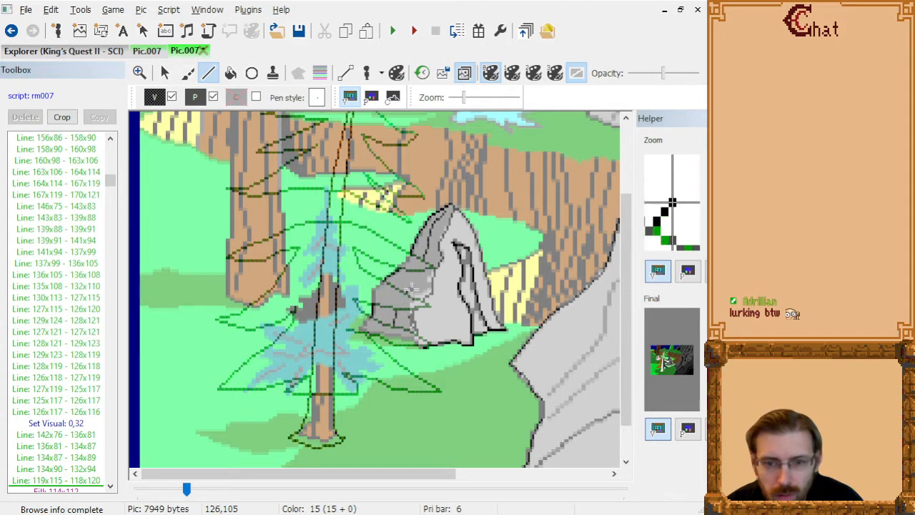
pyautogui.click(413, 287)
pyautogui.click(420, 283)
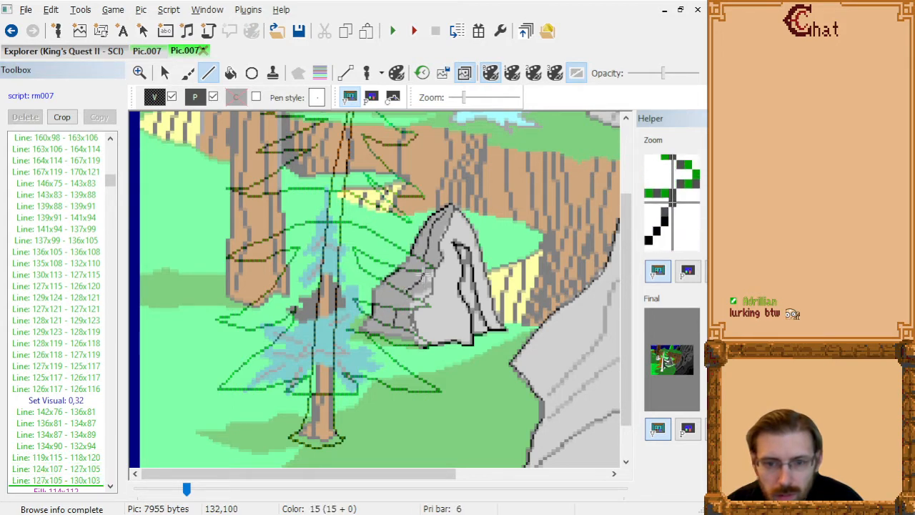
pyautogui.click(424, 278)
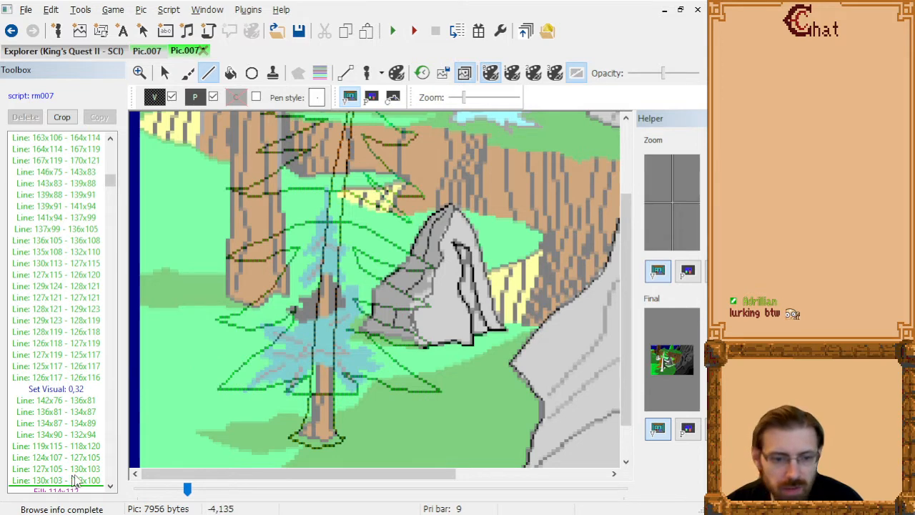
# Fill the rock's shaded areas between the branches with the dark dither at 130x89, 123x103 and 114x115, directly after "Line: 130x103 - 132x100".
pyautogui.click(80, 482)
pyautogui.click(231, 73)
pyautogui.click(425, 243)
pyautogui.click(429, 245)
pyautogui.click(410, 279)
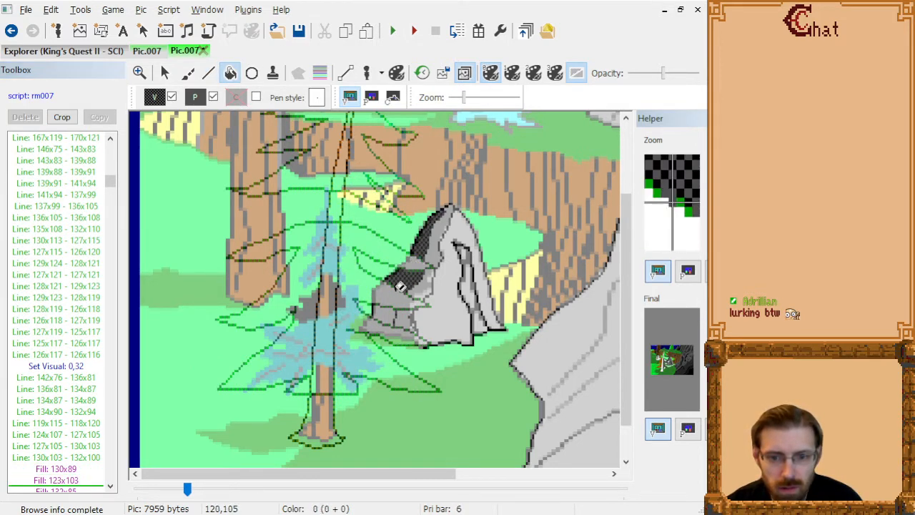
pyautogui.click(389, 310)
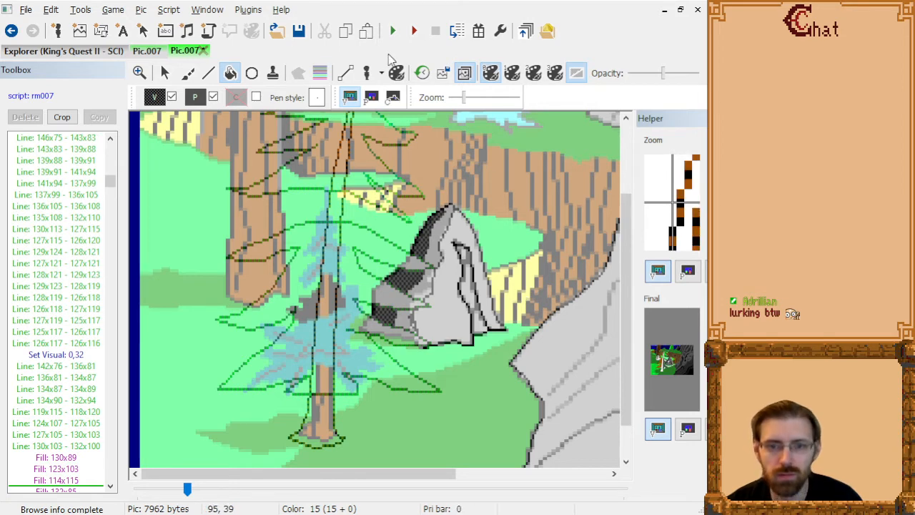
# Hide the tracing image and delete the old fills at 132x85 and 122x111 from the command list.
pyautogui.click(462, 72)
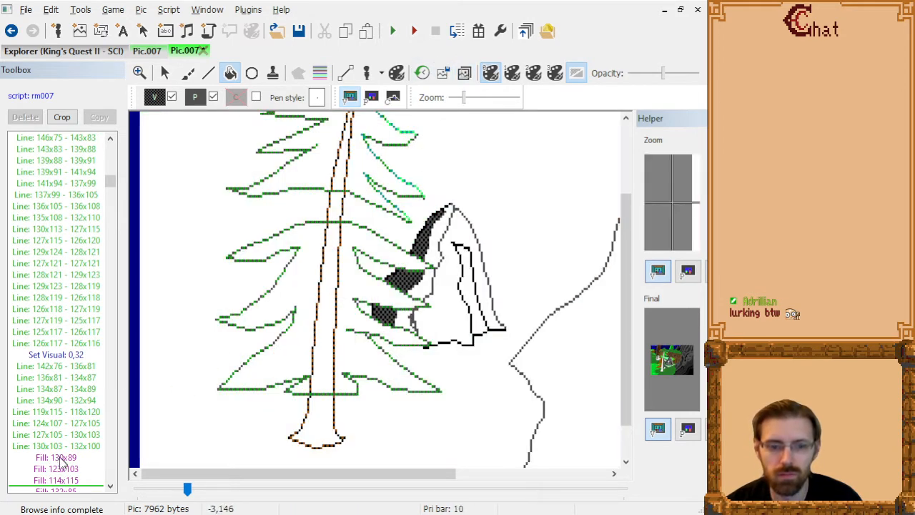
pyautogui.click(70, 482)
pyautogui.press('Down')
pyautogui.press('Delete')
pyautogui.press('Up')
pyautogui.press('Down')
pyautogui.press('Down')
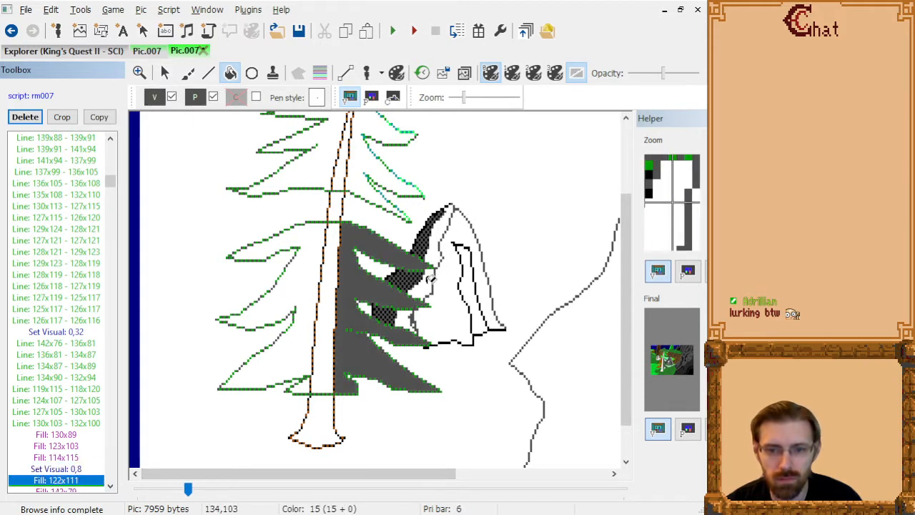
pyautogui.press('Delete')
# Fill the rock's mid-tone areas with solid gray at 131x105, 123x117 and 139x83, and delete the old fill at 142x79.
pyautogui.click(423, 288)
pyautogui.click(401, 335)
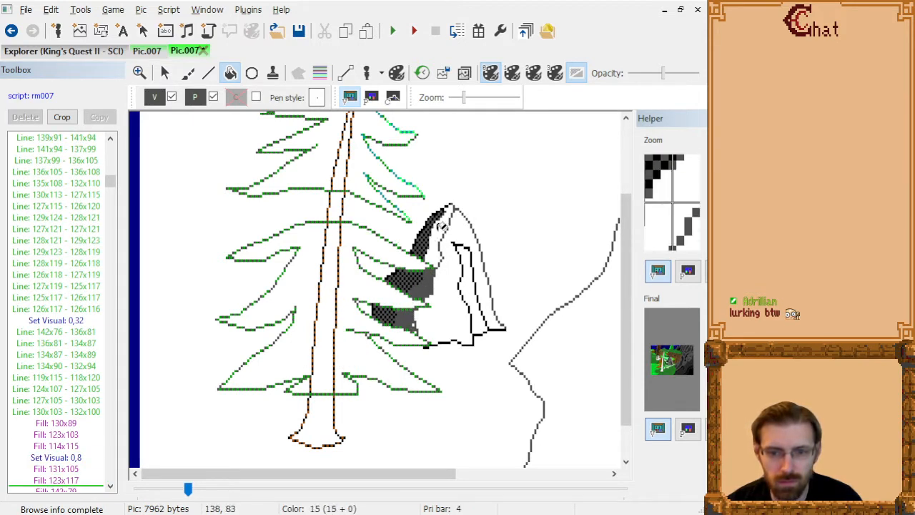
pyautogui.click(445, 209)
pyautogui.click(95, 484)
pyautogui.press('Down')
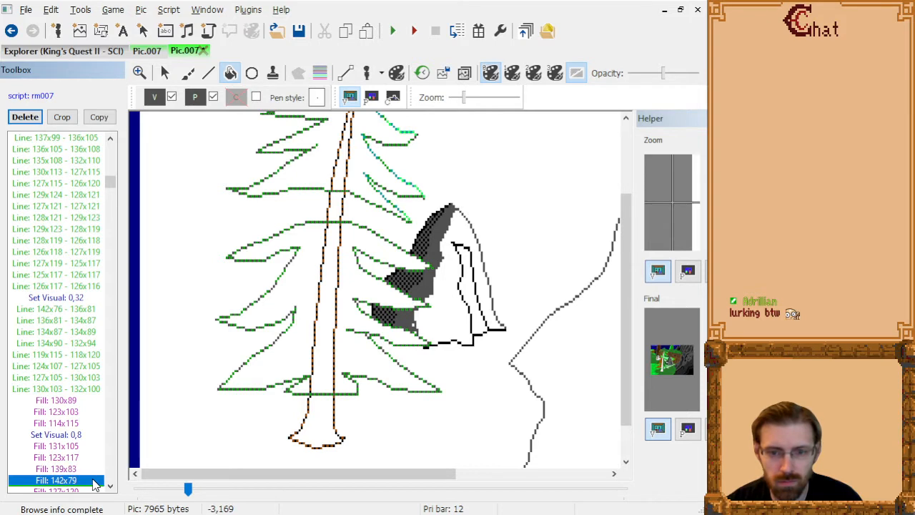
pyautogui.press('Delete')
# Fill the small remaining rock gap at 128x123 with gray, directly after "Fill: 127x120".
pyautogui.click(95, 481)
pyautogui.scroll(-1, 100, 429)
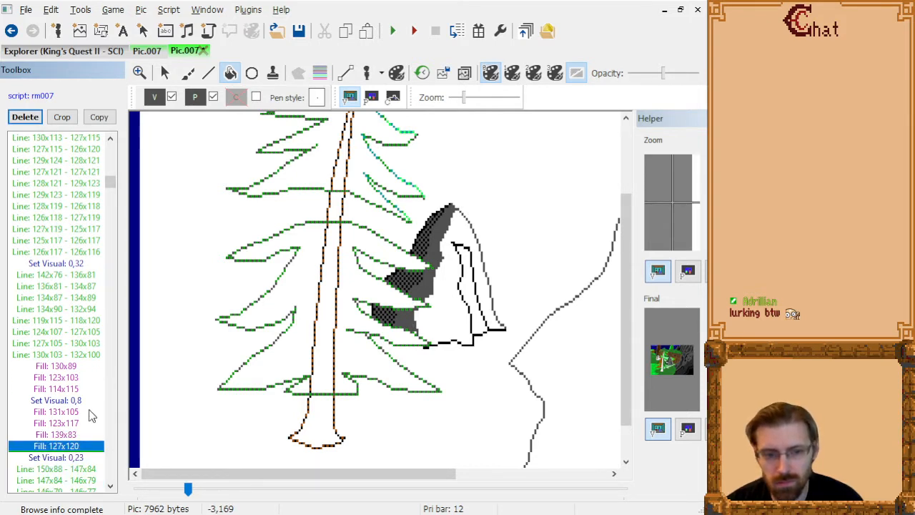
pyautogui.click(421, 329)
pyautogui.click(451, 313)
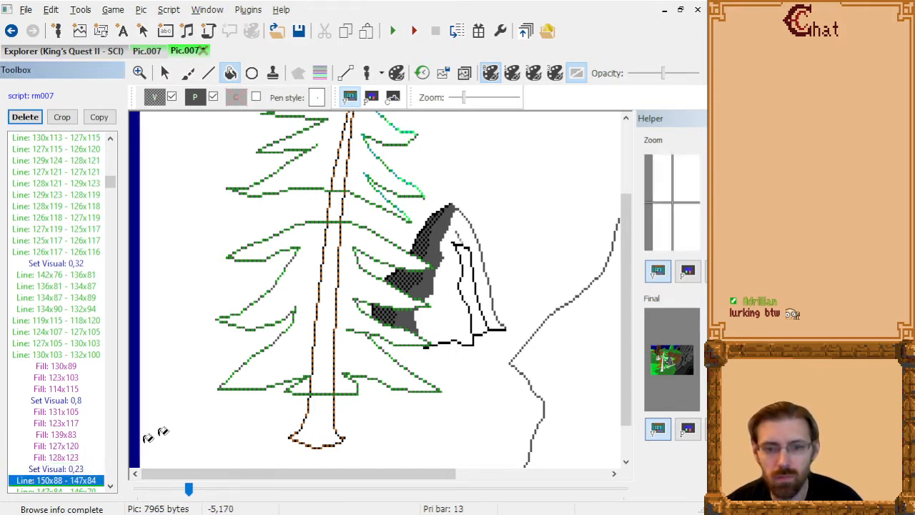
# Delete the black rock lines 114x112 - 117x108, 117x108 - 119x107, 124x125 - 122x120, 126x114 - 125x111 and 125x111 - 125x108.
pyautogui.scroll(-5, 313, 339)
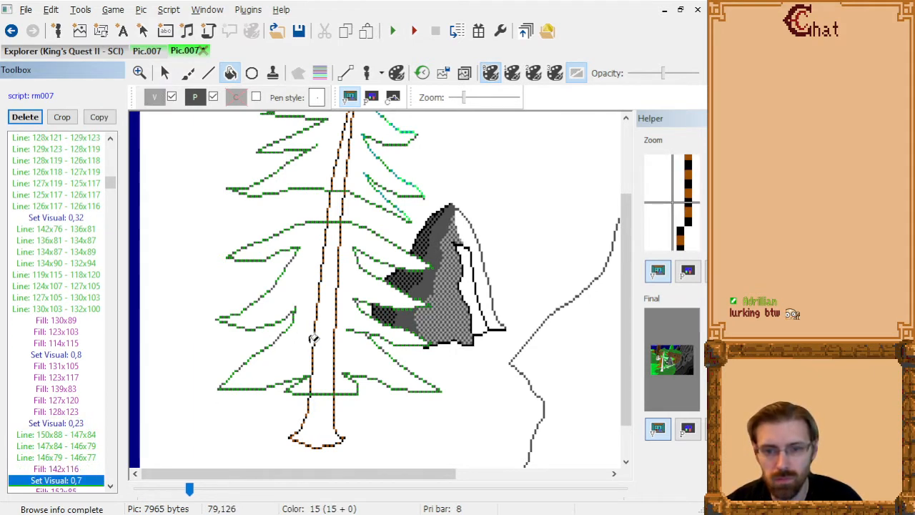
pyautogui.scroll(-15, 313, 339)
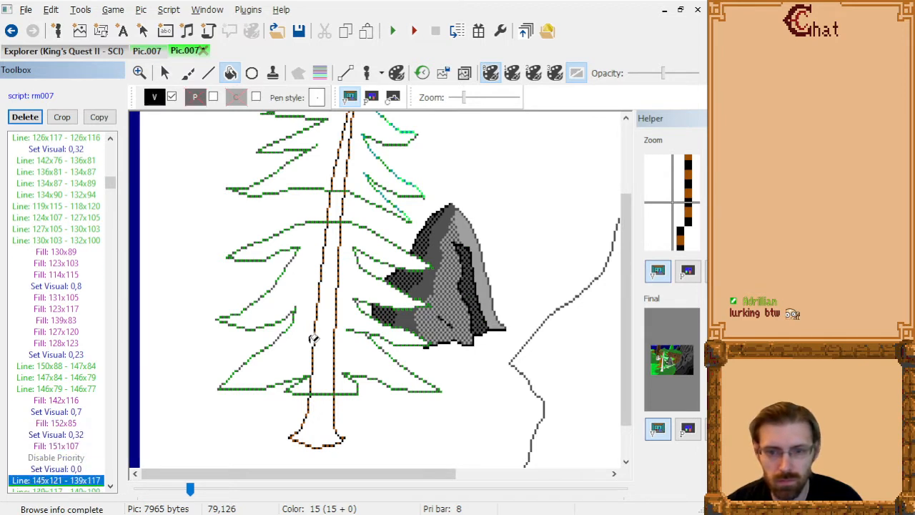
pyautogui.scroll(7, 313, 339)
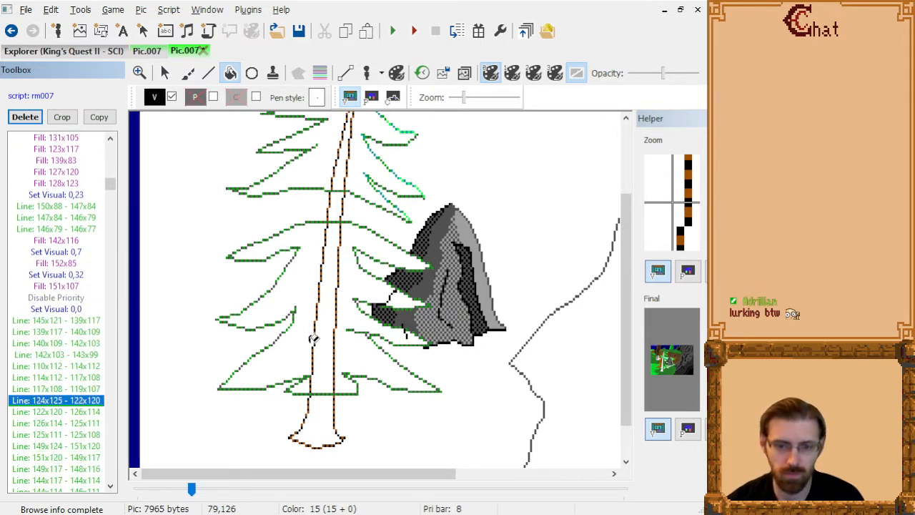
pyautogui.press('Delete')
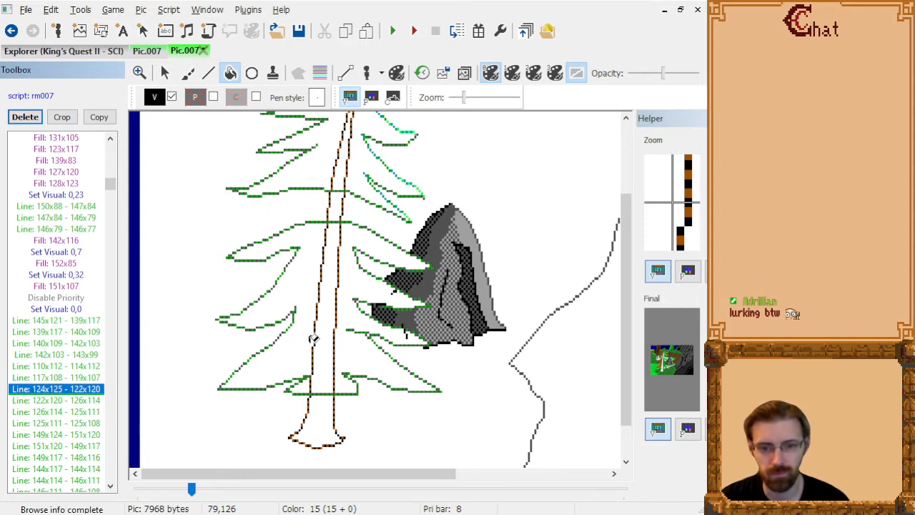
pyautogui.press('Delete')
pyautogui.scroll(-1, 313, 339)
pyautogui.press('Delete')
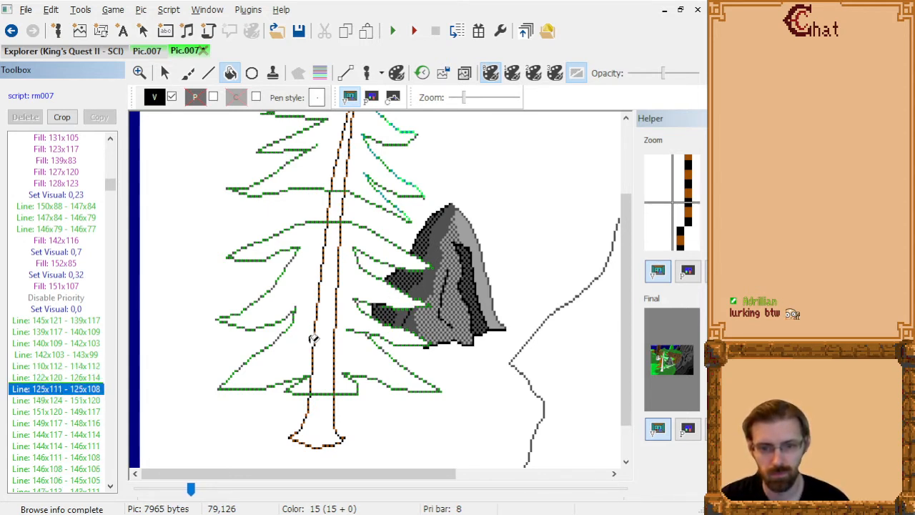
pyautogui.press('Delete')
# Delete the black rock lines 125x121 - 121x122 and 121x122 - 119x121 near the lower branch.
pyautogui.scroll(-20, 313, 339)
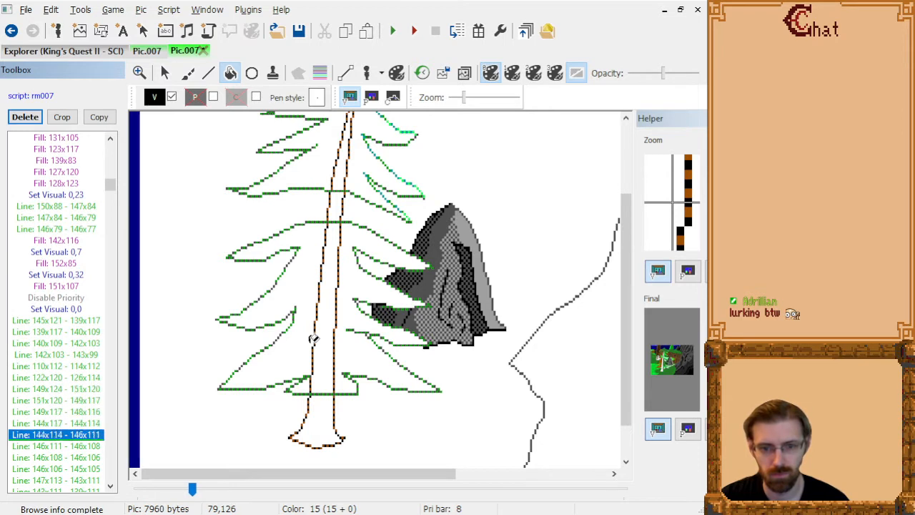
pyautogui.scroll(-20, 313, 339)
pyautogui.scroll(20, 313, 339)
pyautogui.scroll(-5, 314, 339)
pyautogui.scroll(3, 314, 339)
pyautogui.scroll(1, 313, 339)
pyautogui.scroll(-2, 314, 339)
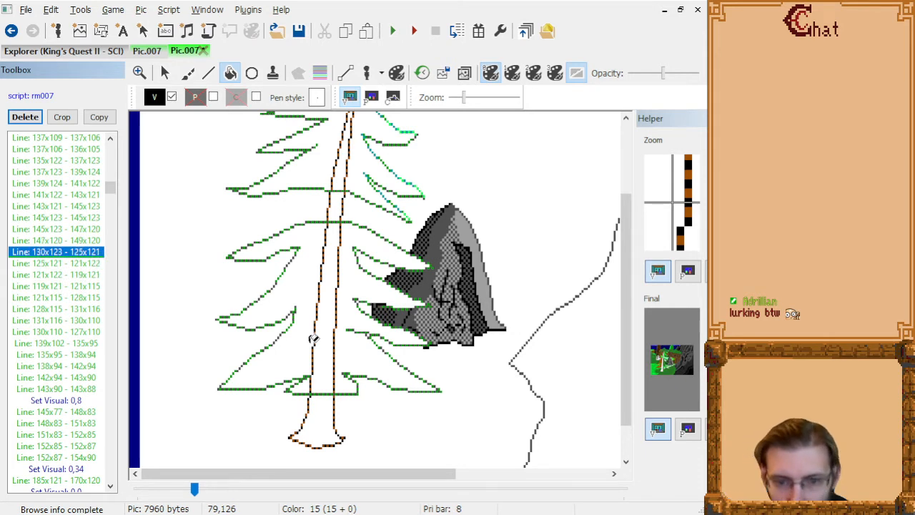
pyautogui.press('Delete')
# Delete the black rock line 119x121 - 121x115.
pyautogui.press('Delete')
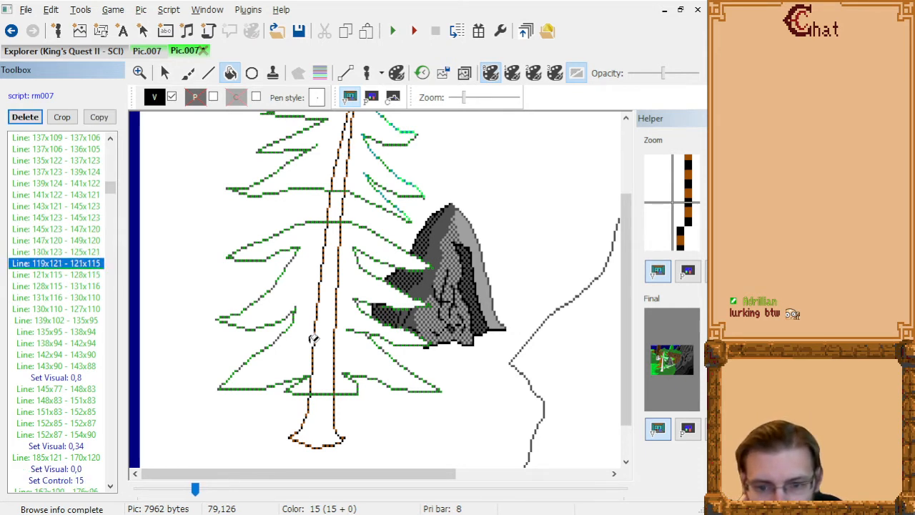
pyautogui.scroll(1, 313, 339)
pyautogui.scroll(-1, 314, 339)
pyautogui.scroll(1, 314, 339)
pyautogui.scroll(-1, 313, 339)
pyautogui.press('Delete')
pyautogui.press('Delete')
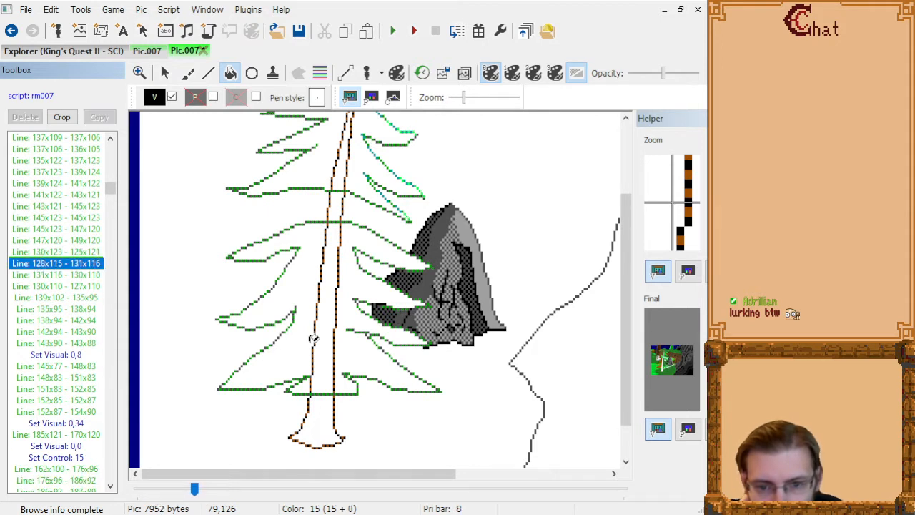
pyautogui.scroll(1, 314, 339)
pyautogui.hotkey('ctrl', 'z')
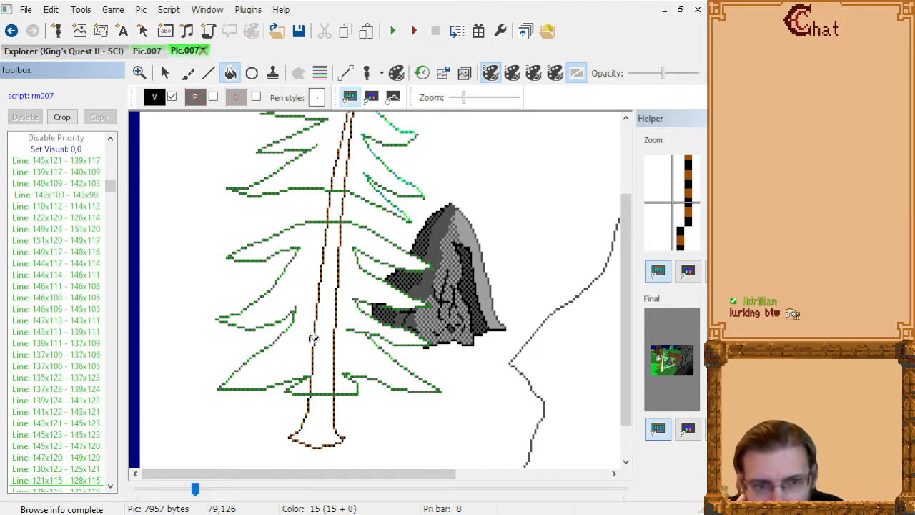
# Delete the black lines 131x116 - 130x110 and 130x110 - 127x110 that cross the gap between the branches.
pyautogui.scroll(-1, 313, 339)
pyautogui.scroll(1, 313, 339)
pyautogui.scroll(-3, 313, 339)
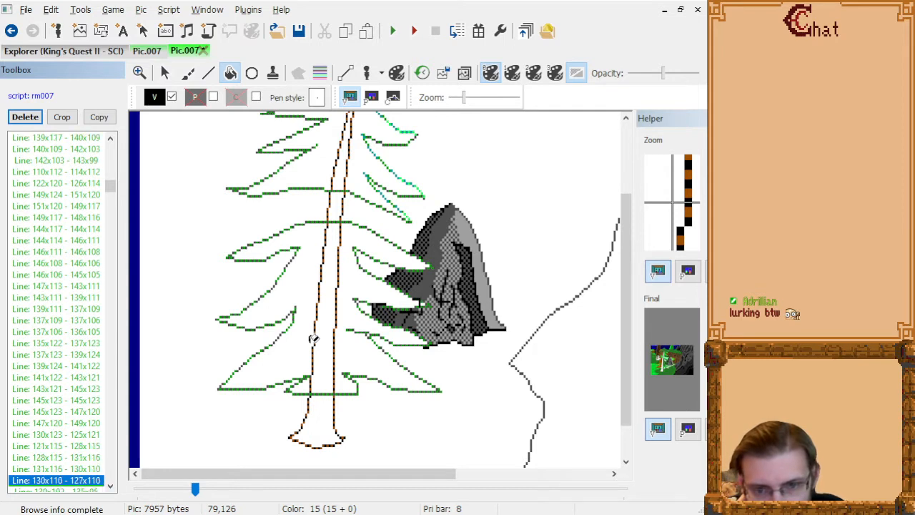
pyautogui.scroll(2, 313, 339)
pyautogui.scroll(-1, 313, 339)
pyautogui.press('Delete')
pyautogui.press('Delete')
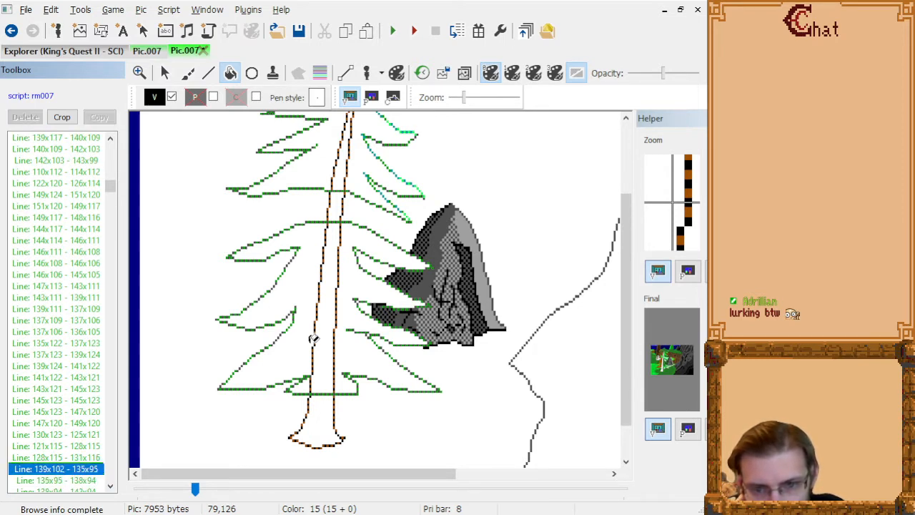
# Step through the commands after "Line: 139x102 - 135x95" to examine how the background lines meet the tree's branches.
pyautogui.scroll(-3, 313, 339)
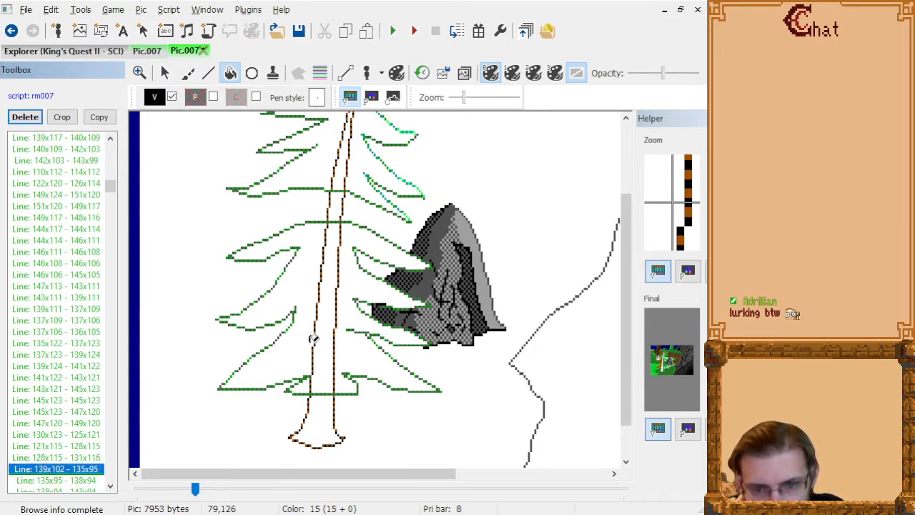
pyautogui.scroll(-9, 313, 339)
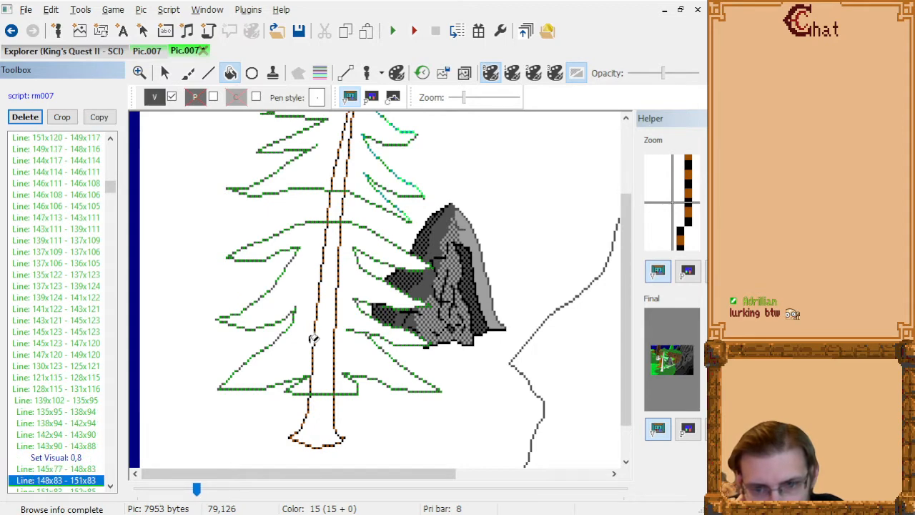
pyautogui.scroll(-20, 313, 339)
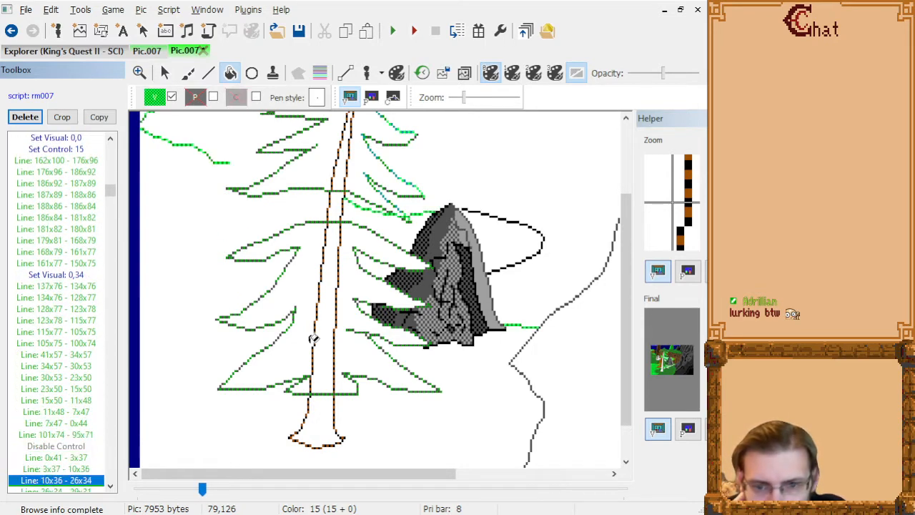
pyautogui.scroll(15, 313, 339)
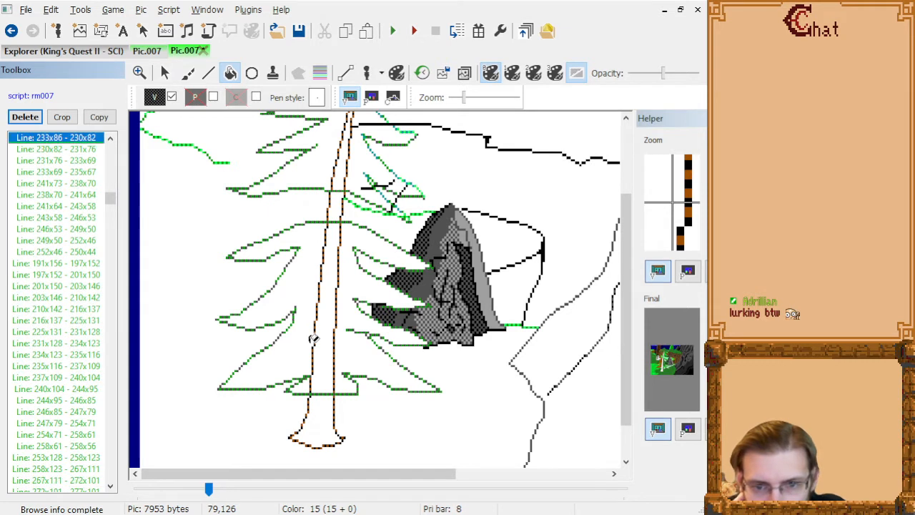
pyautogui.scroll(5, 314, 339)
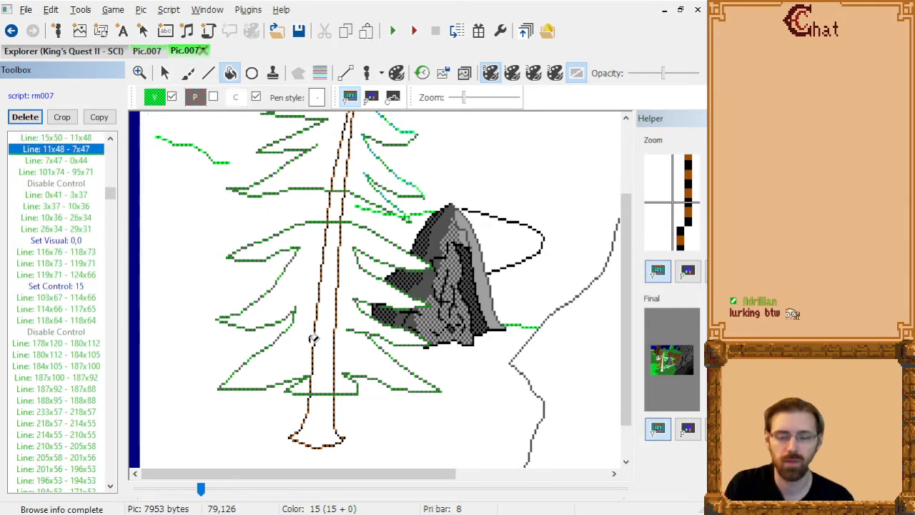
pyautogui.scroll(20, 314, 339)
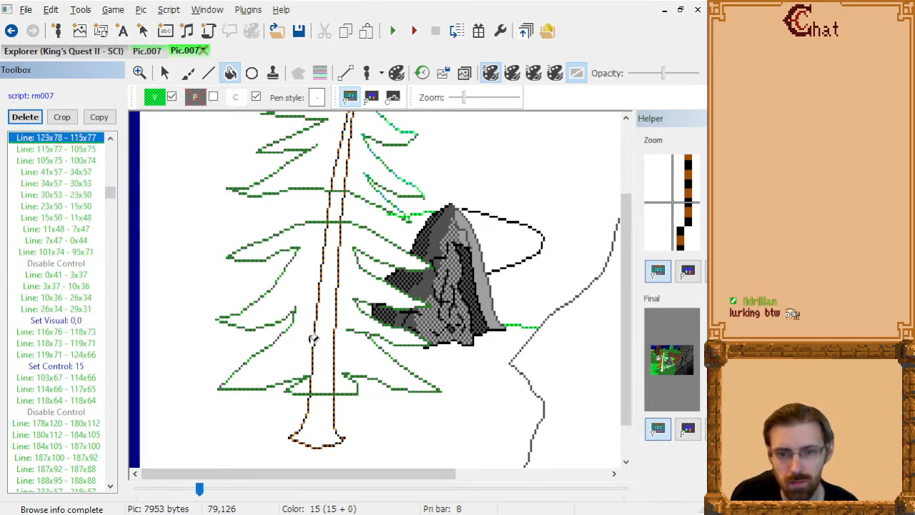
pyautogui.scroll(-4, 313, 339)
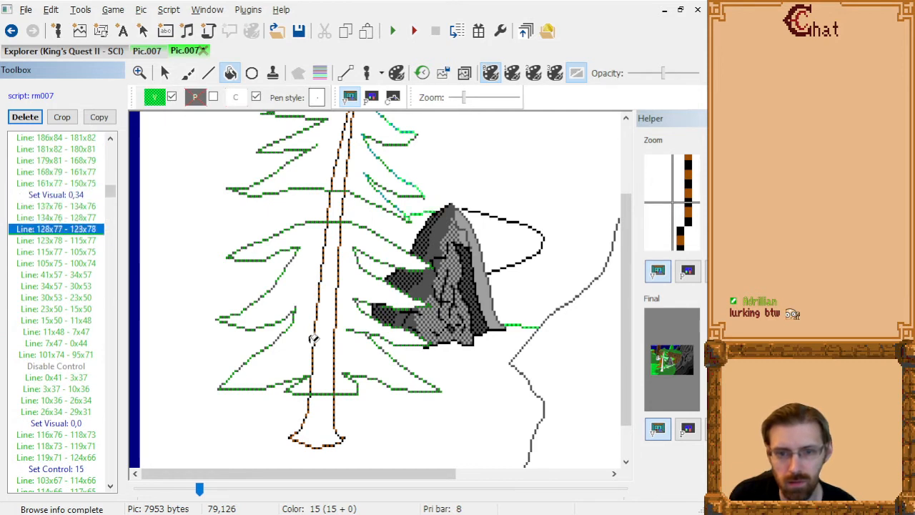
# Draw a green dithered line from 128x77 to 124x78 beside the branch tip, directly after "Line: 128x77 - 123x78".
pyautogui.click(208, 73)
pyautogui.scroll(-1, 429, 221)
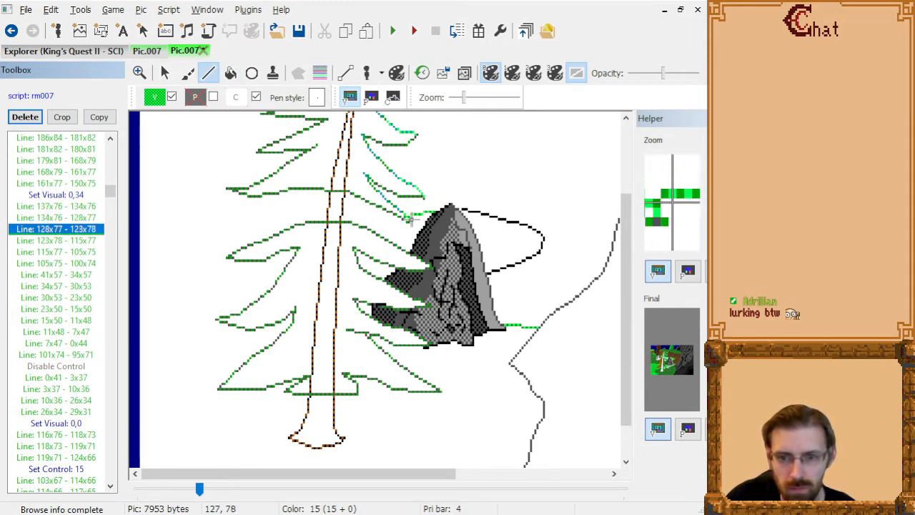
pyautogui.scroll(1, 414, 217)
pyautogui.scroll(-1, 412, 214)
pyautogui.scroll(1, 412, 215)
pyautogui.scroll(-1, 413, 215)
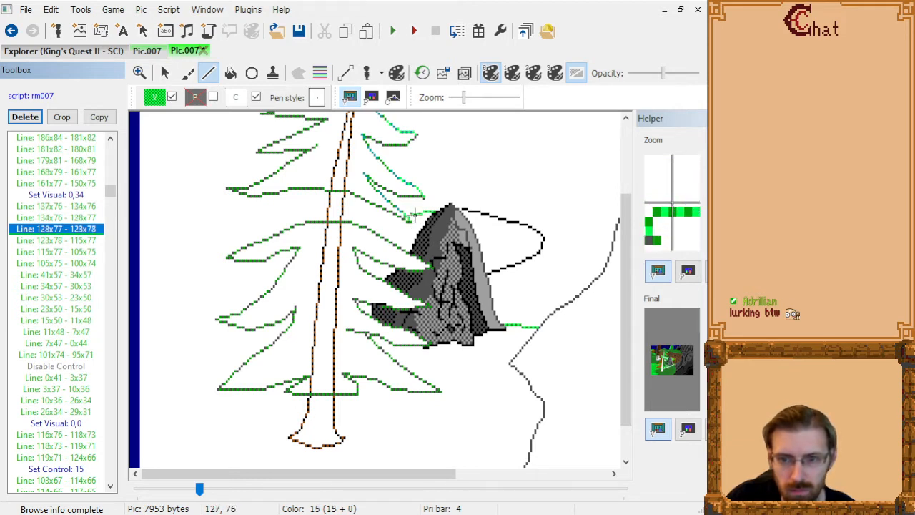
pyautogui.click(417, 217)
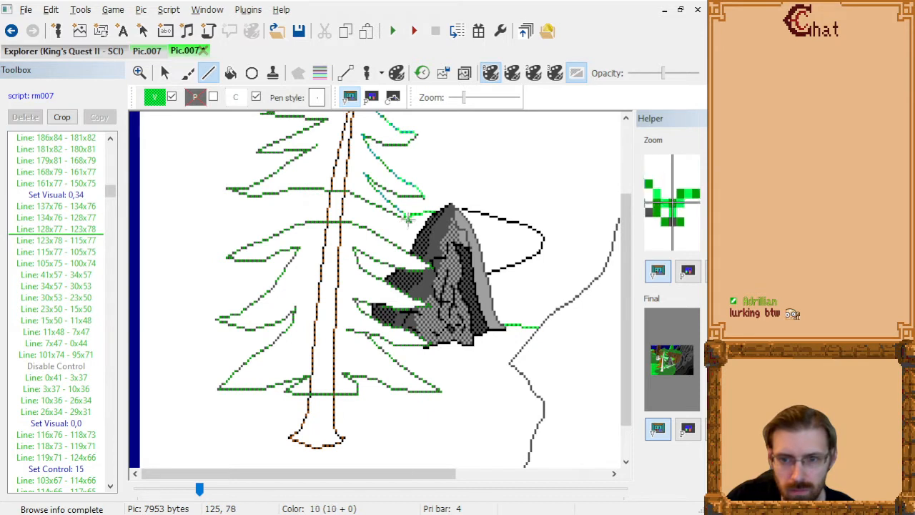
pyautogui.click(408, 219)
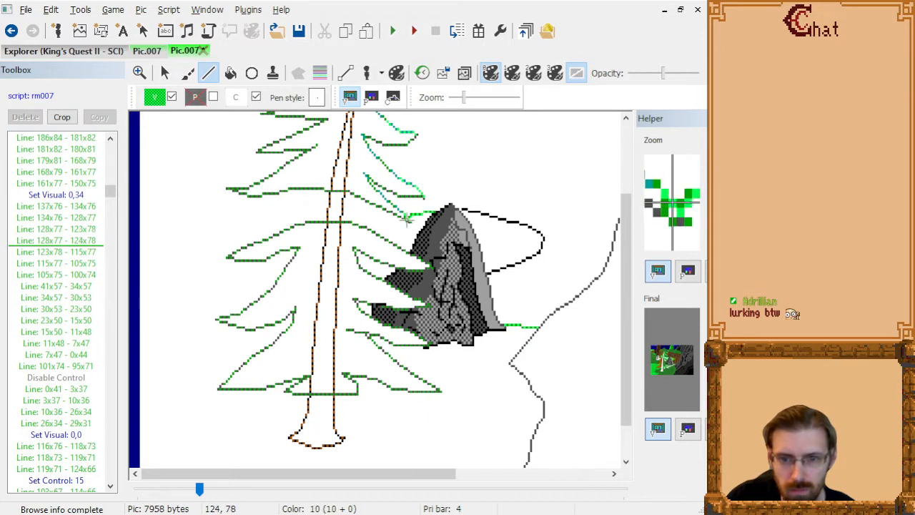
# Delete the old green background lines 128x77 - 123x78 and 123x78 - 115x77.
pyautogui.click(75, 238)
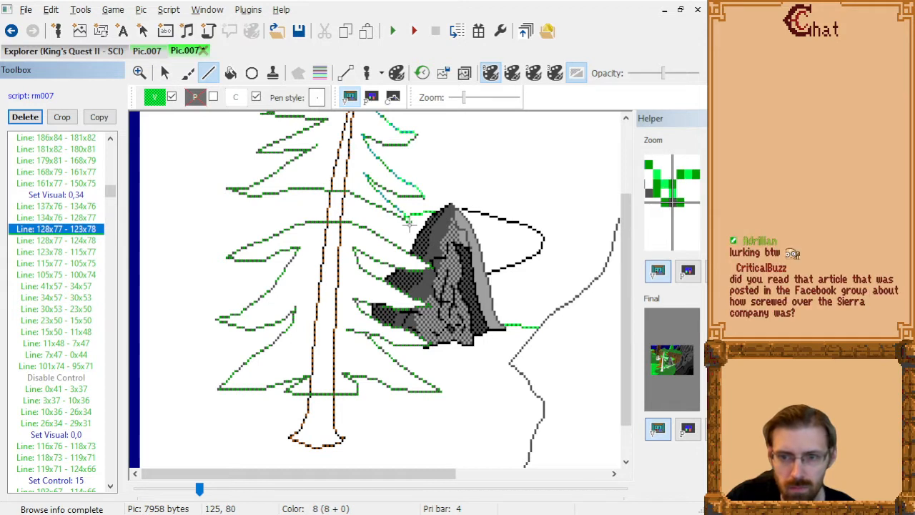
pyautogui.press('Up')
pyautogui.press('Delete')
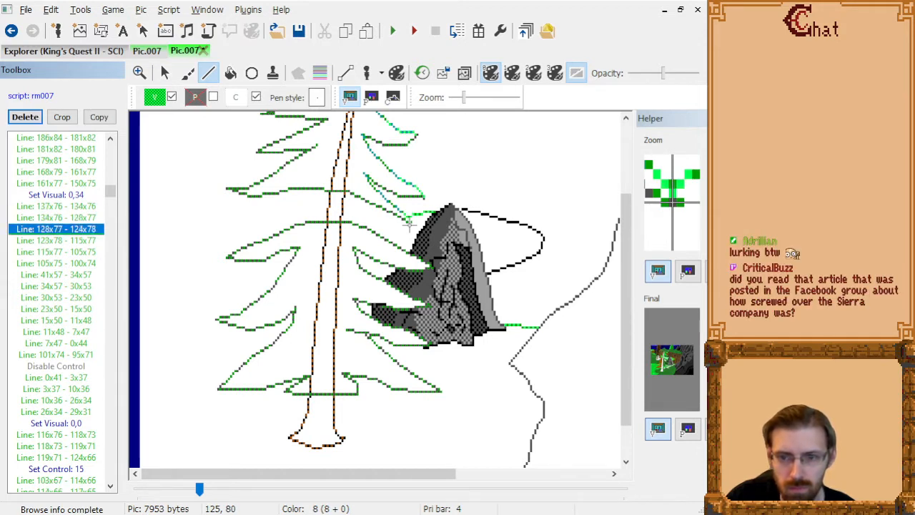
pyautogui.press('Down')
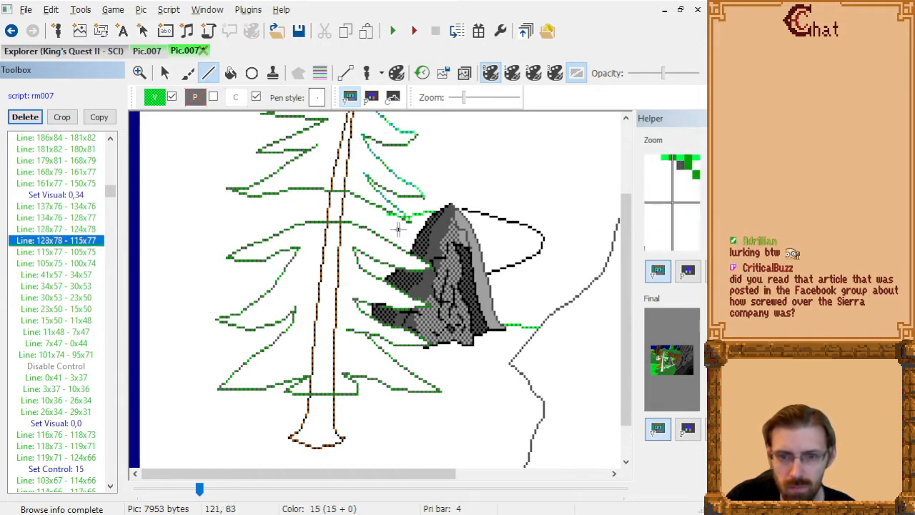
pyautogui.press('Delete')
pyautogui.press('Down')
# Step through the commands from "Line: 41x57 - 34x57" to "Line: 118x64 - 118x64" to examine which lines cross the tree's branches.
pyautogui.press('Down')
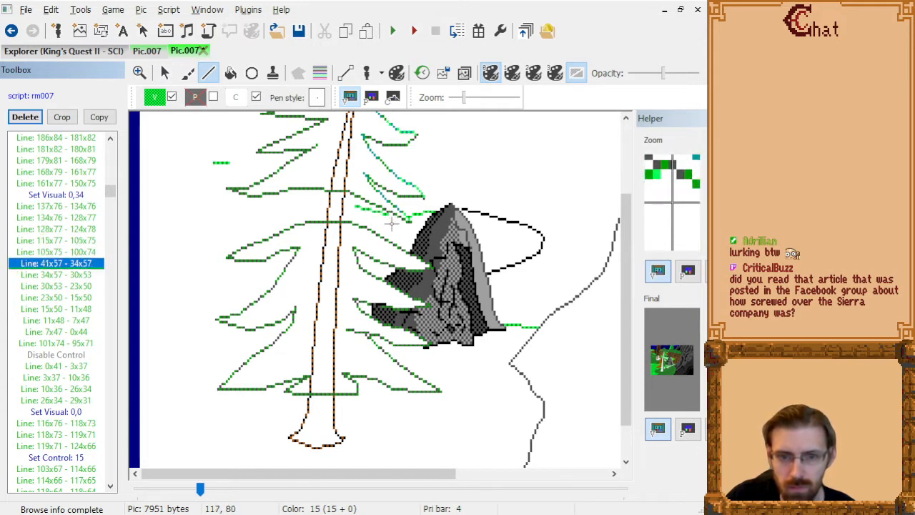
pyautogui.press('Down')
pyautogui.press('Down')
pyautogui.press('Down')
pyautogui.press('Down')
pyautogui.press('Down')
pyautogui.press('Down')
pyautogui.press('Down')
pyautogui.press('Down')
pyautogui.press('Down')
pyautogui.press('Down')
pyautogui.press('Down')
pyautogui.press('Down')
pyautogui.press('Down')
pyautogui.press('Down')
pyautogui.press('Down')
pyautogui.press('Down')
pyautogui.press('Down')
pyautogui.press('Down')
pyautogui.press('Down')
pyautogui.press('Down')
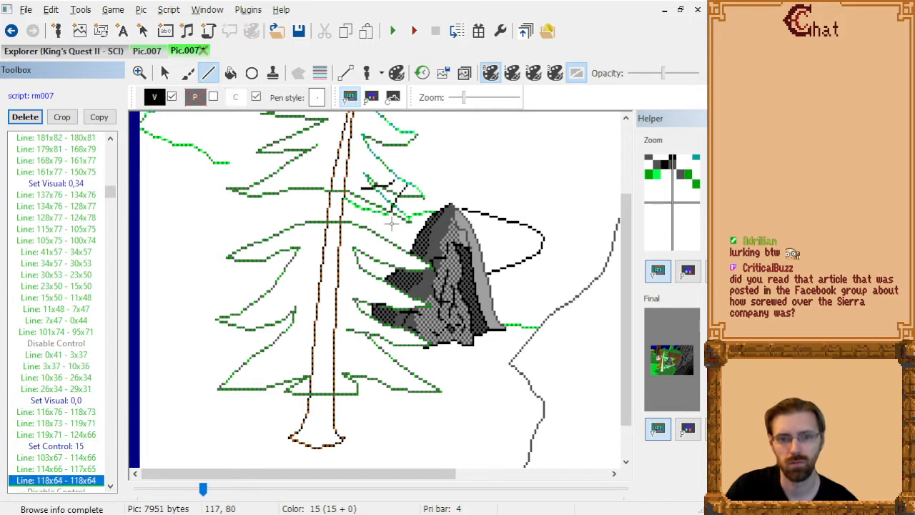
pyautogui.press('Up')
pyautogui.press('Up')
pyautogui.press('Up')
pyautogui.press('Up')
pyautogui.press('Up')
pyautogui.press('Up')
pyautogui.press('Up')
pyautogui.press('Up')
pyautogui.press('Up')
pyautogui.press('Up')
pyautogui.press('Up')
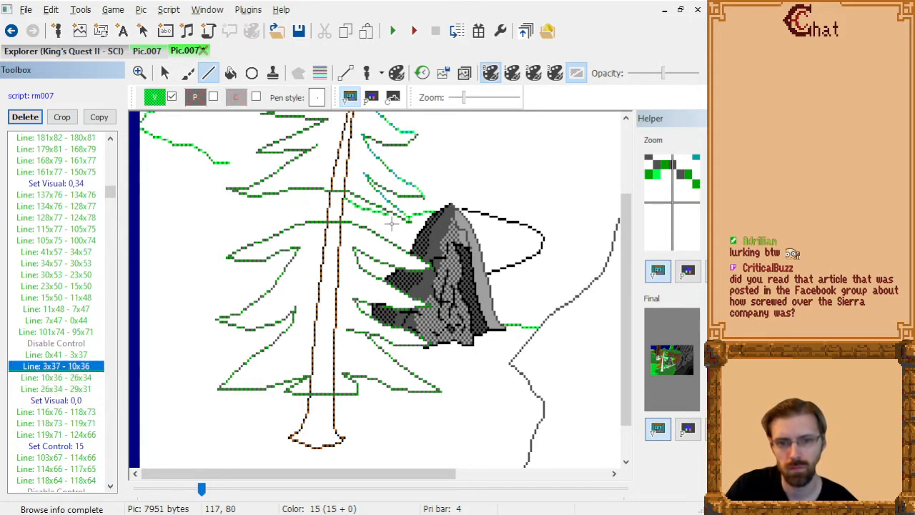
pyautogui.press('Up')
pyautogui.press('Up')
pyautogui.press('Up')
pyautogui.press('Up')
pyautogui.press('Down')
pyautogui.press('Down')
pyautogui.press('Down')
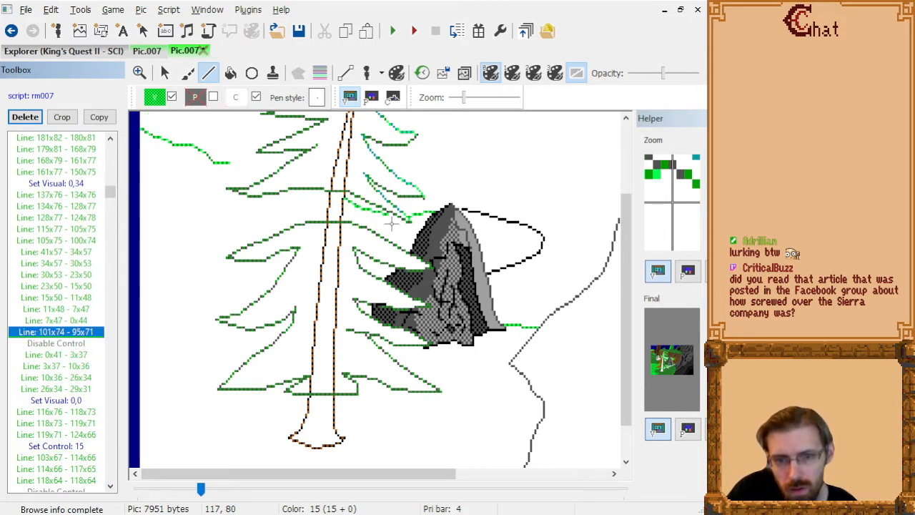
pyautogui.press('Down')
# Delete the black lines 116x76 - 118x73 and 119x71 - 124x66 that cross the branches.
pyautogui.press('Down')
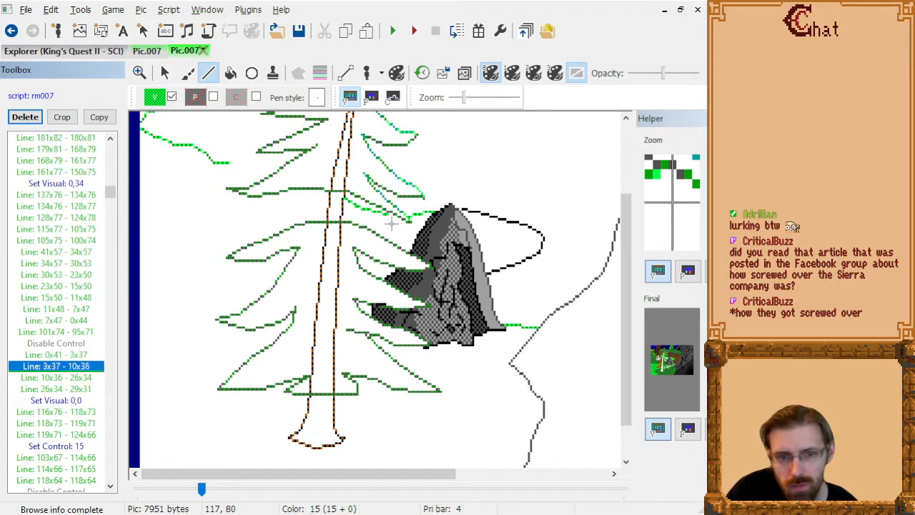
pyautogui.press('Down')
pyautogui.scroll(2, 441, 258)
pyautogui.press('Down')
pyautogui.press('Down')
pyautogui.press('Down')
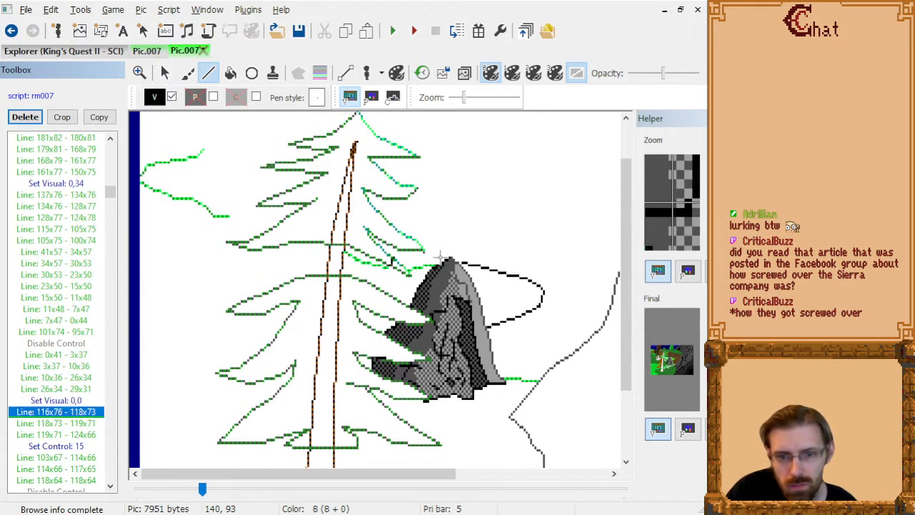
pyautogui.press('Delete')
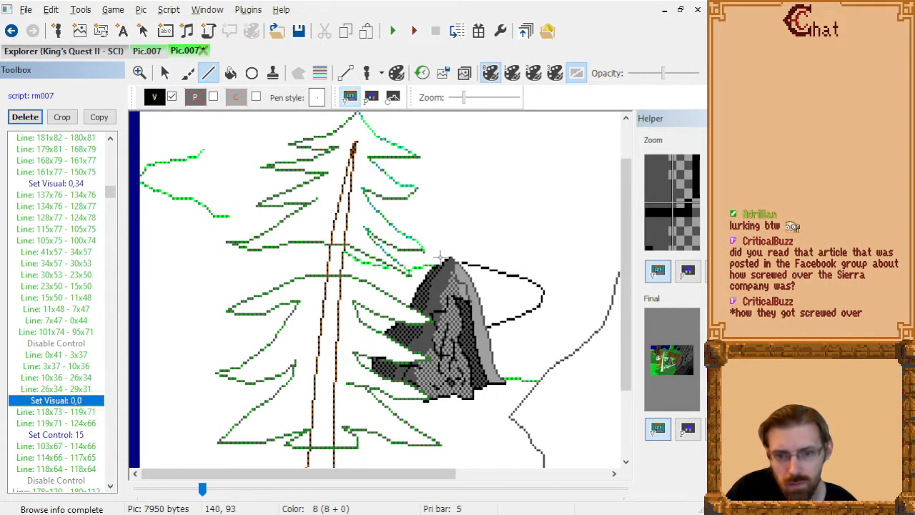
pyautogui.press('Down')
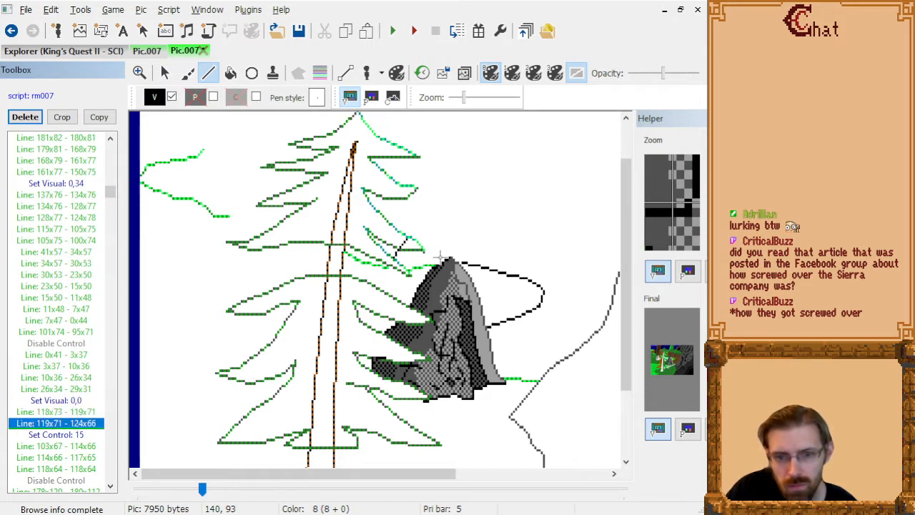
pyautogui.press('Up')
pyautogui.press('Down')
pyautogui.press('Delete')
pyautogui.press('Down')
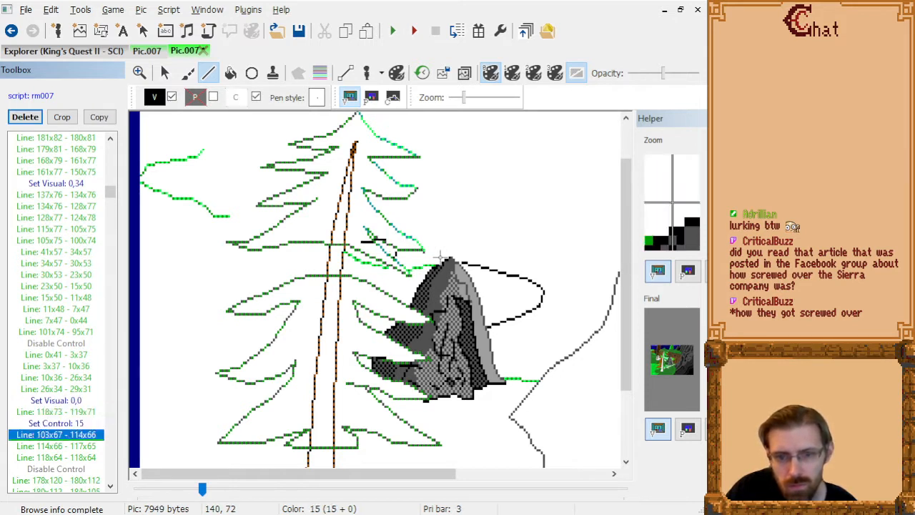
# Try a black line from 109x66 to 112x66 directly after "Line: 103x67 - 114x66", then remove it.
pyautogui.press('Up')
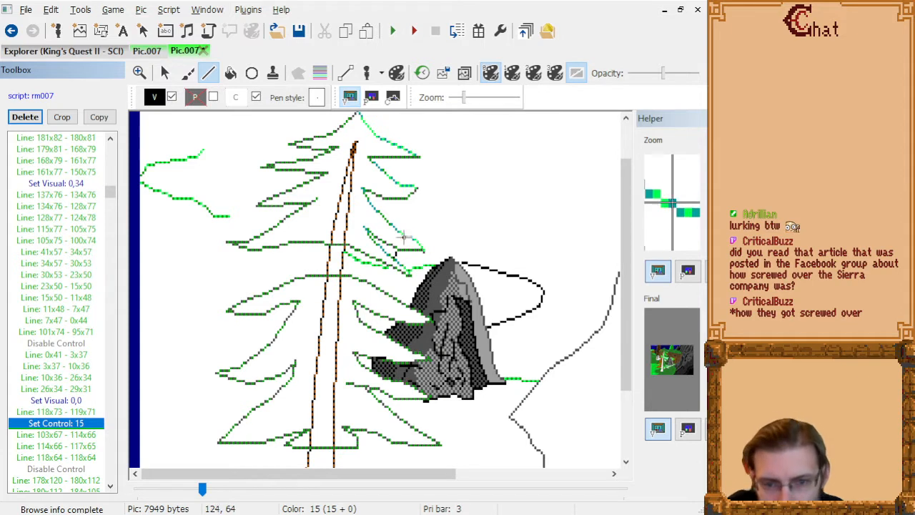
pyautogui.press('Down')
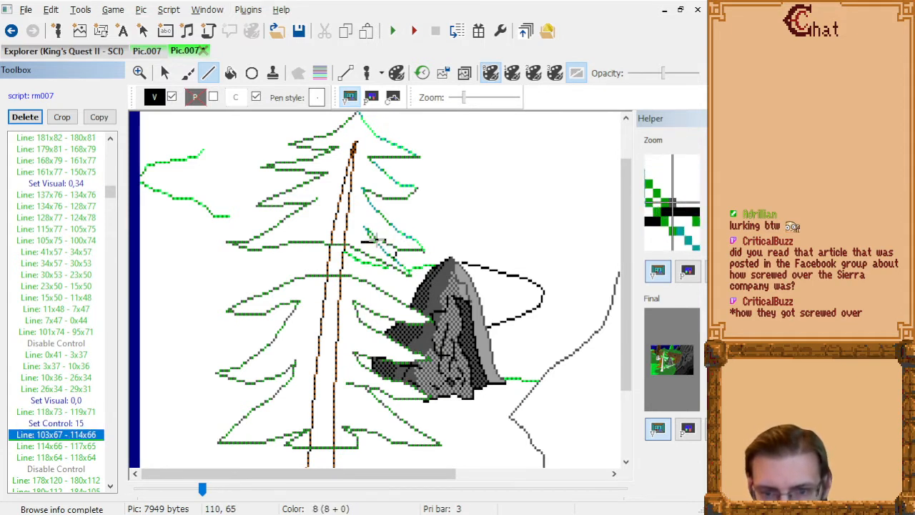
pyautogui.click(375, 241)
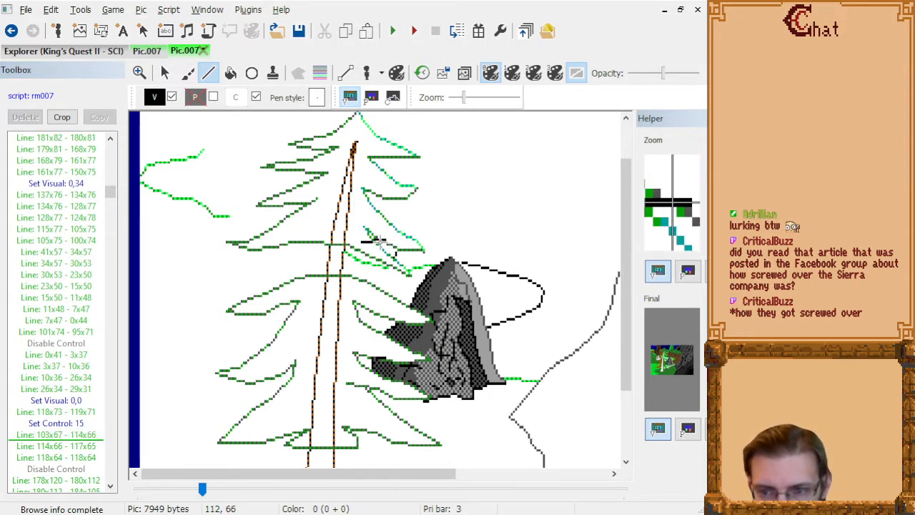
pyautogui.click(381, 241)
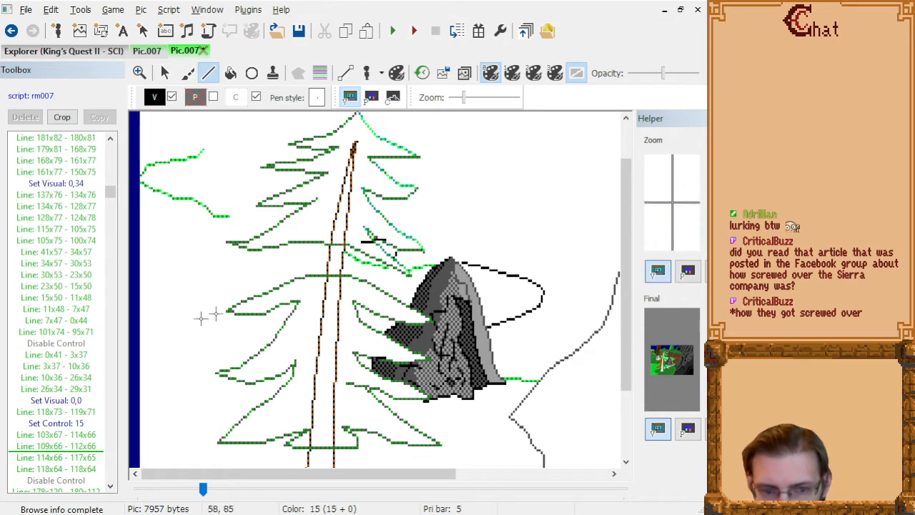
pyautogui.click(61, 445)
pyautogui.press('Delete')
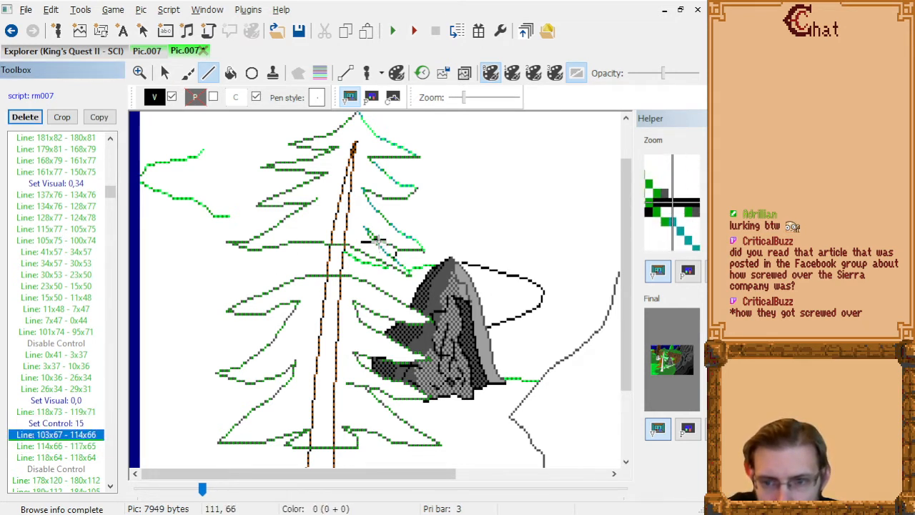
# Replace the black lines 103x67 - 114x66, 114x66 - 117x65 and 118x64 - 118x64 with a short line from 109x66 to 110x66.
pyautogui.press('Up')
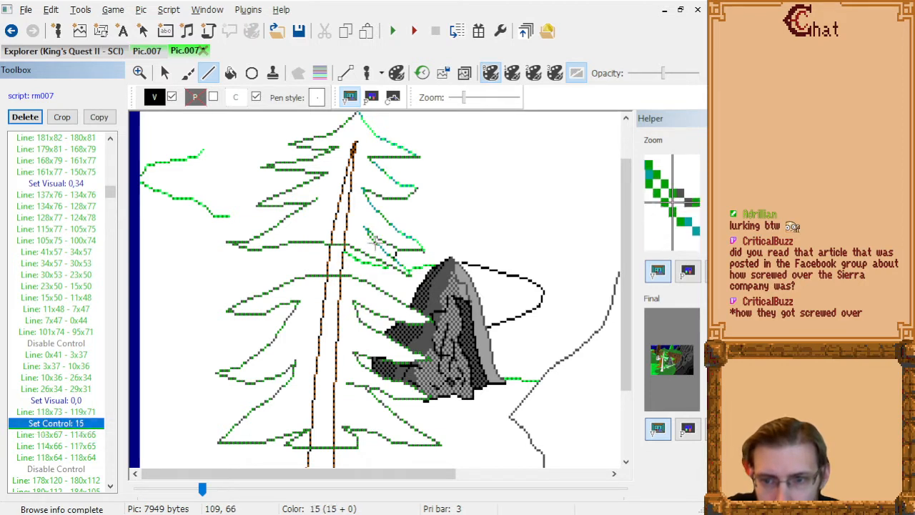
pyautogui.click(375, 243)
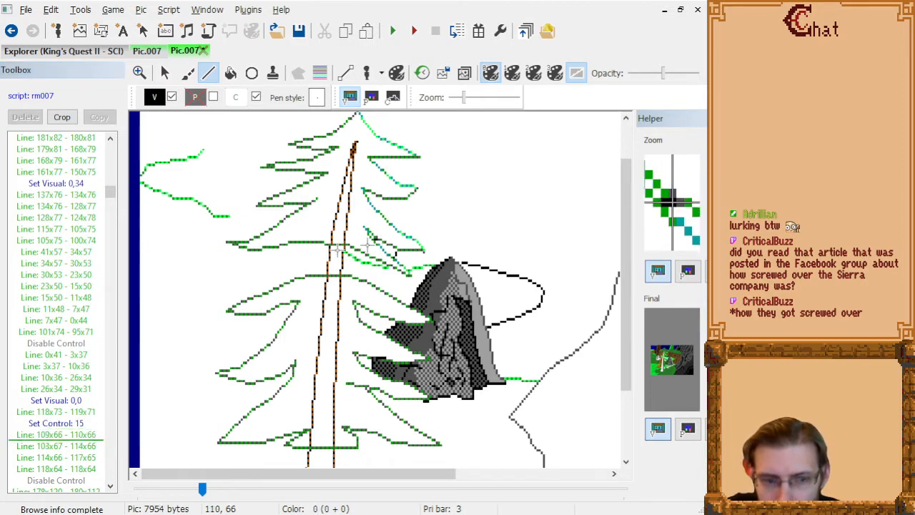
pyautogui.click(34, 437)
pyautogui.press('Down')
pyautogui.press('Delete')
pyautogui.press('Down')
pyautogui.press('Delete')
pyautogui.press('Down')
pyautogui.press('Delete')
# Step through the black outline commands after "Line: 109x66 - 110x66" to find the horizon line that crosses the upper branches.
pyautogui.press('Down')
pyautogui.press('Down')
pyautogui.press('Down')
pyautogui.press('Down')
pyautogui.press('Down')
pyautogui.press('Down')
pyautogui.press('Down')
pyautogui.press('Down')
pyautogui.press('Down')
pyautogui.press('Down')
pyautogui.press('Down')
pyautogui.press('Down')
pyautogui.press('Down')
pyautogui.press('Down')
pyautogui.press('Down')
pyautogui.press('Down')
pyautogui.press('Down')
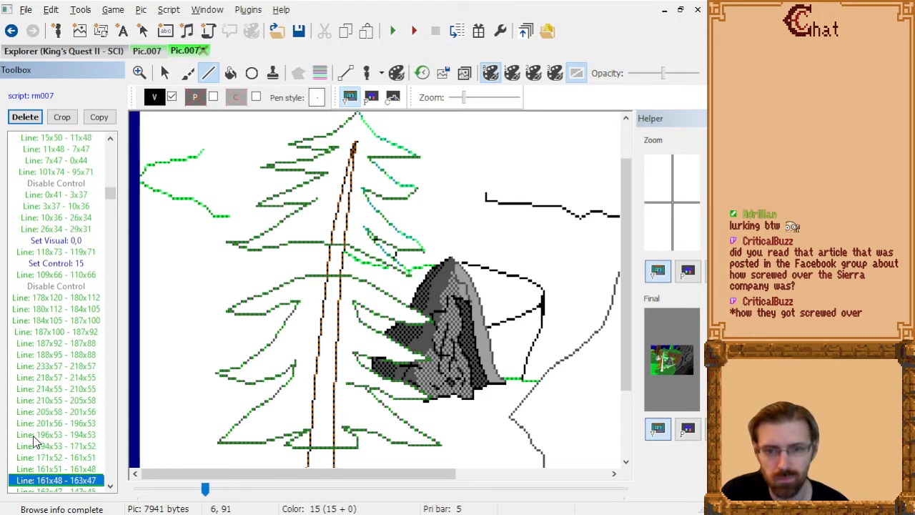
pyautogui.press('Down')
pyautogui.press('Down')
pyautogui.press('Down')
pyautogui.press('Down')
pyautogui.press('Down')
pyautogui.press('Down')
pyautogui.press('Down')
pyautogui.press('Down')
pyautogui.press('Down')
pyautogui.press('Down')
pyautogui.press('Down')
pyautogui.press('Down')
pyautogui.press('Down')
pyautogui.press('Down')
pyautogui.press('Down')
pyautogui.press('Down')
pyautogui.press('Up')
pyautogui.press('Up')
pyautogui.press('Up')
pyautogui.press('Up')
pyautogui.press('Up')
pyautogui.press('Up')
pyautogui.press('Up')
pyautogui.press('Up')
pyautogui.press('Up')
pyautogui.press('Up')
pyautogui.press('Up')
pyautogui.press('Up')
pyautogui.press('Up')
pyautogui.press('Up')
pyautogui.press('Up')
pyautogui.press('Up')
pyautogui.press('Up')
pyautogui.press('Down')
pyautogui.press('Down')
pyautogui.press('Down')
pyautogui.press('Down')
pyautogui.press('Down')
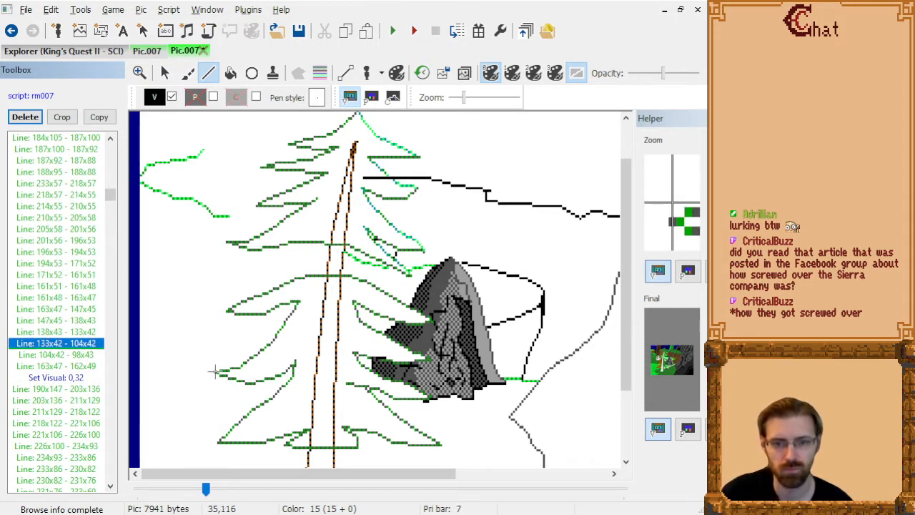
# Replace the black horizon lines 133x42 - 104x42 and 104x42 - 98x43 with one line from 133x42 to 118x42, ending at the branch edge.
pyautogui.press('Up')
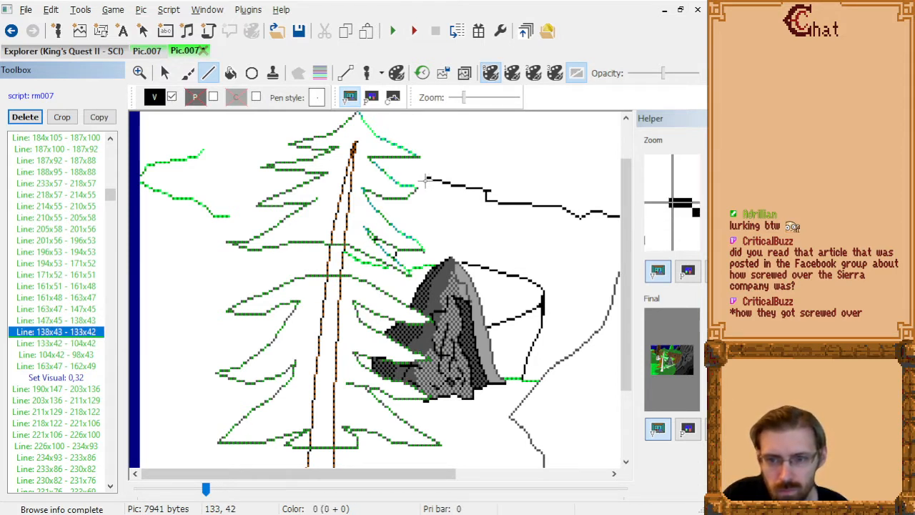
pyautogui.click(425, 180)
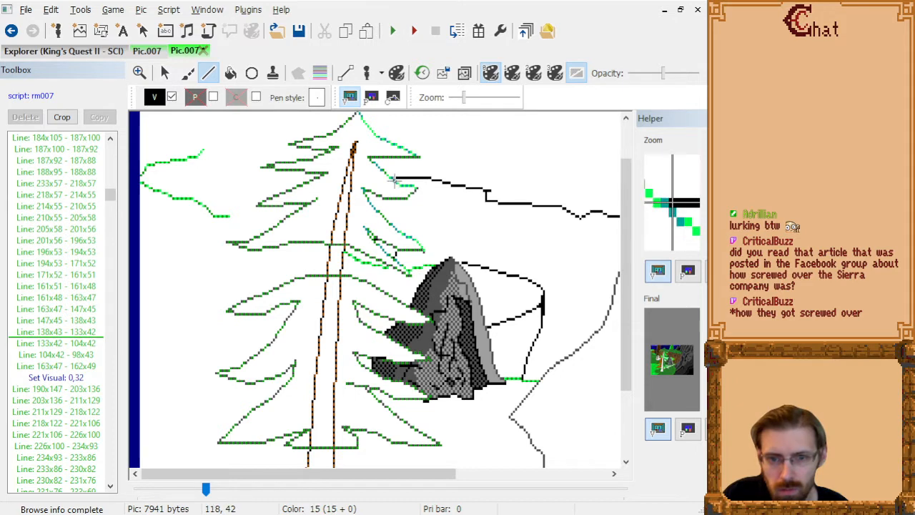
pyautogui.click(393, 179)
pyautogui.click(66, 346)
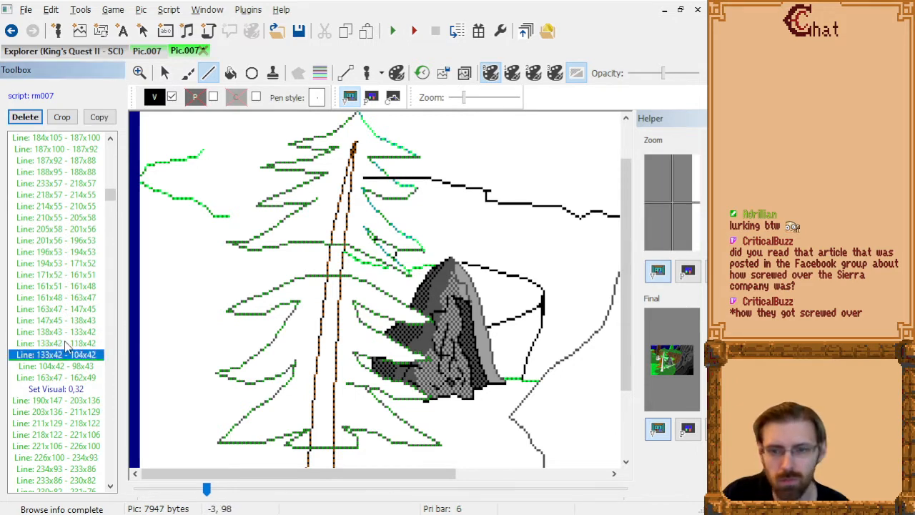
pyautogui.press('Delete')
pyautogui.press('Delete')
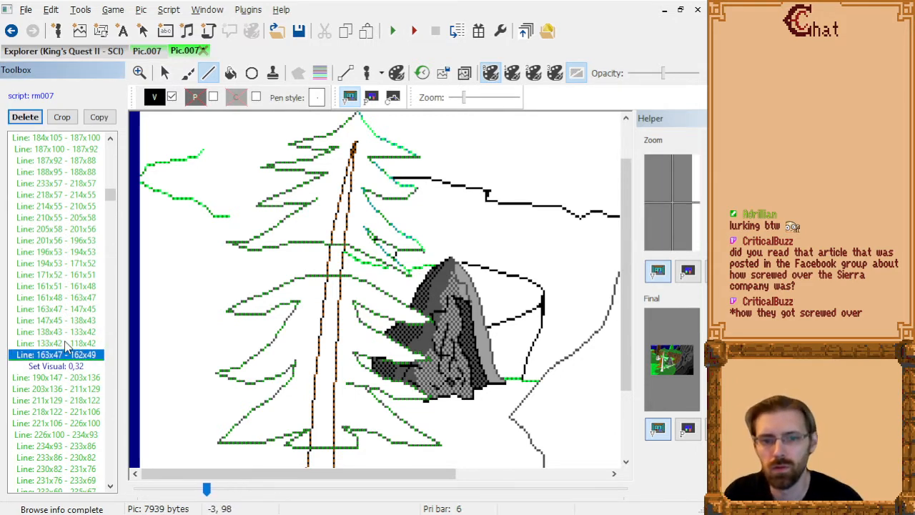
# Step through the rock outline commands after "Line: 163x47 - 162x49" and view the whole picture.
pyautogui.press('Down')
pyautogui.press('Down')
pyautogui.press('Down')
pyautogui.press('Down')
pyautogui.press('Down')
pyautogui.press('Down')
pyautogui.press('Down')
pyautogui.press('Down')
pyautogui.press('Down')
pyautogui.press('Down')
pyautogui.press('Down')
pyautogui.press('Down')
pyautogui.press('Down')
pyautogui.press('Down')
pyautogui.press('Down')
pyautogui.press('Down')
pyautogui.press('Down')
pyautogui.press('Down')
pyautogui.press('Down')
pyautogui.press('Down')
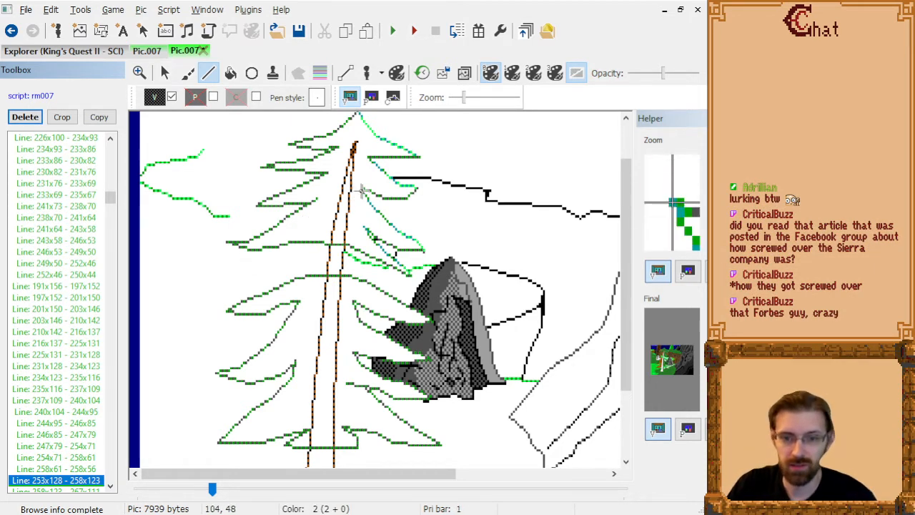
pyautogui.press('Down')
pyautogui.press('Down')
pyautogui.press('Down')
pyautogui.press('Down')
pyautogui.press('Down')
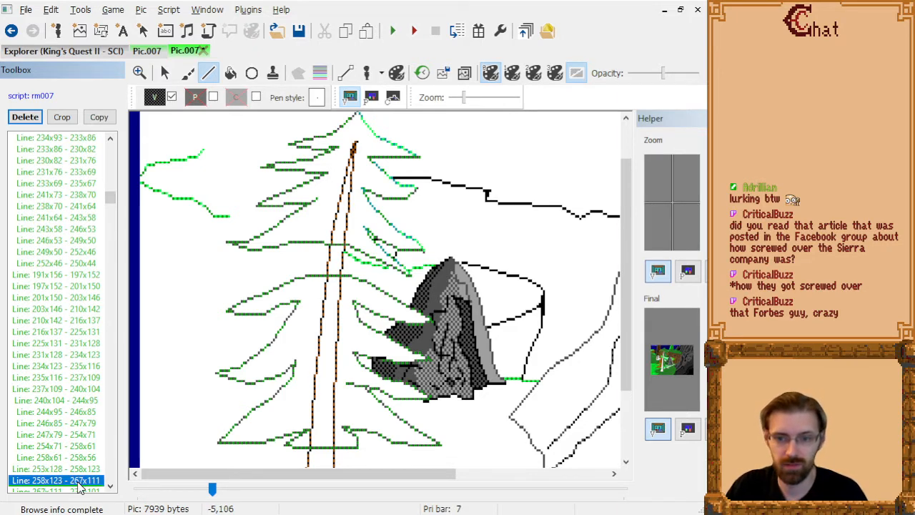
pyautogui.scroll(-6, 77, 402)
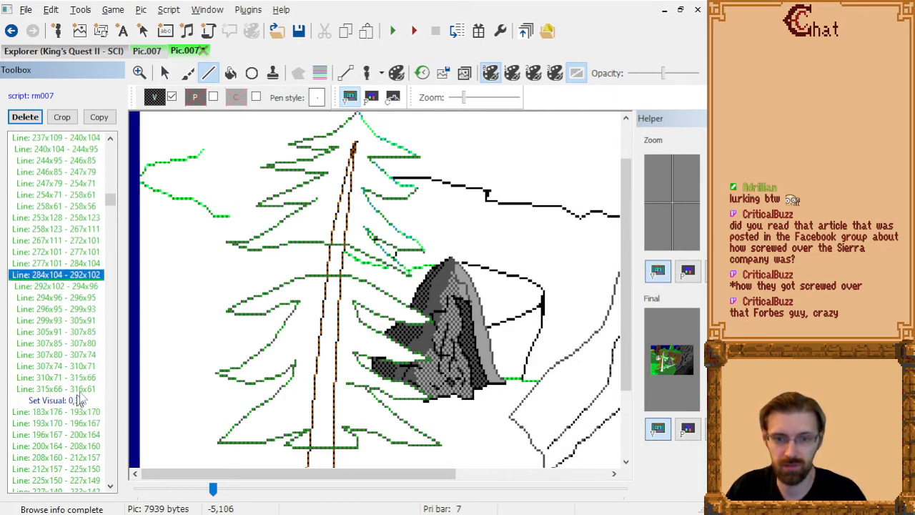
pyautogui.scroll(-1, 423, 341)
pyautogui.scroll(-1, 414, 310)
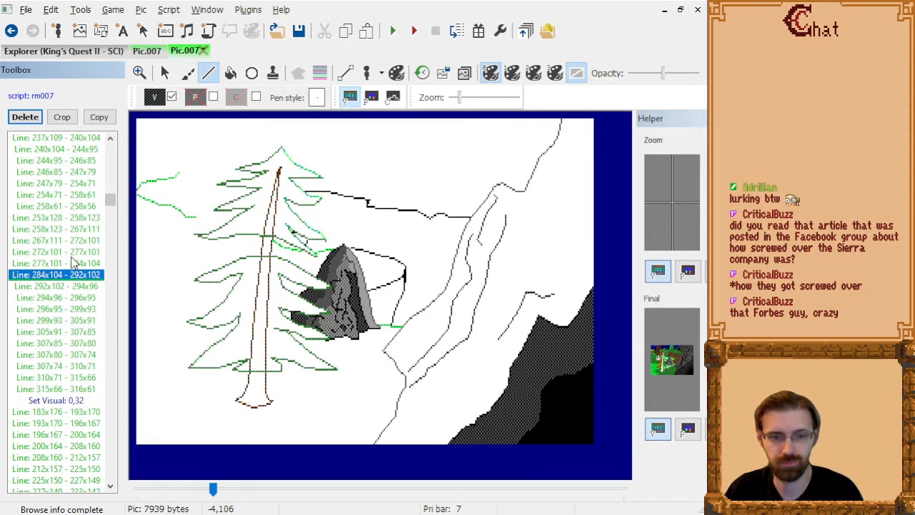
# Step through the cliff outline commands around and after "Line: 284x104 - 292x102" to check for lines reaching the pine.
pyautogui.press('Up')
pyautogui.press('Up')
pyautogui.press('Up')
pyautogui.press('Up')
pyautogui.press('Up')
pyautogui.press('Up')
pyautogui.press('Up')
pyautogui.press('Up')
pyautogui.press('Up')
pyautogui.press('Down')
pyautogui.press('Down')
pyautogui.press('Down')
pyautogui.press('Down')
pyautogui.press('Down')
pyautogui.press('Down')
pyautogui.press('Down')
pyautogui.press('Down')
pyautogui.press('Down')
pyautogui.press('Down')
pyautogui.press('Down')
pyautogui.press('Down')
pyautogui.press('Down')
pyautogui.press('Down')
pyautogui.press('Down')
pyautogui.press('Down')
pyautogui.press('Down')
pyautogui.press('Down')
pyautogui.press('Down')
pyautogui.press('Down')
pyautogui.press('Down')
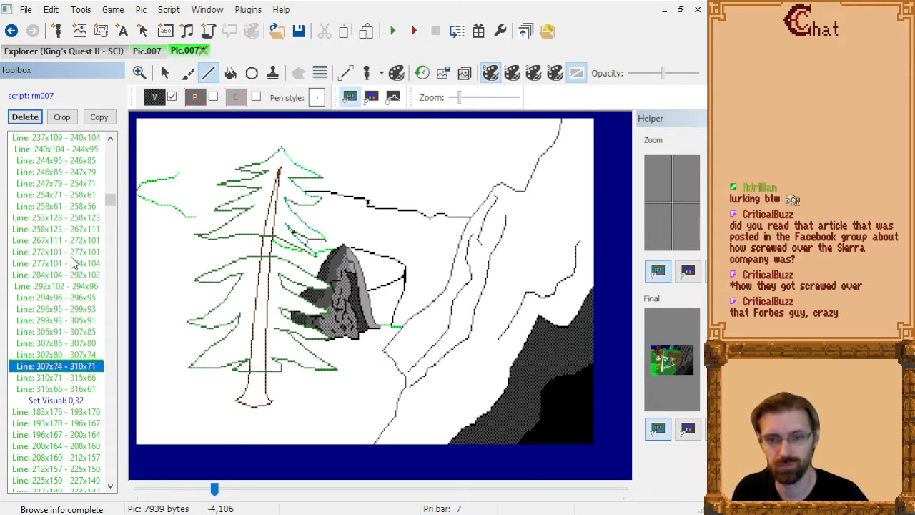
pyautogui.press('Down')
pyautogui.press('Down')
pyautogui.press('Down')
pyautogui.press('Down')
pyautogui.press('Down')
pyautogui.press('Down')
pyautogui.press('Down')
pyautogui.press('Down')
pyautogui.press('Down')
pyautogui.press('Down')
pyautogui.press('Down')
pyautogui.press('Down')
pyautogui.press('Down')
pyautogui.press('Down')
pyautogui.press('Down')
pyautogui.press('Down')
pyautogui.press('Down')
pyautogui.press('Down')
pyautogui.press('Down')
pyautogui.press('Down')
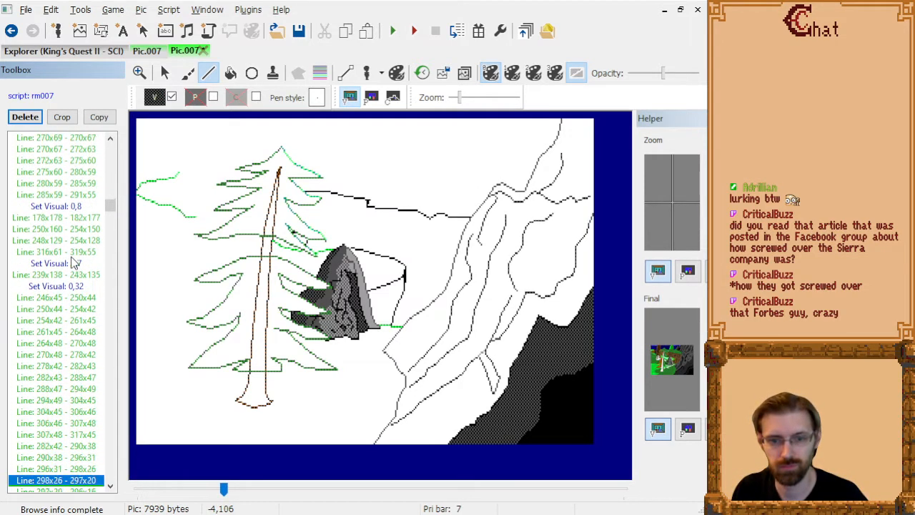
pyautogui.press('Down')
pyautogui.press('Down')
pyautogui.press('Down')
pyautogui.press('Down')
pyautogui.press('Down')
pyautogui.press('Down')
pyautogui.press('Down')
pyautogui.press('Down')
pyautogui.press('Down')
pyautogui.press('Down')
pyautogui.press('Down')
pyautogui.press('Down')
pyautogui.press('Down')
pyautogui.press('Down')
pyautogui.press('Down')
pyautogui.press('Down')
pyautogui.press('Down')
pyautogui.press('Down')
pyautogui.press('Down')
pyautogui.press('Down')
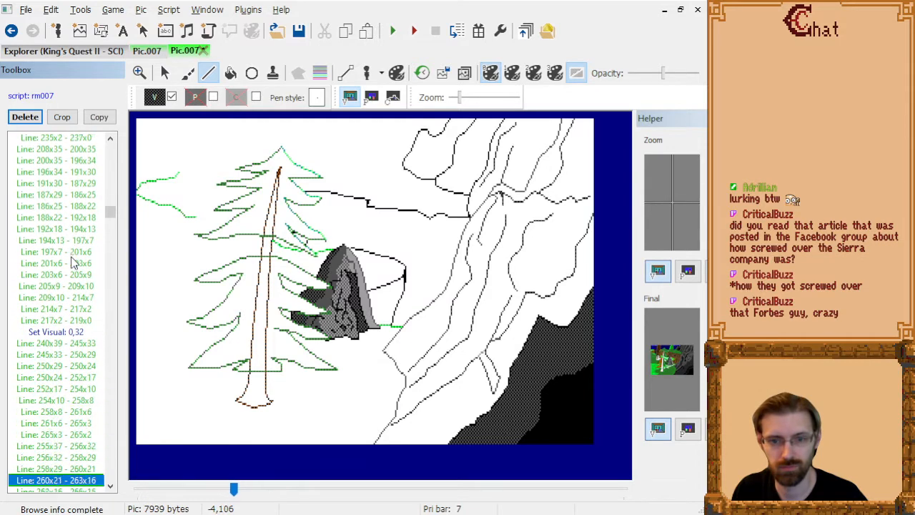
# Step through the ground fill and large background tree commands to examine how they overlap the pine's branches.
pyautogui.press('Up')
pyautogui.press('Up')
pyautogui.press('Up')
pyautogui.press('Up')
pyautogui.press('Up')
pyautogui.press('Up')
pyautogui.press('Up')
pyautogui.press('Up')
pyautogui.press('Up')
pyautogui.press('Up')
pyautogui.press('Up')
pyautogui.press('Up')
pyautogui.press('Up')
pyautogui.press('Up')
pyautogui.press('Up')
pyautogui.press('Up')
pyautogui.press('Up')
pyautogui.press('Up')
pyautogui.press('Up')
pyautogui.press('Up')
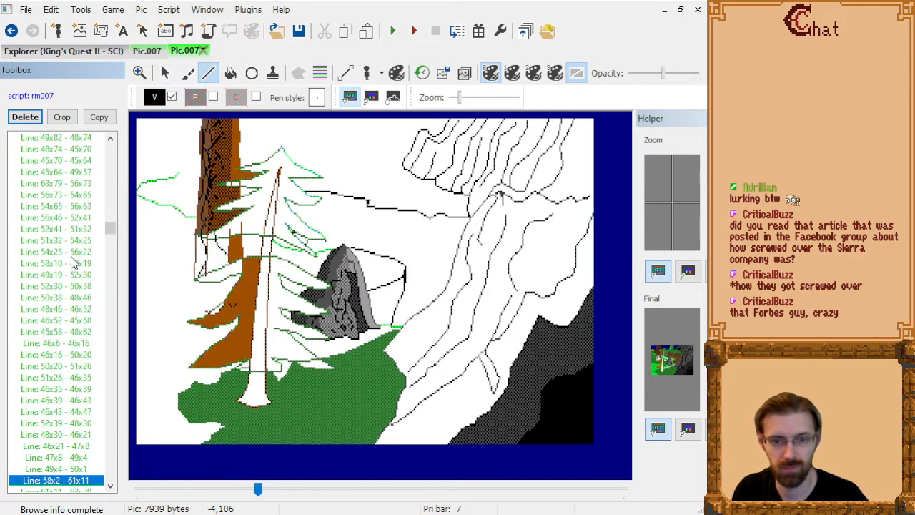
pyautogui.press('Down')
pyautogui.press('Down')
pyautogui.press('Down')
pyautogui.press('Down')
pyautogui.press('Down')
pyautogui.press('Down')
pyautogui.press('Down')
pyautogui.press('Down')
pyautogui.press('Down')
pyautogui.press('Down')
pyautogui.press('Down')
pyautogui.press('Down')
pyautogui.press('Down')
pyautogui.press('Down')
pyautogui.press('Down')
pyautogui.press('Down')
pyautogui.press('Down')
pyautogui.press('Down')
pyautogui.press('Down')
pyautogui.press('Down')
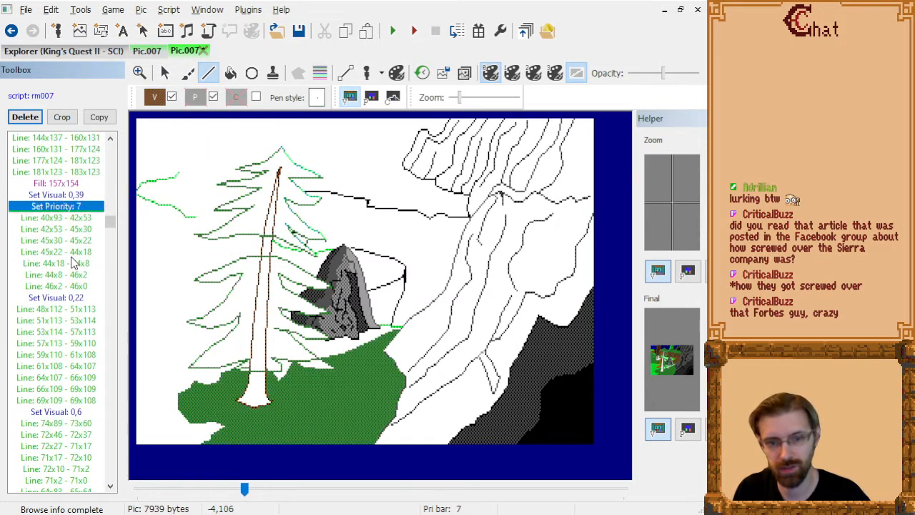
pyautogui.press('Up')
pyautogui.press('Up')
pyautogui.press('Up')
pyautogui.press('Up')
pyautogui.press('Up')
pyautogui.press('Up')
pyautogui.press('Up')
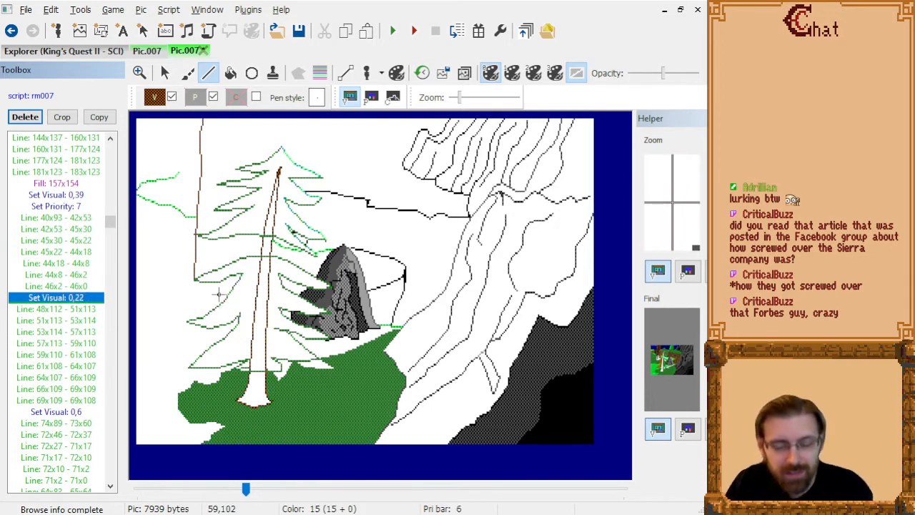
# Examine up close how the large tree's brown trunk line 40x93 - 42x53 and the lines after it meet the pine's branch tips.
pyautogui.scroll(3, 215, 372)
pyautogui.scroll(-3, 331, 345)
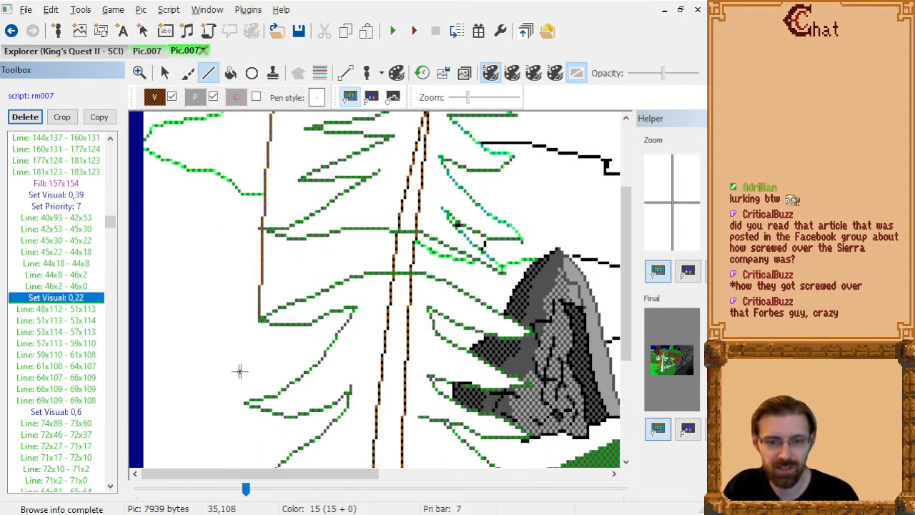
pyautogui.press('Up')
pyautogui.press('Up')
pyautogui.press('Up')
pyautogui.press('Up')
pyautogui.press('Up')
pyautogui.press('Up')
pyautogui.press('Up')
pyautogui.press('Up')
pyautogui.press('Up')
pyautogui.press('Up')
pyautogui.press('Up')
pyautogui.press('Up')
pyautogui.press('Up')
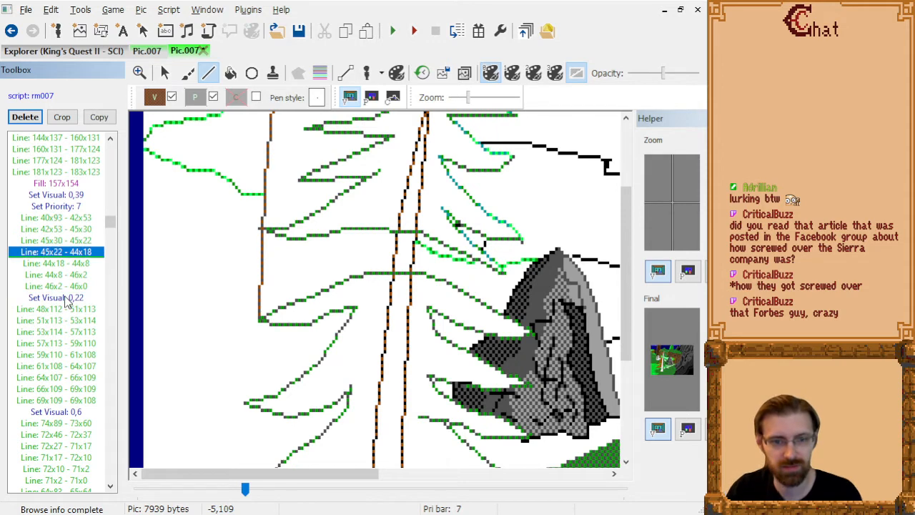
pyautogui.press('Down')
pyautogui.press('Down')
pyautogui.press('Down')
pyautogui.press('Down')
pyautogui.press('Down')
pyautogui.press('Down')
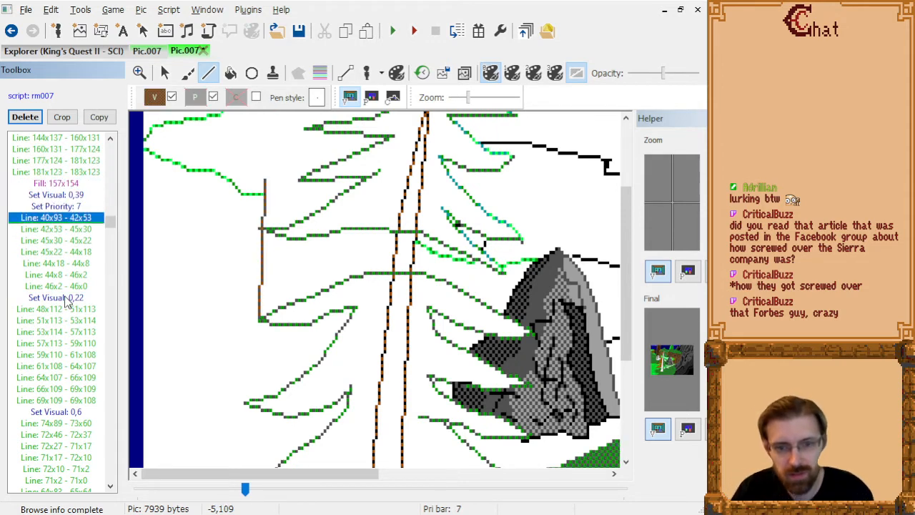
pyautogui.press('Up')
pyautogui.press('Down')
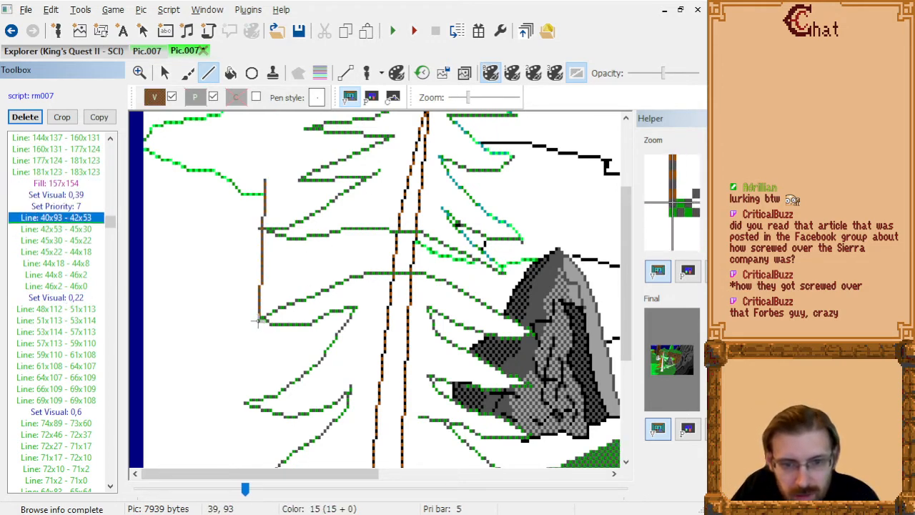
# Replace the large trunk's edge line 40x93 - 42x53 with two segments, 40x93 - 41x68 and 41x66 - 42x53, around the pine's branch tip.
pyautogui.click(259, 321)
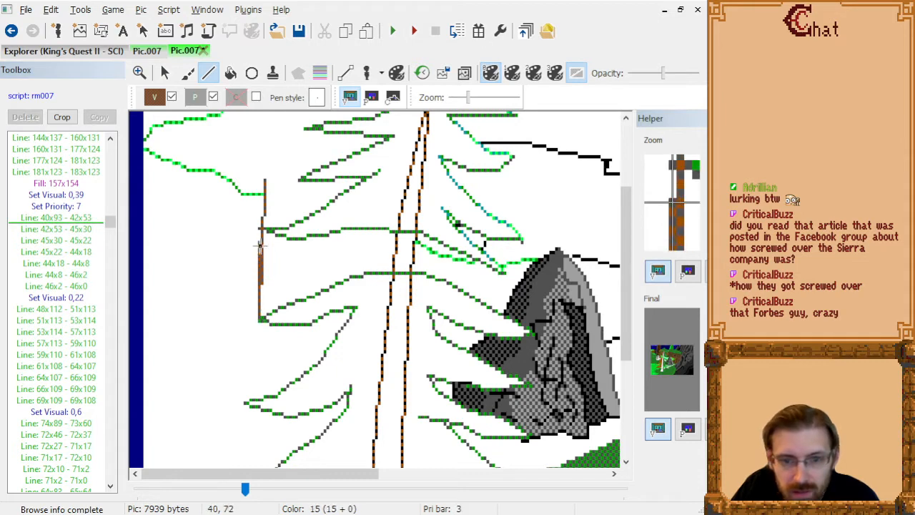
pyautogui.click(262, 180)
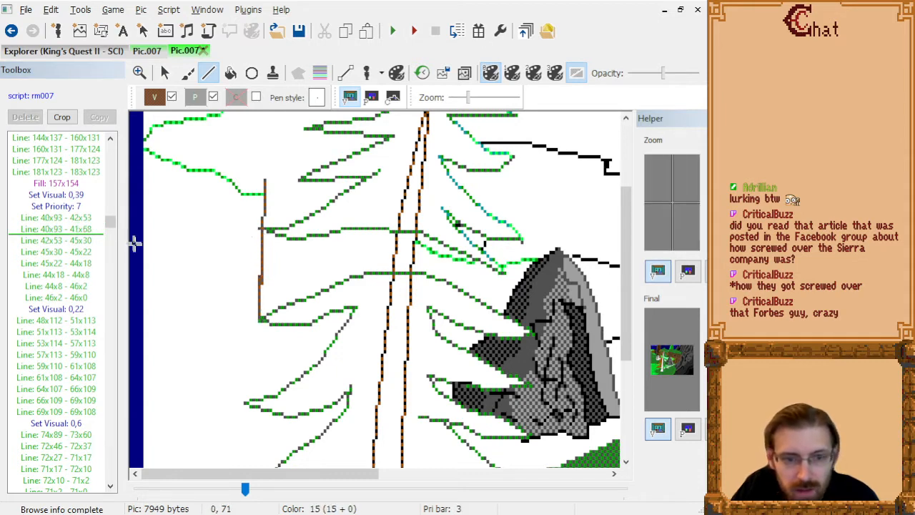
pyautogui.click(82, 227)
pyautogui.press('Up')
pyautogui.press('Down')
pyautogui.click(261, 229)
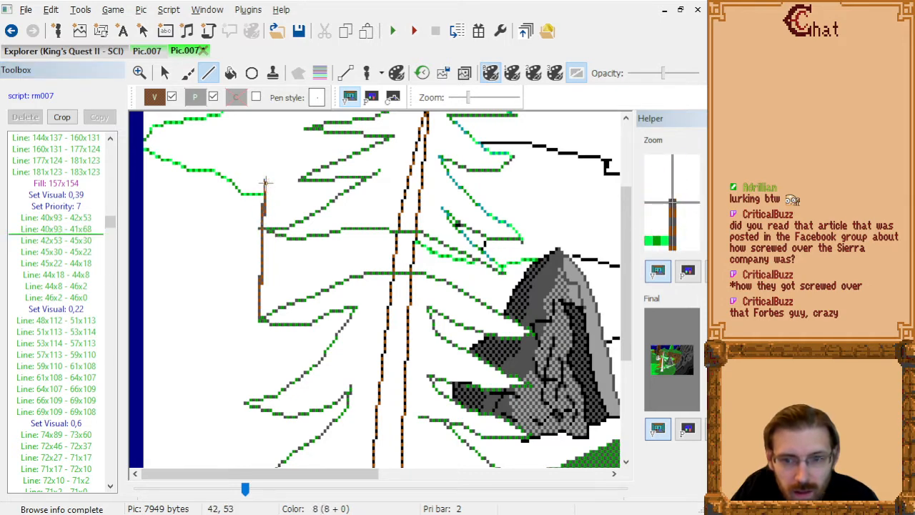
pyautogui.click(265, 182)
pyautogui.click(85, 221)
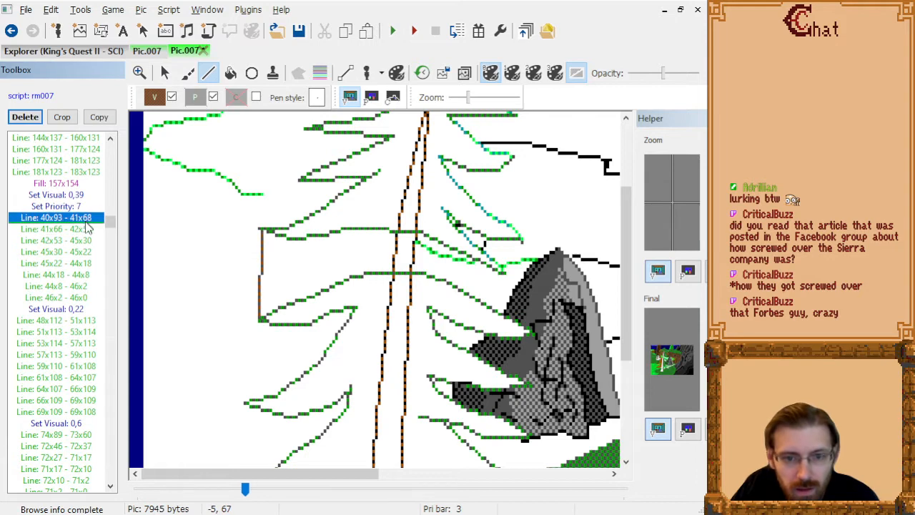
pyautogui.click(85, 227)
# Step through the large trunk's outline commands from line 42x53 - 45x30 to line 48x112 - 51x113, checking the trunk's upper edge.
pyautogui.press('Down')
pyautogui.scroll(3, 455, 215)
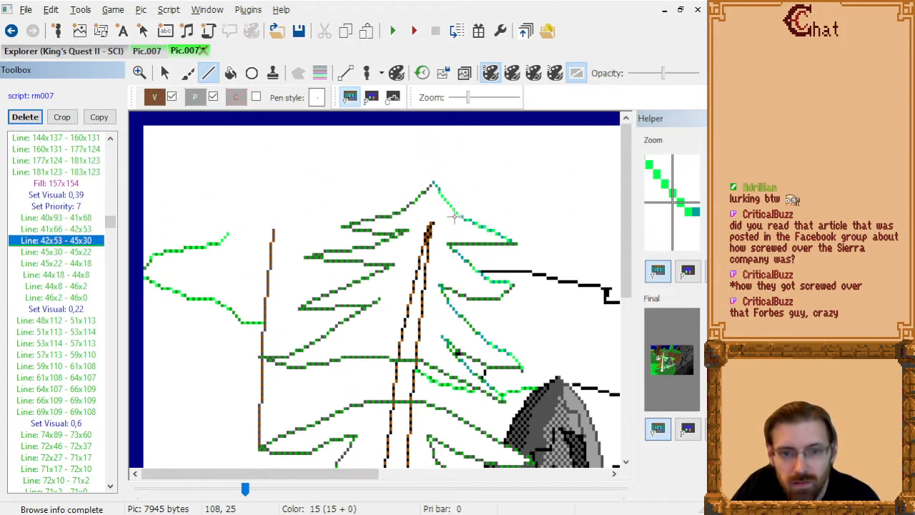
pyautogui.press('Down')
pyautogui.press('Down')
pyautogui.press('Down')
pyautogui.press('Down')
pyautogui.press('Down')
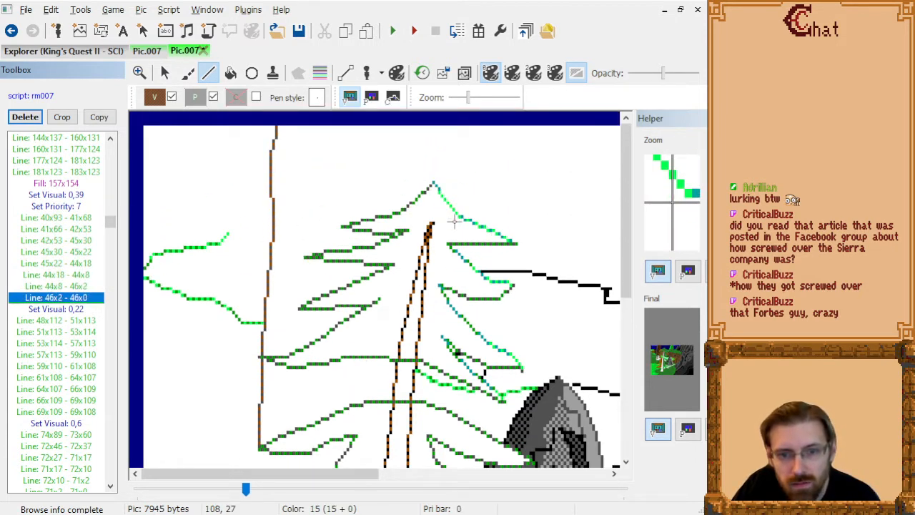
pyautogui.press('Down')
pyautogui.press('Down')
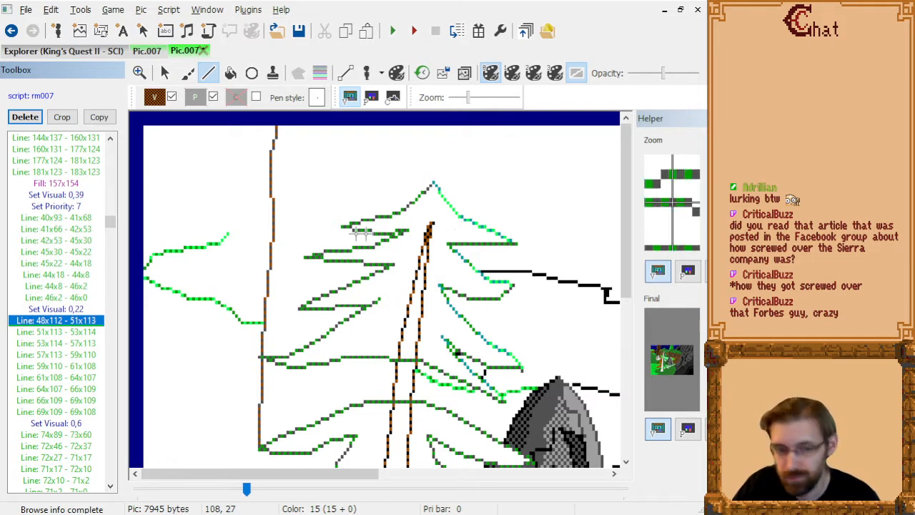
# Replace the large trunk's base line 48x112 - 51x113 with the shorter line 48x112 - 49x112 beside the pine branch.
pyautogui.scroll(-5, 235, 261)
pyautogui.press('Down')
pyautogui.press('Up')
pyautogui.press('Up')
pyautogui.press('Down')
pyautogui.press('Up')
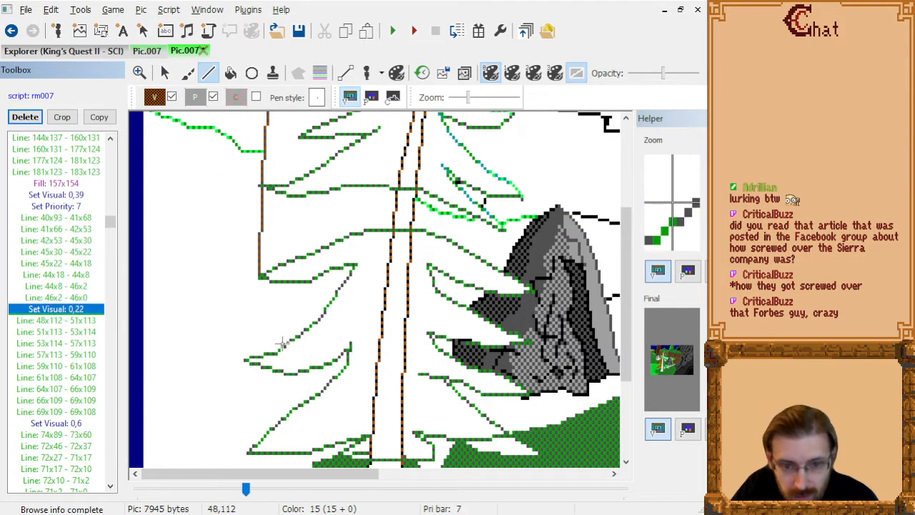
pyautogui.press('Down')
pyautogui.click(284, 342)
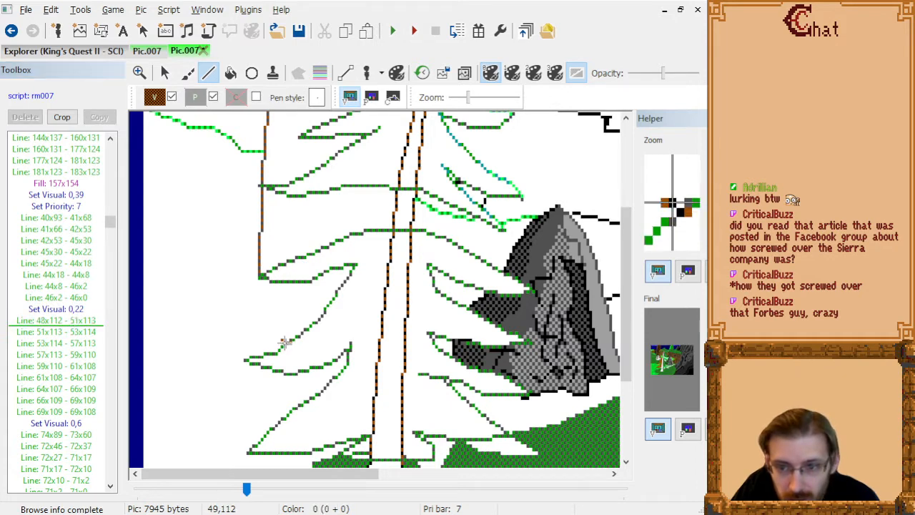
pyautogui.click(287, 342)
pyautogui.click(89, 323)
pyautogui.press('Delete')
pyautogui.press('Up')
pyautogui.press('Down')
pyautogui.press('Down')
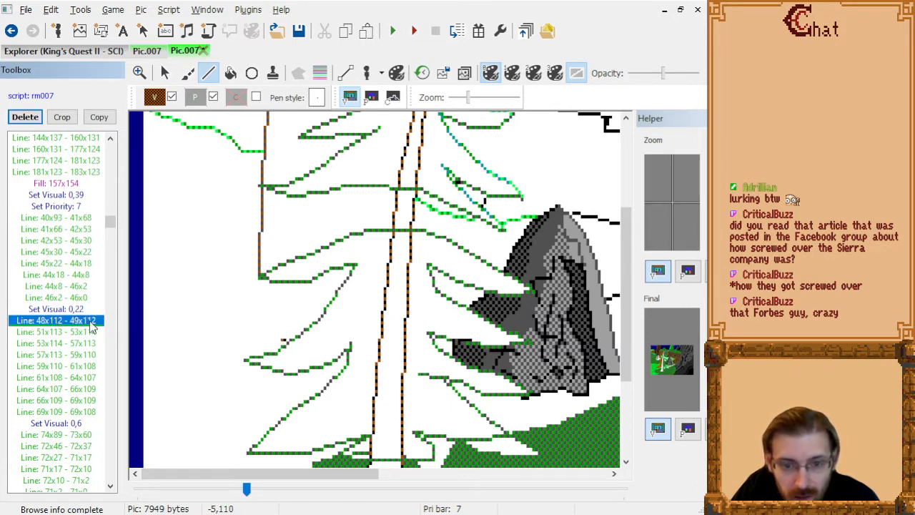
# Delete the remaining trunk base lines from 51x113 - 53x114 through 69x109 - 69x108 that fall inside the pine.
pyautogui.press('Delete')
pyautogui.press('Delete')
pyautogui.press('Delete')
pyautogui.press('Delete')
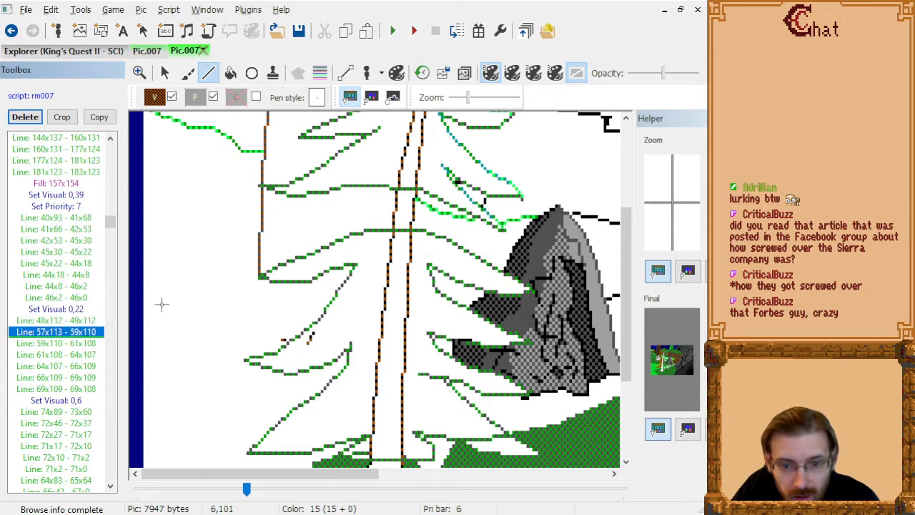
pyautogui.press('Delete')
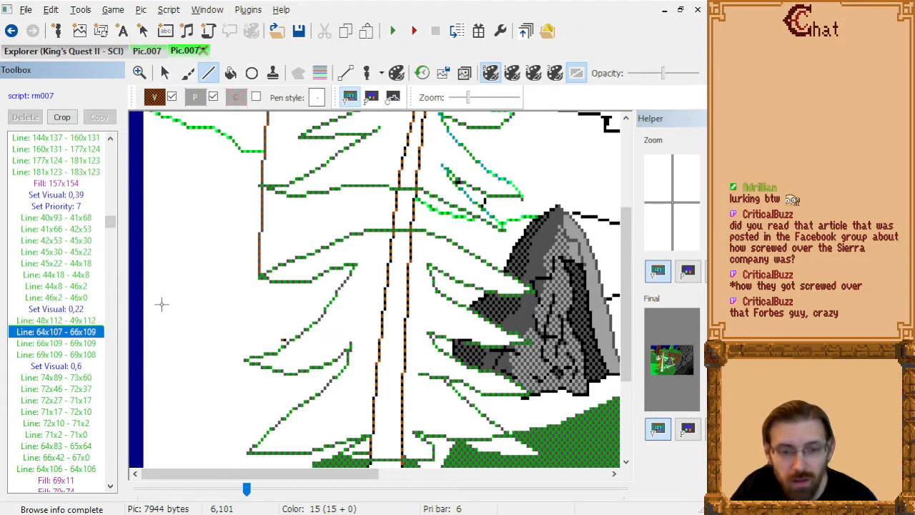
pyautogui.press('Delete')
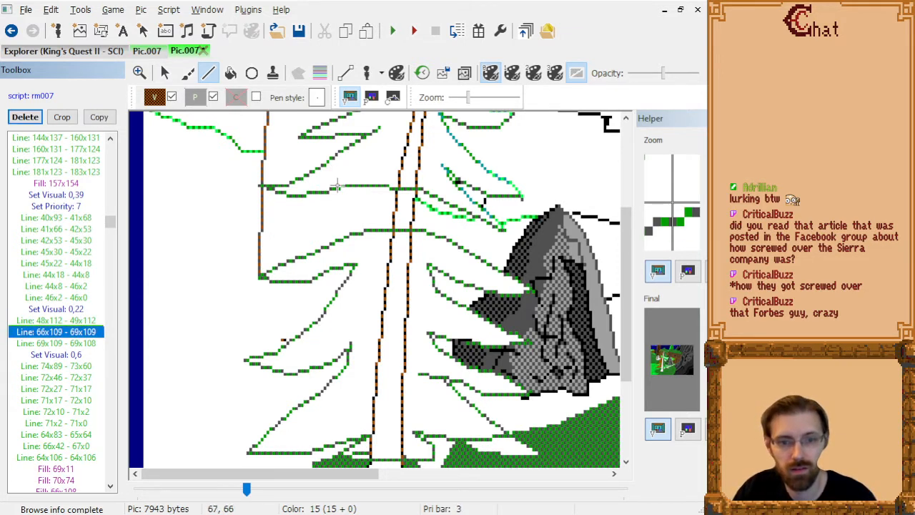
pyautogui.press('Delete')
pyautogui.press('Delete')
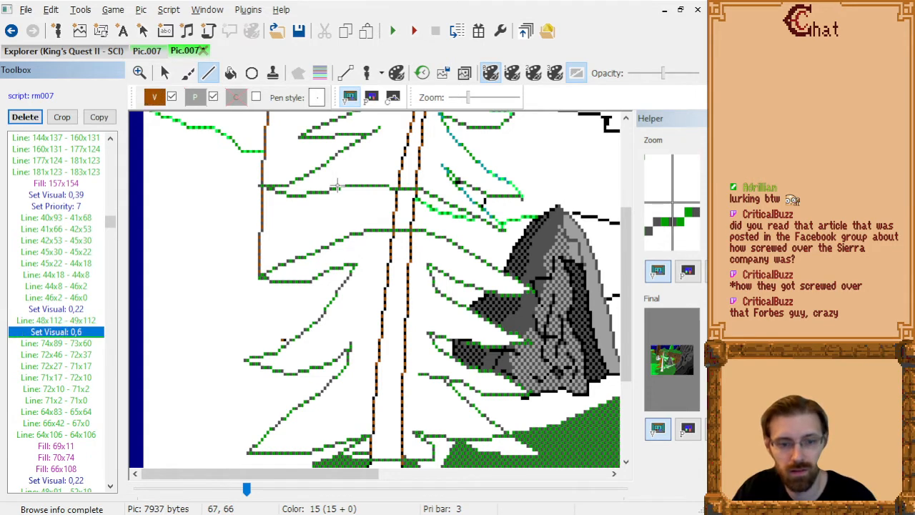
# Replace the trunk line 74x89 - 73x60 with line 74x80 - 73x68, spanning only the gap between two pine branches.
pyautogui.press('Down')
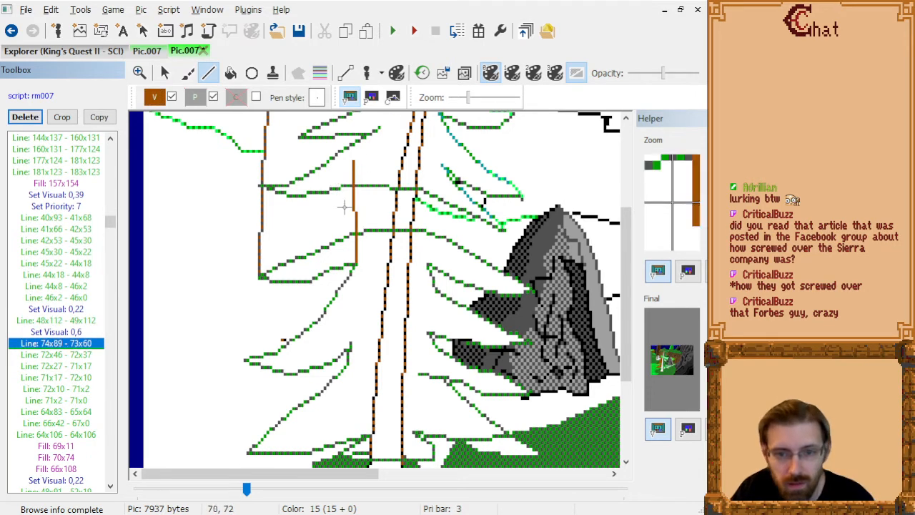
pyautogui.click(356, 232)
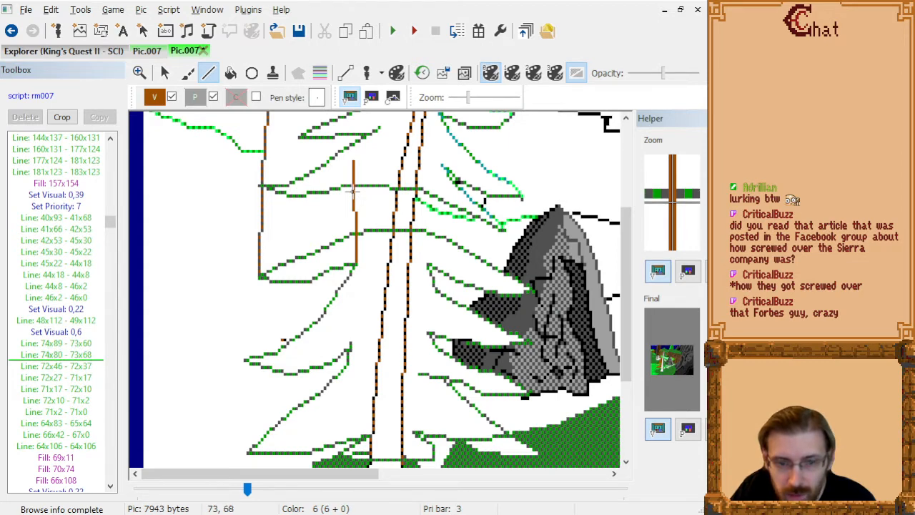
pyautogui.click(81, 344)
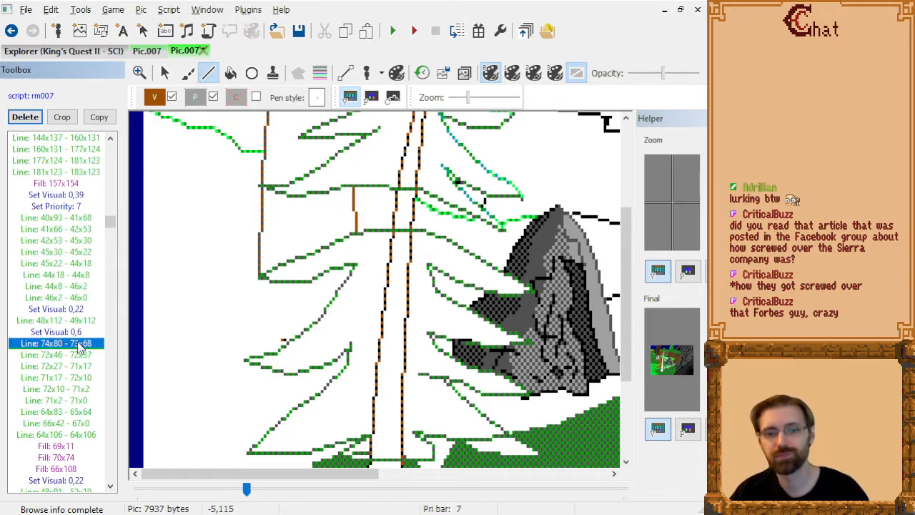
# Replace the trunk line 72x46 - 72x37 with line 72x45 - 72x40 between the upper pine branches.
pyautogui.press('Down')
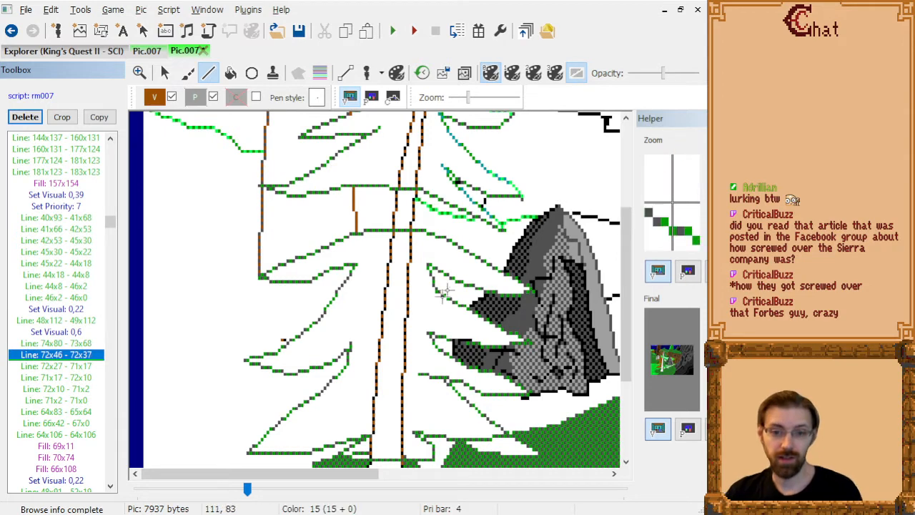
pyautogui.scroll(3, 441, 293)
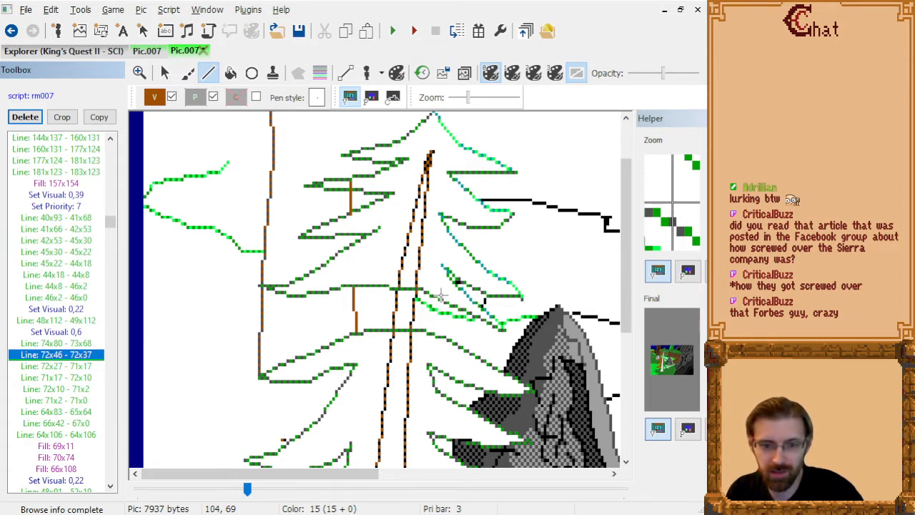
pyautogui.press('Up')
pyautogui.press('Down')
pyautogui.press('Up')
pyautogui.press('Down')
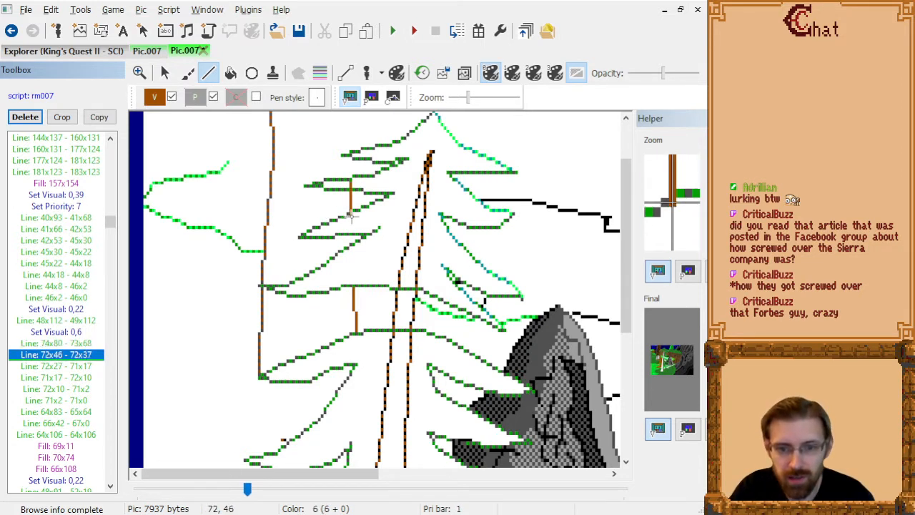
pyautogui.click(351, 214)
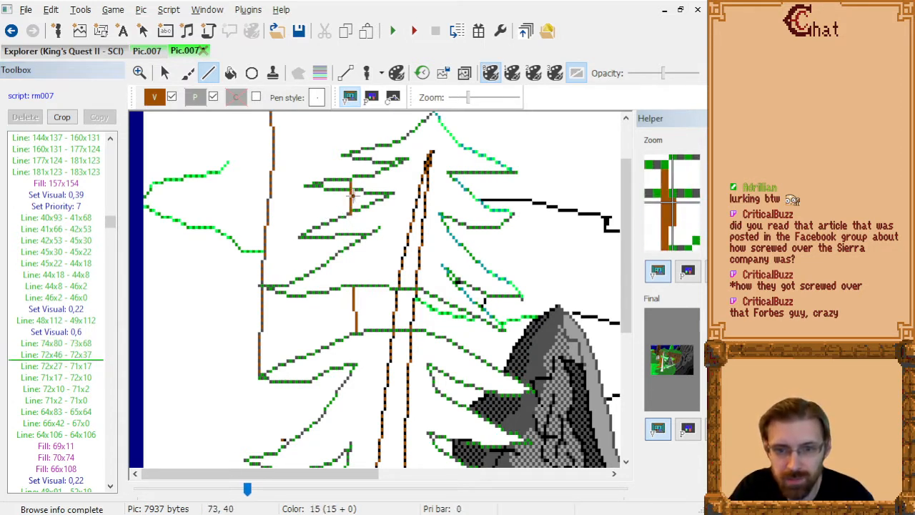
pyautogui.click(350, 192)
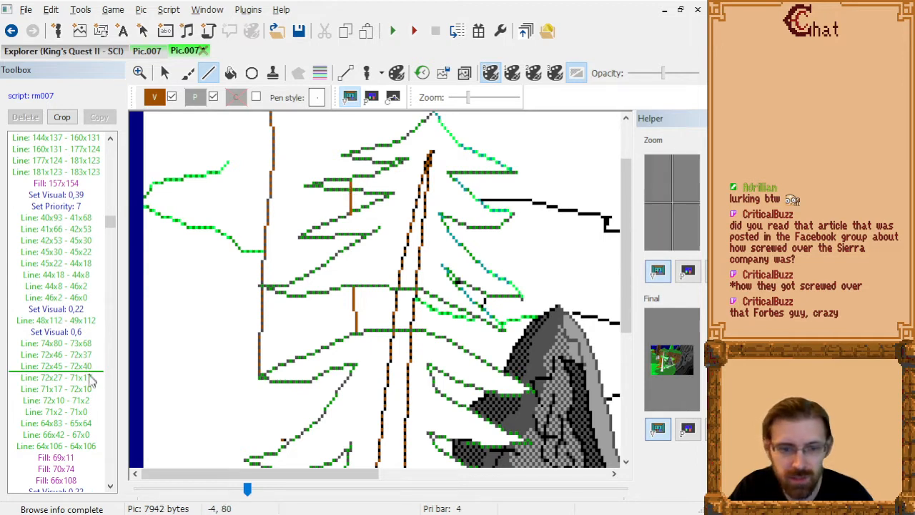
pyautogui.click(82, 354)
pyautogui.press('Delete')
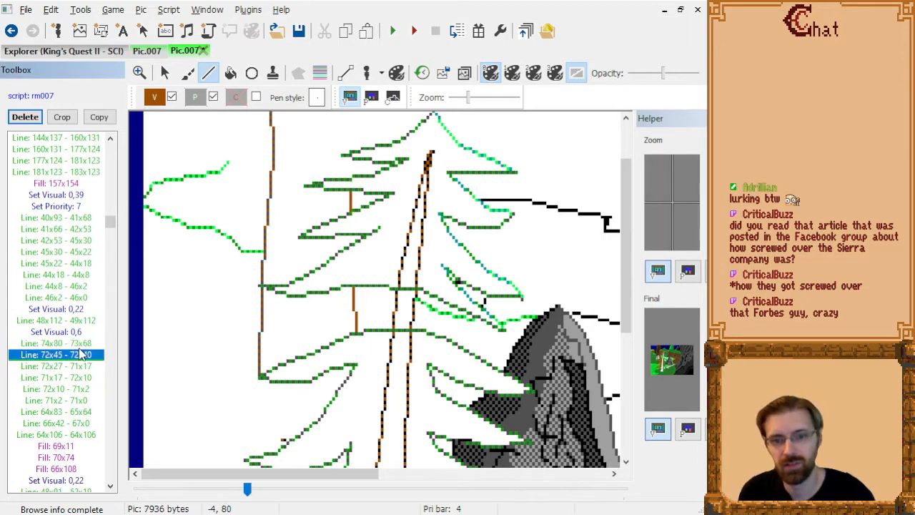
# Add trunk line 72x35 - 72x30 in the next gap between the upper branches, following line 72x27 - 71x17 in the command list.
pyautogui.click(350, 178)
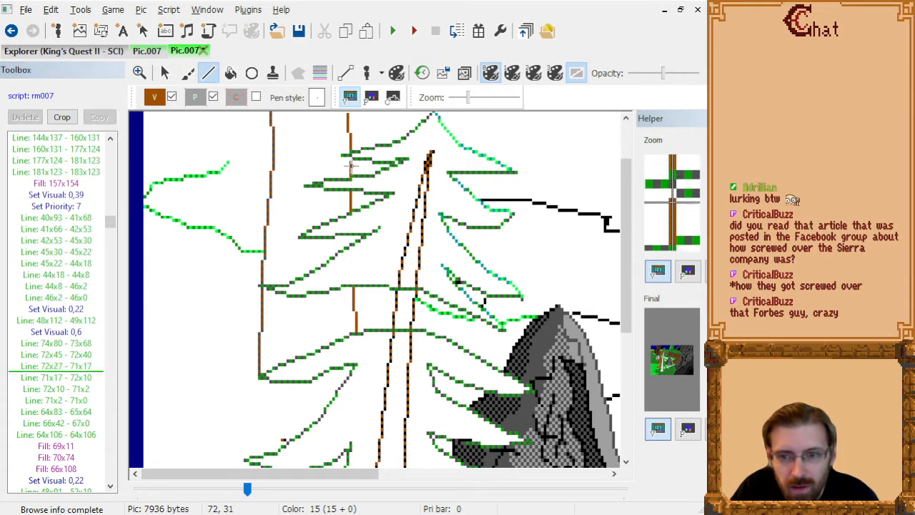
pyautogui.moveTo(351, 174); pyautogui.dragTo(350, 163)
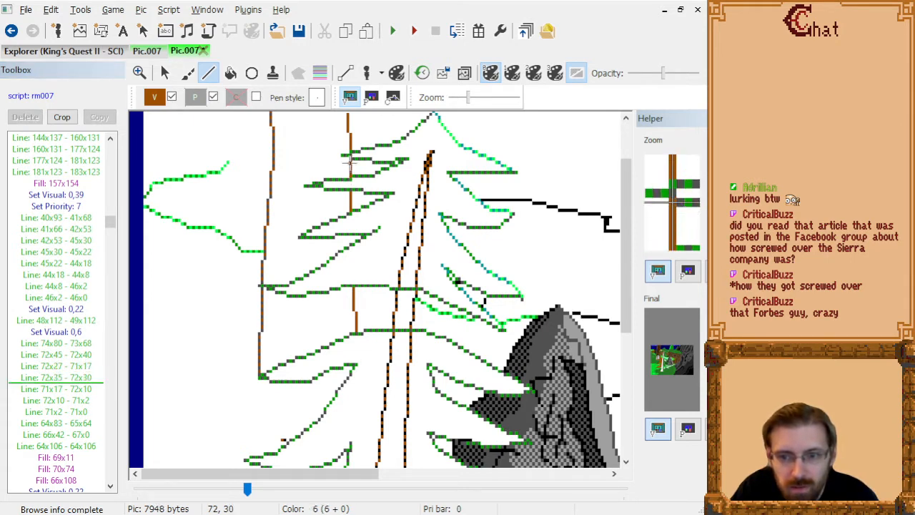
pyautogui.click(63, 378)
pyautogui.press('Down')
pyautogui.press('Down')
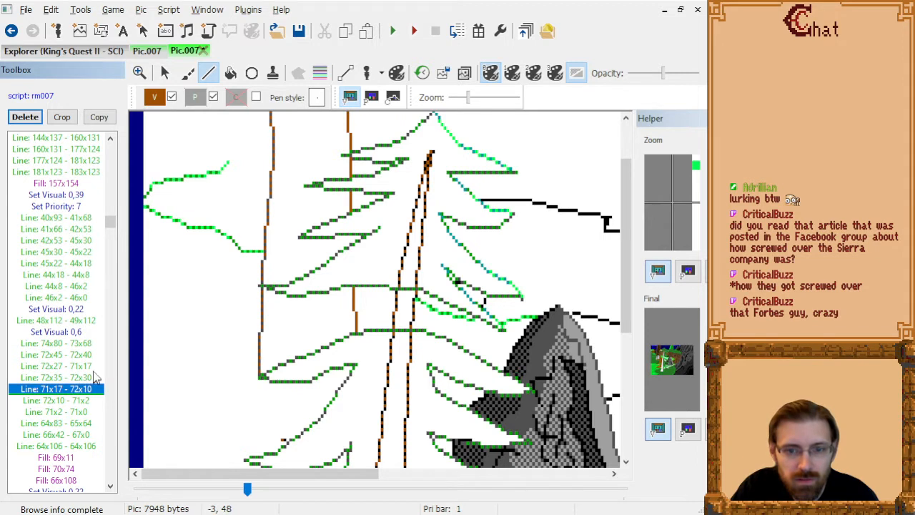
# Replace the inner trunk line 64x83 - 65x64 with line 64x83 - 65x70, ending it below the pine branch.
pyautogui.scroll(2, 432, 227)
pyautogui.press('Down')
pyautogui.press('Down')
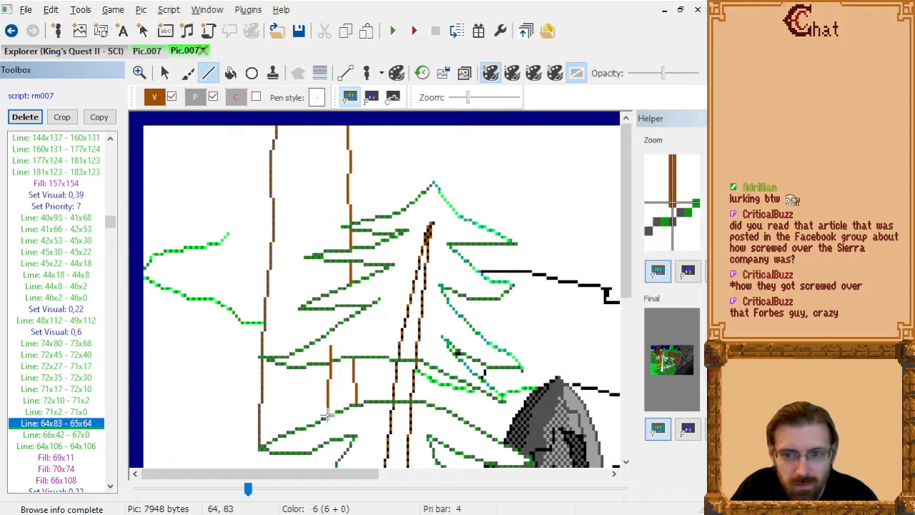
pyautogui.click(328, 413)
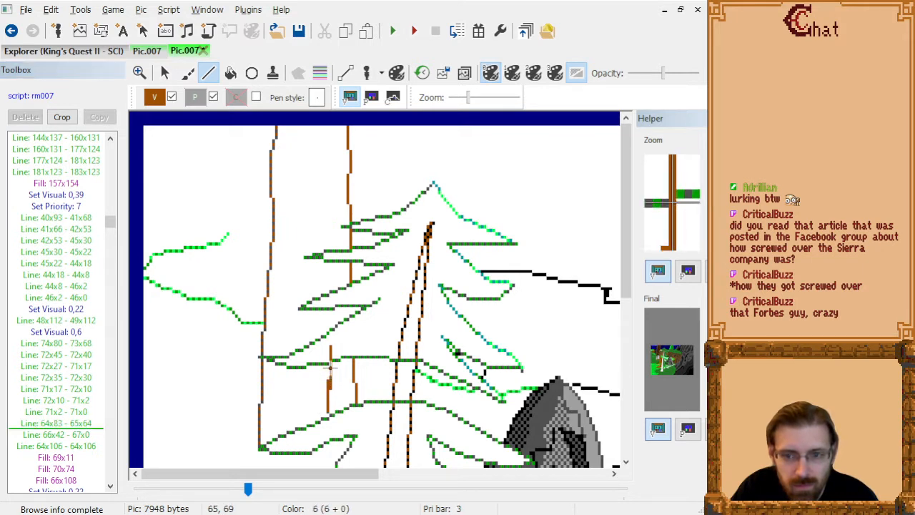
pyautogui.click(331, 368)
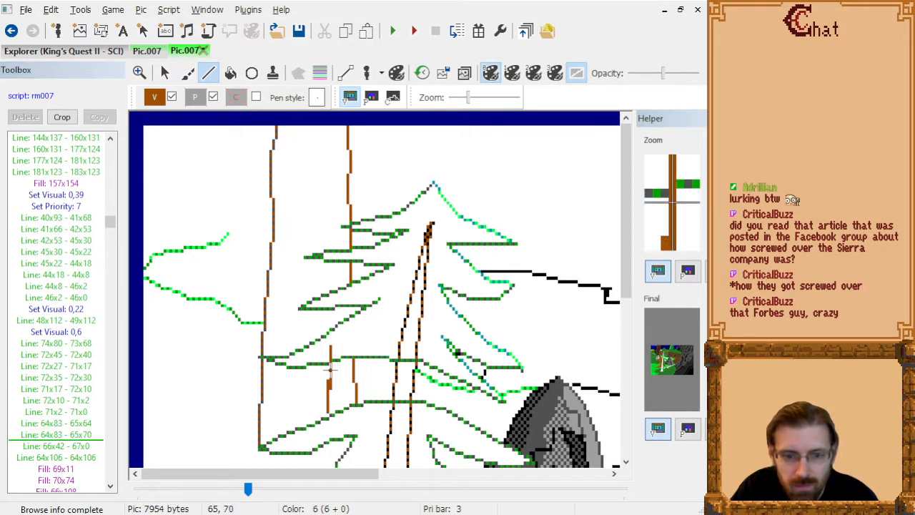
pyautogui.click(90, 423)
pyautogui.press('Up')
pyautogui.press('Down')
pyautogui.press('Delete')
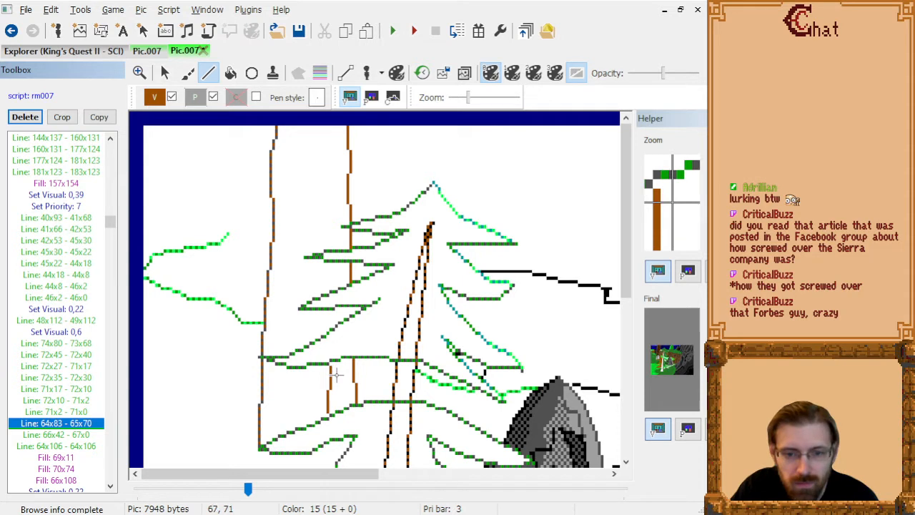
# Replace the inner trunk line 66x42 - 67x0 with line 67x0 - 66x35, ending it above the pine branch.
pyautogui.press('Down')
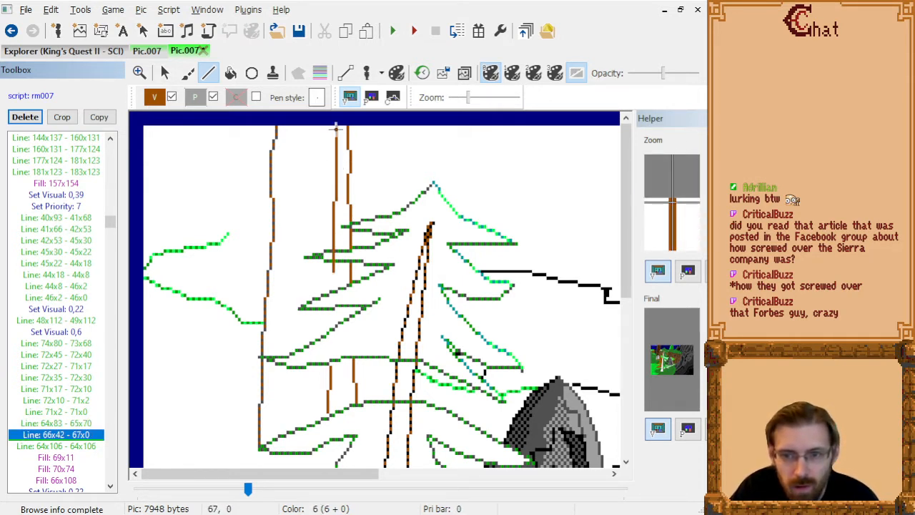
pyautogui.click(336, 127)
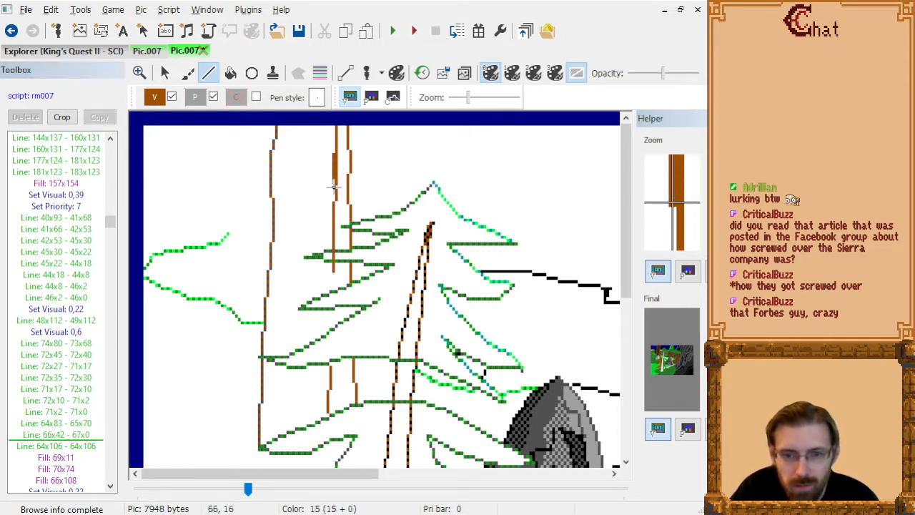
pyautogui.click(334, 250)
pyautogui.click(91, 446)
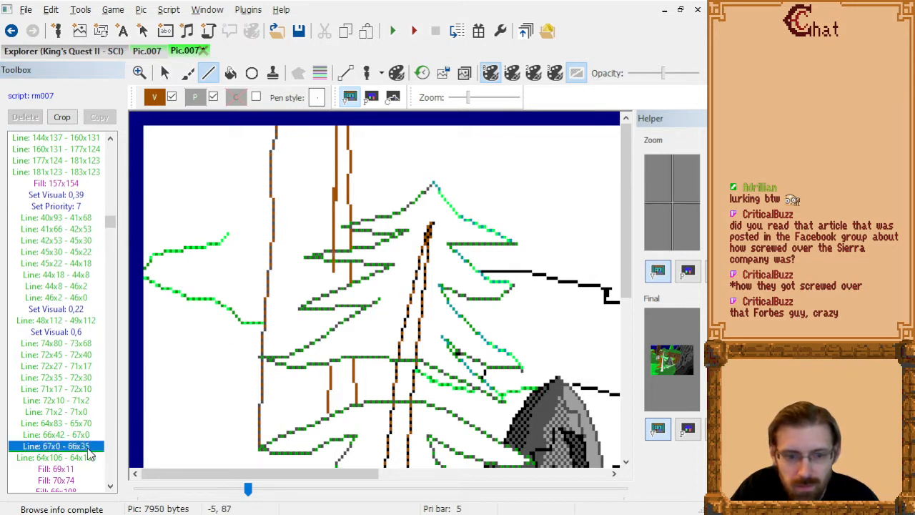
pyautogui.click(90, 434)
pyautogui.press('Delete')
pyautogui.press('Down')
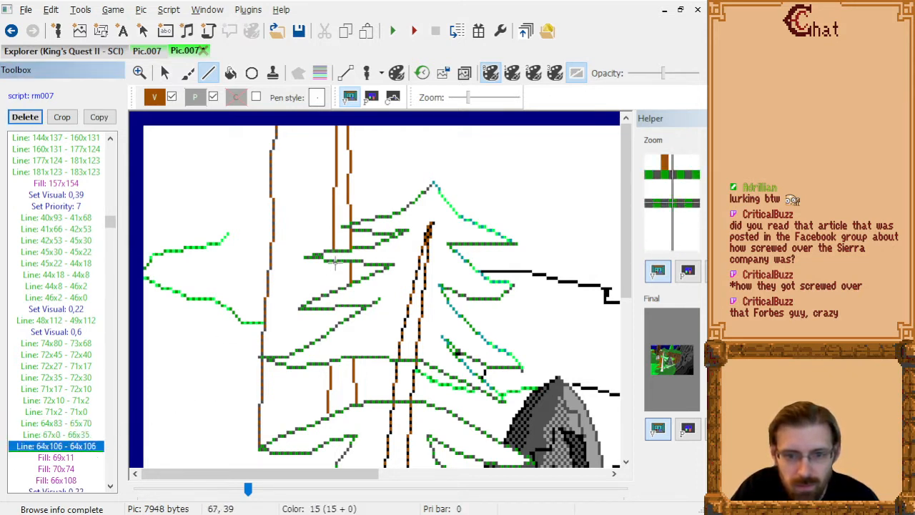
pyautogui.press('Down')
pyautogui.press('Up')
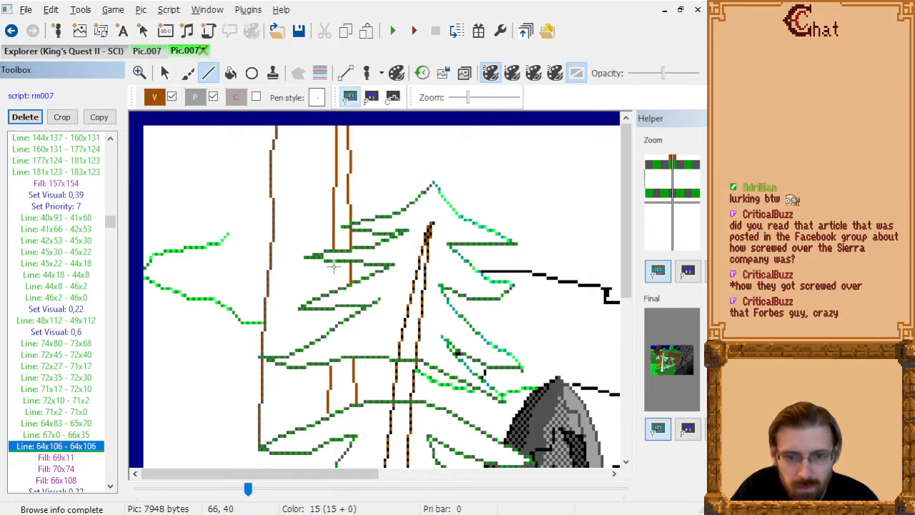
# Try an inner trunk line 66x40 - 66x46 between the upper pine branches, checking it against the trunk fills.
pyautogui.click(334, 266)
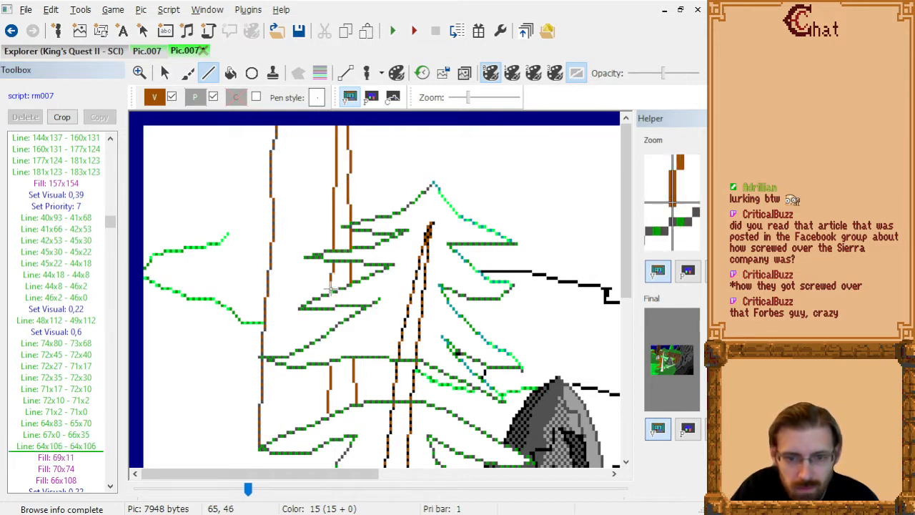
pyautogui.click(333, 290)
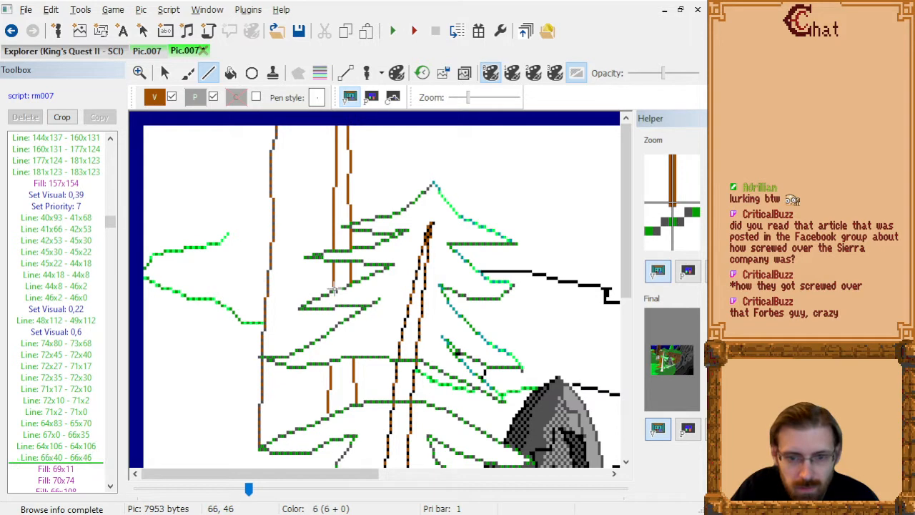
pyautogui.click(86, 465)
pyautogui.press('Down')
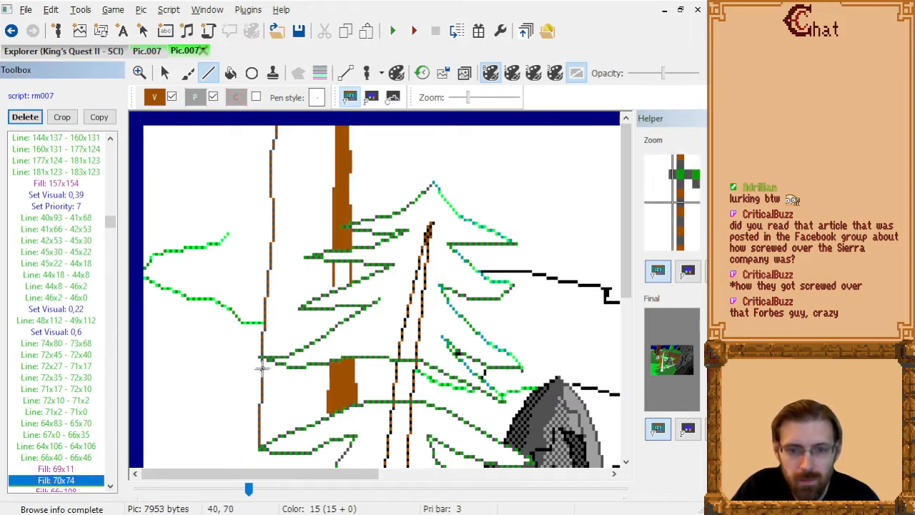
pyautogui.press('Up')
pyautogui.press('Up')
pyautogui.press('Up')
pyautogui.press('Up')
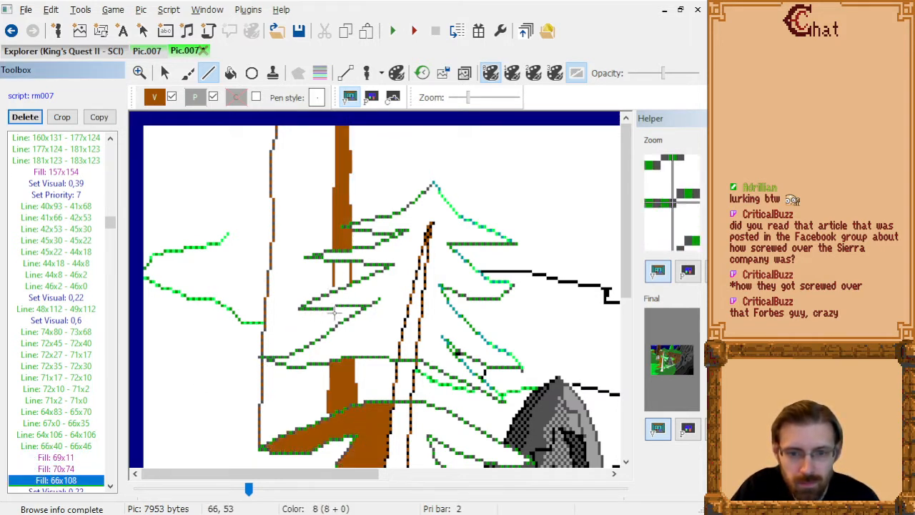
pyautogui.press('Down')
pyautogui.press('Down')
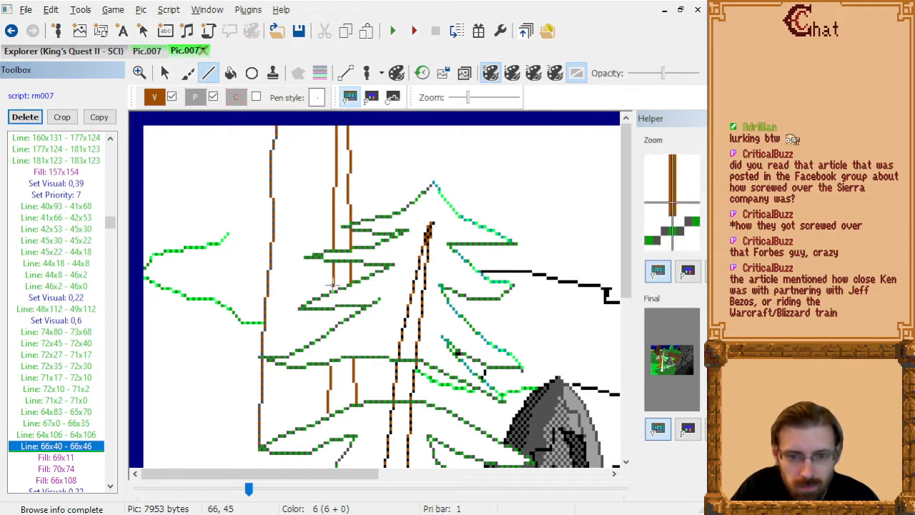
pyautogui.press('Up')
pyautogui.press('Delete')
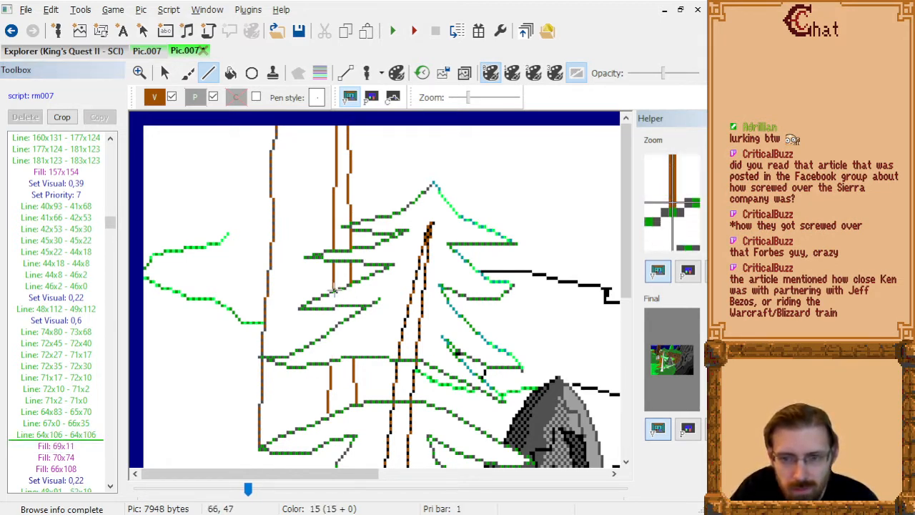
# Draw inner trunk lines 66x40 - 66x47 and 66x54 - 66x58 in the gaps between the pine branches.
pyautogui.click(333, 290)
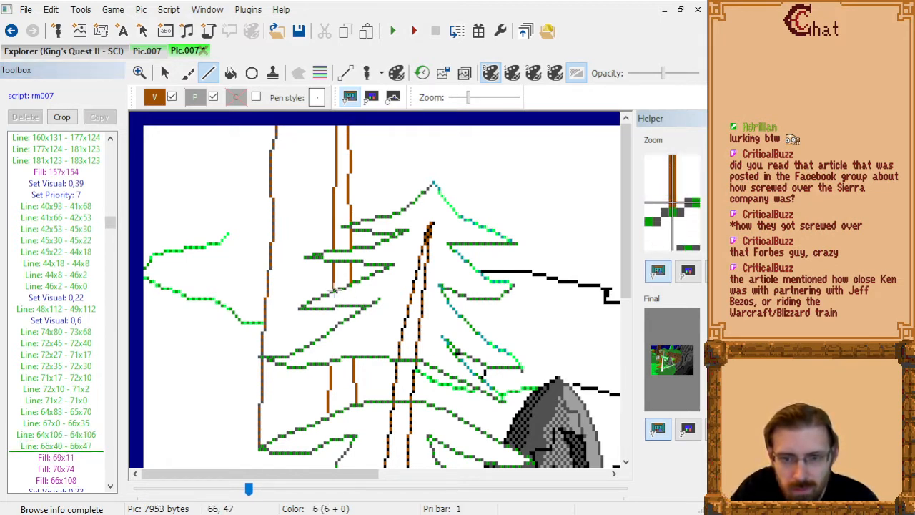
pyautogui.click(333, 330)
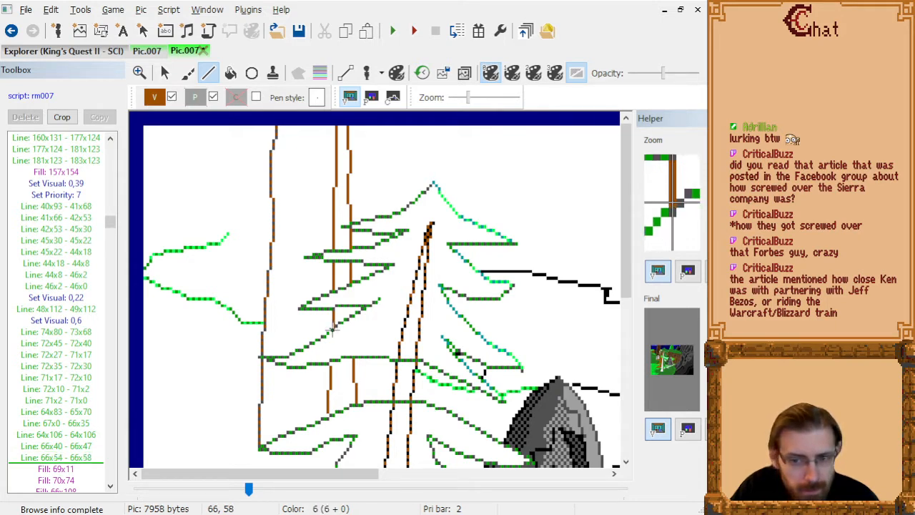
pyautogui.press('Down')
pyautogui.press('Down')
pyautogui.press('Down')
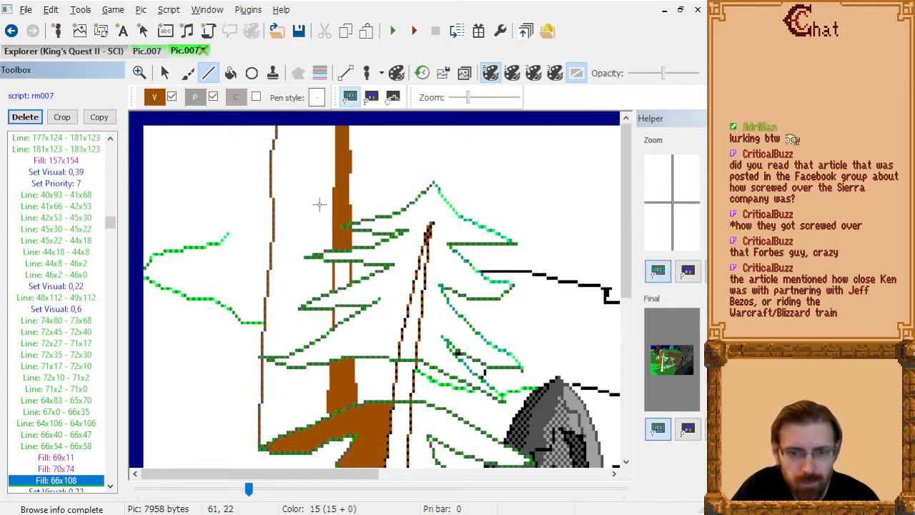
pyautogui.press('Up')
pyautogui.press('Up')
pyautogui.press('Up')
pyautogui.press('Up')
pyautogui.press('Up')
pyautogui.press('Down')
pyautogui.press('Down')
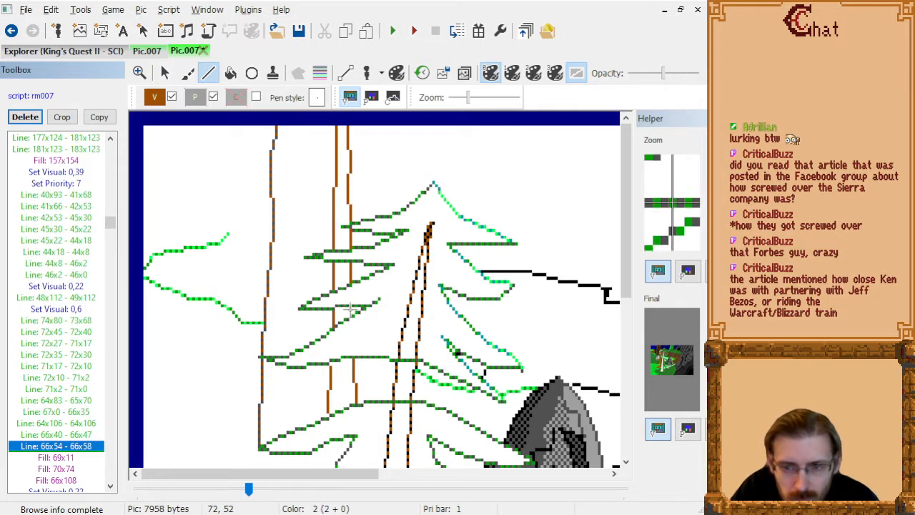
# Try a short trunk line 71x53 - 71x55 in the lower gap between the pine branches.
pyautogui.click(348, 312)
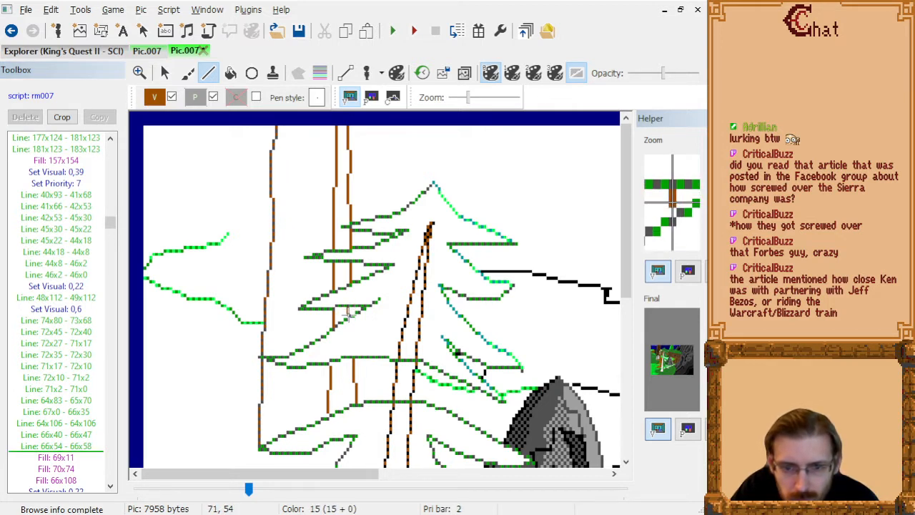
pyautogui.click(348, 313)
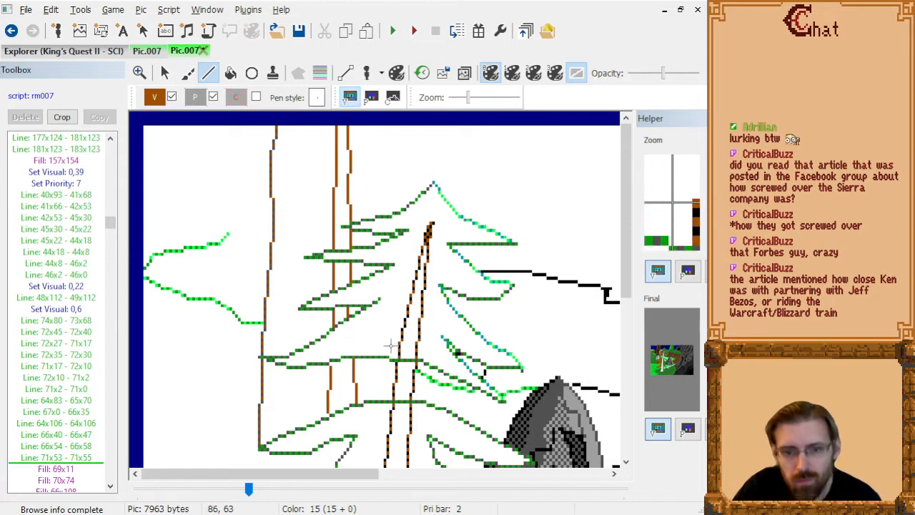
pyautogui.click(73, 460)
pyautogui.press('Delete')
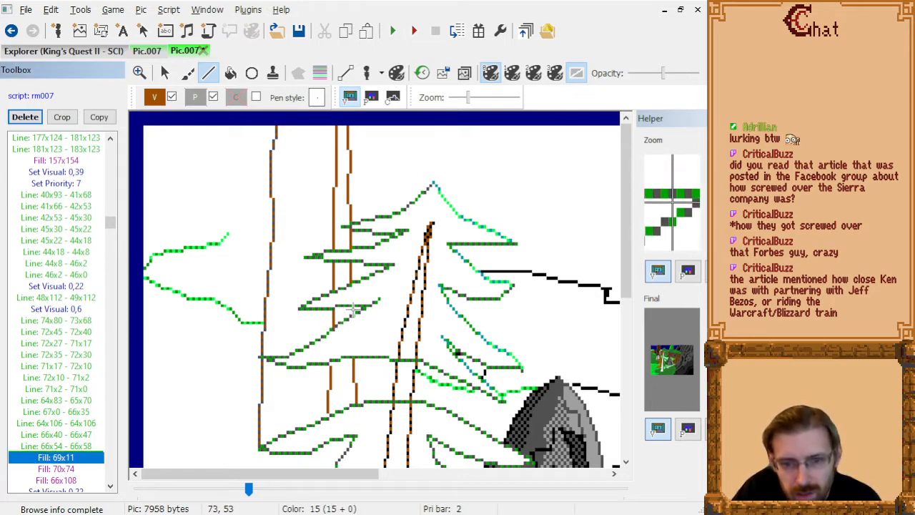
# Add trunk line 72x53 - 72x54 in the lower branch gap and delete the fill at 66x108.
pyautogui.click(350, 310)
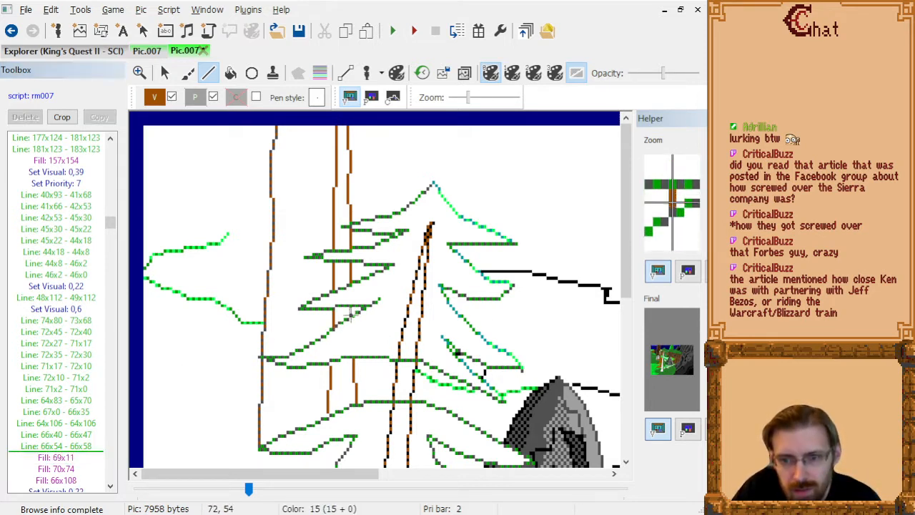
pyautogui.click(350, 311)
pyautogui.click(73, 469)
pyautogui.press('Down')
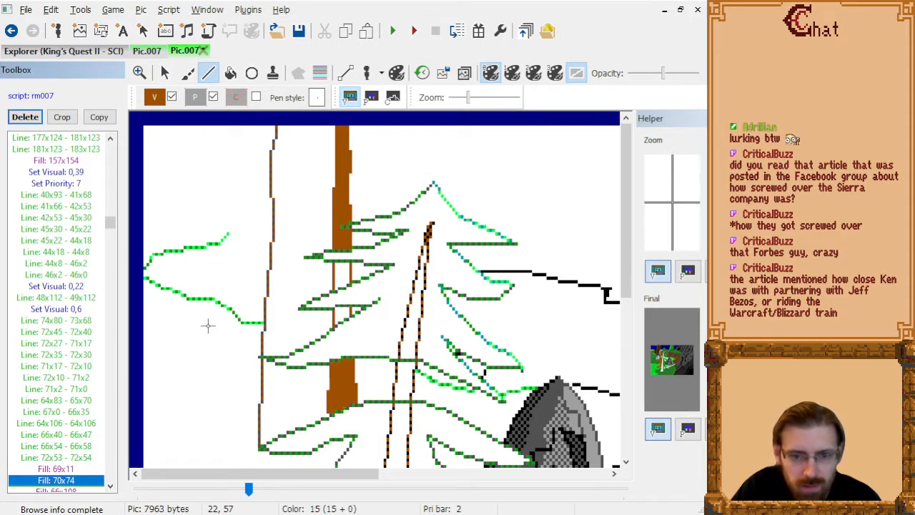
pyautogui.press('Down')
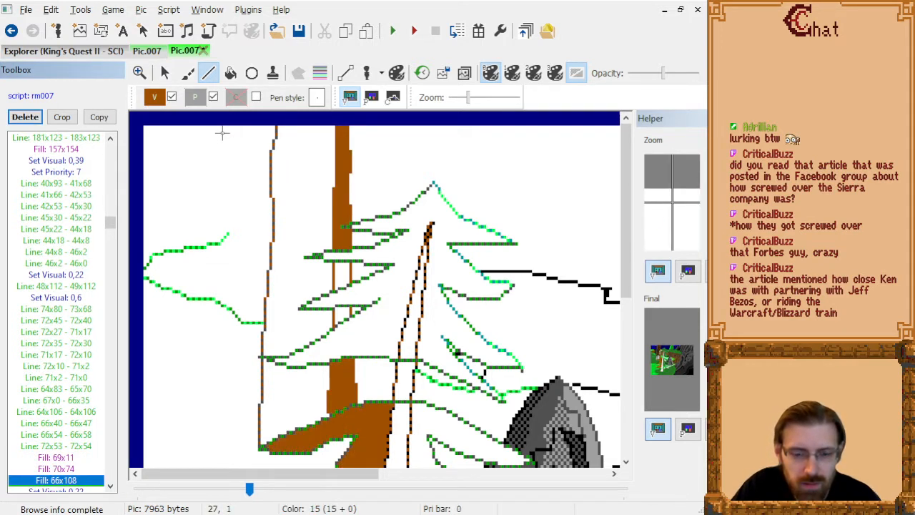
pyautogui.press('Delete')
pyautogui.press('Up')
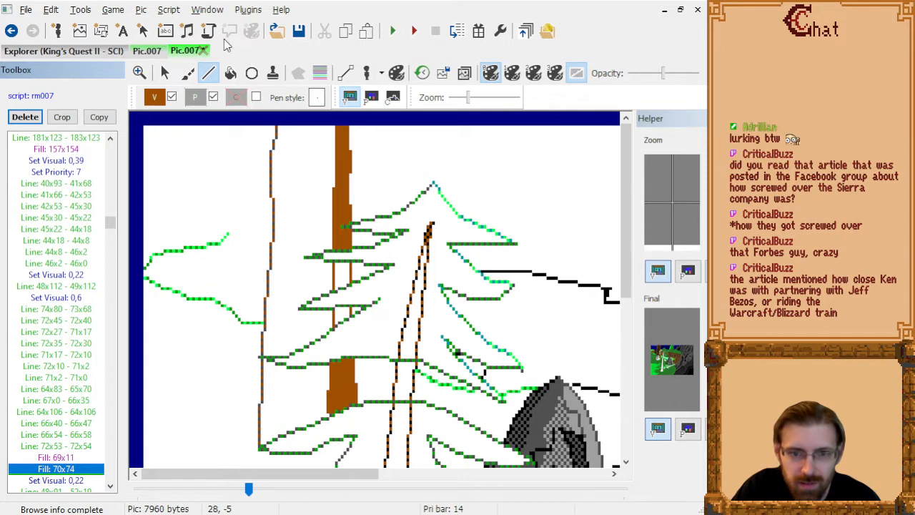
# Fill the two open trunk gaps between the pine branches with brown at 68x54 and 68x43.
pyautogui.click(230, 73)
pyautogui.click(339, 311)
pyautogui.click(339, 279)
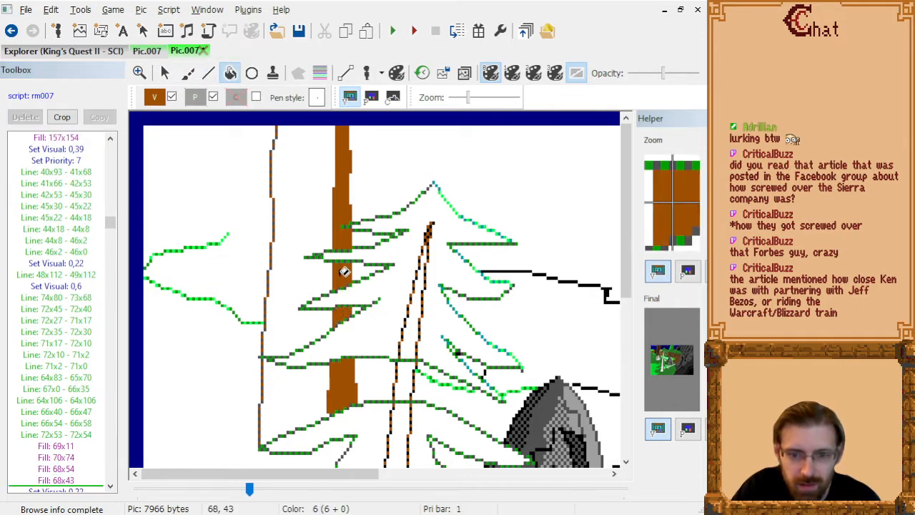
pyautogui.click(72, 480)
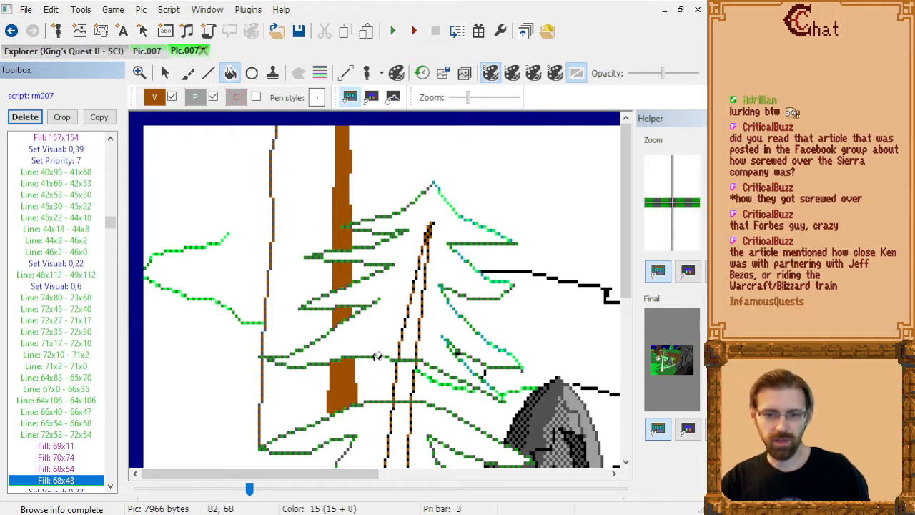
# Add bark line 48x89 - 49x71 between the lower pine branches, following line 48x91 - 52x19 in the command list.
pyautogui.scroll(-3, 387, 337)
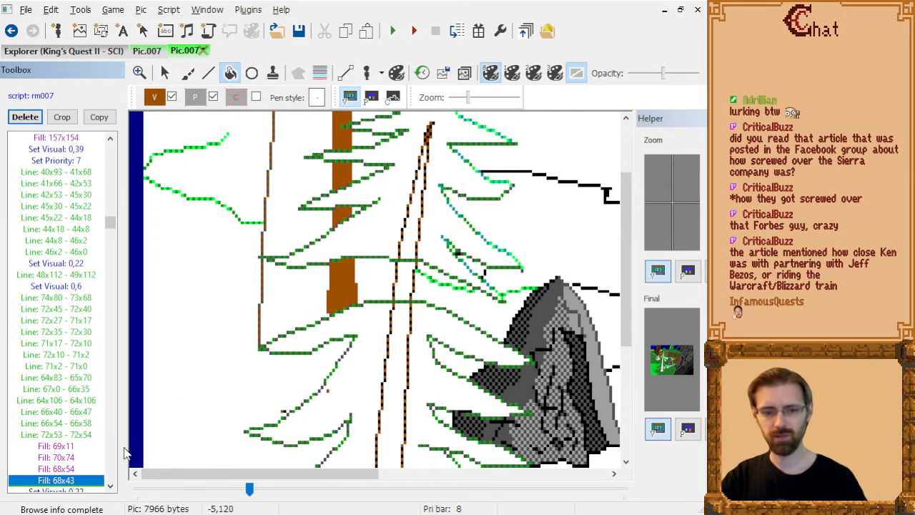
pyautogui.press('Down')
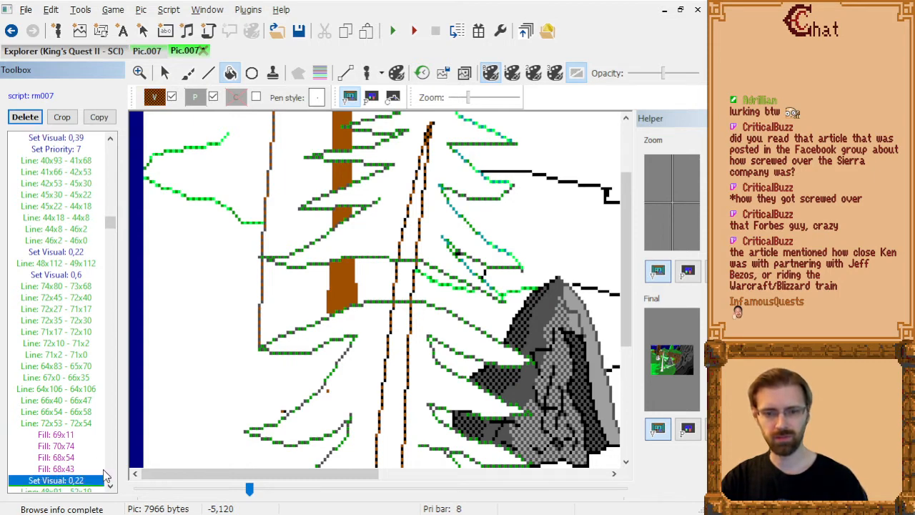
pyautogui.scroll(3, 450, 329)
pyautogui.press('Down')
pyautogui.press('Up')
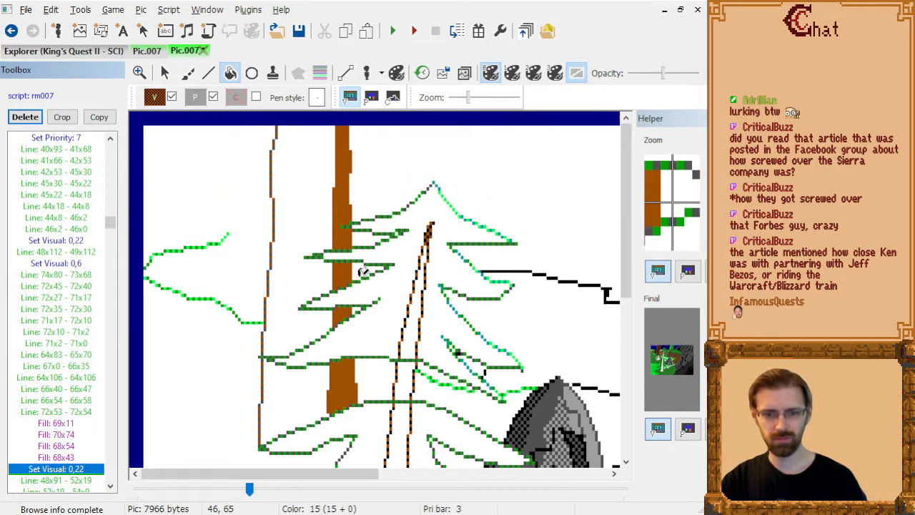
pyautogui.click(209, 74)
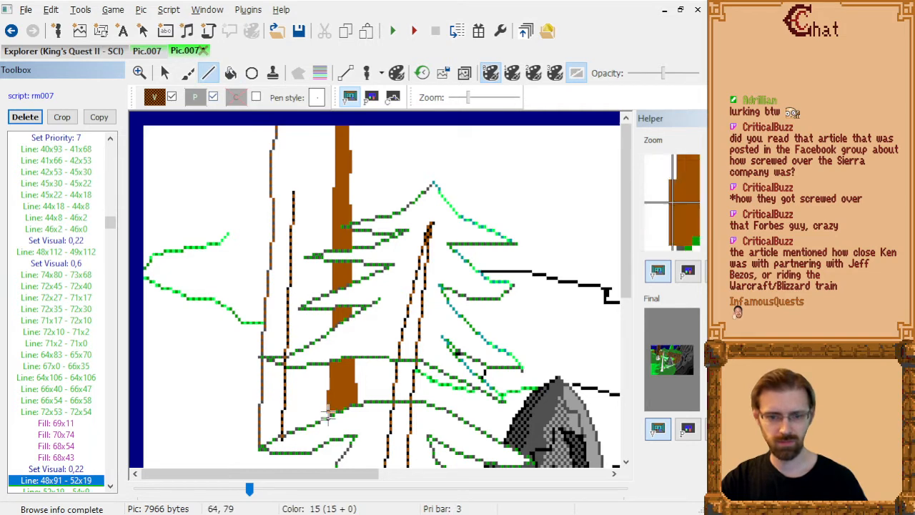
pyautogui.press('Down')
pyautogui.click(281, 436)
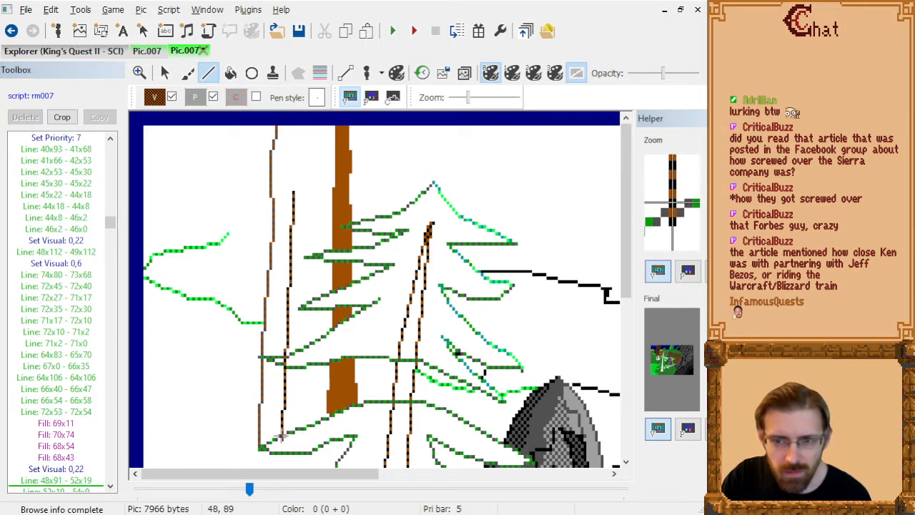
pyautogui.click(284, 371)
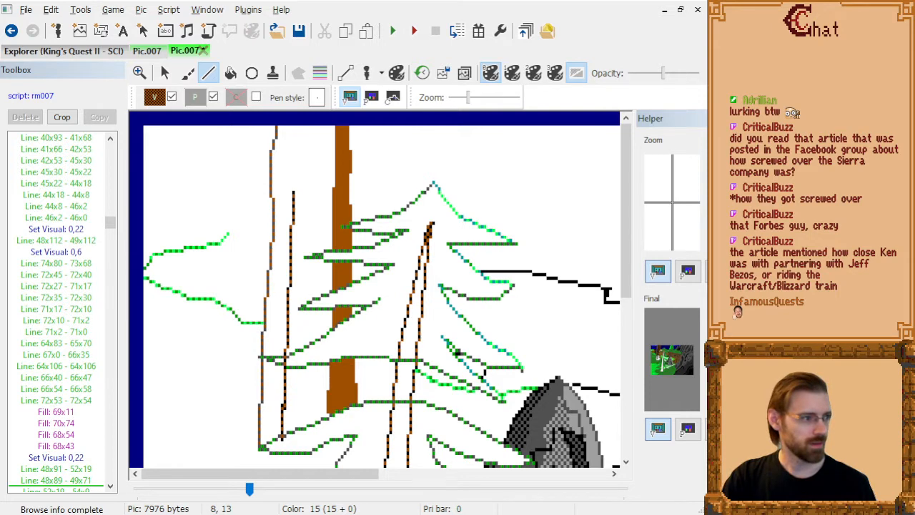
# Switch to DOSBox, change to drive E and go to the directory mine\SCIGAM~1\KOSSCI~1.
pyautogui.hotkey('ctrl', 'p')
pyautogui.moveTo(343, 0); pyautogui.dragTo(0, 7)
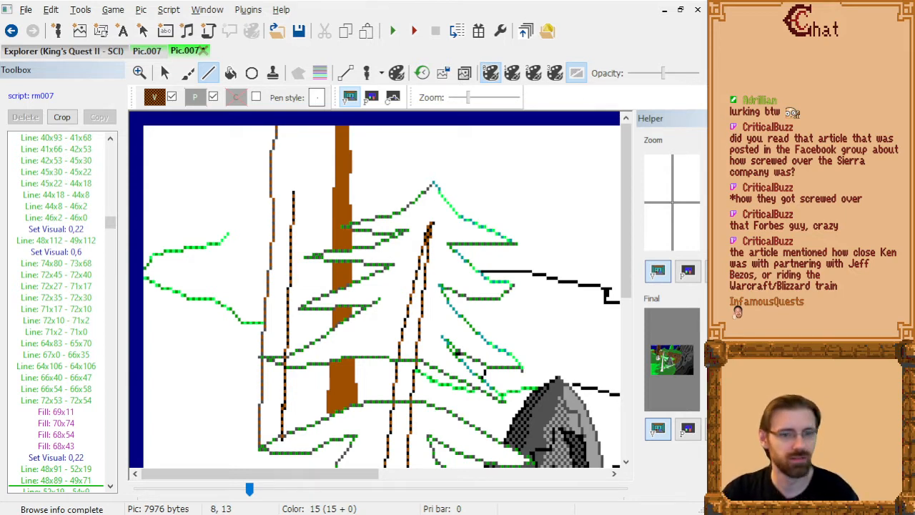
pyautogui.moveTo(0, 107); pyautogui.dragTo(308, 1)
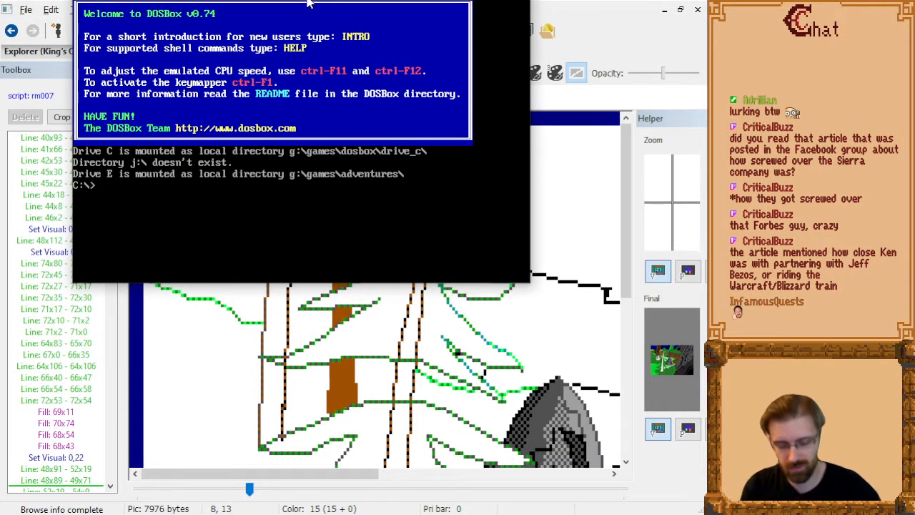
pyautogui.write('cd')
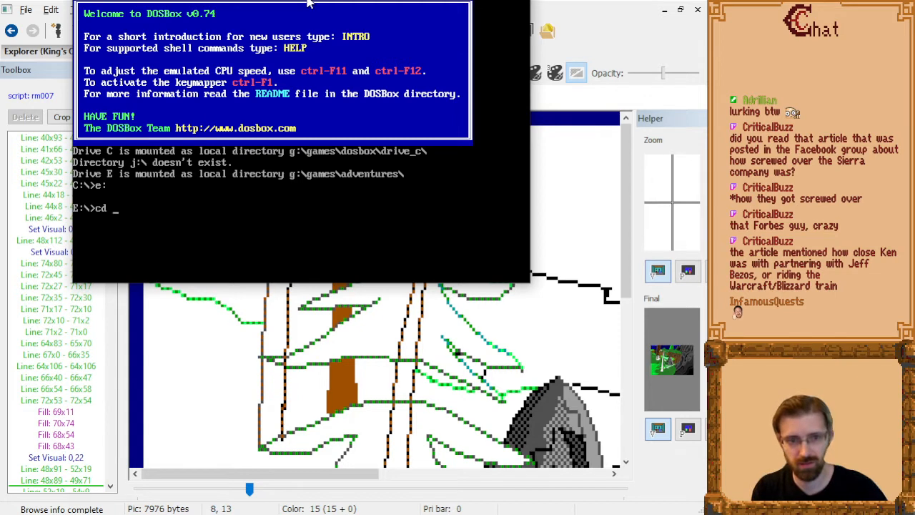
pyautogui.write(' mine\\s')
pyautogui.press('Tab')
pyautogui.press('Return')
pyautogui.write('cd ')
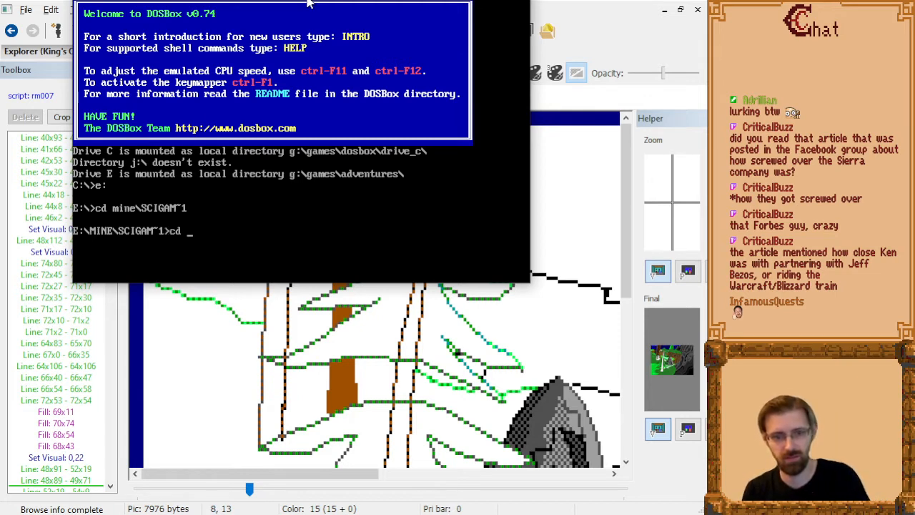
pyautogui.write('ko')
pyautogui.press('Tab')
pyautogui.press('Return')
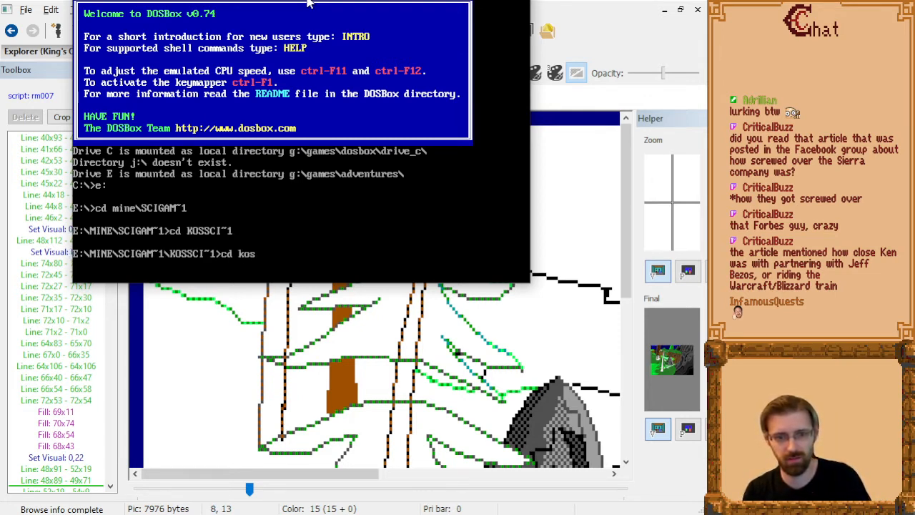
# Change to the kos-new directory and launch the game with sciv.
pyautogui.write('cd kos-new')
pyautogui.press('Return')
pyautogui.write('sciv')
pyautogui.press('Return')
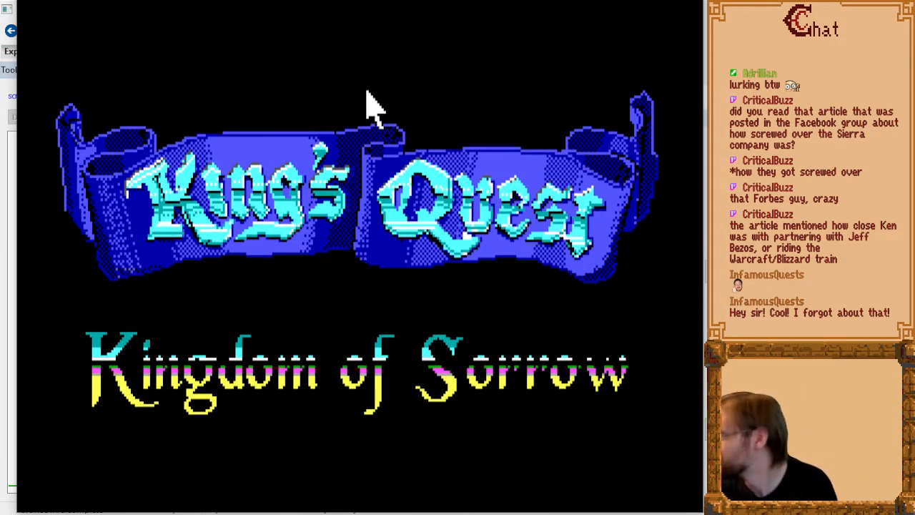
# Skip the Kingdom of Sorrow title screen and walk the character around the forest and out its left edge.
pyautogui.click(418, 254)
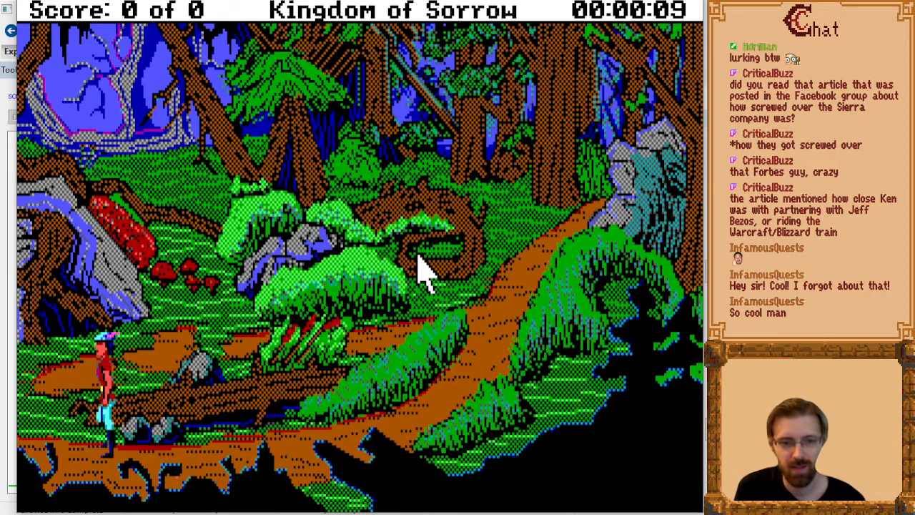
pyautogui.press('Right')
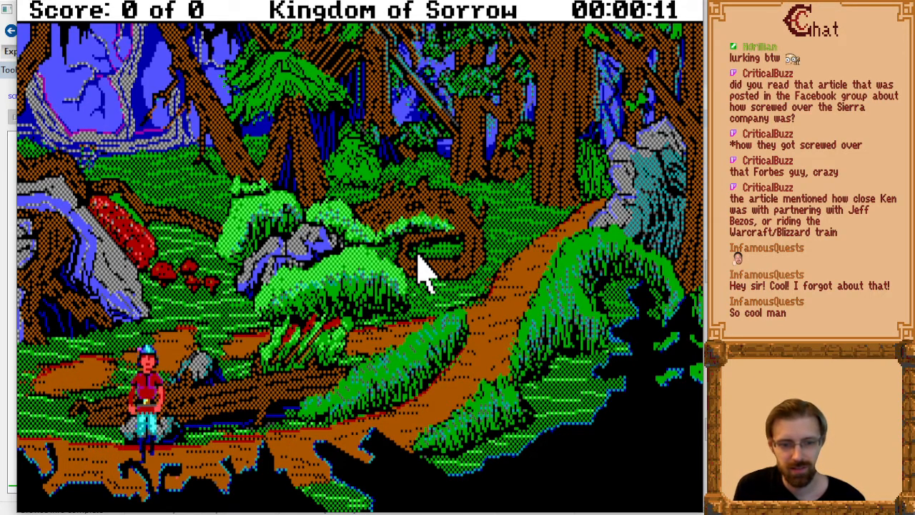
pyautogui.press('Left')
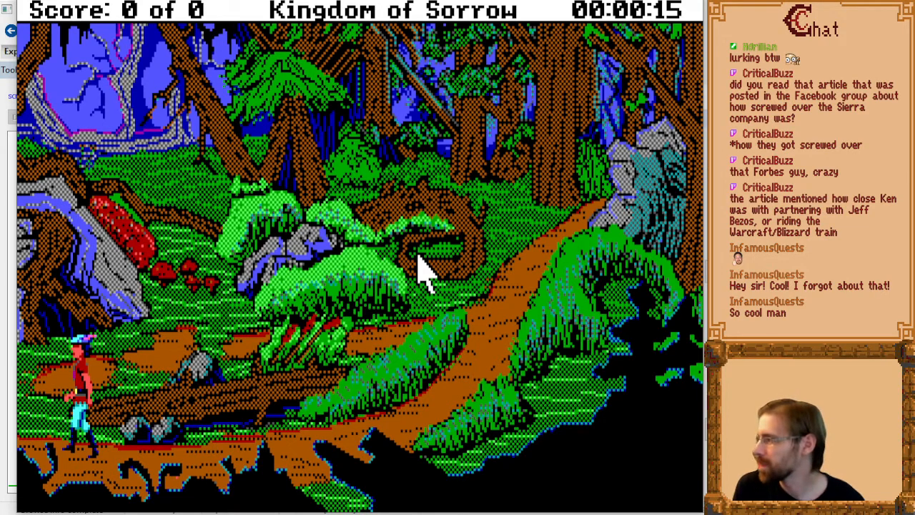
pyautogui.press('Left')
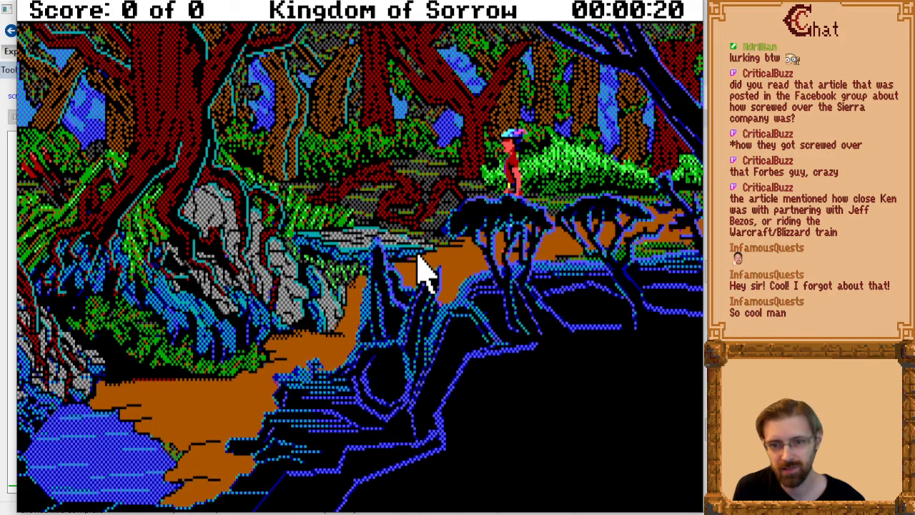
# Walk the character down the forest path from the raised ledge to the edge of the blue pond.
pyautogui.press('End')
pyautogui.press('Left')
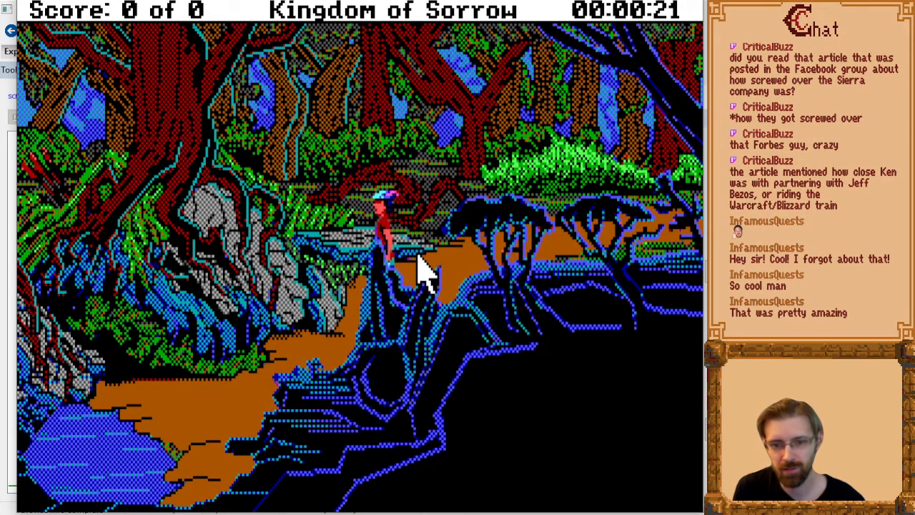
pyautogui.press('End')
pyautogui.press('Down')
pyautogui.press('End')
pyautogui.press('Left')
pyautogui.press('End')
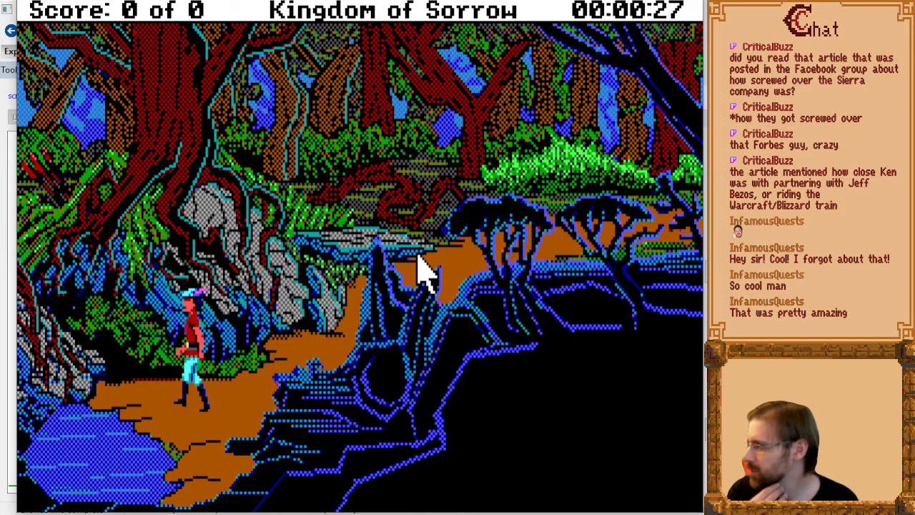
pyautogui.press('End')
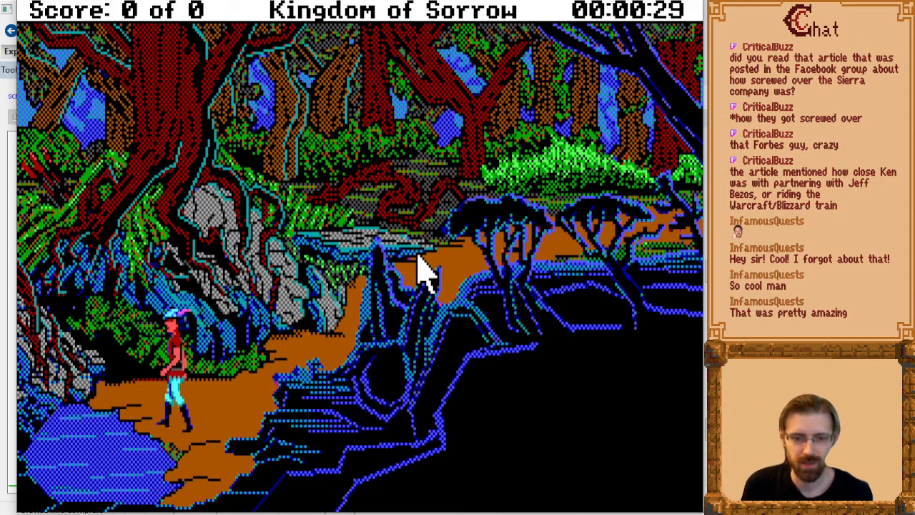
# Give the game the command "dive" at the pond and dismiss the response.
pyautogui.write('dive')
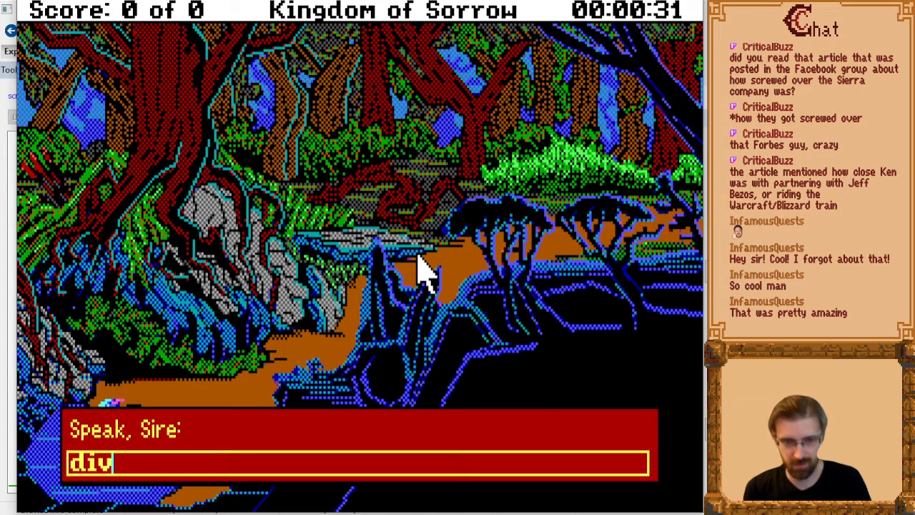
pyautogui.press('Return')
pyautogui.press('Return')
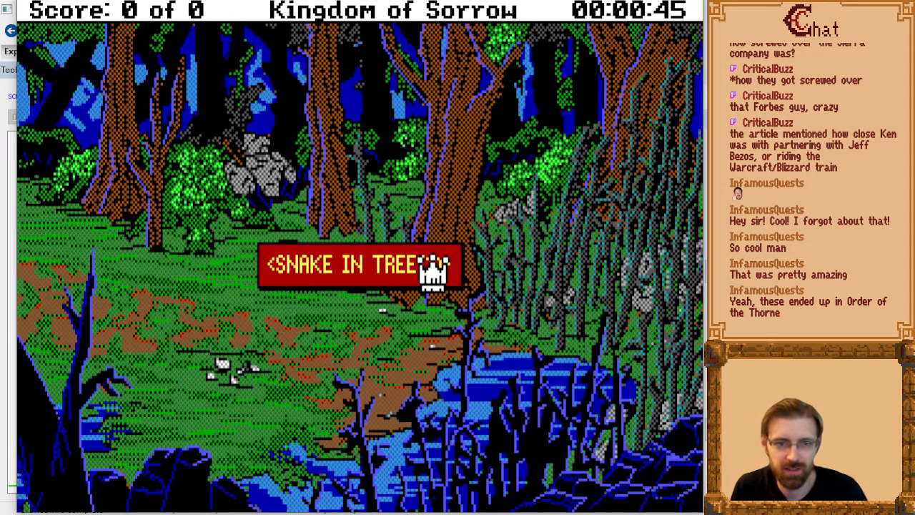
# Read through and dismiss the series of messages about the snake attack and the poisoning.
pyautogui.click(420, 254)
pyautogui.click(633, 366)
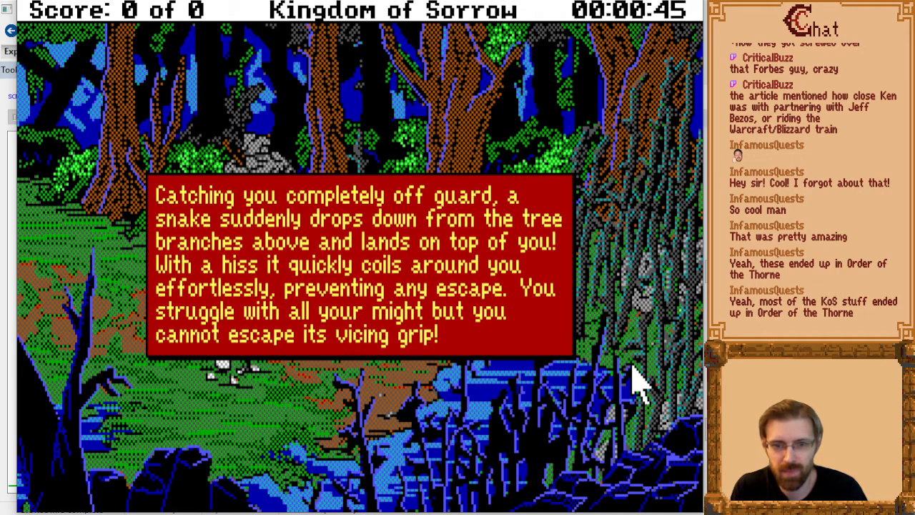
pyautogui.press('Return')
pyautogui.press('Return')
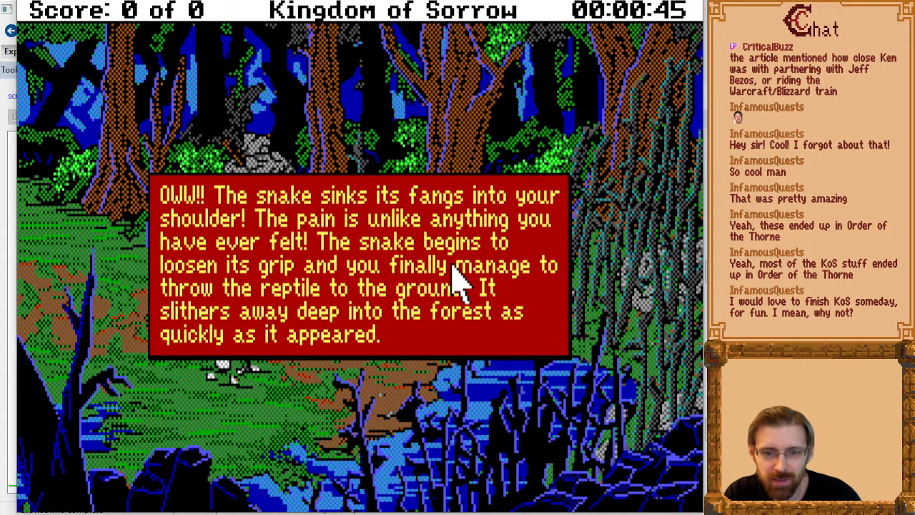
pyautogui.click(516, 282)
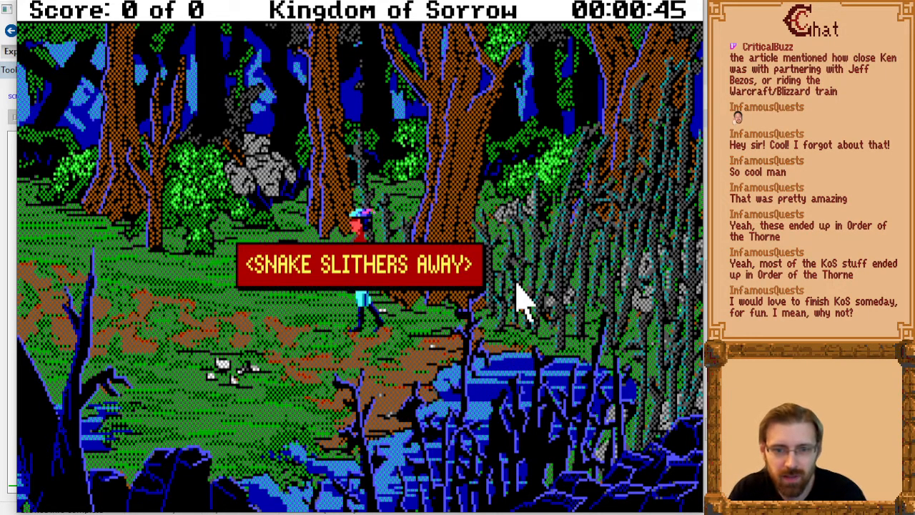
pyautogui.click(517, 281)
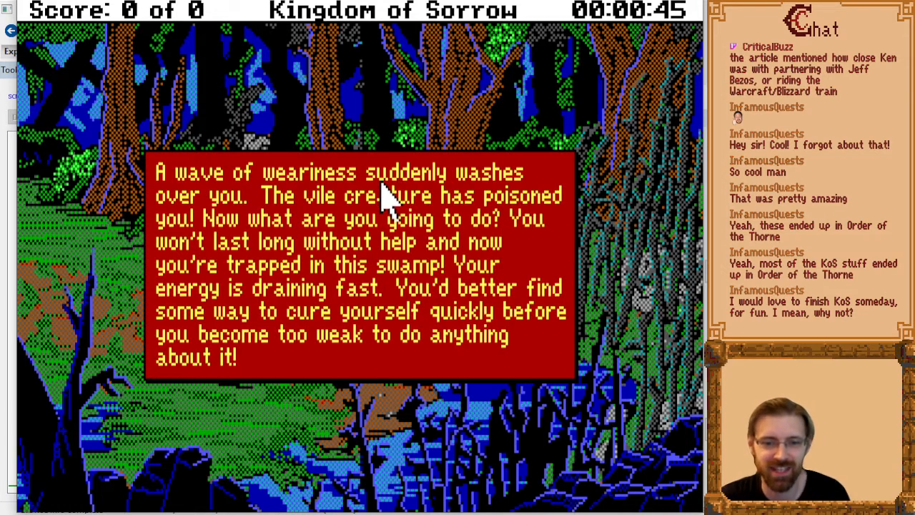
pyautogui.click(365, 337)
pyautogui.click(385, 309)
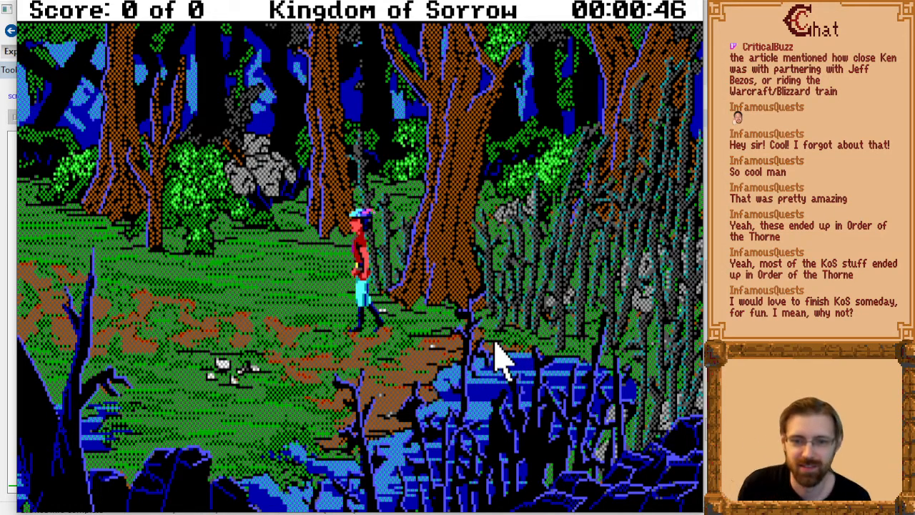
# Walk the character west to the skeleton by the tree roots and examine it with "look body".
pyautogui.press('Left')
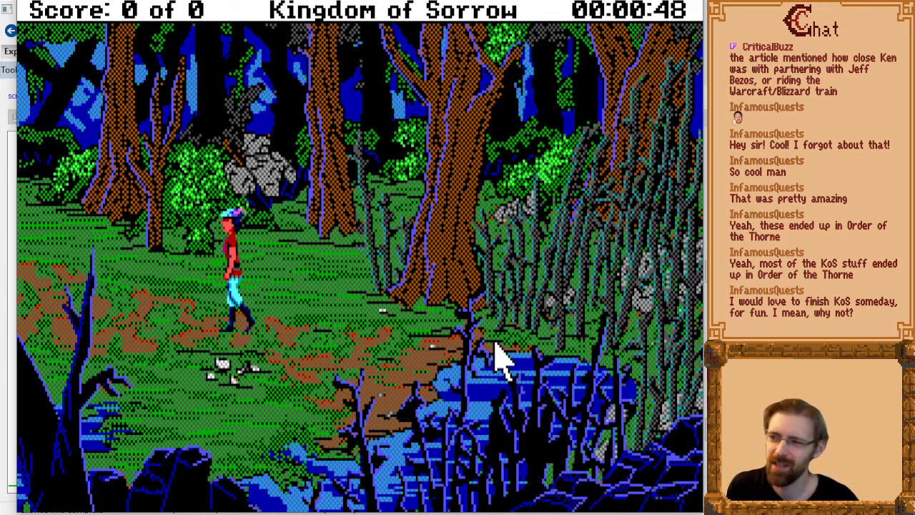
pyautogui.press('Up')
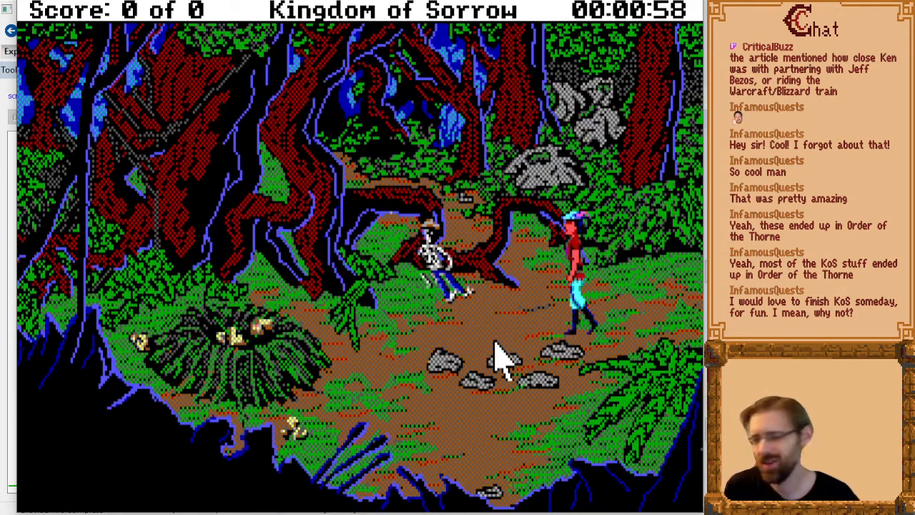
pyautogui.press('Up')
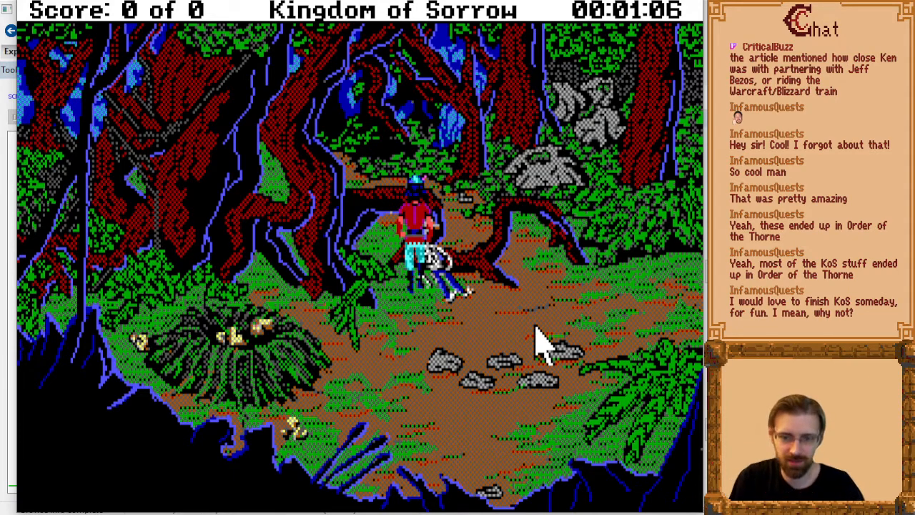
pyautogui.write('look body')
pyautogui.press('Return')
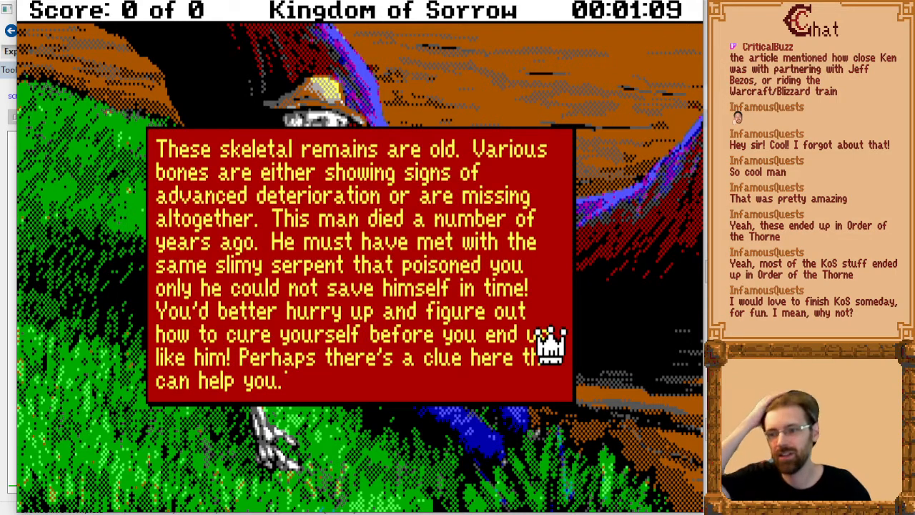
pyautogui.click(486, 282)
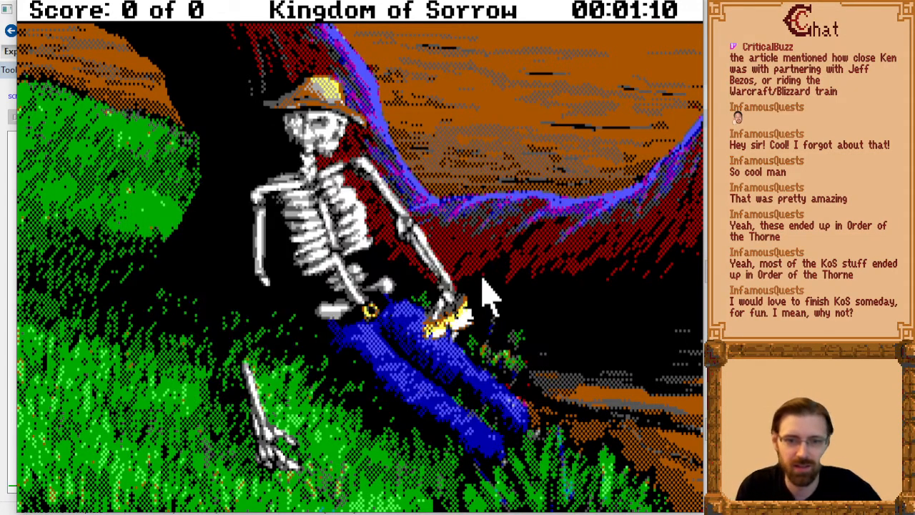
# Take the note from the skeleton with "get paper" and view it with "read paper".
pyautogui.write('get paper')
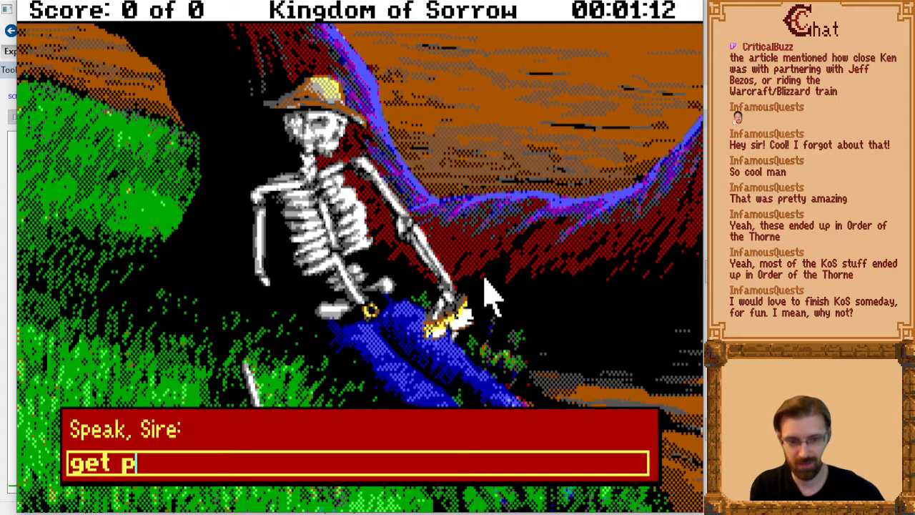
pyautogui.press('Return')
pyautogui.write('read paper')
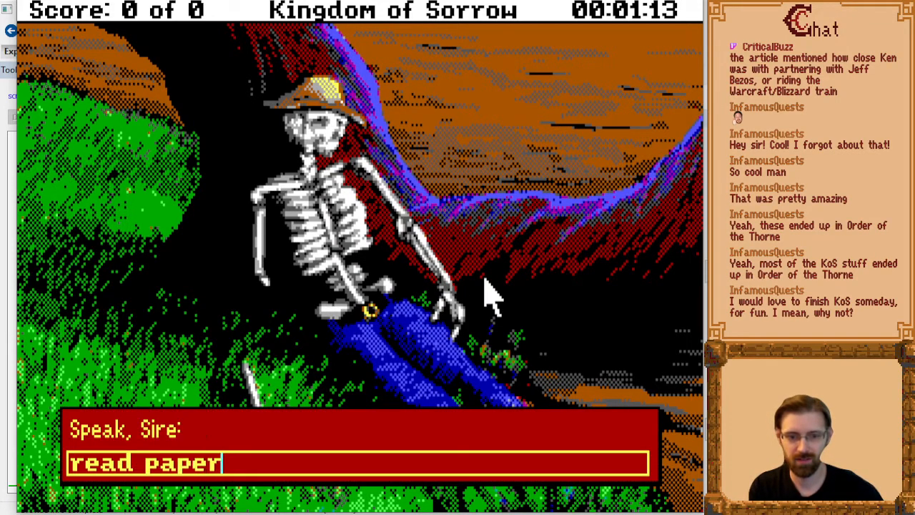
pyautogui.press('Return')
pyautogui.press('Return')
pyautogui.press('Return')
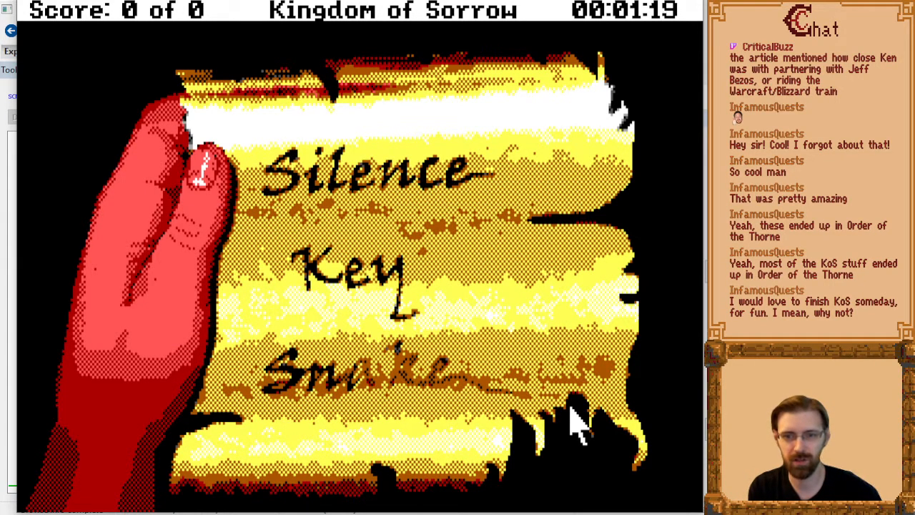
# Quit Kingdom of Sorrow with the "quit" command and return to the DOS prompt.
pyautogui.write('quit')
pyautogui.press('Return')
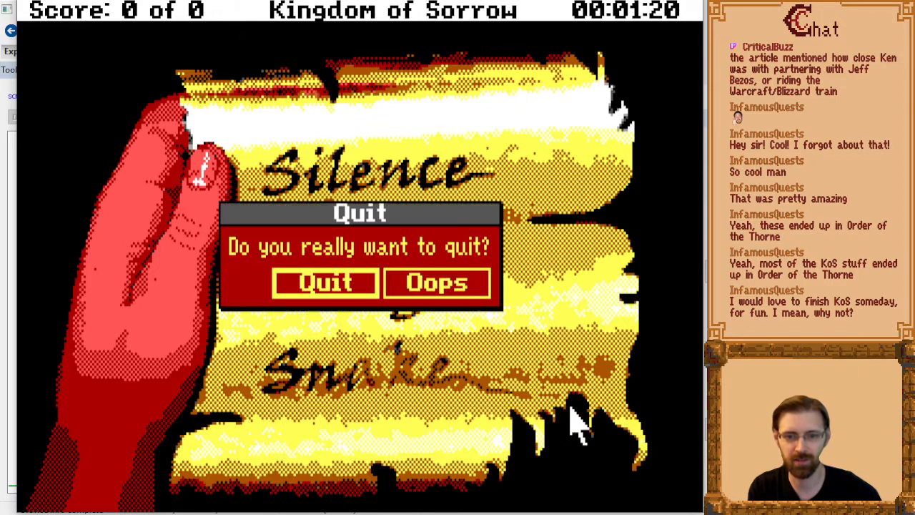
pyautogui.press('Return')
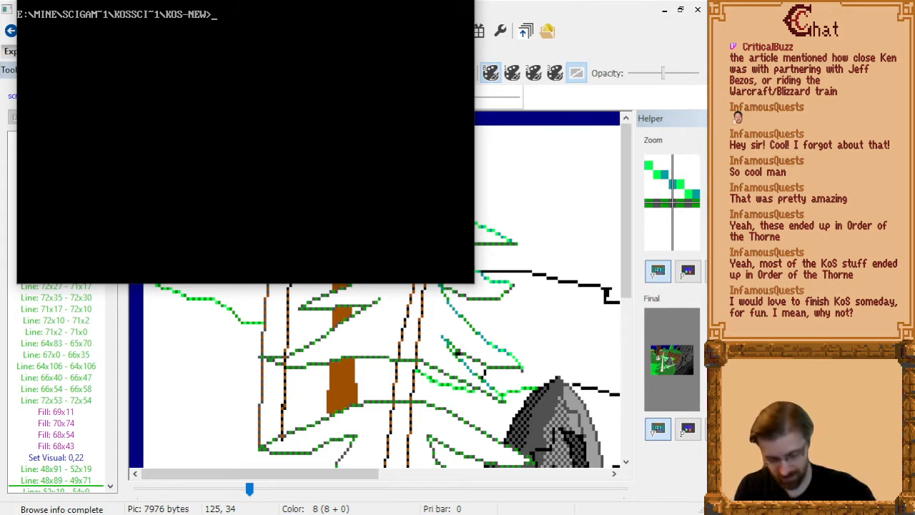
# Try the "sierra" command, relaunch Kingdom of Sorrow from the kos-new directory and skip its title screen.
pyautogui.write('sierra')
pyautogui.press('Return')
pyautogui.write('agi')
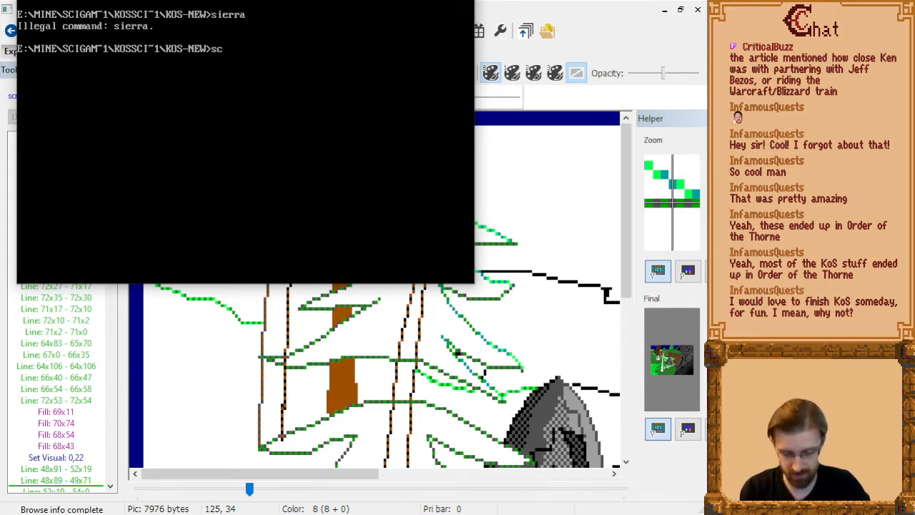
pyautogui.press('Return')
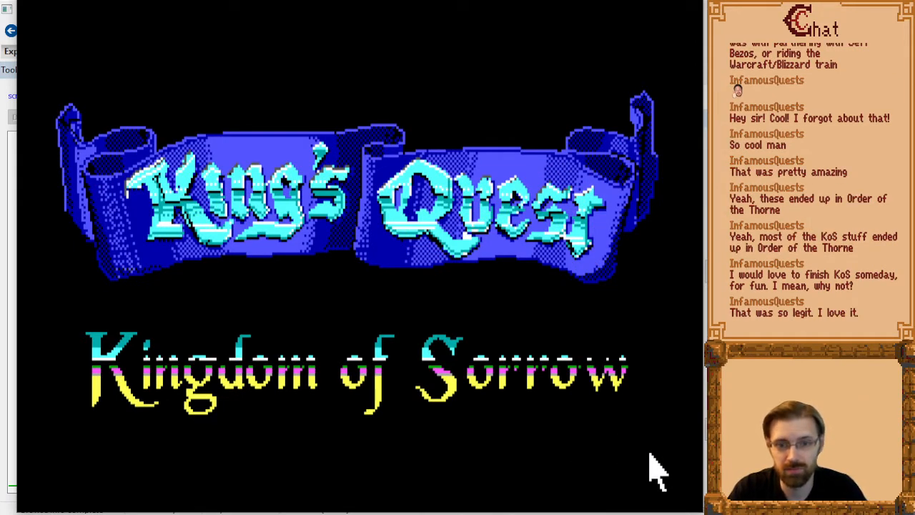
pyautogui.click(395, 249)
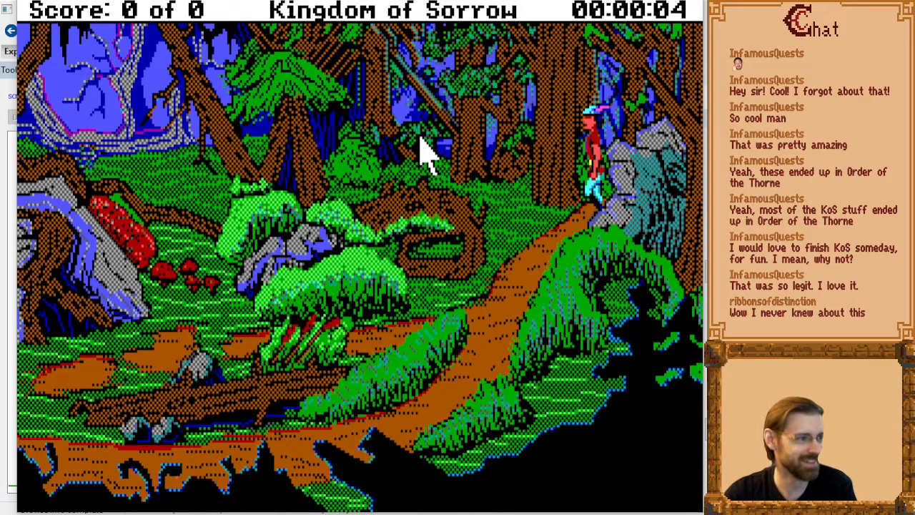
# Restart the game at the opening forest scene and quit it with the "quit" command.
pyautogui.press('F9')
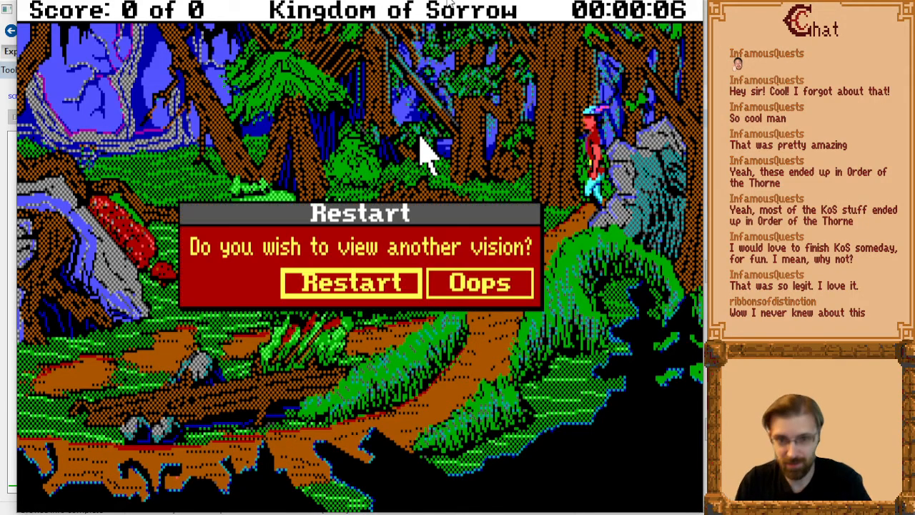
pyautogui.press('Return')
pyautogui.write('quit')
pyautogui.press('Return')
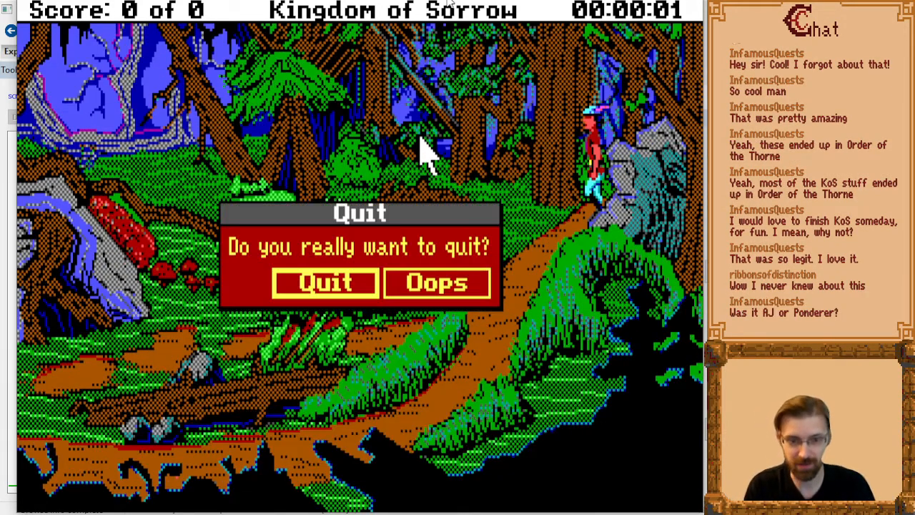
pyautogui.press('Return')
# Leave the King's Quest title screen for the picture editor and bring up a fresh DOSBox session.
pyautogui.write('sierra')
pyautogui.press('Return')
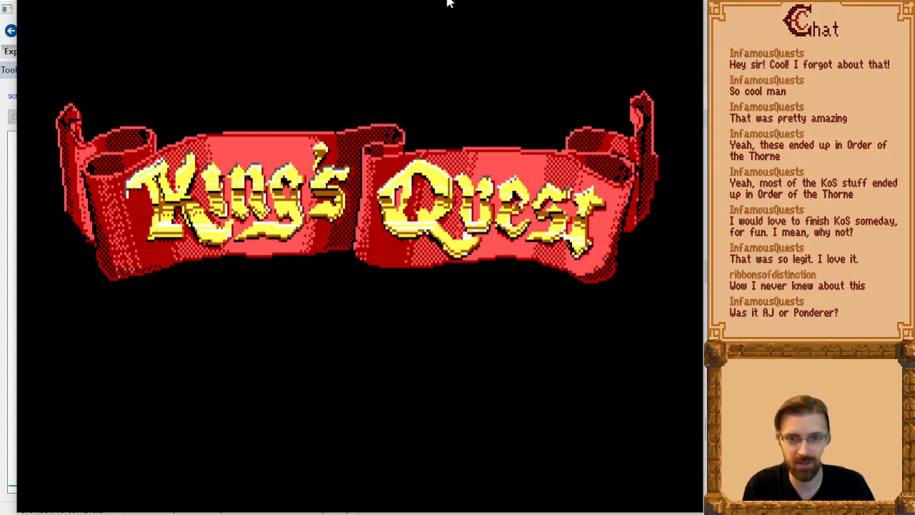
pyautogui.hotkey('alt', 'Tab')
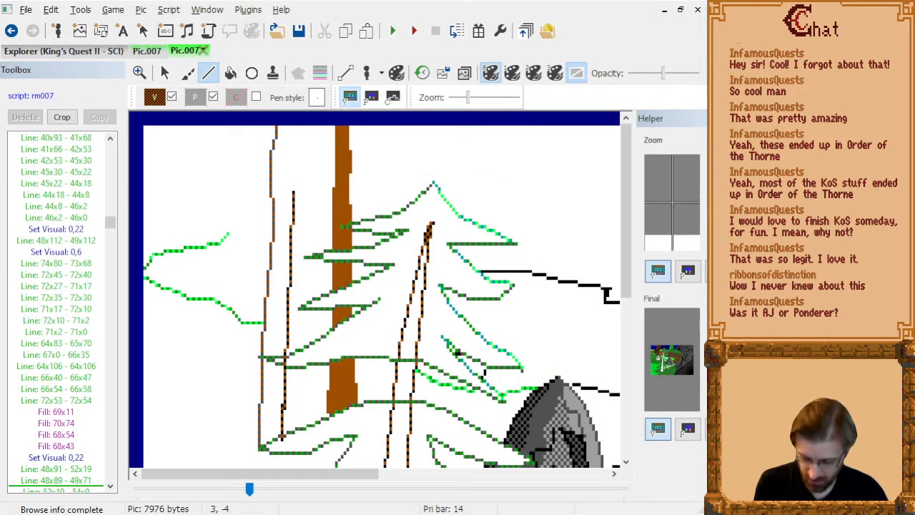
pyautogui.moveTo(0, 44); pyautogui.dragTo(260, 0)
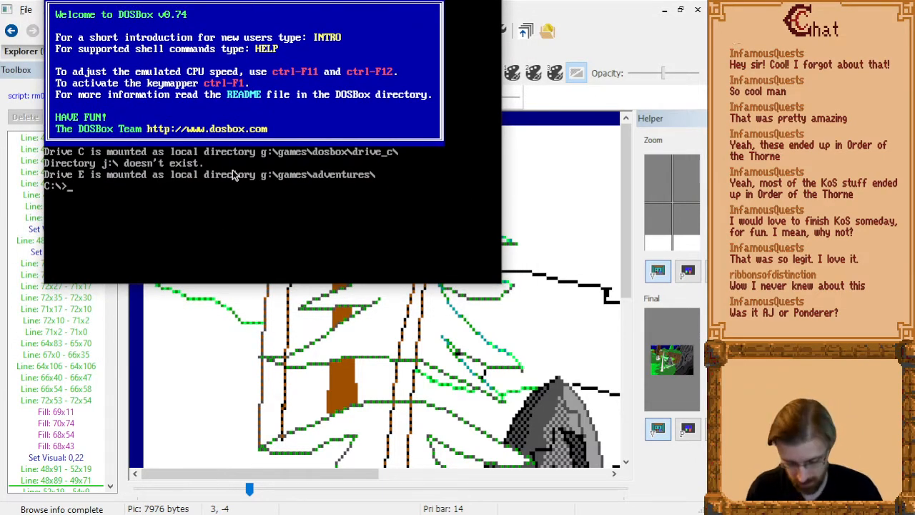
# Change to drive E and go to the Kingdom of Sorrow directory inside mine\SCIGAM~1.
pyautogui.write('e:')
pyautogui.press('Return')
pyautogui.write('cd mine\\sc')
pyautogui.press('Tab')
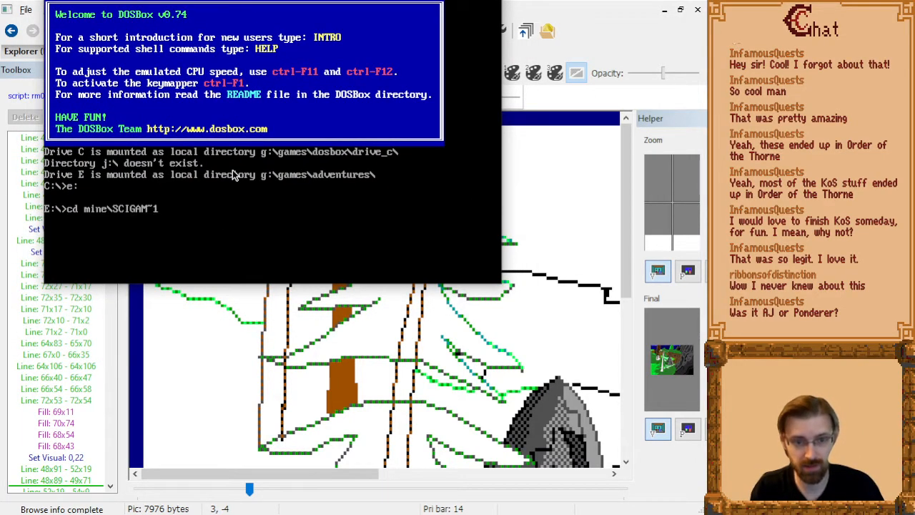
pyautogui.press('Return')
pyautogui.write('cd kos')
pyautogui.press('Tab')
pyautogui.press('Return')
# Back out of the wrong kos subdirectory, change to kos-new and launch the game with sciv.
pyautogui.write('cd kos')
pyautogui.press('Tab')
pyautogui.press('Return')
pyautogui.write('cd..')
pyautogui.press('Return')
pyautogui.write('cd kos-new')
pyautogui.press('Return')
pyautogui.write('sciv')
pyautogui.press('Return')
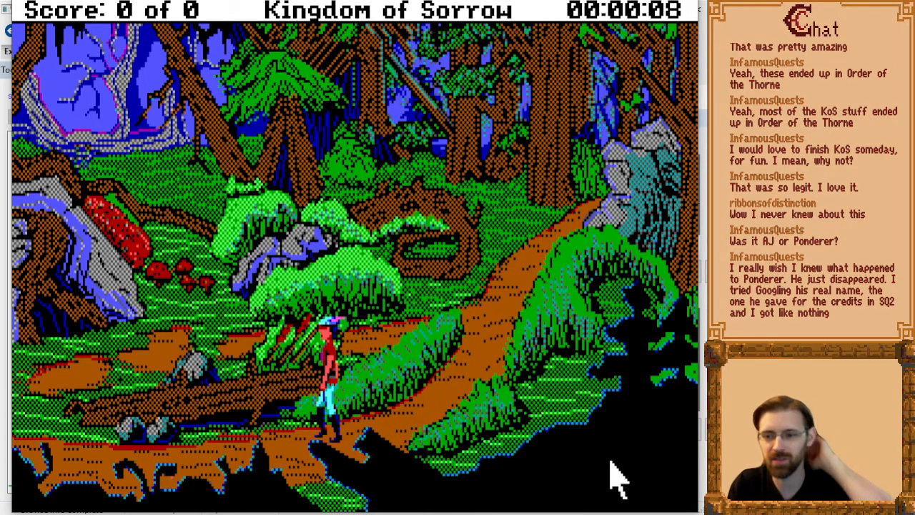
# Give the game the command "die" on the forest path.
pyautogui.write('die')
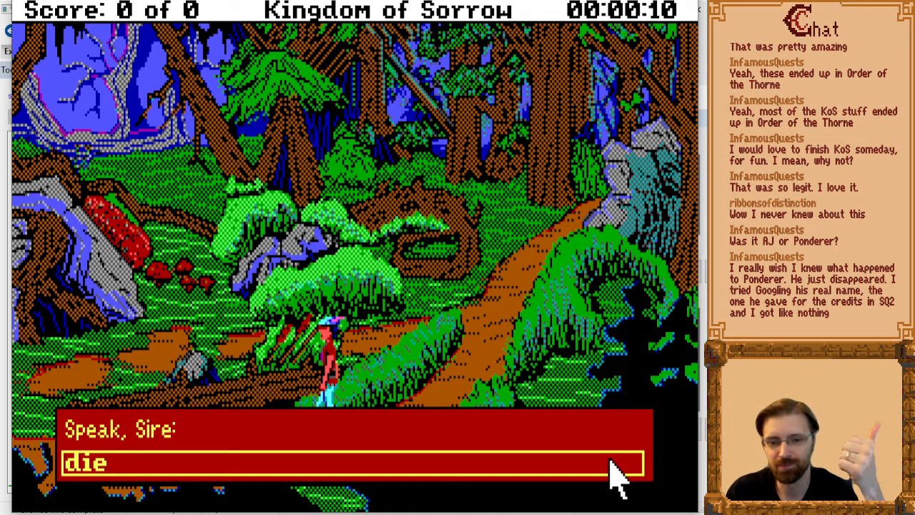
pyautogui.press('Return')
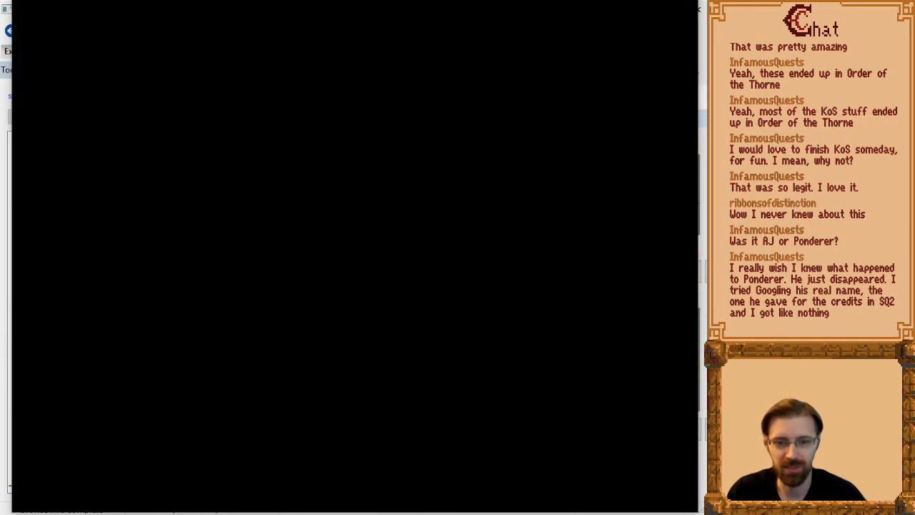
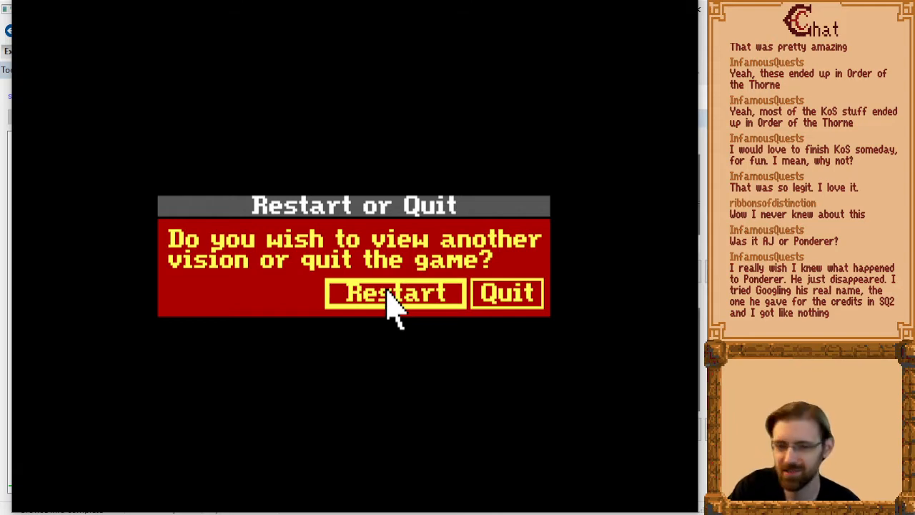
# Restart the game for another vision and give the command "dive" twice while the character is in the forest pool.
pyautogui.click(392, 295)
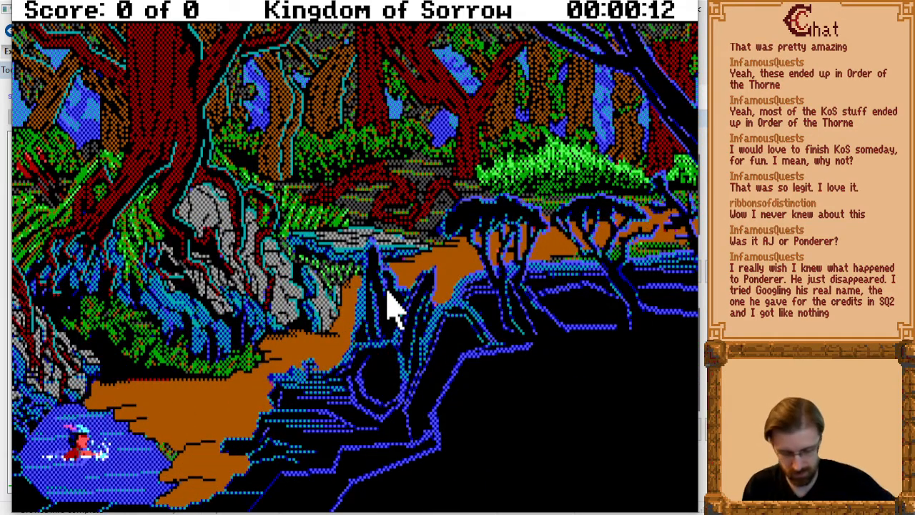
pyautogui.write('dive')
pyautogui.press('Return')
pyautogui.press('Return')
pyautogui.press('Left')
pyautogui.write('dive')
pyautogui.press('Return')
pyautogui.press('Return')
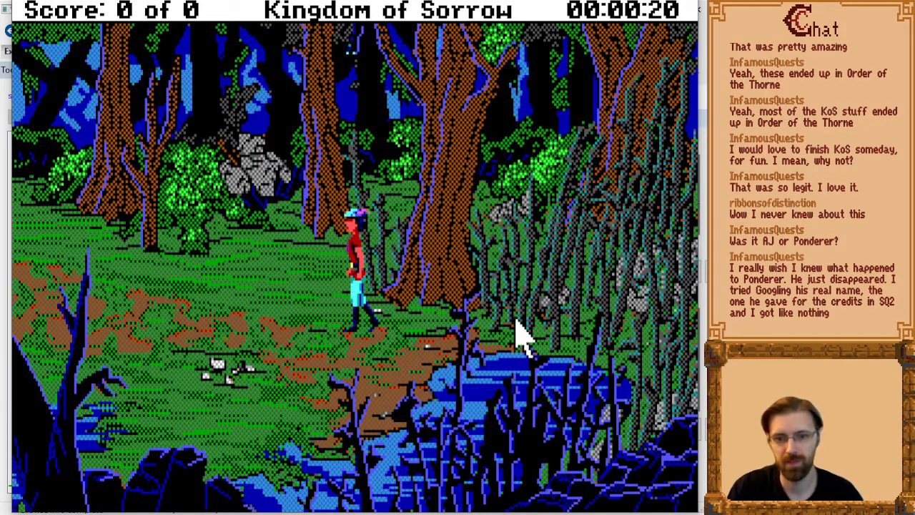
# Dismiss the messages of the forest attack and walk across the stream to the clearing with the yellow flower.
pyautogui.click(487, 349)
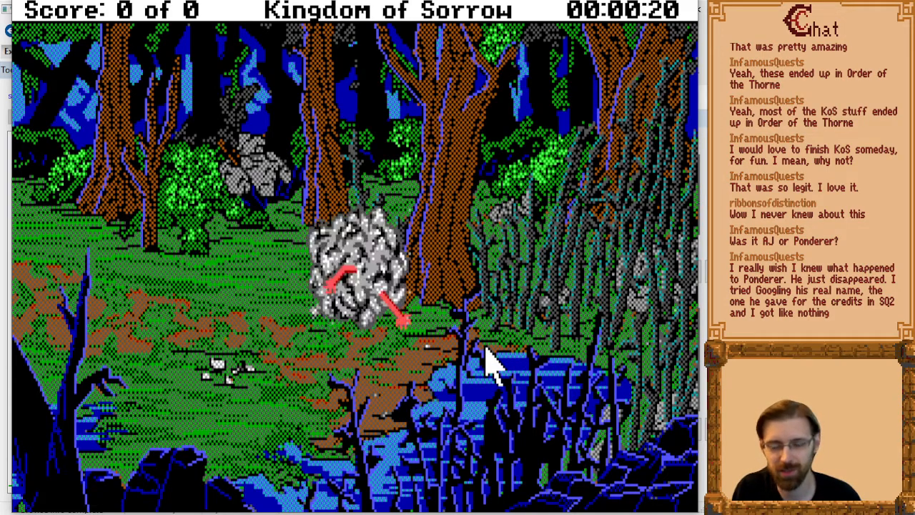
pyautogui.click(487, 351)
pyautogui.click(486, 350)
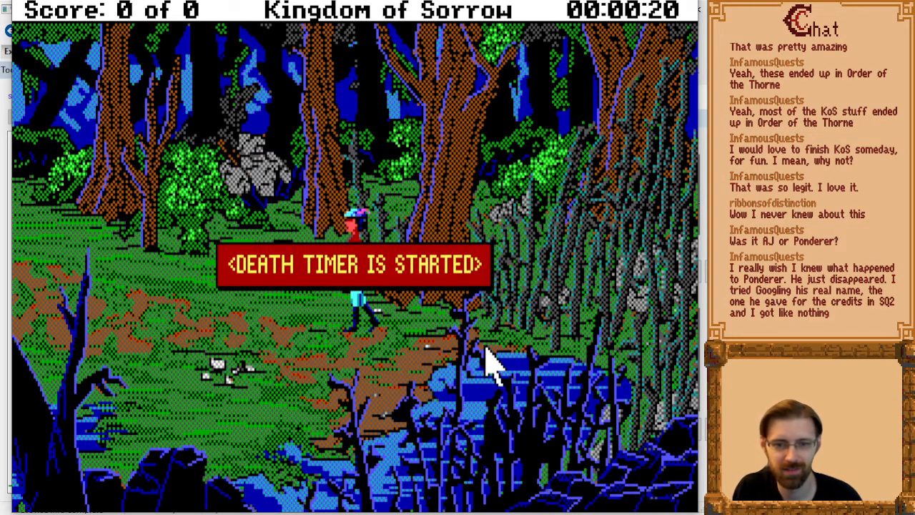
pyautogui.press('Left')
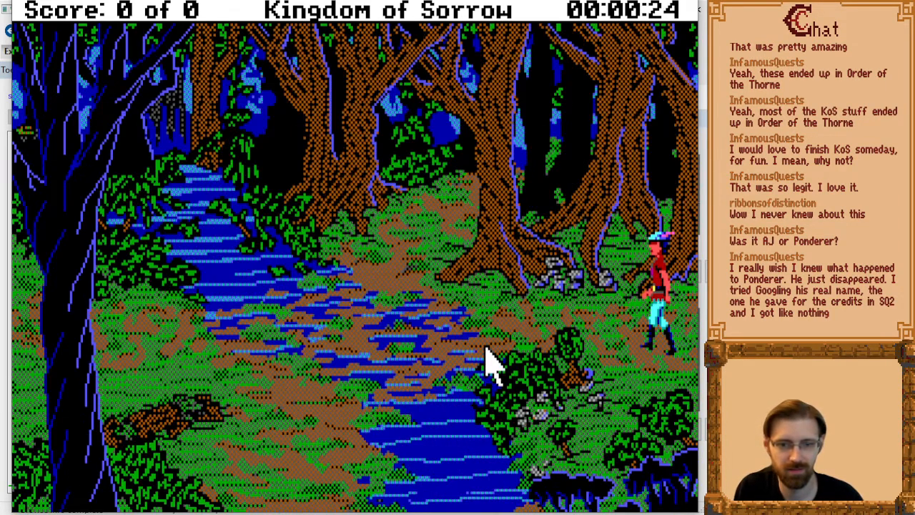
pyautogui.press('Down')
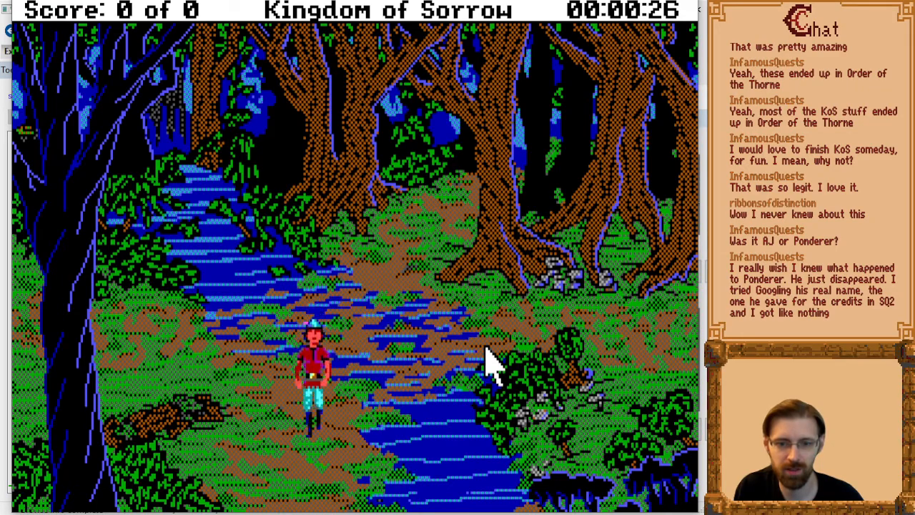
pyautogui.press('Up')
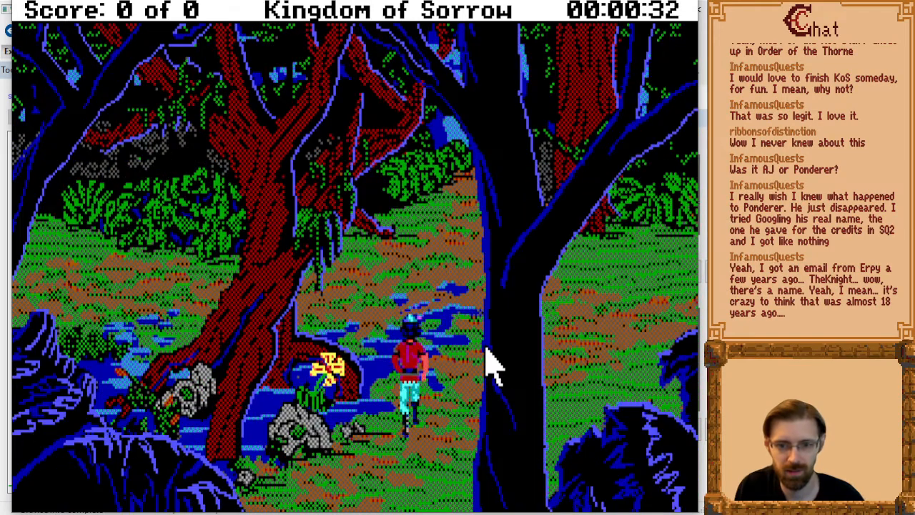
pyautogui.press('Left')
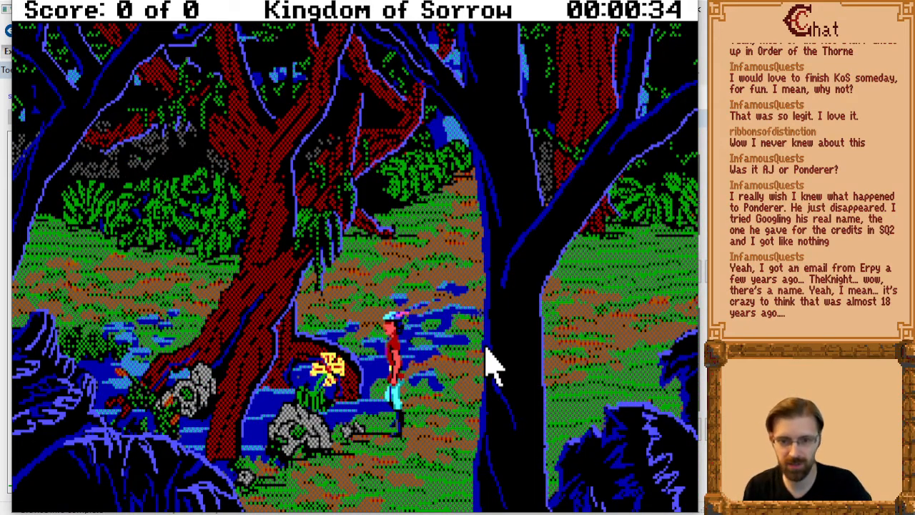
# Try to pick up the yellow flower with the command "get flower" and reposition the character beside it.
pyautogui.write('get lfower')
pyautogui.press('Return')
pyautogui.write('get flower')
pyautogui.press('Return')
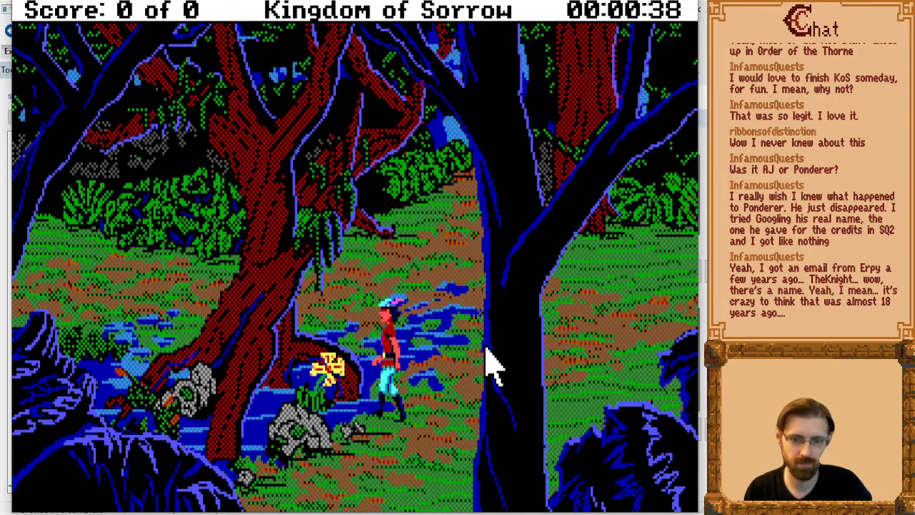
pyautogui.press('Down')
pyautogui.press('Up')
pyautogui.press('Down')
pyautogui.press('Right')
pyautogui.press('Left')
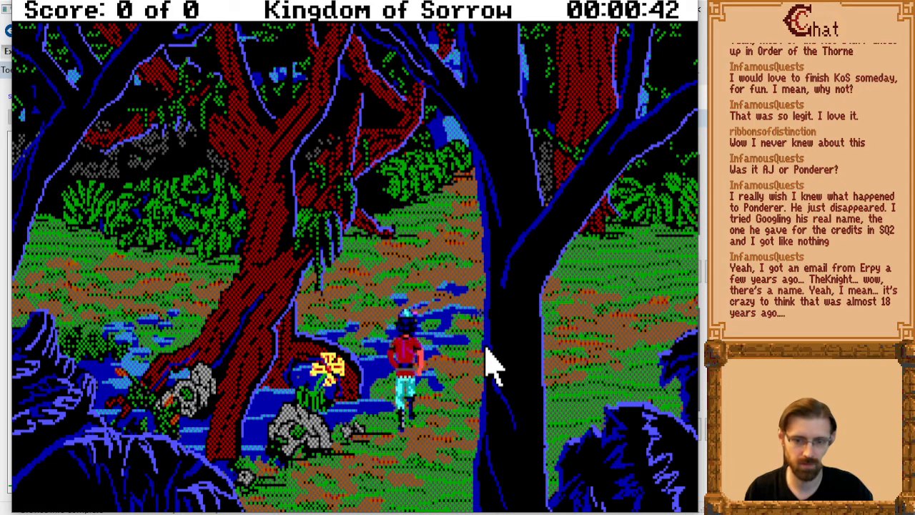
pyautogui.press('Up')
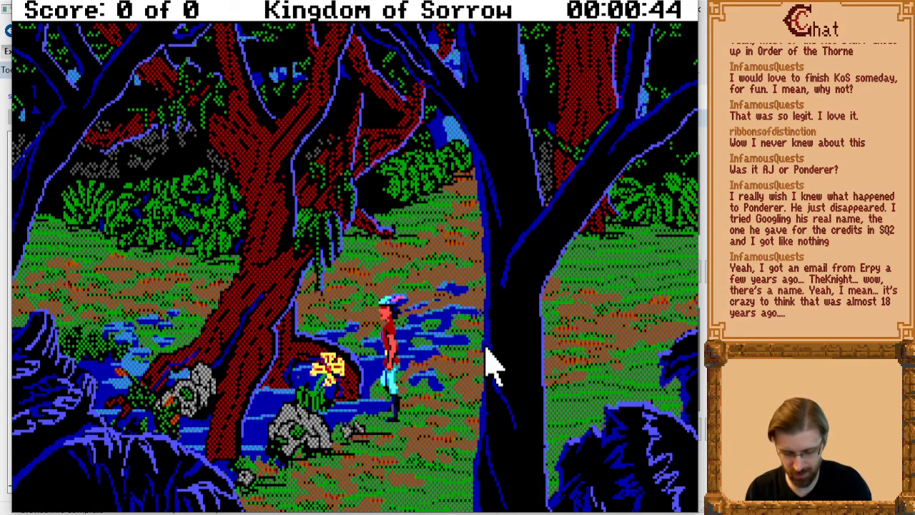
# Check the flower clearing's control map, return to the visual picture and retry "get flower" from nearby spots.
pyautogui.hotkey('alt', 'c')
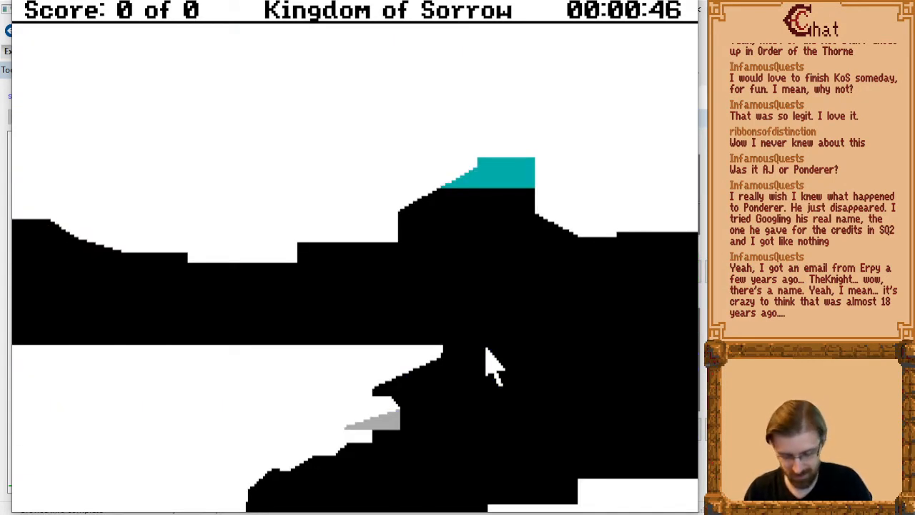
pyautogui.hotkey('alt', 'v')
pyautogui.press('F3')
pyautogui.press('Return')
pyautogui.press('Return')
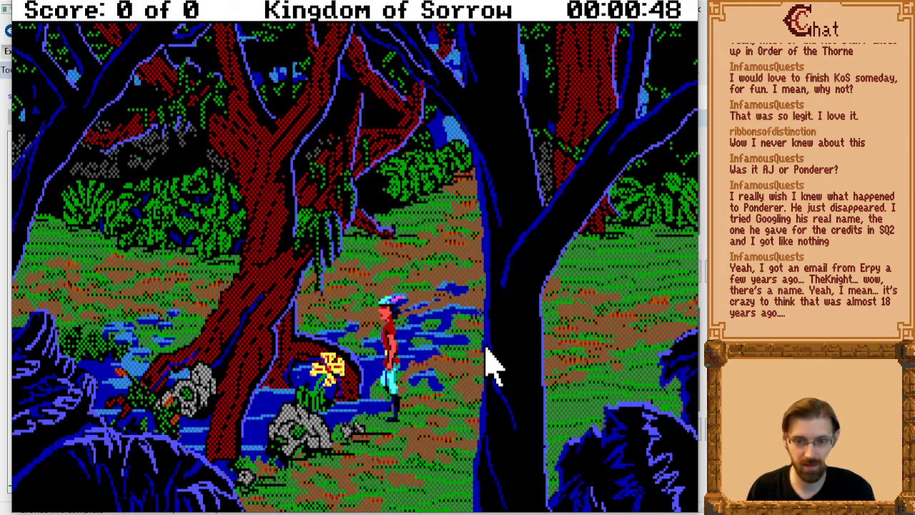
pyautogui.press('Down')
pyautogui.press('F3')
pyautogui.press('Return')
pyautogui.press('Return')
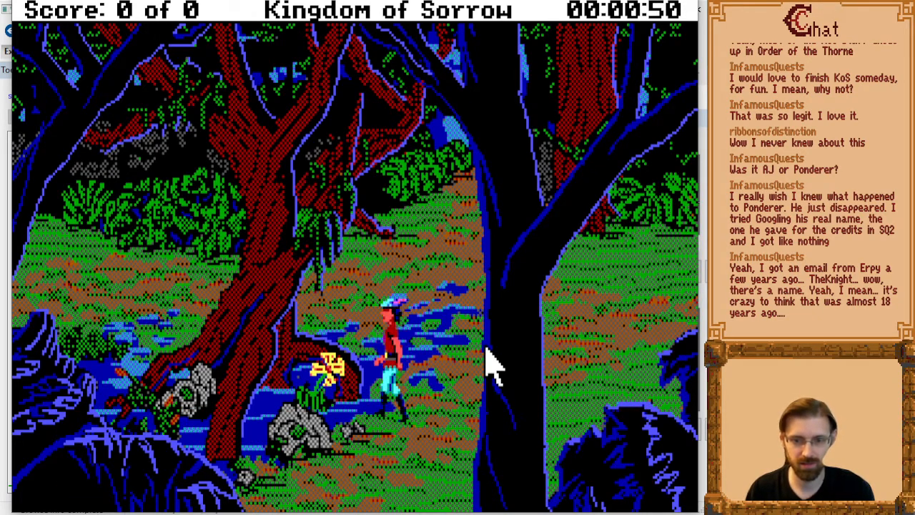
pyautogui.press('F3')
pyautogui.press('Return')
pyautogui.press('Return')
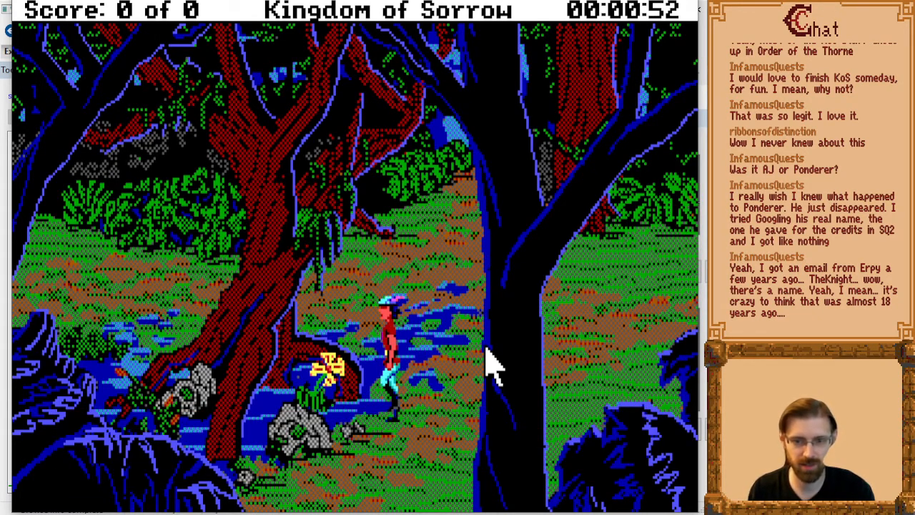
# Leave the flower clearing eastward, come back, walk up to the flower and pick it up by repeating "get flower".
pyautogui.press('Right')
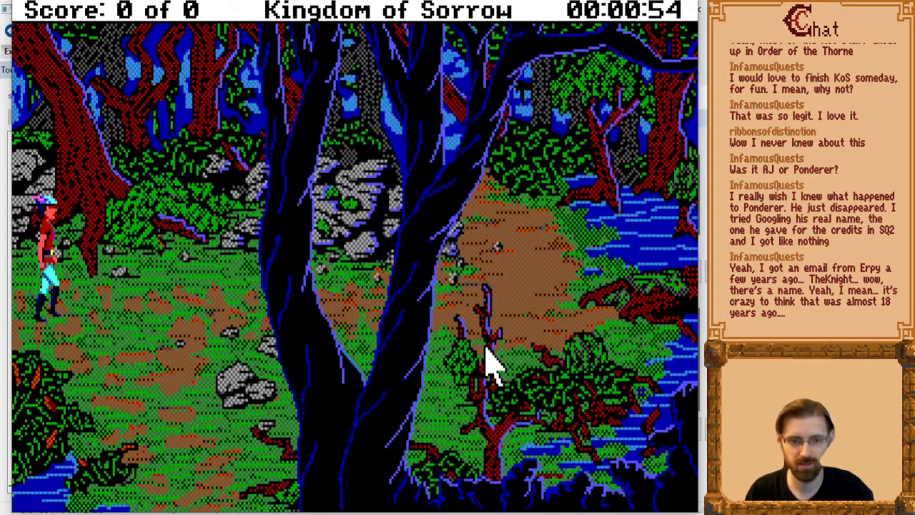
pyautogui.press('Left')
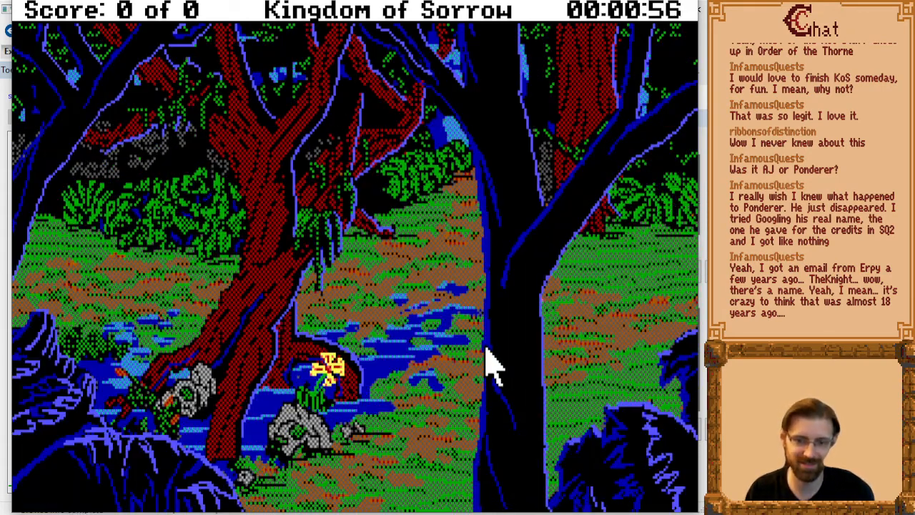
pyautogui.press('Left')
pyautogui.press('F3')
pyautogui.press('Return')
pyautogui.press('Return')
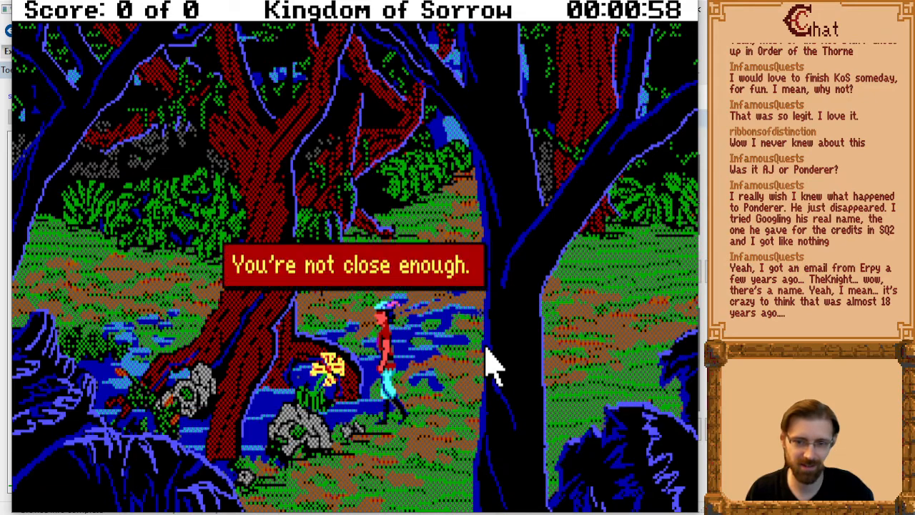
pyautogui.press('Left')
pyautogui.press('F3')
pyautogui.press('Return')
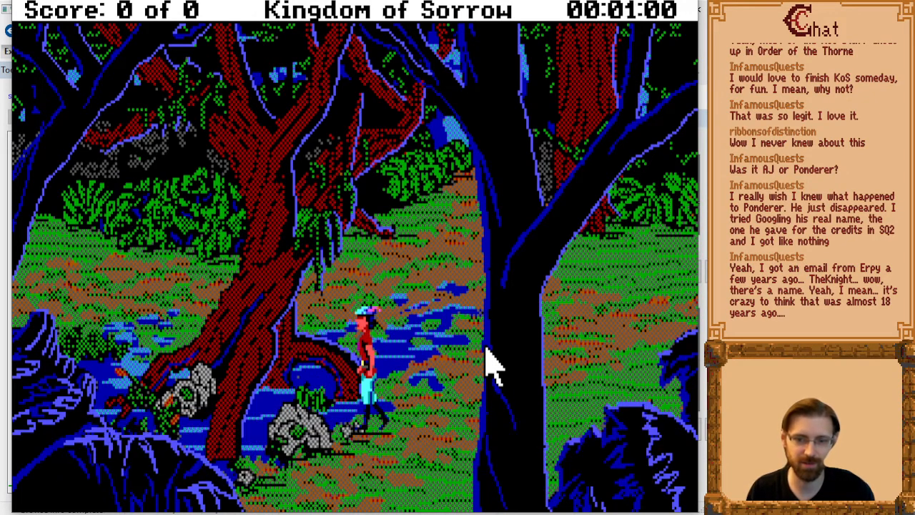
# Walk north out of the flower clearing and east to the clearing with the egg nest.
pyautogui.press('Right')
pyautogui.press('Up')
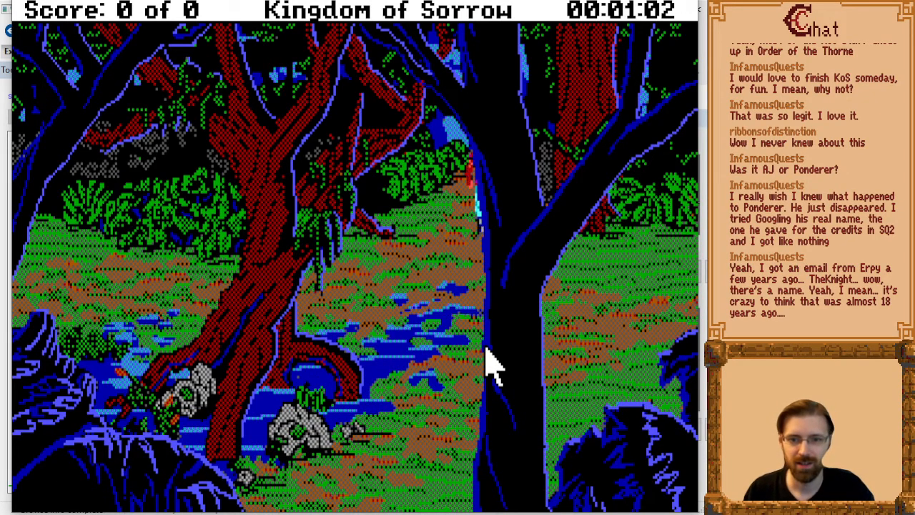
pyautogui.press('Right')
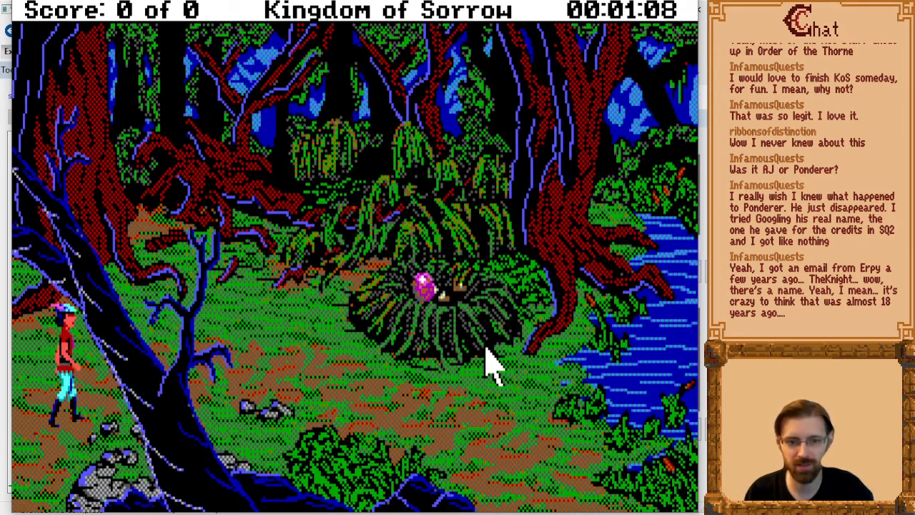
pyautogui.press('Right')
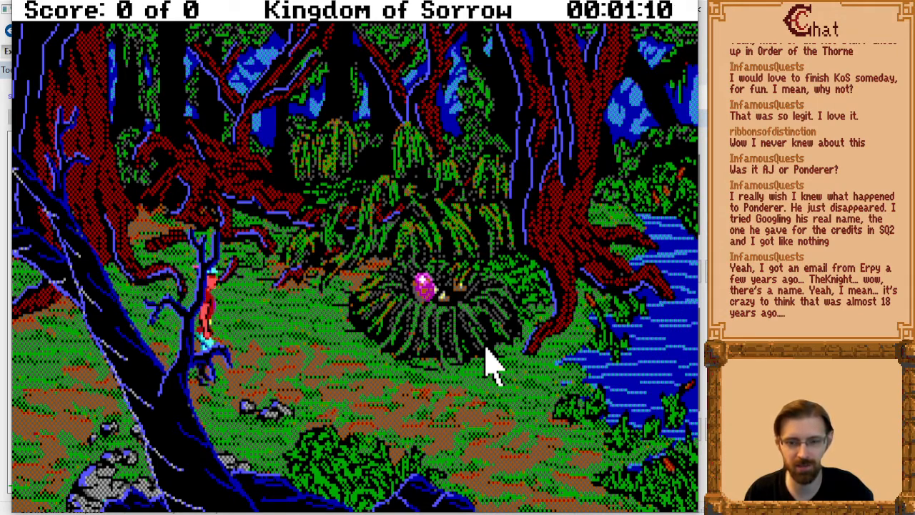
# Give the command "get egg" beside the nest and repeat it from a closer position.
pyautogui.write('get p')
pyautogui.press('BackSpace')
pyautogui.write('egg')
pyautogui.press('Return')
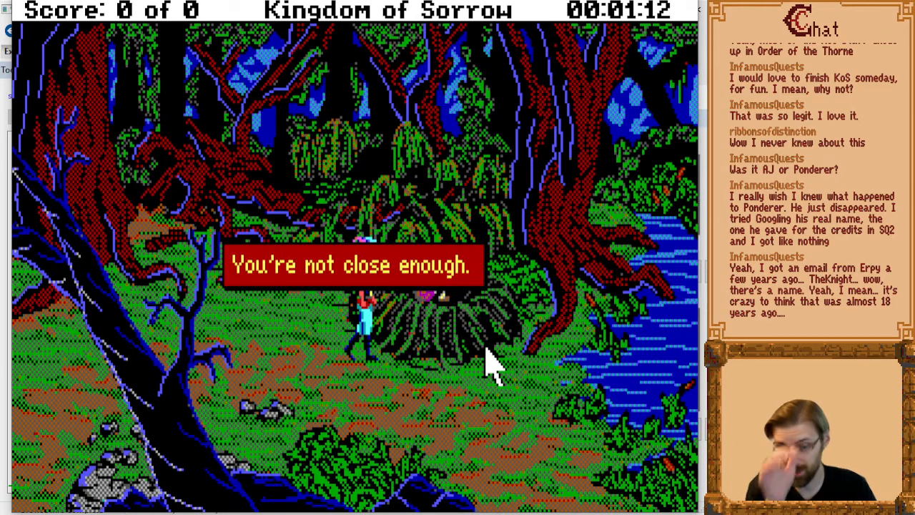
pyautogui.press('Return')
pyautogui.press('Down')
pyautogui.press('Right')
pyautogui.press('Up')
pyautogui.press('F3')
pyautogui.press('Return')
pyautogui.press('Return')
# Walk from the nest back past the stream crossing to the skeleton lying in the clearing farther west.
pyautogui.press('Left')
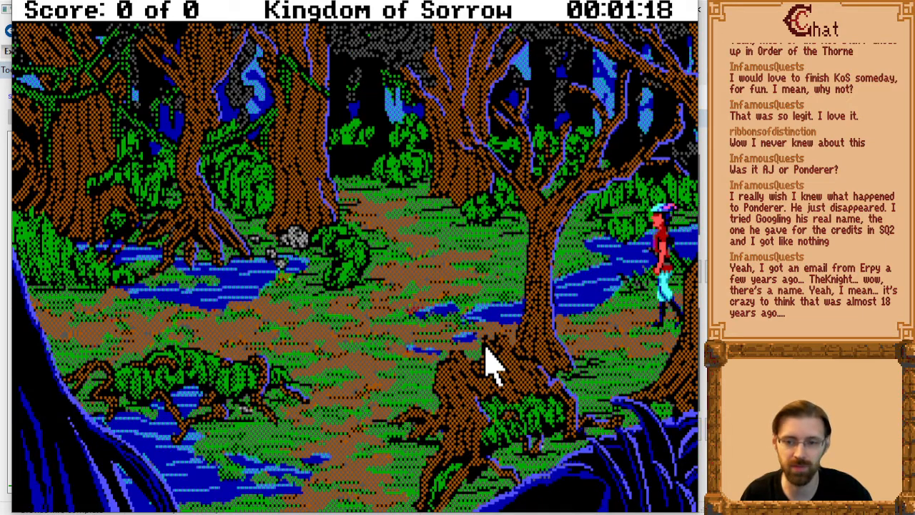
pyautogui.press('Up')
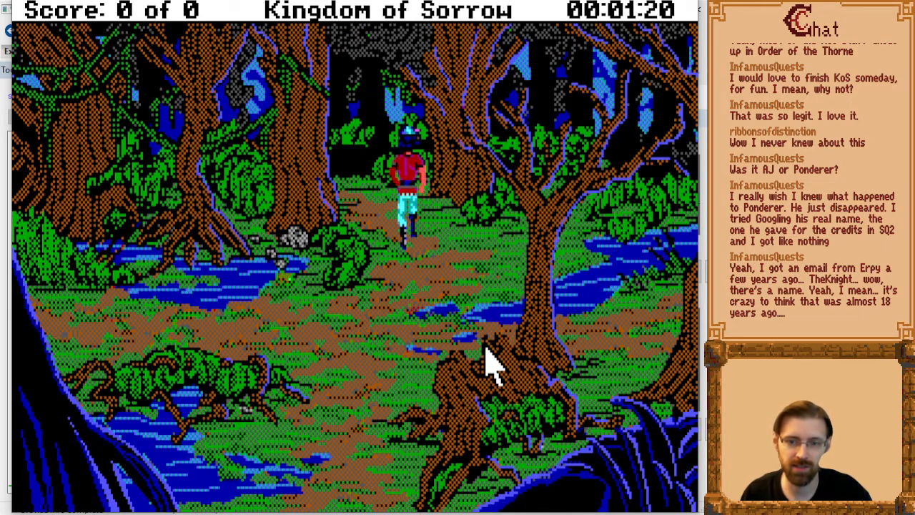
pyautogui.press('Left')
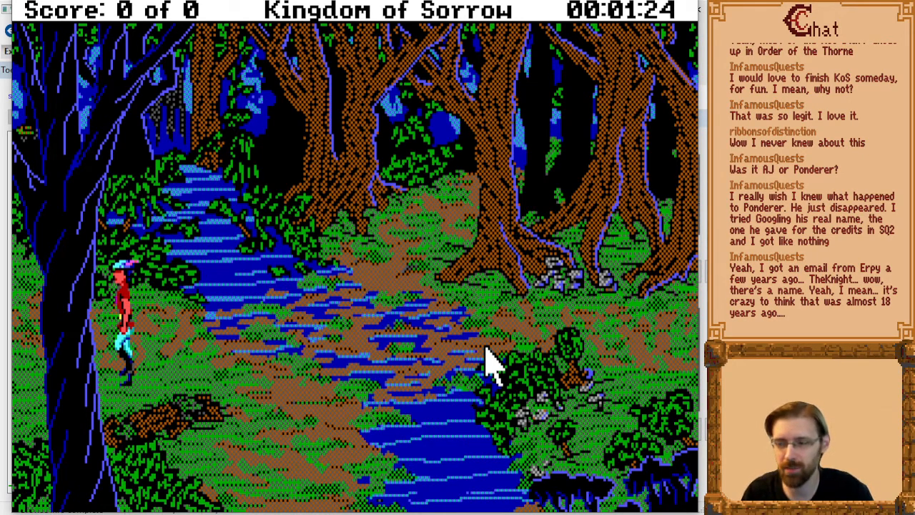
pyautogui.press('Left')
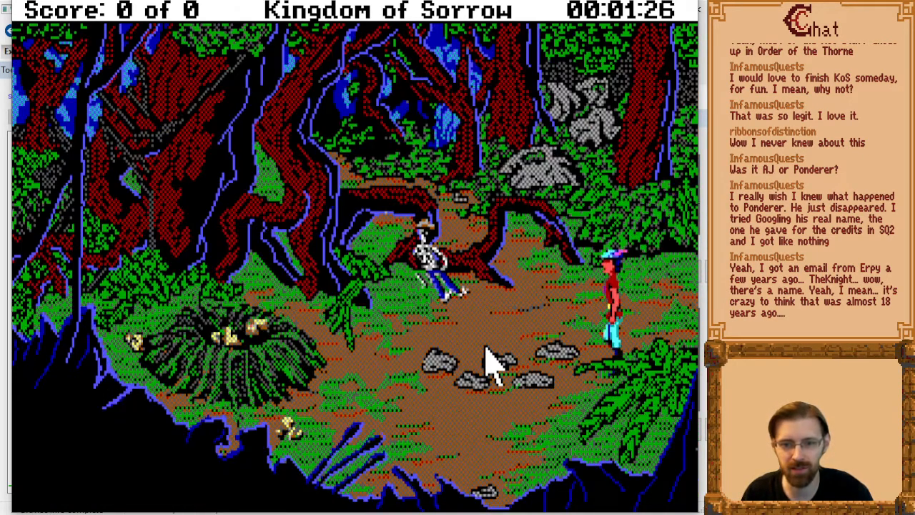
pyautogui.press('Up')
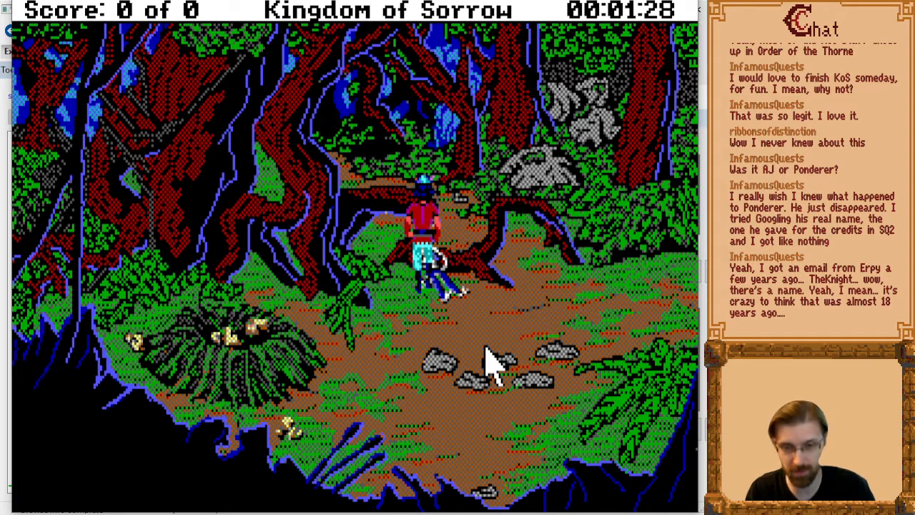
# Examine the skeleton with "look body" and take its paper with "get paper".
pyautogui.write('look body')
pyautogui.press('Return')
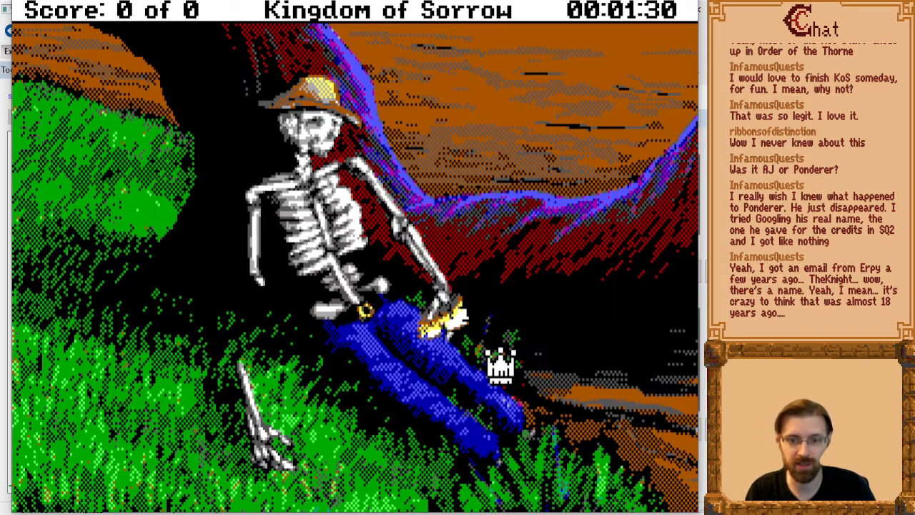
pyautogui.press('Return')
pyautogui.write('get paper')
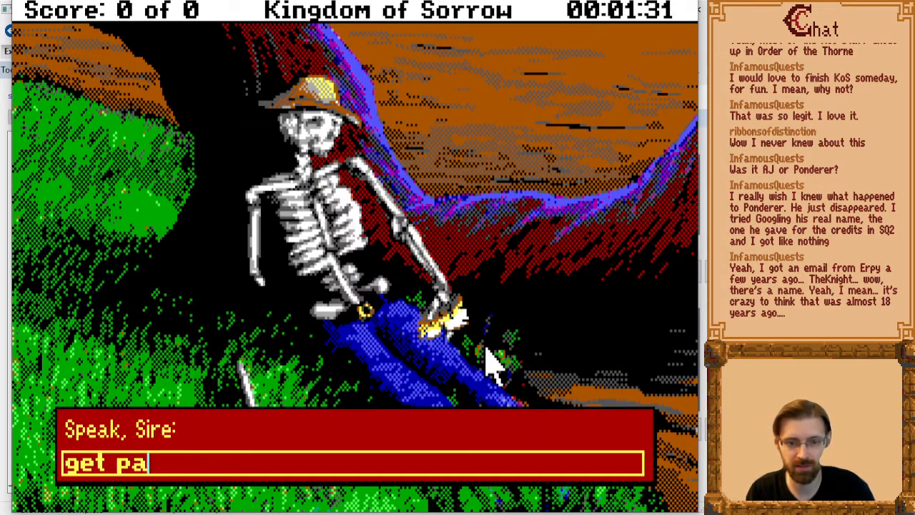
pyautogui.press('Return')
# Bring up the close-up of the paper with the command "read paper".
pyautogui.write('read paper')
pyautogui.press('Return')
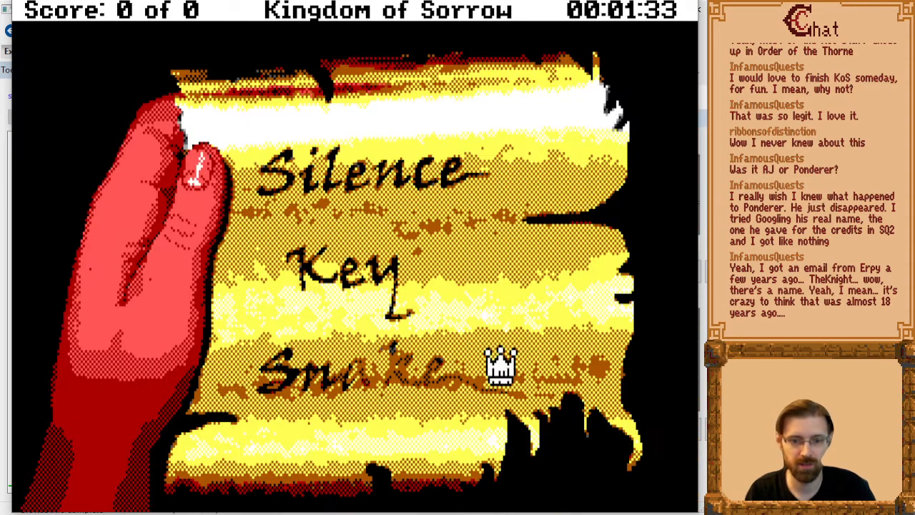
pyautogui.click(145, 286)
pyautogui.click(118, 255)
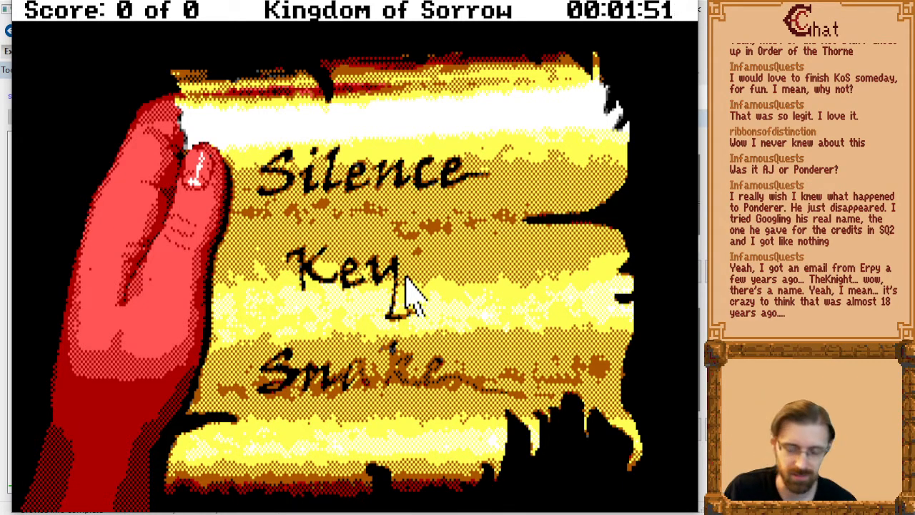
# Switch to a new File Explorer window and open the folder g:\games\adventures\mine\sci games\KOS SCI Demo Stuff.
pyautogui.hotkey('alt', 'Tab')
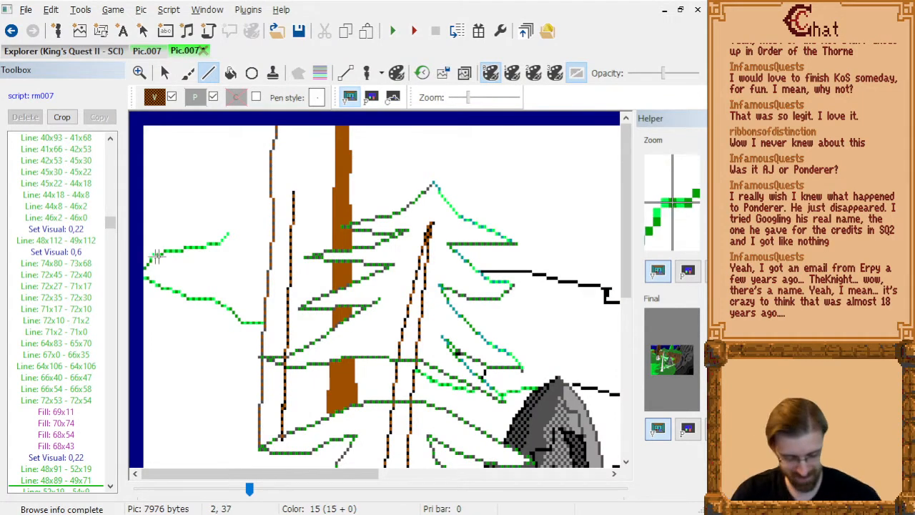
pyautogui.press('super+e')
pyautogui.moveTo(603, 110); pyautogui.dragTo(304, 4)
pyautogui.click(306, 35)
pyautogui.write('g:\\ga')
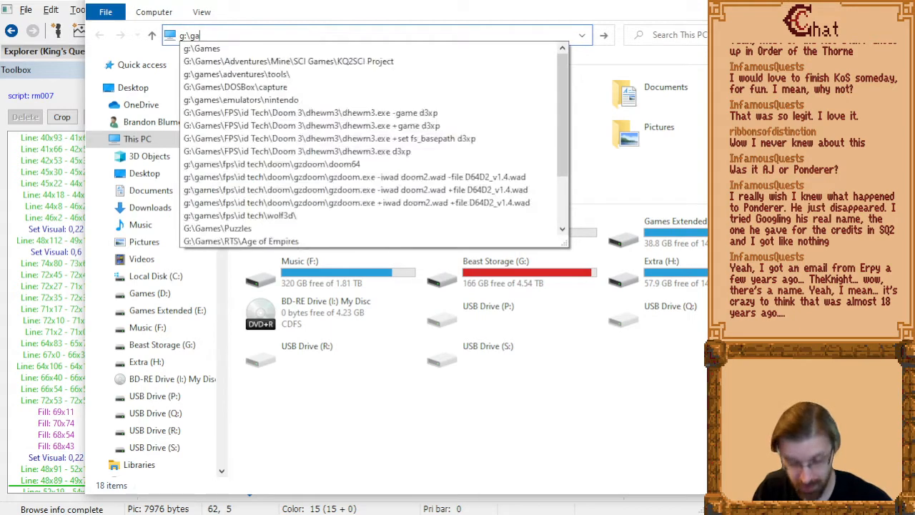
pyautogui.write('mes\\adventures\\m')
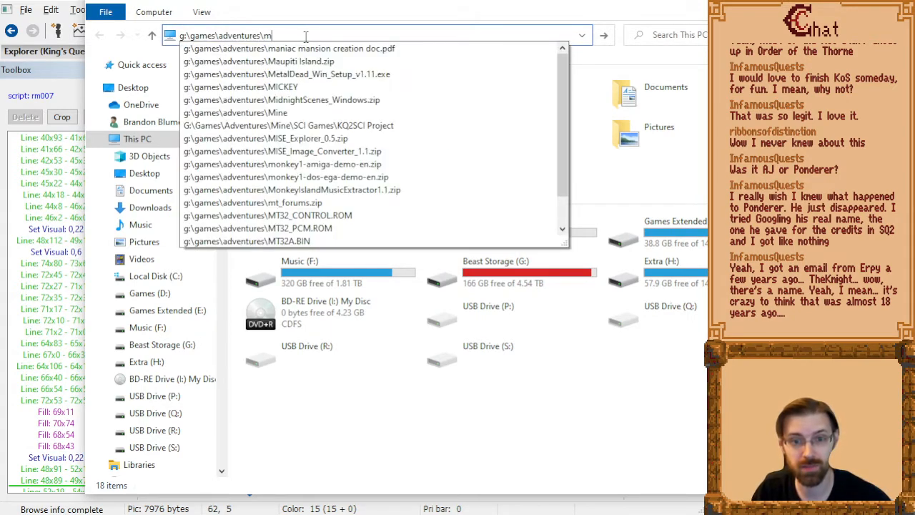
pyautogui.write('ine\\sci games\\kos')
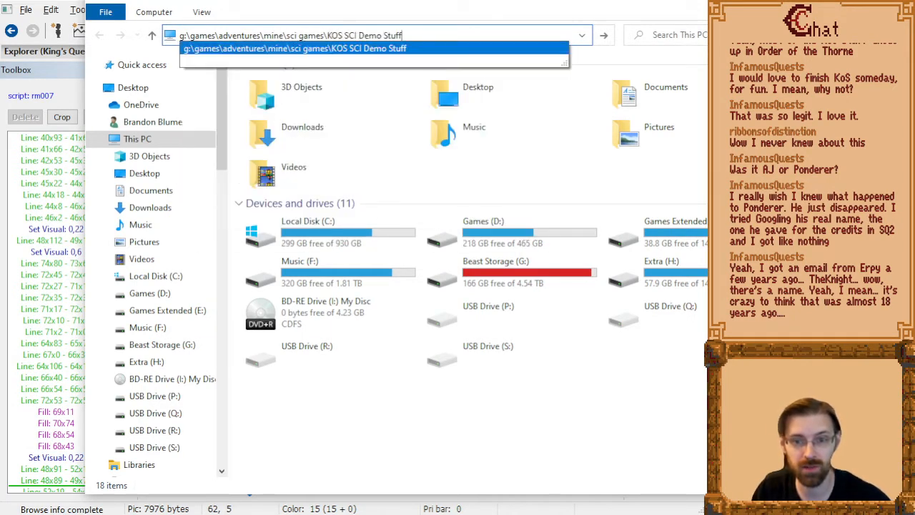
pyautogui.press('Return')
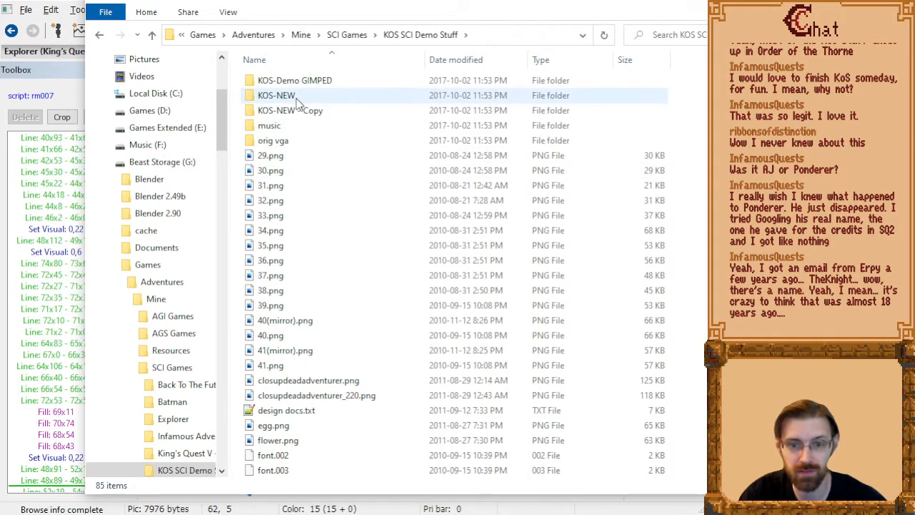
# Browse the KOS SCI Demo Stuff files, open design docs.txt, and close the Telltale Steam Keys.txt document.
pyautogui.scroll(-9, 358, 215)
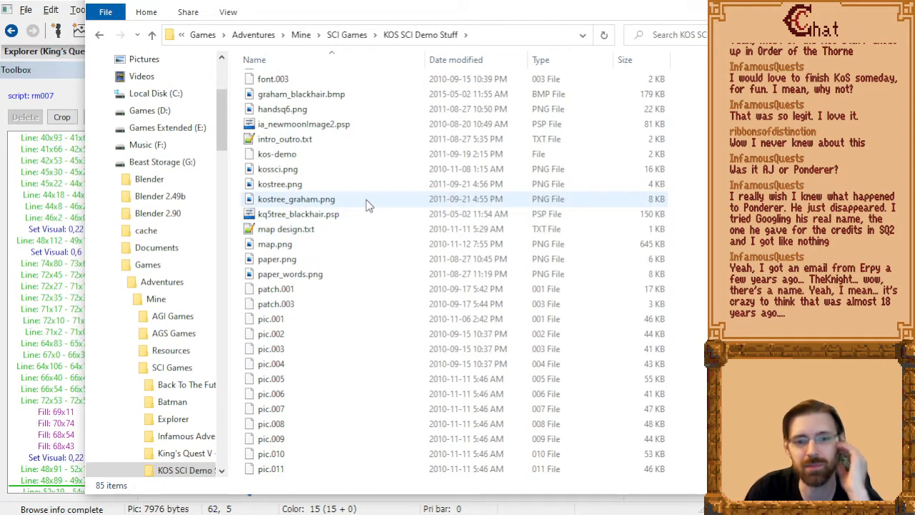
pyautogui.scroll(4, 366, 199)
pyautogui.moveTo(430, 1); pyautogui.dragTo(347, 2)
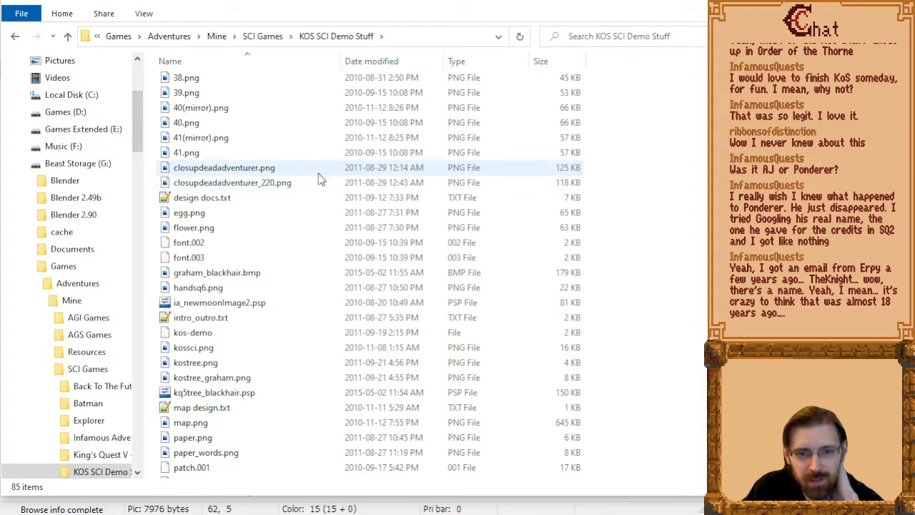
pyautogui.scroll(-3, 311, 227)
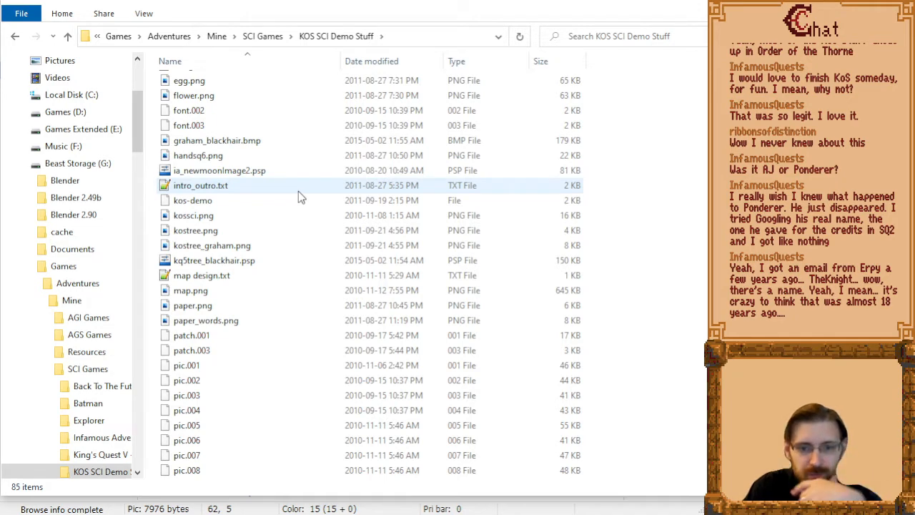
pyautogui.click(206, 186)
pyautogui.scroll(4, 221, 170)
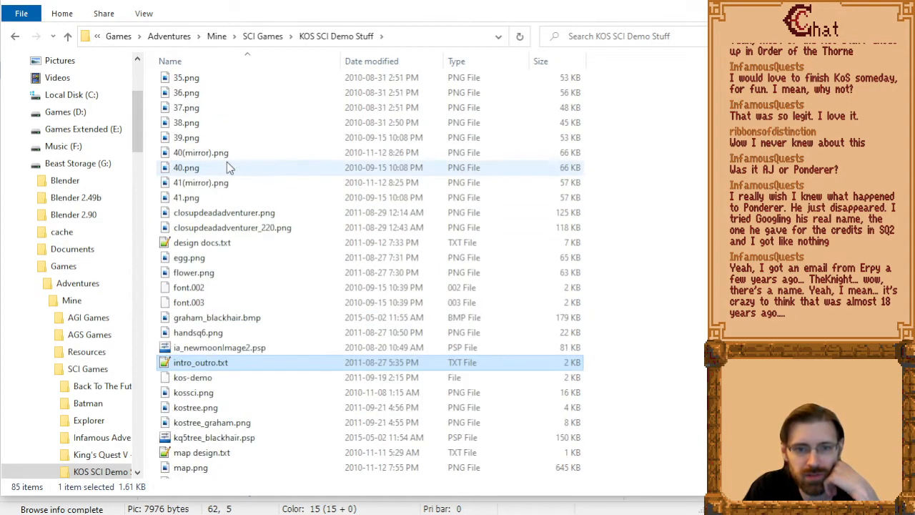
pyautogui.doubleClick(218, 243)
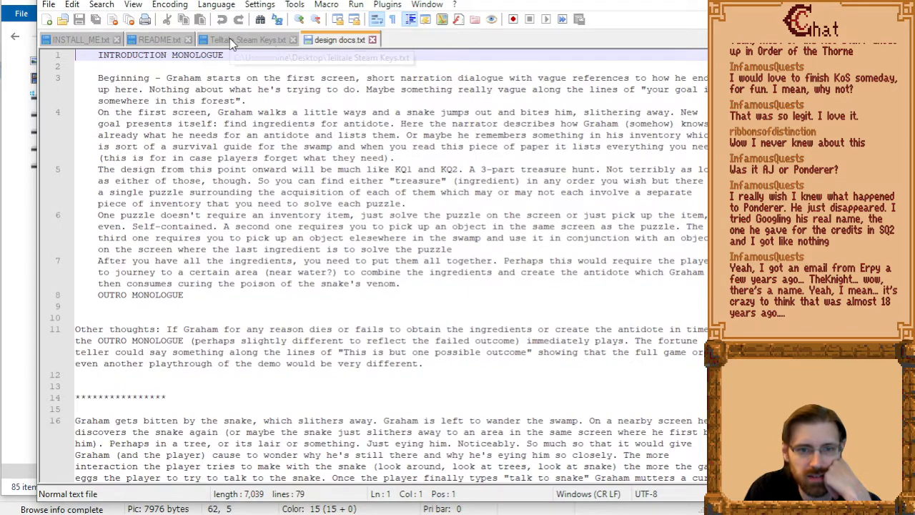
pyautogui.middleClick(240, 40)
# Read through design docs.txt from the introduction monologue down to the RIDDLES section.
pyautogui.moveTo(99, 83); pyautogui.dragTo(362, 272)
pyautogui.click(378, 303)
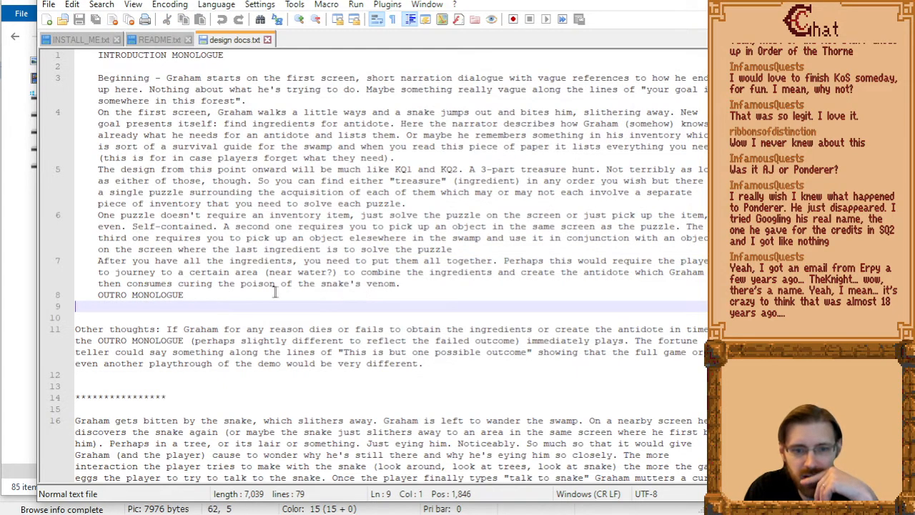
pyautogui.scroll(-3, 262, 318)
pyautogui.scroll(-2, 312, 227)
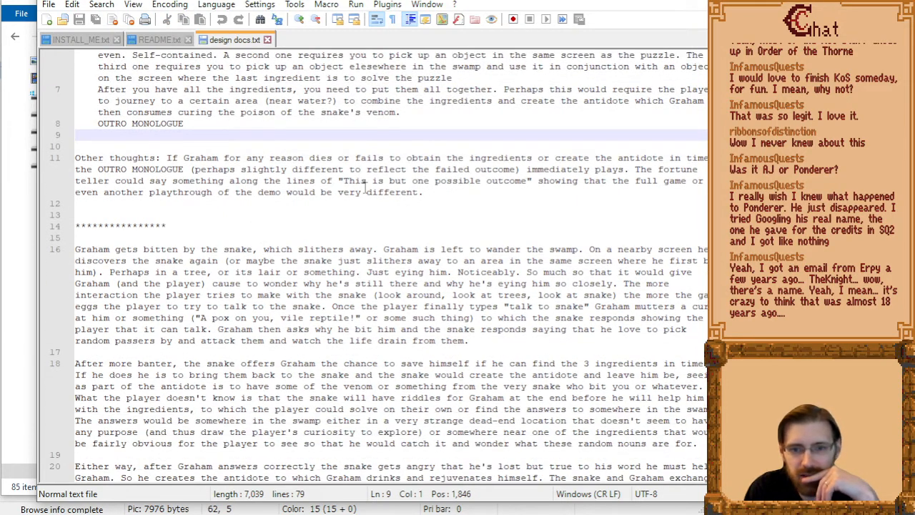
pyautogui.scroll(-3, 357, 236)
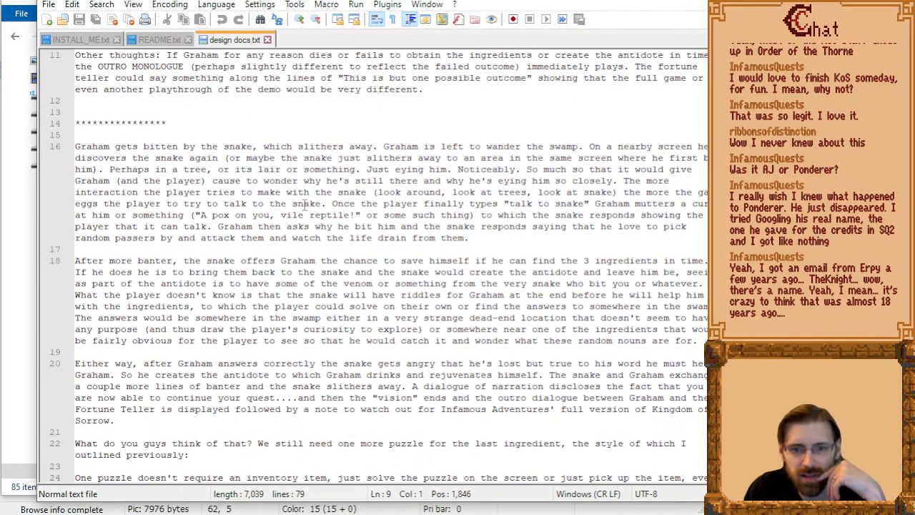
pyautogui.scroll(-12, 305, 206)
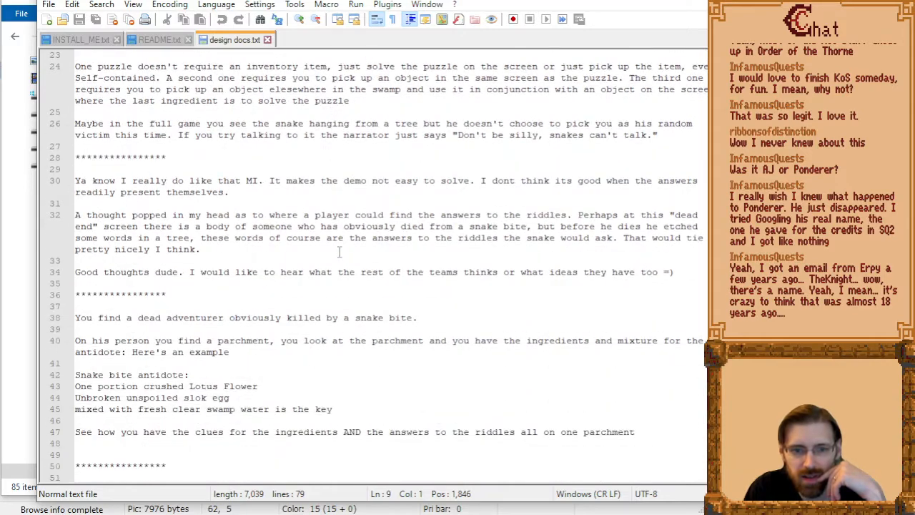
pyautogui.scroll(-8, 336, 265)
pyautogui.scroll(-2, 345, 277)
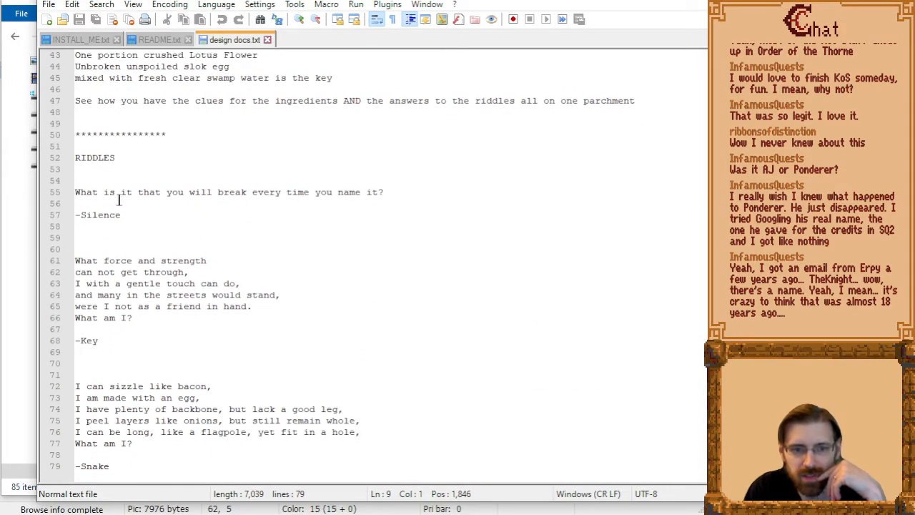
# Examine the three riddles in the design document, highlighting their answers and the whole riddle section.
pyautogui.moveTo(399, 193); pyautogui.dragTo(104, 194)
pyautogui.moveTo(146, 216); pyautogui.dragTo(73, 219)
pyautogui.click(186, 218)
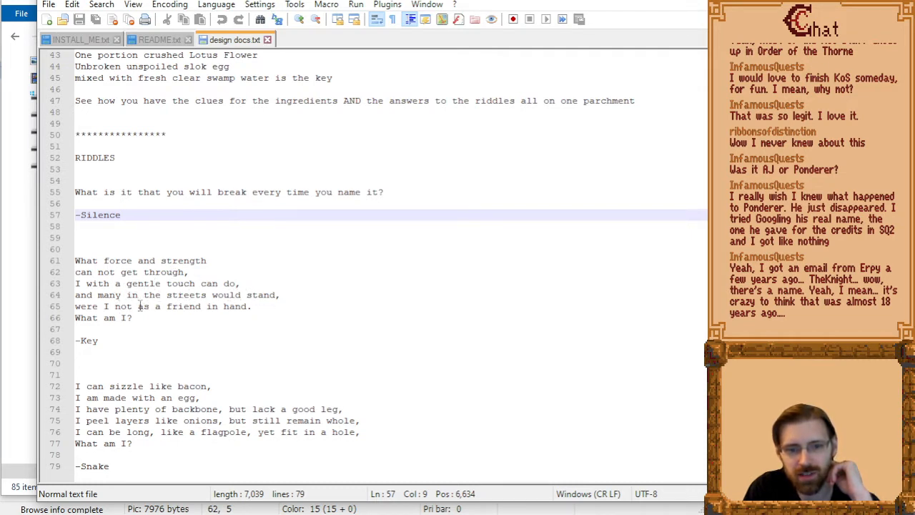
pyautogui.moveTo(118, 339); pyautogui.dragTo(53, 342)
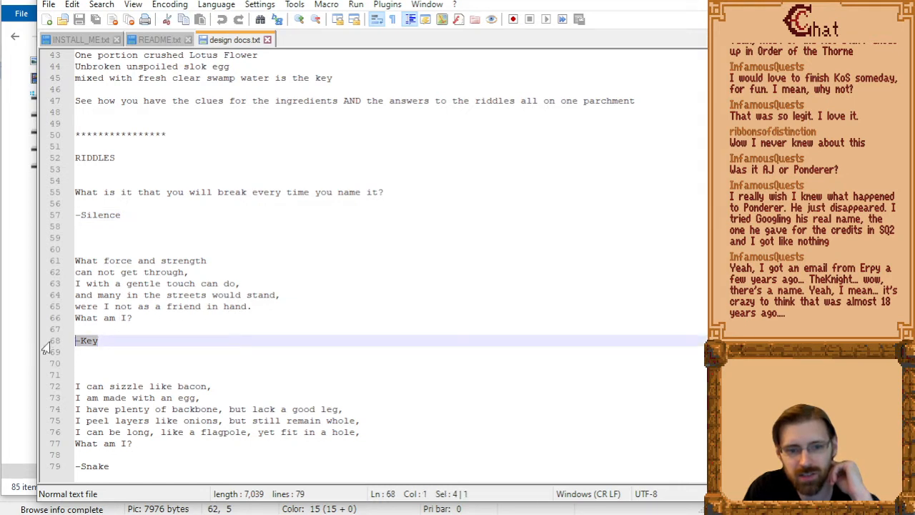
pyautogui.click(190, 347)
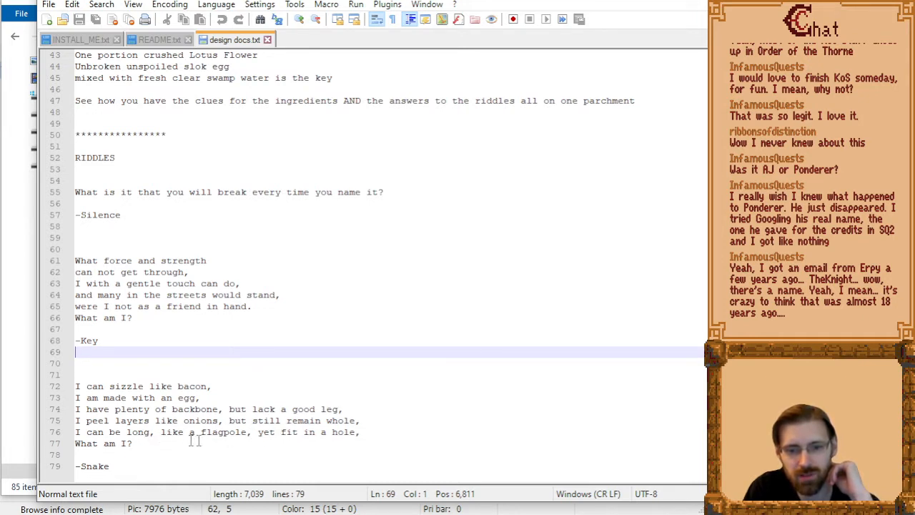
pyautogui.moveTo(133, 466); pyautogui.dragTo(63, 471)
pyautogui.click(455, 422)
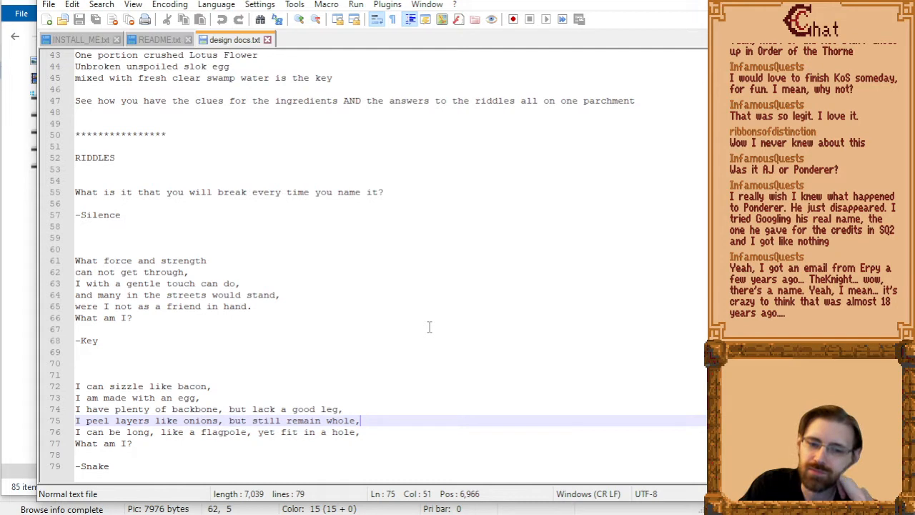
pyautogui.moveTo(136, 466); pyautogui.dragTo(31, 179)
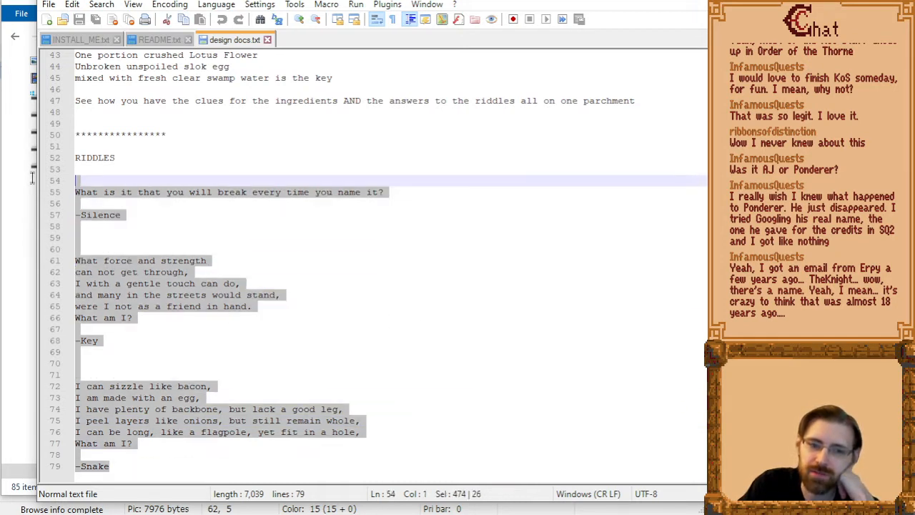
pyautogui.click(399, 331)
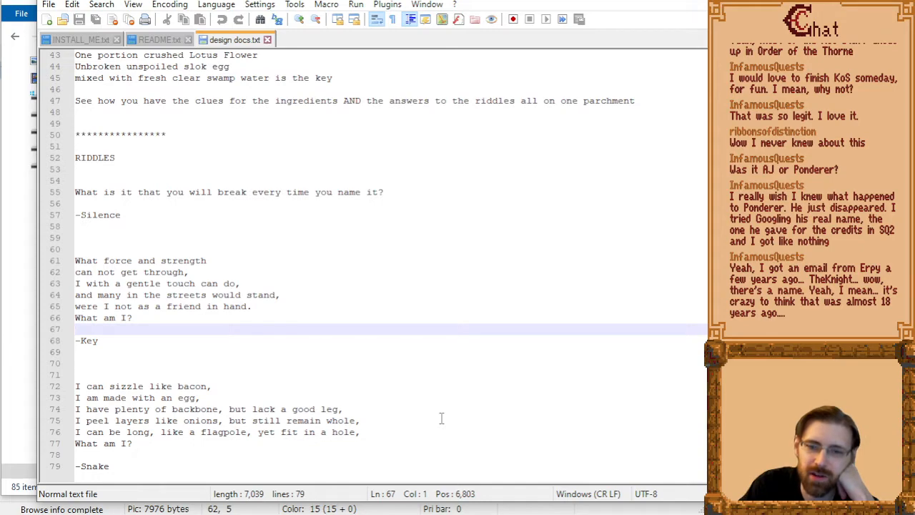
# Review the earlier design notes again and highlight part of the paragraph about the snake's offer and the three ingredients.
pyautogui.scroll(20, 455, 351)
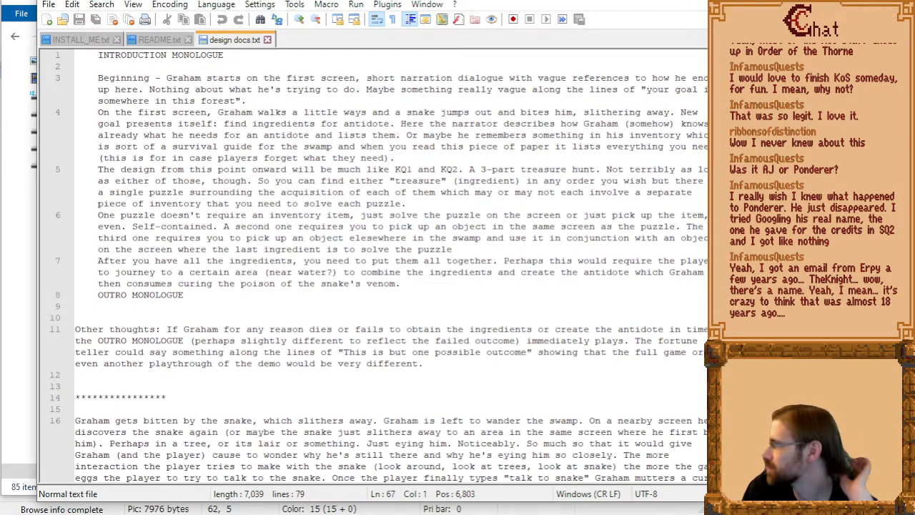
pyautogui.scroll(-10, 342, 221)
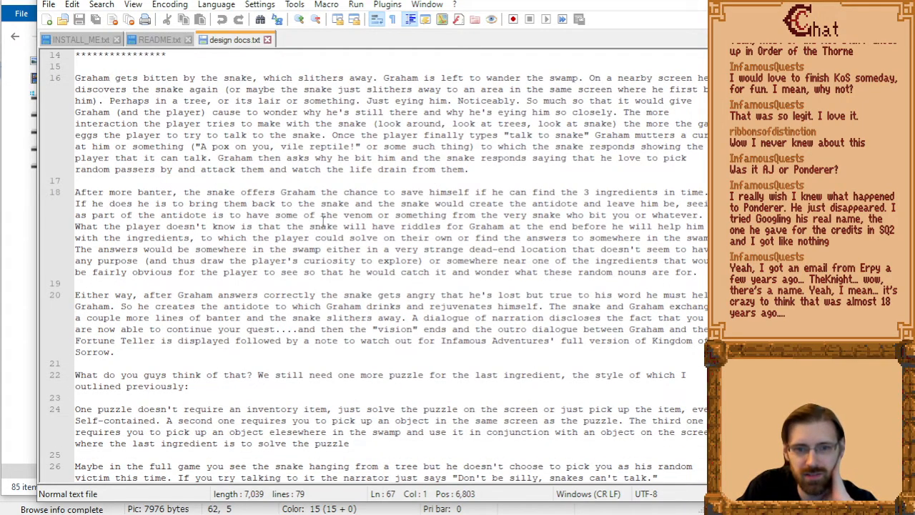
pyautogui.scroll(-3, 329, 248)
pyautogui.scroll(4, 290, 255)
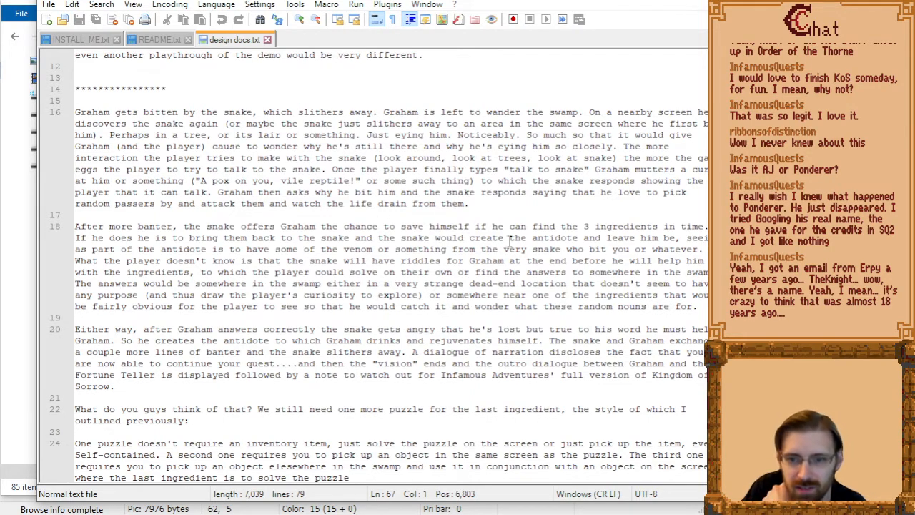
pyautogui.moveTo(193, 214); pyautogui.dragTo(715, 308)
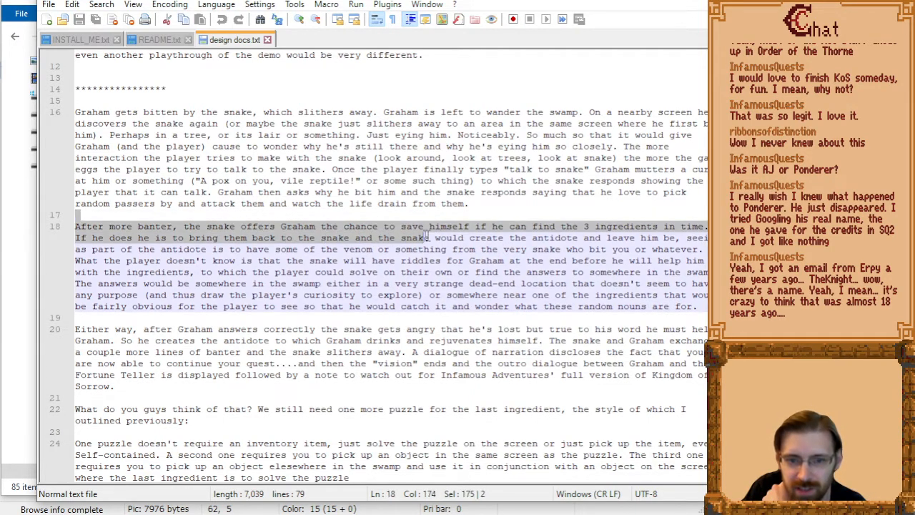
pyautogui.click(608, 284)
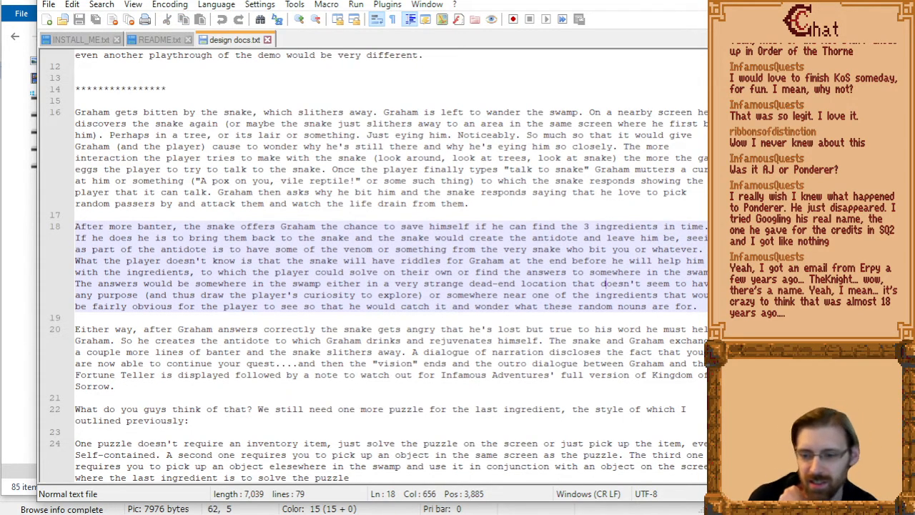
# Return to the KOS SCI Demo Stuff folder and look over its complete file list.
pyautogui.hotkey('alt', 'Tab')
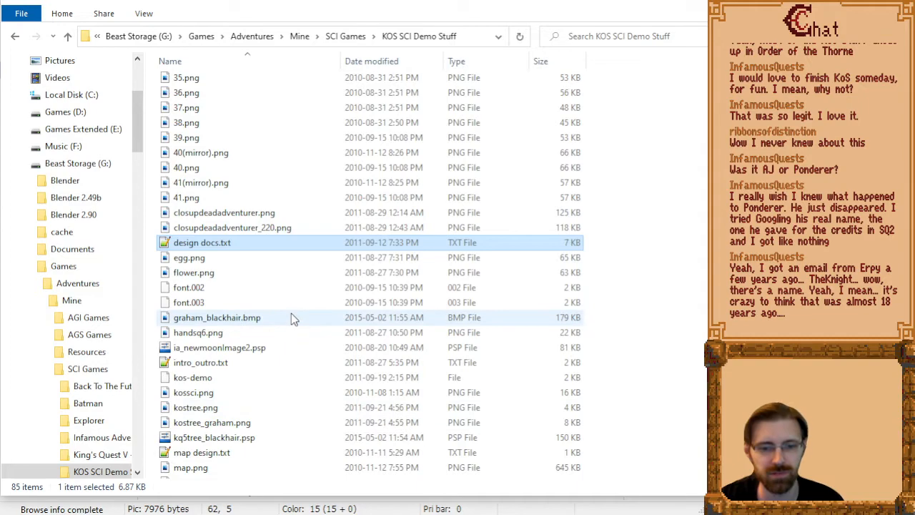
pyautogui.scroll(-10, 286, 360)
pyautogui.scroll(-7, 282, 354)
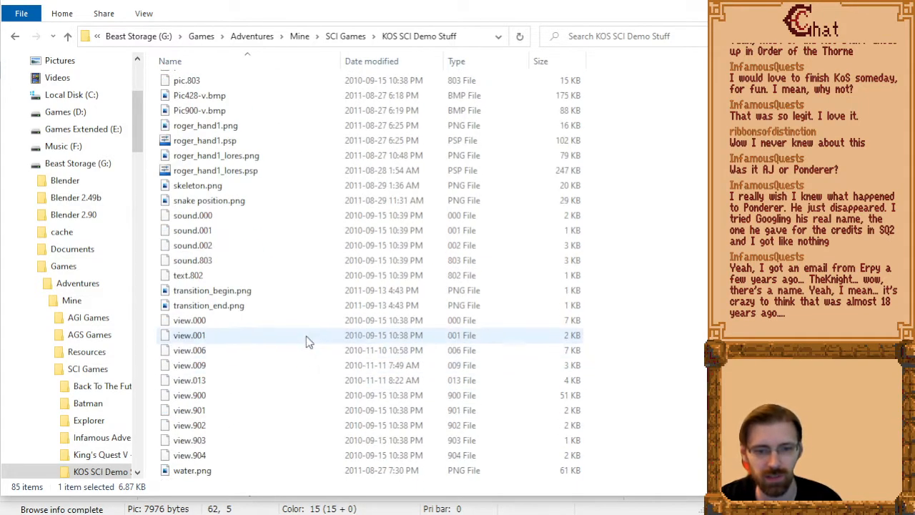
pyautogui.scroll(15, 306, 342)
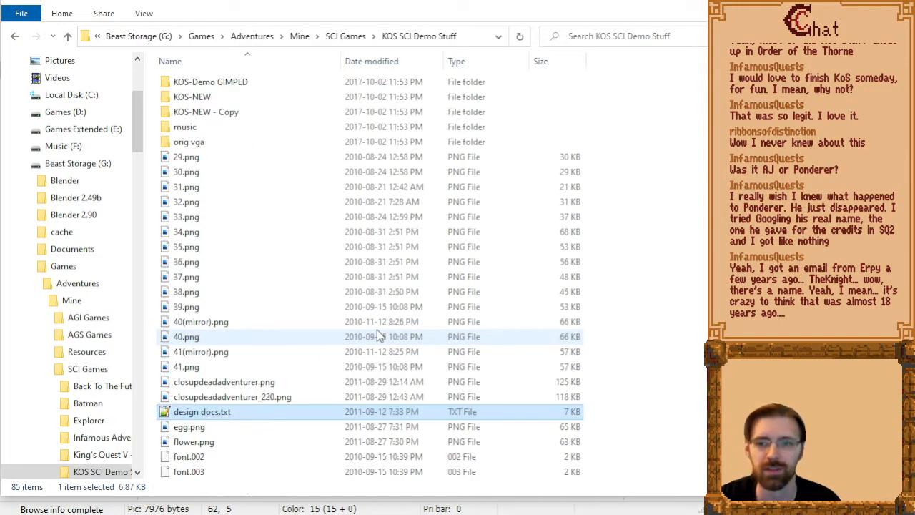
# Switch back to SCI Companion and step through Pic.007's commands to the Set Visual 0,22 entry directly after the brown trunk fills.
pyautogui.hotkey('alt', 'Tab')
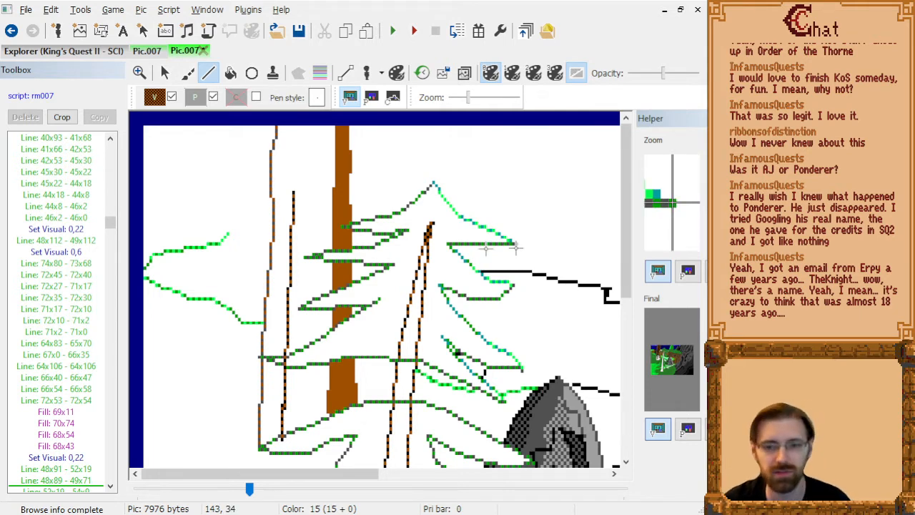
pyautogui.scroll(-2, 429, 275)
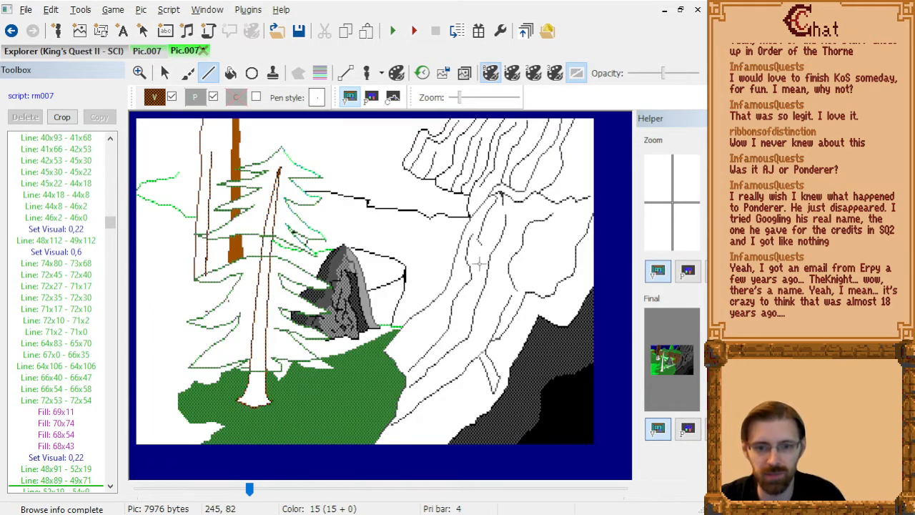
pyautogui.click(68, 482)
pyautogui.press('Up')
pyautogui.press('Up')
pyautogui.press('Up')
pyautogui.press('Up')
pyautogui.press('Up')
pyautogui.press('Up')
pyautogui.press('Up')
pyautogui.press('Up')
pyautogui.press('Up')
pyautogui.press('Up')
pyautogui.press('Up')
pyautogui.press('Up')
pyautogui.press('Up')
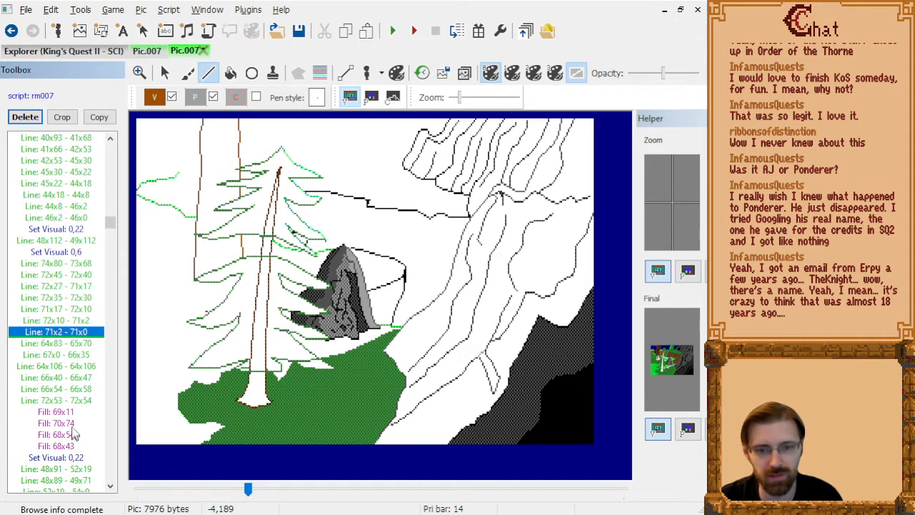
pyautogui.press('Down')
pyautogui.press('Down')
pyautogui.press('Down')
pyautogui.press('Down')
pyautogui.press('Down')
pyautogui.press('Down')
pyautogui.press('Down')
pyautogui.press('Down')
pyautogui.press('Down')
pyautogui.press('Down')
pyautogui.press('Down')
pyautogui.press('Down')
pyautogui.press('Down')
pyautogui.press('Down')
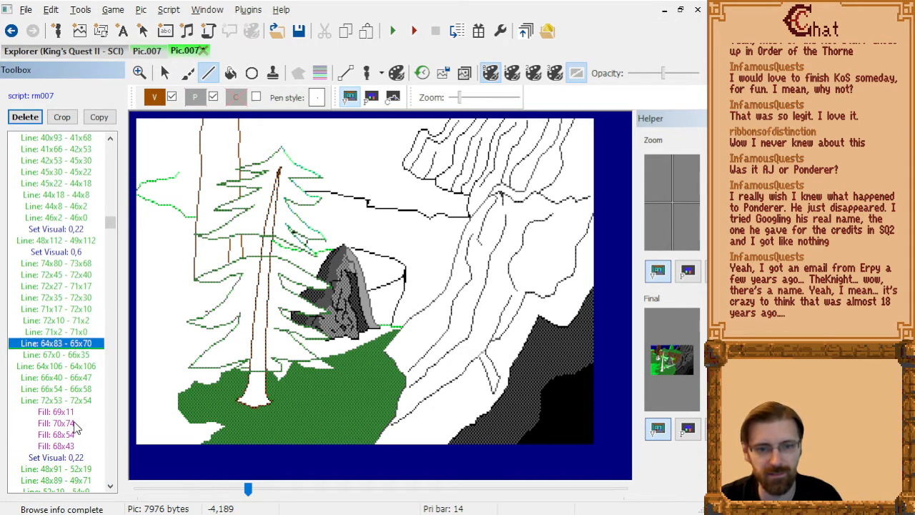
pyautogui.press('Up')
pyautogui.press('Up')
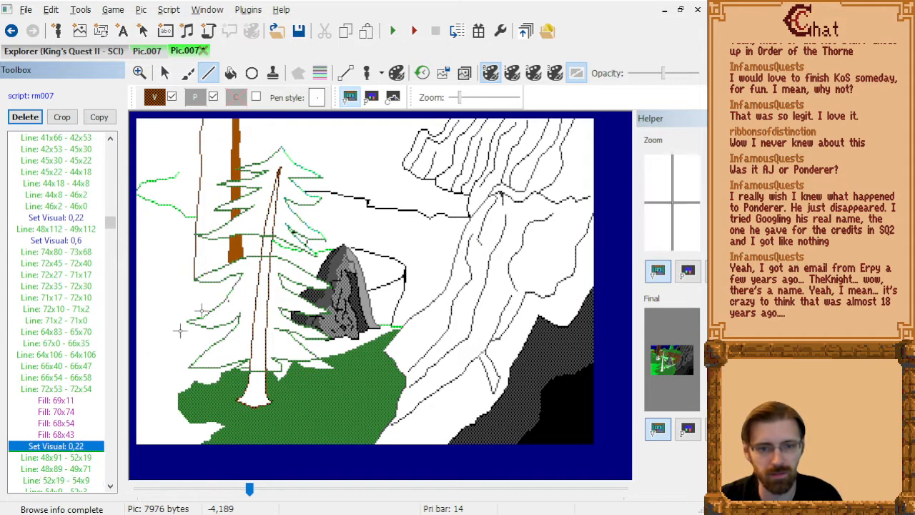
pyautogui.scroll(2, 223, 220)
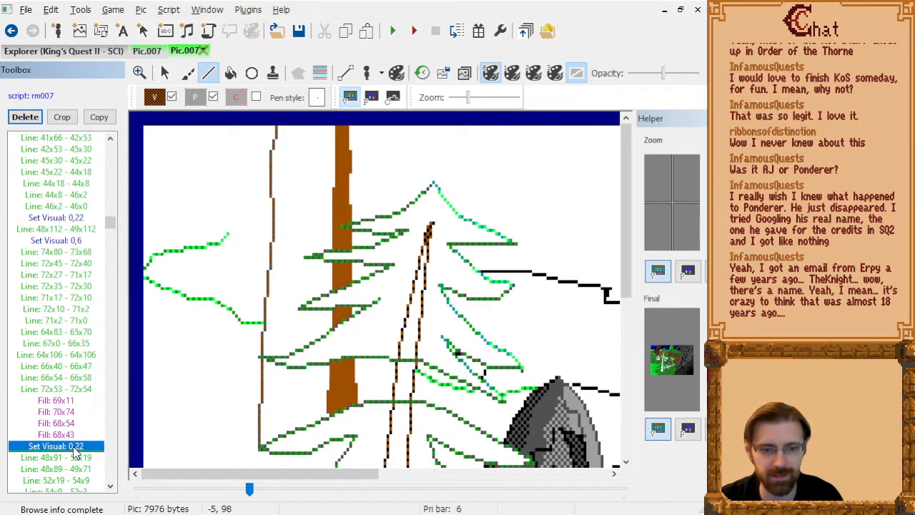
pyautogui.press('Down')
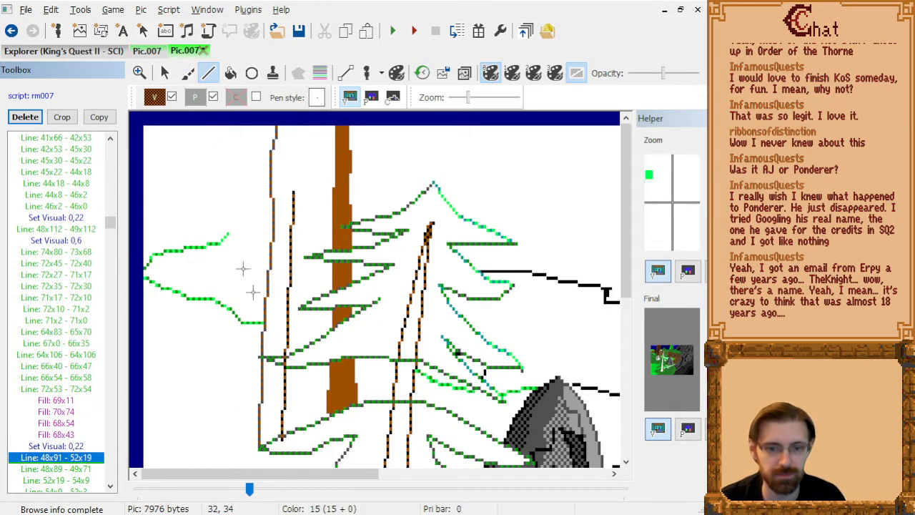
pyautogui.press('Delete')
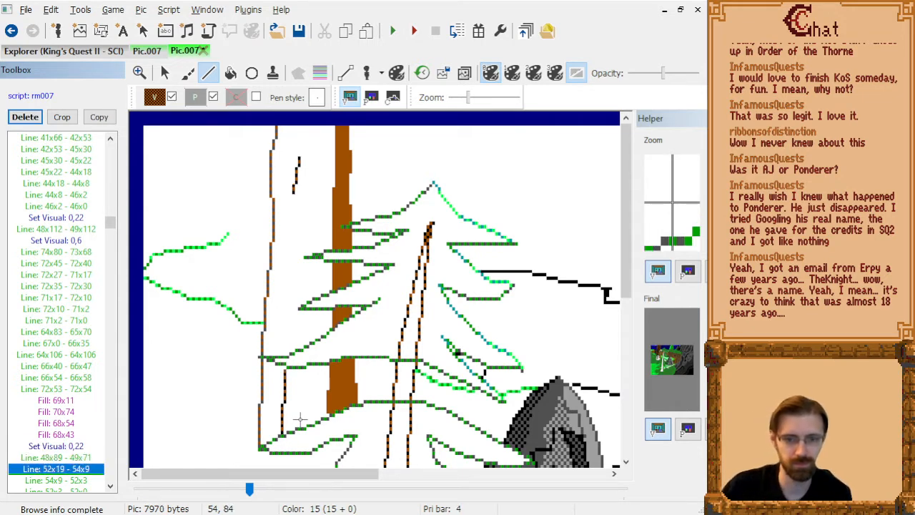
pyautogui.hotkey('ctrl', 'z')
pyautogui.scroll(-1, 300, 420)
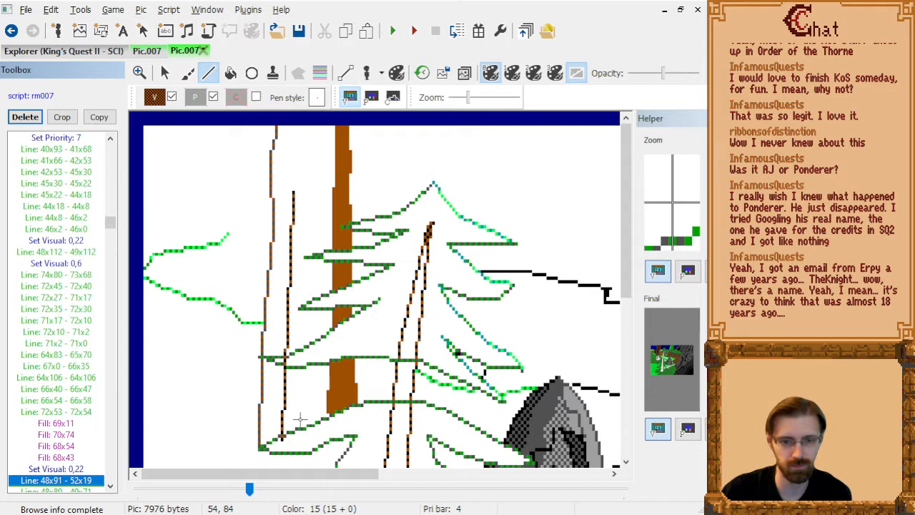
pyautogui.scroll(1, 498, 333)
pyautogui.scroll(-1, 499, 334)
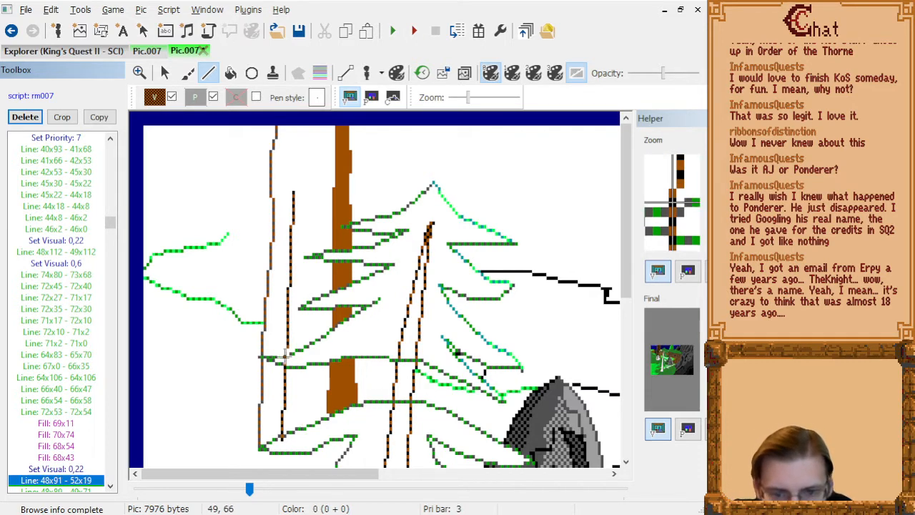
# Draw a trunk shading line from 49x66 to 52x19 and delete the longer Line: 48x91 - 52x19 it replaces.
pyautogui.click(286, 356)
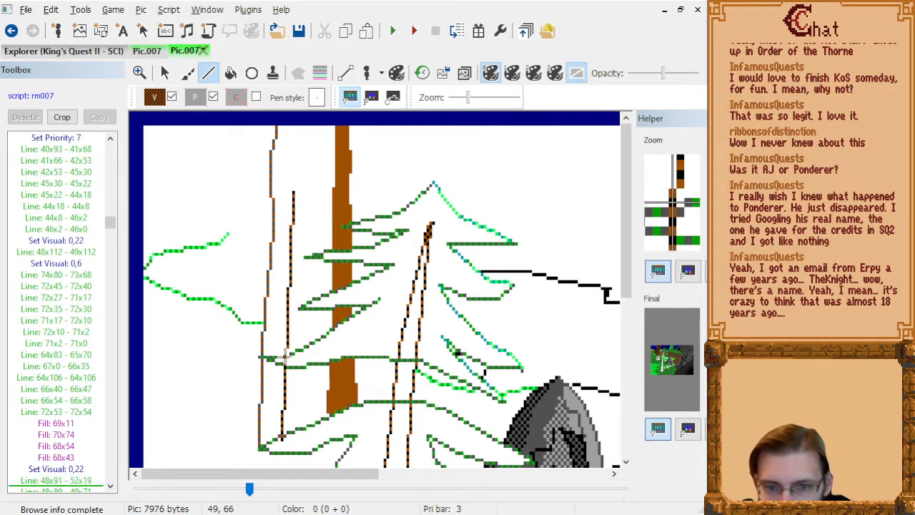
pyautogui.click(294, 195)
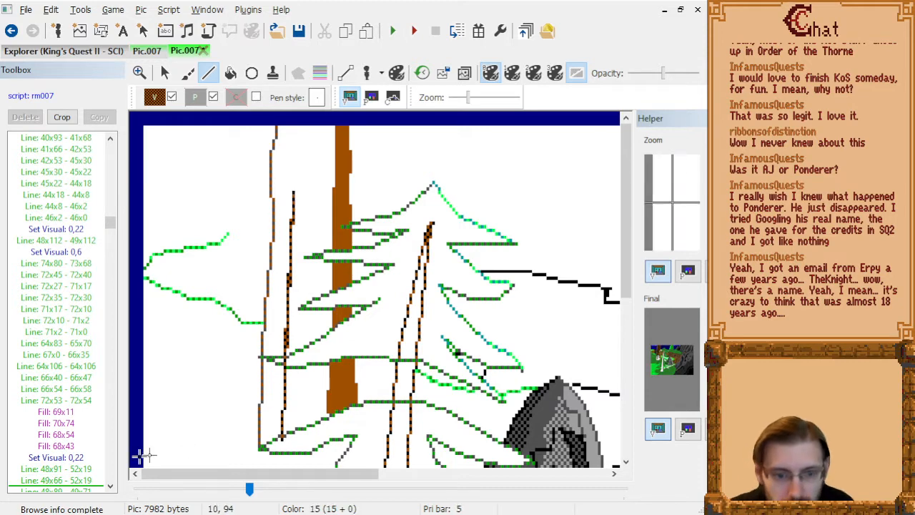
pyautogui.click(95, 471)
pyautogui.press('Delete')
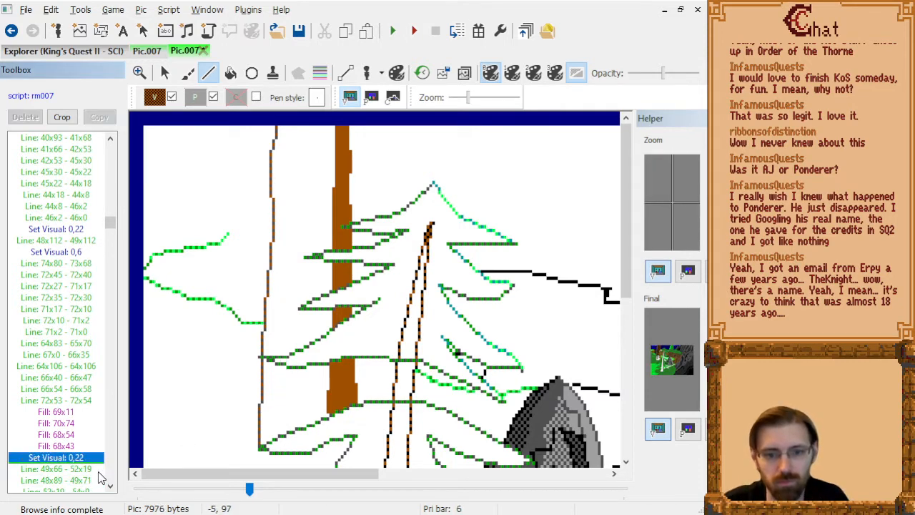
# Draw a lower trunk shading line from 49x70 to 48x89 and delete the Line: 48x89 - 49x71 it replaces.
pyautogui.click(98, 480)
pyautogui.press('Down')
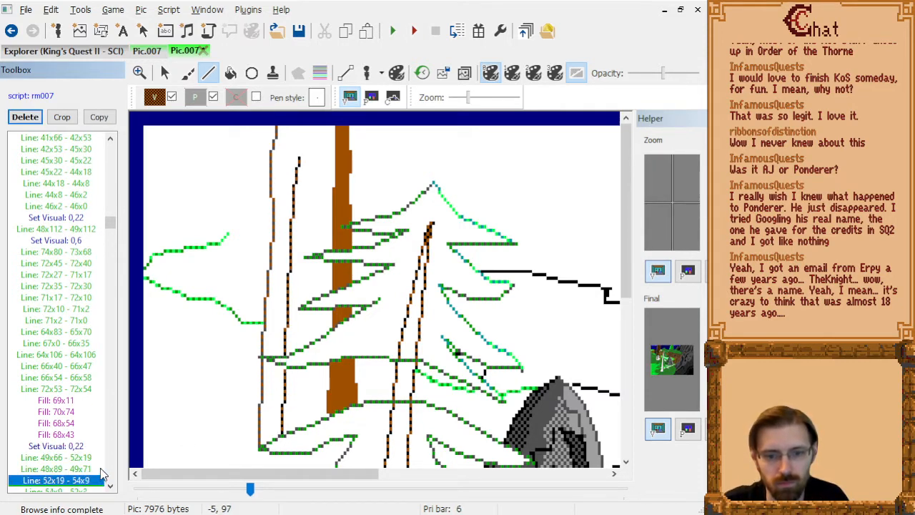
pyautogui.press('Up')
pyautogui.press('Up')
pyautogui.press('Up')
pyautogui.press('Down')
pyautogui.press('Down')
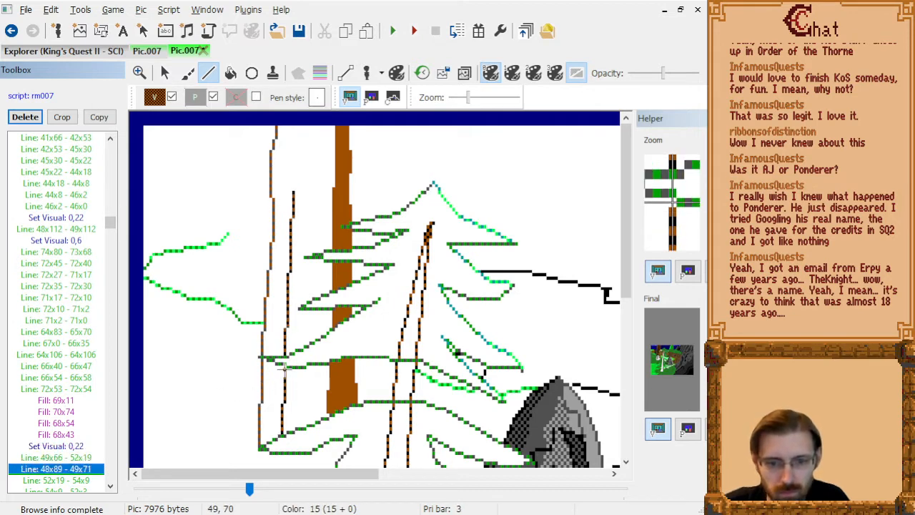
pyautogui.click(285, 369)
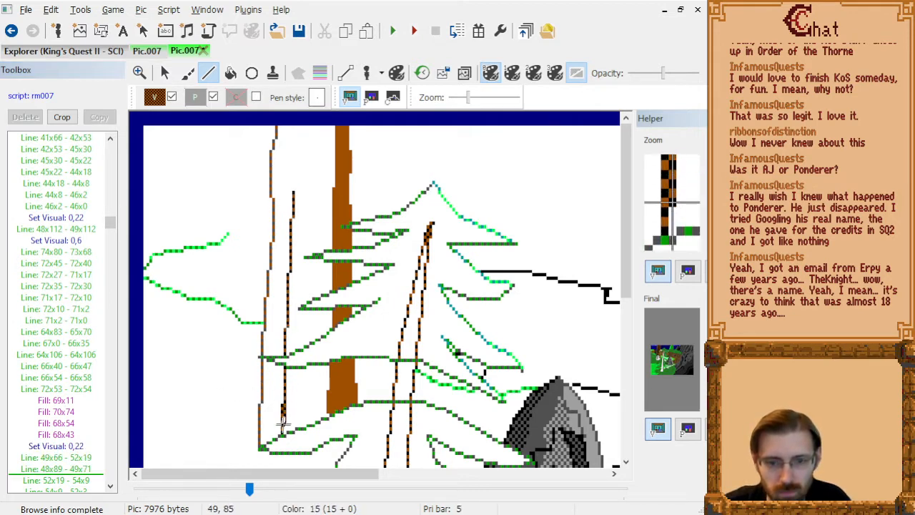
pyautogui.click(281, 435)
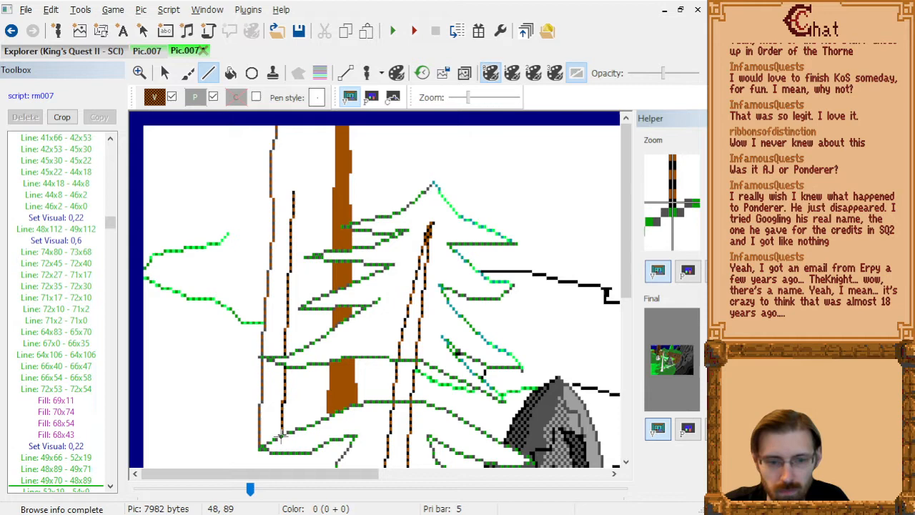
pyautogui.click(91, 481)
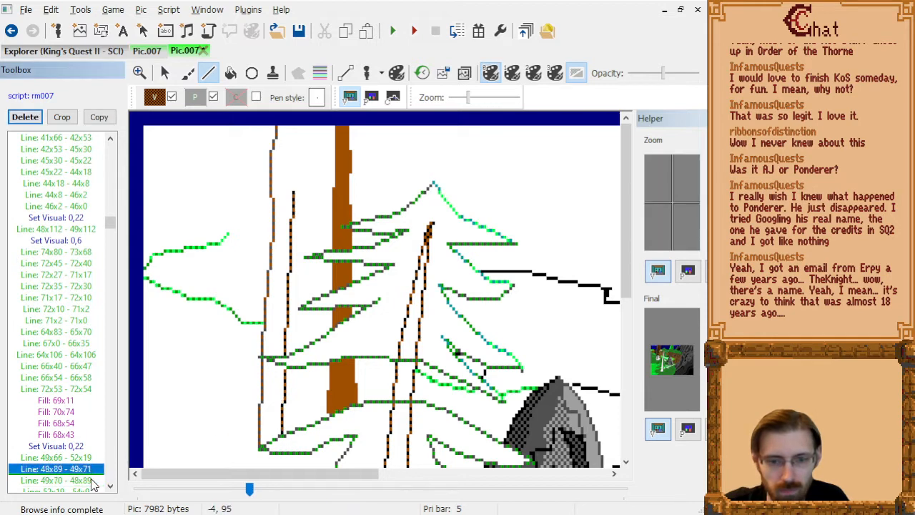
pyautogui.press('Delete')
# Delete the second dark trunk fill after Fill: 58x19 and fill the trunk section below the branch at 56x78 instead.
pyautogui.click(96, 484)
pyautogui.press('Down')
pyautogui.press('Down')
pyautogui.press('Down')
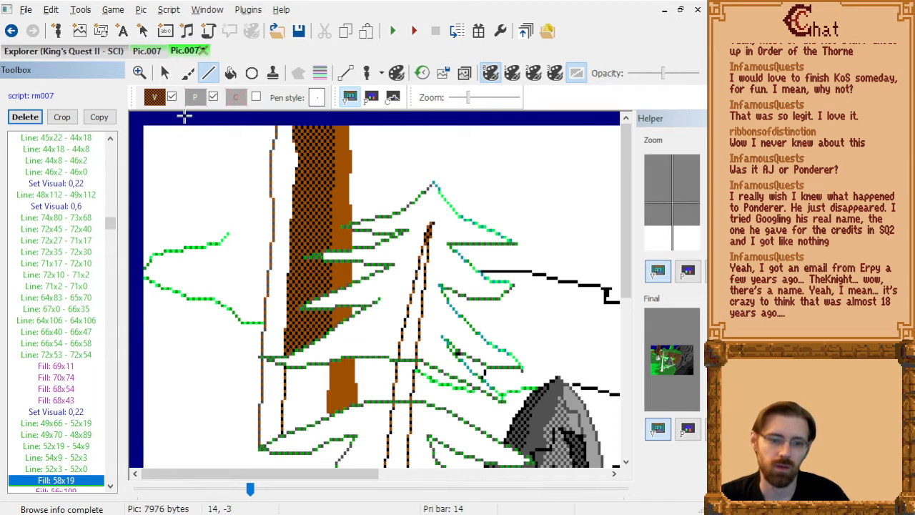
pyautogui.press('Down')
pyautogui.press('Delete')
pyautogui.click(231, 73)
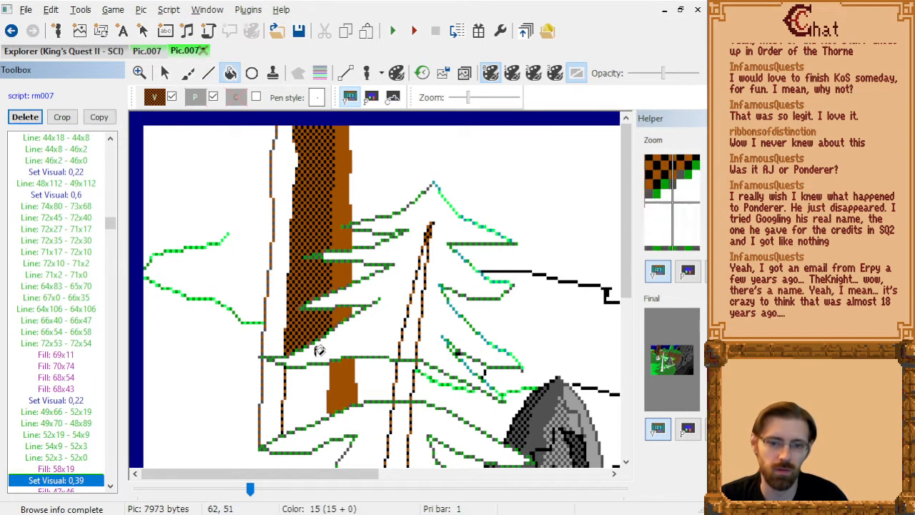
pyautogui.click(285, 314)
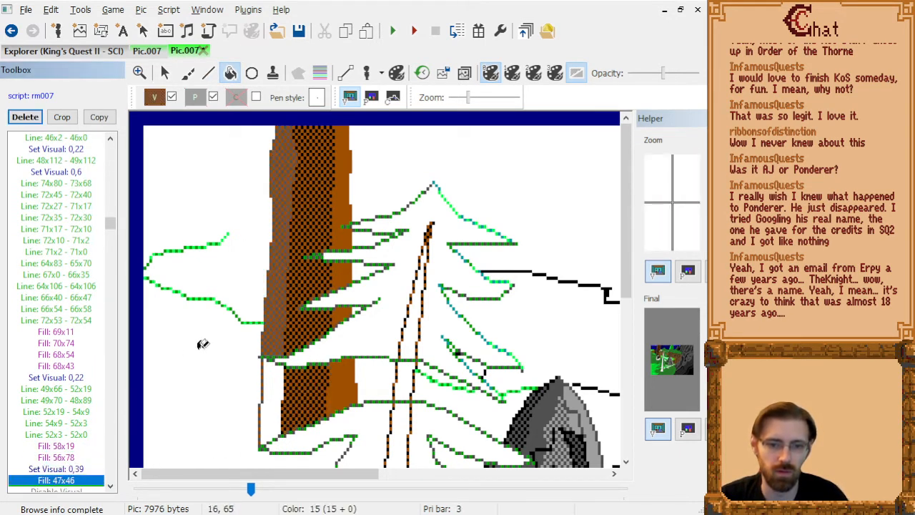
# Fill the unfilled edge strip of the lower trunk at 47x77, directly after Fill: 47x46 under Set Visual 0,39.
pyautogui.click(279, 390)
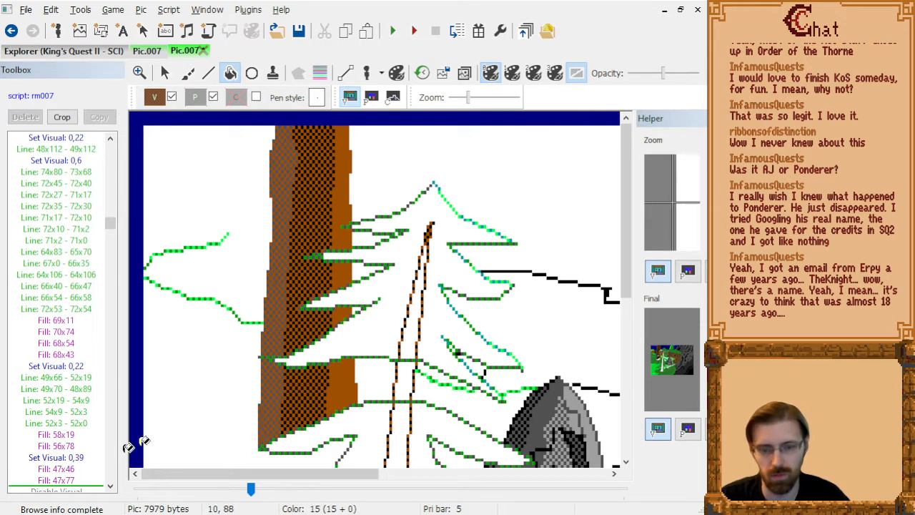
pyautogui.scroll(-2, 411, 329)
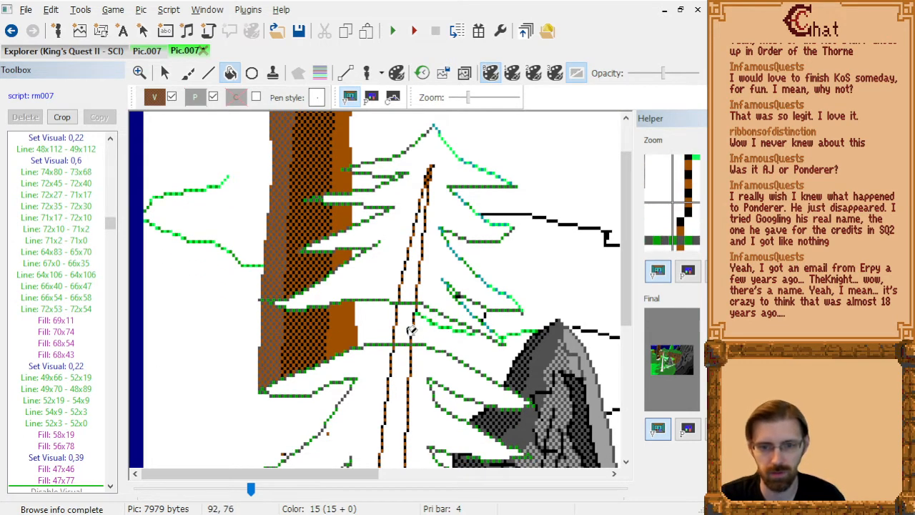
pyautogui.scroll(-1, 411, 329)
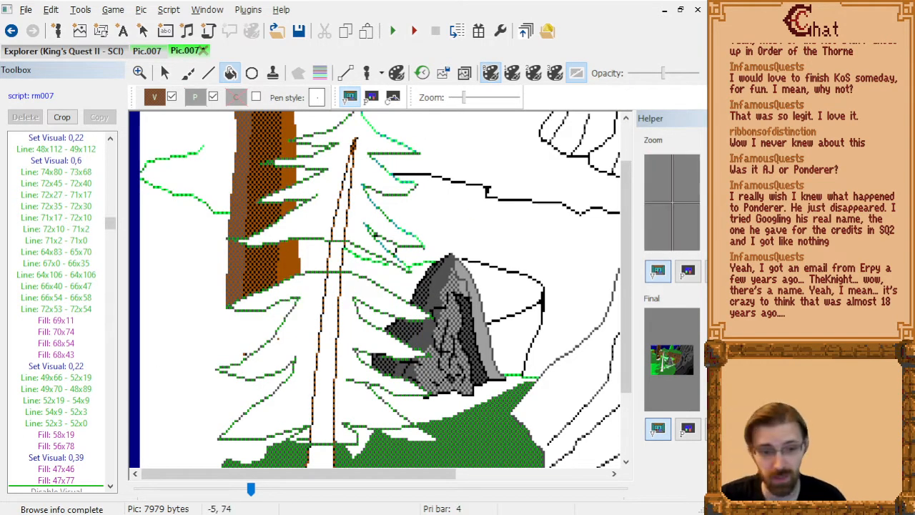
# Step through the commands around and after the trunk fills, as far as the black bark detail Line: 52x36 - 49x46.
pyautogui.click(63, 481)
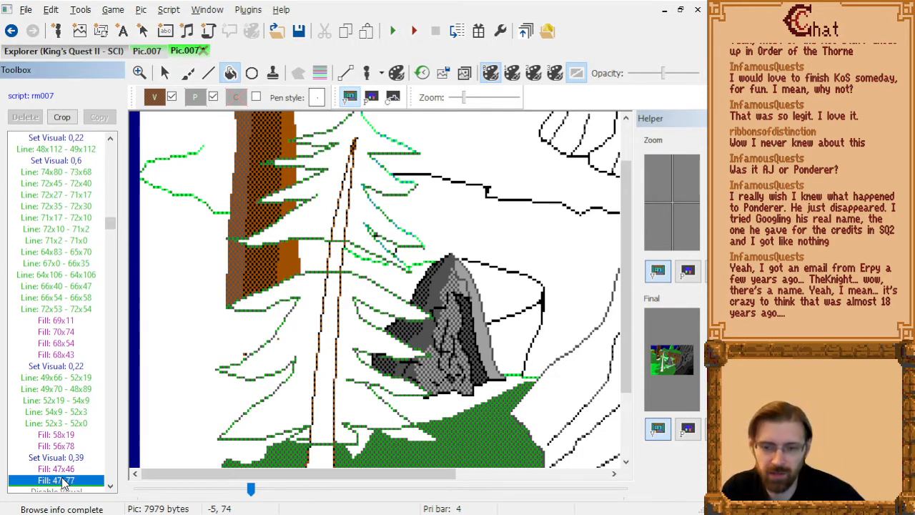
pyautogui.press('Down')
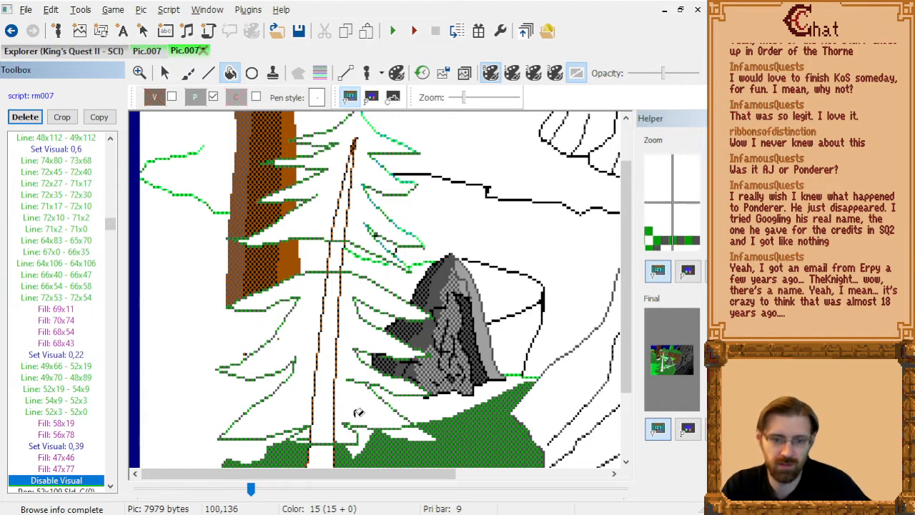
pyautogui.scroll(-1, 372, 329)
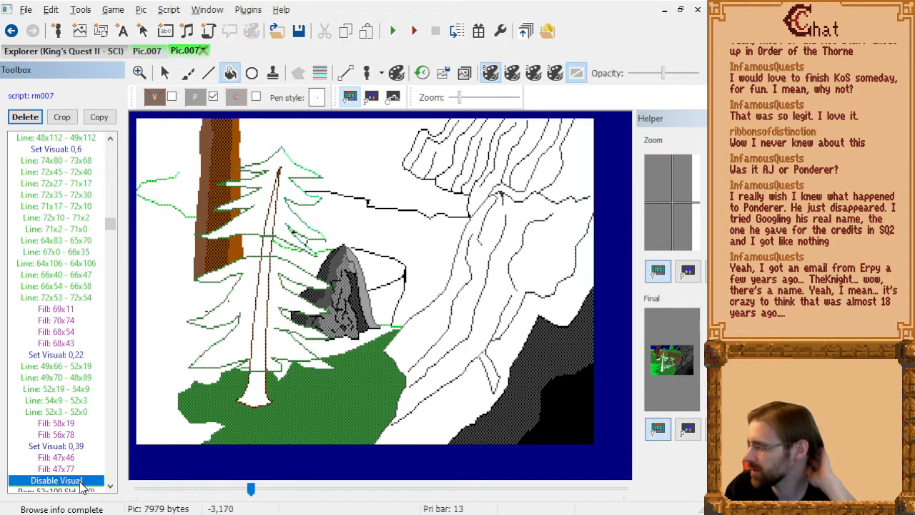
pyautogui.press('Up')
pyautogui.press('Down')
pyautogui.press('Up')
pyautogui.press('Up')
pyautogui.press('Up')
pyautogui.press('Up')
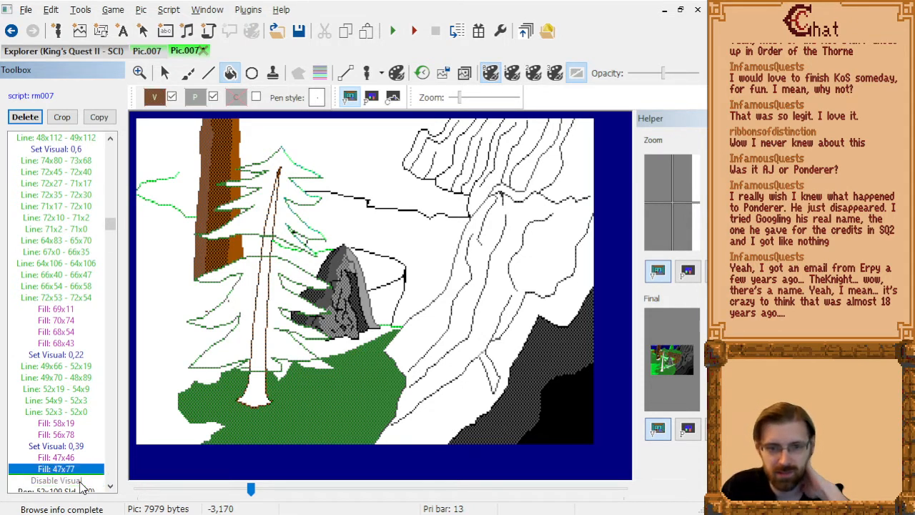
pyautogui.press('Down')
pyautogui.press('Down')
pyautogui.press('Down')
pyautogui.press('Down')
pyautogui.press('Down')
pyautogui.press('Down')
pyautogui.press('Down')
pyautogui.press('Down')
pyautogui.press('Down')
pyautogui.press('Down')
pyautogui.press('Down')
pyautogui.press('Down')
pyautogui.press('Down')
pyautogui.press('Down')
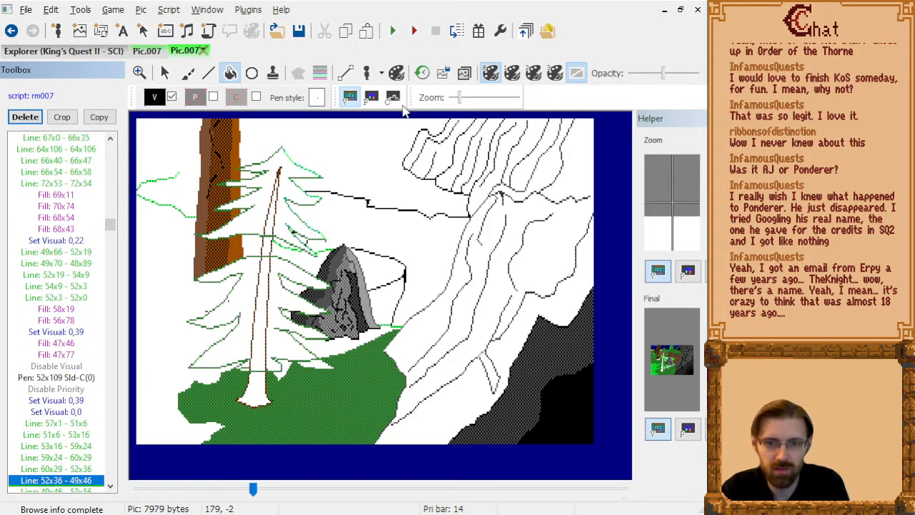
# Switch to the priority screen and step through the trunk's outline commands from Line: 74x80 - 73x68 to Line: 67x0 - 66x35.
pyautogui.click(371, 97)
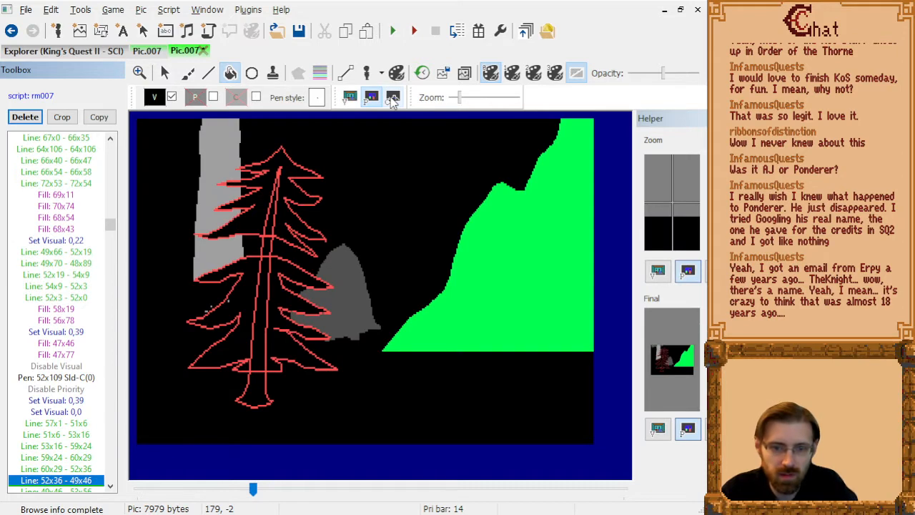
pyautogui.press('Up')
pyautogui.press('Up')
pyautogui.press('Up')
pyautogui.press('Up')
pyautogui.press('Up')
pyautogui.press('Up')
pyautogui.press('Up')
pyautogui.press('Up')
pyautogui.press('Up')
pyautogui.press('Up')
pyautogui.press('Up')
pyautogui.press('Up')
pyautogui.press('Up')
pyautogui.press('Up')
pyautogui.press('Up')
pyautogui.press('Up')
pyautogui.press('Up')
pyautogui.press('Up')
pyautogui.press('Up')
pyautogui.press('Up')
pyautogui.press('Up')
pyautogui.press('Up')
pyautogui.press('Up')
pyautogui.press('Up')
pyautogui.press('Up')
pyautogui.press('Up')
pyautogui.press('Up')
pyautogui.press('Up')
pyautogui.press('Up')
pyautogui.press('Up')
pyautogui.press('Up')
pyautogui.press('Up')
pyautogui.press('Up')
pyautogui.press('Up')
pyautogui.press('Up')
pyautogui.press('Up')
pyautogui.press('Up')
pyautogui.press('Up')
pyautogui.press('Up')
pyautogui.press('Up')
pyautogui.press('Down')
pyautogui.press('Down')
pyautogui.press('Down')
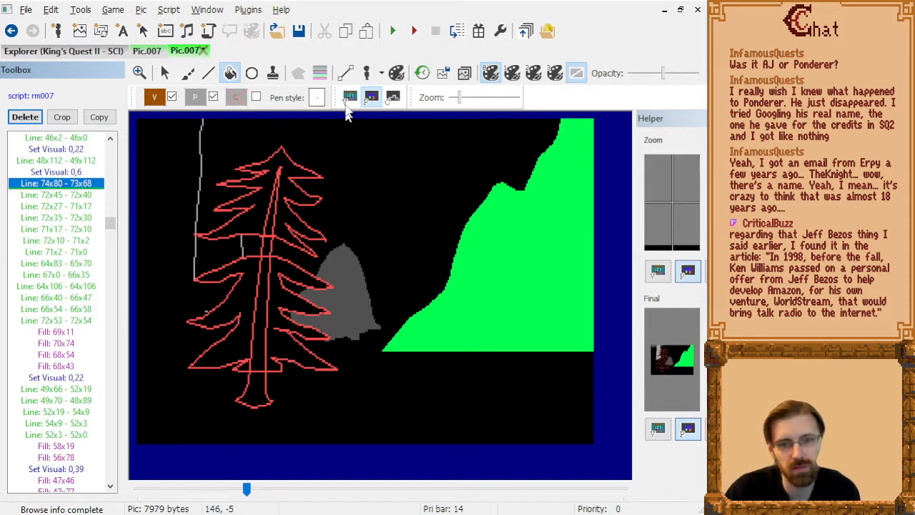
pyautogui.press('Down')
pyautogui.press('Down')
pyautogui.press('Down')
pyautogui.press('Down')
pyautogui.press('Down')
pyautogui.press('Down')
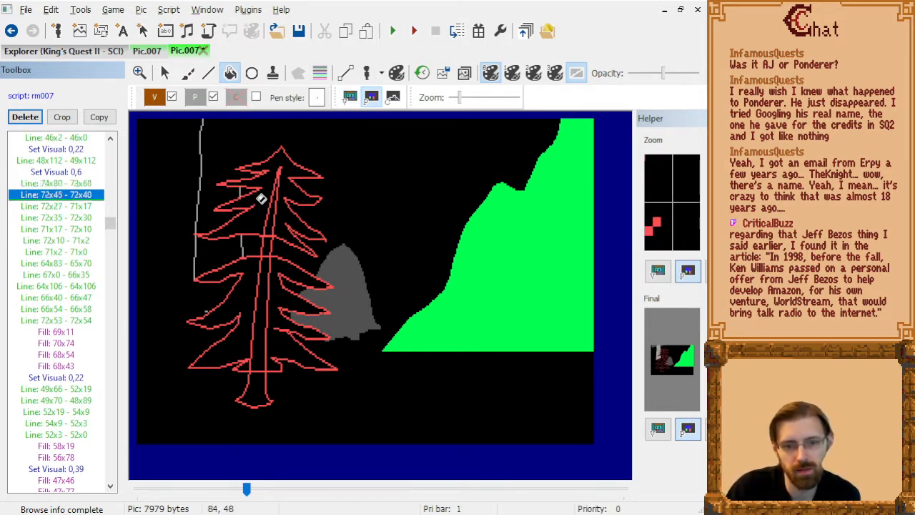
pyautogui.press('Down')
pyautogui.press('Down')
pyautogui.press('Down')
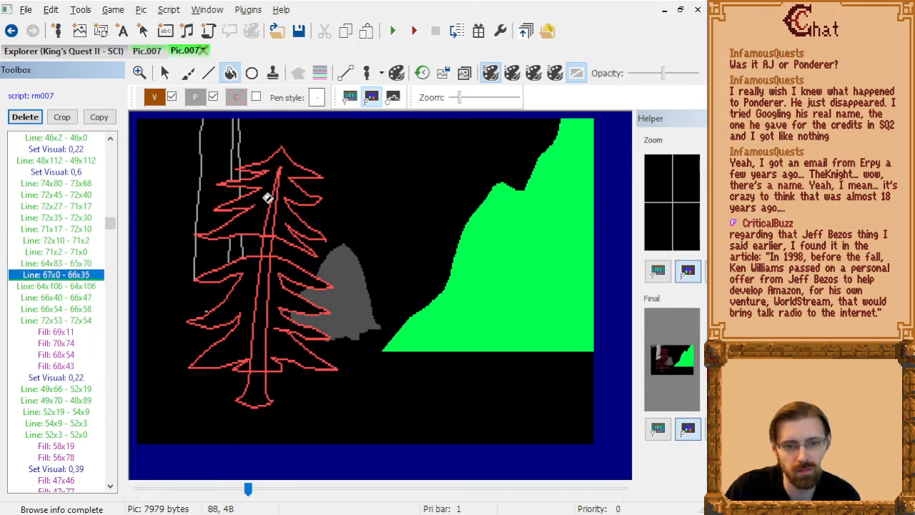
# Return to the visual screen and delete the single-point Line: 64x106 - 64x106 from the trunk's commands.
pyautogui.click(348, 98)
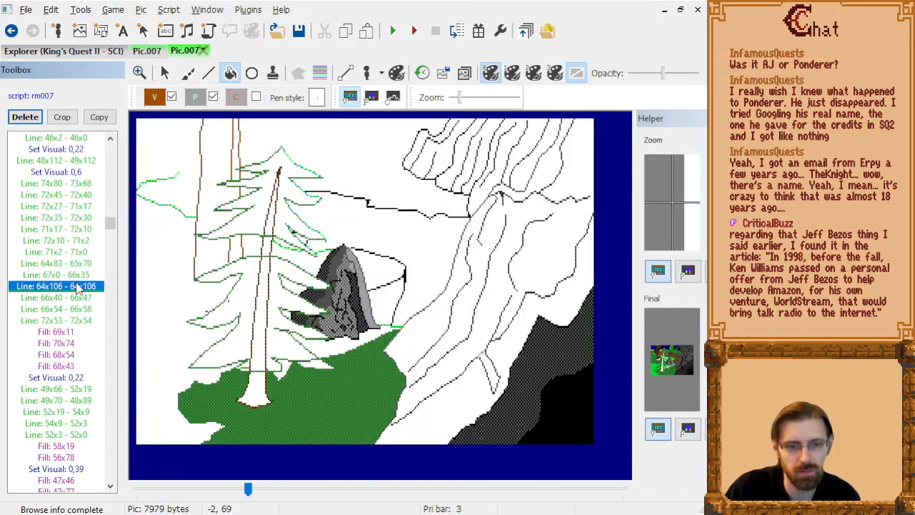
pyautogui.press('Delete')
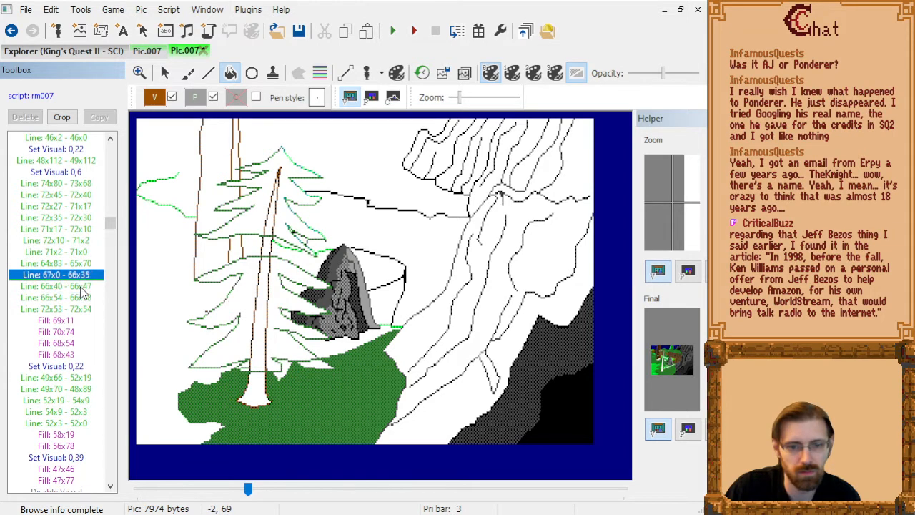
pyautogui.press('Up')
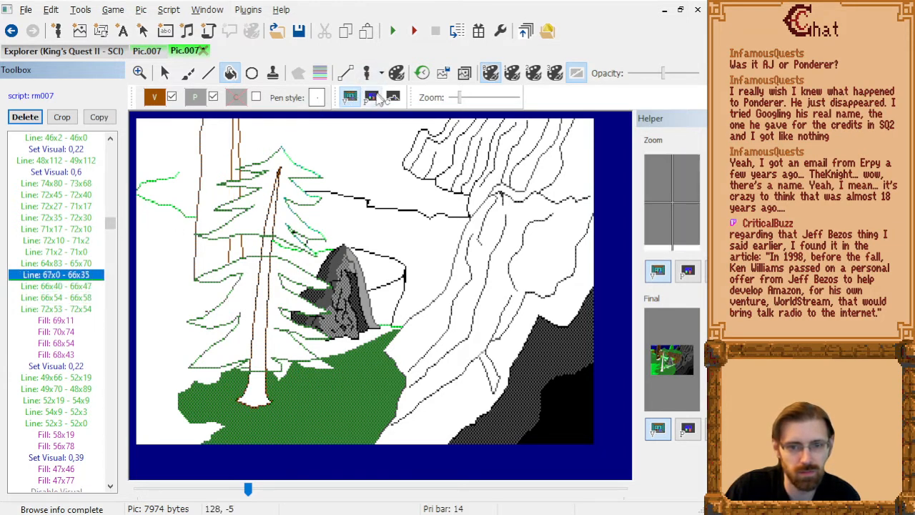
# Check the trunk's lines and fills on the priority screen up to Fill: 58x19, and return to the visual screen.
pyautogui.click(371, 97)
pyautogui.press('Down')
pyautogui.press('Down')
pyautogui.press('Down')
pyautogui.press('Down')
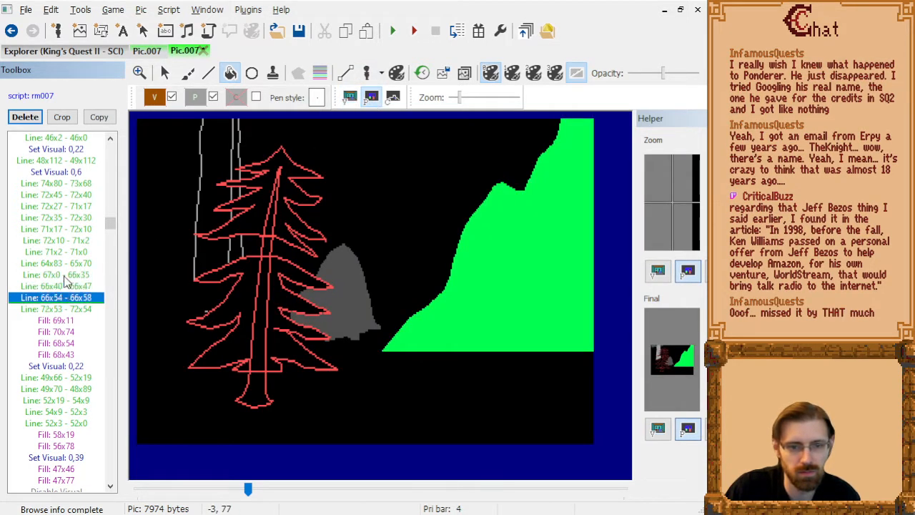
pyautogui.press('Down')
pyautogui.press('Down')
pyautogui.press('Down')
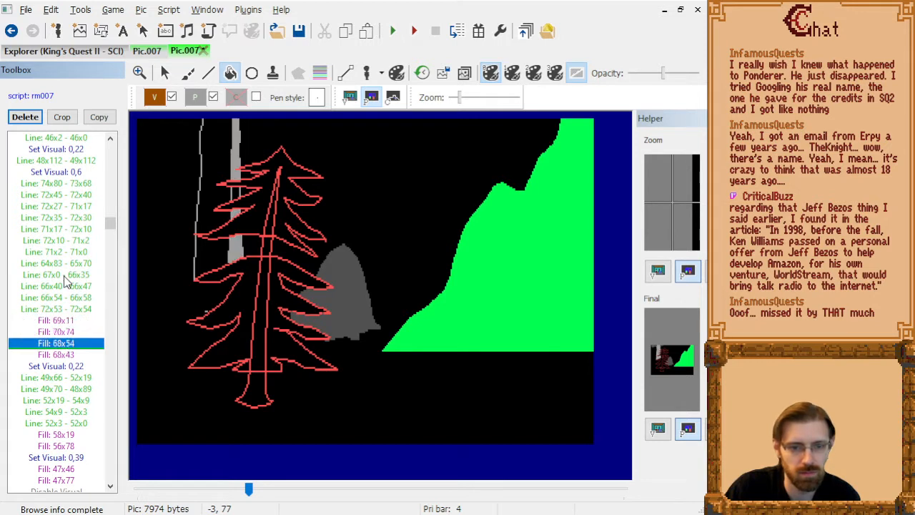
pyautogui.press('Down')
pyautogui.press('Down')
pyautogui.press('Down')
pyautogui.press('Down')
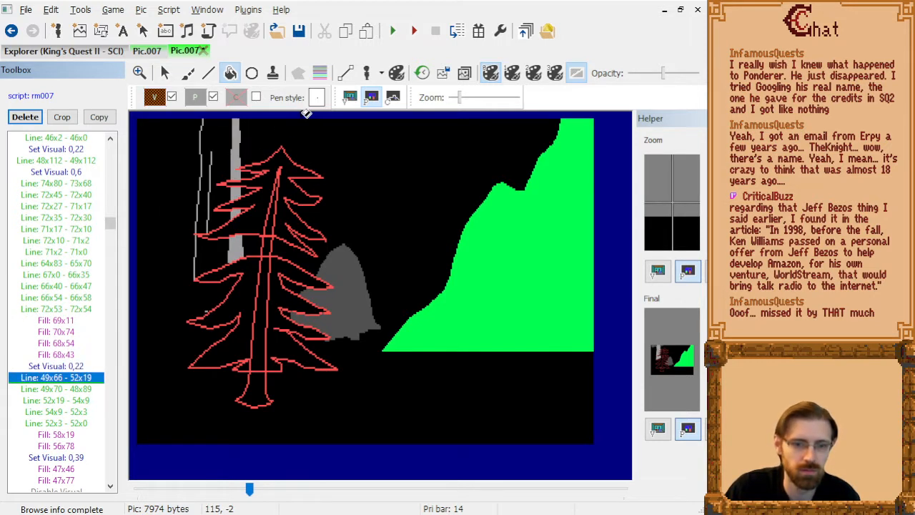
pyautogui.press('Down')
pyautogui.press('Down')
pyautogui.press('Down')
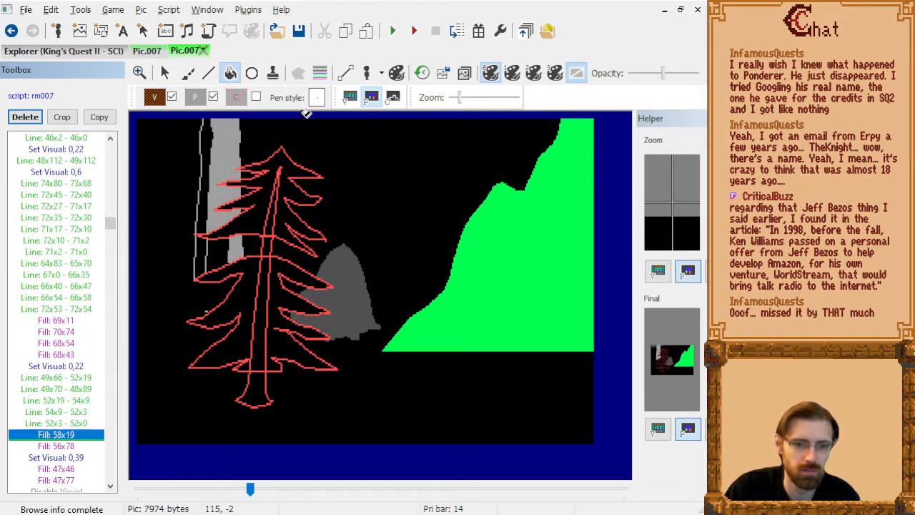
pyautogui.click(350, 97)
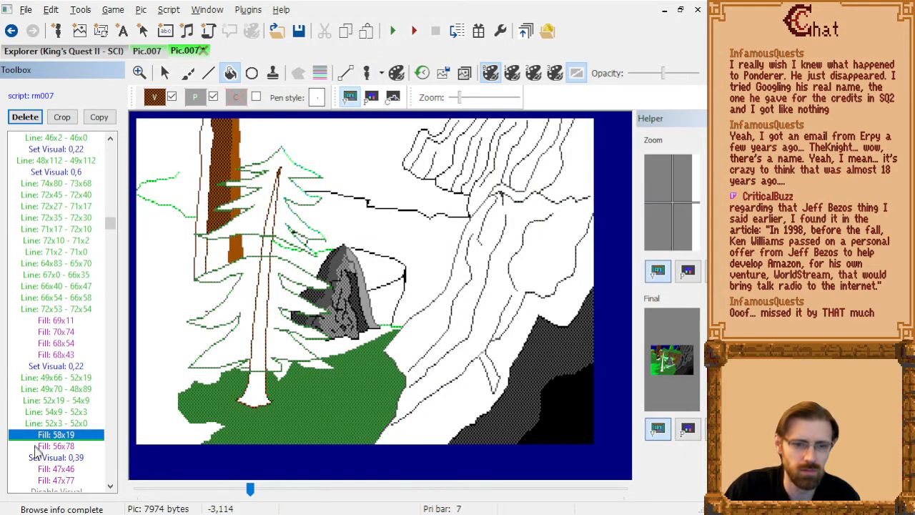
# Step through the commands after Fill: 58x19, across the trunk's remaining fills and black bark details, as far as Line: 67x11 - 69x7.
pyautogui.press('Down')
pyautogui.press('Down')
pyautogui.press('Down')
pyautogui.press('Down')
pyautogui.press('Down')
pyautogui.press('Down')
pyautogui.press('Down')
pyautogui.press('Down')
pyautogui.press('Down')
pyautogui.press('Down')
pyautogui.press('Down')
pyautogui.press('Down')
pyautogui.press('Down')
pyautogui.press('Down')
pyautogui.press('Down')
pyautogui.press('Down')
pyautogui.press('Down')
pyautogui.press('Down')
pyautogui.press('Down')
pyautogui.press('Down')
pyautogui.press('Down')
pyautogui.press('Down')
pyautogui.press('Down')
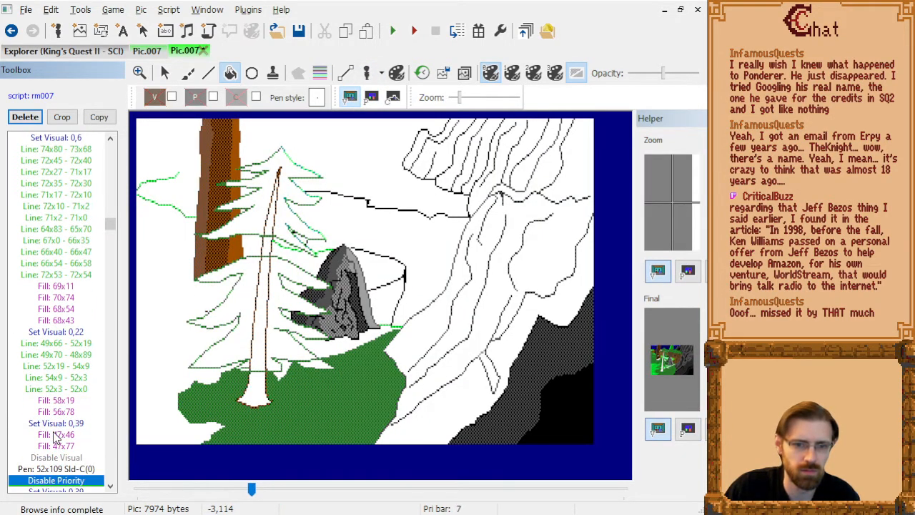
pyautogui.press('Down')
pyautogui.press('Down')
pyautogui.press('Down')
pyautogui.press('Down')
pyautogui.press('Down')
pyautogui.press('Down')
pyautogui.press('Down')
pyautogui.press('Down')
pyautogui.press('Down')
pyautogui.press('Down')
pyautogui.press('Down')
pyautogui.press('Down')
pyautogui.press('Down')
pyautogui.press('Down')
pyautogui.press('Down')
pyautogui.press('Down')
pyautogui.press('Down')
pyautogui.press('Down')
pyautogui.press('Down')
pyautogui.press('Down')
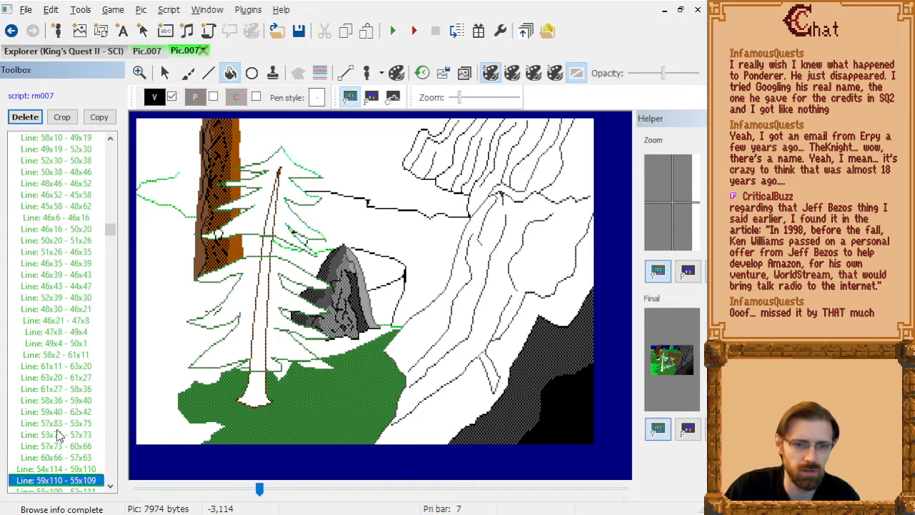
pyautogui.press('Down')
pyautogui.press('Down')
pyautogui.press('Down')
pyautogui.press('Down')
pyautogui.press('Down')
pyautogui.press('Down')
pyautogui.press('Down')
pyautogui.press('Down')
pyautogui.press('Down')
pyautogui.press('Down')
pyautogui.press('Down')
pyautogui.press('Down')
pyautogui.press('Down')
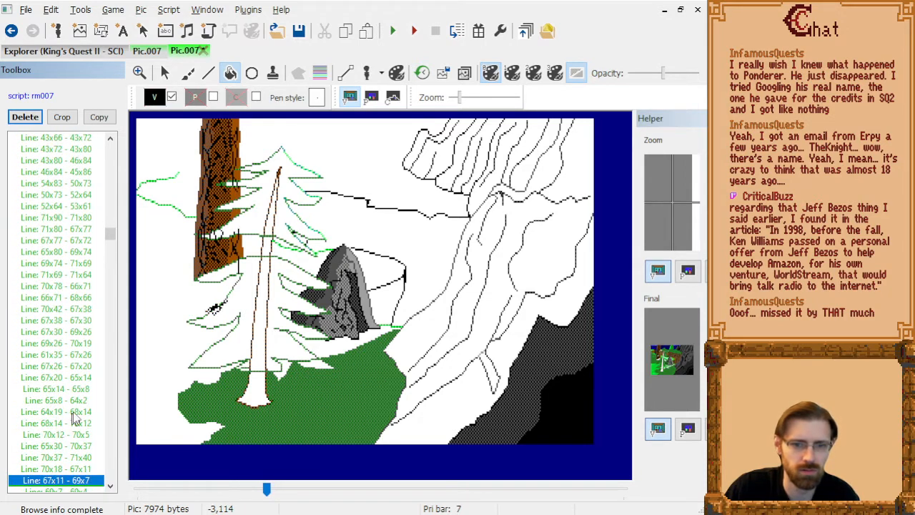
# Compare the trunk on the priority and visual screens, and step back to Line: 50x111 - 56x108.
pyautogui.click(391, 98)
pyautogui.click(372, 97)
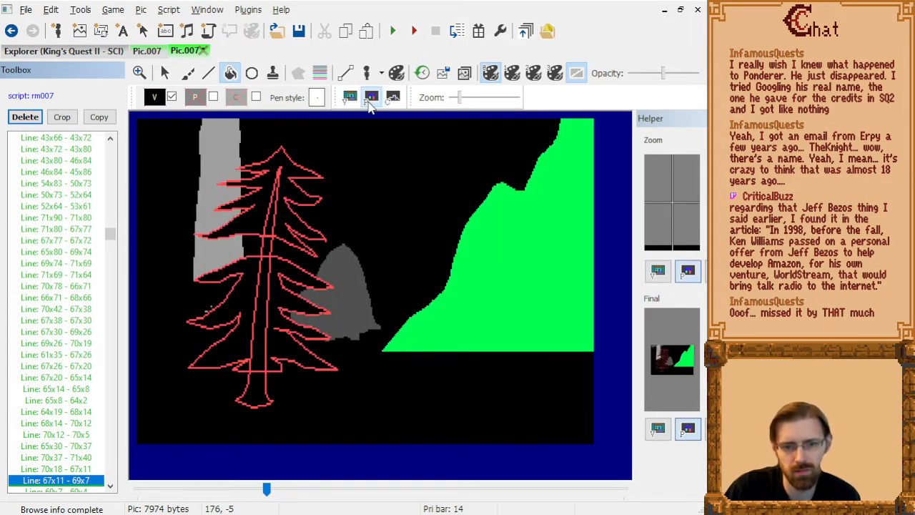
pyautogui.click(350, 97)
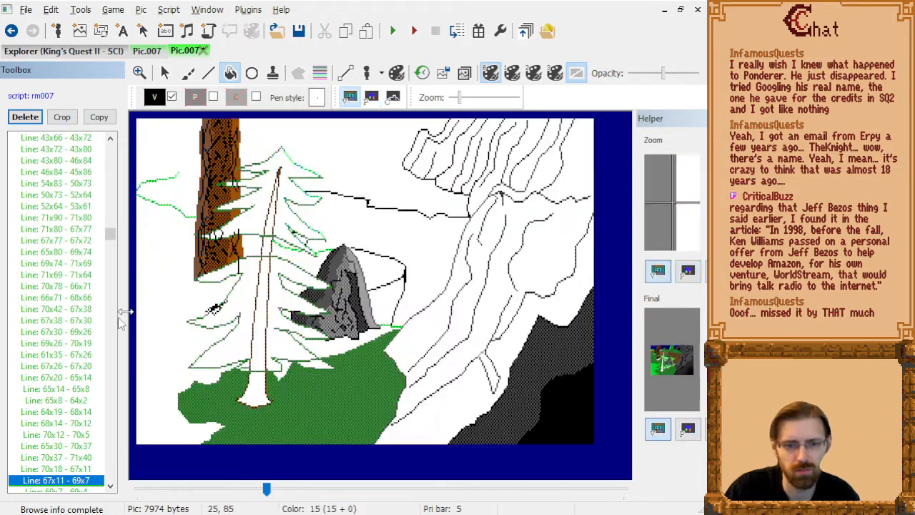
pyautogui.click(63, 392)
pyautogui.press('Up')
pyautogui.press('Up')
pyautogui.press('Up')
pyautogui.press('Up')
pyautogui.press('Up')
pyautogui.press('Up')
pyautogui.press('Up')
pyautogui.press('Up')
pyautogui.press('Up')
pyautogui.press('Up')
pyautogui.press('Up')
pyautogui.press('Up')
pyautogui.press('Up')
pyautogui.press('Up')
pyautogui.press('Up')
pyautogui.press('Up')
pyautogui.press('Up')
pyautogui.press('Up')
pyautogui.press('Up')
pyautogui.press('Up')
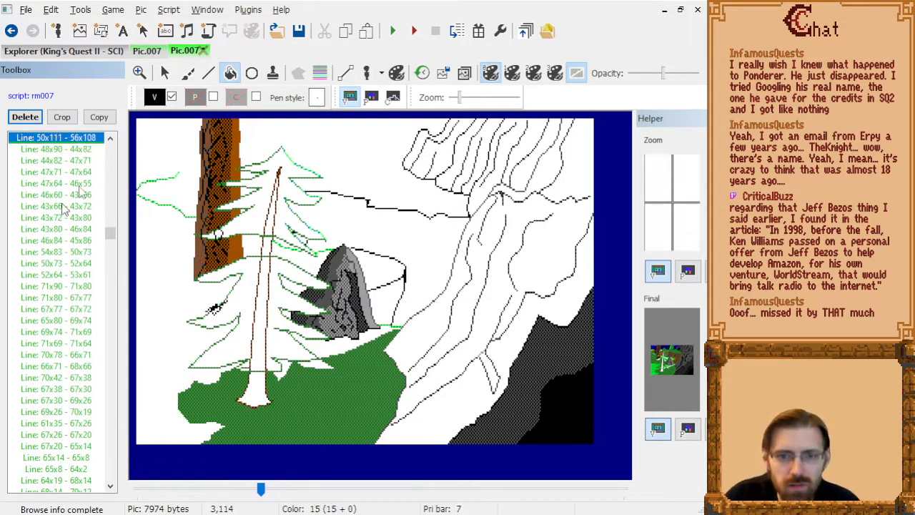
# Show the priority screen with its priority bars and step back to the trunk's Line: 72x35 - 72x30.
pyautogui.click(372, 97)
pyautogui.click(327, 75)
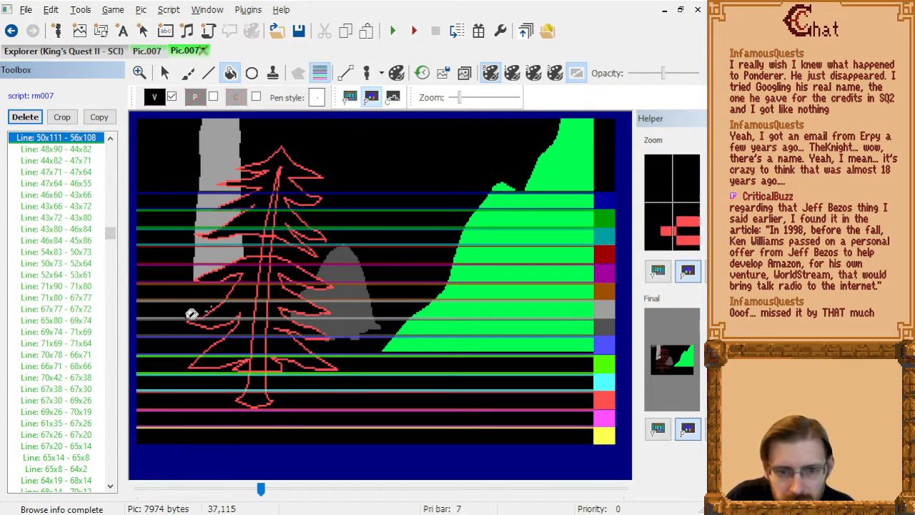
pyautogui.click(69, 195)
pyautogui.press('pageup')
pyautogui.press('pageup')
pyautogui.press('pageup')
pyautogui.scroll(1, 221, 312)
pyautogui.press('pageup')
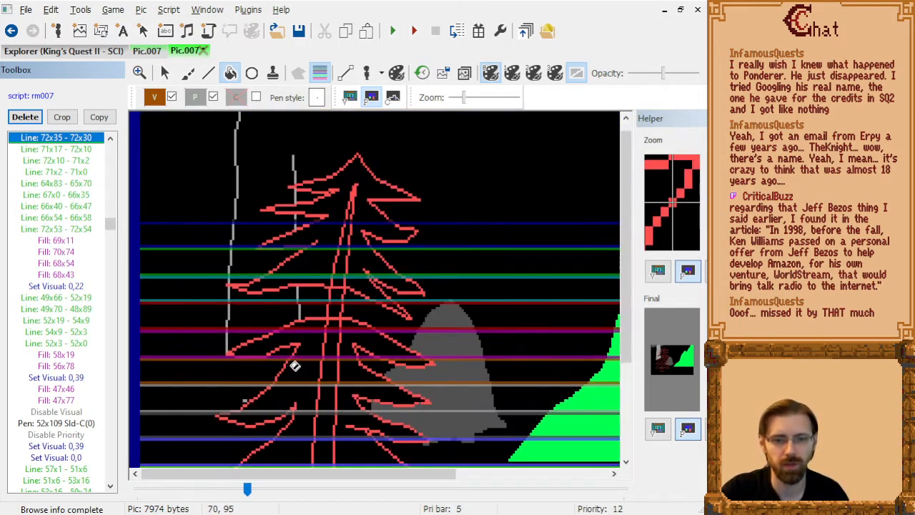
# Go to Line: 48x112 - 49x112 at the trunk's base and hide the priority bars.
pyautogui.press('Down')
pyautogui.press('Down')
pyautogui.press('Down')
pyautogui.press('Down')
pyautogui.press('Down')
pyautogui.press('Down')
pyautogui.press('Down')
pyautogui.press('Down')
pyautogui.press('Down')
pyautogui.press('Down')
pyautogui.press('Down')
pyautogui.press('Down')
pyautogui.press('Down')
pyautogui.press('Down')
pyautogui.press('Down')
pyautogui.press('Down')
pyautogui.press('Down')
pyautogui.press('Down')
pyautogui.press('Down')
pyautogui.press('Down')
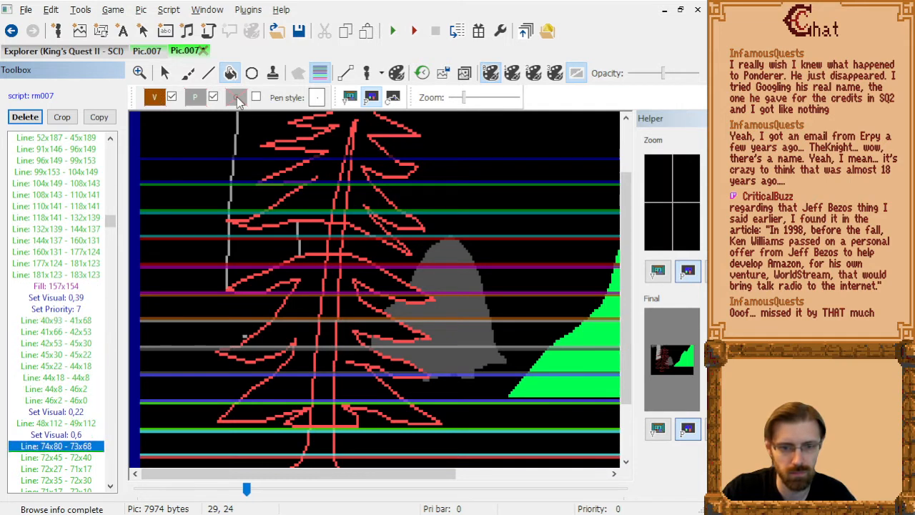
pyautogui.press('Up')
pyautogui.press('Up')
pyautogui.press('Down')
pyautogui.press('Up')
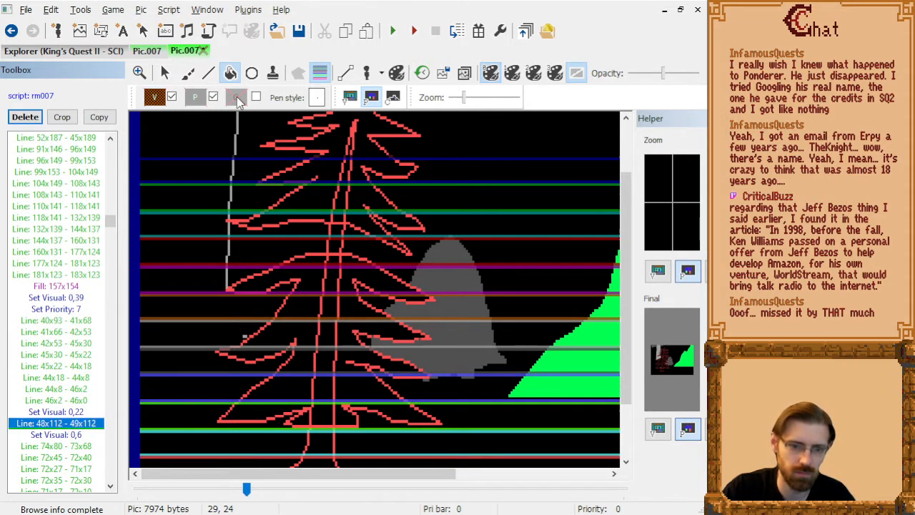
pyautogui.click(319, 76)
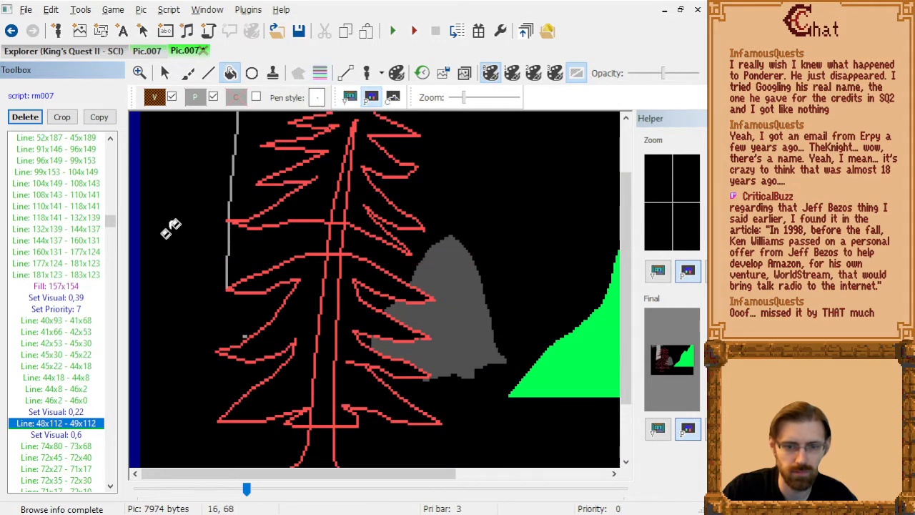
# Examine the trunk's left outline on the priority screen between Line: 45x30 - 45x22 and Line: 48x112 - 49x112.
pyautogui.press('Up')
pyautogui.press('Up')
pyautogui.press('Up')
pyautogui.press('Up')
pyautogui.press('Up')
pyautogui.press('Up')
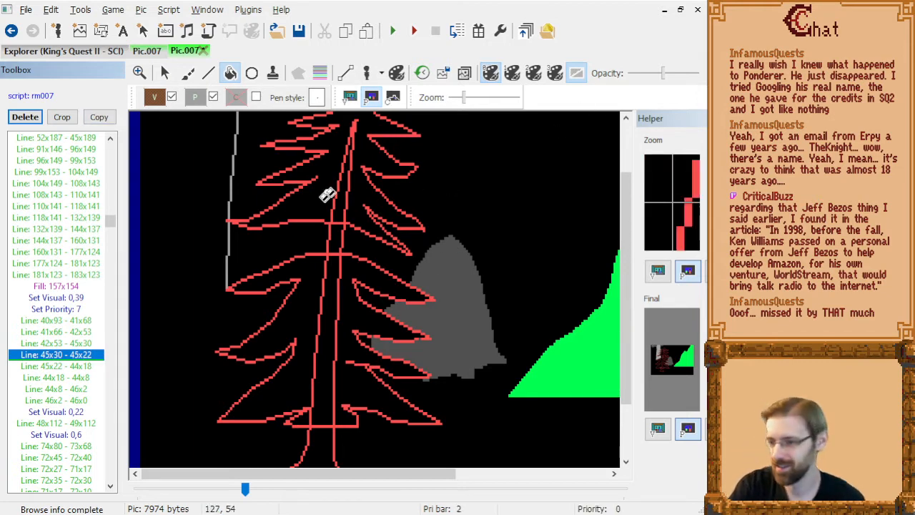
pyautogui.scroll(-1, 362, 290)
pyautogui.scroll(4, 490, 245)
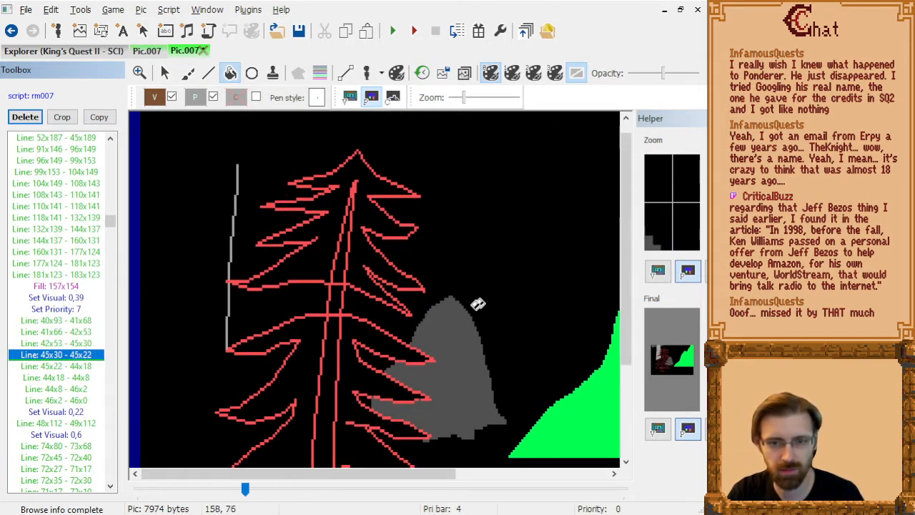
pyautogui.press('Down')
pyautogui.press('Down')
pyautogui.press('Down')
pyautogui.scroll(-2, 387, 350)
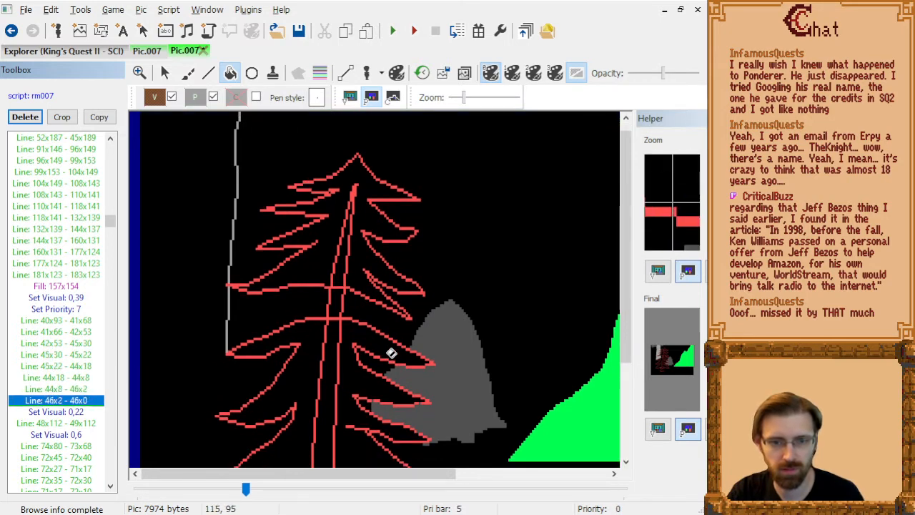
pyautogui.press('Down')
pyautogui.press('Down')
pyautogui.press('Down')
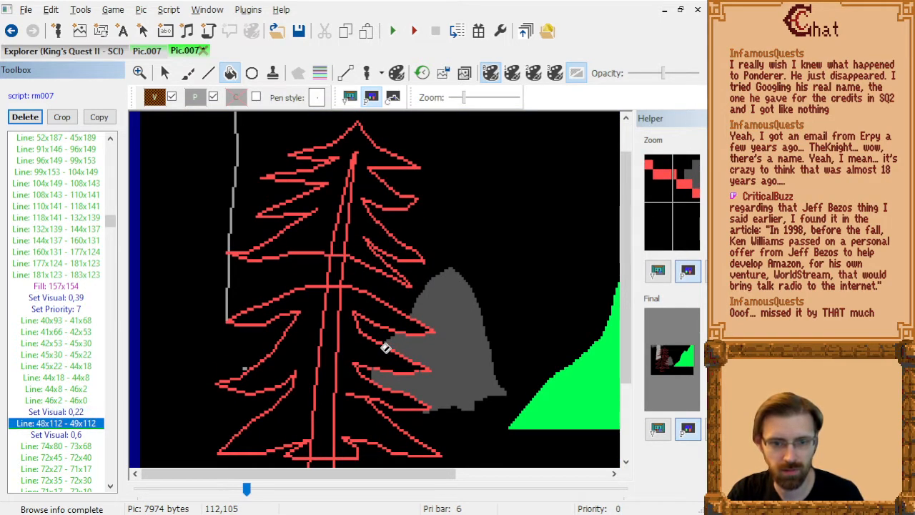
# Using the trace image as a guide, draw the trunk's lower-left outline from 49x112 through 43x111 and 40x109 to 40x95.
pyautogui.click(464, 73)
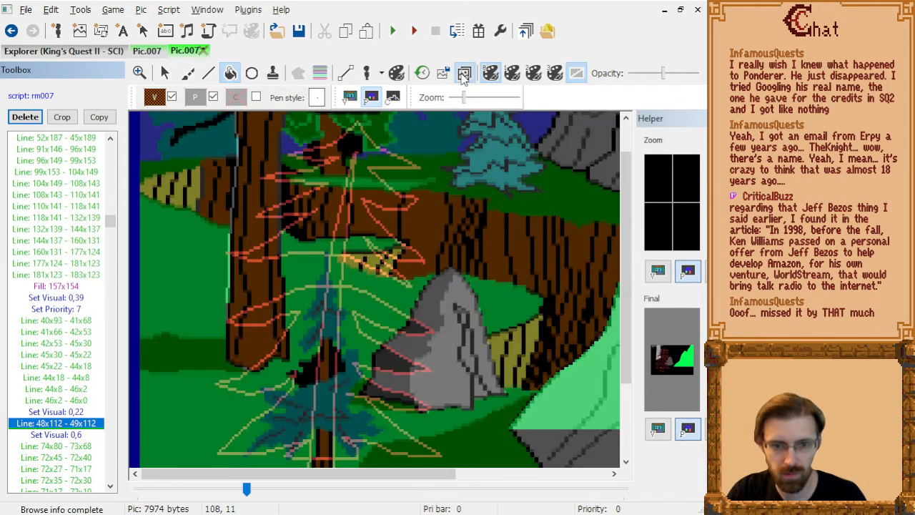
pyautogui.click(464, 75)
pyautogui.click(464, 75)
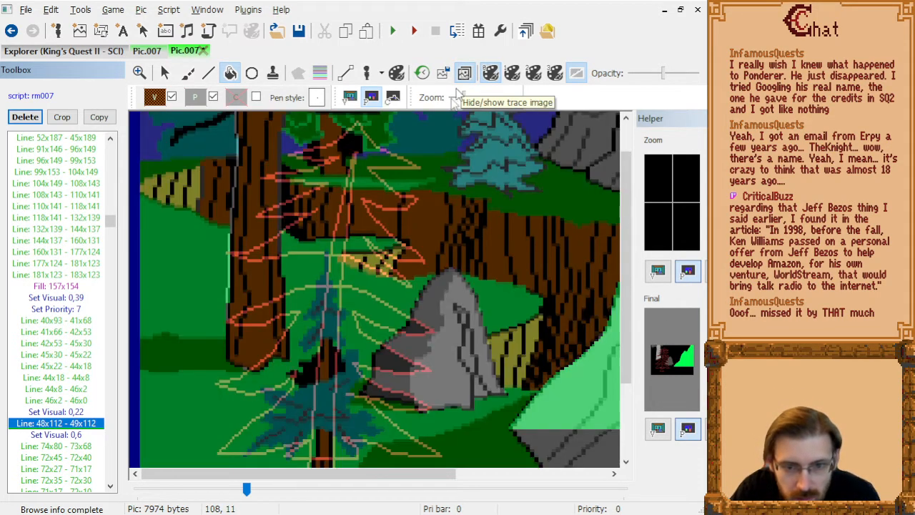
pyautogui.click(209, 73)
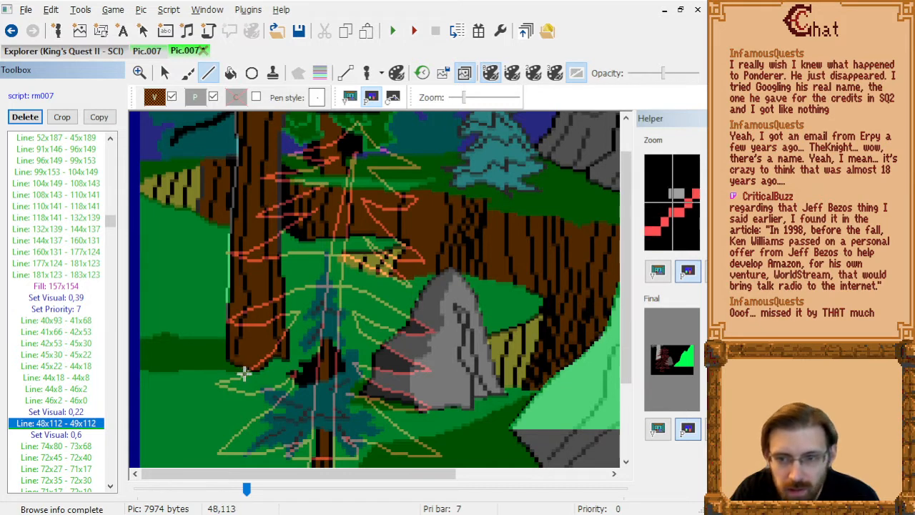
pyautogui.click(245, 371)
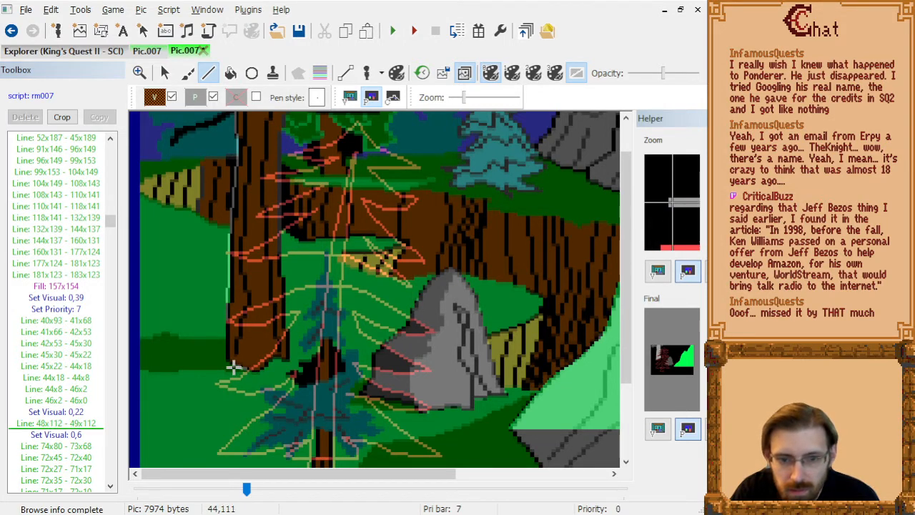
pyautogui.click(232, 367)
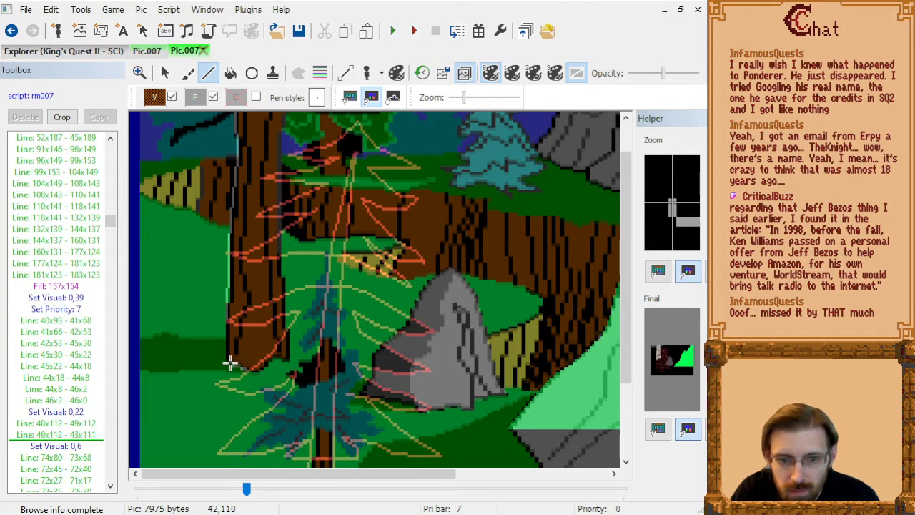
pyautogui.click(225, 364)
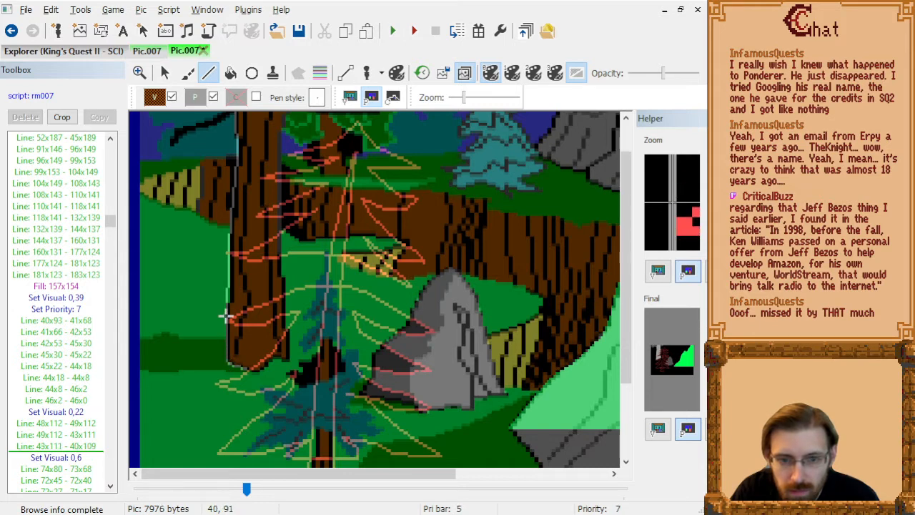
pyautogui.click(225, 328)
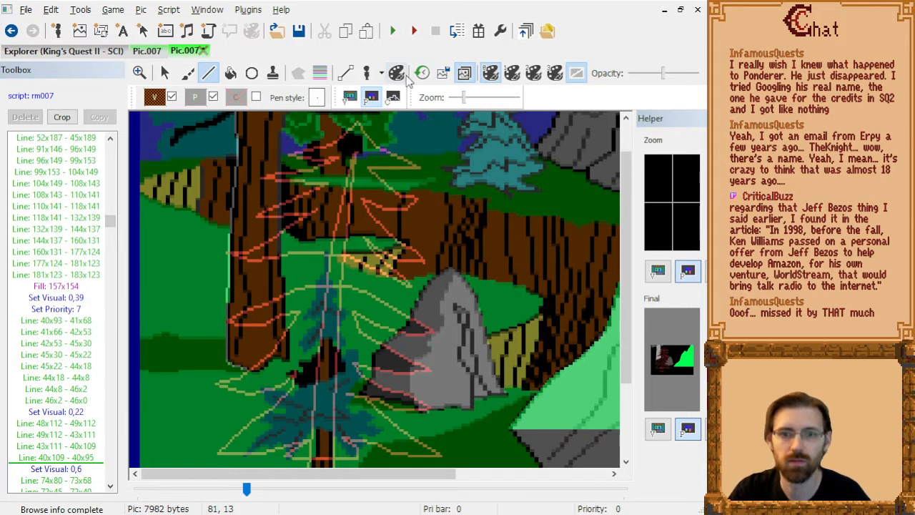
pyautogui.click(464, 73)
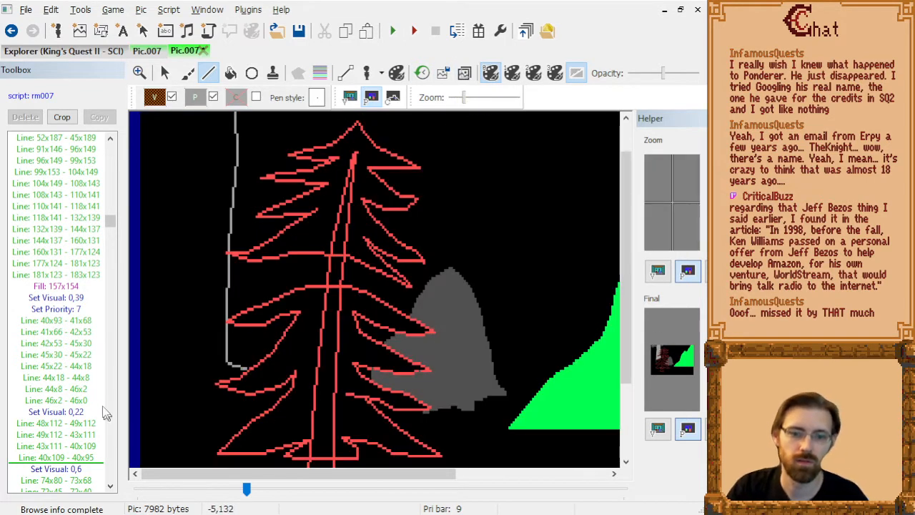
# Delete the short Line: 48x112 - 49x112 from the trunk's base outline.
pyautogui.click(77, 458)
pyautogui.press('Up')
pyautogui.press('Up')
pyautogui.press('Up')
pyautogui.press('Up')
pyautogui.press('Down')
pyautogui.press('Delete')
# Step through the trunk's outline and fill commands on the priority screen as far as Fill: 56x78.
pyautogui.press('Down')
pyautogui.press('Down')
pyautogui.press('Down')
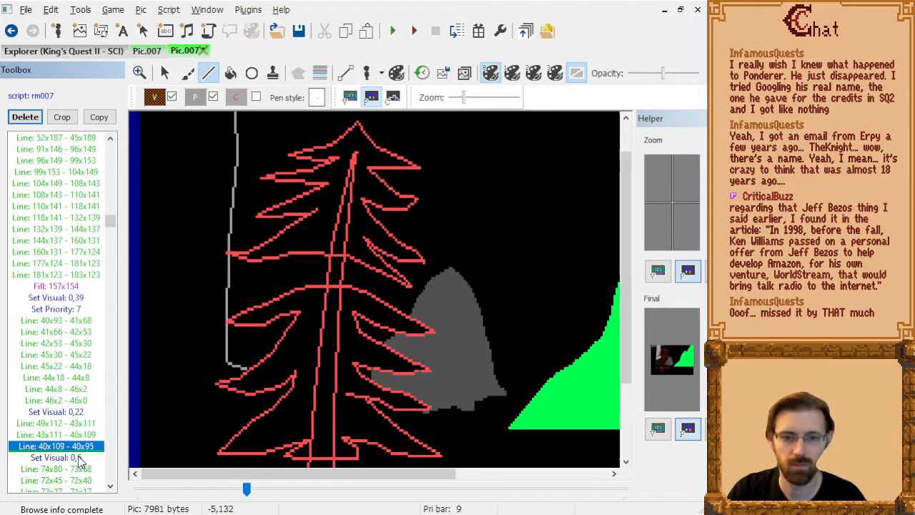
pyautogui.press('Down')
pyautogui.press('Down')
pyautogui.press('Down')
pyautogui.press('Down')
pyautogui.press('Down')
pyautogui.press('Down')
pyautogui.press('Down')
pyautogui.press('Down')
pyautogui.press('Down')
pyautogui.press('Down')
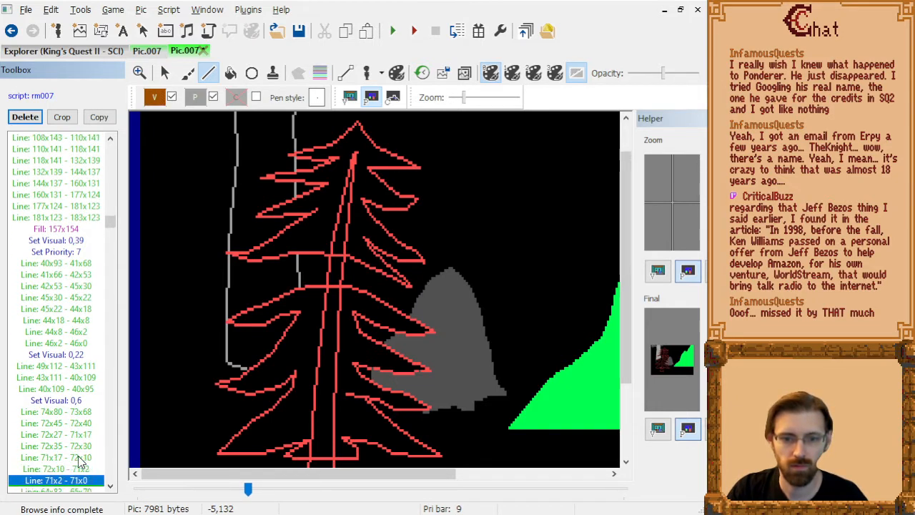
pyautogui.press('Down')
pyautogui.press('Down')
pyautogui.press('Down')
pyautogui.press('Down')
pyautogui.press('Down')
pyautogui.press('Down')
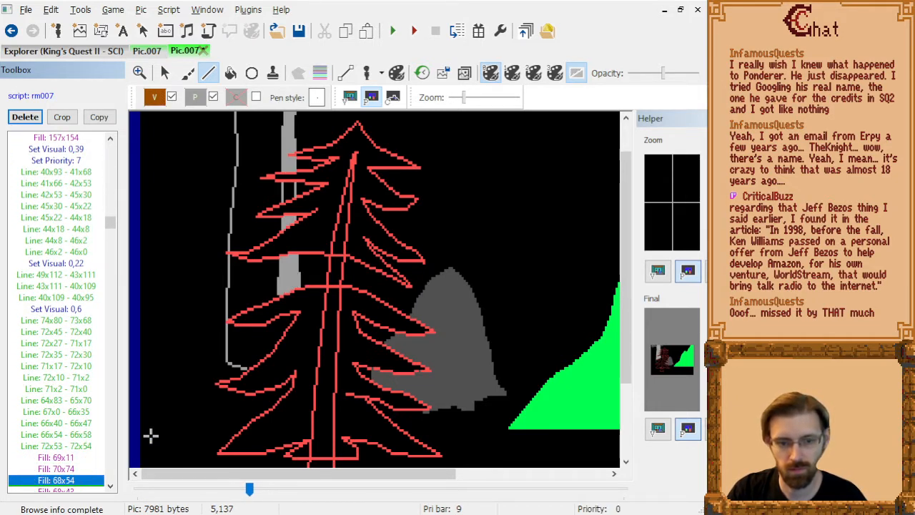
pyautogui.press('Down')
pyautogui.press('Down')
pyautogui.press('Down')
pyautogui.press('Down')
pyautogui.press('Down')
pyautogui.press('Down')
pyautogui.press('Down')
pyautogui.press('Down')
pyautogui.press('Down')
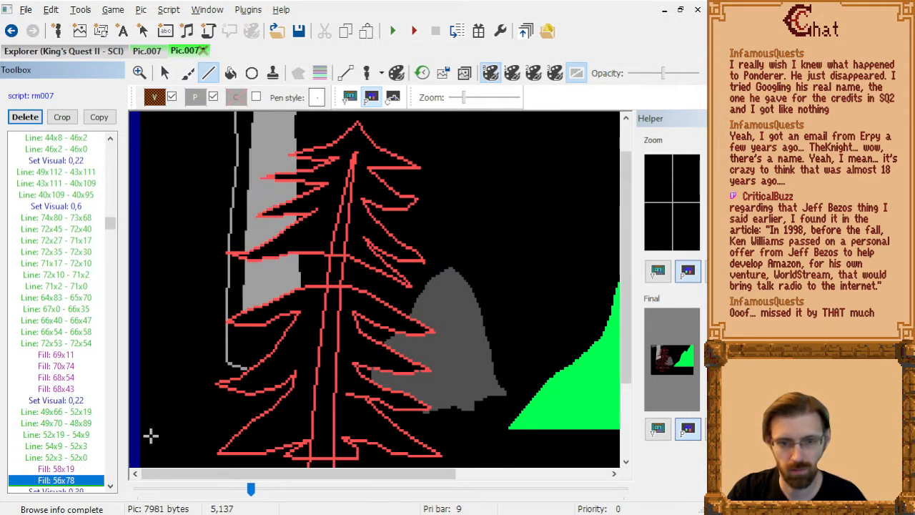
# Check the commands just past Fill: 56x78 and step back to Line: 49x66 - 52x19.
pyautogui.press('Down')
pyautogui.press('Down')
pyautogui.press('Down')
pyautogui.press('Down')
pyautogui.press('Down')
pyautogui.press('Up')
pyautogui.press('Up')
pyautogui.press('Up')
pyautogui.press('Up')
pyautogui.press('Up')
pyautogui.press('Up')
pyautogui.press('Up')
pyautogui.press('Up')
pyautogui.press('Up')
pyautogui.press('Up')
pyautogui.press('Up')
pyautogui.press('Up')
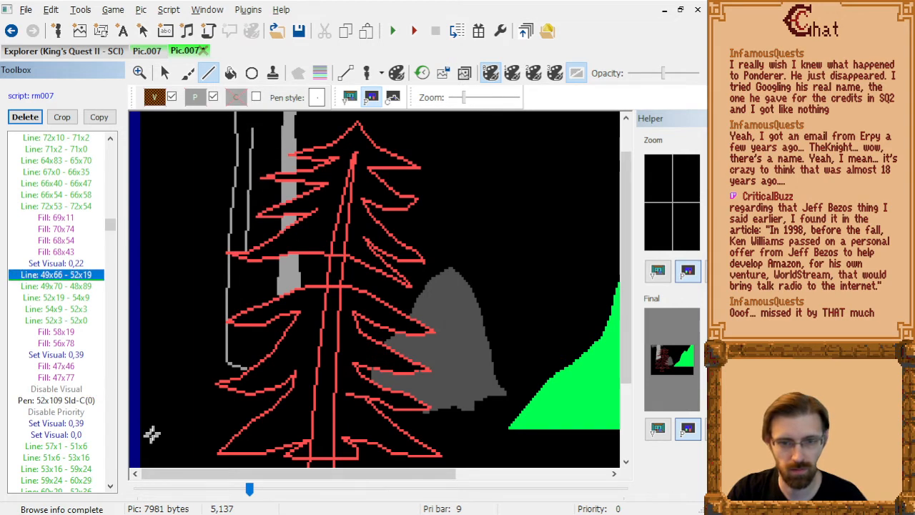
# Return to the visual screen and review the trunk's right outline from Line: 72x45 - 72x40 to Line: 71x2 - 71x0.
pyautogui.click(350, 98)
pyautogui.click(67, 254)
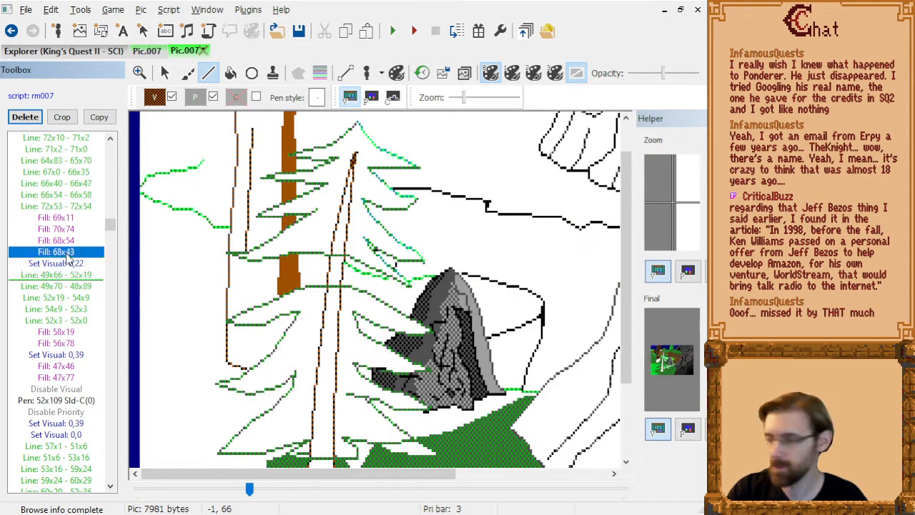
pyautogui.press('Up')
pyautogui.press('Up')
pyautogui.press('Up')
pyautogui.press('Up')
pyautogui.press('Up')
pyautogui.press('Up')
pyautogui.press('Up')
pyautogui.press('Up')
pyautogui.press('Up')
pyautogui.press('Up')
pyautogui.press('Up')
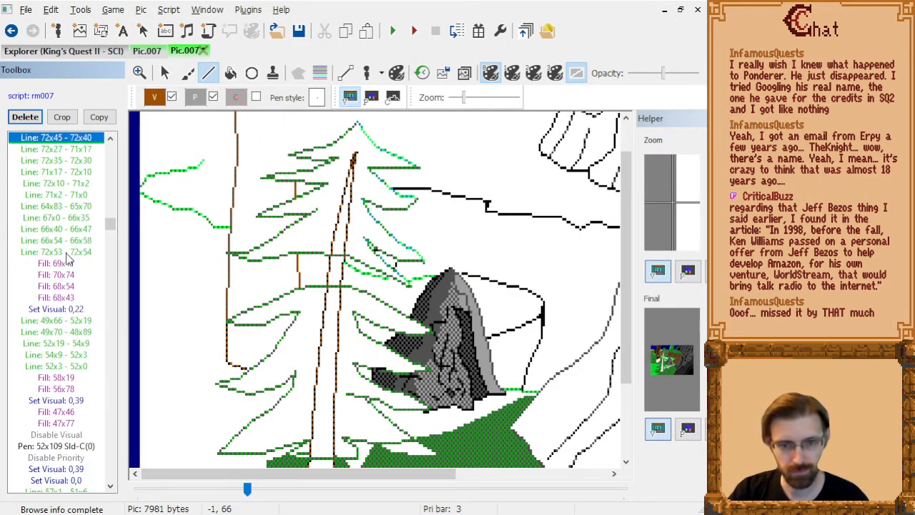
pyautogui.press('Down')
pyautogui.scroll(1, 286, 322)
pyautogui.press('Down')
pyautogui.press('Down')
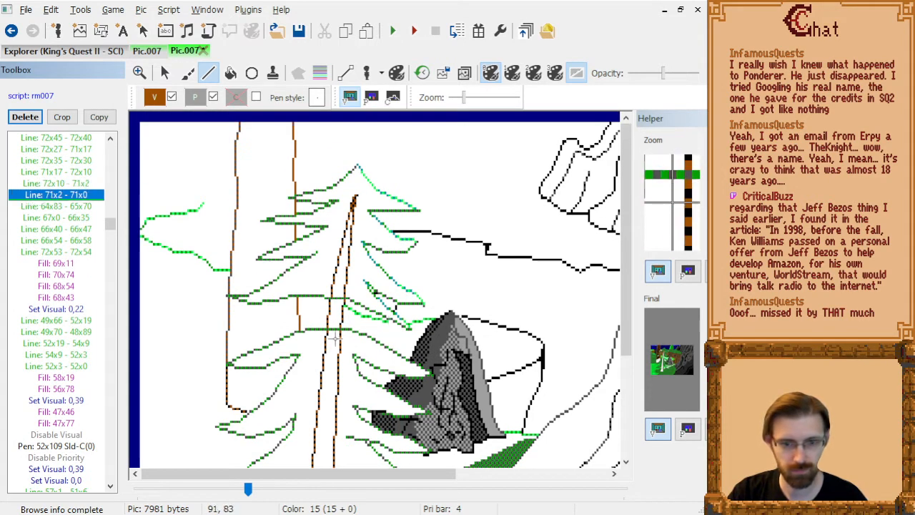
# After Line: 72x53 - 72x54, add a trunk line from 64x93 to 64x101 between the pine's lower branches.
pyautogui.press('Down')
pyautogui.press('Down')
pyautogui.press('Down')
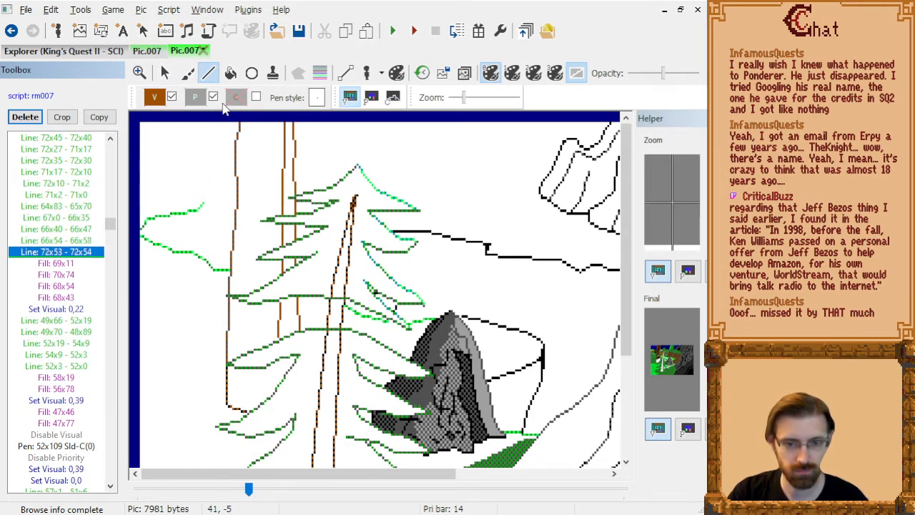
pyautogui.press('Down')
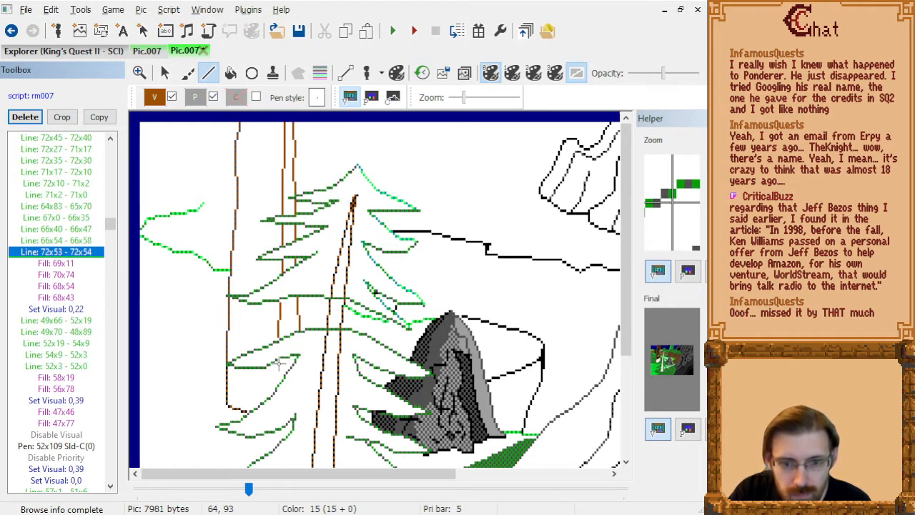
pyautogui.click(279, 364)
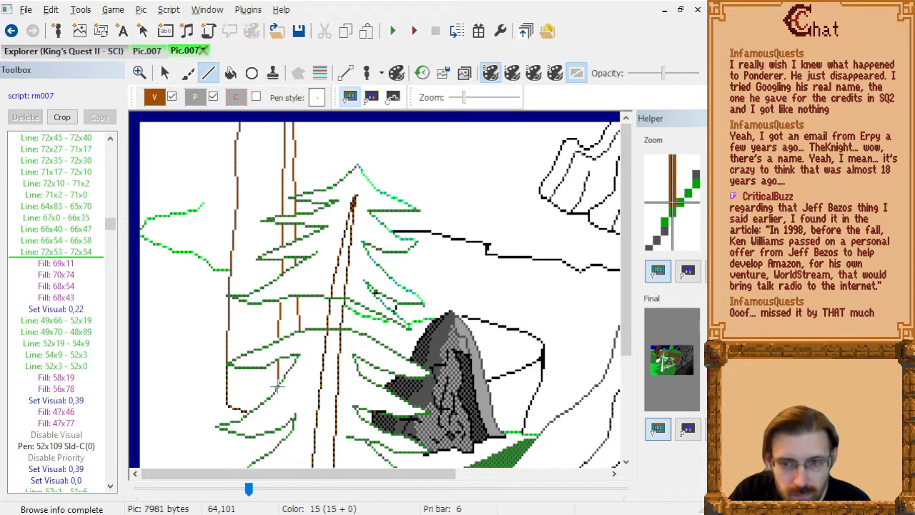
pyautogui.click(278, 386)
# After Line: 64x83 - 65x70, draw a replacement trunk line from 65x69 to 64x84 between the pine's branches.
pyautogui.click(72, 245)
pyautogui.press('Up')
pyautogui.press('Up')
pyautogui.press('Up')
pyautogui.press('Up')
pyautogui.press('Down')
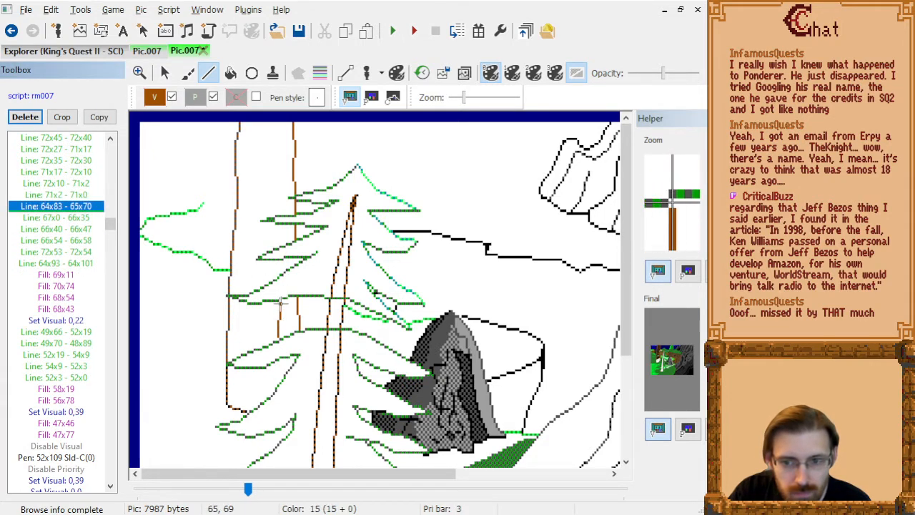
pyautogui.click(281, 301)
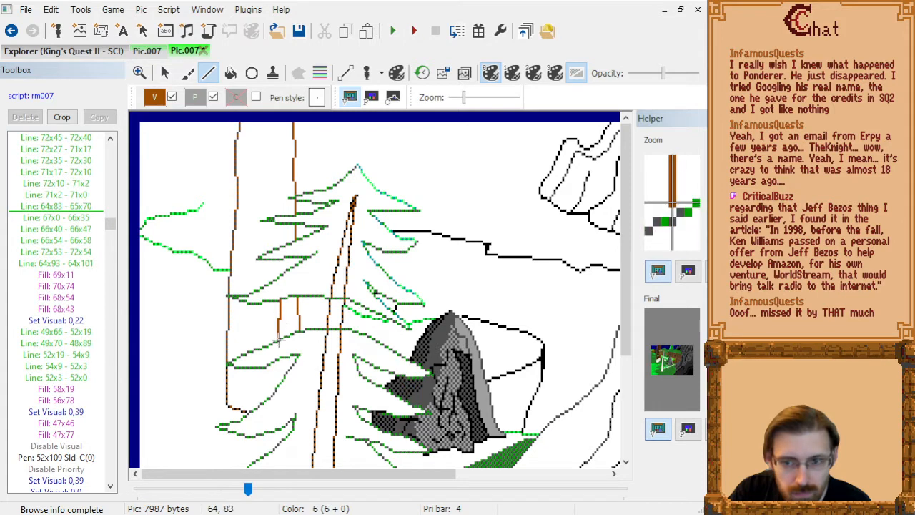
pyautogui.click(278, 342)
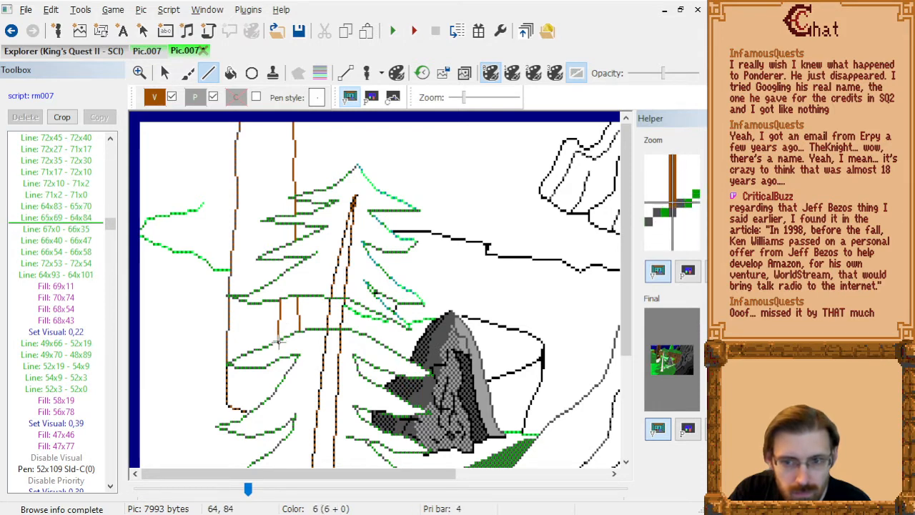
# Delete the old trunk command Line: 64x83 - 65x70.
pyautogui.click(82, 218)
pyautogui.press('Up')
pyautogui.press('Up')
pyautogui.press('Down')
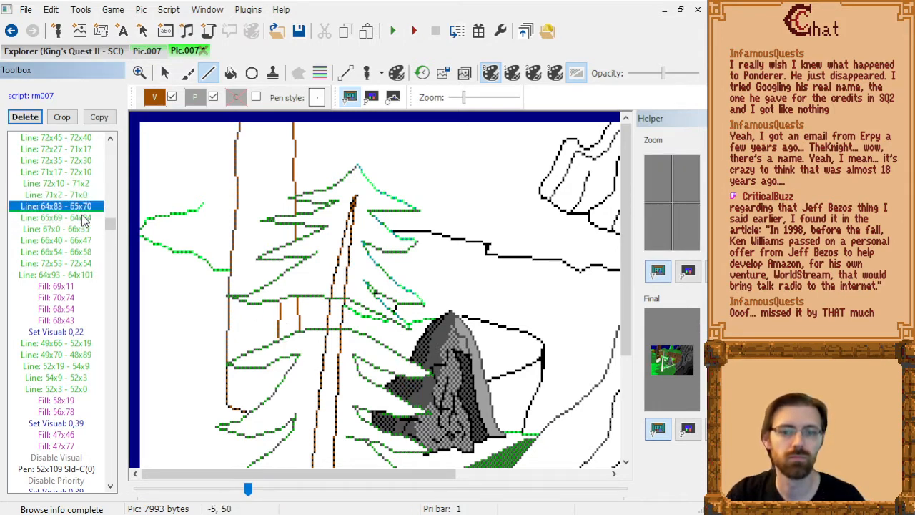
pyautogui.press('Delete')
# After Fill: 68x43, fill the brown trunk strip between the lower branches at 68x95.
pyautogui.press('Down')
pyautogui.press('Down')
pyautogui.press('Down')
pyautogui.press('Down')
pyautogui.press('Down')
pyautogui.press('Down')
pyautogui.press('Down')
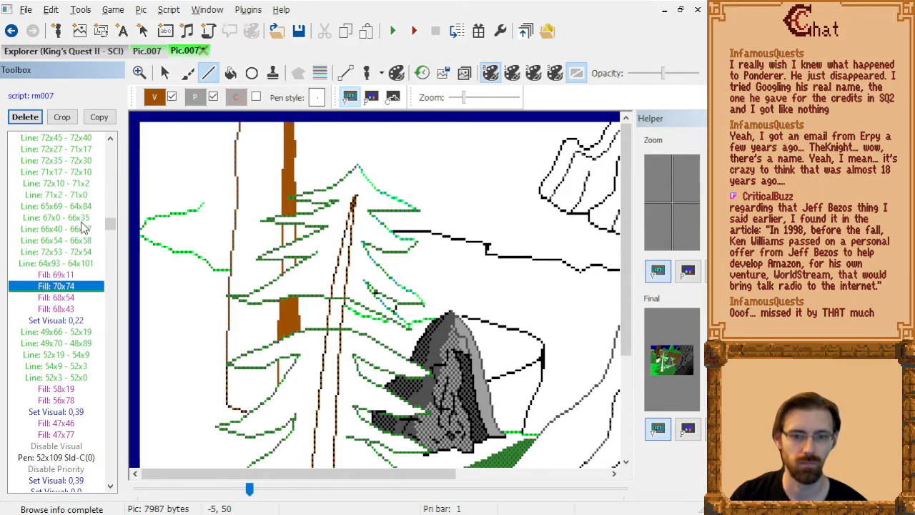
pyautogui.press('Down')
pyautogui.press('Down')
pyautogui.click(231, 73)
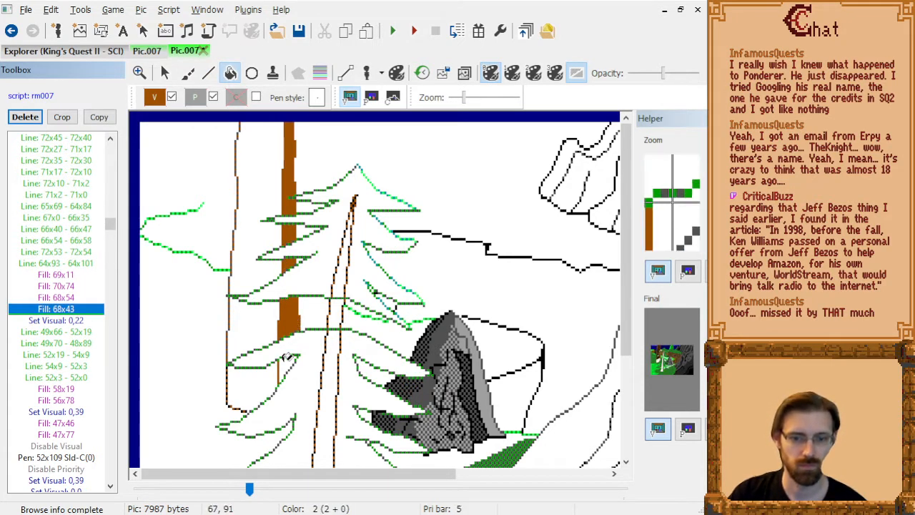
pyautogui.click(286, 365)
# After Line: 52x3 - 52x0, extend the trunk's inner shading line from 48x96 down to 48x111.
pyautogui.click(66, 330)
pyautogui.press('Down')
pyautogui.press('Down')
pyautogui.press('Down')
pyautogui.press('Down')
pyautogui.press('Down')
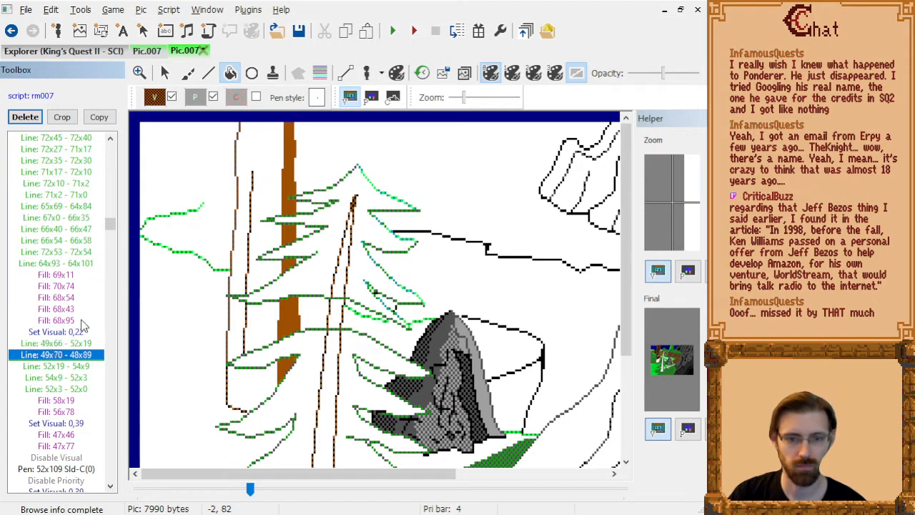
pyautogui.click(209, 74)
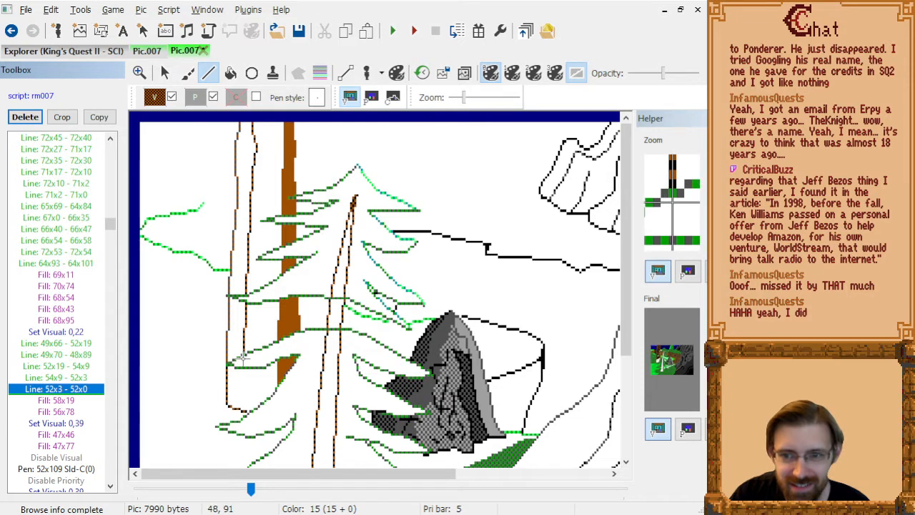
pyautogui.click(243, 371)
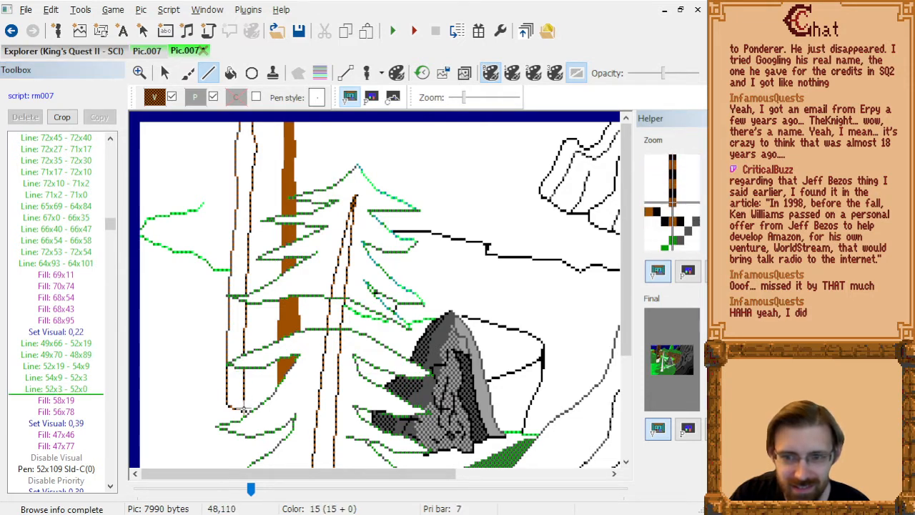
pyautogui.click(243, 414)
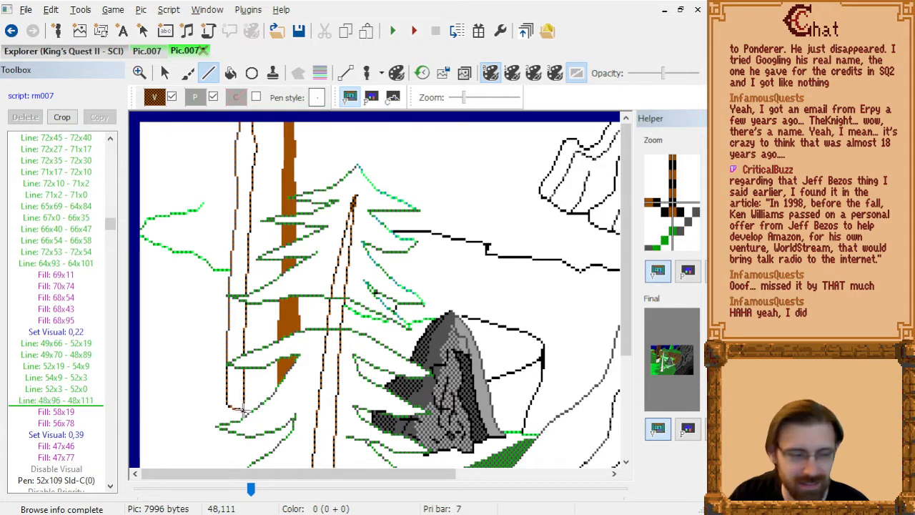
# After Fill: 56x78, fill the dark lower part of the trunk at 55x98.
pyautogui.click(69, 410)
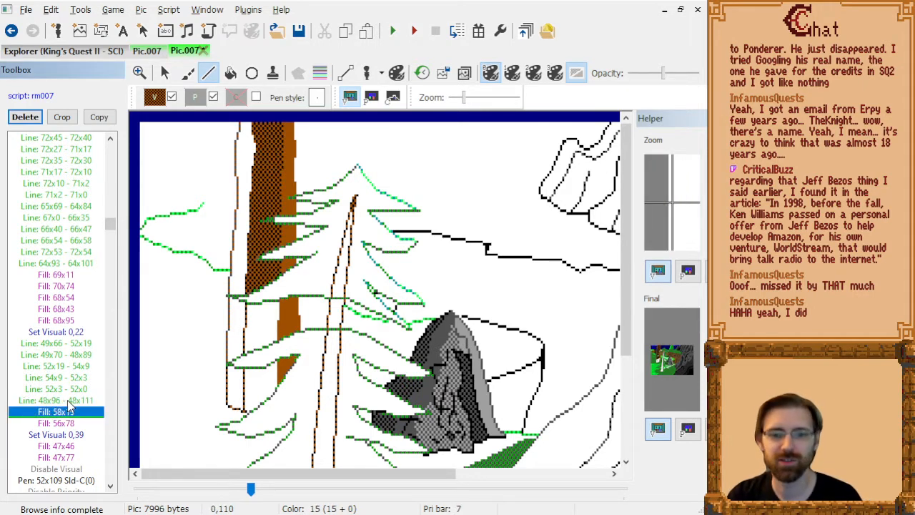
pyautogui.press('Down')
pyautogui.press('Down')
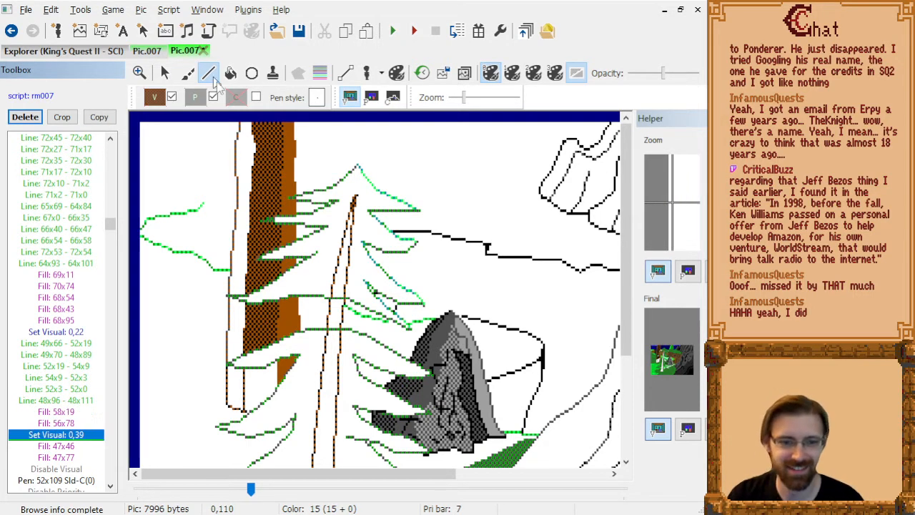
pyautogui.press('Up')
pyautogui.click(229, 74)
pyautogui.click(259, 376)
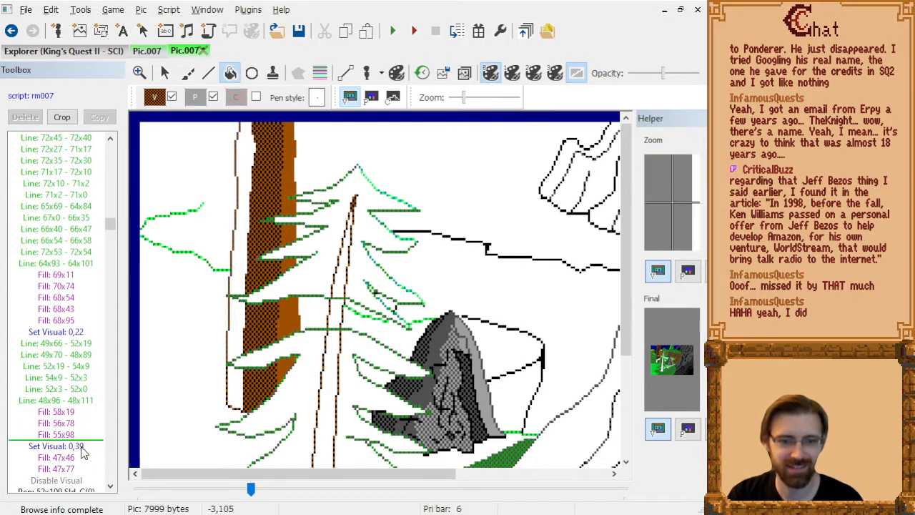
# After Fill: 47x77, fill the lower left strip of the trunk at 43x101.
pyautogui.click(68, 435)
pyautogui.press('Down')
pyautogui.press('Down')
pyautogui.press('Down')
pyautogui.press('Down')
pyautogui.press('Up')
pyautogui.click(218, 380)
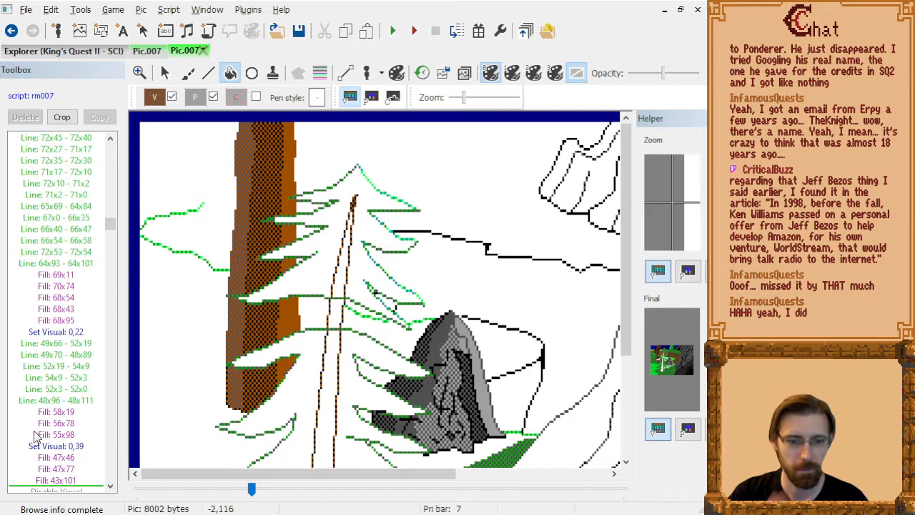
# Check the priority and control screens at the Disable Priority command after the trunk fills, and return to the visual screen.
pyautogui.click(73, 391)
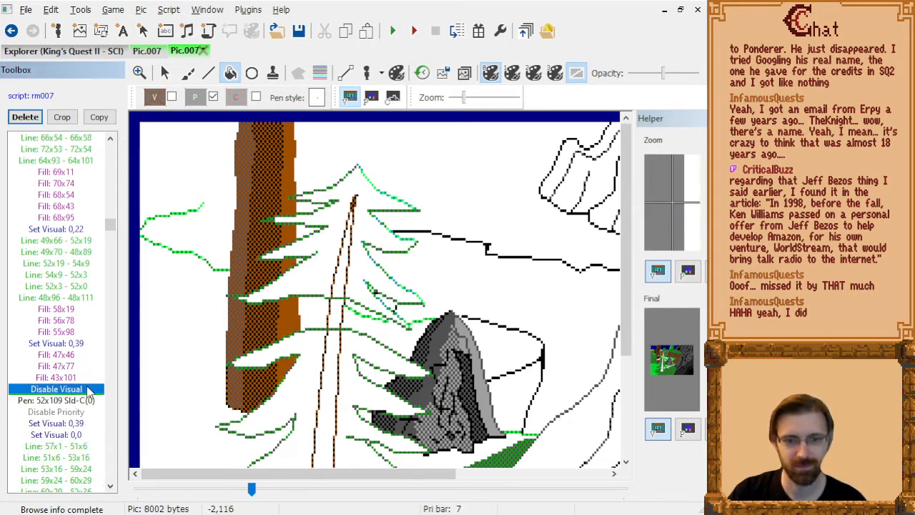
pyautogui.press('Down')
pyautogui.press('Down')
pyautogui.click(371, 97)
pyautogui.click(392, 98)
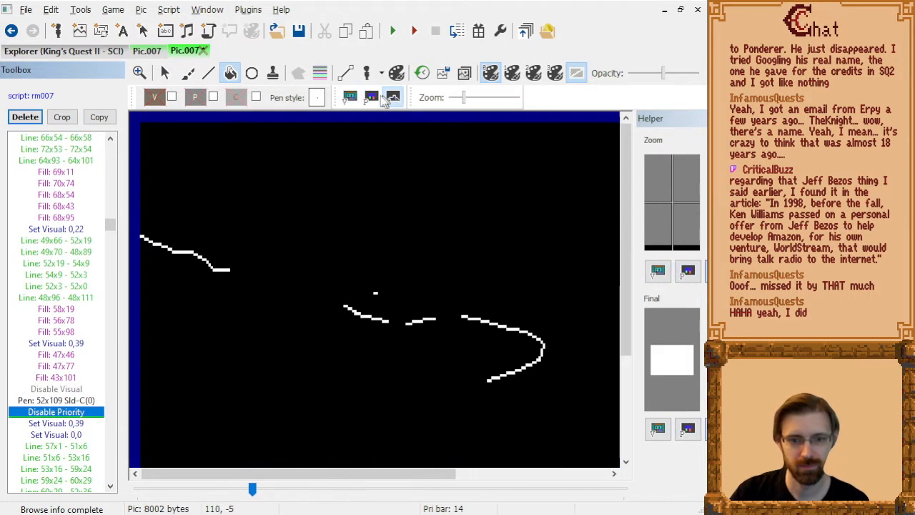
pyautogui.click(350, 97)
# Step through the trunk's black bark lines from Line: 57x1 - 51x6 to Line: 49x82 - 48x74.
pyautogui.press('Down')
pyautogui.press('Down')
pyautogui.press('Down')
pyautogui.press('Down')
pyautogui.press('Down')
pyautogui.press('Down')
pyautogui.press('Down')
pyautogui.press('Down')
pyautogui.press('Down')
pyautogui.press('Down')
pyautogui.press('Down')
pyautogui.press('Down')
pyautogui.press('Down')
pyautogui.press('Down')
pyautogui.press('Down')
pyautogui.press('Down')
pyautogui.press('Down')
pyautogui.press('Down')
pyautogui.press('Down')
pyautogui.press('Down')
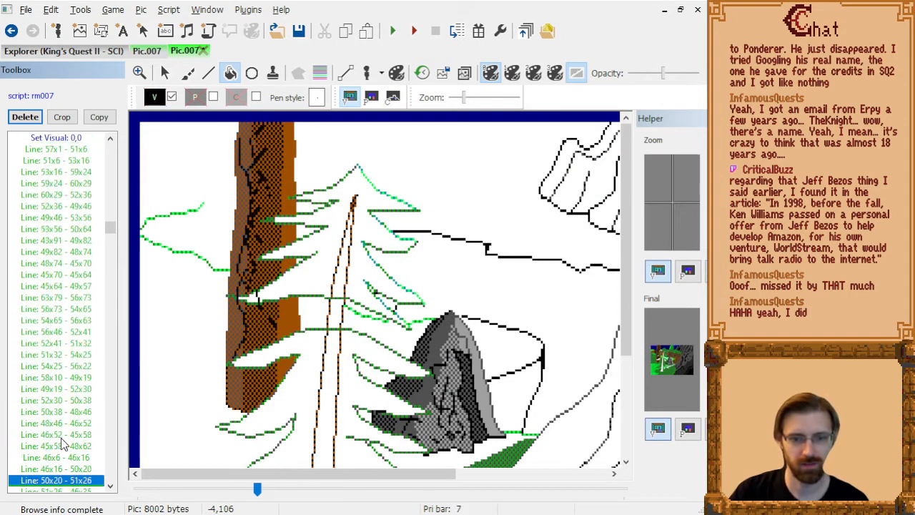
pyautogui.press('pageup')
pyautogui.press('pageup')
pyautogui.press('Down')
pyautogui.press('Down')
pyautogui.press('Down')
pyautogui.press('Down')
pyautogui.press('Down')
pyautogui.press('Down')
pyautogui.press('Down')
pyautogui.press('Down')
pyautogui.press('Down')
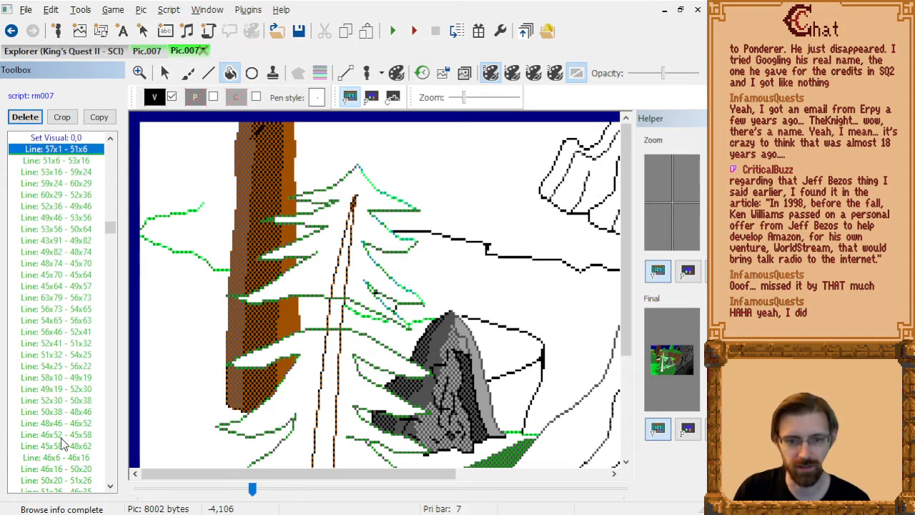
pyautogui.press('Down')
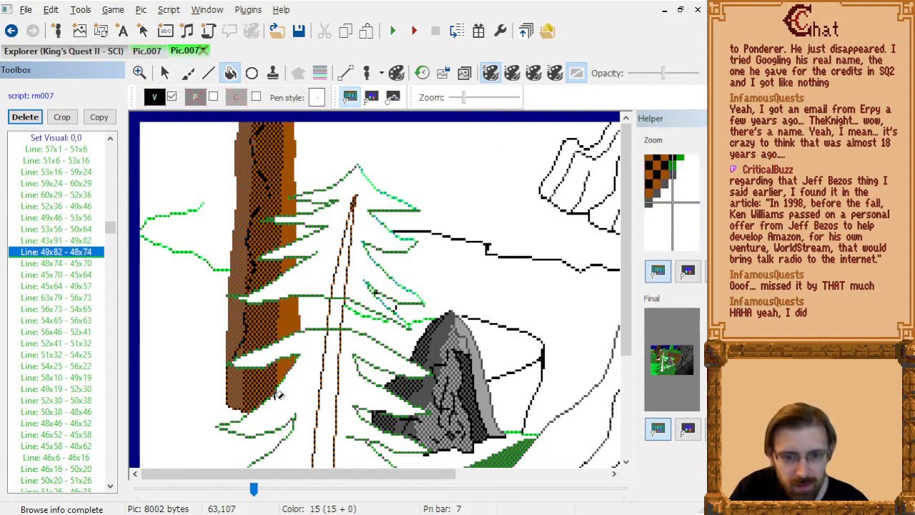
# Compare the bark lines following Line: 49x82 - 48x74 and delete Line: 45x70 - 45x64.
pyautogui.press('Up')
pyautogui.press('Up')
pyautogui.press('Down')
pyautogui.press('Down')
pyautogui.press('Down')
# Delete the bark lines 56x73 - 54x65 and 54x65 - 56x63.
pyautogui.press('Down')
pyautogui.press('Down')
pyautogui.press('Up')
pyautogui.press('Up')
pyautogui.press('Up')
pyautogui.press('Down')
pyautogui.press('Down')
pyautogui.press('Delete')
pyautogui.press('Down')
pyautogui.press('Down')
pyautogui.press('Down')
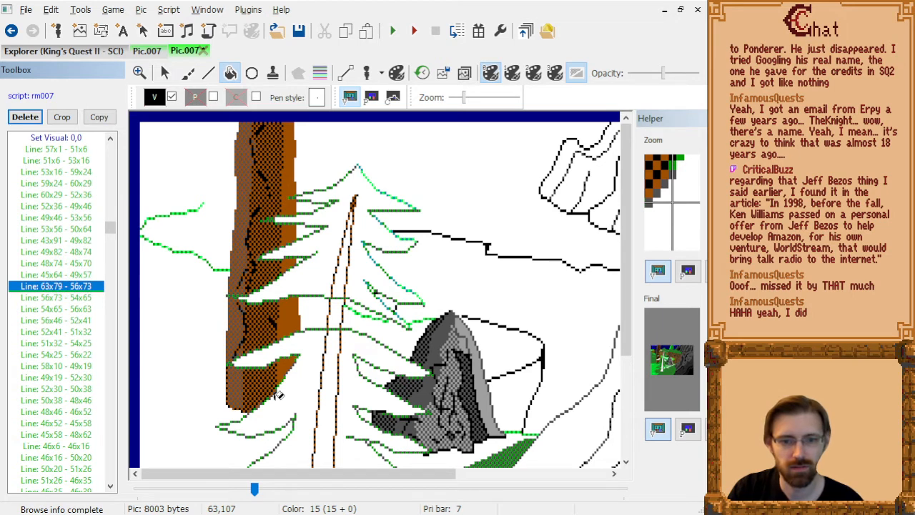
pyautogui.press('Up')
pyautogui.press('Delete')
pyautogui.press('Down')
pyautogui.press('Up')
pyautogui.press('Up')
# Review the bark lines from Line: 56x46 - 52x41 through Line: 63x20 - 61x27.
pyautogui.press('Down')
pyautogui.press('Delete')
pyautogui.press('Down')
pyautogui.press('Down')
pyautogui.press('Down')
pyautogui.press('Down')
pyautogui.press('Down')
pyautogui.press('Down')
pyautogui.press('Down')
pyautogui.press('Down')
pyautogui.press('Down')
pyautogui.press('Down')
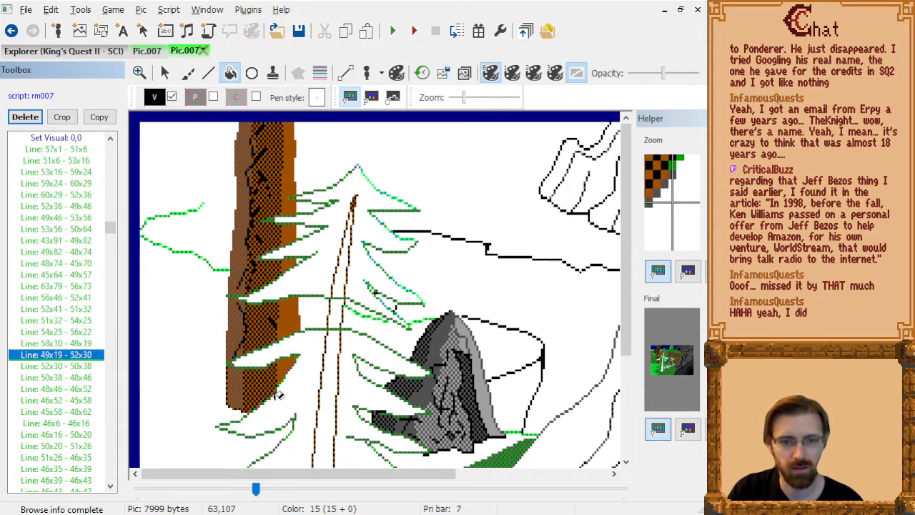
pyautogui.press('Down')
pyautogui.press('Down')
pyautogui.press('Down')
pyautogui.press('Down')
pyautogui.press('Down')
pyautogui.press('Down')
pyautogui.press('Down')
pyautogui.press('Down')
pyautogui.press('Down')
pyautogui.press('Down')
pyautogui.press('Down')
pyautogui.press('Down')
pyautogui.press('Down')
pyautogui.press('Down')
pyautogui.press('Down')
pyautogui.press('Down')
pyautogui.press('Down')
pyautogui.press('Down')
pyautogui.press('Down')
pyautogui.press('Down')
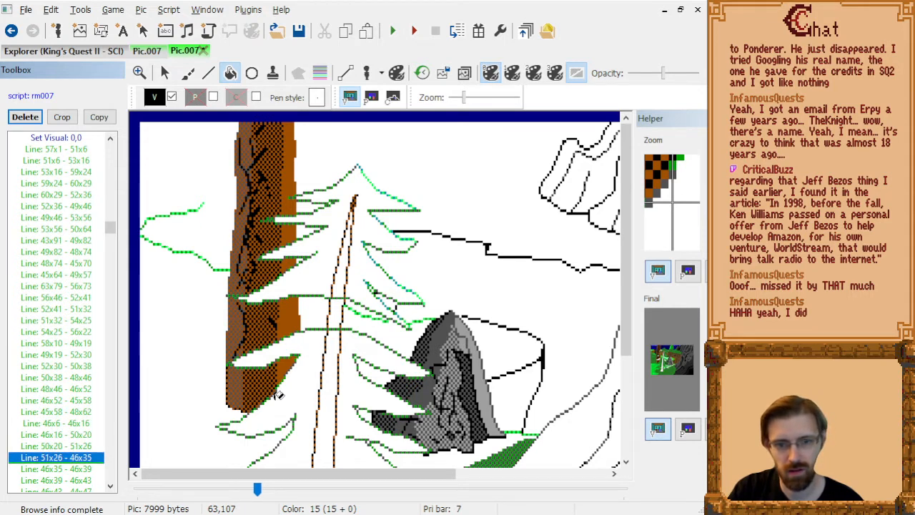
pyautogui.press('Up')
pyautogui.press('Up')
pyautogui.press('Up')
pyautogui.press('Up')
pyautogui.press('Up')
pyautogui.press('Up')
pyautogui.press('Up')
pyautogui.press('Up')
pyautogui.press('Up')
pyautogui.press('Up')
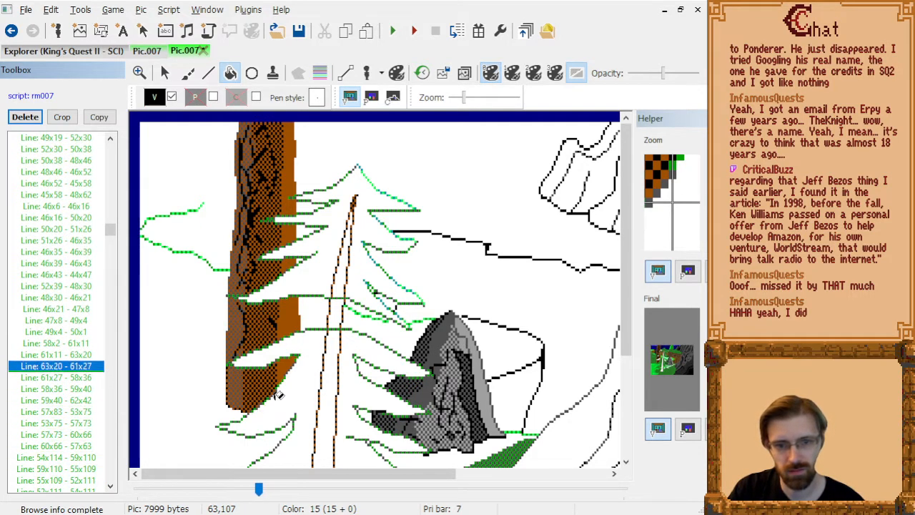
# Delete the bark command Line: 58x36 - 59x40 on the upper trunk.
pyautogui.press('Down')
pyautogui.press('Down')
pyautogui.press('Up')
# Delete the bark lines 57x73 - 60x66 and 60x66 - 57x63.
pyautogui.press('Up')
pyautogui.press('Down')
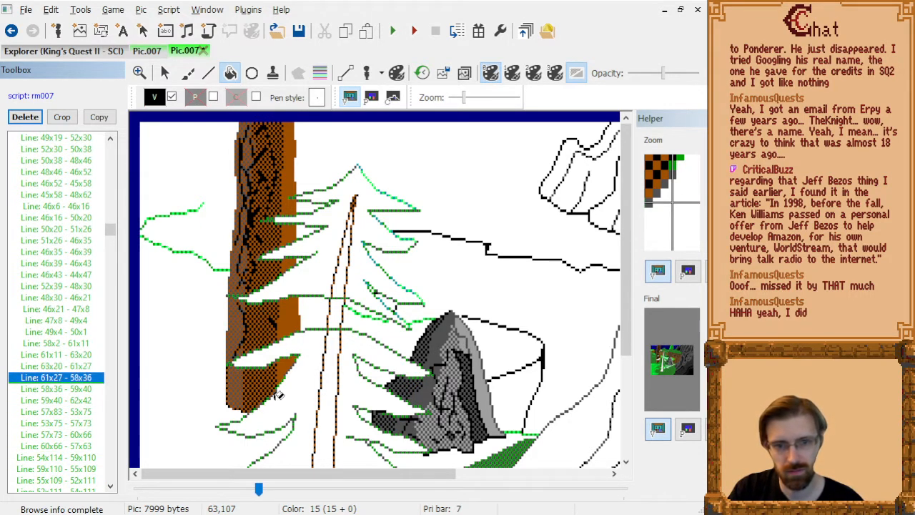
pyautogui.press('Down')
pyautogui.press('Delete')
pyautogui.press('Down')
pyautogui.press('Up')
pyautogui.press('Up')
pyautogui.press('Down')
pyautogui.press('Down')
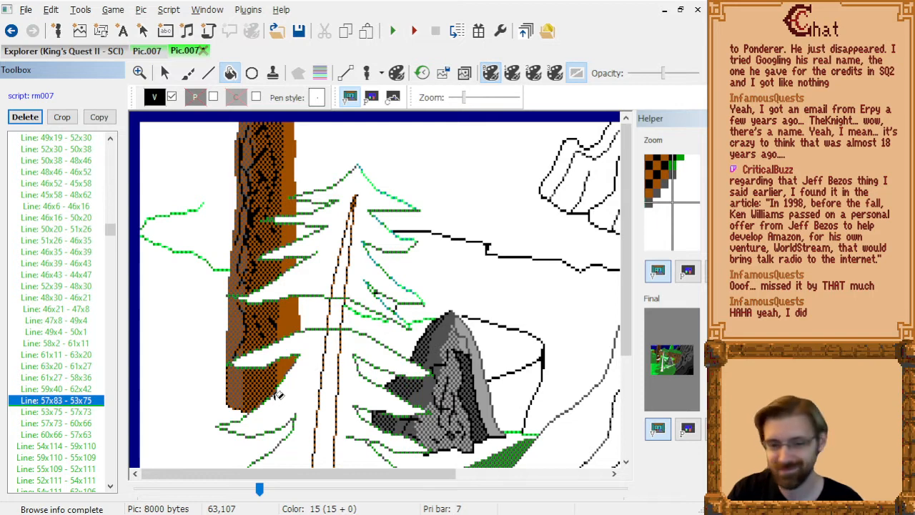
pyautogui.press('Down')
pyautogui.press('Down')
pyautogui.press('Delete')
# Delete the stray lines 54x114 - 59x110 and 59x110 - 55x109 at the trunk's base.
pyautogui.press('Delete')
pyautogui.press('Down')
pyautogui.press('Up')
pyautogui.press('Up')
pyautogui.press('Down')
pyautogui.press('Delete')
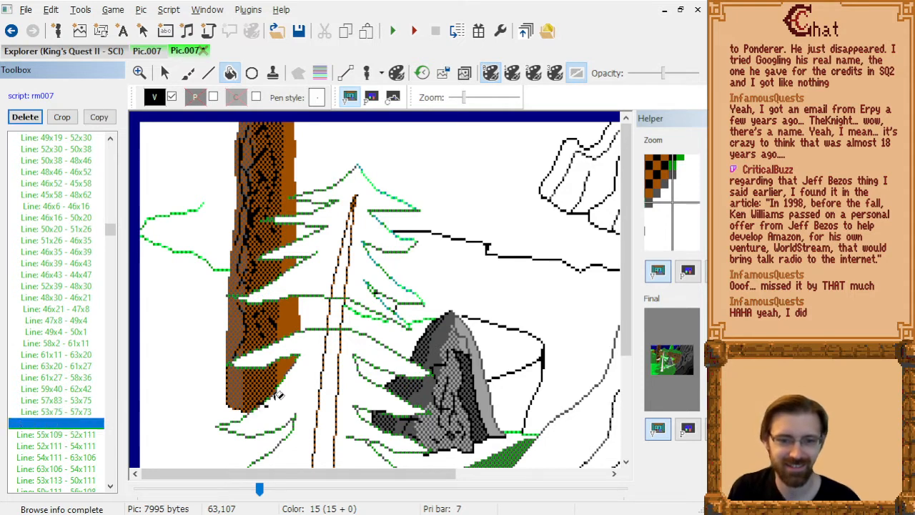
pyautogui.press('Delete')
pyautogui.press('Up')
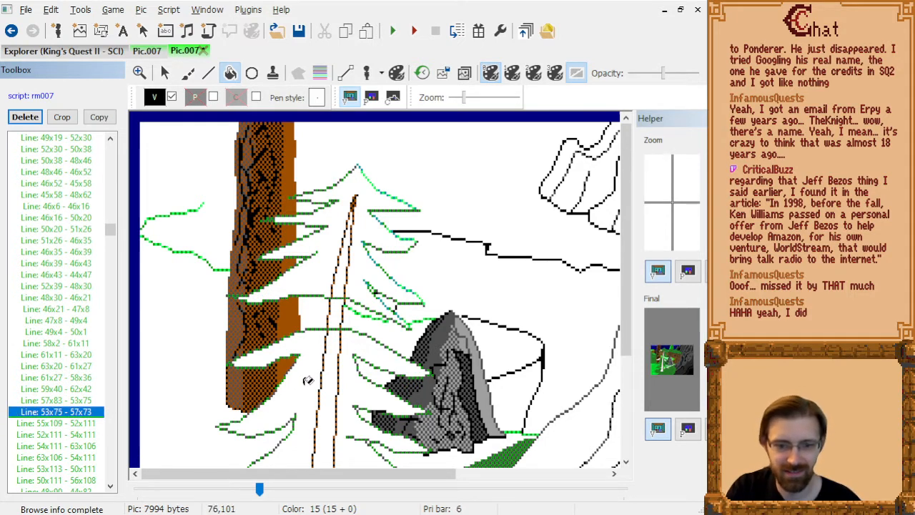
# Delete the lines at the trunk's base from Line: 52x111 - 54x111 through Line: 50x111 - 56x108.
pyautogui.press('Down')
pyautogui.press('Down')
pyautogui.press('Delete')
pyautogui.press('Delete')
pyautogui.press('Delete')
pyautogui.press('Delete')
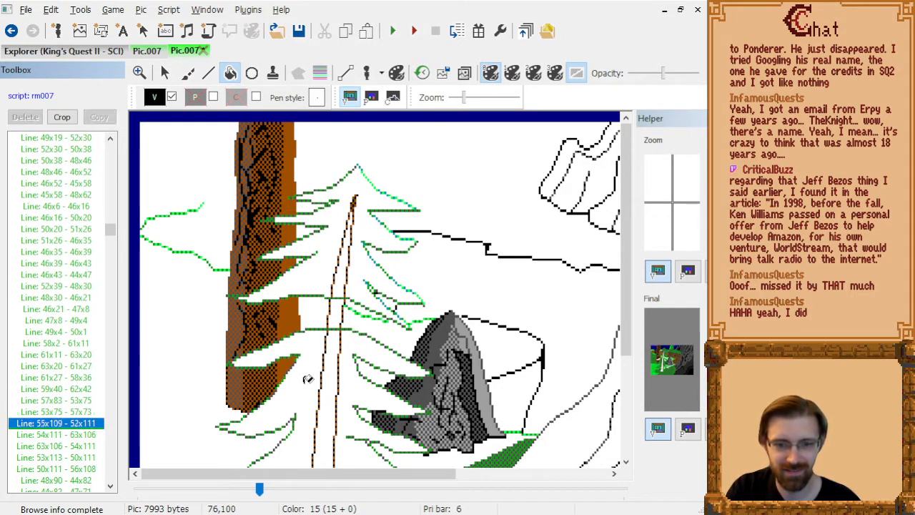
pyautogui.press('Delete')
pyautogui.press('Delete')
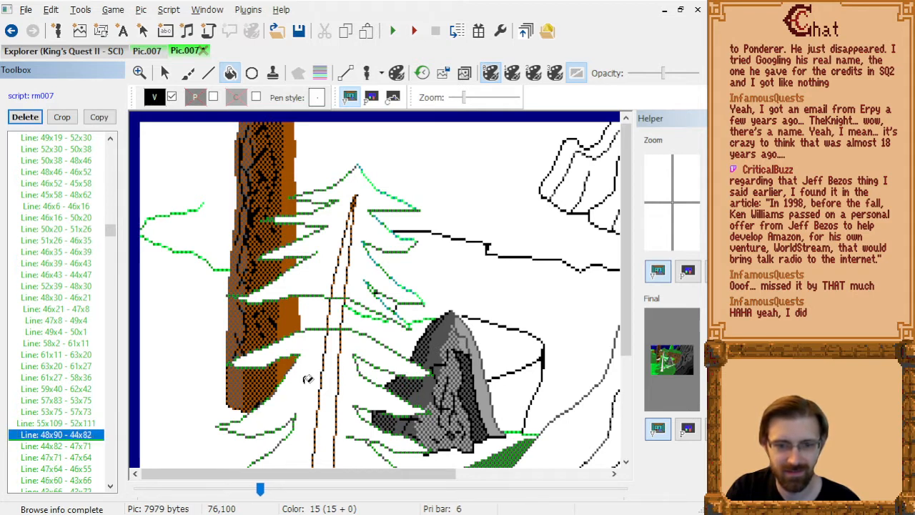
# Delete the bark command Line: 47x71 - 47x64 from the large trunk.
pyautogui.press('Down')
pyautogui.press('Down')
pyautogui.press('Down')
pyautogui.press('Up')
# Delete the bark command Line: 43x66 - 43x72 at the trunk's lower edge.
pyautogui.press('Up')
pyautogui.press('Up')
pyautogui.press('Down')
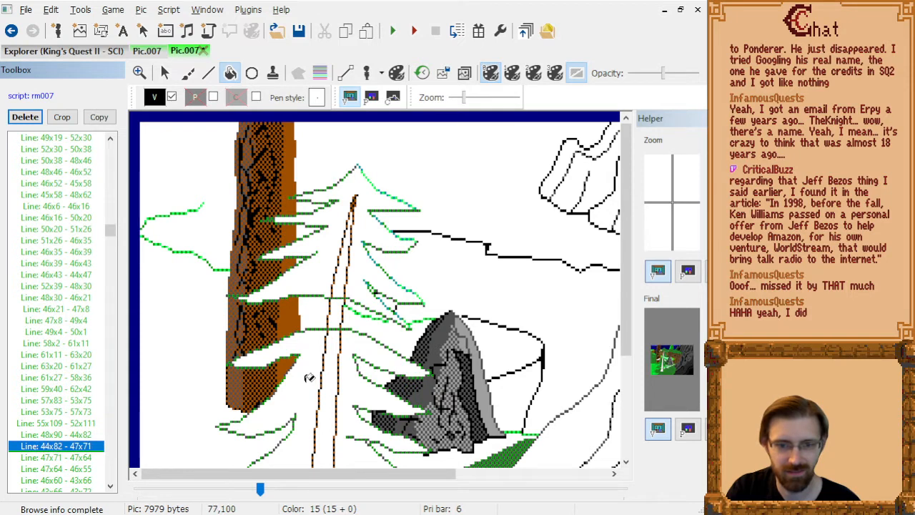
pyautogui.press('Down')
pyautogui.press('Delete')
pyautogui.press('Up')
pyautogui.press('Down')
# Delete the stray bark lines hidden by the pine, checking the commands between Line: 46x84 - 45x86 and Line: 67x30 - 69x26.
pyautogui.press('Down')
pyautogui.press('Down')
pyautogui.press('Up')
pyautogui.press('Up')
pyautogui.press('Down')
pyautogui.press('Down')
pyautogui.press('Delete')
pyautogui.press('Down')
pyautogui.press('Down')
pyautogui.press('Down')
pyautogui.press('Up')
pyautogui.press('Up')
pyautogui.press('Up')
pyautogui.press('Down')
pyautogui.press('Down')
# Delete the stray bark lines following Line: 70x12 - 70x5, including Line: 70x37 - 71x40.
pyautogui.press('Down')
pyautogui.press('Down')
pyautogui.press('Down')
pyautogui.press('Up')
pyautogui.press('Up')
pyautogui.press('Down')
pyautogui.press('Delete')
pyautogui.press('Down')
pyautogui.press('Up')
pyautogui.press('Down')
pyautogui.press('Delete')
pyautogui.press('Down')
pyautogui.press('Down')
pyautogui.press('Down')
pyautogui.press('Down')
pyautogui.press('Delete')
pyautogui.press('Down')
pyautogui.press('Delete')
pyautogui.press('Delete')
pyautogui.press('Delete')
pyautogui.press('Down')
pyautogui.press('Down')
pyautogui.press('Down')
pyautogui.press('Up')
pyautogui.press('Up')
pyautogui.press('Up')
pyautogui.press('Up')
pyautogui.press('Down')
pyautogui.press('Down')
pyautogui.press('Down')
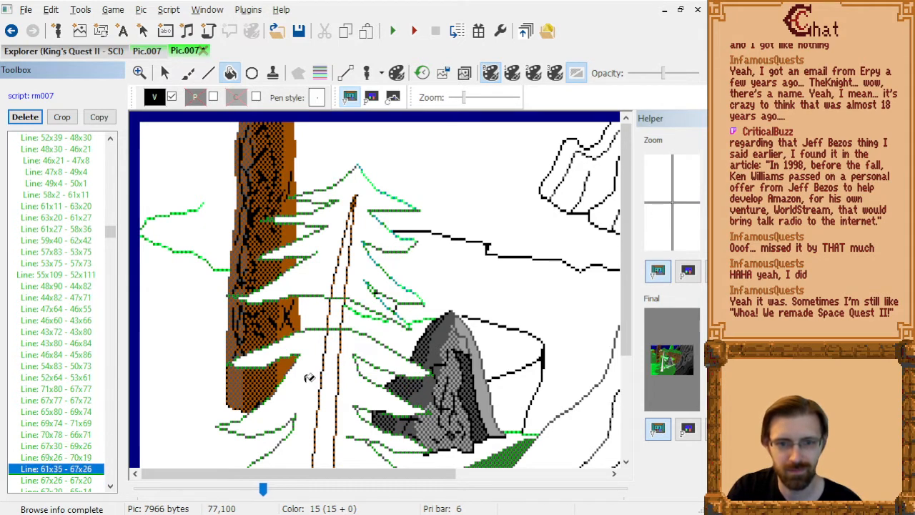
pyautogui.press('Down')
pyautogui.press('Down')
pyautogui.press('Down')
pyautogui.press('Down')
pyautogui.press('Down')
pyautogui.press('Down')
pyautogui.press('Down')
pyautogui.press('Down')
pyautogui.press('Down')
pyautogui.press('Down')
pyautogui.press('Up')
pyautogui.press('Up')
pyautogui.press('Up')
# Delete the bark command Line: 52x90 - 49x84 on the lower trunk.
pyautogui.press('Down')
pyautogui.press('Delete')
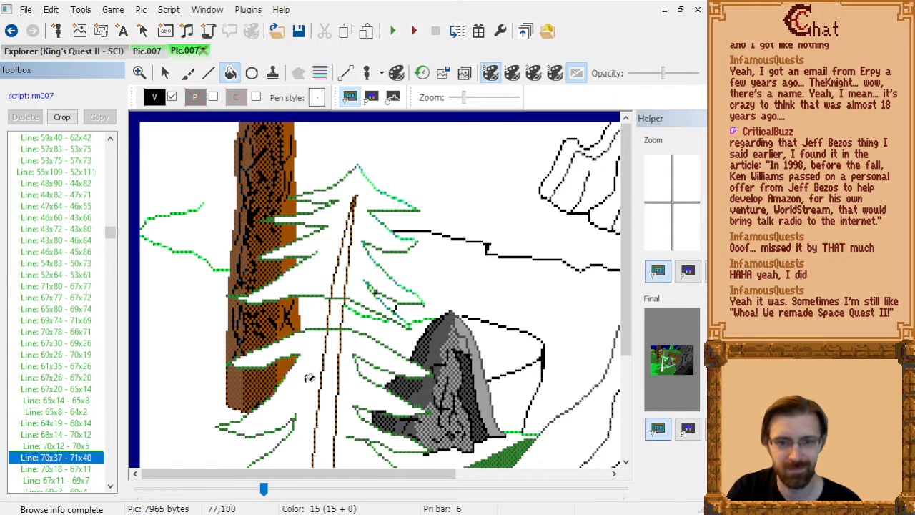
pyautogui.press('Delete')
pyautogui.press('Down')
pyautogui.press('Down')
pyautogui.press('Down')
pyautogui.press('Down')
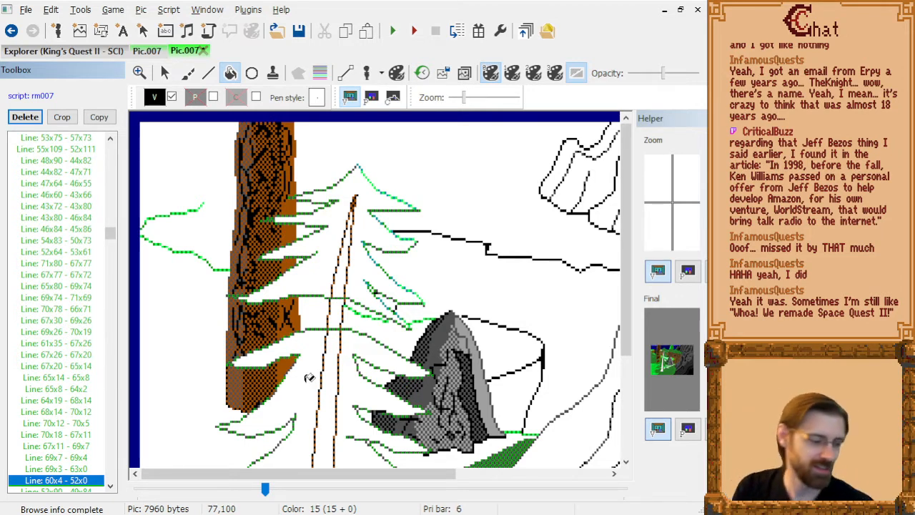
pyautogui.press('Down')
pyautogui.press('Down')
pyautogui.press('Down')
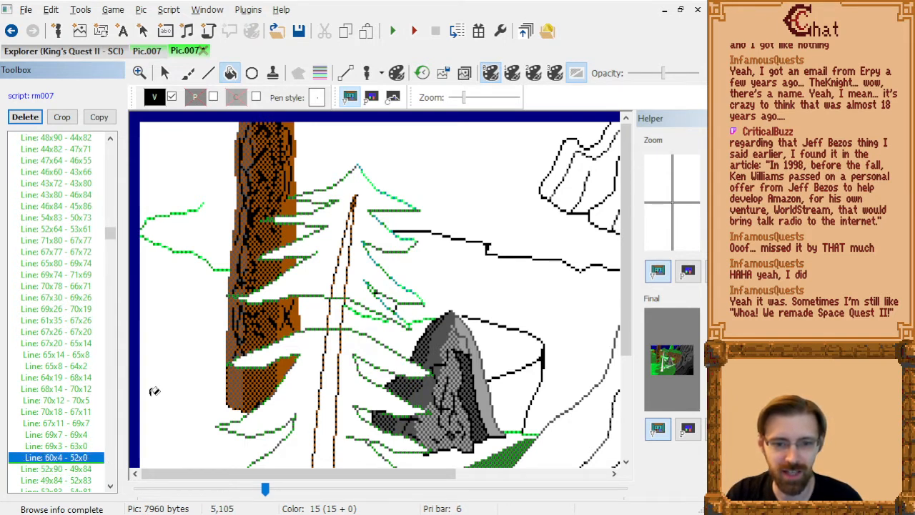
pyautogui.press('Down')
pyautogui.press('Down')
pyautogui.press('Down')
pyautogui.press('Down')
pyautogui.press('Down')
pyautogui.press('Down')
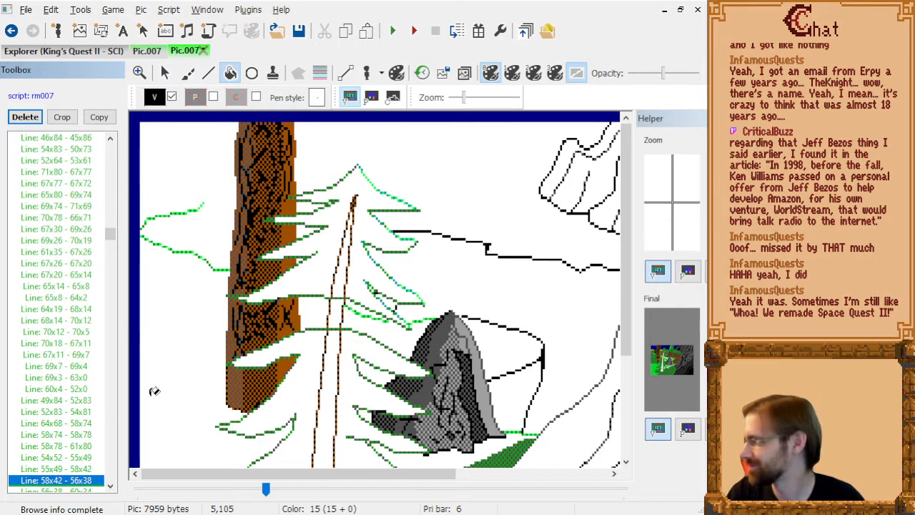
# Delete the bark lines 58x42 - 56x38 and 56x38 - 60x34 on the trunk.
pyautogui.press('Down')
pyautogui.press('Up')
pyautogui.press('Up')
pyautogui.press('Down')
pyautogui.press('Down')
pyautogui.press('Up')
pyautogui.press('Up')
pyautogui.press('Up')
pyautogui.press('Down')
pyautogui.press('Down')
pyautogui.press('Delete')
pyautogui.press('Delete')
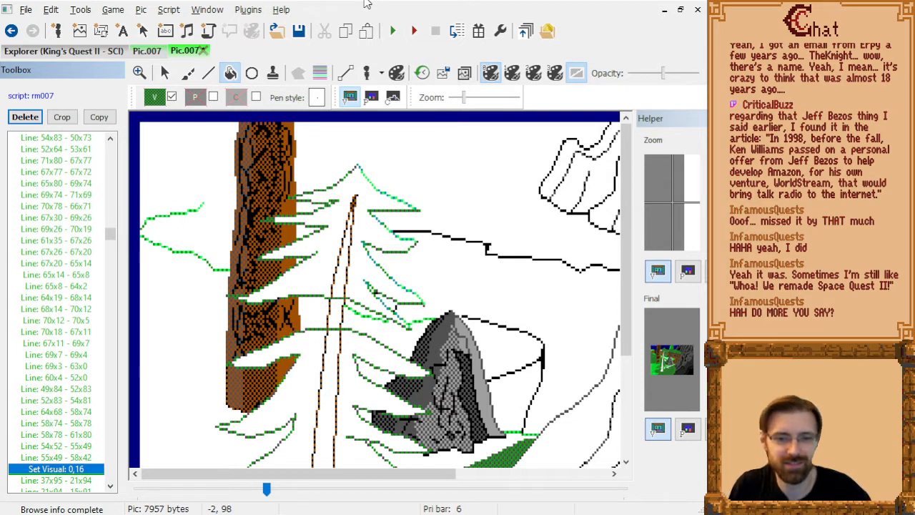
# Step through the drawing commands after Set Visual: 0,16 to examine how the green ground's lines and fills are built.
pyautogui.press('Down')
pyautogui.press('Up')
pyautogui.press('Down')
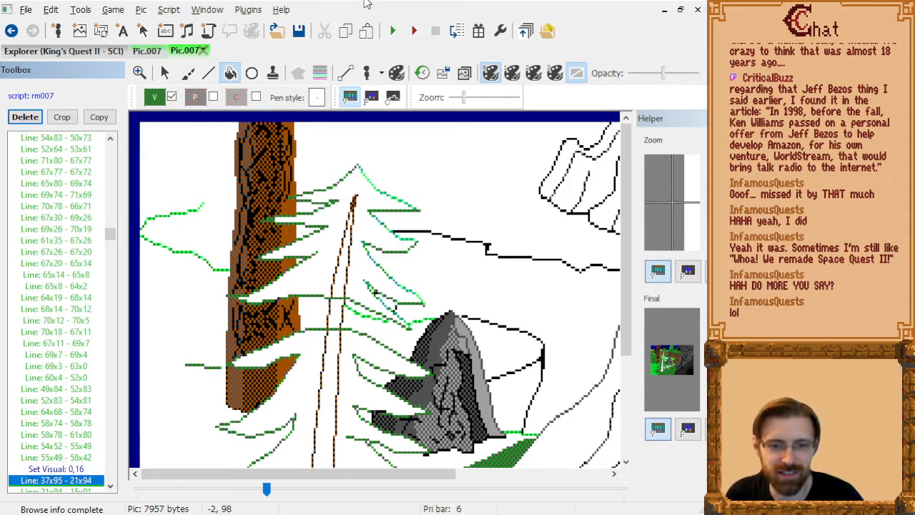
pyautogui.press('Down')
pyautogui.press('Down')
pyautogui.press('Down')
pyautogui.press('Down')
pyautogui.press('Down')
pyautogui.press('Down')
pyautogui.press('Down')
pyautogui.press('Down')
pyautogui.press('Down')
pyautogui.press('Down')
pyautogui.press('Down')
pyautogui.press('Down')
pyautogui.press('Down')
pyautogui.press('Down')
pyautogui.press('Down')
pyautogui.press('Down')
pyautogui.press('Down')
pyautogui.press('Down')
pyautogui.press('Down')
pyautogui.press('Down')
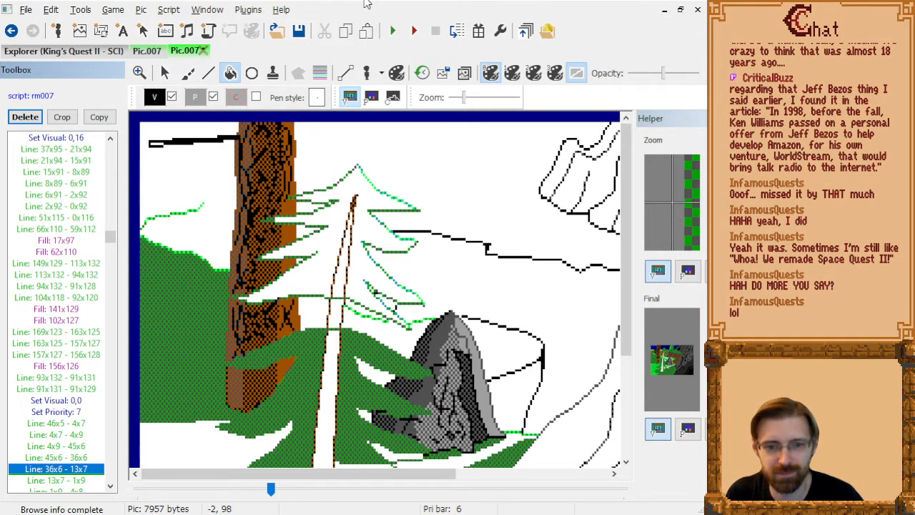
pyautogui.press('Up')
pyautogui.press('Up')
pyautogui.press('Up')
pyautogui.press('Up')
pyautogui.press('Up')
pyautogui.press('Up')
pyautogui.press('Up')
pyautogui.press('Up')
pyautogui.press('Up')
pyautogui.press('Up')
pyautogui.press('Up')
pyautogui.press('Up')
pyautogui.press('Up')
pyautogui.press('Up')
pyautogui.press('Up')
pyautogui.press('Up')
pyautogui.press('Up')
pyautogui.press('Up')
pyautogui.press('Up')
pyautogui.press('Up')
pyautogui.press('Down')
pyautogui.press('Down')
pyautogui.press('Down')
pyautogui.press('Down')
pyautogui.press('Down')
pyautogui.press('Up')
pyautogui.press('Up')
pyautogui.press('Up')
pyautogui.press('Up')
pyautogui.press('Up')
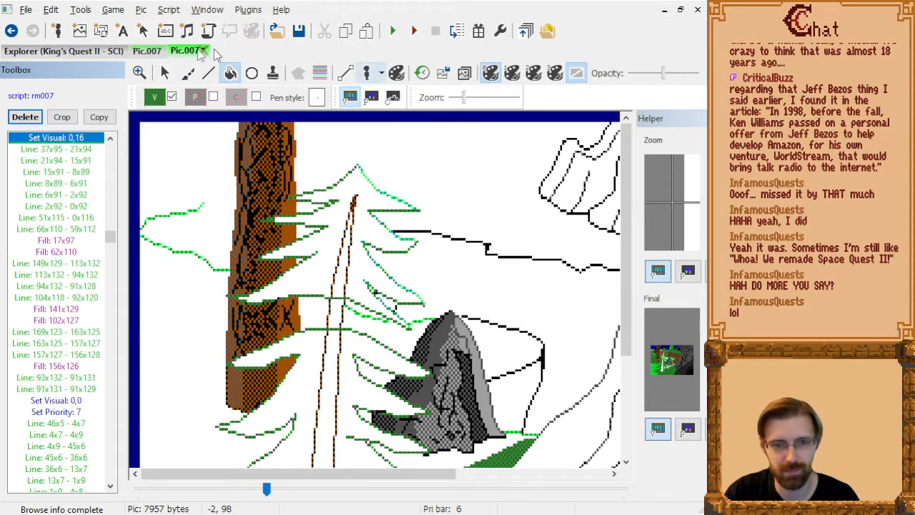
# Add a green Line: 38x95 - 39x95 after Line: 2x92 - 0x92 to join the ground's upper edge to the trunk.
pyautogui.press('Down')
pyautogui.press('Down')
pyautogui.press('Down')
pyautogui.press('Down')
pyautogui.press('Down')
pyautogui.press('Down')
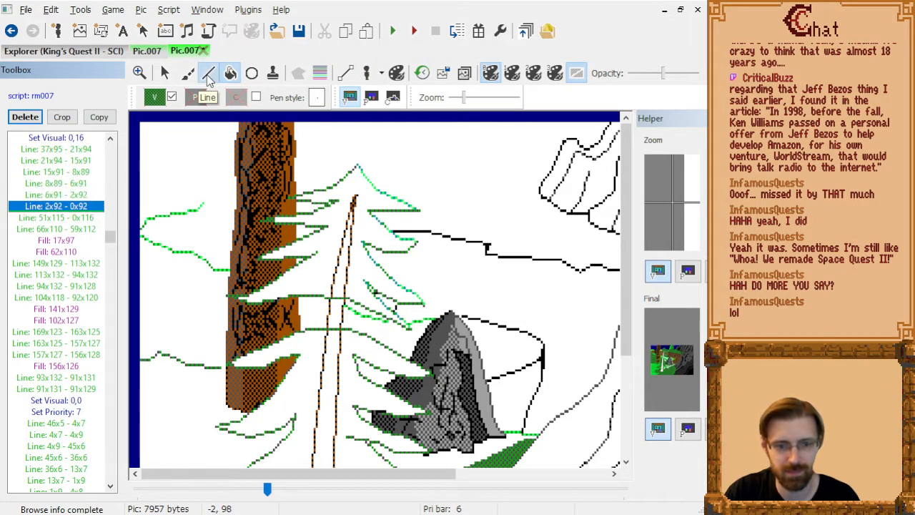
pyautogui.click(208, 75)
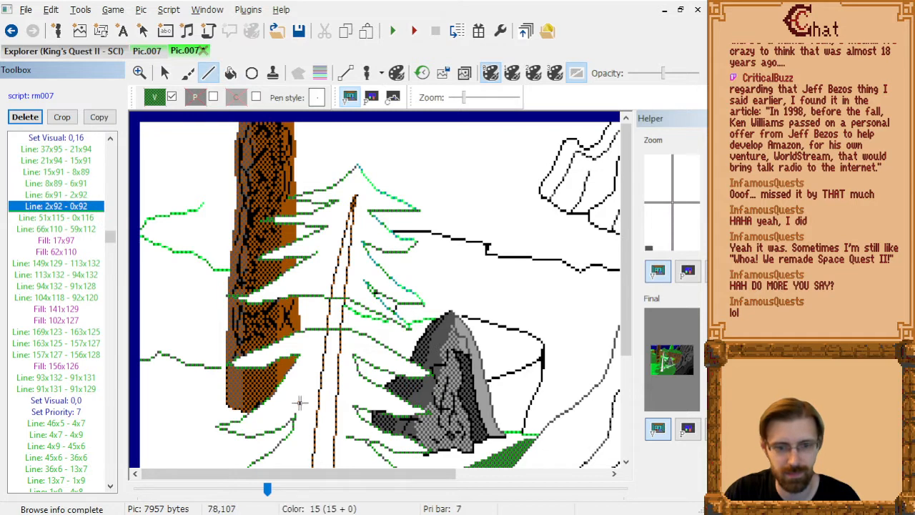
pyautogui.click(226, 369)
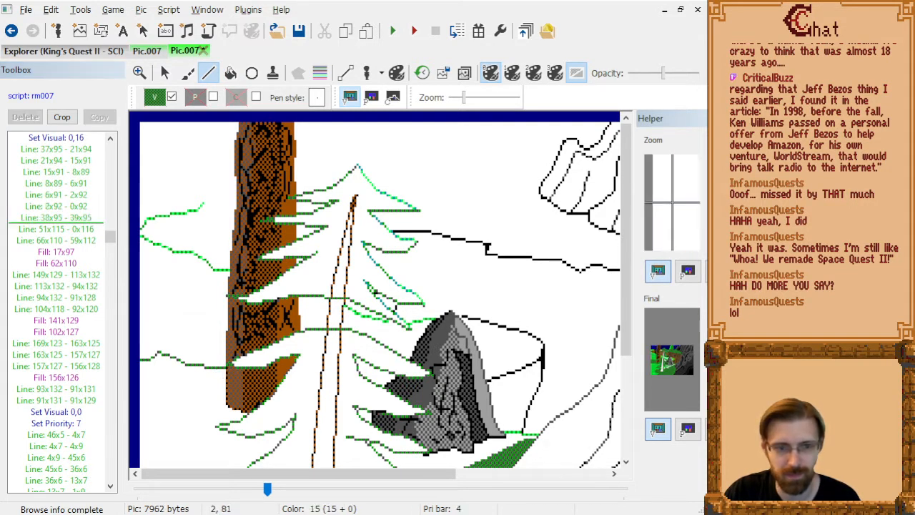
# Draw a green Line: 46x115 - 0x116 from the trunk's base to the picture's edge, after Line: 38x95 - 39x95.
pyautogui.click(36, 219)
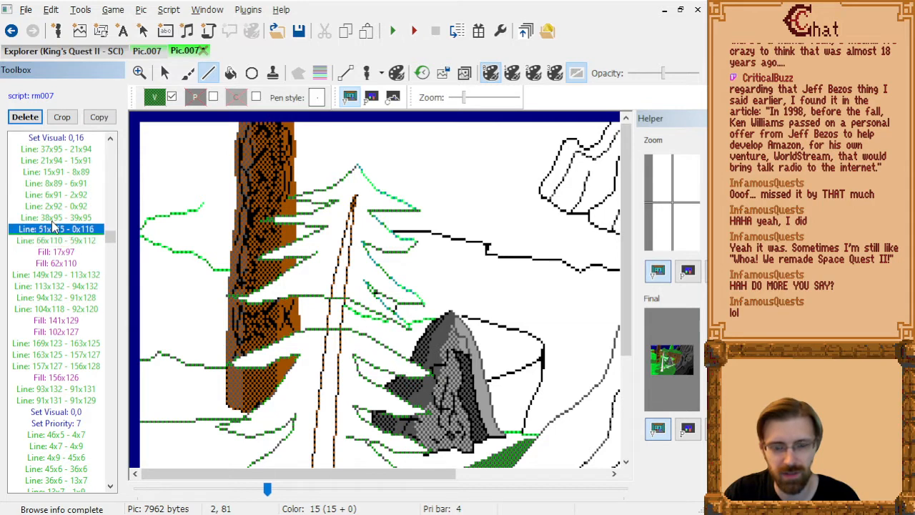
pyautogui.click(240, 422)
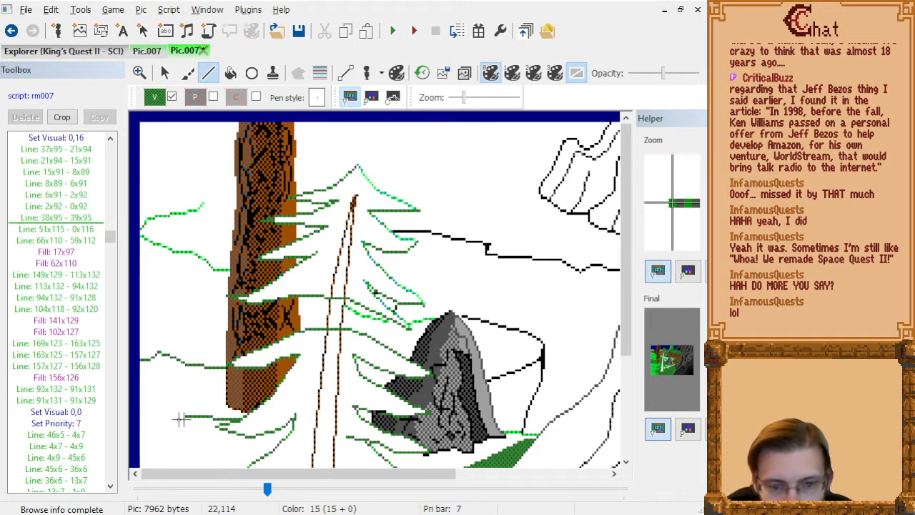
pyautogui.click(141, 424)
# Delete the old ground lines 51x115 - 0x116 and 66x110 - 59x112.
pyautogui.click(52, 239)
pyautogui.click(51, 240)
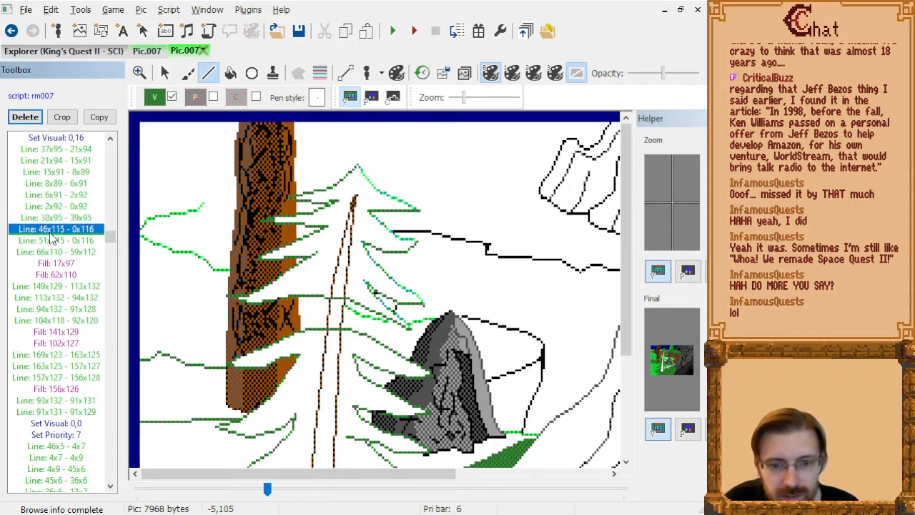
pyautogui.press('Delete')
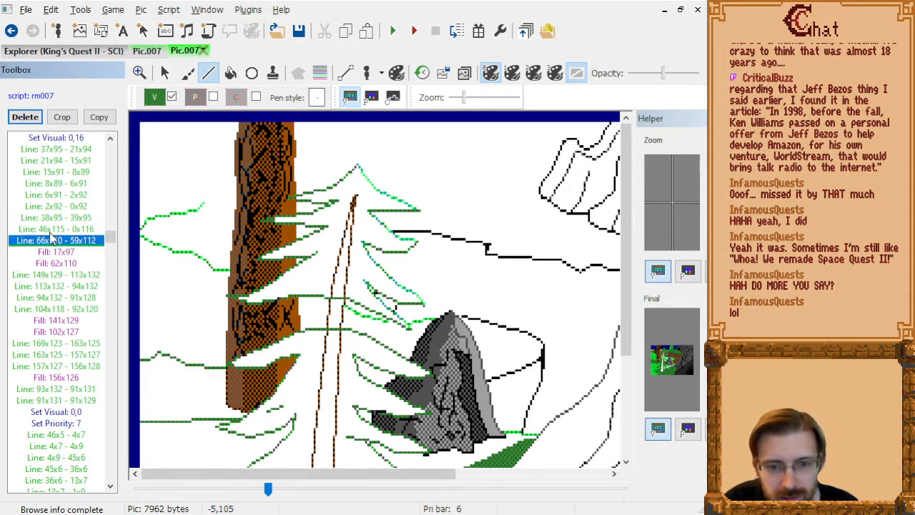
pyautogui.press('Delete')
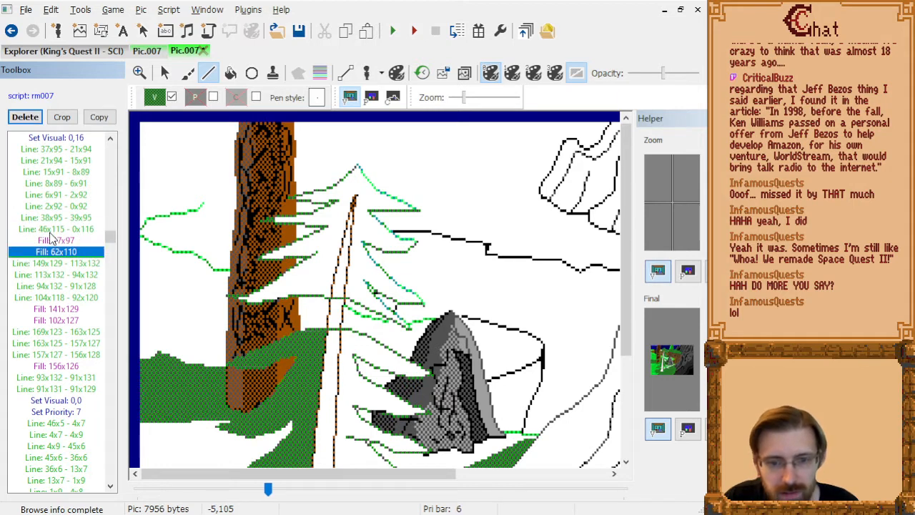
# Delete the green Fill: 62x110 that covers the area behind the pine's lower branches.
pyautogui.click(52, 238)
pyautogui.scroll(-3, 372, 286)
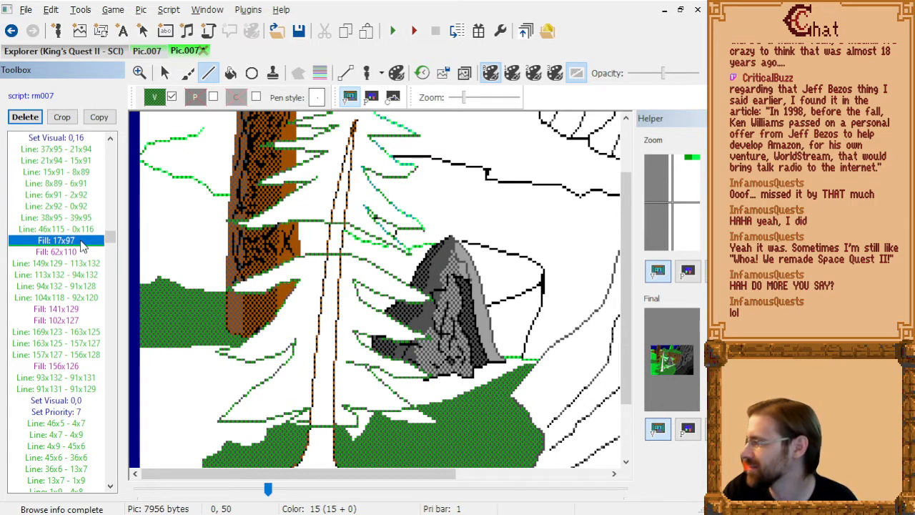
pyautogui.press('Down')
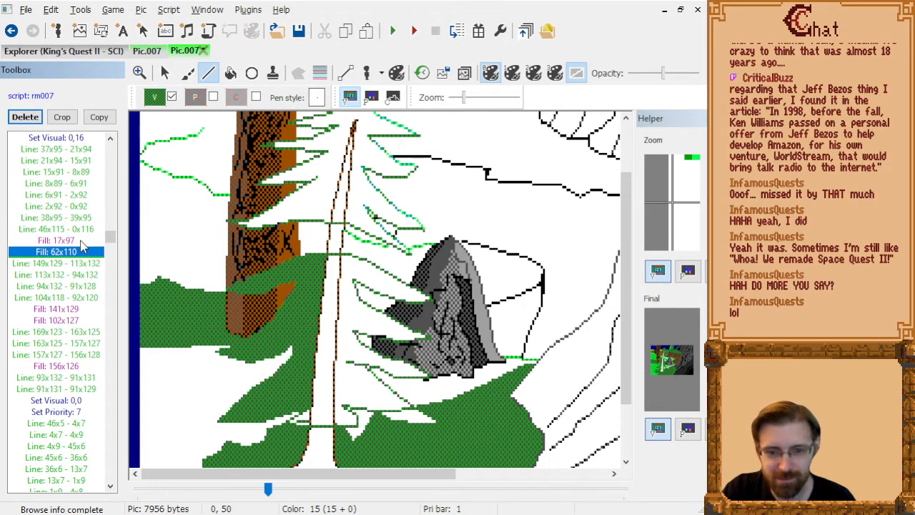
pyautogui.press('Delete')
# Draw a green Line: 149x129 - 117x132 below the rock, placed after Line: 149x129 - 113x132.
pyautogui.press('Down')
pyautogui.press('Down')
pyautogui.press('Up')
pyautogui.press('Up')
pyautogui.press('Up')
pyautogui.press('Down')
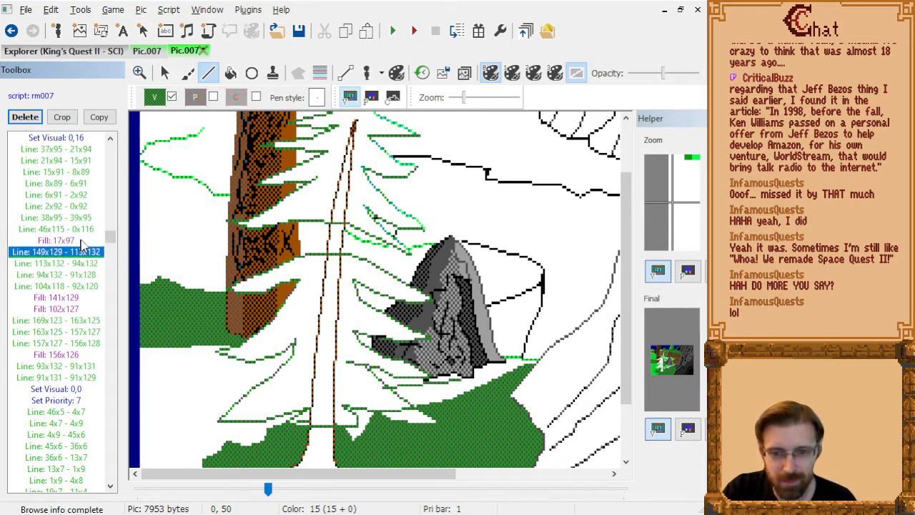
pyautogui.scroll(1, 469, 398)
pyautogui.scroll(-1, 467, 390)
pyautogui.click(460, 383)
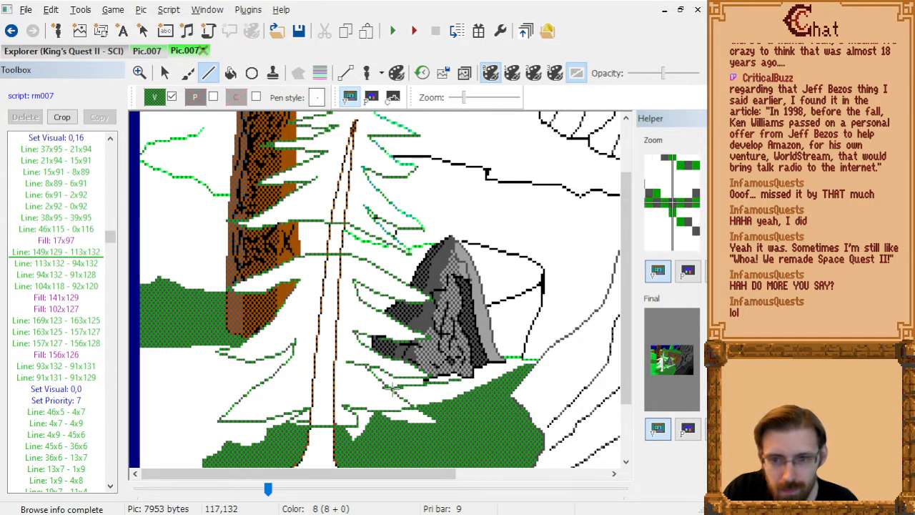
pyautogui.click(392, 387)
# Delete the old lines 149x129 - 113x132, 113x132 - 94x132, 94x132 - 91x128 and 104x118 - 92x120 beneath the rock.
pyautogui.click(41, 262)
pyautogui.click(41, 264)
pyautogui.press('Delete')
pyautogui.press('Delete')
pyautogui.press('Delete')
pyautogui.press('Delete')
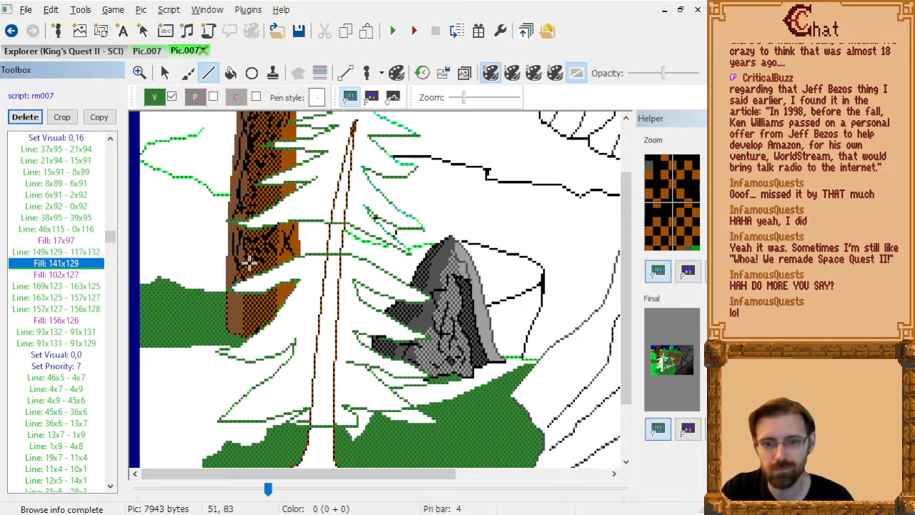
# Add a green fill at 118x130 between the pine branches and the rock's base, after Fill: 141x129.
pyautogui.press('Down')
pyautogui.press('Up')
pyautogui.click(231, 73)
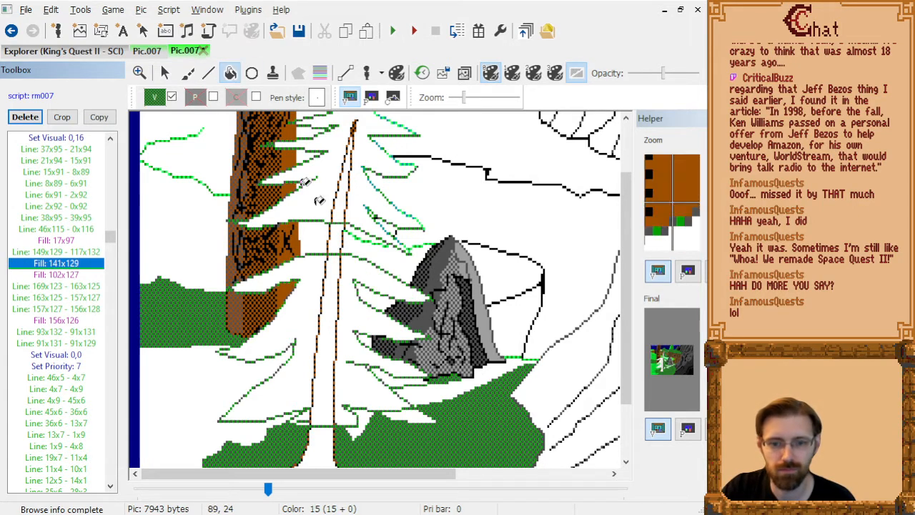
pyautogui.click(336, 356)
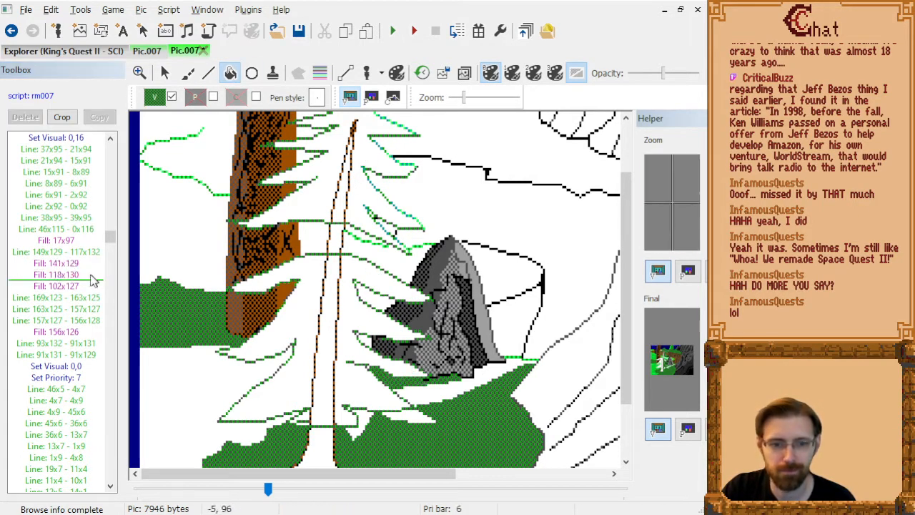
# Delete the leftover Fill: 102x127 command.
pyautogui.click(74, 276)
pyautogui.press('Down')
pyautogui.press('Delete')
# Delete the leftover ground lines 93x132 - 91x131 and 91x131 - 91x129.
pyautogui.press('Down')
pyautogui.press('Down')
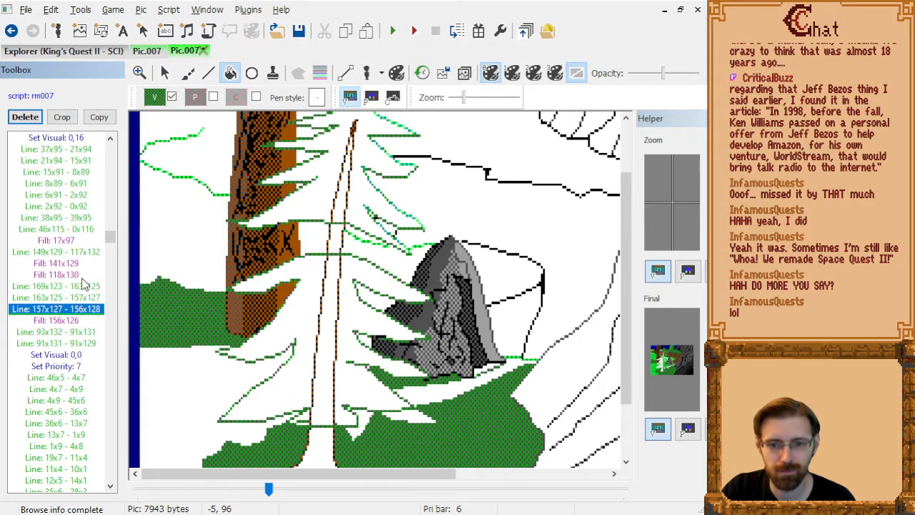
pyautogui.press('Down')
pyautogui.press('Down')
pyautogui.press('Down')
pyautogui.press('Up')
pyautogui.press('Up')
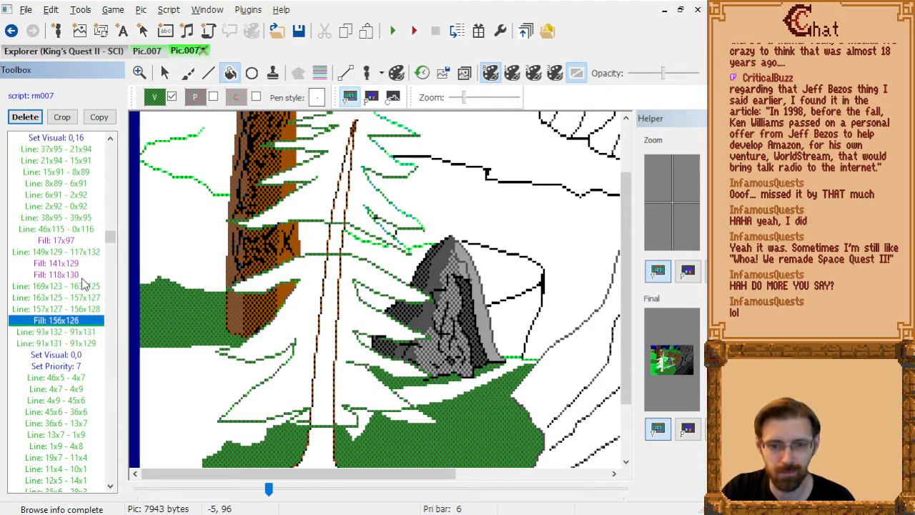
pyautogui.press('Down')
pyautogui.press('Delete')
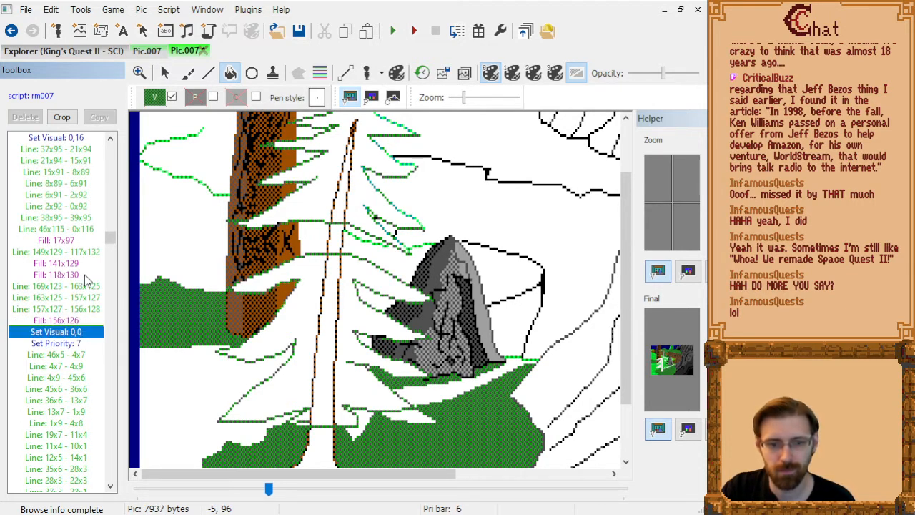
# Step through the black branch lines following Set Priority: 7 to examine them against the whole picture.
pyautogui.press('Down')
pyautogui.press('Down')
pyautogui.press('Down')
pyautogui.press('Down')
pyautogui.press('Down')
pyautogui.press('Down')
pyautogui.press('Down')
pyautogui.press('Down')
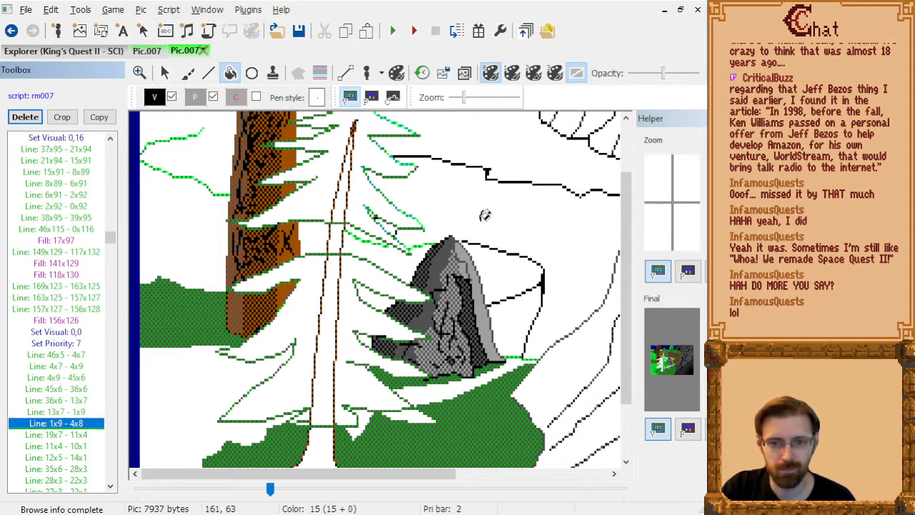
pyautogui.press('Down')
pyautogui.press('Down')
pyautogui.press('Down')
pyautogui.press('Down')
pyautogui.press('Down')
pyautogui.press('Down')
pyautogui.press('Down')
pyautogui.press('Down')
pyautogui.press('Down')
pyautogui.press('Down')
pyautogui.press('Down')
pyautogui.press('Down')
pyautogui.press('Down')
pyautogui.press('Down')
pyautogui.press('Down')
pyautogui.press('Down')
pyautogui.press('Down')
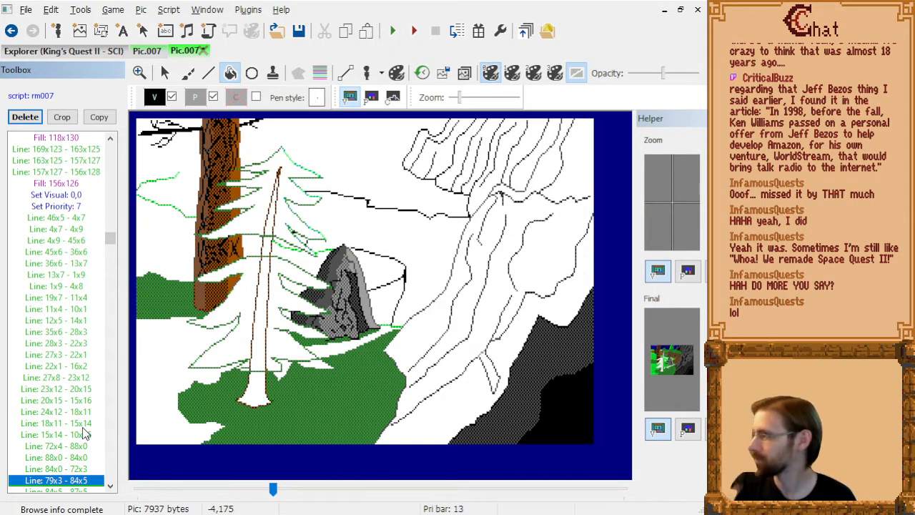
# Find Fill: 119x135 in the command list and delete it.
pyautogui.press('Down')
pyautogui.press('Down')
pyautogui.press('Down')
pyautogui.press('Down')
pyautogui.press('Down')
pyautogui.press('Down')
pyautogui.press('Down')
pyautogui.press('Down')
pyautogui.press('Down')
pyautogui.press('Down')
pyautogui.press('Down')
pyautogui.press('Down')
pyautogui.press('Down')
pyautogui.press('Down')
pyautogui.press('Down')
pyautogui.press('Down')
pyautogui.press('Down')
pyautogui.press('Down')
pyautogui.press('Down')
pyautogui.press('Down')
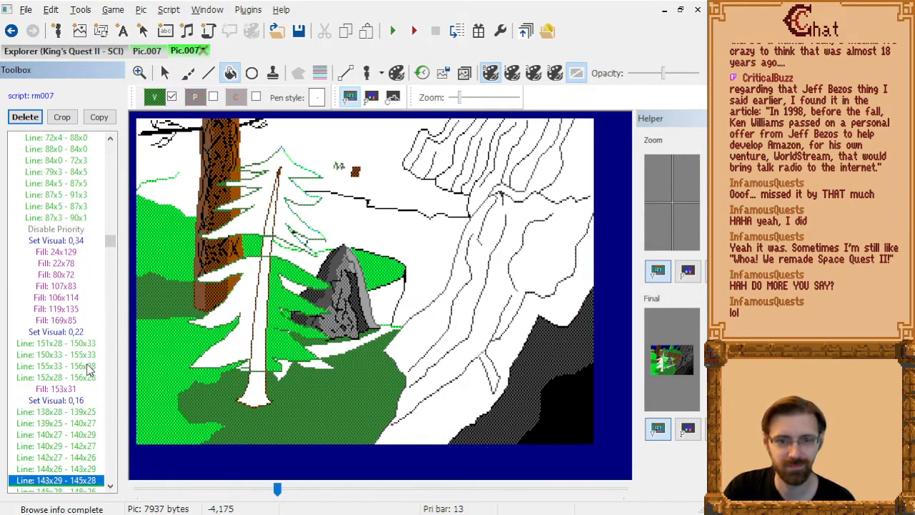
pyautogui.press('Down')
pyautogui.press('Down')
pyautogui.press('Down')
pyautogui.press('Down')
pyautogui.press('Down')
pyautogui.press('Down')
pyautogui.press('Down')
pyautogui.press('Down')
pyautogui.press('Down')
pyautogui.press('Down')
pyautogui.press('Down')
pyautogui.press('Down')
pyautogui.press('Down')
pyautogui.press('Down')
pyautogui.press('Down')
pyautogui.press('Down')
pyautogui.press('Down')
pyautogui.press('Down')
pyautogui.press('Down')
pyautogui.press('Down')
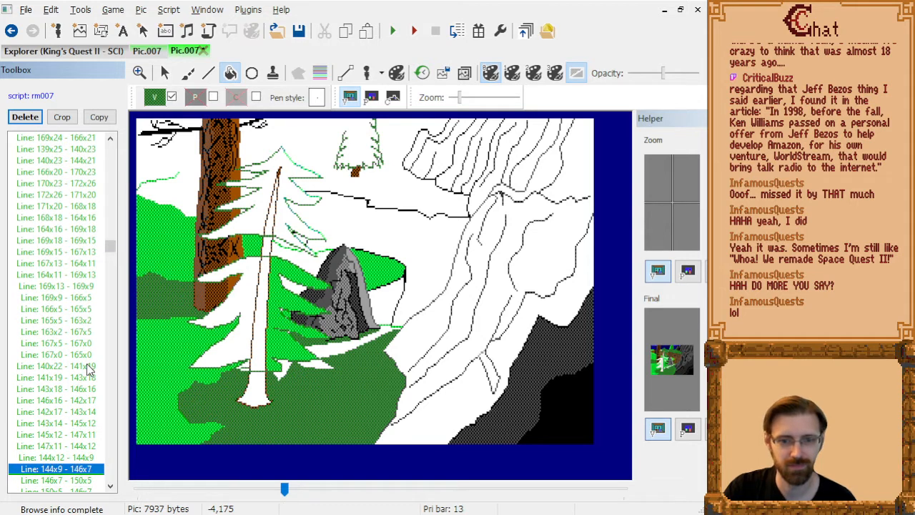
pyautogui.press('Up')
pyautogui.press('Up')
pyautogui.press('Up')
pyautogui.press('Up')
pyautogui.press('Up')
pyautogui.press('Up')
pyautogui.press('Up')
pyautogui.press('Up')
pyautogui.press('Up')
pyautogui.press('Up')
pyautogui.press('Up')
pyautogui.press('Up')
pyautogui.press('Up')
pyautogui.press('Up')
pyautogui.press('Up')
pyautogui.press('Up')
pyautogui.press('Up')
pyautogui.press('Up')
pyautogui.press('Up')
pyautogui.press('Up')
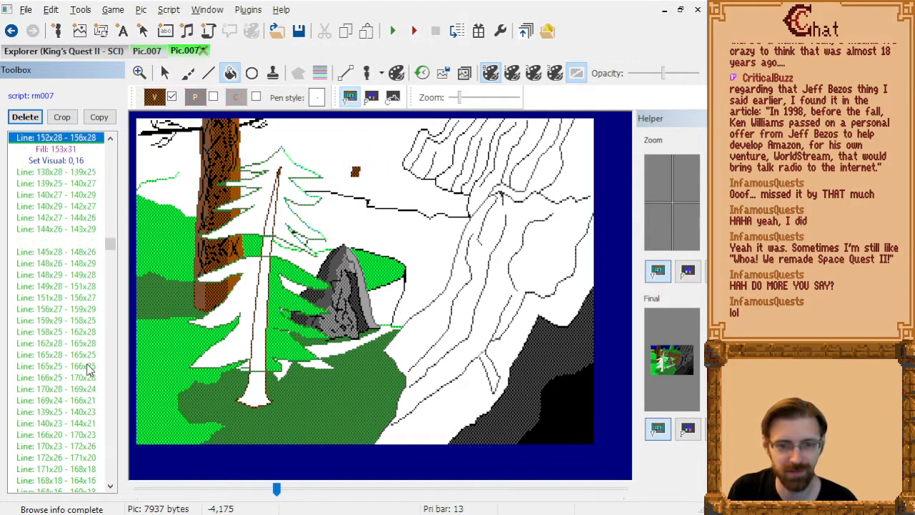
pyautogui.press('Down')
pyautogui.press('Down')
pyautogui.press('Down')
pyautogui.press('Down')
pyautogui.press('Down')
pyautogui.press('Down')
pyautogui.press('Down')
pyautogui.press('Down')
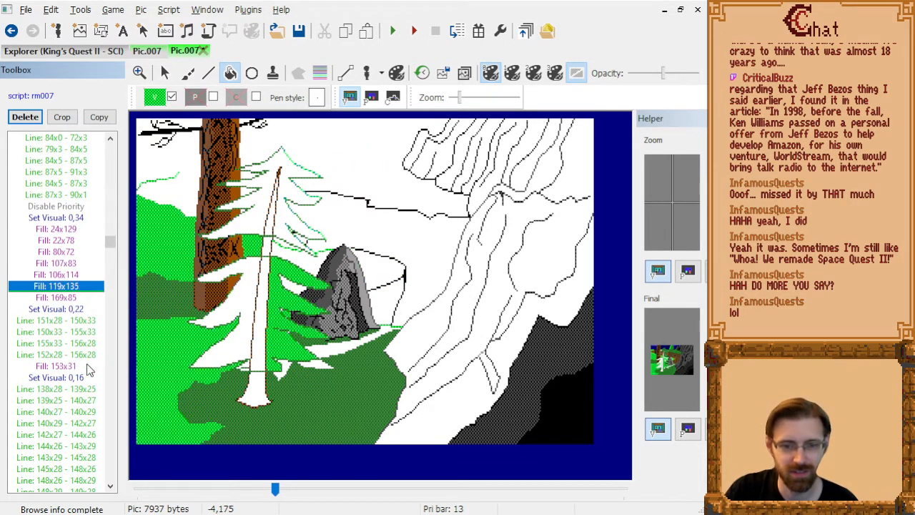
pyautogui.press('Down')
pyautogui.press('Delete')
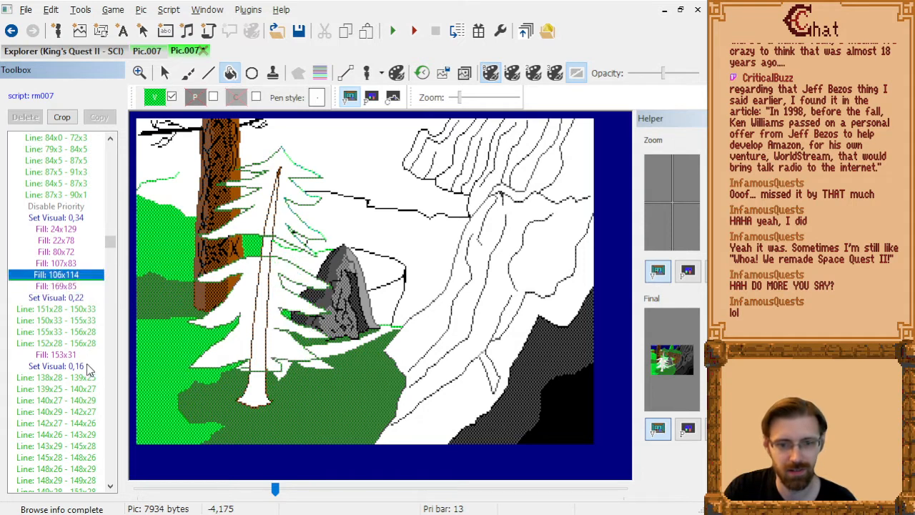
# Add green fills at 117x82 and 109x97 between the pine's right-hand branches, after Fill: 169x85.
pyautogui.press('Down')
pyautogui.press('Down')
pyautogui.press('Down')
pyautogui.press('Up')
pyautogui.press('Up')
pyautogui.press('Up')
pyautogui.press('Down')
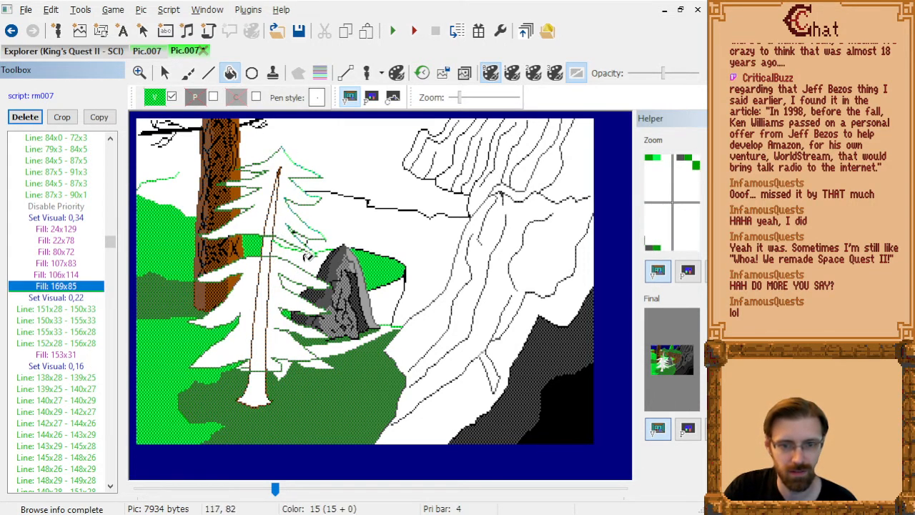
pyautogui.click(304, 259)
pyautogui.click(292, 284)
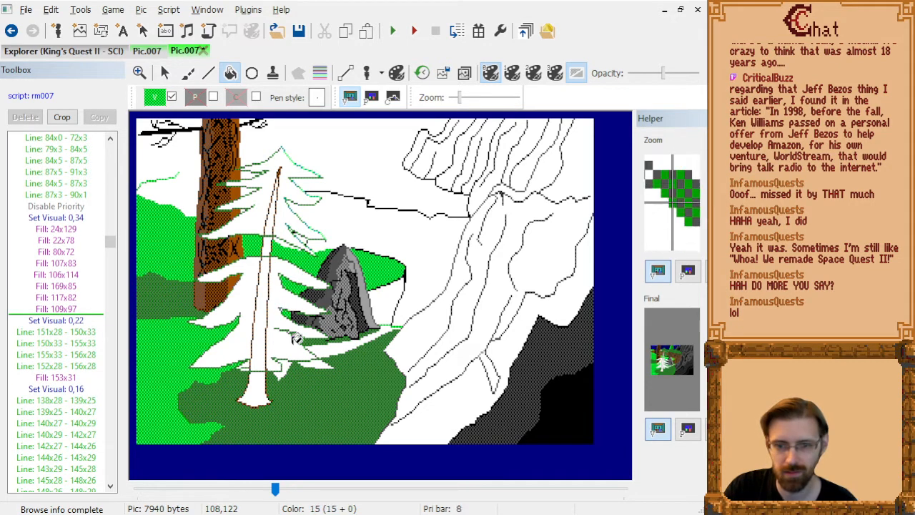
# Add green fills at 131x134, 128x144 and 104x143 around the pine's lowest right branches.
pyautogui.scroll(1, 331, 372)
pyautogui.scroll(-1, 491, 389)
pyautogui.scroll(-1, 494, 386)
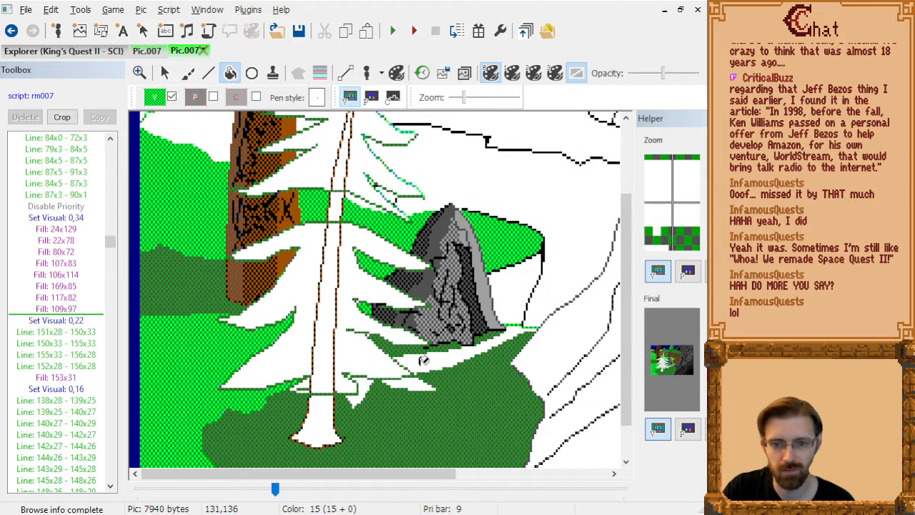
pyautogui.click(422, 363)
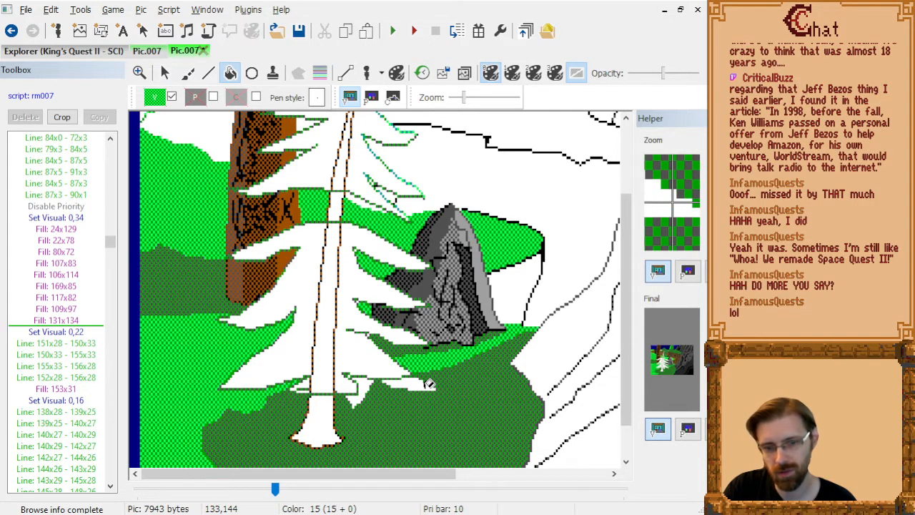
pyautogui.click(415, 384)
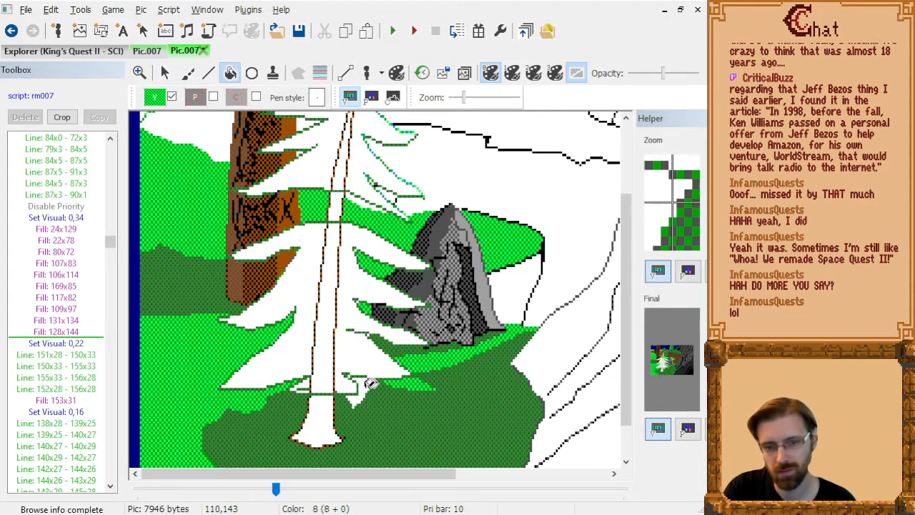
pyautogui.click(351, 381)
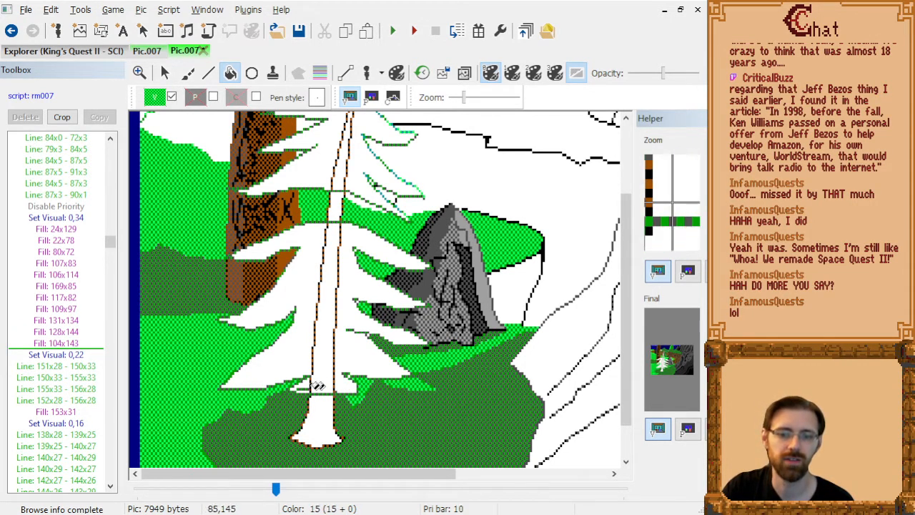
# Delete the ground line 78x145 - 67x146 that follows Set Visual: 0,16.
pyautogui.click(82, 345)
pyautogui.press('Up')
pyautogui.press('Up')
pyautogui.press('Up')
pyautogui.press('Up')
pyautogui.press('Up')
pyautogui.press('Up')
pyautogui.press('Up')
pyautogui.press('Up')
pyautogui.press('Up')
pyautogui.press('Up')
pyautogui.press('Up')
pyautogui.press('Up')
pyautogui.press('Up')
pyautogui.press('Up')
pyautogui.press('Up')
pyautogui.press('Up')
pyautogui.press('Up')
pyautogui.press('Up')
pyautogui.press('Up')
pyautogui.press('Up')
pyautogui.press('Up')
pyautogui.press('Up')
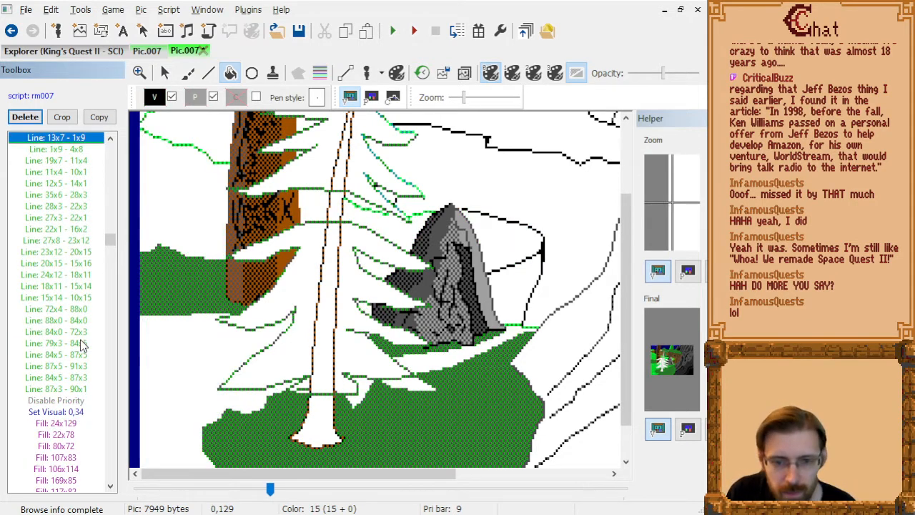
pyautogui.press('pagedown')
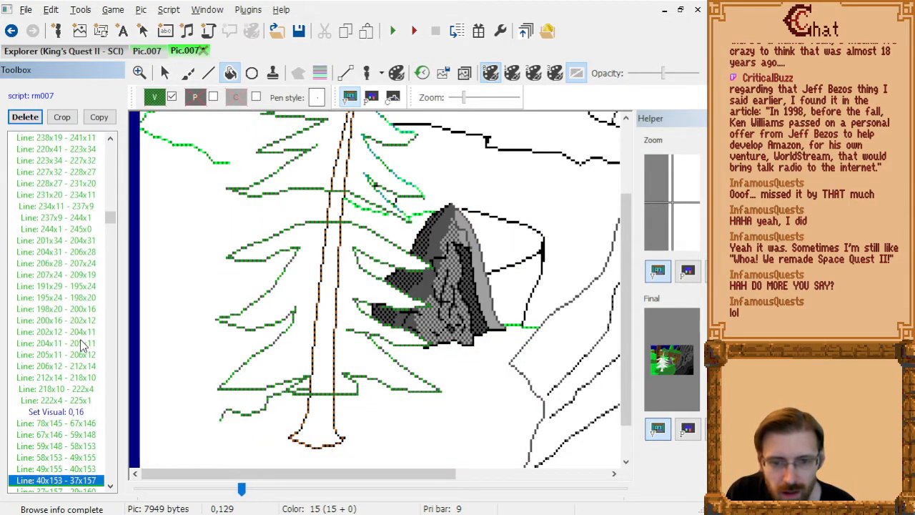
pyautogui.press('Up')
pyautogui.press('Up')
pyautogui.press('Up')
pyautogui.press('Up')
pyautogui.press('Up')
pyautogui.press('Up')
pyautogui.press('Up')
pyautogui.press('Down')
pyautogui.press('Down')
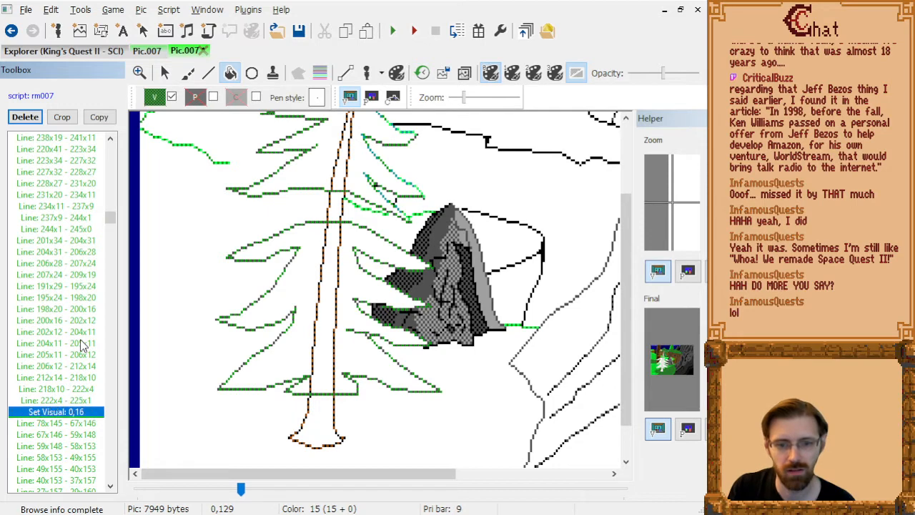
pyautogui.press('Delete')
# Step through the remaining dark green ground lines and delete Line: 91x146 - 96x149.
pyautogui.press('Down')
pyautogui.press('Down')
pyautogui.press('Down')
pyautogui.press('Down')
pyautogui.press('Down')
pyautogui.press('Down')
pyautogui.press('Down')
pyautogui.press('Down')
pyautogui.press('Down')
pyautogui.press('Down')
pyautogui.press('Down')
pyautogui.press('Down')
pyautogui.press('Down')
pyautogui.press('Down')
pyautogui.press('Down')
pyautogui.press('Down')
pyautogui.press('Down')
pyautogui.press('Down')
pyautogui.press('Down')
pyautogui.press('Down')
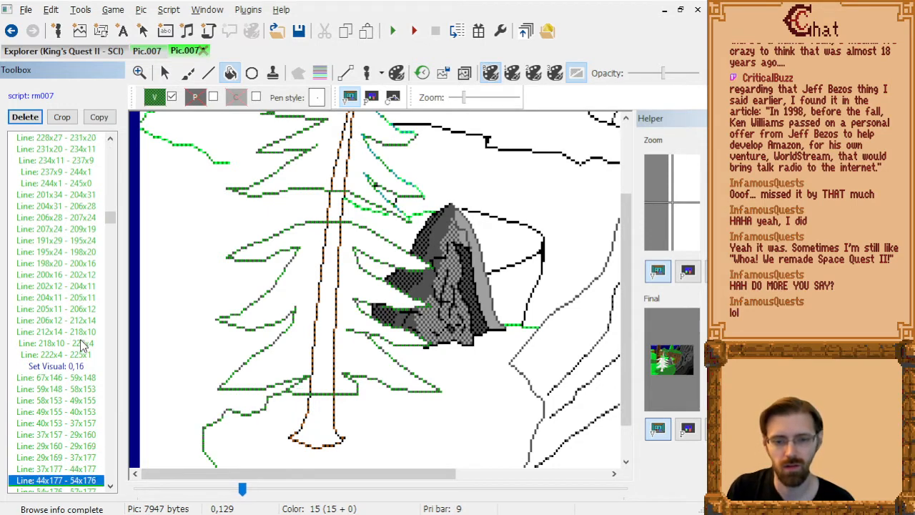
pyautogui.press('Down')
pyautogui.press('Down')
pyautogui.press('Down')
pyautogui.press('Down')
pyautogui.press('Down')
pyautogui.press('Down')
pyautogui.press('Down')
pyautogui.press('Down')
pyautogui.press('Down')
pyautogui.press('Down')
pyautogui.press('Up')
pyautogui.press('Up')
pyautogui.press('Up')
pyautogui.press('Up')
pyautogui.press('Up')
pyautogui.press('Up')
pyautogui.press('Up')
pyautogui.press('Up')
pyautogui.press('Up')
pyautogui.press('Up')
pyautogui.press('Up')
pyautogui.press('Up')
pyautogui.press('Up')
pyautogui.press('Up')
pyautogui.press('Up')
pyautogui.press('Up')
pyautogui.press('Up')
pyautogui.press('Up')
pyautogui.press('Up')
pyautogui.press('Up')
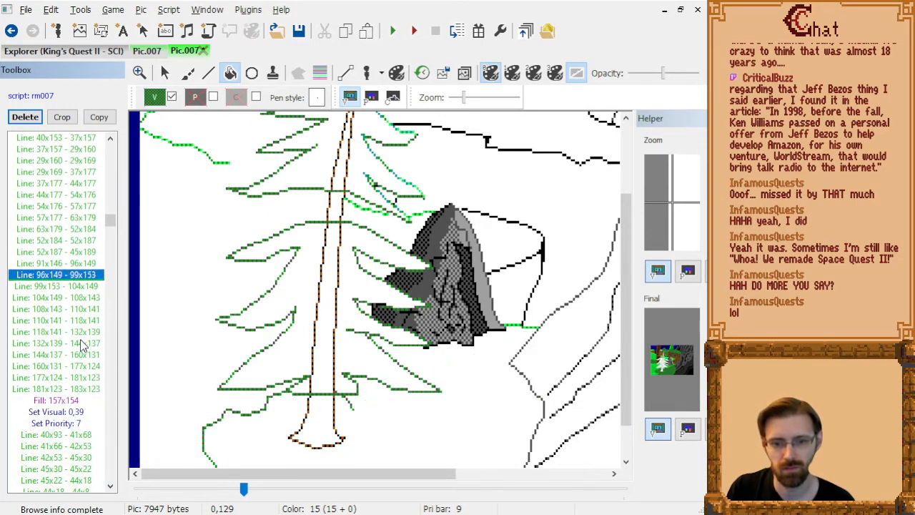
pyautogui.press('Down')
pyautogui.press('Down')
pyautogui.press('Up')
pyautogui.press('Up')
# Delete the ground lines 110x141 - 118x141 and 118x141 - 132x139 crossing the pine's lower right branch.
pyautogui.press('Down')
pyautogui.press('Delete')
# After Line: 181x123 - 183x123, draw a single-pixel line at 95x148 and a short line 131x139 - 130x139 to close the ground outline.
pyautogui.press('Down')
pyautogui.press('Down')
pyautogui.press('Down')
pyautogui.press('Down')
pyautogui.press('Delete')
pyautogui.press('Delete')
pyautogui.press('Down')
pyautogui.press('Down')
pyautogui.press('Down')
pyautogui.press('Down')
pyautogui.press('Down')
pyautogui.press('Up')
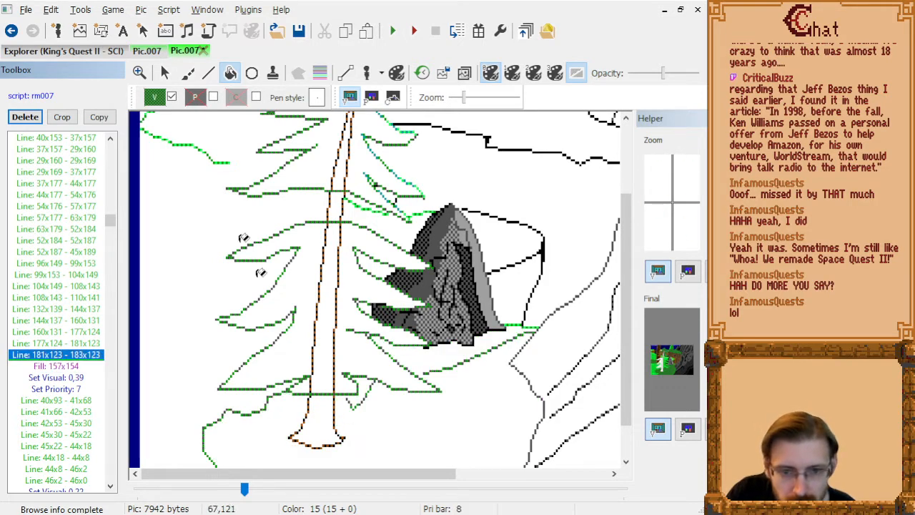
pyautogui.click(210, 73)
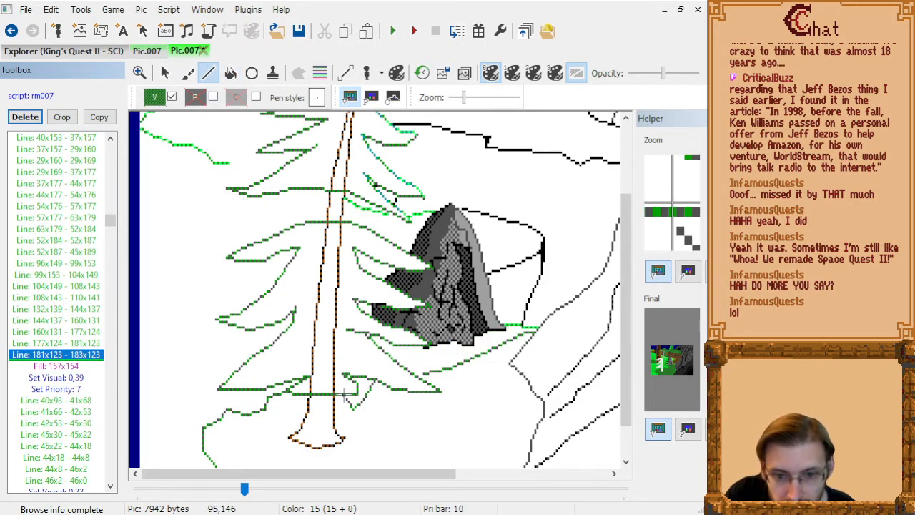
pyautogui.click(349, 398)
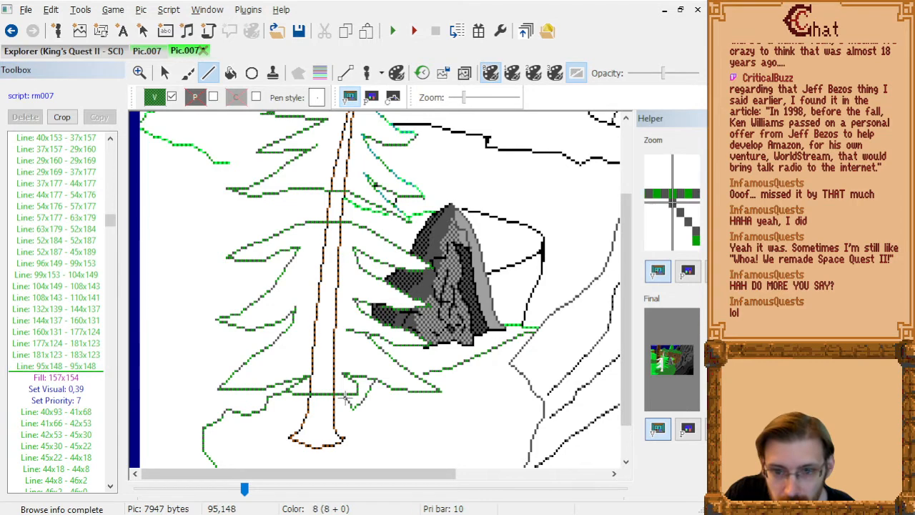
pyautogui.click(419, 374)
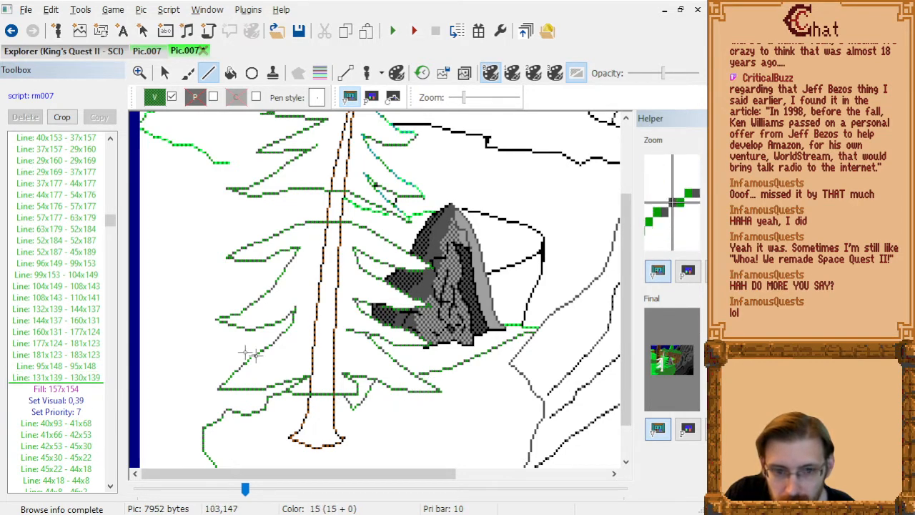
# Step through the commands from Fill: 157x154 onward to check how the ground, trunk and green fills redraw.
pyautogui.click(84, 386)
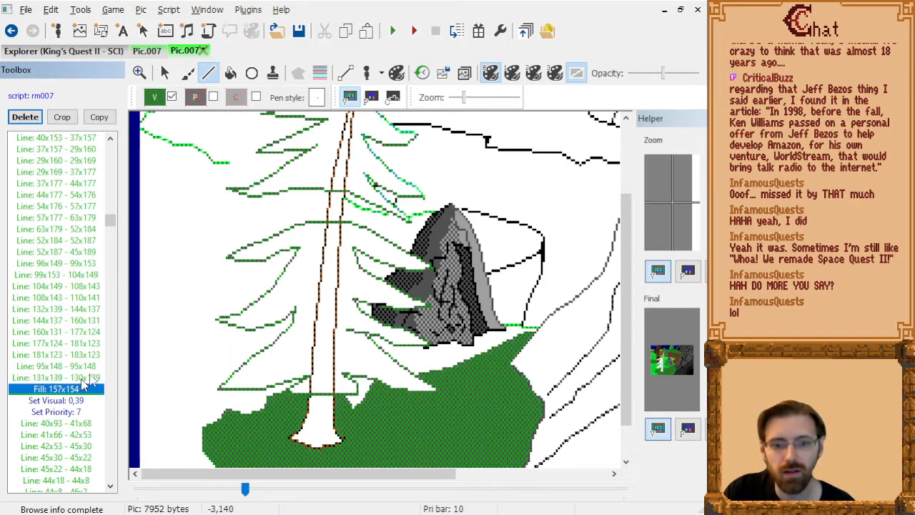
pyautogui.press('Down')
pyautogui.click(210, 74)
pyautogui.press('Down')
pyautogui.press('Down')
pyautogui.press('Down')
pyautogui.press('Down')
pyautogui.press('Down')
pyautogui.press('Down')
pyautogui.press('Down')
pyautogui.press('Down')
pyautogui.press('Down')
pyautogui.press('Down')
pyautogui.press('Down')
pyautogui.press('Down')
pyautogui.press('Down')
pyautogui.press('Down')
pyautogui.press('Down')
pyautogui.press('Down')
pyautogui.press('Down')
pyautogui.press('Down')
pyautogui.press('Down')
pyautogui.press('Down')
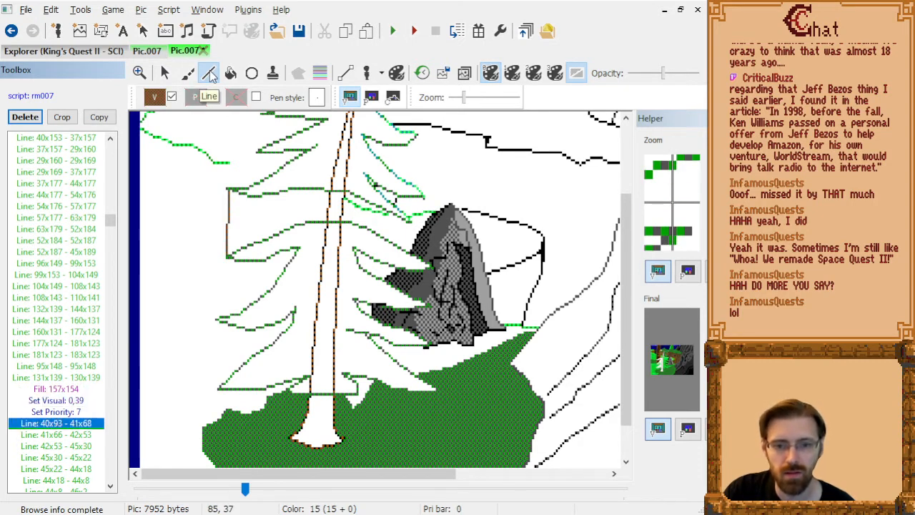
pyautogui.press('Down')
pyautogui.press('Down')
pyautogui.press('Down')
pyautogui.press('Down')
pyautogui.press('Down')
pyautogui.press('Down')
pyautogui.press('Down')
pyautogui.press('Down')
pyautogui.press('Down')
pyautogui.press('Down')
pyautogui.press('Down')
pyautogui.press('Down')
pyautogui.press('Down')
pyautogui.press('Down')
pyautogui.press('Down')
pyautogui.press('Down')
pyautogui.press('Down')
pyautogui.press('Down')
pyautogui.press('Down')
pyautogui.press('Down')
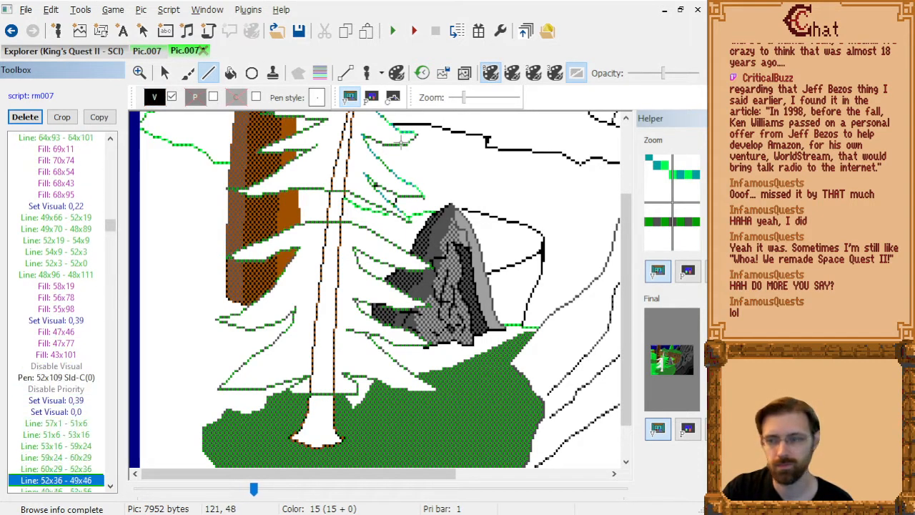
pyautogui.press('Down')
pyautogui.press('Down')
pyautogui.press('Down')
pyautogui.press('Down')
pyautogui.press('Down')
pyautogui.press('Down')
pyautogui.press('Down')
pyautogui.press('Down')
pyautogui.press('Down')
pyautogui.press('Down')
pyautogui.press('Down')
pyautogui.press('Down')
pyautogui.press('Down')
pyautogui.press('Down')
pyautogui.press('Down')
pyautogui.press('Down')
pyautogui.press('Down')
pyautogui.press('Down')
pyautogui.press('Down')
pyautogui.press('Down')
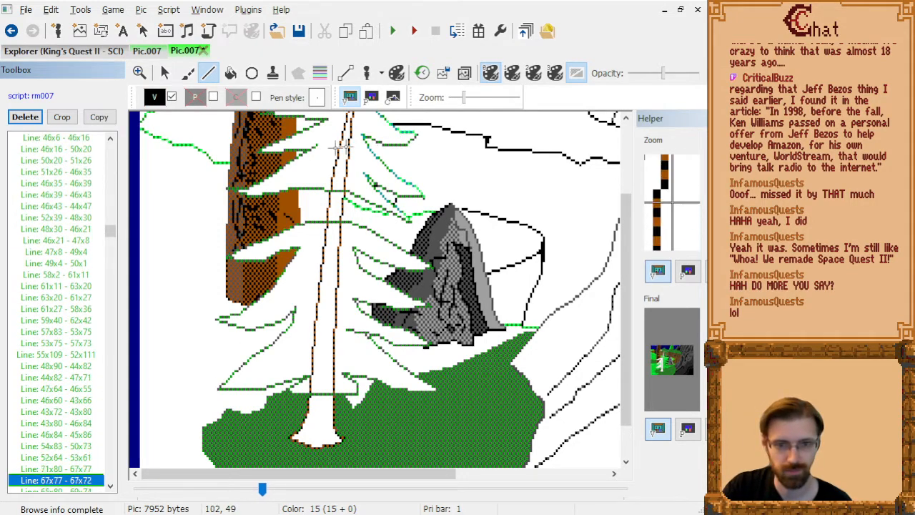
pyautogui.press('Down')
pyautogui.press('Down')
pyautogui.press('Down')
pyautogui.press('Down')
pyautogui.press('Down')
pyautogui.press('Down')
pyautogui.press('Down')
pyautogui.press('Down')
pyautogui.press('Down')
pyautogui.press('Down')
pyautogui.press('Down')
pyautogui.press('Down')
pyautogui.press('Down')
pyautogui.press('Down')
pyautogui.press('Down')
pyautogui.press('Down')
pyautogui.press('Down')
pyautogui.press('Down')
pyautogui.press('Down')
pyautogui.press('Down')
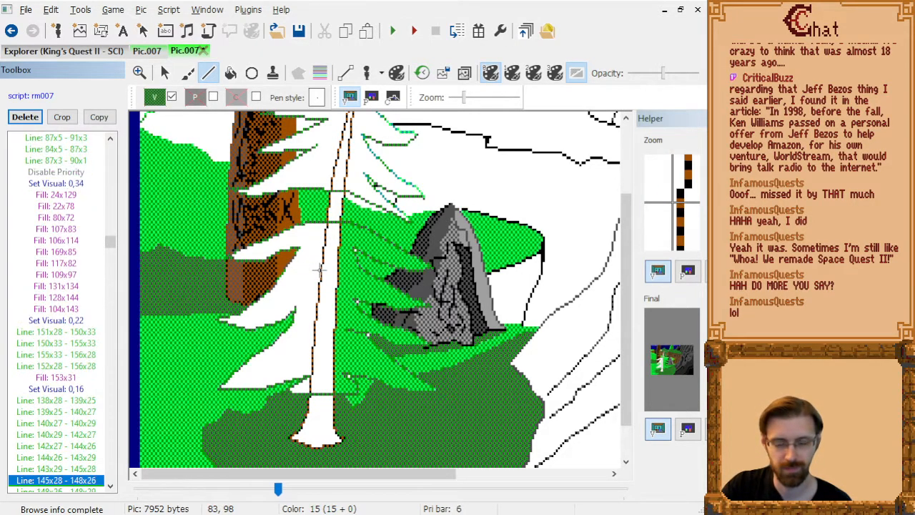
# Go back to the bright green fills and delete Fill: 128x144.
pyautogui.press('pageup')
pyautogui.press('Down')
pyautogui.press('Down')
pyautogui.press('Down')
pyautogui.press('Down')
pyautogui.press('Down')
pyautogui.press('Down')
pyautogui.press('Down')
pyautogui.press('Down')
pyautogui.press('Down')
pyautogui.press('Down')
pyautogui.press('Down')
pyautogui.press('Down')
pyautogui.press('Down')
pyautogui.press('Down')
pyautogui.press('Down')
pyautogui.scroll(-3, 347, 228)
pyautogui.scroll(8, 351, 235)
pyautogui.scroll(-3, 361, 261)
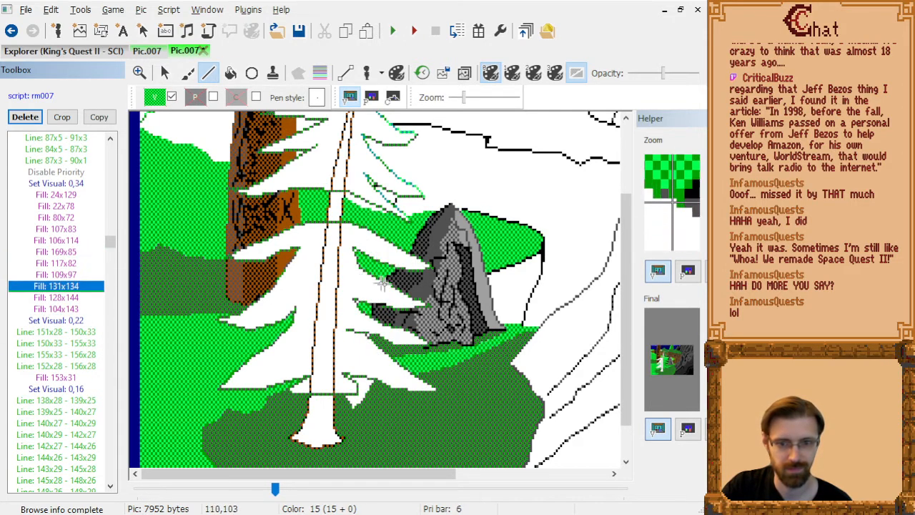
pyautogui.scroll(-1, 434, 287)
pyautogui.press('Delete')
# Add green fills at 97x140 and 106x124 between the pine's lower right branches, after Fill: 104x143.
pyautogui.scroll(-1, 434, 287)
pyautogui.scroll(1, 434, 288)
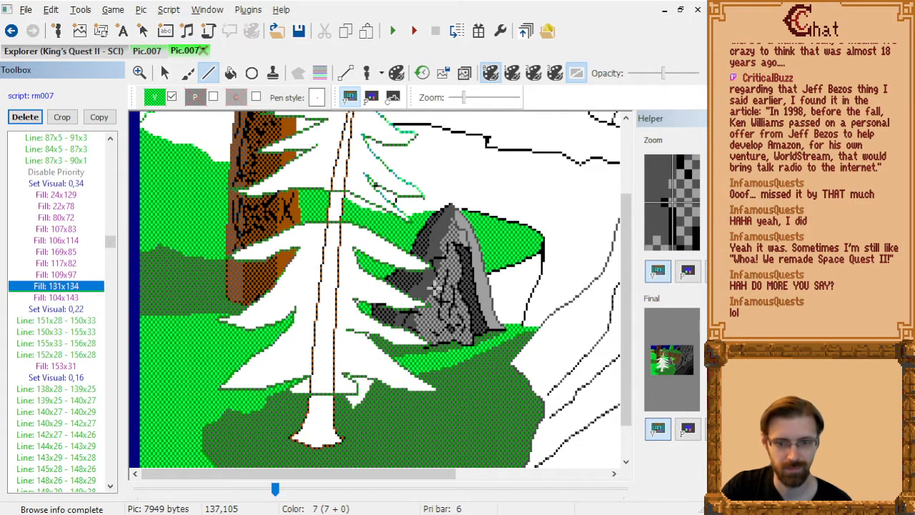
pyautogui.scroll(-1, 434, 288)
pyautogui.click(230, 73)
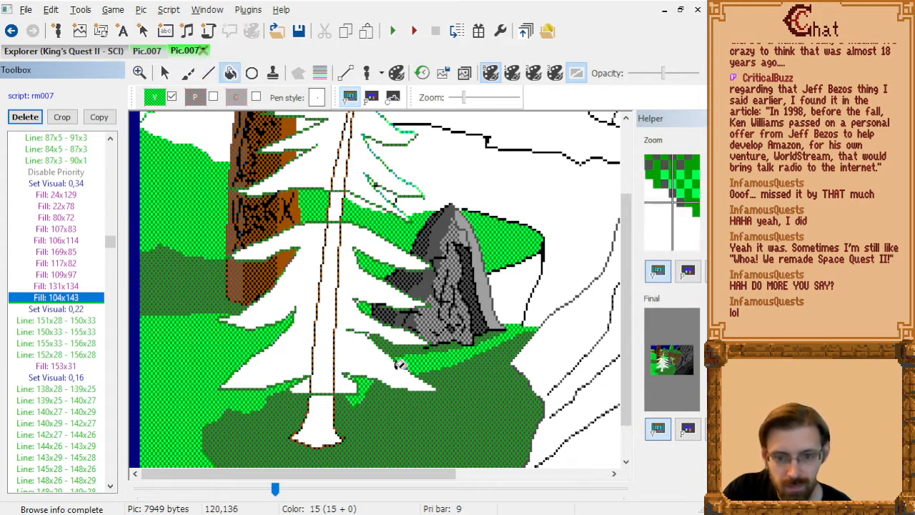
pyautogui.click(352, 375)
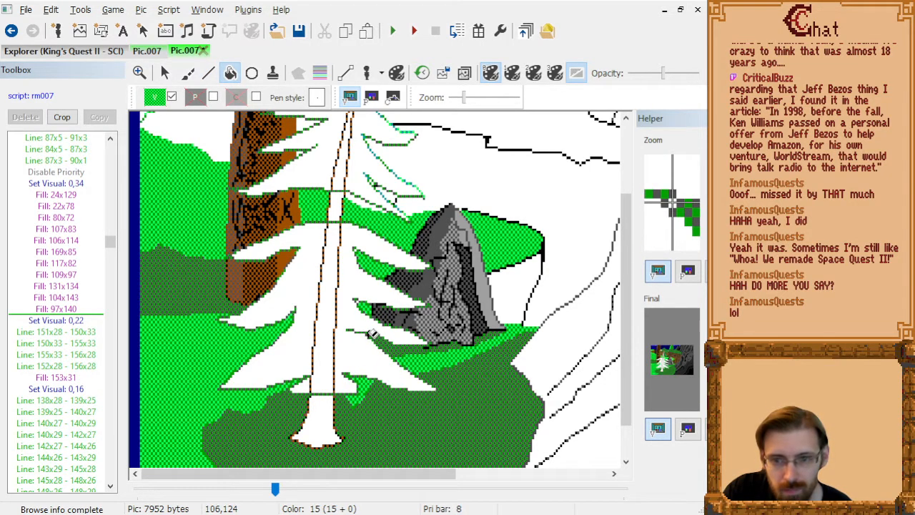
pyautogui.click(370, 334)
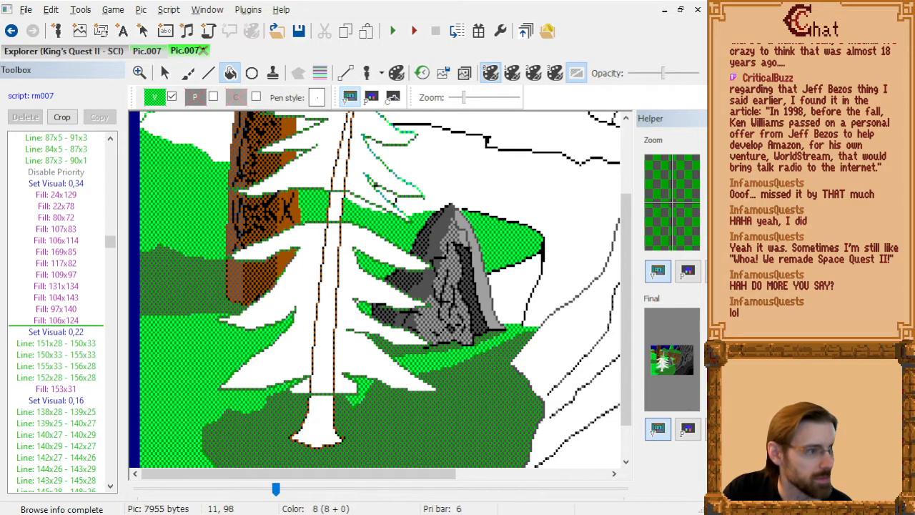
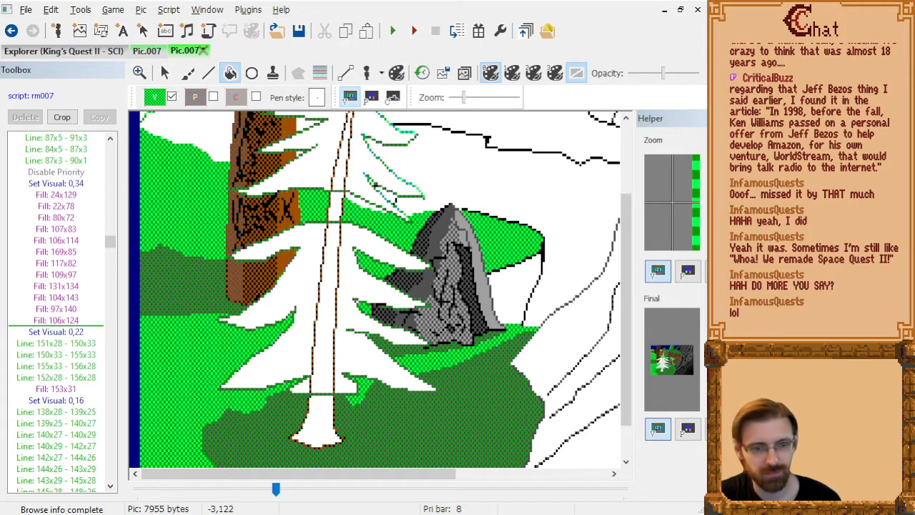
# Step through the commands after Fill: 106x124 to check how the distant tree, cliffs, sky and upper pine redraw.
pyautogui.click(79, 326)
pyautogui.press('Down')
pyautogui.press('Down')
pyautogui.press('Down')
pyautogui.press('Down')
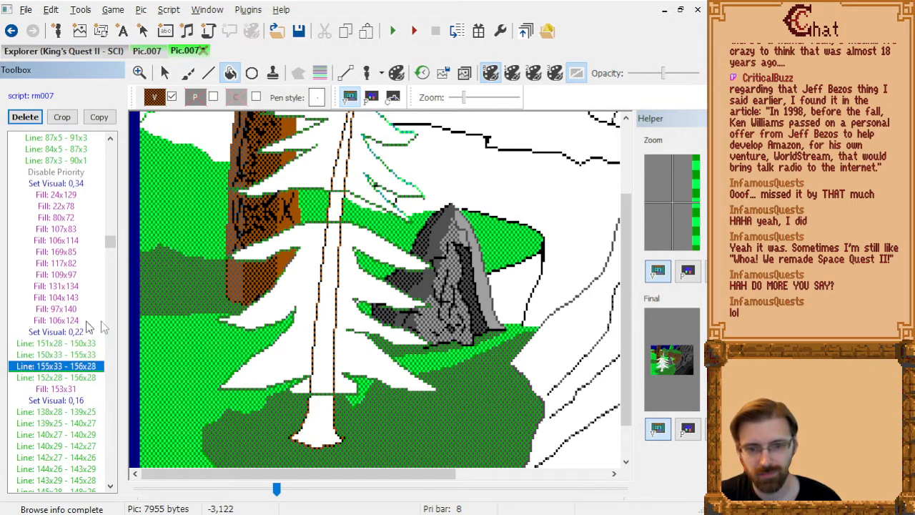
pyautogui.scroll(-1, 404, 330)
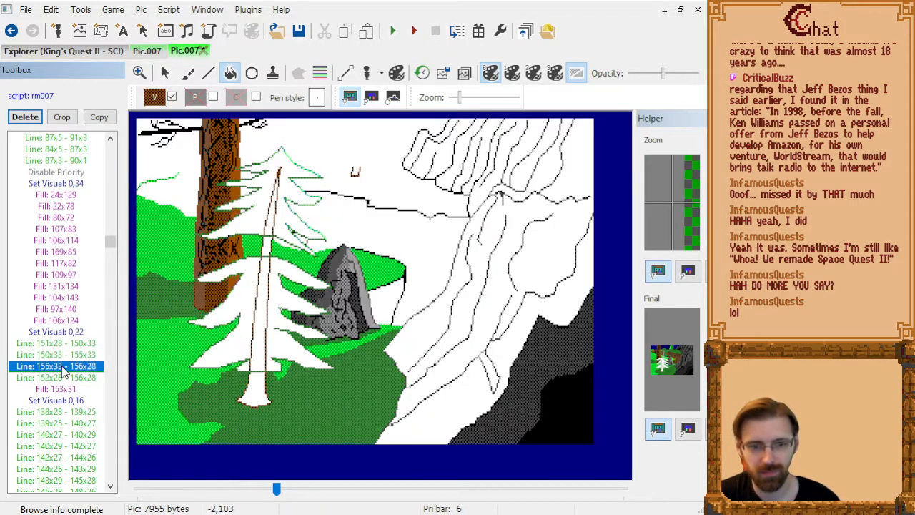
pyautogui.press('Down')
pyautogui.press('pagedown')
pyautogui.press('pagedown')
pyautogui.press('pagedown')
pyautogui.press('pagedown')
pyautogui.press('pagedown')
pyautogui.press('pagedown')
pyautogui.press('pagedown')
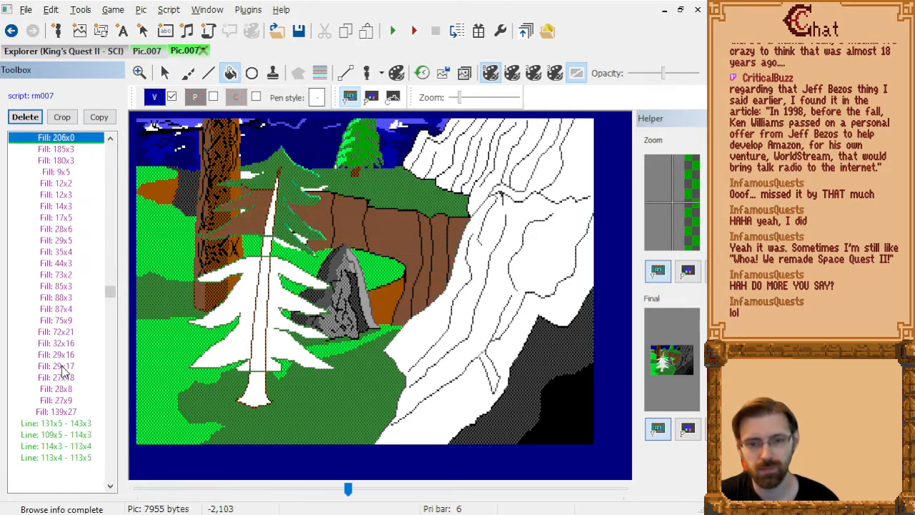
pyautogui.press('pagedown')
pyautogui.press('pagedown')
pyautogui.press('pagedown')
pyautogui.press('pagedown')
pyautogui.press('pagedown')
pyautogui.press('pagedown')
pyautogui.press('pagedown')
pyautogui.press('pagedown')
pyautogui.press('pagedown')
pyautogui.press('pagedown')
pyautogui.press('pageup')
pyautogui.press('pageup')
pyautogui.press('pageup')
pyautogui.press('pageup')
pyautogui.press('pageup')
pyautogui.press('pageup')
pyautogui.press('pageup')
pyautogui.press('pageup')
pyautogui.press('pageup')
pyautogui.press('pageup')
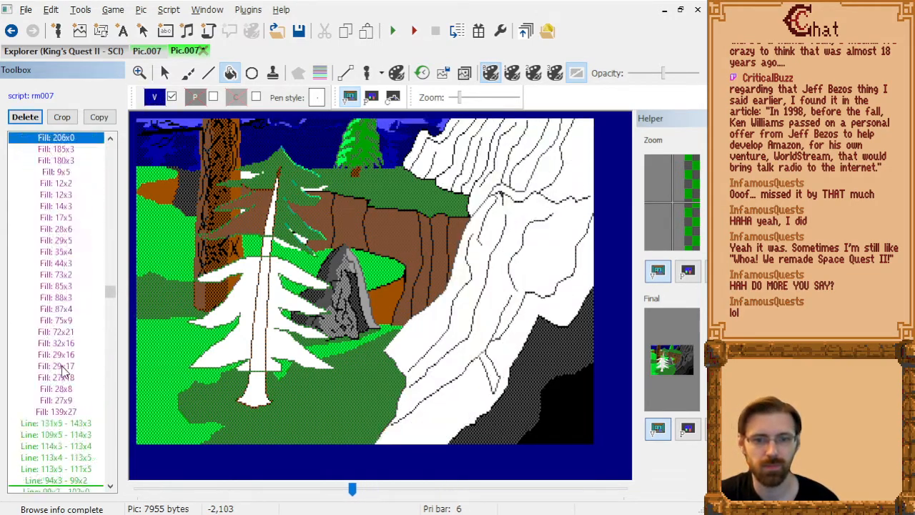
pyautogui.press('pageup')
pyautogui.press('pageup')
pyautogui.press('pageup')
pyautogui.press('pageup')
pyautogui.press('pageup')
pyautogui.press('pageup')
pyautogui.press('pageup')
pyautogui.press('pageup')
pyautogui.press('pageup')
pyautogui.press('pageup')
pyautogui.press('pageup')
pyautogui.press('pageup')
pyautogui.press('pagedown')
pyautogui.press('pagedown')
pyautogui.press('pagedown')
pyautogui.press('pagedown')
pyautogui.press('pagedown')
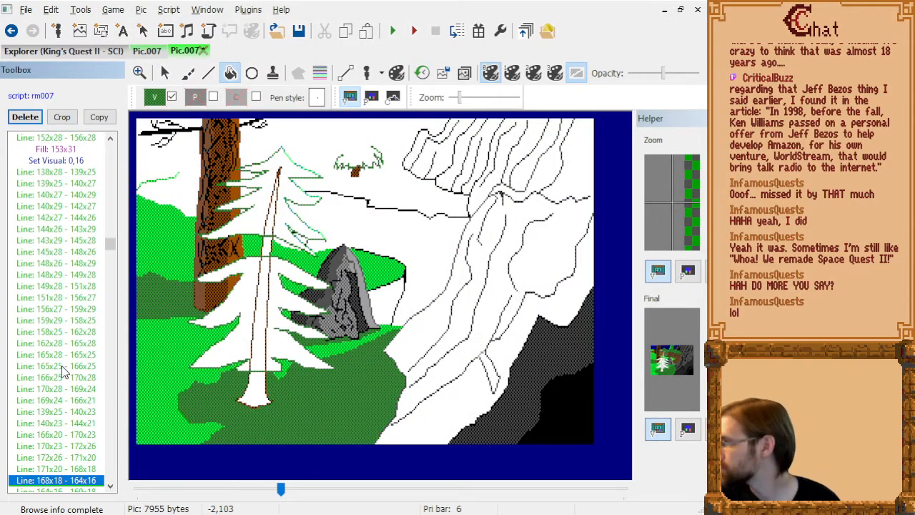
pyautogui.press('pagedown')
pyautogui.press('pagedown')
pyautogui.press('pagedown')
pyautogui.press('pagedown')
pyautogui.press('pagedown')
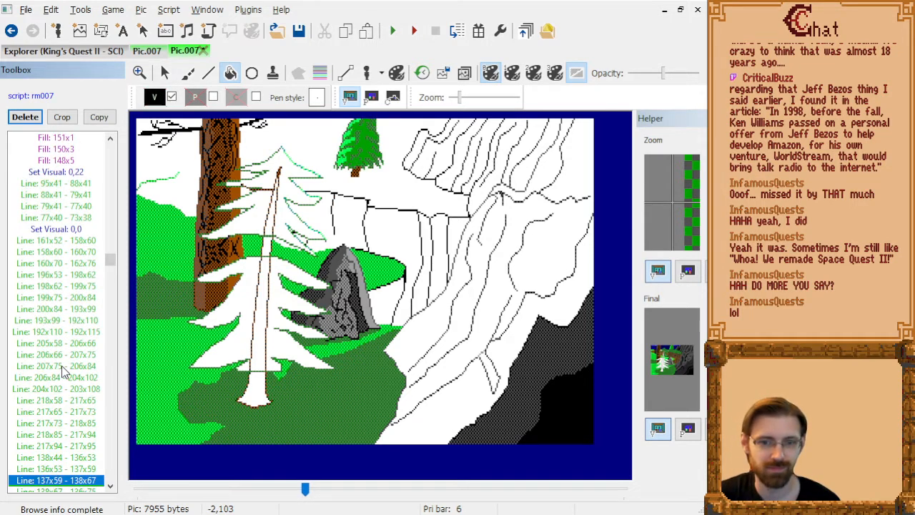
# Step back and forth around Set Visual: 0,0 to identify which commands draw the stray brown line across the upper pine.
pyautogui.press('Up')
pyautogui.press('Up')
pyautogui.press('Up')
pyautogui.press('Up')
pyautogui.press('Up')
pyautogui.press('Up')
pyautogui.press('Up')
pyautogui.press('Up')
pyautogui.press('Up')
pyautogui.press('Up')
pyautogui.press('Up')
pyautogui.press('Up')
pyautogui.press('Up')
pyautogui.press('Up')
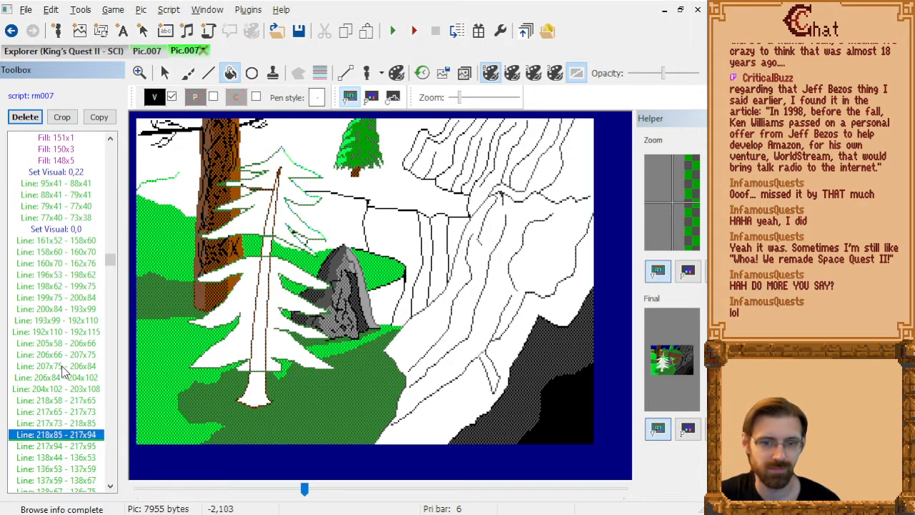
pyautogui.press('Down')
pyautogui.press('Down')
pyautogui.press('Down')
pyautogui.press('Down')
pyautogui.press('Down')
pyautogui.press('Down')
pyautogui.press('Down')
pyautogui.press('Down')
pyautogui.press('Down')
pyautogui.press('Down')
pyautogui.press('Down')
pyautogui.press('Down')
pyautogui.press('Down')
pyautogui.press('Down')
pyautogui.press('Down')
pyautogui.press('Down')
pyautogui.press('Down')
pyautogui.press('Down')
pyautogui.press('Down')
pyautogui.press('Down')
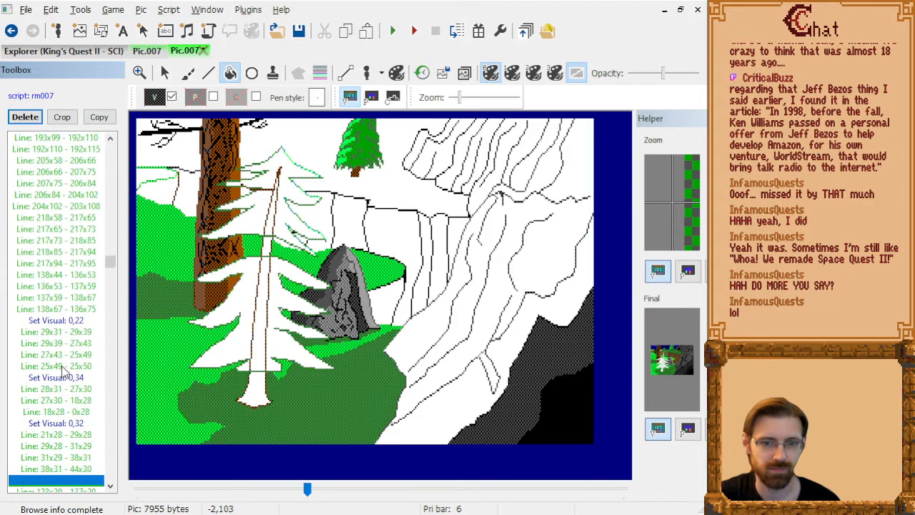
pyautogui.press('Up')
pyautogui.press('Up')
pyautogui.press('Up')
pyautogui.press('Up')
pyautogui.press('Up')
pyautogui.press('Up')
pyautogui.press('Up')
pyautogui.press('Up')
pyautogui.press('Up')
pyautogui.press('Up')
pyautogui.press('Up')
pyautogui.press('Up')
pyautogui.press('Up')
pyautogui.press('Up')
pyautogui.press('Up')
pyautogui.press('Up')
pyautogui.press('Up')
pyautogui.press('Up')
pyautogui.press('Up')
pyautogui.press('Up')
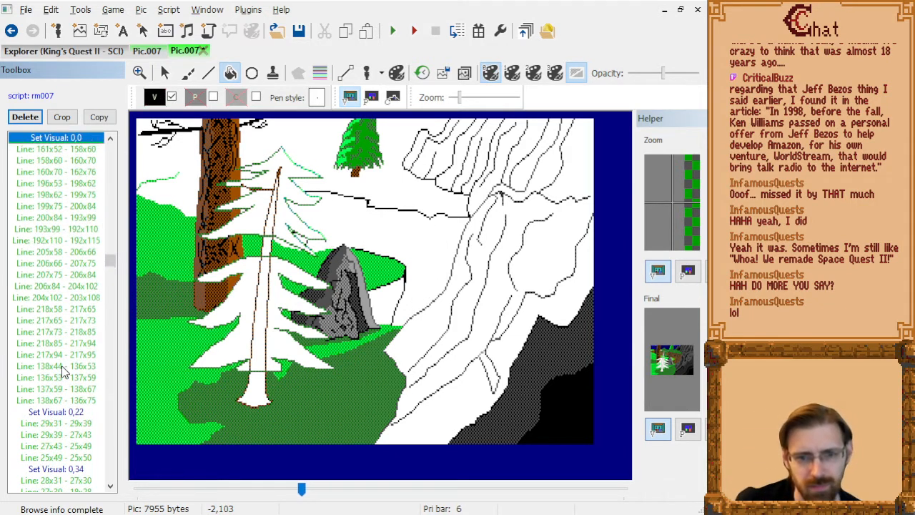
pyautogui.press('Down')
pyautogui.press('Down')
pyautogui.press('Down')
pyautogui.press('Down')
pyautogui.press('Down')
pyautogui.press('Down')
pyautogui.press('Down')
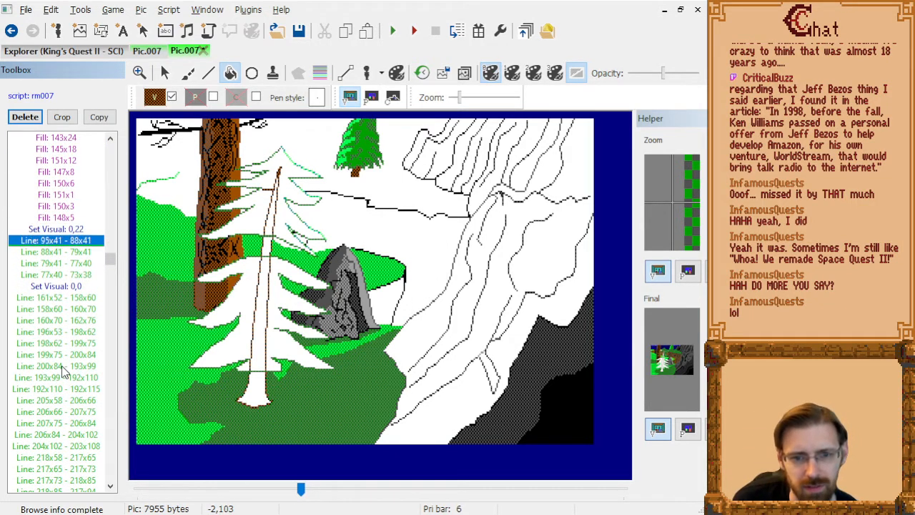
# Delete the brown lines 95x41 - 88x41, 79x41 - 77x40 and 77x40 - 73x38 near the pine's upper trunk.
pyautogui.scroll(5, 269, 205)
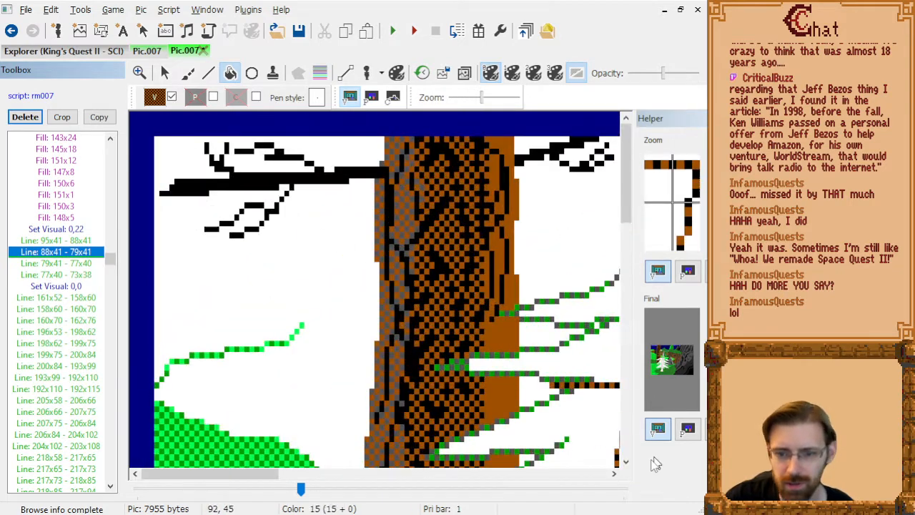
pyautogui.moveTo(627, 203); pyautogui.dragTo(626, 246)
pyautogui.moveTo(248, 475); pyautogui.dragTo(324, 475)
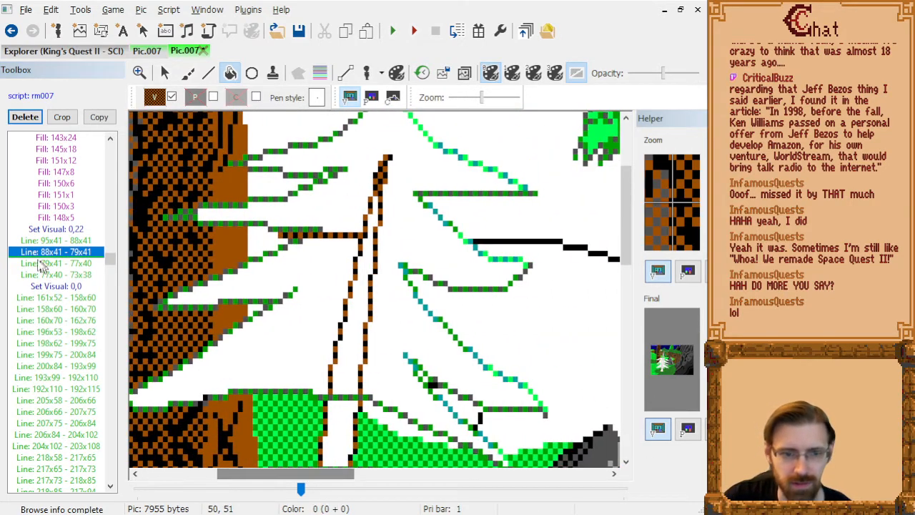
pyautogui.click(47, 252)
pyautogui.press('Up')
pyautogui.press('Delete')
pyautogui.click(46, 254)
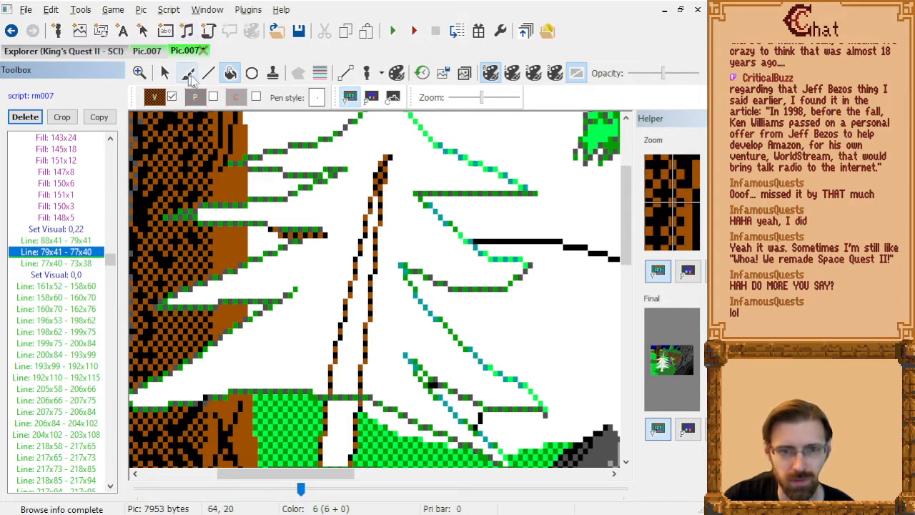
pyautogui.click(215, 77)
pyautogui.press('Delete')
pyautogui.press('Delete')
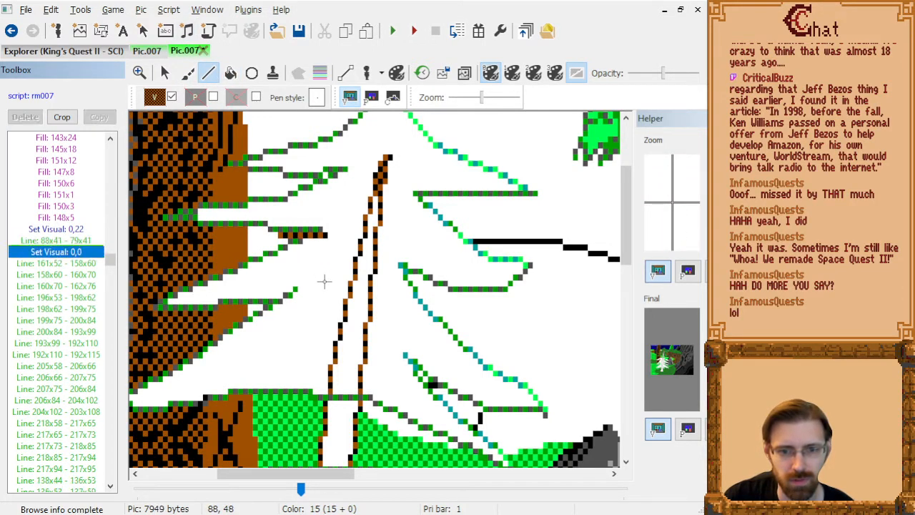
# After Line: 88x41 - 79x41, draw a shorter brown line 83x41 - 79x41 inside the gap in the pine's left branch.
pyautogui.scroll(-1, 327, 279)
pyautogui.scroll(3, 339, 254)
pyautogui.scroll(-1, 282, 240)
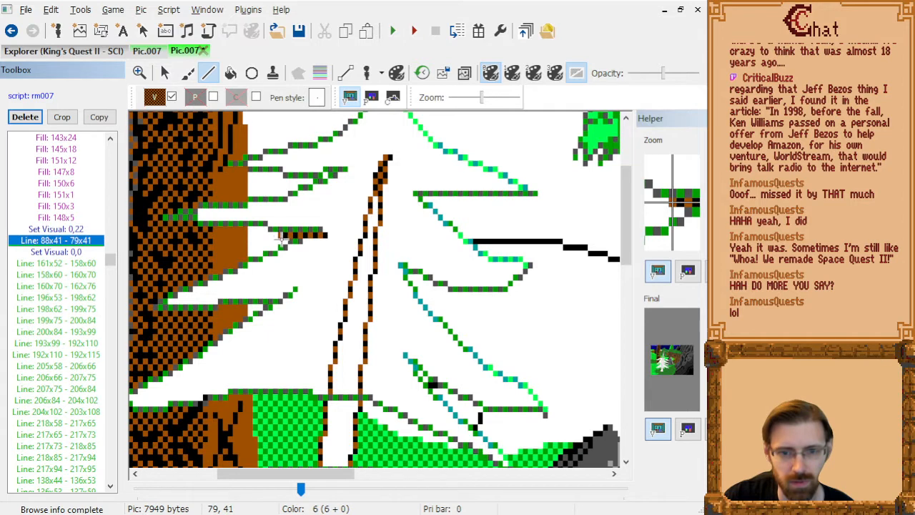
pyautogui.click(282, 236)
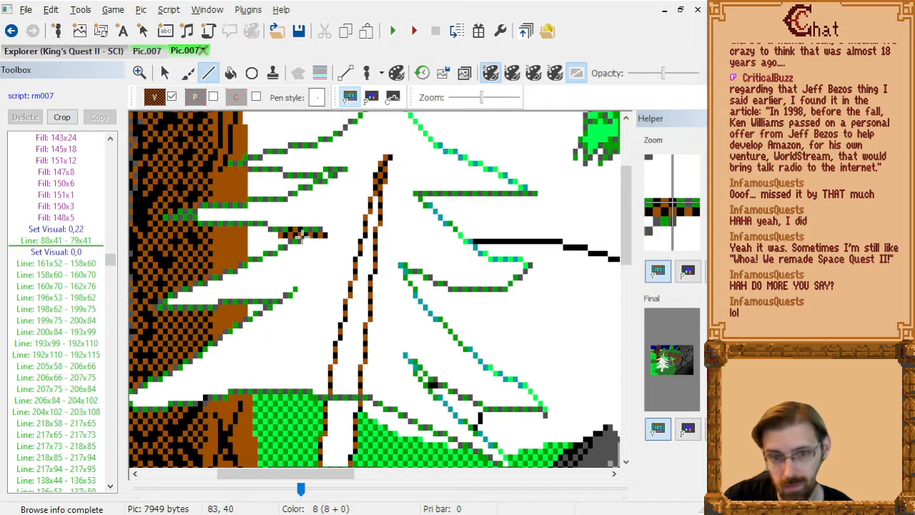
pyautogui.click(69, 222)
pyautogui.press('Down')
pyautogui.press('Down')
pyautogui.press('Up')
pyautogui.press('Down')
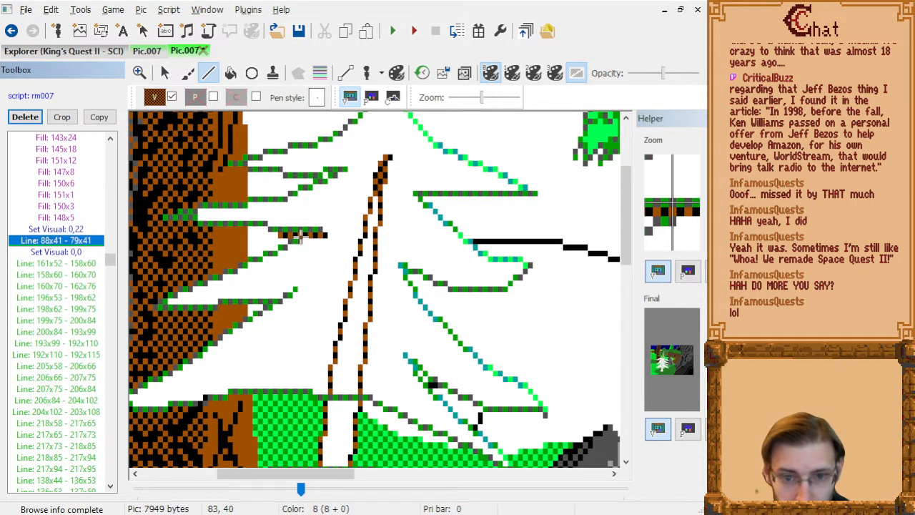
pyautogui.click(301, 232)
pyautogui.rightClick(279, 236)
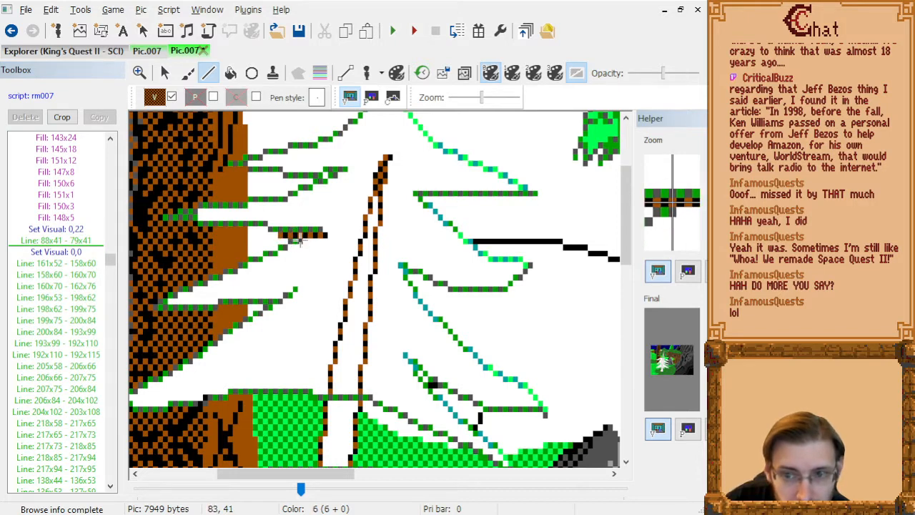
pyautogui.click(281, 236)
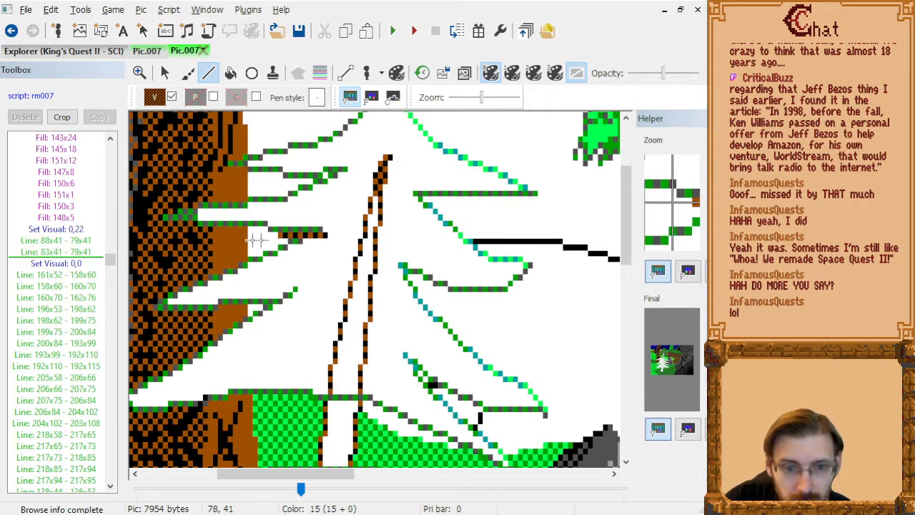
# Delete the longer brown Line: 88x41 - 79x41.
pyautogui.click(66, 232)
pyautogui.click(68, 241)
pyautogui.press('Delete')
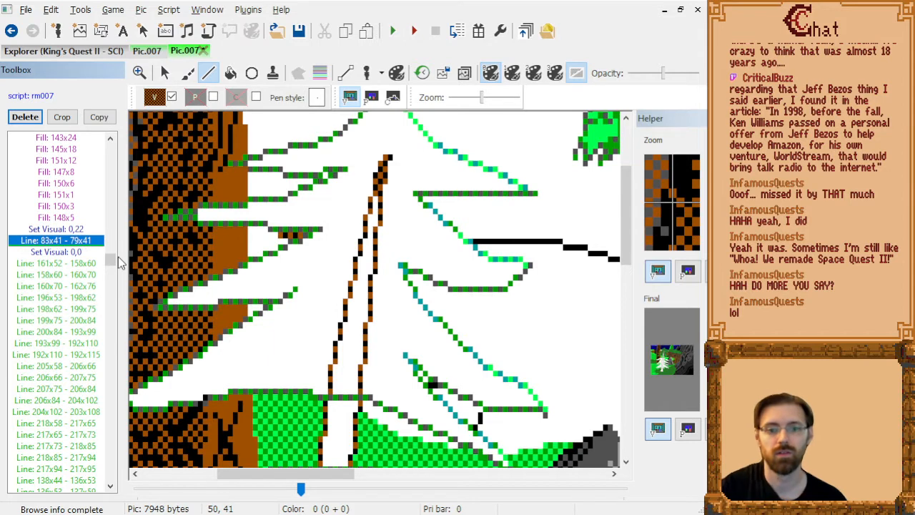
# Step through the black cliff lines under Set Visual: 0,0 to examine how they meet the pine and the rock.
pyautogui.press('Down')
pyautogui.press('Down')
pyautogui.press('Down')
pyautogui.press('Down')
pyautogui.press('Down')
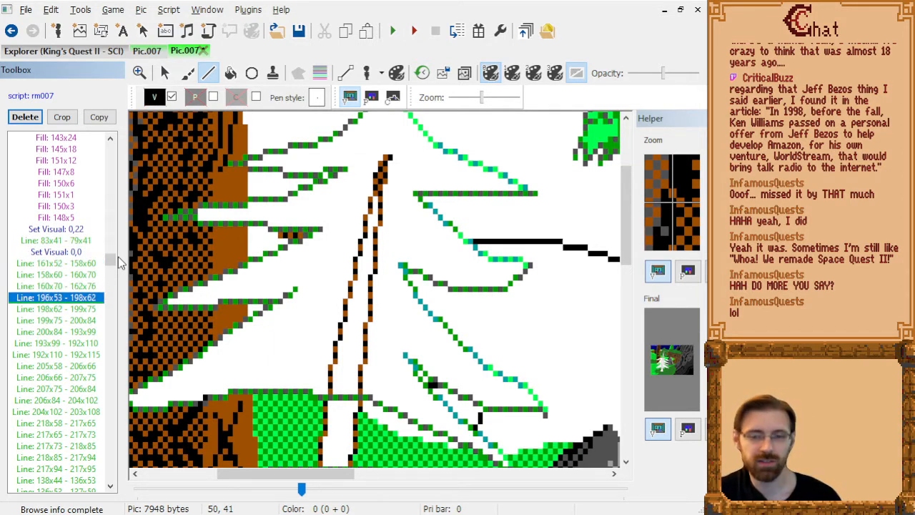
pyautogui.press('Down')
pyautogui.press('Down')
pyautogui.press('Down')
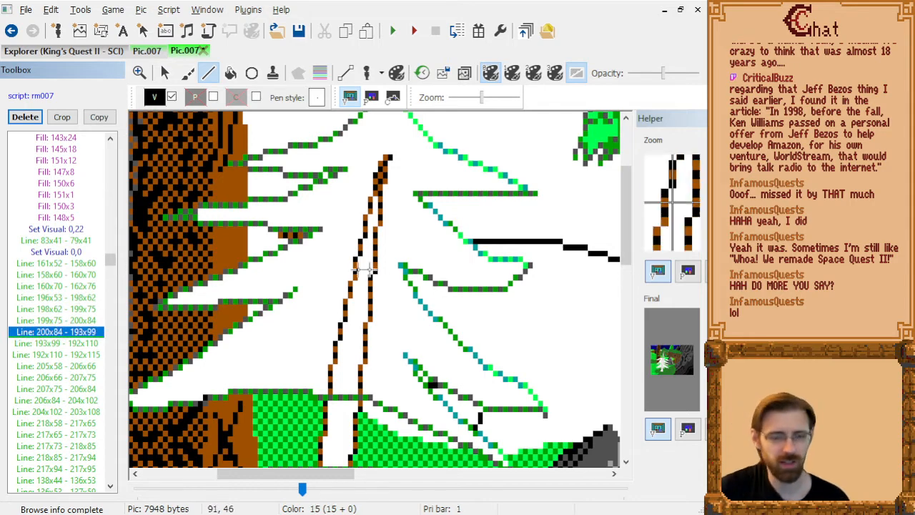
pyautogui.scroll(-4, 389, 288)
pyautogui.scroll(4, 376, 290)
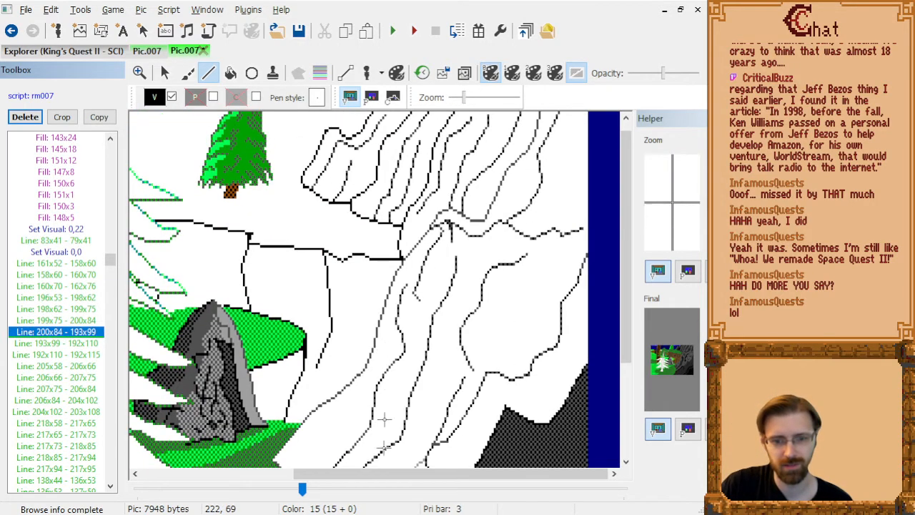
pyautogui.moveTo(401, 475); pyautogui.dragTo(272, 475)
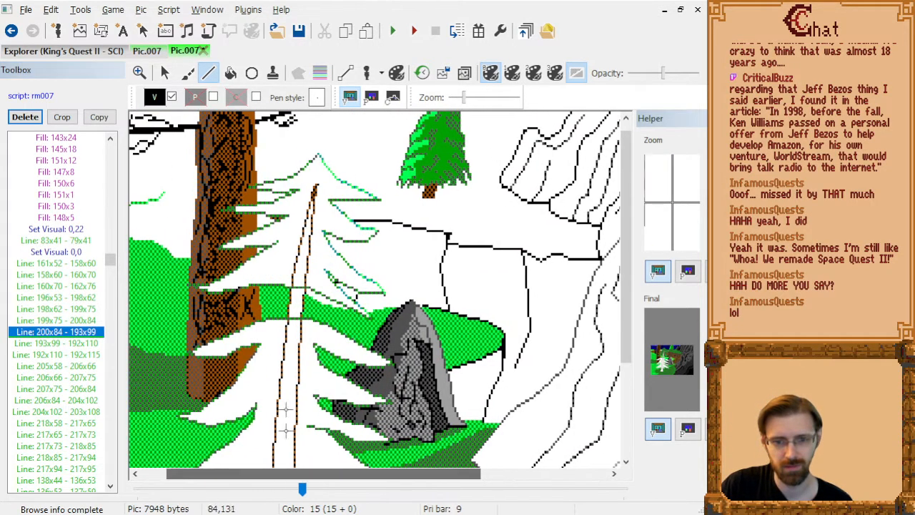
pyautogui.press('Down')
pyautogui.press('Down')
pyautogui.press('Down')
pyautogui.press('Down')
pyautogui.press('Down')
pyautogui.press('Down')
pyautogui.press('Down')
pyautogui.press('Down')
pyautogui.press('Down')
pyautogui.press('Down')
pyautogui.press('Down')
pyautogui.press('Down')
pyautogui.press('Down')
pyautogui.press('Down')
pyautogui.press('Down')
pyautogui.press('Down')
pyautogui.press('Down')
pyautogui.press('Down')
pyautogui.press('Down')
pyautogui.press('Down')
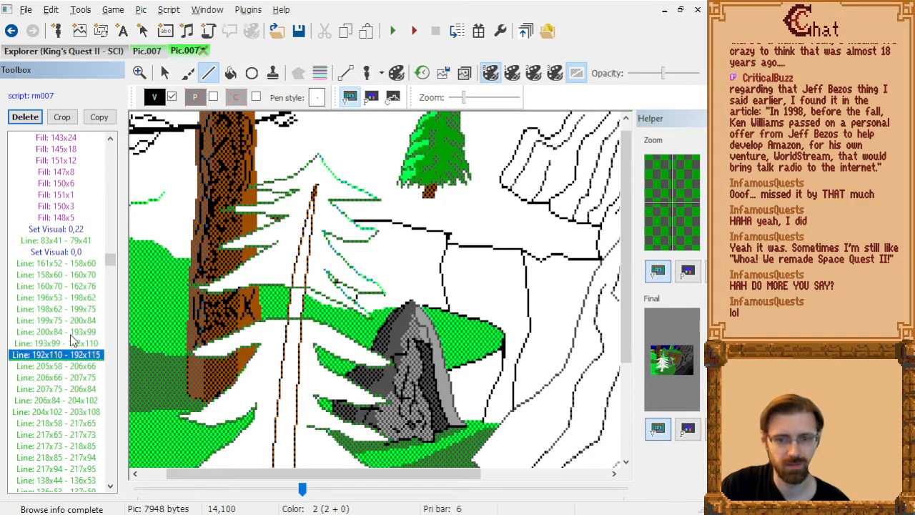
pyautogui.press('Up')
pyautogui.press('Up')
pyautogui.press('Up')
pyautogui.press('Up')
pyautogui.press('Up')
pyautogui.press('Up')
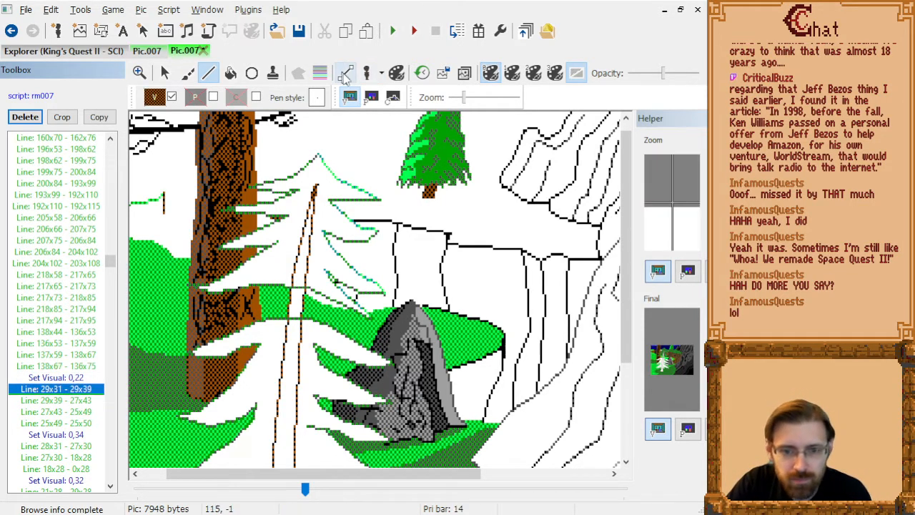
# Step through the commands after Line: 29x31 - 29x39 to examine the ground lines and dark green fills around the upper pine.
pyautogui.press('Down')
pyautogui.press('Down')
pyautogui.press('Down')
pyautogui.press('Down')
pyautogui.press('Down')
pyautogui.press('Down')
pyautogui.press('Down')
pyautogui.press('Down')
pyautogui.press('Down')
pyautogui.press('Down')
pyautogui.press('Down')
pyautogui.press('Down')
pyautogui.press('Down')
pyautogui.press('Down')
pyautogui.press('Down')
pyautogui.press('Down')
pyautogui.press('Down')
pyautogui.press('Down')
pyautogui.press('Down')
pyautogui.press('Down')
pyautogui.press('Down')
pyautogui.press('Down')
pyautogui.press('Down')
pyautogui.press('Down')
pyautogui.press('Down')
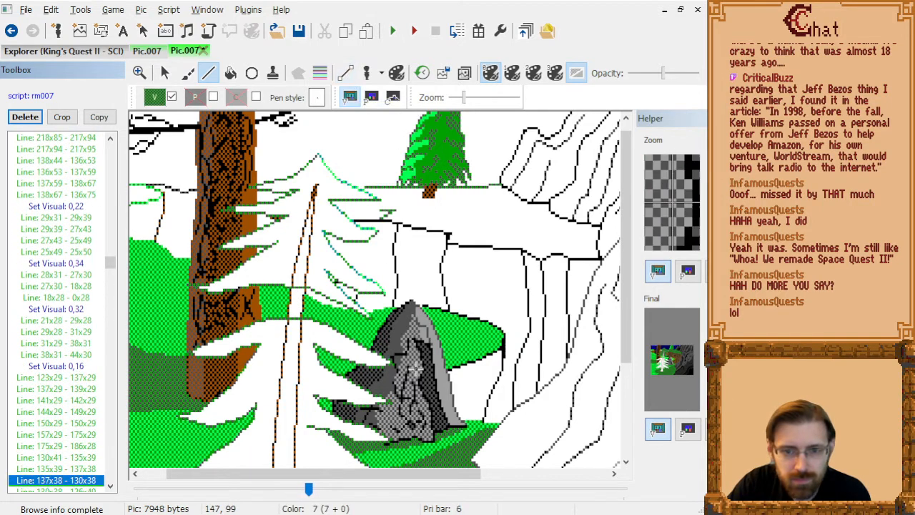
pyautogui.moveTo(323, 478); pyautogui.dragTo(298, 478)
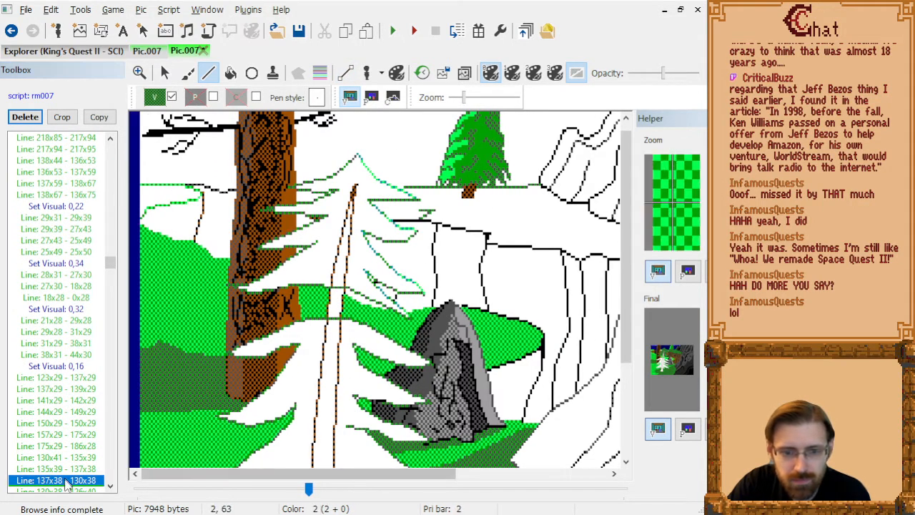
pyautogui.click(63, 480)
pyautogui.press('Down')
pyautogui.press('Down')
pyautogui.press('Down')
pyautogui.press('Down')
pyautogui.press('Down')
pyautogui.press('Down')
pyautogui.press('Down')
pyautogui.press('Down')
pyautogui.press('Down')
pyautogui.press('Down')
pyautogui.press('Down')
pyautogui.press('Down')
pyautogui.press('Down')
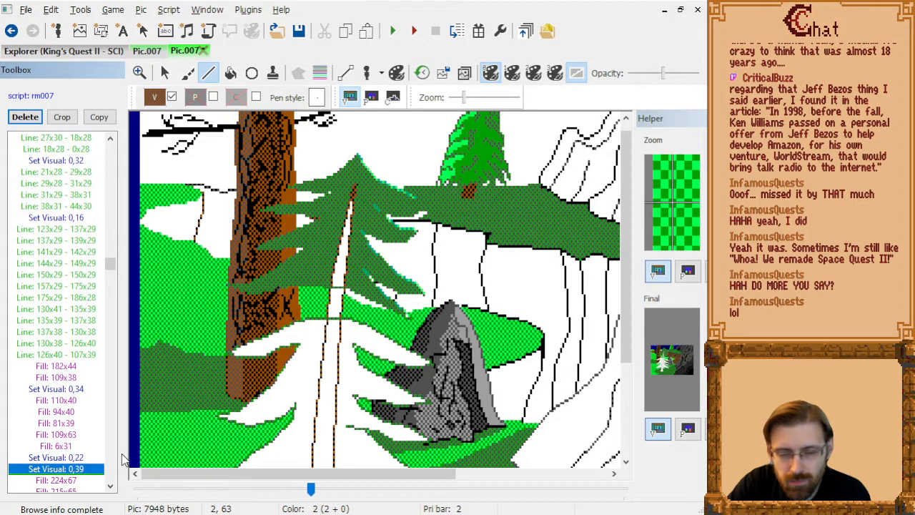
pyautogui.press('Up')
pyautogui.press('Up')
pyautogui.press('Up')
pyautogui.press('Up')
pyautogui.press('Up')
pyautogui.press('Up')
pyautogui.press('Up')
pyautogui.press('Up')
pyautogui.press('Up')
pyautogui.press('Up')
pyautogui.press('Up')
pyautogui.press('Up')
pyautogui.press('Up')
pyautogui.press('Up')
pyautogui.press('Down')
pyautogui.press('Down')
pyautogui.press('Down')
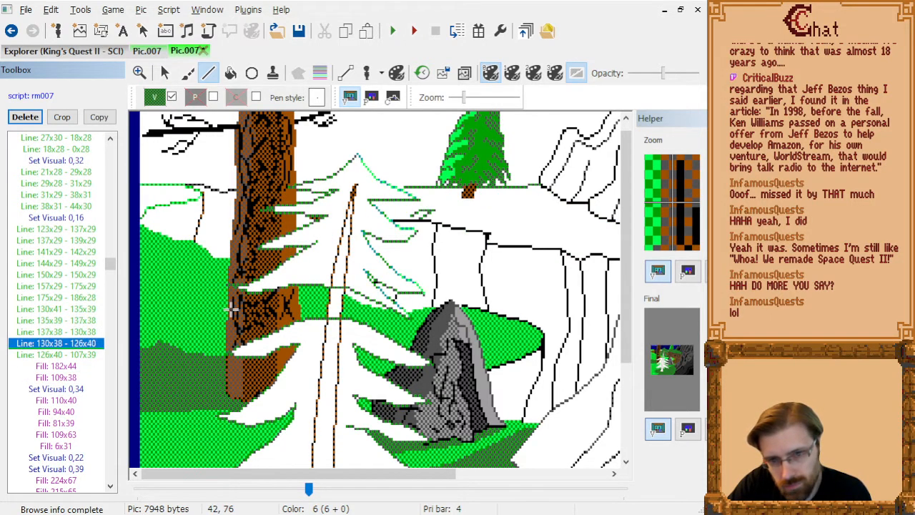
# After Line: 126x40 - 107x39, draw a shorter dark green line 125x40 - 114x39 at the pine's upper right branches.
pyautogui.click(209, 74)
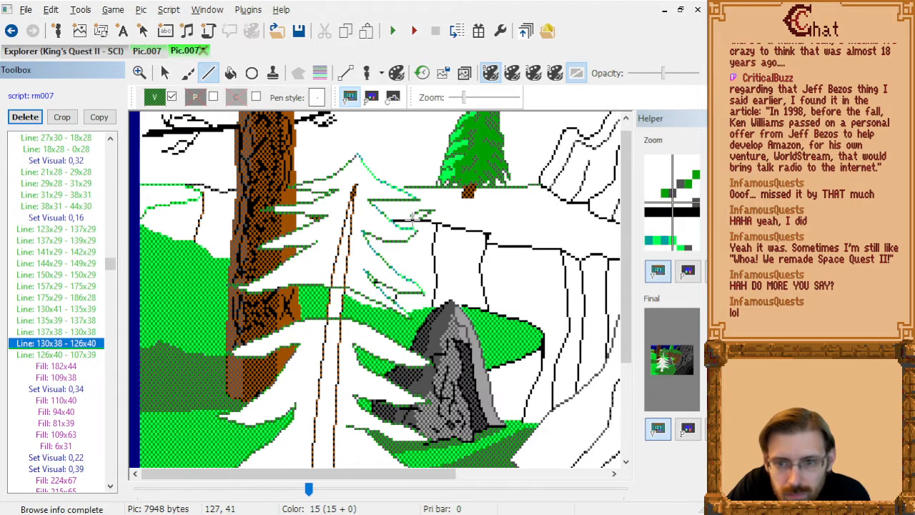
pyautogui.press('Down')
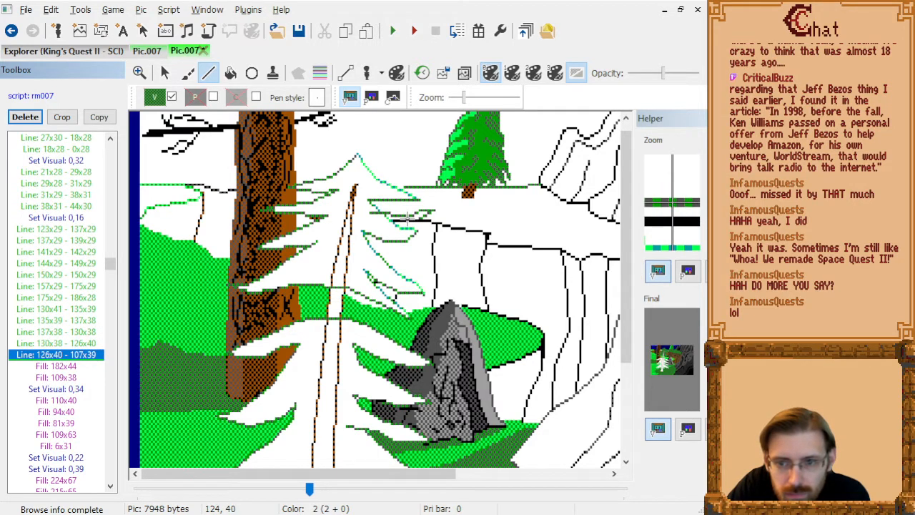
pyautogui.click(409, 219)
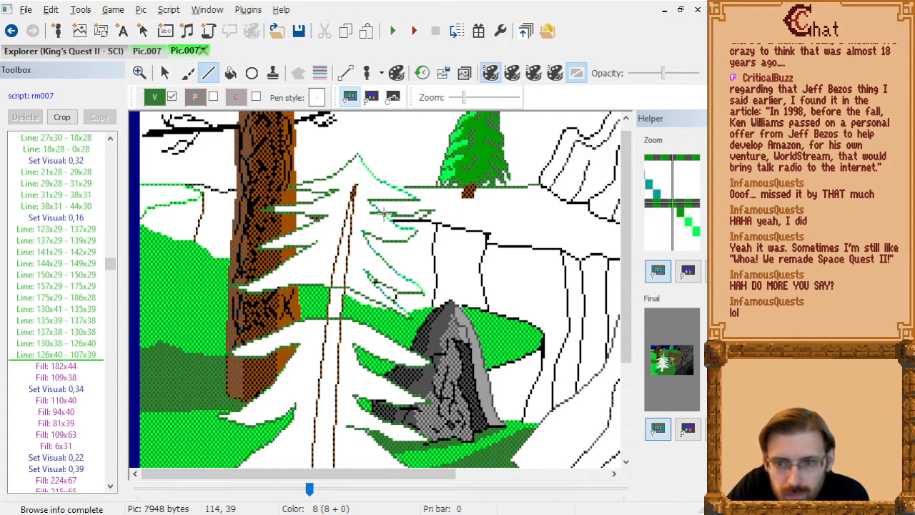
pyautogui.moveTo(384, 212); pyautogui.dragTo(386, 213)
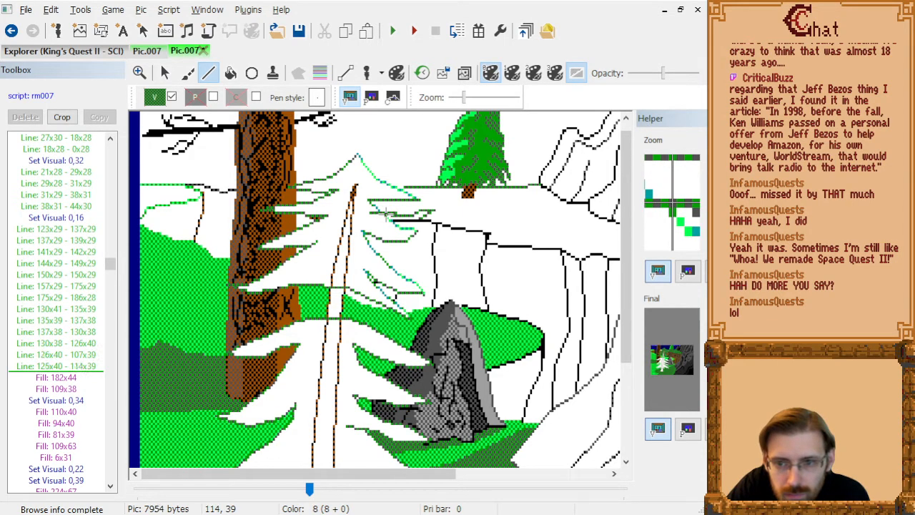
# Delete the longer dark green Line: 126x40 - 107x39 at the pine's upper right branches.
pyautogui.click(56, 366)
pyautogui.press('Up')
pyautogui.press('Up')
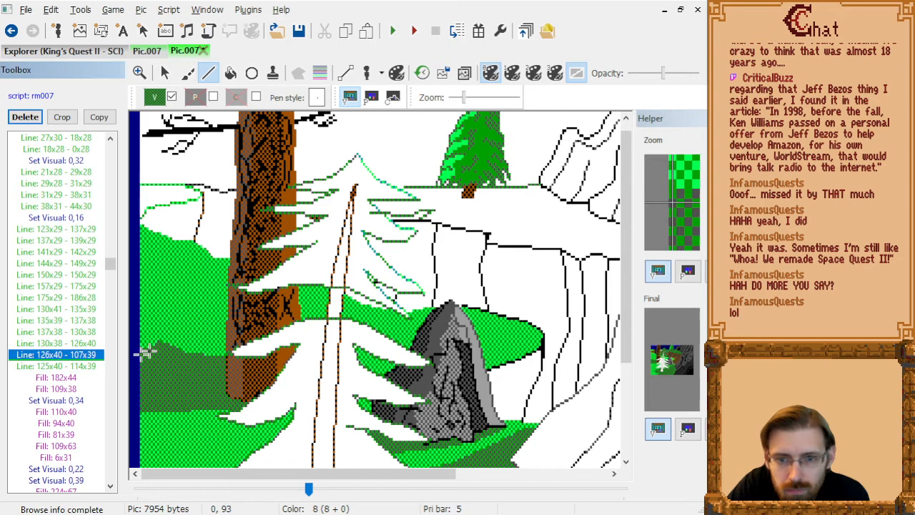
pyautogui.press('Down')
pyautogui.press('Delete')
pyautogui.press('Up')
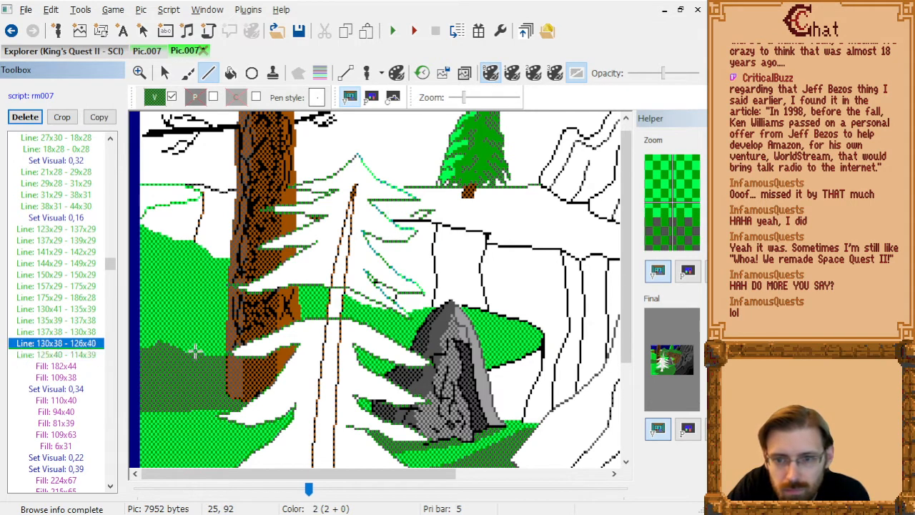
pyautogui.press('Down')
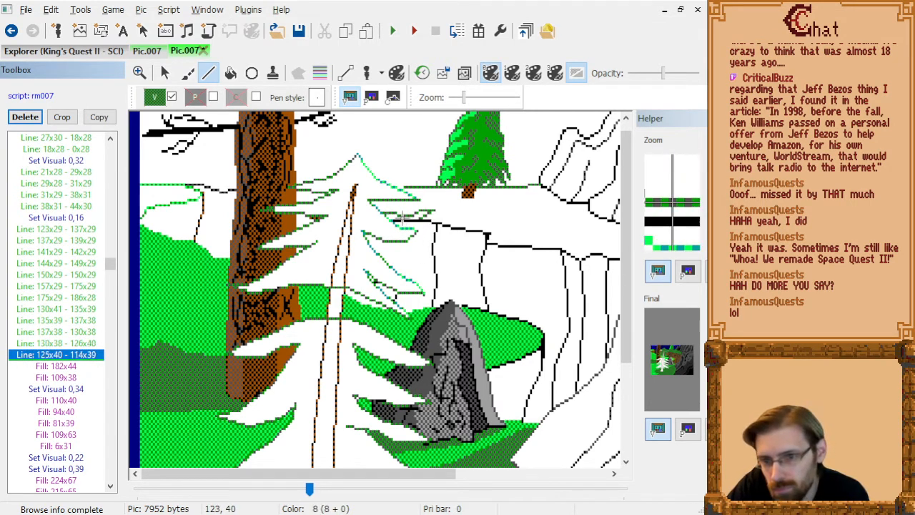
pyautogui.press('Delete')
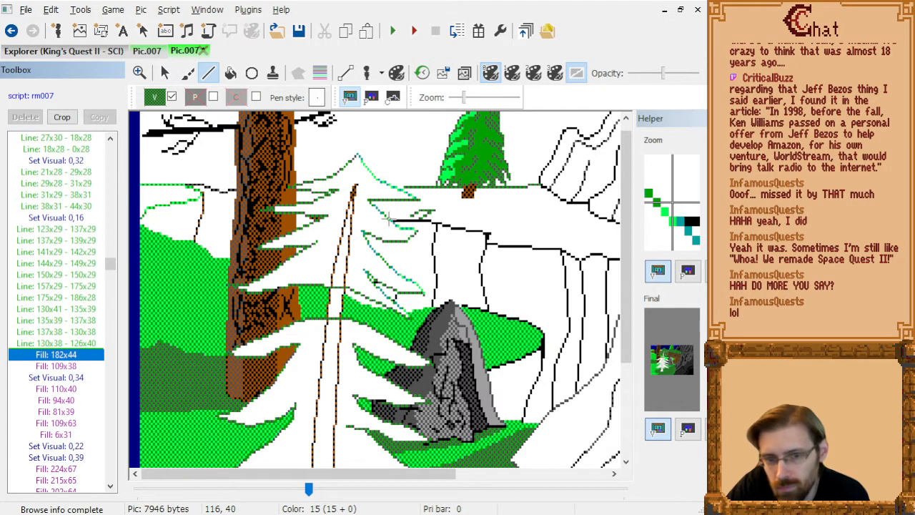
pyautogui.hotkey('ctrl', 'z')
pyautogui.press('Down')
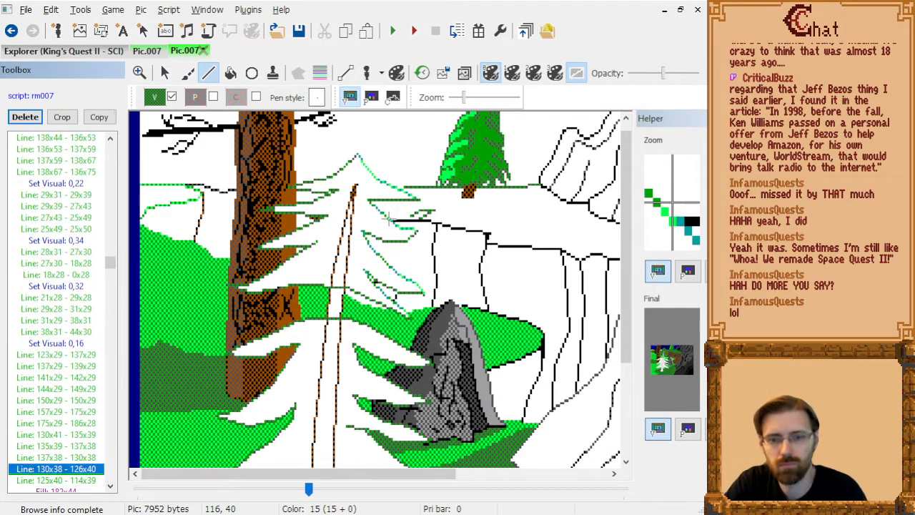
pyautogui.press('Down')
pyautogui.press('Delete')
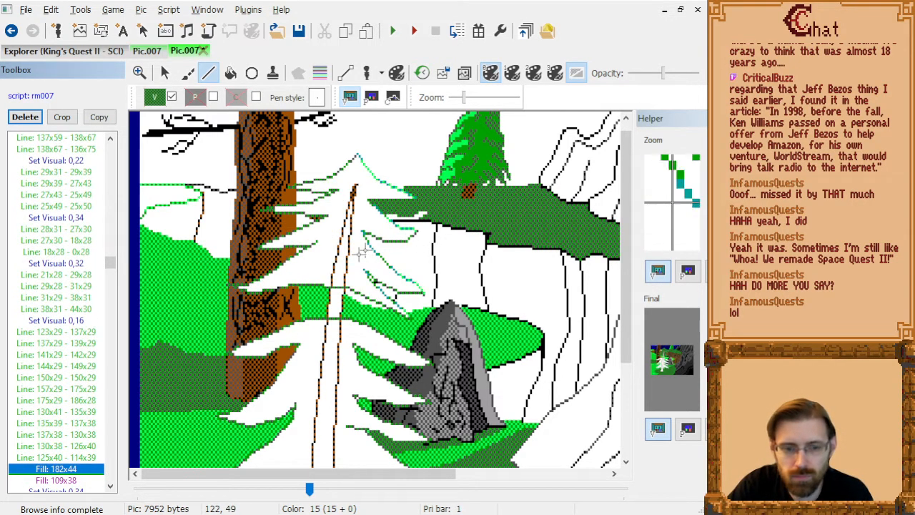
pyautogui.press('Up')
pyautogui.press('Down')
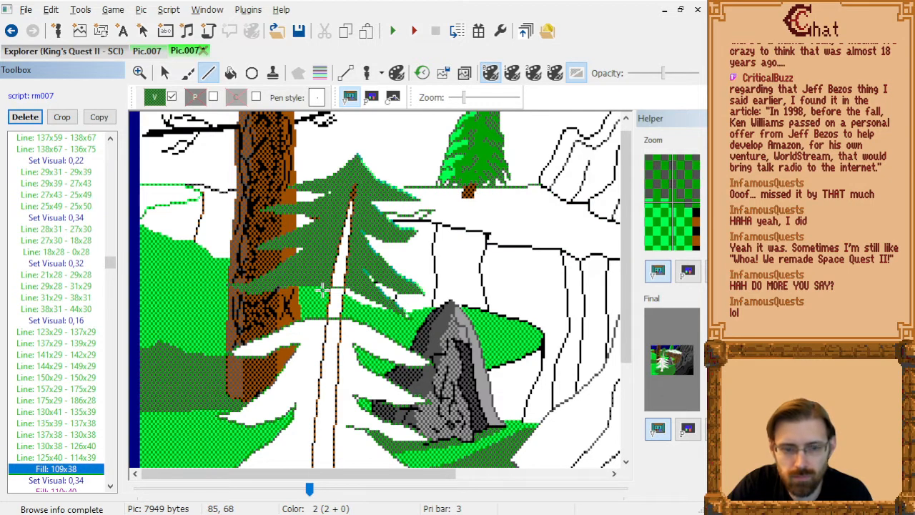
pyautogui.hotkey('ctrl', 'z')
pyautogui.press('Up')
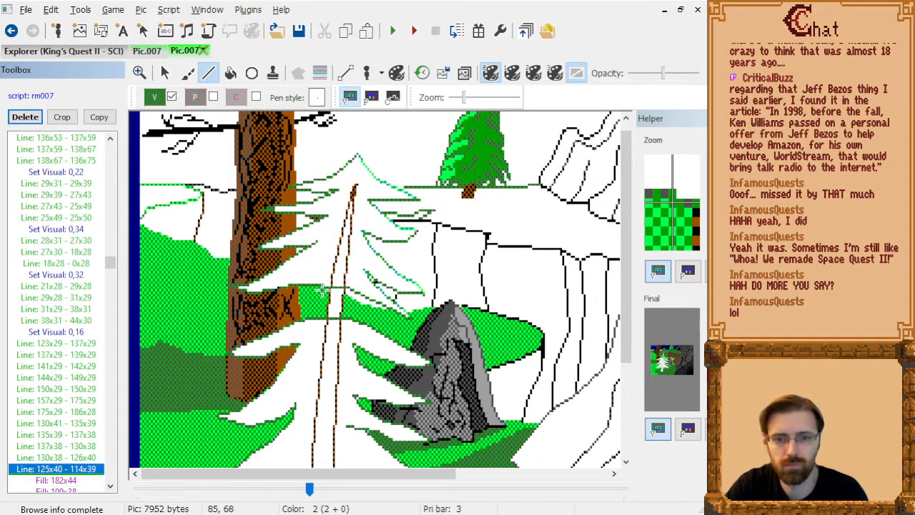
# Delete Fill: 109x38, the dark green fill inside the pine's upper part.
pyautogui.press('Down')
pyautogui.press('Down')
pyautogui.press('Delete')
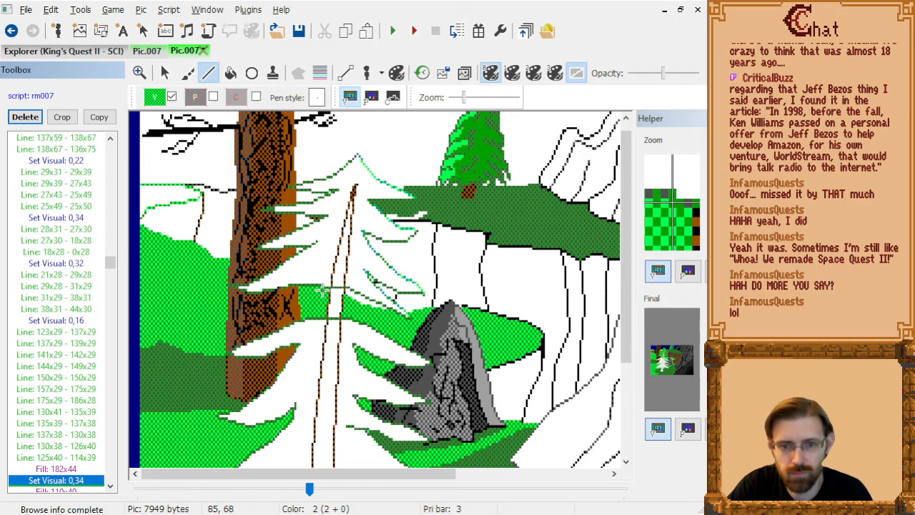
# Replace Fill: 110x40 under Set Visual: 0,34 with a bright green fill at 129x40 beside the pine's upper right branch.
pyautogui.press('Down')
pyautogui.press('Delete')
pyautogui.click(230, 73)
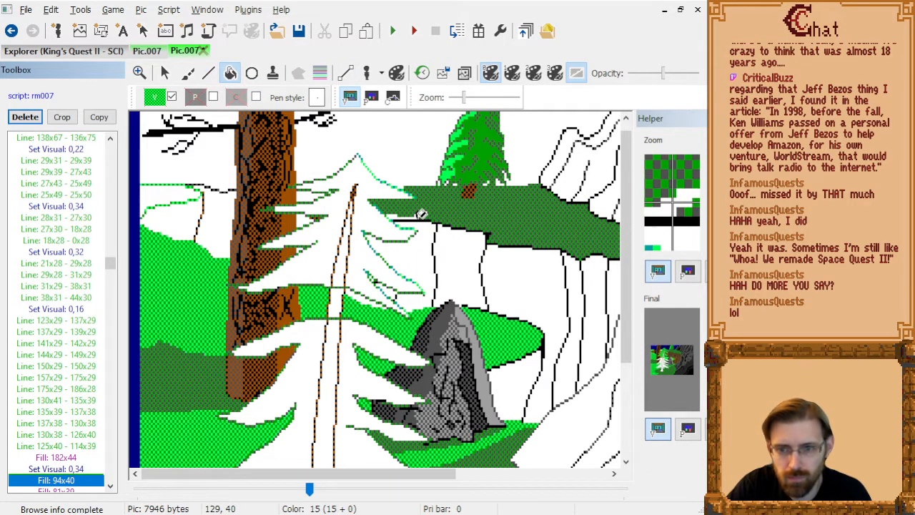
pyautogui.click(422, 215)
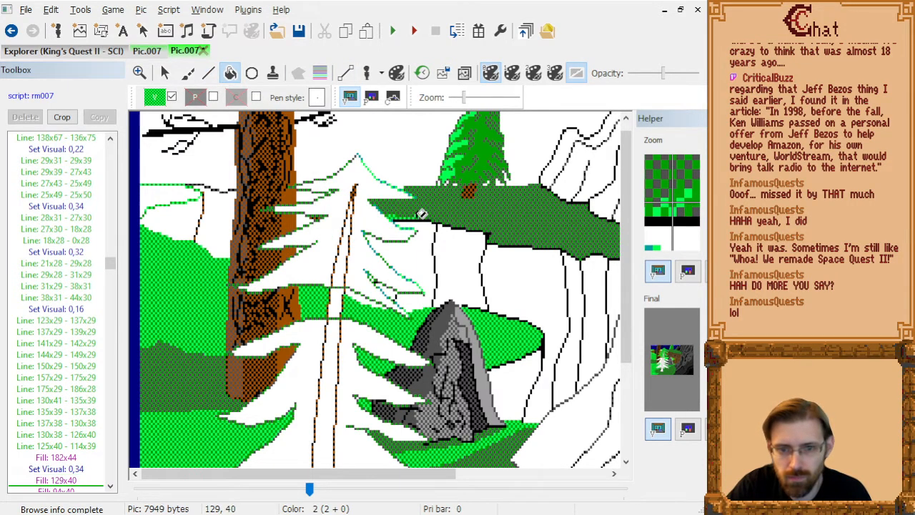
# Delete the bright green pine fills 94x40, 81x39 and 109x63 that follow Fill: 129x40.
pyautogui.click(58, 483)
pyautogui.scroll(-5, 72, 432)
pyautogui.press('Down')
pyautogui.press('Delete')
pyautogui.press('Delete')
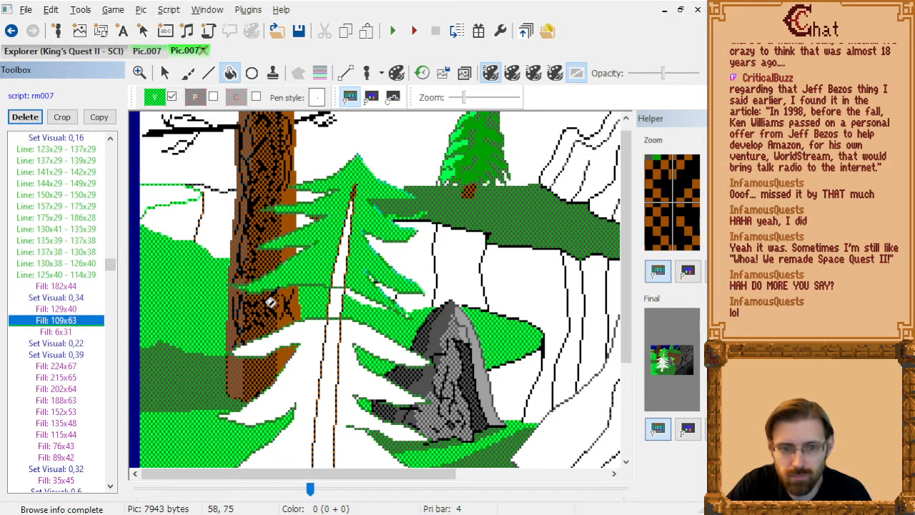
pyautogui.press('Delete')
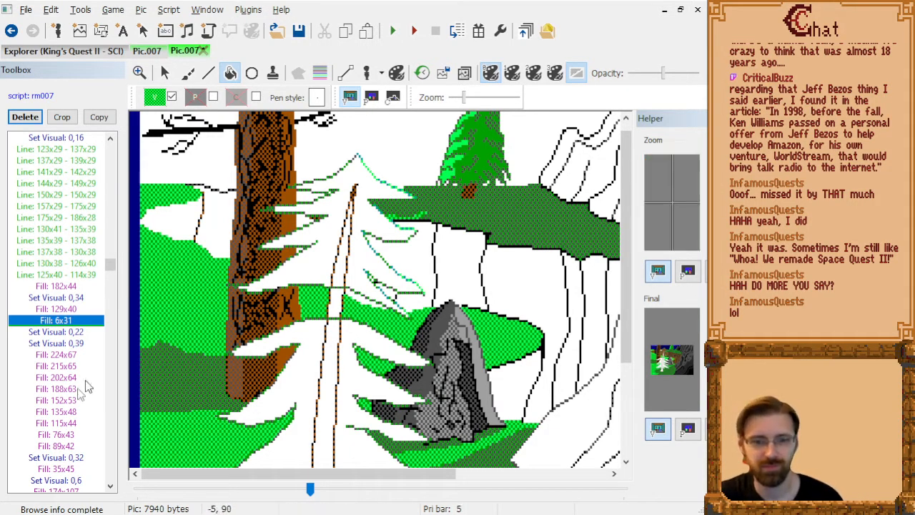
# Step through the commands from Fill: 6x31 to Fill: 135x48 to examine the brown cliff fills under Set Visual: 0,39.
pyautogui.click(72, 321)
pyautogui.press('Up')
pyautogui.press('Down')
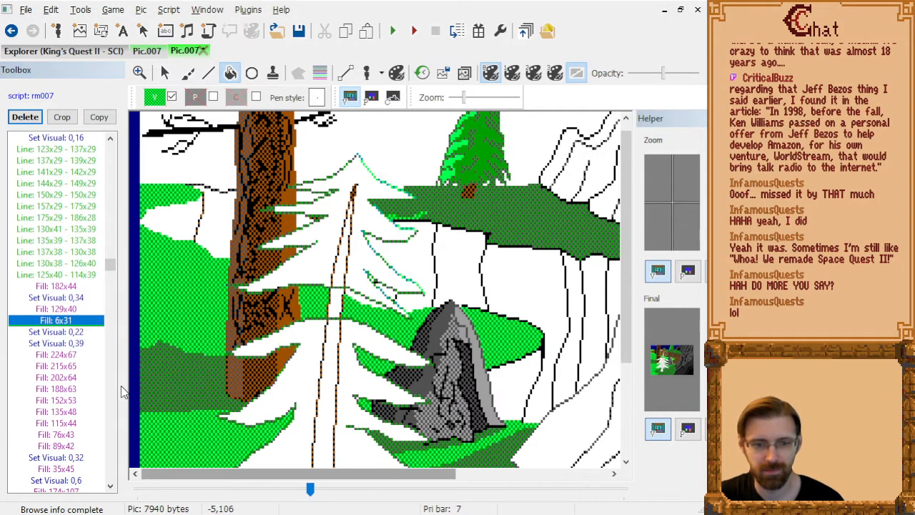
pyautogui.click(53, 334)
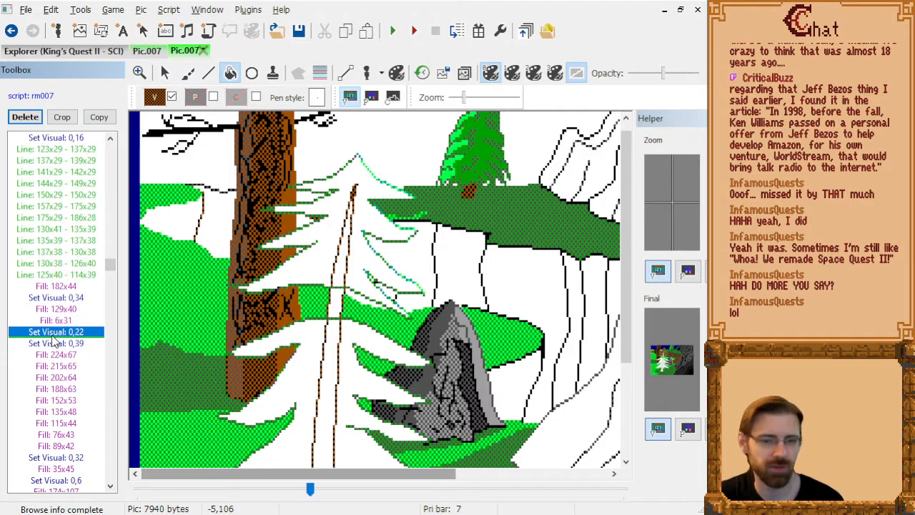
pyautogui.press('Down')
pyautogui.press('Down')
pyautogui.press('Down')
pyautogui.press('Down')
pyautogui.press('Down')
pyautogui.press('Down')
pyautogui.press('Down')
pyautogui.press('Down')
pyautogui.press('Down')
pyautogui.press('Down')
pyautogui.press('Down')
pyautogui.press('Down')
pyautogui.press('Down')
pyautogui.press('Down')
pyautogui.press('Down')
pyautogui.press('Up')
pyautogui.press('Up')
pyautogui.press('Up')
pyautogui.press('Up')
pyautogui.press('Up')
pyautogui.press('Up')
pyautogui.press('Up')
pyautogui.press('Up')
pyautogui.press('Up')
pyautogui.press('Up')
pyautogui.press('Up')
pyautogui.press('Down')
pyautogui.press('Down')
pyautogui.press('Down')
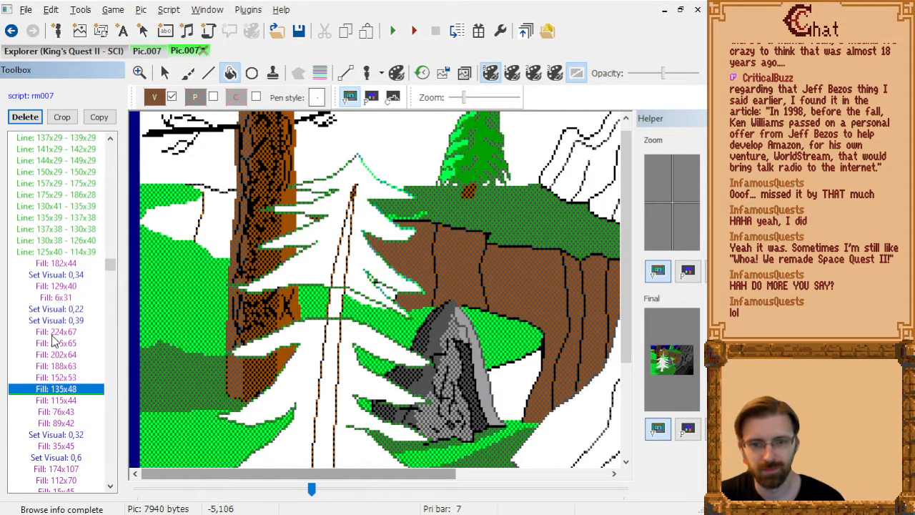
# Delete the brown fills 115x44 and 89x42 while keeping Fill: 76x43 between them.
pyautogui.press('Down')
pyautogui.press('Delete')
pyautogui.press('Up')
pyautogui.press('Down')
pyautogui.press('Down')
pyautogui.press('Delete')
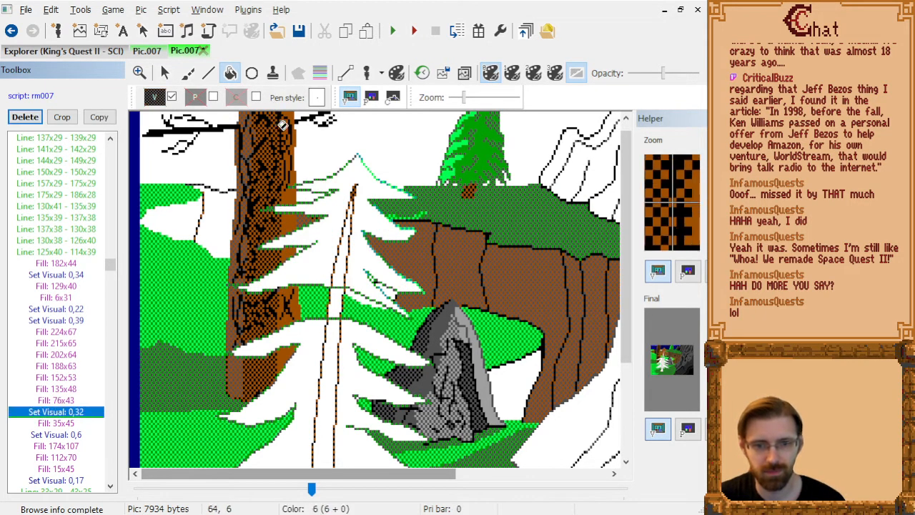
# After Fill: 76x43, add brown fills at 116x71, 108x65, 107x64, 102x72, 113x76 and 74x53 in the gaps between the pine's branches.
pyautogui.press('Up')
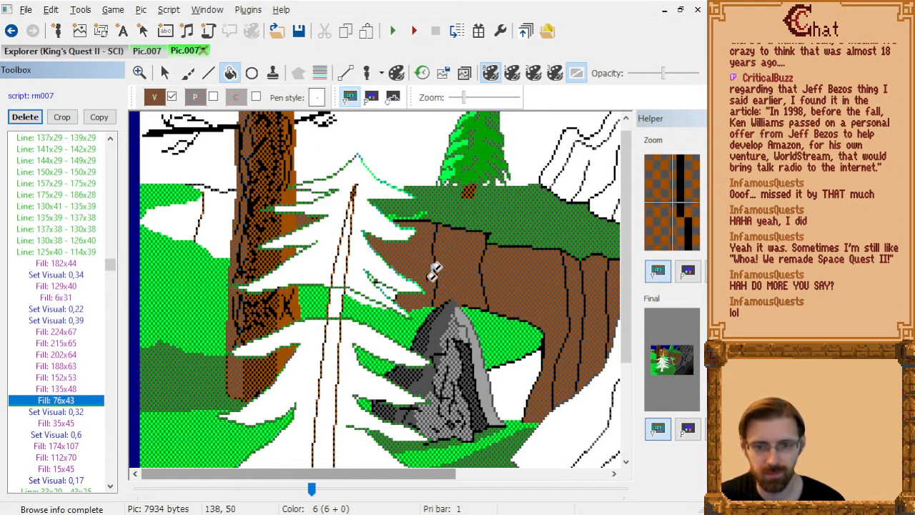
pyautogui.click(393, 293)
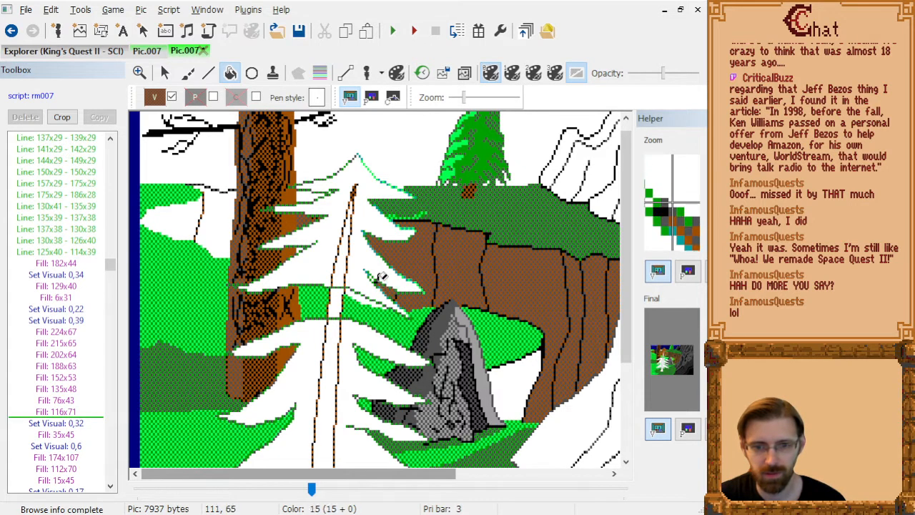
pyautogui.click(375, 277)
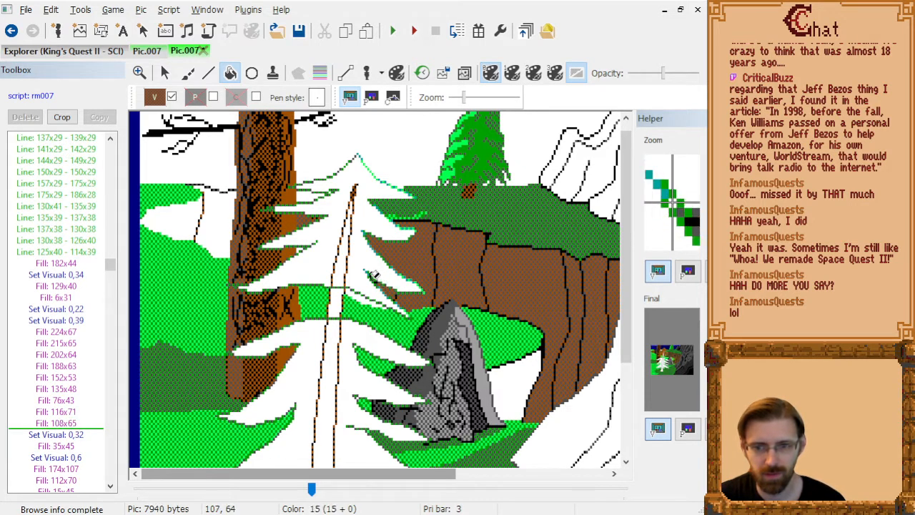
pyautogui.click(373, 275)
pyautogui.click(363, 295)
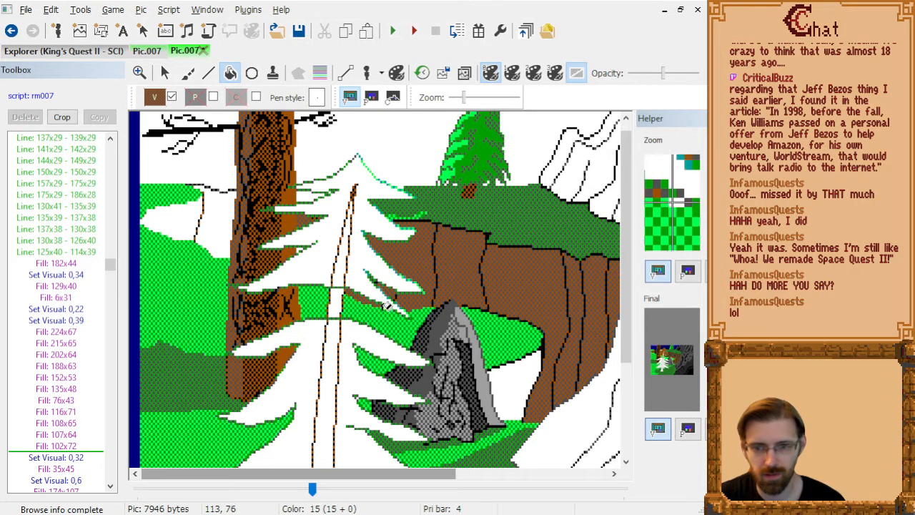
pyautogui.click(387, 304)
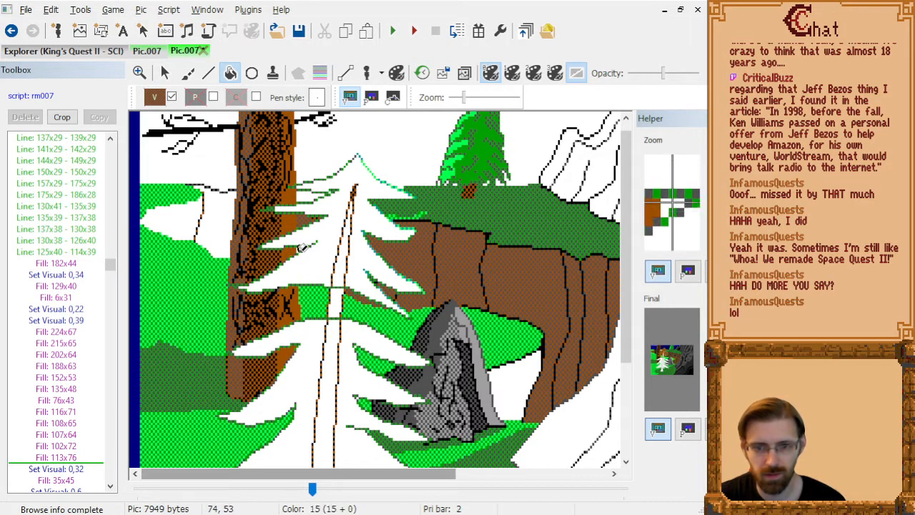
pyautogui.click(302, 246)
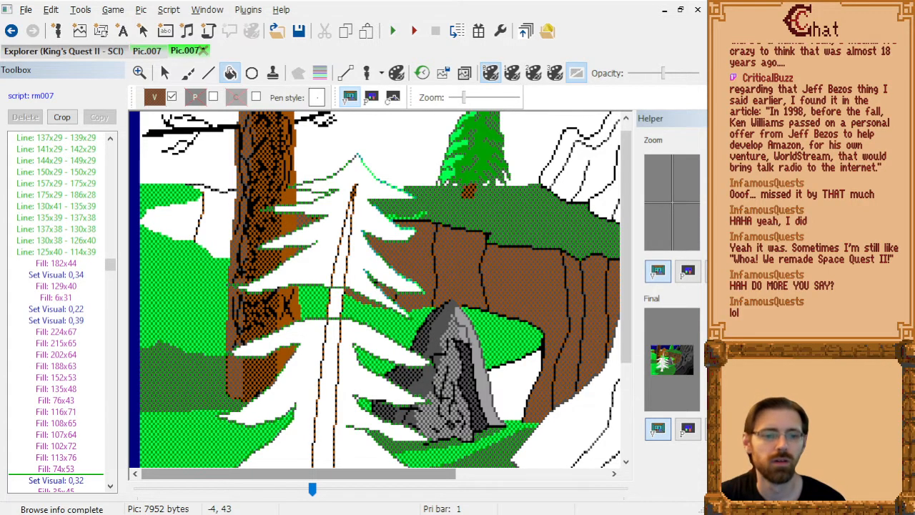
# Delete Fill: 112x70, listed after Fill: 174x107 under Set Visual: 0,6.
pyautogui.click(51, 472)
pyautogui.press('Down')
pyautogui.press('Down')
pyautogui.press('Down')
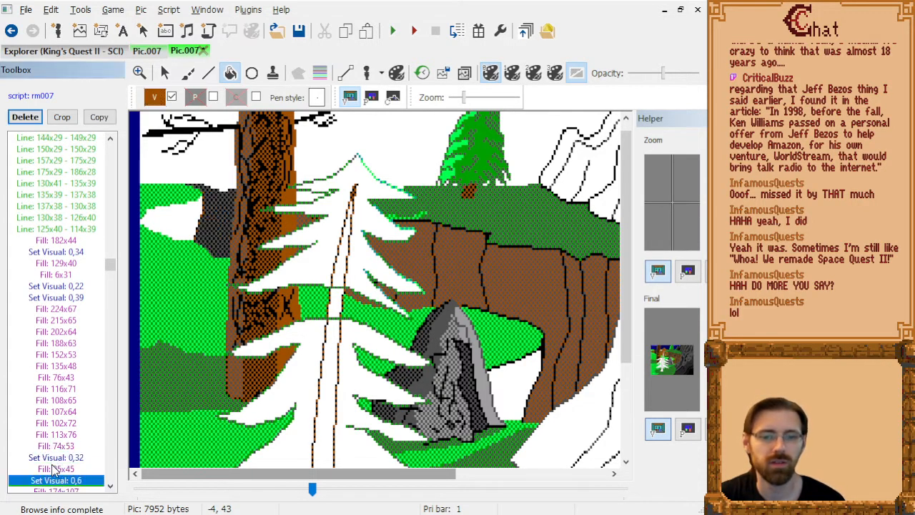
pyautogui.press('Down')
pyautogui.press('Down')
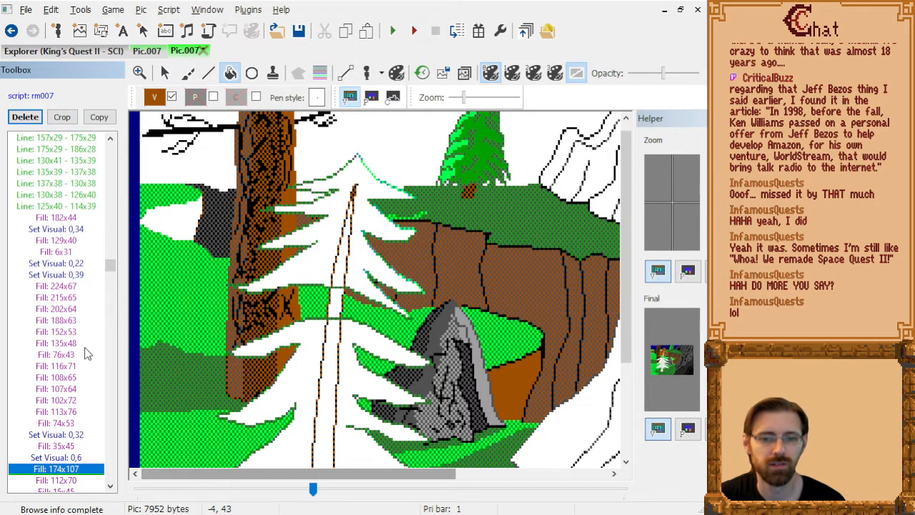
pyautogui.press('Delete')
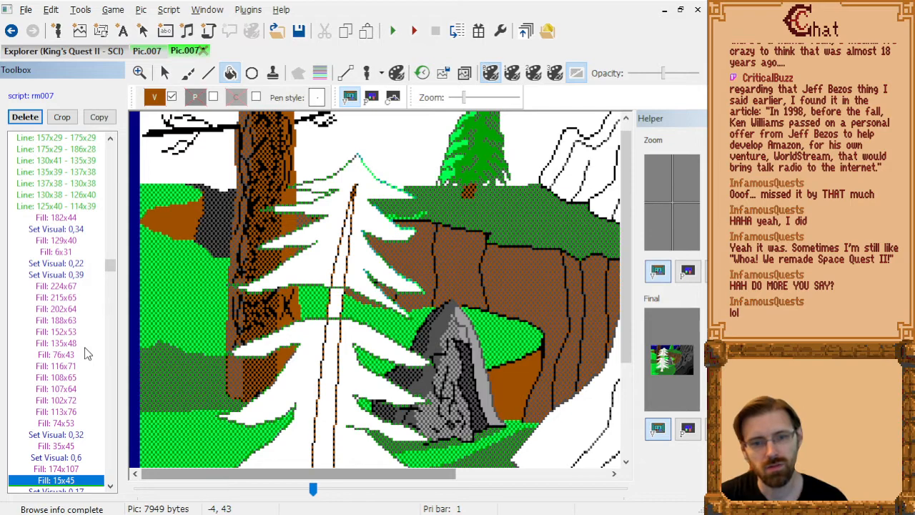
# Show and hide the trace image to compare it with the drawn cliffs, ground and pine.
pyautogui.click(464, 74)
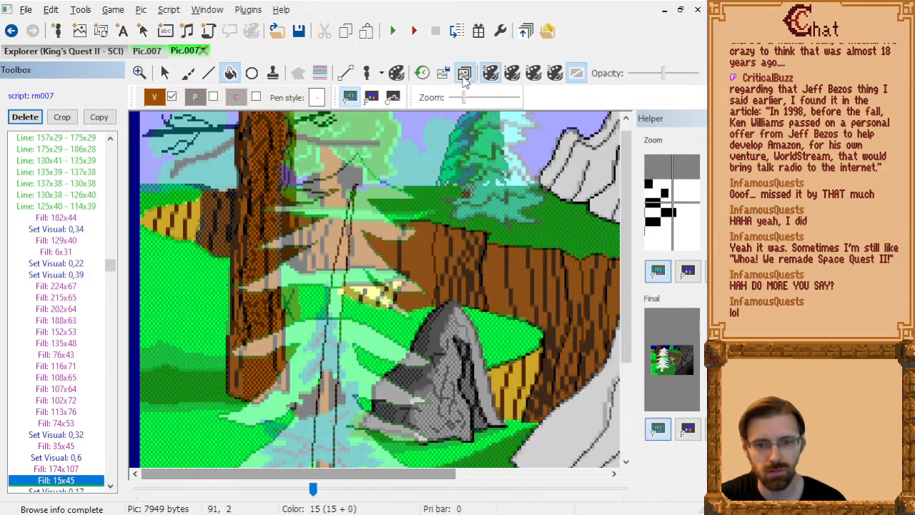
pyautogui.click(464, 73)
pyautogui.click(464, 74)
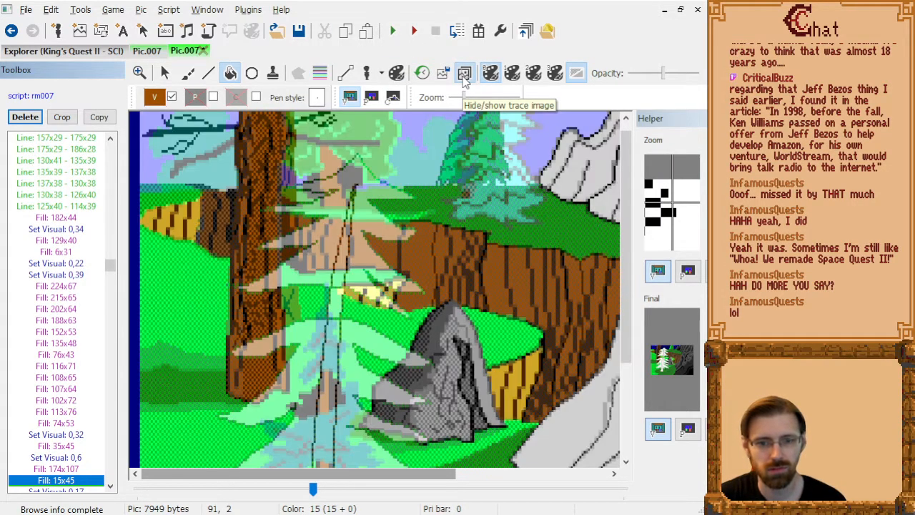
pyautogui.click(464, 73)
# Step through the commands from Set Visual: 0,17 to Fill: 8x1 to examine the blue sky outlines and fills around the trees.
pyautogui.press('Down')
pyautogui.press('Down')
pyautogui.press('Down')
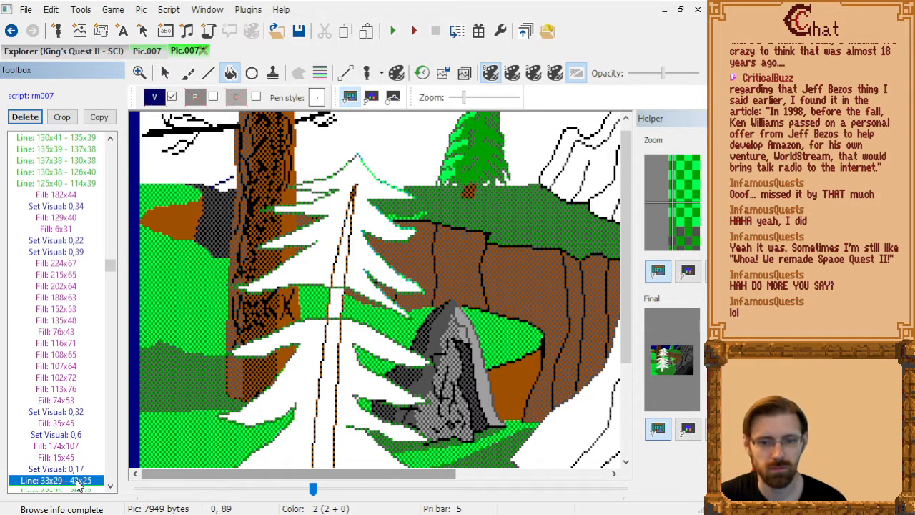
pyautogui.press('Down')
pyautogui.press('Down')
pyautogui.press('Down')
pyautogui.press('Down')
pyautogui.press('Down')
pyautogui.press('Down')
pyautogui.press('Down')
pyautogui.press('Down')
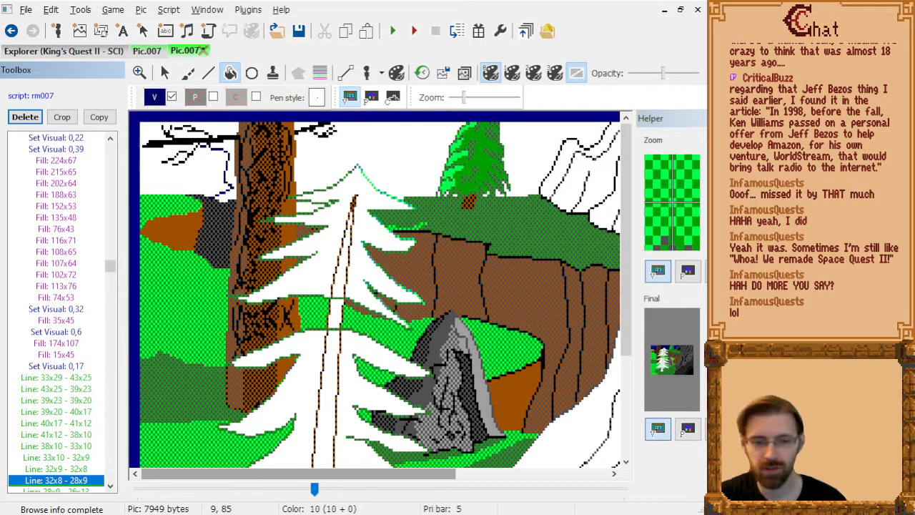
pyautogui.press('Down')
pyautogui.press('Down')
pyautogui.press('Down')
pyautogui.press('Down')
pyautogui.press('Down')
pyautogui.press('Down')
pyautogui.press('Down')
pyautogui.press('Down')
pyautogui.press('Down')
pyautogui.press('Down')
pyautogui.press('Down')
pyautogui.press('Down')
pyautogui.press('Down')
pyautogui.press('Down')
pyautogui.press('Down')
pyautogui.press('Down')
pyautogui.press('Down')
pyautogui.press('Down')
pyautogui.press('Down')
pyautogui.press('Down')
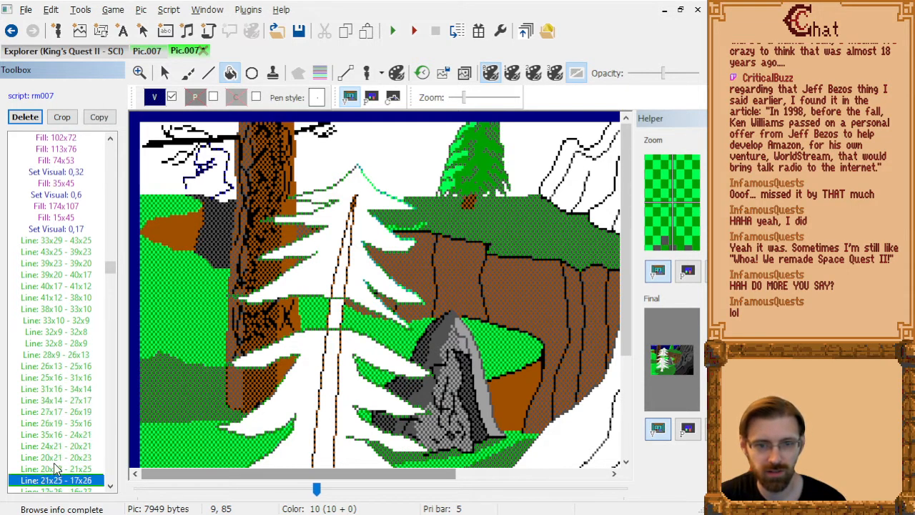
pyautogui.press('Down')
pyautogui.press('Down')
pyautogui.press('Down')
pyautogui.press('Down')
pyautogui.press('Down')
pyautogui.press('Down')
pyautogui.press('Down')
pyautogui.press('Down')
pyautogui.press('Down')
pyautogui.press('Down')
pyautogui.press('Down')
pyautogui.press('Down')
pyautogui.press('Down')
pyautogui.press('Down')
pyautogui.press('Down')
pyautogui.press('Down')
pyautogui.press('Down')
pyautogui.press('Down')
pyautogui.press('Down')
pyautogui.press('Down')
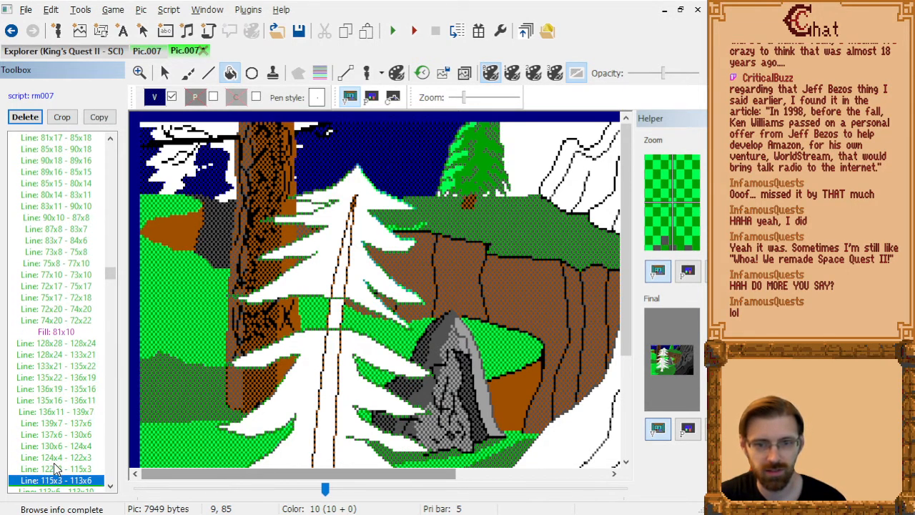
pyautogui.press('Down')
pyautogui.press('Down')
pyautogui.press('Down')
pyautogui.press('Down')
pyautogui.press('Down')
pyautogui.press('Down')
pyautogui.press('Down')
pyautogui.press('Down')
pyautogui.press('Down')
pyautogui.press('Down')
pyautogui.press('Down')
pyautogui.press('Down')
pyautogui.press('Down')
pyautogui.press('Down')
pyautogui.press('Down')
pyautogui.press('Down')
pyautogui.press('Down')
pyautogui.press('Down')
pyautogui.press('Down')
pyautogui.press('Down')
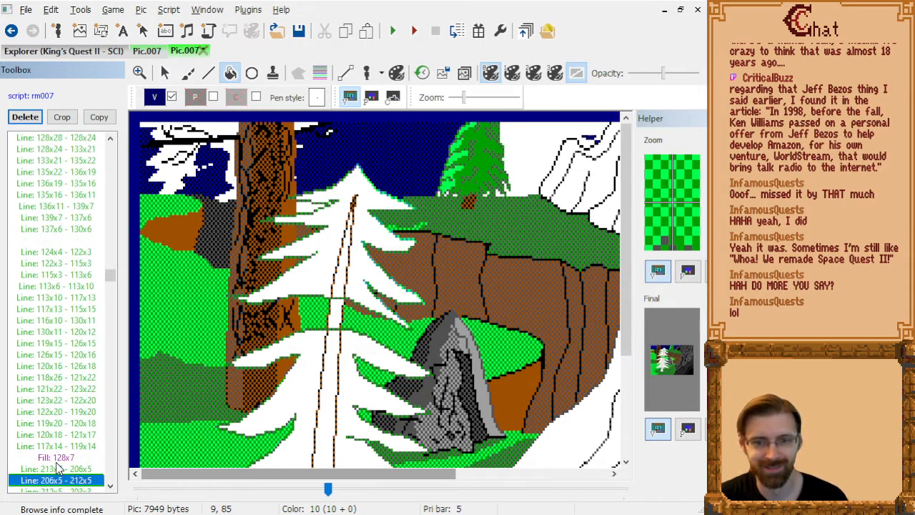
pyautogui.press('Down')
pyautogui.press('Down')
pyautogui.press('Down')
pyautogui.press('Down')
pyautogui.press('Down')
pyautogui.press('Down')
pyautogui.press('Down')
pyautogui.press('Down')
pyautogui.press('Down')
pyautogui.press('Down')
pyautogui.press('Down')
pyautogui.press('Down')
pyautogui.press('Down')
pyautogui.press('Down')
pyautogui.press('Down')
pyautogui.press('Down')
pyautogui.press('Down')
pyautogui.press('Down')
pyautogui.press('Down')
pyautogui.press('Down')
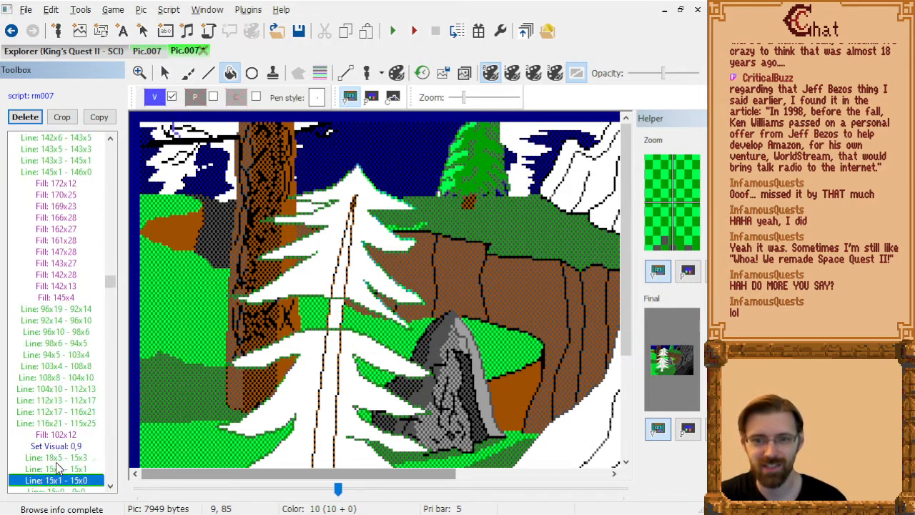
pyautogui.press('Down')
pyautogui.press('Down')
pyautogui.press('Down')
pyautogui.press('Down')
pyautogui.press('Down')
pyautogui.press('Down')
pyautogui.press('Down')
pyautogui.press('Down')
pyautogui.press('Down')
pyautogui.press('Down')
pyautogui.press('Down')
pyautogui.press('Down')
pyautogui.press('Down')
pyautogui.press('Down')
pyautogui.press('Down')
pyautogui.press('Down')
pyautogui.press('Down')
pyautogui.press('Down')
pyautogui.press('Down')
pyautogui.press('Down')
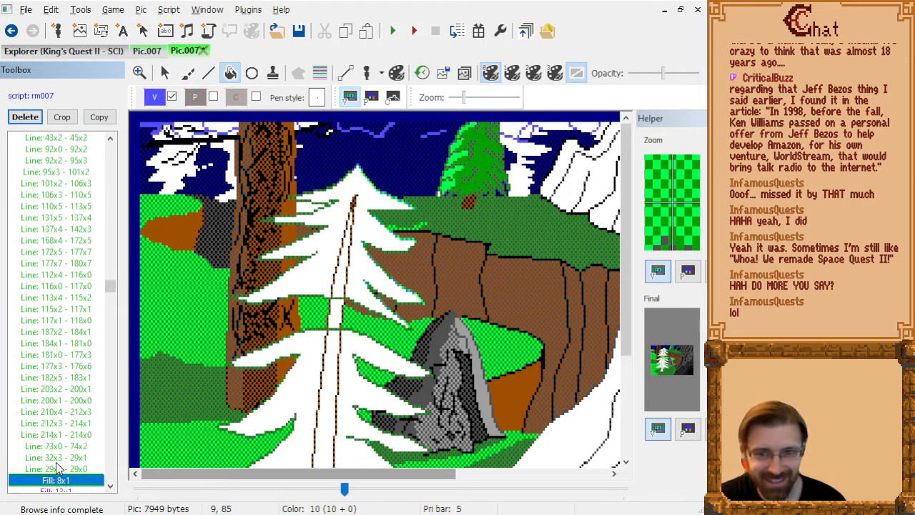
# Step through the commands from Fill: 8x1 to the bright green lines under Set Visual: 0,10 to examine how sky, cliffs and grass build up.
pyautogui.press('Down')
pyautogui.press('Down')
pyautogui.press('Down')
pyautogui.press('Down')
pyautogui.press('Down')
pyautogui.press('Down')
pyautogui.press('Down')
pyautogui.press('Down')
pyautogui.press('Down')
pyautogui.press('Down')
pyautogui.press('Down')
pyautogui.press('Down')
pyautogui.press('Down')
pyautogui.press('Down')
pyautogui.press('Down')
pyautogui.press('Down')
pyautogui.press('Down')
pyautogui.press('Down')
pyautogui.press('Down')
pyautogui.press('Down')
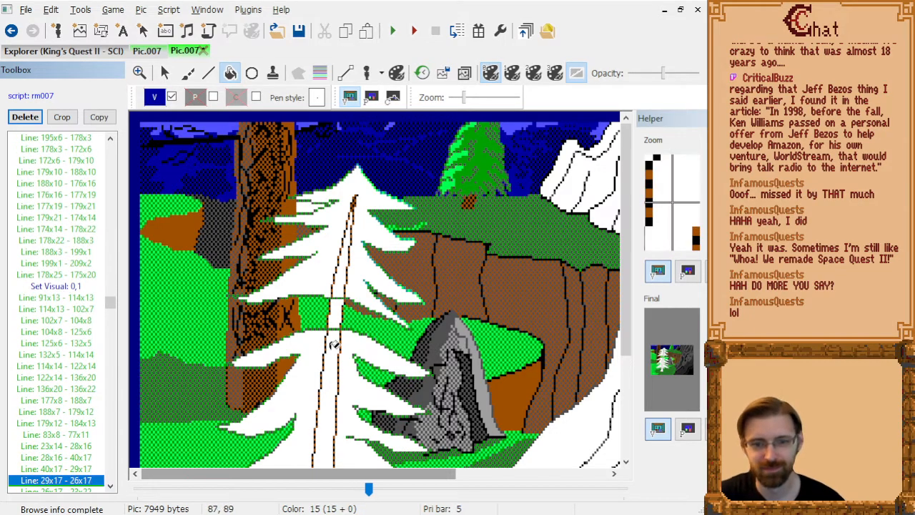
pyautogui.scroll(-1, 336, 345)
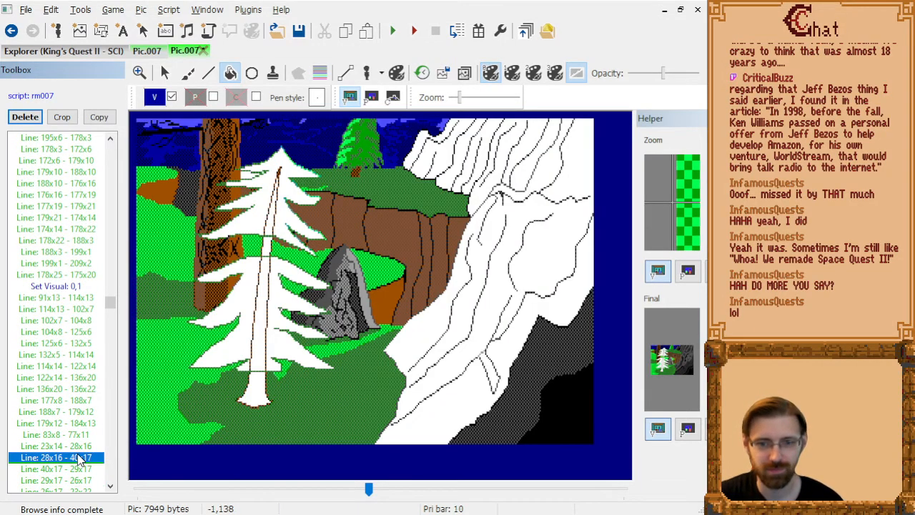
pyautogui.press('Down')
pyautogui.press('Down')
pyautogui.press('Down')
pyautogui.press('Down')
pyautogui.press('Down')
pyautogui.press('Down')
pyautogui.press('Down')
pyautogui.press('Down')
pyautogui.press('Down')
pyautogui.press('Down')
pyautogui.press('Down')
pyautogui.press('Down')
pyautogui.press('Down')
pyautogui.press('Down')
pyautogui.press('Down')
pyautogui.press('Down')
pyautogui.press('Down')
pyautogui.press('Down')
pyautogui.press('Down')
pyautogui.press('Down')
pyautogui.press('Up')
pyautogui.press('Up')
pyautogui.press('Up')
pyautogui.press('Up')
pyautogui.press('Up')
pyautogui.press('Up')
pyautogui.press('Up')
pyautogui.press('Up')
pyautogui.press('Up')
pyautogui.press('Up')
pyautogui.press('Up')
pyautogui.press('Up')
pyautogui.press('Up')
pyautogui.press('Up')
pyautogui.press('Up')
pyautogui.press('Up')
pyautogui.press('Up')
pyautogui.press('Up')
pyautogui.press('Up')
pyautogui.press('Up')
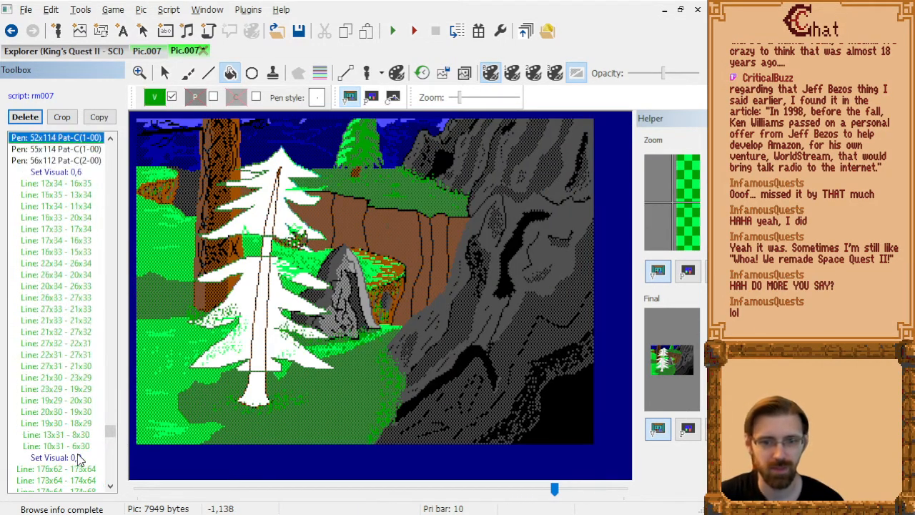
pyautogui.press('Down')
pyautogui.press('Down')
pyautogui.press('Down')
pyautogui.press('Down')
pyautogui.press('Down')
pyautogui.press('Down')
pyautogui.press('Down')
pyautogui.press('Down')
pyautogui.press('Down')
pyautogui.press('Down')
pyautogui.press('Down')
pyautogui.press('Down')
pyautogui.press('Down')
pyautogui.press('Down')
pyautogui.press('Down')
pyautogui.press('Down')
pyautogui.press('Down')
pyautogui.press('Down')
pyautogui.press('Down')
pyautogui.press('Down')
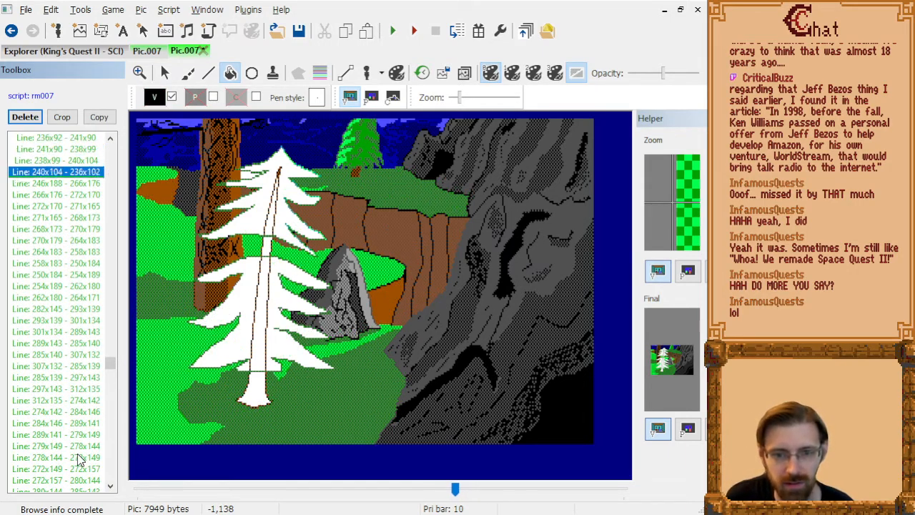
pyautogui.press('Down')
pyautogui.press('Down')
pyautogui.press('Down')
pyautogui.press('Down')
pyautogui.press('Down')
pyautogui.press('Down')
pyautogui.press('Down')
pyautogui.press('Down')
pyautogui.press('Down')
pyautogui.press('Down')
pyautogui.press('Down')
pyautogui.press('Down')
pyautogui.press('Down')
pyautogui.press('Down')
pyautogui.press('Down')
pyautogui.press('Down')
pyautogui.press('Down')
pyautogui.press('Down')
pyautogui.press('Down')
pyautogui.press('Down')
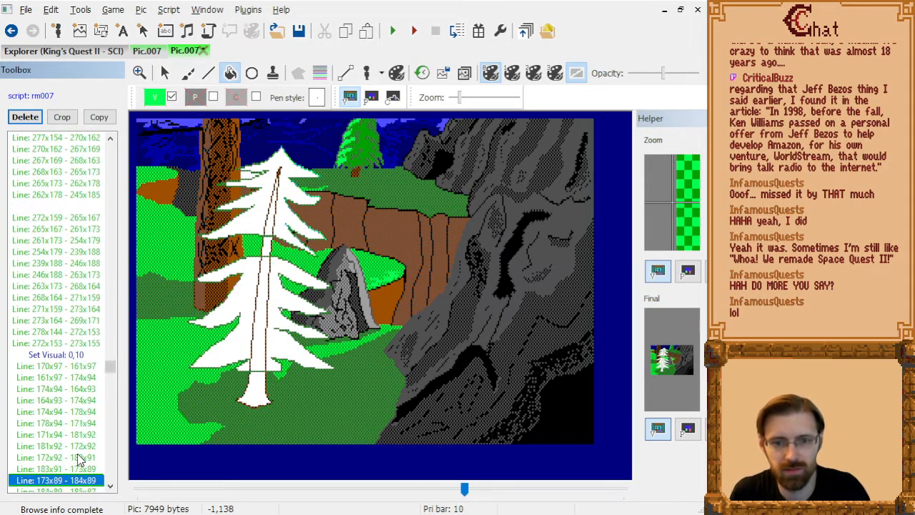
pyautogui.press('Down')
pyautogui.press('Down')
pyautogui.press('Down')
pyautogui.press('Down')
pyautogui.press('Down')
pyautogui.press('Down')
pyautogui.press('Down')
pyautogui.press('Down')
pyautogui.press('Down')
pyautogui.press('Down')
pyautogui.press('Down')
pyautogui.press('Down')
pyautogui.press('Down')
pyautogui.press('Down')
pyautogui.press('Down')
pyautogui.press('Down')
pyautogui.press('Down')
pyautogui.press('Down')
pyautogui.press('Down')
pyautogui.press('Down')
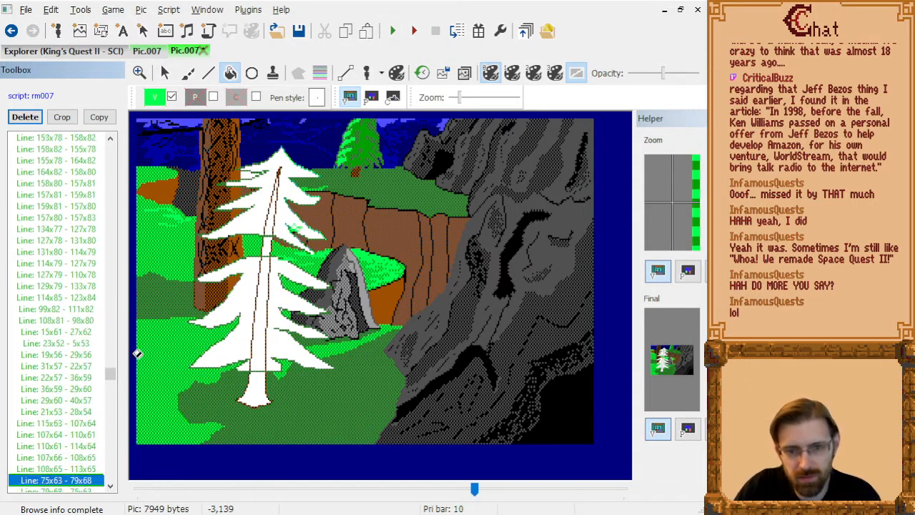
# Step back and forth through the Set Visual: 0,10 grass lines around Line: 115x63 - 107x64 to examine which ones cross the pine.
pyautogui.press('Up')
pyautogui.press('Up')
pyautogui.press('Up')
pyautogui.press('Up')
pyautogui.press('Up')
pyautogui.press('Up')
pyautogui.press('Up')
pyautogui.press('Up')
pyautogui.press('Up')
pyautogui.press('Up')
pyautogui.press('Up')
pyautogui.press('Up')
pyautogui.press('Up')
pyautogui.press('Up')
pyautogui.press('Up')
pyautogui.press('Up')
pyautogui.press('Up')
pyautogui.press('Up')
pyautogui.press('Up')
pyautogui.press('Up')
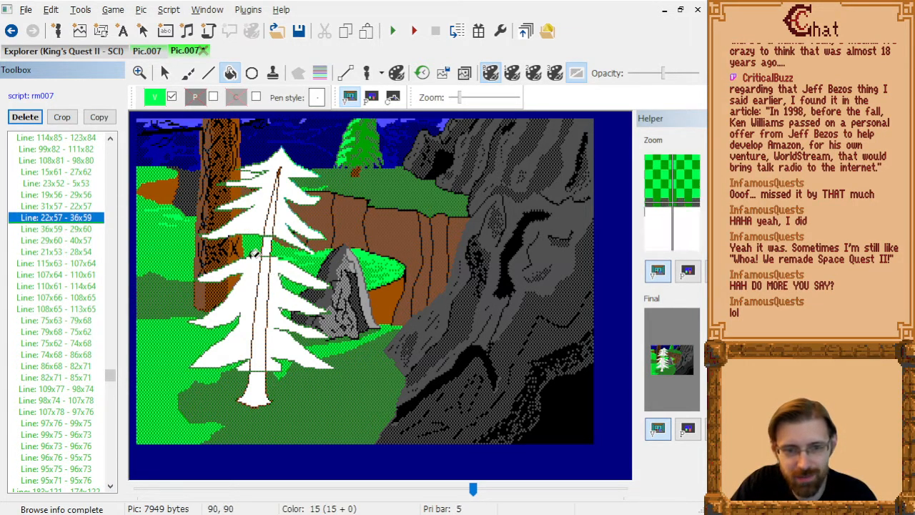
pyautogui.press('Down')
pyautogui.press('Down')
pyautogui.press('Down')
pyautogui.press('Down')
pyautogui.press('Down')
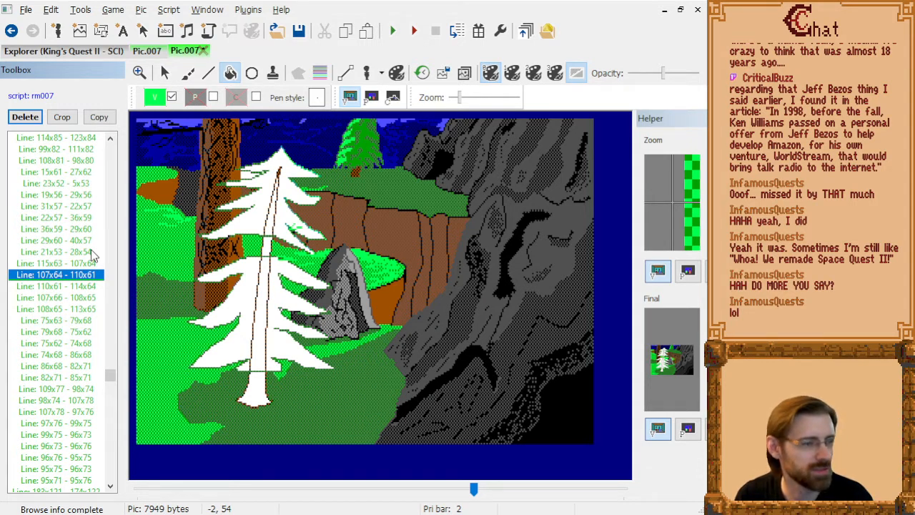
pyautogui.press('Down')
pyautogui.press('Down')
pyautogui.press('Down')
pyautogui.press('Up')
pyautogui.press('Up')
pyautogui.press('Up')
pyautogui.press('Up')
pyautogui.press('Up')
pyautogui.press('Up')
pyautogui.press('Up')
pyautogui.press('Up')
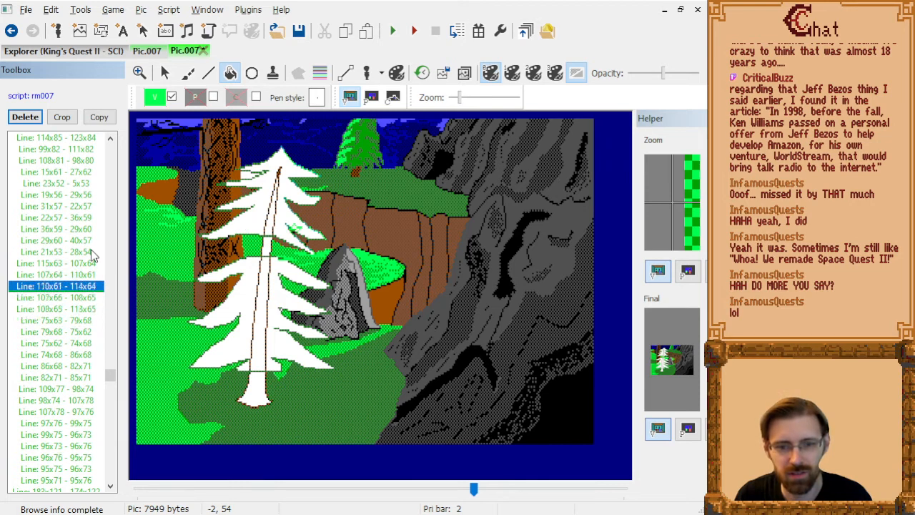
pyautogui.press('Down')
pyautogui.press('Down')
pyautogui.press('Down')
pyautogui.press('Down')
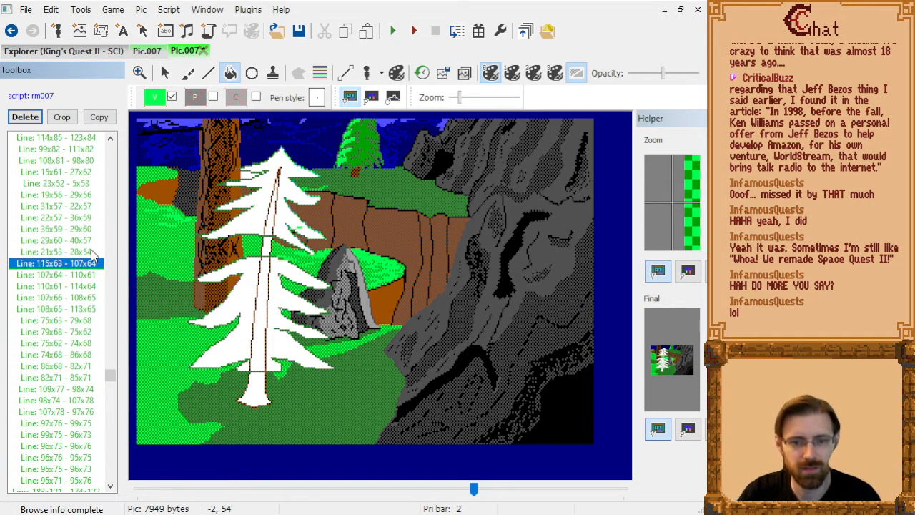
pyautogui.press('Up')
pyautogui.press('Up')
pyautogui.press('Down')
pyautogui.press('Down')
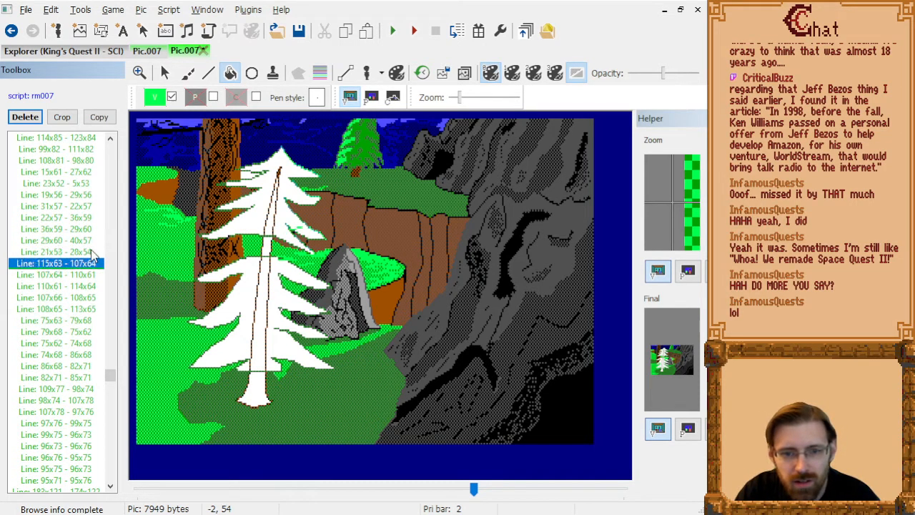
# Delete the bright green grass lines from Line: 115x63 - 107x64 through Line: 74x68 - 86x68.
pyautogui.hotkey('shift', 'Down')
pyautogui.hotkey('shift', 'Down')
pyautogui.hotkey('shift', 'Down')
pyautogui.hotkey('shift', 'Down')
pyautogui.hotkey('shift', 'Down')
pyautogui.hotkey('shift', 'Down')
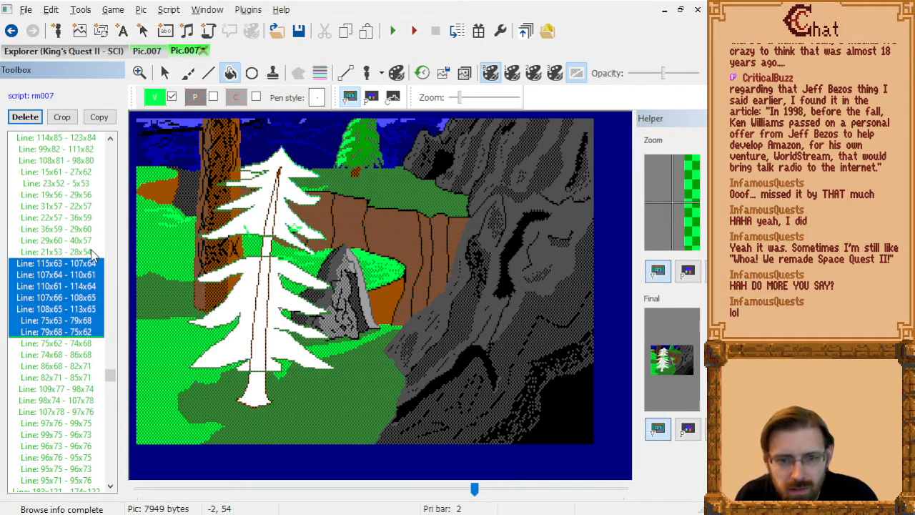
pyautogui.hotkey('shift', 'Down')
pyautogui.hotkey('shift', 'Down')
pyautogui.hotkey('shift', 'Down')
pyautogui.hotkey('shift', 'Down')
pyautogui.hotkey('shift', 'Down')
pyautogui.hotkey('shift', 'Down')
pyautogui.hotkey('shift', 'Down')
pyautogui.hotkey('shift', 'Down')
pyautogui.hotkey('shift', 'Down')
pyautogui.hotkey('shift', 'Down')
pyautogui.hotkey('shift', 'Down')
pyautogui.hotkey('shift', 'Down')
pyautogui.hotkey('shift', 'Down')
pyautogui.hotkey('shift', 'Down')
pyautogui.hotkey('shift', 'Down')
pyautogui.hotkey('shift', 'Down')
pyautogui.hotkey('shift', 'Down')
pyautogui.hotkey('shift', 'Down')
pyautogui.hotkey('shift', 'Down')
pyautogui.hotkey('shift', 'Down')
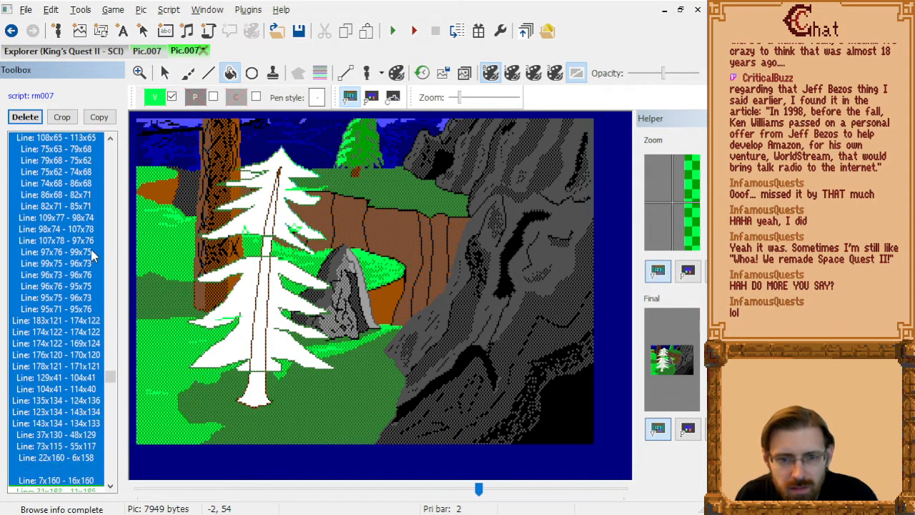
pyautogui.hotkey('shift', 'Down')
pyautogui.hotkey('shift', 'Down')
pyautogui.hotkey('shift', 'Down')
pyautogui.hotkey('shift', 'Down')
pyautogui.hotkey('shift', 'Down')
pyautogui.hotkey('shift', 'Down')
pyautogui.hotkey('shift', 'Down')
pyautogui.hotkey('shift', 'Down')
pyautogui.hotkey('shift', 'Down')
pyautogui.hotkey('shift', 'Down')
pyautogui.hotkey('shift', 'Down')
pyautogui.hotkey('shift', 'Down')
pyautogui.hotkey('shift', 'Down')
pyautogui.hotkey('shift', 'Down')
pyautogui.hotkey('shift', 'Down')
pyautogui.hotkey('shift', 'Down')
pyautogui.hotkey('shift', 'Down')
pyautogui.hotkey('shift', 'Down')
pyautogui.hotkey('shift', 'Down')
pyautogui.hotkey('shift', 'Down')
pyautogui.hotkey('shift', 'Up')
pyautogui.hotkey('shift', 'Up')
pyautogui.hotkey('shift', 'Up')
pyautogui.hotkey('shift', 'Up')
pyautogui.hotkey('shift', 'Up')
pyautogui.hotkey('shift', 'Up')
pyautogui.hotkey('shift', 'Up')
pyautogui.hotkey('shift', 'Up')
pyautogui.hotkey('shift', 'Up')
pyautogui.hotkey('shift', 'Up')
pyautogui.hotkey('shift', 'Up')
pyautogui.hotkey('shift', 'Up')
pyautogui.hotkey('shift', 'Up')
pyautogui.hotkey('shift', 'Up')
pyautogui.hotkey('shift', 'Up')
pyautogui.hotkey('shift', 'Up')
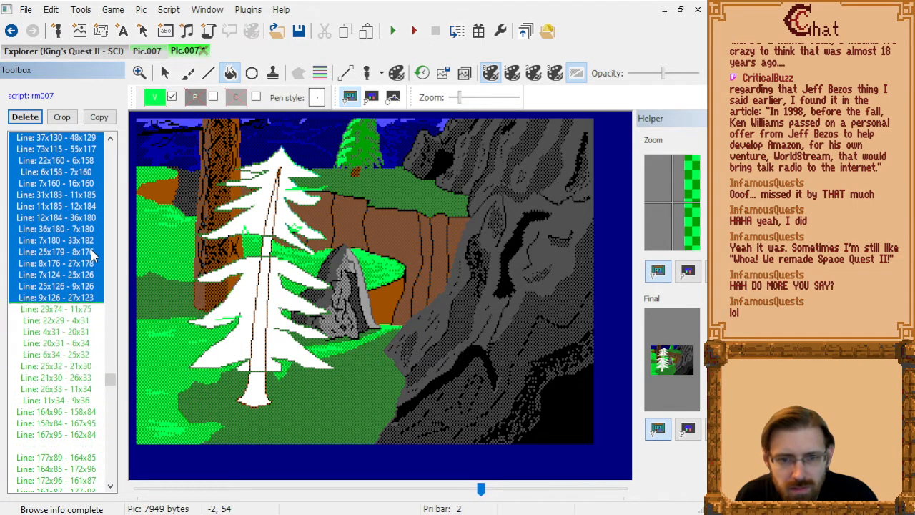
pyautogui.hotkey('shift', 'Up')
pyautogui.hotkey('shift', 'Up')
pyautogui.hotkey('shift', 'Up')
pyautogui.hotkey('shift', 'Up')
pyautogui.hotkey('shift', 'Up')
pyautogui.hotkey('shift', 'Up')
pyautogui.hotkey('shift', 'Up')
pyautogui.hotkey('shift', 'Up')
pyautogui.hotkey('shift', 'Up')
pyautogui.hotkey('shift', 'Up')
pyautogui.hotkey('shift', 'Up')
pyautogui.hotkey('shift', 'Up')
pyautogui.hotkey('shift', 'Up')
pyautogui.hotkey('shift', 'Up')
pyautogui.hotkey('shift', 'Up')
pyautogui.hotkey('shift', 'Up')
pyautogui.hotkey('shift', 'Up')
pyautogui.hotkey('shift', 'Up')
pyautogui.hotkey('shift', 'Up')
pyautogui.hotkey('shift', 'Up')
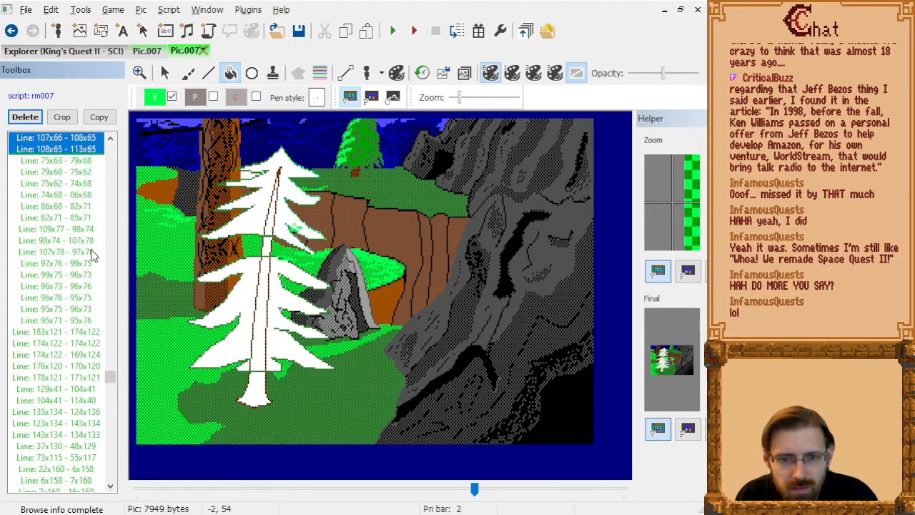
pyautogui.hotkey('shift', 'Down')
pyautogui.hotkey('shift', 'Down')
pyautogui.hotkey('shift', 'Down')
pyautogui.hotkey('shift', 'Down')
pyautogui.hotkey('shift', 'Down')
pyautogui.hotkey('shift', 'Down')
pyautogui.hotkey('shift', 'Down')
pyautogui.hotkey('shift', 'Up')
pyautogui.hotkey('shift', 'Up')
pyautogui.hotkey('shift', 'Up')
pyautogui.hotkey('shift', 'Up')
pyautogui.hotkey('shift', 'Down')
pyautogui.press('Delete')
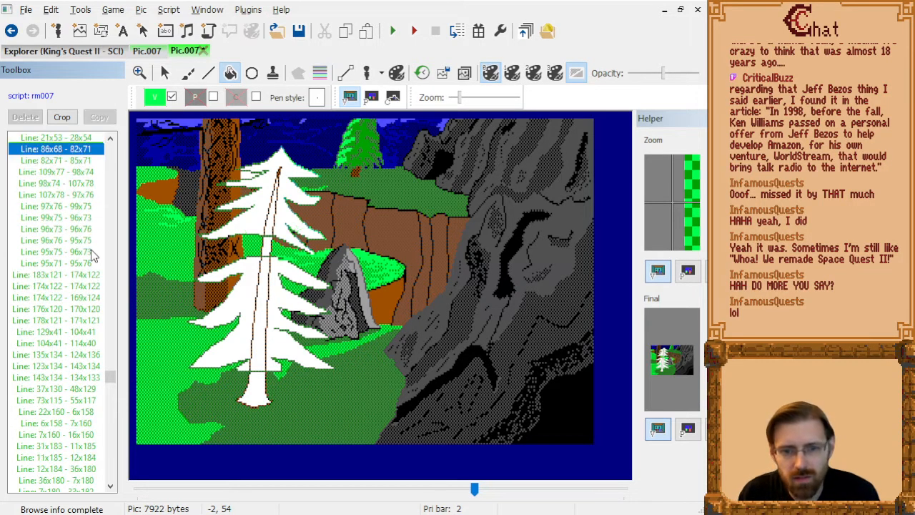
# Delete the grass line Line: 86x68 - 82x71, listed after Line: 21x53 - 28x54.
pyautogui.press('Down')
pyautogui.press('Up')
pyautogui.press('Up')
pyautogui.press('Up')
pyautogui.press('Down')
# Step through the grass lines from Line: 82x71 - 85x71 to Line: 7x180 - 33x182 and back to Line: 129x41 - 104x41 to examine overlaps with the pine.
pyautogui.press('Down')
pyautogui.press('Delete')
pyautogui.press('Down')
pyautogui.press('Down')
pyautogui.press('Up')
pyautogui.press('Up')
pyautogui.press('Down')
pyautogui.press('Down')
pyautogui.press('Down')
pyautogui.press('Down')
pyautogui.press('Down')
pyautogui.press('Down')
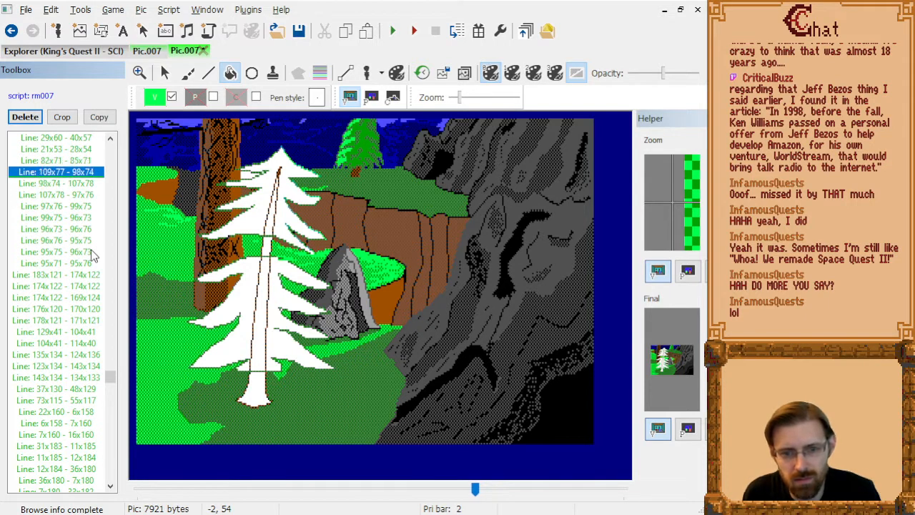
pyautogui.press('Down')
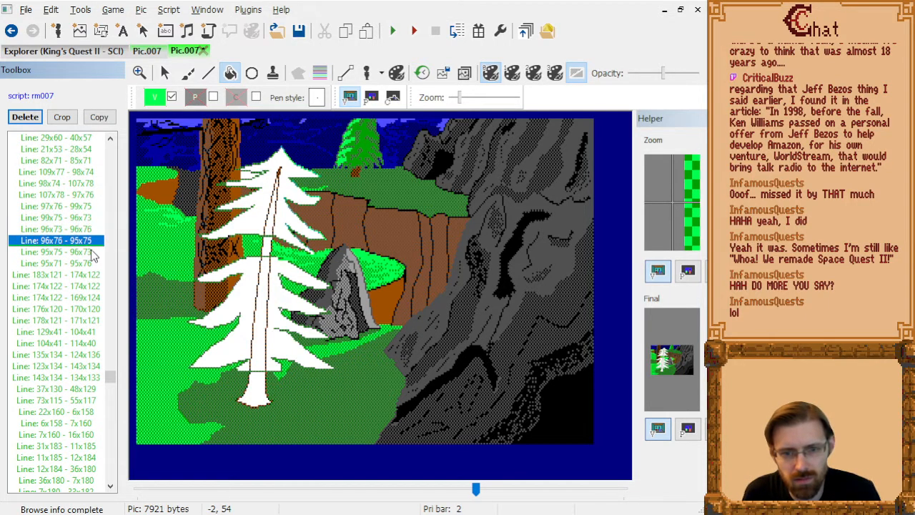
pyautogui.press('Down')
pyautogui.press('Down')
pyautogui.press('Down')
pyautogui.press('Down')
pyautogui.press('Down')
pyautogui.press('Down')
pyautogui.press('Down')
pyautogui.press('Down')
pyautogui.press('Down')
pyautogui.press('Down')
pyautogui.press('Down')
pyautogui.press('Down')
pyautogui.press('Down')
pyautogui.press('Down')
pyautogui.press('Down')
pyautogui.press('Down')
pyautogui.press('Down')
pyautogui.press('Down')
pyautogui.press('Down')
pyautogui.press('Down')
pyautogui.press('Down')
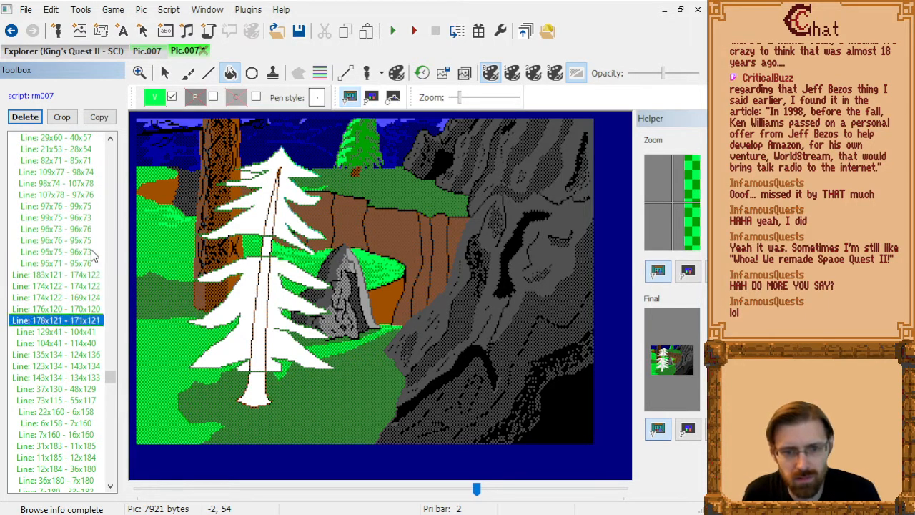
pyautogui.press('Up')
pyautogui.press('Up')
pyautogui.press('Up')
pyautogui.press('Up')
pyautogui.press('Up')
pyautogui.press('Up')
pyautogui.press('Up')
pyautogui.press('Up')
pyautogui.press('Up')
pyautogui.press('Up')
pyautogui.press('Up')
pyautogui.press('Up')
pyautogui.press('Up')
pyautogui.press('Up')
pyautogui.press('Up')
pyautogui.press('Up')
pyautogui.press('Up')
pyautogui.press('Up')
pyautogui.press('Up')
pyautogui.press('Up')
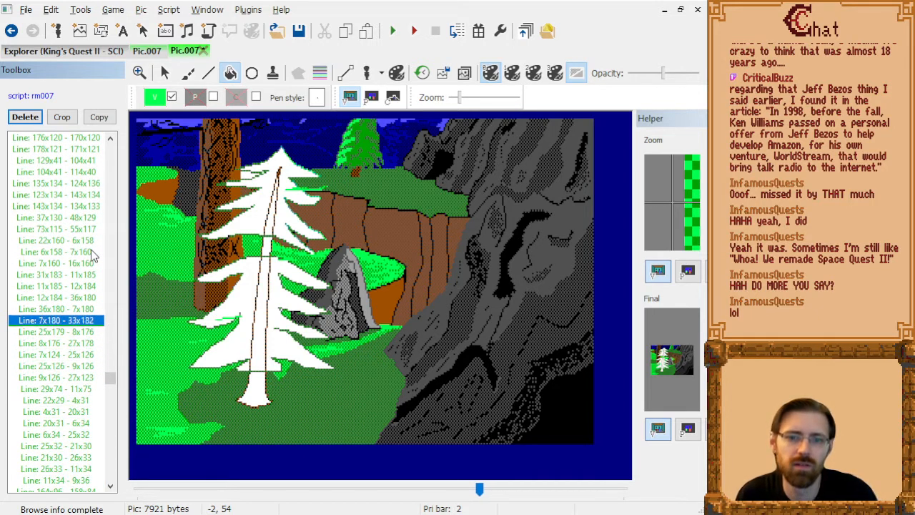
pyautogui.press('Down')
pyautogui.press('Down')
pyautogui.press('Down')
pyautogui.press('Down')
pyautogui.press('Down')
pyautogui.press('Down')
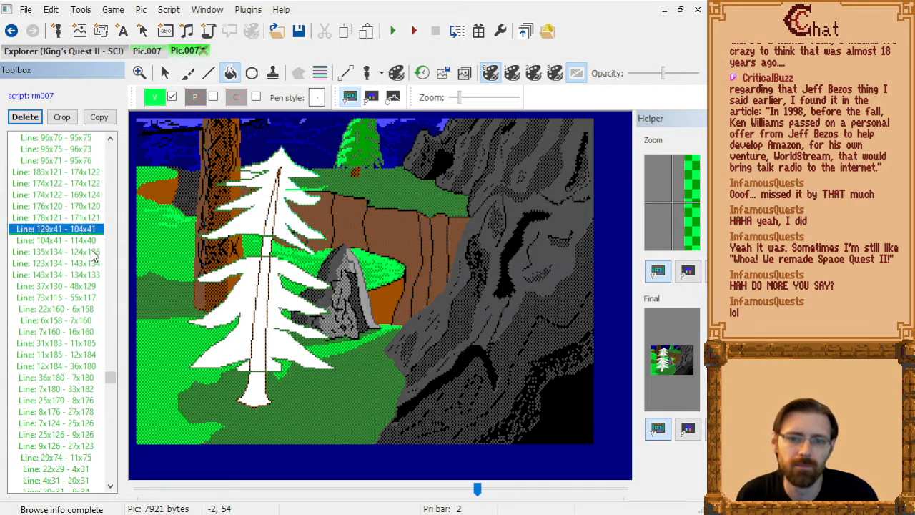
pyautogui.press('Down')
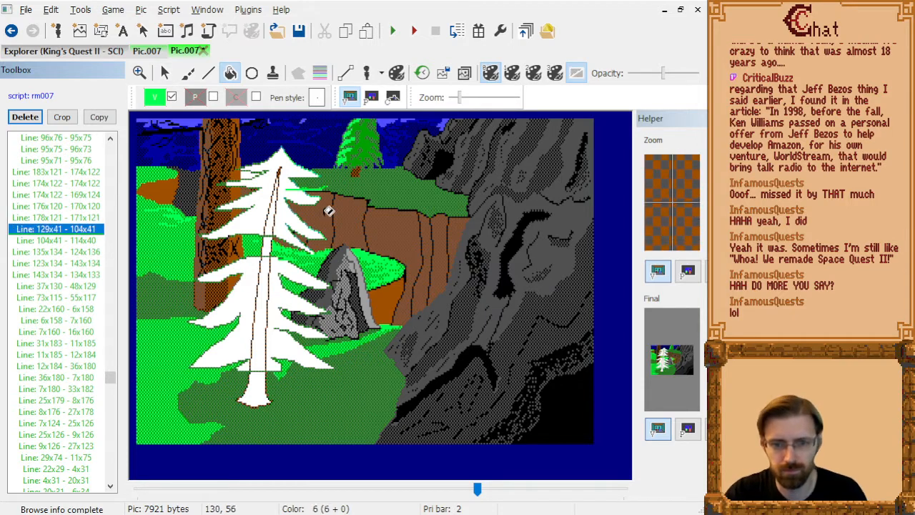
# After Line: 178x121 - 171x121, draw a bright green line from 130x41 to 116x41 along the cliff edge beside the pine.
pyautogui.scroll(3, 317, 197)
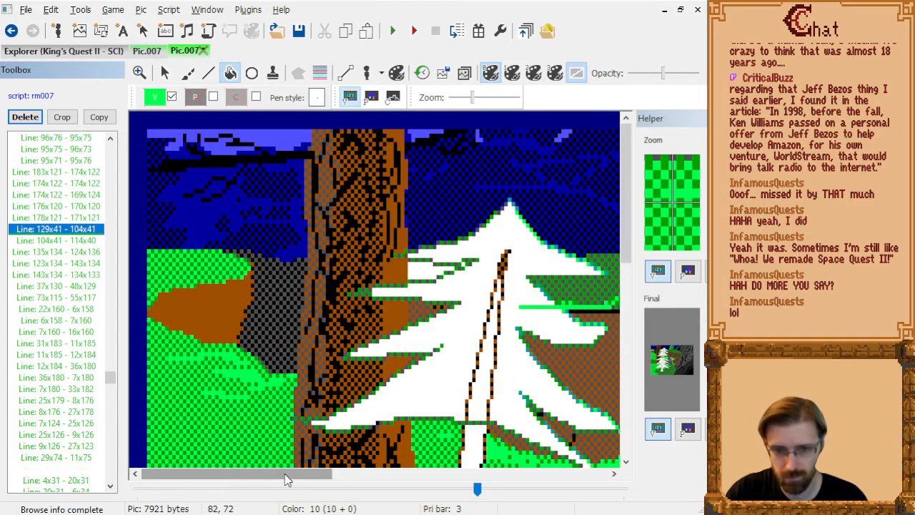
pyautogui.moveTo(289, 474); pyautogui.dragTo(368, 475)
pyautogui.click(218, 76)
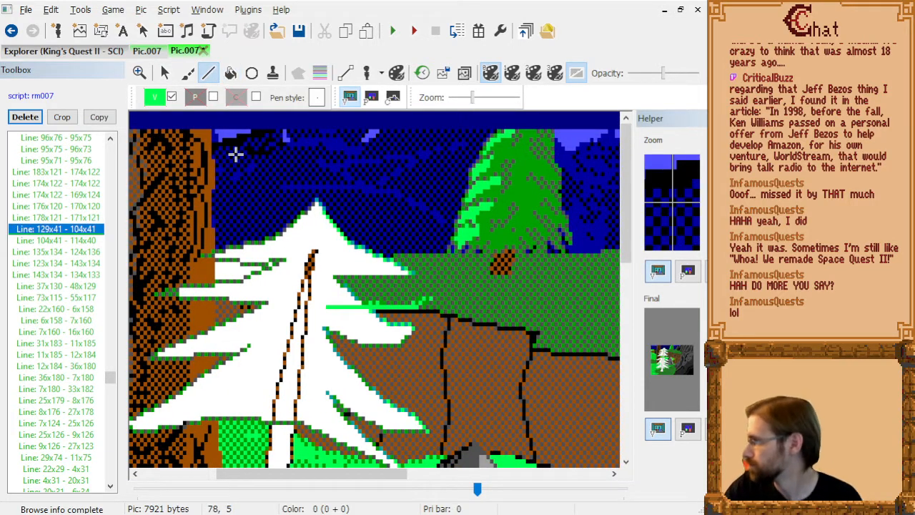
pyautogui.press('Up')
pyautogui.press('Down')
pyautogui.press('Up')
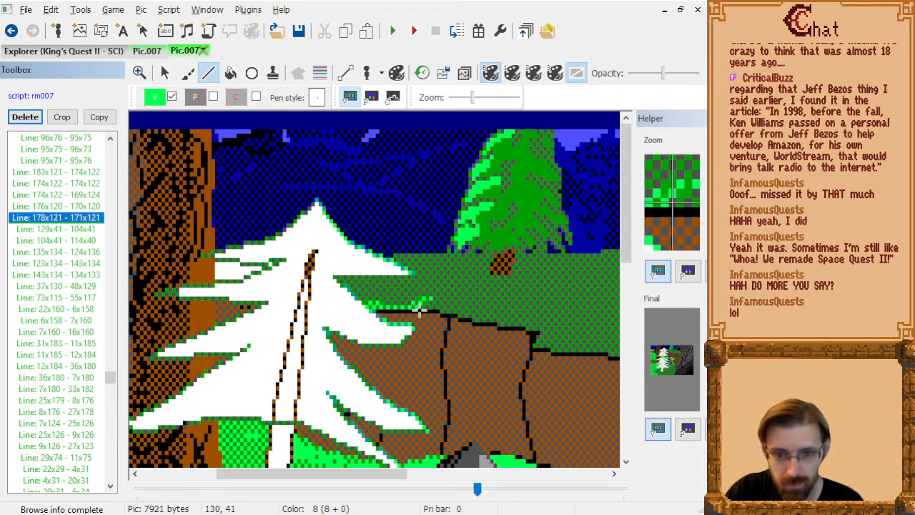
pyautogui.click(421, 309)
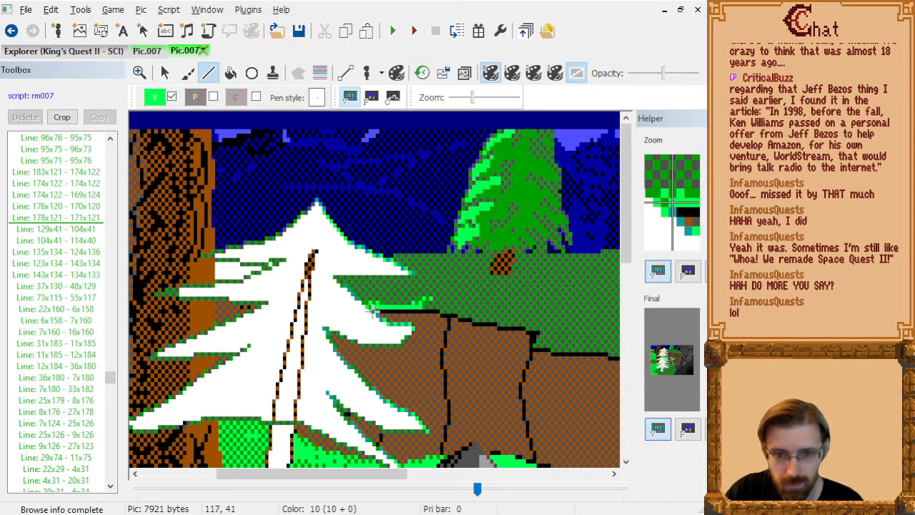
pyautogui.click(371, 309)
# Delete the two grass lines crossing the pine, Line: 129x41 - 104x41 and Line: 104x41 - 114x40.
pyautogui.click(93, 218)
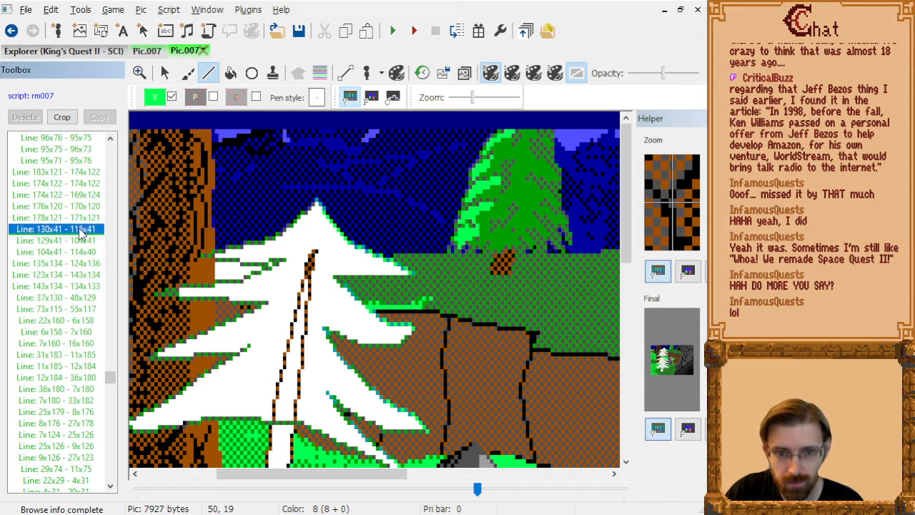
pyautogui.press('Delete')
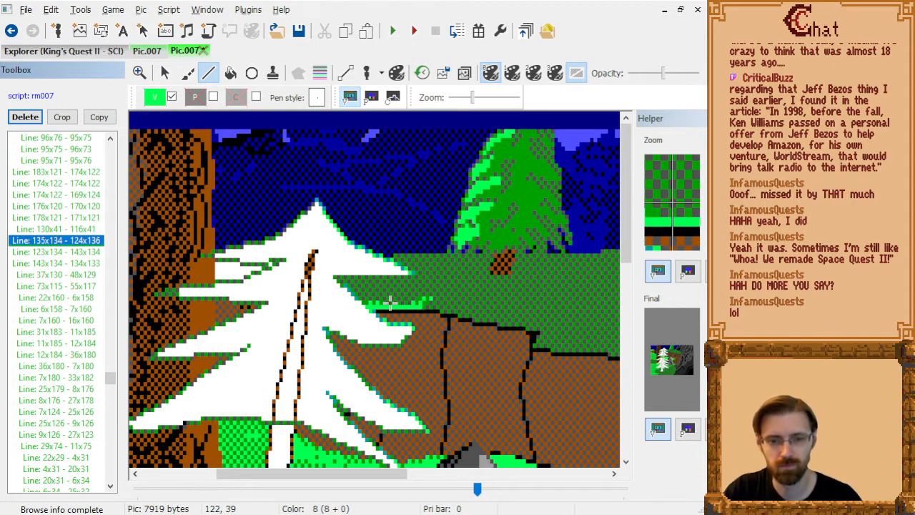
# Step back through the commands to Fill: 158x11 and forward to the Set Visual: 0,9 sky lines to examine the fills around the pine.
pyautogui.scroll(-2, 389, 304)
pyautogui.click(64, 196)
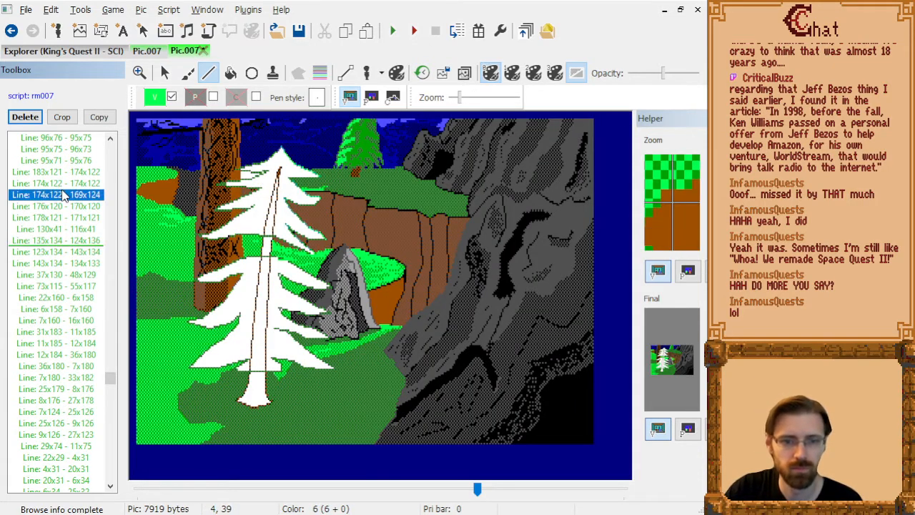
pyautogui.press('pageup')
pyautogui.press('pageup')
pyautogui.press('pageup')
pyautogui.press('pageup')
pyautogui.press('pageup')
pyautogui.press('pageup')
pyautogui.press('pageup')
pyautogui.press('pageup')
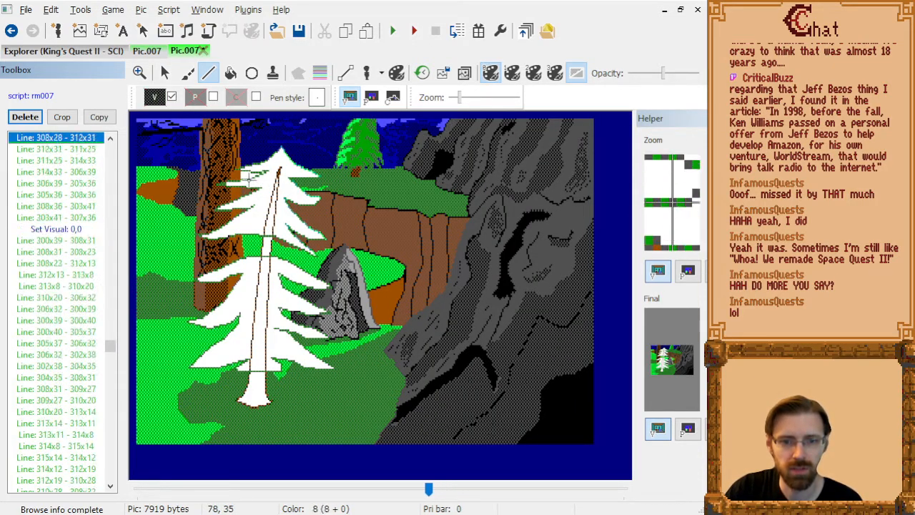
pyautogui.press('pageup')
pyautogui.press('pageup')
pyautogui.press('pageup')
pyautogui.press('pageup')
pyautogui.press('pageup')
pyautogui.press('pageup')
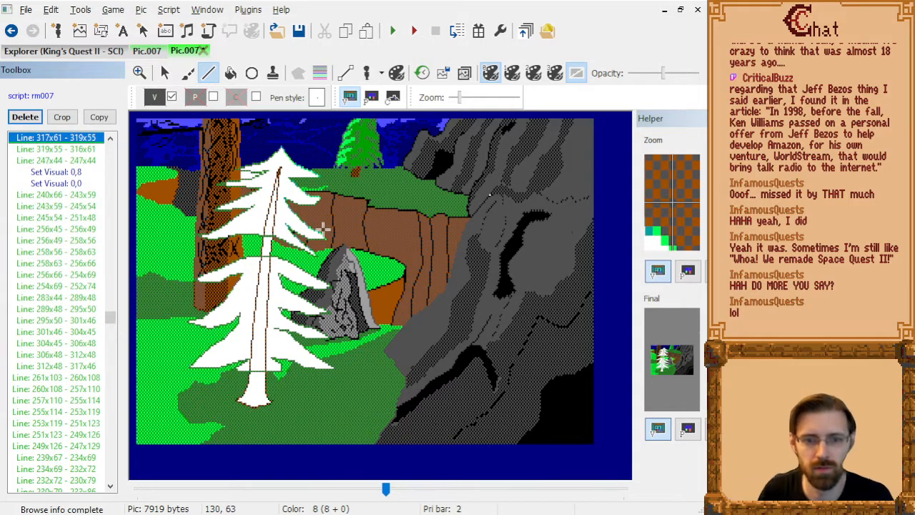
pyautogui.press('pageup')
pyautogui.press('pageup')
pyautogui.press('pageup')
pyautogui.press('pageup')
pyautogui.press('pageup')
pyautogui.press('pageup')
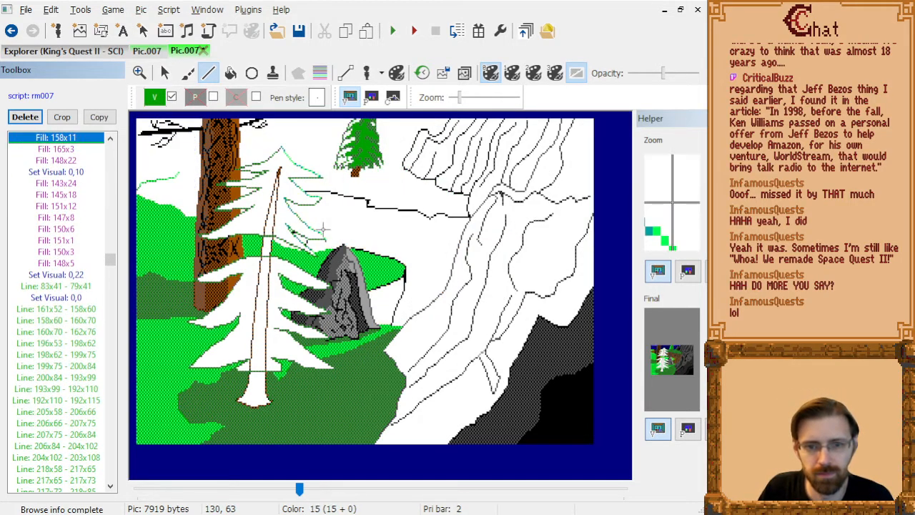
pyautogui.press('pagedown')
pyautogui.press('pagedown')
pyautogui.press('pagedown')
pyautogui.press('pagedown')
pyautogui.press('pagedown')
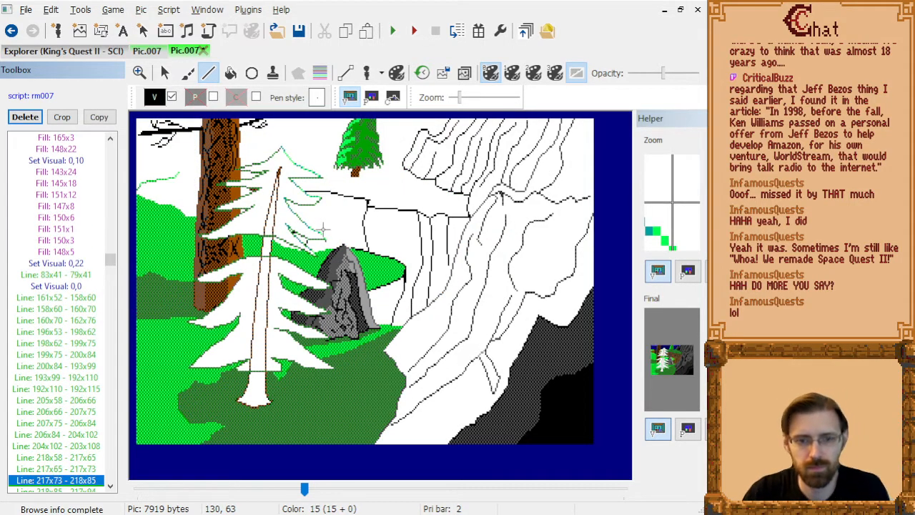
pyautogui.press('pagedown')
pyautogui.press('pagedown')
pyautogui.press('pagedown')
pyautogui.press('pagedown')
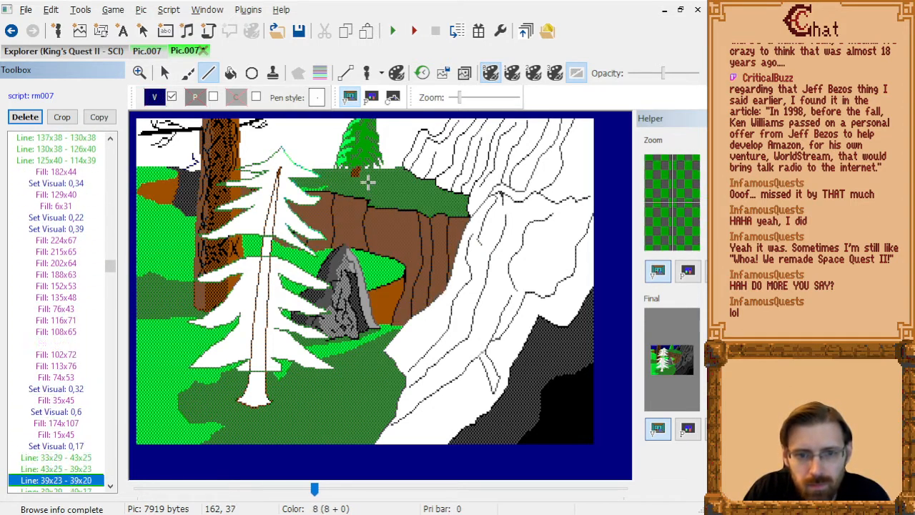
pyautogui.press('pagedown')
pyautogui.press('pagedown')
pyautogui.press('pagedown')
pyautogui.press('pagedown')
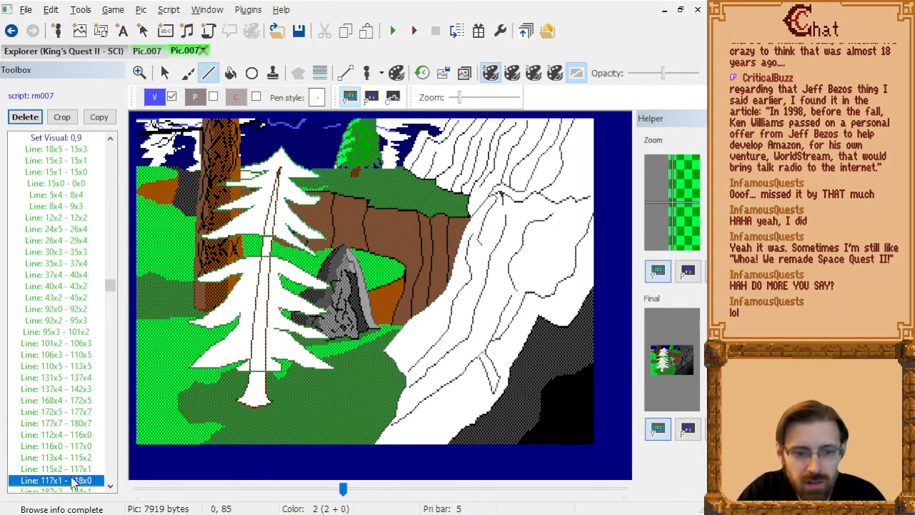
# Step through the commands between the Set Visual: 0,9 sky lines and Line: 125x40 - 114x39 to examine the fills around the pine.
pyautogui.press('Down')
pyautogui.press('Down')
pyautogui.press('Down')
pyautogui.press('Down')
pyautogui.press('Down')
pyautogui.press('Down')
pyautogui.press('Down')
pyautogui.press('Down')
pyautogui.press('Down')
pyautogui.press('Down')
pyautogui.press('Down')
pyautogui.press('Down')
pyautogui.press('Down')
pyautogui.press('Down')
pyautogui.press('Down')
pyautogui.press('Down')
pyautogui.press('Down')
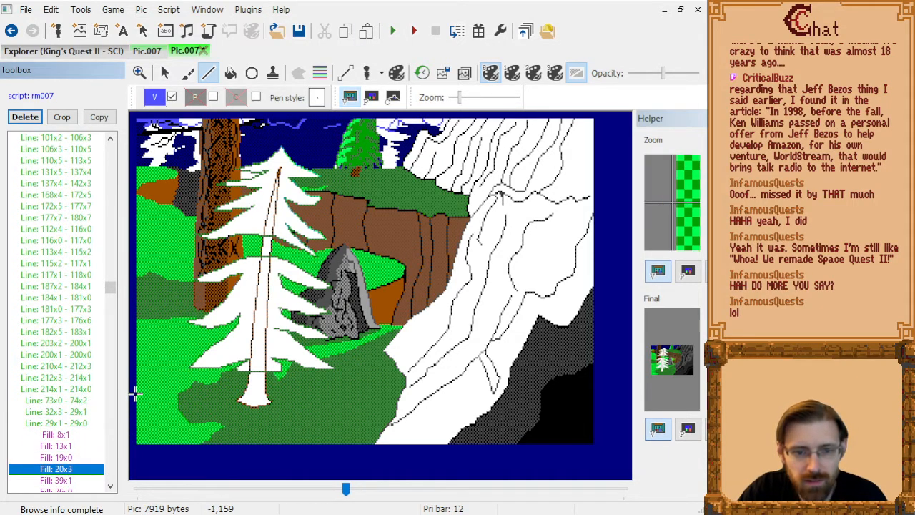
pyautogui.press('Up')
pyautogui.press('Up')
pyautogui.press('Up')
pyautogui.press('Up')
pyautogui.press('Up')
pyautogui.press('Up')
pyautogui.press('Up')
pyautogui.press('Up')
pyautogui.press('Up')
pyautogui.press('Up')
pyautogui.press('Up')
pyautogui.press('Up')
pyautogui.press('Up')
pyautogui.press('Up')
pyautogui.press('Up')
pyautogui.press('Up')
pyautogui.press('Up')
pyautogui.press('Up')
pyautogui.press('Up')
pyautogui.press('Up')
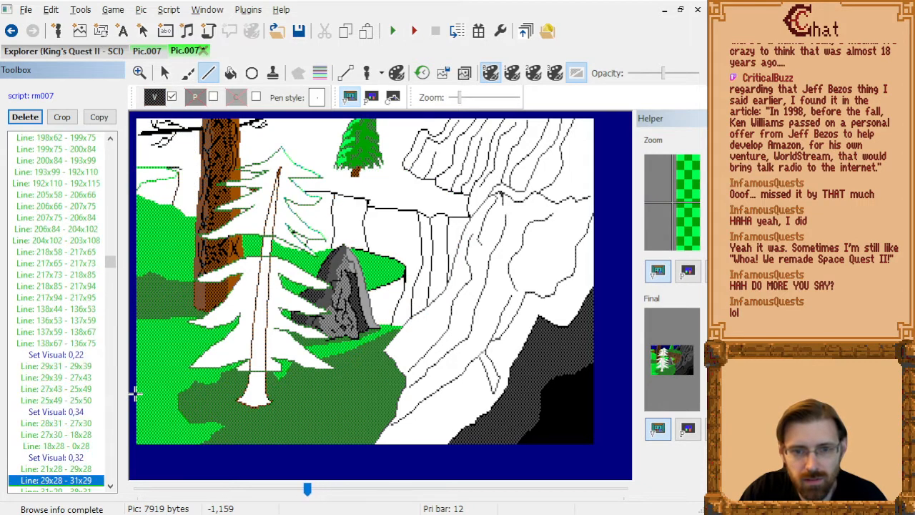
pyautogui.press('Down')
pyautogui.press('Down')
pyautogui.press('Down')
pyautogui.press('Down')
pyautogui.press('Down')
pyautogui.press('Down')
pyautogui.press('Down')
pyautogui.press('Down')
pyautogui.press('Down')
pyautogui.press('Down')
pyautogui.press('Down')
pyautogui.press('Down')
pyautogui.press('Down')
pyautogui.press('Down')
pyautogui.press('Down')
pyautogui.press('Down')
pyautogui.press('Down')
pyautogui.press('Down')
pyautogui.press('Down')
pyautogui.press('Down')
pyautogui.press('Up')
pyautogui.press('Up')
pyautogui.press('Up')
pyautogui.press('Up')
pyautogui.press('Up')
pyautogui.press('Up')
pyautogui.press('Up')
pyautogui.press('Up')
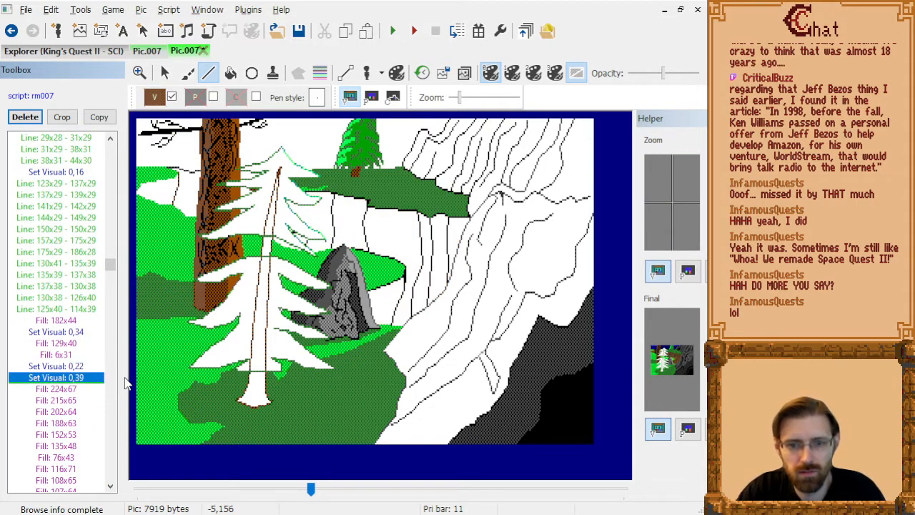
pyautogui.press('Up')
pyautogui.press('Up')
pyautogui.press('Up')
pyautogui.press('Up')
pyautogui.press('Up')
pyautogui.press('Up')
pyautogui.press('Up')
pyautogui.press('Up')
pyautogui.press('Up')
pyautogui.press('Up')
pyautogui.press('Down')
pyautogui.press('Down')
pyautogui.press('Down')
pyautogui.press('Down')
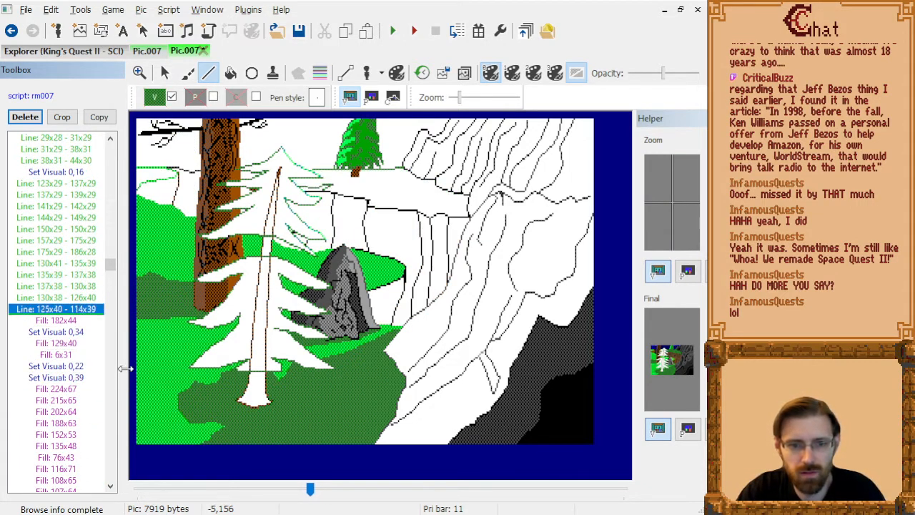
# After Fill: 182x44, fill two gaps between the tree trunk and the pine's upper branches with dark green, one of them at 78x33.
pyautogui.press('Down')
pyautogui.click(231, 74)
pyautogui.click(248, 166)
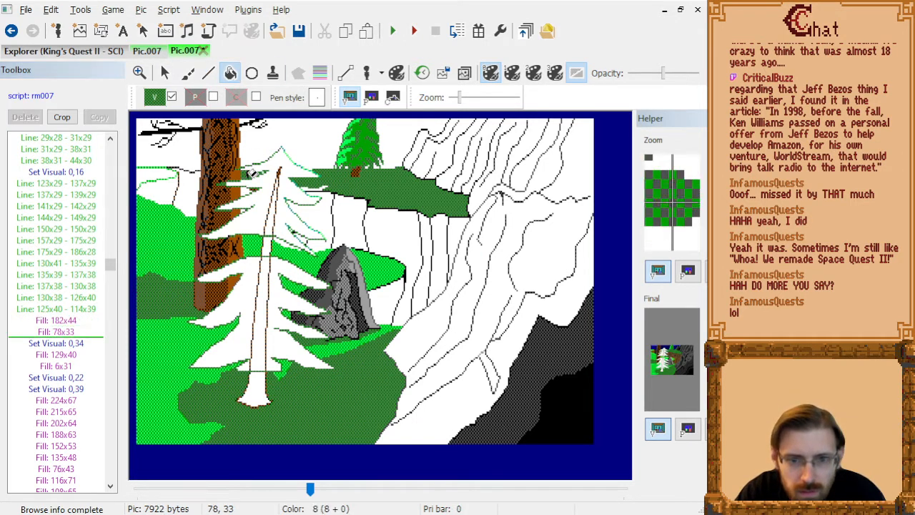
pyautogui.click(262, 172)
# Step forward from the new fills to the final Disable Control command to examine how the rest of the picture draws.
pyautogui.press('Down')
pyautogui.press('Down')
pyautogui.press('Down')
pyautogui.press('Down')
pyautogui.press('Down')
pyautogui.press('Down')
pyautogui.press('Down')
pyautogui.press('Down')
pyautogui.press('Down')
pyautogui.press('Down')
pyautogui.press('Down')
pyautogui.press('Down')
pyautogui.press('Down')
pyautogui.press('Down')
pyautogui.press('Down')
pyautogui.press('Down')
pyautogui.press('Down')
pyautogui.press('Down')
pyautogui.press('Down')
pyautogui.press('Down')
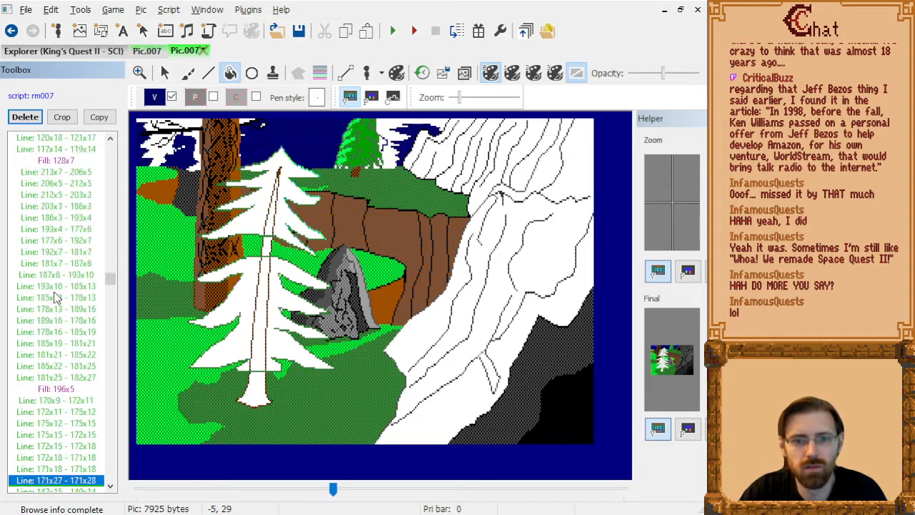
pyautogui.press('Down')
pyautogui.press('Down')
pyautogui.press('Down')
pyautogui.press('Down')
pyautogui.press('Down')
pyautogui.press('Down')
pyautogui.press('Down')
pyautogui.press('Down')
pyautogui.press('Down')
pyautogui.press('Down')
pyautogui.press('Down')
pyautogui.press('Down')
pyautogui.press('Down')
pyautogui.press('Down')
pyautogui.press('Down')
pyautogui.press('Down')
pyautogui.press('Down')
pyautogui.press('Down')
pyautogui.press('Down')
pyautogui.press('Down')
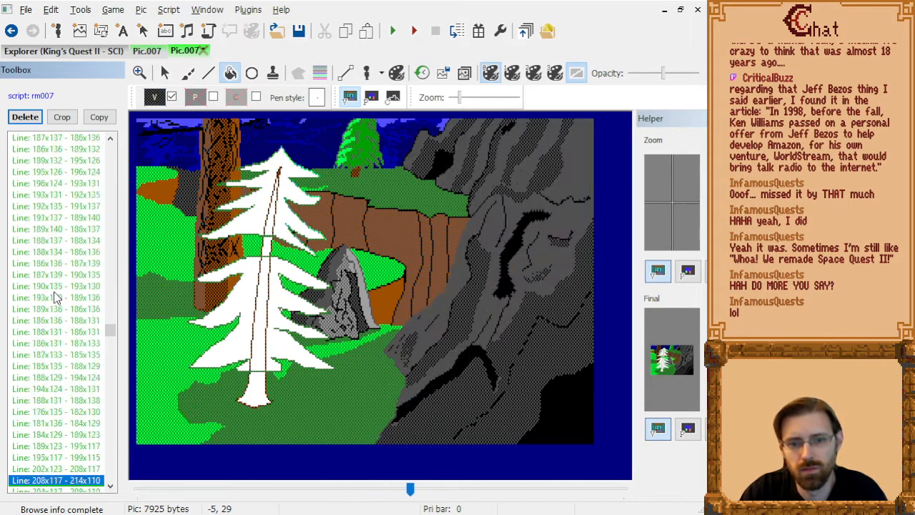
pyautogui.press('End')
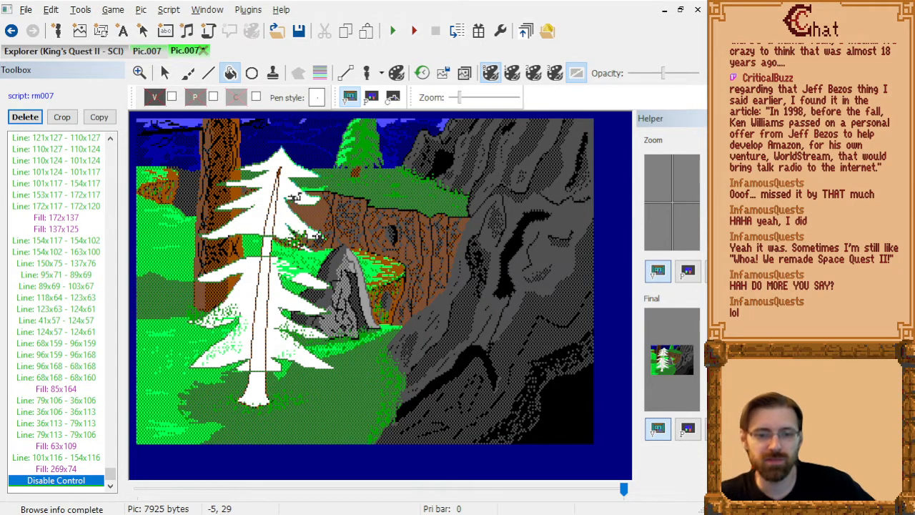
# Page back from Disable Control to Line: 15x61 - 27x62 to examine which details draw over the pine.
pyautogui.click(69, 331)
pyautogui.press('pageup')
pyautogui.press('pageup')
pyautogui.press('pageup')
pyautogui.press('pageup')
pyautogui.press('pageup')
pyautogui.press('pageup')
pyautogui.press('pageup')
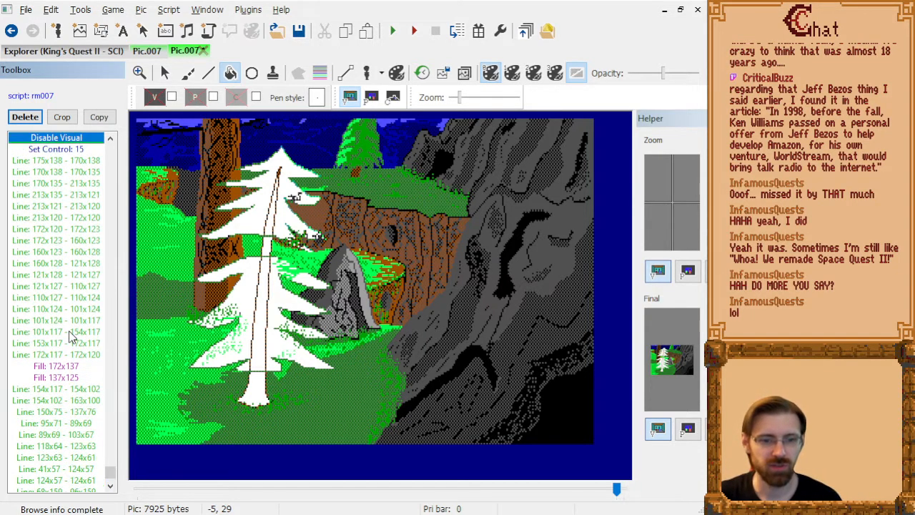
pyautogui.press('pageup')
pyautogui.press('pageup')
pyautogui.press('pageup')
pyautogui.press('pageup')
pyautogui.press('pageup')
pyautogui.press('pageup')
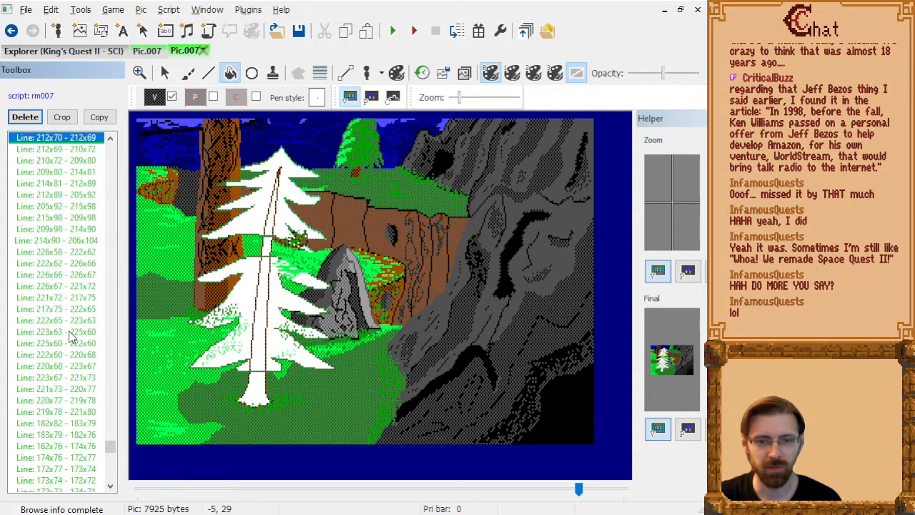
pyautogui.press('pageup')
pyautogui.press('pageup')
pyautogui.press('pageup')
pyautogui.press('pageup')
pyautogui.press('pageup')
pyautogui.press('pageup')
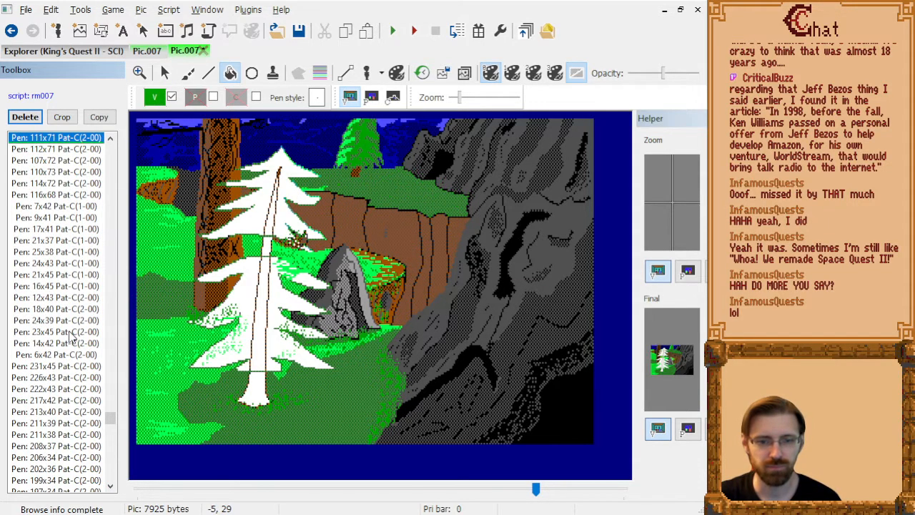
pyautogui.press('pageup')
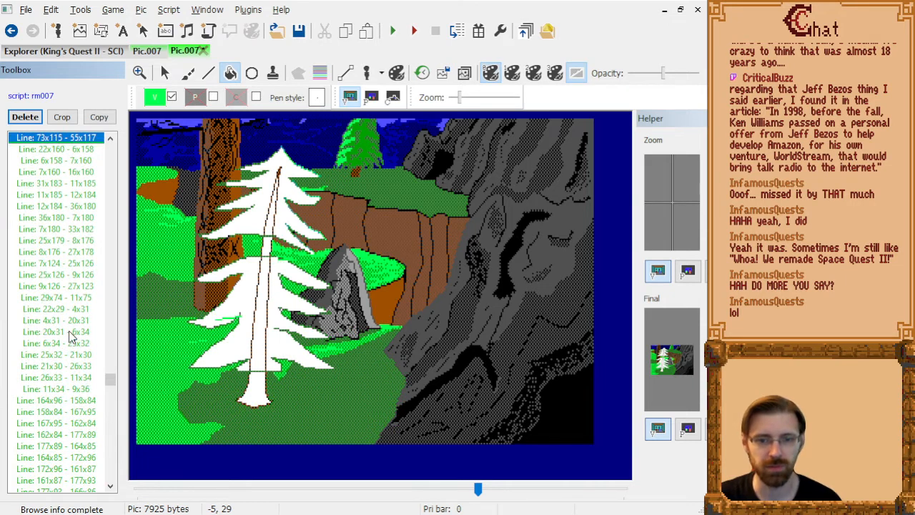
pyautogui.press('Down')
pyautogui.press('Down')
pyautogui.press('Down')
pyautogui.press('Down')
pyautogui.press('Down')
pyautogui.press('Down')
pyautogui.press('Down')
pyautogui.press('Down')
pyautogui.press('Up')
pyautogui.press('Up')
pyautogui.press('Up')
pyautogui.press('Up')
pyautogui.press('Up')
pyautogui.press('Up')
pyautogui.press('pageup')
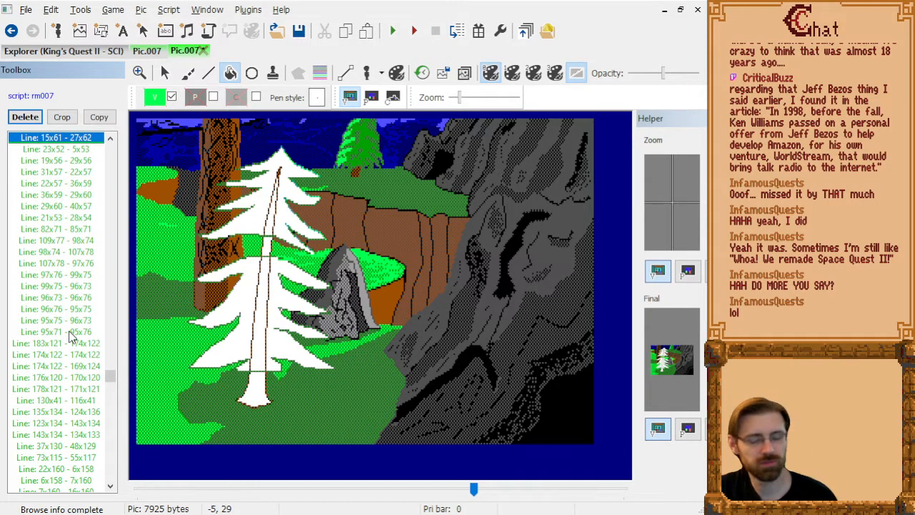
# Delete the three grass lines Line: 131x80 - 114x79, Line: 114x79 - 127x79 and Line: 127x79 - 110x78.
pyautogui.press('pageup')
pyautogui.press('Down')
pyautogui.press('Down')
pyautogui.press('Down')
pyautogui.press('Down')
pyautogui.press('Down')
pyautogui.press('Down')
pyautogui.press('Down')
pyautogui.press('Down')
pyautogui.press('Down')
pyautogui.press('Down')
pyautogui.press('Down')
pyautogui.press('Down')
pyautogui.press('Down')
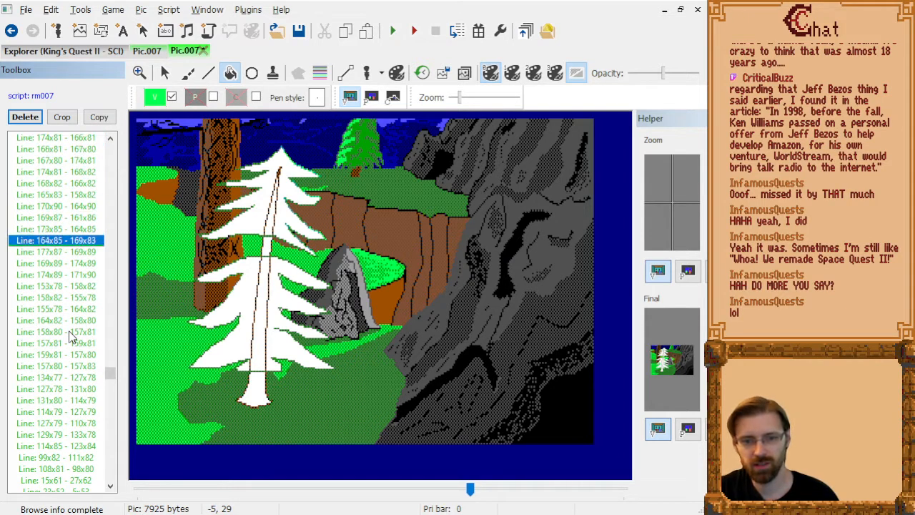
pyautogui.press('Down')
pyautogui.press('Down')
pyautogui.press('Down')
pyautogui.press('Down')
pyautogui.press('Down')
pyautogui.press('Down')
pyautogui.press('Down')
pyautogui.press('Down')
pyautogui.press('Down')
pyautogui.press('Down')
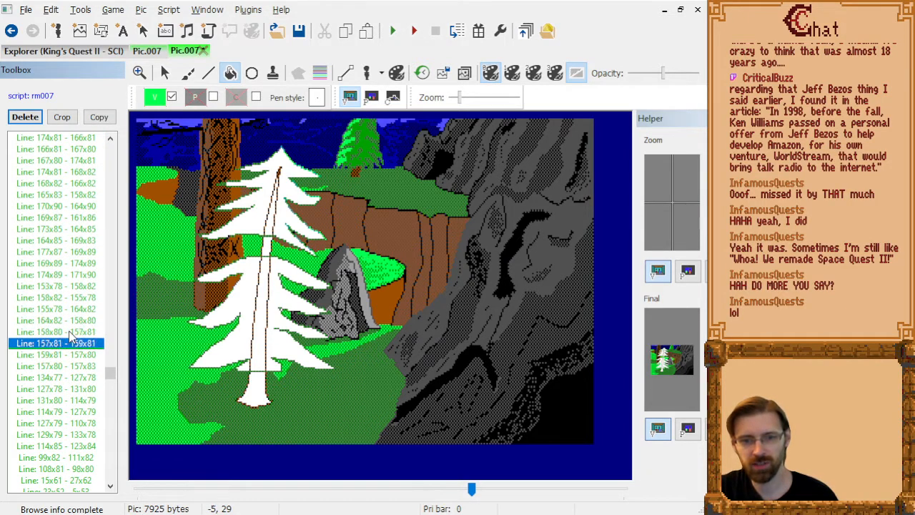
pyautogui.press('Down')
pyautogui.press('Up')
pyautogui.press('Up')
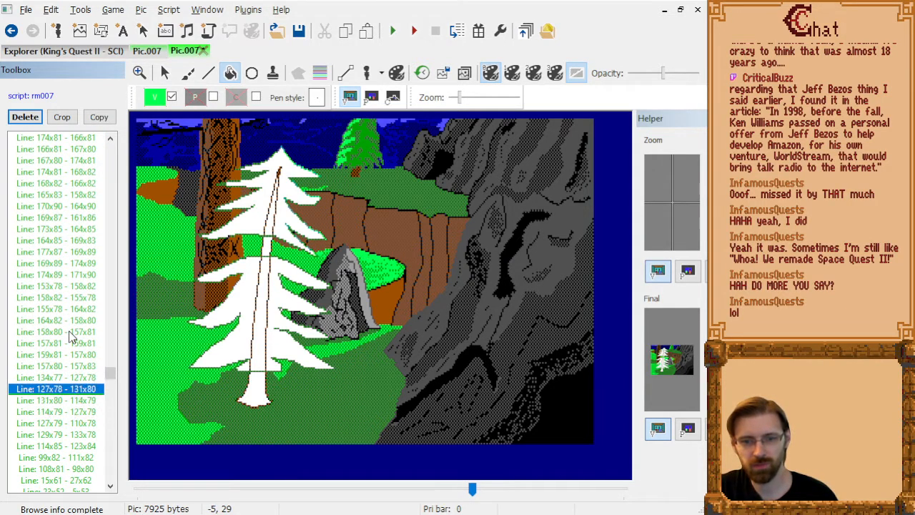
pyautogui.press('Down')
pyautogui.press('Delete')
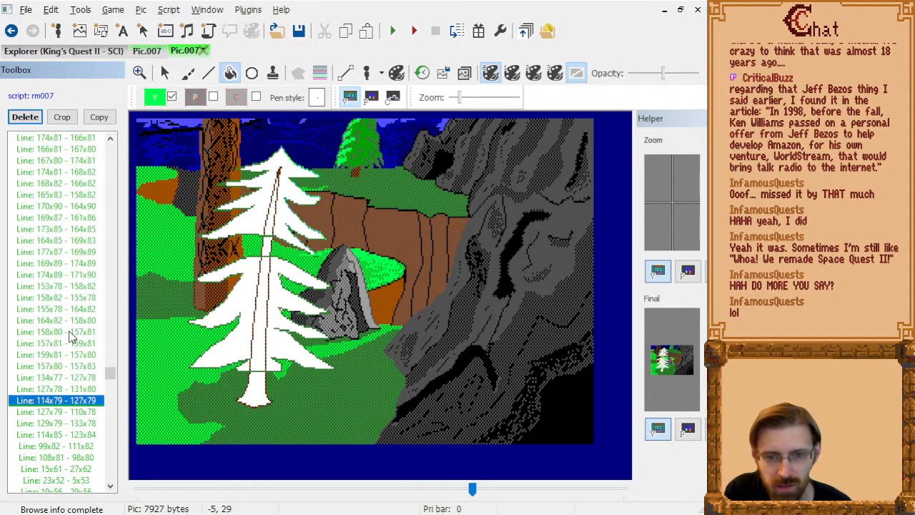
pyautogui.press('Delete')
pyautogui.press('Delete')
# Check the grass lines following Line: 129x79 - 133x78 against the pine and delete Line: 99x82 - 111x82.
pyautogui.press('Down')
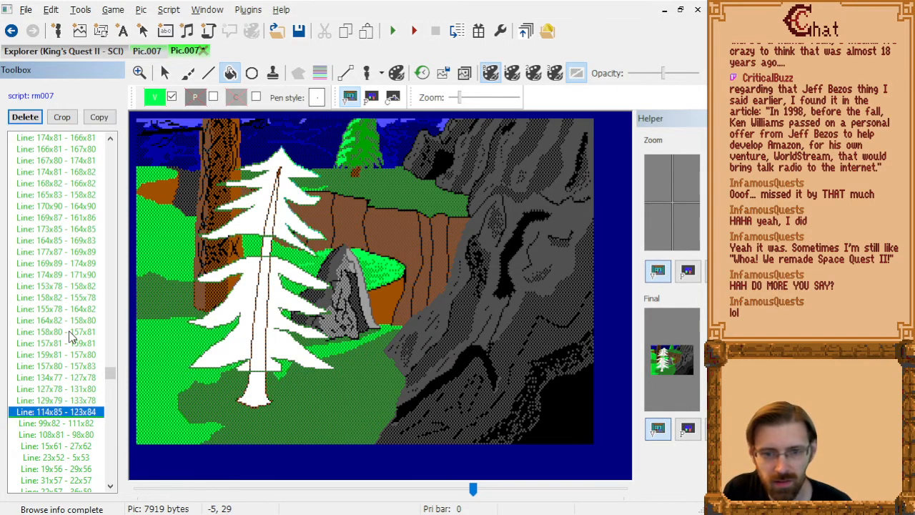
pyautogui.press('Down')
pyautogui.press('Down')
pyautogui.press('Up')
pyautogui.press('Down')
pyautogui.press('Up')
pyautogui.press('Up')
pyautogui.press('Down')
pyautogui.press('Delete')
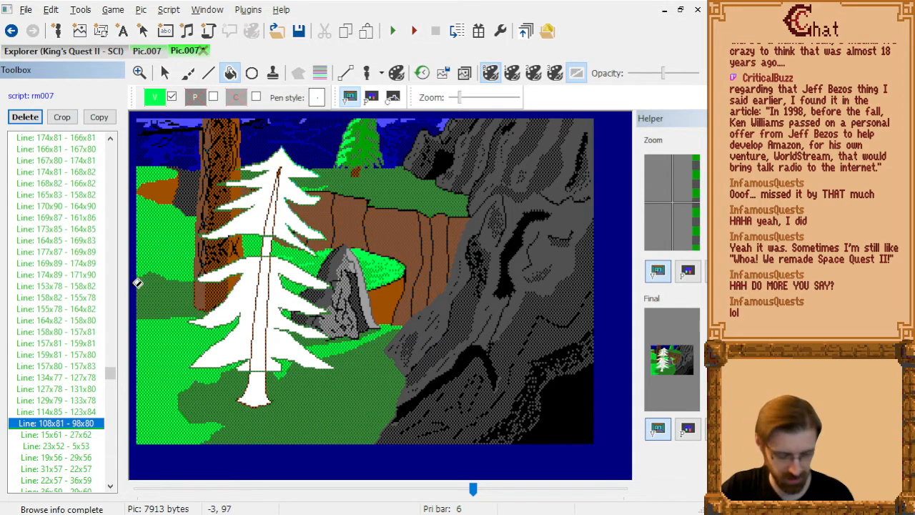
# Switch to File Explorer, open the OBS folder in Videos, and play Harmony_test.mp4 with the player moved into view.
pyautogui.press('super+e')
pyautogui.click(379, 36)
pyautogui.doubleClick(247, 166)
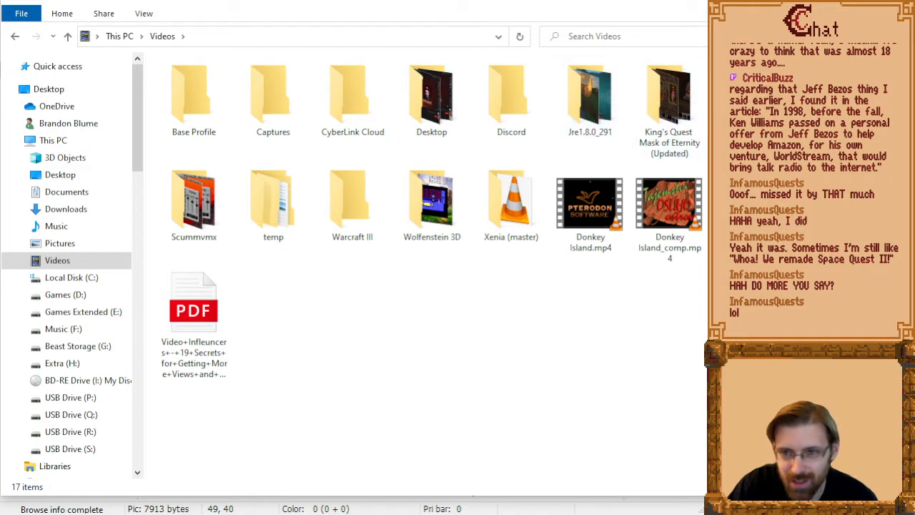
pyautogui.doubleClick(749, 104)
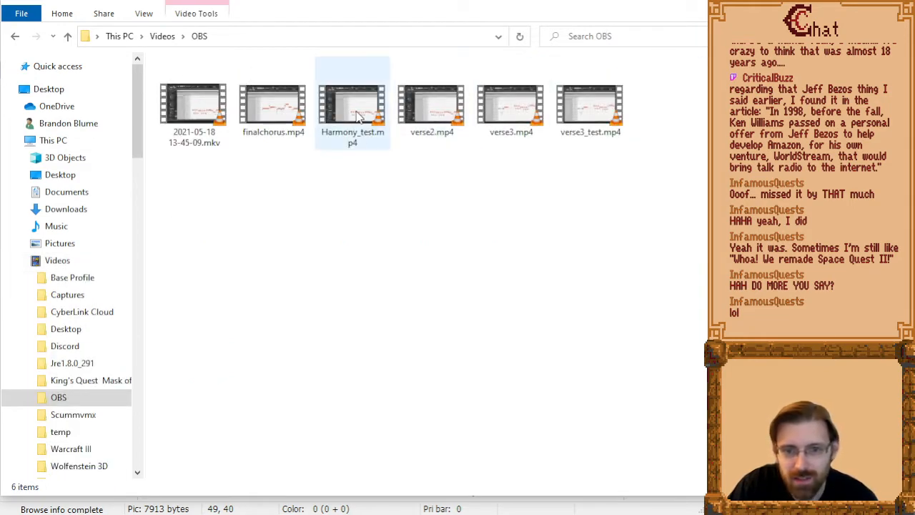
pyautogui.click(360, 117)
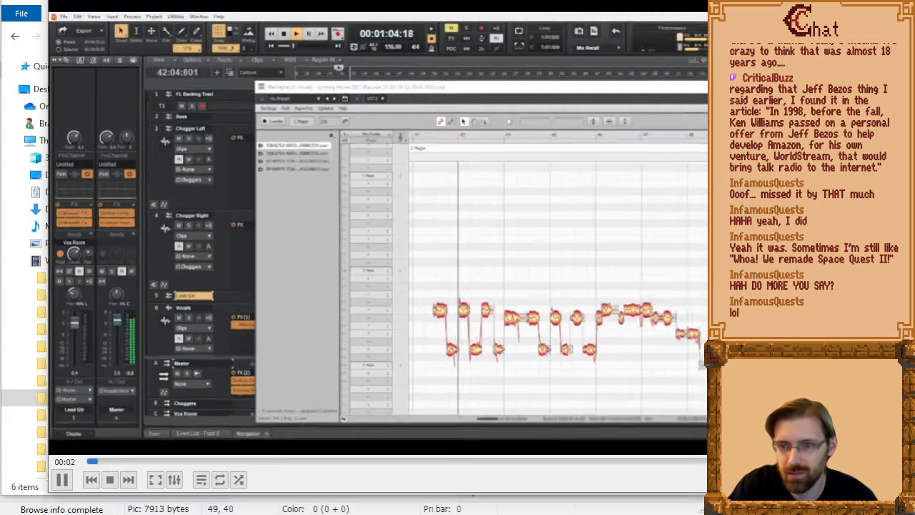
pyautogui.moveTo(813, 493); pyautogui.dragTo(755, 484)
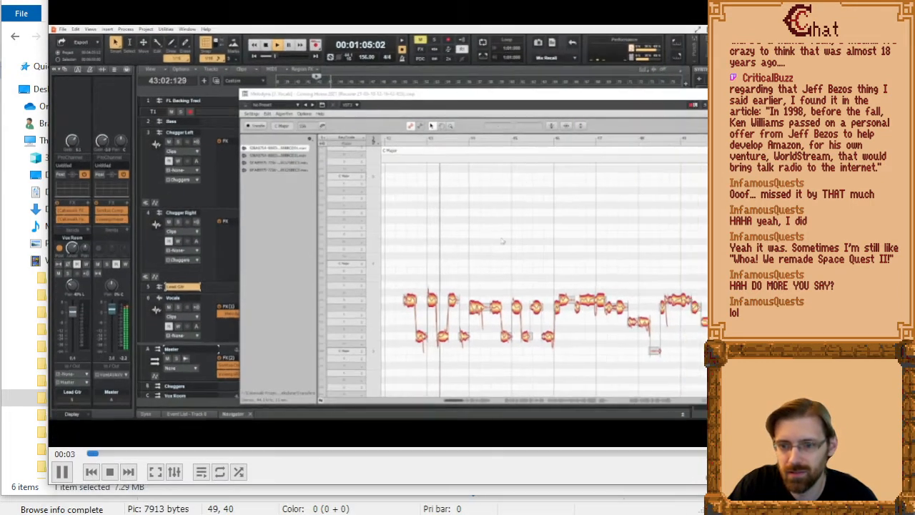
pyautogui.moveTo(400, 0); pyautogui.dragTo(351, 3)
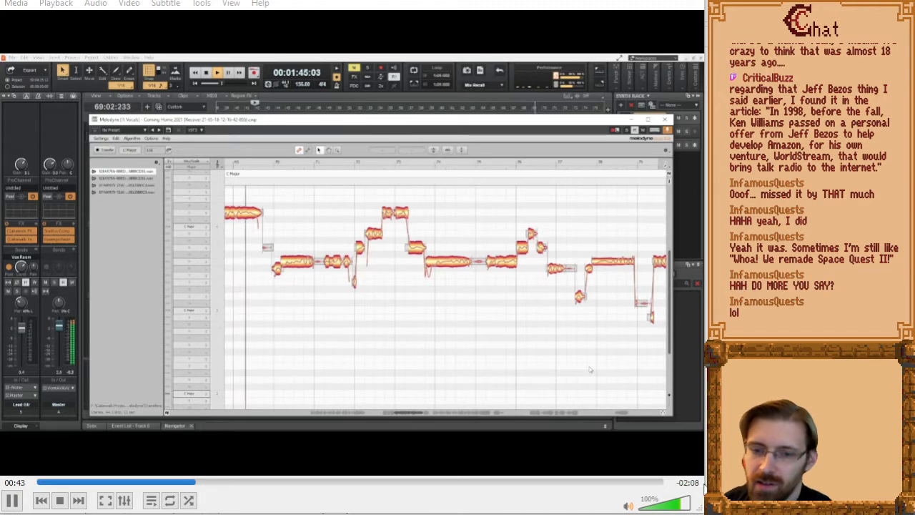
# Play through the Harmony_test.mp4 recording, replaying some passages and skipping ahead to its ending, and close the video player.
pyautogui.scroll(2, 680, 501)
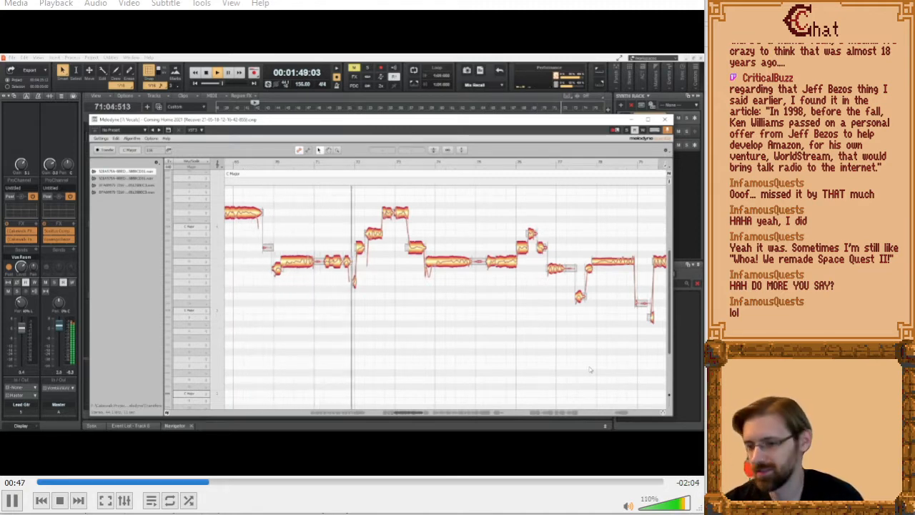
pyautogui.scroll(-1, 500, 328)
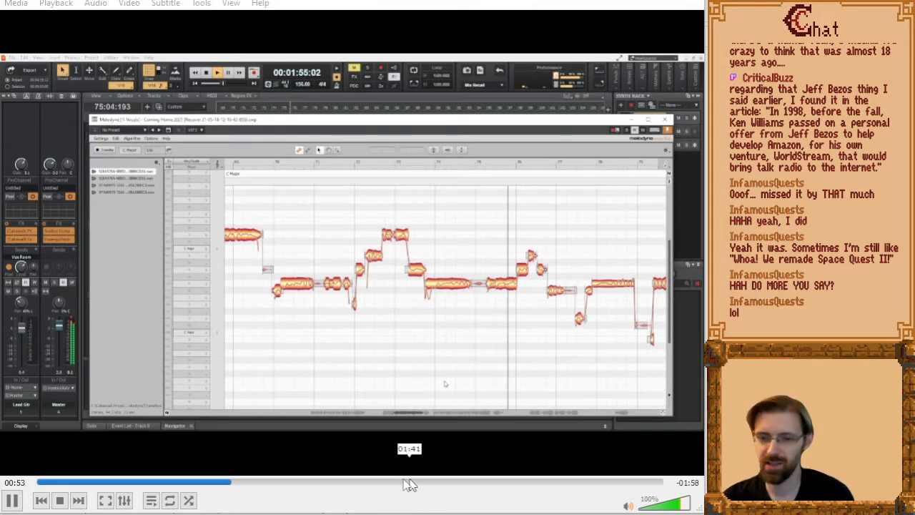
pyautogui.press('Left')
pyautogui.press('Left')
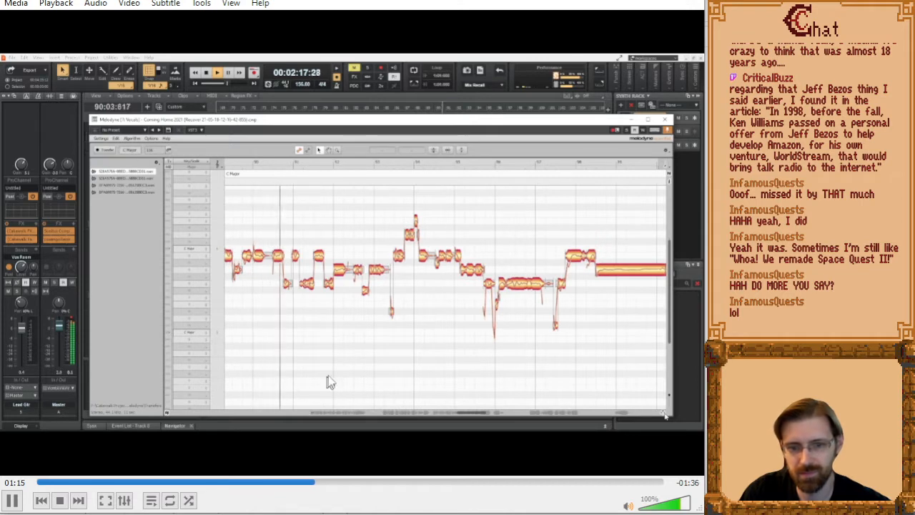
pyautogui.click(346, 483)
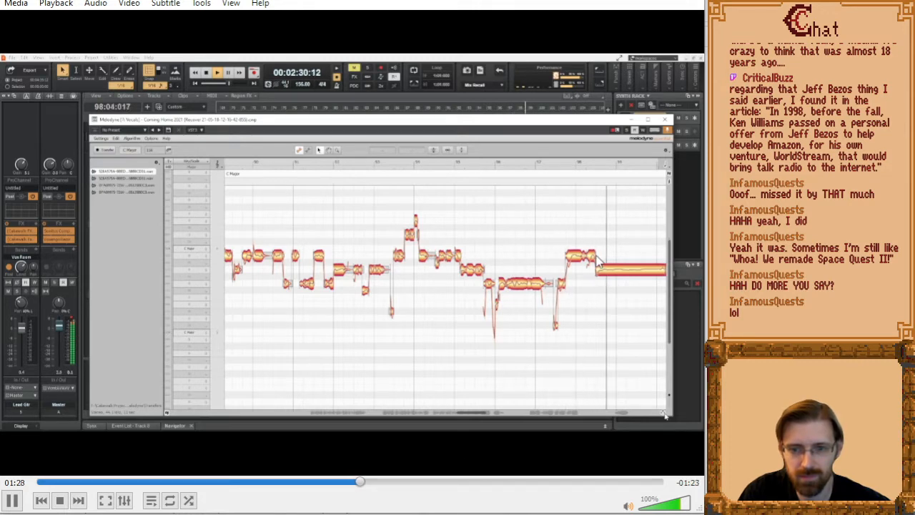
pyautogui.hotkey('alt', 'Left')
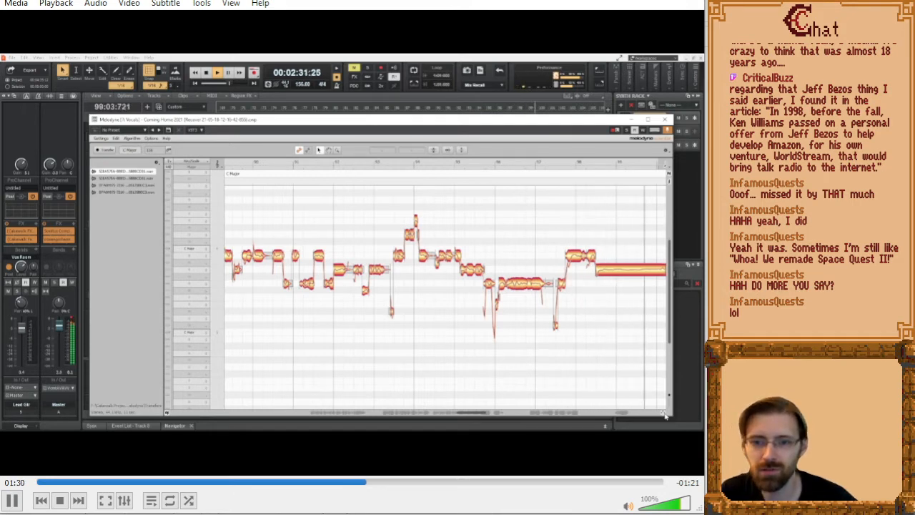
pyautogui.press('Left')
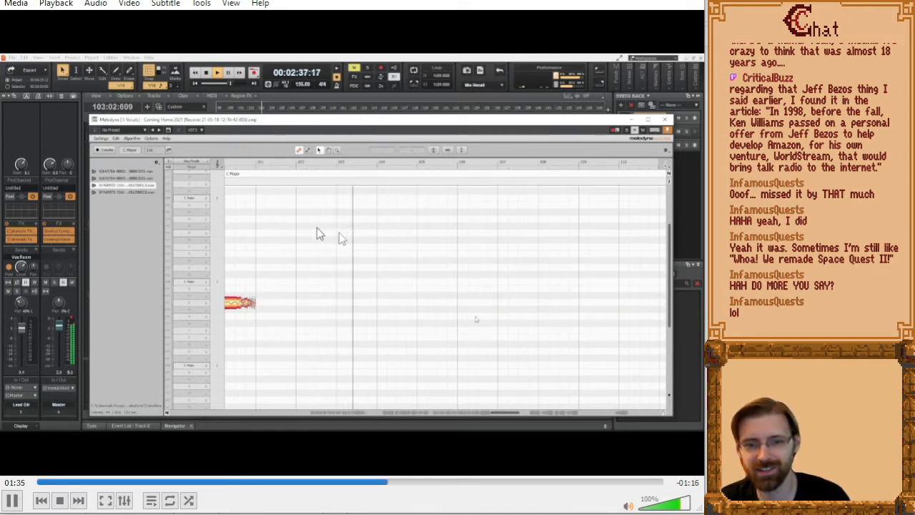
pyautogui.click(428, 482)
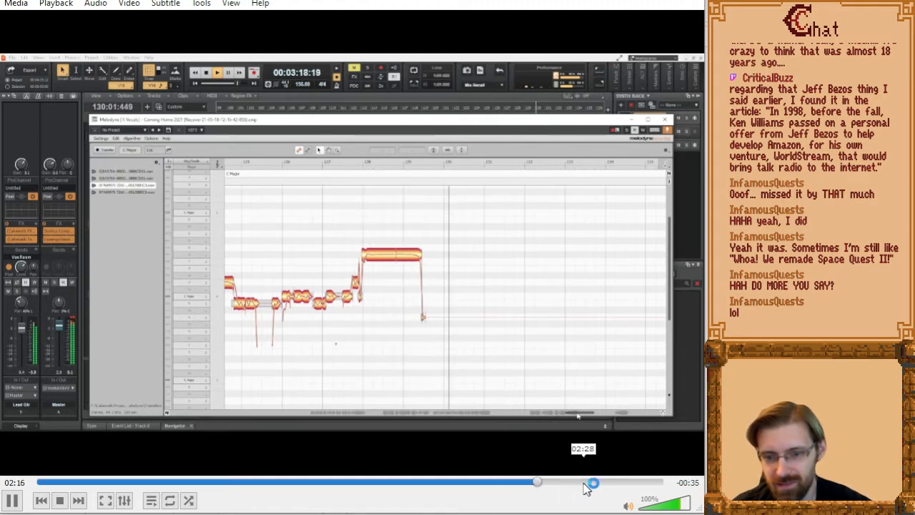
pyautogui.click(571, 484)
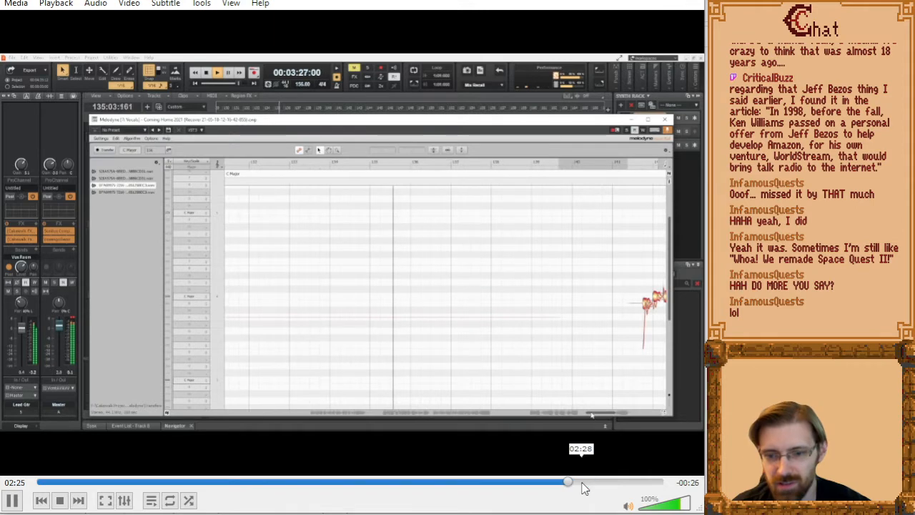
pyautogui.click(581, 484)
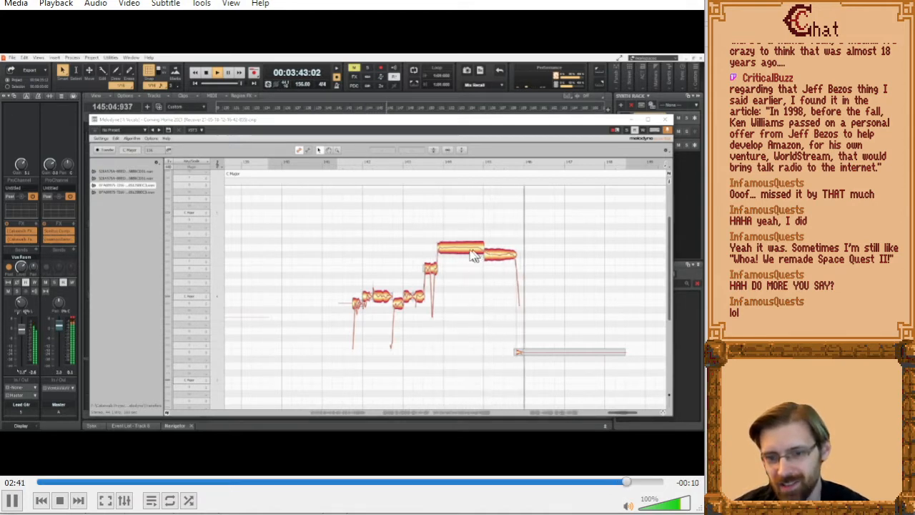
pyautogui.click(619, 484)
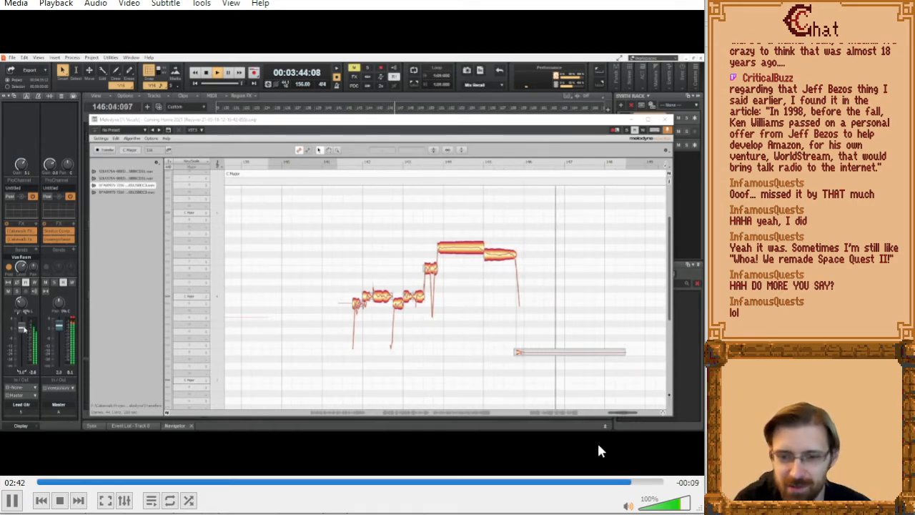
pyautogui.click(680, 1)
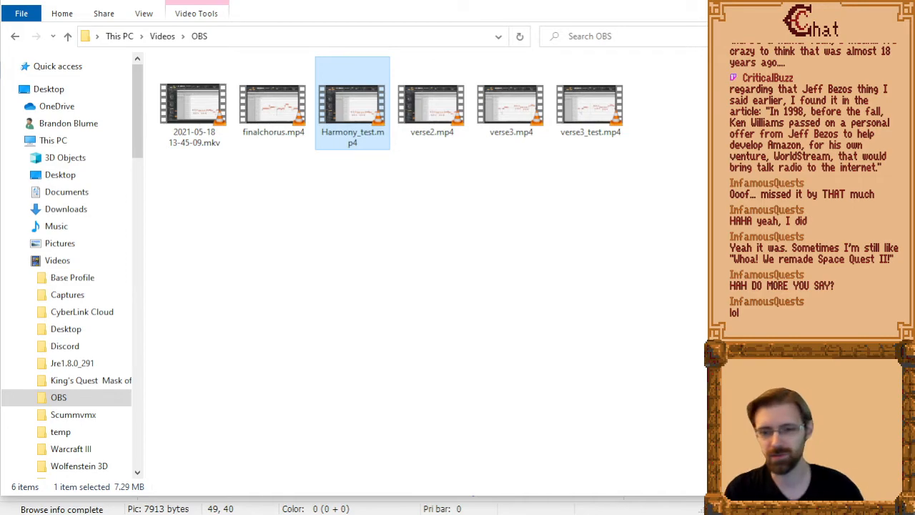
# Switch back to SCI Companion and delete the stray grass line Line: 73x115 - 55x117.
pyautogui.hotkey('alt', 'Tab')
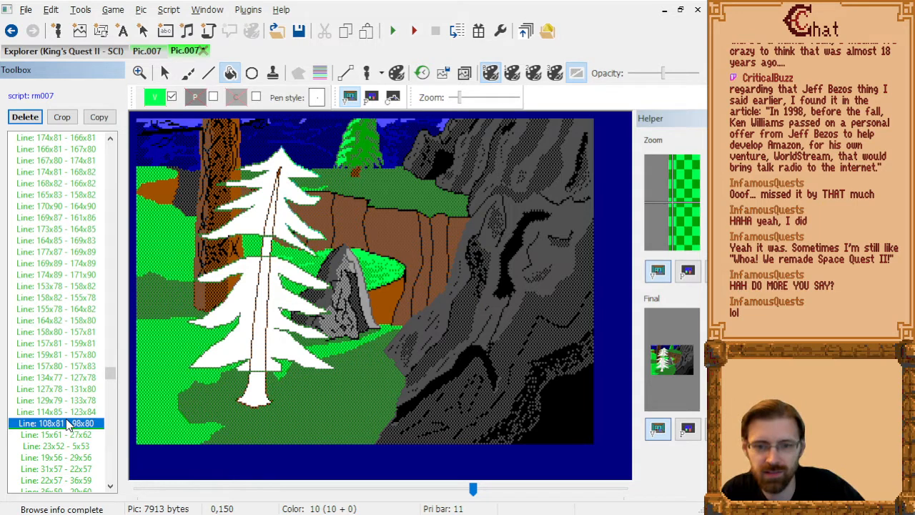
pyautogui.press('Down')
pyautogui.press('Down')
pyautogui.press('Down')
pyautogui.press('Down')
pyautogui.press('Down')
pyautogui.press('Down')
pyautogui.press('Down')
pyautogui.press('Down')
pyautogui.press('Down')
pyautogui.press('Down')
pyautogui.press('Down')
pyautogui.press('Down')
pyautogui.press('Down')
pyautogui.press('Down')
pyautogui.press('Down')
pyautogui.press('Down')
pyautogui.press('Down')
pyautogui.press('Down')
pyautogui.press('Down')
pyautogui.press('Down')
pyautogui.press('Down')
pyautogui.press('Down')
pyautogui.press('Down')
pyautogui.press('Down')
pyautogui.press('Down')
pyautogui.press('Down')
pyautogui.press('Down')
pyautogui.press('Down')
pyautogui.press('Down')
pyautogui.press('Down')
pyautogui.press('Down')
pyautogui.press('Down')
pyautogui.press('Up')
pyautogui.press('Up')
pyautogui.press('Up')
pyautogui.press('Up')
pyautogui.press('Up')
pyautogui.press('Up')
pyautogui.press('Up')
pyautogui.press('Up')
pyautogui.press('Up')
pyautogui.press('Up')
pyautogui.press('Up')
pyautogui.press('Up')
pyautogui.press('Up')
pyautogui.press('Up')
pyautogui.press('Up')
pyautogui.press('Up')
pyautogui.press('Up')
pyautogui.press('Up')
pyautogui.press('Up')
pyautogui.press('Up')
pyautogui.press('Down')
pyautogui.press('Down')
pyautogui.press('Down')
pyautogui.press('Down')
pyautogui.press('Down')
pyautogui.press('Down')
pyautogui.press('Down')
pyautogui.press('Down')
pyautogui.press('Down')
pyautogui.press('Down')
pyautogui.press('Up')
pyautogui.press('Up')
pyautogui.press('Up')
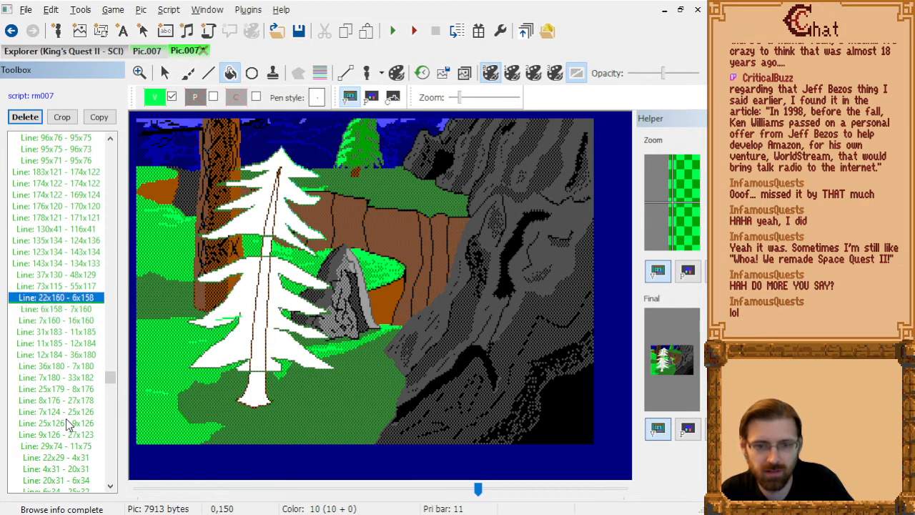
pyautogui.press('Up')
pyautogui.press('Up')
pyautogui.press('Up')
pyautogui.press('Down')
pyautogui.press('Down')
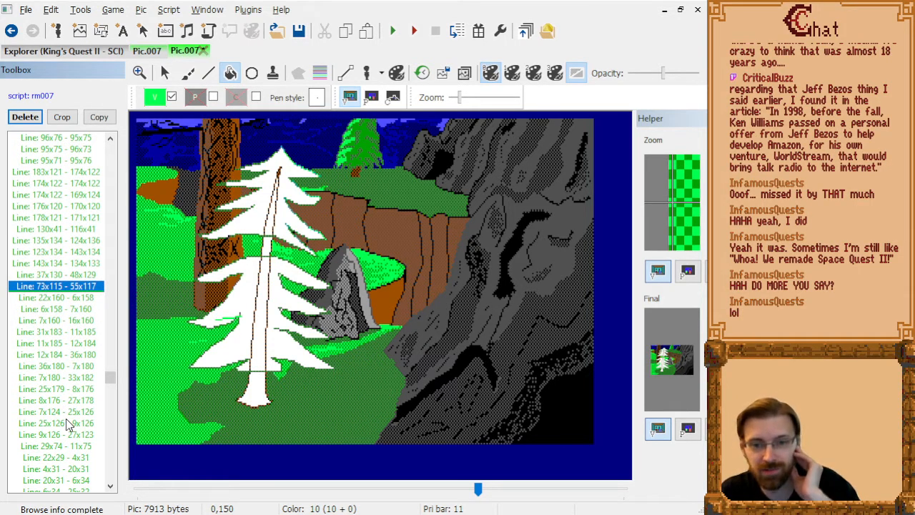
pyautogui.press('Delete')
# Delete the three consecutive lines Line: 127x78 - 118x78, Line: 118x78 - 118x77 and Line: 118x77 - 112x77.
pyautogui.press('Down')
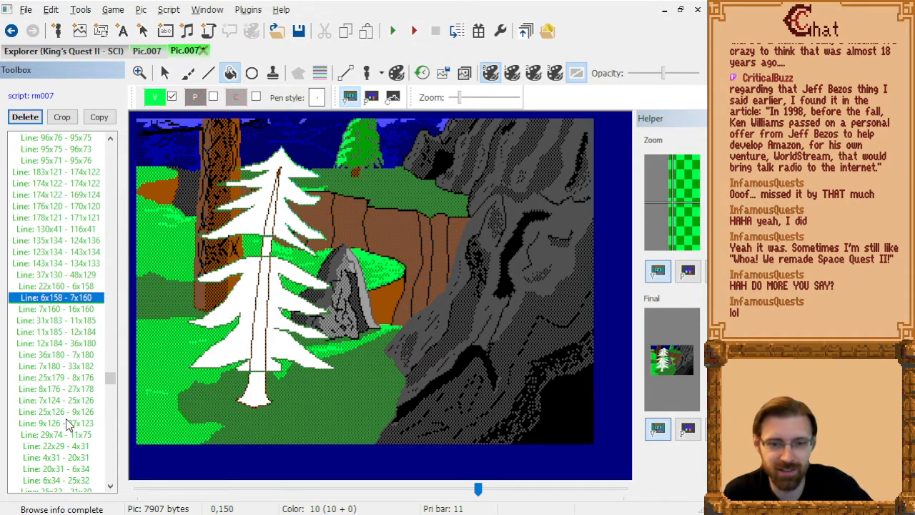
pyautogui.press('Down')
pyautogui.press('Down')
pyautogui.press('Down')
pyautogui.press('Down')
pyautogui.press('Down')
pyautogui.press('Down')
pyautogui.press('Down')
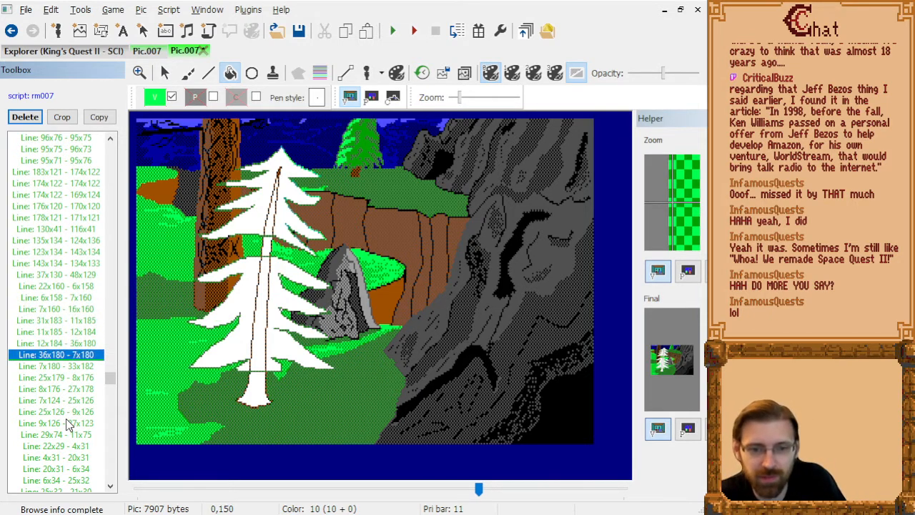
pyautogui.press('Down')
pyautogui.press('Down')
pyautogui.press('Down')
pyautogui.press('Down')
pyautogui.press('Down')
pyautogui.press('Down')
pyautogui.press('Down')
pyautogui.press('Down')
pyautogui.press('Down')
pyautogui.press('Down')
pyautogui.press('Down')
pyautogui.press('Down')
pyautogui.press('Down')
pyautogui.press('Down')
pyautogui.press('Down')
pyautogui.press('Down')
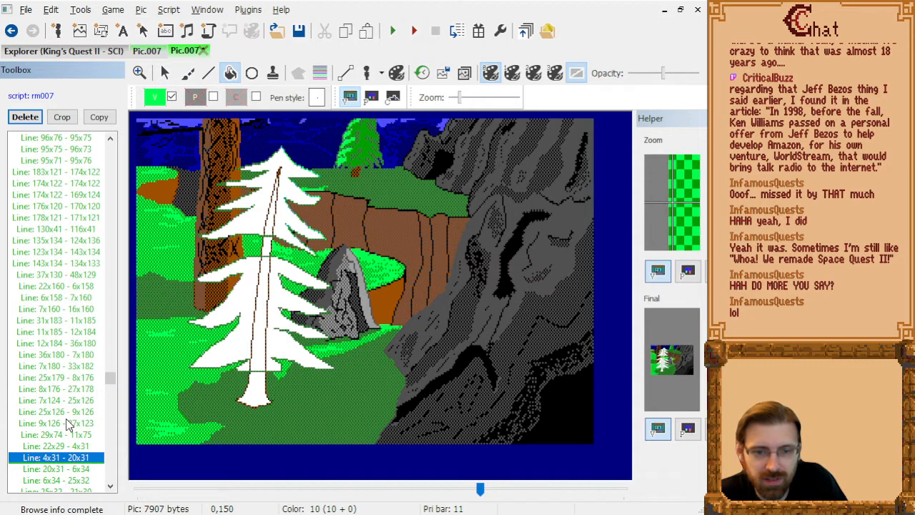
pyautogui.press('Down')
pyautogui.press('Down')
pyautogui.press('Down')
pyautogui.press('Down')
pyautogui.press('Down')
pyautogui.press('Down')
pyautogui.press('Down')
pyautogui.press('Down')
pyautogui.press('Down')
pyautogui.press('Down')
pyautogui.press('Down')
pyautogui.press('Down')
pyautogui.press('Down')
pyautogui.press('Down')
pyautogui.press('Down')
pyautogui.press('Down')
pyautogui.press('Down')
pyautogui.press('Down')
pyautogui.press('Down')
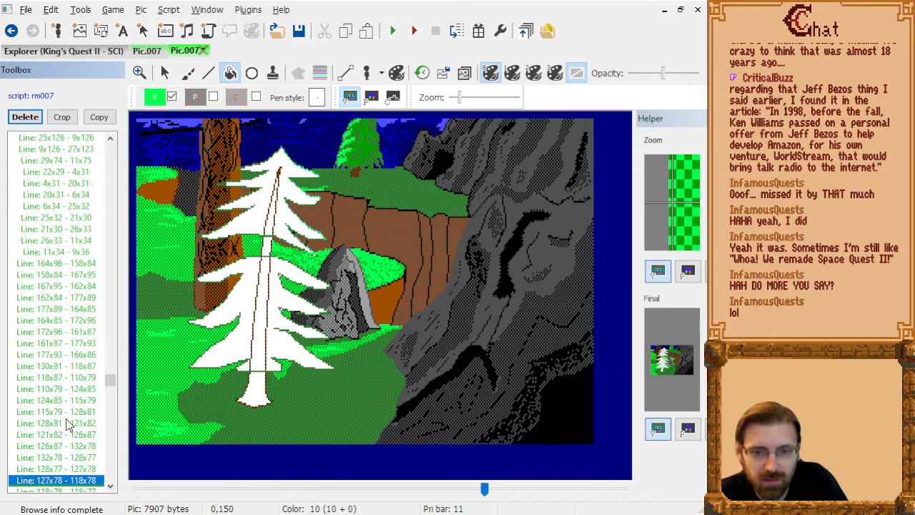
pyautogui.press('Up')
pyautogui.press('Up')
pyautogui.press('Up')
pyautogui.press('Down')
pyautogui.press('Delete')
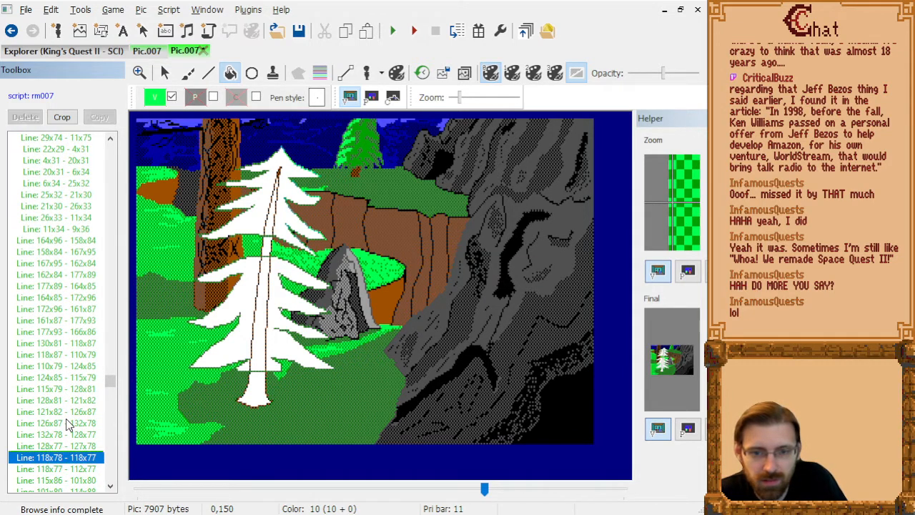
pyautogui.press('Delete')
pyautogui.press('Delete')
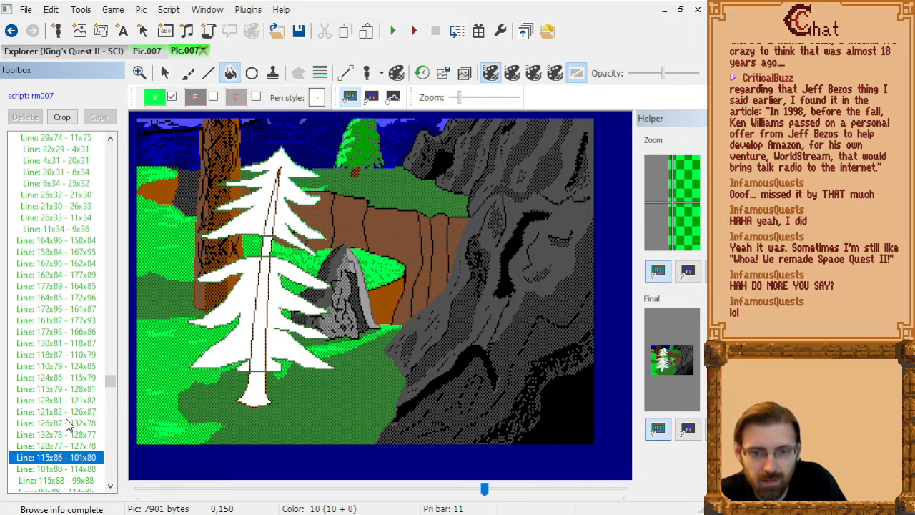
# Undo the deletion of Line: 118x77 - 112x77 and check the neighbouring lines against the pine.
pyautogui.hotkey('ctrl', 'z')
pyautogui.press('Down')
pyautogui.press('Down')
pyautogui.press('Down')
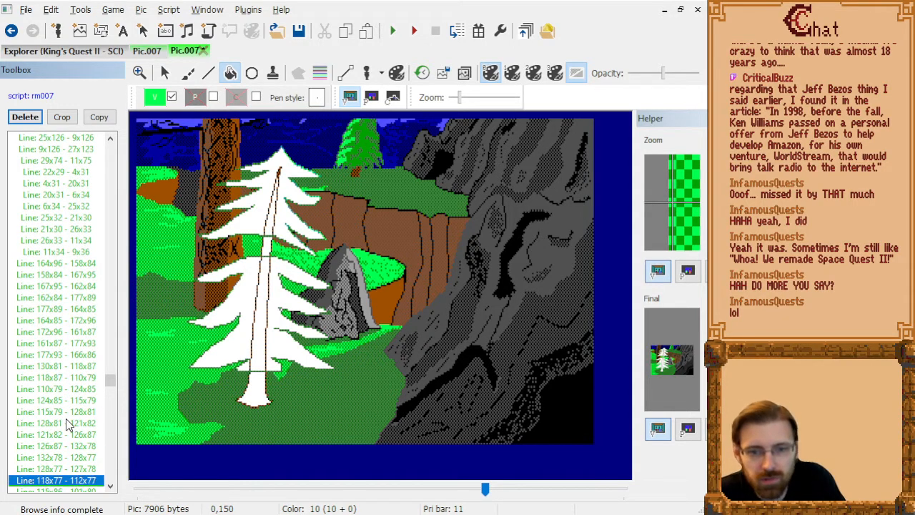
pyautogui.press('Up')
pyautogui.press('Up')
pyautogui.press('Down')
pyautogui.press('Down')
# Delete the grass lines following Line: 115x86 - 101x80, from Line: 101x80 - 114x88 through Line: 106x89 - 121x88 and up to Line: 95x84 - 100x83.
pyautogui.press('Delete')
pyautogui.press('Delete')
pyautogui.press('Delete')
pyautogui.press('Delete')
pyautogui.press('Delete')
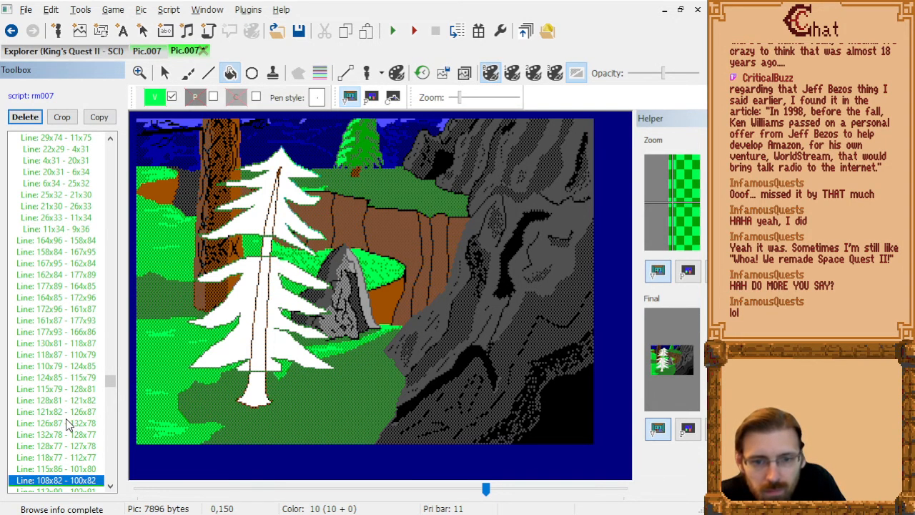
pyautogui.press('Down')
pyautogui.press('Delete')
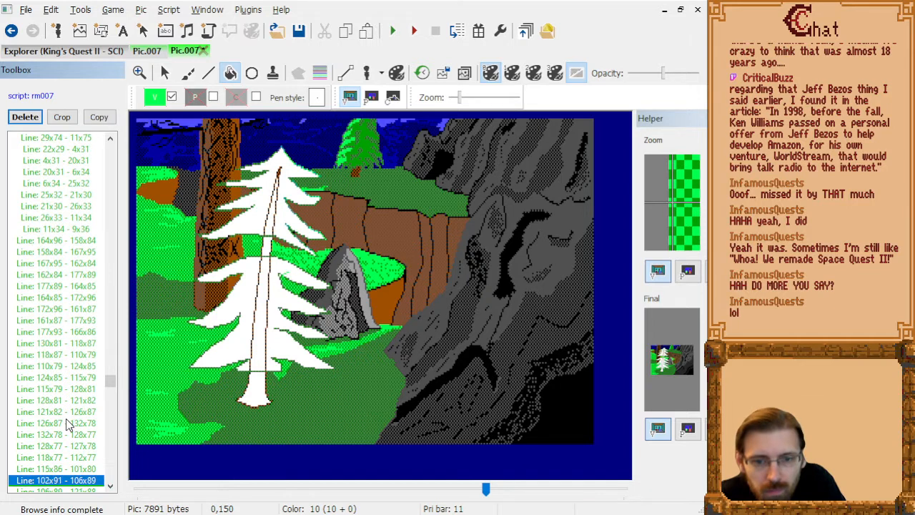
pyautogui.press('Delete')
# Delete the remaining grass lines before Set Visual: 0,6, from Line: 95x84 - 100x83 to Line: 120x89 - 115x89.
pyautogui.press('Delete')
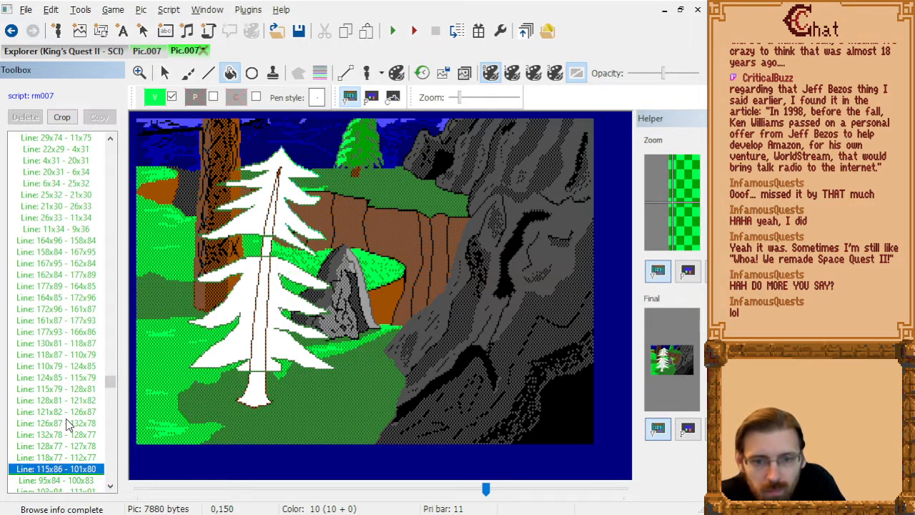
pyautogui.press('Delete')
pyautogui.press('Delete')
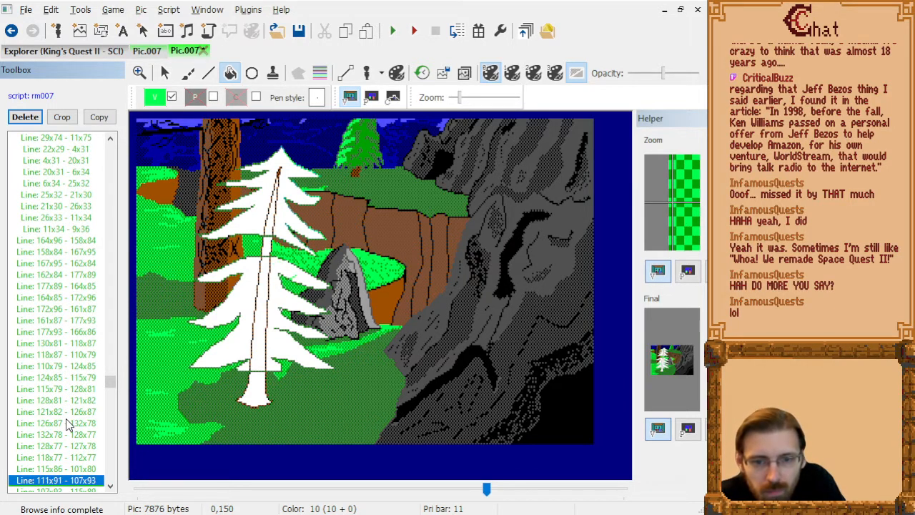
pyautogui.press('Delete')
pyautogui.press('Delete')
pyautogui.press('Delete')
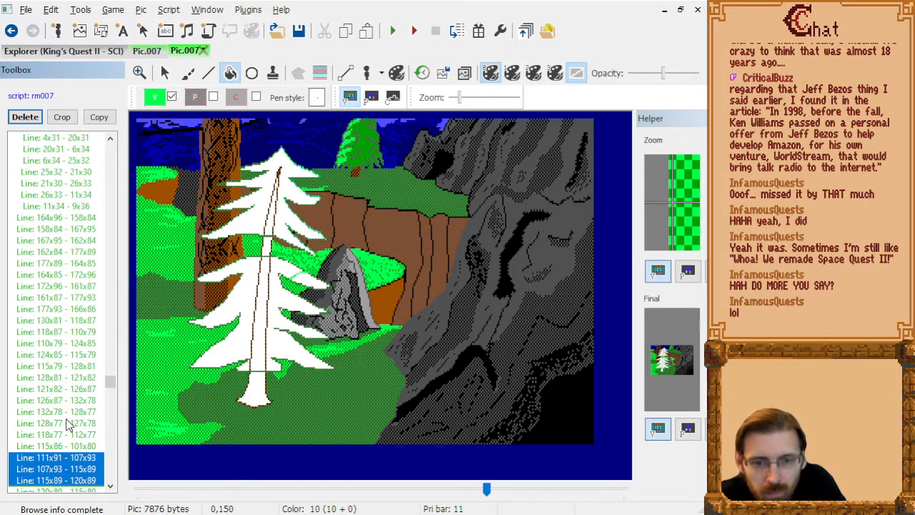
pyautogui.press('Delete')
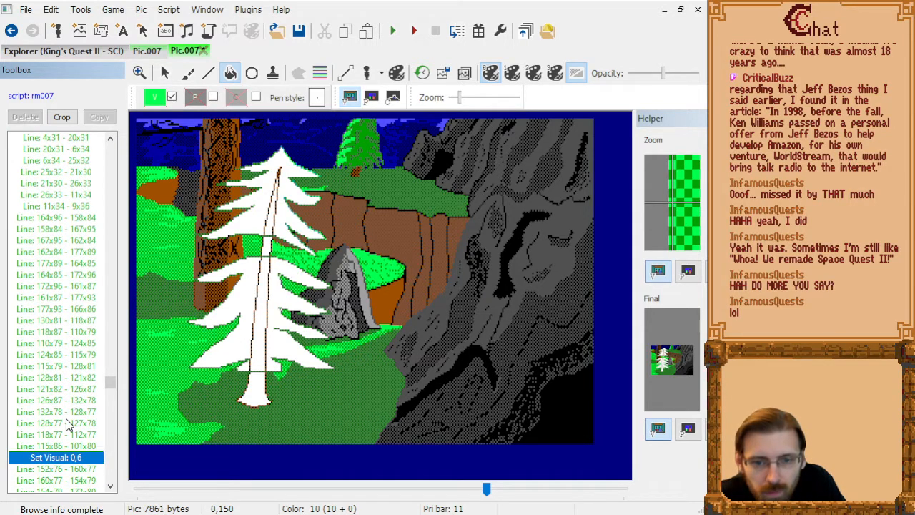
# Find the lines crossing the pine after Line: 169x101 - 167x107 and delete Line: 119x68 - 115x73 and Line: 114x71 - 115x68.
pyautogui.press('Down')
pyautogui.press('Down')
pyautogui.press('Down')
pyautogui.press('Down')
pyautogui.press('Down')
pyautogui.press('Down')
pyautogui.press('Down')
pyautogui.press('Down')
pyautogui.press('Down')
pyautogui.press('Down')
pyautogui.press('Down')
pyautogui.press('Down')
pyautogui.press('Down')
pyautogui.press('Down')
pyautogui.press('Down')
pyautogui.press('Down')
pyautogui.press('Down')
pyautogui.press('Down')
pyautogui.press('Down')
pyautogui.press('Down')
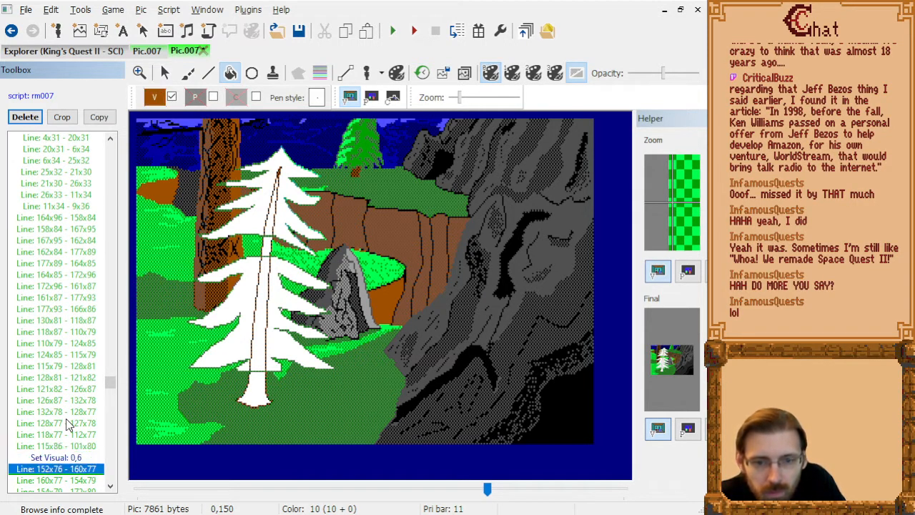
pyautogui.press('Down')
pyautogui.press('Down')
pyautogui.press('Down')
pyautogui.press('Down')
pyautogui.press('Down')
pyautogui.press('Down')
pyautogui.press('Down')
pyautogui.press('Down')
pyautogui.press('Down')
pyautogui.press('Down')
pyautogui.press('Down')
pyautogui.press('Down')
pyautogui.press('Down')
pyautogui.press('Down')
pyautogui.press('Down')
pyautogui.press('Down')
pyautogui.press('Down')
pyautogui.press('Down')
pyautogui.press('Down')
pyautogui.press('Down')
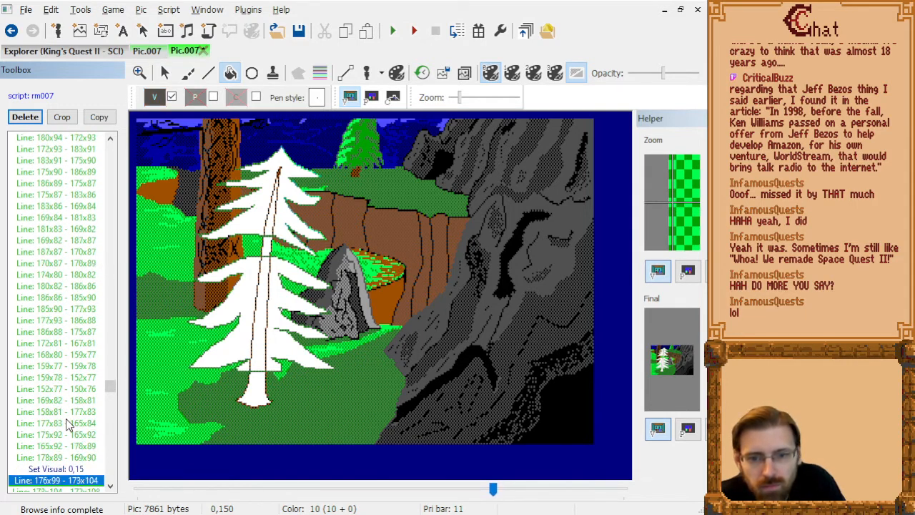
pyautogui.press('Down')
pyautogui.press('Down')
pyautogui.press('Down')
pyautogui.press('Down')
pyautogui.press('Down')
pyautogui.press('Down')
pyautogui.press('Down')
pyautogui.press('Down')
pyautogui.press('Down')
pyautogui.press('Down')
pyautogui.press('Down')
pyautogui.press('Down')
pyautogui.press('Down')
pyautogui.press('Down')
pyautogui.press('Down')
pyautogui.press('Down')
pyautogui.press('Down')
pyautogui.press('Down')
pyautogui.press('Down')
pyautogui.press('Down')
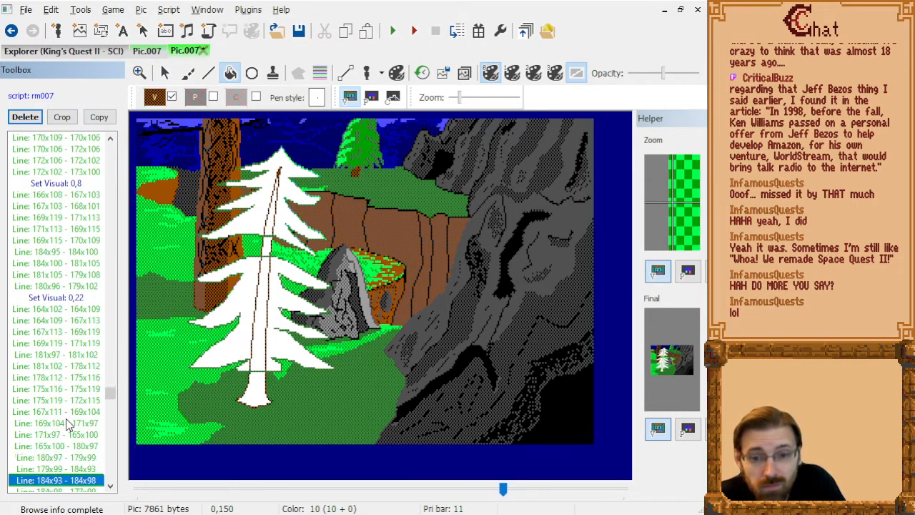
pyautogui.press('Up')
pyautogui.press('Up')
pyautogui.press('Up')
pyautogui.press('Up')
pyautogui.press('Up')
pyautogui.press('Up')
pyautogui.press('Up')
pyautogui.press('Up')
pyautogui.press('Up')
pyautogui.press('Up')
pyautogui.press('Up')
pyautogui.press('Up')
pyautogui.press('Up')
pyautogui.press('Up')
pyautogui.press('Up')
pyautogui.press('Up')
pyautogui.press('Up')
pyautogui.press('Up')
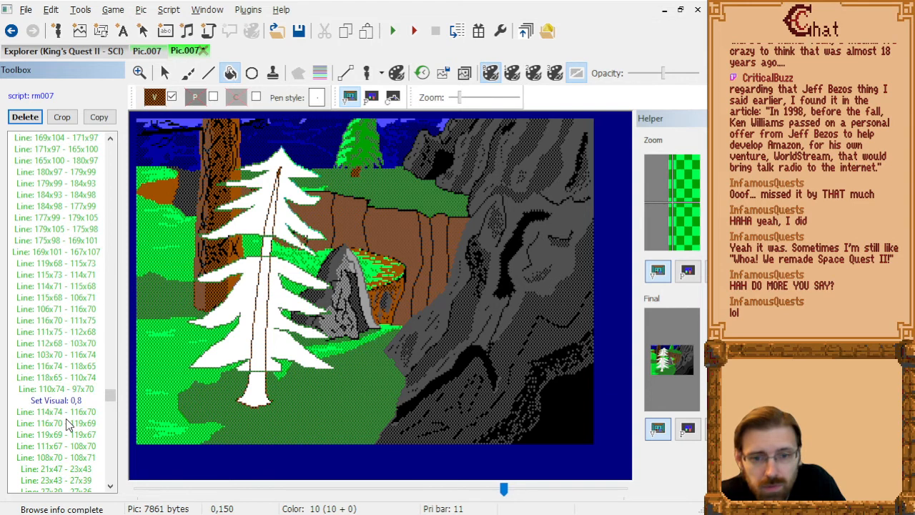
pyautogui.press('Down')
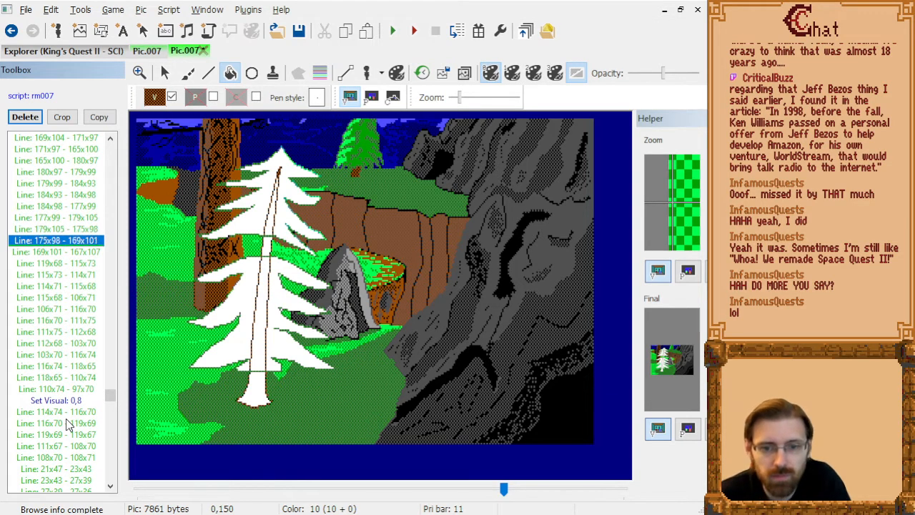
pyautogui.press('Down')
pyautogui.press('Down')
pyautogui.press('Delete')
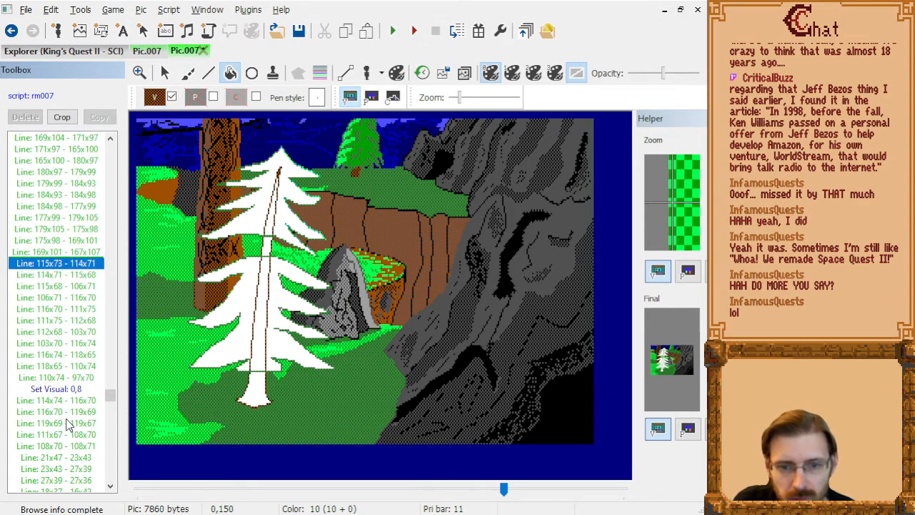
pyautogui.press('Delete')
pyautogui.press('Up')
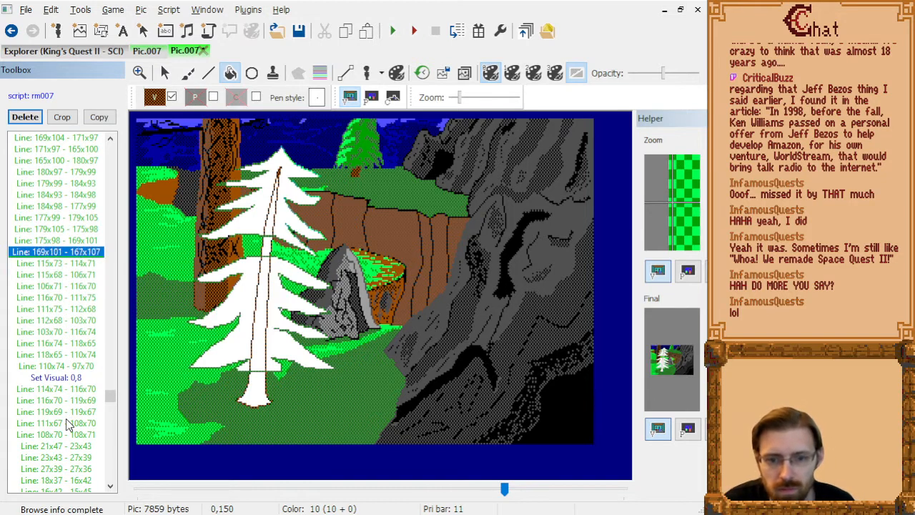
# Delete the lines from Line: 115x73 - 114x71 through Line: 118x65 - 110x74, keeping Line: 110x74 - 97x70.
pyautogui.press('Delete')
pyautogui.press('Delete')
pyautogui.press('Delete')
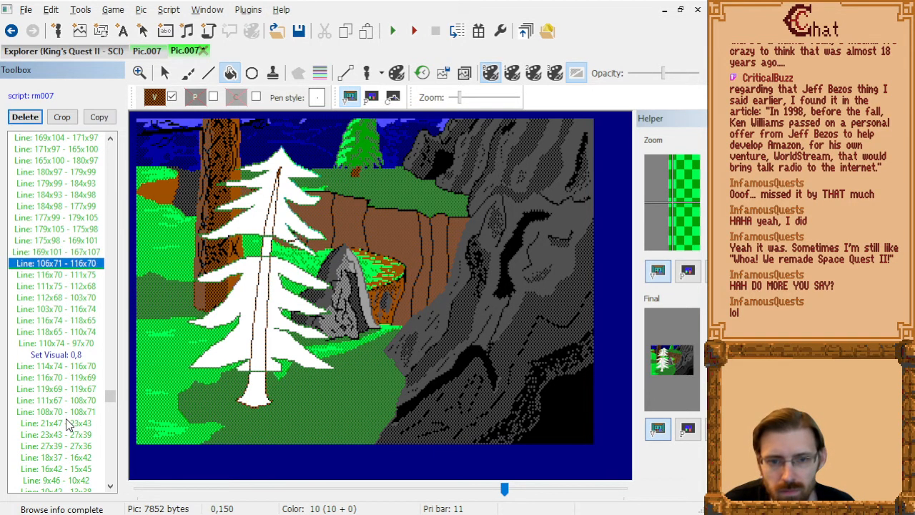
pyautogui.press('Delete')
pyautogui.press('Delete')
pyautogui.press('Delete')
pyautogui.press('Up')
pyautogui.press('Down')
pyautogui.press('Delete')
pyautogui.press('Delete')
pyautogui.press('Delete')
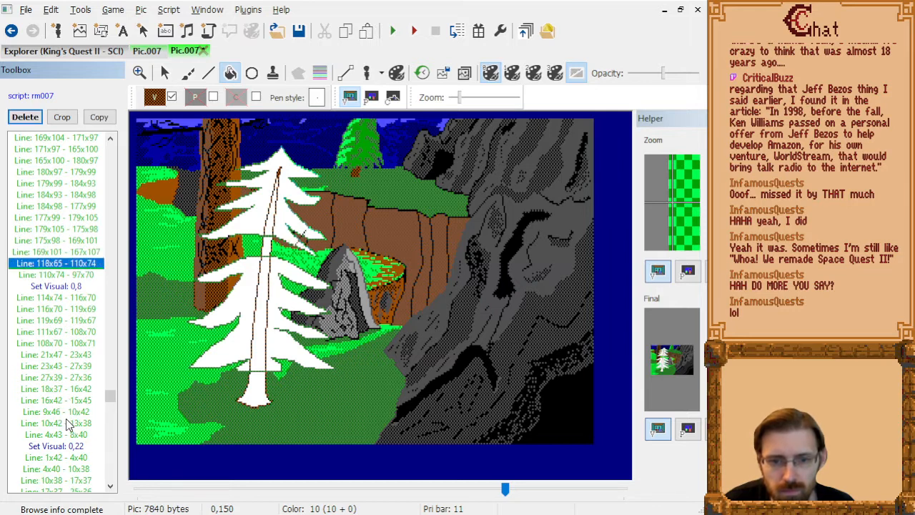
pyautogui.press('Up')
pyautogui.press('Down')
# Under Set Visual: 0,8, delete Line: 114x74 - 116x70, Line: 119x69 - 119x67, Line: 111x67 - 108x70 and Line: 108x70 - 108x71.
pyautogui.press('Down')
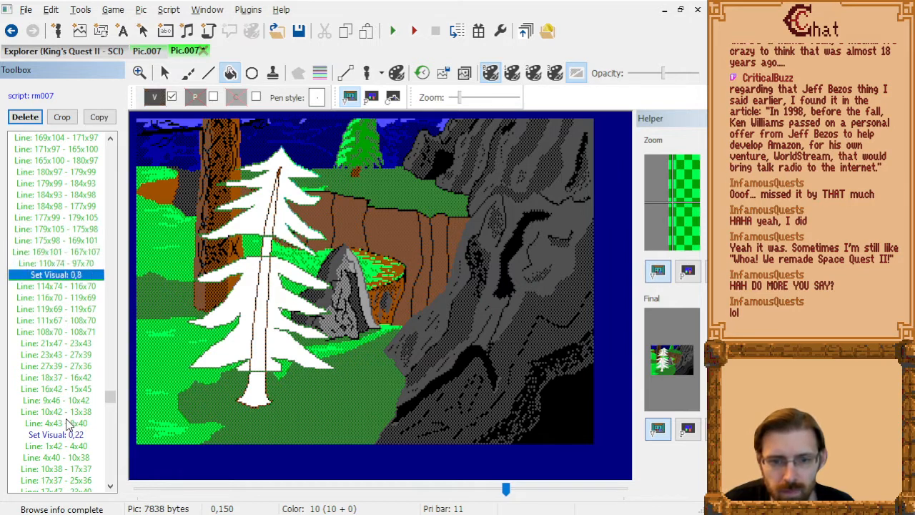
pyautogui.press('Down')
pyautogui.press('Up')
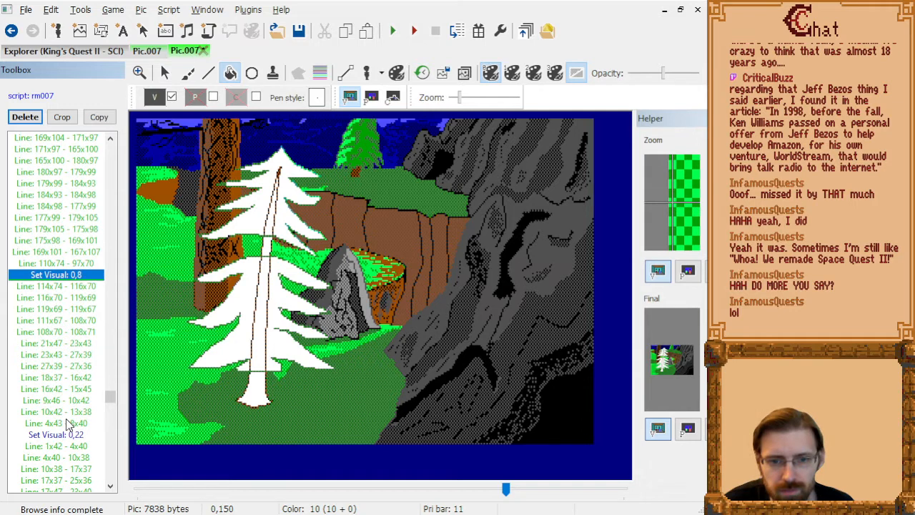
pyautogui.press('Down')
pyautogui.press('Delete')
pyautogui.press('Down')
pyautogui.press('Down')
pyautogui.press('Delete')
pyautogui.press('Delete')
pyautogui.press('Delete')
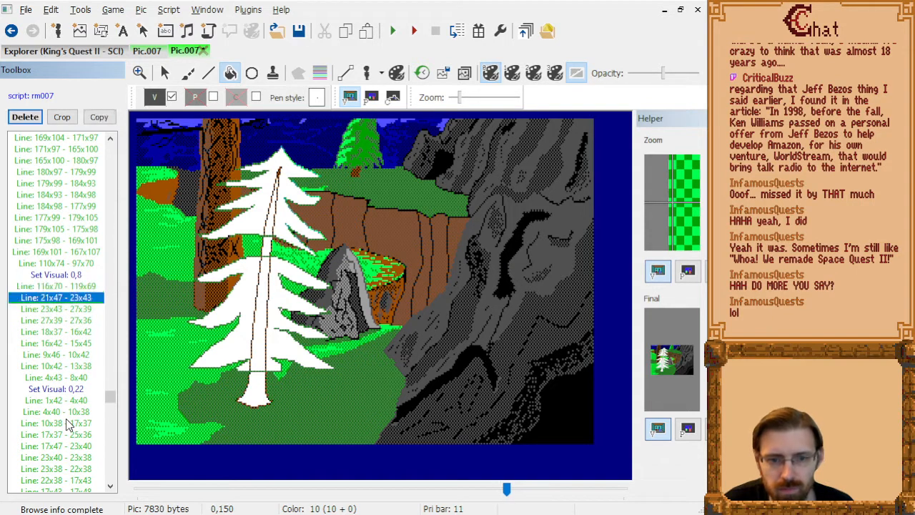
# Examine the commands from Line: 21x47 - 23x43 into the pen strokes under Set Visual: 0,10 for marks on the pine.
pyautogui.press('Down')
pyautogui.press('Down')
pyautogui.press('Down')
pyautogui.press('Down')
pyautogui.press('Down')
pyautogui.press('Down')
pyautogui.press('Down')
pyautogui.press('Down')
pyautogui.press('Down')
pyautogui.press('Down')
pyautogui.press('Down')
pyautogui.press('Down')
pyautogui.press('Down')
pyautogui.press('Down')
pyautogui.press('Down')
pyautogui.press('Down')
pyautogui.press('Down')
pyautogui.press('Down')
pyautogui.press('Down')
pyautogui.press('Down')
pyautogui.press('Down')
pyautogui.press('Down')
pyautogui.press('Down')
pyautogui.press('Down')
pyautogui.press('Down')
pyautogui.press('Down')
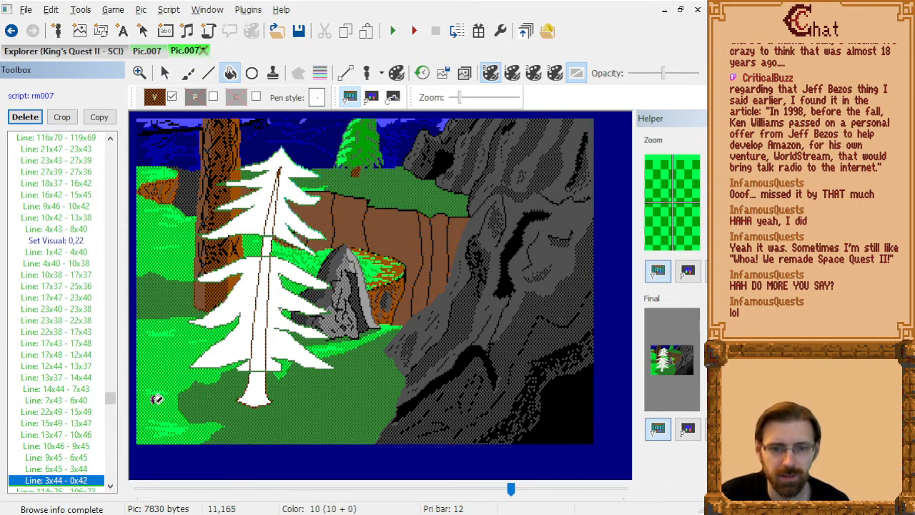
pyautogui.press('Down')
pyautogui.press('Down')
pyautogui.press('Down')
pyautogui.press('Down')
pyautogui.press('Down')
pyautogui.press('Down')
pyautogui.press('Down')
pyautogui.press('Down')
pyautogui.press('Down')
pyautogui.press('Down')
pyautogui.press('Down')
pyautogui.press('Down')
pyautogui.press('Down')
pyautogui.press('Down')
pyautogui.press('Down')
pyautogui.press('Down')
pyautogui.press('Down')
pyautogui.press('Down')
pyautogui.press('Down')
pyautogui.press('Down')
pyautogui.press('Down')
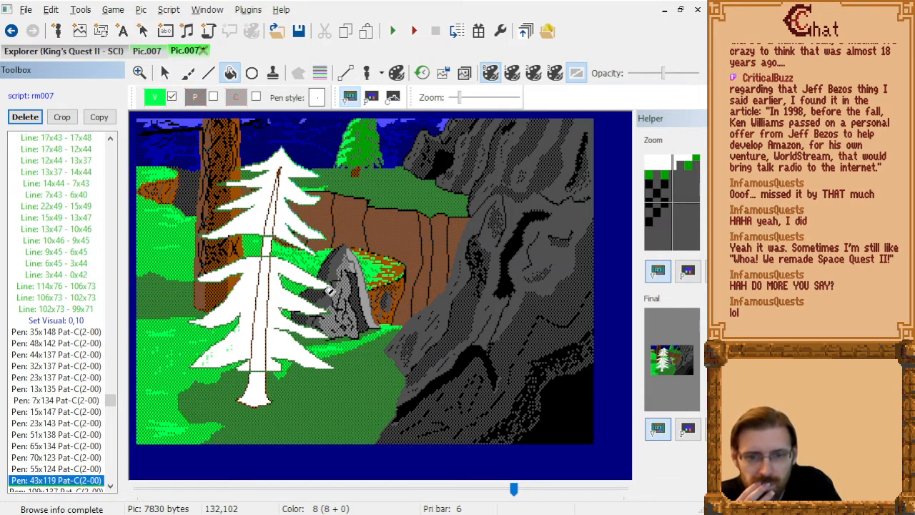
# Go back through the pen strokes under Set Visual: 0,10 and delete Pen: 48x142.
pyautogui.press('Up')
pyautogui.press('Up')
pyautogui.press('Up')
pyautogui.press('Up')
pyautogui.press('Up')
pyautogui.press('Up')
pyautogui.press('Up')
pyautogui.press('Up')
pyautogui.press('Up')
pyautogui.press('Up')
pyautogui.press('Up')
pyautogui.press('Up')
pyautogui.press('Up')
pyautogui.press('Up')
pyautogui.press('Up')
pyautogui.press('Up')
pyautogui.press('Up')
pyautogui.press('Up')
pyautogui.press('Up')
pyautogui.press('Up')
pyautogui.press('Up')
pyautogui.press('Up')
pyautogui.press('Up')
pyautogui.press('Up')
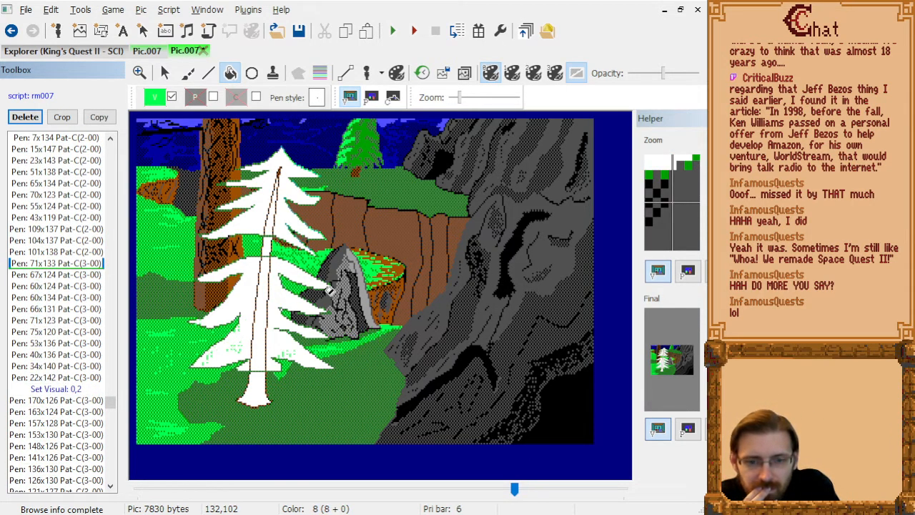
pyautogui.press('Up')
pyautogui.press('Up')
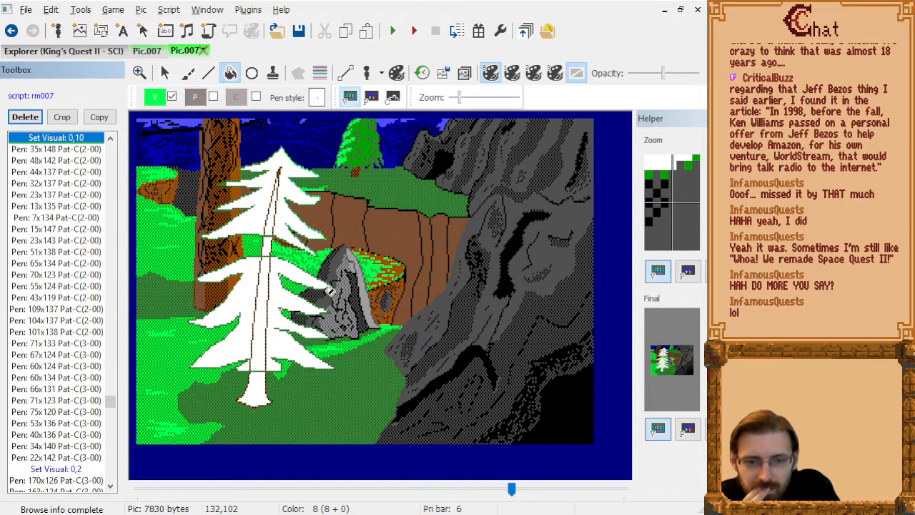
pyautogui.press('Down')
pyautogui.press('Down')
pyautogui.press('Delete')
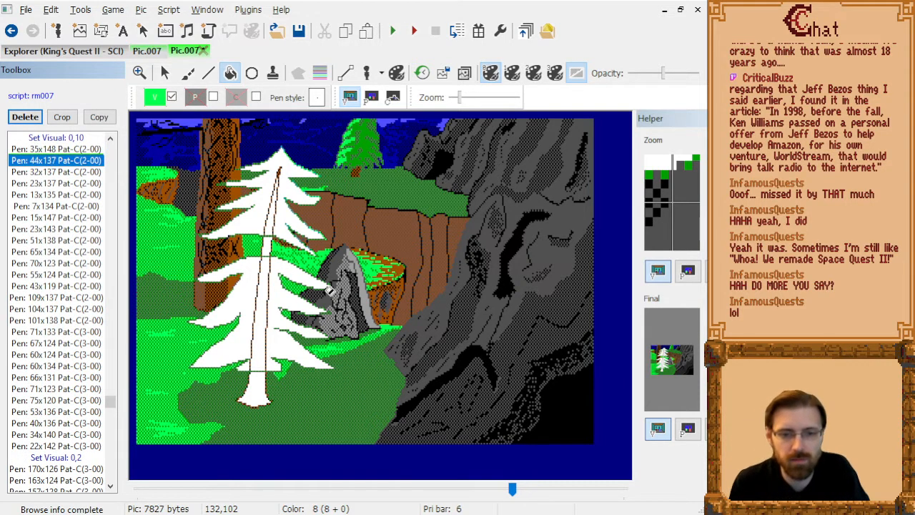
# Review the pen strokes under Set Visual: 0,10 and delete Pen: 51x138, Pen: 65x134 and Pen: 70x123.
pyautogui.press('Down')
pyautogui.press('Down')
pyautogui.press('Down')
pyautogui.press('Down')
pyautogui.press('Down')
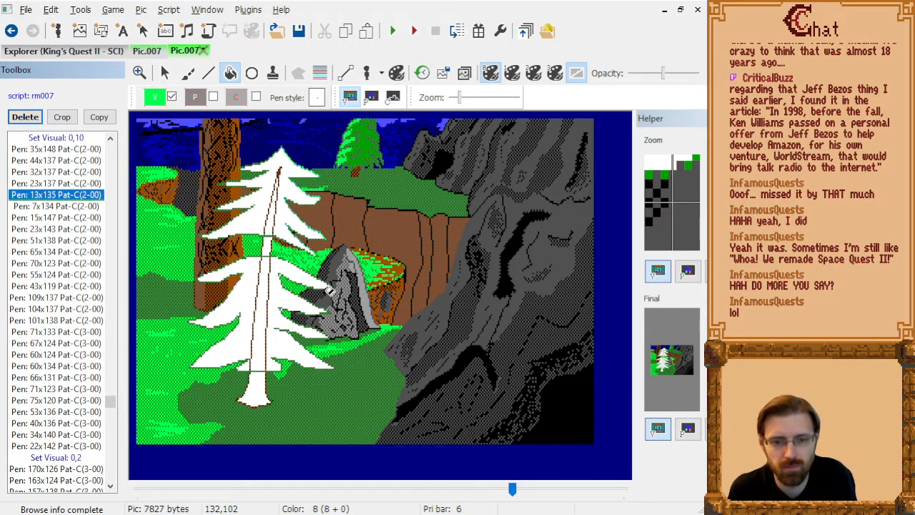
pyautogui.press('Down')
pyautogui.press('Down')
pyautogui.press('Down')
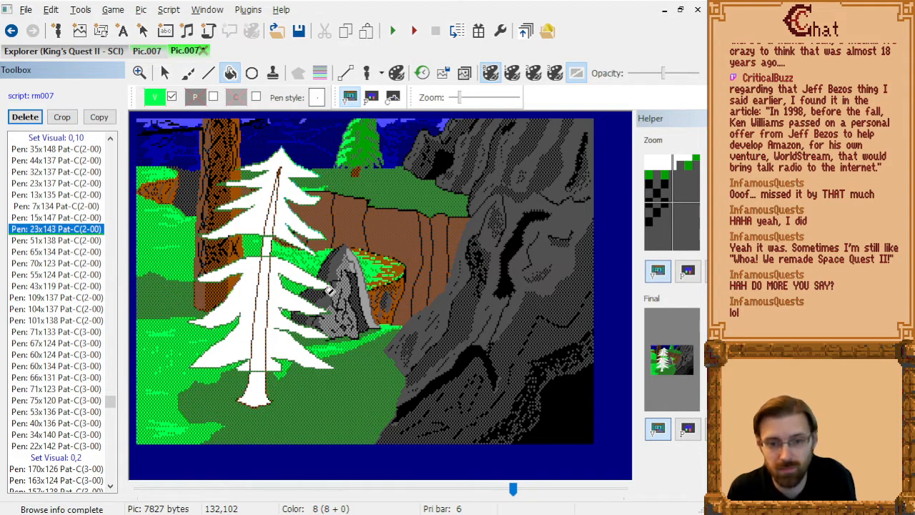
pyautogui.press('Up')
pyautogui.press('Up')
pyautogui.press('Up')
pyautogui.press('Down')
pyautogui.press('Down')
pyautogui.press('Delete')
pyautogui.press('Delete')
pyautogui.press('Delete')
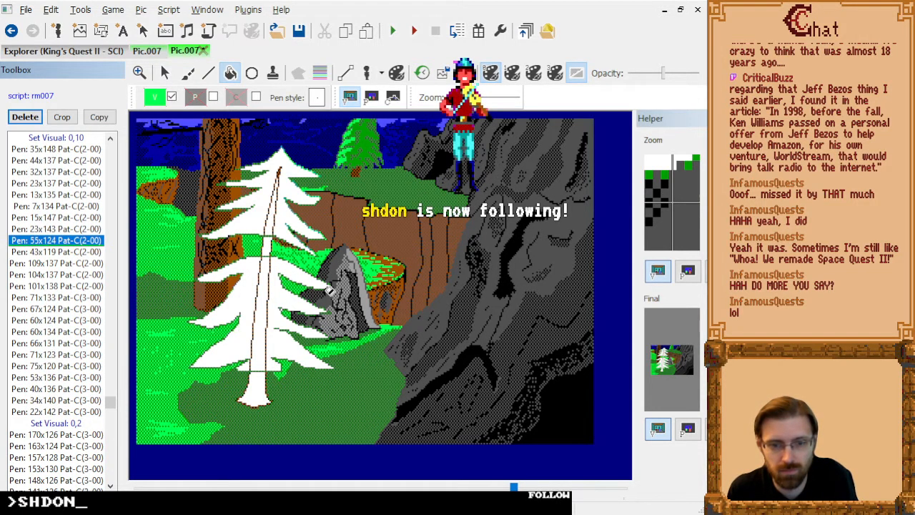
# Under Set Visual: 0,10, delete the pen strokes from Pen: 109x137 through Pen: 67x124, keeping Pen: 43x119.
pyautogui.press('Down')
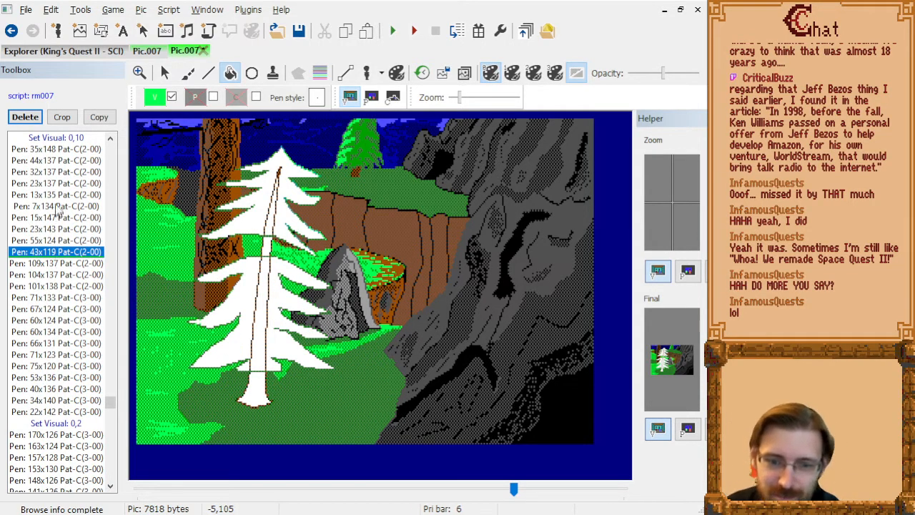
pyautogui.press('Down')
pyautogui.press('Down')
pyautogui.press('Down')
pyautogui.press('Down')
pyautogui.press('Down')
pyautogui.press('Down')
pyautogui.press('Down')
pyautogui.press('Down')
pyautogui.press('Down')
pyautogui.press('Down')
pyautogui.press('Down')
pyautogui.press('Down')
pyautogui.press('Down')
pyautogui.press('Down')
pyautogui.press('Down')
pyautogui.press('Down')
pyautogui.press('Down')
pyautogui.press('Down')
pyautogui.press('Down')
pyautogui.press('Down')
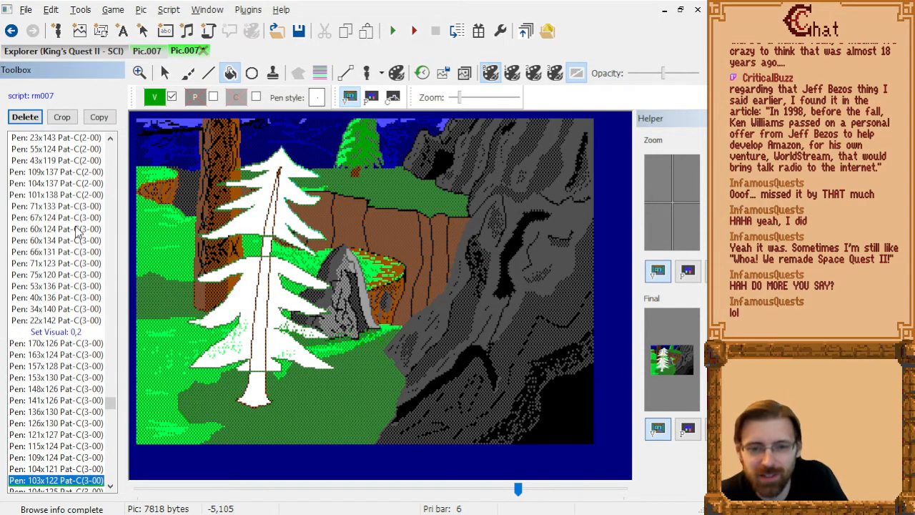
pyautogui.press('Up')
pyautogui.press('Up')
pyautogui.press('Up')
pyautogui.press('Up')
pyautogui.press('Up')
pyautogui.press('Up')
pyautogui.press('Up')
pyautogui.press('Up')
pyautogui.press('Up')
pyautogui.press('Up')
pyautogui.press('Up')
pyautogui.press('Up')
pyautogui.press('Up')
pyautogui.press('Up')
pyautogui.press('Up')
pyautogui.press('Up')
pyautogui.press('Up')
pyautogui.press('Up')
pyautogui.press('Up')
pyautogui.press('Up')
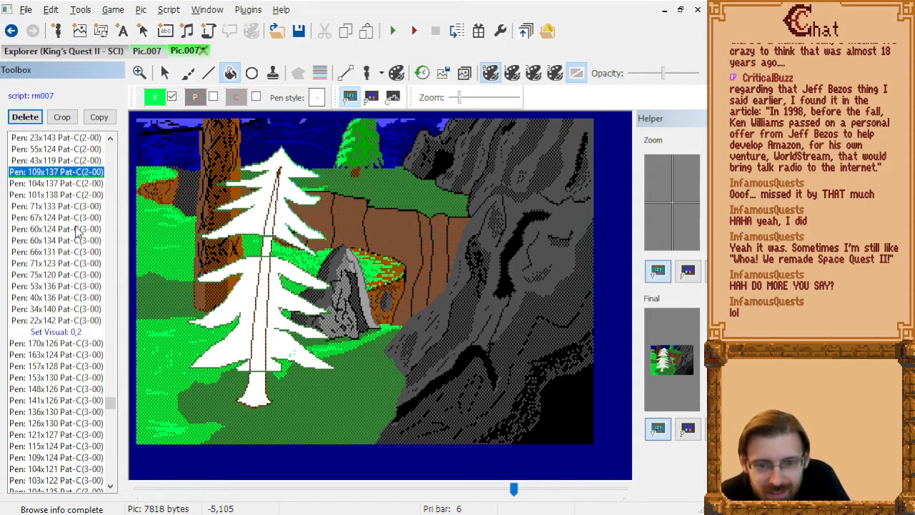
pyautogui.press('Down')
pyautogui.press('Delete')
pyautogui.press('Delete')
pyautogui.press('Delete')
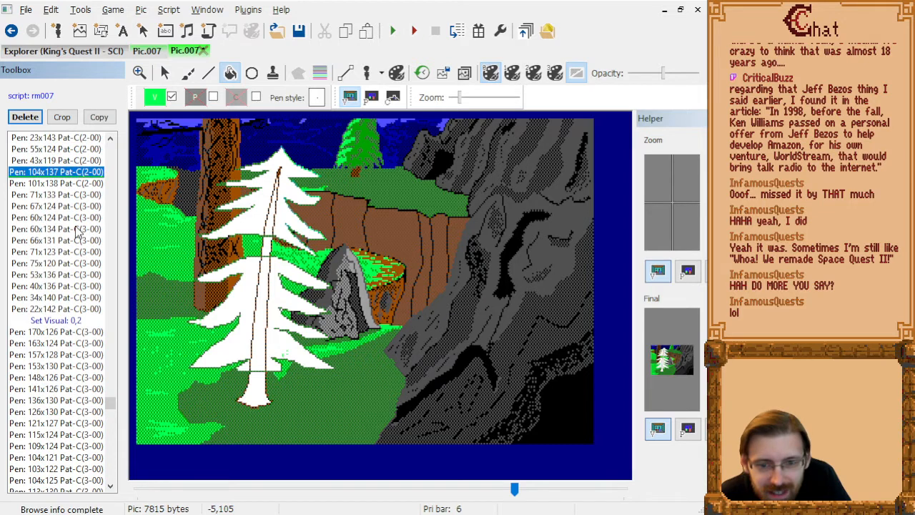
pyautogui.press('Delete')
pyautogui.press('Delete')
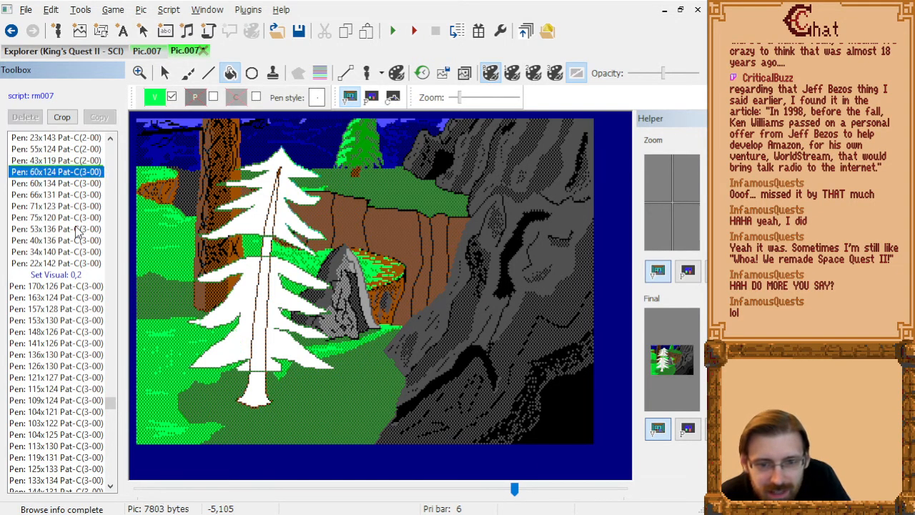
# Keep Pen: 60x124 and delete the strokes from Pen: 60x134 through Pen: 53x136.
pyautogui.press('Down')
pyautogui.press('Delete')
pyautogui.press('Delete')
pyautogui.press('Delete')
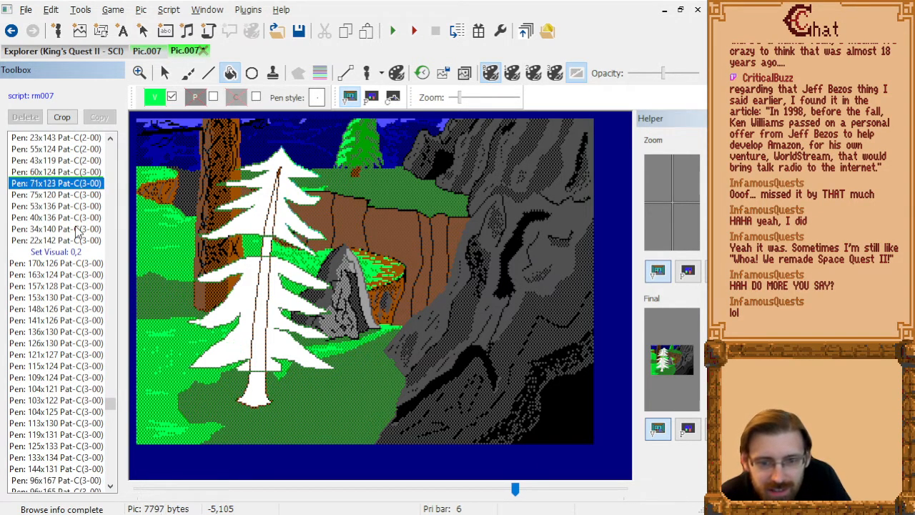
pyautogui.press('Delete')
pyautogui.press('Delete')
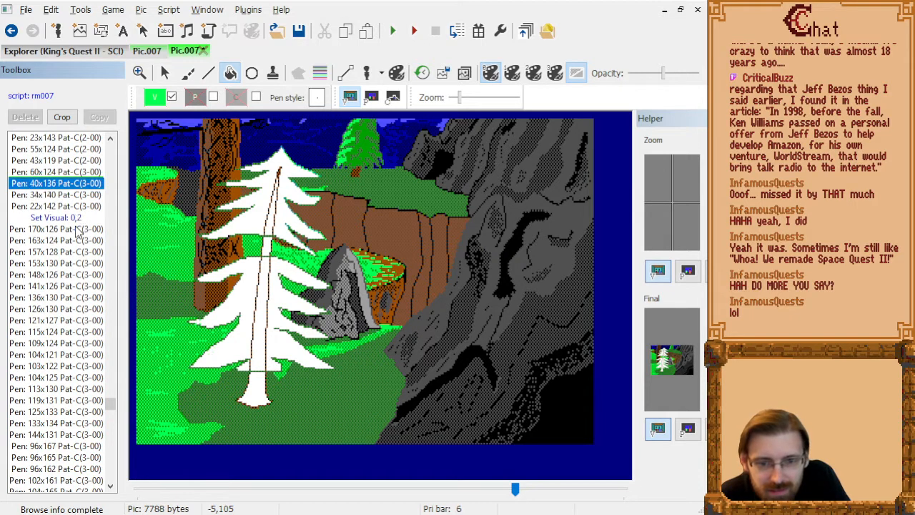
# Under Set Visual: 0,2, delete Pen: 126x130, Pen: 121x127 and Pen: 115x124.
pyautogui.press('Down')
pyautogui.press('Down')
pyautogui.press('Down')
pyautogui.press('Down')
pyautogui.press('Down')
pyautogui.press('Down')
pyautogui.press('Down')
pyautogui.press('Down')
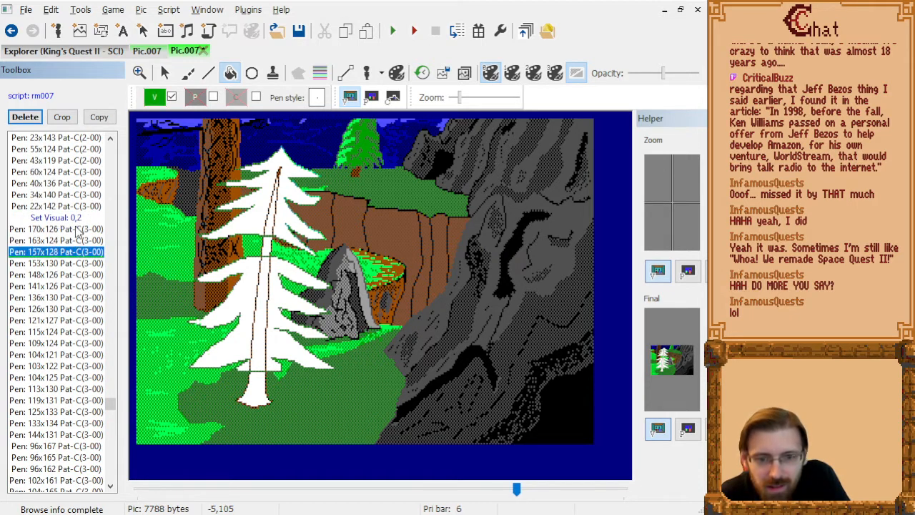
pyautogui.press('Down')
pyautogui.press('Down')
pyautogui.press('Down')
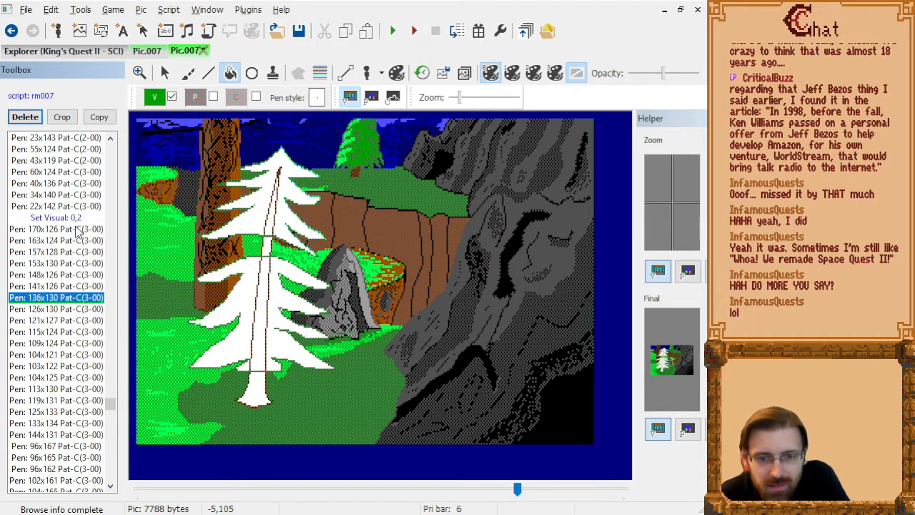
pyautogui.press('Delete')
pyautogui.press('Down')
pyautogui.press('Delete')
# Delete the pen strokes from Pen: 109x124 through Pen: 113x130 under Set Visual: 0,2.
pyautogui.press('Delete')
pyautogui.press('Delete')
pyautogui.press('Delete')
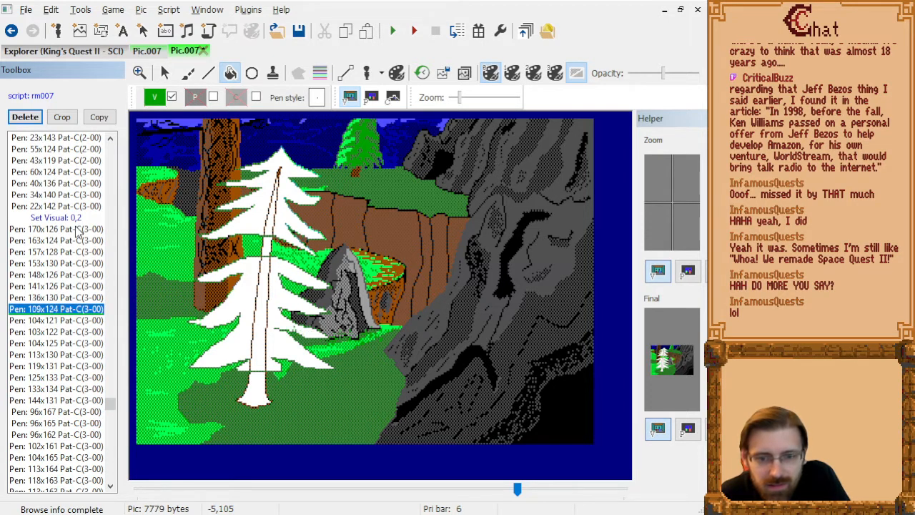
pyautogui.press('Delete')
pyautogui.press('Delete')
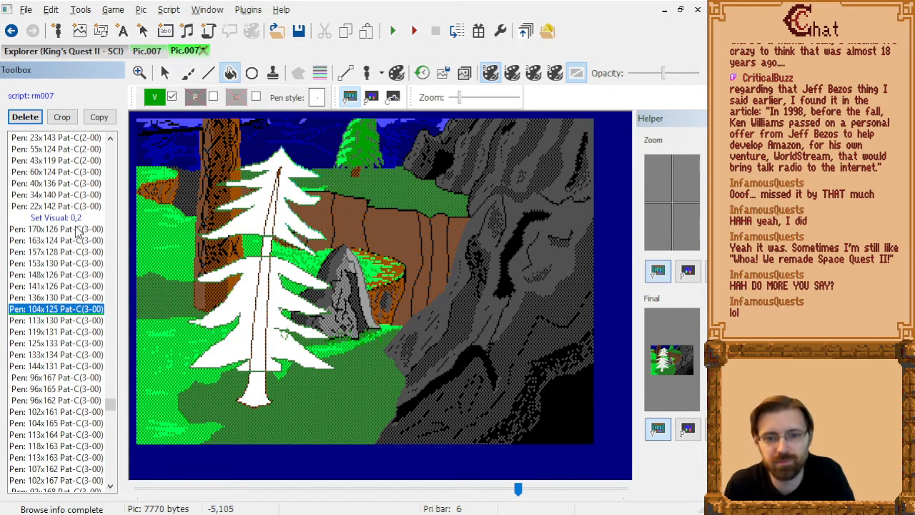
pyautogui.press('Delete')
pyautogui.press('Delete')
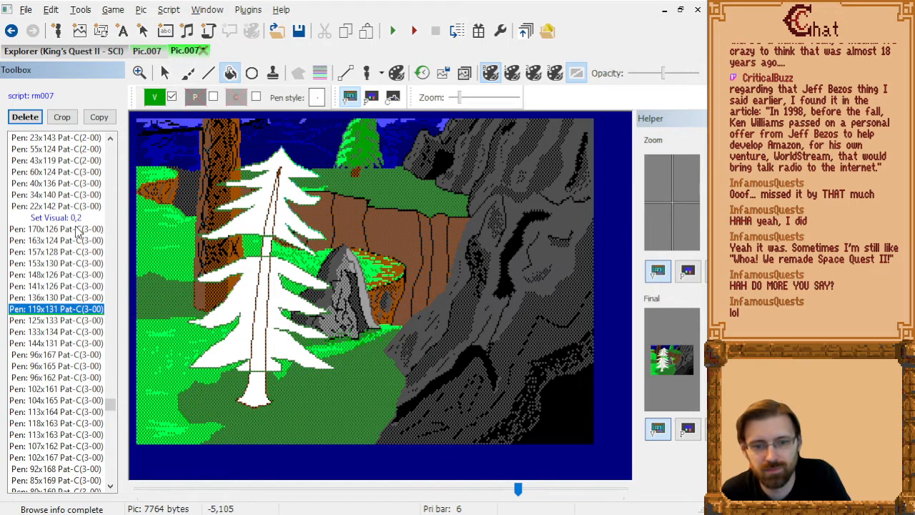
pyautogui.hotkey('ctrl', 'z')
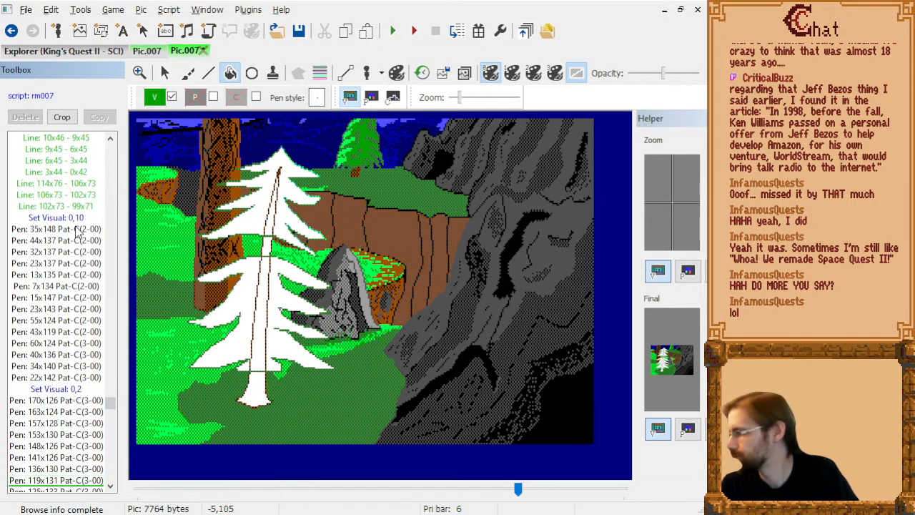
# Examine the pen strokes from Pen: 125x133 through Pen: 63x163 for marks on the pine.
pyautogui.press('Down')
pyautogui.press('Down')
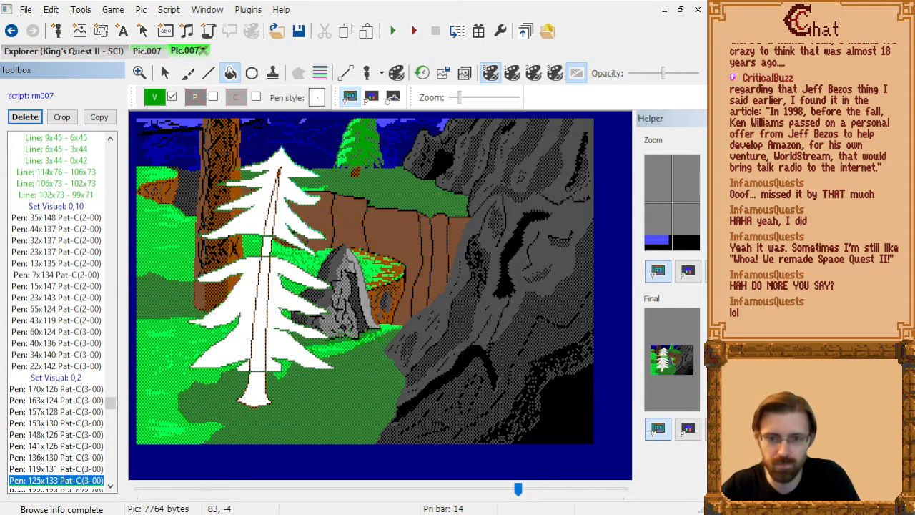
pyautogui.press('Down')
pyautogui.press('Down')
pyautogui.press('Down')
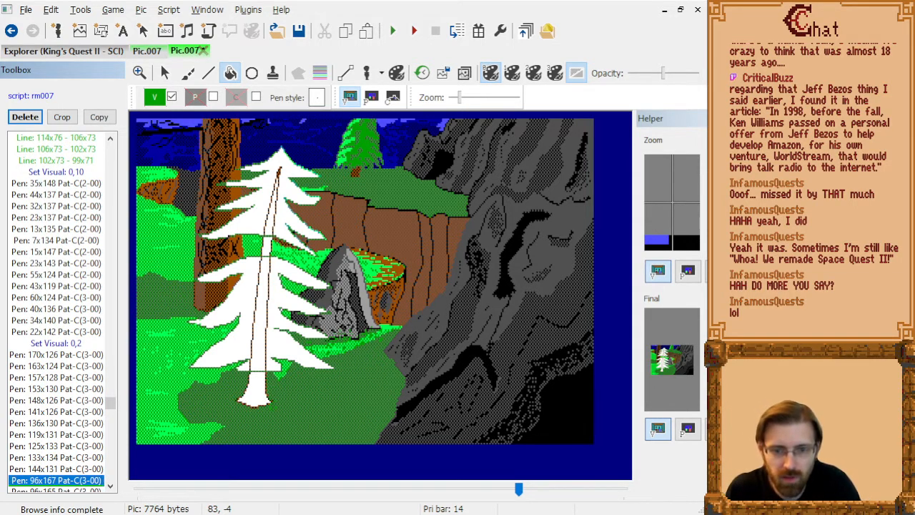
pyautogui.press('Down')
pyautogui.press('Down')
pyautogui.press('Down')
pyautogui.press('Down')
pyautogui.press('Up')
pyautogui.press('Up')
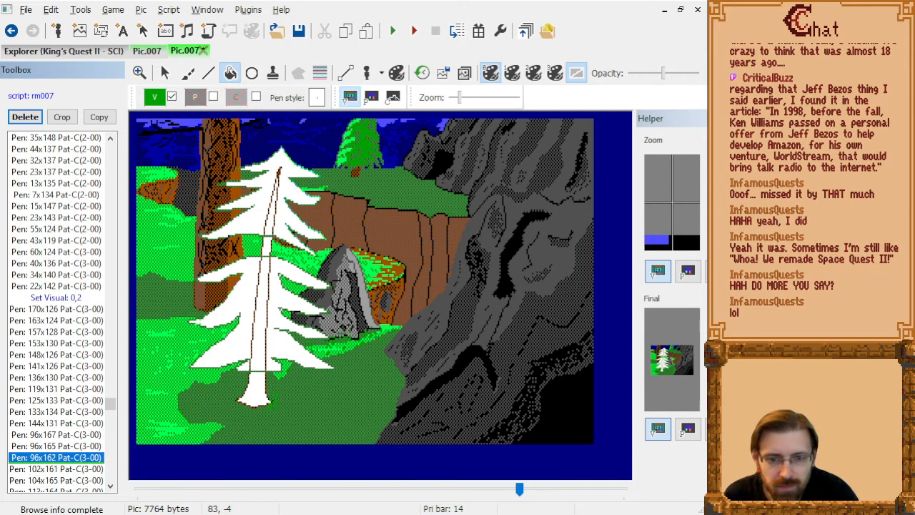
pyautogui.press('Down')
pyautogui.press('Down')
pyautogui.press('Down')
pyautogui.press('Down')
pyautogui.press('Down')
pyautogui.press('Down')
pyautogui.press('Down')
pyautogui.press('Down')
pyautogui.press('Down')
pyautogui.press('Down')
pyautogui.press('Down')
pyautogui.press('Down')
pyautogui.press('Down')
pyautogui.press('Down')
pyautogui.press('Down')
pyautogui.press('Down')
pyautogui.press('Down')
pyautogui.press('Down')
pyautogui.press('Down')
pyautogui.press('Down')
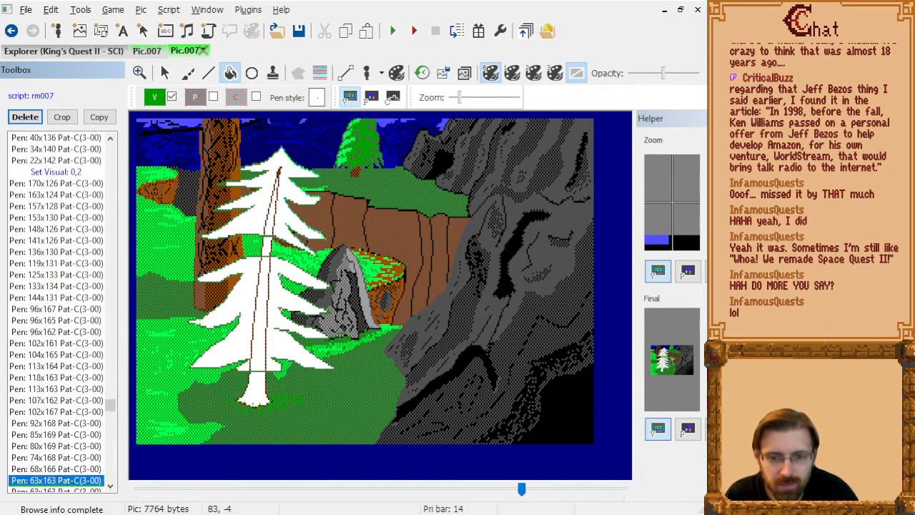
# Delete Pen: 41x116 and Pen: 45x116, which follow Pen: 57x168 under Set Visual: 0,2.
pyautogui.press('Up')
pyautogui.press('Up')
pyautogui.press('Up')
pyautogui.press('Up')
pyautogui.press('Up')
pyautogui.press('Up')
pyautogui.press('Up')
pyautogui.press('Up')
pyautogui.press('Down')
pyautogui.press('Down')
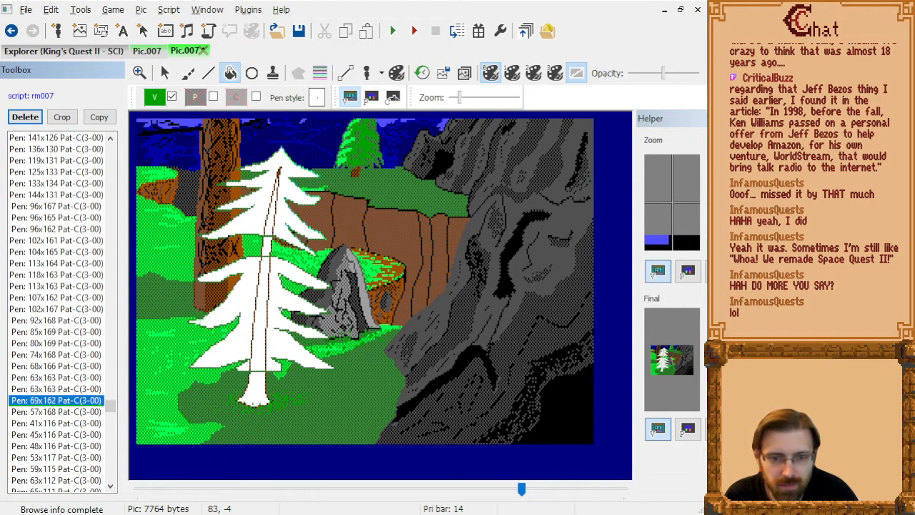
pyautogui.press('Down')
pyautogui.press('Delete')
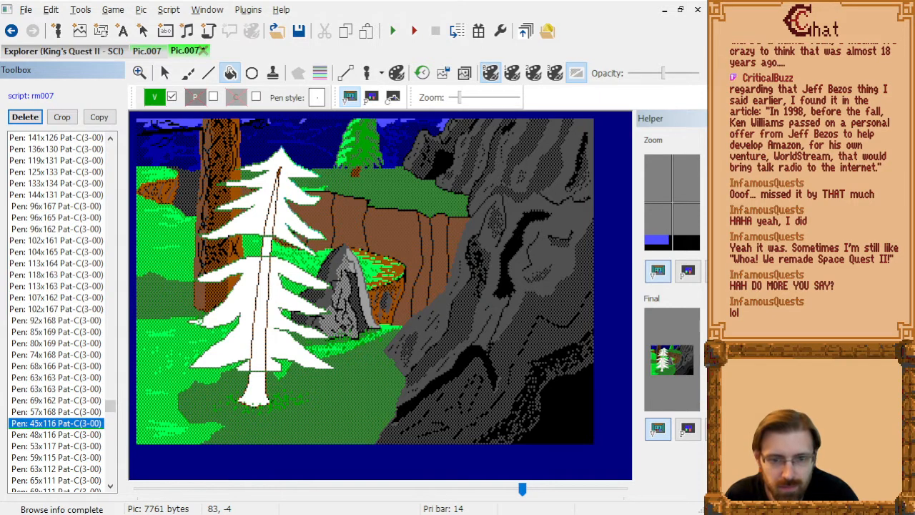
pyautogui.press('Delete')
# Go back to the Set Visual: 0,10 strokes and delete the stray pen stroke around Pen: 43x119.
pyautogui.press('Up')
pyautogui.press('Up')
pyautogui.press('Up')
pyautogui.press('Up')
pyautogui.press('Up')
pyautogui.press('Up')
pyautogui.press('Up')
pyautogui.press('Up')
pyautogui.press('Up')
pyautogui.press('Up')
pyautogui.press('Up')
pyautogui.press('Up')
pyautogui.press('Up')
pyautogui.press('Up')
pyautogui.press('Up')
pyautogui.press('Up')
pyautogui.press('Up')
pyautogui.press('Up')
pyautogui.press('Up')
pyautogui.press('Up')
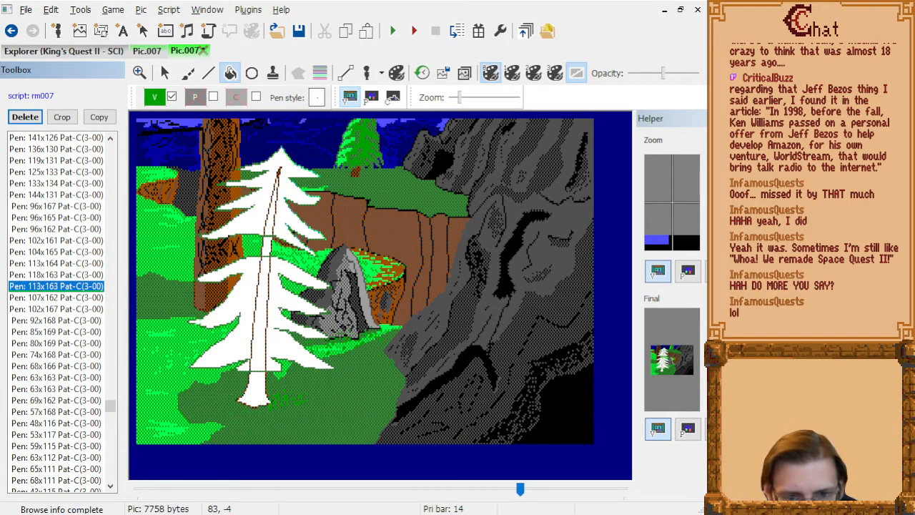
pyautogui.press('Up')
pyautogui.press('Up')
pyautogui.press('Up')
pyautogui.press('Down')
pyautogui.press('Down')
pyautogui.press('Down')
pyautogui.press('Down')
pyautogui.press('Down')
pyautogui.press('Down')
pyautogui.press('Down')
pyautogui.press('Down')
pyautogui.press('Down')
pyautogui.press('Down')
pyautogui.press('Down')
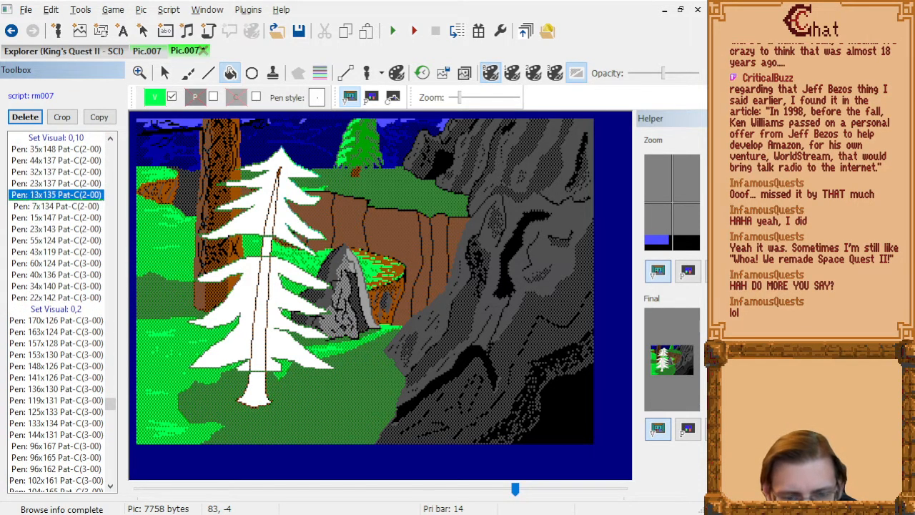
pyautogui.press('Up')
pyautogui.press('Delete')
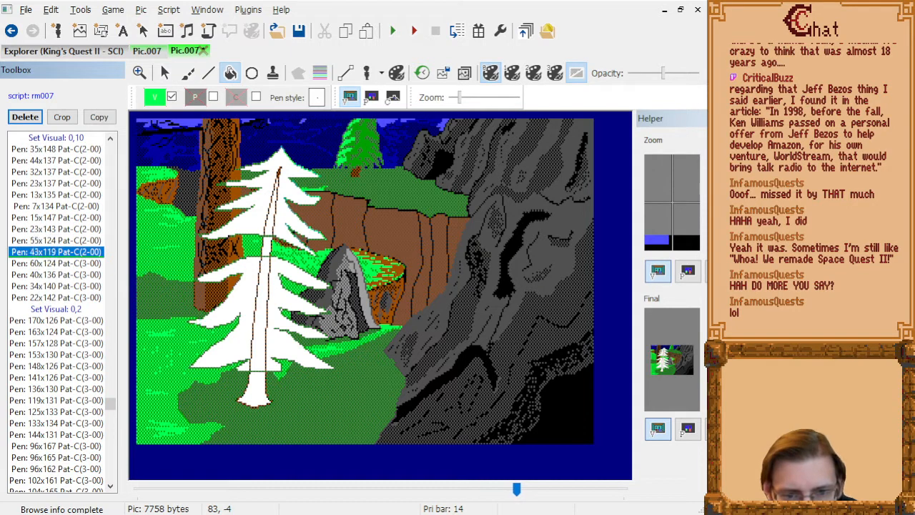
pyautogui.press('Down')
# Under Set Visual: 0,2, delete the run of pen strokes on the pine that starts at Pen: 48x116, after Pen: 57x168.
pyautogui.press('Down')
pyautogui.press('Down')
pyautogui.press('Down')
pyautogui.press('Down')
pyautogui.press('Down')
pyautogui.press('Down')
pyautogui.press('Down')
pyautogui.press('Down')
pyautogui.press('Down')
pyautogui.press('Down')
pyautogui.press('Down')
pyautogui.press('Down')
pyautogui.press('Down')
pyautogui.press('Down')
pyautogui.press('Down')
pyautogui.press('Down')
pyautogui.press('Down')
pyautogui.press('Down')
pyautogui.press('Down')
pyautogui.press('Down')
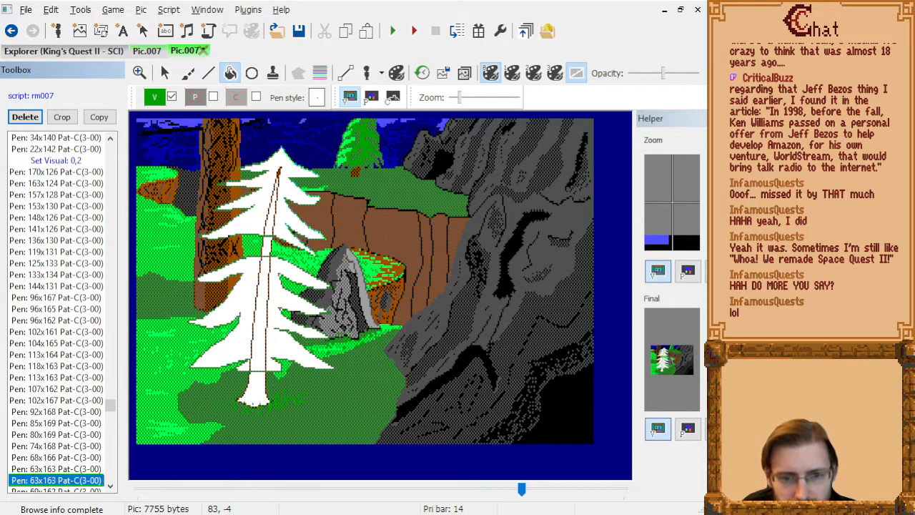
pyautogui.press('Up')
pyautogui.press('Up')
pyautogui.press('Up')
pyautogui.press('Up')
pyautogui.press('Up')
pyautogui.press('Up')
pyautogui.press('Up')
pyautogui.press('Up')
pyautogui.press('Up')
pyautogui.press('Up')
pyautogui.press('Up')
pyautogui.press('Up')
pyautogui.press('Down')
pyautogui.press('Down')
pyautogui.press('Down')
pyautogui.press('Down')
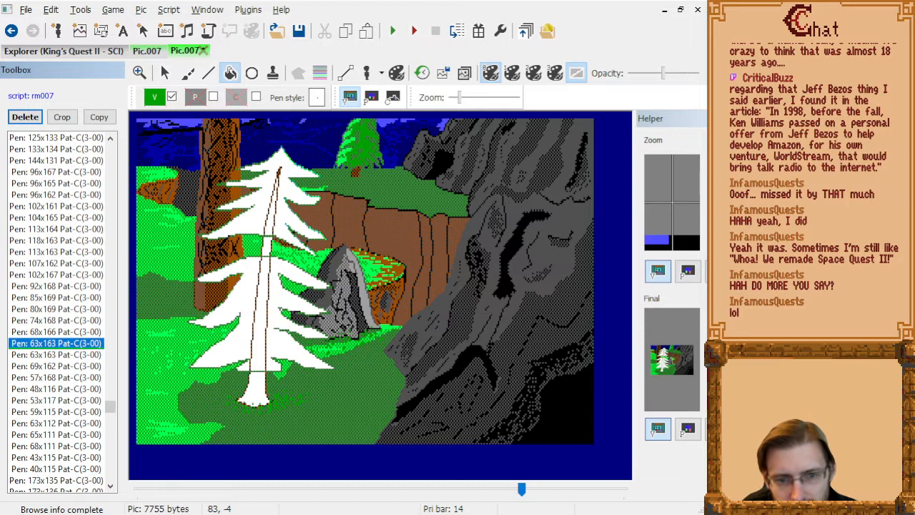
pyautogui.press('Down')
pyautogui.press('Delete')
pyautogui.press('Down')
pyautogui.press('Delete')
pyautogui.press('Down')
pyautogui.press('Delete')
pyautogui.press('Down')
pyautogui.press('Delete')
pyautogui.press('Down')
pyautogui.press('Delete')
pyautogui.press('Down')
pyautogui.press('Delete')
# Examine the remaining pen strokes under Set Visual: 0,2, past Pen: 169x108, for marks on the pine.
pyautogui.press('Down')
pyautogui.press('Delete')
pyautogui.press('Delete')
pyautogui.press('Down')
pyautogui.press('Down')
pyautogui.press('Down')
pyautogui.press('Down')
pyautogui.press('Down')
pyautogui.press('Down')
pyautogui.press('Down')
pyautogui.press('Down')
pyautogui.press('Down')
pyautogui.press('Down')
pyautogui.press('Down')
pyautogui.press('Down')
pyautogui.press('Down')
pyautogui.press('Down')
pyautogui.press('Down')
pyautogui.press('Down')
pyautogui.press('Down')
pyautogui.press('Down')
pyautogui.press('Down')
pyautogui.press('Down')
pyautogui.press('Down')
pyautogui.press('Down')
pyautogui.press('Down')
pyautogui.press('Down')
pyautogui.press('Down')
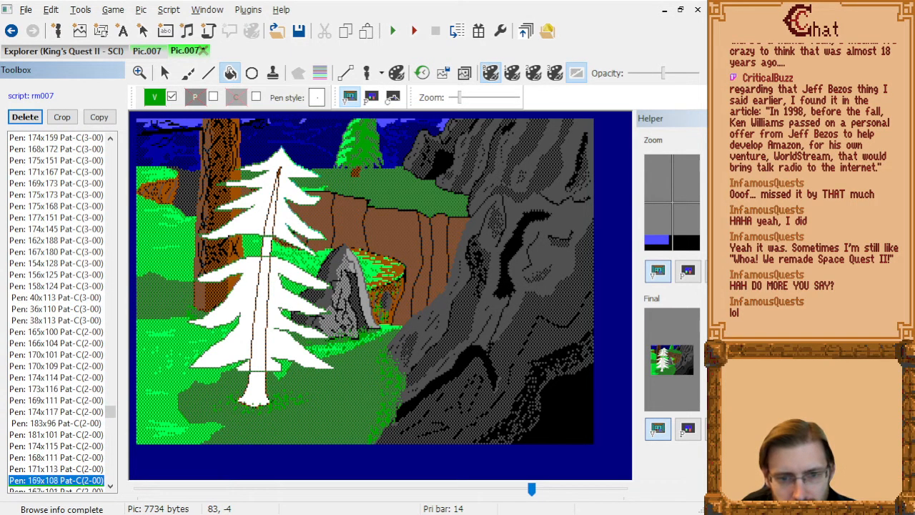
pyautogui.press('Down')
pyautogui.press('Down')
pyautogui.press('Down')
pyautogui.press('Down')
pyautogui.press('Down')
pyautogui.press('Down')
pyautogui.press('Down')
pyautogui.press('Down')
pyautogui.press('Down')
pyautogui.press('Down')
pyautogui.press('Down')
pyautogui.press('Down')
pyautogui.press('Down')
pyautogui.press('Down')
pyautogui.press('Down')
pyautogui.press('Down')
pyautogui.press('Down')
pyautogui.press('Down')
pyautogui.press('Down')
pyautogui.press('Down')
pyautogui.press('Up')
pyautogui.press('Up')
pyautogui.press('Up')
pyautogui.press('Up')
pyautogui.press('Up')
pyautogui.press('Up')
pyautogui.press('Up')
pyautogui.press('Up')
pyautogui.press('Up')
pyautogui.press('Up')
pyautogui.press('Up')
pyautogui.press('Up')
pyautogui.press('Up')
pyautogui.press('Up')
pyautogui.press('Up')
pyautogui.press('Up')
pyautogui.press('Up')
pyautogui.press('Up')
pyautogui.press('Up')
pyautogui.press('Up')
pyautogui.press('Down')
pyautogui.press('Down')
pyautogui.press('Down')
pyautogui.press('Down')
pyautogui.press('Up')
pyautogui.press('Up')
pyautogui.press('Up')
pyautogui.press('Up')
pyautogui.press('Up')
pyautogui.press('Up')
# Select the pen strokes from Pen: 116x67 through Pen: 116x68 and delete them.
pyautogui.press('Down')
pyautogui.press('Down')
pyautogui.press('Down')
pyautogui.press('Down')
pyautogui.press('Down')
pyautogui.press('Down')
pyautogui.press('Up')
pyautogui.press('Down')
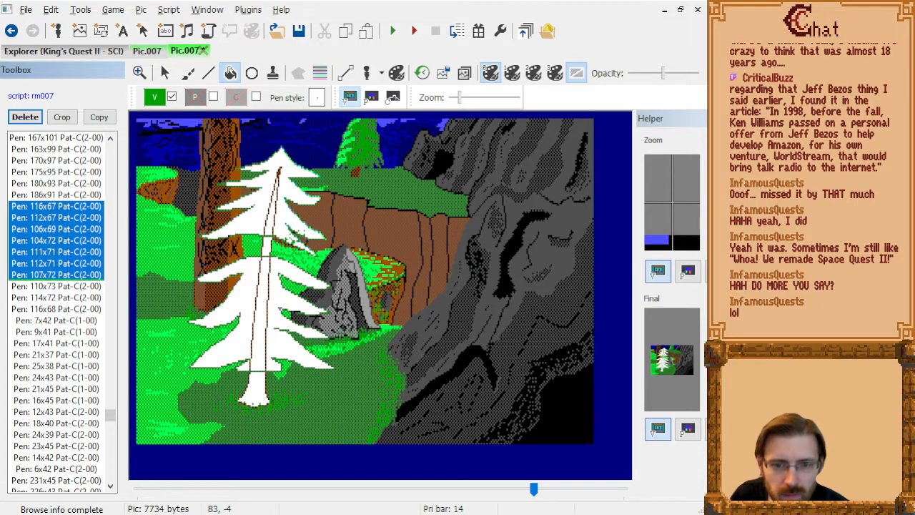
pyautogui.hotkey('shift', 'Down')
pyautogui.hotkey('shift', 'Down')
pyautogui.hotkey('shift', 'Down')
pyautogui.hotkey('shift', 'Down')
pyautogui.hotkey('shift', 'Down')
pyautogui.hotkey('shift', 'Down')
pyautogui.hotkey('shift', 'Up')
pyautogui.hotkey('shift', 'Up')
pyautogui.hotkey('shift', 'Up')
pyautogui.hotkey('shift', 'Up')
pyautogui.hotkey('shift', 'Down')
pyautogui.hotkey('shift', 'Down')
pyautogui.hotkey('shift', 'Down')
pyautogui.hotkey('shift', 'Down')
pyautogui.hotkey('shift', 'Down')
pyautogui.hotkey('shift', 'Down')
pyautogui.hotkey('shift', 'Down')
pyautogui.hotkey('shift', 'Down')
pyautogui.hotkey('shift', 'Down')
pyautogui.hotkey('shift', 'Down')
pyautogui.hotkey('shift', 'Down')
pyautogui.hotkey('shift', 'Down')
pyautogui.hotkey('shift', 'Down')
pyautogui.hotkey('shift', 'Down')
pyautogui.hotkey('shift', 'Down')
pyautogui.hotkey('shift', 'Down')
pyautogui.hotkey('shift', 'Down')
pyautogui.hotkey('shift', 'Down')
pyautogui.hotkey('shift', 'Down')
pyautogui.hotkey('shift', 'Down')
pyautogui.hotkey('shift', 'Down')
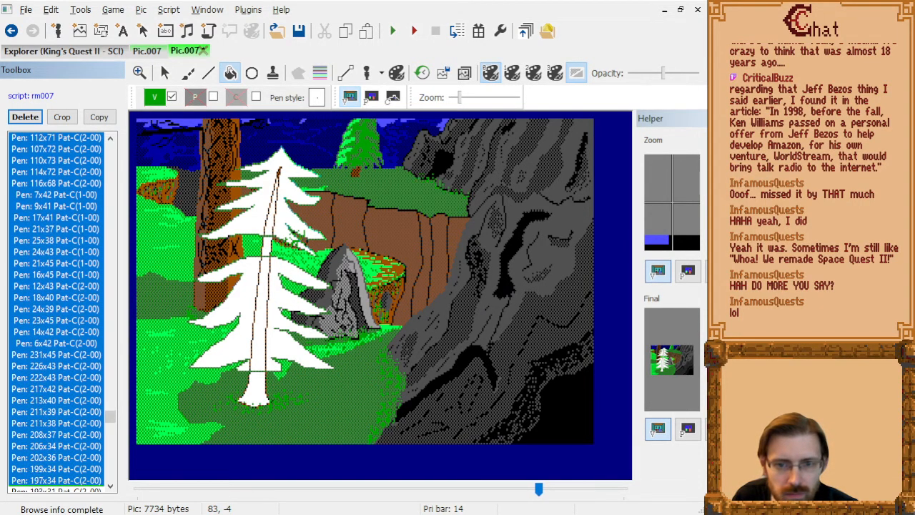
pyautogui.hotkey('shift', 'Up')
pyautogui.hotkey('shift', 'Up')
pyautogui.hotkey('shift', 'Up')
pyautogui.hotkey('shift', 'Up')
pyautogui.hotkey('shift', 'Up')
pyautogui.hotkey('shift', 'Up')
pyautogui.hotkey('shift', 'Up')
pyautogui.hotkey('shift', 'Up')
pyautogui.hotkey('shift', 'Up')
pyautogui.hotkey('shift', 'Up')
pyautogui.hotkey('shift', 'Up')
pyautogui.hotkey('shift', 'Up')
pyautogui.hotkey('shift', 'Up')
pyautogui.hotkey('shift', 'Up')
pyautogui.hotkey('shift', 'Up')
pyautogui.hotkey('shift', 'Down')
pyautogui.hotkey('shift', 'Down')
pyautogui.hotkey('shift', 'Up')
pyautogui.hotkey('shift', 'Up')
pyautogui.hotkey('shift', 'Up')
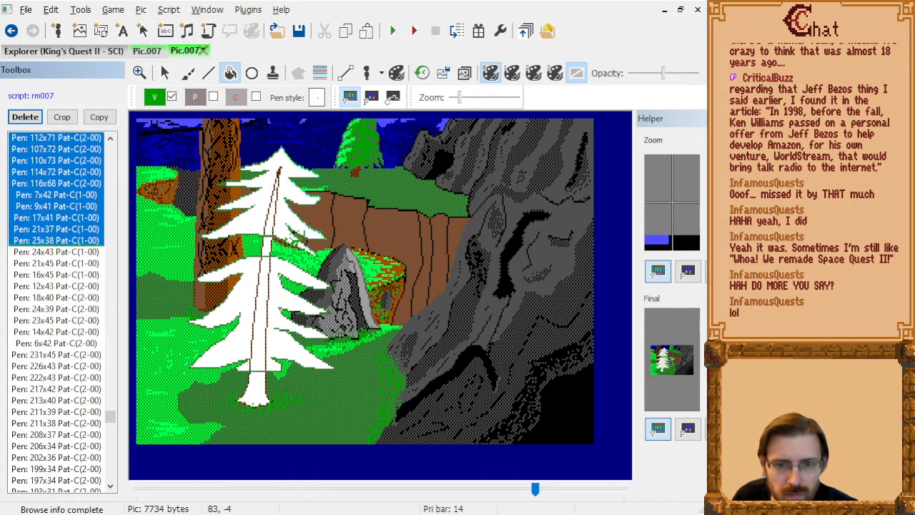
pyautogui.hotkey('shift', 'Up')
pyautogui.hotkey('shift', 'Up')
pyautogui.hotkey('shift', 'Up')
pyautogui.hotkey('shift', 'Up')
pyautogui.hotkey('shift', 'Up')
pyautogui.hotkey('shift', 'Up')
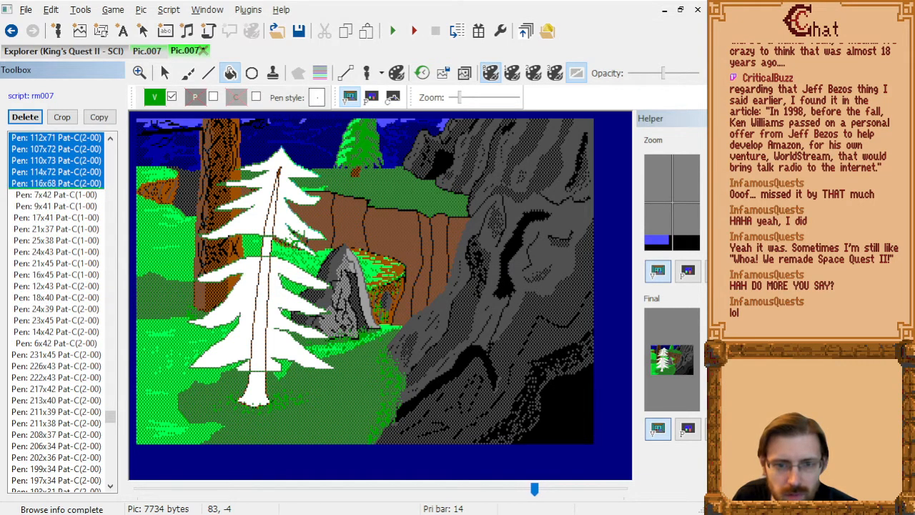
pyautogui.press('Delete')
# Examine the strokes and lines from Pen: 7x42 through Pen: 170x32 for marks crossing the pine.
pyautogui.press('Down')
pyautogui.press('Down')
pyautogui.press('Down')
pyautogui.press('Down')
pyautogui.press('Down')
pyautogui.press('Down')
pyautogui.press('Down')
pyautogui.press('Down')
pyautogui.press('Down')
pyautogui.press('Down')
pyautogui.press('Down')
pyautogui.press('Down')
pyautogui.press('Down')
pyautogui.press('Down')
pyautogui.press('Down')
pyautogui.press('Down')
pyautogui.press('Down')
pyautogui.press('Down')
pyautogui.press('Down')
pyautogui.press('Down')
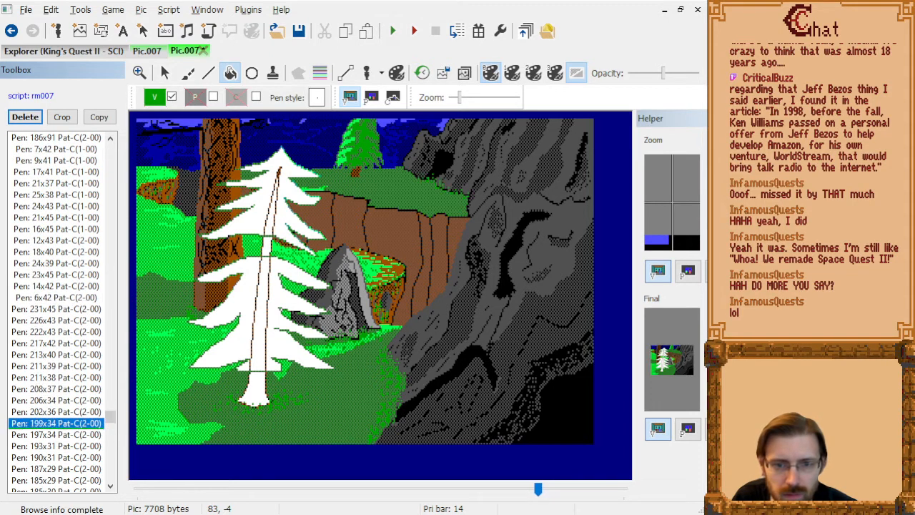
pyautogui.press('Down')
pyautogui.press('Down')
pyautogui.press('Down')
pyautogui.press('Down')
pyautogui.press('Down')
pyautogui.press('Down')
pyautogui.press('Down')
pyautogui.press('Down')
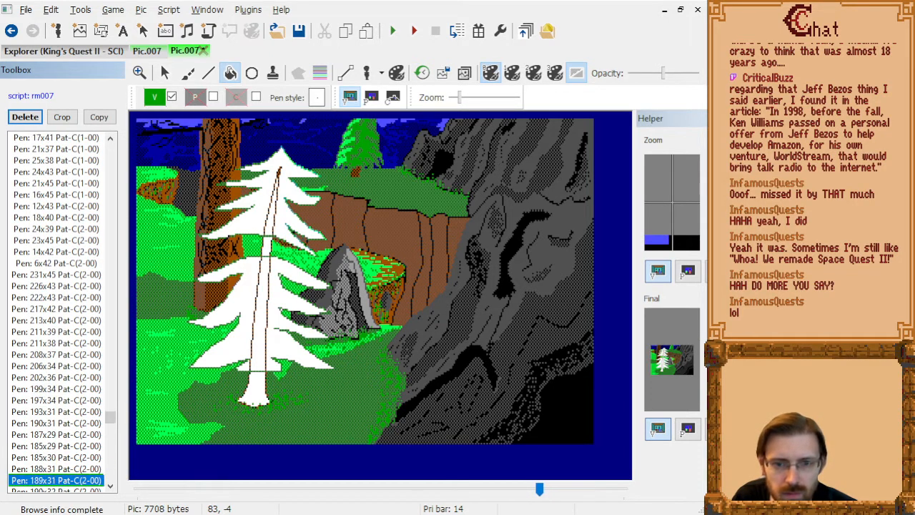
pyautogui.press('Down')
pyautogui.press('Down')
pyautogui.press('Down')
pyautogui.press('Down')
pyautogui.press('Down')
pyautogui.press('Down')
pyautogui.press('Down')
pyautogui.press('Down')
pyautogui.press('Down')
pyautogui.press('Down')
pyautogui.press('Down')
pyautogui.press('Down')
pyautogui.press('Down')
pyautogui.press('Down')
pyautogui.press('Down')
pyautogui.press('Down')
pyautogui.press('Down')
pyautogui.press('Down')
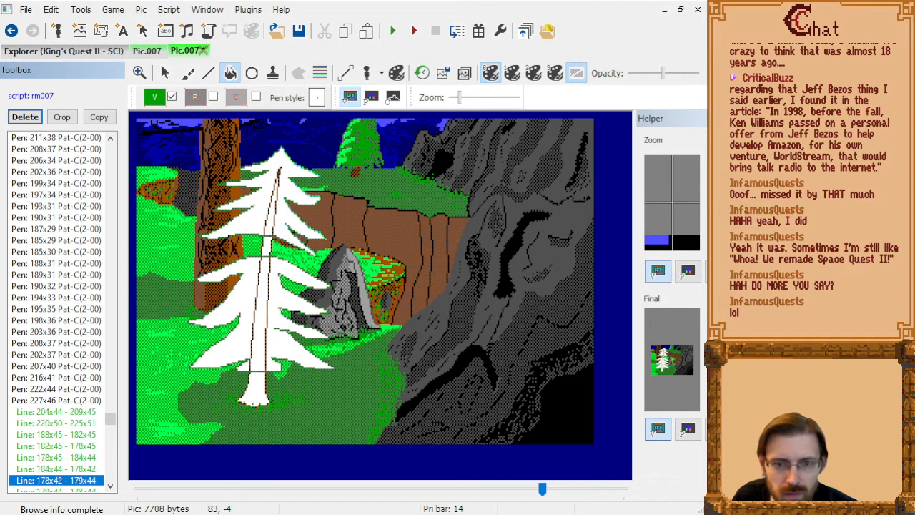
pyautogui.press('Down')
pyautogui.press('Down')
pyautogui.press('Down')
pyautogui.press('Down')
pyautogui.press('Down')
pyautogui.press('Down')
pyautogui.press('Down')
pyautogui.press('Down')
pyautogui.press('Down')
pyautogui.press('Down')
pyautogui.press('Down')
pyautogui.press('Down')
pyautogui.press('Down')
pyautogui.press('Down')
pyautogui.press('Down')
pyautogui.press('Down')
pyautogui.press('Down')
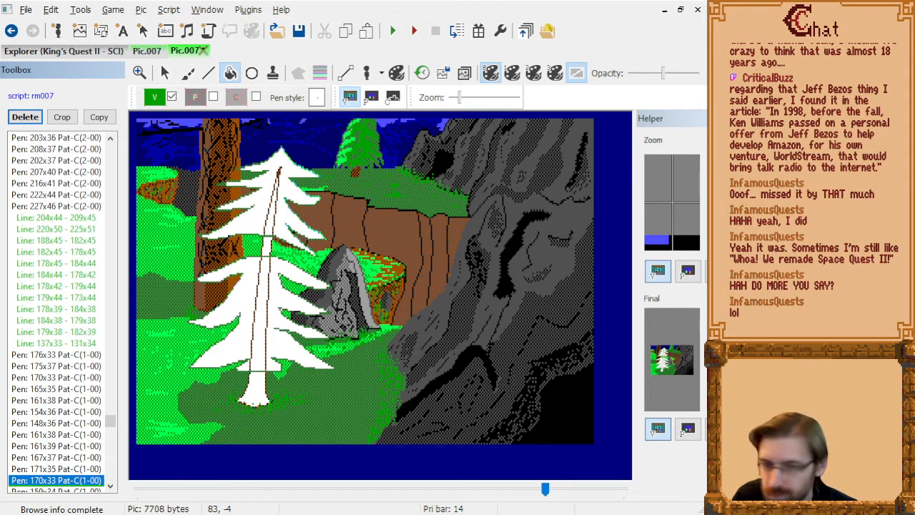
pyautogui.press('Down')
pyautogui.press('Down')
pyautogui.press('Down')
pyautogui.press('Down')
pyautogui.press('Down')
pyautogui.press('Down')
pyautogui.press('Down')
pyautogui.press('Down')
pyautogui.press('Down')
pyautogui.press('Down')
pyautogui.press('Down')
pyautogui.press('Down')
pyautogui.press('Down')
pyautogui.press('Down')
pyautogui.press('Down')
pyautogui.press('Down')
pyautogui.press('Down')
pyautogui.press('Down')
pyautogui.press('Down')
pyautogui.press('Down')
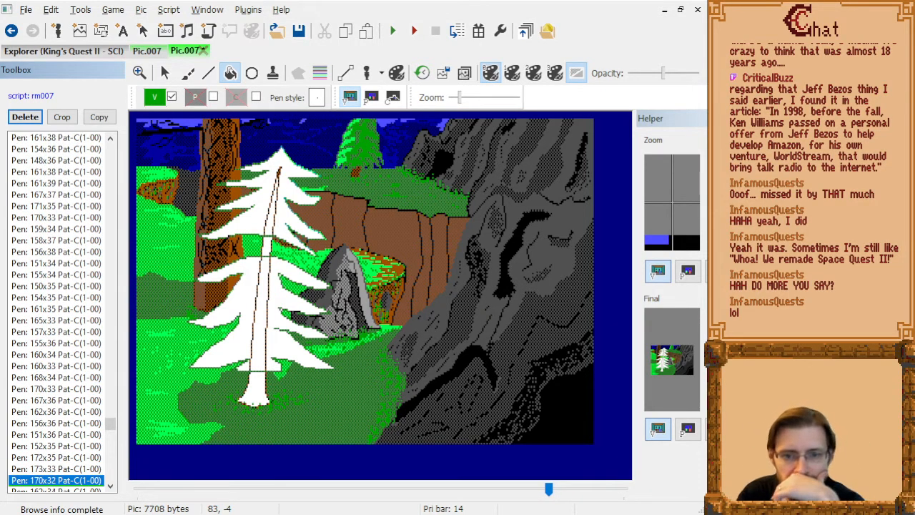
# Delete the run of pen strokes from Pen: 60x112 through Pen: 56x112, just before Set Visual: 0,6.
pyautogui.press('Down')
pyautogui.press('Down')
pyautogui.press('Down')
pyautogui.press('Down')
pyautogui.press('Down')
pyautogui.press('Down')
pyautogui.press('Down')
pyautogui.press('Down')
pyautogui.press('Down')
pyautogui.press('Down')
pyautogui.press('Down')
pyautogui.press('Down')
pyautogui.press('Down')
pyautogui.press('Down')
pyautogui.press('Down')
pyautogui.press('Down')
pyautogui.press('Down')
pyautogui.press('Down')
pyautogui.press('Down')
pyautogui.press('Down')
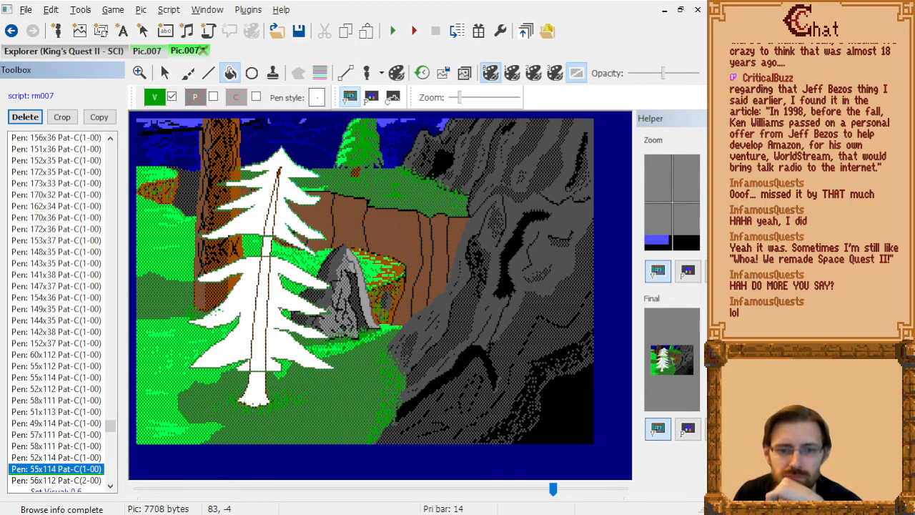
pyautogui.press('Up')
pyautogui.press('Up')
pyautogui.press('Up')
pyautogui.press('Up')
pyautogui.press('Up')
pyautogui.press('Up')
pyautogui.press('Up')
pyautogui.press('Up')
pyautogui.press('Up')
pyautogui.press('Up')
pyautogui.press('Up')
pyautogui.press('Up')
pyautogui.press('Up')
pyautogui.press('Down')
pyautogui.press('Down')
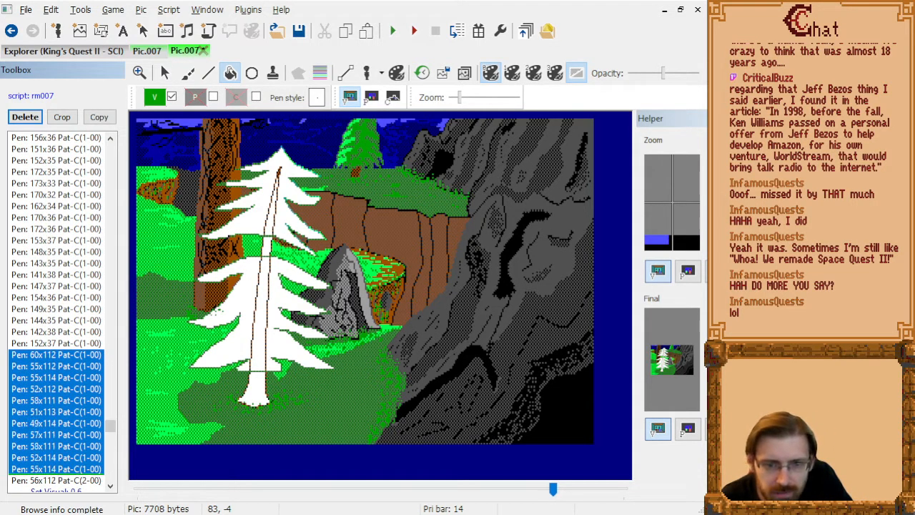
pyautogui.hotkey('shift', 'Down')
pyautogui.hotkey('shift', 'Down')
pyautogui.hotkey('shift', 'Down')
pyautogui.hotkey('shift', 'Down')
pyautogui.hotkey('shift', 'Down')
pyautogui.hotkey('shift', 'Down')
pyautogui.hotkey('shift', 'Down')
pyautogui.hotkey('shift', 'Down')
pyautogui.hotkey('shift', 'Down')
pyautogui.hotkey('shift', 'Down')
pyautogui.hotkey('shift', 'Down')
pyautogui.hotkey('shift', 'Up')
pyautogui.hotkey('shift', 'Up')
pyautogui.hotkey('shift', 'Up')
pyautogui.hotkey('shift', 'Up')
pyautogui.hotkey('shift', 'Up')
pyautogui.hotkey('shift', 'Up')
pyautogui.hotkey('shift', 'Up')
pyautogui.hotkey('shift', 'Up')
pyautogui.hotkey('shift', 'Up')
pyautogui.hotkey('shift', 'Up')
pyautogui.hotkey('shift', 'Up')
pyautogui.hotkey('shift', 'Up')
pyautogui.hotkey('shift', 'Up')
pyautogui.hotkey('shift', 'Up')
pyautogui.hotkey('shift', 'Up')
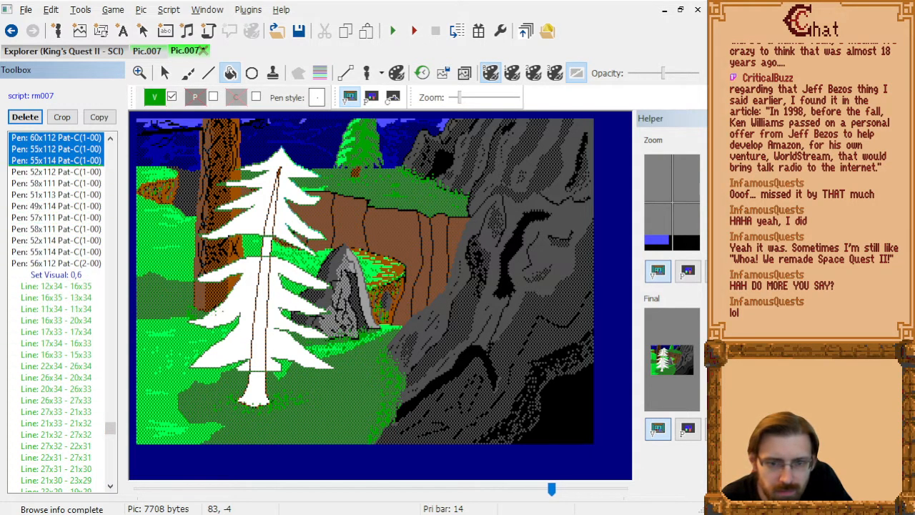
pyautogui.hotkey('shift', 'Down')
pyautogui.hotkey('shift', 'Down')
pyautogui.hotkey('shift', 'Down')
pyautogui.hotkey('shift', 'Down')
pyautogui.hotkey('shift', 'Down')
pyautogui.hotkey('shift', 'Down')
pyautogui.press('Delete')
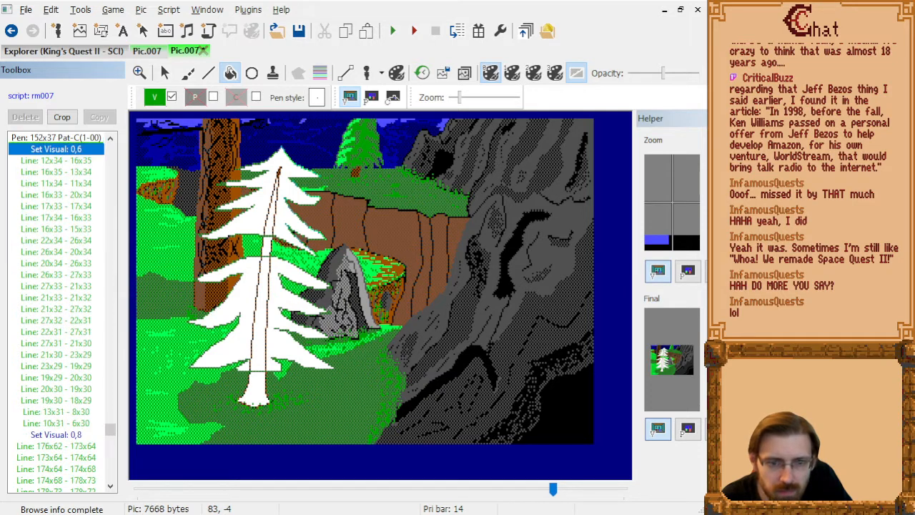
# Examine the lines under Set Visual: 0,6, 0,8 and 0,32, up to Line: 125x74 - 129x72, for marks on the pine.
pyautogui.press('Down')
pyautogui.press('Down')
pyautogui.press('Down')
pyautogui.press('Down')
pyautogui.press('Down')
pyautogui.press('Down')
pyautogui.press('Down')
pyautogui.press('Down')
pyautogui.press('Down')
pyautogui.press('Down')
pyautogui.press('Down')
pyautogui.press('Down')
pyautogui.press('Down')
pyautogui.press('Down')
pyautogui.press('Down')
pyautogui.press('Down')
pyautogui.press('Down')
pyautogui.press('Down')
pyautogui.press('Down')
pyautogui.press('Down')
pyautogui.press('Down')
pyautogui.press('Down')
pyautogui.press('Down')
pyautogui.press('Down')
pyautogui.press('Down')
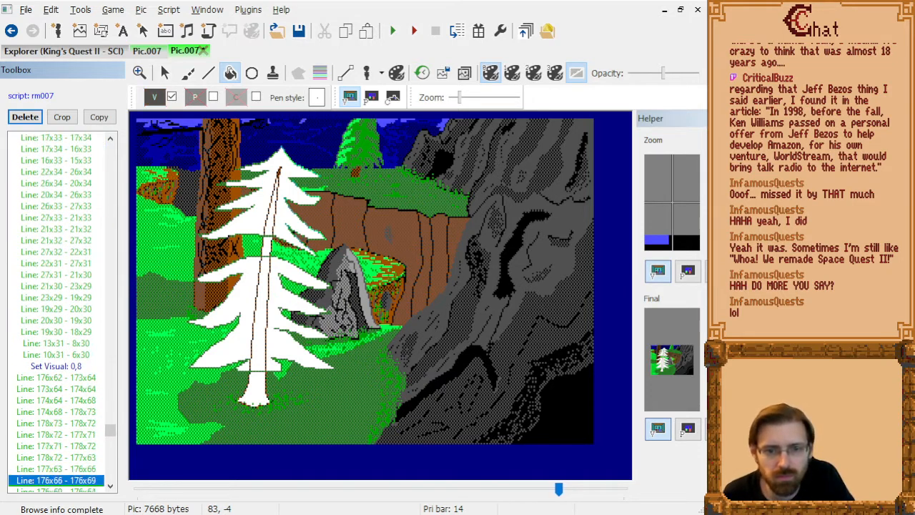
pyautogui.press('Down')
pyautogui.press('Down')
pyautogui.press('Down')
pyautogui.press('Down')
pyautogui.press('Down')
pyautogui.press('Down')
pyautogui.press('Down')
pyautogui.press('Down')
pyautogui.press('Down')
pyautogui.press('Down')
pyautogui.press('Down')
pyautogui.press('Down')
pyautogui.press('Down')
pyautogui.press('Down')
pyautogui.press('Down')
pyautogui.press('Down')
pyautogui.press('Down')
pyautogui.press('Down')
pyautogui.press('Down')
pyautogui.press('Down')
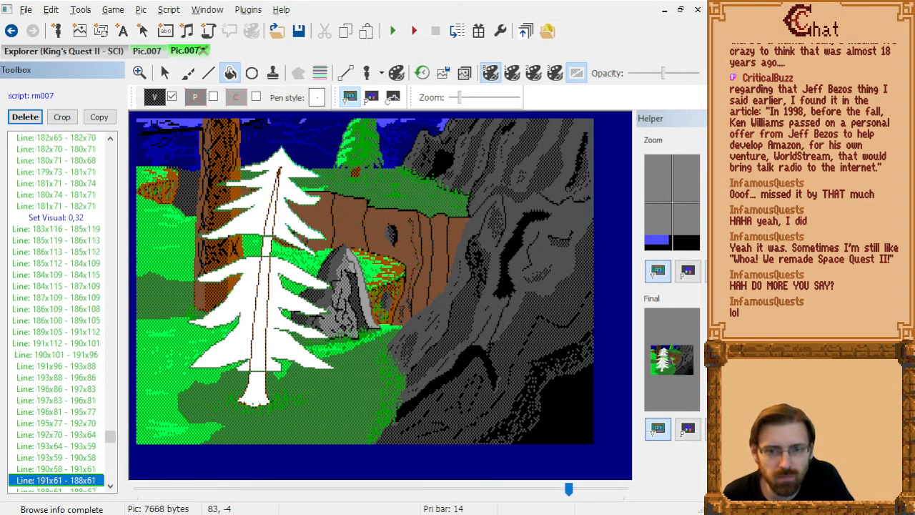
pyautogui.press('Down')
pyautogui.press('Down')
pyautogui.press('Down')
pyautogui.press('Down')
pyautogui.press('Down')
pyautogui.press('Down')
pyautogui.press('Down')
pyautogui.press('Down')
pyautogui.press('Down')
pyautogui.press('Down')
pyautogui.press('Down')
pyautogui.press('Down')
pyautogui.press('Down')
pyautogui.press('Down')
pyautogui.press('Down')
pyautogui.press('Down')
pyautogui.press('Down')
pyautogui.press('Down')
pyautogui.press('Down')
pyautogui.press('Down')
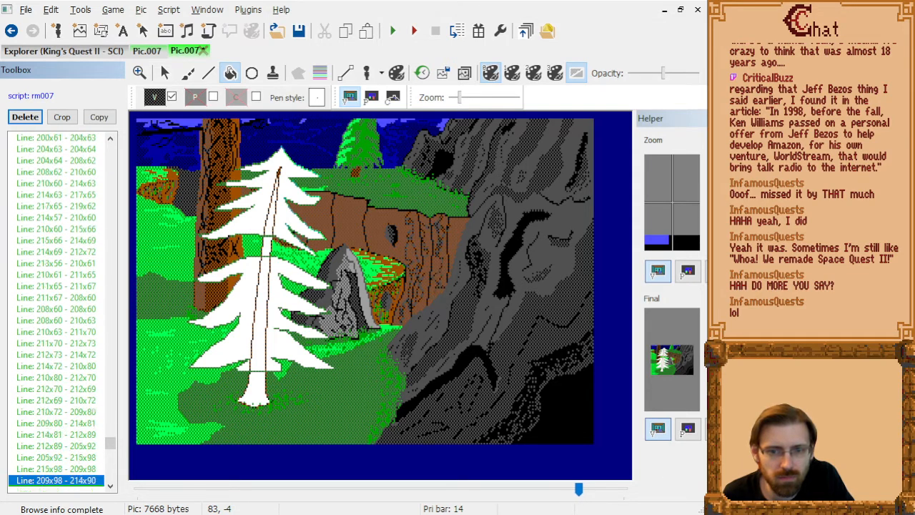
pyautogui.press('Down')
pyautogui.press('Down')
pyautogui.press('Down')
pyautogui.press('Down')
pyautogui.press('Down')
pyautogui.press('Down')
pyautogui.press('Down')
pyautogui.press('Down')
pyautogui.press('Down')
pyautogui.press('Down')
pyautogui.press('Down')
pyautogui.press('Down')
pyautogui.press('Down')
pyautogui.press('Down')
pyautogui.press('Down')
pyautogui.press('Down')
pyautogui.press('Down')
pyautogui.press('Down')
pyautogui.press('Down')
pyautogui.press('Down')
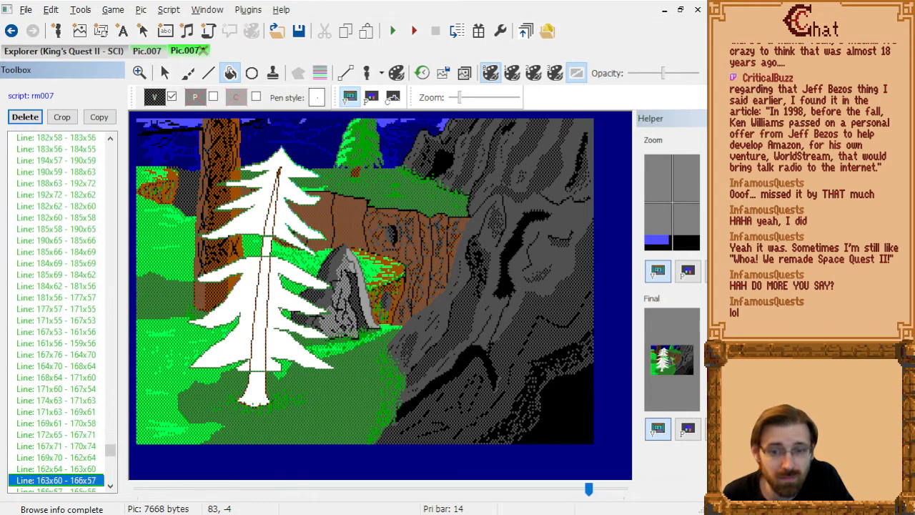
pyautogui.press('Down')
pyautogui.press('Down')
pyautogui.press('Down')
pyautogui.press('Down')
pyautogui.press('Down')
pyautogui.press('Down')
pyautogui.press('Down')
pyautogui.press('Down')
pyautogui.press('Down')
pyautogui.press('Down')
pyautogui.press('Down')
pyautogui.press('Down')
pyautogui.press('Down')
pyautogui.press('Down')
pyautogui.press('Down')
pyautogui.press('Down')
pyautogui.press('Down')
pyautogui.press('Down')
pyautogui.press('Down')
pyautogui.press('Down')
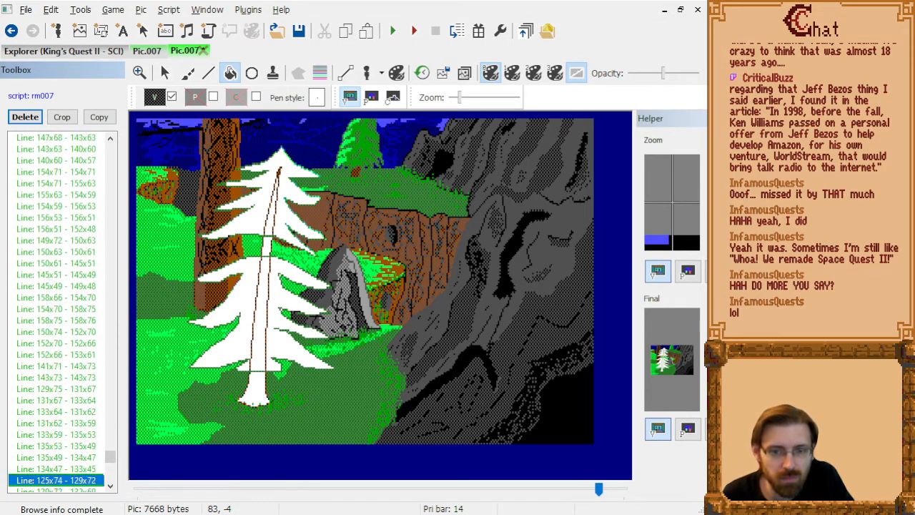
# Delete the short lines following Line: 130x71 - 125x72, from Line: 129x70 - 129x67 through Line: 125x69 - 126x70.
pyautogui.press('Up')
pyautogui.press('Up')
pyautogui.press('Up')
pyautogui.press('Up')
pyautogui.press('Up')
pyautogui.press('Up')
pyautogui.press('Up')
pyautogui.press('Up')
pyautogui.press('Up')
pyautogui.press('Up')
pyautogui.press('Up')
pyautogui.press('Up')
pyautogui.press('Up')
pyautogui.press('Up')
pyautogui.press('Up')
pyautogui.press('Up')
pyautogui.press('Up')
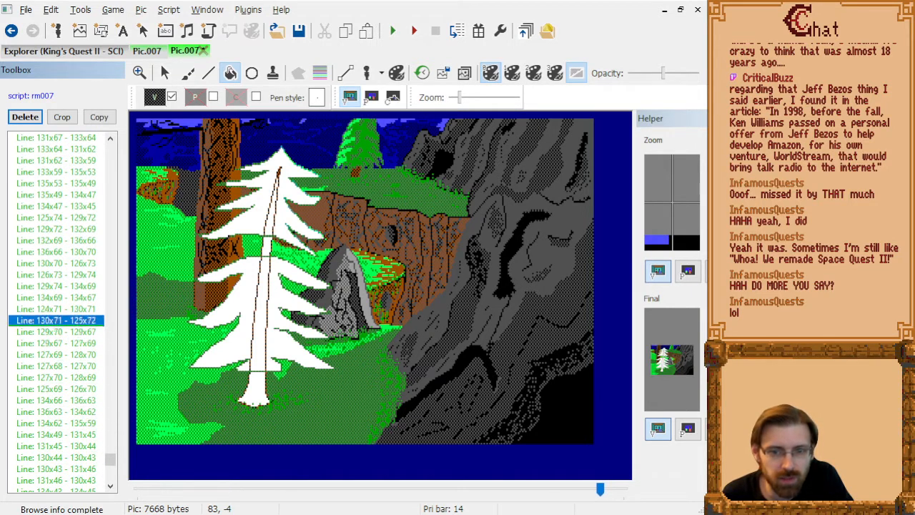
pyautogui.press('Down')
pyautogui.press('Down')
pyautogui.press('Down')
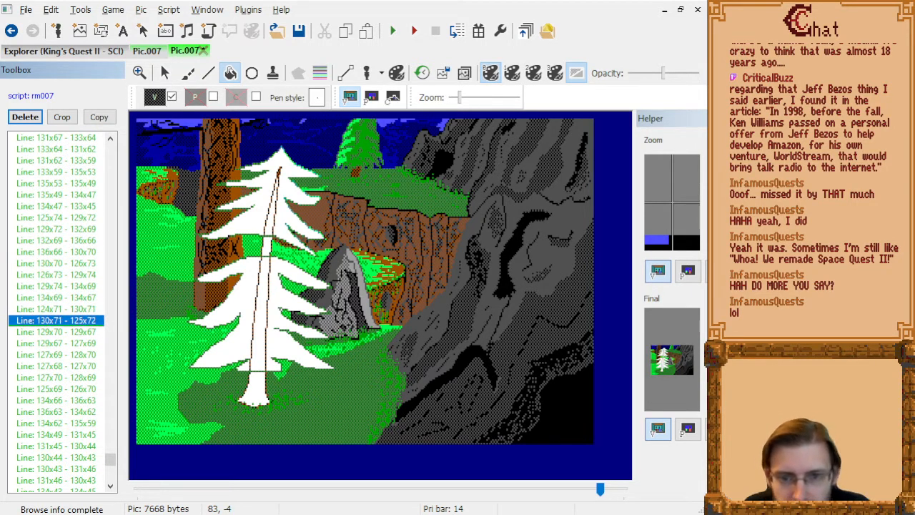
pyautogui.press('Down')
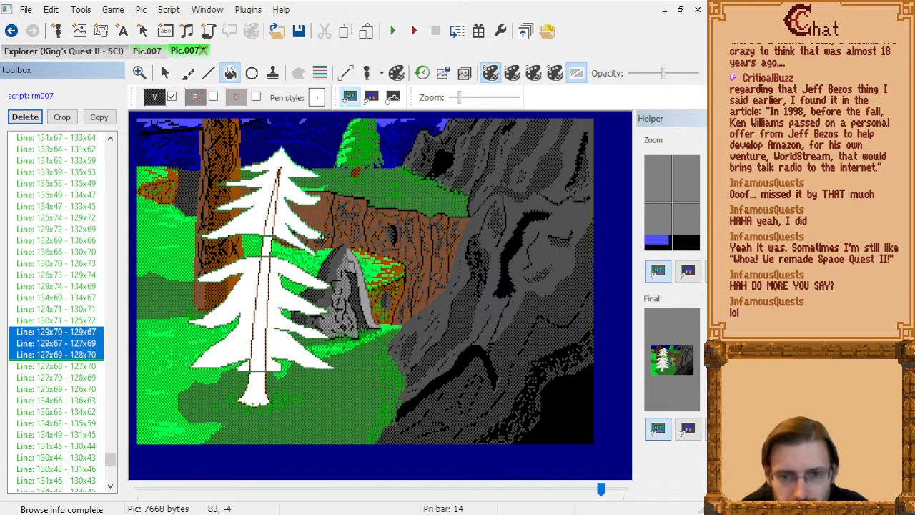
pyautogui.press('Delete')
pyautogui.press('Delete')
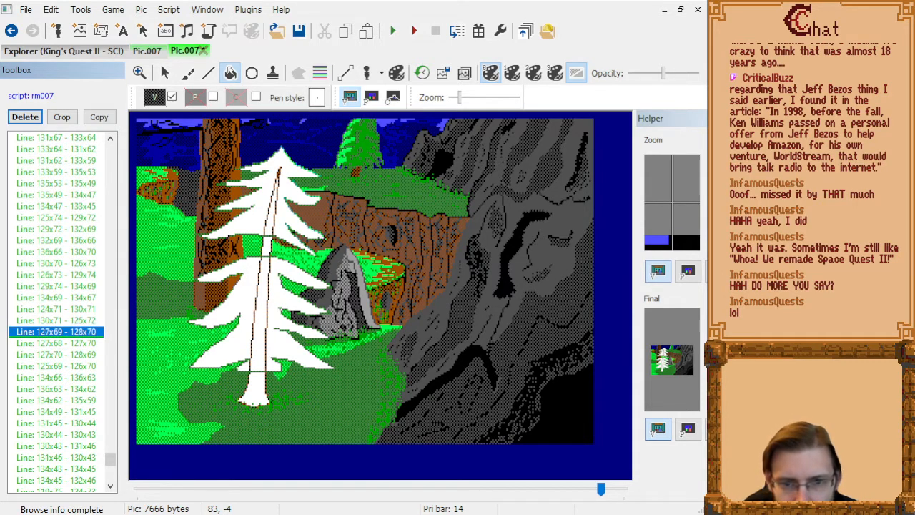
pyautogui.press('Delete')
pyautogui.press('Delete')
pyautogui.press('Delete')
pyautogui.press('Delete')
# Delete Line: 125x68 - 127x66 and the small line that follows it, after Line: 123x74 - 126x75.
pyautogui.press('Down')
pyautogui.press('Down')
pyautogui.press('Down')
pyautogui.press('Down')
pyautogui.press('Down')
pyautogui.press('Down')
pyautogui.press('Down')
pyautogui.press('Down')
pyautogui.press('Down')
pyautogui.press('Down')
pyautogui.press('Down')
pyautogui.press('Down')
pyautogui.press('Down')
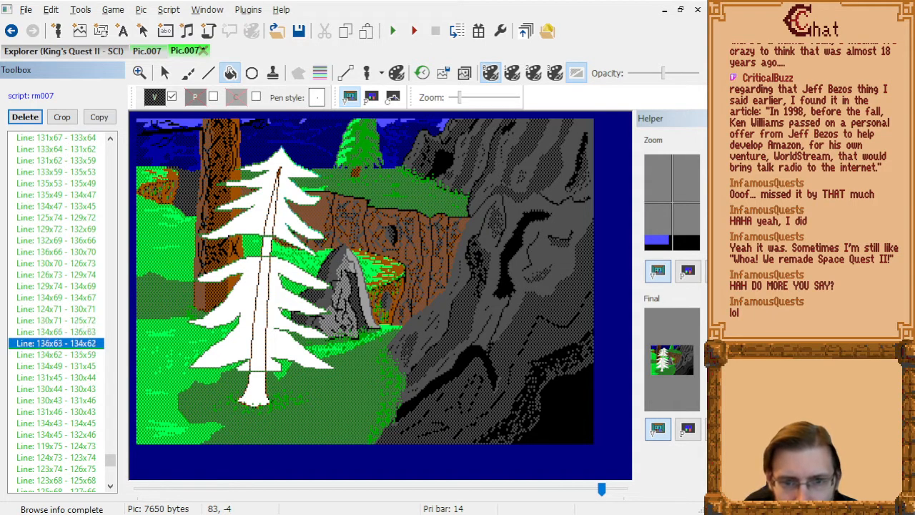
pyautogui.press('Up')
pyautogui.press('Up')
pyautogui.press('Down')
pyautogui.press('Down')
pyautogui.press('Delete')
pyautogui.press('Down')
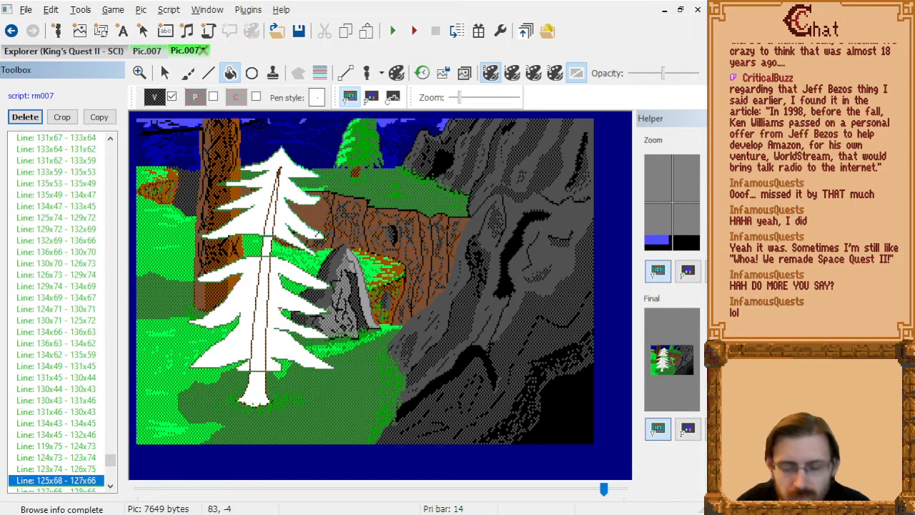
pyautogui.press('Delete')
pyautogui.press('Down')
pyautogui.press('Delete')
pyautogui.press('Down')
pyautogui.press('Down')
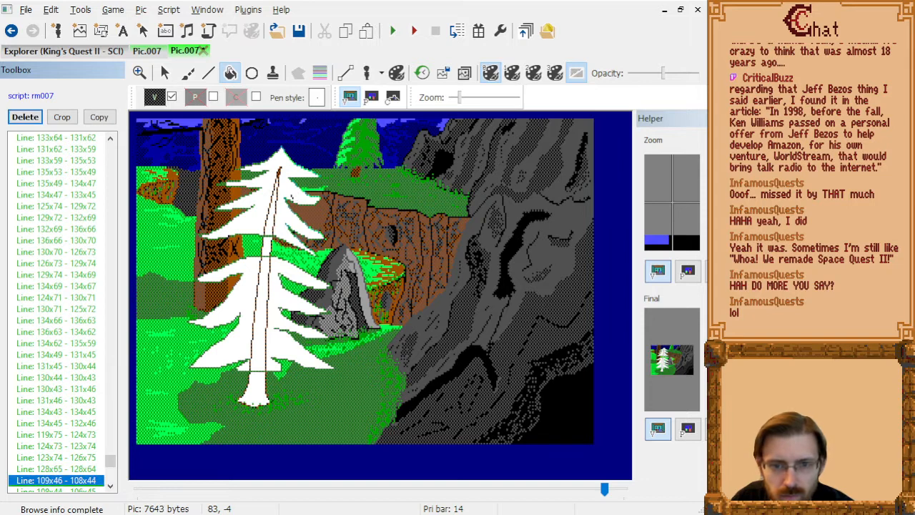
# Delete the stray lines after Line: 128x65 - 128x64, including Line: 109x46 - 108x44 and Line: 110x45 - 108x45.
pyautogui.press('Down')
pyautogui.press('Delete')
pyautogui.press('Down')
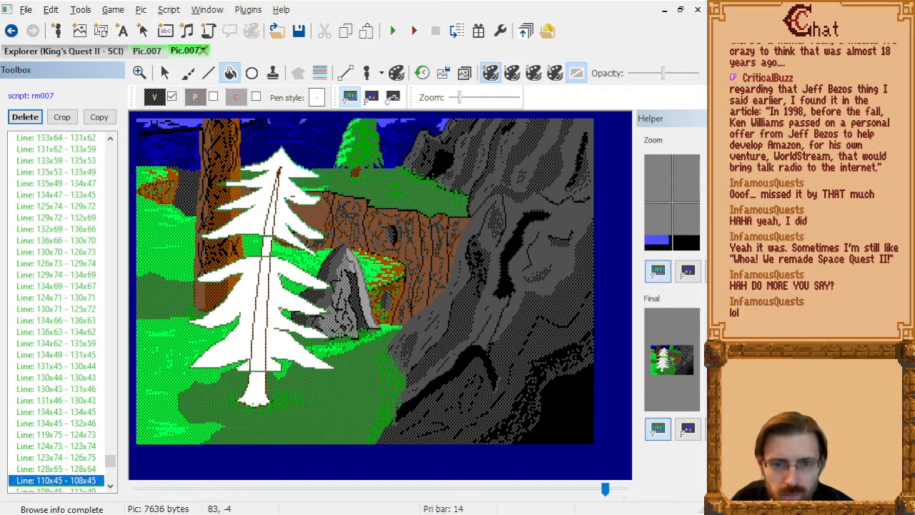
pyautogui.press('Down')
# Examine the remaining drawing commands from Line: 77x42 - 76x43 to Disable Control for marks crossing the pine.
pyautogui.press('Down')
pyautogui.press('Delete')
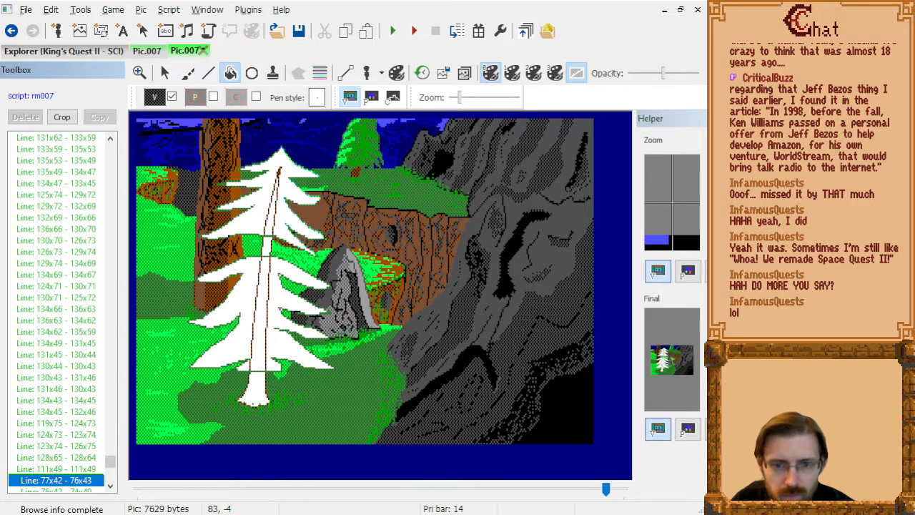
pyautogui.press('Down')
pyautogui.press('Down')
pyautogui.press('Down')
pyautogui.press('Down')
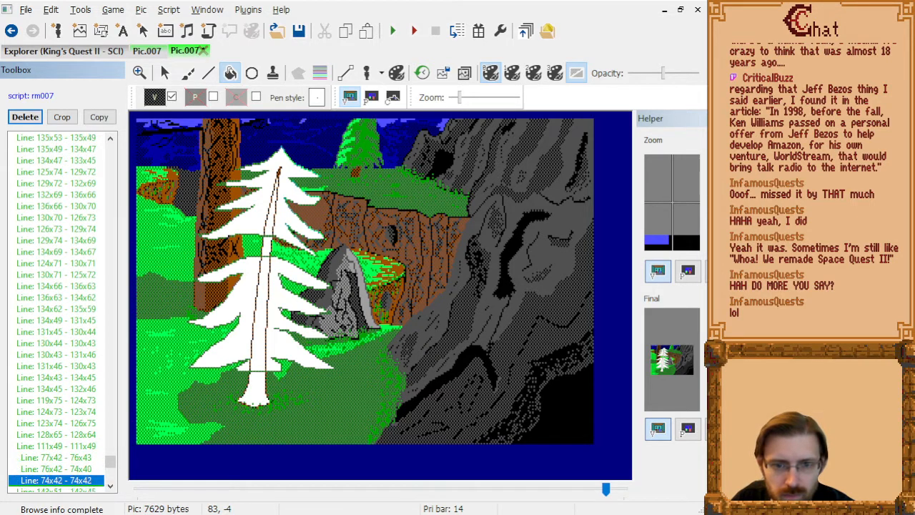
pyautogui.press('Down')
pyautogui.press('Down')
pyautogui.press('Down')
pyautogui.press('Down')
pyautogui.press('Down')
pyautogui.press('Down')
pyautogui.press('Down')
pyautogui.press('Down')
pyautogui.press('Down')
pyautogui.press('Down')
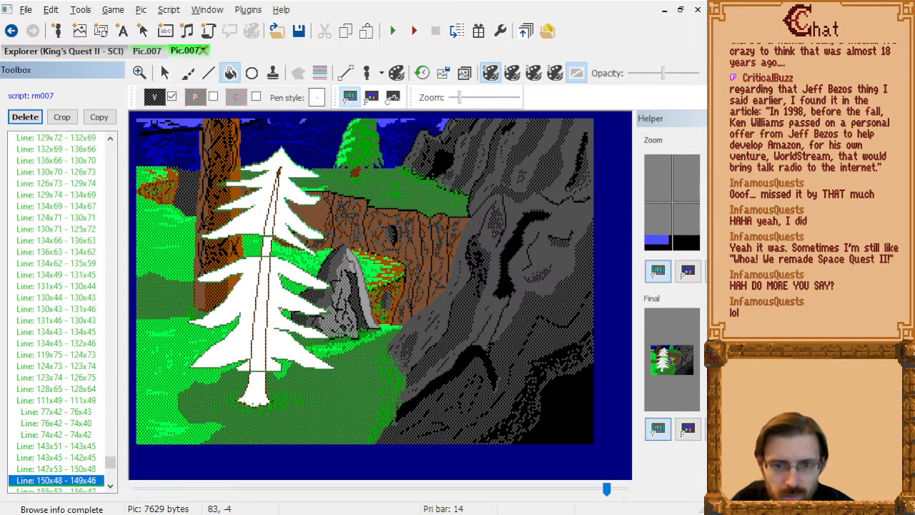
pyautogui.press('Down')
pyautogui.press('Down')
pyautogui.press('Down')
pyautogui.press('Down')
pyautogui.press('Down')
pyautogui.press('Down')
pyautogui.press('Down')
pyautogui.press('Down')
pyautogui.press('Down')
pyautogui.press('Down')
pyautogui.press('Down')
pyautogui.press('Down')
pyautogui.press('Down')
pyautogui.press('Down')
pyautogui.press('Down')
pyautogui.press('Down')
pyautogui.press('Down')
pyautogui.press('Down')
pyautogui.press('Down')
pyautogui.press('Down')
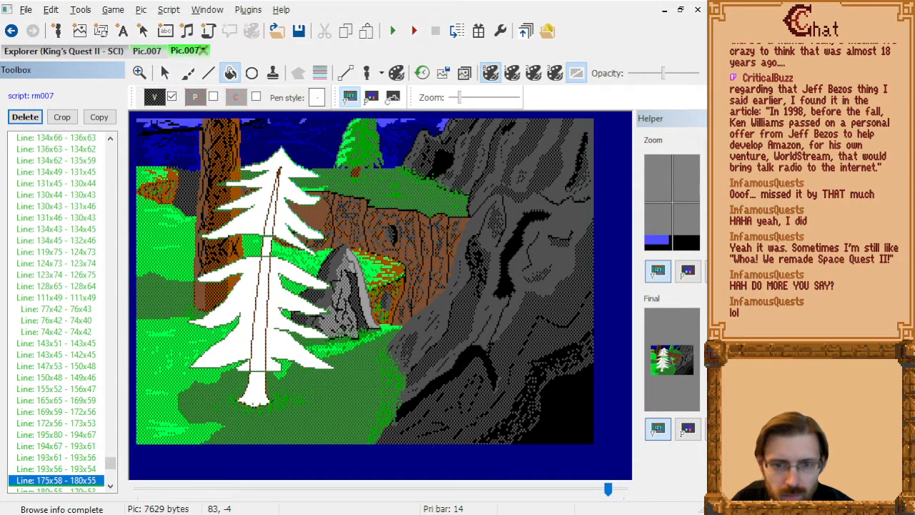
pyautogui.press('Down')
pyautogui.press('Down')
pyautogui.press('Down')
pyautogui.press('Down')
pyautogui.press('Down')
pyautogui.press('Down')
pyautogui.press('Down')
pyautogui.press('Down')
pyautogui.press('Down')
pyautogui.press('Down')
pyautogui.press('Down')
pyautogui.press('Down')
pyautogui.press('Down')
pyautogui.press('Down')
pyautogui.press('Down')
pyautogui.press('Down')
pyautogui.press('Down')
pyautogui.press('Down')
pyautogui.press('Down')
pyautogui.press('Down')
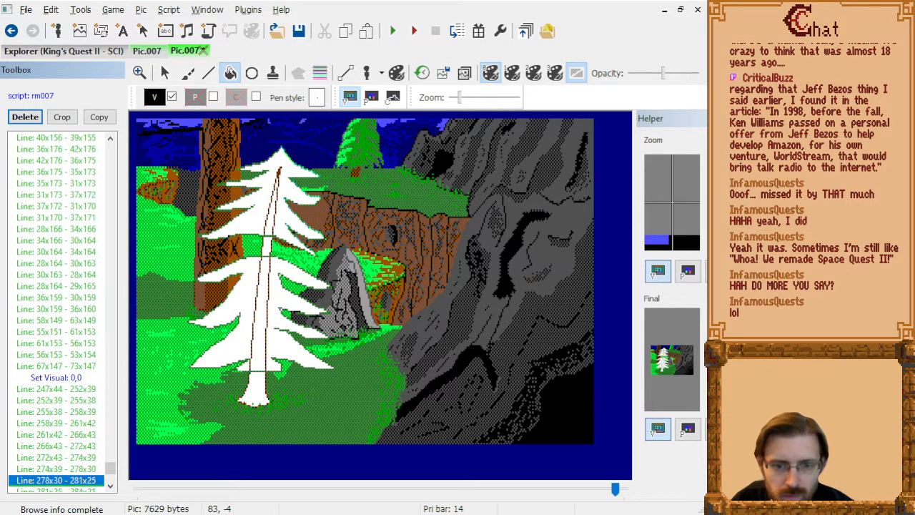
pyautogui.press('Down')
pyautogui.press('Down')
pyautogui.press('Down')
pyautogui.press('Down')
pyautogui.press('Down')
pyautogui.press('Down')
pyautogui.press('Down')
pyautogui.press('Down')
pyautogui.press('Down')
pyautogui.press('Down')
pyautogui.press('Down')
pyautogui.press('Down')
pyautogui.press('Down')
pyautogui.press('Down')
pyautogui.press('Down')
pyautogui.press('Down')
pyautogui.press('Down')
pyautogui.press('Down')
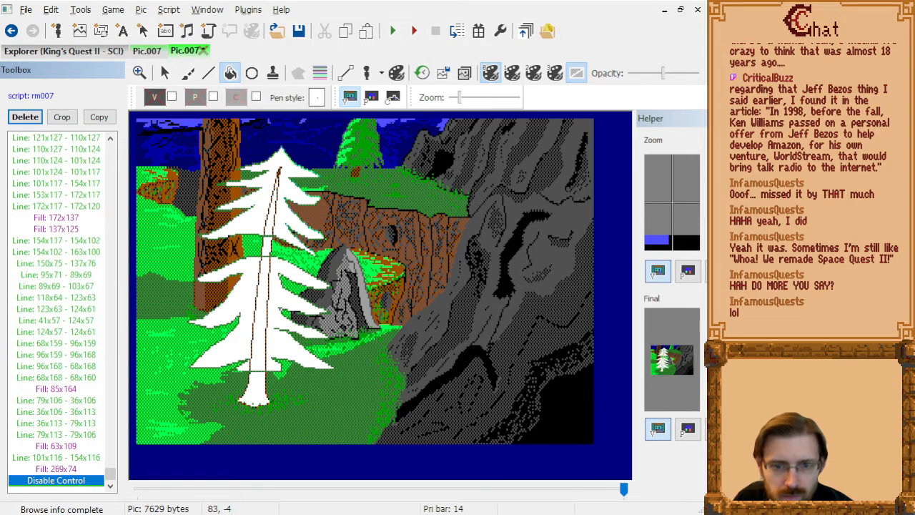
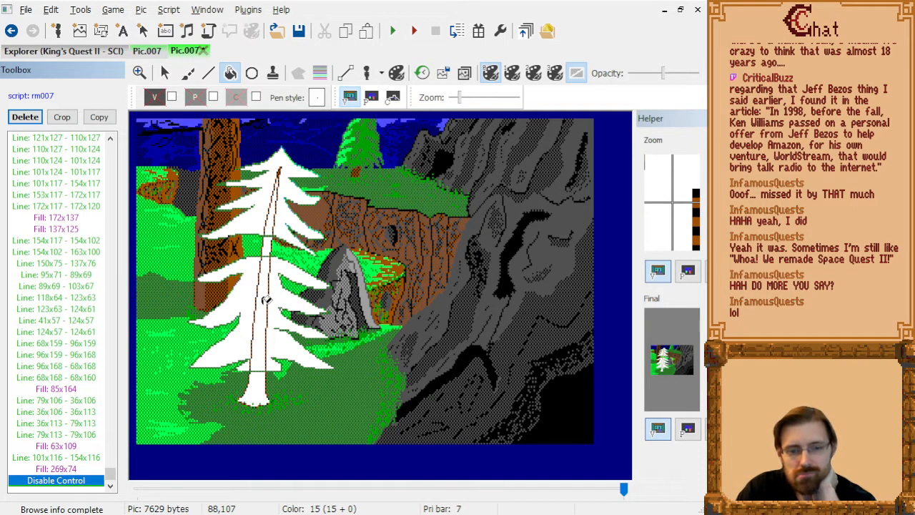
# Go back through the picture's drawing commands to find where the white tree's branch outlines are drawn.
pyautogui.click(22, 279)
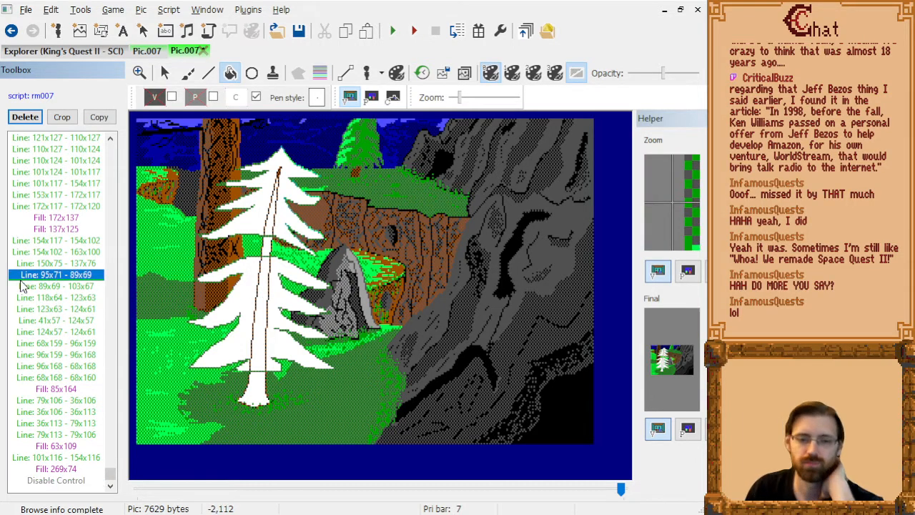
pyautogui.press('pageup')
pyautogui.press('Home')
pyautogui.press('pagedown')
pyautogui.press('pagedown')
pyautogui.press('pagedown')
pyautogui.press('pagedown')
pyautogui.press('pagedown')
pyautogui.press('pagedown')
pyautogui.press('pagedown')
pyautogui.press('pagedown')
pyautogui.press('pagedown')
pyautogui.press('pagedown')
pyautogui.press('pagedown')
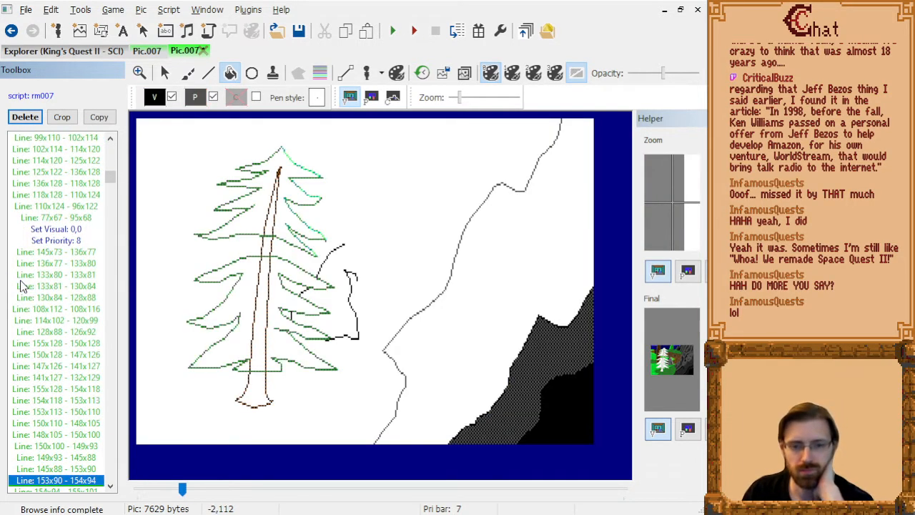
pyautogui.press('pageup')
pyautogui.press('pageup')
pyautogui.press('pagedown')
pyautogui.press('pagedown')
pyautogui.press('pagedown')
pyautogui.press('pagedown')
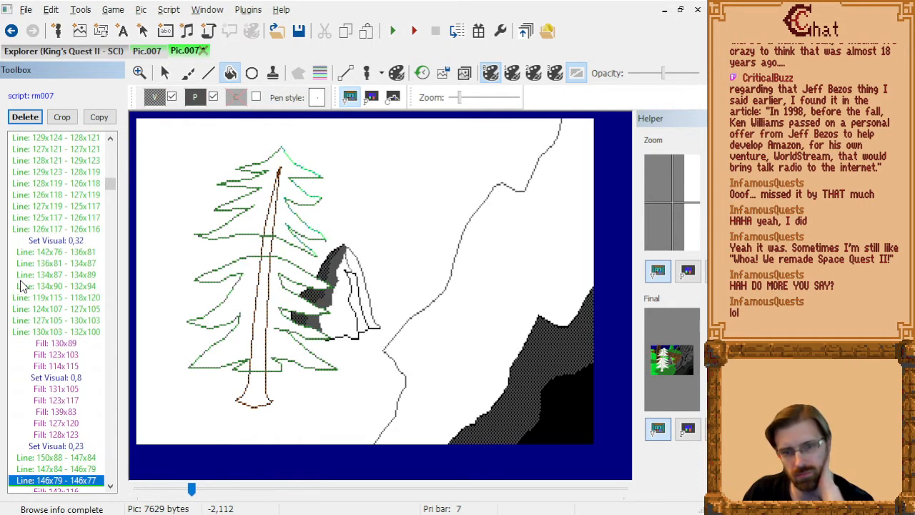
pyautogui.press('pageup')
pyautogui.press('pageup')
pyautogui.press('pageup')
pyautogui.press('pageup')
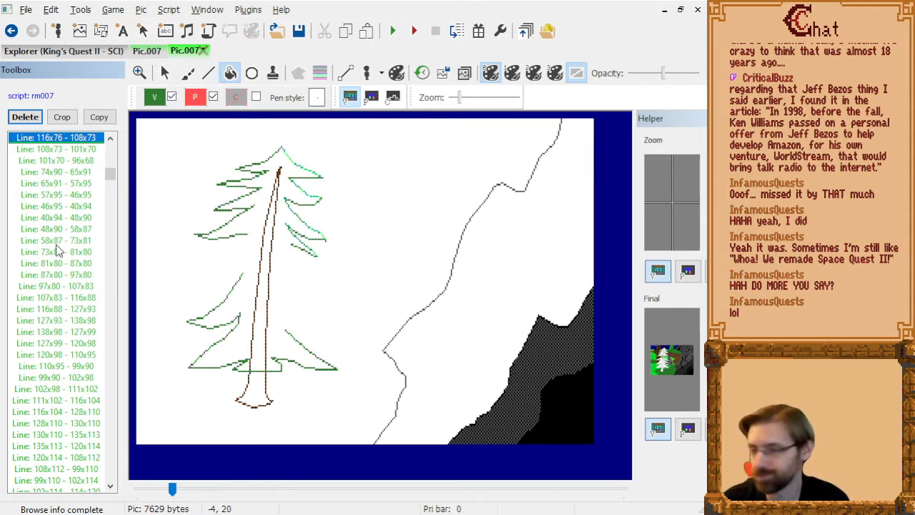
# With the Line tool active, examine the line commands that build the tree's middle left branch and return to where its outline starts.
pyautogui.click(209, 73)
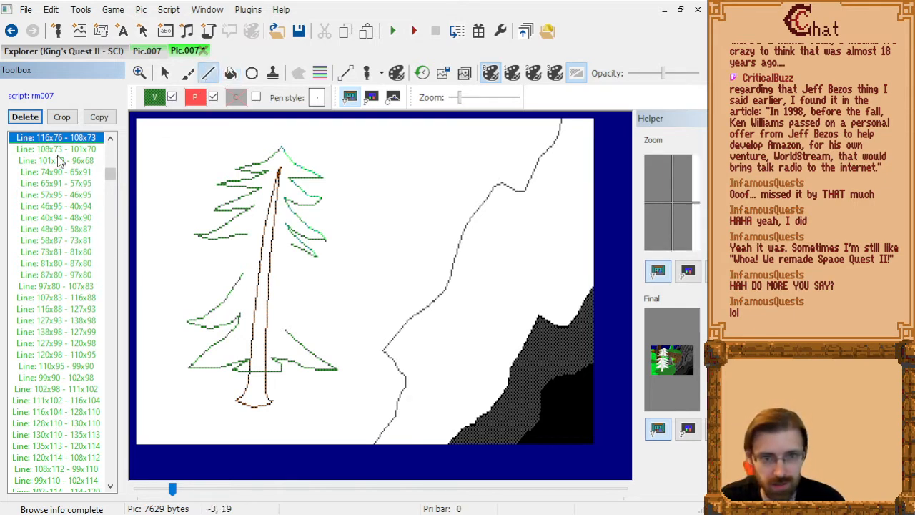
pyautogui.press('Down')
pyautogui.press('Down')
pyautogui.press('Down')
pyautogui.press('Down')
pyautogui.press('Down')
pyautogui.press('Down')
pyautogui.press('Down')
pyautogui.press('Down')
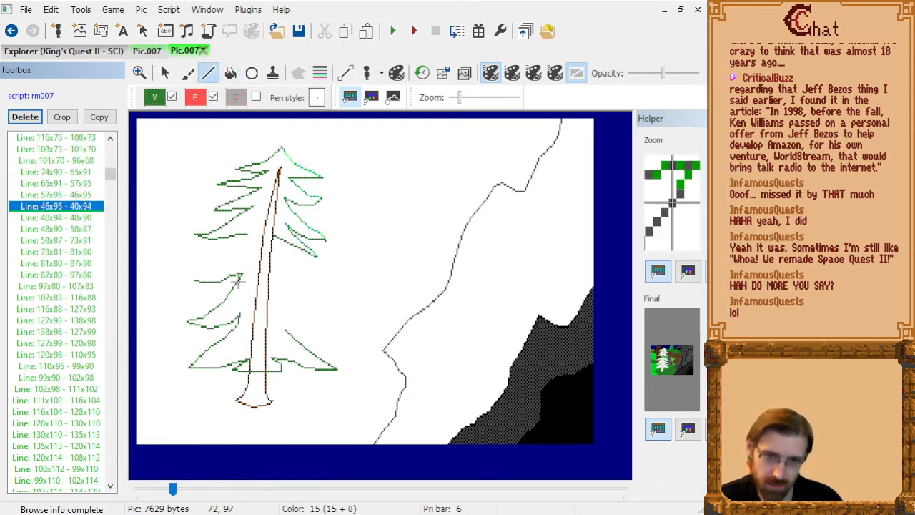
pyautogui.press('Down')
pyautogui.press('Down')
pyautogui.press('Down')
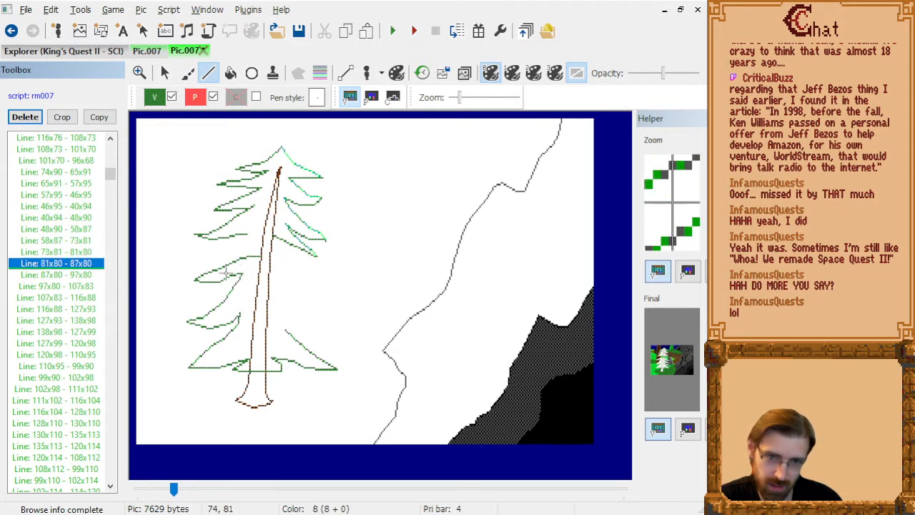
pyautogui.press('Up')
pyautogui.press('Up')
pyautogui.press('Up')
pyautogui.press('Up')
pyautogui.press('Up')
pyautogui.press('Up')
pyautogui.press('Up')
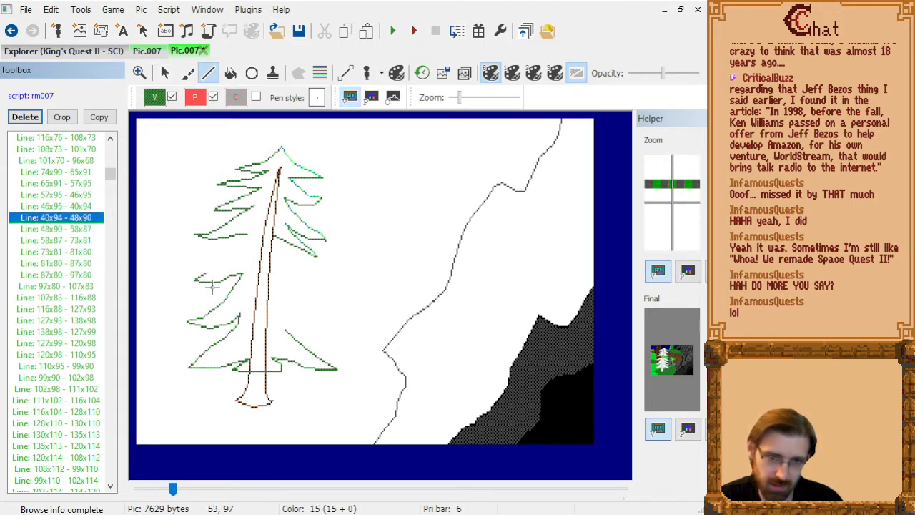
pyautogui.press('Up')
pyautogui.press('Up')
pyautogui.press('Up')
pyautogui.press('Down')
pyautogui.press('Down')
pyautogui.press('Up')
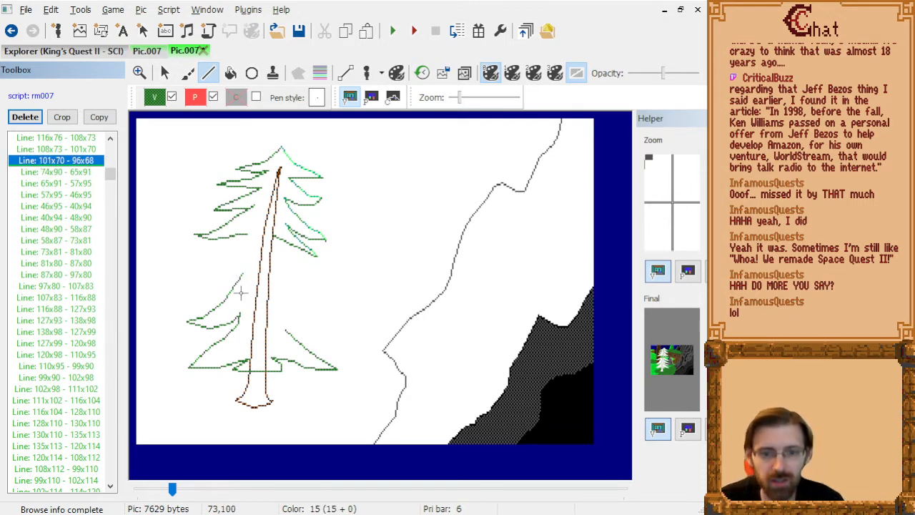
# Draw a new lower edge for the middle left branch from 74,90 through 68,93, 59,98 and 49,101 to 32,104.
pyautogui.scroll(3, 242, 290)
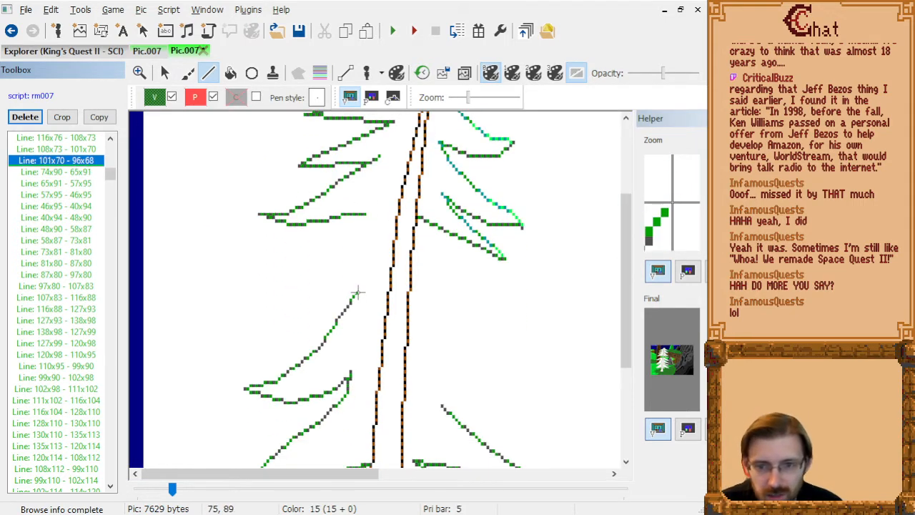
pyautogui.click(356, 294)
pyautogui.click(330, 313)
pyautogui.click(313, 322)
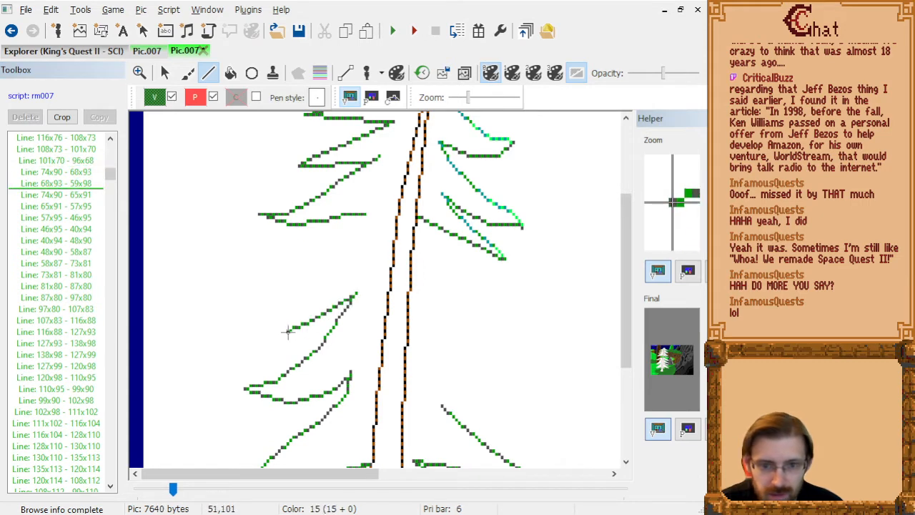
pyautogui.click(284, 333)
pyautogui.click(235, 344)
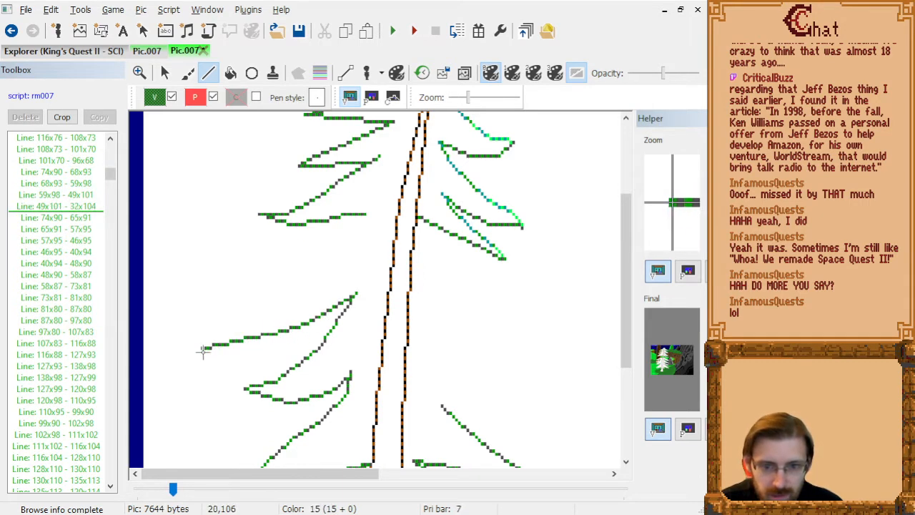
# Replace the last segment with one ending at 41,107, and draw the branch's curved upper edge back to the trunk at 80,79.
pyautogui.click(75, 207)
pyautogui.press('Delete')
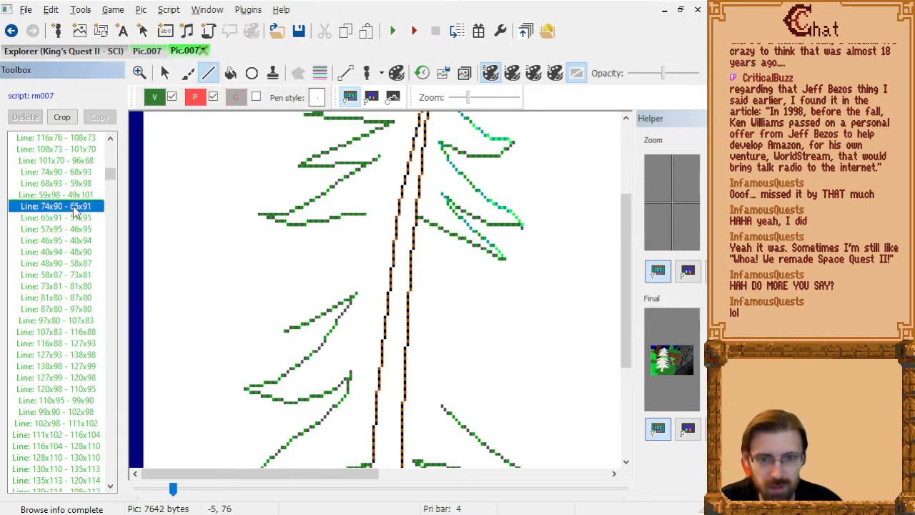
pyautogui.click(284, 332)
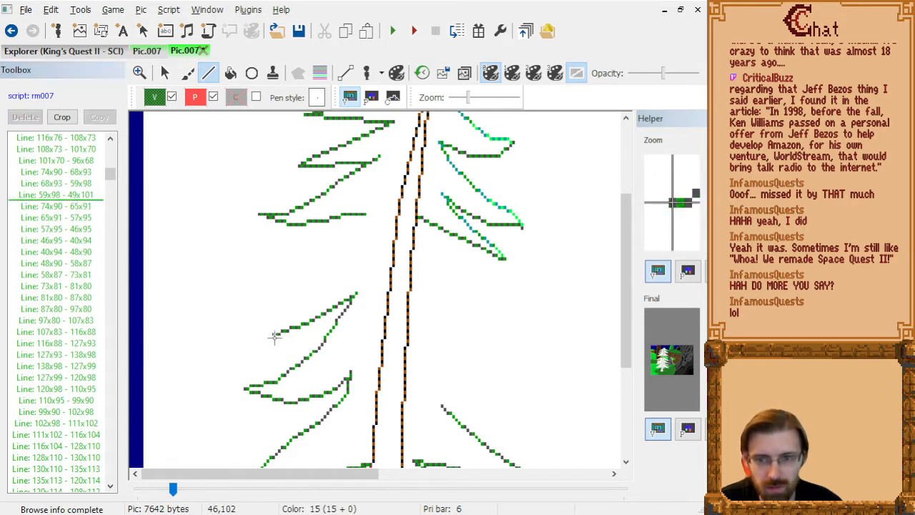
pyautogui.click(263, 350)
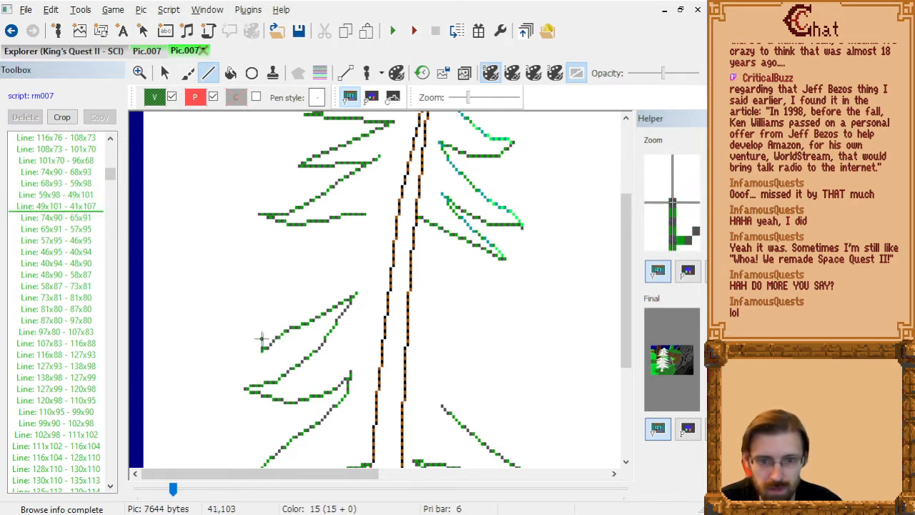
pyautogui.click(264, 331)
pyautogui.click(270, 320)
pyautogui.click(291, 298)
pyautogui.click(320, 276)
pyautogui.click(337, 265)
pyautogui.click(355, 258)
pyautogui.click(376, 254)
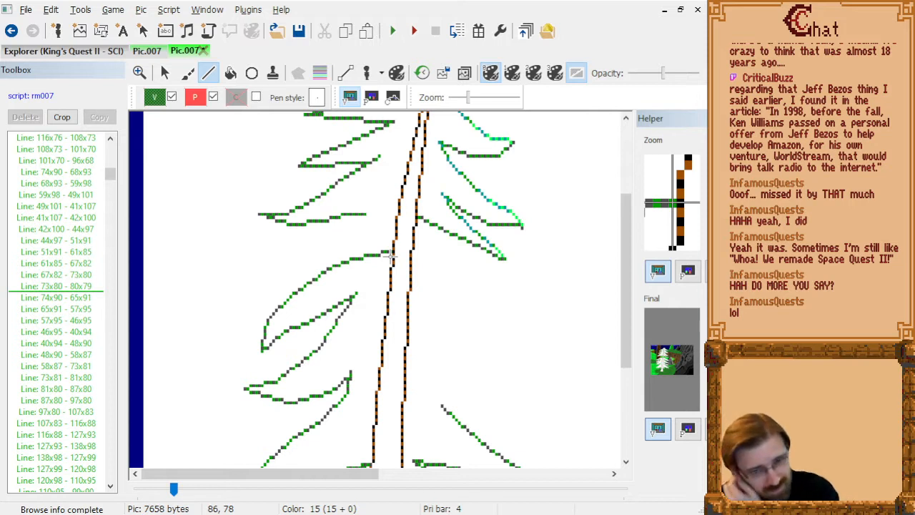
# Delete the newly drawn left branch segments from 59,98 around the tip to the trunk at 80,79.
pyautogui.click(44, 286)
pyautogui.hotkey('shift', 'Up')
pyautogui.hotkey('shift', 'Up')
pyautogui.hotkey('shift', 'Up')
pyautogui.hotkey('shift', 'Up')
pyautogui.hotkey('shift', 'Up')
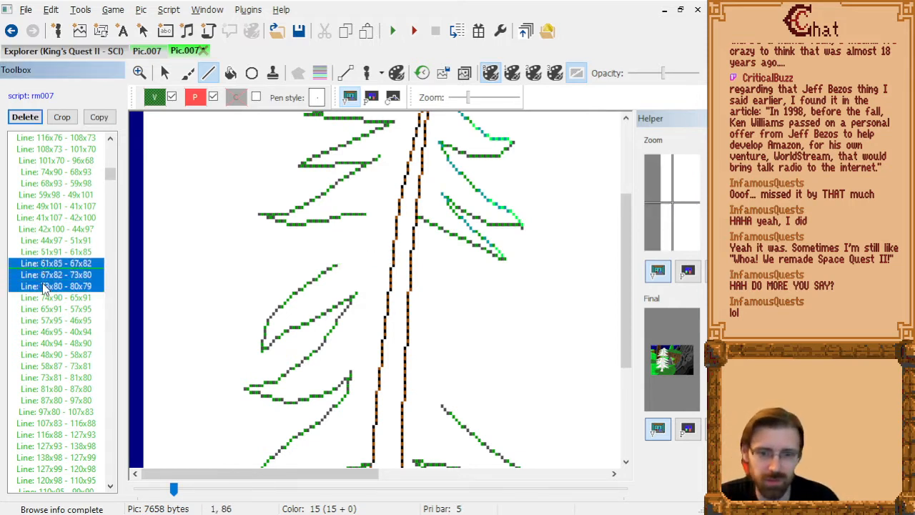
pyautogui.hotkey('shift', 'Up')
pyautogui.hotkey('shift', 'Up')
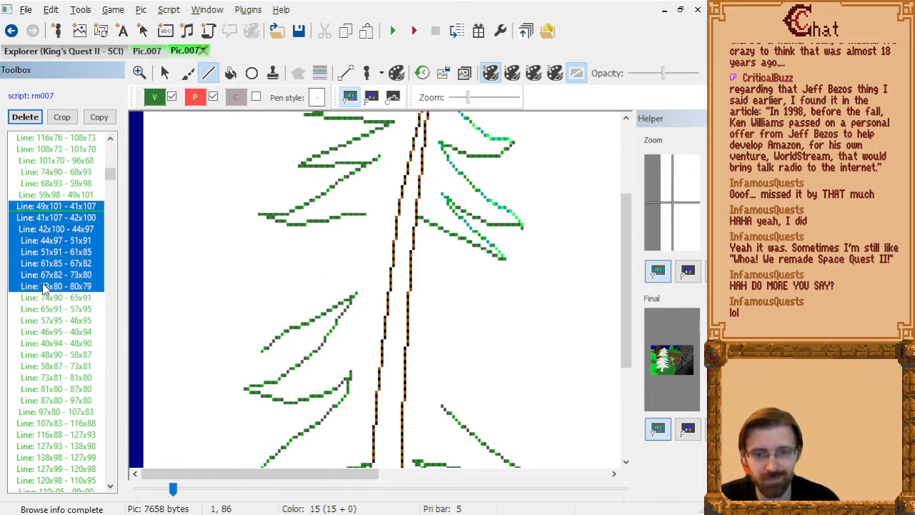
pyautogui.hotkey('shift', 'Up')
pyautogui.press('Delete')
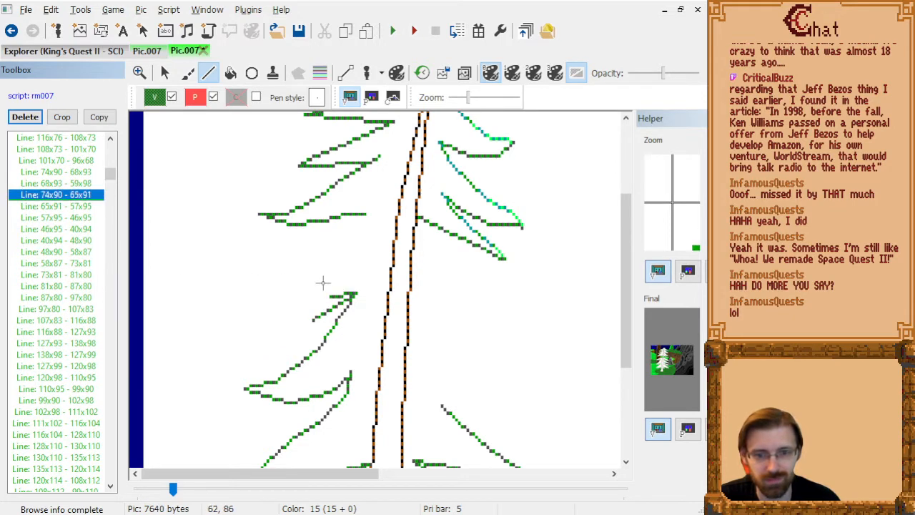
# Delete the old middle left branch outline, from line 74x90 - 65x91 through line 73x81 - 81x80.
pyautogui.hotkey('shift', 'Down')
pyautogui.hotkey('shift', 'Down')
pyautogui.hotkey('shift', 'Down')
pyautogui.hotkey('shift', 'Down')
pyautogui.hotkey('shift', 'Down')
pyautogui.hotkey('shift', 'Down')
pyautogui.hotkey('shift', 'Down')
pyautogui.hotkey('shift', 'Down')
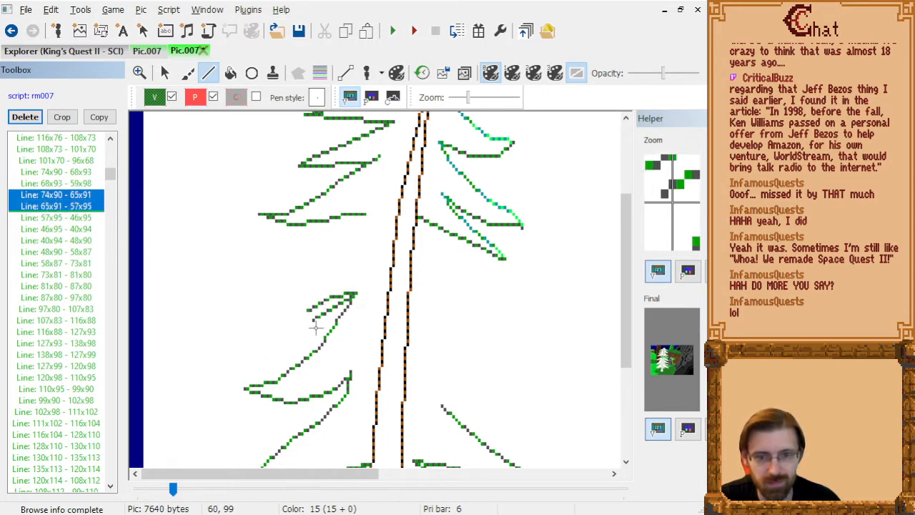
pyautogui.hotkey('shift', 'Up')
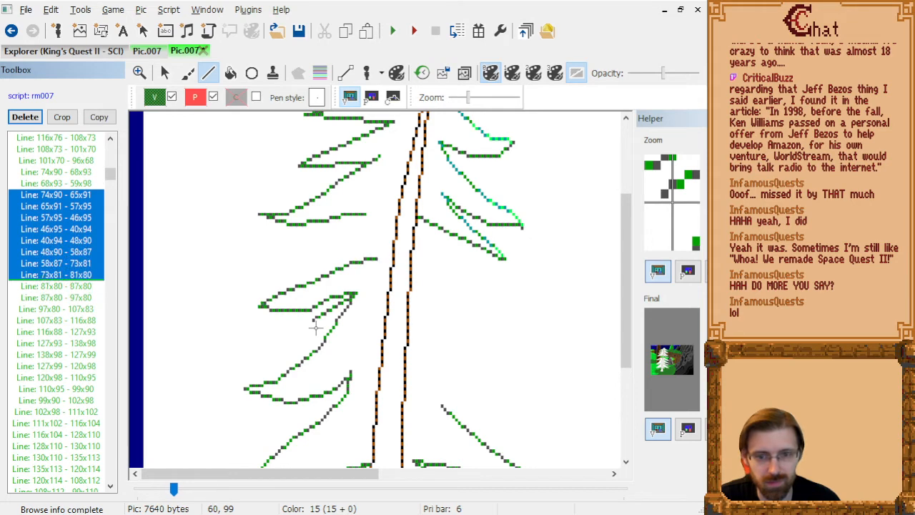
pyautogui.press('Delete')
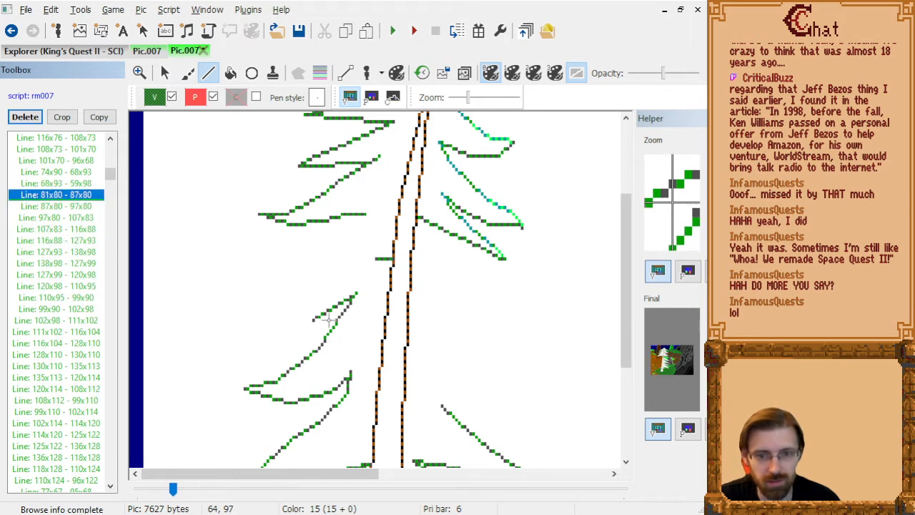
# Draw the new left branch outline from 59,98 to a tip at 37,101 and back up through 58,90 and 69,83 to 81,80.
pyautogui.click(312, 324)
pyautogui.click(295, 328)
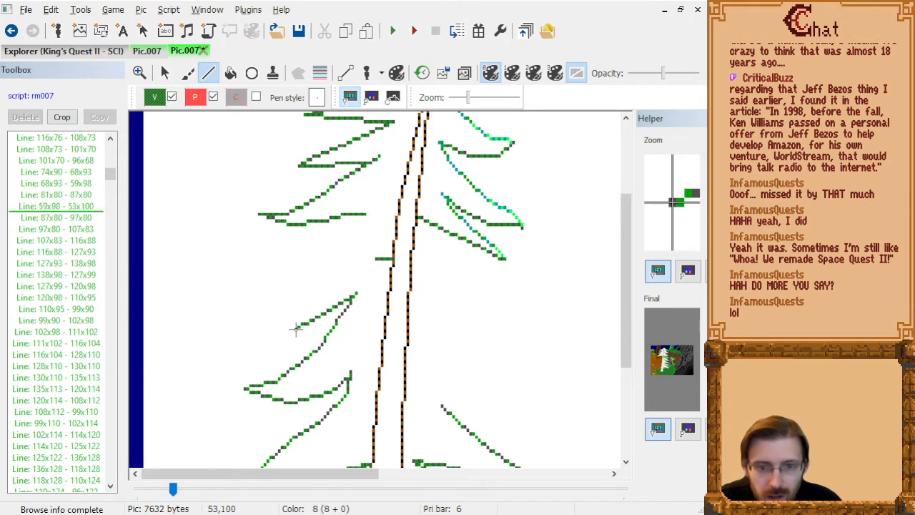
pyautogui.click(278, 328)
pyautogui.click(250, 333)
pyautogui.click(264, 319)
pyautogui.click(290, 308)
pyautogui.click(315, 294)
pyautogui.click(346, 269)
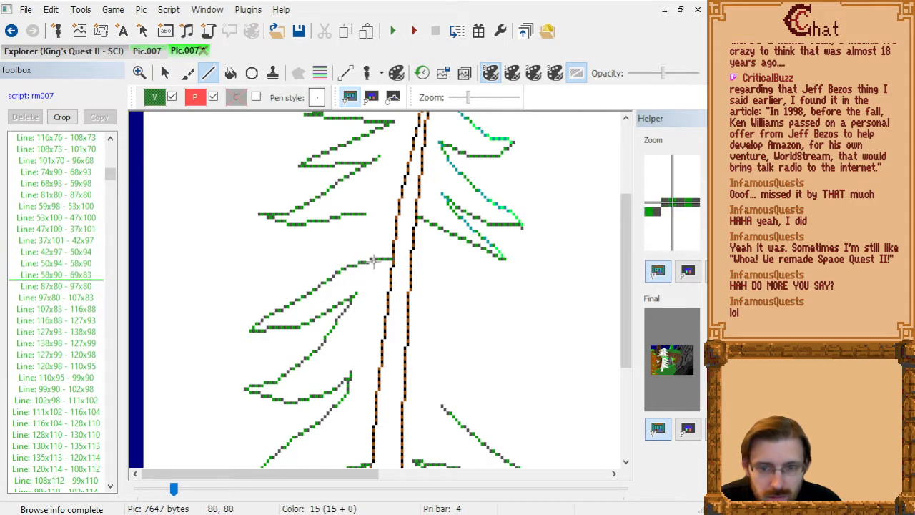
pyautogui.click(372, 260)
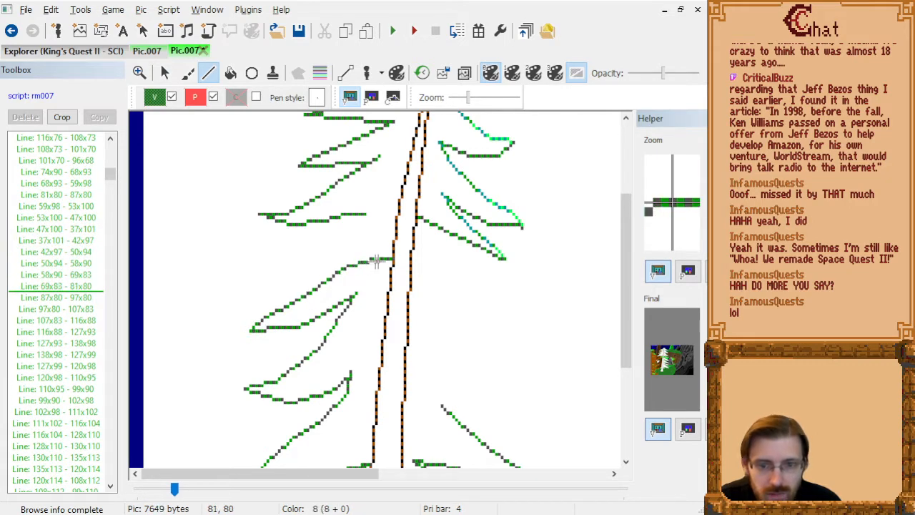
# Extend the second right branch's upper edge with a line from 135,113 to 141,118, inserted after line 130x110 - 135x113.
pyautogui.click(76, 289)
pyautogui.press('Down')
pyautogui.press('Down')
pyautogui.press('Down')
pyautogui.press('Down')
pyautogui.press('Down')
pyautogui.press('Down')
pyautogui.press('Down')
pyautogui.press('Down')
pyautogui.press('Down')
pyautogui.press('Down')
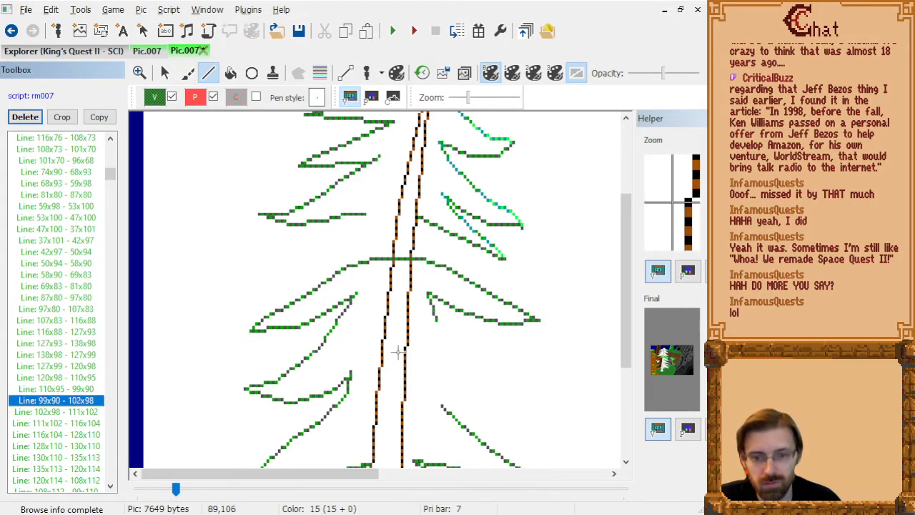
pyautogui.press('Down')
pyautogui.press('Down')
pyautogui.press('Down')
pyautogui.press('Down')
pyautogui.press('Down')
pyautogui.press('Down')
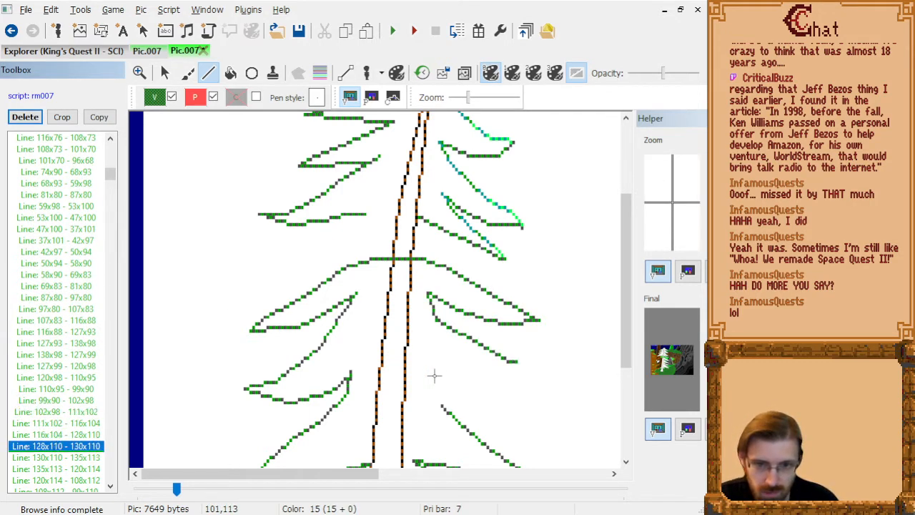
pyautogui.scroll(-3, 458, 364)
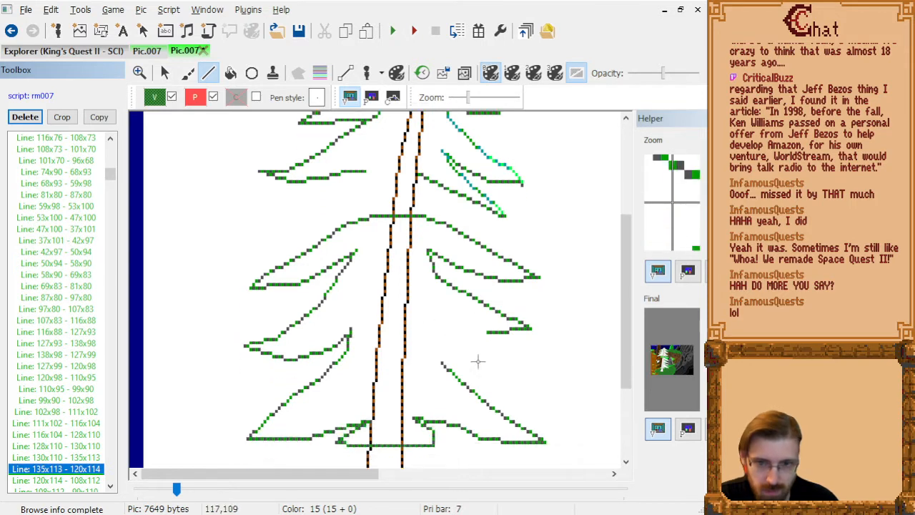
pyautogui.press('Up')
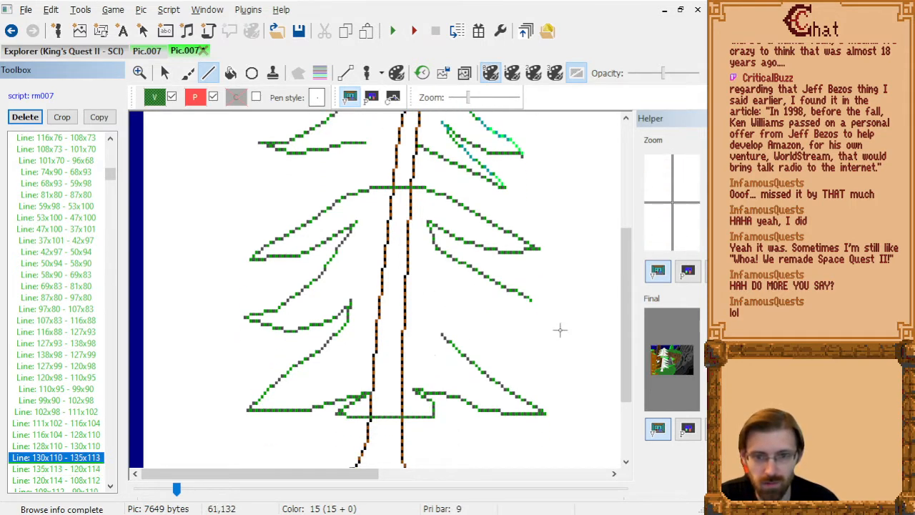
pyautogui.click(530, 304)
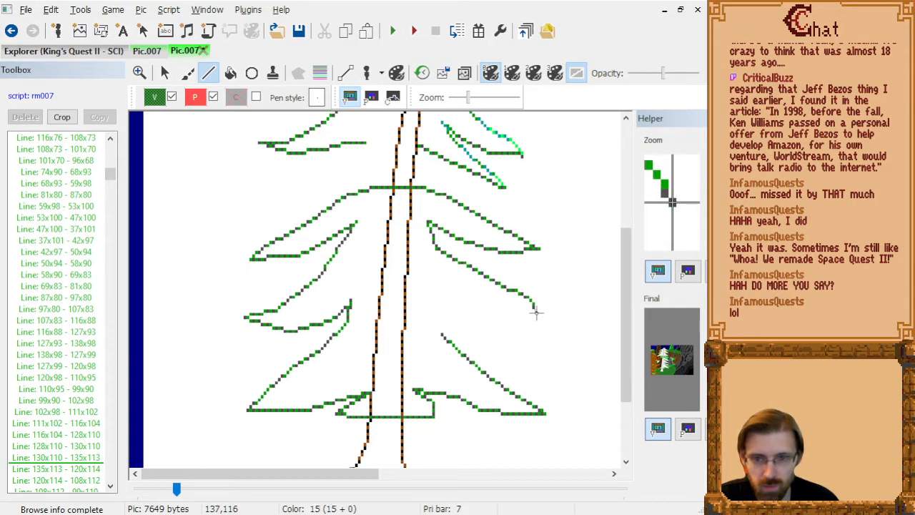
pyautogui.click(546, 318)
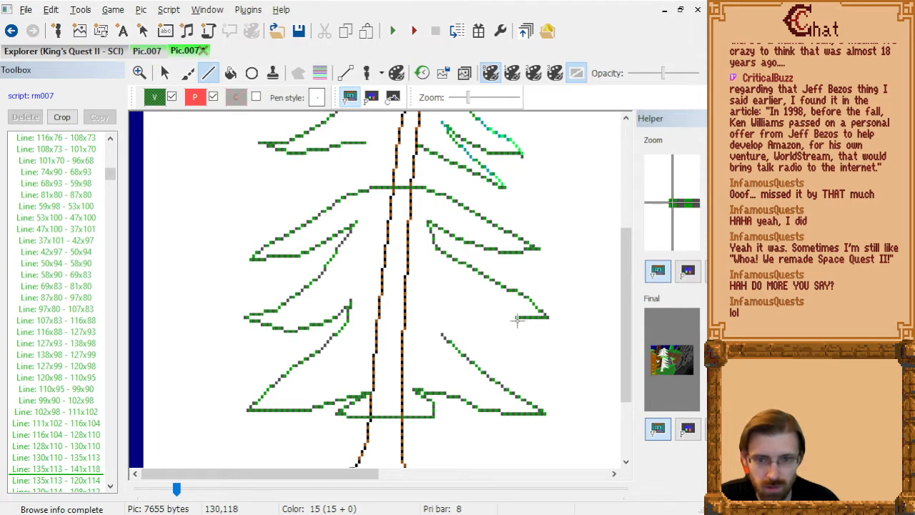
# Delete the second right branch's old underside lines running from 135,113 through 120,114 and 108,112 to 99,110.
pyautogui.click(78, 468)
pyautogui.press('Down')
pyautogui.press('Delete')
pyautogui.press('Down')
pyautogui.press('Delete')
pyautogui.press('Down')
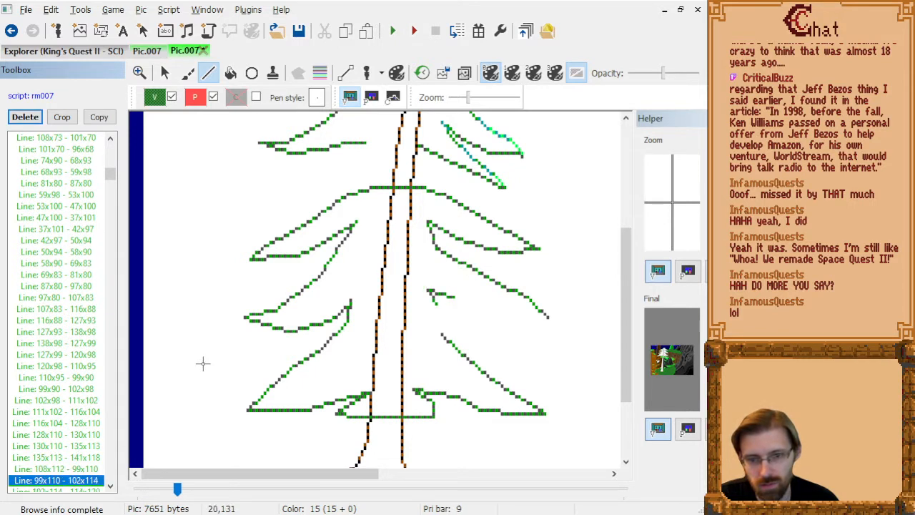
pyautogui.press('Up')
pyautogui.press('Delete')
pyautogui.press('Down')
pyautogui.press('Down')
pyautogui.press('Down')
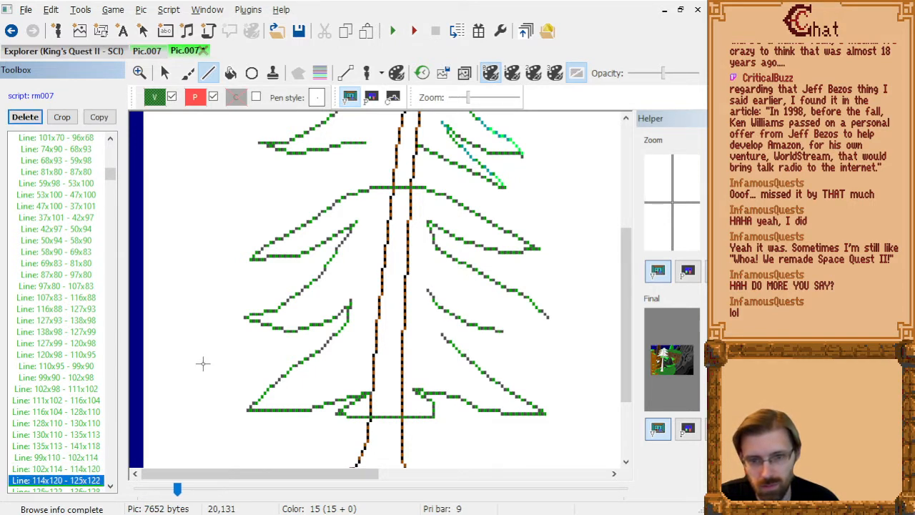
# Delete the third right branch's outline lines from 99,110 through the tip at 136,128 back to 110,124.
pyautogui.press('Up')
pyautogui.press('Up')
pyautogui.press('Up')
pyautogui.press('Down')
pyautogui.press('Delete')
pyautogui.press('Delete')
pyautogui.press('Delete')
pyautogui.press('Delete')
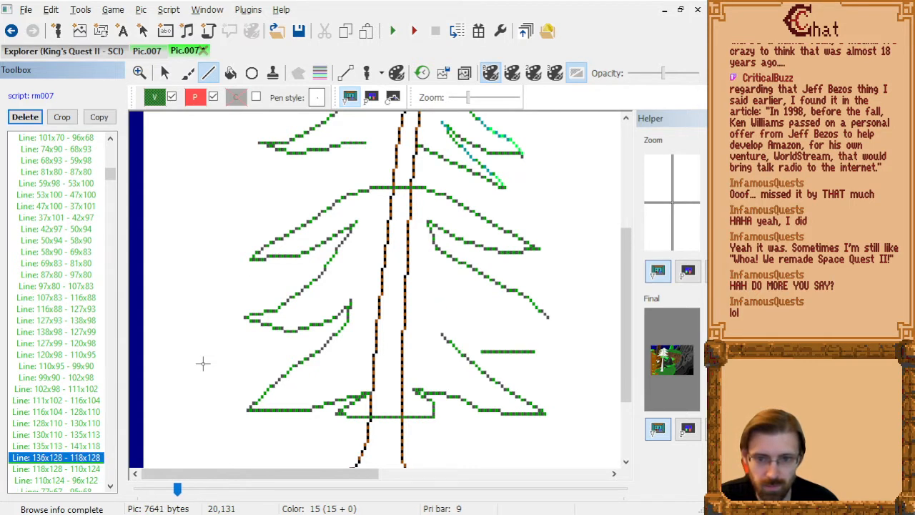
pyautogui.press('Delete')
pyautogui.press('Delete')
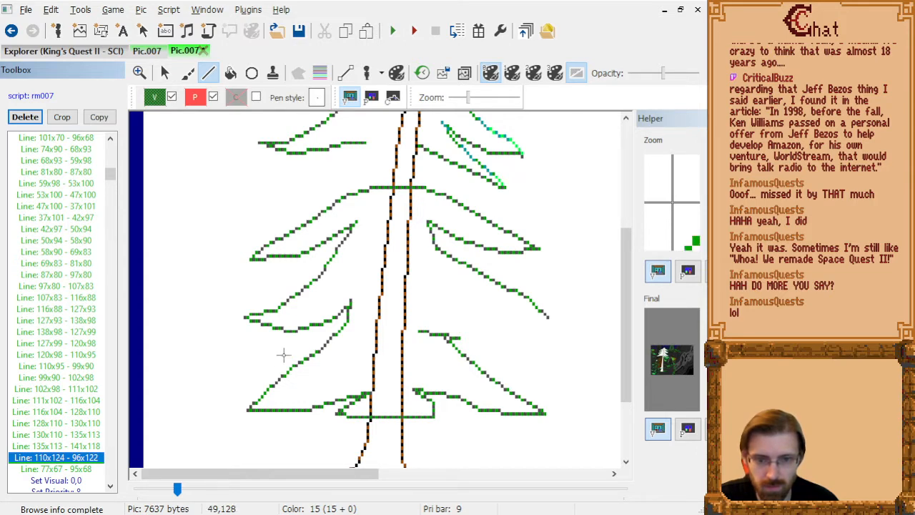
# Delete the leftover underside line 110x124 - 96x122 from the tree's right side.
pyautogui.press('Delete')
pyautogui.press('Up')
pyautogui.press('Up')
pyautogui.press('Up')
pyautogui.press('Up')
pyautogui.press('Up')
pyautogui.press('Up')
pyautogui.press('Up')
pyautogui.press('Up')
pyautogui.press('Up')
pyautogui.press('Up')
pyautogui.press('Up')
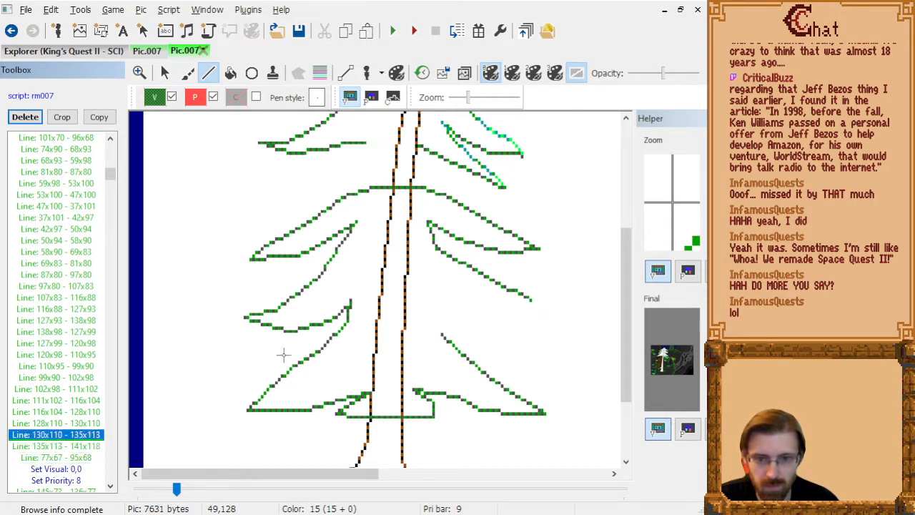
# Draw a new upper edge for the lowest right branch from 120,134 through 114,127 and 109,121 to 101,116, inserted after line 125x138 - 120x135.
pyautogui.press('Up')
pyautogui.press('Up')
pyautogui.press('Up')
pyautogui.press('Up')
pyautogui.press('Up')
pyautogui.press('Up')
pyautogui.press('Up')
pyautogui.press('Up')
pyautogui.press('Up')
pyautogui.press('Up')
pyautogui.press('Up')
pyautogui.press('Up')
pyautogui.press('Up')
pyautogui.press('Up')
pyautogui.press('Up')
pyautogui.press('Up')
pyautogui.press('Up')
pyautogui.press('Up')
pyautogui.press('Up')
pyautogui.press('Up')
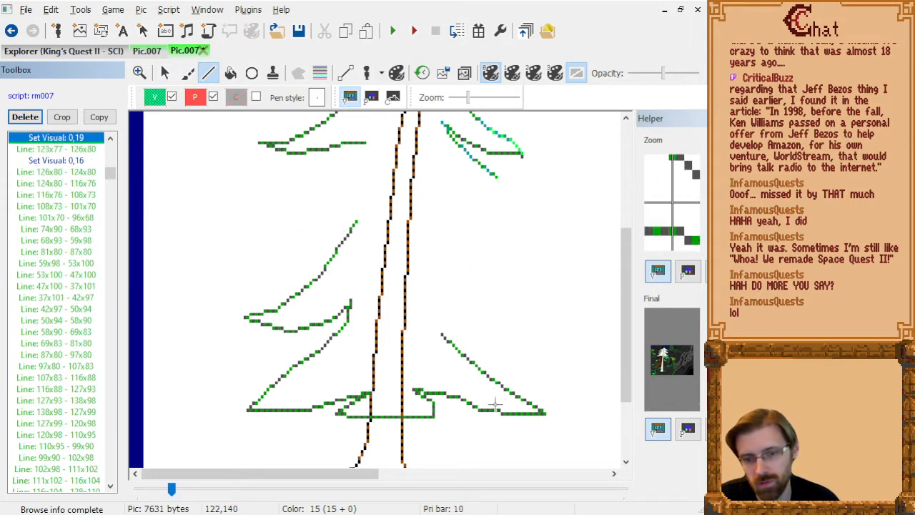
pyautogui.press('Up')
pyautogui.press('Up')
pyautogui.press('Up')
pyautogui.press('Up')
pyautogui.press('Up')
pyautogui.press('Up')
pyautogui.press('Up')
pyautogui.press('Up')
pyautogui.press('Up')
pyautogui.press('Up')
pyautogui.press('Up')
pyautogui.press('Up')
pyautogui.press('Up')
pyautogui.press('Up')
pyautogui.press('Up')
pyautogui.press('Up')
pyautogui.press('Up')
pyautogui.press('Up')
pyautogui.press('Up')
pyautogui.press('Up')
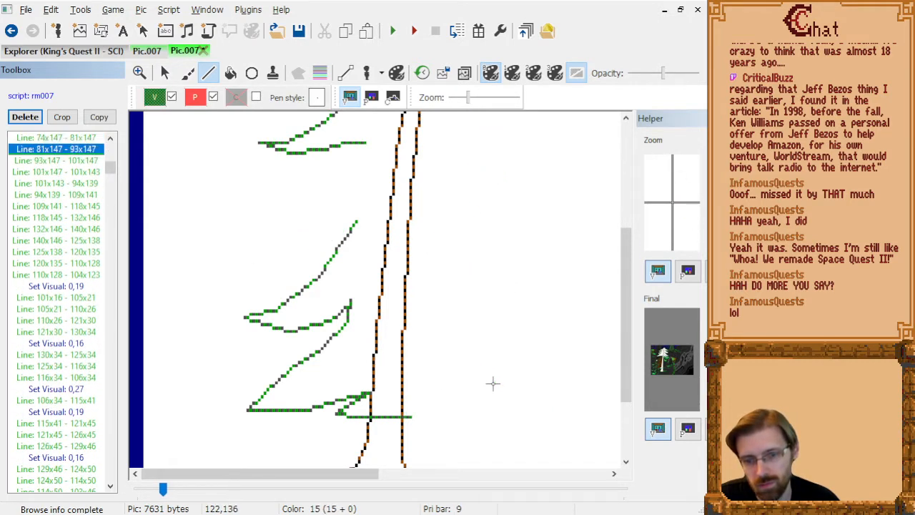
pyautogui.press('Down')
pyautogui.press('Down')
pyautogui.press('Down')
pyautogui.press('Up')
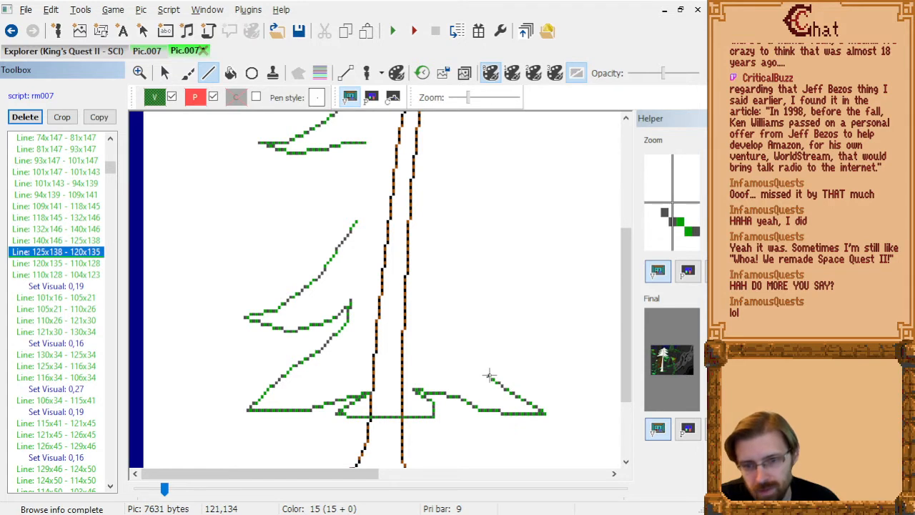
pyautogui.click(488, 375)
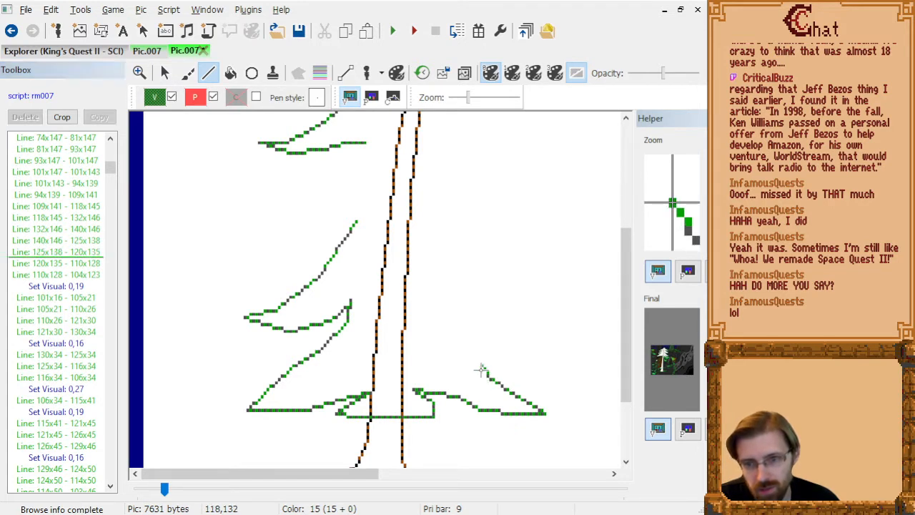
pyautogui.click(484, 369)
pyautogui.click(471, 352)
pyautogui.click(457, 331)
pyautogui.click(443, 321)
pyautogui.click(433, 311)
# Delete the lowest right branch's upper-edge lines, from 140x146 - 125x138 through 110x128 - 104x123.
pyautogui.click(95, 313)
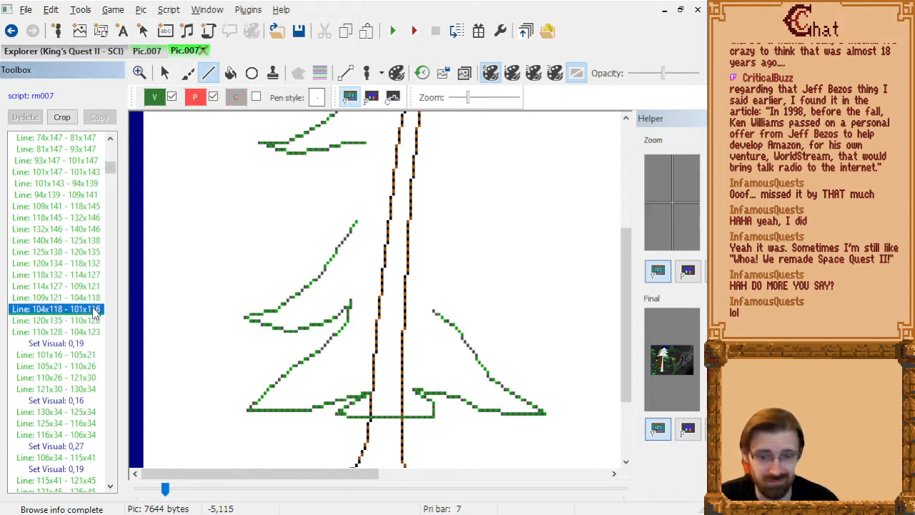
pyautogui.press('Down')
pyautogui.press('Down')
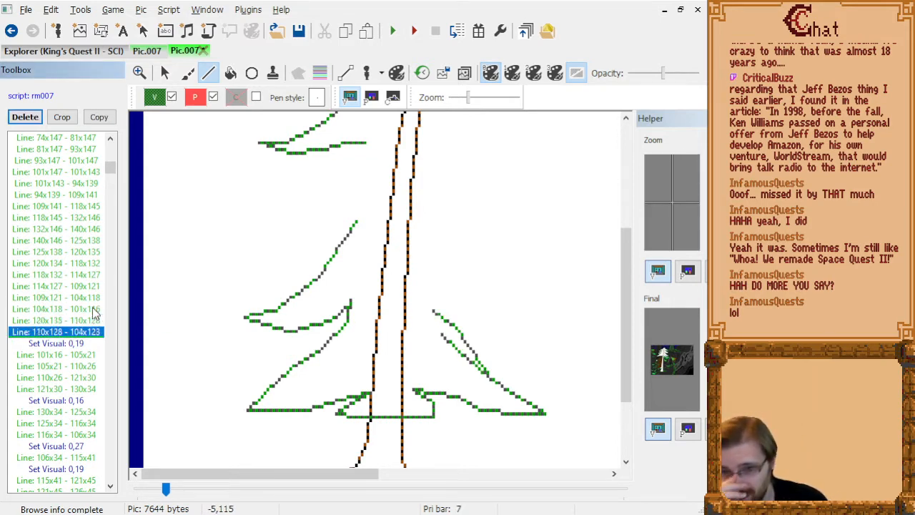
pyautogui.hotkey('shift', 'Up')
pyautogui.hotkey('shift', 'Up')
pyautogui.hotkey('shift', 'Up')
pyautogui.hotkey('shift', 'Up')
pyautogui.hotkey('shift', 'Up')
pyautogui.hotkey('shift', 'Up')
pyautogui.hotkey('shift', 'Up')
pyautogui.hotkey('shift', 'Up')
pyautogui.hotkey('shift', 'Up')
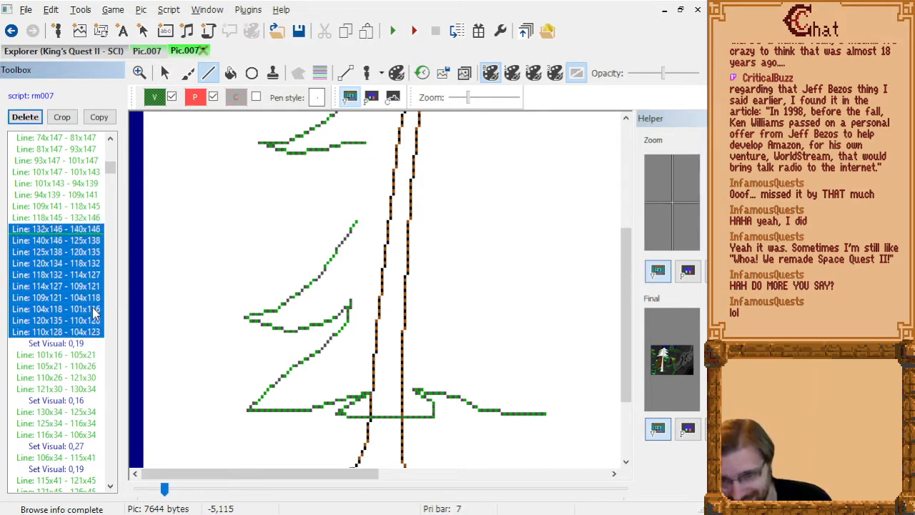
pyautogui.press('Delete')
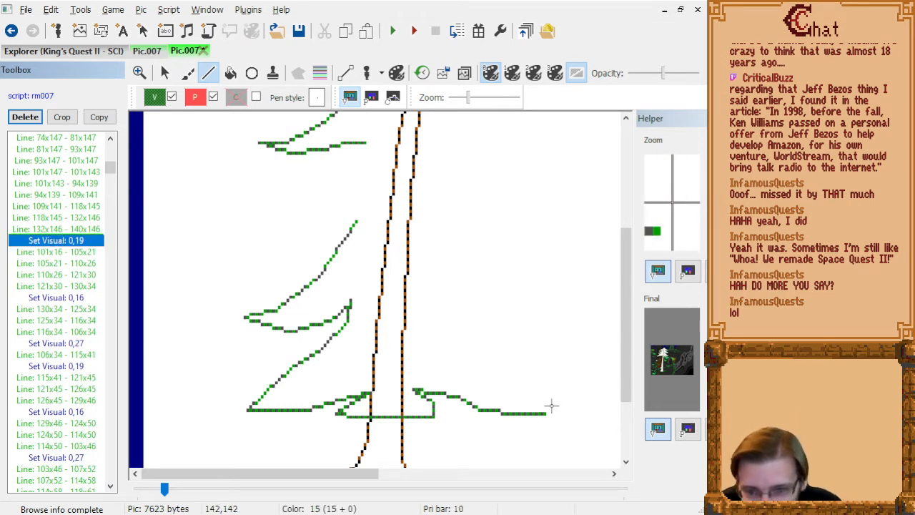
# Draw the second right branch's underside from 141,118 through 120,117, 111,116 and 107,113 to 102,112, inserted after line 77x67 - 95x68.
pyautogui.press('Down')
pyautogui.press('Down')
pyautogui.press('Down')
pyautogui.press('Down')
pyautogui.press('Down')
pyautogui.press('Down')
pyautogui.press('Down')
pyautogui.press('Down')
pyautogui.press('Down')
pyautogui.press('Down')
pyautogui.press('Down')
pyautogui.press('Down')
pyautogui.press('Down')
pyautogui.press('Down')
pyautogui.press('Down')
pyautogui.press('Down')
pyautogui.press('Down')
pyautogui.press('Down')
pyautogui.press('Down')
pyautogui.press('Down')
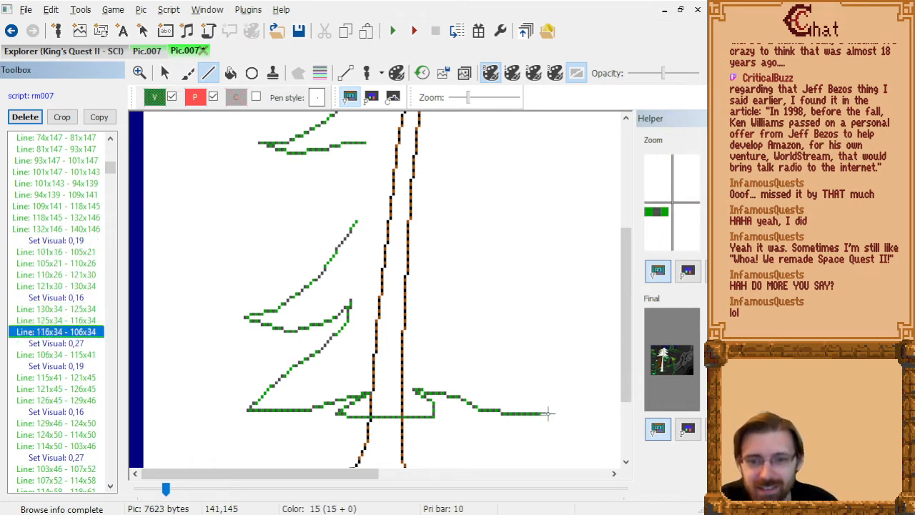
pyautogui.press('Down')
pyautogui.press('Down')
pyautogui.press('Down')
pyautogui.press('Down')
pyautogui.press('Down')
pyautogui.press('Down')
pyautogui.press('Down')
pyautogui.press('Down')
pyautogui.press('Down')
pyautogui.press('Down')
pyautogui.press('Down')
pyautogui.press('Down')
pyautogui.press('Down')
pyautogui.press('Down')
pyautogui.press('Down')
pyautogui.press('Down')
pyautogui.press('Down')
pyautogui.press('Down')
pyautogui.press('Down')
pyautogui.press('Down')
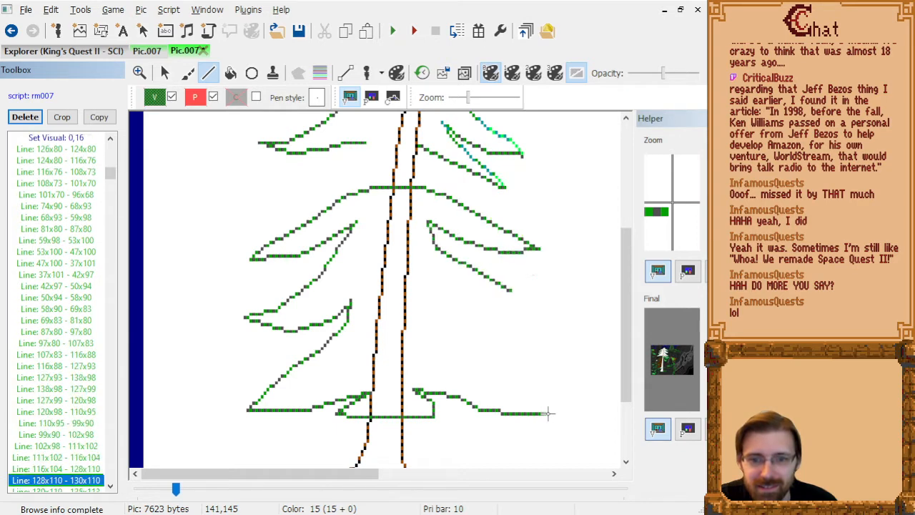
pyautogui.press('Down')
pyautogui.press('Down')
pyautogui.press('Down')
pyautogui.press('Down')
pyautogui.press('Down')
pyautogui.press('Down')
pyautogui.press('Down')
pyautogui.press('Down')
pyautogui.press('Down')
pyautogui.press('Down')
pyautogui.press('Down')
pyautogui.press('Down')
pyautogui.press('Down')
pyautogui.press('Down')
pyautogui.press('Down')
pyautogui.press('Down')
pyautogui.press('Down')
pyautogui.press('Down')
pyautogui.press('Down')
pyautogui.press('Down')
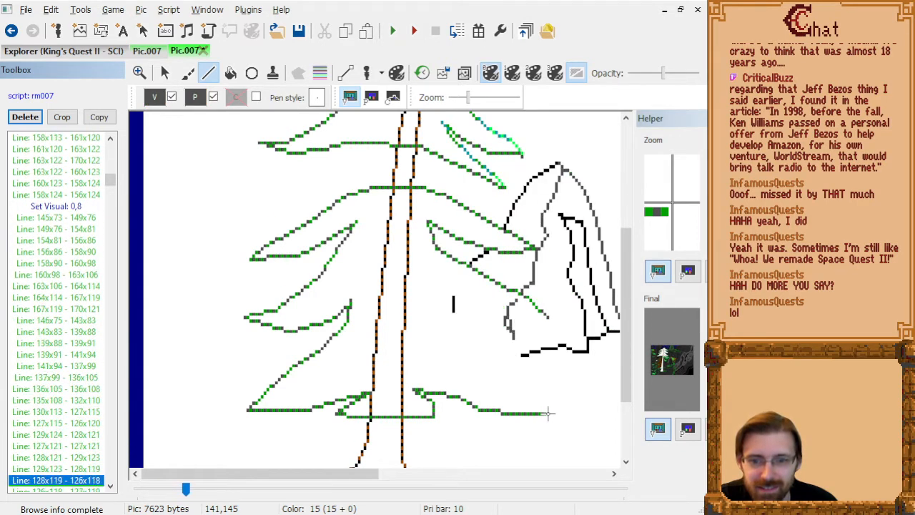
pyautogui.press('Down')
pyautogui.press('Down')
pyautogui.press('Down')
pyautogui.press('Up')
pyautogui.press('Up')
pyautogui.press('Up')
pyautogui.press('Up')
pyautogui.press('Up')
pyautogui.press('Up')
pyautogui.press('Up')
pyautogui.press('Up')
pyautogui.press('Up')
pyautogui.press('Up')
pyautogui.press('Up')
pyautogui.press('Up')
pyautogui.press('Up')
pyautogui.press('Up')
pyautogui.press('Up')
pyautogui.press('Up')
pyautogui.press('Up')
pyautogui.press('Up')
pyautogui.press('Up')
pyautogui.press('Up')
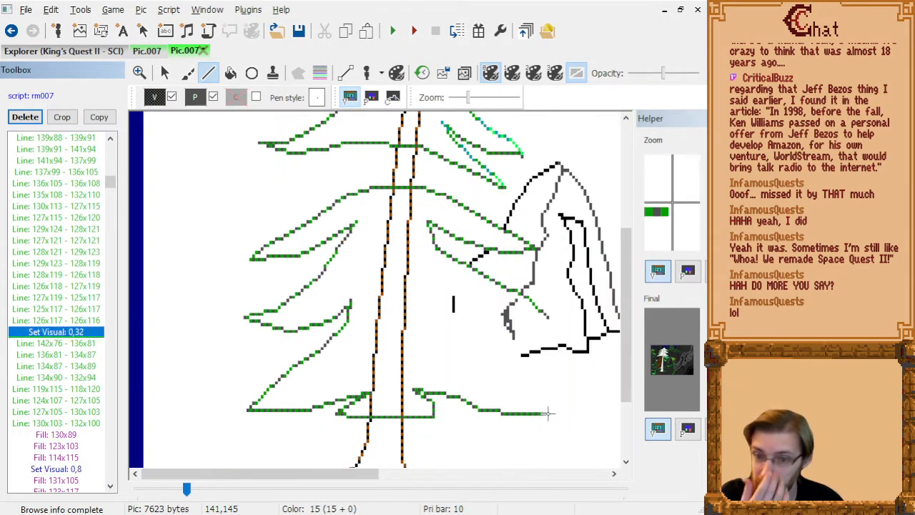
pyautogui.press('Up')
pyautogui.press('Up')
pyautogui.press('Up')
pyautogui.press('Up')
pyautogui.press('Up')
pyautogui.press('Up')
pyautogui.press('Up')
pyautogui.press('Up')
pyautogui.press('Up')
pyautogui.press('Up')
pyautogui.press('Up')
pyautogui.press('Up')
pyautogui.press('Up')
pyautogui.press('Up')
pyautogui.press('Up')
pyautogui.press('Up')
pyautogui.press('Up')
pyautogui.press('Up')
pyautogui.press('Up')
pyautogui.press('Up')
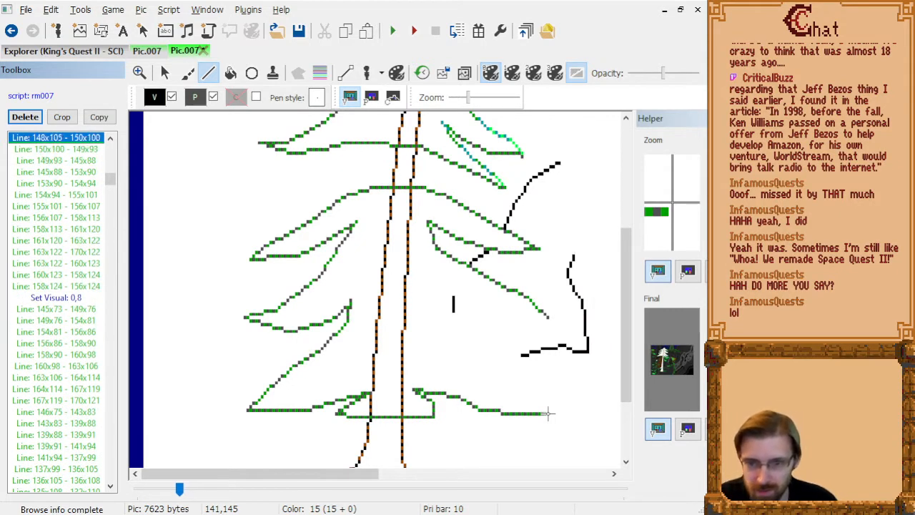
pyautogui.press('Up')
pyautogui.press('Up')
pyautogui.press('Up')
pyautogui.press('Up')
pyautogui.press('Up')
pyautogui.press('Up')
pyautogui.press('Up')
pyautogui.press('Up')
pyautogui.press('Up')
pyautogui.press('Up')
pyautogui.press('Up')
pyautogui.press('Up')
pyautogui.press('Up')
pyautogui.press('Up')
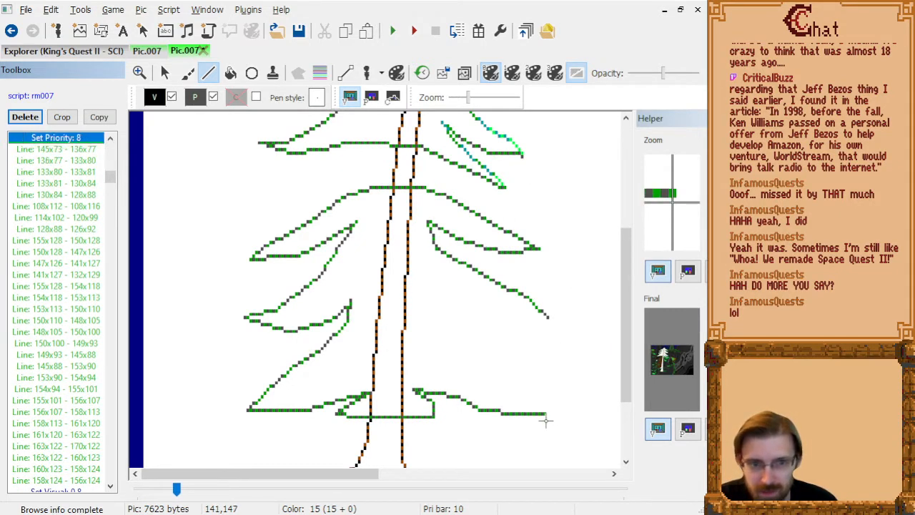
pyautogui.press('Up')
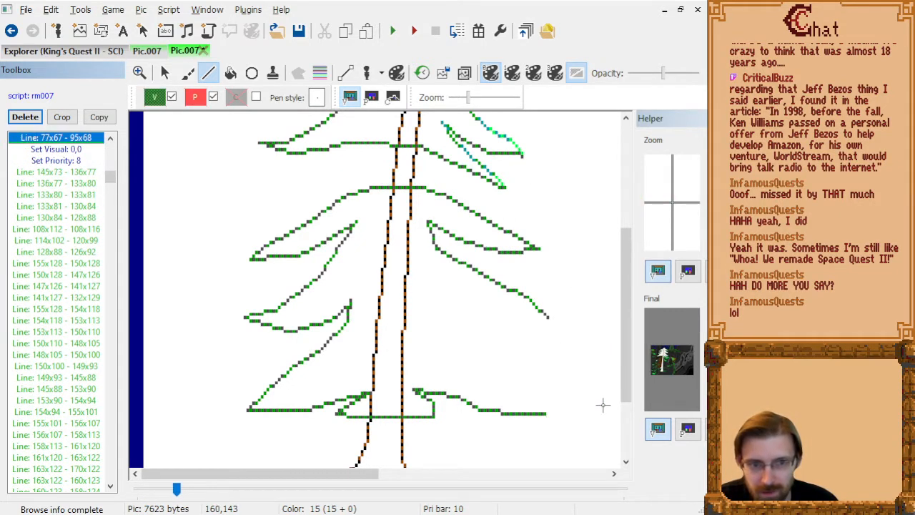
pyautogui.click(547, 320)
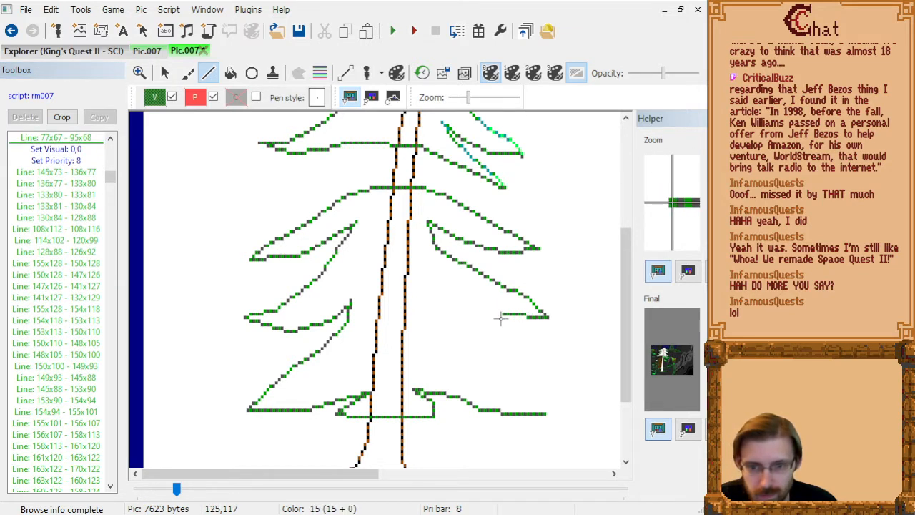
pyautogui.click(487, 317)
pyautogui.click(461, 314)
pyautogui.click(450, 305)
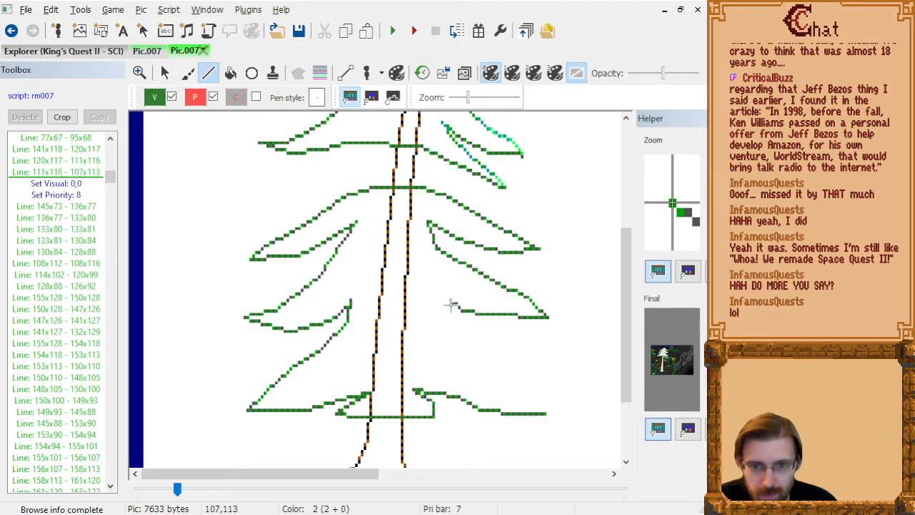
pyautogui.click(437, 300)
# Draw the lowest right branch's upper edge from 102,112 through 109,118, 114,122, 122,125, 128,131, 134,137 and 138,140 to the tip at 141,146.
pyautogui.click(457, 322)
pyautogui.click(472, 337)
pyautogui.click(496, 348)
pyautogui.click(513, 369)
pyautogui.click(528, 387)
pyautogui.click(539, 395)
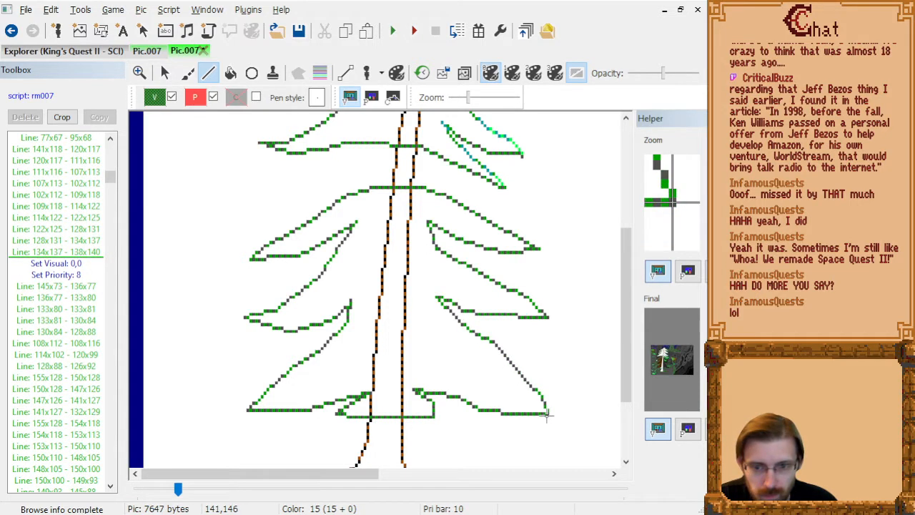
pyautogui.click(548, 413)
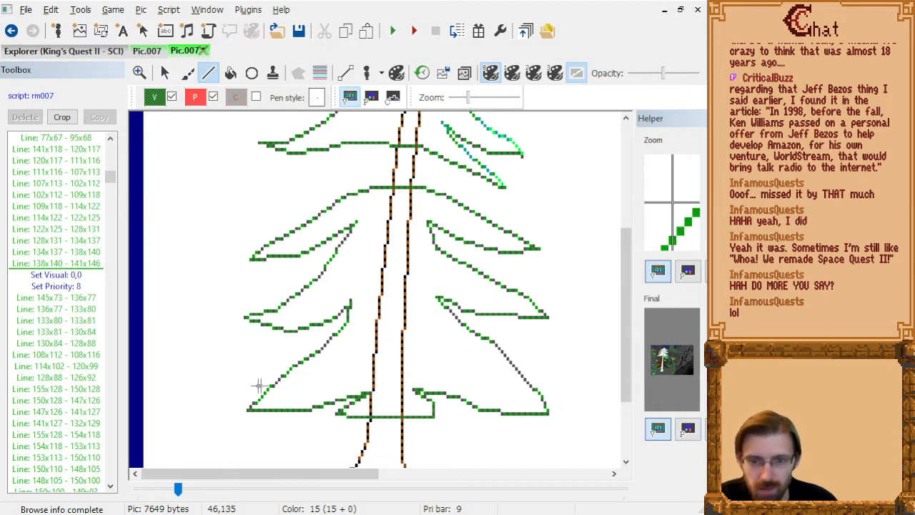
# Draw a short black line from 108,116 to 108,114, inserted after line 108x112 - 108x116.
pyautogui.click(71, 266)
pyautogui.press('Down')
pyautogui.press('Down')
pyautogui.press('Down')
pyautogui.press('Down')
pyautogui.press('Down')
pyautogui.press('Down')
pyautogui.press('Down')
pyautogui.press('Down')
pyautogui.press('Down')
pyautogui.press('Down')
pyautogui.press('Down')
pyautogui.press('Down')
pyautogui.press('Down')
pyautogui.press('Down')
pyautogui.press('Down')
pyautogui.press('Down')
pyautogui.press('Down')
pyautogui.press('Down')
pyautogui.press('Down')
pyautogui.press('Down')
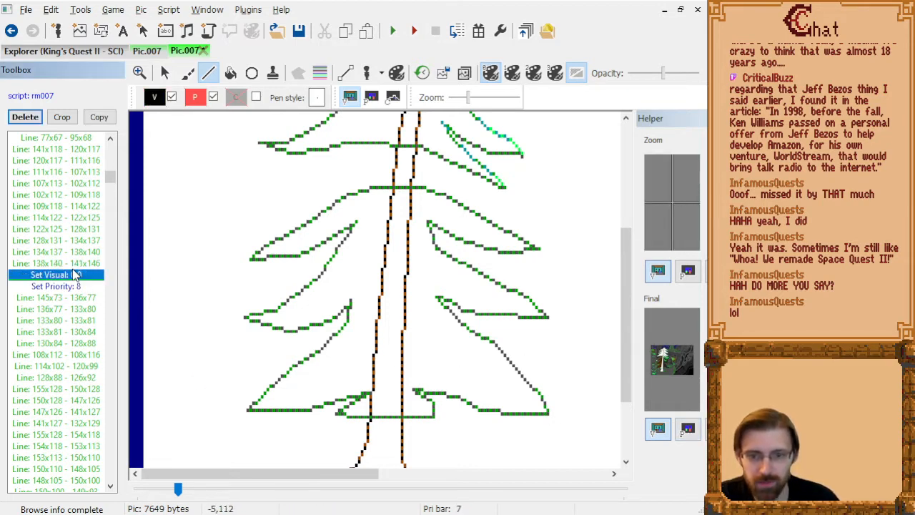
pyautogui.press('Up')
pyautogui.press('Up')
pyautogui.press('Up')
pyautogui.press('Up')
pyautogui.press('Up')
pyautogui.press('Up')
pyautogui.press('Up')
pyautogui.press('Up')
pyautogui.press('Up')
pyautogui.press('Up')
pyautogui.press('Up')
pyautogui.press('Up')
pyautogui.press('Up')
pyautogui.press('Up')
pyautogui.press('Up')
pyautogui.press('Up')
pyautogui.press('Up')
pyautogui.press('Up')
pyautogui.press('Up')
pyautogui.press('Up')
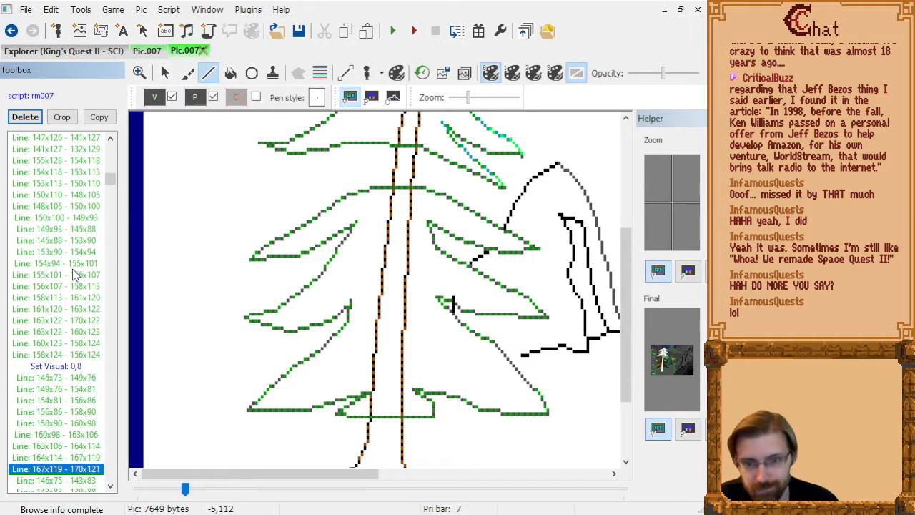
pyautogui.press('Down')
pyautogui.press('Down')
pyautogui.press('Down')
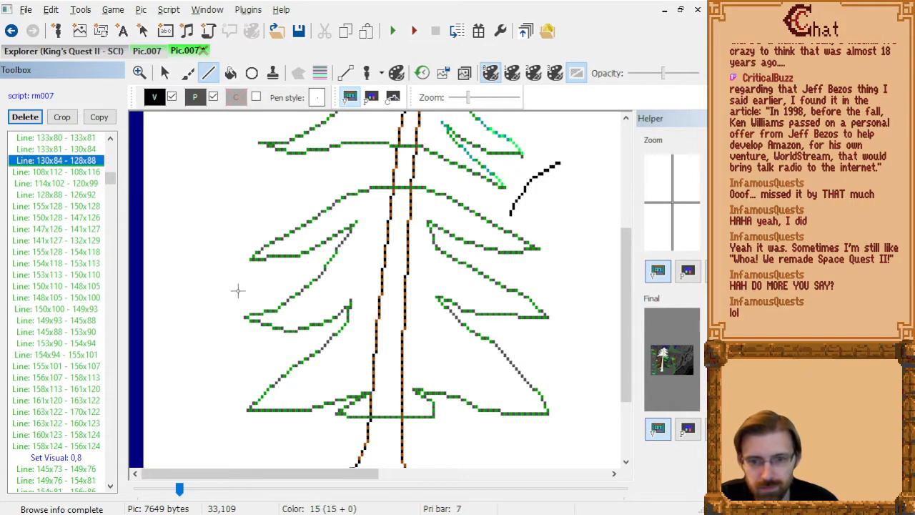
pyautogui.press('Up')
pyautogui.press('Down')
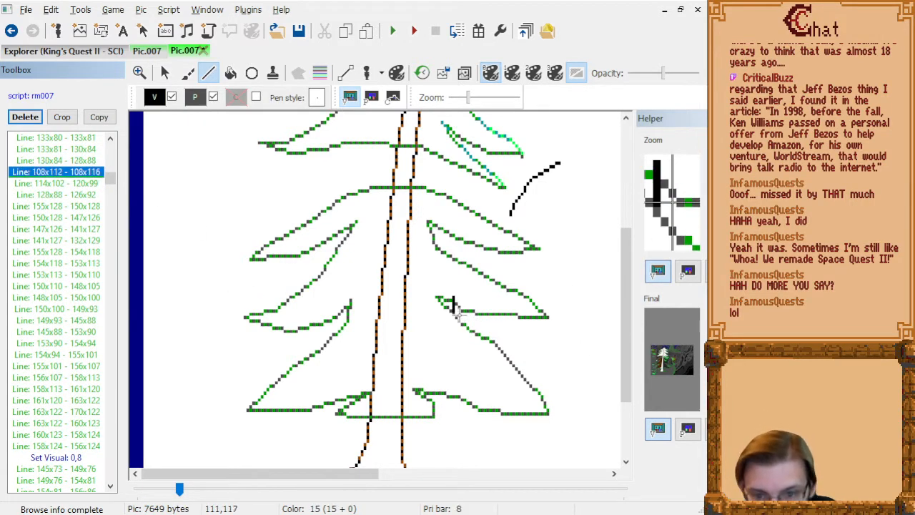
pyautogui.click(454, 314)
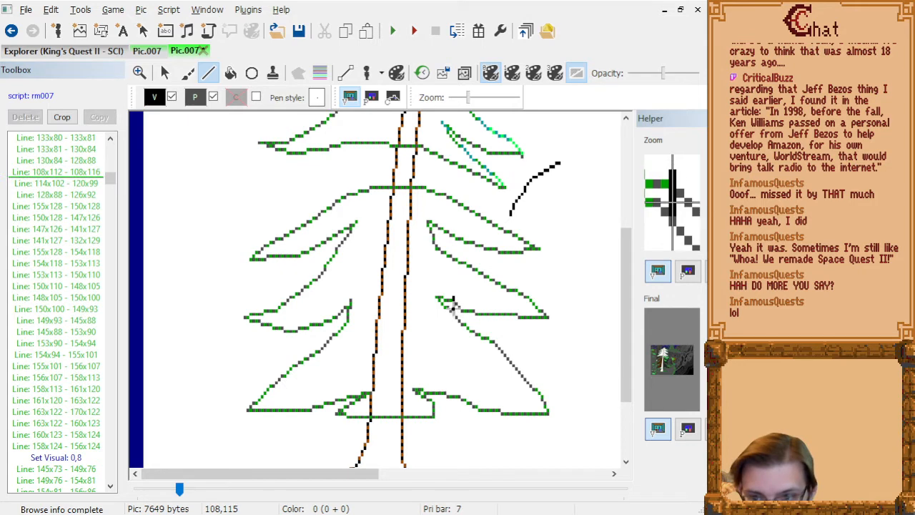
pyautogui.click(453, 299)
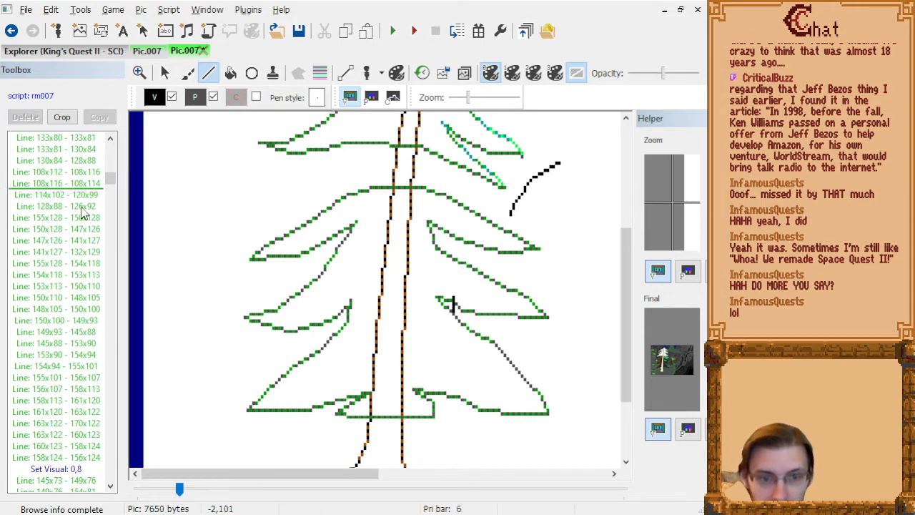
# Delete the black line 108x112 - 108x116 that crosses the new branch outline.
pyautogui.click(84, 187)
pyautogui.press('Up')
pyautogui.press('Delete')
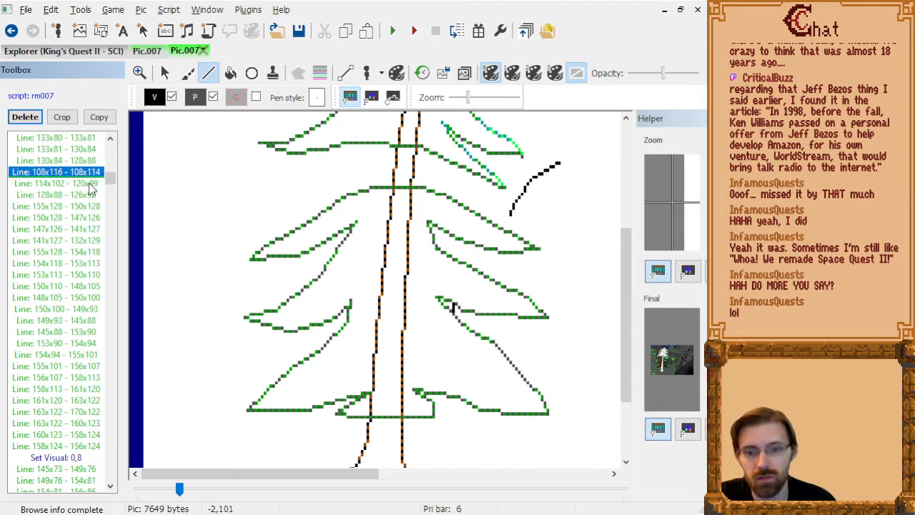
# Draw a shorter black line from 108,115 to 108,116, inserted after line 130x84 - 128x88.
pyautogui.press('Down')
pyautogui.press('Up')
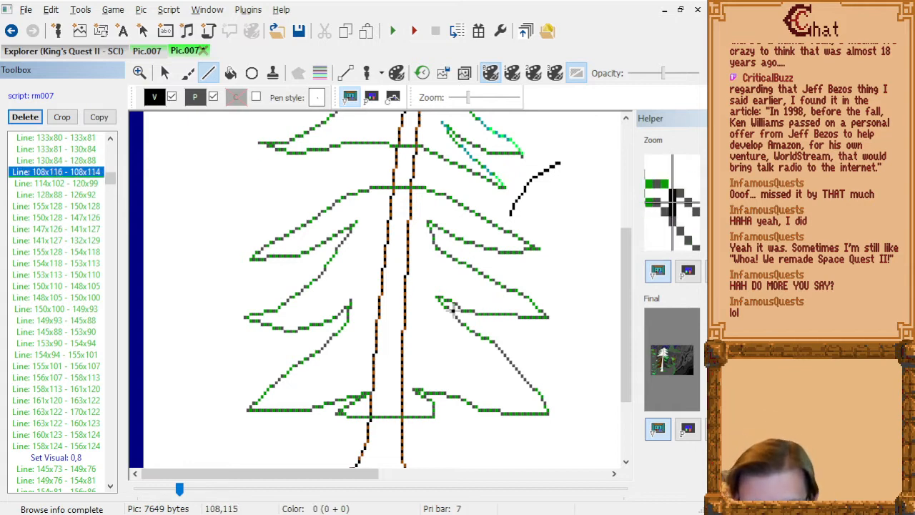
pyautogui.press('Up')
pyautogui.click(454, 309)
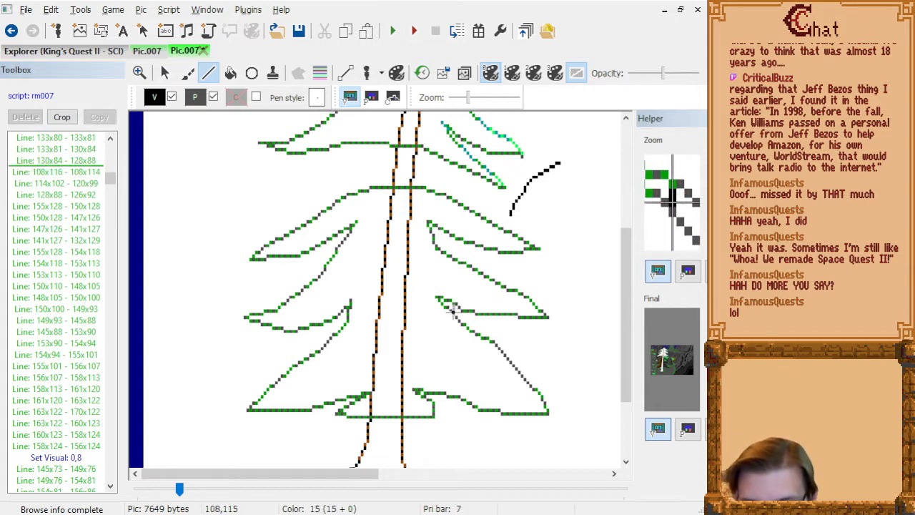
pyautogui.click(454, 312)
# Delete the extra black line 108x116 - 108x114.
pyautogui.click(74, 172)
pyautogui.press('Down')
pyautogui.press('Up')
pyautogui.press('Up')
pyautogui.press('Down')
# Go through the rock's outline commands and show the trace image behind the line drawing.
pyautogui.press('Down')
pyautogui.press('Delete')
pyautogui.press('Down')
pyautogui.press('Down')
pyautogui.press('Down')
pyautogui.press('Down')
pyautogui.press('Down')
pyautogui.press('Down')
pyautogui.press('Down')
pyautogui.press('Down')
pyautogui.press('Down')
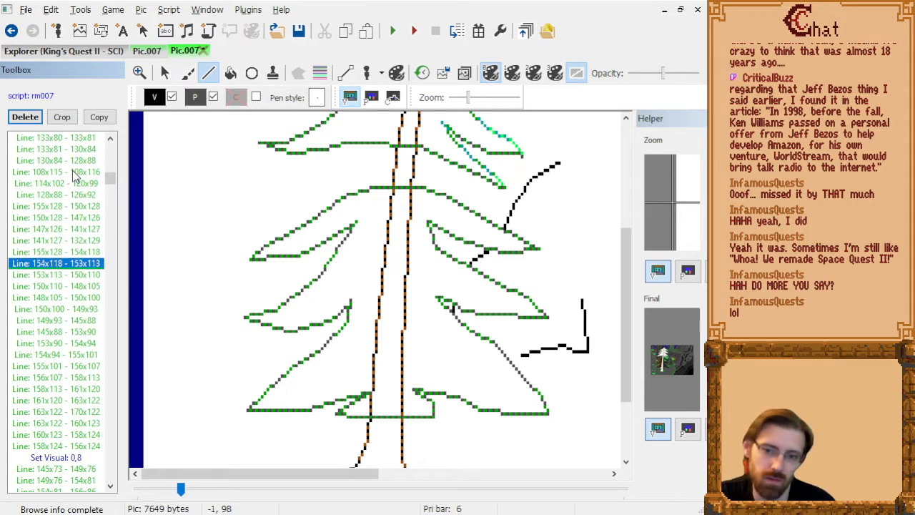
pyautogui.press('Up')
pyautogui.press('Up')
pyautogui.press('Down')
pyautogui.press('Down')
pyautogui.click(464, 73)
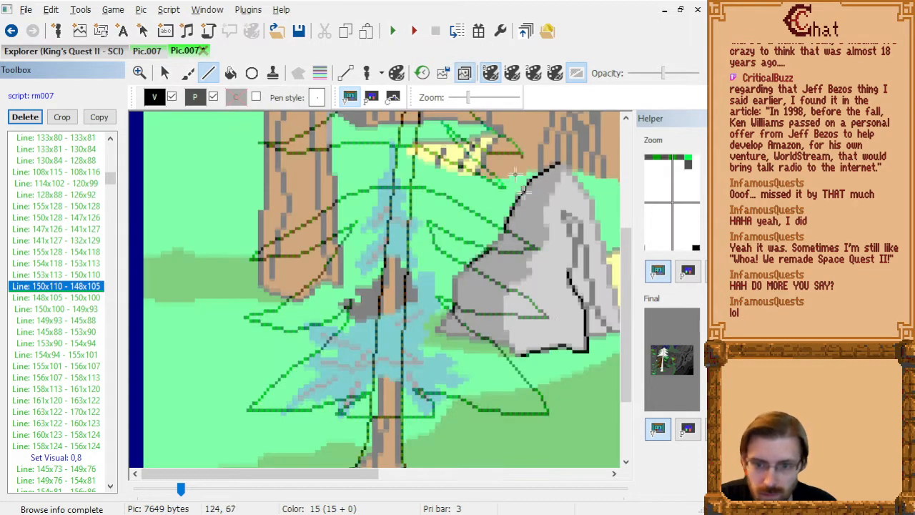
# Extend the rock's base outline from 132,129 through 128,128 and 127,125 to 123,125, inserted after line 141x127 - 132x129.
pyautogui.press('Up')
pyautogui.press('Up')
pyautogui.press('Up')
pyautogui.press('Up')
pyautogui.press('Up')
pyautogui.press('Up')
pyautogui.press('Up')
pyautogui.press('Up')
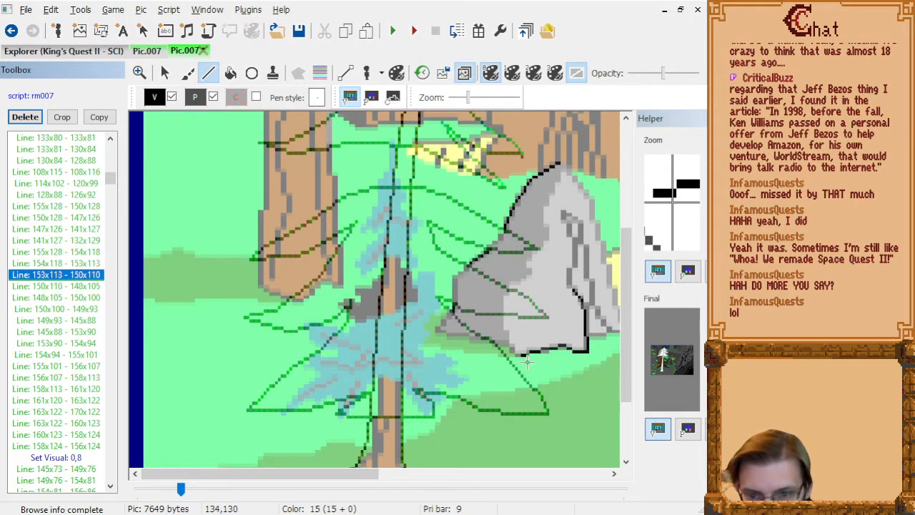
pyautogui.press('Down')
pyautogui.press('Down')
pyautogui.press('Down')
pyautogui.press('Down')
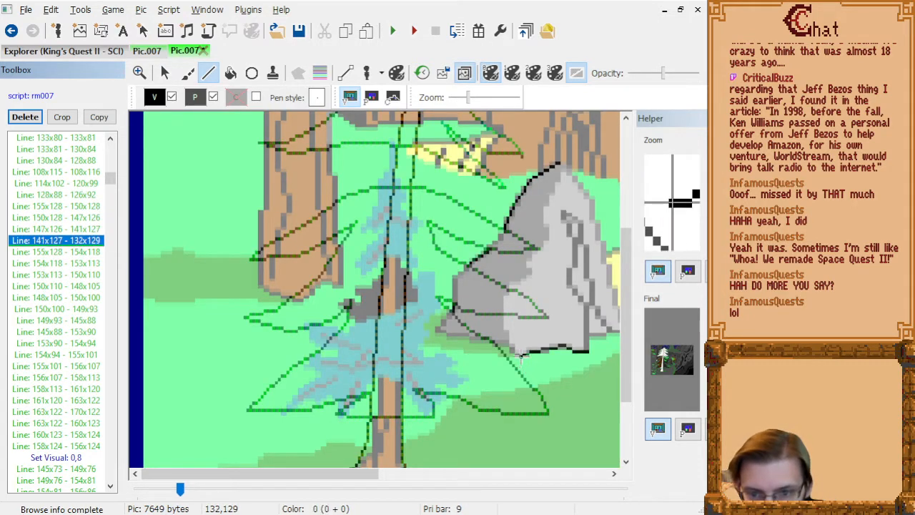
pyautogui.click(522, 357)
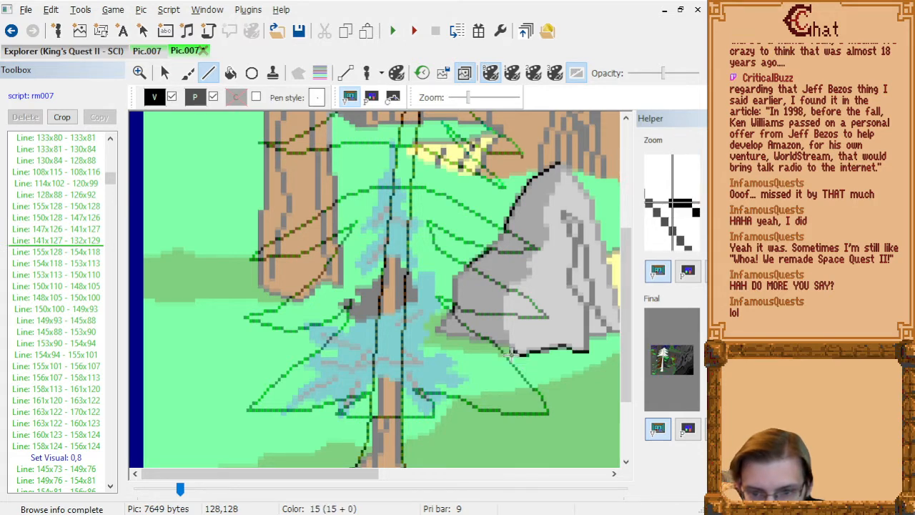
pyautogui.click(507, 351)
pyautogui.click(508, 345)
pyautogui.click(496, 346)
pyautogui.click(77, 286)
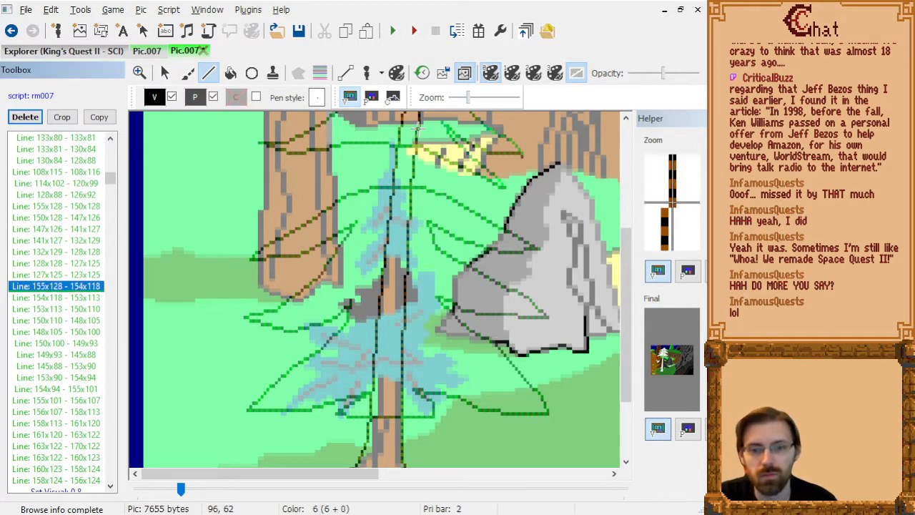
# Hide the trace image and go through the rock's outline commands as far as its dark grey shading lines.
pyautogui.press('Down')
pyautogui.click(464, 72)
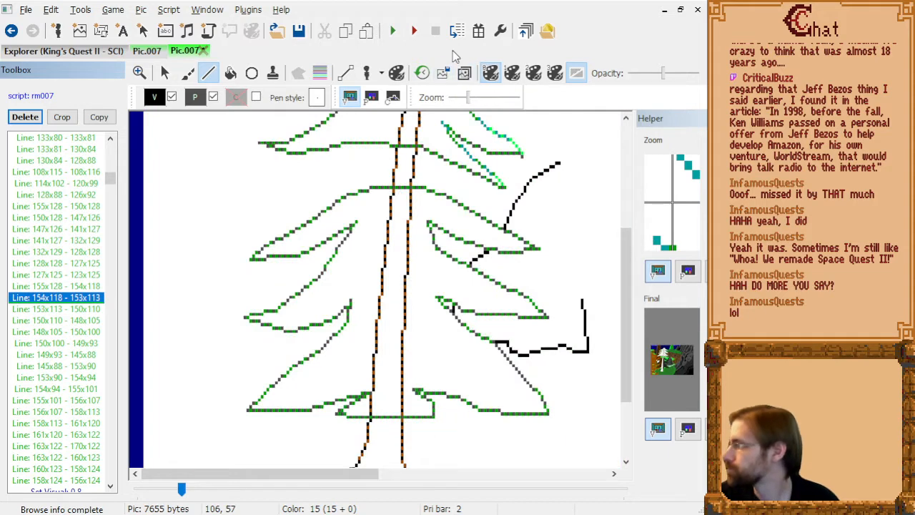
pyautogui.press('Down')
pyautogui.press('Down')
pyautogui.press('Down')
pyautogui.press('Down')
pyautogui.press('Down')
pyautogui.press('Down')
pyautogui.press('Down')
pyautogui.press('Down')
pyautogui.press('Down')
pyautogui.press('Down')
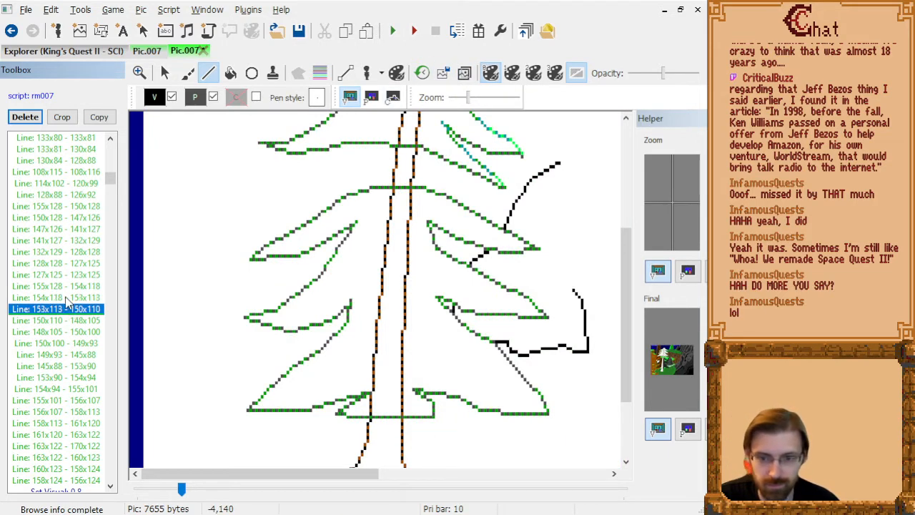
pyautogui.scroll(-1, 207, 331)
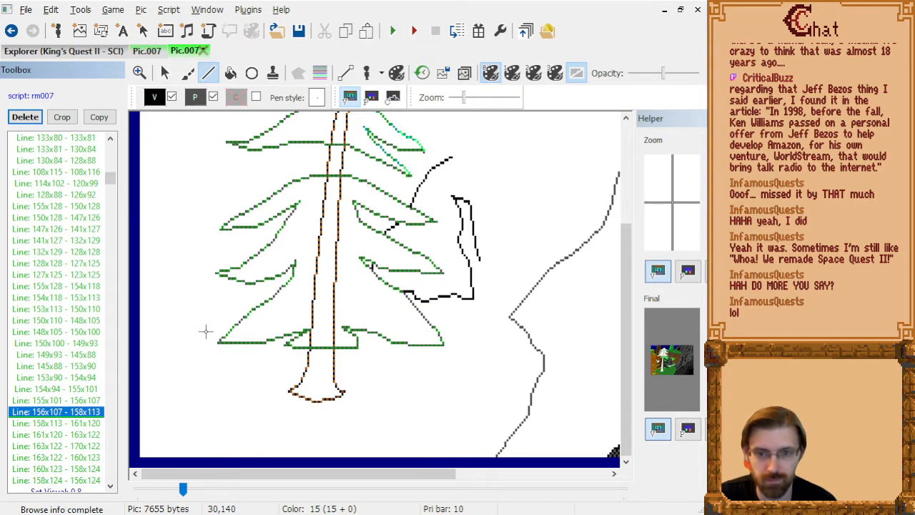
pyautogui.press('Down')
pyautogui.press('Down')
pyautogui.press('Down')
pyautogui.press('Down')
pyautogui.press('Down')
pyautogui.press('Down')
pyautogui.press('Down')
pyautogui.press('Down')
pyautogui.press('Down')
pyautogui.press('Down')
pyautogui.press('Down')
pyautogui.press('Down')
pyautogui.press('Down')
pyautogui.press('Down')
pyautogui.press('Down')
pyautogui.press('Down')
pyautogui.press('Down')
pyautogui.press('Down')
pyautogui.press('Down')
pyautogui.press('Down')
pyautogui.press('Down')
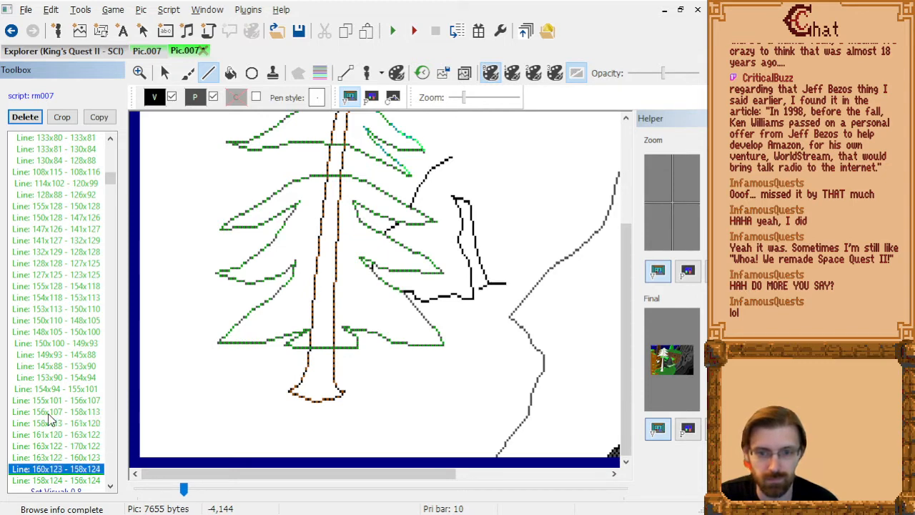
pyautogui.press('Up')
pyautogui.press('Up')
pyautogui.press('Up')
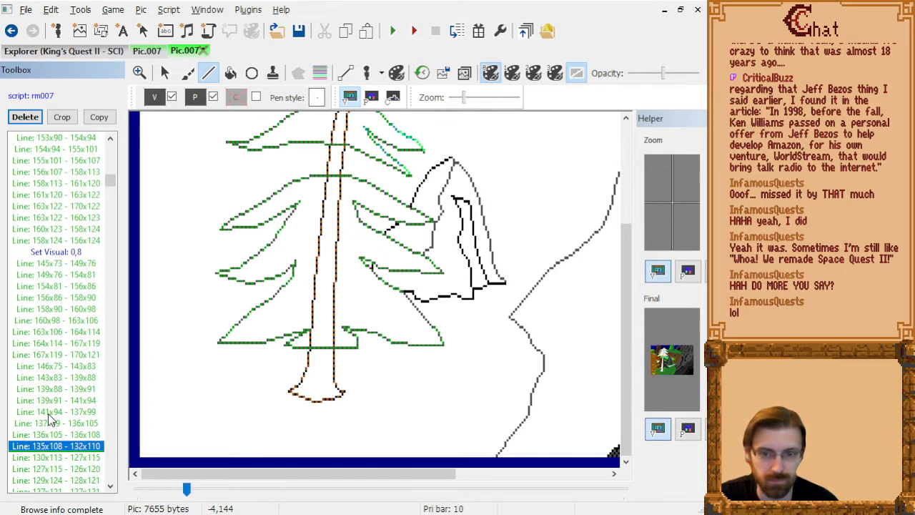
# Delete the rock's shading line 130x113 - 127x115 and undo the deletion of line 127x115 - 126x120.
pyautogui.press('Down')
pyautogui.press('Delete')
pyautogui.press('Down')
pyautogui.press('Delete')
pyautogui.press('Down')
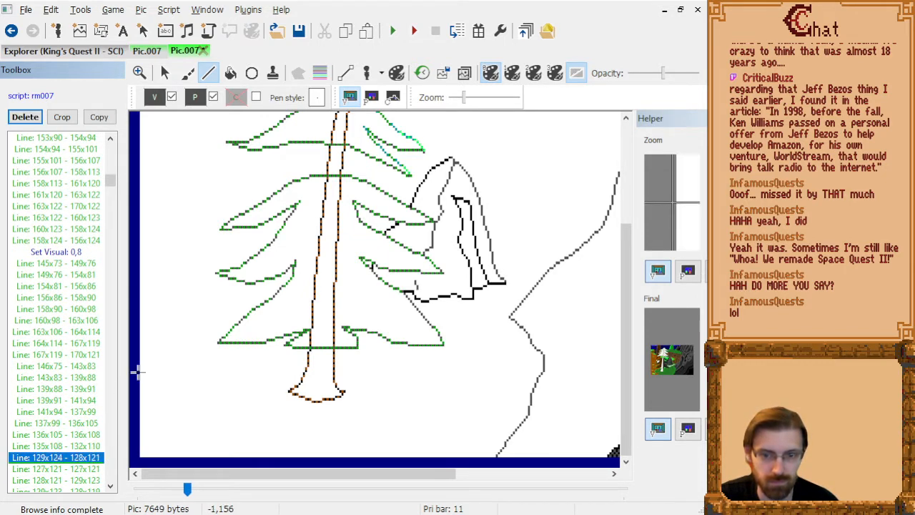
pyautogui.hotkey('ctrl', 'z')
pyautogui.press('Up')
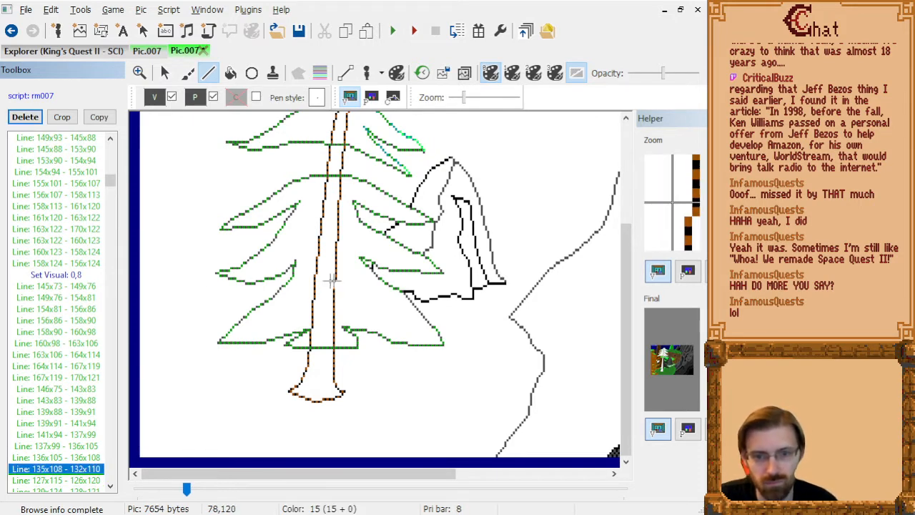
# Replace the rock's shading line 127x115 - 126x120 with a shorter one from 126,118 to 126,120.
pyautogui.press('Down')
pyautogui.click(412, 274)
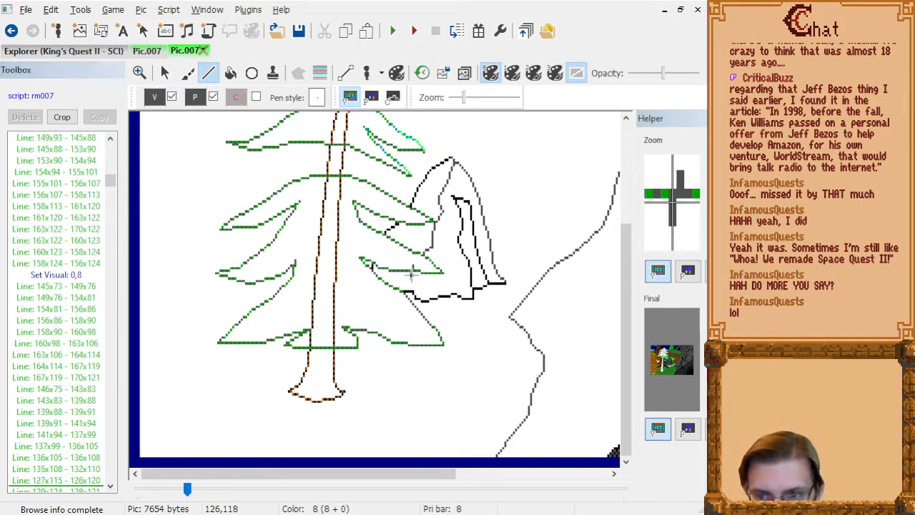
pyautogui.click(413, 280)
pyautogui.rightClick(413, 280)
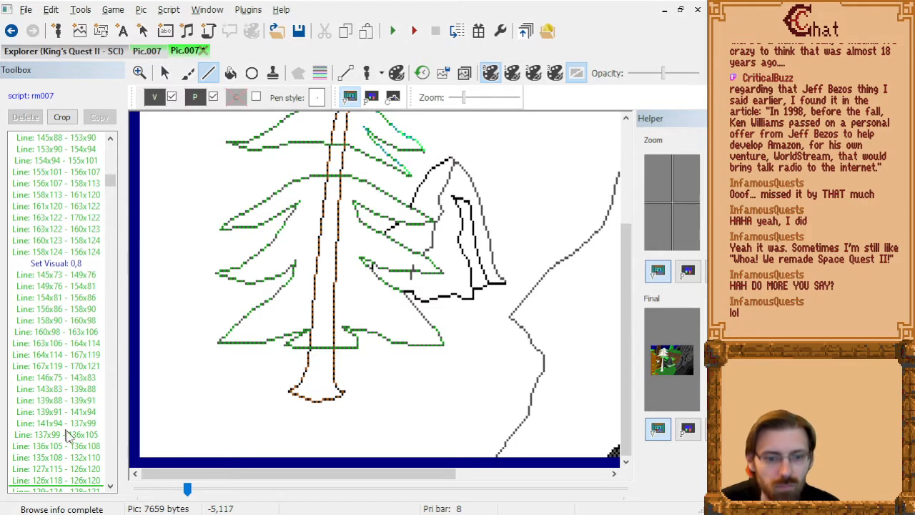
pyautogui.click(82, 480)
pyautogui.press('Up')
pyautogui.press('Up')
pyautogui.press('Down')
pyautogui.press('Delete')
# Delete the rock's shading lines 127x119 - 125x117, 125x117 - 126x117 and 126x117 - 126x116.
pyautogui.press('Down')
pyautogui.press('Down')
pyautogui.press('Down')
pyautogui.press('Down')
pyautogui.press('Down')
pyautogui.press('Down')
pyautogui.press('Down')
pyautogui.press('Down')
pyautogui.press('Down')
pyautogui.press('Down')
pyautogui.press('Down')
pyautogui.press('Down')
pyautogui.press('Down')
pyautogui.press('Down')
pyautogui.press('Down')
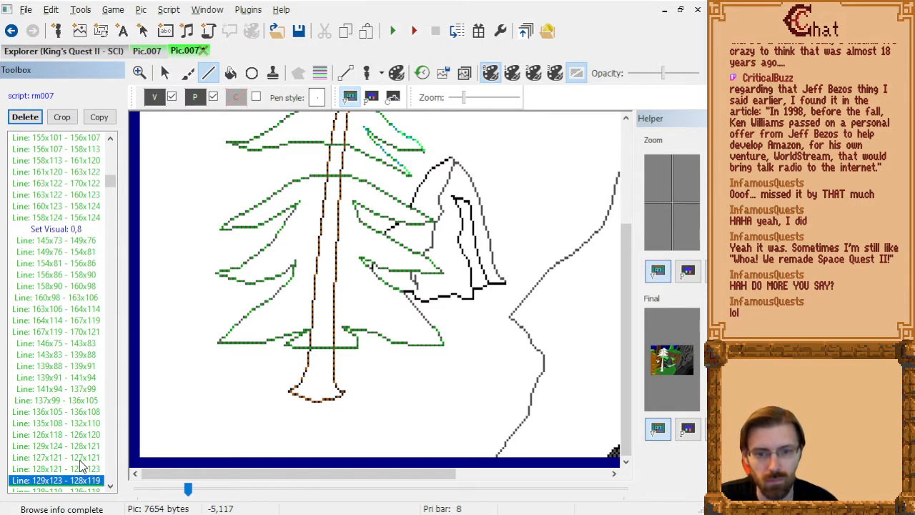
pyautogui.press('Up')
pyautogui.press('Up')
pyautogui.press('Up')
pyautogui.press('Up')
pyautogui.press('Up')
pyautogui.press('Up')
pyautogui.press('Up')
pyautogui.press('Up')
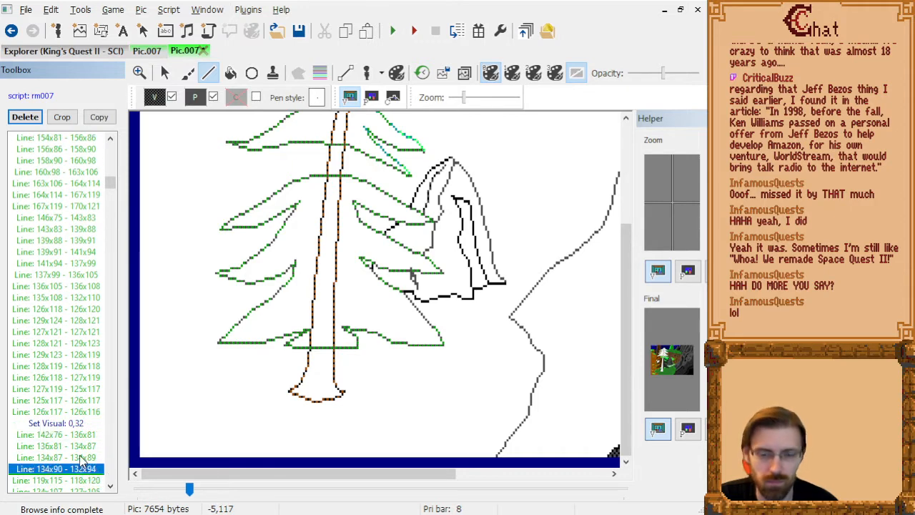
pyautogui.press('Delete')
pyautogui.press('Delete')
pyautogui.press('Delete')
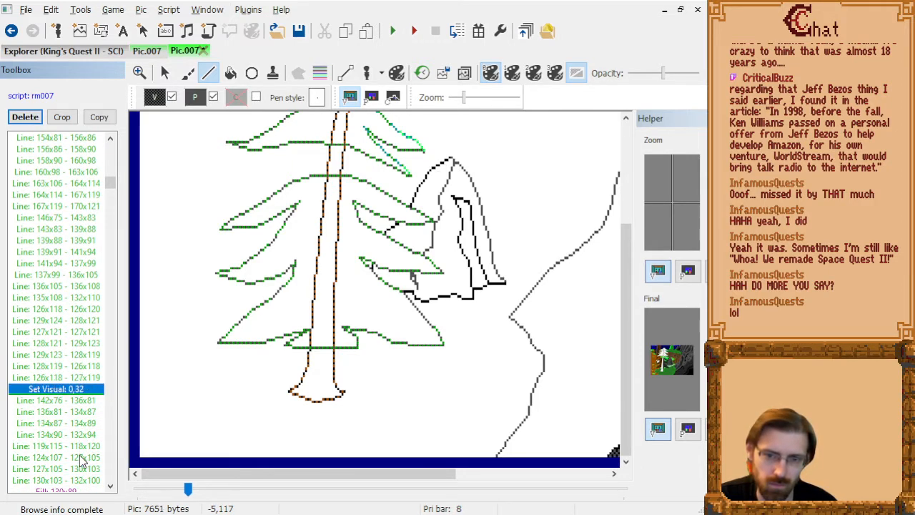
# Draw a short grey line from 129,125 to 129,126, inserted after line 126x118 - 127x119.
pyautogui.press('Down')
pyautogui.press('Up')
pyautogui.press('Up')
pyautogui.press('Down')
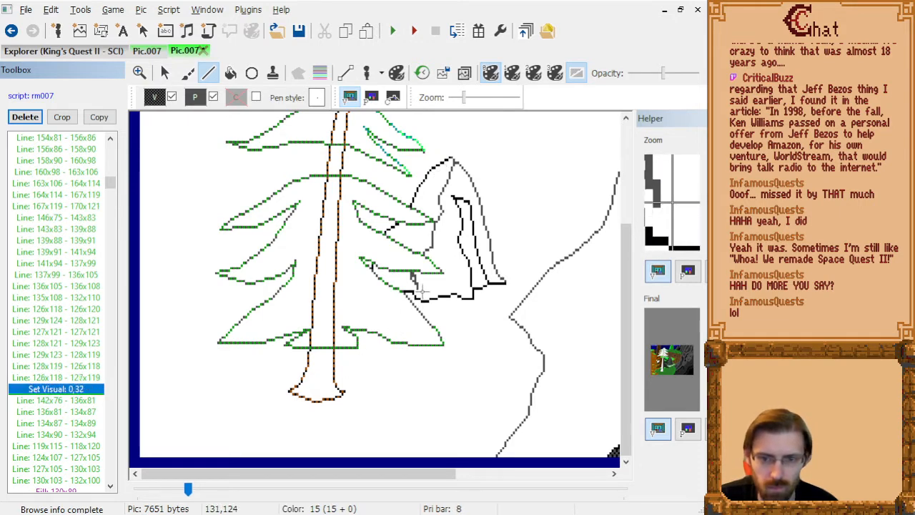
pyautogui.press('Up')
pyautogui.moveTo(414, 280); pyautogui.dragTo(414, 283)
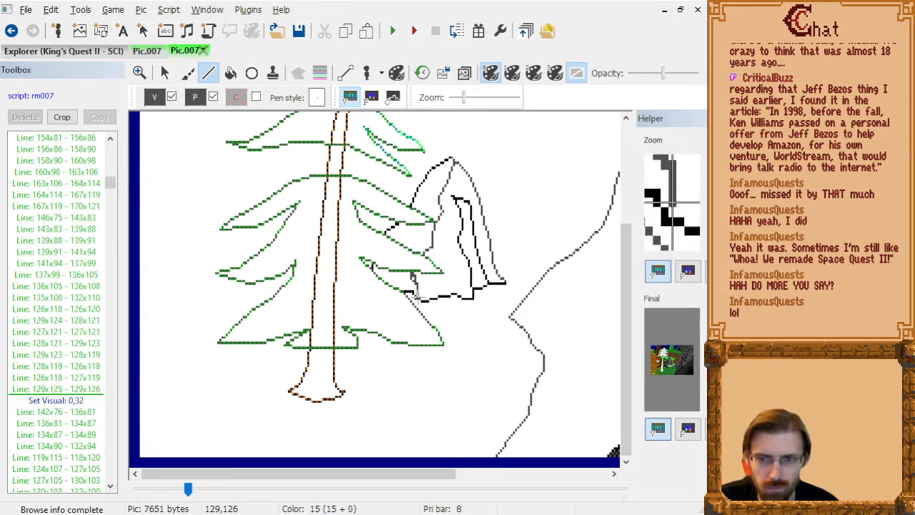
# Add a single grey pixel at 127,120 to the rock's shading, inserted after line 129x125 - 129x126.
pyautogui.click(82, 413)
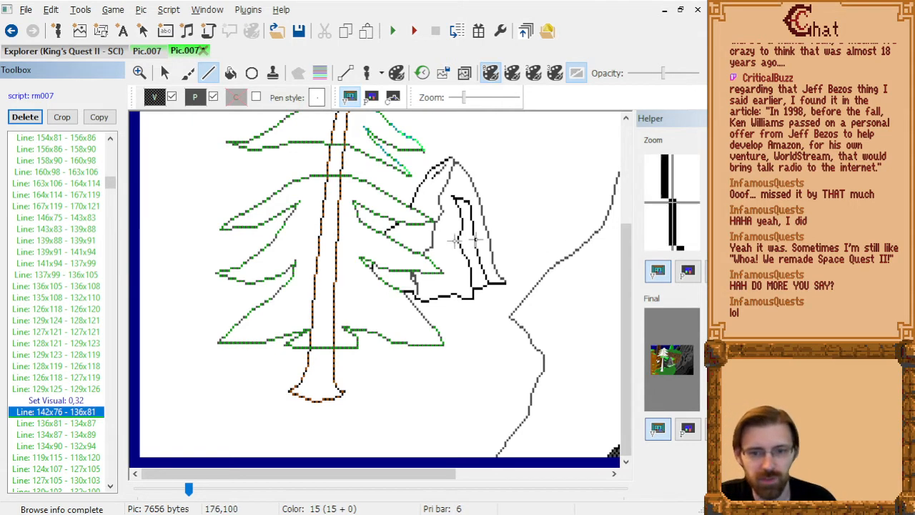
pyautogui.press('Up')
pyautogui.press('Up')
pyautogui.press('Down')
pyautogui.press('Down')
pyautogui.press('Down')
pyautogui.press('Down')
pyautogui.press('Up')
pyautogui.press('Up')
pyautogui.press('Up')
pyautogui.press('Up')
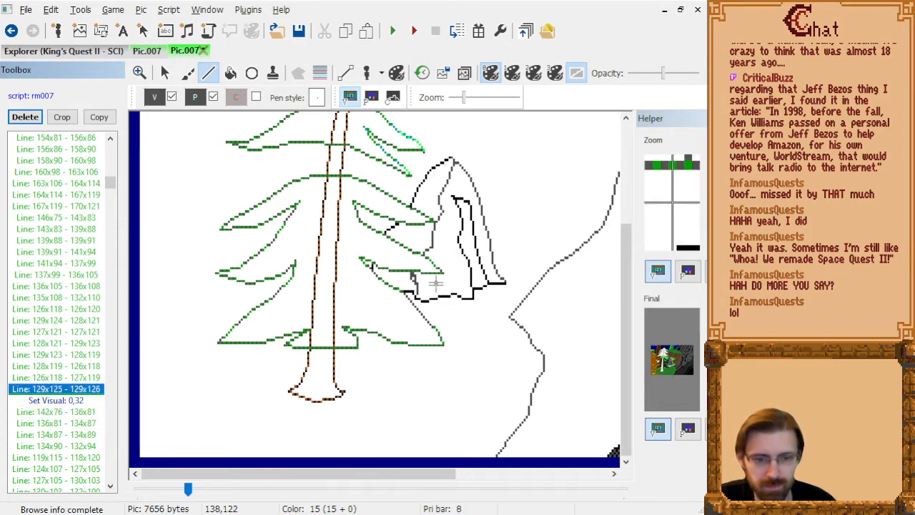
pyautogui.click(413, 278)
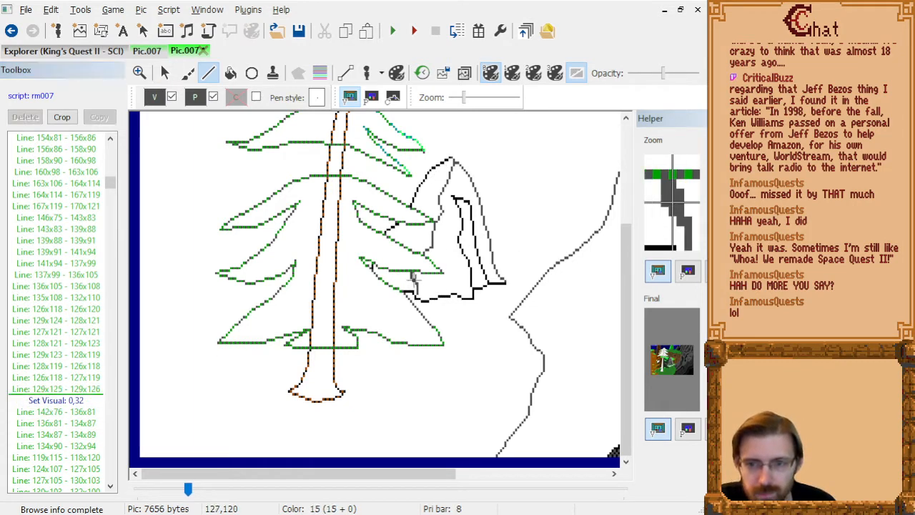
# Replace the rock's dark shading line 119x115 - 118x120 with one from 118,118 to 118,122.
pyautogui.click(86, 431)
pyautogui.press('Down')
pyautogui.press('Down')
pyautogui.press('Down')
pyautogui.press('Down')
pyautogui.press('Down')
pyautogui.press('Down')
pyautogui.press('Down')
pyautogui.press('Down')
pyautogui.press('Down')
pyautogui.press('Down')
pyautogui.press('Down')
pyautogui.press('Down')
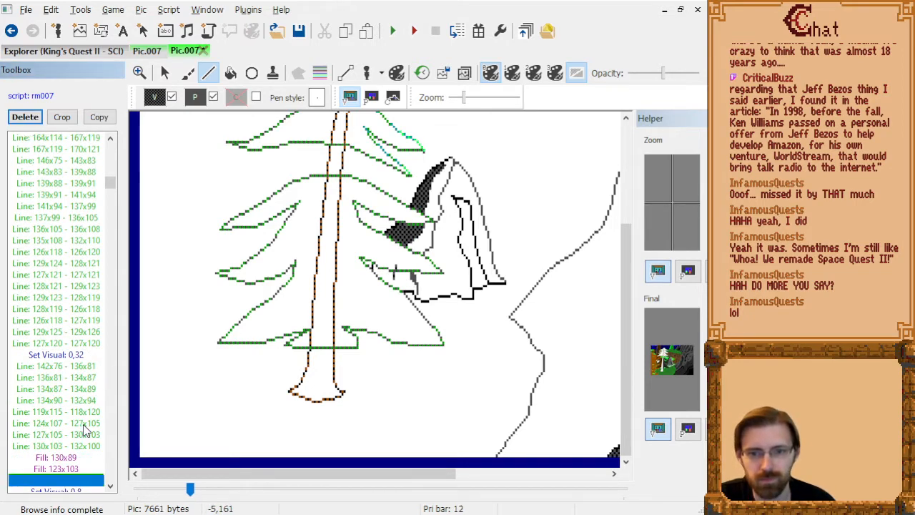
pyautogui.press('Up')
pyautogui.press('Up')
pyautogui.press('Up')
pyautogui.press('Up')
pyautogui.press('Up')
pyautogui.press('Up')
pyautogui.press('Up')
pyautogui.press('Up')
pyautogui.press('Up')
pyautogui.press('Up')
pyautogui.press('Down')
pyautogui.press('Down')
pyautogui.press('Up')
pyautogui.press('Up')
pyautogui.press('Down')
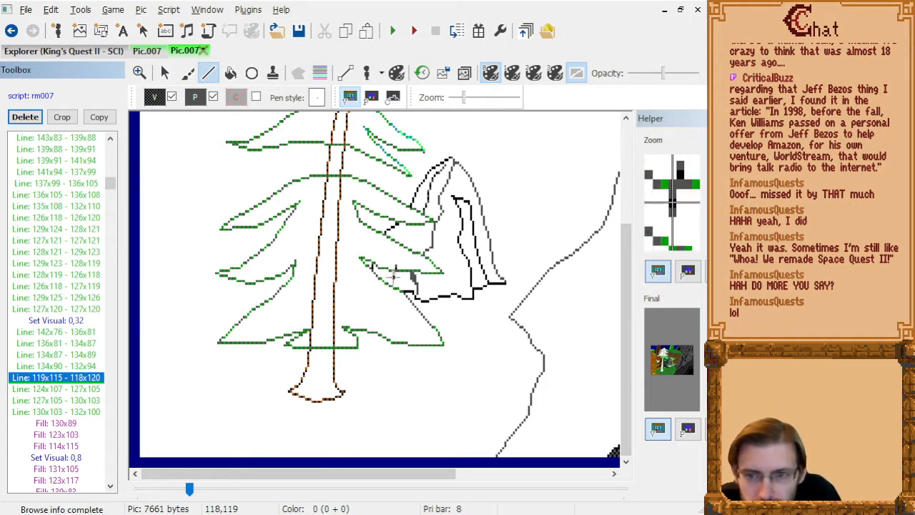
pyautogui.click(395, 277)
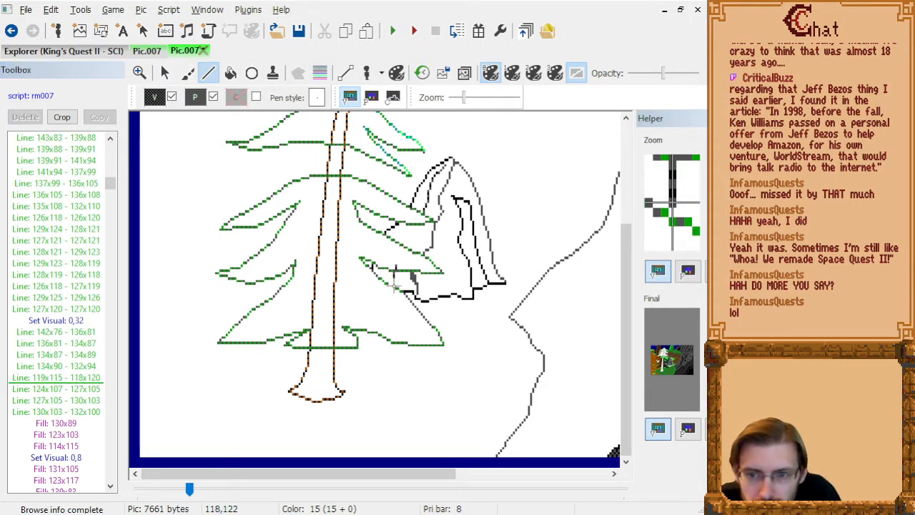
pyautogui.click(395, 282)
pyautogui.click(43, 390)
pyautogui.press('Up')
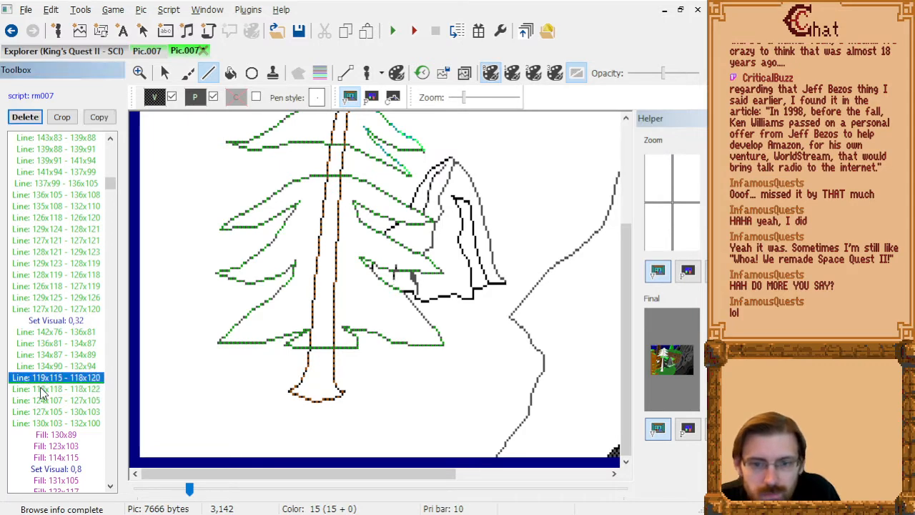
pyautogui.press('Delete')
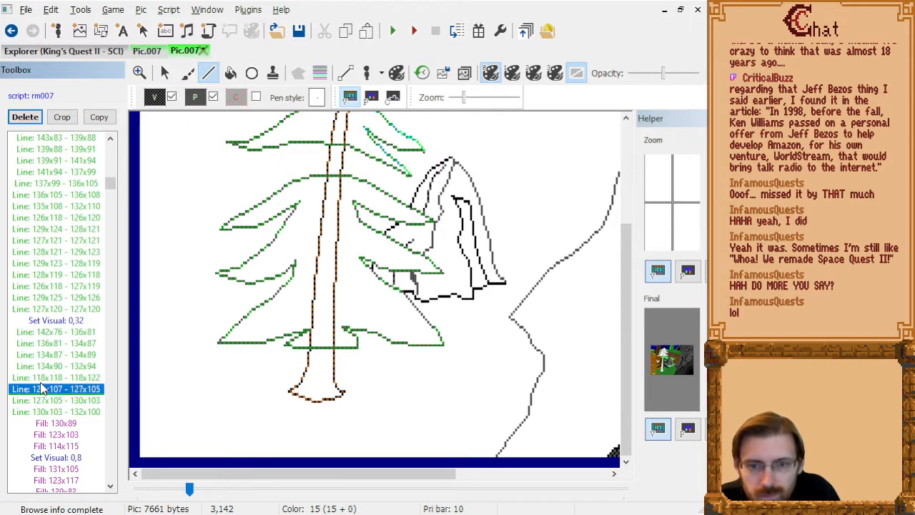
# Replace the dark fill 114x115 with a fill at 113,119 in the rock's lower shadow.
pyautogui.press('Down')
pyautogui.press('Down')
pyautogui.press('Down')
pyautogui.press('Down')
pyautogui.press('Down')
pyautogui.press('Delete')
pyautogui.click(230, 72)
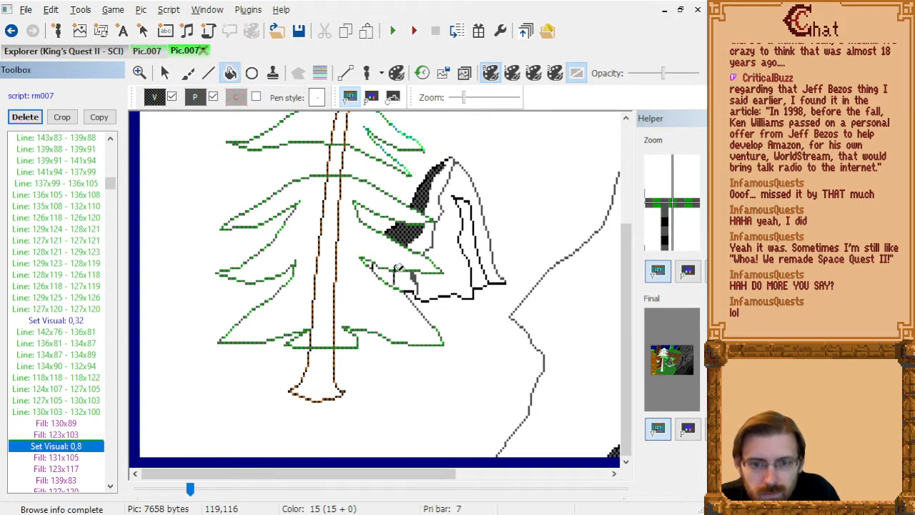
pyautogui.click(383, 274)
# Replace the grey fill 123x117 with a fill at 122,123 in the rock's lower part.
pyautogui.click(90, 457)
pyautogui.press('Down')
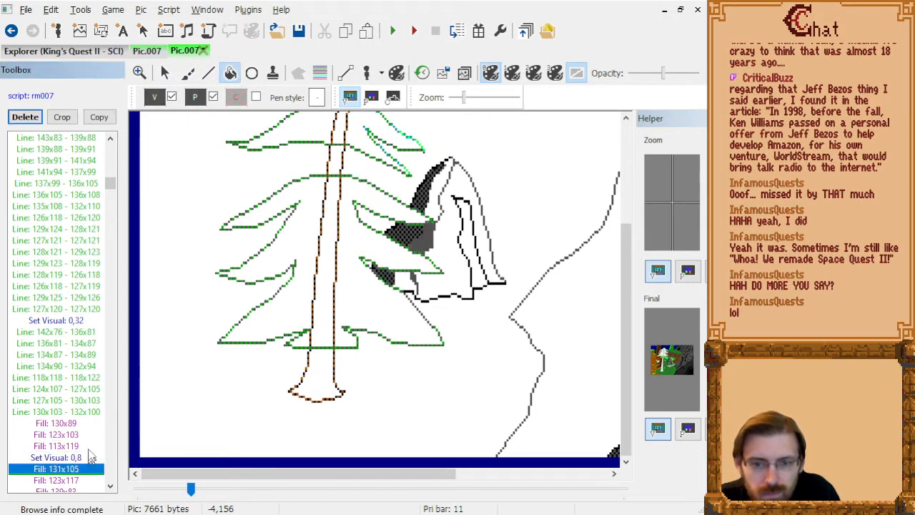
pyautogui.press('Down')
pyautogui.press('Down')
pyautogui.press('Up')
pyautogui.press('Up')
pyautogui.press('Up')
pyautogui.press('Down')
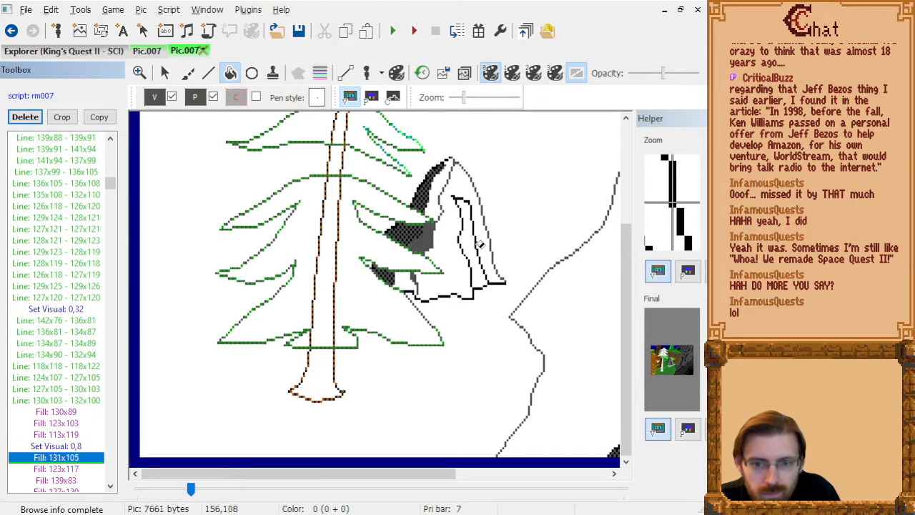
pyautogui.press('Down')
pyautogui.press('Delete')
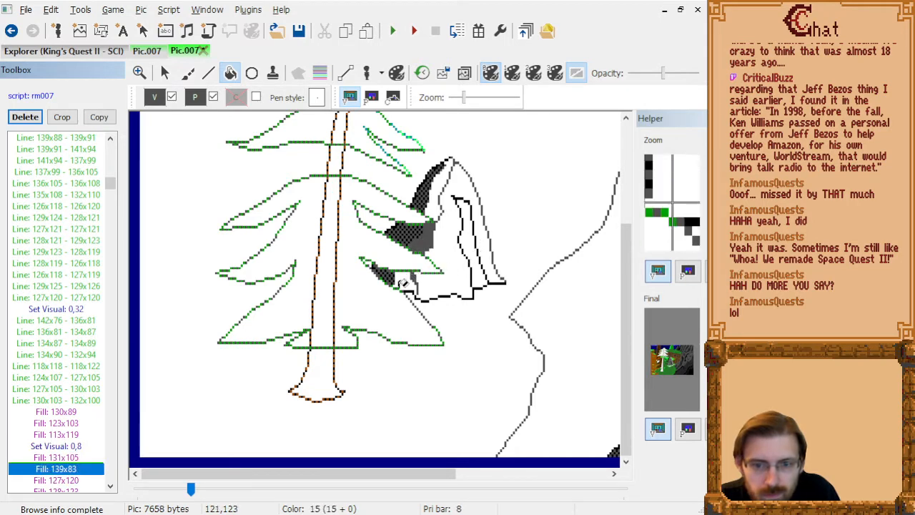
pyautogui.click(407, 286)
# Delete the rock's black crack lines 110x112 - 114x112 and 122x120 - 126x114 that overlap the tree branch.
pyautogui.press('Down')
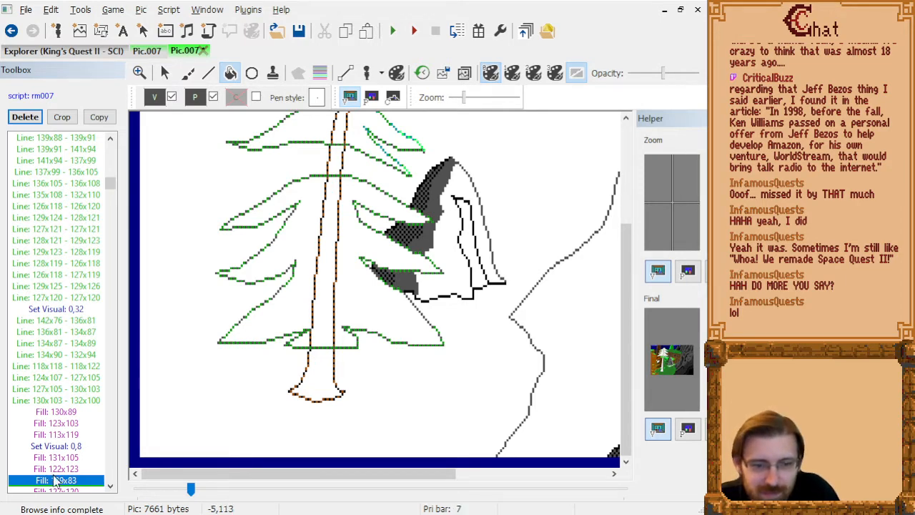
pyautogui.press('Down')
pyautogui.press('Down')
pyautogui.press('Down')
pyautogui.press('Down')
pyautogui.press('Down')
pyautogui.press('Down')
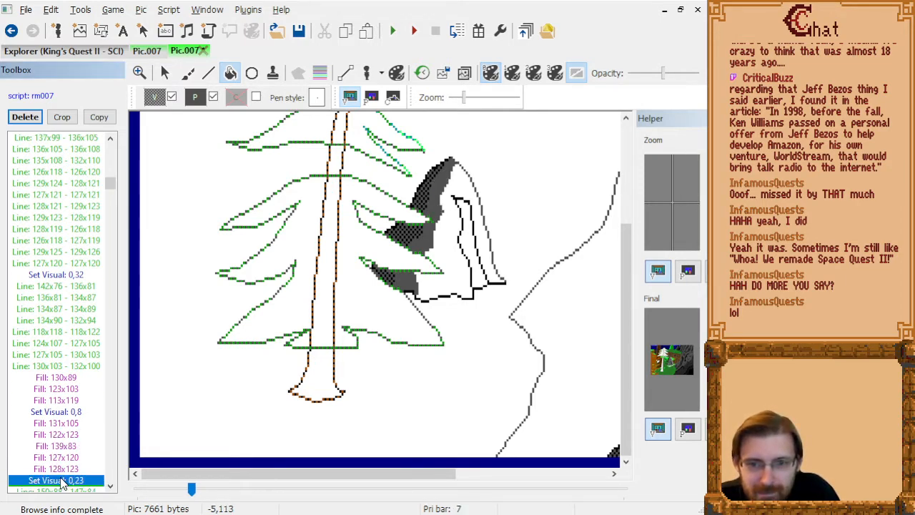
pyautogui.press('Down')
pyautogui.press('Down')
pyautogui.press('Down')
pyautogui.press('Down')
pyautogui.press('Down')
pyautogui.press('Down')
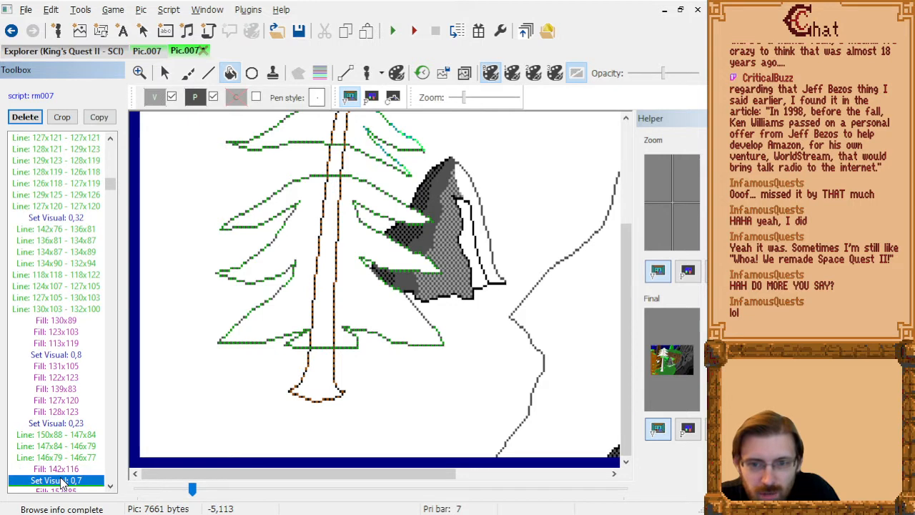
pyautogui.press('Down')
pyautogui.press('Down')
pyautogui.press('Down')
pyautogui.press('Down')
pyautogui.press('Down')
pyautogui.press('Down')
pyautogui.press('Down')
pyautogui.press('Down')
pyautogui.press('Down')
pyautogui.press('Down')
pyautogui.press('Down')
pyautogui.press('Down')
pyautogui.press('Down')
pyautogui.press('Down')
pyautogui.press('Down')
pyautogui.press('Down')
pyautogui.press('Down')
pyautogui.press('Down')
pyautogui.press('Down')
pyautogui.press('Down')
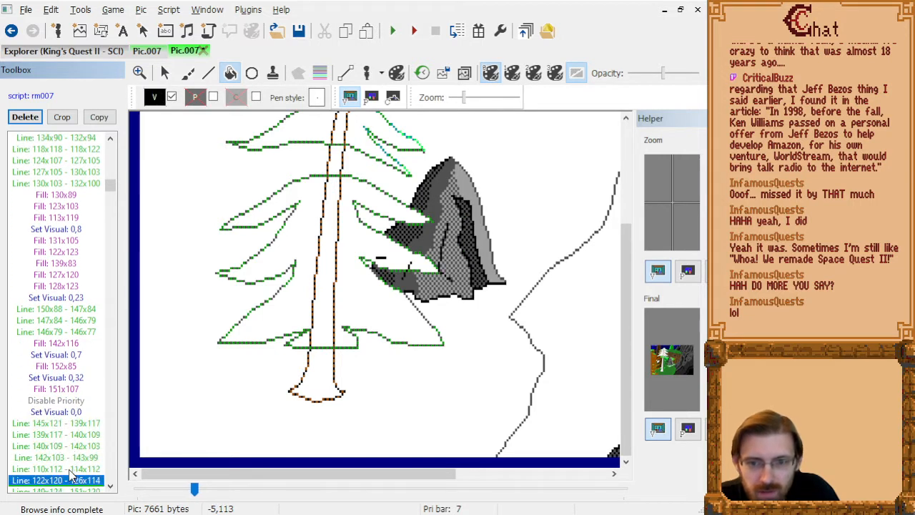
pyautogui.press('Up')
pyautogui.press('Up')
pyautogui.press('Up')
pyautogui.press('Up')
pyautogui.press('Up')
pyautogui.press('Up')
pyautogui.press('Up')
pyautogui.press('Up')
pyautogui.press('Up')
pyautogui.press('Up')
pyautogui.press('Up')
pyautogui.press('Up')
pyautogui.press('Up')
pyautogui.press('Up')
pyautogui.press('Up')
pyautogui.press('Up')
pyautogui.press('Up')
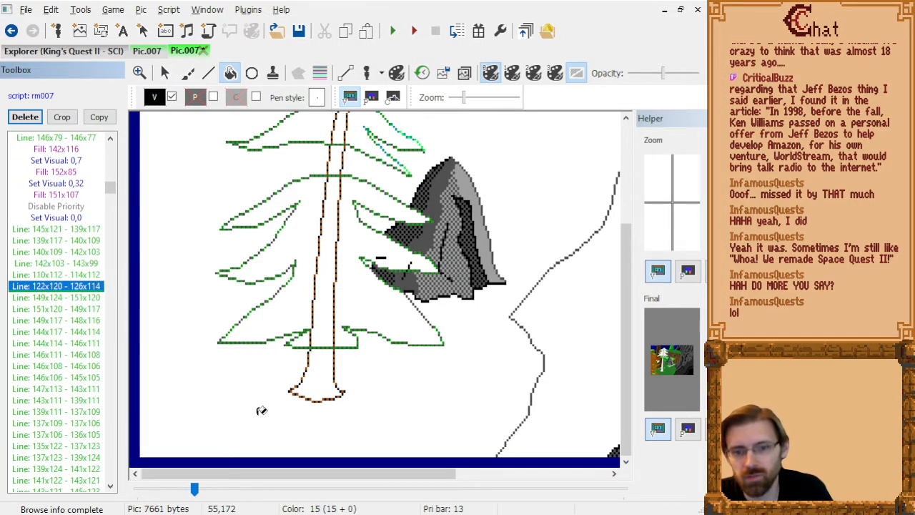
pyautogui.press('Delete')
pyautogui.press('Delete')
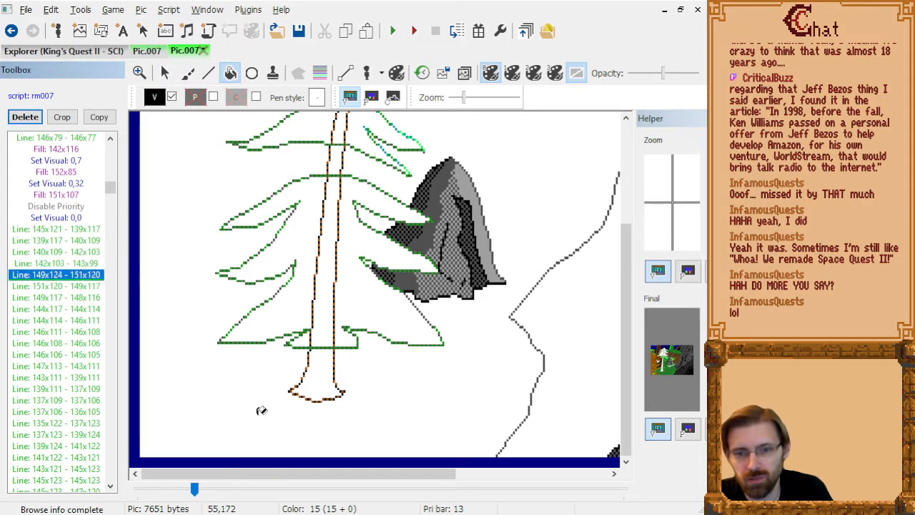
# Delete the rock detail lines 121x115 - 128x115 and 128x115 - 131x116 that cross the tree branch.
pyautogui.press('Down')
pyautogui.press('Down')
pyautogui.press('Down')
pyautogui.press('Down')
pyautogui.press('Down')
pyautogui.press('Down')
pyautogui.press('Down')
pyautogui.press('Down')
pyautogui.press('Down')
pyautogui.press('Down')
pyautogui.press('Down')
pyautogui.press('Down')
pyautogui.press('Down')
pyautogui.press('Down')
pyautogui.press('Down')
pyautogui.press('Down')
pyautogui.press('Down')
pyautogui.press('Down')
pyautogui.press('Down')
pyautogui.press('Down')
pyautogui.press('Down')
pyautogui.press('Down')
pyautogui.press('Down')
pyautogui.press('Down')
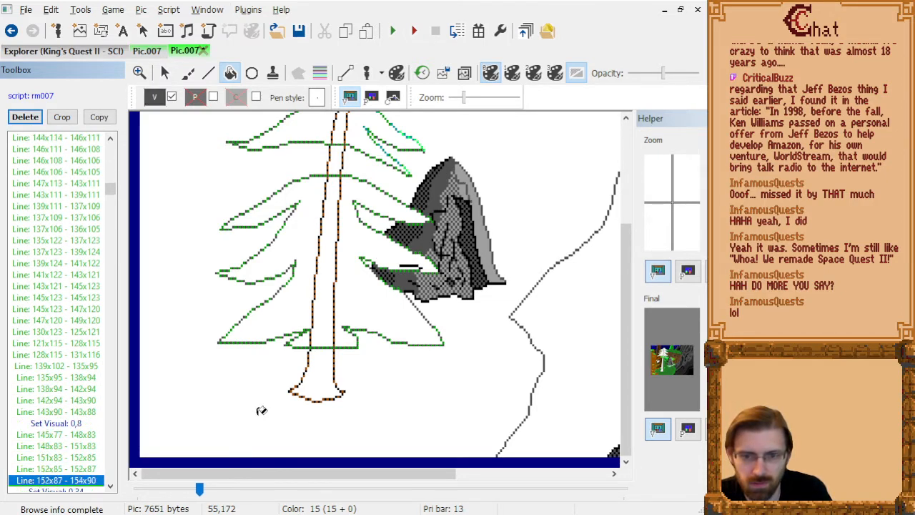
pyautogui.press('Up')
pyautogui.press('Up')
pyautogui.press('Up')
pyautogui.press('Up')
pyautogui.press('Up')
# Step through the picture's drawing commands after the rock to examine the cliff and background outlines.
pyautogui.press('Down')
pyautogui.press('Delete')
pyautogui.press('Delete')
pyautogui.press('Down')
pyautogui.press('Down')
pyautogui.press('Down')
pyautogui.press('Down')
pyautogui.press('Down')
pyautogui.press('Down')
pyautogui.press('Down')
pyautogui.press('Down')
pyautogui.press('Down')
pyautogui.press('Down')
pyautogui.press('Down')
pyautogui.press('Down')
pyautogui.press('Down')
pyautogui.press('Down')
pyautogui.press('Down')
pyautogui.press('Down')
pyautogui.press('Down')
pyautogui.press('Down')
pyautogui.press('Down')
pyautogui.press('Down')
pyautogui.press('Down')
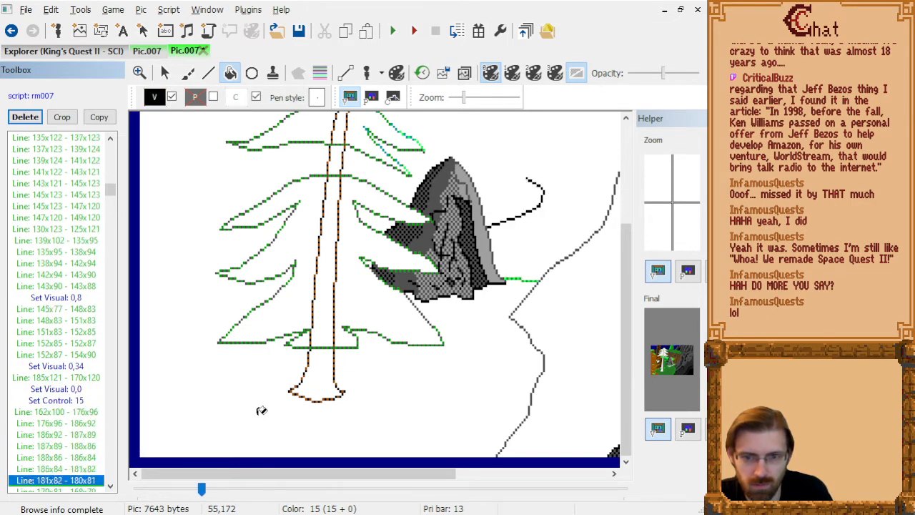
pyautogui.press('Down')
pyautogui.press('Down')
pyautogui.press('Down')
pyautogui.press('Down')
pyautogui.press('Down')
pyautogui.press('Down')
pyautogui.press('Down')
pyautogui.press('Down')
pyautogui.press('Down')
pyautogui.press('Down')
pyautogui.press('Down')
pyautogui.press('Down')
pyautogui.press('Down')
pyautogui.press('Down')
pyautogui.press('Down')
pyautogui.press('Down')
pyautogui.press('Down')
pyautogui.press('Down')
pyautogui.press('Down')
pyautogui.press('Down')
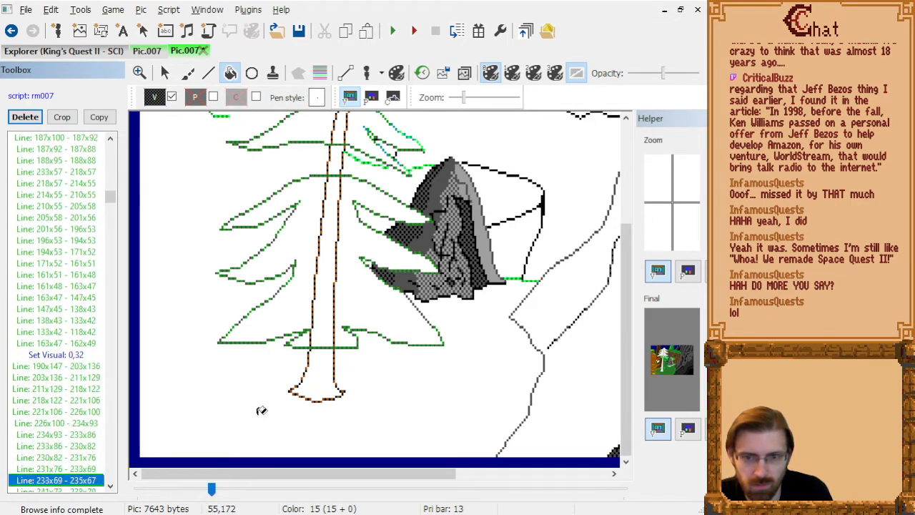
pyautogui.press('Down')
pyautogui.press('Down')
pyautogui.press('Down')
pyautogui.press('Down')
pyautogui.press('Down')
pyautogui.press('Down')
pyautogui.press('Down')
pyautogui.press('Down')
pyautogui.press('Down')
pyautogui.press('Down')
pyautogui.press('Down')
pyautogui.press('Down')
pyautogui.press('Down')
pyautogui.press('Down')
pyautogui.press('Down')
pyautogui.press('Down')
pyautogui.press('Down')
pyautogui.press('Down')
pyautogui.press('Down')
pyautogui.press('Down')
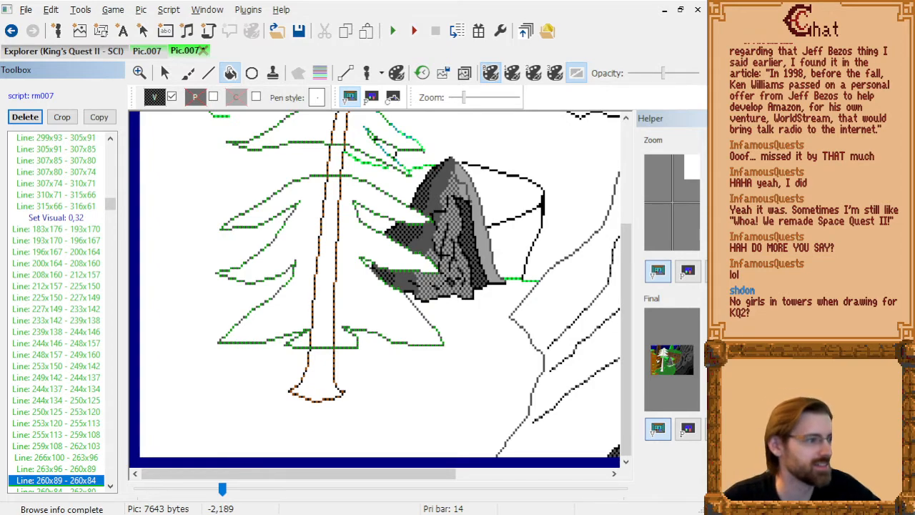
# Switch to File Explorer and open the Audio Network Results folder in F:\Music.
pyautogui.press('super+e')
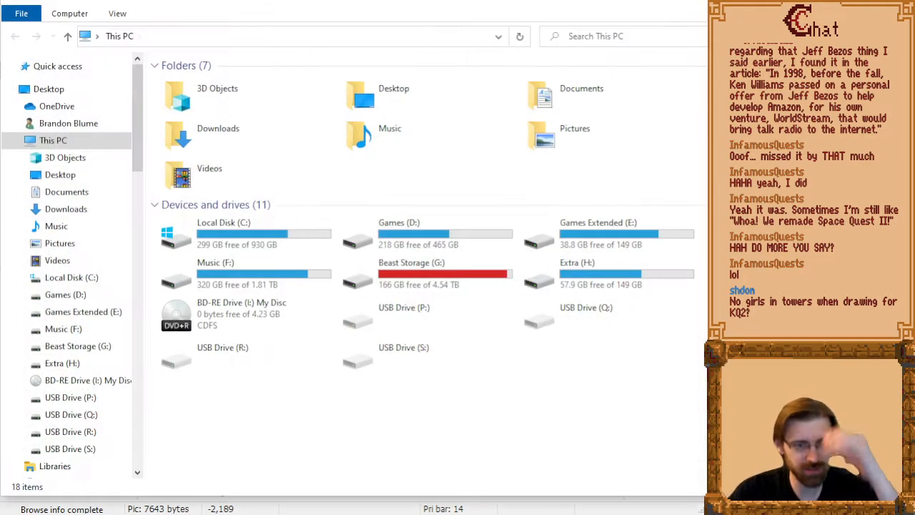
pyautogui.click(382, 38)
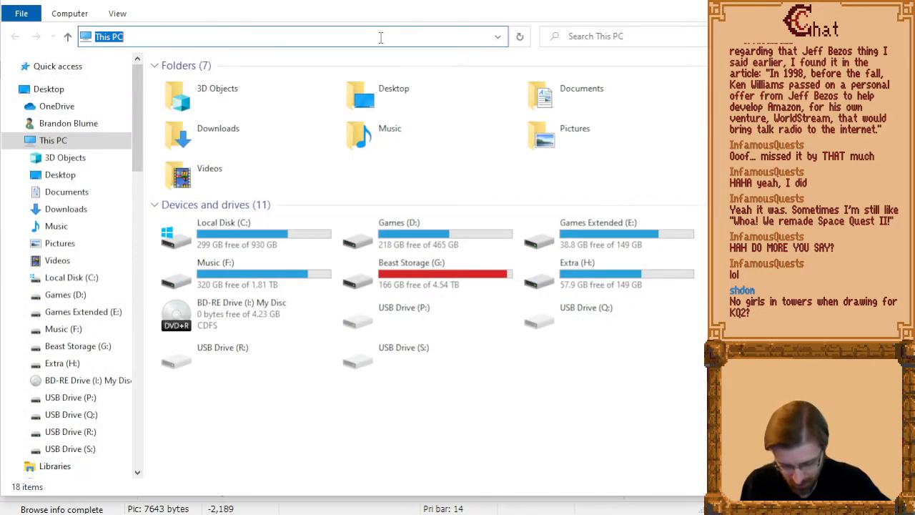
pyautogui.write('f:\\')
pyautogui.press('Return')
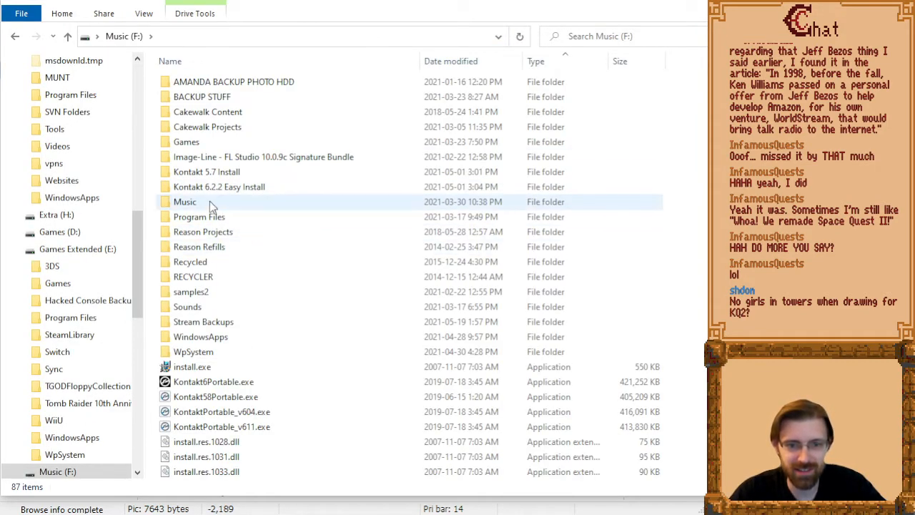
pyautogui.doubleClick(208, 201)
pyautogui.doubleClick(242, 141)
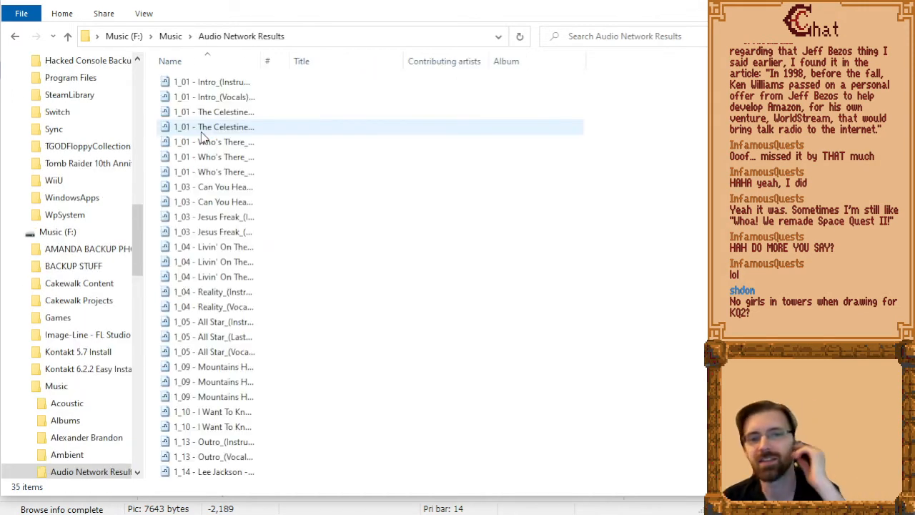
# Widen the Name column and look through the full names of the instrumental and vocal audio files.
pyautogui.moveTo(260, 62); pyautogui.dragTo(411, 64)
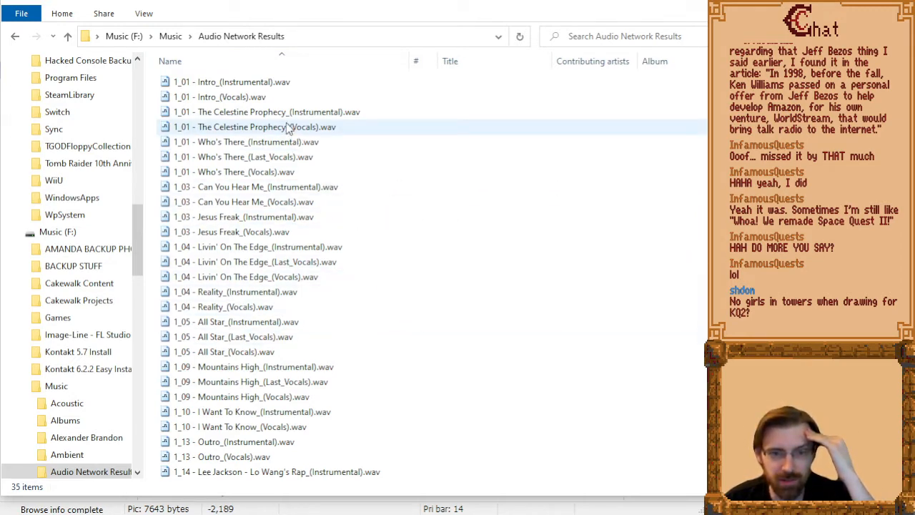
pyautogui.scroll(-3, 307, 236)
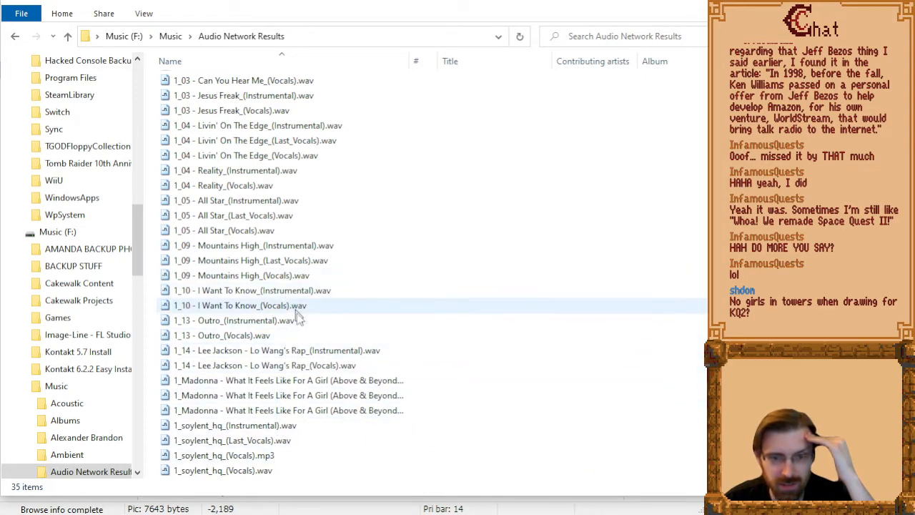
pyautogui.scroll(3, 325, 392)
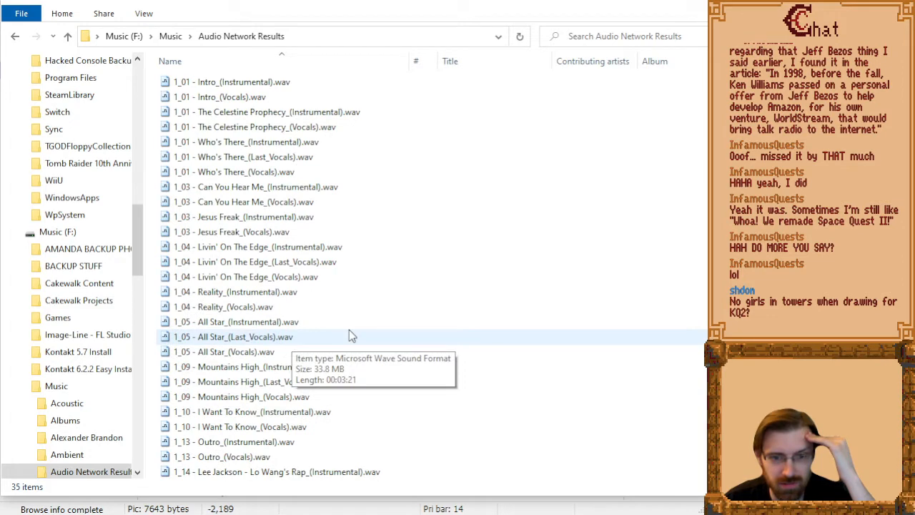
pyautogui.scroll(-1, 349, 334)
pyautogui.scroll(-1, 349, 335)
pyautogui.scroll(2, 349, 334)
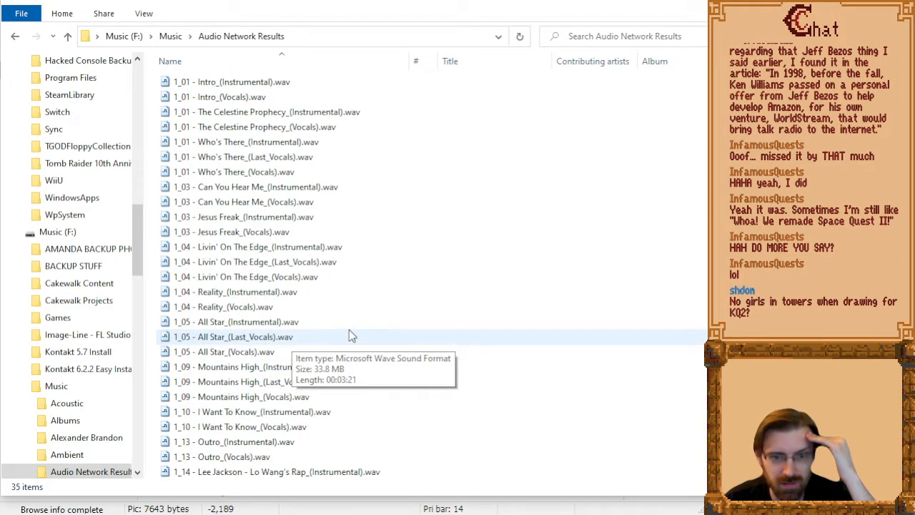
# Open the folder G:\Tools\Audio\Audio Networks\vocal-remover and widen its Name column.
pyautogui.click(172, 41)
pyautogui.click(277, 37)
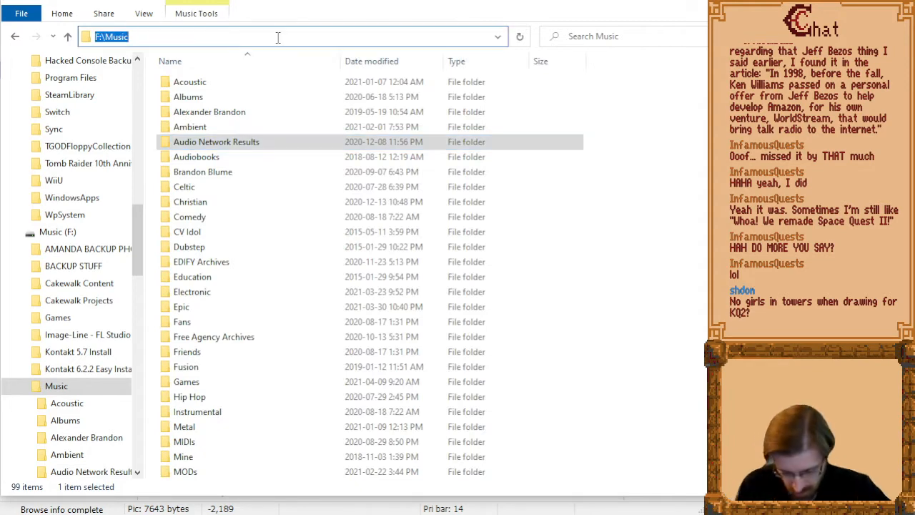
pyautogui.write('g:\\d')
pyautogui.press('BackSpace')
pyautogui.write('tools\\audio\\au')
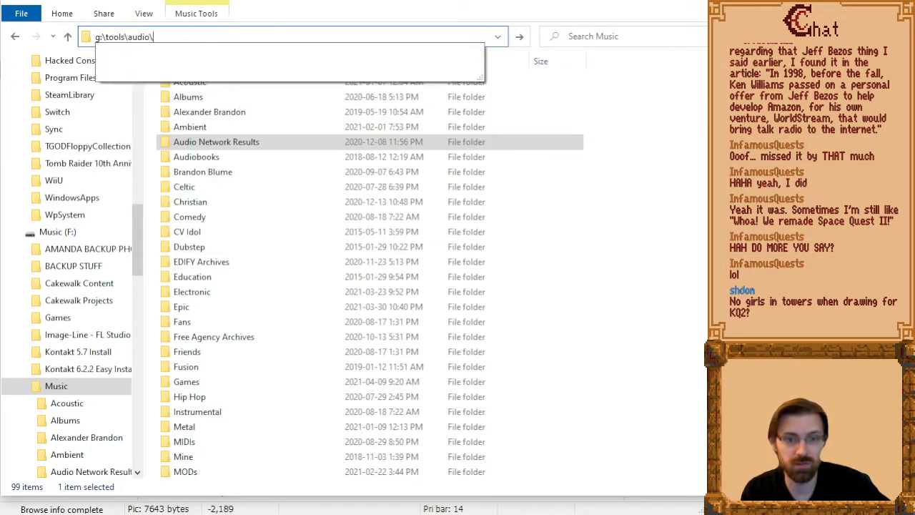
pyautogui.press('BackSpace')
pyautogui.press('BackSpace')
pyautogui.write('na')
pyautogui.press('BackSpace')
pyautogui.press('BackSpace')
pyautogui.press('Return')
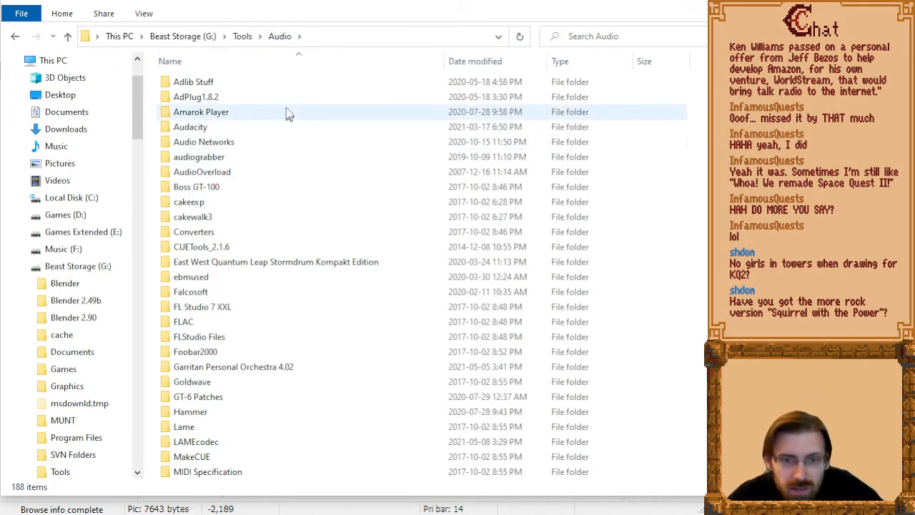
pyautogui.doubleClick(245, 145)
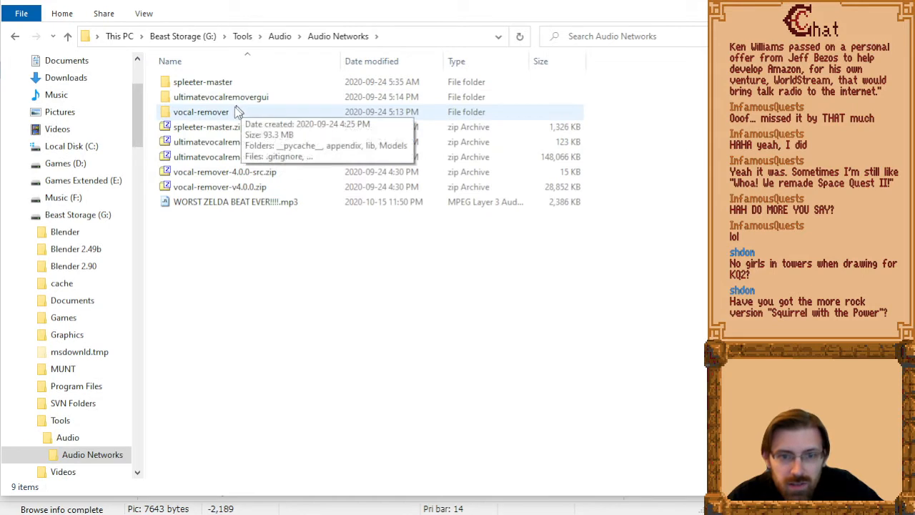
pyautogui.doubleClick(238, 112)
pyautogui.moveTo(341, 61); pyautogui.dragTo(416, 65)
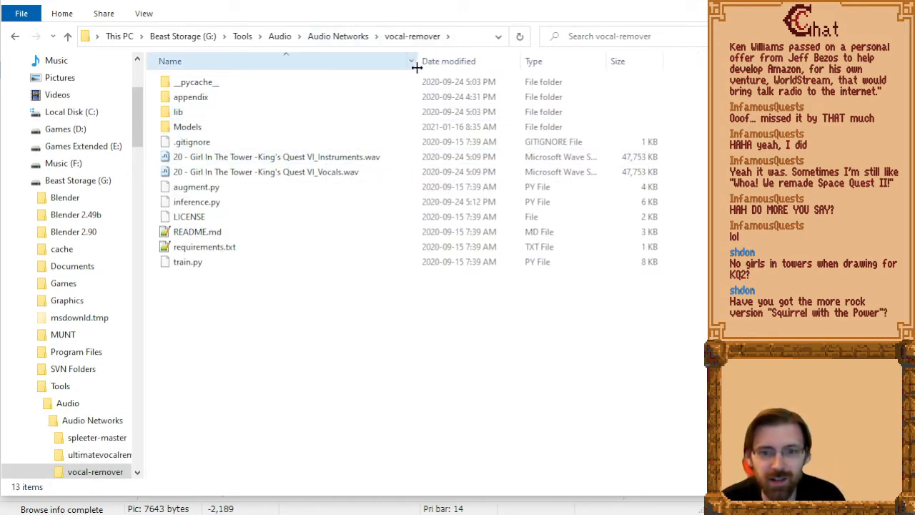
# Drop the Instruments and Vocals WAV files of Girl In The Tower outside File Explorer and return to the picture editor.
pyautogui.click(346, 175)
pyautogui.keyDown('ctrl'); pyautogui.click(348, 157); pyautogui.keyUp('ctrl')
pyautogui.moveTo(348, 158); pyautogui.dragTo(1, 164)
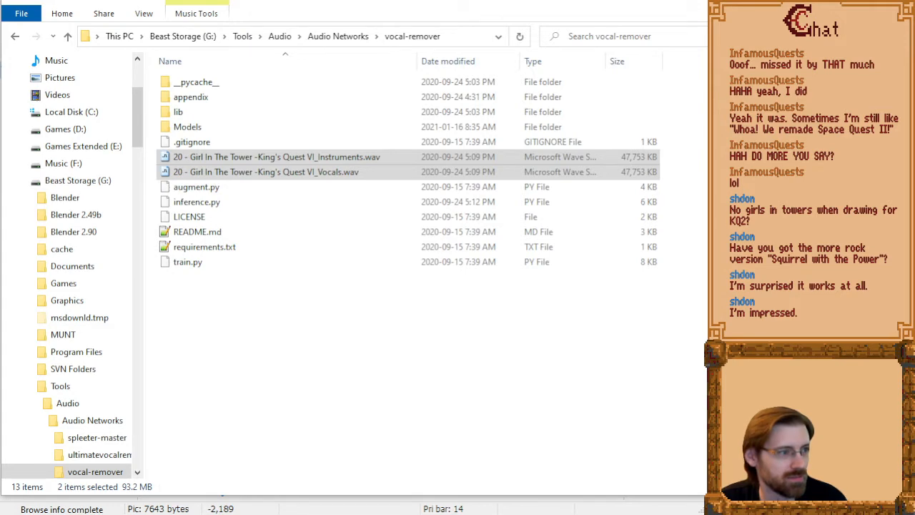
pyautogui.click(692, 2)
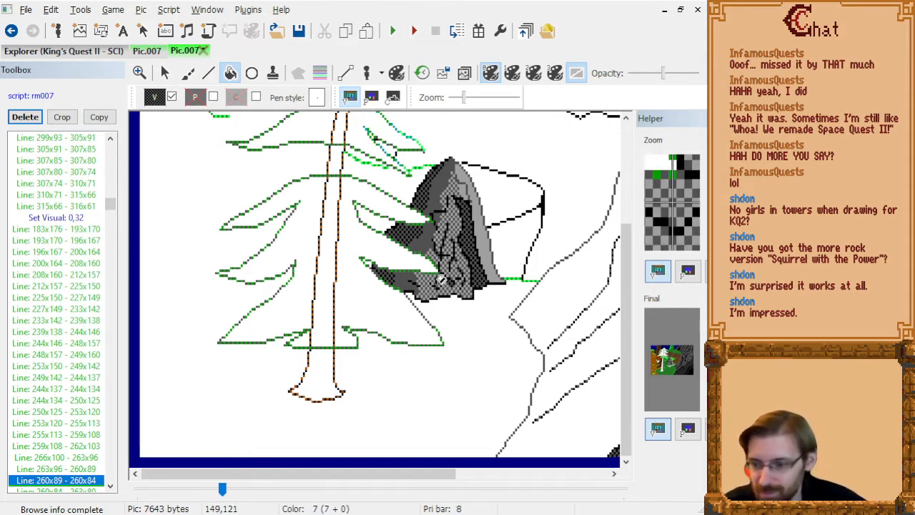
# Step through the picture's drawing commands to examine how the cliff lines, grass and background fills build up around the tree.
pyautogui.scroll(1, 422, 291)
pyautogui.scroll(3, 422, 292)
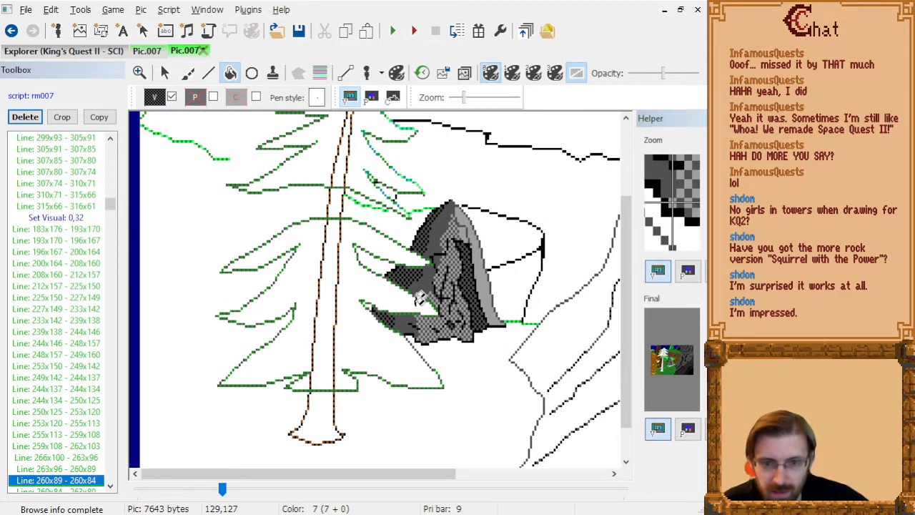
pyautogui.press('Down')
pyautogui.press('Down')
pyautogui.press('Down')
pyautogui.press('Down')
pyautogui.press('Down')
pyautogui.press('Down')
pyautogui.press('Down')
pyautogui.press('Down')
pyautogui.press('Down')
pyautogui.press('Down')
pyautogui.press('Down')
pyautogui.press('Down')
pyautogui.press('Down')
pyautogui.press('Down')
pyautogui.press('Down')
pyautogui.press('Down')
pyautogui.press('Down')
pyautogui.press('Down')
pyautogui.press('Down')
pyautogui.press('Down')
pyautogui.press('Down')
pyautogui.press('Down')
pyautogui.press('Down')
pyautogui.press('Down')
pyautogui.press('Down')
pyautogui.press('Down')
pyautogui.press('Down')
pyautogui.press('Down')
pyautogui.press('Down')
pyautogui.press('Down')
pyautogui.press('Down')
pyautogui.press('Down')
pyautogui.press('Down')
pyautogui.press('Down')
pyautogui.press('Down')
pyautogui.press('Down')
pyautogui.press('Down')
pyautogui.press('Down')
pyautogui.press('Down')
pyautogui.press('Down')
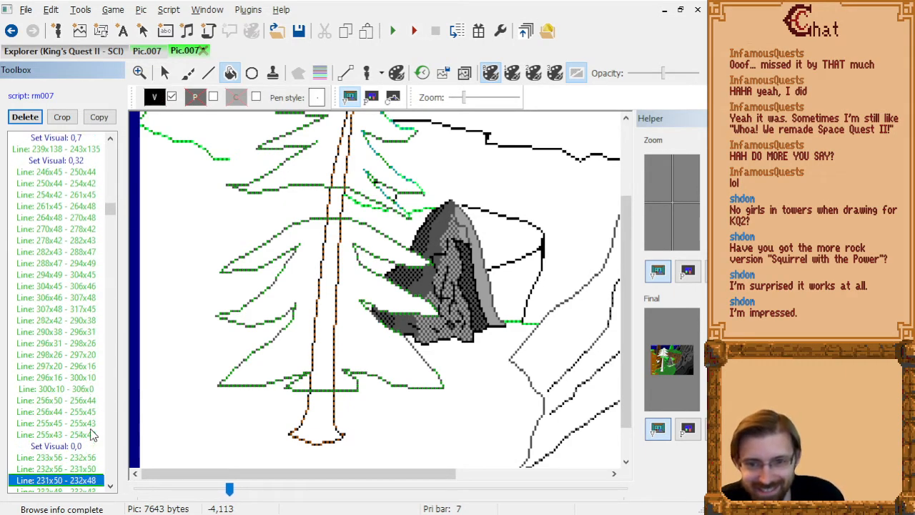
pyautogui.scroll(-4, 317, 295)
pyautogui.press('Down')
pyautogui.press('Down')
pyautogui.press('Down')
pyautogui.press('Down')
pyautogui.press('Down')
pyautogui.press('Down')
pyautogui.press('Down')
pyautogui.press('Down')
pyautogui.press('Down')
pyautogui.press('Down')
pyautogui.press('Down')
pyautogui.press('Down')
pyautogui.press('Down')
pyautogui.press('Down')
pyautogui.press('Down')
pyautogui.press('Down')
pyautogui.press('Down')
pyautogui.press('Down')
pyautogui.press('Down')
pyautogui.press('Down')
pyautogui.press('Down')
pyautogui.press('Down')
pyautogui.press('Down')
pyautogui.press('Down')
pyautogui.press('Down')
pyautogui.press('Down')
pyautogui.press('Down')
pyautogui.press('Down')
pyautogui.press('Down')
pyautogui.press('Down')
pyautogui.press('Down')
pyautogui.press('Down')
pyautogui.press('Down')
pyautogui.press('Down')
pyautogui.press('Down')
pyautogui.press('Down')
pyautogui.press('Down')
pyautogui.press('Down')
pyautogui.press('Down')
pyautogui.press('Down')
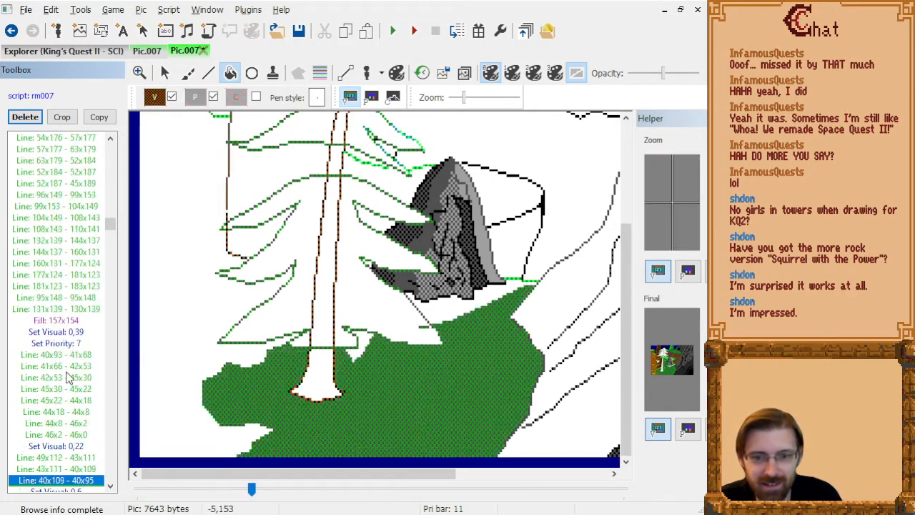
pyautogui.press('pageup')
pyautogui.press('pageup')
pyautogui.press('pageup')
pyautogui.press('pageup')
pyautogui.press('pageup')
pyautogui.press('pageup')
pyautogui.press('pageup')
pyautogui.press('pageup')
pyautogui.press('pageup')
pyautogui.press('pageup')
pyautogui.press('pageup')
pyautogui.press('pageup')
pyautogui.press('pageup')
pyautogui.press('pageup')
pyautogui.press('pageup')
pyautogui.press('pageup')
pyautogui.press('pageup')
pyautogui.press('pageup')
pyautogui.press('pageup')
pyautogui.press('pageup')
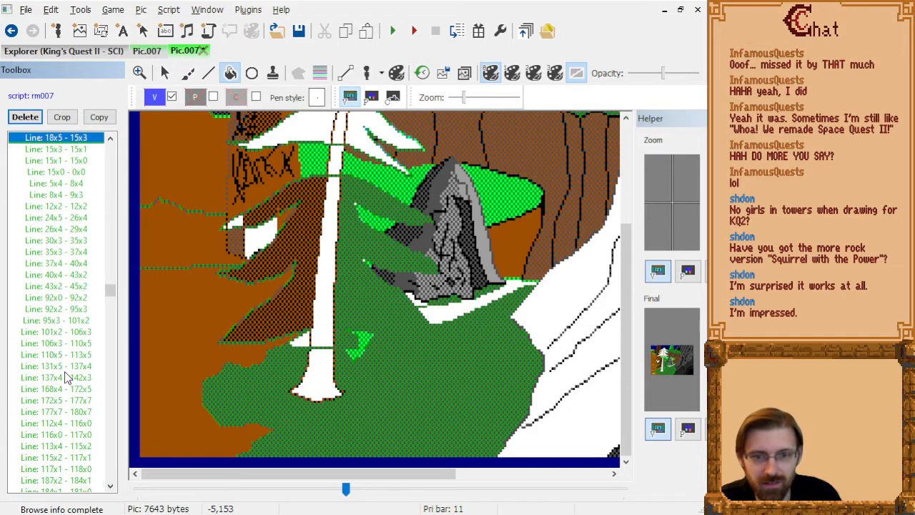
pyautogui.scroll(1, 259, 284)
pyautogui.scroll(1, 259, 284)
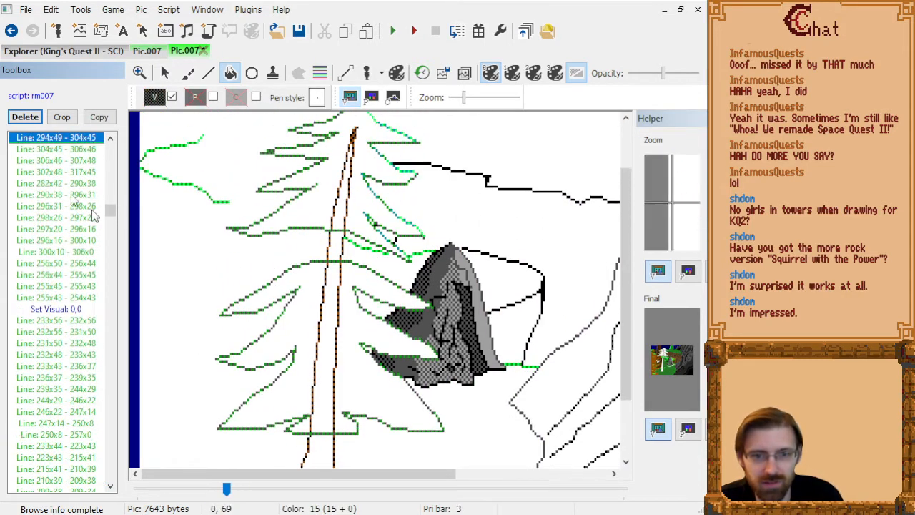
# Search the drawing commands for the brown trunk lines that start after Set Visual 0,39 behind the foreground tree.
pyautogui.press('Down')
pyautogui.press('Down')
pyautogui.press('Down')
pyautogui.press('Down')
pyautogui.press('Down')
pyautogui.press('Down')
pyautogui.press('Down')
pyautogui.press('Down')
pyautogui.press('Down')
pyautogui.press('Down')
pyautogui.press('Down')
pyautogui.press('Down')
pyautogui.press('Down')
pyautogui.press('Down')
pyautogui.press('Down')
pyautogui.press('Down')
pyautogui.press('Down')
pyautogui.press('Down')
pyautogui.press('Down')
pyautogui.press('Down')
pyautogui.press('Down')
pyautogui.press('Down')
pyautogui.press('Down')
pyautogui.press('Down')
pyautogui.press('Down')
pyautogui.press('Down')
pyautogui.press('Down')
pyautogui.press('Down')
pyautogui.press('Down')
pyautogui.press('Down')
pyautogui.press('Down')
pyautogui.press('Down')
pyautogui.press('Down')
pyautogui.press('Down')
pyautogui.press('Down')
pyautogui.press('Down')
pyautogui.press('Down')
pyautogui.press('Down')
pyautogui.press('Down')
pyautogui.press('Down')
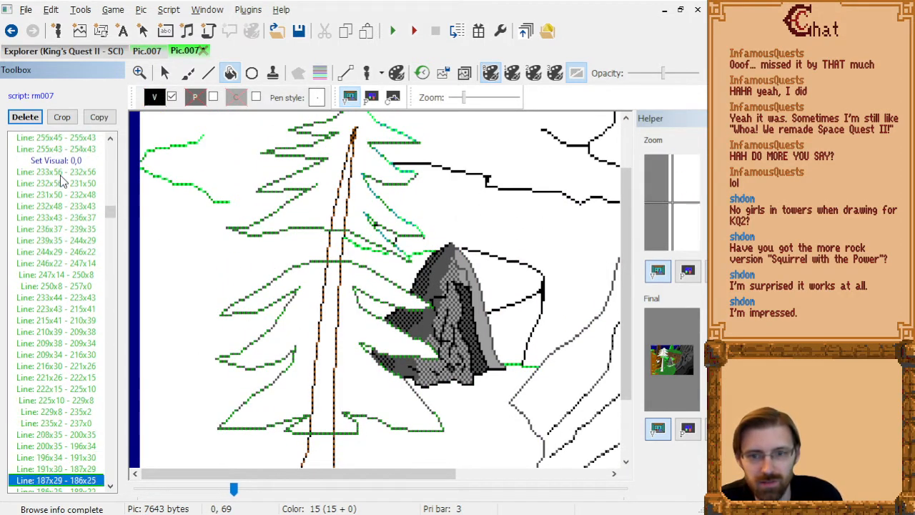
pyautogui.press('Down')
pyautogui.press('Down')
pyautogui.press('Down')
pyautogui.press('Down')
pyautogui.press('Down')
pyautogui.press('Down')
pyautogui.press('Down')
pyautogui.press('Down')
pyautogui.press('Down')
pyautogui.press('Down')
pyautogui.press('Down')
pyautogui.press('Down')
pyautogui.press('Down')
pyautogui.press('Down')
pyautogui.press('Down')
pyautogui.press('Down')
pyautogui.press('Down')
pyautogui.press('Down')
pyautogui.press('Down')
pyautogui.press('Down')
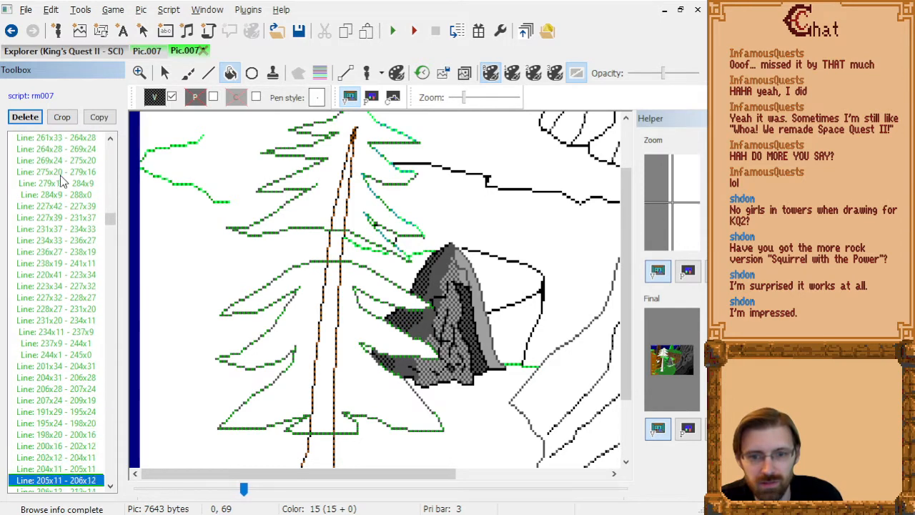
pyautogui.press('Up')
pyautogui.press('Up')
pyautogui.press('Up')
pyautogui.press('Up')
pyautogui.press('Up')
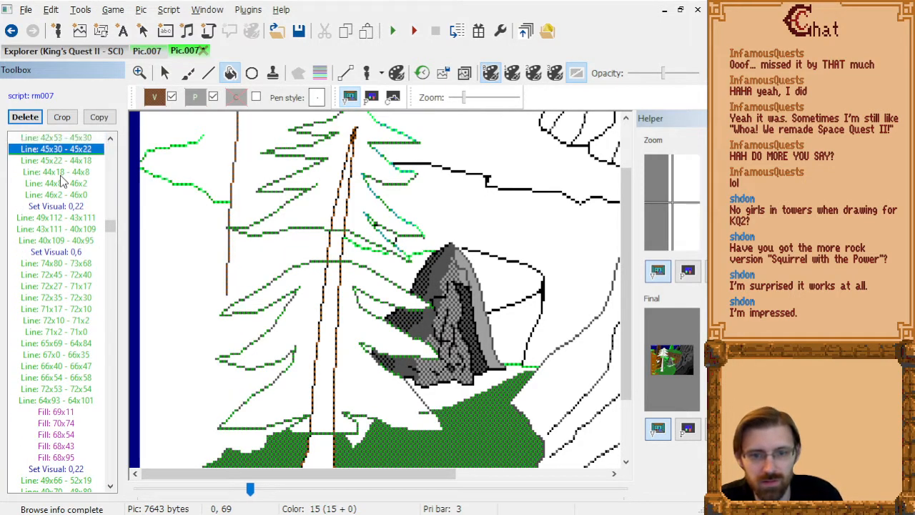
pyautogui.press('Down')
pyautogui.press('Down')
pyautogui.press('Down')
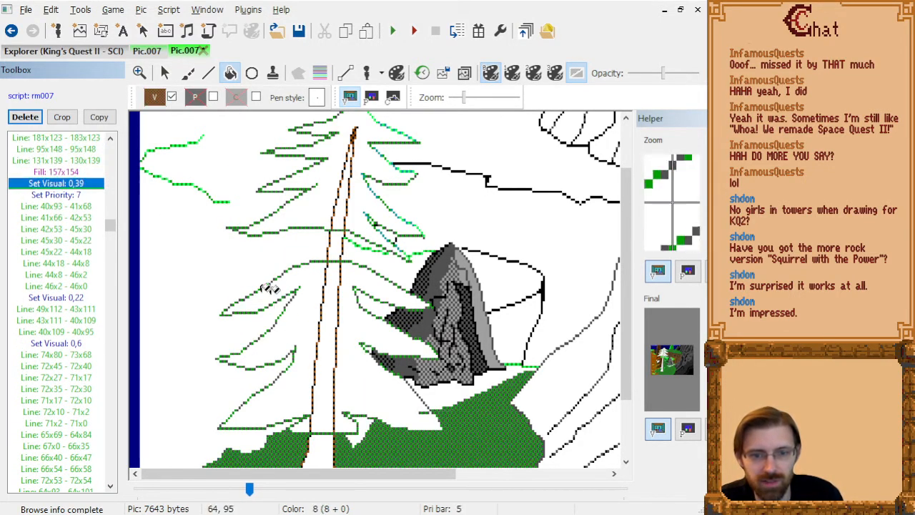
# Replace the background trunk's edge line 40x93 - 41x68 with a line from 41x68 to 40x98.
pyautogui.click(207, 74)
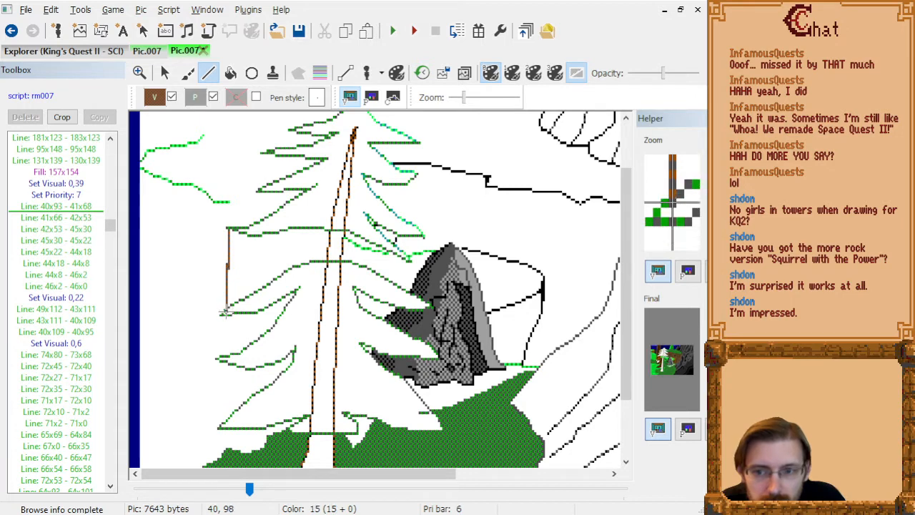
pyautogui.click(226, 312)
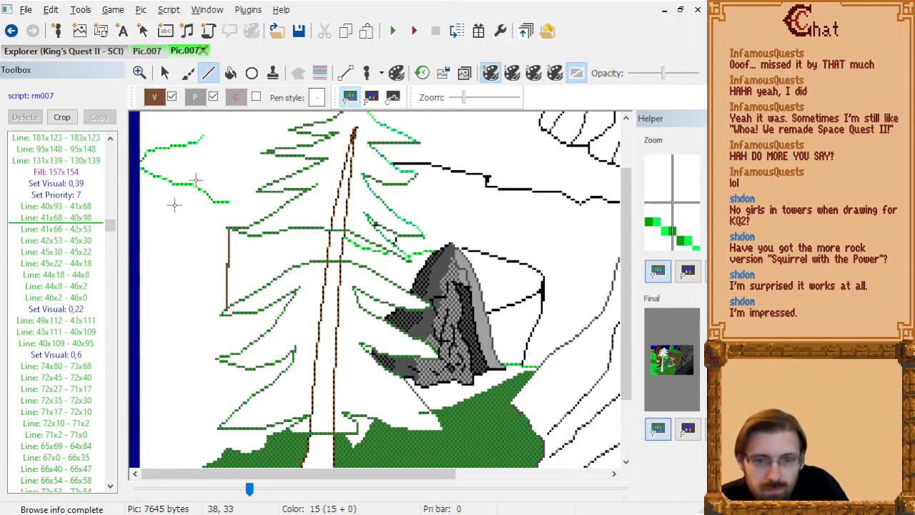
pyautogui.click(81, 210)
pyautogui.press('Delete')
# Replace the background trunk's lower edge line 40x109 - 40x95 with a line from 40x109 to 40x102.
pyautogui.press('Down')
pyautogui.press('Down')
pyautogui.press('Down')
pyautogui.press('Down')
pyautogui.press('Down')
pyautogui.press('Down')
pyautogui.press('Down')
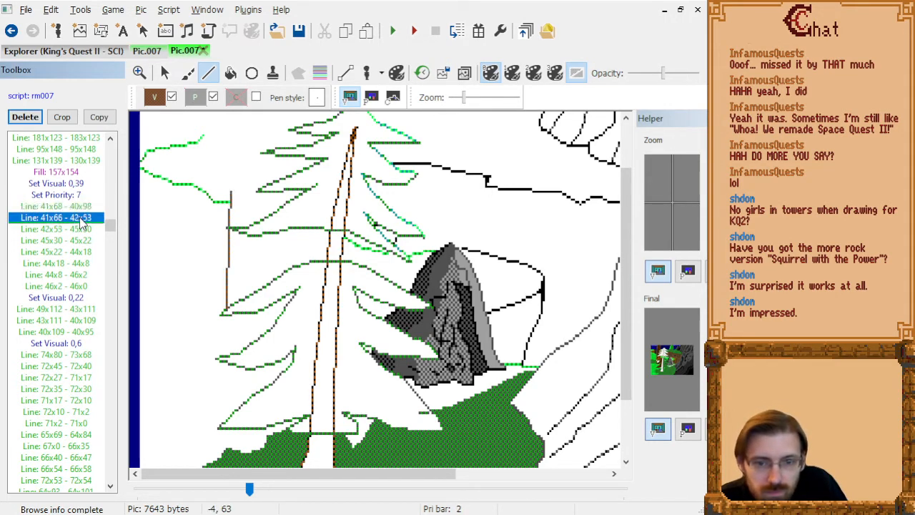
pyautogui.press('Down')
pyautogui.press('Down')
pyautogui.press('Down')
pyautogui.press('Down')
pyautogui.press('Down')
pyautogui.press('Down')
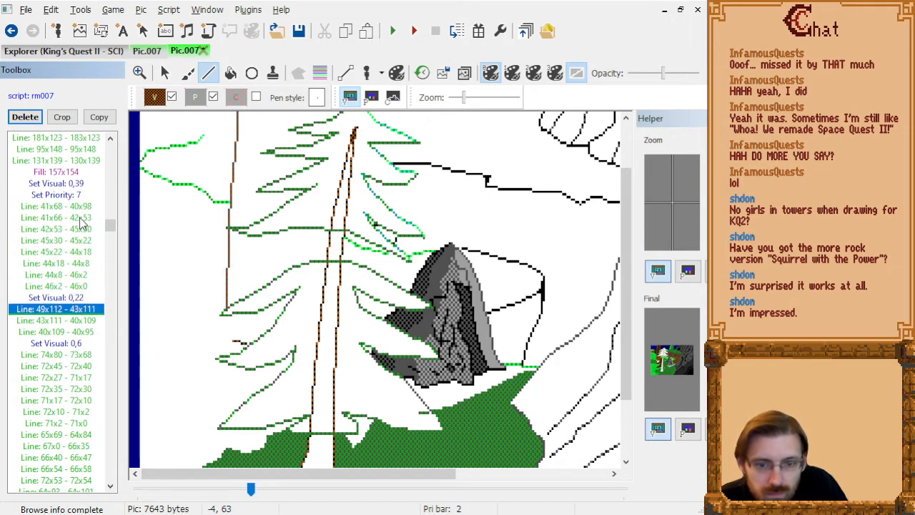
pyautogui.press('Up')
pyautogui.press('Up')
pyautogui.press('Up')
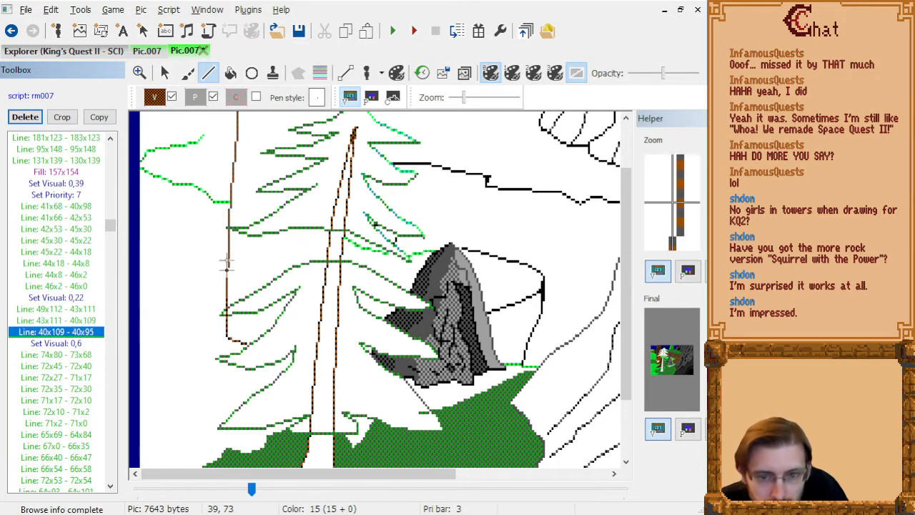
pyautogui.click(226, 337)
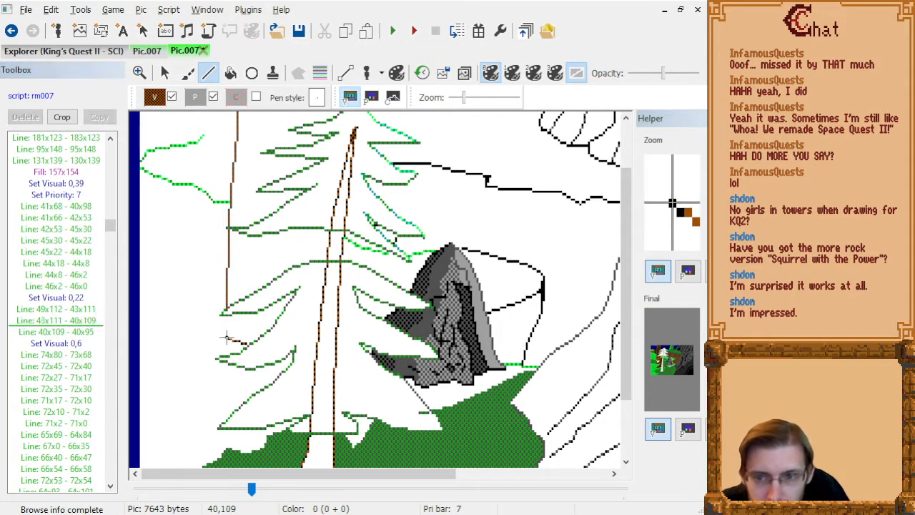
pyautogui.click(226, 320)
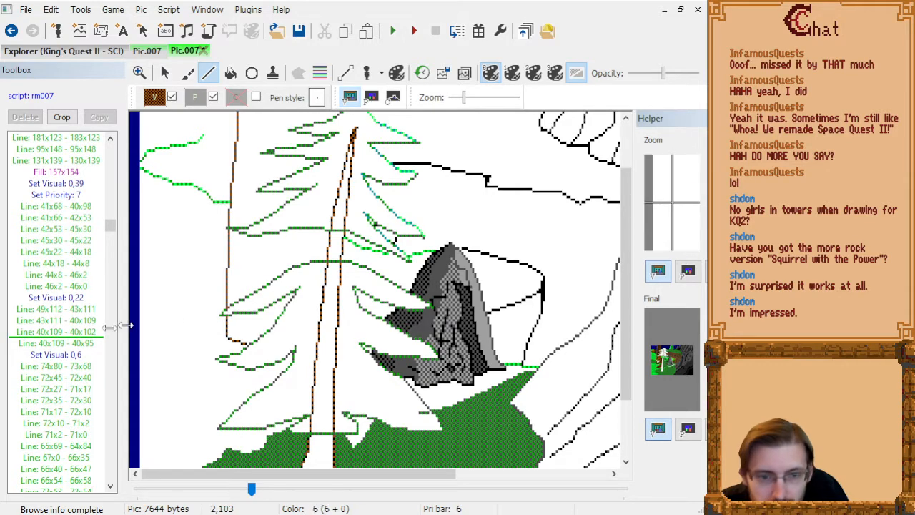
pyautogui.click(52, 330)
pyautogui.press('Down')
pyautogui.press('Delete')
# Extend the brown trunk edge line 65x69 - 64x84 down to the branch with a one-pixel line at 64x85.
pyautogui.press('Down')
pyautogui.press('Down')
pyautogui.press('Down')
pyautogui.press('Down')
pyautogui.press('Down')
pyautogui.press('Down')
pyautogui.press('Down')
pyautogui.press('Down')
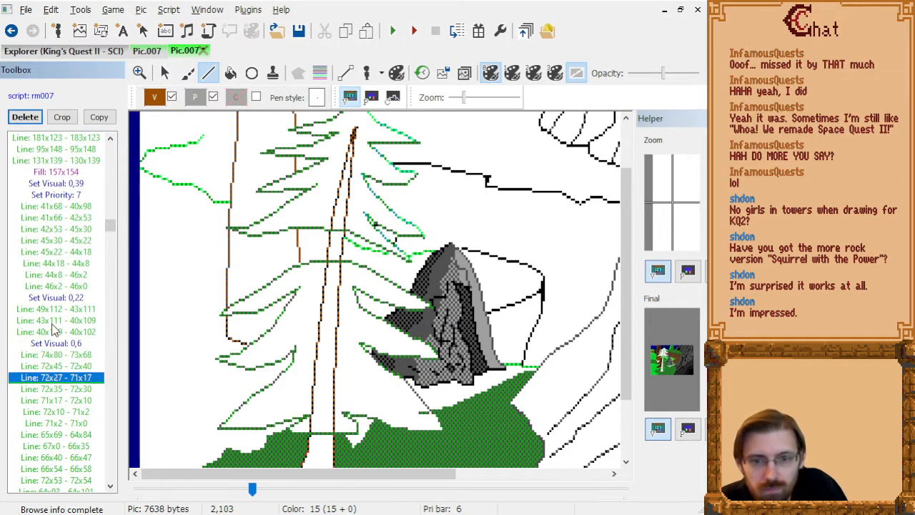
pyautogui.press('Down')
pyautogui.press('Down')
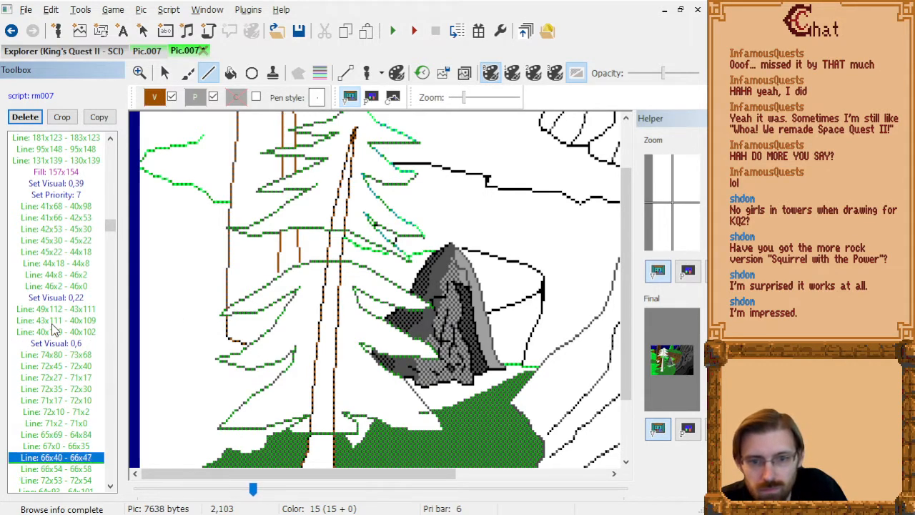
pyautogui.press('Up')
pyautogui.press('Up')
pyautogui.press('Up')
pyautogui.press('Down')
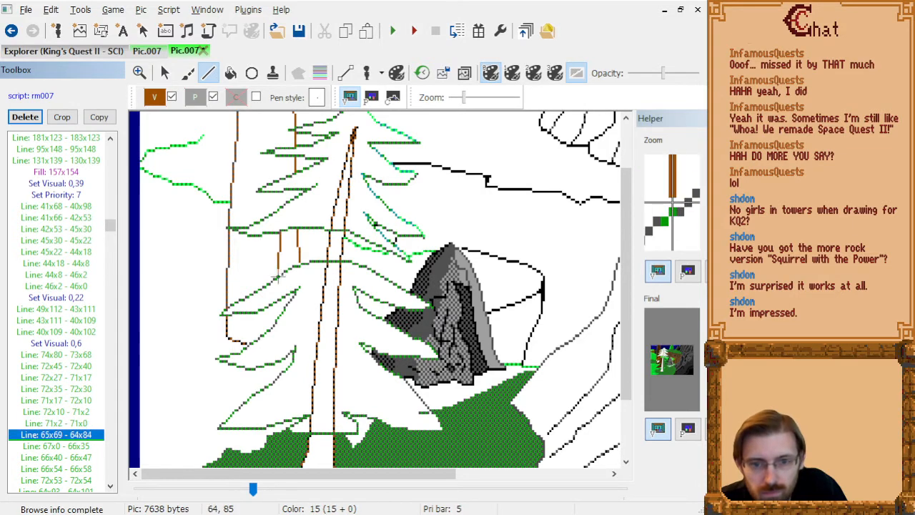
pyautogui.click(281, 274)
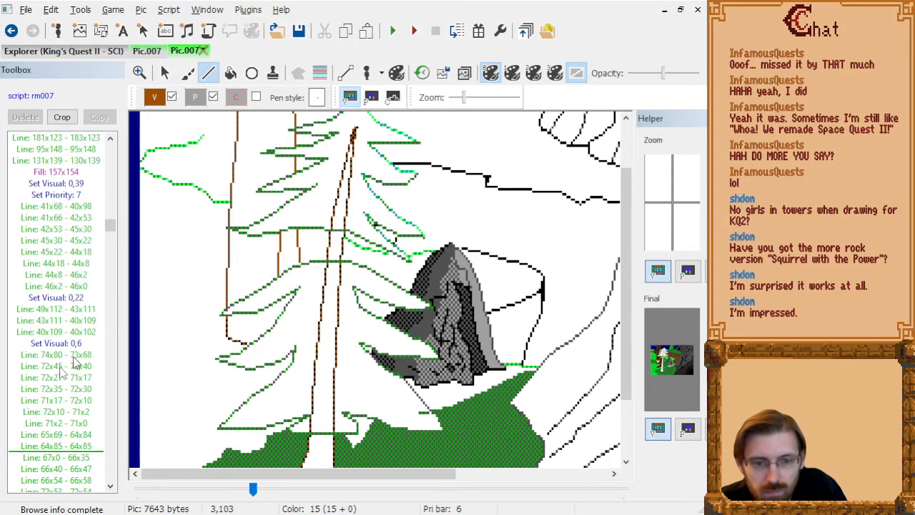
# Step through the brown trunk lines up to Fill 69x11 to examine which edge lines lie between the branches.
pyautogui.click(69, 446)
pyautogui.press('Down')
pyautogui.press('Down')
pyautogui.press('Down')
pyautogui.press('Down')
pyautogui.press('Up')
pyautogui.press('Up')
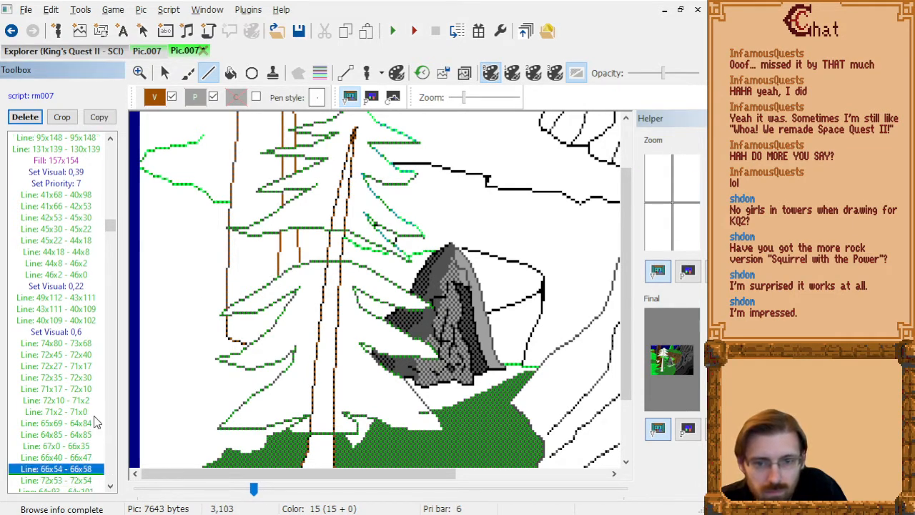
pyautogui.press('Down')
pyautogui.press('Down')
pyautogui.press('Down')
pyautogui.press('Down')
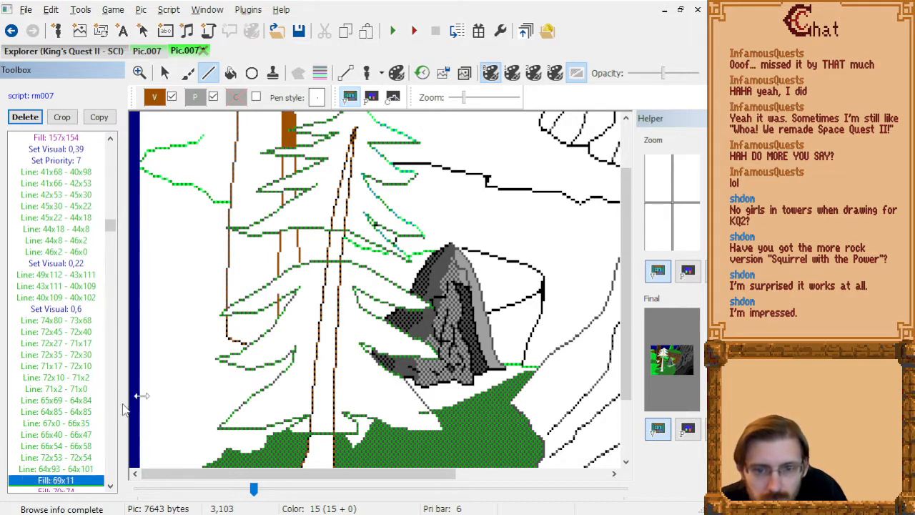
pyautogui.press('Up')
pyautogui.press('Up')
pyautogui.press('Down')
pyautogui.press('Up')
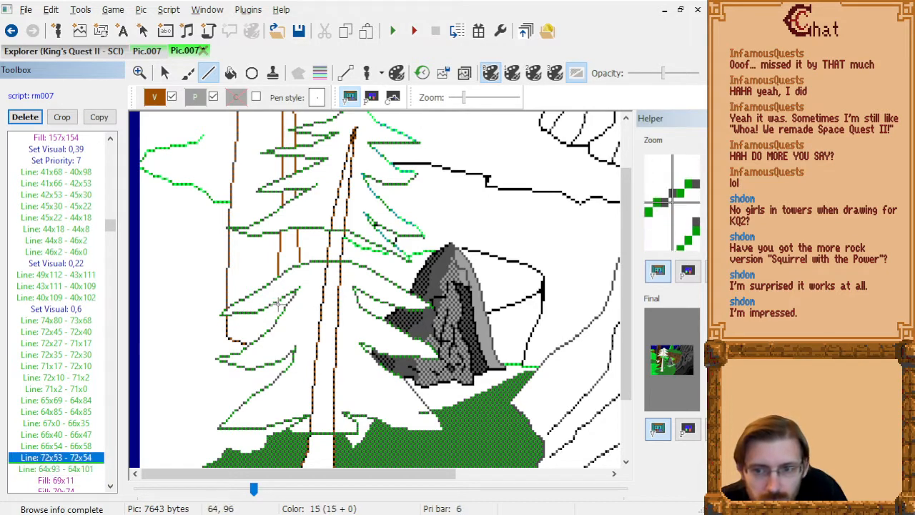
# Try to replace the trunk edge line 64x93 - 64x101 with a line from 62x97 to 62x104.
pyautogui.click(273, 306)
pyautogui.click(274, 325)
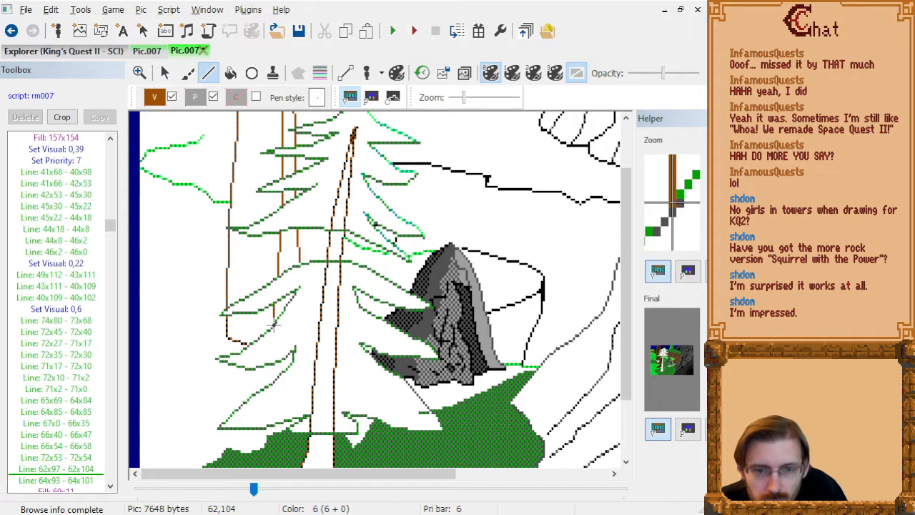
pyautogui.click(63, 470)
pyautogui.press('Down')
pyautogui.press('Delete')
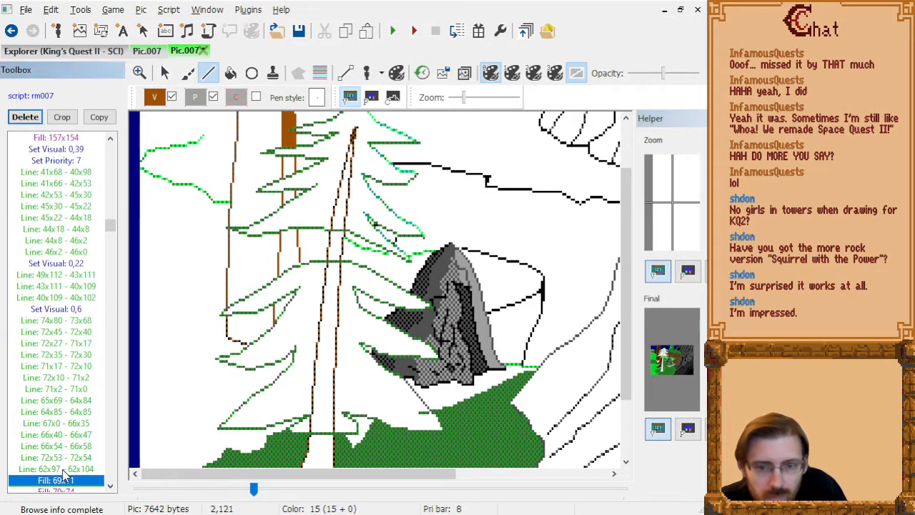
pyautogui.press('Up')
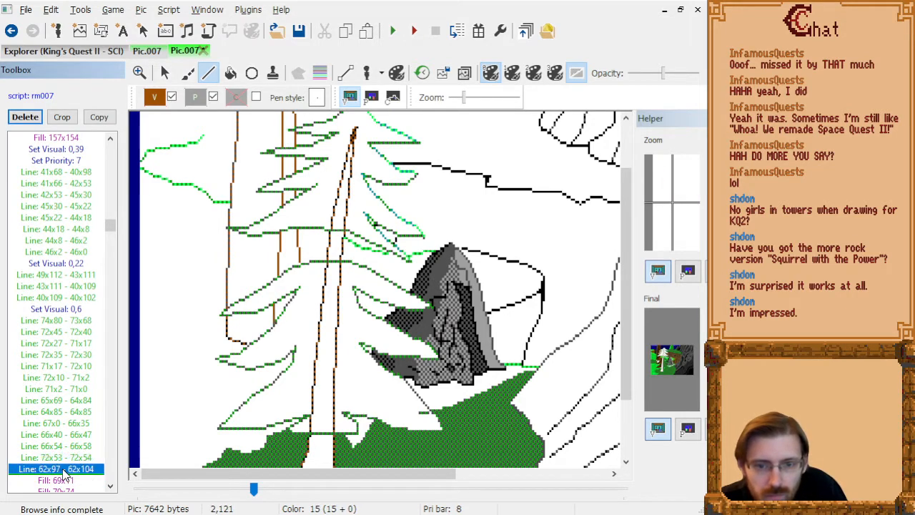
pyautogui.hotkey('ctrl', 'z')
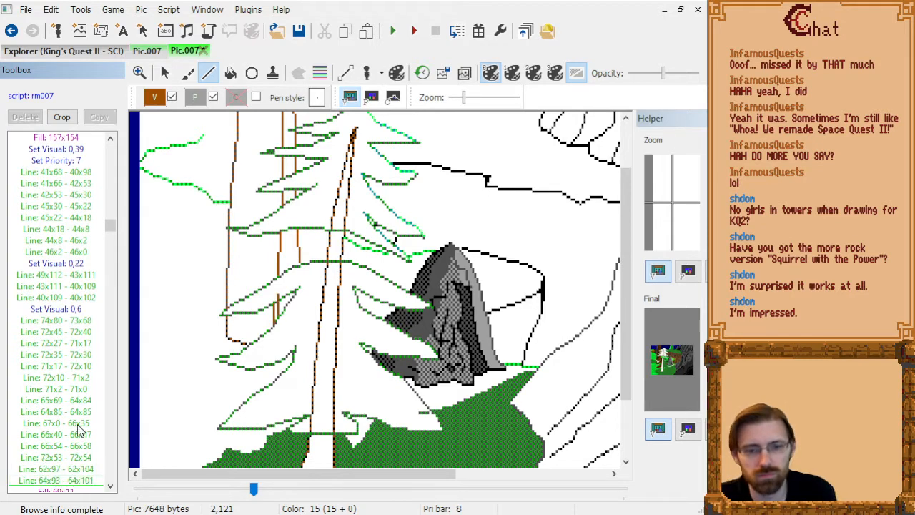
# Draw a trunk edge line from 64x96 to 64x101 and delete the lines 62x97 - 62x104 and 64x93 - 64x101.
pyautogui.click(79, 483)
pyautogui.press('Up')
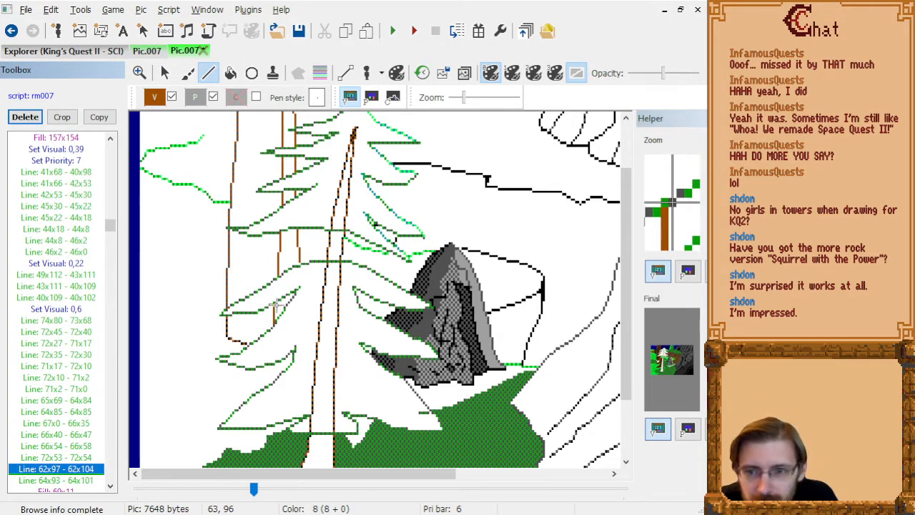
pyautogui.click(279, 303)
pyautogui.click(279, 318)
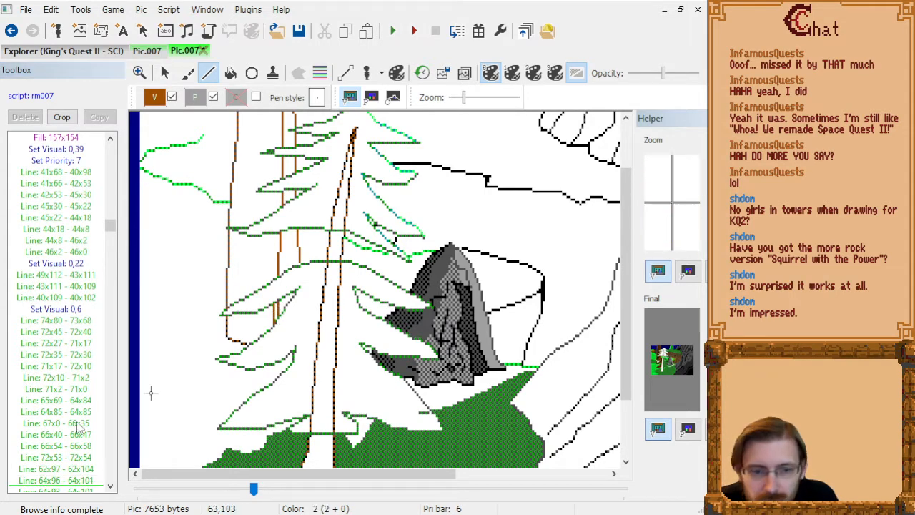
pyautogui.click(61, 469)
pyautogui.press('Down')
pyautogui.press('Delete')
# Replace the dark trunk edge line 49x70 - 48x89 with a line from 49x70 to 48x94.
pyautogui.press('Down')
pyautogui.press('Down')
pyautogui.press('Down')
pyautogui.press('Down')
pyautogui.press('Down')
pyautogui.press('Down')
pyautogui.press('Down')
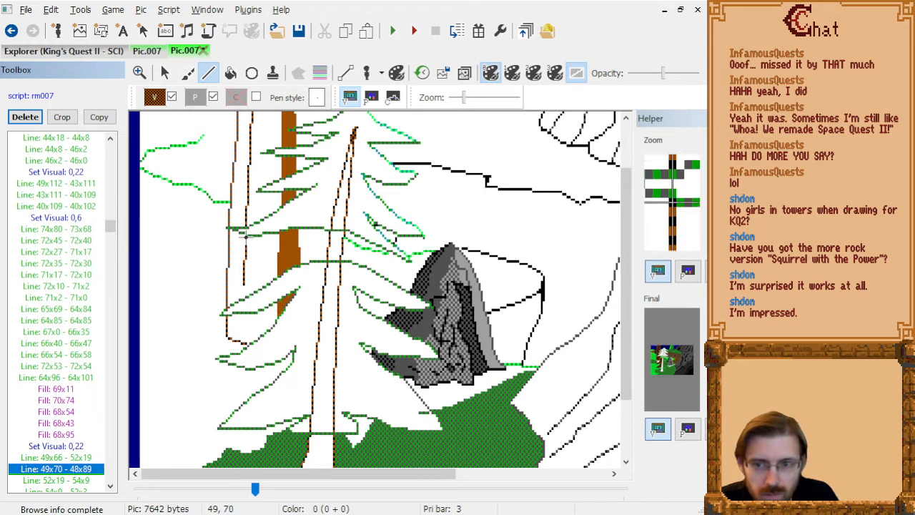
pyautogui.click(246, 237)
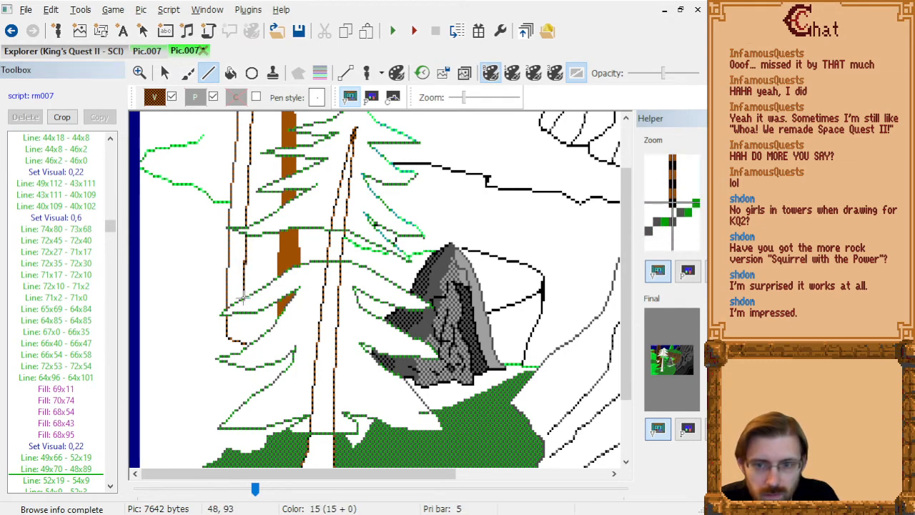
pyautogui.click(243, 303)
pyautogui.click(69, 482)
pyautogui.press('Up')
pyautogui.press('Delete')
# Step through the commands after line 49x70 - 48x94 to examine how the trunk fills spread between the branches.
pyautogui.press('Down')
pyautogui.press('Down')
pyautogui.press('Down')
pyautogui.press('Down')
pyautogui.press('Down')
pyautogui.press('Down')
pyautogui.press('Down')
pyautogui.press('Down')
pyautogui.press('Down')
pyautogui.press('Down')
pyautogui.press('Down')
pyautogui.press('Down')
pyautogui.press('Down')
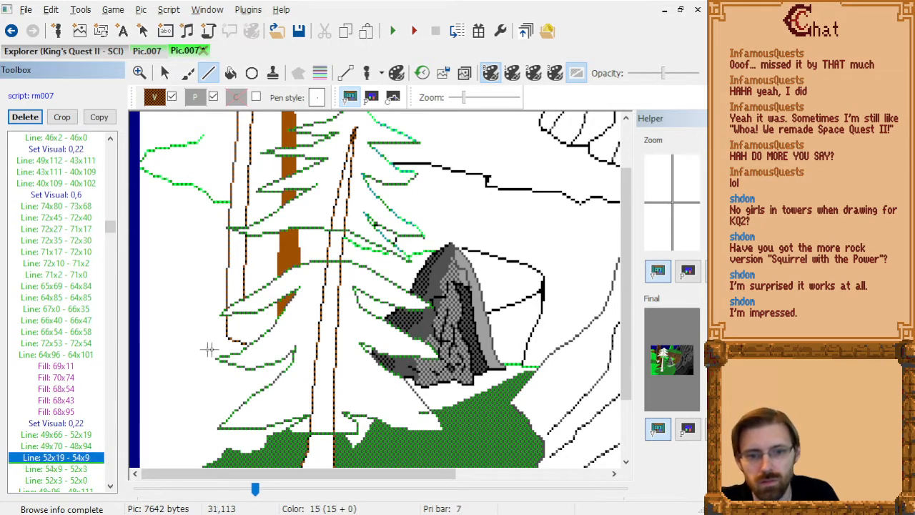
pyautogui.press('Down')
pyautogui.press('Down')
pyautogui.press('Down')
pyautogui.press('Up')
pyautogui.press('Up')
pyautogui.press('Up')
pyautogui.press('Up')
pyautogui.press('Up')
pyautogui.press('Up')
pyautogui.press('Up')
pyautogui.press('Up')
pyautogui.press('Up')
pyautogui.press('Up')
pyautogui.press('Up')
pyautogui.press('Up')
pyautogui.press('Up')
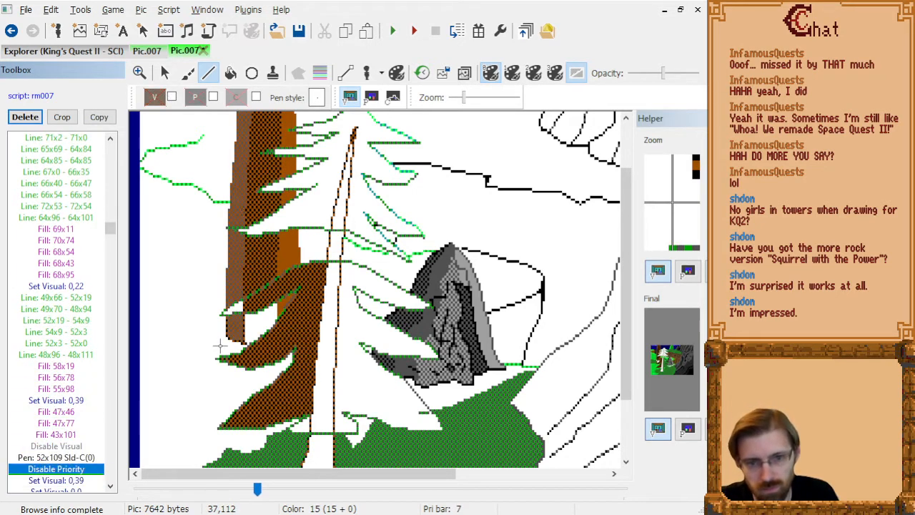
pyautogui.press('Down')
pyautogui.press('Down')
pyautogui.press('Up')
pyautogui.press('Up')
pyautogui.press('Up')
pyautogui.press('Up')
pyautogui.press('Up')
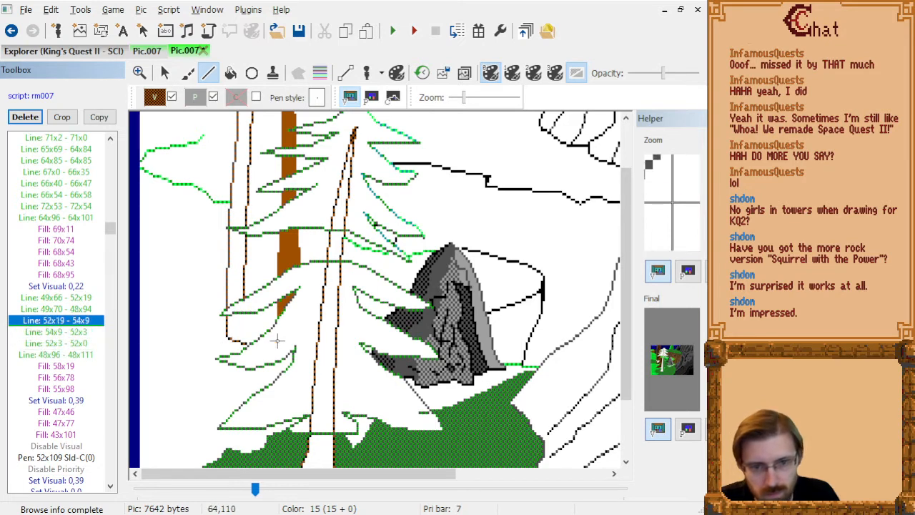
# Replace the dark trunk's lower edge line 48x96 - 48x111 with a line from 48x101 to 48x111.
pyautogui.press('Down')
pyautogui.press('Down')
pyautogui.press('Down')
pyautogui.press('Down')
pyautogui.press('Down')
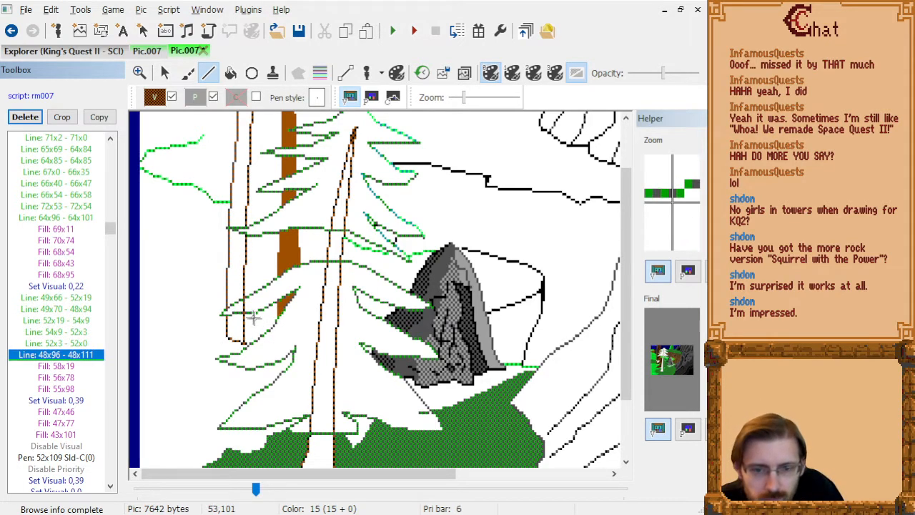
pyautogui.click(243, 315)
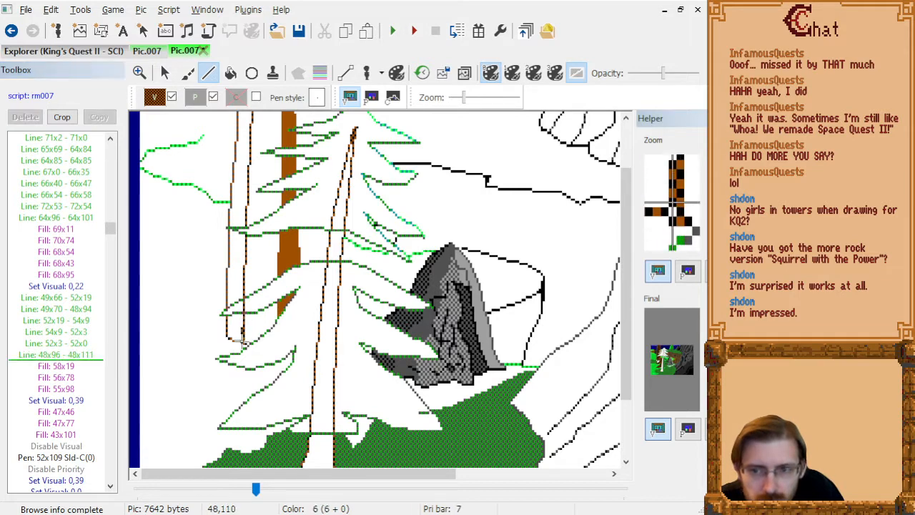
pyautogui.click(244, 344)
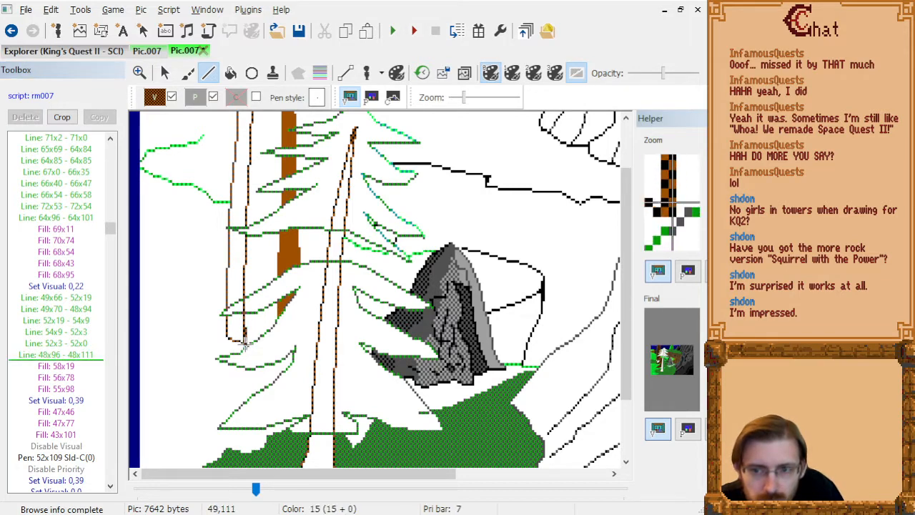
pyautogui.hotkey('ctrl', 'z')
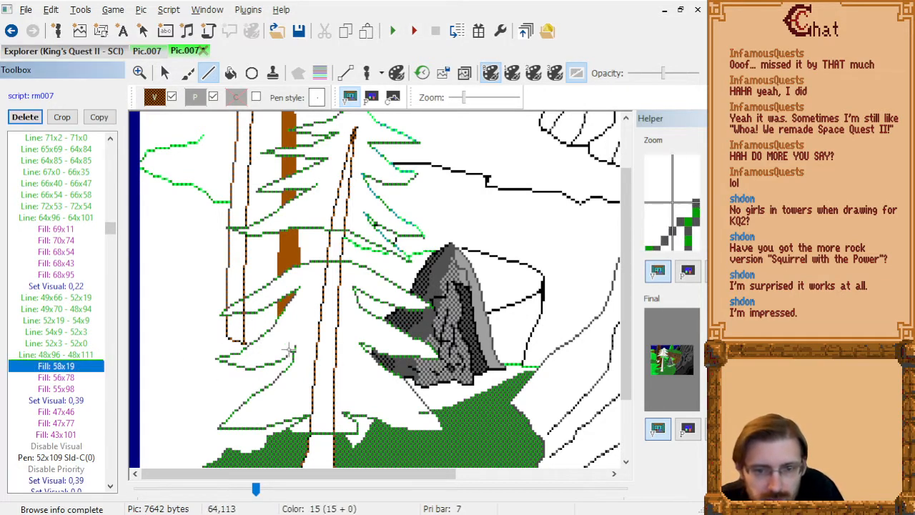
pyautogui.click(243, 315)
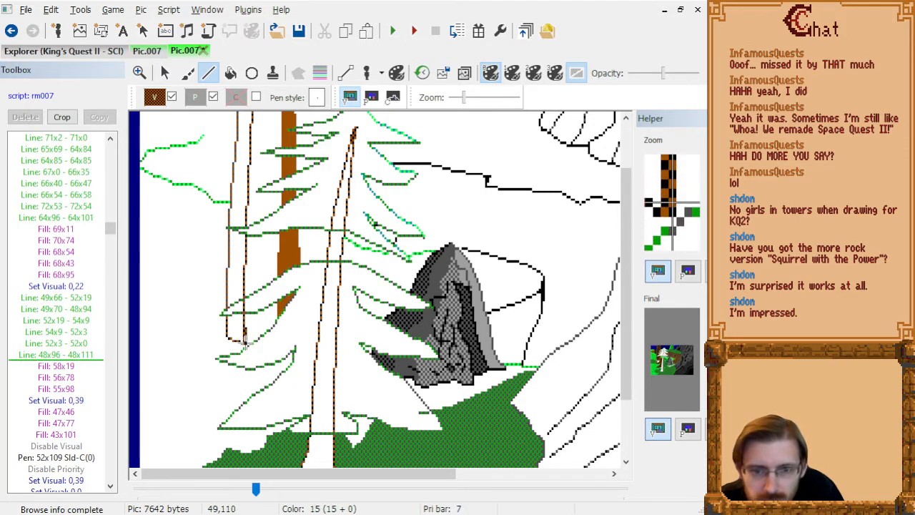
pyautogui.click(244, 344)
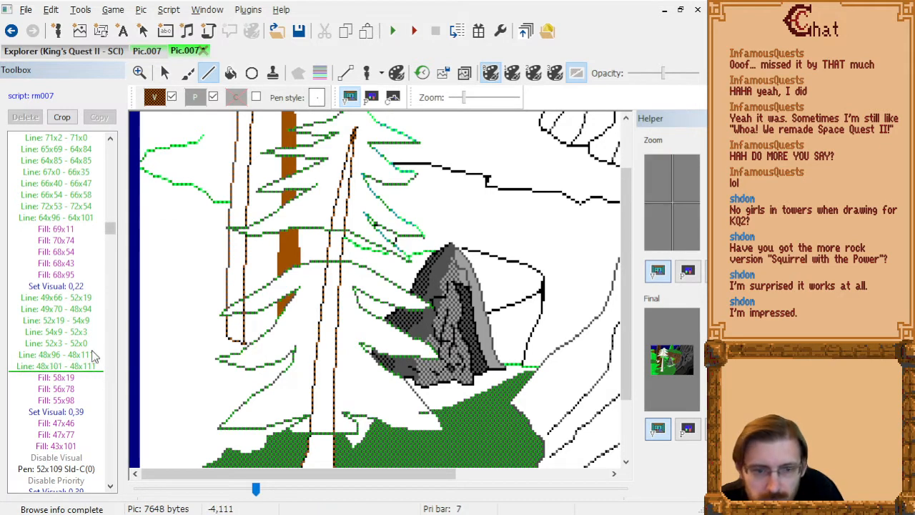
pyautogui.click(79, 371)
pyautogui.press('Delete')
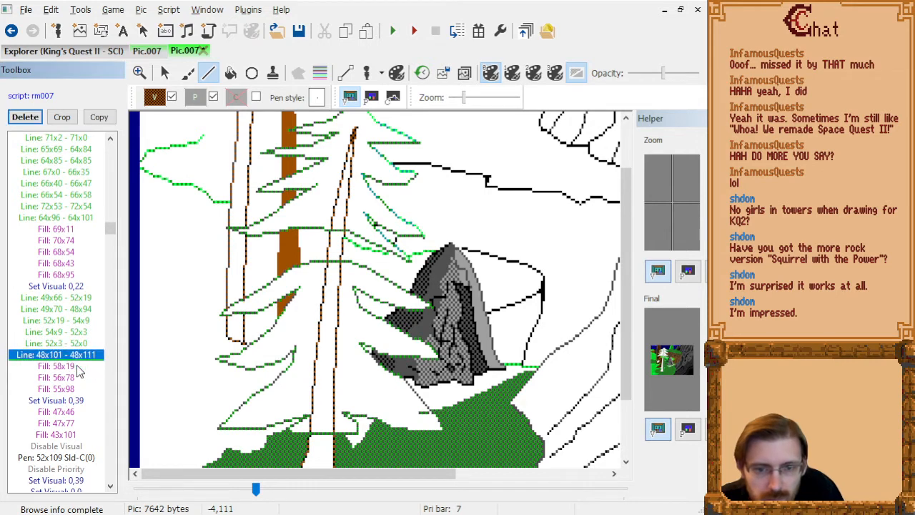
# Replace the dark trunk fill at 55x98 with a fill at 56x103, inside the trunk section below the branch.
pyautogui.press('Down')
pyautogui.press('Down')
pyautogui.press('Down')
pyautogui.press('Delete')
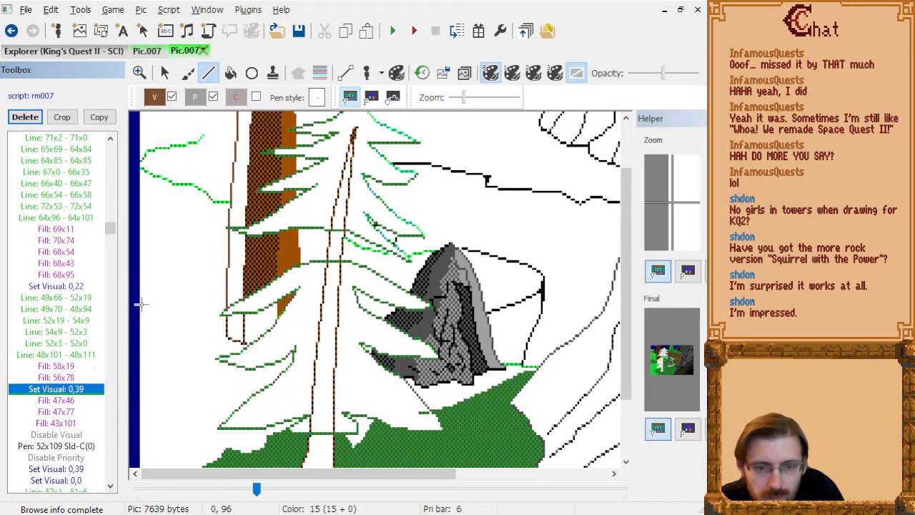
pyautogui.press('Down')
pyautogui.press('Up')
pyautogui.press('Up')
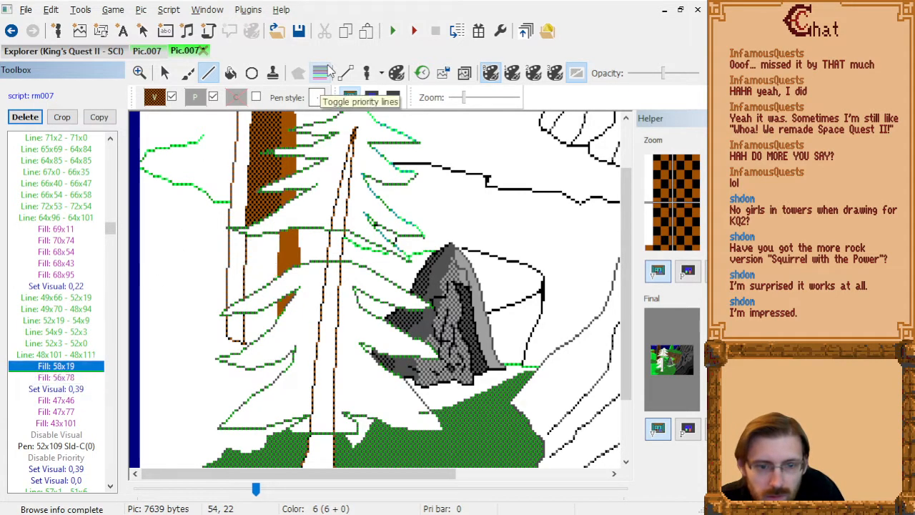
pyautogui.click(236, 74)
pyautogui.click(261, 320)
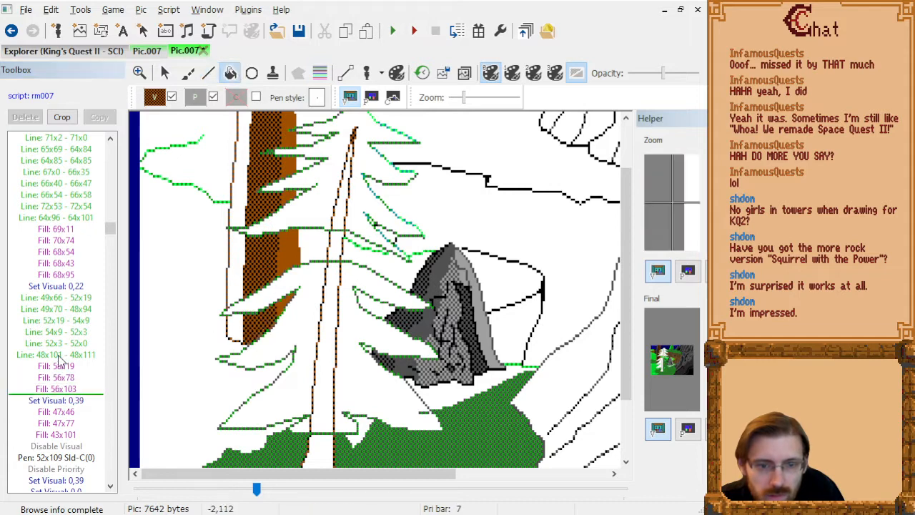
# Step through the remaining trunk fills, bark lines and grass fills to examine how they fit the reshaped branches.
pyautogui.click(85, 389)
pyautogui.press('Down')
pyautogui.press('Down')
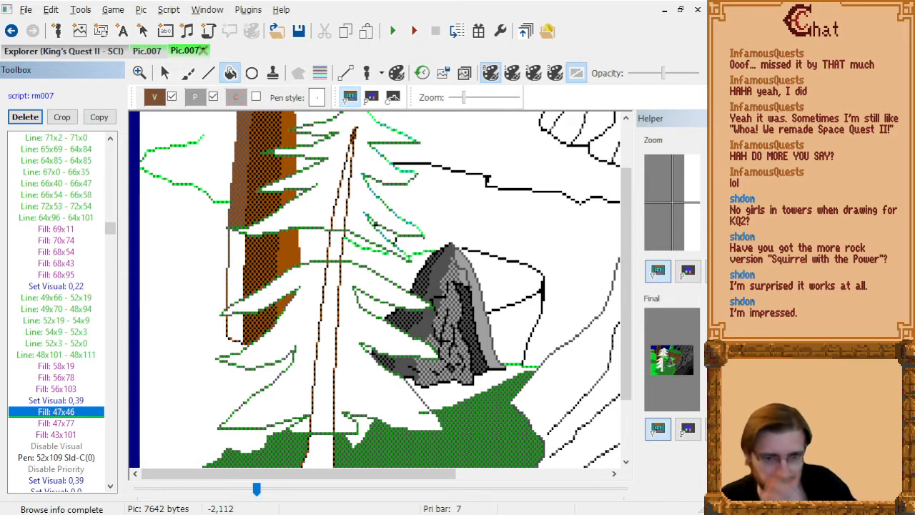
pyautogui.press('Down')
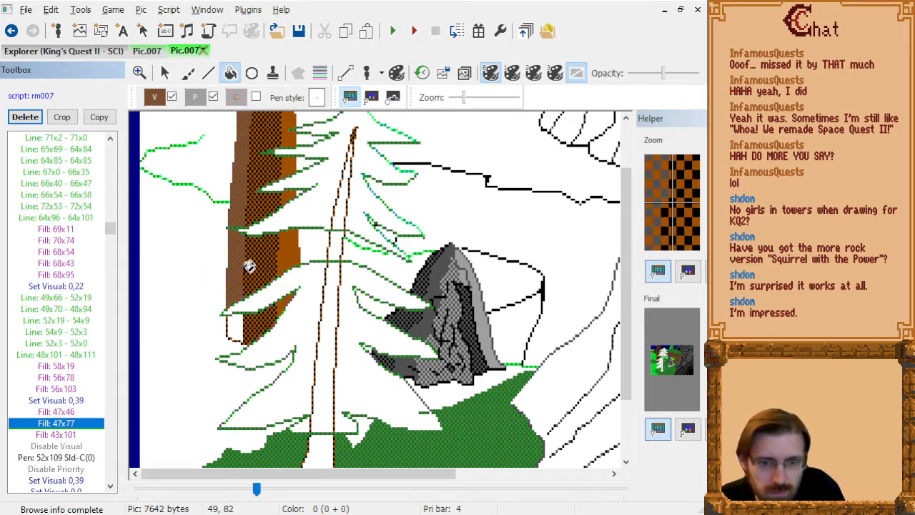
pyautogui.press('Down')
pyautogui.press('Down')
pyautogui.press('Down')
pyautogui.press('Down')
pyautogui.press('Down')
pyautogui.press('Down')
pyautogui.press('Down')
pyautogui.press('Down')
pyautogui.press('Down')
pyautogui.press('Down')
pyautogui.press('Down')
pyautogui.press('Down')
pyautogui.press('Down')
pyautogui.press('Down')
pyautogui.press('Down')
pyautogui.press('Down')
pyautogui.press('Down')
pyautogui.press('Down')
pyautogui.press('Down')
pyautogui.press('Down')
pyautogui.press('Down')
pyautogui.scroll(-1, 364, 319)
pyautogui.press('Down')
pyautogui.press('Down')
pyautogui.press('Down')
pyautogui.press('Down')
pyautogui.press('Down')
pyautogui.press('Down')
pyautogui.press('Down')
pyautogui.press('Down')
pyautogui.press('Down')
pyautogui.press('Down')
pyautogui.press('Down')
pyautogui.press('Down')
pyautogui.press('Down')
pyautogui.press('Down')
pyautogui.press('Down')
pyautogui.press('Down')
pyautogui.press('Down')
pyautogui.press('Down')
pyautogui.press('Down')
pyautogui.press('Down')
pyautogui.press('Down')
pyautogui.press('Down')
pyautogui.press('Down')
pyautogui.press('Down')
pyautogui.press('Down')
pyautogui.press('Down')
pyautogui.press('Down')
pyautogui.press('Down')
pyautogui.press('Down')
pyautogui.press('Down')
pyautogui.press('Down')
pyautogui.press('Down')
pyautogui.press('Down')
pyautogui.press('Down')
pyautogui.press('Down')
pyautogui.press('Down')
pyautogui.press('Down')
pyautogui.press('Down')
pyautogui.press('Down')
pyautogui.press('Down')
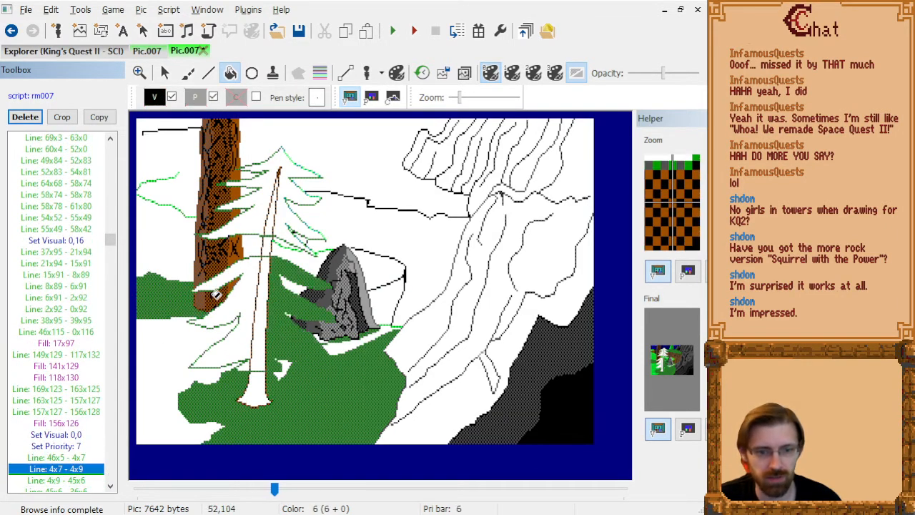
# After Set Visual 0,16, draw connected green branch lines from 61x58 through 58x57 to 51x59 over the background trunk.
pyautogui.press('Up')
pyautogui.press('Up')
pyautogui.press('Up')
pyautogui.press('Up')
pyautogui.press('Up')
pyautogui.press('Up')
pyautogui.press('Up')
pyautogui.press('Up')
pyautogui.press('Up')
pyautogui.press('Up')
pyautogui.press('Up')
pyautogui.press('Up')
pyautogui.press('Up')
pyautogui.press('Up')
pyautogui.press('Up')
pyautogui.press('Up')
pyautogui.press('Up')
pyautogui.press('Up')
pyautogui.press('Up')
pyautogui.press('Up')
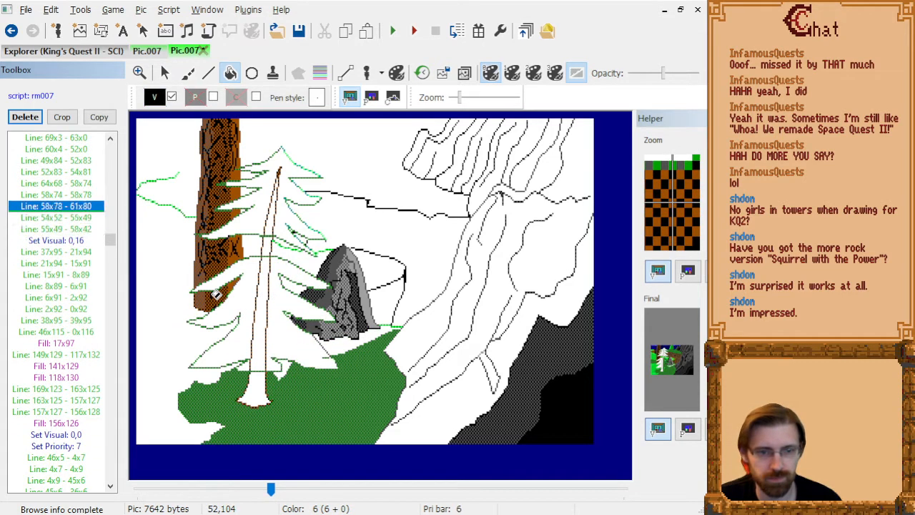
pyautogui.press('Down')
pyautogui.press('Down')
pyautogui.press('Down')
pyautogui.press('Down')
pyautogui.press('Up')
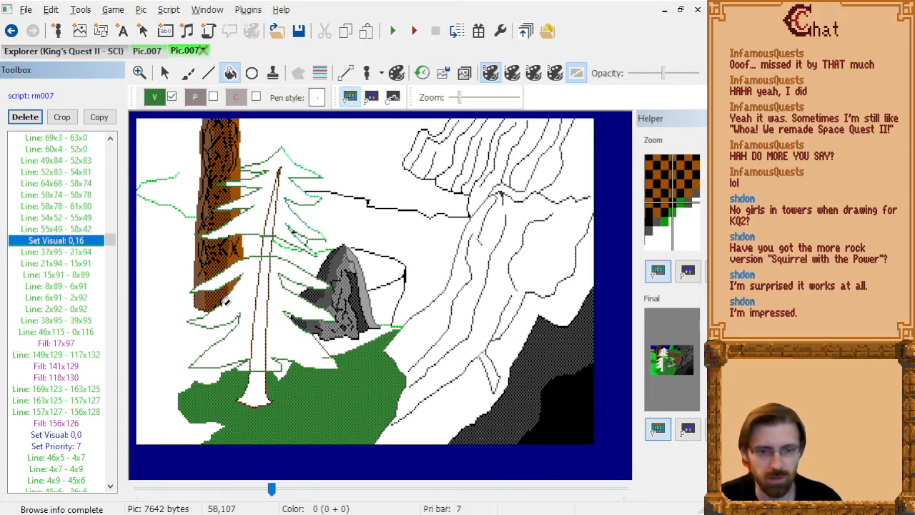
pyautogui.scroll(2, 226, 302)
pyautogui.click(208, 73)
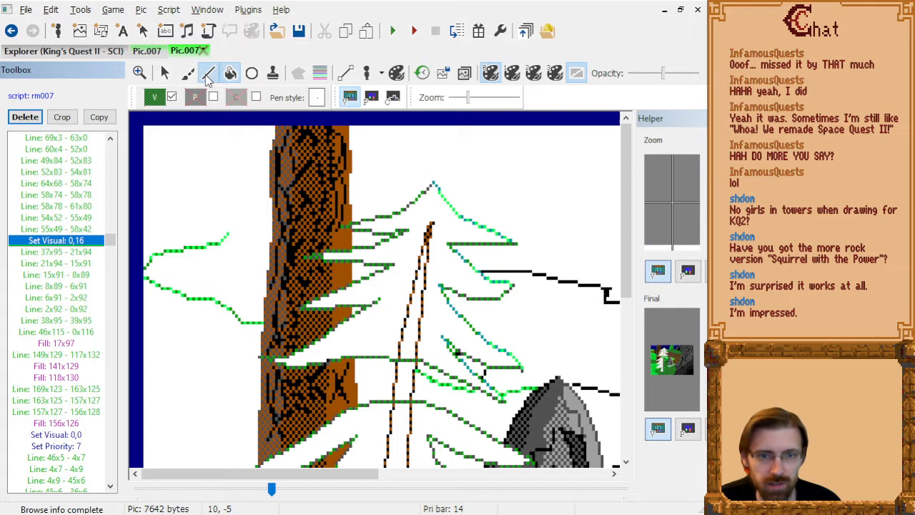
pyautogui.click(315, 327)
pyautogui.click(306, 323)
pyautogui.click(285, 329)
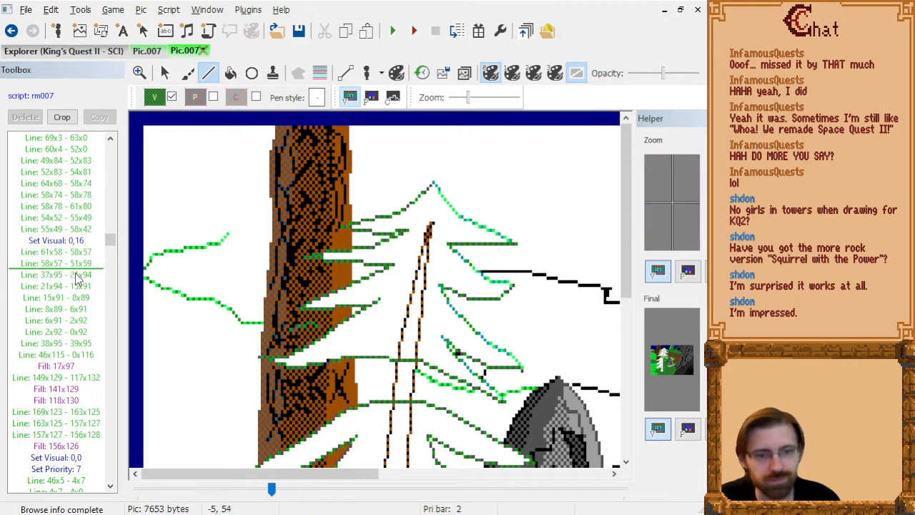
# Undo the last two green lines and set the insertion point after line 55x49 - 58x42, before Set Visual 0,16.
pyautogui.hotkey('ctrl', 'z')
pyautogui.hotkey('ctrl', 'z')
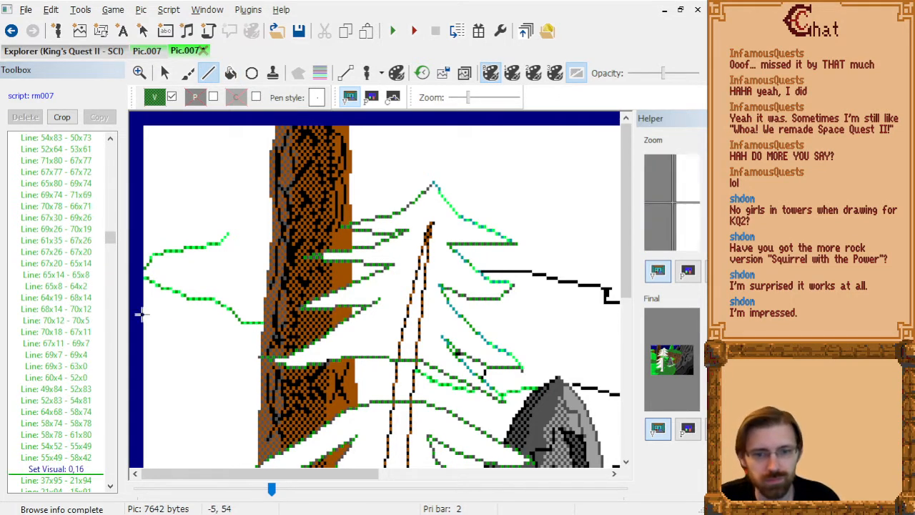
pyautogui.click(70, 467)
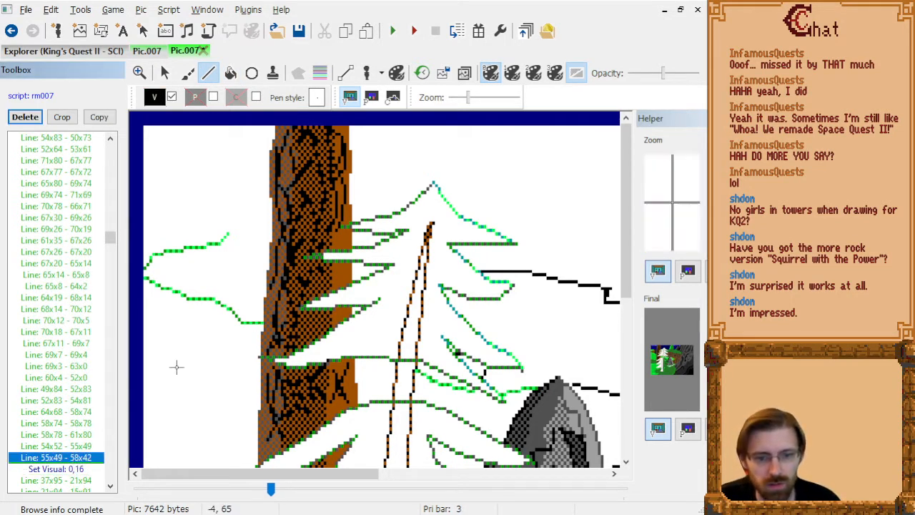
# Draw connected black bark lines 59x59 - 62x54 - 53x56 - 53x61 - 56x60 on the trunk between the branches.
pyautogui.click(313, 333)
pyautogui.click(322, 315)
pyautogui.click(296, 321)
pyautogui.click(296, 339)
pyautogui.click(305, 336)
pyautogui.rightClick(306, 336)
# Add black bark lines 70x53 - 68x53, 66x54 - 68x53 and 68x53 - 66x56 - 71x54 near the trunk's right edge.
pyautogui.click(344, 312)
pyautogui.click(339, 311)
pyautogui.click(336, 313)
pyautogui.click(333, 315)
pyautogui.click(331, 321)
pyautogui.click(349, 315)
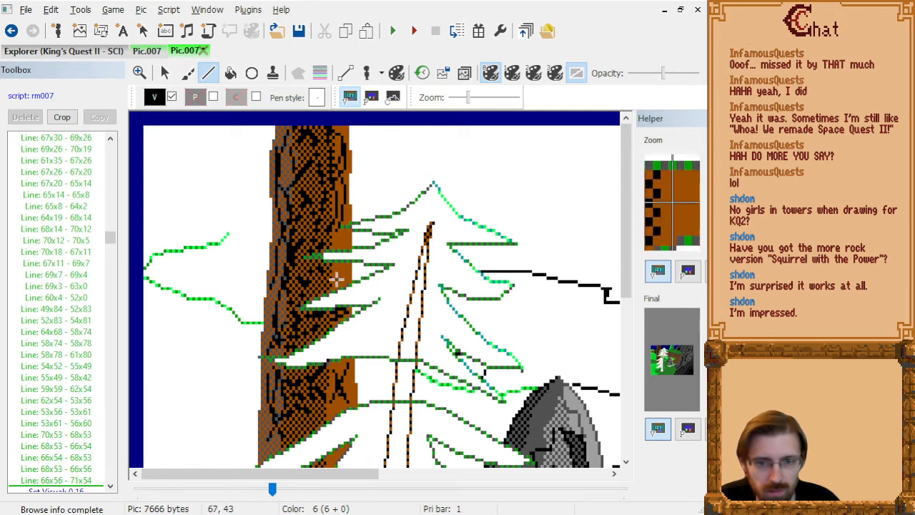
# Draw bark lines 69x45 - 65x41, 71x39 - 68x44 - 65x47 and 68x40 - 71x42 on the trunk's right side.
pyautogui.click(344, 285)
pyautogui.click(347, 261)
pyautogui.click(339, 278)
pyautogui.click(330, 289)
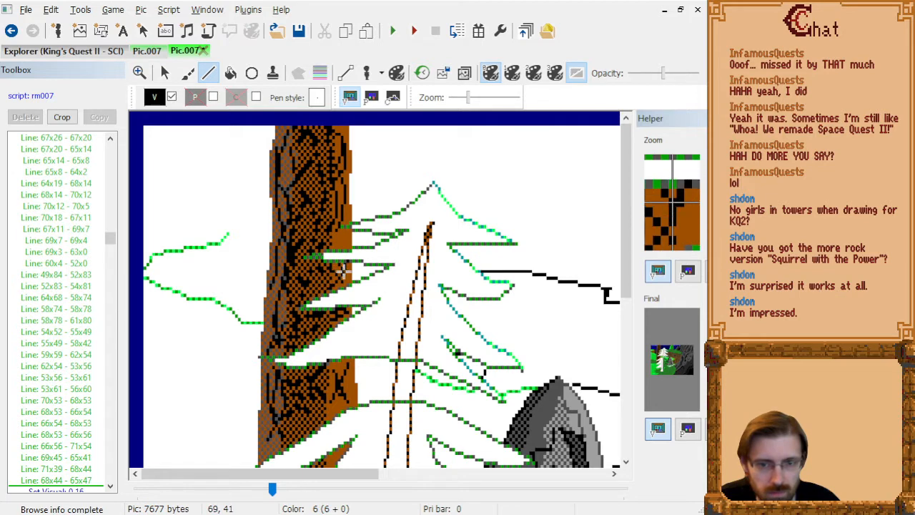
pyautogui.click(348, 272)
pyautogui.rightClick(349, 273)
# Draw connected bark lines 69x30 - 71x32 - 65x33 - 66x30 - 70x34 on the trunk beside the upper branches.
pyautogui.click(343, 231)
pyautogui.click(348, 238)
pyautogui.click(331, 242)
pyautogui.click(334, 231)
pyautogui.rightClick(334, 231)
pyautogui.click(344, 244)
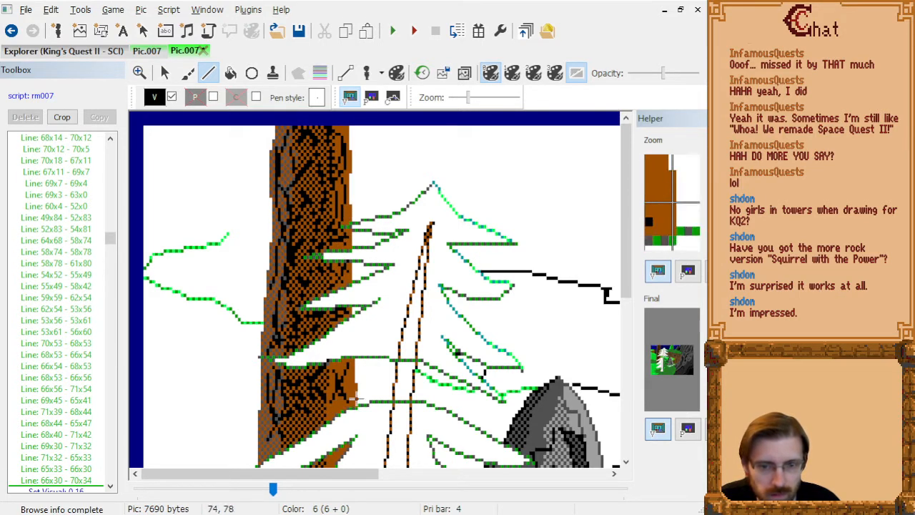
# Draw right-side bark lines 66x68 - 65x75 - 68x79 - 70x81, 69x68 - 72x73 - 72x78 - 68x81 and 64x77 - 67x82 - 61x84.
pyautogui.click(331, 388)
pyautogui.click(338, 401)
pyautogui.click(343, 406)
pyautogui.click(352, 380)
pyautogui.click(353, 396)
pyautogui.click(341, 406)
pyautogui.click(338, 410)
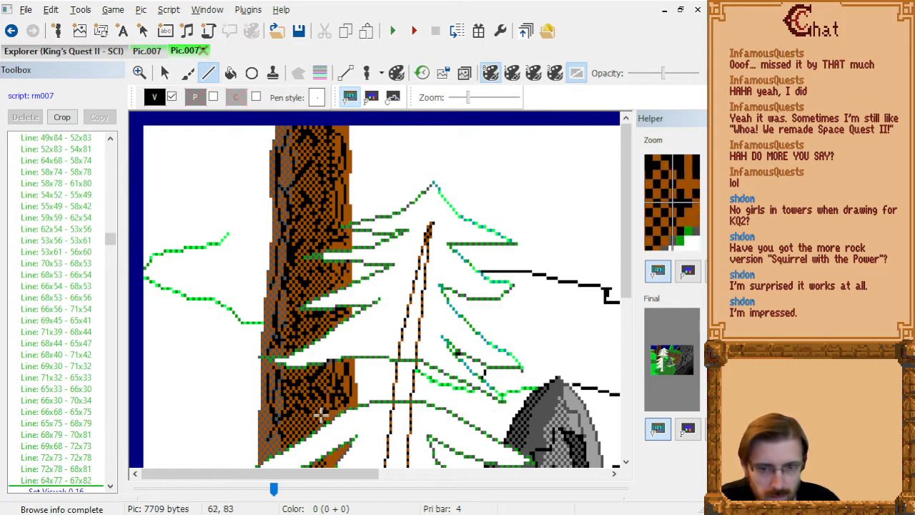
pyautogui.click(321, 417)
# Draw bark lines 59x78 - 54x86 - 55x87 - 57x88 and 61x85 - 55x83 in the middle of the lower trunk.
pyautogui.click(298, 426)
pyautogui.click(302, 429)
pyautogui.click(307, 430)
pyautogui.rightClick(307, 430)
pyautogui.click(320, 421)
pyautogui.click(301, 413)
# Draw bark lines 52x84 - 50x85 - 52x89 - 48x90 and 47x92 - 42x88 just above the lower branch.
pyautogui.click(293, 419)
pyautogui.click(286, 422)
pyautogui.click(292, 436)
pyautogui.click(281, 439)
pyautogui.click(279, 447)
pyautogui.click(264, 432)
pyautogui.rightClick(264, 433)
# Draw bark lines 43x81 - 41x86 - 43x94 - 41x95 and 44x92 - 44x78 along the trunk's left edge.
pyautogui.click(267, 408)
pyautogui.click(261, 425)
pyautogui.click(267, 454)
pyautogui.click(261, 457)
pyautogui.click(270, 445)
pyautogui.click(272, 400)
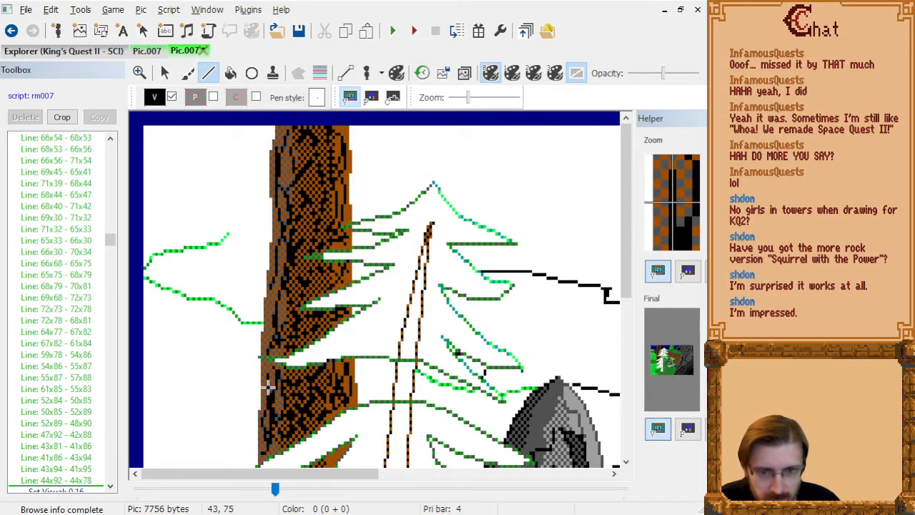
# Add left-side bark lines 45x93 - 44x90 - 49x85 and 42x68 - 48x73 - 46x80 - 49x81 below the middle branch.
pyautogui.scroll(-2, 312, 403)
pyautogui.click(272, 364)
pyautogui.click(270, 353)
pyautogui.click(272, 337)
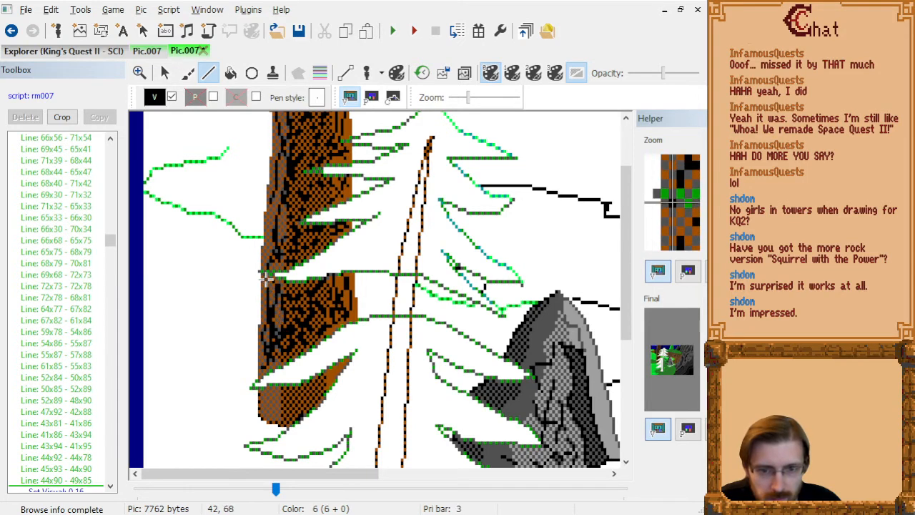
pyautogui.click(266, 279)
pyautogui.click(282, 293)
pyautogui.click(277, 314)
pyautogui.click(284, 316)
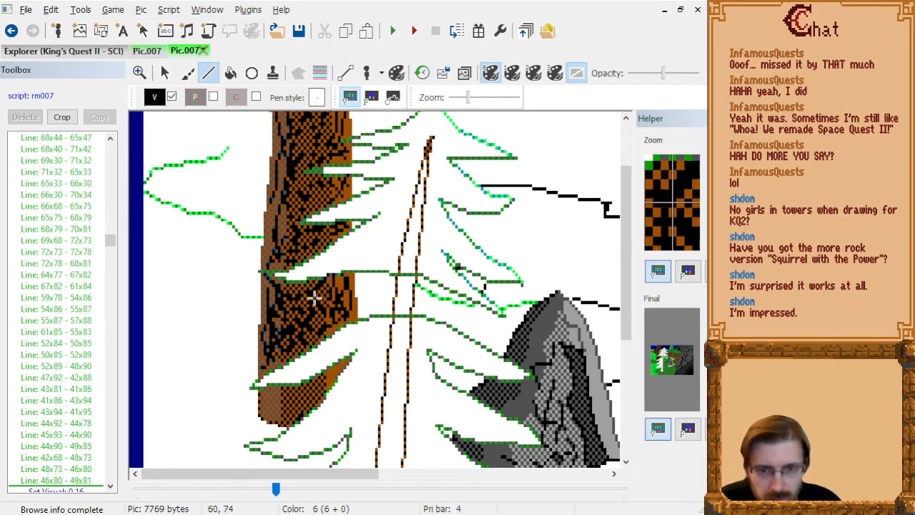
# Draw bark lines 52x71 - 55x77, 52x71 - 59x71, 58x62 - 51x61 and 47x46 - 44x53 around the middle branch tip.
pyautogui.click(303, 309)
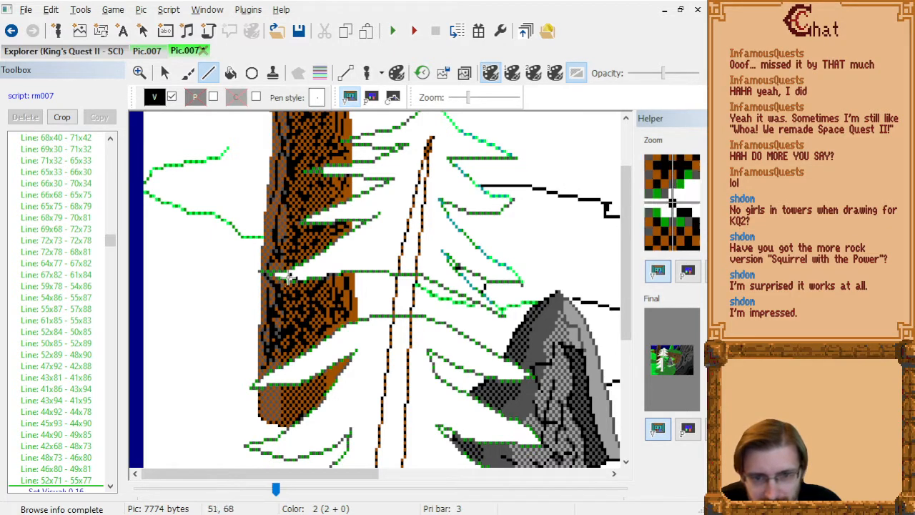
pyautogui.click(313, 287)
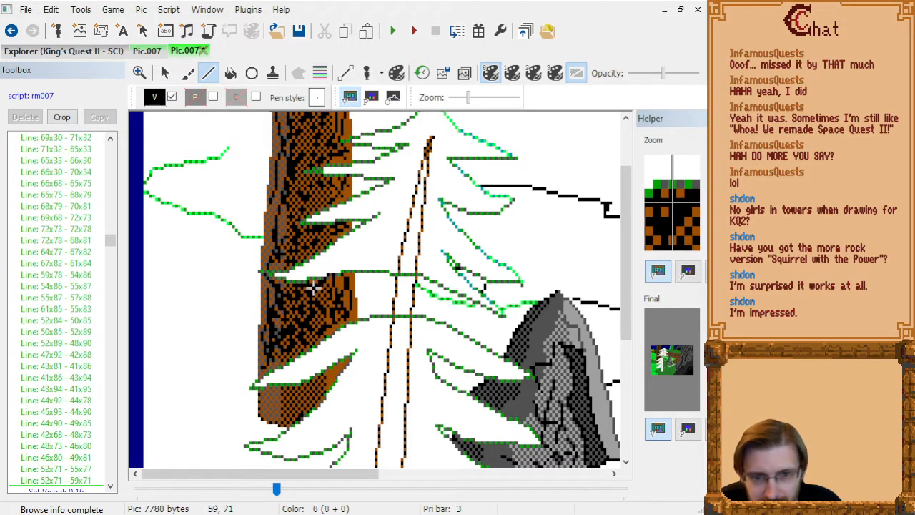
pyautogui.click(291, 253)
pyautogui.click(271, 227)
# Draw connected bark lines 52x101 - 51x106 - 50x109 - 49x110 in the trunk section below the lower branch.
pyautogui.click(293, 390)
pyautogui.click(290, 407)
pyautogui.click(287, 418)
pyautogui.click(286, 422)
pyautogui.click(316, 409)
pyautogui.click(307, 401)
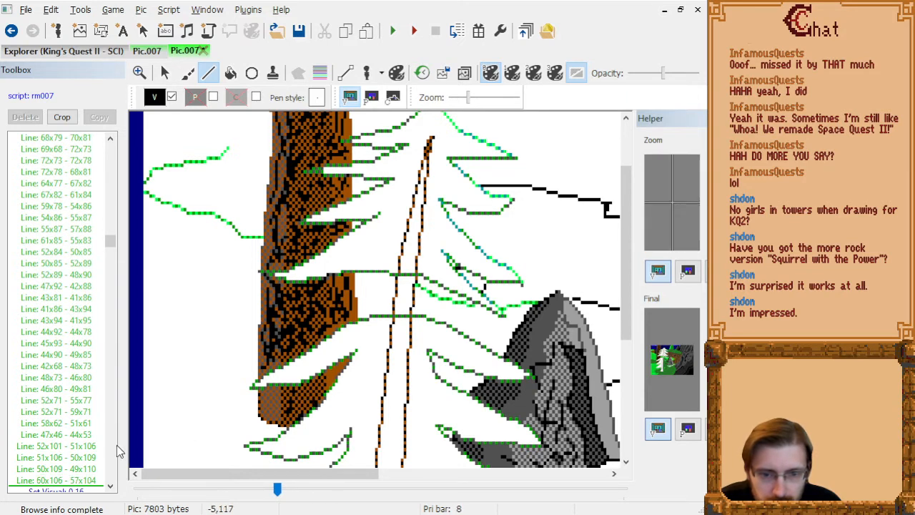
pyautogui.click(85, 481)
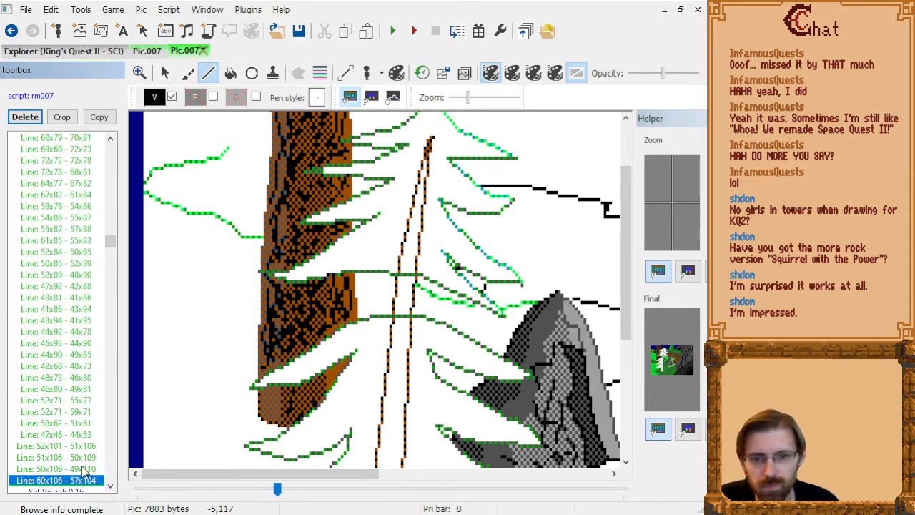
pyautogui.press('Delete')
# Before Set Visual 0,16, draw bark lines 60x105 - 53x102 and 61x98 - 60x101 - 58x102 in the lowest trunk section.
pyautogui.press('Down')
pyautogui.press('Down')
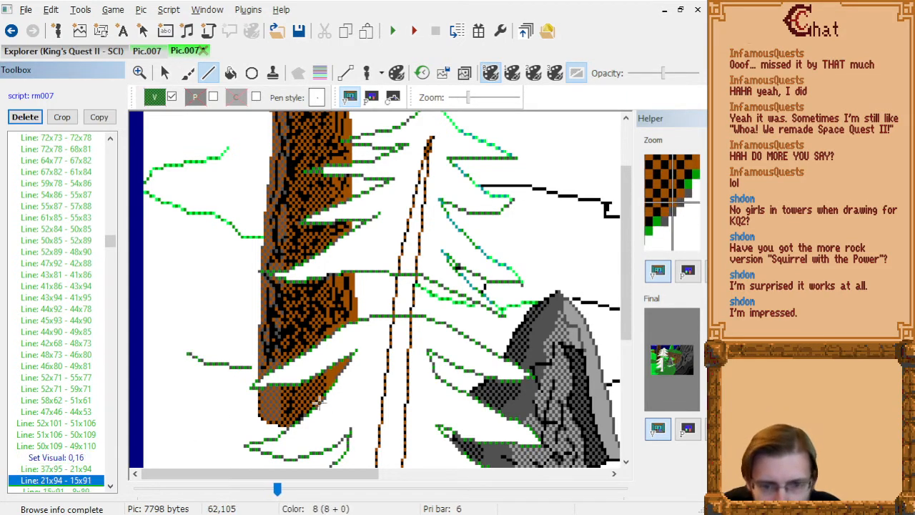
pyautogui.press('Up')
pyautogui.press('Up')
pyautogui.press('Up')
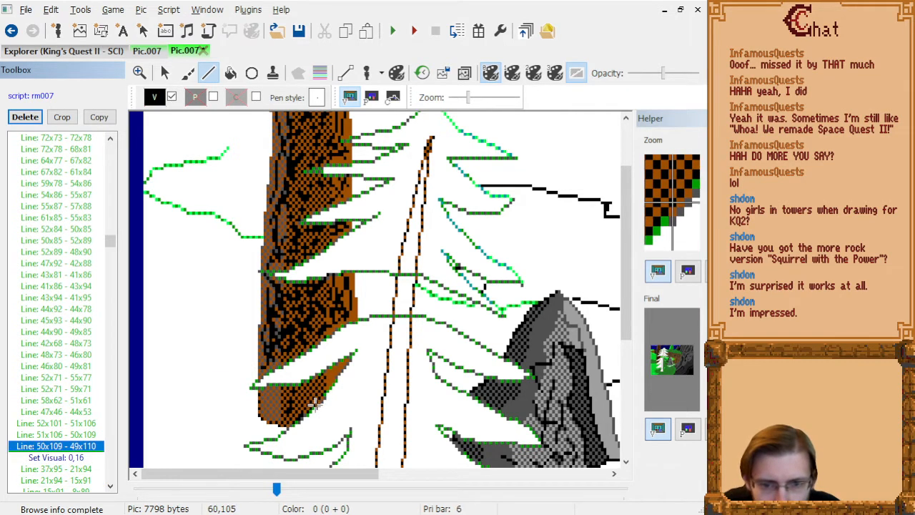
pyautogui.moveTo(316, 404); pyautogui.dragTo(301, 393)
pyautogui.click(319, 382)
pyautogui.rightClick(317, 392)
pyautogui.click(311, 395)
# Draw short bark lines 65x97 - 67x94, 65x99 - 64x97 and 70x93 - 68x95 toward the lowest trunk section's right tip.
pyautogui.click(331, 379)
pyautogui.click(336, 368)
pyautogui.click(331, 384)
pyautogui.click(328, 377)
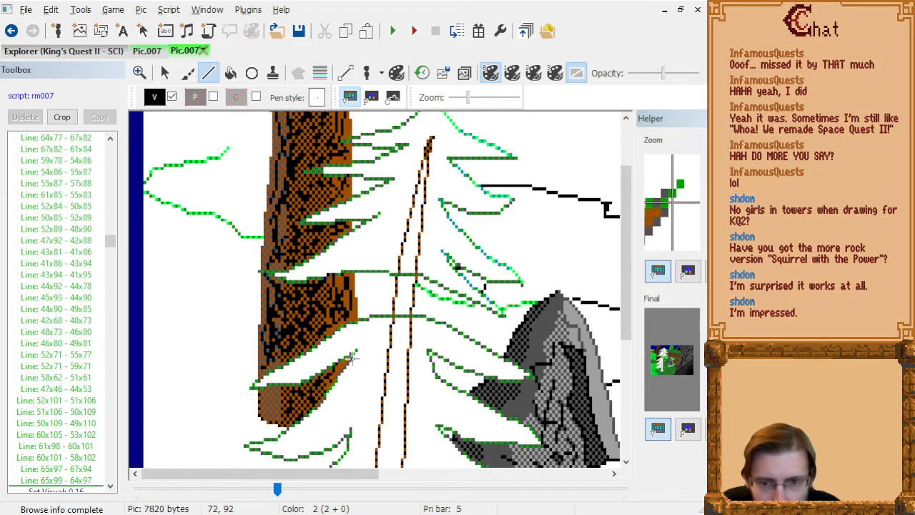
pyautogui.click(341, 369)
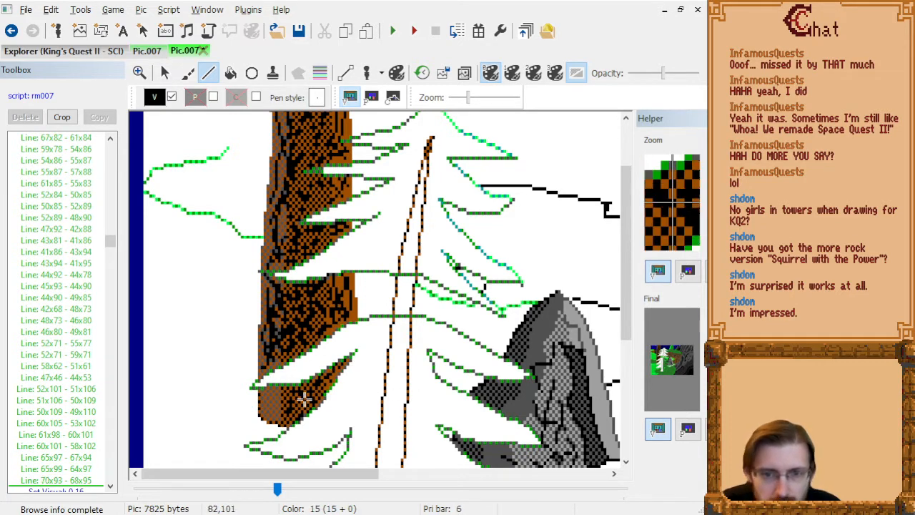
# Draw bark lines 44x101 - 41x105 - 46x107 - 47x108, 42x109 - 45x105 - 47x103 - 44x101 and 46x103 - 44x105 - 44x108 - 46x110 at the trunk's lower left.
pyautogui.click(270, 391)
pyautogui.rightClick(262, 404)
pyautogui.rightClick(276, 411)
pyautogui.click(279, 415)
pyautogui.click(264, 419)
pyautogui.rightClick(272, 404)
pyautogui.click(279, 397)
pyautogui.click(270, 391)
pyautogui.click(275, 397)
pyautogui.rightClick(270, 404)
pyautogui.rightClick(269, 415)
pyautogui.click(276, 422)
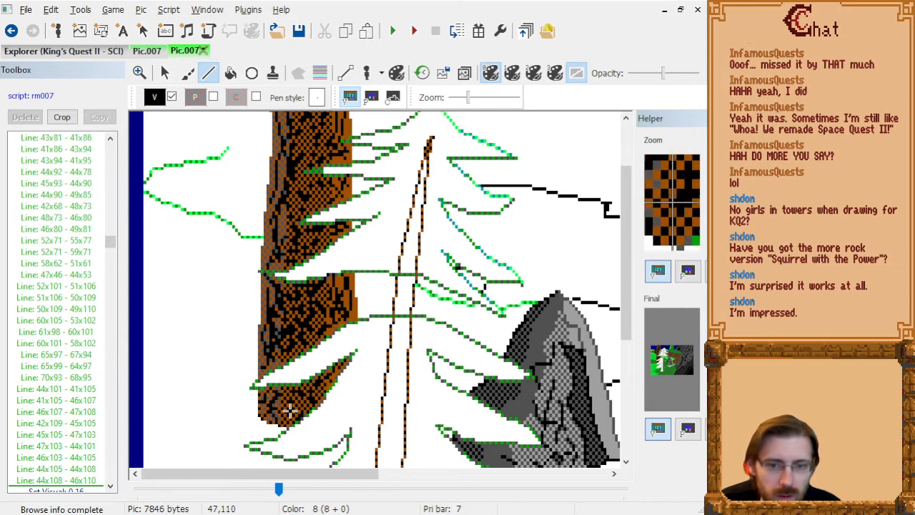
# Draw black lines 44x94 - 55x90 - 41x96 on the trunk along the lower branch's upper edge.
pyautogui.click(270, 368)
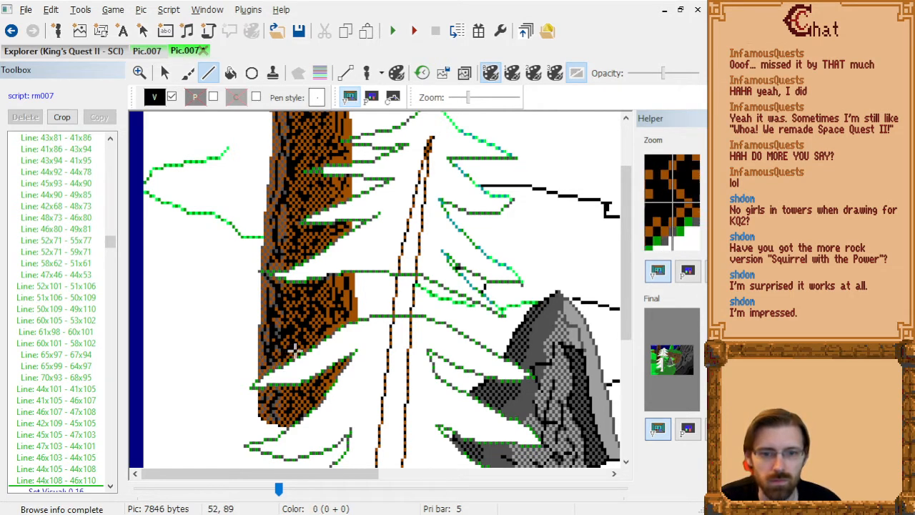
pyautogui.click(305, 355)
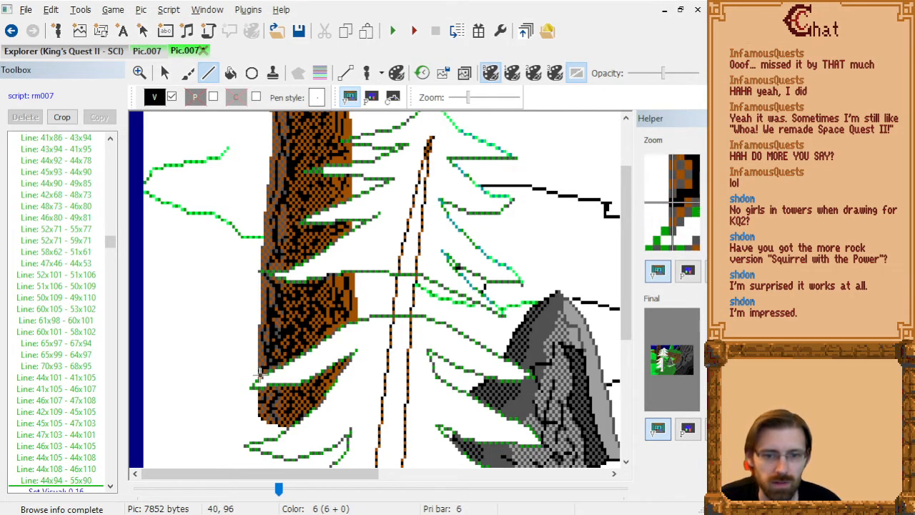
pyautogui.click(262, 373)
# Delete the bark lines 52x84 - 50x85 and 52x89 - 48x90 from the lower trunk.
pyautogui.scroll(-3, 370, 363)
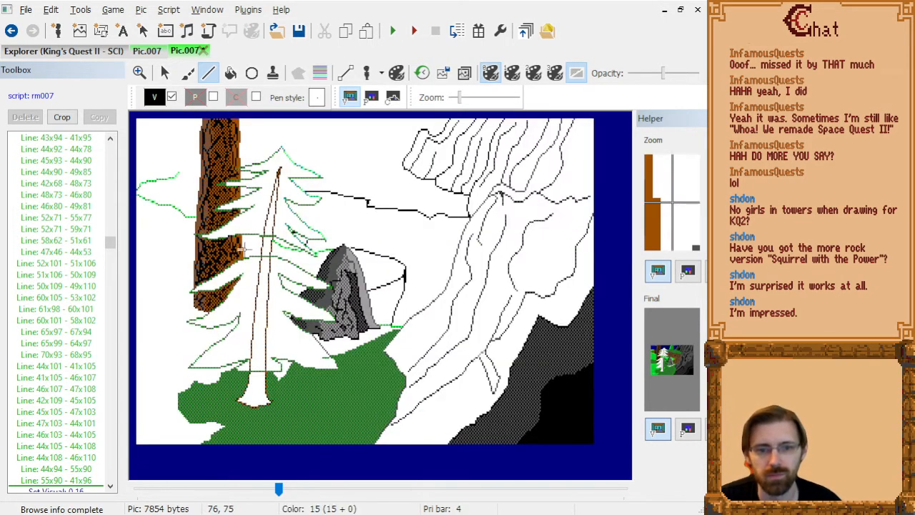
pyautogui.scroll(3, 243, 248)
pyautogui.click(78, 402)
pyautogui.press('Up')
pyautogui.press('Up')
pyautogui.press('Up')
pyautogui.press('Up')
pyautogui.press('Up')
pyautogui.press('Up')
pyautogui.press('Up')
pyautogui.press('Up')
pyautogui.press('Up')
pyautogui.press('Up')
pyautogui.press('Up')
pyautogui.press('Up')
pyautogui.press('Up')
pyautogui.press('Up')
pyautogui.press('Up')
pyautogui.press('Up')
pyautogui.press('Up')
pyautogui.press('Up')
pyautogui.press('Up')
pyautogui.press('Up')
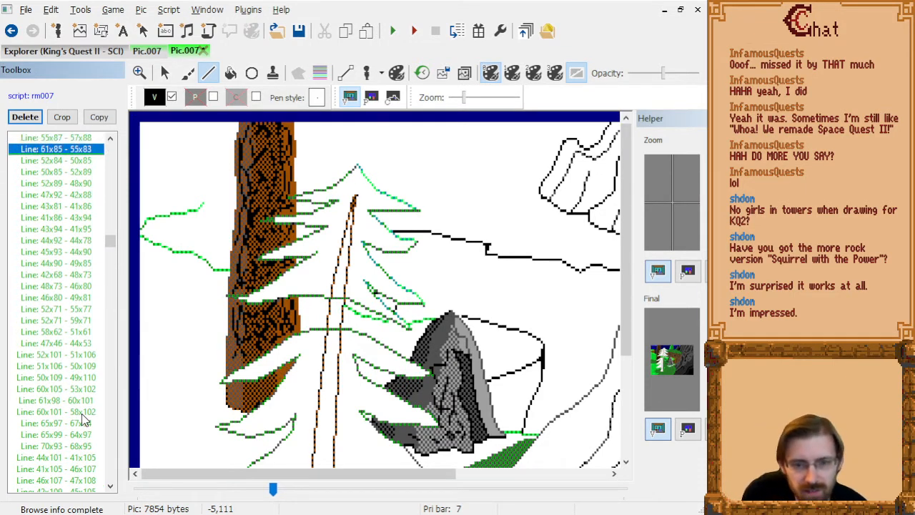
pyautogui.press('Down')
pyautogui.press('Delete')
pyautogui.press('Down')
pyautogui.press('Delete')
# Delete the vertical bark line 44x92 - 44x78 near the trunk's left edge.
pyautogui.press('Down')
pyautogui.press('Down')
pyautogui.press('Down')
pyautogui.press('Down')
pyautogui.press('Down')
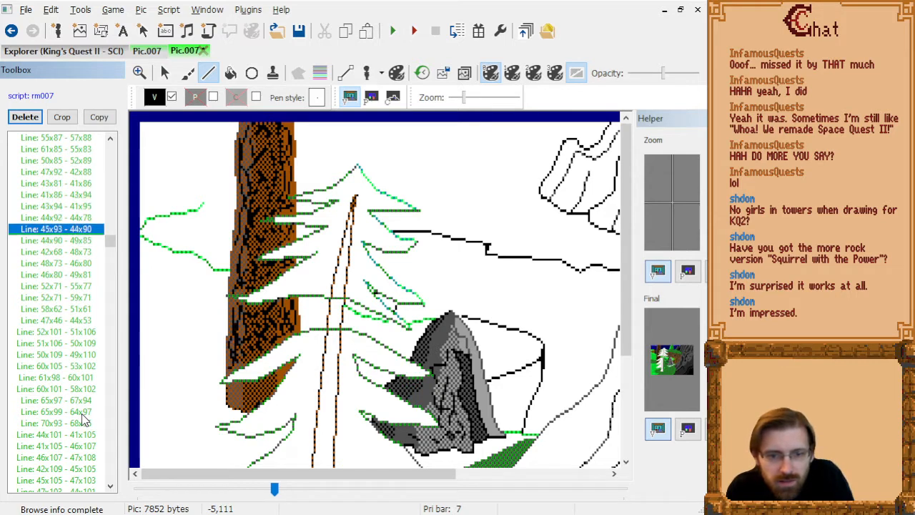
pyautogui.press('Up')
pyautogui.press('Up')
# Step forward through the remaining bark lines and grass fills to examine the finished trunk within the whole scene.
pyautogui.press('Down')
pyautogui.press('Down')
pyautogui.press('Delete')
pyautogui.press('Down')
pyautogui.press('Down')
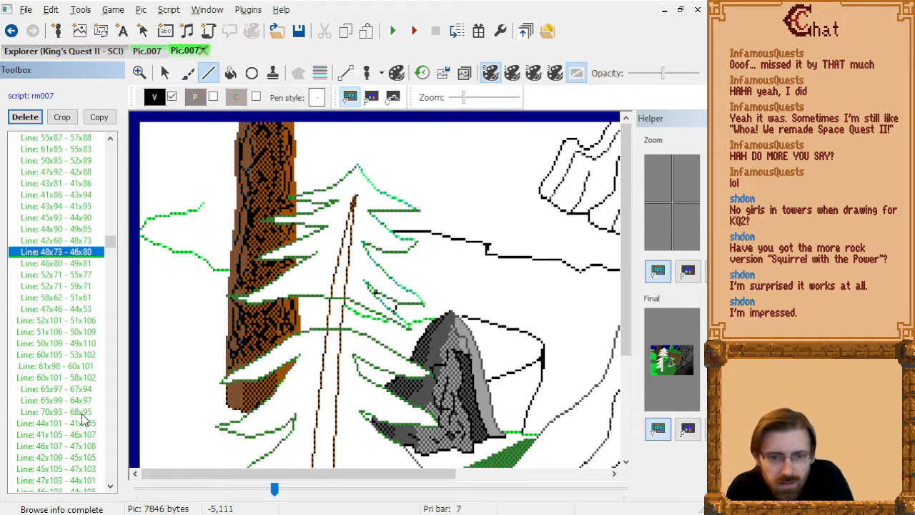
pyautogui.press('Down')
pyautogui.press('Down')
pyautogui.press('Down')
pyautogui.press('Down')
pyautogui.press('Down')
pyautogui.press('Down')
pyautogui.press('Down')
pyautogui.press('Down')
pyautogui.press('Down')
pyautogui.press('Down')
pyautogui.press('Down')
pyautogui.press('Down')
pyautogui.press('Down')
pyautogui.press('Down')
pyautogui.press('Down')
pyautogui.press('Down')
pyautogui.press('Down')
pyautogui.press('Down')
pyautogui.press('Down')
pyautogui.press('Down')
pyautogui.press('Down')
pyautogui.press('Down')
pyautogui.press('Down')
pyautogui.press('Down')
pyautogui.press('Down')
pyautogui.press('Down')
pyautogui.press('Down')
pyautogui.press('Down')
pyautogui.press('Down')
pyautogui.press('Down')
pyautogui.press('Down')
pyautogui.press('Down')
pyautogui.press('Down')
pyautogui.press('Down')
pyautogui.press('Down')
pyautogui.press('Down')
pyautogui.press('Down')
pyautogui.press('Down')
pyautogui.press('Down')
pyautogui.press('Down')
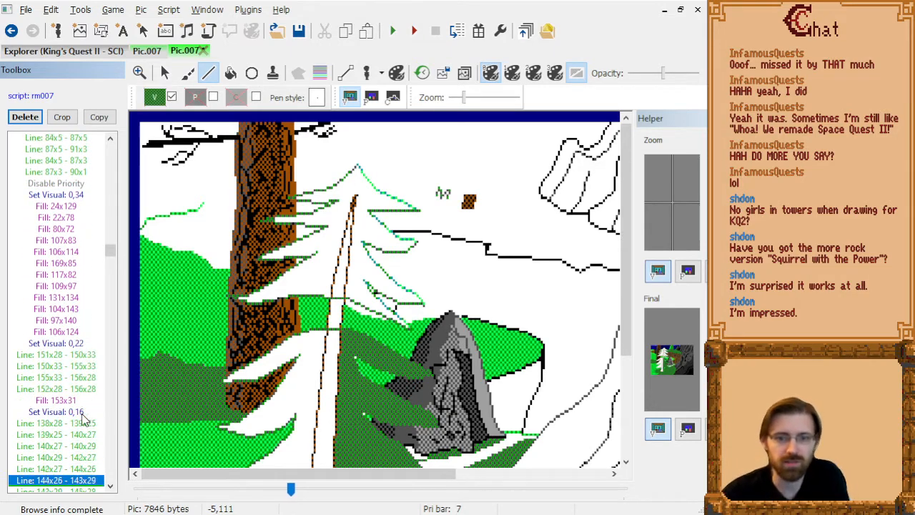
pyautogui.press('Down')
pyautogui.press('Down')
pyautogui.press('Down')
pyautogui.press('Down')
pyautogui.press('Down')
pyautogui.press('Down')
pyautogui.press('Down')
pyautogui.press('Down')
pyautogui.press('Down')
pyautogui.press('Down')
pyautogui.scroll(-2, 327, 309)
pyautogui.scroll(1, 287, 271)
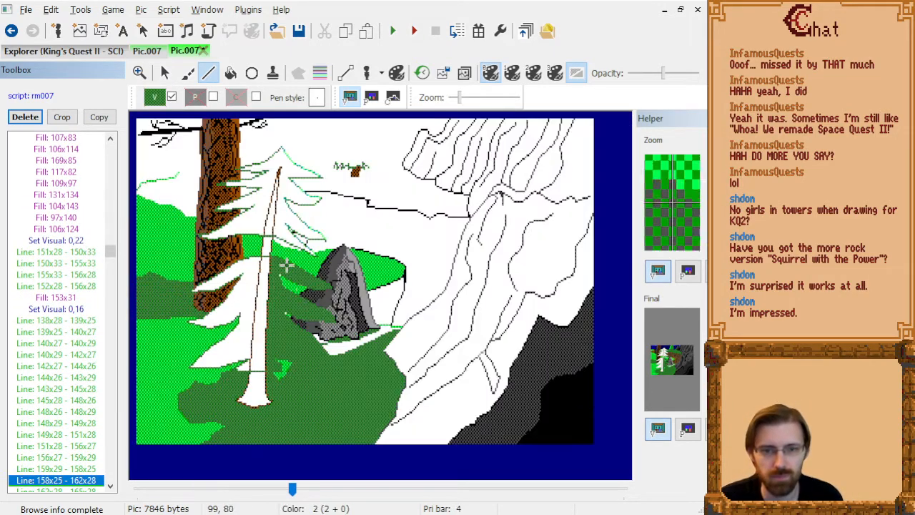
# Step back and forth through the grass fills and trunk lines to examine how the fills spread around the foreground tree.
pyautogui.click(63, 402)
pyautogui.press('Up')
pyautogui.press('Up')
pyautogui.press('Up')
pyautogui.press('Up')
pyautogui.press('Up')
pyautogui.press('Up')
pyautogui.press('Up')
pyautogui.press('Up')
pyautogui.press('Up')
pyautogui.press('Up')
pyautogui.press('Up')
pyautogui.press('Up')
pyautogui.press('Up')
pyautogui.press('Up')
pyautogui.press('Up')
pyautogui.press('Up')
pyautogui.press('Up')
pyautogui.press('Up')
pyautogui.press('Up')
pyautogui.press('Up')
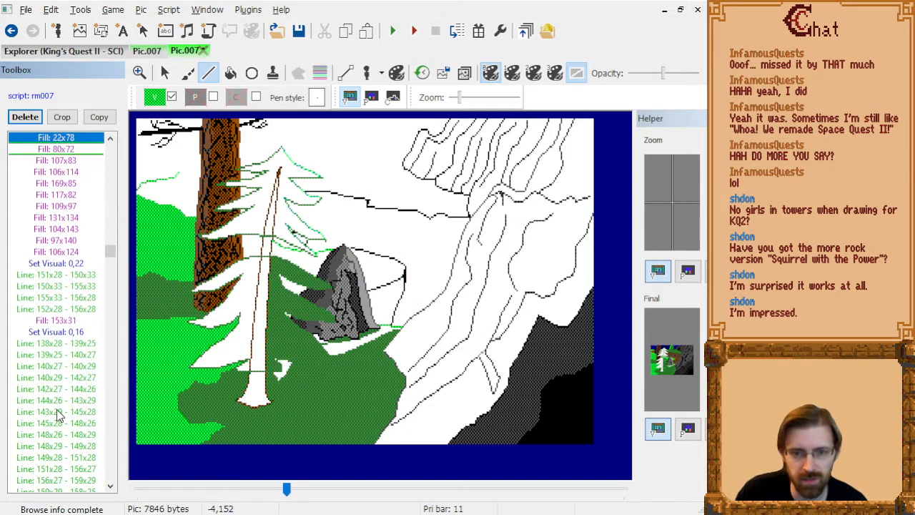
pyautogui.press('Up')
pyautogui.press('Up')
pyautogui.press('Up')
pyautogui.press('Up')
pyautogui.press('Up')
pyautogui.press('Up')
pyautogui.press('Up')
pyautogui.press('Up')
pyautogui.press('Up')
pyautogui.press('Up')
pyautogui.press('Up')
pyautogui.press('Up')
pyautogui.press('Up')
pyautogui.press('Up')
pyautogui.press('Up')
pyautogui.press('Up')
pyautogui.press('Up')
pyautogui.press('Up')
pyautogui.press('Up')
pyautogui.press('Up')
pyautogui.press('Down')
pyautogui.press('Down')
pyautogui.press('Down')
pyautogui.press('Down')
pyautogui.press('Down')
pyautogui.press('Down')
pyautogui.press('Down')
pyautogui.press('Down')
pyautogui.press('Down')
pyautogui.press('Down')
pyautogui.press('Down')
pyautogui.press('Down')
pyautogui.press('Down')
pyautogui.press('Down')
pyautogui.press('Down')
pyautogui.press('Down')
pyautogui.press('Down')
pyautogui.press('Down')
pyautogui.press('Down')
pyautogui.press('Down')
pyautogui.press('Down')
pyautogui.press('Down')
pyautogui.press('Down')
pyautogui.press('Down')
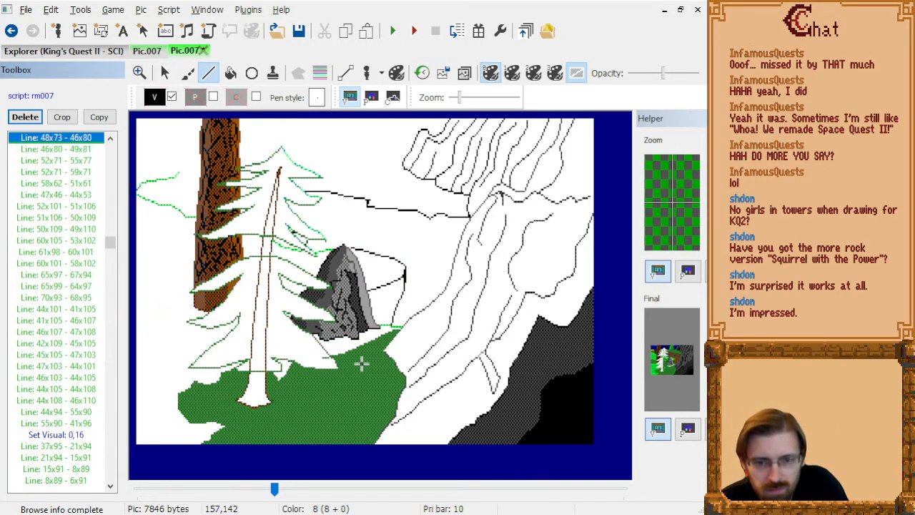
pyautogui.press('Up')
pyautogui.press('Up')
pyautogui.press('Up')
pyautogui.press('Up')
pyautogui.press('Up')
pyautogui.press('Up')
pyautogui.press('Up')
pyautogui.press('Up')
pyautogui.press('Up')
pyautogui.press('Up')
pyautogui.press('Up')
pyautogui.press('Up')
pyautogui.press('Up')
pyautogui.press('Up')
pyautogui.press('Up')
pyautogui.press('Up')
pyautogui.press('Up')
pyautogui.press('Up')
pyautogui.press('Up')
pyautogui.press('Up')
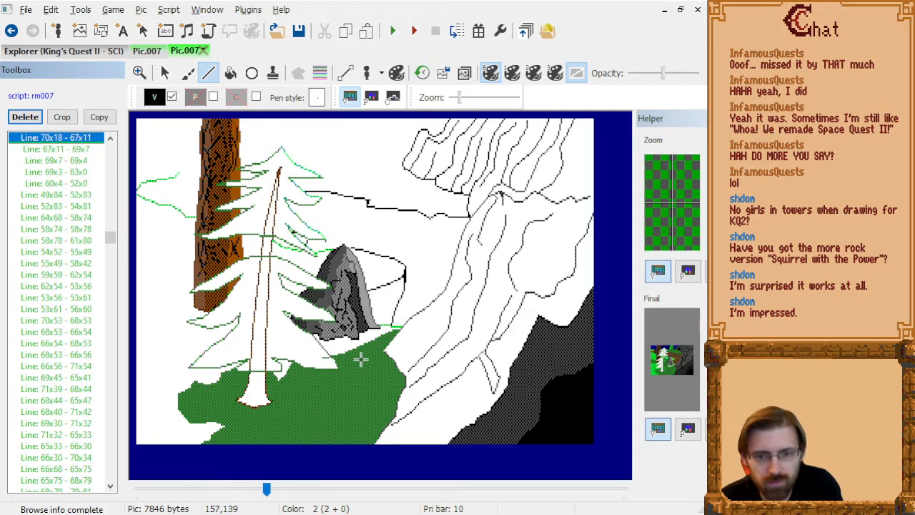
# Delete the dark green grass line 132x139 - 144x137 that crosses the foreground tree's lowest branch.
pyautogui.press('End')
pyautogui.scroll(3, 350, 387)
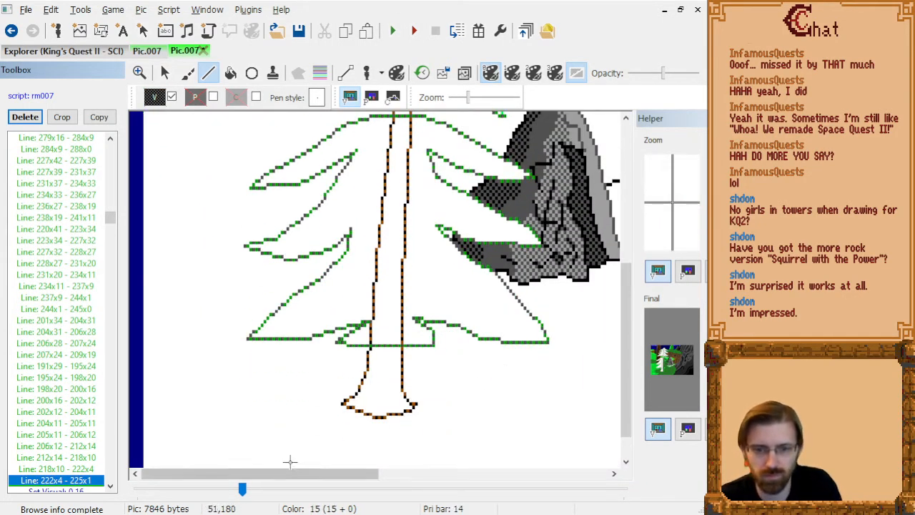
pyautogui.moveTo(290, 476); pyautogui.dragTo(362, 479)
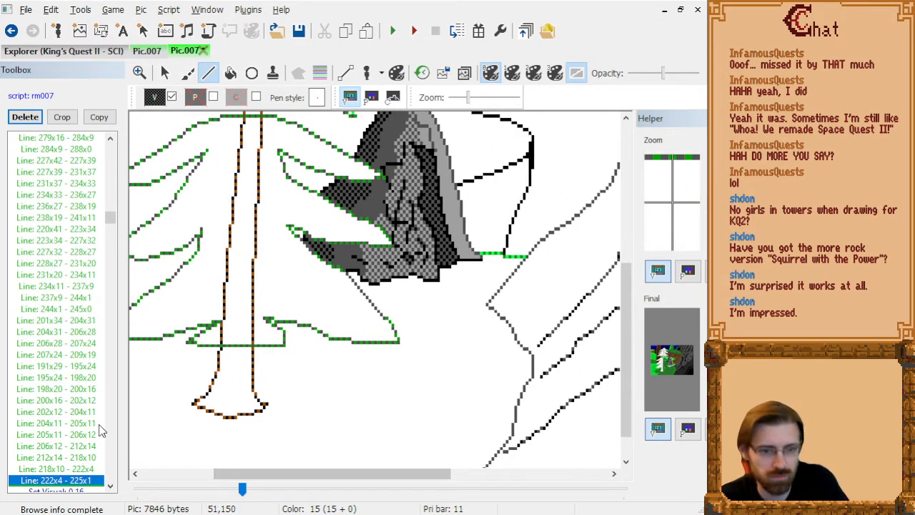
pyautogui.click(72, 425)
pyautogui.press('Up')
pyautogui.press('Up')
pyautogui.press('Up')
pyautogui.press('Up')
pyautogui.press('Up')
pyautogui.press('Up')
pyautogui.press('Up')
pyautogui.press('Up')
pyautogui.press('Up')
pyautogui.press('Up')
pyautogui.press('Up')
pyautogui.press('Up')
pyautogui.press('Up')
pyautogui.press('Up')
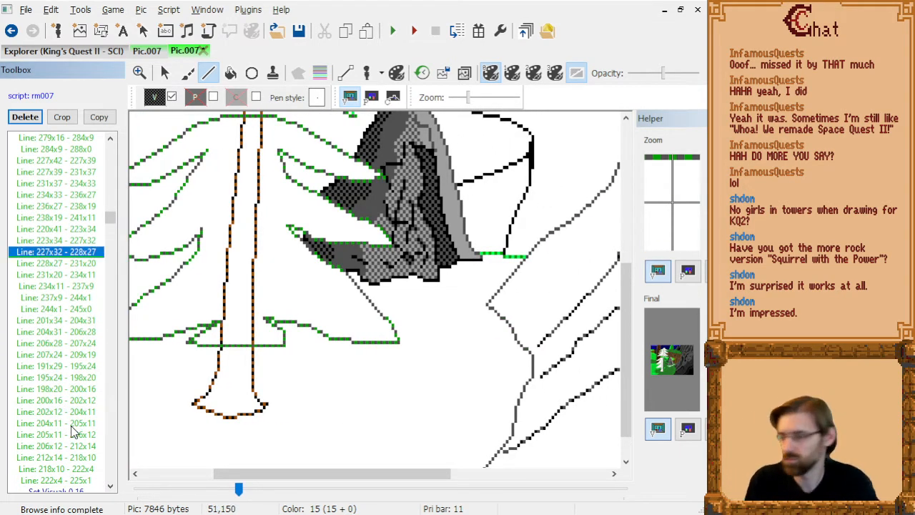
pyautogui.press('pagedown')
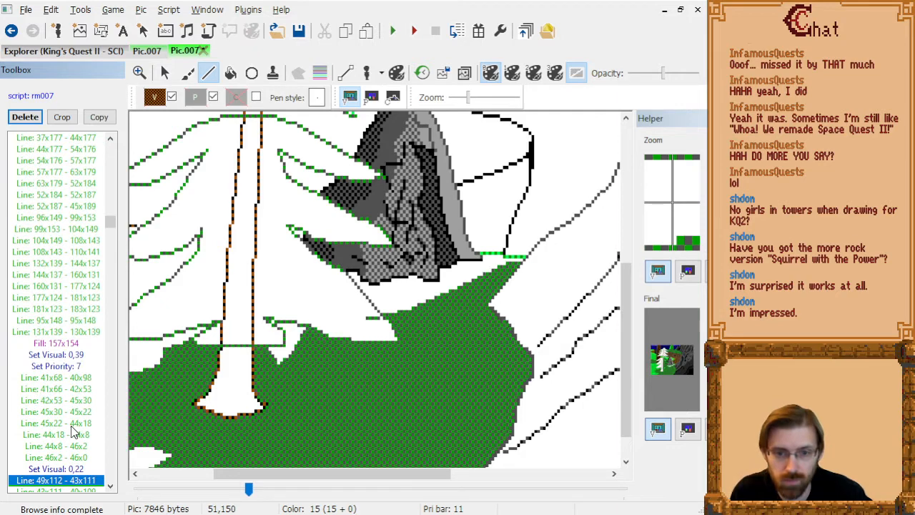
pyautogui.press('Up')
pyautogui.press('Up')
pyautogui.press('Up')
pyautogui.press('Up')
pyautogui.press('Up')
pyautogui.press('Up')
pyautogui.press('Up')
pyautogui.press('Up')
pyautogui.press('Up')
pyautogui.press('Up')
pyautogui.press('Up')
pyautogui.press('Up')
pyautogui.press('Up')
pyautogui.press('Up')
pyautogui.press('Up')
pyautogui.press('Up')
pyautogui.press('Up')
pyautogui.press('Up')
pyautogui.press('Up')
pyautogui.press('Up')
pyautogui.press('Down')
pyautogui.press('Down')
pyautogui.press('Down')
pyautogui.press('Down')
pyautogui.press('Down')
pyautogui.press('Down')
pyautogui.press('Down')
pyautogui.press('Down')
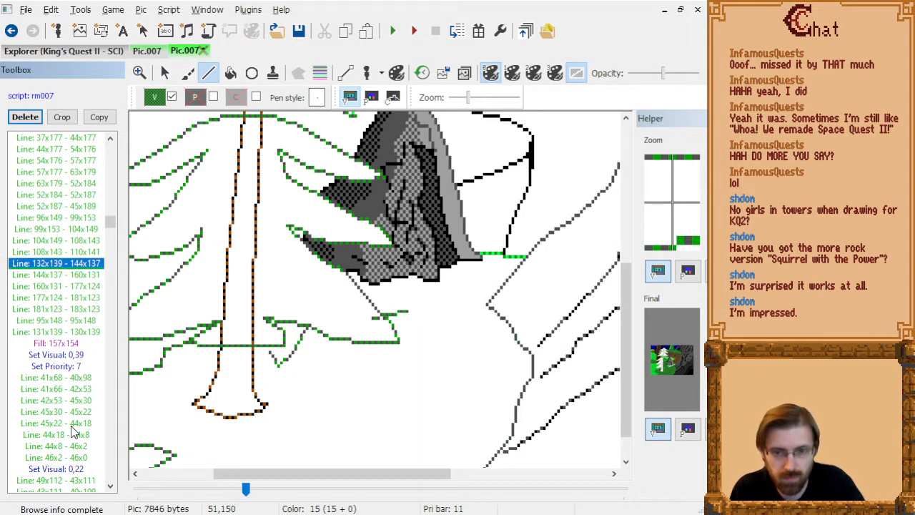
pyautogui.press('Delete')
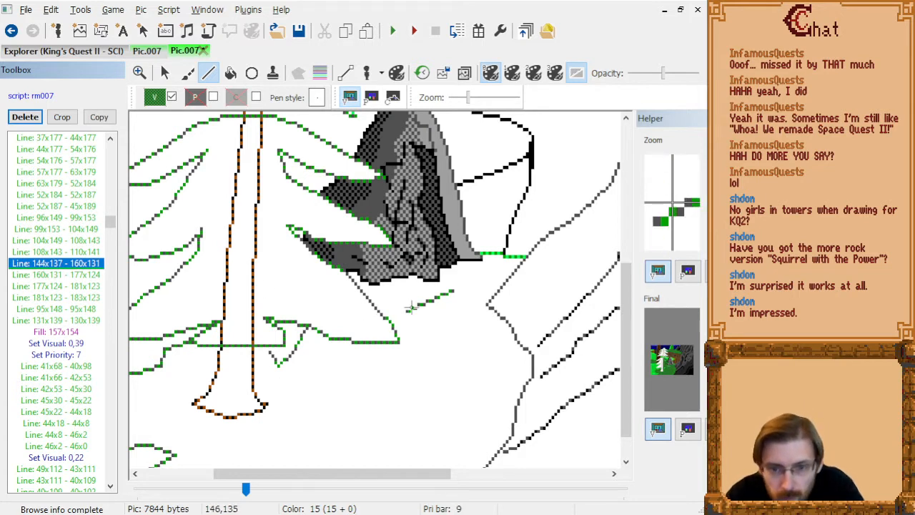
# Draw a grass line from 144x137 to 138x138 up to the branch edge and delete the stray line 131x139 - 130x139.
pyautogui.click(405, 315)
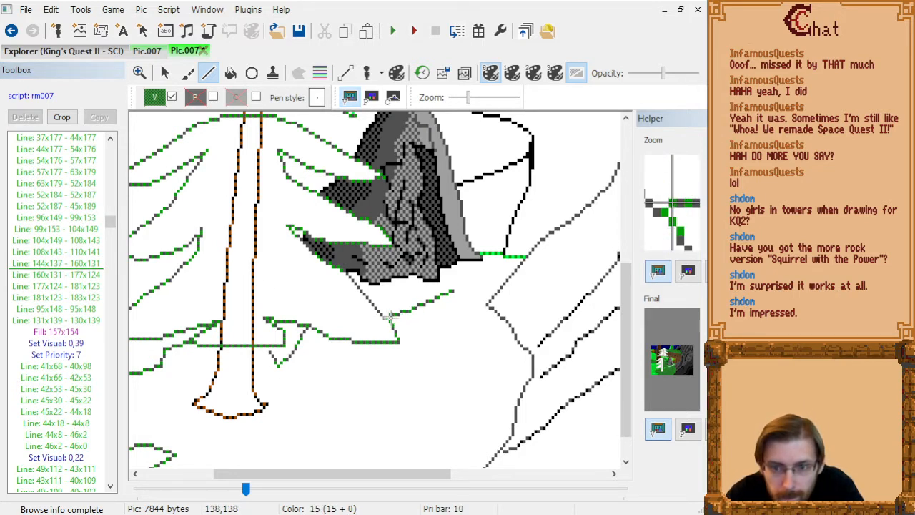
pyautogui.click(391, 316)
pyautogui.click(82, 279)
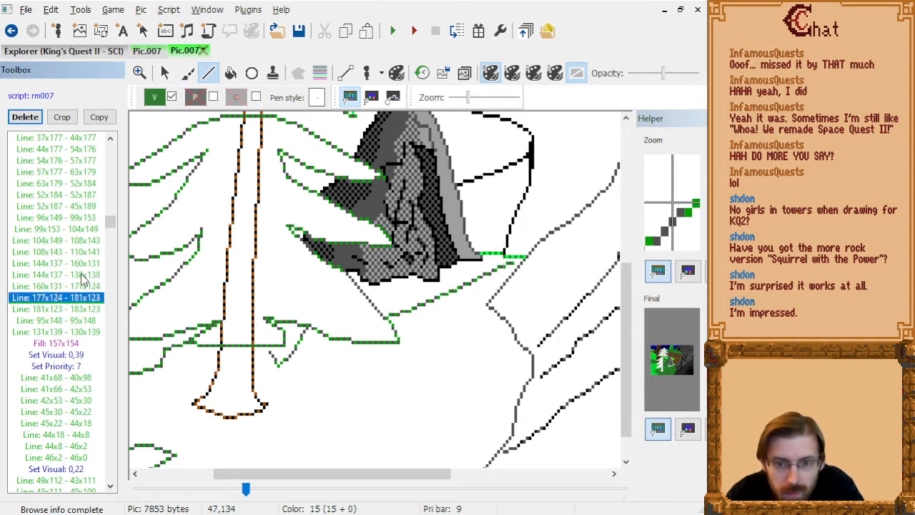
pyautogui.press('Down')
pyautogui.press('Down')
pyautogui.press('Down')
pyautogui.press('Up')
pyautogui.press('Up')
pyautogui.press('Delete')
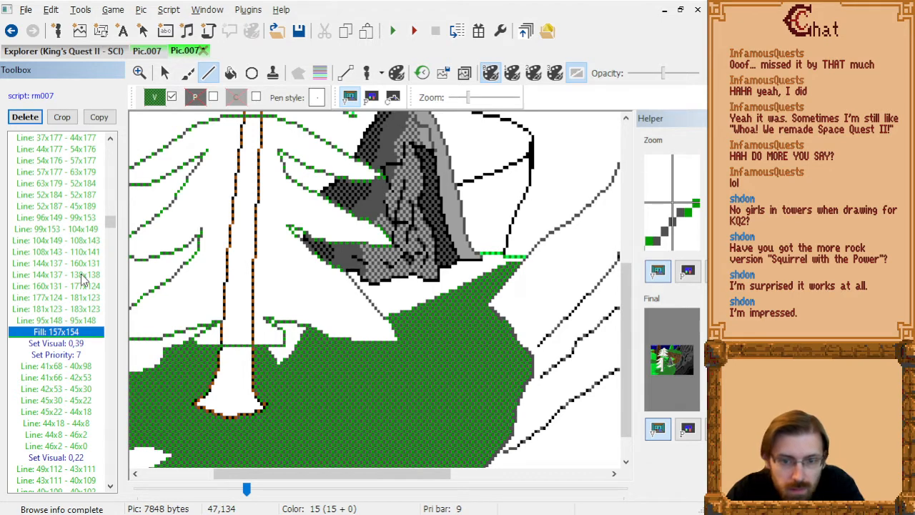
# Step forward through the background trunk's outlines, fills and bark lines to examine how each is drawn around the foreground tree.
pyautogui.press('Down')
pyautogui.press('Down')
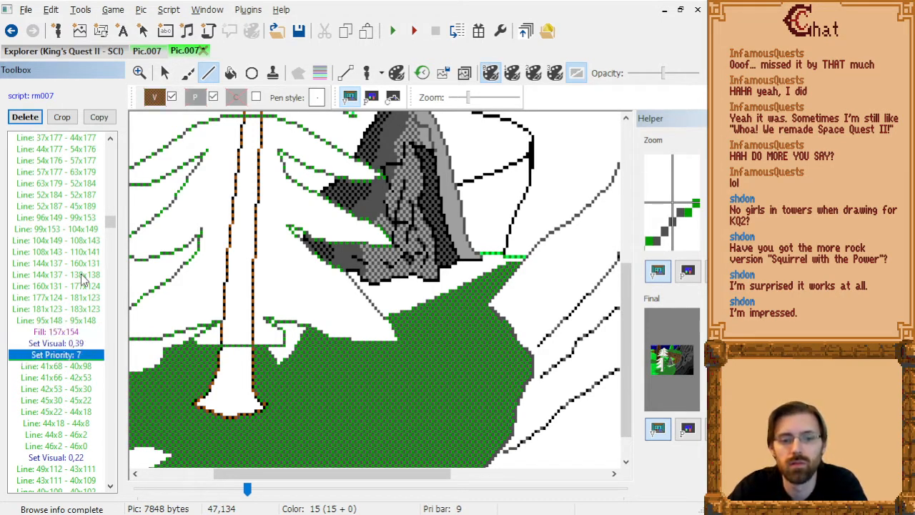
pyautogui.press('Down')
pyautogui.press('Down')
pyautogui.press('Down')
pyautogui.press('Down')
pyautogui.press('Down')
pyautogui.press('Down')
pyautogui.press('Down')
pyautogui.press('Down')
pyautogui.press('Down')
pyautogui.press('Down')
pyautogui.press('Down')
pyautogui.press('Down')
pyautogui.press('Down')
pyautogui.press('Down')
pyautogui.press('Down')
pyautogui.press('Down')
pyautogui.press('Down')
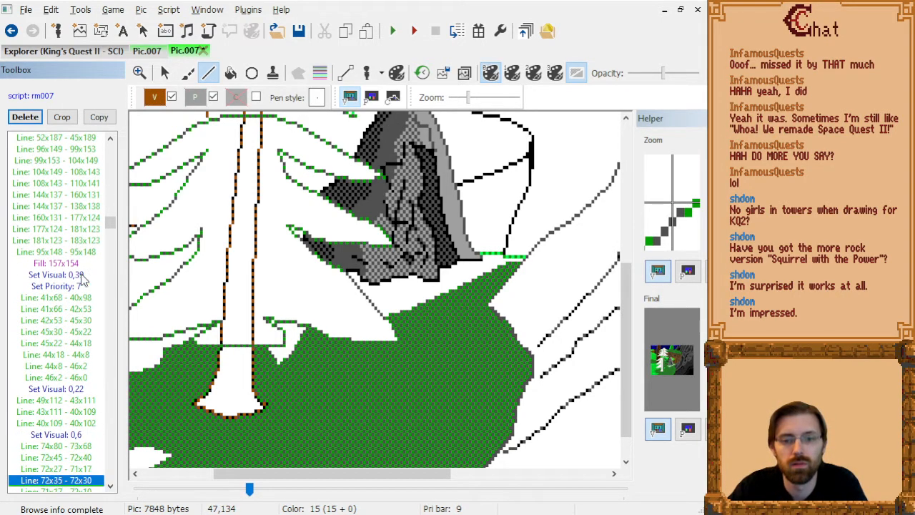
pyautogui.scroll(-2, 304, 306)
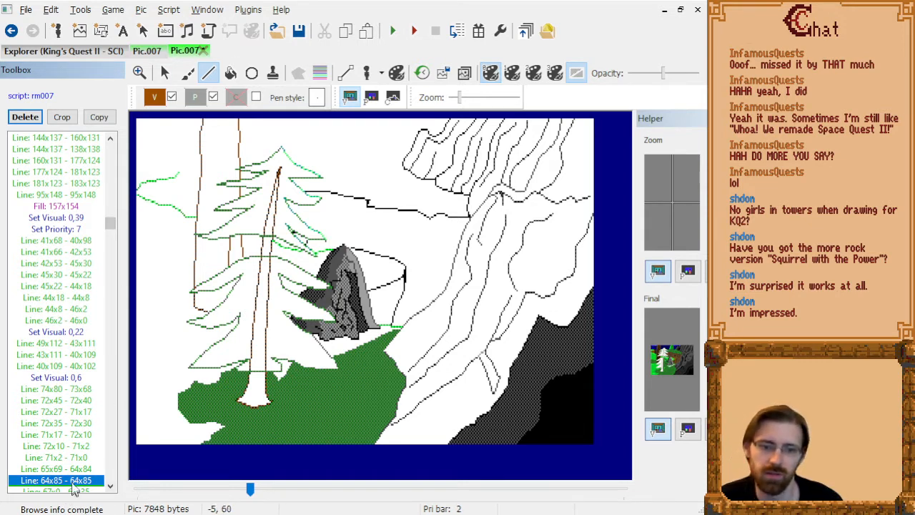
pyautogui.press('Down')
pyautogui.press('Down')
pyautogui.press('Down')
pyautogui.press('Down')
pyautogui.press('Down')
pyautogui.press('Down')
pyautogui.press('Down')
pyautogui.press('Down')
pyautogui.press('Down')
pyautogui.press('Down')
pyautogui.press('Down')
pyautogui.press('Down')
pyautogui.press('Down')
pyautogui.press('Down')
pyautogui.press('Down')
pyautogui.press('Down')
pyautogui.press('Down')
pyautogui.press('Down')
pyautogui.press('Down')
pyautogui.press('Down')
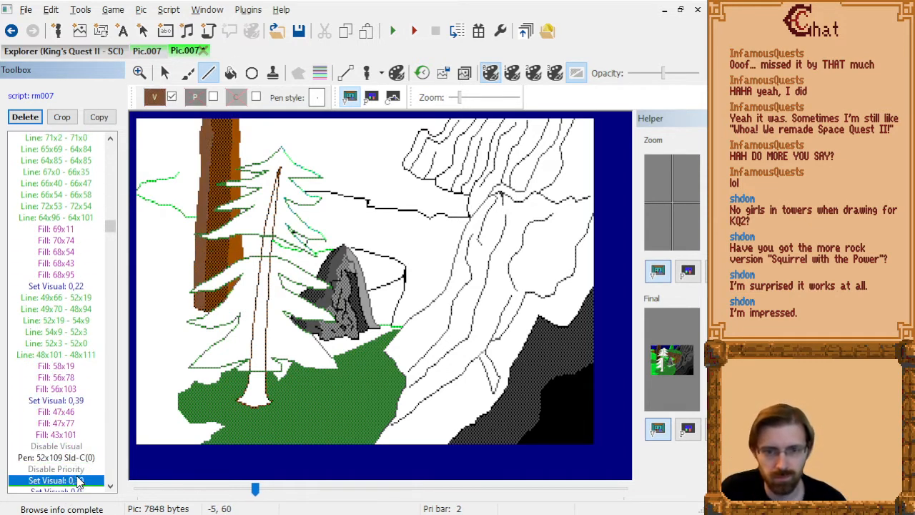
pyautogui.press('Down')
pyautogui.press('Down')
pyautogui.press('Down')
pyautogui.press('Down')
pyautogui.press('Down')
pyautogui.press('Down')
pyautogui.press('Down')
pyautogui.press('Down')
pyautogui.press('Down')
pyautogui.press('Down')
pyautogui.press('Down')
pyautogui.press('Down')
pyautogui.press('Down')
pyautogui.press('Down')
pyautogui.press('Down')
pyautogui.press('Down')
pyautogui.press('Down')
pyautogui.press('Down')
pyautogui.press('Down')
pyautogui.press('Down')
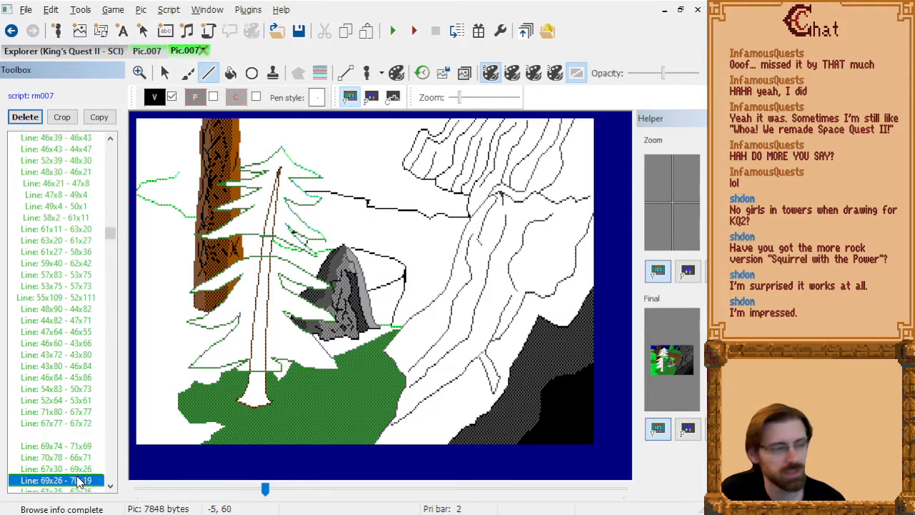
pyautogui.press('Down')
pyautogui.press('Down')
pyautogui.press('Down')
pyautogui.press('Down')
pyautogui.press('Down')
pyautogui.press('Down')
pyautogui.press('Down')
pyautogui.press('Down')
pyautogui.press('Down')
pyautogui.press('Down')
pyautogui.press('Down')
pyautogui.press('Down')
pyautogui.press('Down')
pyautogui.press('Down')
pyautogui.press('Down')
pyautogui.press('Down')
pyautogui.press('Down')
pyautogui.press('Down')
pyautogui.press('Down')
pyautogui.press('Down')
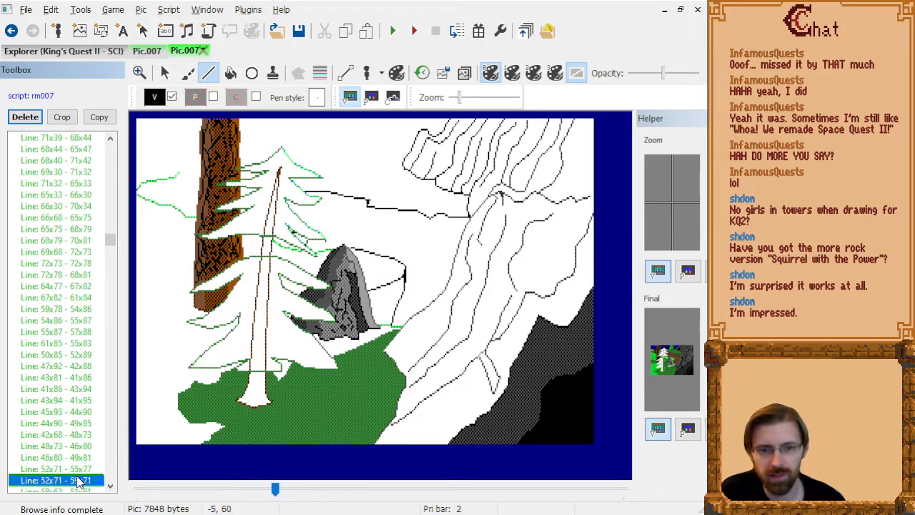
pyautogui.press('Down')
pyautogui.press('Down')
pyautogui.press('Down')
pyautogui.press('Down')
pyautogui.press('Down')
pyautogui.press('Down')
pyautogui.press('Down')
pyautogui.press('Down')
pyautogui.press('Down')
pyautogui.press('Down')
pyautogui.press('Down')
pyautogui.press('Down')
pyautogui.press('Down')
pyautogui.press('Down')
pyautogui.press('Down')
pyautogui.press('Down')
pyautogui.press('Down')
pyautogui.press('Down')
pyautogui.press('Down')
pyautogui.press('Down')
# Draw a dark green grass line from 149x129 to 129x131 below the rock, ending at the foreground tree's branch edge.
pyautogui.press('Up')
pyautogui.press('Up')
pyautogui.press('Up')
pyautogui.press('Up')
pyautogui.press('Up')
pyautogui.press('Up')
pyautogui.press('Up')
pyautogui.press('Up')
pyautogui.press('Up')
pyautogui.press('Up')
pyautogui.press('Up')
pyautogui.press('Up')
pyautogui.press('Up')
pyautogui.press('Up')
pyautogui.press('Up')
pyautogui.press('Up')
pyautogui.press('Up')
pyautogui.press('Up')
pyautogui.press('Up')
pyautogui.press('Up')
pyautogui.press('Up')
pyautogui.press('Up')
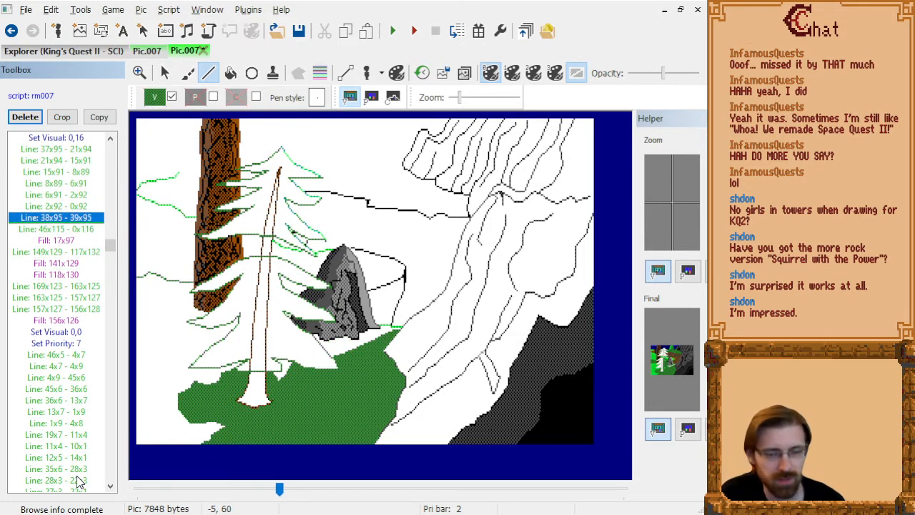
pyautogui.press('Down')
pyautogui.press('Down')
pyautogui.press('Up')
pyautogui.press('Down')
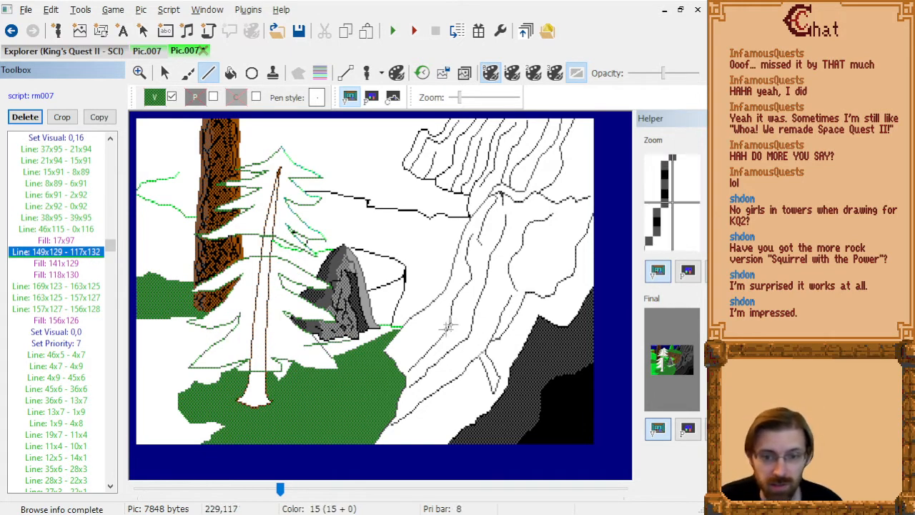
pyautogui.scroll(4, 341, 440)
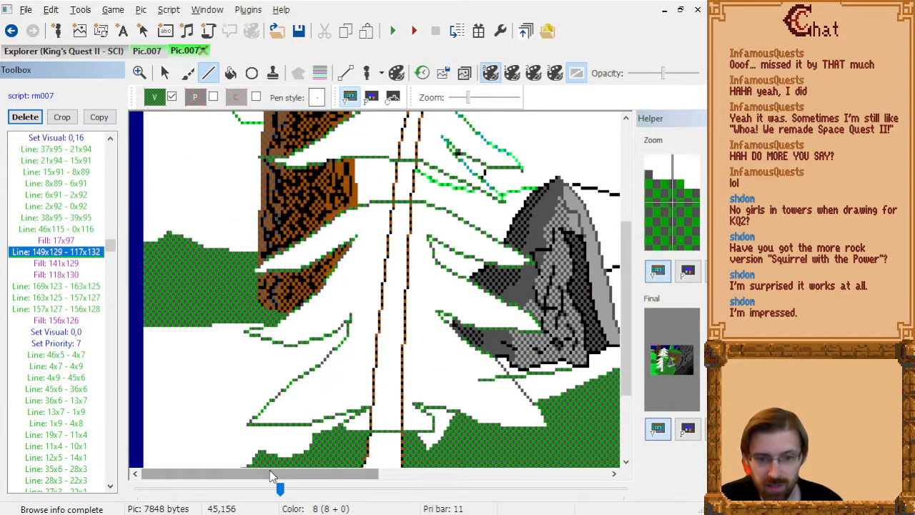
pyautogui.moveTo(336, 473); pyautogui.dragTo(413, 474)
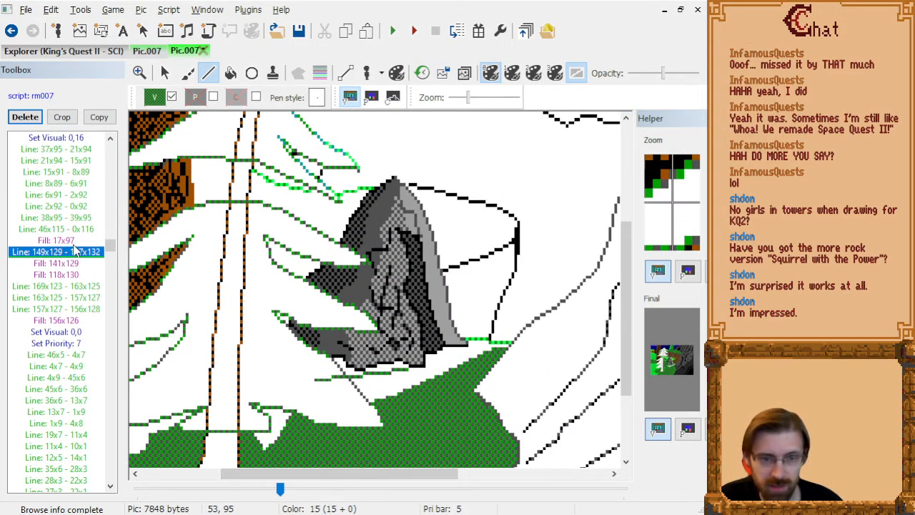
pyautogui.press('Up')
pyautogui.press('Down')
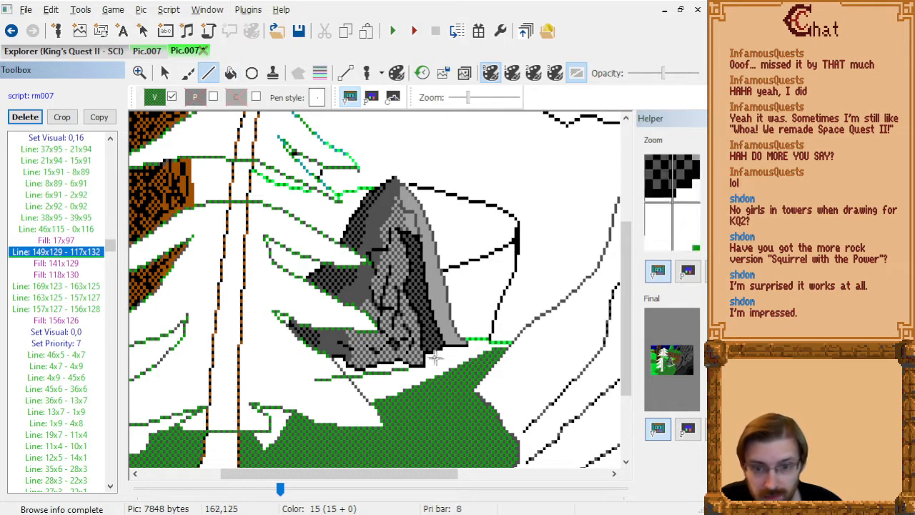
pyautogui.click(406, 371)
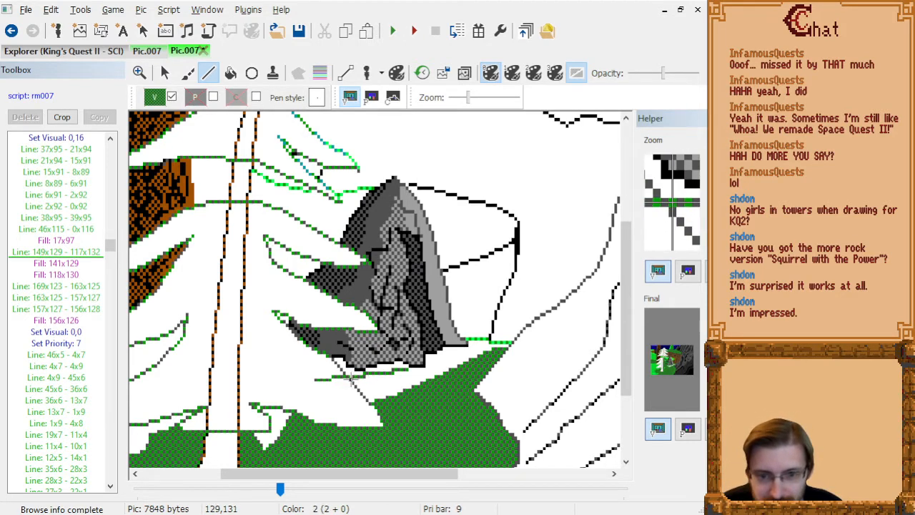
pyautogui.click(351, 379)
# Delete the longer grass line 149x129 - 117x132 that runs into the foreground tree's branches.
pyautogui.click(68, 263)
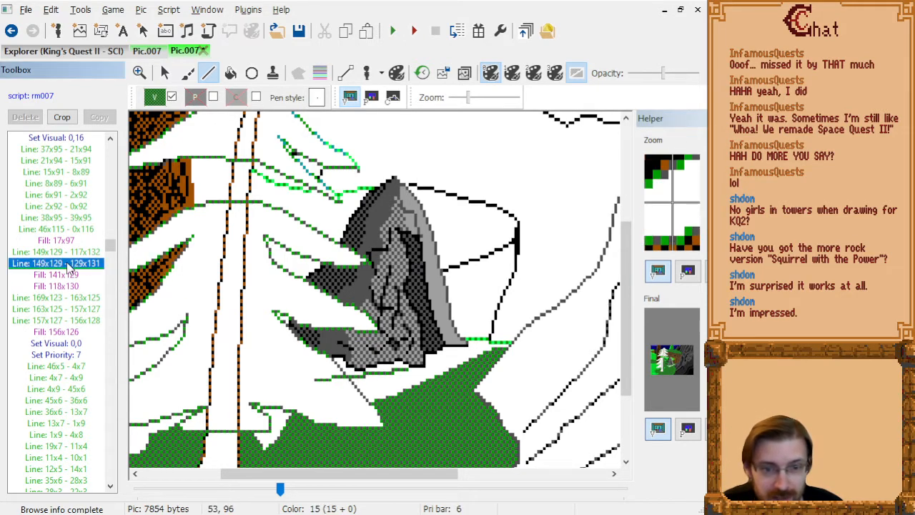
pyautogui.press('Up')
pyautogui.press('Delete')
# Replace the dark green fill 118x130 with a fill at 126x127 between the rock's base and the branch.
pyautogui.click(69, 263)
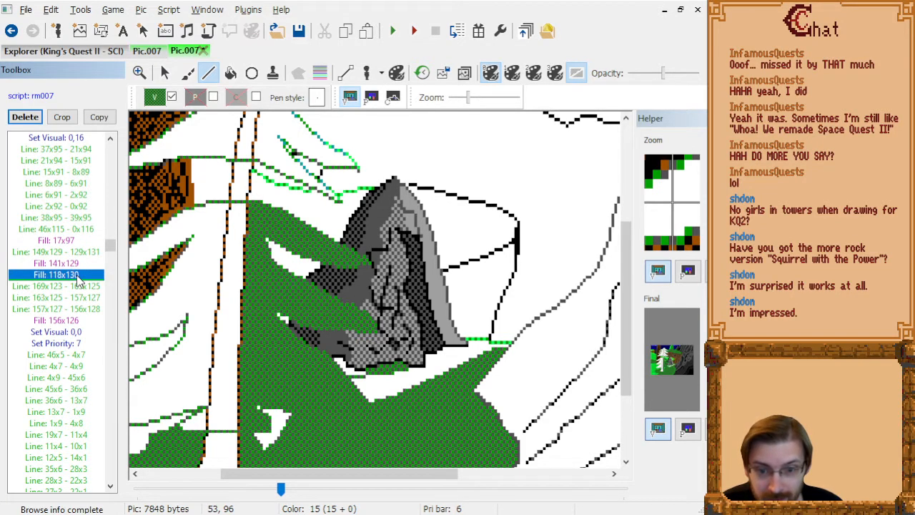
pyautogui.click(230, 72)
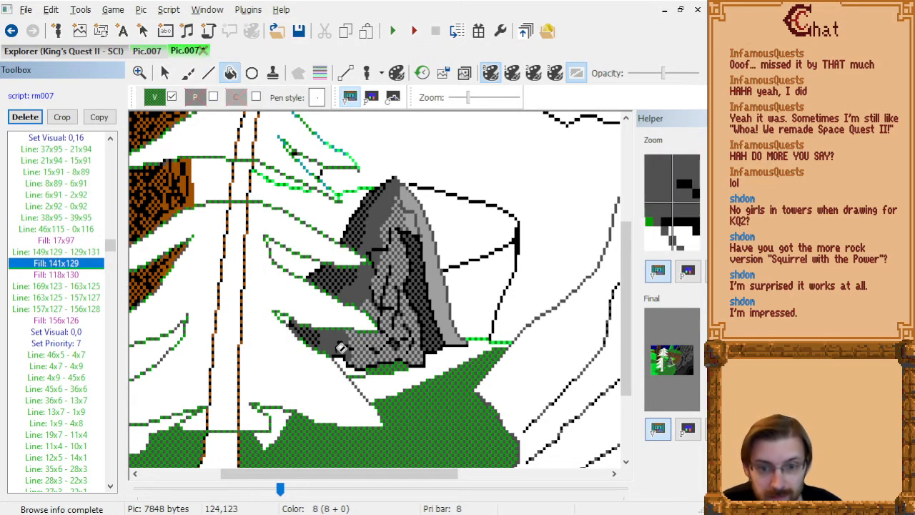
pyautogui.click(343, 367)
pyautogui.click(71, 285)
pyautogui.press('Delete')
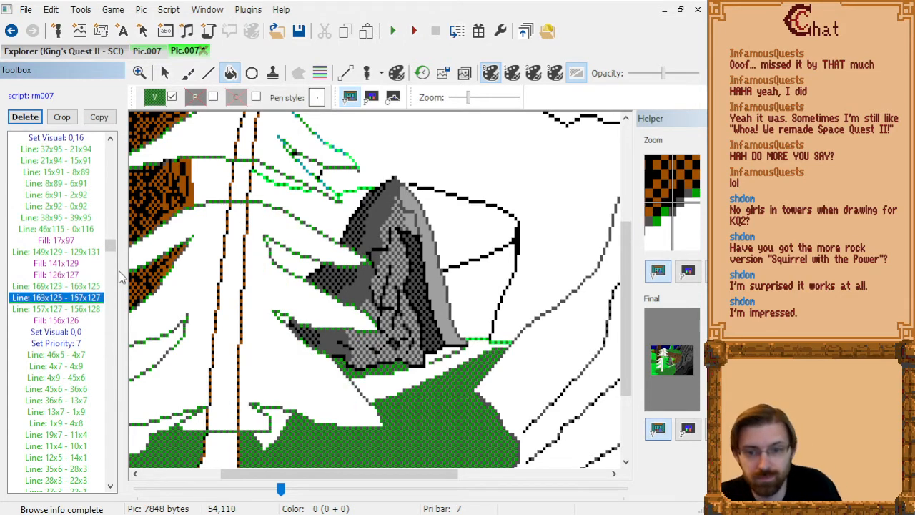
# Delete the light green grass fill 106x124 from the group of fills after the overhead branch lines.
pyautogui.press('Down')
pyautogui.press('Down')
pyautogui.press('Down')
pyautogui.press('Down')
pyautogui.press('Down')
pyautogui.press('Down')
pyautogui.press('Down')
pyautogui.press('Down')
pyautogui.press('Down')
pyautogui.press('Down')
pyautogui.press('Down')
pyautogui.press('Down')
pyautogui.press('Down')
pyautogui.press('Down')
pyautogui.press('Down')
pyautogui.press('Down')
pyautogui.press('Down')
pyautogui.press('Down')
pyautogui.press('Down')
pyautogui.press('Down')
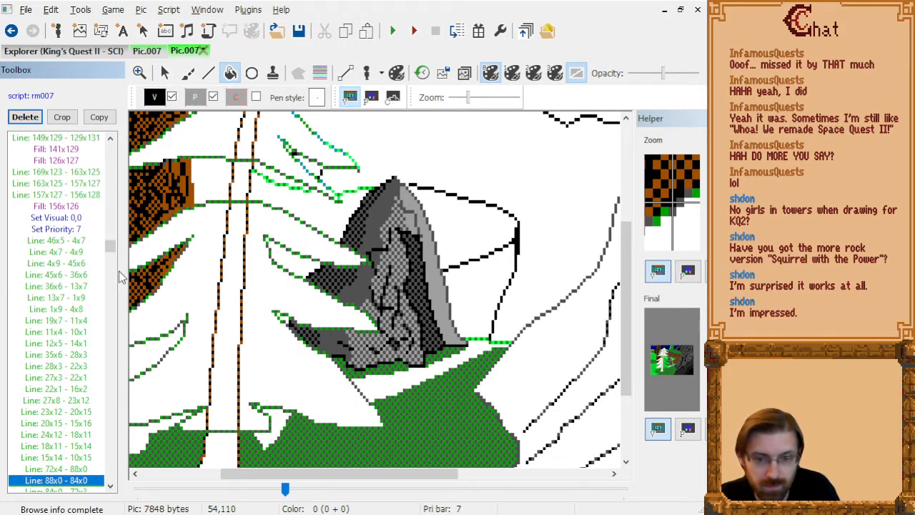
pyautogui.press('Down')
pyautogui.press('Down')
pyautogui.press('Down')
pyautogui.press('Down')
pyautogui.press('Down')
pyautogui.press('Down')
pyautogui.press('Down')
pyautogui.press('Down')
pyautogui.press('Down')
pyautogui.press('Down')
pyautogui.press('Down')
pyautogui.press('Down')
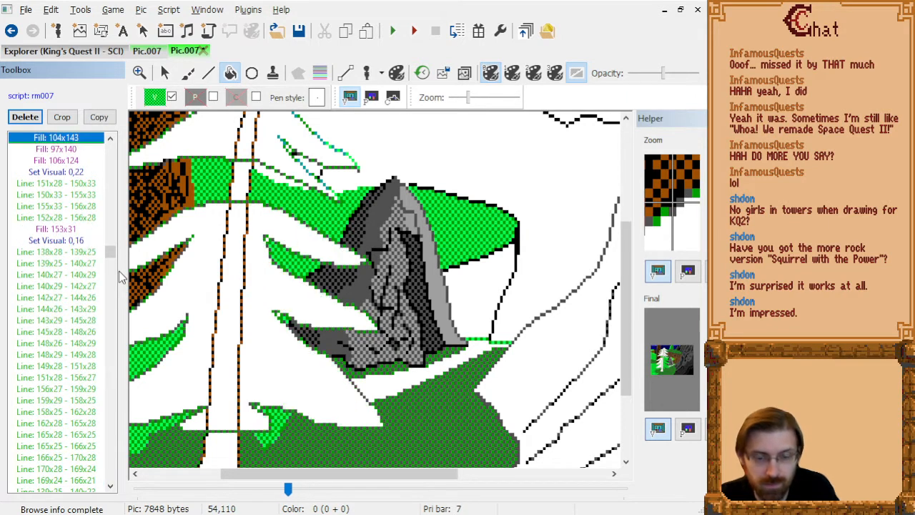
pyautogui.press('Down')
pyautogui.press('Delete')
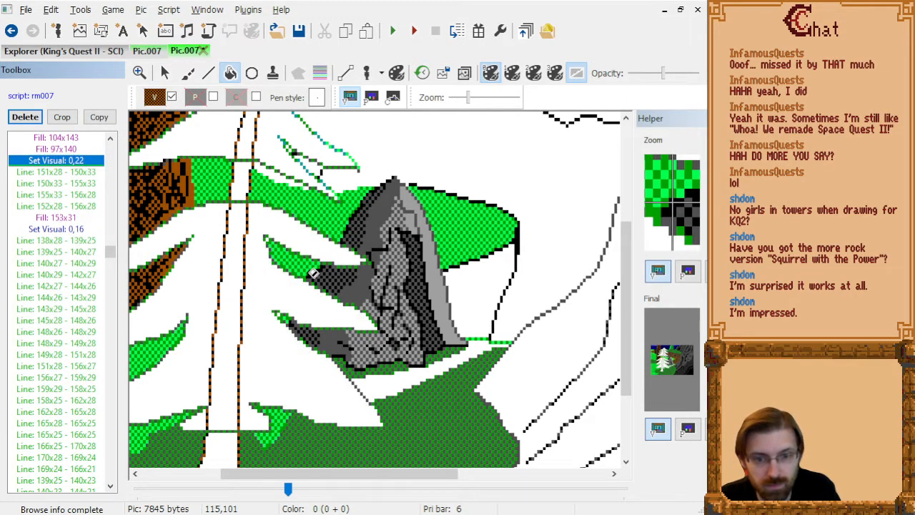
# Add light green fills at 104x113 and 100x91 to the small gaps at the inner corners of the tree's branches.
pyautogui.press('Up')
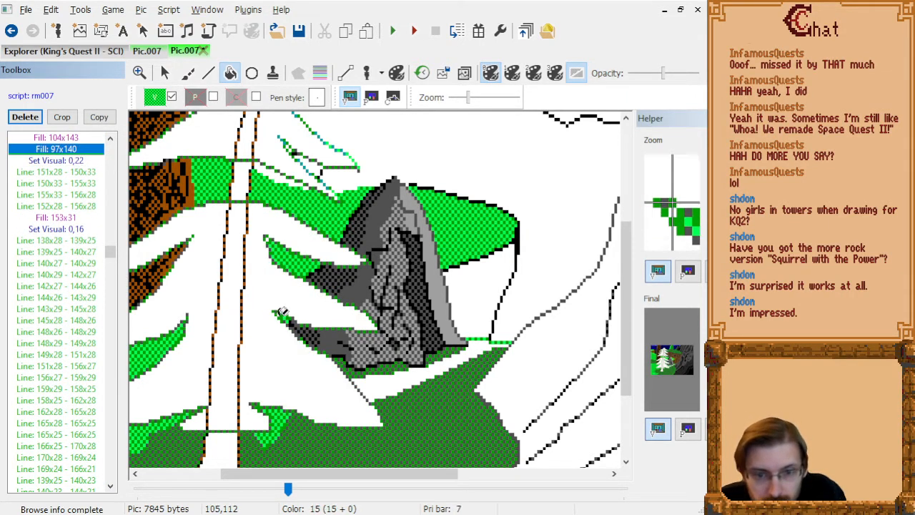
pyautogui.press('Down')
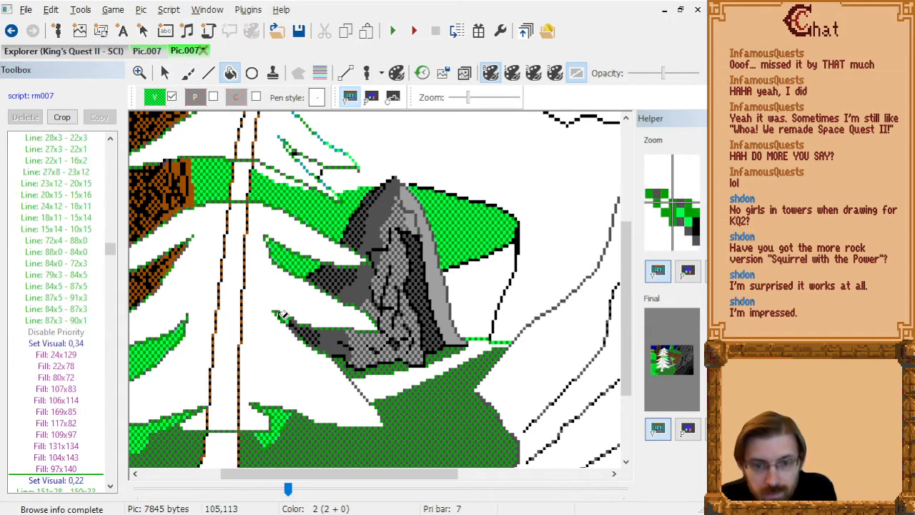
pyautogui.click(268, 236)
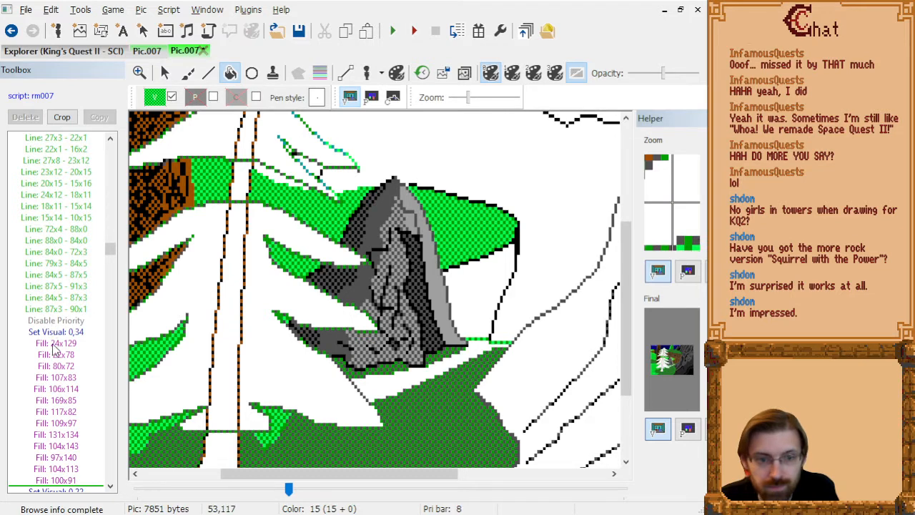
# Fill the white grass strip between the rock's shadow and the dark foreground grass with light green at 146x134.
pyautogui.click(72, 480)
pyautogui.press('Down')
pyautogui.press('Down')
pyautogui.press('Down')
pyautogui.press('Down')
pyautogui.press('Down')
pyautogui.press('Down')
pyautogui.press('Down')
pyautogui.press('Down')
pyautogui.press('Down')
pyautogui.press('Down')
pyautogui.press('Down')
pyautogui.press('Down')
pyautogui.press('Down')
pyautogui.press('Down')
pyautogui.press('Down')
pyautogui.press('Down')
pyautogui.press('Down')
pyautogui.press('Down')
pyautogui.press('Down')
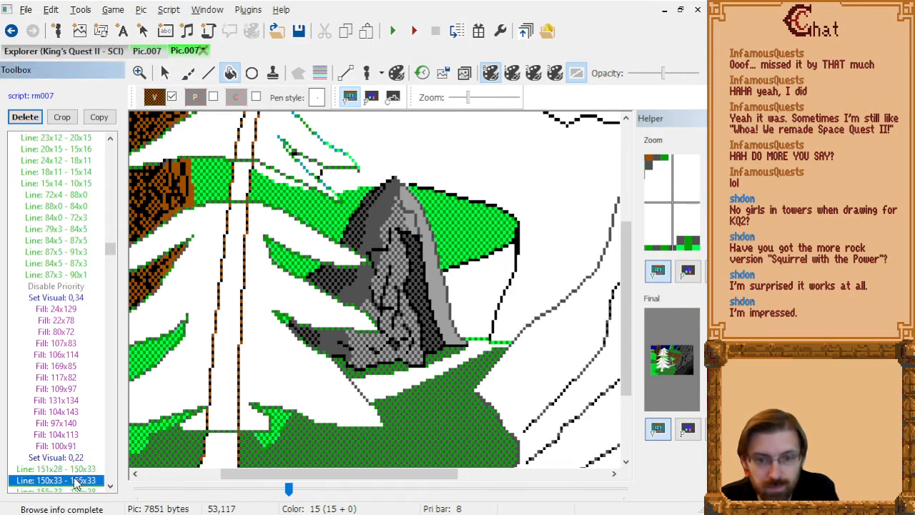
pyautogui.press('Down')
pyautogui.press('Down')
pyautogui.press('Down')
pyautogui.press('Down')
pyautogui.press('Down')
pyautogui.press('Down')
pyautogui.press('Down')
pyautogui.press('Down')
pyautogui.press('Down')
pyautogui.press('Down')
pyautogui.press('Down')
pyautogui.press('Down')
pyautogui.press('Down')
pyautogui.press('Up')
pyautogui.press('Up')
pyautogui.press('Up')
pyautogui.press('Up')
pyautogui.press('Up')
pyautogui.press('Up')
pyautogui.press('Up')
pyautogui.press('Up')
pyautogui.press('Up')
pyautogui.press('Up')
pyautogui.press('Up')
pyautogui.press('Up')
pyautogui.press('Up')
pyautogui.press('Up')
pyautogui.press('Up')
pyautogui.press('Up')
pyautogui.press('Up')
pyautogui.press('Up')
pyautogui.press('Up')
pyautogui.press('Up')
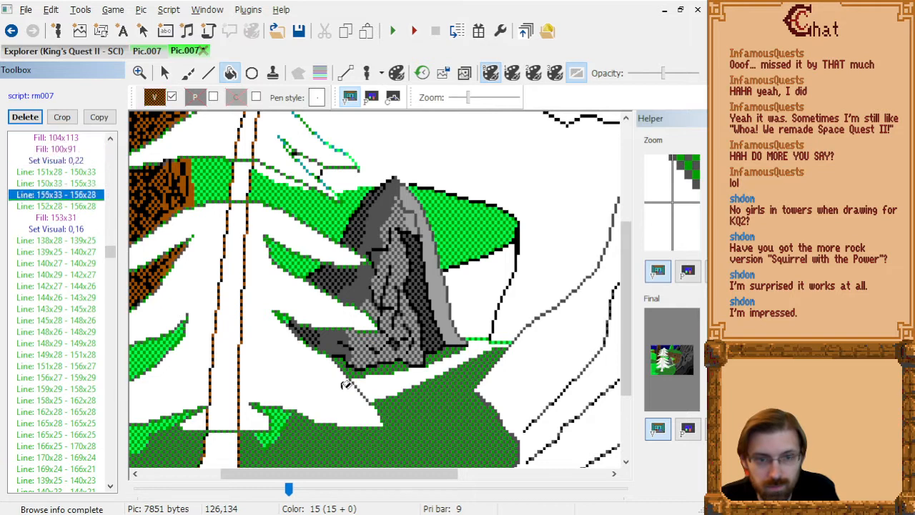
pyautogui.press('Up')
pyautogui.press('Up')
pyautogui.press('Up')
pyautogui.press('Up')
pyautogui.press('Up')
pyautogui.press('Up')
pyautogui.click(395, 386)
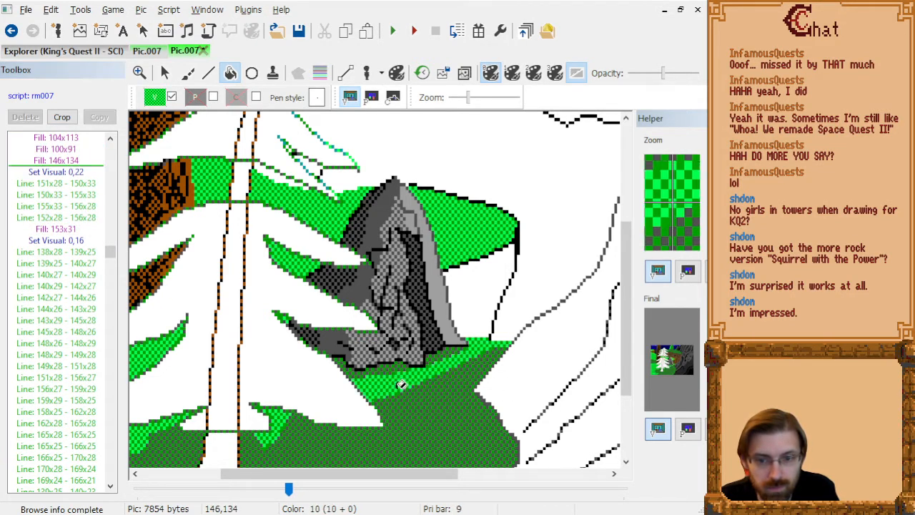
pyautogui.scroll(-1, 479, 364)
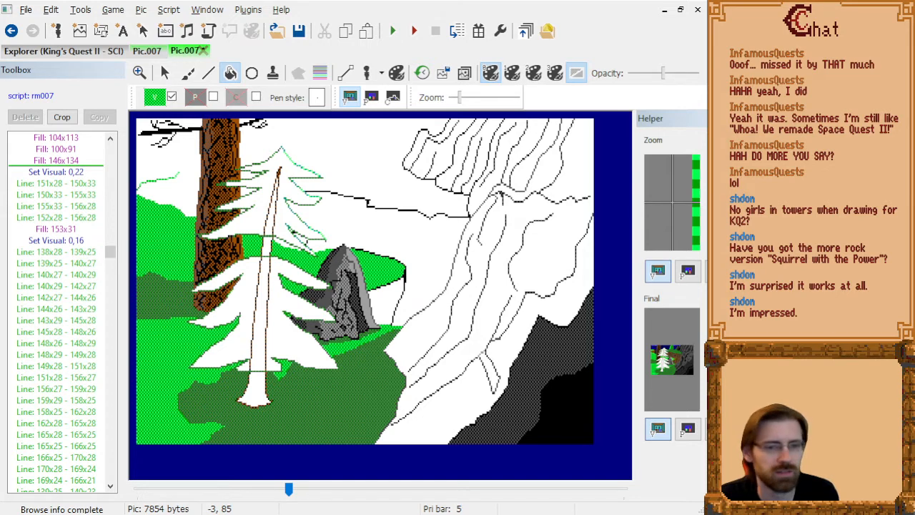
# Step through the picture's drawing commands from the last grass fill to the end, checking how later lines, fills and pen strokes meet the tree.
pyautogui.click(61, 184)
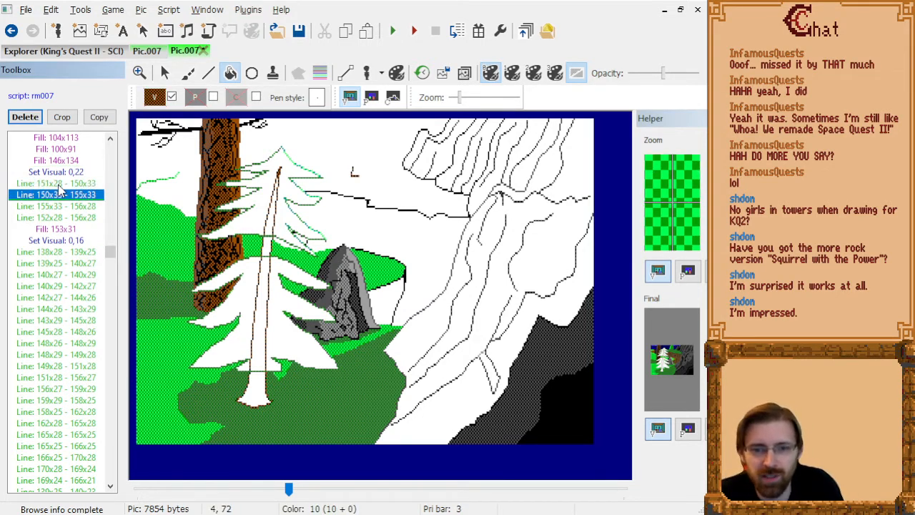
pyautogui.press('Down')
pyautogui.press('Down')
pyautogui.press('Down')
pyautogui.press('Down')
pyautogui.press('Down')
pyautogui.press('Down')
pyautogui.press('Down')
pyautogui.press('Down')
pyautogui.press('Down')
pyautogui.press('Down')
pyautogui.press('Down')
pyautogui.press('Down')
pyautogui.press('Down')
pyautogui.press('Down')
pyautogui.press('Down')
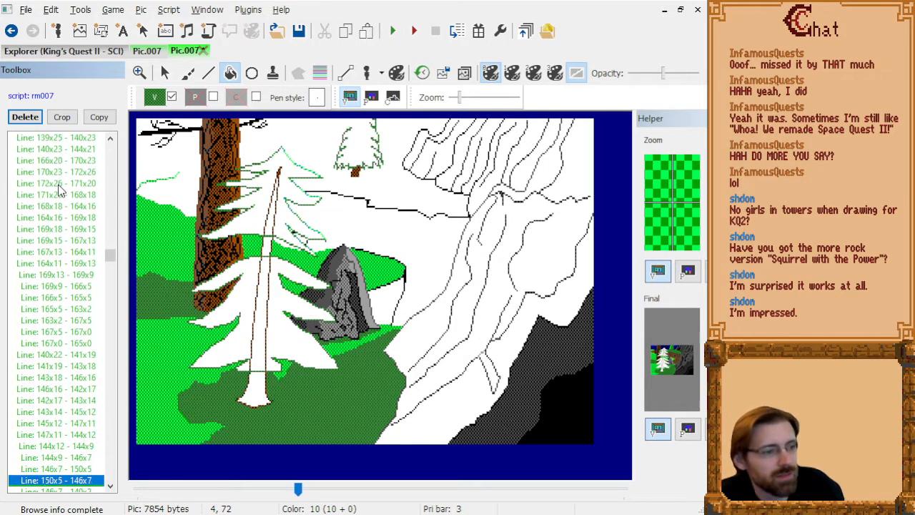
pyautogui.press('Down')
pyautogui.press('Down')
pyautogui.press('Down')
pyautogui.press('Down')
pyautogui.press('Down')
pyautogui.press('Down')
pyautogui.press('Down')
pyautogui.press('Down')
pyautogui.press('Down')
pyautogui.press('Down')
pyautogui.press('Down')
pyautogui.press('Down')
pyautogui.press('Down')
pyautogui.press('Down')
pyautogui.press('Down')
pyautogui.press('Down')
pyautogui.press('Down')
pyautogui.press('Down')
pyautogui.press('Down')
pyautogui.press('Down')
pyautogui.press('Down')
pyautogui.press('Down')
pyautogui.press('Down')
pyautogui.press('Down')
pyautogui.press('Down')
pyautogui.press('Down')
pyautogui.press('Down')
pyautogui.press('Down')
pyautogui.press('Down')
pyautogui.press('Down')
pyautogui.press('Down')
pyautogui.press('Down')
pyautogui.press('Down')
pyautogui.press('Down')
pyautogui.press('Down')
pyautogui.press('Down')
pyautogui.press('Down')
pyautogui.press('Down')
pyautogui.press('Down')
pyautogui.press('Down')
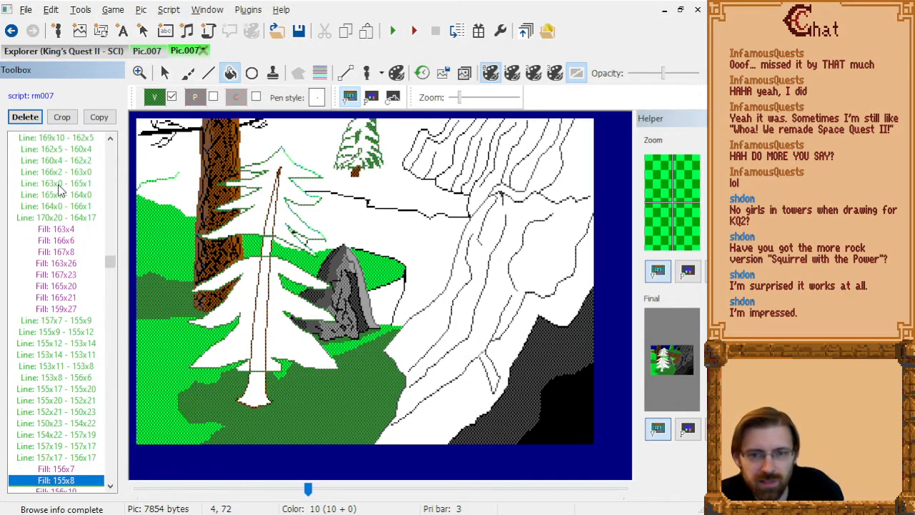
pyautogui.press('Down')
pyautogui.press('Down')
pyautogui.press('Down')
pyautogui.press('Down')
pyautogui.press('Down')
pyautogui.press('Down')
pyautogui.press('Down')
pyautogui.press('Down')
pyautogui.press('Down')
pyautogui.press('Down')
pyautogui.press('Down')
pyautogui.press('Down')
pyautogui.press('Down')
pyautogui.press('Down')
pyautogui.press('Down')
pyautogui.press('Down')
pyautogui.press('Down')
pyautogui.press('Down')
pyautogui.press('Down')
pyautogui.press('Down')
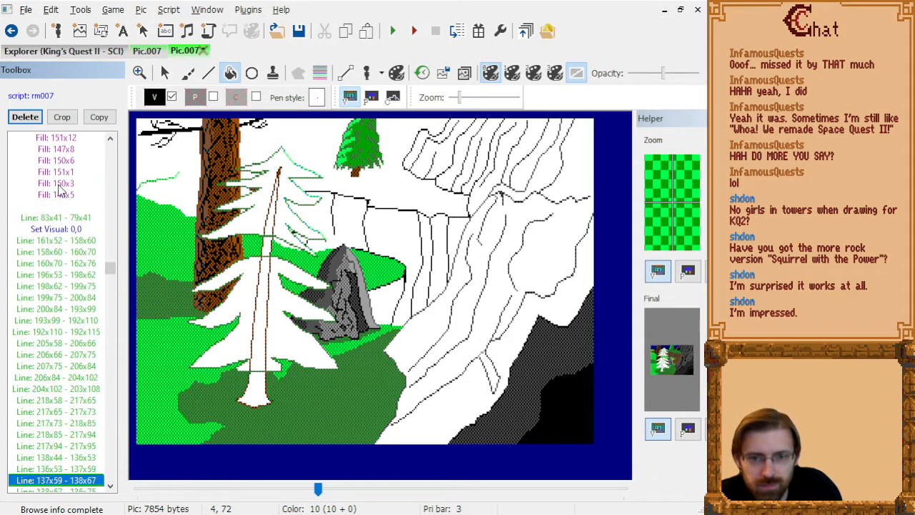
pyautogui.press('Down')
pyautogui.press('Down')
pyautogui.press('Down')
pyautogui.press('Down')
pyautogui.press('Down')
pyautogui.press('Down')
pyautogui.press('Down')
pyautogui.press('Down')
pyautogui.press('Down')
pyautogui.press('Down')
pyautogui.press('Down')
pyautogui.press('Down')
pyautogui.press('Down')
pyautogui.press('Down')
pyautogui.press('Down')
pyautogui.press('Down')
pyautogui.press('Down')
pyautogui.press('Down')
pyautogui.press('Down')
pyautogui.press('Down')
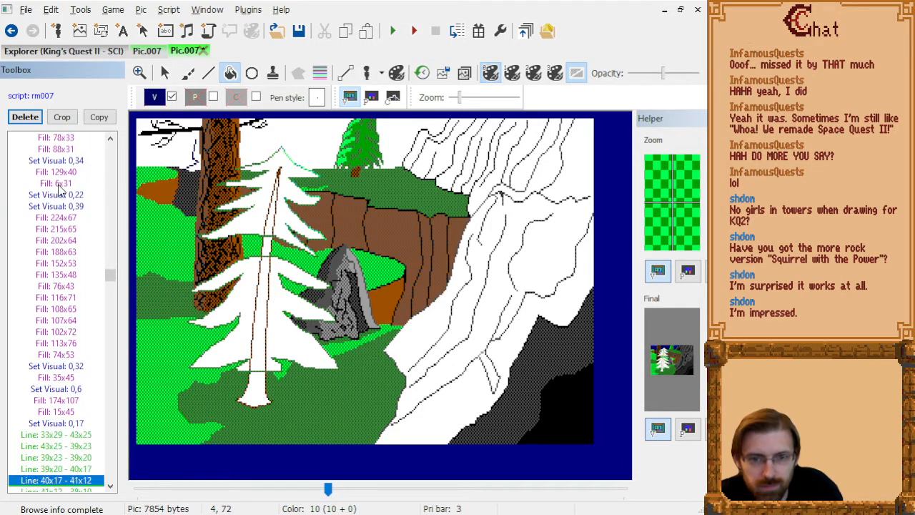
pyautogui.press('Down')
pyautogui.press('Down')
pyautogui.press('Down')
pyautogui.press('Down')
pyautogui.press('Down')
pyautogui.press('Down')
pyautogui.press('Down')
pyautogui.press('Down')
pyautogui.press('Down')
pyautogui.press('Down')
pyautogui.press('Down')
pyautogui.press('Down')
pyautogui.press('Down')
pyautogui.press('Down')
pyautogui.press('Down')
pyautogui.press('Down')
pyautogui.press('Down')
pyautogui.press('Down')
pyautogui.press('Down')
pyautogui.press('Down')
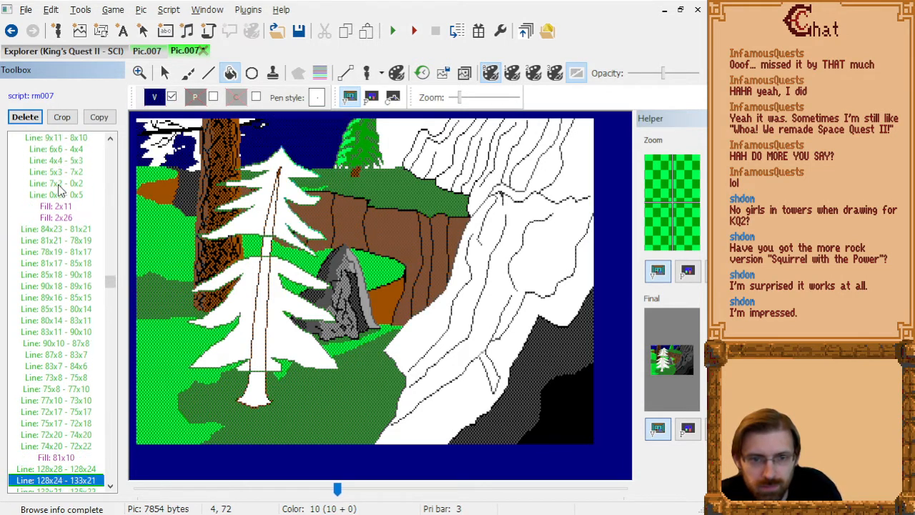
pyautogui.press('Down')
pyautogui.press('Down')
pyautogui.press('Down')
pyautogui.press('Down')
pyautogui.press('Down')
pyautogui.press('Down')
pyautogui.press('Down')
pyautogui.press('Down')
pyautogui.press('Down')
pyautogui.press('Down')
pyautogui.press('Down')
pyautogui.press('Down')
pyautogui.press('Down')
pyautogui.press('Down')
pyautogui.press('Down')
pyautogui.press('Down')
pyautogui.press('Down')
pyautogui.press('Down')
pyautogui.press('Down')
pyautogui.press('Down')
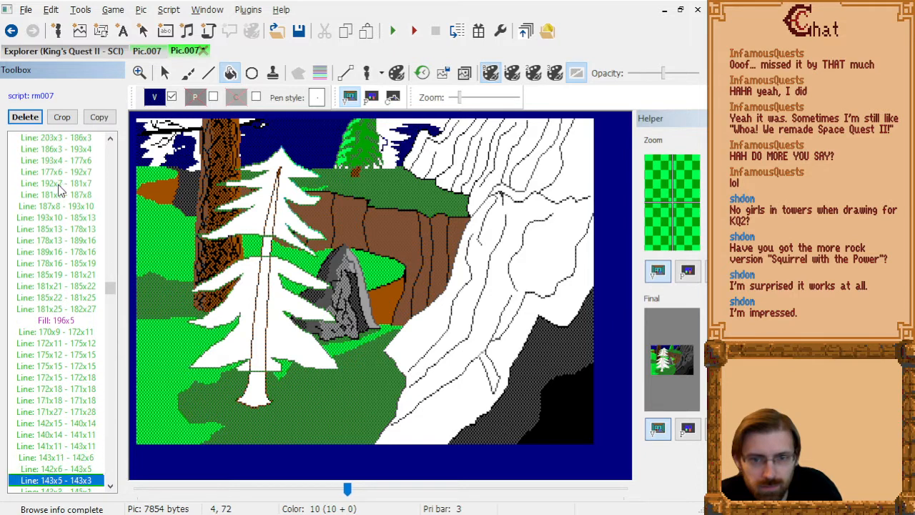
pyautogui.press('Down')
pyautogui.press('Down')
pyautogui.press('Down')
pyautogui.press('Down')
pyautogui.press('Down')
pyautogui.press('Down')
pyautogui.press('Down')
pyautogui.press('Down')
pyautogui.press('Down')
pyautogui.press('Down')
pyautogui.press('Down')
pyautogui.press('Down')
pyautogui.press('Down')
pyautogui.press('Down')
pyautogui.press('Down')
pyautogui.press('Down')
pyautogui.press('Down')
pyautogui.press('Down')
pyautogui.press('Down')
pyautogui.press('Down')
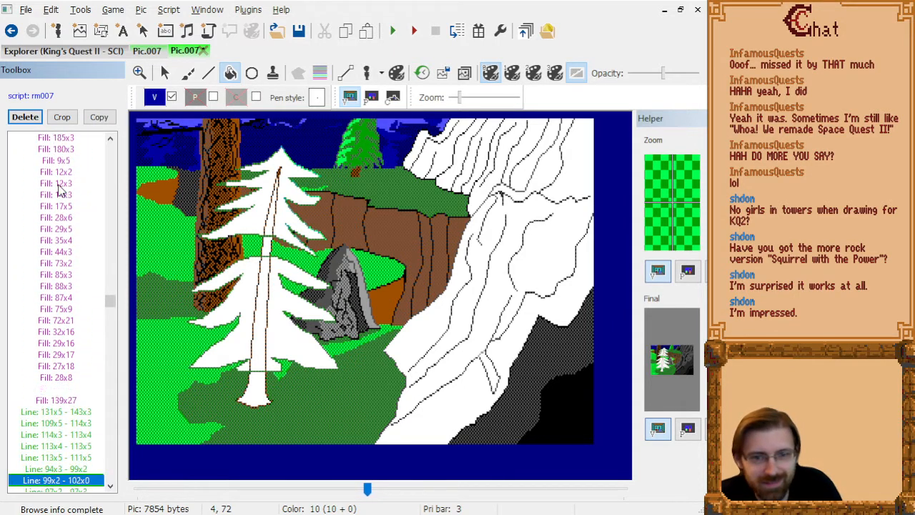
pyautogui.press('Down')
pyautogui.press('Down')
pyautogui.press('Down')
pyautogui.press('Down')
pyautogui.press('Down')
pyautogui.press('Down')
pyautogui.press('Down')
pyautogui.press('Down')
pyautogui.press('Down')
pyautogui.press('Down')
pyautogui.press('Down')
pyautogui.press('Down')
pyautogui.press('Down')
pyautogui.press('Down')
pyautogui.press('Down')
pyautogui.press('Down')
pyautogui.press('Down')
pyautogui.press('Down')
pyautogui.press('Down')
pyautogui.press('Down')
pyautogui.press('Down')
pyautogui.press('Down')
pyautogui.press('Down')
pyautogui.press('Down')
pyautogui.press('Down')
pyautogui.press('Down')
pyautogui.press('Down')
pyautogui.press('Down')
pyautogui.press('Down')
pyautogui.press('Down')
pyautogui.press('Down')
pyautogui.press('Down')
pyautogui.press('Down')
pyautogui.press('Down')
pyautogui.press('Down')
pyautogui.press('Down')
pyautogui.press('Down')
pyautogui.press('Down')
pyautogui.press('Down')
pyautogui.press('Down')
pyautogui.press('Down')
pyautogui.press('Down')
pyautogui.press('Down')
pyautogui.press('Down')
pyautogui.press('Down')
pyautogui.press('Down')
pyautogui.press('Down')
pyautogui.press('Down')
pyautogui.press('Down')
pyautogui.press('Down')
pyautogui.press('Down')
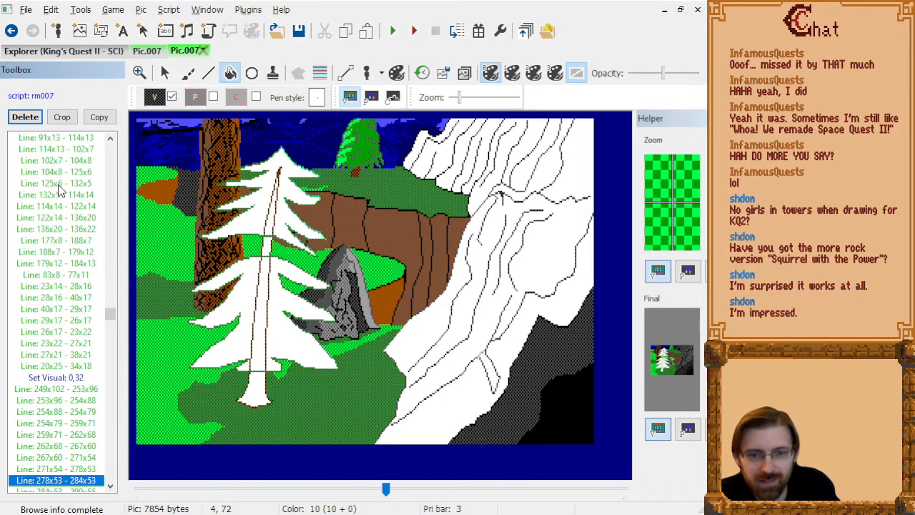
pyautogui.press('Down')
pyautogui.press('Down')
pyautogui.press('Down')
pyautogui.press('Down')
pyautogui.press('Down')
pyautogui.press('Down')
pyautogui.press('Down')
pyautogui.press('Down')
pyautogui.press('Down')
pyautogui.press('Down')
pyautogui.press('Down')
pyautogui.press('Down')
pyautogui.press('Down')
pyautogui.press('Down')
pyautogui.press('Down')
pyautogui.press('Down')
pyautogui.press('Down')
pyautogui.press('Down')
pyautogui.press('Down')
pyautogui.press('Down')
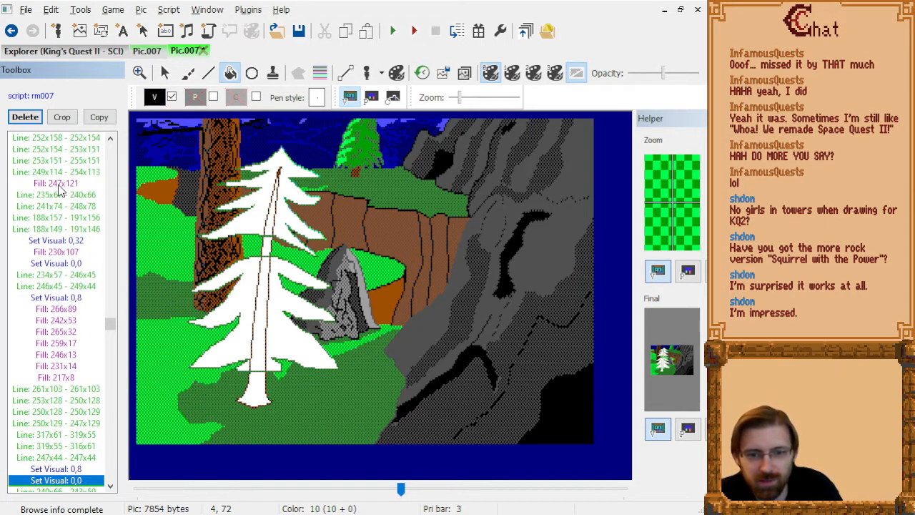
pyautogui.press('Down')
pyautogui.press('Down')
pyautogui.press('Down')
pyautogui.press('Down')
pyautogui.press('Down')
pyautogui.press('Down')
pyautogui.press('Down')
pyautogui.press('Down')
pyautogui.press('Down')
pyautogui.press('Down')
pyautogui.press('Down')
pyautogui.press('Down')
pyautogui.press('Down')
pyautogui.press('Down')
pyautogui.press('Down')
pyautogui.press('Down')
pyautogui.press('Down')
pyautogui.press('Down')
pyautogui.press('Down')
pyautogui.press('Down')
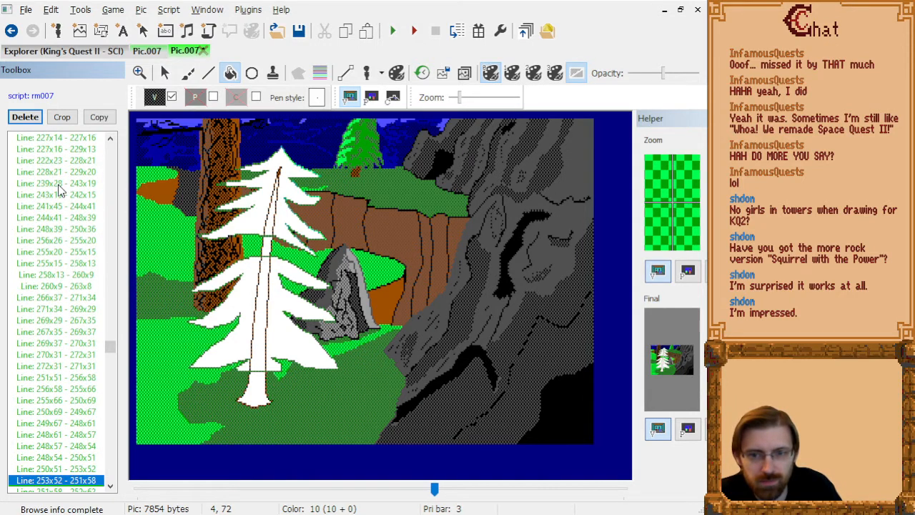
pyautogui.press('Down')
pyautogui.press('Down')
pyautogui.press('Down')
pyautogui.press('Down')
pyautogui.press('Down')
pyautogui.press('Down')
pyautogui.press('Down')
pyautogui.press('Down')
pyautogui.press('Down')
pyautogui.press('Down')
pyautogui.press('Down')
pyautogui.press('Down')
pyautogui.press('Down')
pyautogui.press('Down')
pyautogui.press('Down')
pyautogui.press('Down')
pyautogui.press('Down')
pyautogui.press('Down')
pyautogui.press('Down')
pyautogui.press('Down')
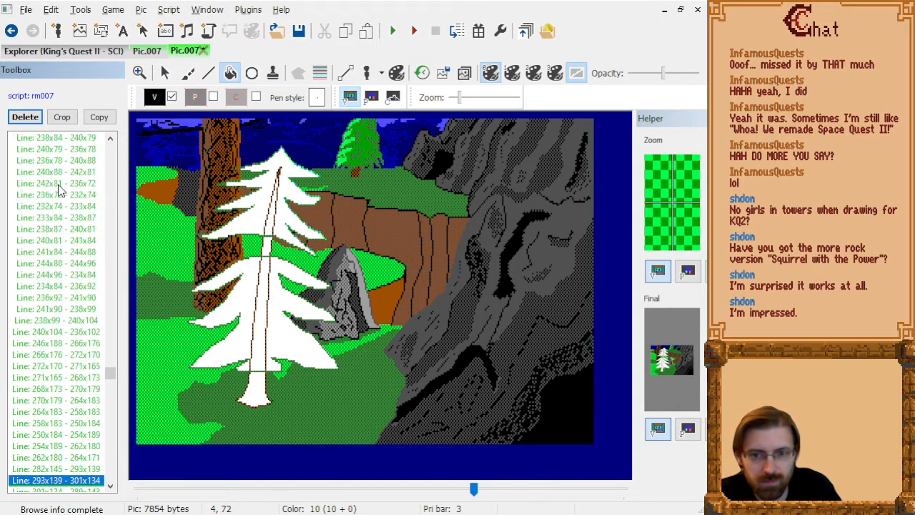
pyautogui.press('Down')
pyautogui.press('Down')
pyautogui.press('Down')
pyautogui.press('Down')
pyautogui.press('Down')
pyautogui.press('Down')
pyautogui.press('Down')
pyautogui.press('Down')
pyautogui.press('Down')
pyautogui.press('Down')
pyautogui.press('Down')
pyautogui.press('Down')
pyautogui.press('Down')
pyautogui.press('Down')
pyautogui.press('Down')
pyautogui.press('Down')
pyautogui.press('Down')
pyautogui.press('Down')
pyautogui.press('Down')
pyautogui.press('Down')
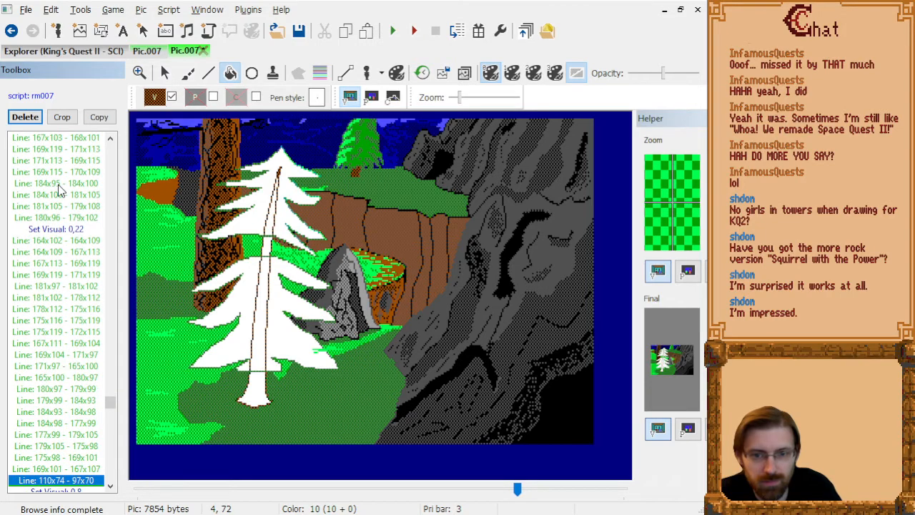
pyautogui.press('End')
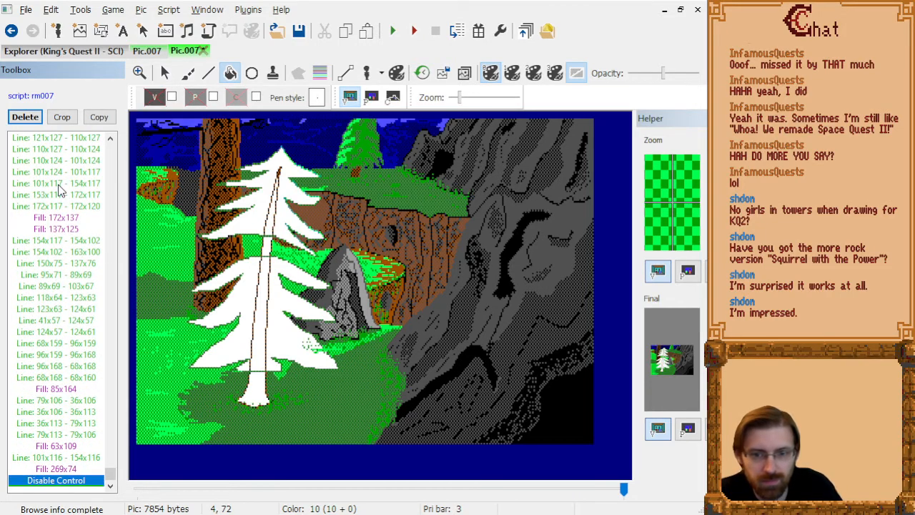
# Delete the light green grass lines 135x134 - 124x136 and 123x134 - 143x134 near the tree's lower branch.
pyautogui.press('pageup')
pyautogui.press('pageup')
pyautogui.press('pageup')
pyautogui.press('pageup')
pyautogui.press('pageup')
pyautogui.press('pageup')
pyautogui.press('pageup')
pyautogui.press('pageup')
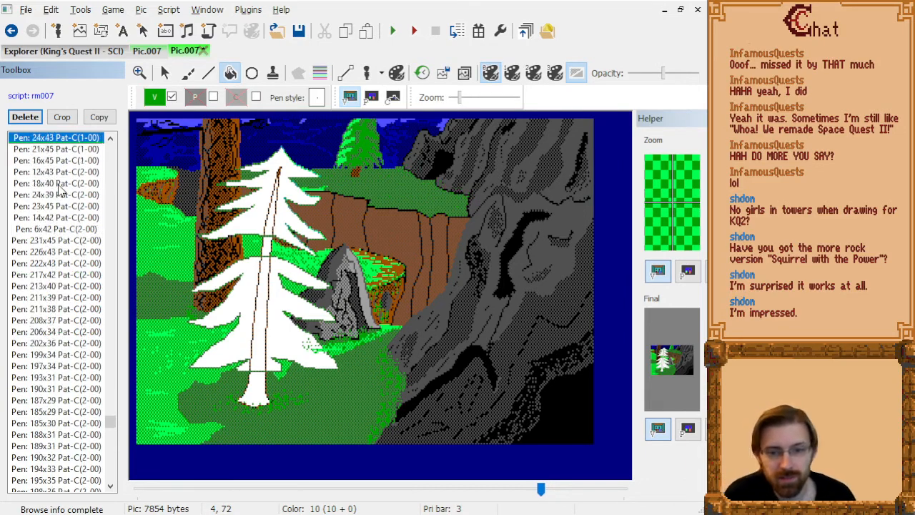
pyautogui.press('pageup')
pyautogui.press('pageup')
pyautogui.press('pageup')
pyautogui.press('pageup')
pyautogui.press('pageup')
pyautogui.press('pageup')
pyautogui.press('pageup')
pyautogui.press('pageup')
pyautogui.press('pageup')
pyautogui.press('pageup')
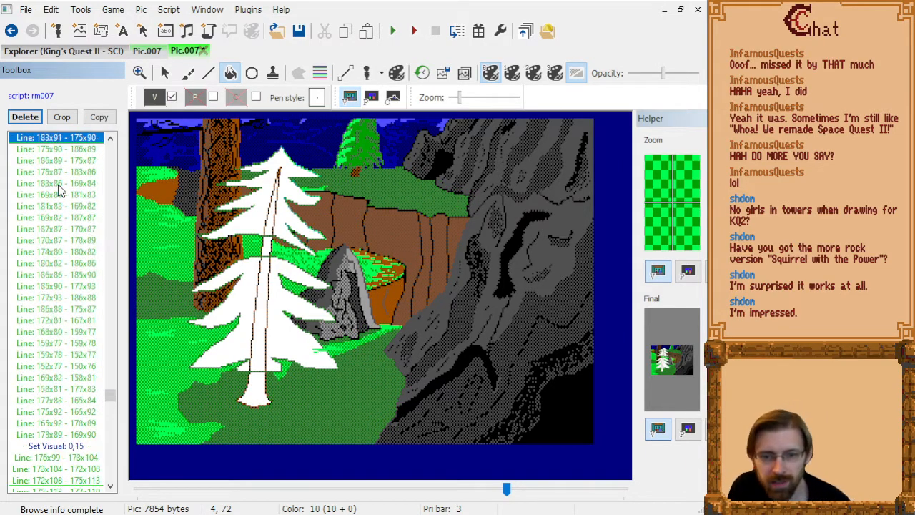
pyautogui.press('pagedown')
pyautogui.press('pagedown')
pyautogui.press('pagedown')
pyautogui.press('pagedown')
pyautogui.press('pagedown')
pyautogui.press('pagedown')
pyautogui.press('pagedown')
pyautogui.press('pagedown')
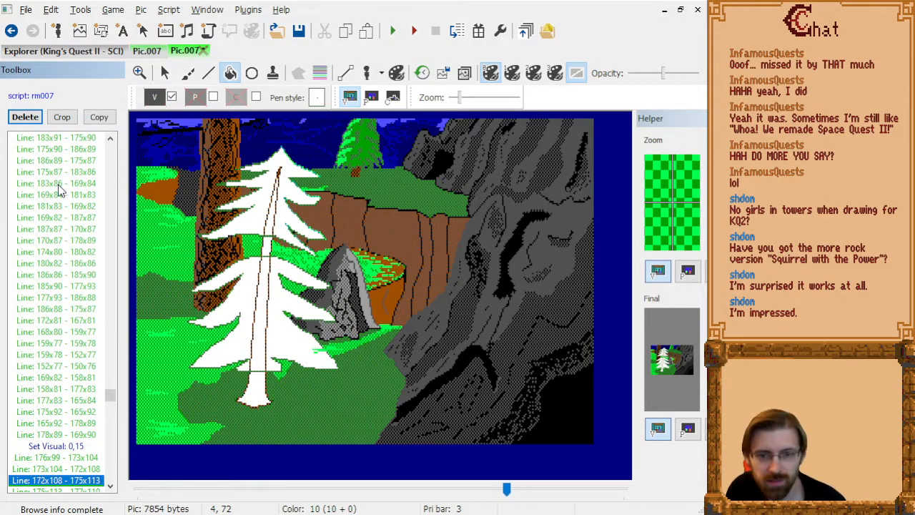
pyautogui.press('Up')
pyautogui.press('Up')
pyautogui.press('Up')
pyautogui.press('Up')
pyautogui.press('Up')
pyautogui.press('Up')
pyautogui.press('Up')
pyautogui.press('Up')
pyautogui.press('Up')
pyautogui.press('Up')
pyautogui.press('Up')
pyautogui.press('Up')
pyautogui.press('Up')
pyautogui.press('Up')
pyautogui.press('Up')
pyautogui.press('Up')
pyautogui.press('Up')
pyautogui.press('Up')
pyautogui.press('Up')
pyautogui.press('Up')
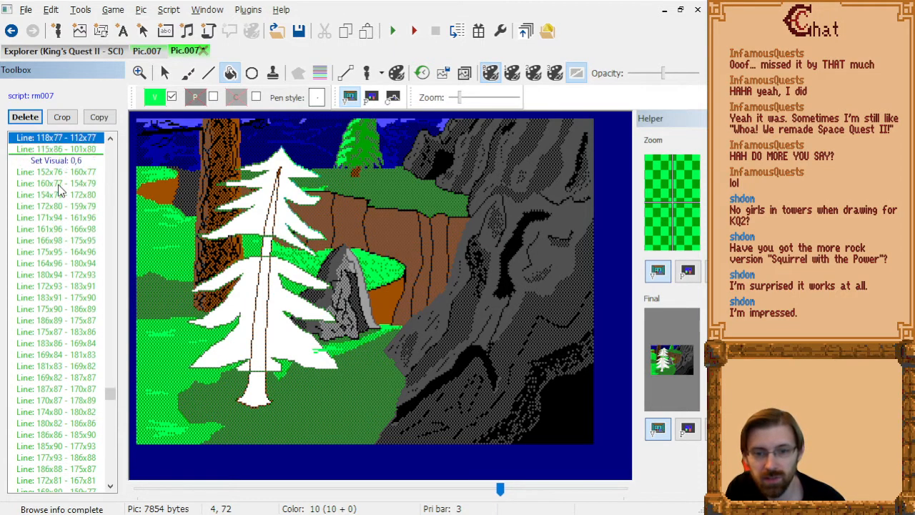
pyautogui.press('Up')
pyautogui.press('Up')
pyautogui.press('Up')
pyautogui.press('Up')
pyautogui.press('Up')
pyautogui.press('Up')
pyautogui.press('Up')
pyautogui.press('Up')
pyautogui.press('Up')
pyautogui.press('Up')
pyautogui.press('Up')
pyautogui.press('Up')
pyautogui.press('Up')
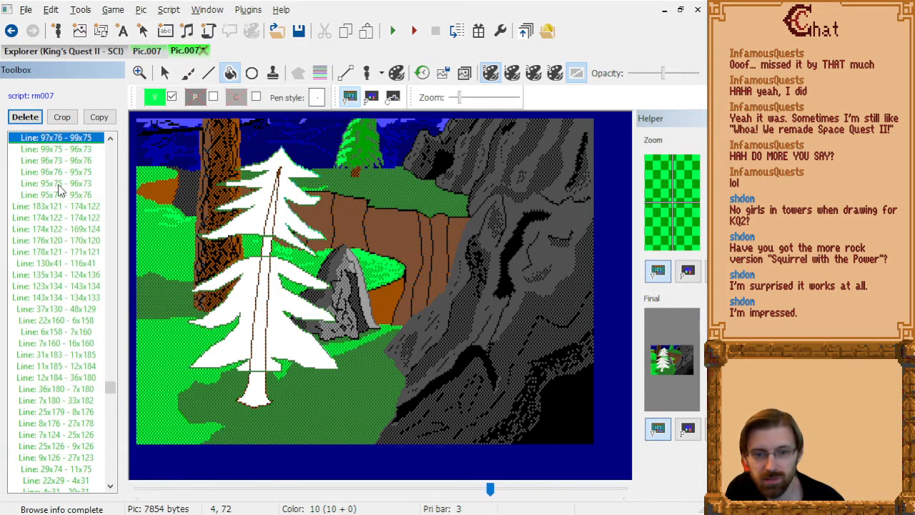
pyautogui.press('Down')
pyautogui.press('Down')
pyautogui.press('Down')
pyautogui.press('Down')
pyautogui.press('Down')
pyautogui.press('Down')
pyautogui.press('Down')
pyautogui.press('Down')
pyautogui.press('Down')
pyautogui.press('Down')
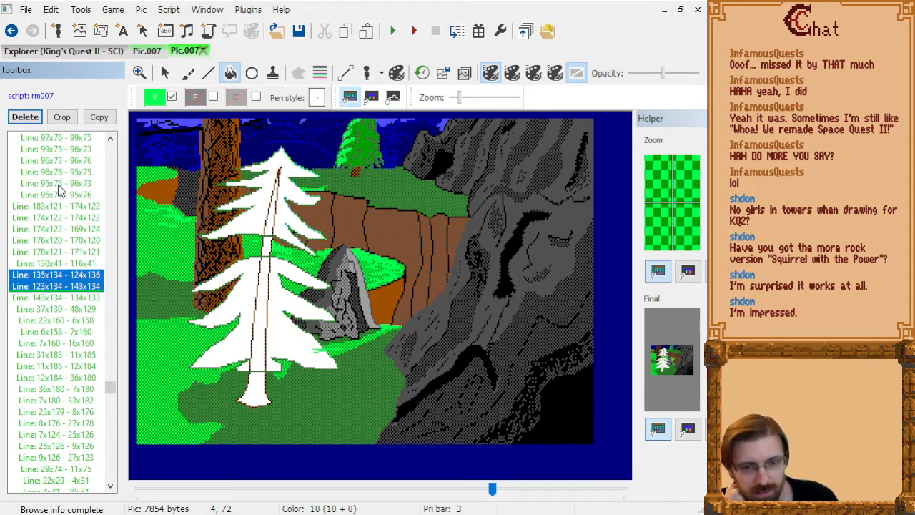
pyautogui.press('Delete')
# Delete the green pen strokes 119x131, 125x133 and 133x134 that speckle the tree's white lower branch.
pyautogui.press('Down')
pyautogui.press('Down')
pyautogui.press('Down')
pyautogui.press('Down')
pyautogui.press('Down')
pyautogui.press('Down')
pyautogui.press('Down')
pyautogui.press('Down')
pyautogui.press('Down')
pyautogui.press('Down')
pyautogui.press('Down')
pyautogui.press('Down')
pyautogui.press('Down')
pyautogui.press('Down')
pyautogui.press('Down')
pyautogui.press('Down')
pyautogui.press('Down')
pyautogui.press('Down')
pyautogui.press('Down')
pyautogui.press('Down')
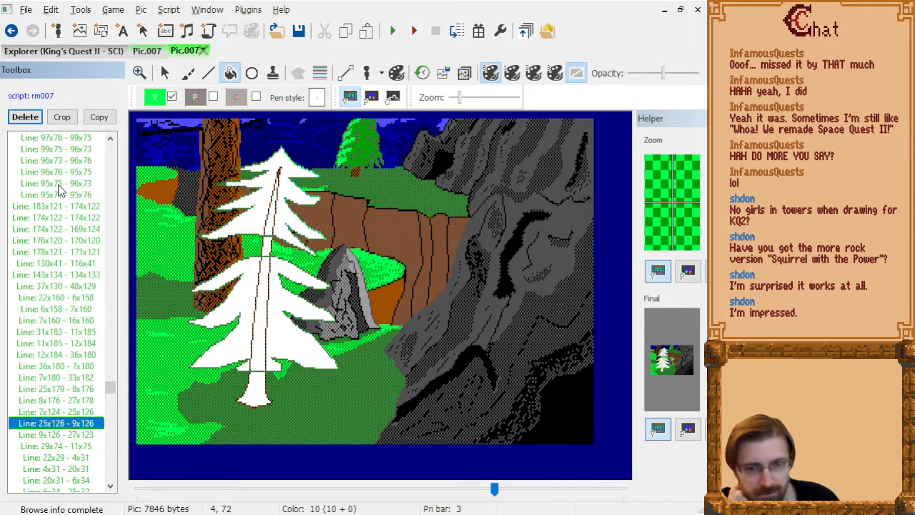
pyautogui.press('Down')
pyautogui.press('Down')
pyautogui.press('Down')
pyautogui.press('Down')
pyautogui.press('Down')
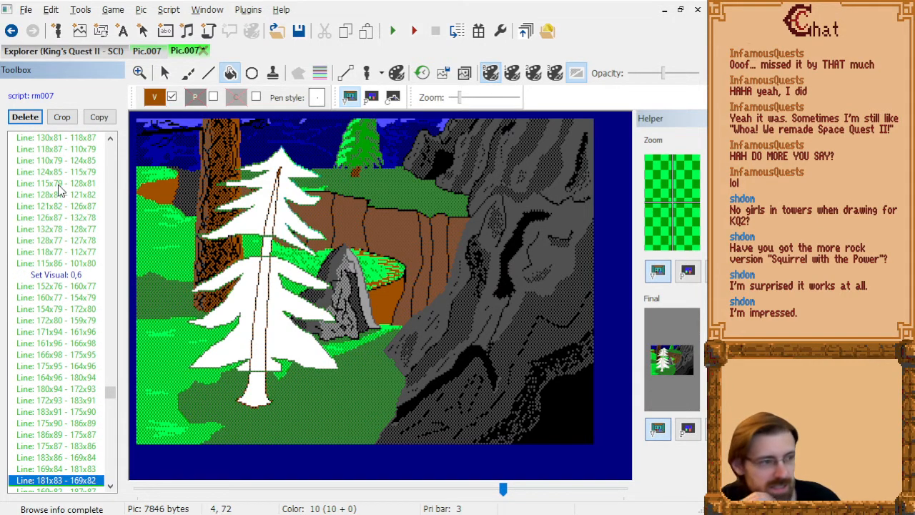
pyautogui.press('Down')
pyautogui.press('Down')
pyautogui.press('Down')
pyautogui.press('Down')
pyautogui.press('Down')
pyautogui.press('Down')
pyautogui.press('Down')
pyautogui.press('Down')
pyautogui.press('Down')
pyautogui.press('Down')
pyautogui.press('Down')
pyautogui.press('Down')
pyautogui.press('Down')
pyautogui.press('Down')
pyautogui.press('Down')
pyautogui.press('Down')
pyautogui.press('Down')
pyautogui.press('Down')
pyautogui.press('Down')
pyautogui.press('Down')
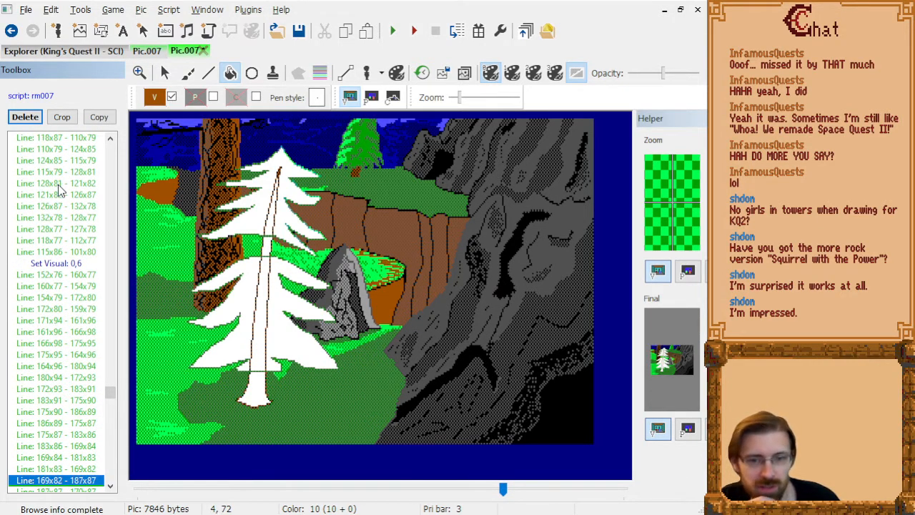
pyautogui.press('Down')
pyautogui.press('Down')
pyautogui.press('Down')
pyautogui.press('Down')
pyautogui.press('Down')
pyautogui.press('Down')
pyautogui.press('Down')
pyautogui.press('Down')
pyautogui.press('Down')
pyautogui.press('Down')
pyautogui.press('Down')
pyautogui.press('Down')
pyautogui.press('Down')
pyautogui.press('Down')
pyautogui.press('Down')
pyautogui.press('Down')
pyautogui.press('Down')
pyautogui.press('Down')
pyautogui.press('Down')
pyautogui.press('Down')
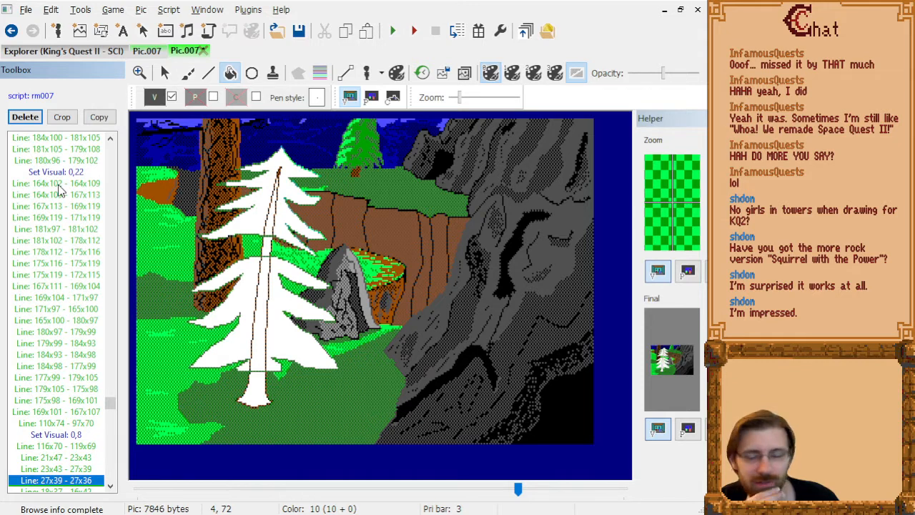
pyautogui.press('Down')
pyautogui.press('Down')
pyautogui.press('Down')
pyautogui.press('Down')
pyautogui.press('Down')
pyautogui.press('Down')
pyautogui.press('Down')
pyautogui.press('Down')
pyautogui.press('Down')
pyautogui.press('Down')
pyautogui.press('Down')
pyautogui.press('Down')
pyautogui.press('Down')
pyautogui.press('Down')
pyautogui.press('Down')
pyautogui.press('Down')
pyautogui.press('Down')
pyautogui.press('Down')
pyautogui.press('Down')
pyautogui.press('Down')
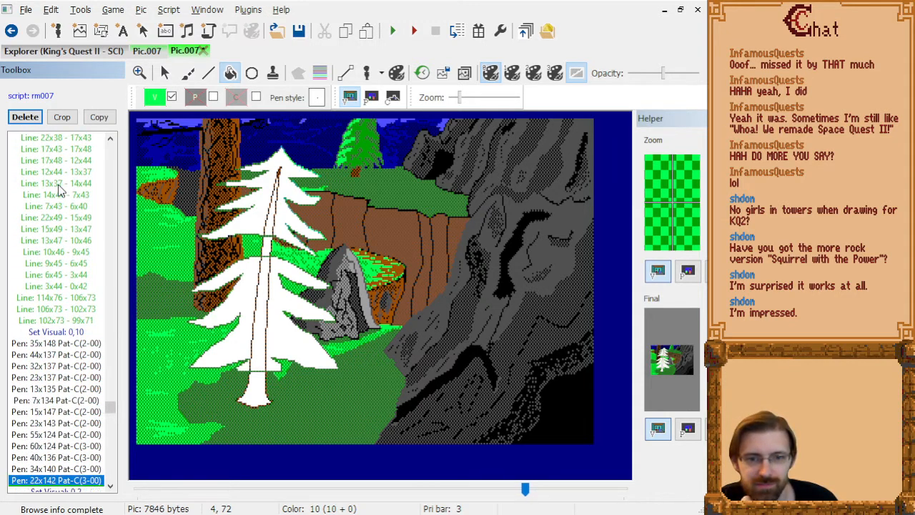
pyautogui.press('Down')
pyautogui.press('Down')
pyautogui.press('Down')
pyautogui.press('Down')
pyautogui.press('Down')
pyautogui.press('Down')
pyautogui.press('Down')
pyautogui.press('Down')
pyautogui.press('Down')
pyautogui.press('Down')
pyautogui.press('Down')
pyautogui.press('Down')
pyautogui.press('Down')
pyautogui.press('Down')
pyautogui.press('Down')
pyautogui.press('Down')
pyautogui.press('Down')
pyautogui.press('Down')
pyautogui.press('Down')
pyautogui.press('Down')
pyautogui.press('Up')
pyautogui.press('Up')
pyautogui.press('Up')
pyautogui.press('Up')
pyautogui.press('Up')
pyautogui.press('Up')
pyautogui.press('Up')
pyautogui.press('Up')
pyautogui.press('Up')
pyautogui.press('Up')
pyautogui.press('Up')
pyautogui.press('Up')
pyautogui.press('Up')
pyautogui.press('Up')
pyautogui.press('Up')
pyautogui.press('Up')
pyautogui.press('Up')
pyautogui.press('Up')
pyautogui.press('Up')
pyautogui.press('Up')
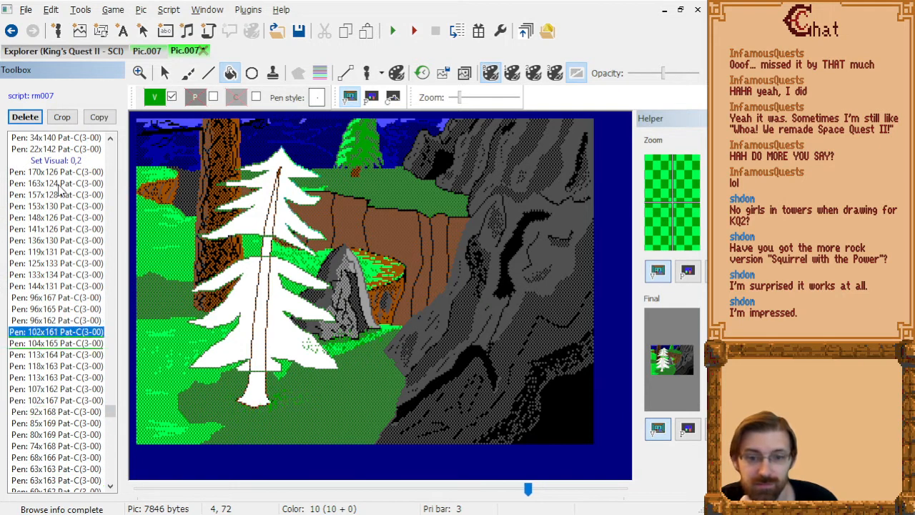
pyautogui.hotkey('shift', 'Down')
pyautogui.hotkey('shift', 'Down')
pyautogui.hotkey('shift', 'Down')
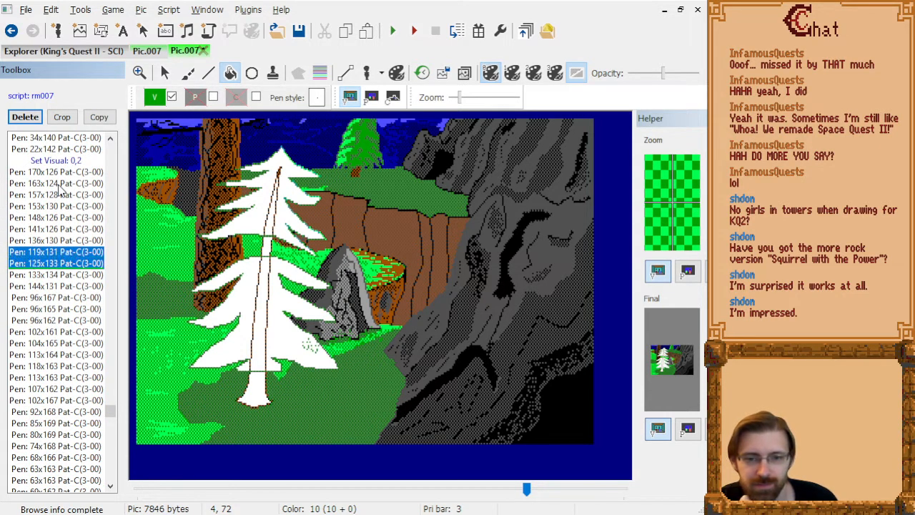
pyautogui.press('Delete')
# Step through the remaining pen strokes and lines to the end of the picture, checking for other marks over the white tree.
pyautogui.press('Down')
pyautogui.press('Down')
pyautogui.press('Down')
pyautogui.press('Down')
pyautogui.press('Down')
pyautogui.press('Down')
pyautogui.press('Down')
pyautogui.press('Down')
pyautogui.press('Down')
pyautogui.press('Down')
pyautogui.press('Down')
pyautogui.press('Down')
pyautogui.press('Down')
pyautogui.press('Down')
pyautogui.press('Down')
pyautogui.press('Down')
pyautogui.press('Down')
pyautogui.press('Down')
pyautogui.press('Down')
pyautogui.press('Down')
pyautogui.press('Down')
pyautogui.press('Down')
pyautogui.press('Down')
pyautogui.press('Down')
pyautogui.press('Down')
pyautogui.press('Down')
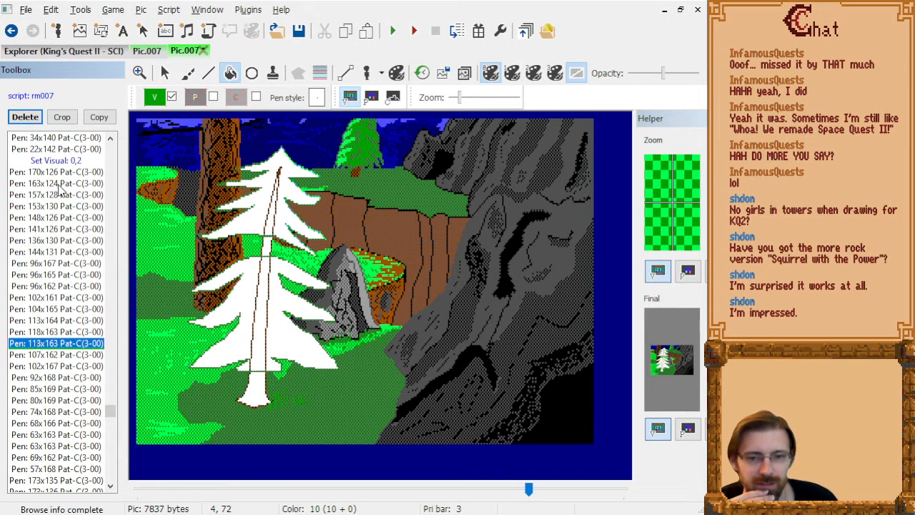
pyautogui.press('Down')
pyautogui.press('Down')
pyautogui.press('Down')
pyautogui.press('Down')
pyautogui.press('Down')
pyautogui.press('Down')
pyautogui.press('Down')
pyautogui.press('Down')
pyautogui.press('Down')
pyautogui.press('Down')
pyautogui.press('Down')
pyautogui.press('Down')
pyautogui.press('Down')
pyautogui.press('Down')
pyautogui.press('Down')
pyautogui.press('Down')
pyautogui.press('Down')
pyautogui.press('Down')
pyautogui.press('Down')
pyautogui.press('Down')
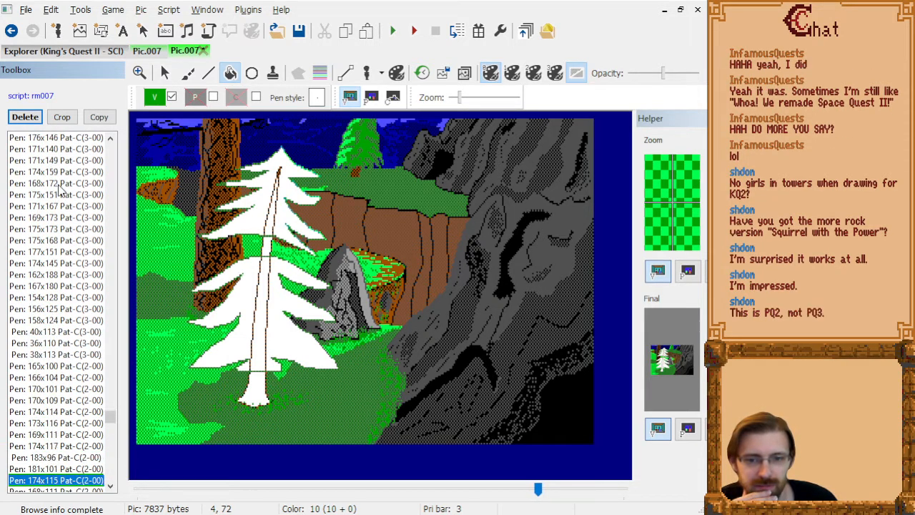
pyautogui.press('Down')
pyautogui.press('Down')
pyautogui.press('Down')
pyautogui.press('Down')
pyautogui.press('Down')
pyautogui.press('Down')
pyautogui.press('Down')
pyautogui.press('Down')
pyautogui.press('Down')
pyautogui.press('Down')
pyautogui.press('Down')
pyautogui.press('Down')
pyautogui.press('Down')
pyautogui.press('Down')
pyautogui.press('Down')
pyautogui.press('Down')
pyautogui.press('Down')
pyautogui.press('Down')
pyautogui.press('Down')
pyautogui.press('Down')
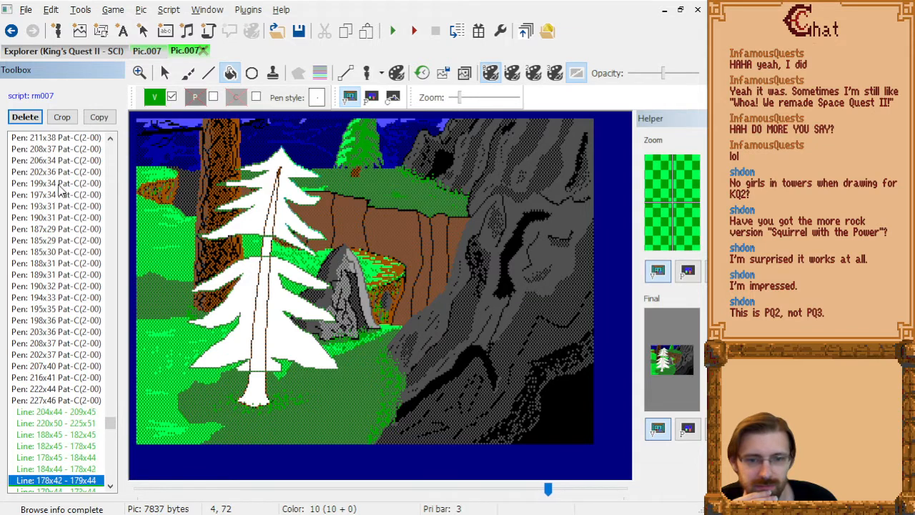
pyautogui.press('Down')
pyautogui.press('Down')
pyautogui.press('Down')
pyautogui.press('Down')
pyautogui.press('Down')
pyautogui.press('Down')
pyautogui.press('Down')
pyautogui.press('Down')
pyautogui.press('Down')
pyautogui.press('Down')
pyautogui.press('Down')
pyautogui.press('Down')
pyautogui.press('Down')
pyautogui.press('Down')
pyautogui.press('Down')
pyautogui.press('Down')
pyautogui.press('Down')
pyautogui.press('Down')
pyautogui.press('Down')
pyautogui.press('Down')
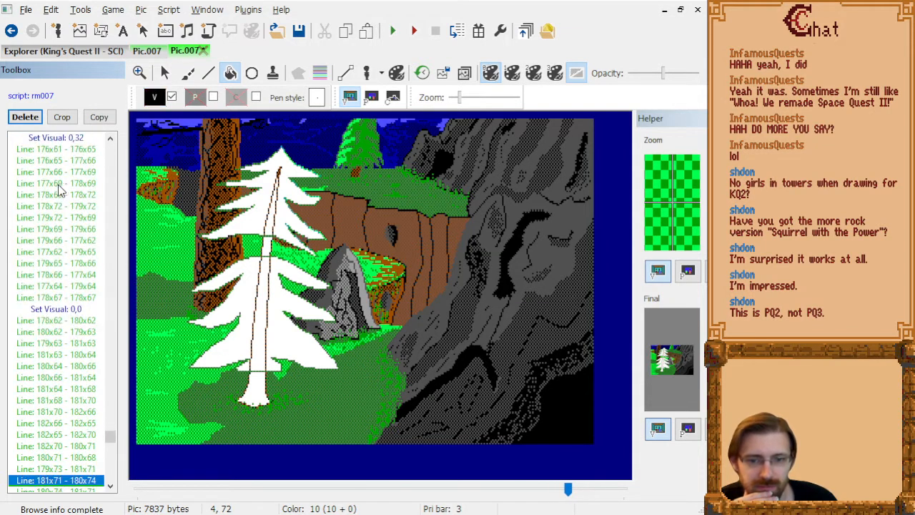
pyautogui.press('Down')
pyautogui.press('Down')
pyautogui.press('Down')
pyautogui.press('Down')
pyautogui.press('Down')
pyautogui.press('Down')
pyautogui.press('Down')
pyautogui.press('Down')
pyautogui.press('Down')
pyautogui.press('Down')
pyautogui.press('Down')
pyautogui.press('Down')
pyautogui.press('Down')
pyautogui.press('Down')
pyautogui.press('Down')
pyautogui.press('Down')
pyautogui.press('Down')
pyautogui.press('Down')
pyautogui.press('Down')
pyautogui.press('Down')
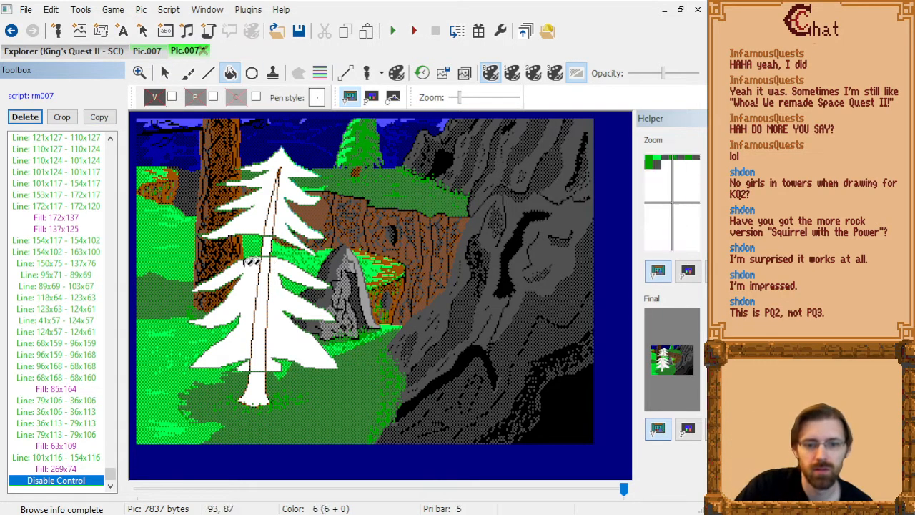
# Step back through the picture's drawing commands from the end to the start of the foreground tree, checking the order in which its parts are drawn.
pyautogui.click(79, 313)
pyautogui.press('pageup')
pyautogui.press('pageup')
pyautogui.press('pageup')
pyautogui.press('pageup')
pyautogui.press('pageup')
pyautogui.press('pageup')
pyautogui.press('pageup')
pyautogui.press('pageup')
pyautogui.press('pageup')
pyautogui.press('pageup')
pyautogui.press('pageup')
pyautogui.press('pageup')
pyautogui.press('pageup')
pyautogui.press('pageup')
pyautogui.press('pageup')
pyautogui.press('pageup')
pyautogui.press('pageup')
pyautogui.press('pageup')
pyautogui.press('pageup')
pyautogui.press('pageup')
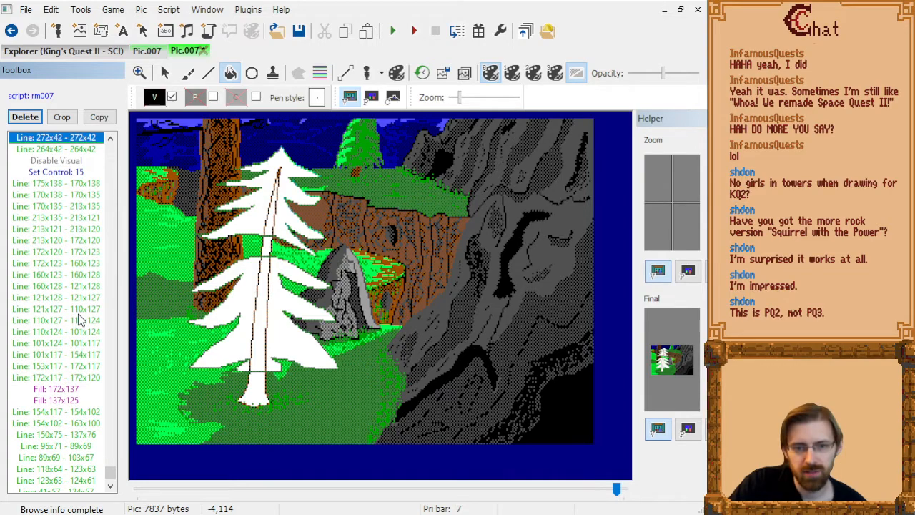
pyautogui.press('pageup')
pyautogui.press('pageup')
pyautogui.press('pageup')
pyautogui.press('pageup')
pyautogui.press('pageup')
pyautogui.press('pageup')
pyautogui.press('pageup')
pyautogui.press('pageup')
pyautogui.press('pageup')
pyautogui.press('pageup')
pyautogui.press('pageup')
pyautogui.press('pageup')
pyautogui.press('pageup')
pyautogui.press('pageup')
pyautogui.press('pageup')
pyautogui.press('pageup')
pyautogui.press('pageup')
pyautogui.press('pageup')
pyautogui.press('pageup')
pyautogui.press('pageup')
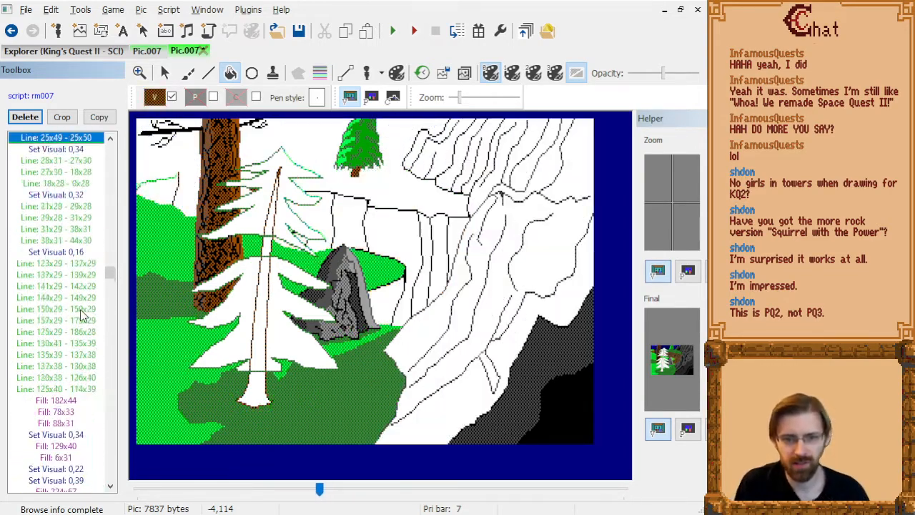
pyautogui.press('pageup')
pyautogui.press('pageup')
pyautogui.press('pageup')
pyautogui.press('pageup')
pyautogui.press('pageup')
pyautogui.press('pageup')
pyautogui.press('pageup')
pyautogui.press('pageup')
pyautogui.press('pageup')
pyautogui.press('pageup')
pyautogui.press('pageup')
pyautogui.press('pageup')
pyautogui.press('pageup')
pyautogui.press('pageup')
pyautogui.press('pageup')
pyautogui.press('pageup')
pyautogui.press('pageup')
pyautogui.press('pageup')
pyautogui.press('pageup')
pyautogui.press('pageup')
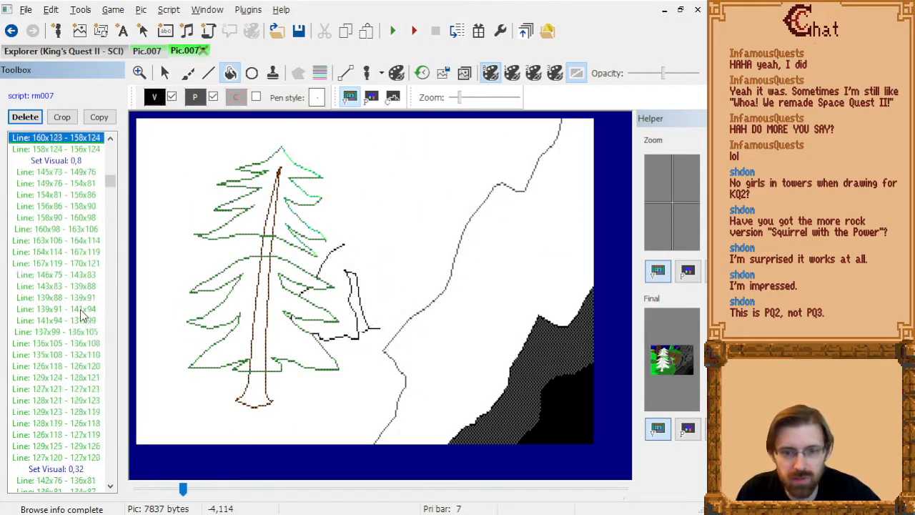
pyautogui.press('pagedown')
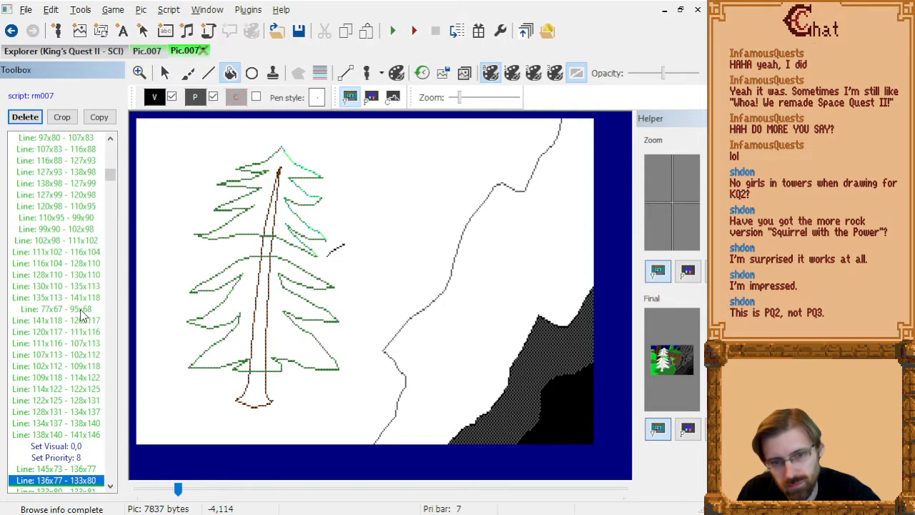
pyautogui.press('pageup')
pyautogui.press('pageup')
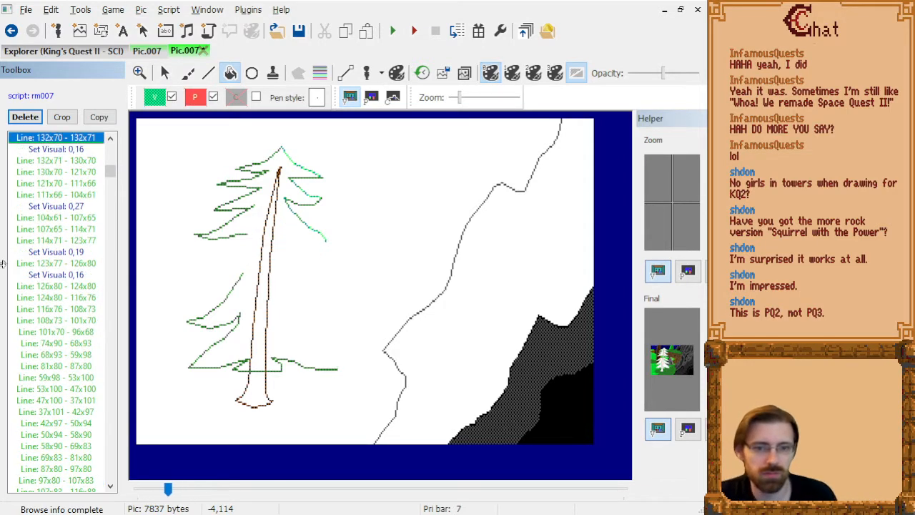
pyautogui.press('pageup')
pyautogui.press('pageup')
pyautogui.press('pageup')
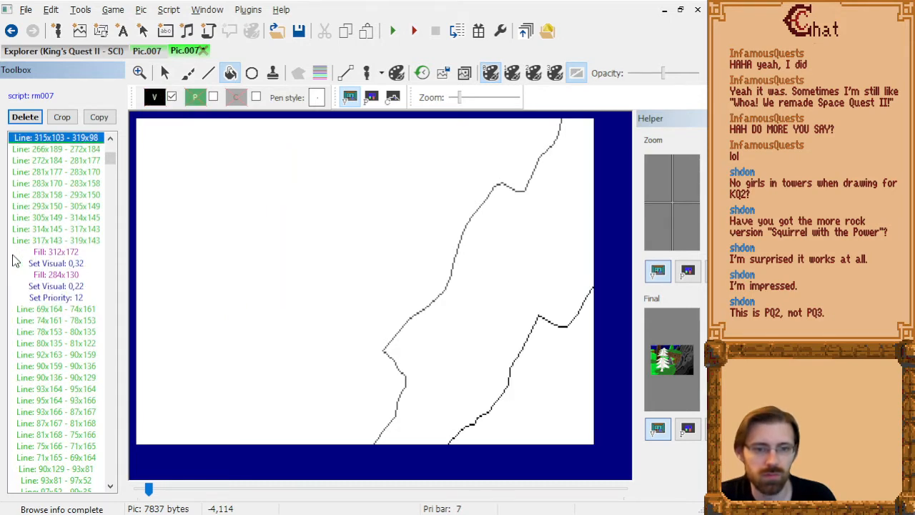
# Cut the foreground tree's trunk commands from the drawing list, from Set Visual 0,22 and Set Priority 12 through line 99x33 - 99x31.
pyautogui.press('Down')
pyautogui.press('Down')
pyautogui.press('Down')
pyautogui.press('Down')
pyautogui.press('Down')
pyautogui.press('Down')
pyautogui.press('Down')
pyautogui.press('Down')
pyautogui.press('Down')
pyautogui.press('Down')
pyautogui.press('Down')
pyautogui.press('Down')
pyautogui.press('Down')
pyautogui.press('Down')
pyautogui.press('Down')
pyautogui.press('Down')
pyautogui.press('Down')
pyautogui.press('Down')
pyautogui.press('Down')
pyautogui.press('Down')
pyautogui.press('Up')
pyautogui.press('Up')
pyautogui.press('Up')
pyautogui.press('Up')
pyautogui.press('Up')
pyautogui.press('Up')
pyautogui.press('Up')
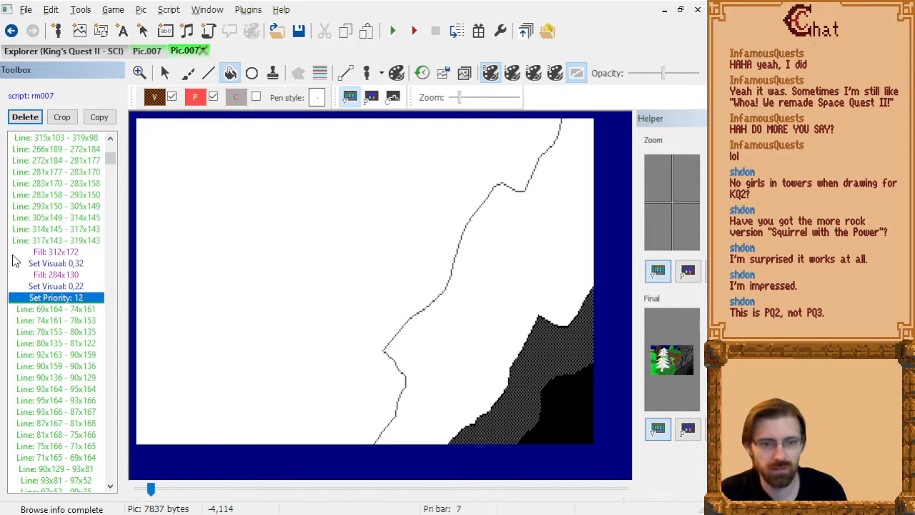
pyautogui.press('Up')
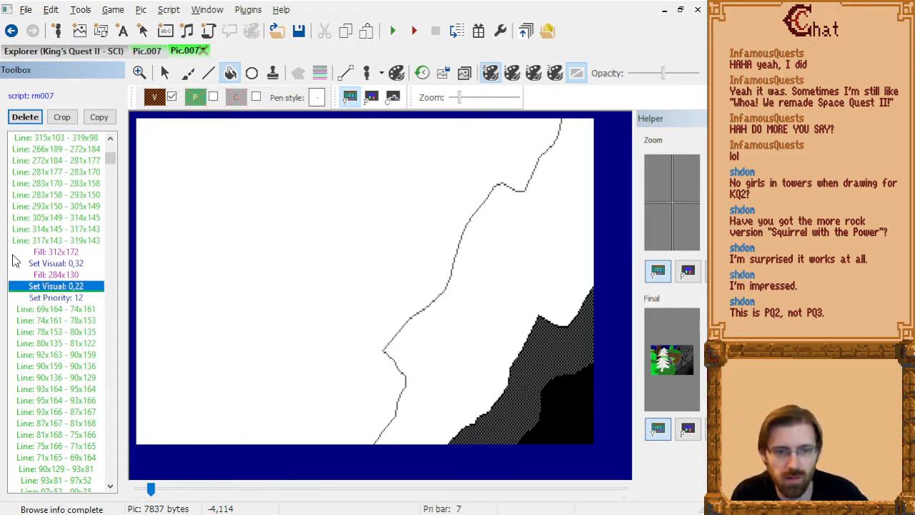
pyautogui.hotkey('shift', 'Down')
pyautogui.hotkey('shift', 'Down')
pyautogui.hotkey('shift', 'Down')
pyautogui.hotkey('shift', 'Down')
pyautogui.hotkey('shift', 'Down')
pyautogui.hotkey('shift', 'Down')
pyautogui.hotkey('shift', 'Down')
pyautogui.hotkey('shift', 'Down')
pyautogui.hotkey('shift', 'Down')
pyautogui.hotkey('shift', 'Down')
pyautogui.hotkey('shift', 'Down')
pyautogui.hotkey('shift', 'Down')
pyautogui.hotkey('shift', 'Down')
pyautogui.hotkey('shift', 'Down')
pyautogui.hotkey('shift', 'Down')
pyautogui.hotkey('shift', 'Down')
pyautogui.hotkey('shift', 'Down')
pyautogui.hotkey('shift', 'Down')
pyautogui.hotkey('shift', 'Down')
pyautogui.hotkey('shift', 'Down')
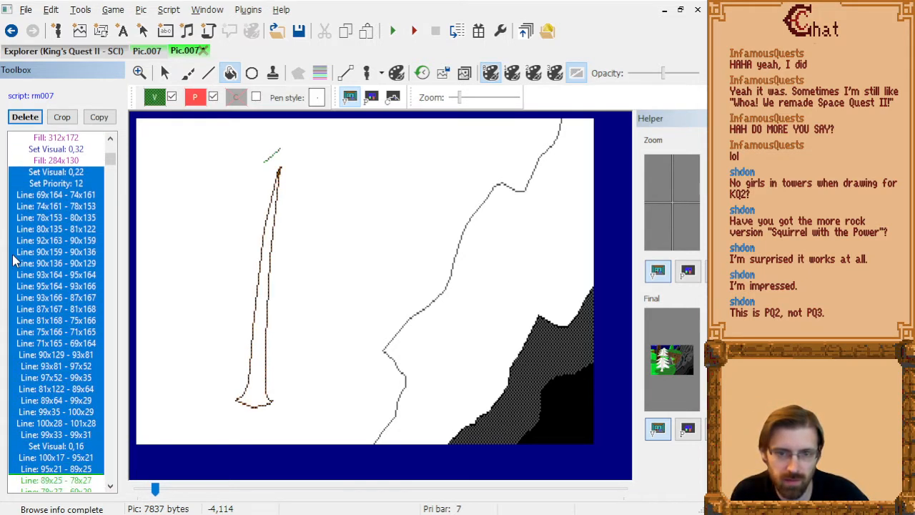
pyautogui.hotkey('shift', 'Up')
pyautogui.hotkey('shift', 'Up')
pyautogui.hotkey('shift', 'Up')
pyautogui.press('Delete')
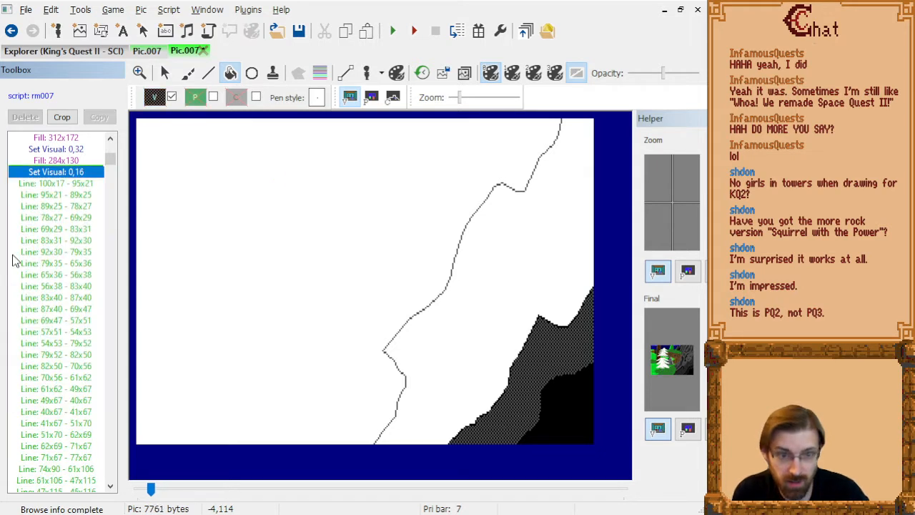
# Paste the trunk commands directly after the last branch outline line, 138x140 - 141x146, and before Set Visual 0,0.
pyautogui.press('Down')
pyautogui.press('Down')
pyautogui.press('Down')
pyautogui.press('Down')
pyautogui.press('Down')
pyautogui.press('Down')
pyautogui.press('Down')
pyautogui.press('Down')
pyautogui.press('Down')
pyautogui.press('Down')
pyautogui.press('Down')
pyautogui.press('Down')
pyautogui.press('Down')
pyautogui.press('Down')
pyautogui.press('Down')
pyautogui.press('Down')
pyautogui.press('Down')
pyautogui.press('Down')
pyautogui.press('Down')
pyautogui.press('Down')
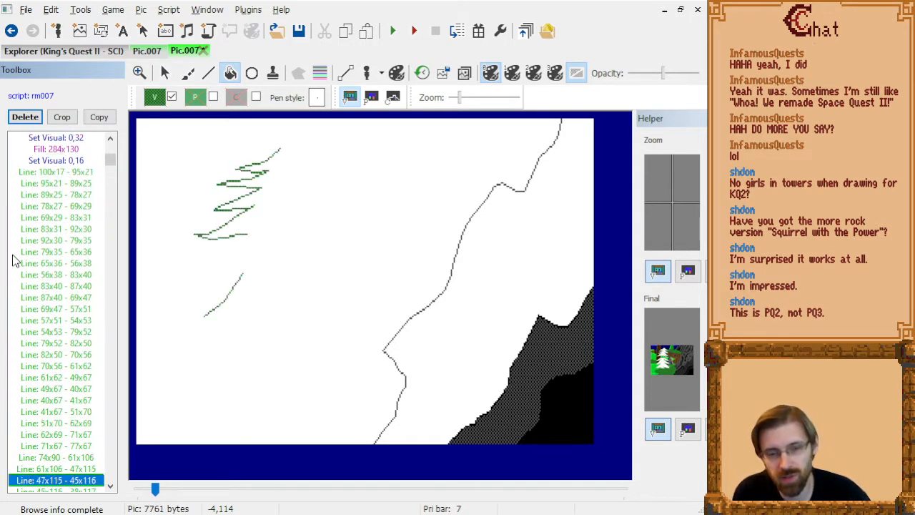
pyautogui.press('Down')
pyautogui.press('Down')
pyautogui.press('Down')
pyautogui.press('Down')
pyautogui.press('Down')
pyautogui.press('Down')
pyautogui.press('Down')
pyautogui.press('Down')
pyautogui.press('Down')
pyautogui.press('Down')
pyautogui.press('Down')
pyautogui.press('Down')
pyautogui.press('Down')
pyautogui.press('Down')
pyautogui.press('Down')
pyautogui.press('Down')
pyautogui.press('Down')
pyautogui.press('Down')
pyautogui.press('Down')
pyautogui.press('Down')
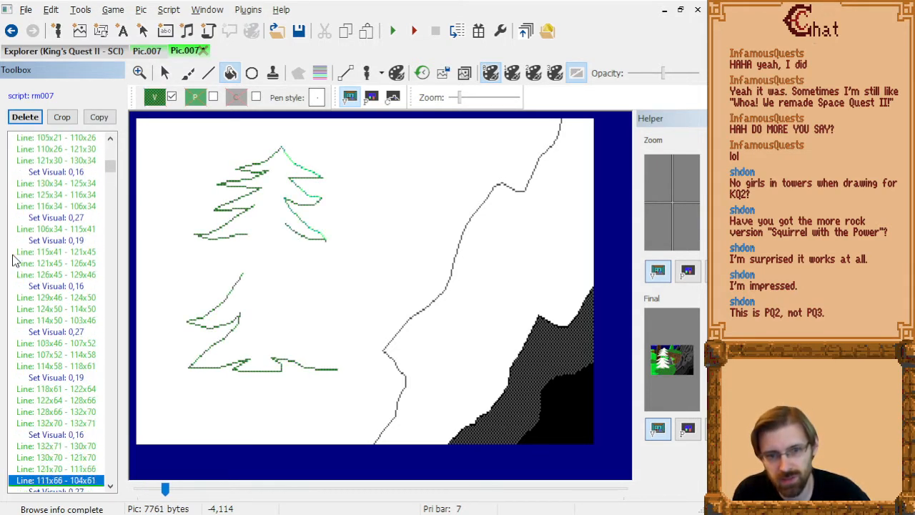
pyautogui.press('Down')
pyautogui.press('Down')
pyautogui.press('Down')
pyautogui.press('Down')
pyautogui.press('Down')
pyautogui.press('Down')
pyautogui.press('Down')
pyautogui.press('Down')
pyautogui.press('Down')
pyautogui.press('Down')
pyautogui.press('Down')
pyautogui.press('Down')
pyautogui.press('Down')
pyautogui.press('Down')
pyautogui.press('Down')
pyautogui.press('Down')
pyautogui.press('Down')
pyautogui.press('Down')
pyautogui.press('Down')
pyautogui.press('Down')
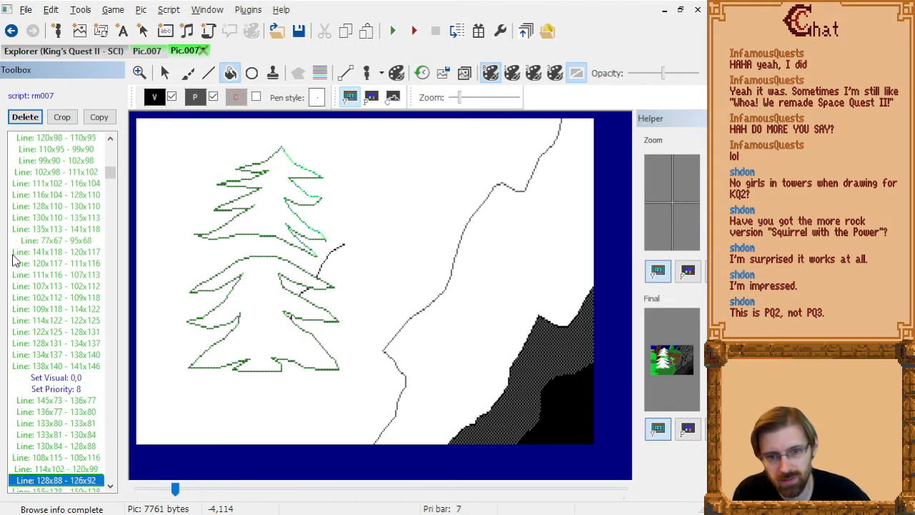
pyautogui.press('Down')
pyautogui.press('Down')
pyautogui.press('Down')
pyautogui.press('Down')
pyautogui.press('Down')
pyautogui.press('Down')
pyautogui.press('Down')
pyautogui.press('Down')
pyautogui.press('Down')
pyautogui.press('Down')
pyautogui.press('Down')
pyautogui.press('Down')
pyautogui.press('Down')
pyautogui.press('Down')
pyautogui.press('Down')
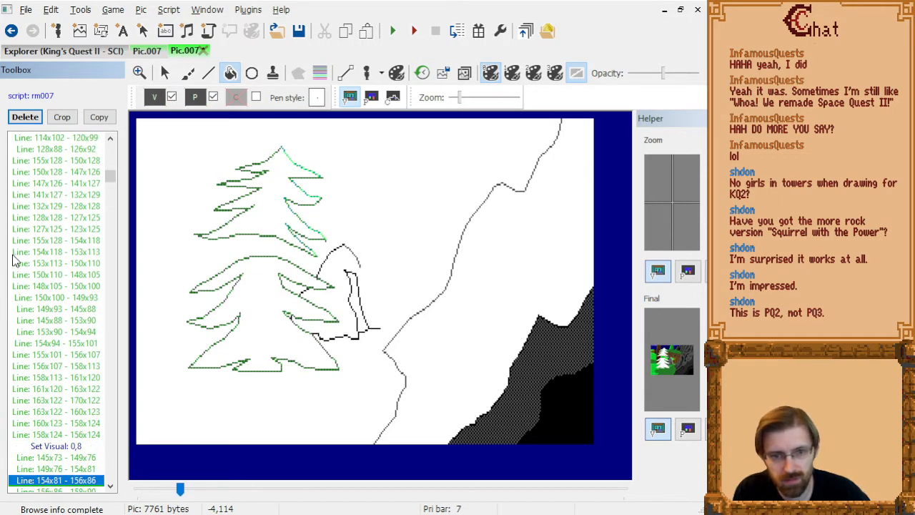
pyautogui.press('Down')
pyautogui.press('Down')
pyautogui.press('Down')
pyautogui.press('Down')
pyautogui.press('Down')
pyautogui.press('Down')
pyautogui.press('Down')
pyautogui.press('Down')
pyautogui.press('Down')
pyautogui.press('Down')
pyautogui.press('Down')
pyautogui.press('Down')
pyautogui.press('Down')
pyautogui.press('Down')
pyautogui.press('Down')
pyautogui.press('Down')
pyautogui.press('Down')
pyautogui.press('Down')
pyautogui.press('Down')
pyautogui.press('Down')
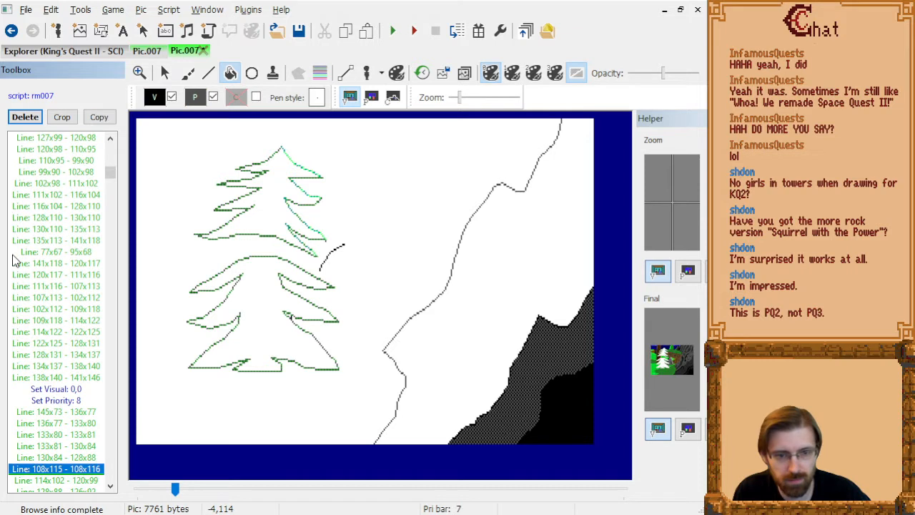
pyautogui.press('Up')
pyautogui.press('Up')
pyautogui.press('Up')
pyautogui.press('Up')
pyautogui.press('Up')
pyautogui.press('Up')
pyautogui.press('Up')
pyautogui.press('Up')
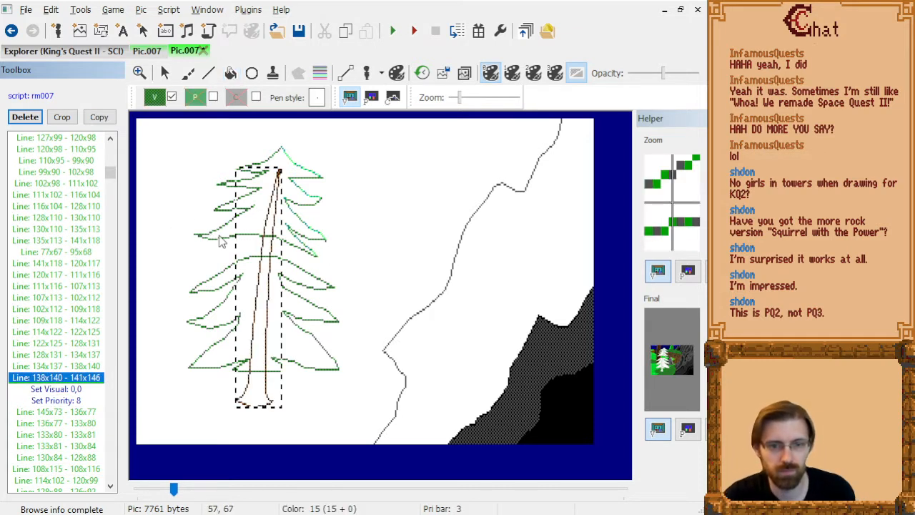
pyautogui.hotkey('ctrl', 'v')
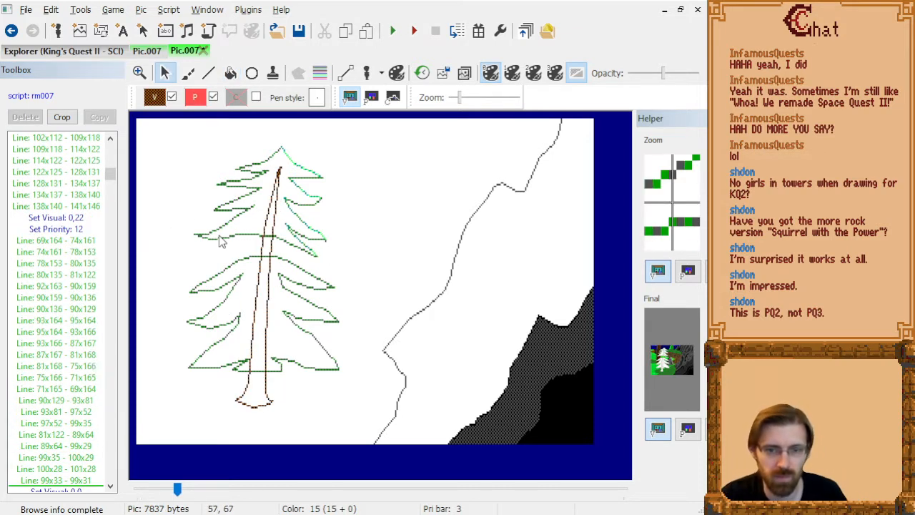
# Step through the pasted trunk lines from 69x164 - 74x161 to 100x28 - 101x28 and switch to the Line tool.
pyautogui.click(80, 242)
pyautogui.press('Down')
pyautogui.press('Down')
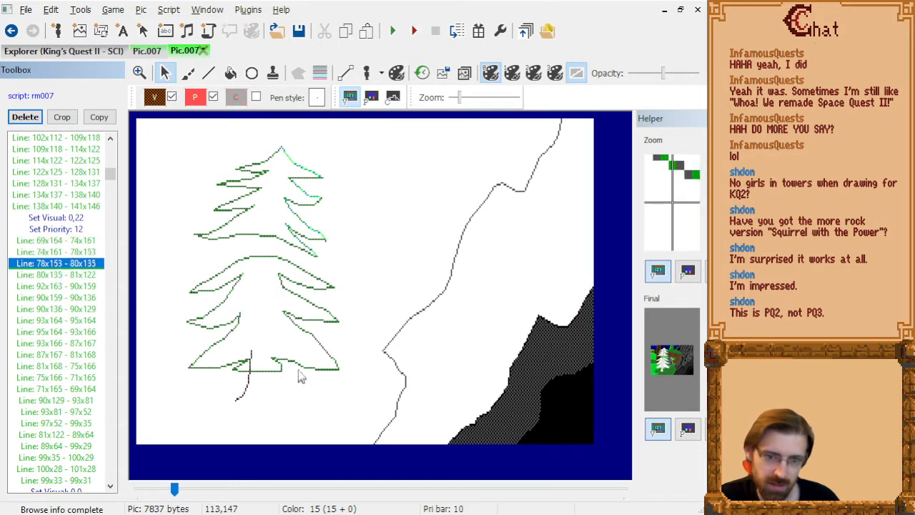
pyautogui.press('Down')
pyautogui.press('Down')
pyautogui.press('Down')
pyautogui.press('Down')
pyautogui.press('Down')
pyautogui.press('Down')
pyautogui.press('Down')
pyautogui.press('Down')
pyautogui.press('Down')
pyautogui.press('Down')
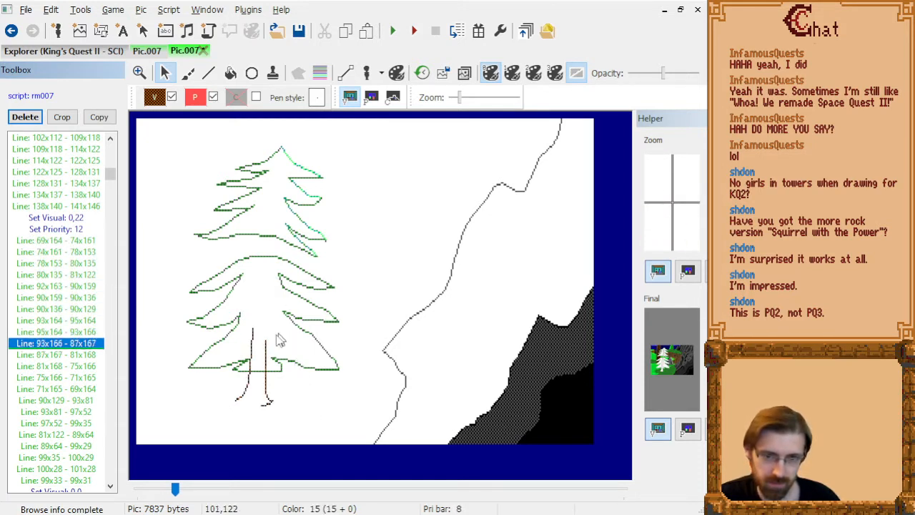
pyautogui.press('Down')
pyautogui.press('Down')
pyautogui.press('Down')
pyautogui.press('Down')
pyautogui.press('Down')
pyautogui.press('Down')
pyautogui.press('Down')
pyautogui.press('Down')
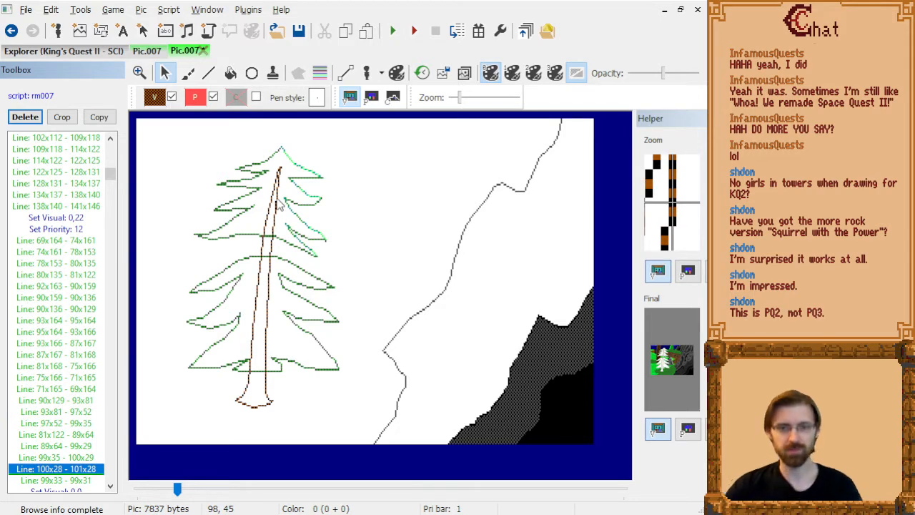
pyautogui.click(208, 73)
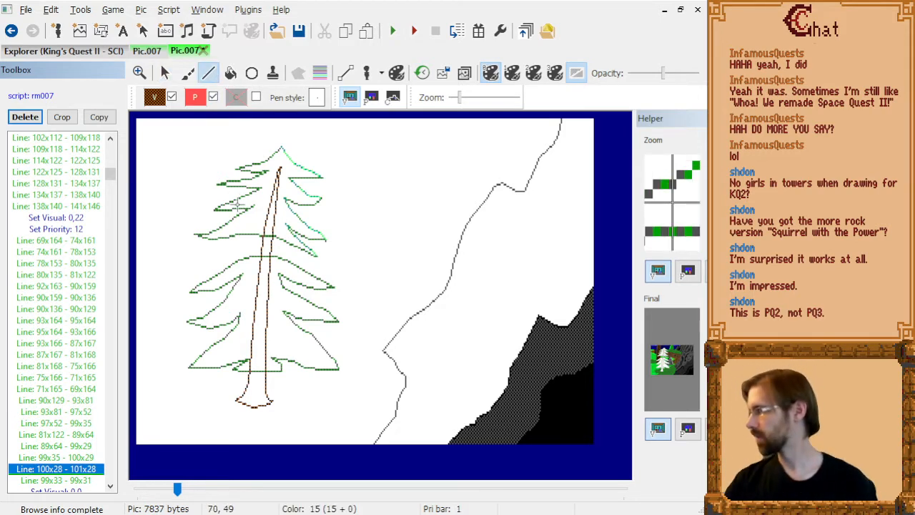
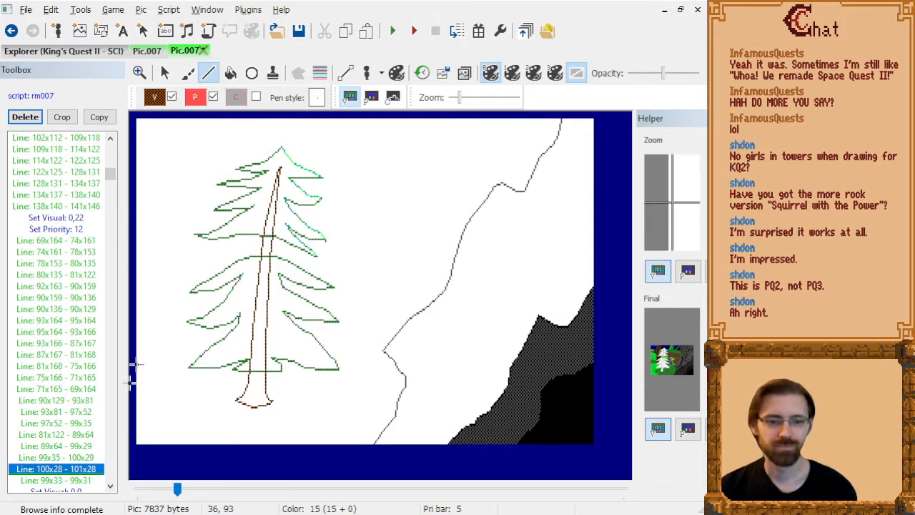
# Step back through the trunk lines to 69x164 - 74x161 and check the priority screen at that point.
pyautogui.press('Up')
pyautogui.press('Up')
pyautogui.press('Up')
pyautogui.press('Up')
pyautogui.press('Up')
pyautogui.press('Up')
pyautogui.press('Up')
pyautogui.press('Up')
pyautogui.press('Down')
pyautogui.press('Down')
pyautogui.press('Down')
pyautogui.press('Down')
pyautogui.press('Down')
pyautogui.press('Down')
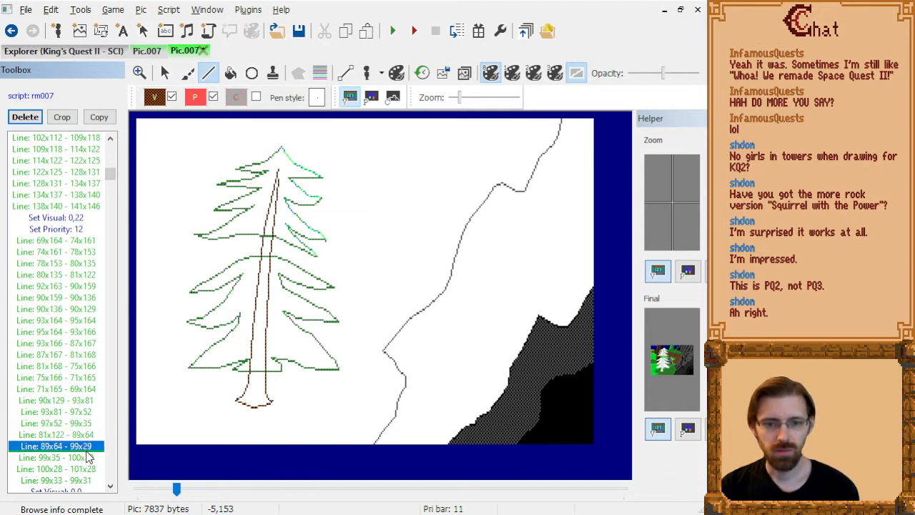
pyautogui.press('Down')
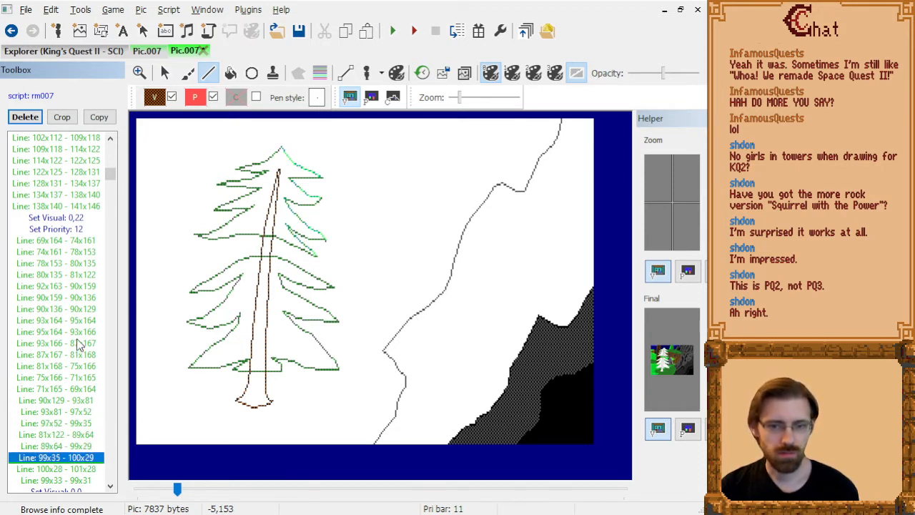
pyautogui.press('Up')
pyautogui.press('Up')
pyautogui.press('Up')
pyautogui.press('Down')
pyautogui.press('Down')
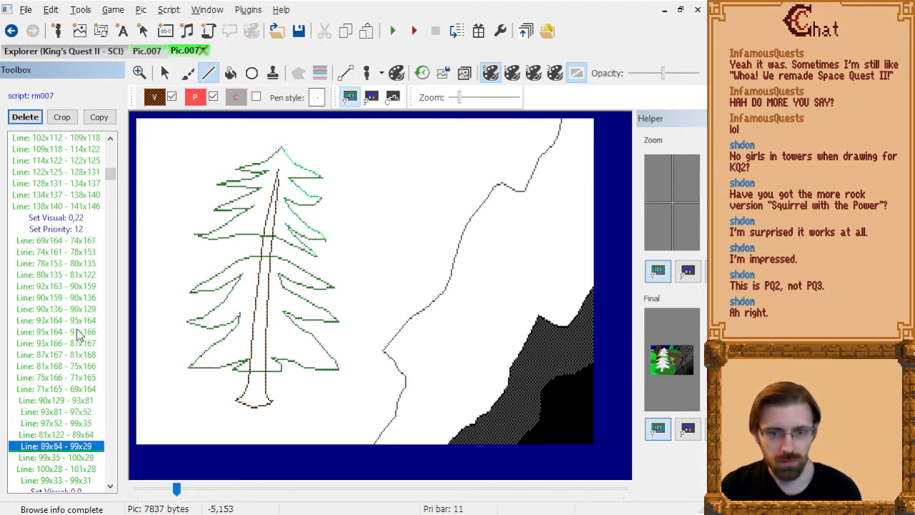
pyautogui.press('Up')
pyautogui.press('Up')
pyautogui.press('Down')
pyautogui.press('Down')
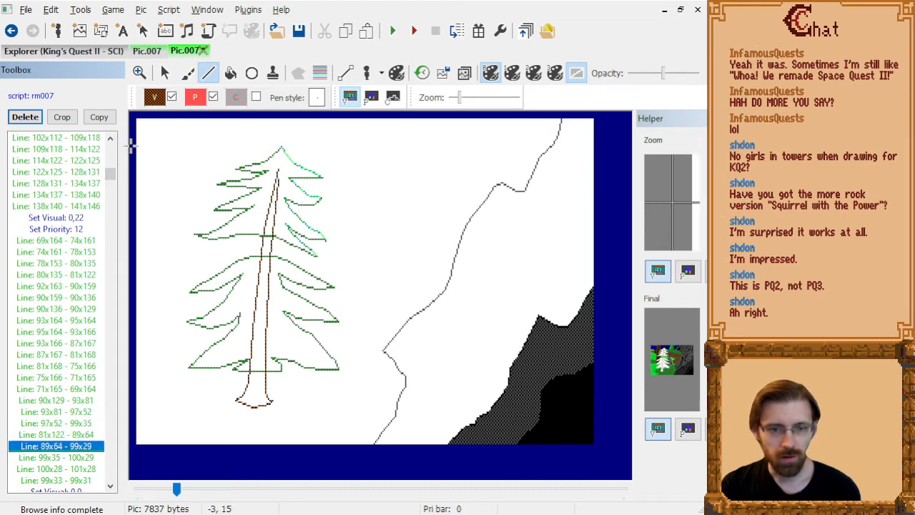
pyautogui.press('Up')
pyautogui.press('Up')
pyautogui.press('Up')
pyautogui.press('Up')
pyautogui.press('Up')
pyautogui.press('Up')
pyautogui.press('Up')
pyautogui.press('Up')
pyautogui.press('Up')
pyautogui.press('Up')
pyautogui.press('Up')
pyautogui.press('Up')
pyautogui.press('Up')
pyautogui.press('Up')
pyautogui.press('Up')
pyautogui.press('Up')
pyautogui.press('Up')
pyautogui.press('Up')
pyautogui.press('Up')
pyautogui.press('Down')
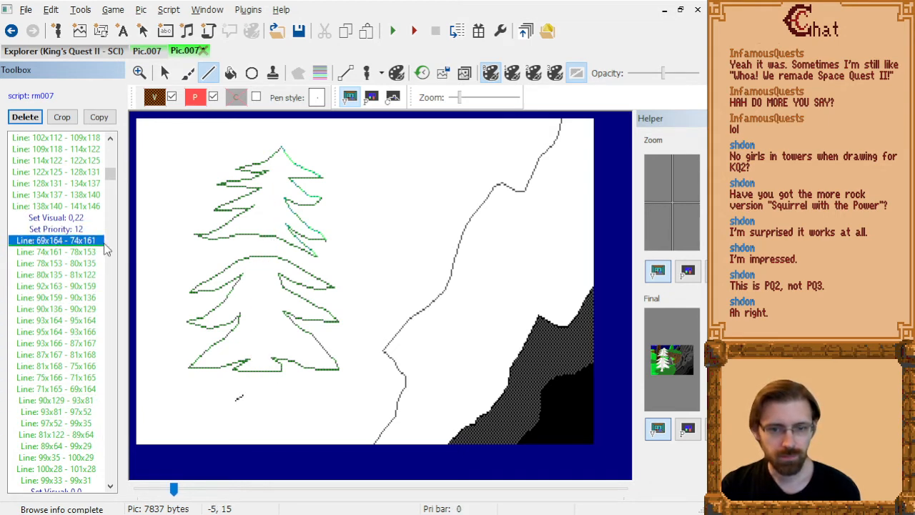
pyautogui.click(373, 99)
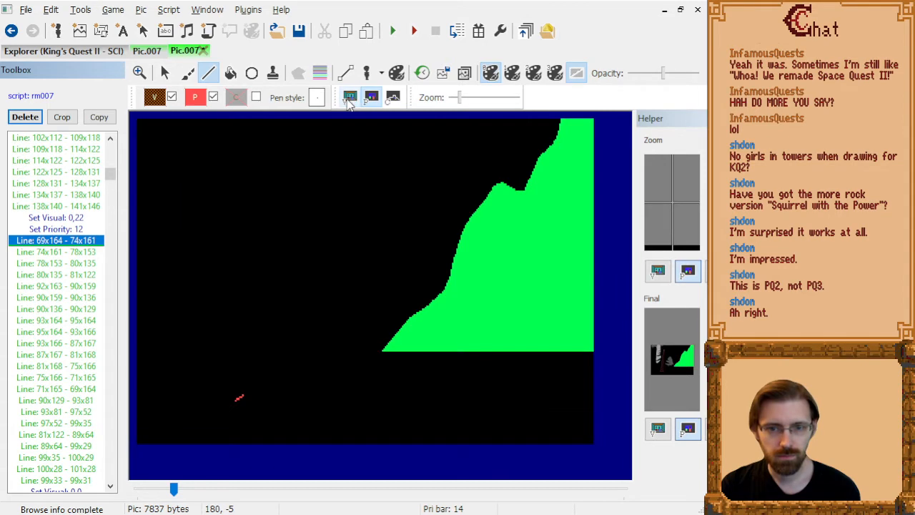
pyautogui.click(350, 98)
# Cut the Set Priority 12 command that precedes the trunk lines.
pyautogui.click(83, 231)
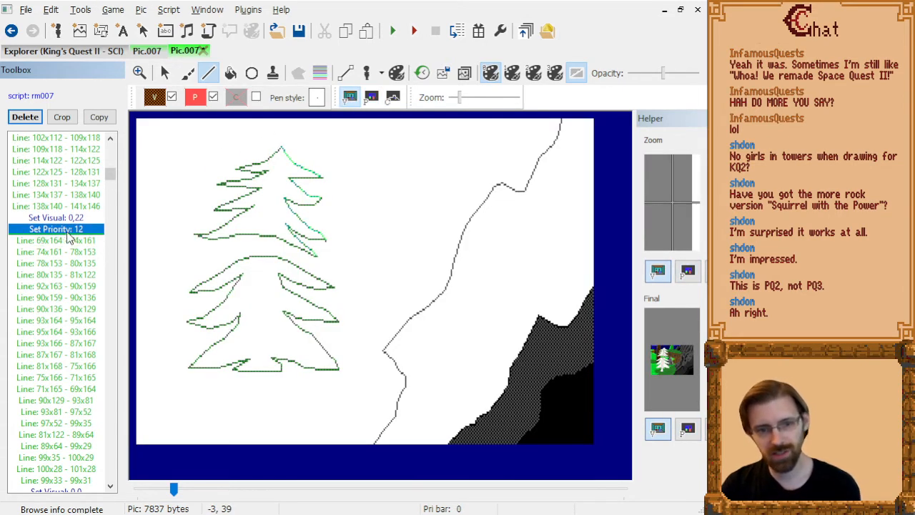
pyautogui.scroll(5, 76, 219)
pyautogui.click(76, 219)
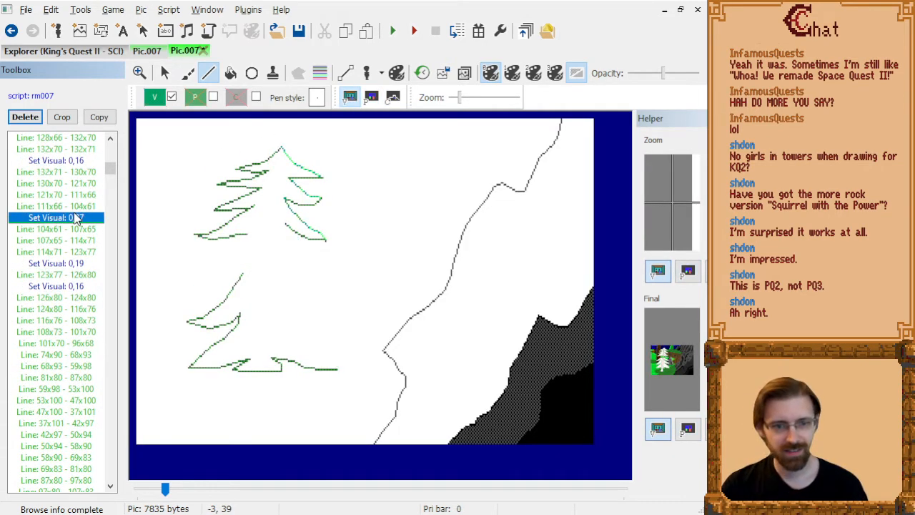
# Insert Set Priority 12 directly after Set Visual 0,16, ahead of the tree's first branch line, 100x17 - 95x21.
pyautogui.press('pageup')
pyautogui.press('pageup')
pyautogui.press('pageup')
pyautogui.press('pageup')
pyautogui.press('pagedown')
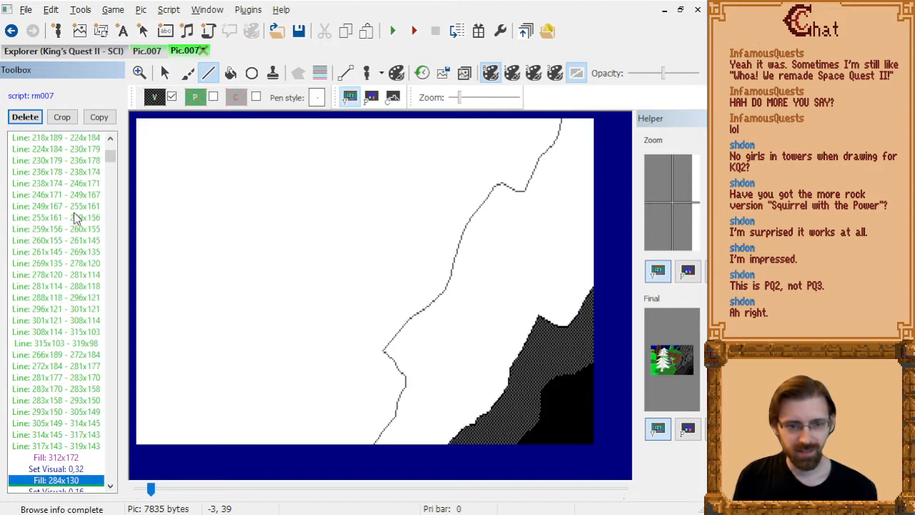
pyautogui.press('Down')
pyautogui.press('Down')
pyautogui.press('Down')
pyautogui.press('Down')
pyautogui.press('Down')
pyautogui.press('Down')
pyautogui.press('Down')
pyautogui.press('Down')
pyautogui.press('Down')
pyautogui.press('Down')
pyautogui.press('Up')
pyautogui.press('Up')
pyautogui.press('Up')
pyautogui.press('Up')
pyautogui.press('Up')
pyautogui.press('Up')
pyautogui.press('Up')
pyautogui.press('Up')
pyautogui.press('Up')
pyautogui.click(213, 97)
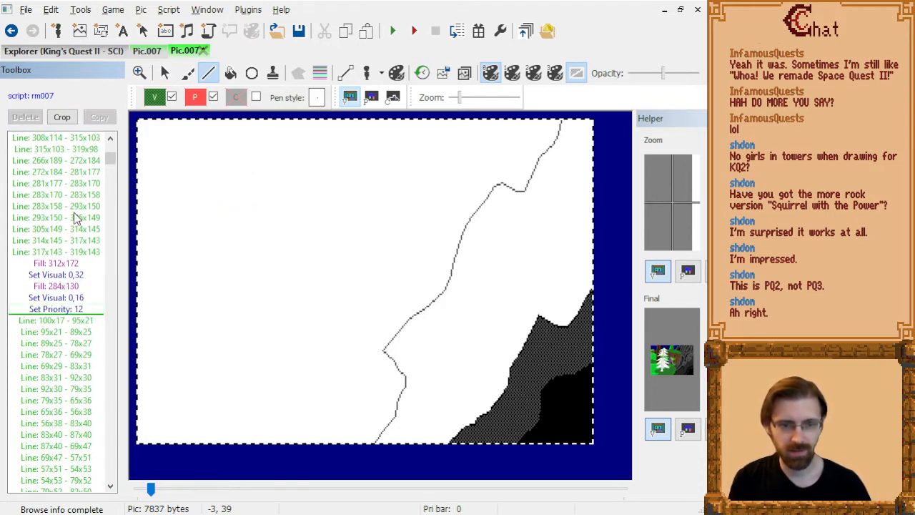
pyautogui.click(313, 324)
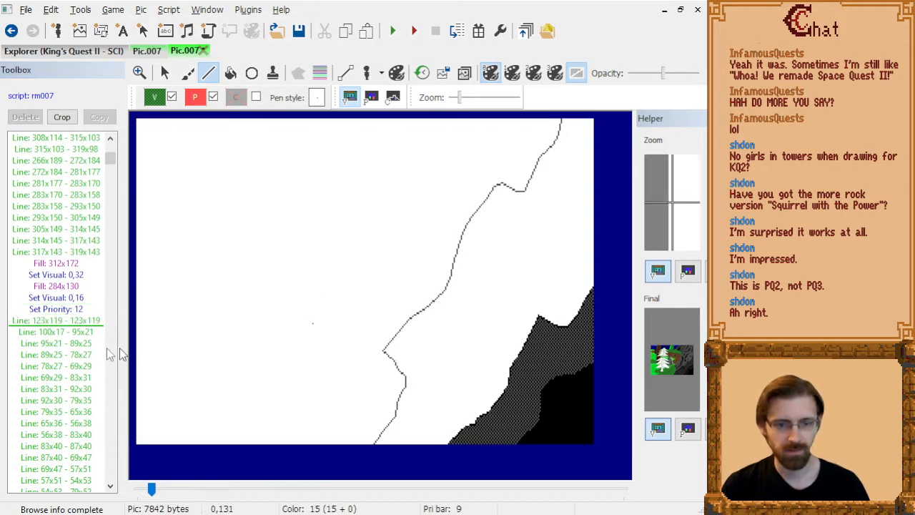
pyautogui.click(94, 328)
pyautogui.click(94, 321)
pyautogui.press('Delete')
# Step through the foreground tree's branch outline commands and examine how they are drawn on the priority screen.
pyautogui.press('Down')
pyautogui.press('Down')
pyautogui.press('Down')
pyautogui.press('Down')
pyautogui.press('Down')
pyautogui.press('Down')
pyautogui.press('Down')
pyautogui.press('Down')
pyautogui.press('Down')
pyautogui.press('Down')
pyautogui.press('Down')
pyautogui.press('Down')
pyautogui.press('Down')
pyautogui.press('Down')
pyautogui.press('Down')
pyautogui.press('Down')
pyautogui.press('Down')
pyautogui.press('Down')
pyautogui.press('Down')
pyautogui.press('Down')
pyautogui.press('Down')
pyautogui.press('Down')
pyautogui.press('Down')
pyautogui.press('Down')
pyautogui.press('Down')
pyautogui.press('Down')
pyautogui.press('Down')
pyautogui.press('Down')
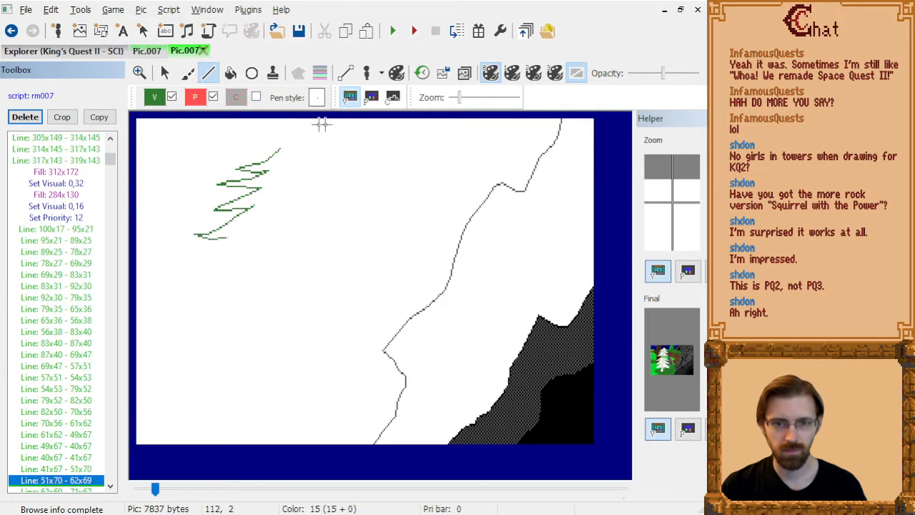
pyautogui.click(371, 97)
pyautogui.click(43, 310)
pyautogui.press('Down')
pyautogui.press('Down')
pyautogui.press('Down')
pyautogui.press('Down')
pyautogui.press('Down')
pyautogui.press('Down')
pyautogui.press('Down')
pyautogui.press('Down')
pyautogui.press('Down')
pyautogui.press('Down')
pyautogui.press('Down')
pyautogui.press('Down')
pyautogui.press('Down')
pyautogui.press('Down')
pyautogui.press('Down')
pyautogui.press('Down')
pyautogui.press('Down')
pyautogui.press('Down')
pyautogui.press('Down')
pyautogui.press('Down')
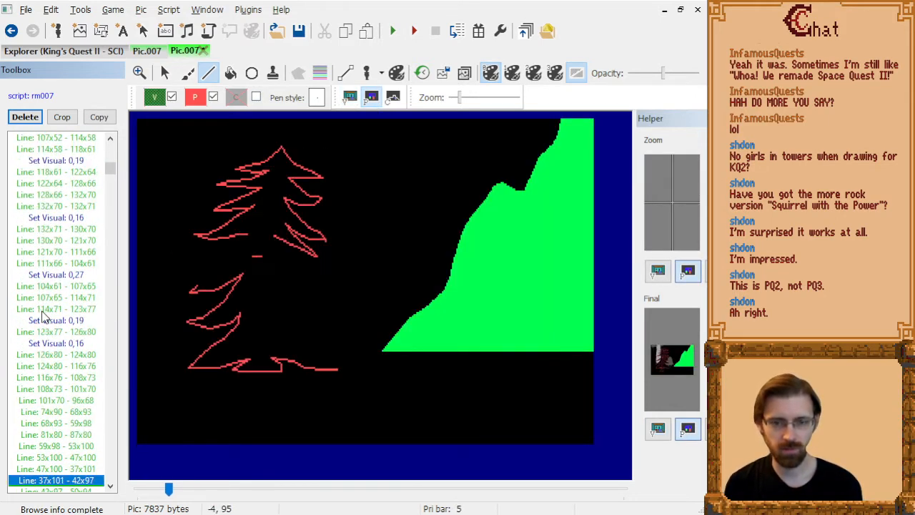
pyautogui.press('pageup')
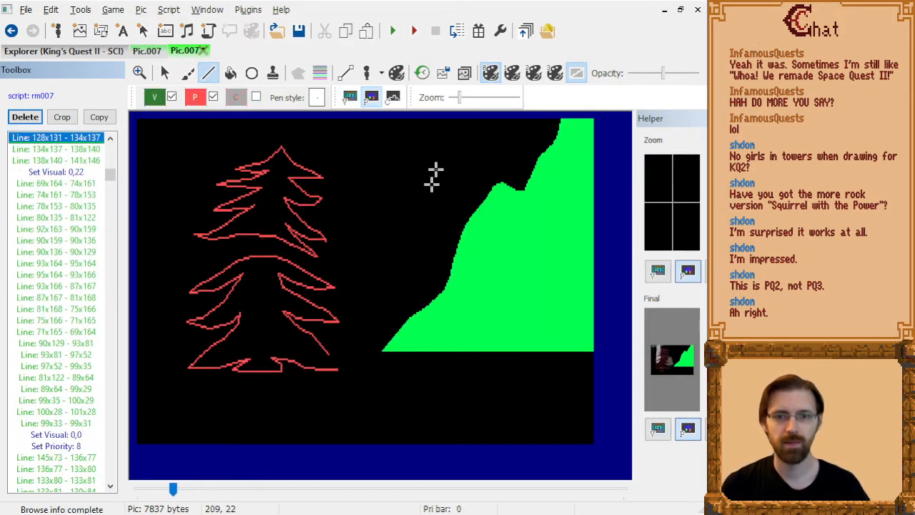
pyautogui.click(350, 97)
# Draw a short left trunk edge from 78x152 to 79x148, directly after the line 78x153 - 80x135.
pyautogui.click(57, 160)
pyautogui.scroll(4, 63, 195)
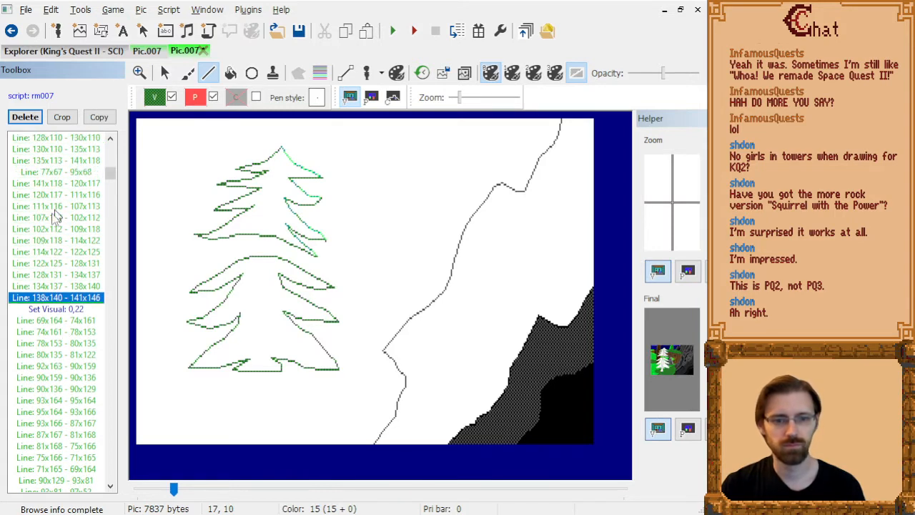
pyautogui.click(67, 320)
pyautogui.click(93, 331)
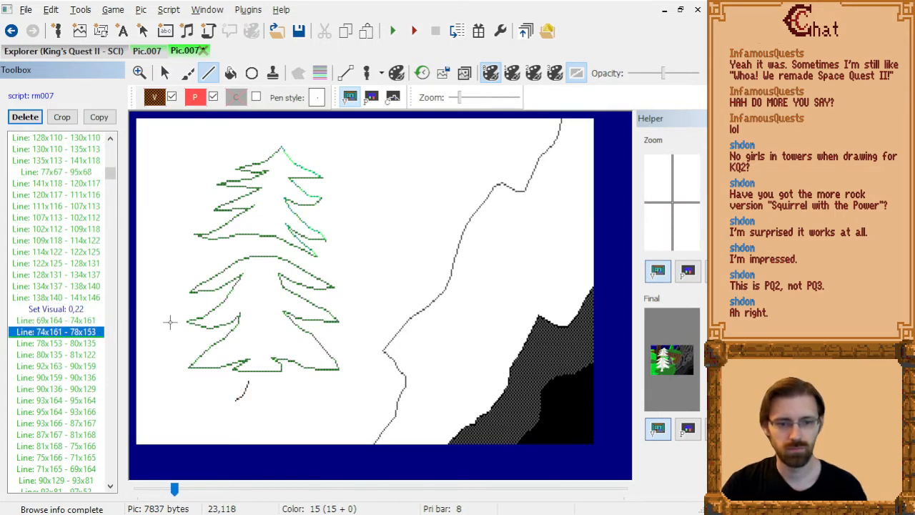
pyautogui.press('Down')
pyautogui.scroll(5, 267, 411)
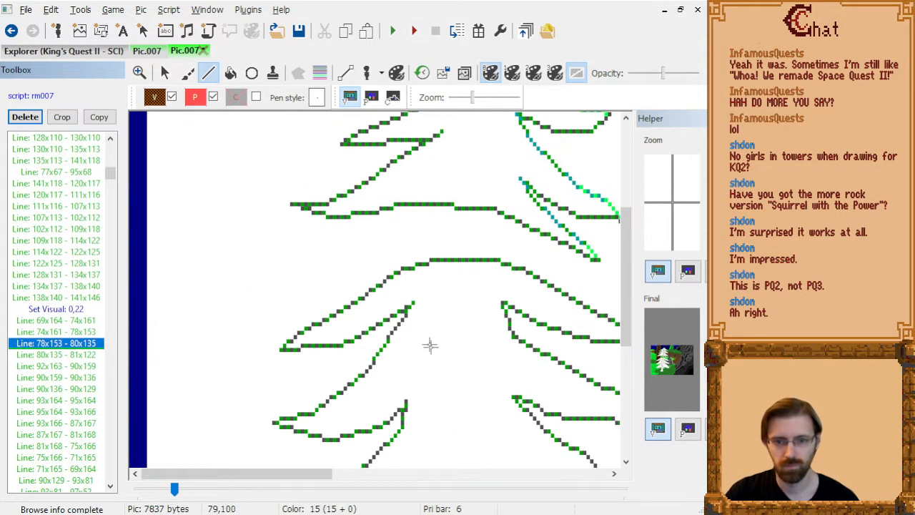
pyautogui.press('Up')
pyautogui.press('Down')
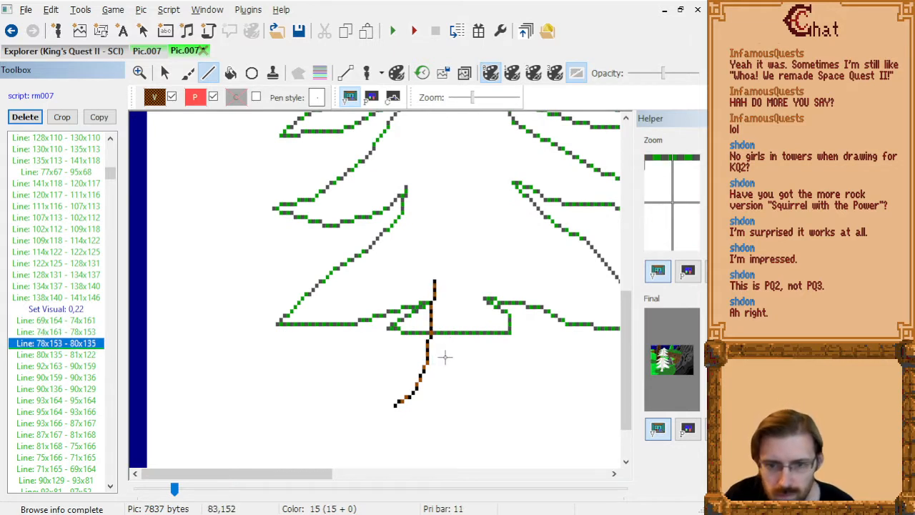
pyautogui.press('Up')
pyautogui.press('Down')
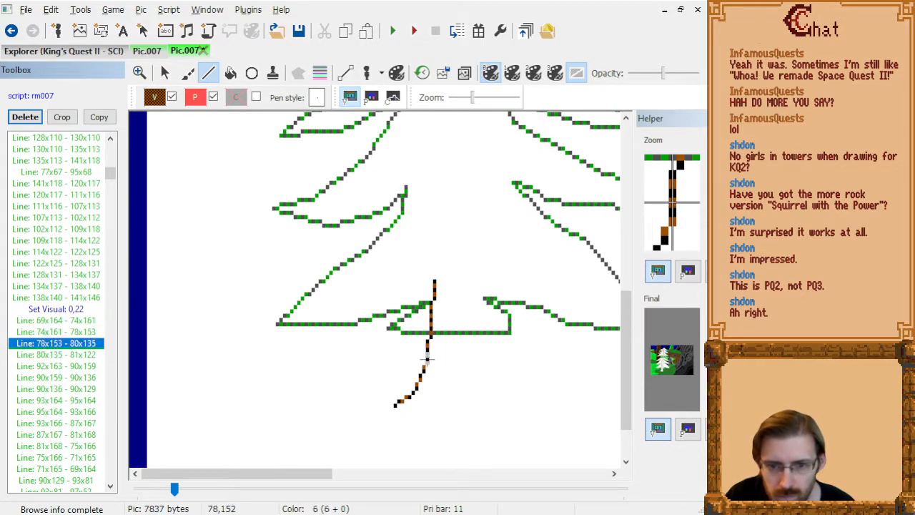
pyautogui.click(428, 360)
pyautogui.click(431, 338)
# Delete the left trunk lines 78x153 - 80x135 and 80x135 - 81x122 that cross the lower branches.
pyautogui.click(80, 346)
pyautogui.press('Delete')
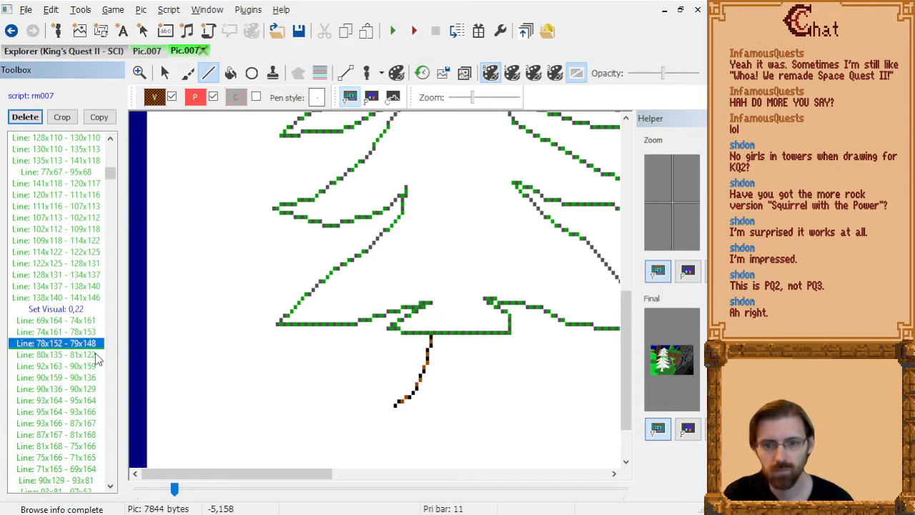
pyautogui.press('Down')
pyautogui.press('Delete')
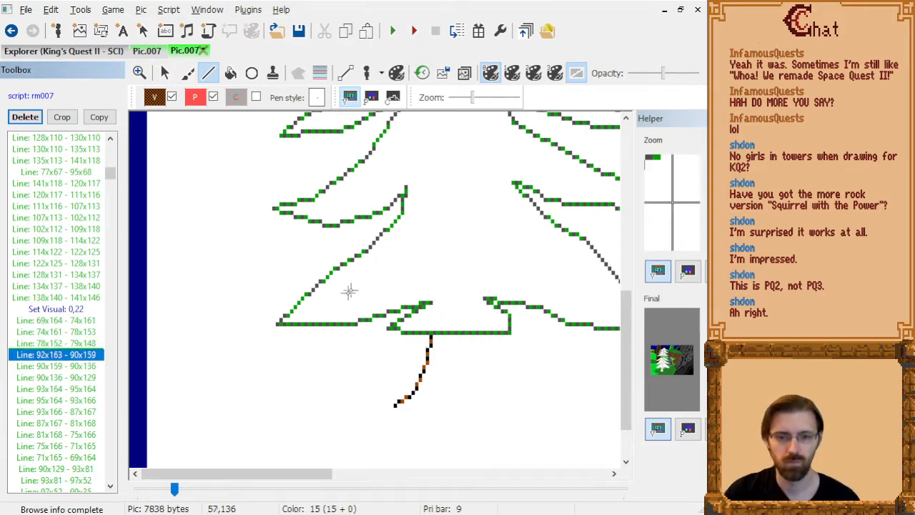
# Draw a short right trunk edge from 90x159 to 90x148, directly after the line 90x159 - 90x136.
pyautogui.scroll(-2, 350, 293)
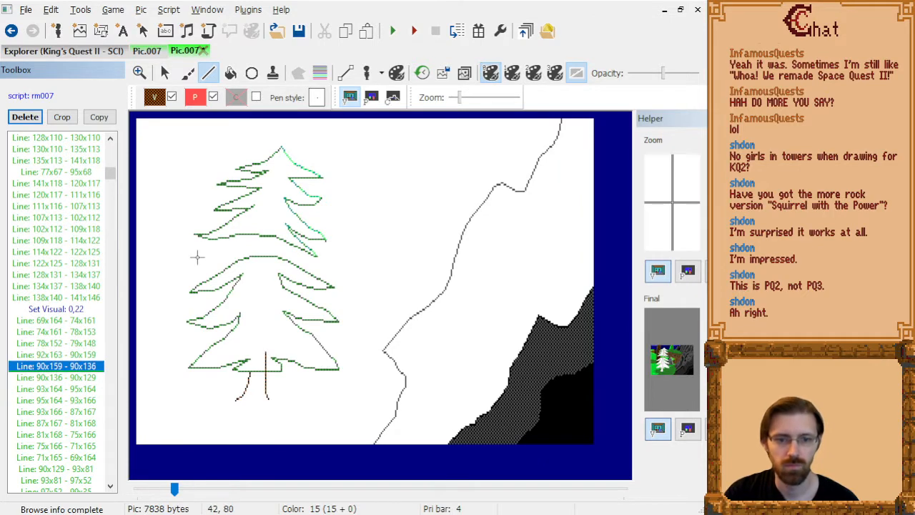
pyautogui.press('Down')
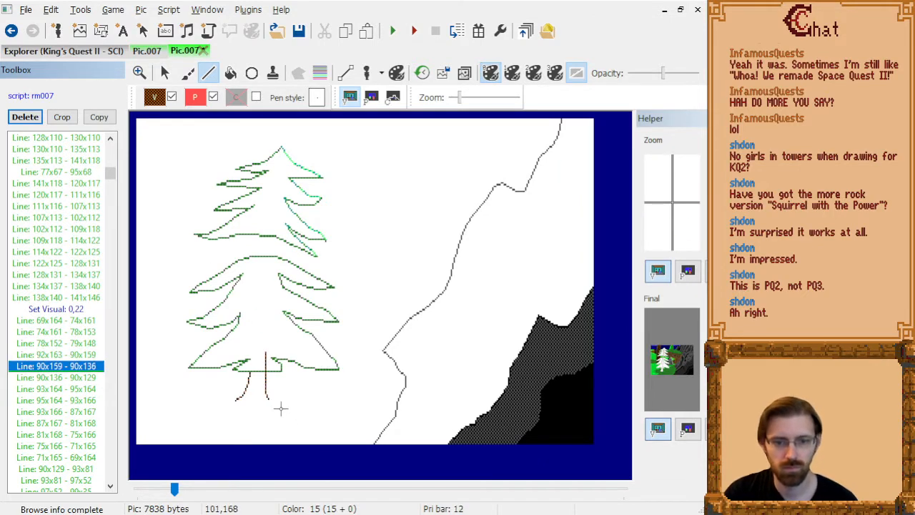
pyautogui.scroll(2, 282, 411)
pyautogui.press('Up')
pyautogui.press('Down')
pyautogui.click(404, 408)
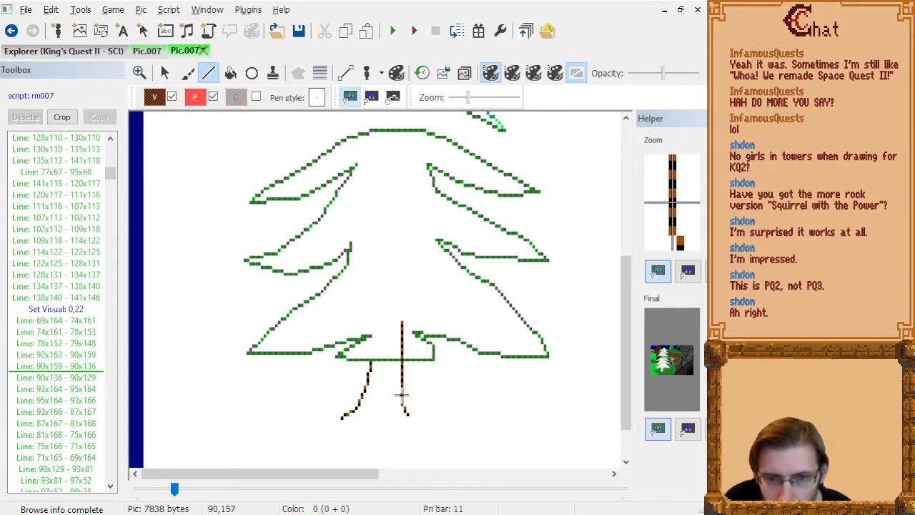
pyautogui.click(402, 366)
pyautogui.click(53, 384)
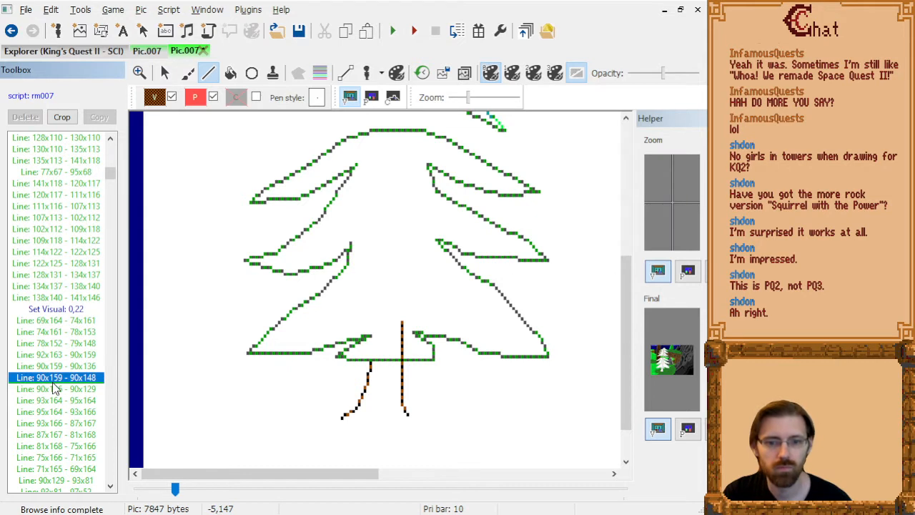
# Delete the right trunk lines 90x159 - 90x136 and 90x136 - 90x129 that run up behind the lowest branches.
pyautogui.press('Up')
pyautogui.press('Delete')
pyautogui.press('Down')
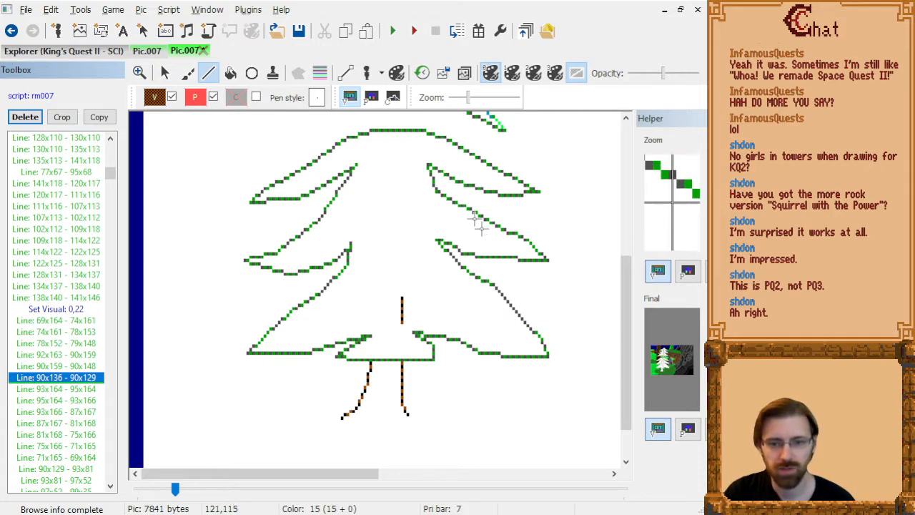
pyautogui.press('Up')
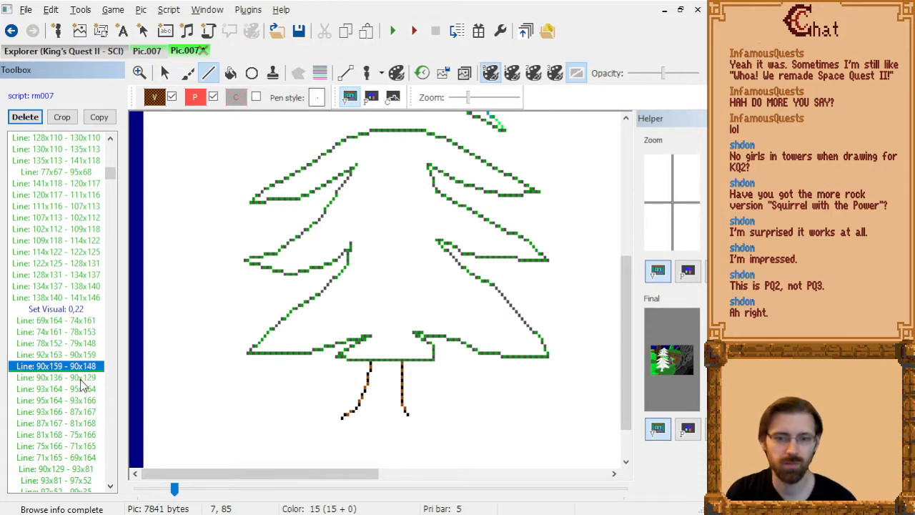
pyautogui.press('Down')
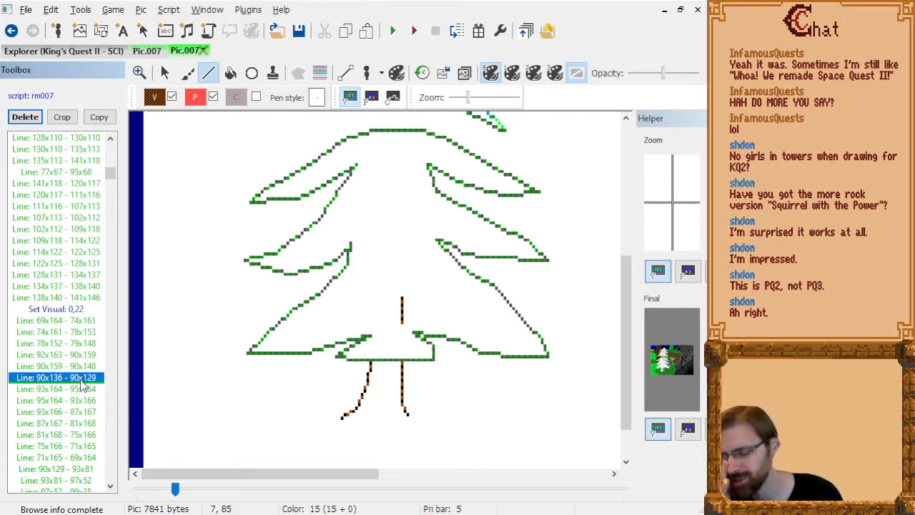
pyautogui.hotkey('shift', 'Down')
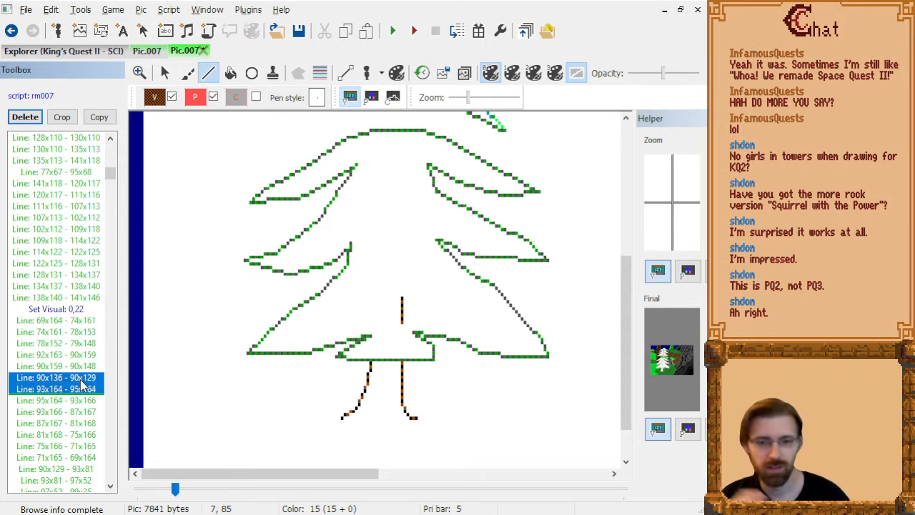
pyautogui.hotkey('shift', 'Up')
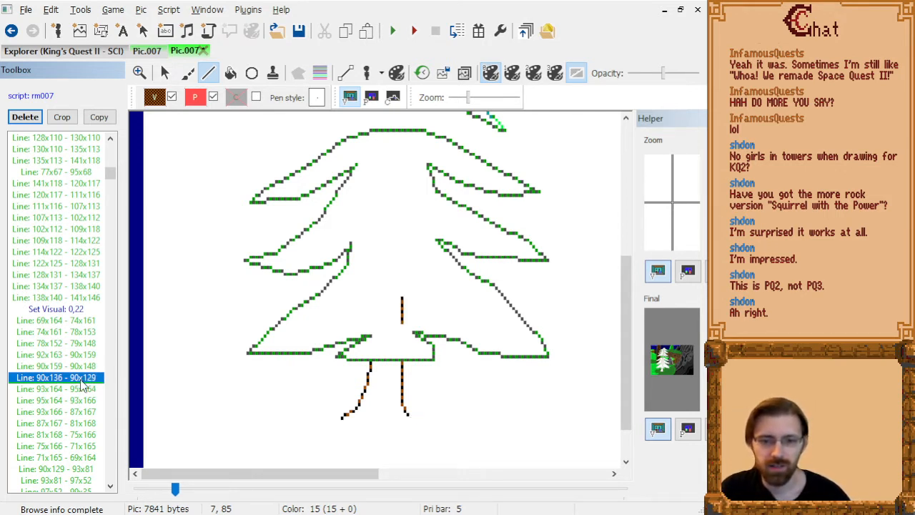
pyautogui.press('Delete')
# Step through the trunk base lines and delete the right trunk line 90x129 - 93x81 inside the middle branches.
pyautogui.press('Down')
pyautogui.press('Down')
pyautogui.press('Down')
pyautogui.press('Down')
pyautogui.press('Down')
pyautogui.press('Down')
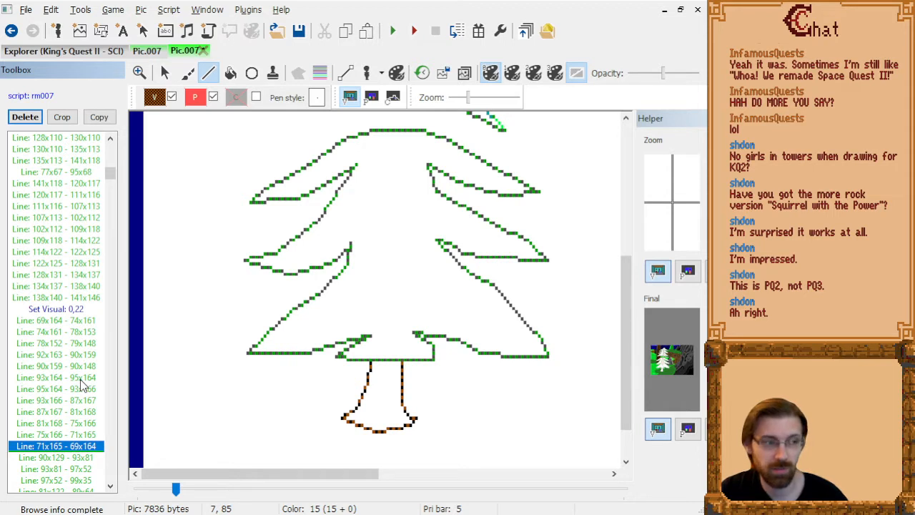
pyautogui.press('Down')
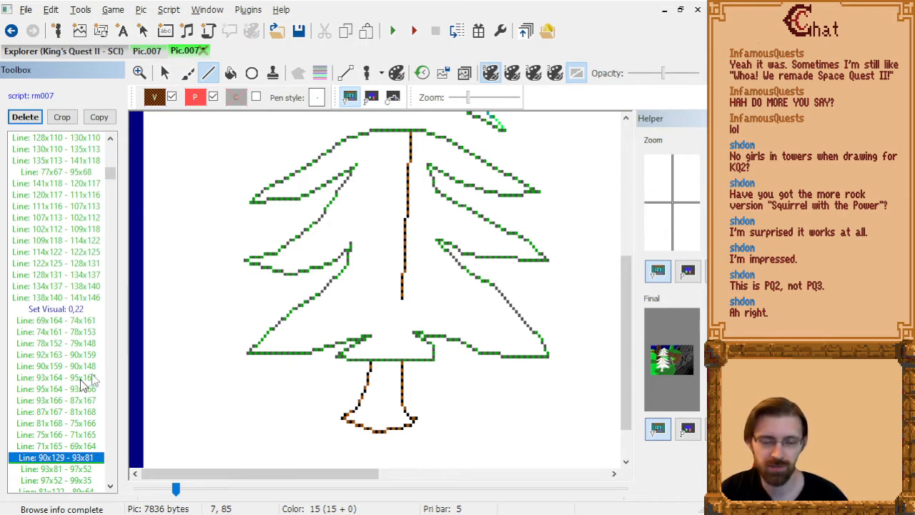
pyautogui.scroll(3, 331, 325)
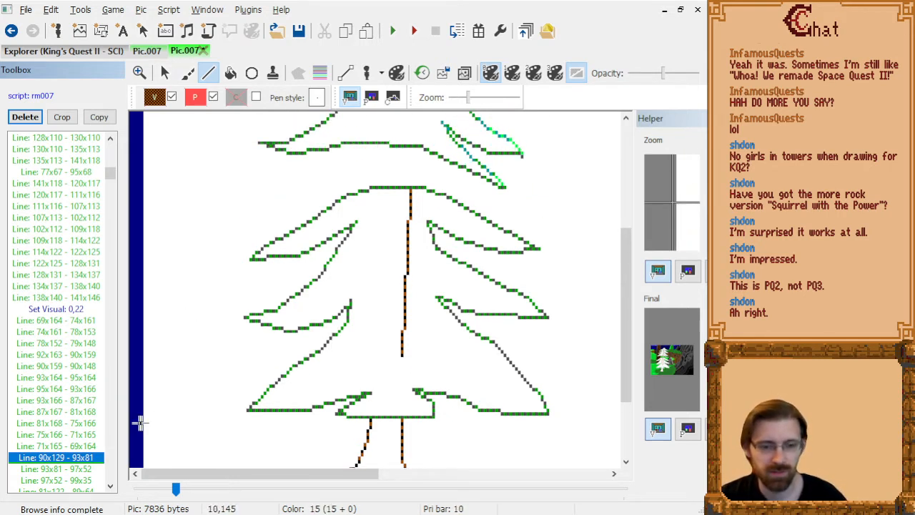
pyautogui.press('Delete')
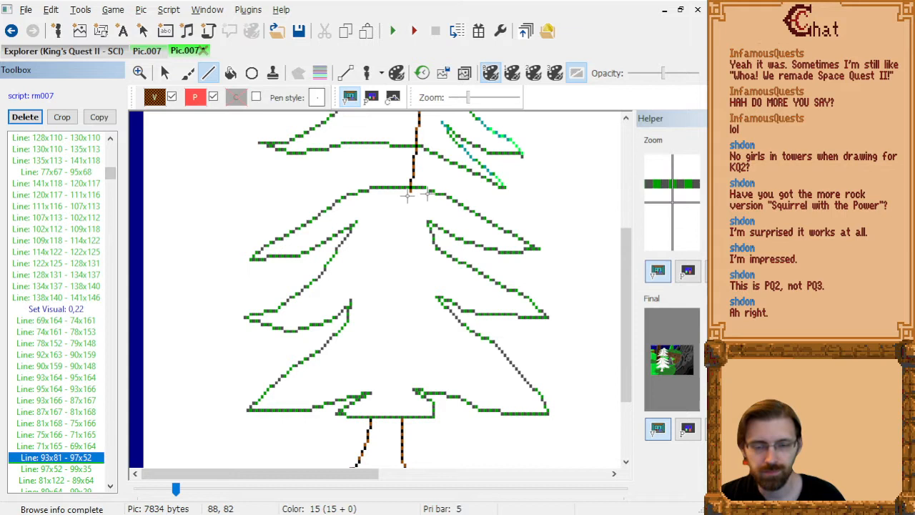
# Draw a short right trunk edge from 93x79 to 95x69 in the gap between boughs and delete the long line 93x81 - 97x52.
pyautogui.click(411, 188)
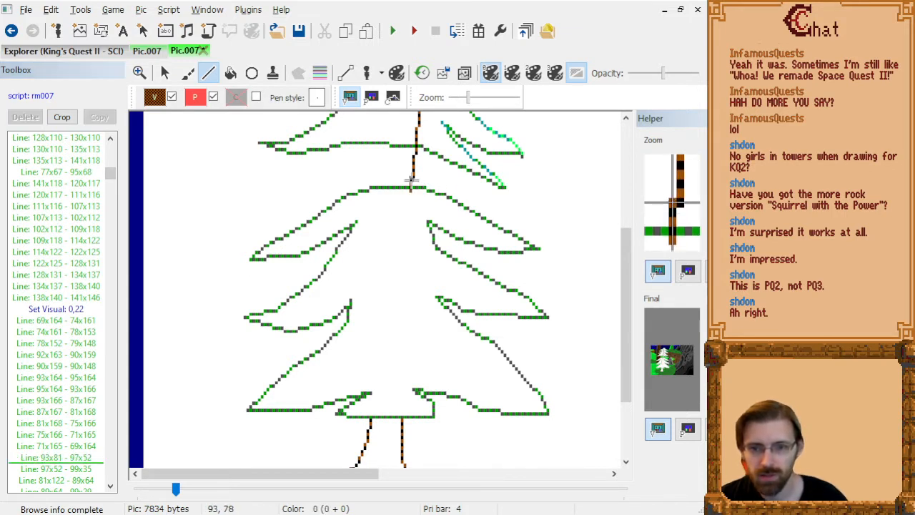
pyautogui.click(417, 150)
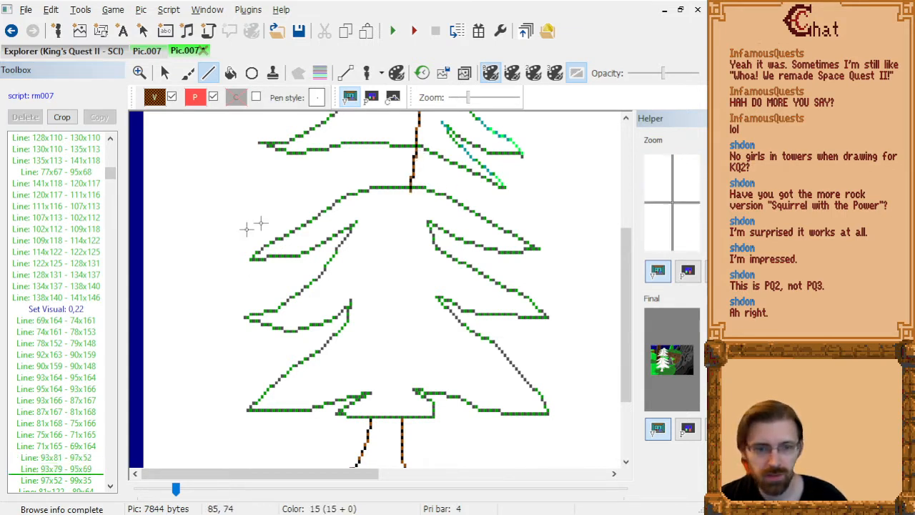
pyautogui.click(88, 469)
pyautogui.press('Up')
pyautogui.press('Delete')
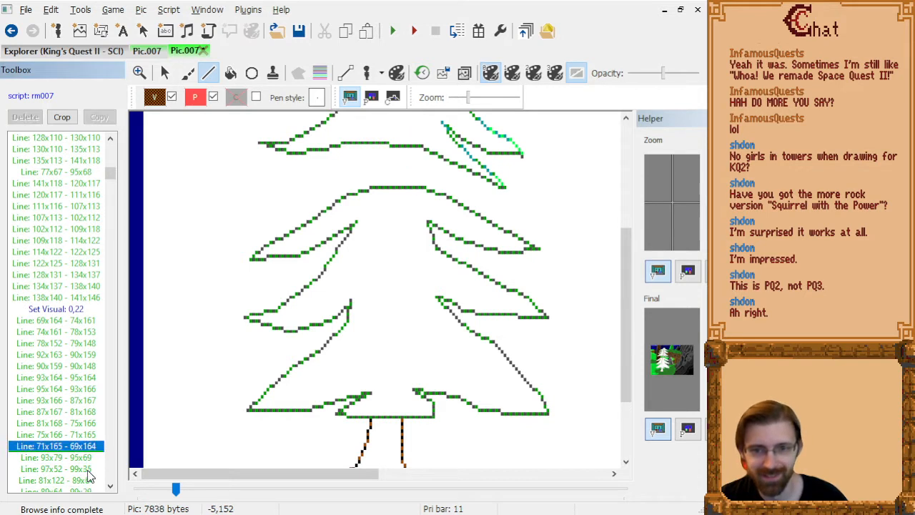
# Delete the right trunk line 97x52 - 99x35 that runs up through the upper branches.
pyautogui.press('Down')
pyautogui.scroll(2, 477, 284)
pyautogui.press('Down')
pyautogui.press('Delete')
pyautogui.scroll(3, 477, 283)
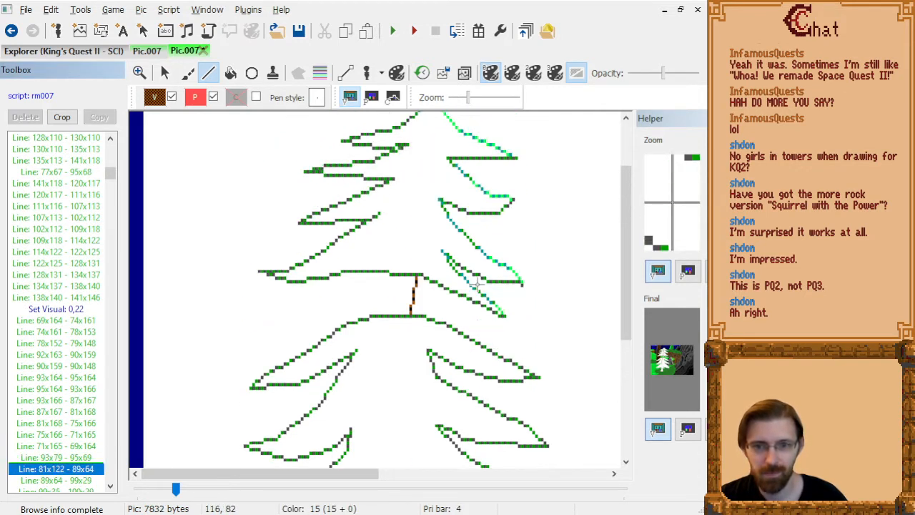
# Delete the left trunk line 89x64 - 99x29 inside the upper branches.
pyautogui.press('Down')
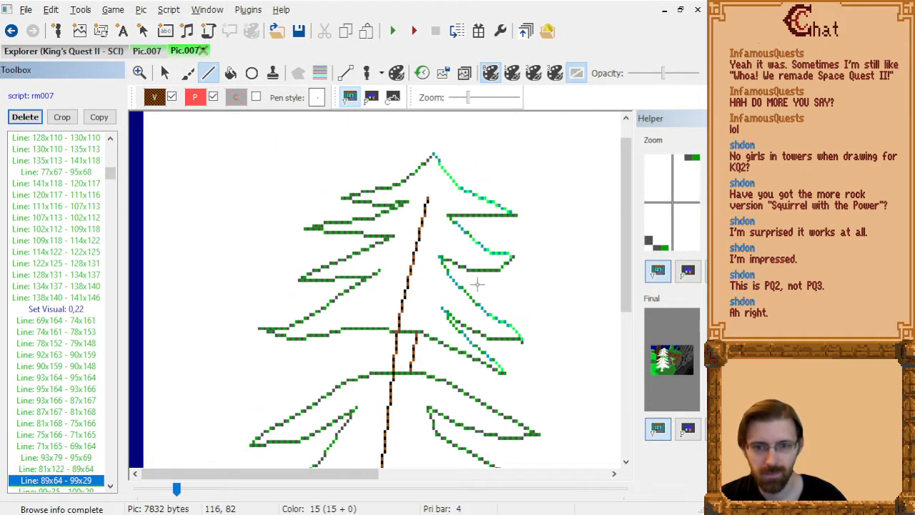
pyautogui.press('Up')
# Draw a left trunk edge from 88x69 to 87x79 in the same gap and delete the long left line 81x122 - 89x64.
pyautogui.press('Up')
pyautogui.press('Down')
pyautogui.press('Down')
pyautogui.press('Delete')
pyautogui.press('Up')
pyautogui.press('Up')
pyautogui.press('Up')
pyautogui.press('Down')
pyautogui.press('Down')
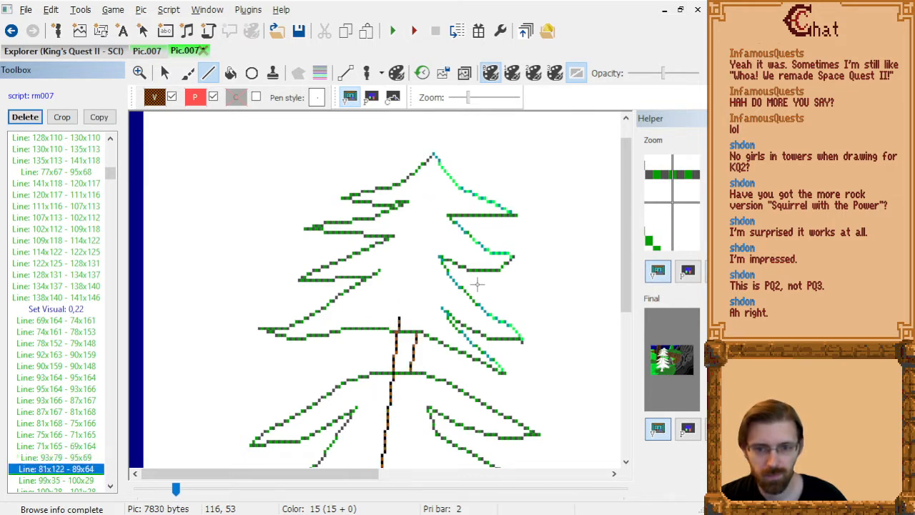
pyautogui.click(396, 336)
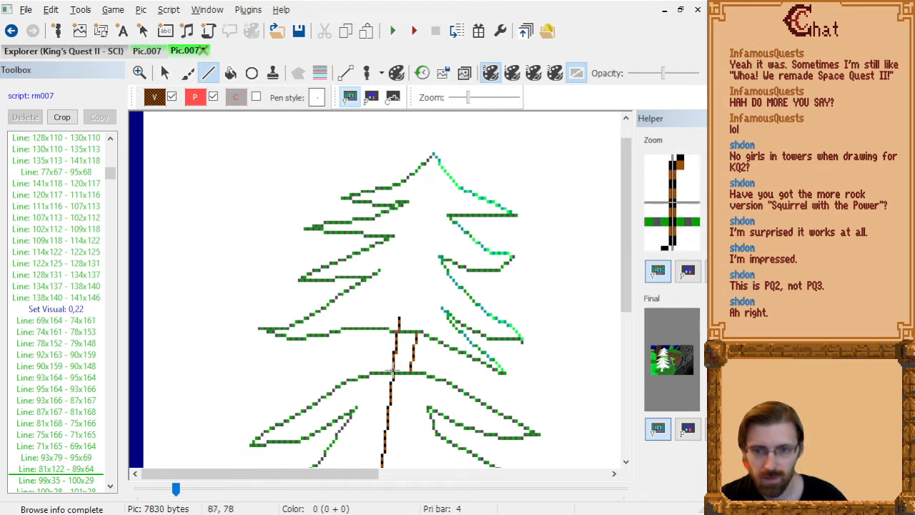
pyautogui.click(391, 370)
pyautogui.click(78, 471)
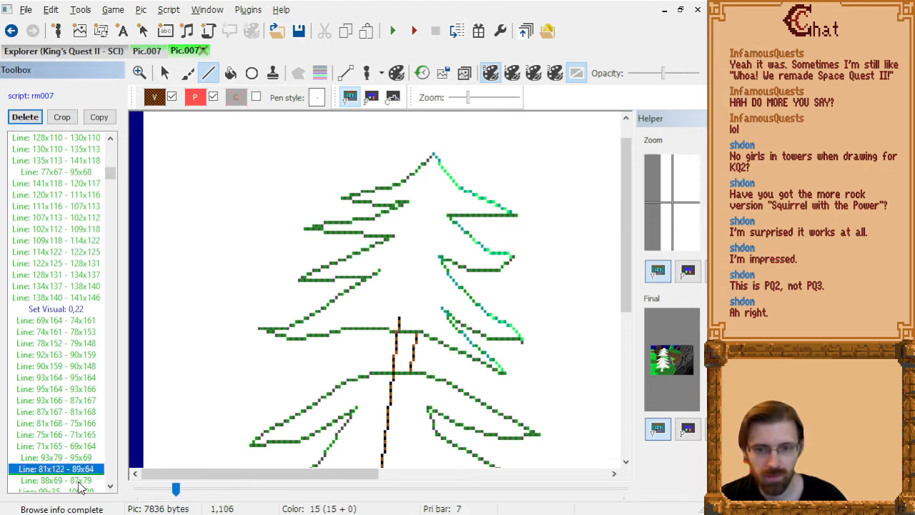
pyautogui.click(80, 482)
pyautogui.click(84, 465)
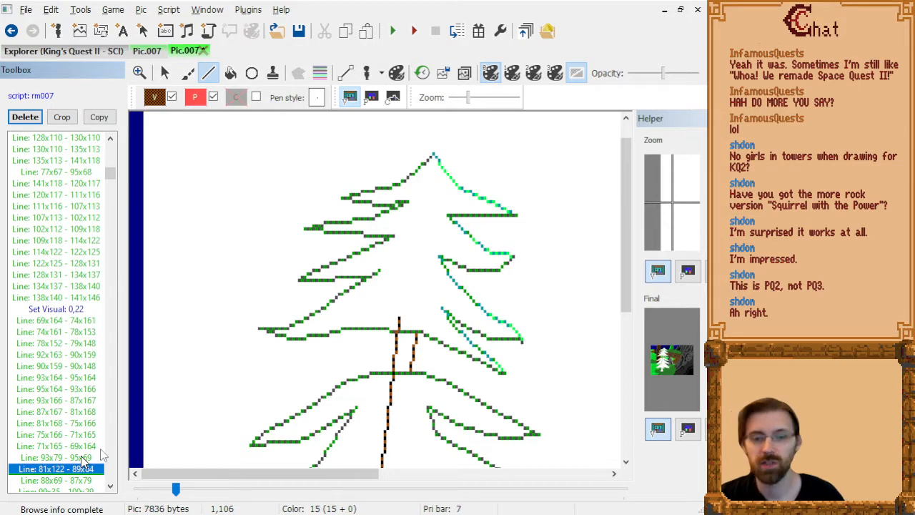
pyautogui.press('Delete')
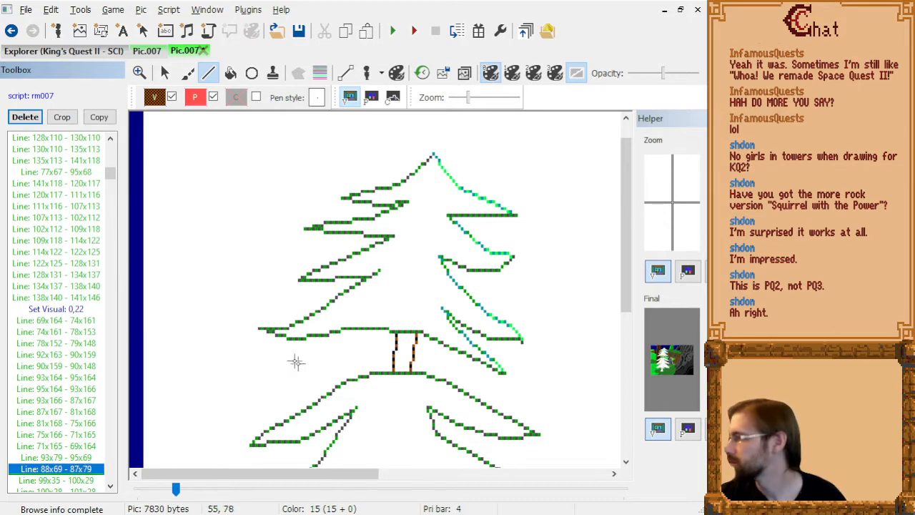
# Delete the leftover trunk lines near the treetop: 99x35 - 100x29, 100x28 - 101x28 and 99x33 - 99x31.
pyautogui.scroll(-6, 241, 367)
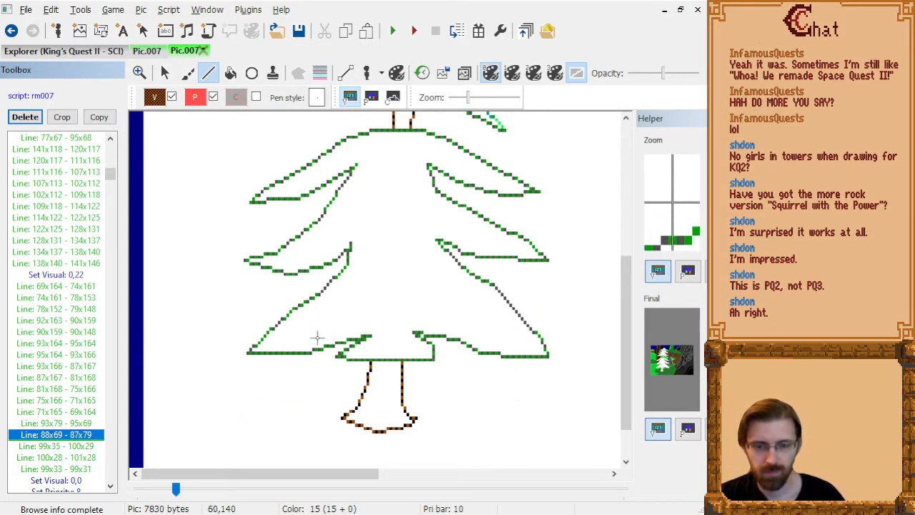
pyautogui.scroll(-2, 316, 337)
pyautogui.press('Down')
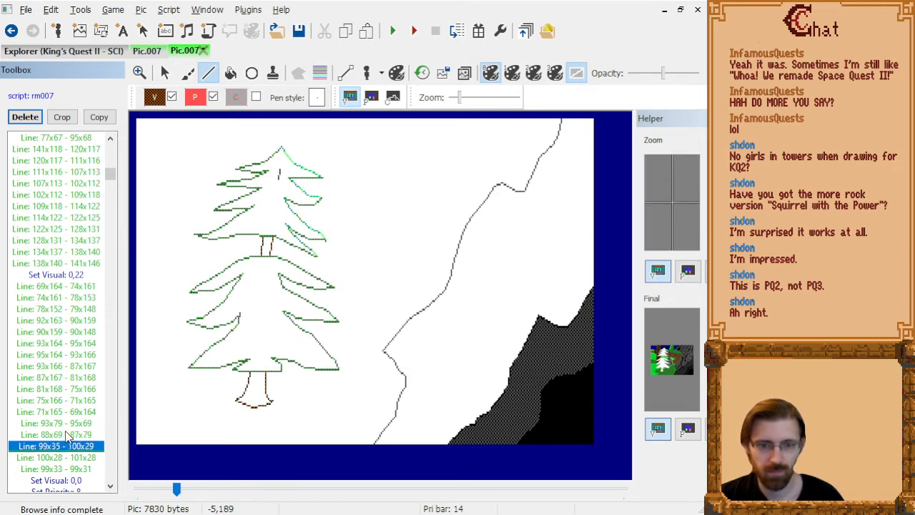
pyautogui.press('Delete')
pyautogui.press('Delete')
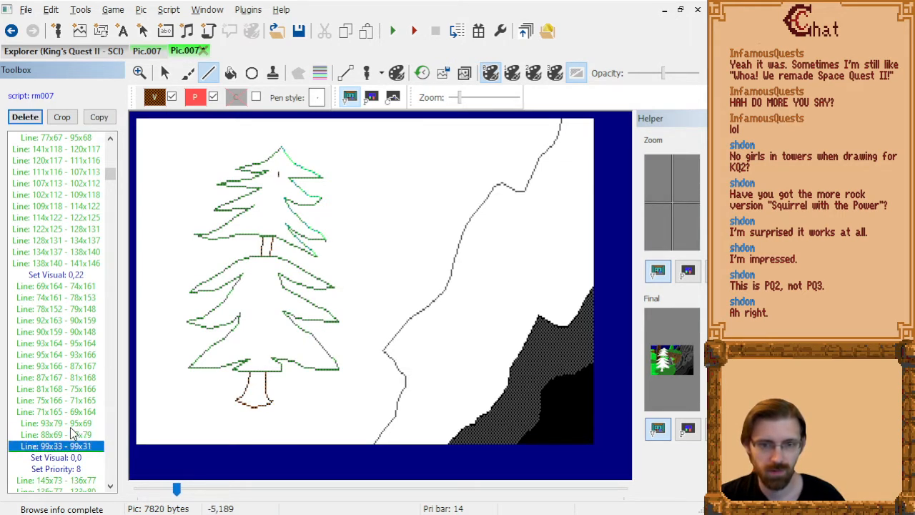
pyautogui.press('Delete')
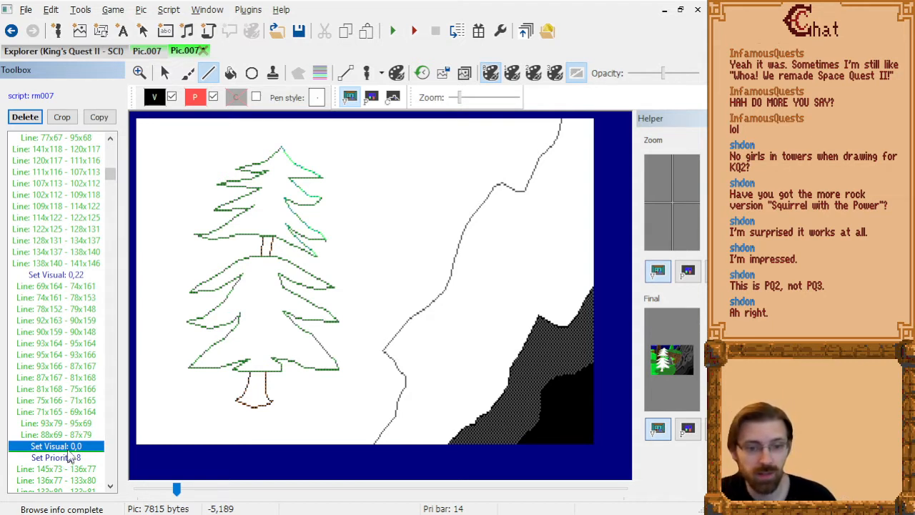
# Step forward through the remaining drawing commands to the end and examine how the finished picture builds up around the tree.
pyautogui.press('Down')
pyautogui.press('Down')
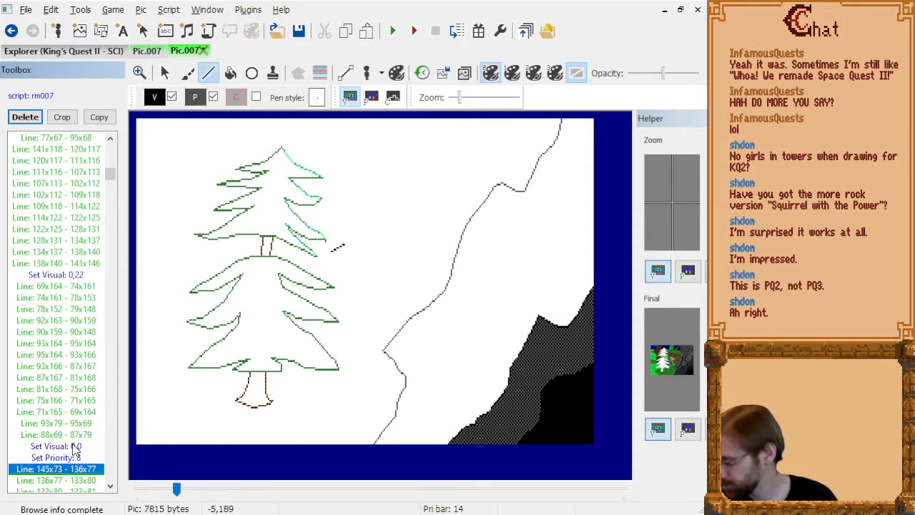
pyautogui.press('Down')
pyautogui.press('Down')
pyautogui.press('Down')
pyautogui.press('Down')
pyautogui.press('Down')
pyautogui.press('Down')
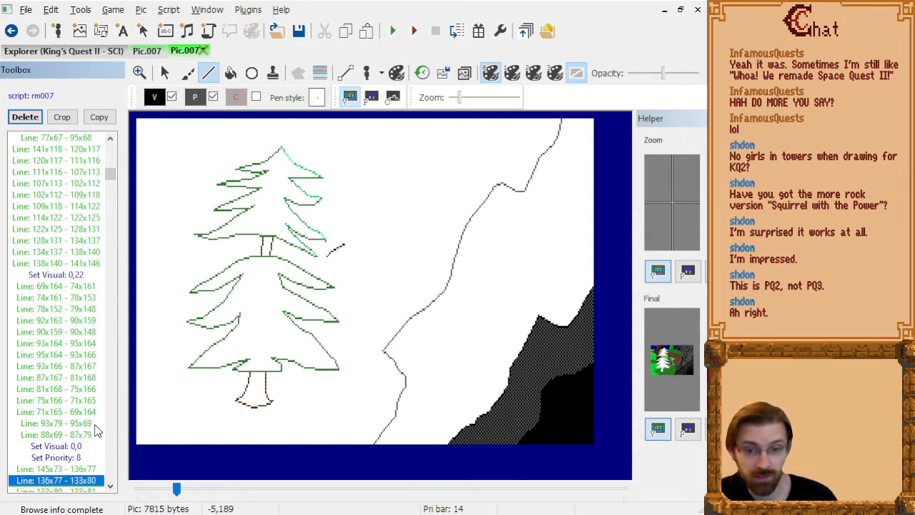
pyautogui.press('Down')
pyautogui.press('Down')
pyautogui.press('Down')
pyautogui.press('Down')
pyautogui.press('Down')
pyautogui.press('Down')
pyautogui.press('Down')
pyautogui.press('Down')
pyautogui.press('Down')
pyautogui.press('Down')
pyautogui.press('Down')
pyautogui.press('Down')
pyautogui.press('Down')
pyautogui.press('Down')
pyautogui.press('Down')
pyautogui.press('Down')
pyautogui.press('Down')
pyautogui.press('Down')
pyautogui.press('Down')
pyautogui.press('Down')
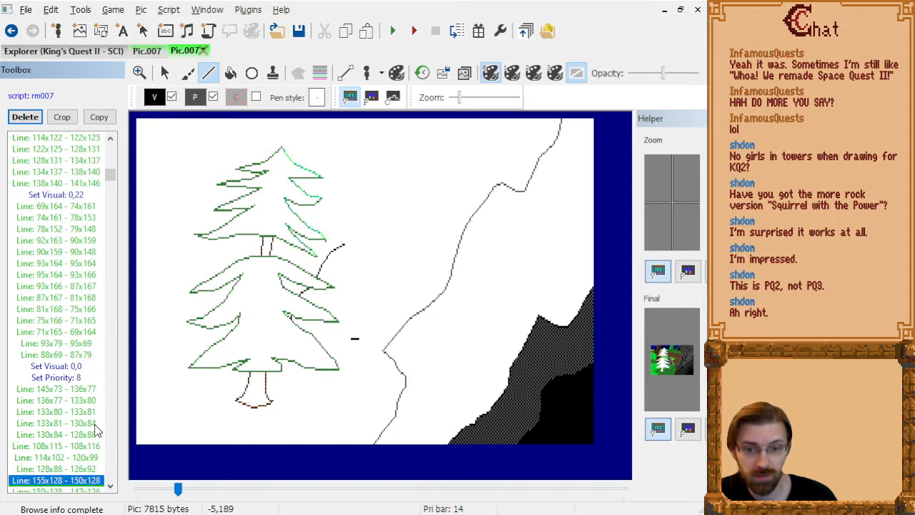
pyautogui.press('Down')
pyautogui.press('Down')
pyautogui.press('Down')
pyautogui.press('Down')
pyautogui.press('Down')
pyautogui.press('Down')
pyautogui.press('Down')
pyautogui.press('Down')
pyautogui.press('Down')
pyautogui.press('Down')
pyautogui.press('Down')
pyautogui.press('Down')
pyautogui.press('Down')
pyautogui.press('Down')
pyautogui.press('Down')
pyautogui.press('Down')
pyautogui.press('Down')
pyautogui.press('Down')
pyautogui.press('Down')
pyautogui.press('Down')
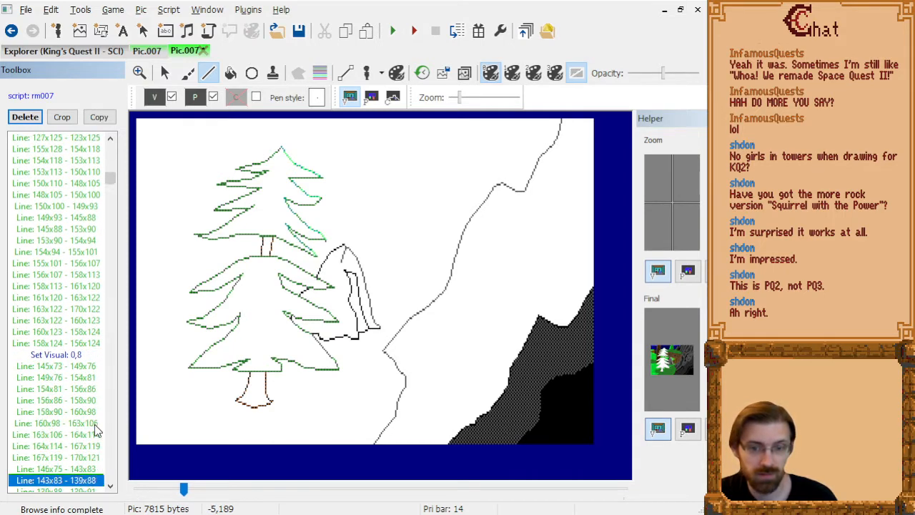
pyautogui.press('Down')
pyautogui.press('Down')
pyautogui.press('Down')
pyautogui.press('Down')
pyautogui.press('Down')
pyautogui.press('Down')
pyautogui.press('Down')
pyautogui.press('Down')
pyautogui.press('Down')
pyautogui.press('Down')
pyautogui.press('Down')
pyautogui.press('Down')
pyautogui.press('Down')
pyautogui.press('Down')
pyautogui.press('Down')
pyautogui.press('Down')
pyautogui.press('Down')
pyautogui.press('Down')
pyautogui.press('Down')
pyautogui.press('Down')
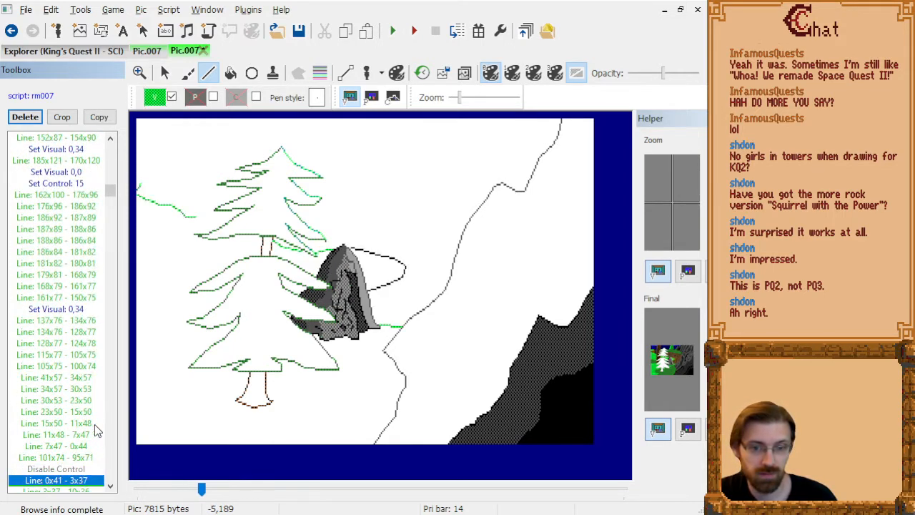
pyautogui.press('Down')
pyautogui.press('Down')
pyautogui.press('Down')
pyautogui.press('Down')
pyautogui.press('Down')
pyautogui.press('Down')
pyautogui.press('Down')
pyautogui.press('Down')
pyautogui.press('Down')
pyautogui.press('Down')
pyautogui.press('Down')
pyautogui.press('Down')
pyautogui.press('Down')
pyautogui.press('Down')
pyautogui.press('Down')
pyautogui.press('Down')
pyautogui.press('Down')
pyautogui.press('Down')
pyautogui.press('Down')
pyautogui.press('Down')
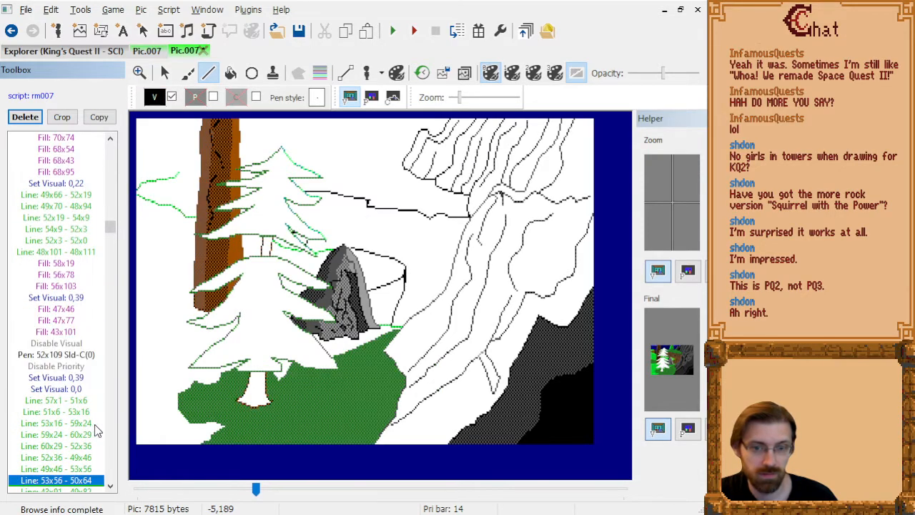
pyautogui.press('End')
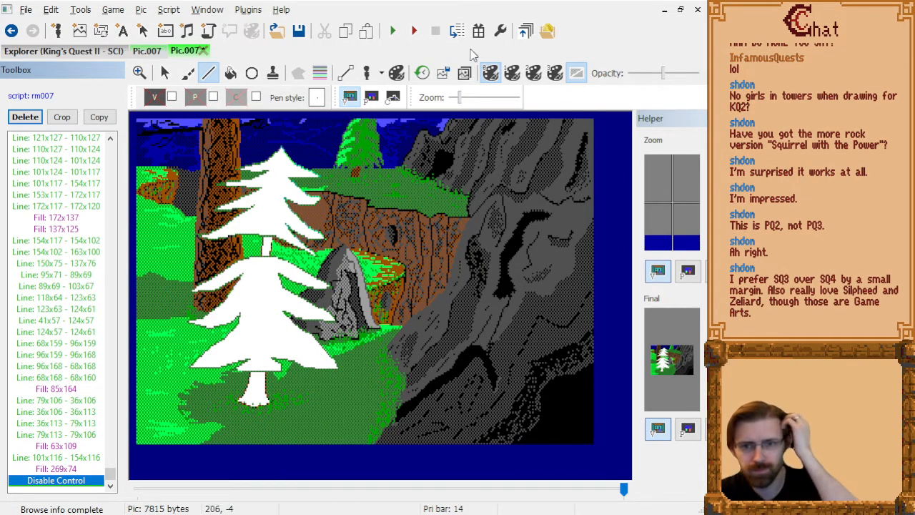
# Compare the picture with the overlaid reference image at full and half opacity, and hide the overlay again.
pyautogui.click(464, 73)
pyautogui.moveTo(663, 75); pyautogui.dragTo(702, 84)
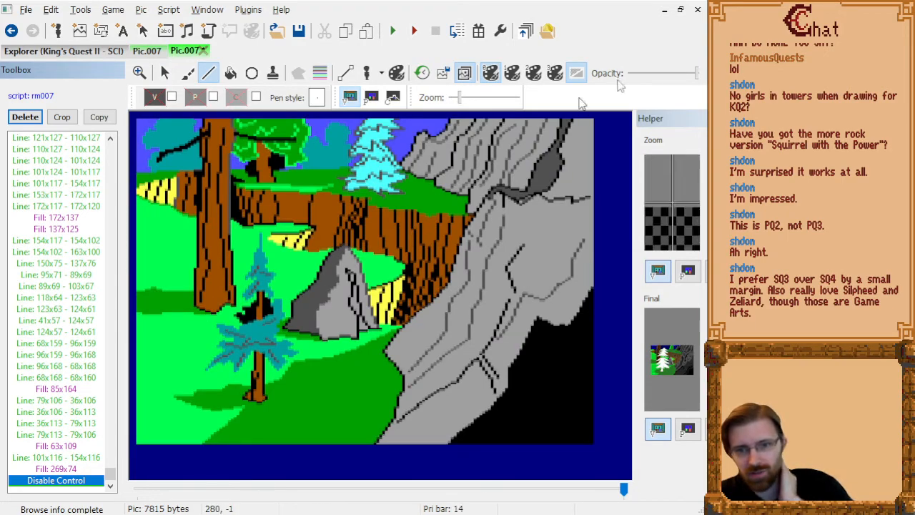
pyautogui.moveTo(696, 75)
pyautogui.mouseDown()
pyautogui.moveTo(604, 78)
pyautogui.moveTo(664, 75)
pyautogui.mouseUp()
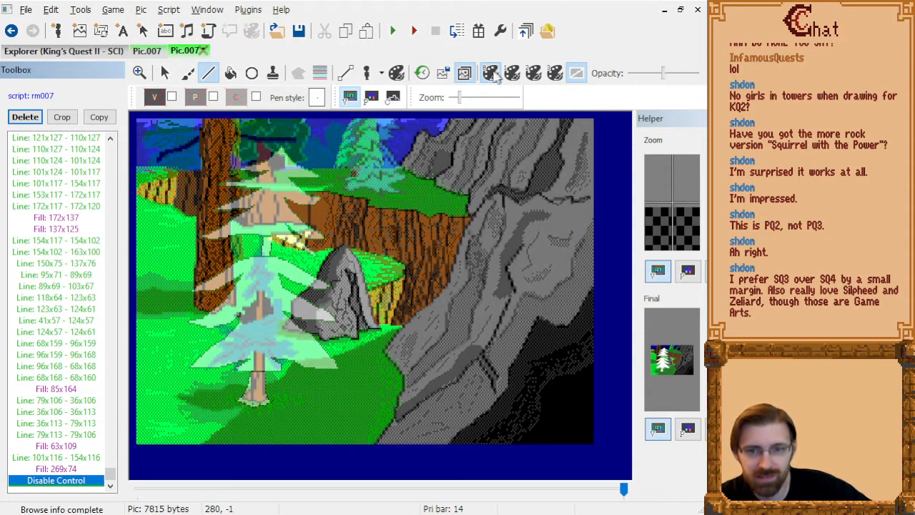
pyautogui.click(464, 76)
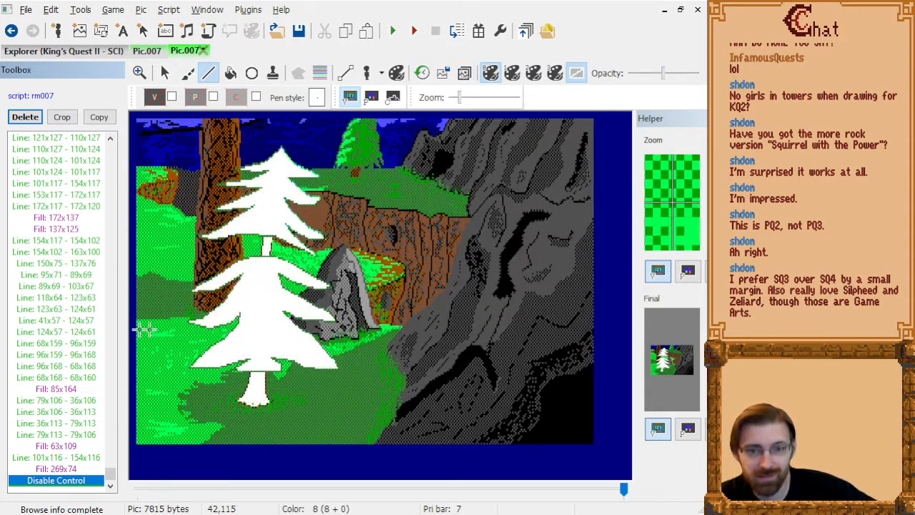
# Go back through the drawing commands to the trunk line 88x69 - 87x79 and examine the tree outline on the priority screen.
pyautogui.click(67, 425)
pyautogui.press('pageup')
pyautogui.press('pageup')
pyautogui.press('pageup')
pyautogui.press('pageup')
pyautogui.press('pageup')
pyautogui.press('pageup')
pyautogui.press('pageup')
pyautogui.press('pageup')
pyautogui.press('pageup')
pyautogui.press('pageup')
pyautogui.press('pageup')
pyautogui.press('pageup')
pyautogui.press('pageup')
pyautogui.press('pageup')
pyautogui.press('pageup')
pyautogui.press('pageup')
pyautogui.press('pageup')
pyautogui.press('pageup')
pyautogui.press('pageup')
pyautogui.press('pageup')
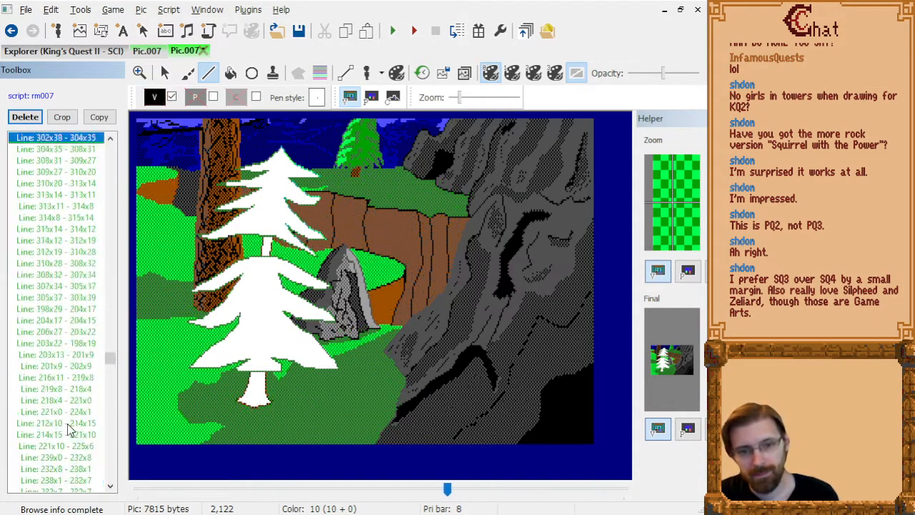
pyautogui.press('pageup')
pyautogui.press('pageup')
pyautogui.press('pageup')
pyautogui.press('pageup')
pyautogui.press('pageup')
pyautogui.press('pageup')
pyautogui.press('pageup')
pyautogui.press('pageup')
pyautogui.press('pageup')
pyautogui.press('pageup')
pyautogui.press('pageup')
pyautogui.press('pageup')
pyautogui.press('pageup')
pyautogui.press('pageup')
pyautogui.press('pageup')
pyautogui.press('pageup')
pyautogui.press('pageup')
pyautogui.press('pageup')
pyautogui.press('pageup')
pyautogui.press('pageup')
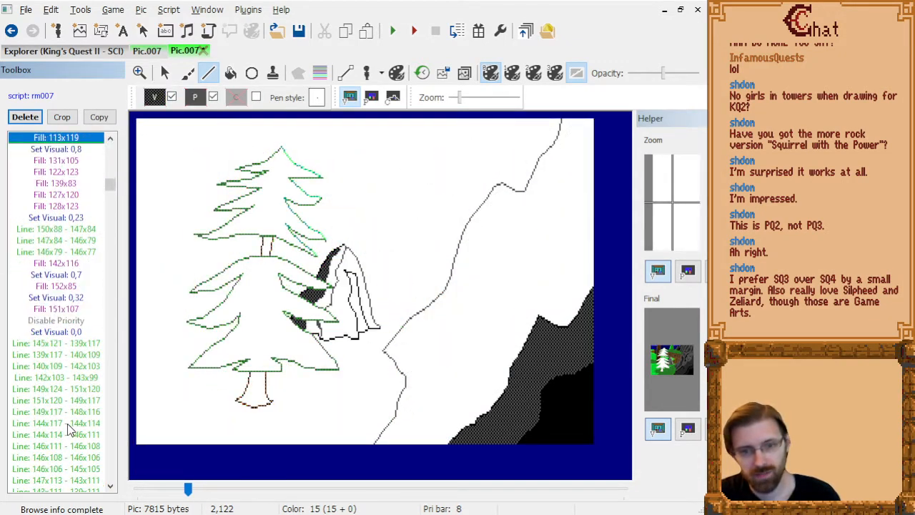
pyautogui.press('pagedown')
pyautogui.press('pagedown')
pyautogui.press('pagedown')
pyautogui.press('pagedown')
pyautogui.press('pagedown')
pyautogui.press('pageup')
pyautogui.press('pageup')
pyautogui.press('pageup')
pyautogui.press('pageup')
pyautogui.press('pageup')
pyautogui.press('pageup')
pyautogui.press('pageup')
pyautogui.press('pageup')
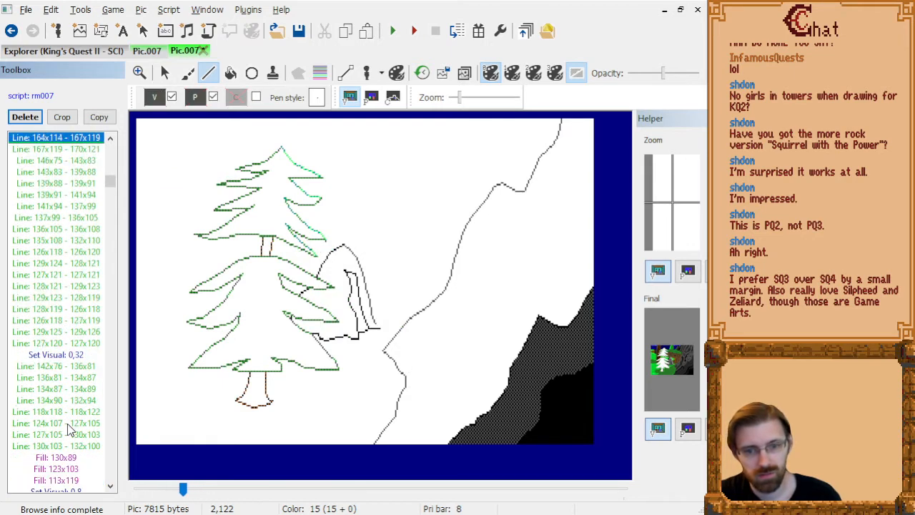
pyautogui.scroll(9, 88, 314)
pyautogui.click(75, 230)
pyautogui.press('Down')
pyautogui.press('Down')
pyautogui.press('Down')
pyautogui.press('Down')
pyautogui.press('Down')
pyautogui.press('Down')
pyautogui.press('Down')
pyautogui.press('Up')
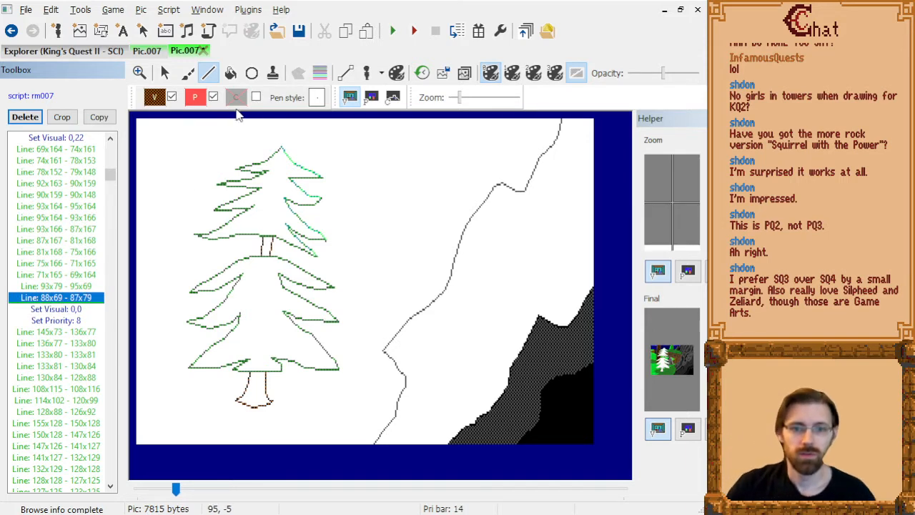
pyautogui.click(371, 98)
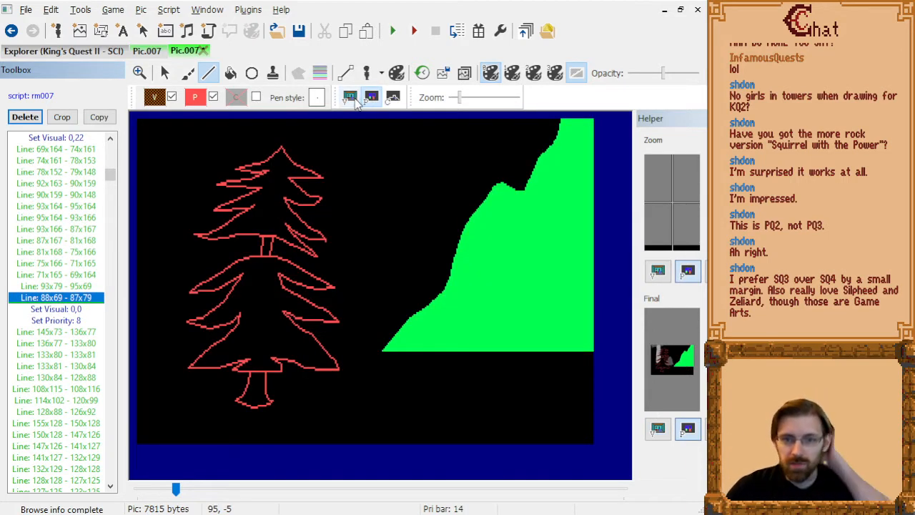
pyautogui.click(350, 98)
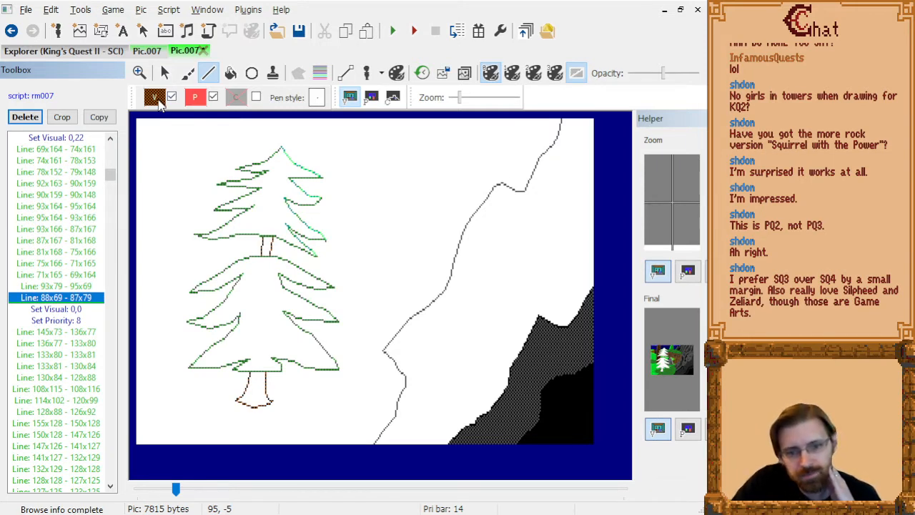
# Insert a visual colour change to teal 0,27 after the line 87x80 - 97x80, where the tree's lower-right bough begins.
pyautogui.click(65, 253)
pyautogui.press('pageup')
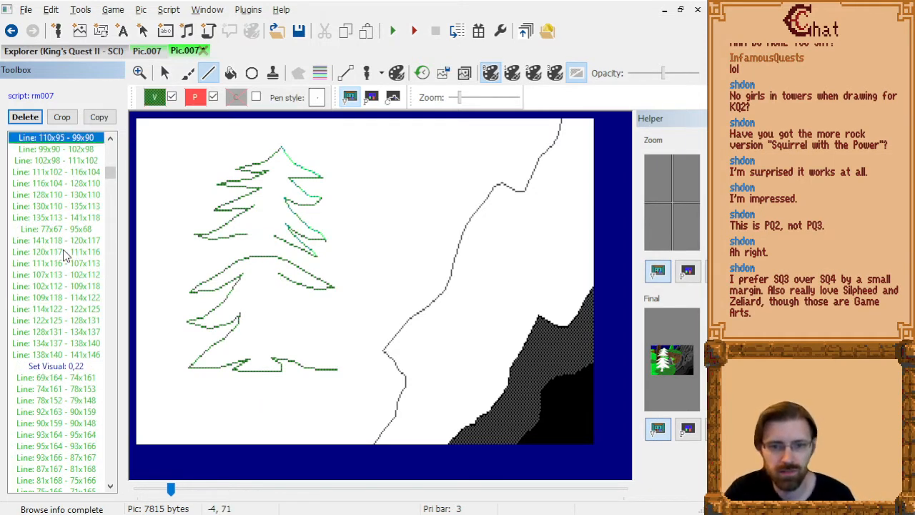
pyautogui.press('pageup')
pyautogui.press('Down')
pyautogui.press('Down')
pyautogui.press('Down')
pyautogui.press('Down')
pyautogui.press('Down')
pyautogui.press('Down')
pyautogui.press('Down')
pyautogui.press('Down')
pyautogui.press('Down')
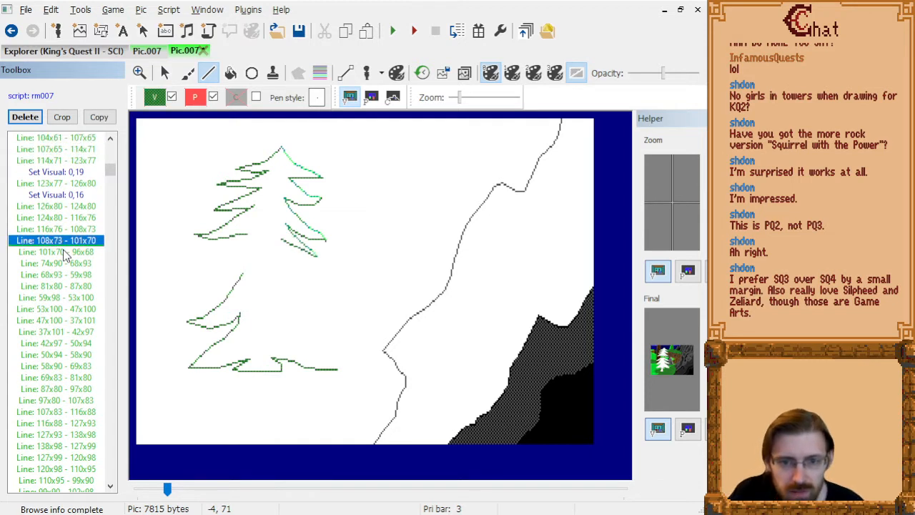
pyautogui.press('Down')
pyautogui.press('Down')
pyautogui.press('Down')
pyautogui.press('Down')
pyautogui.press('Down')
pyautogui.press('Down')
pyautogui.press('Down')
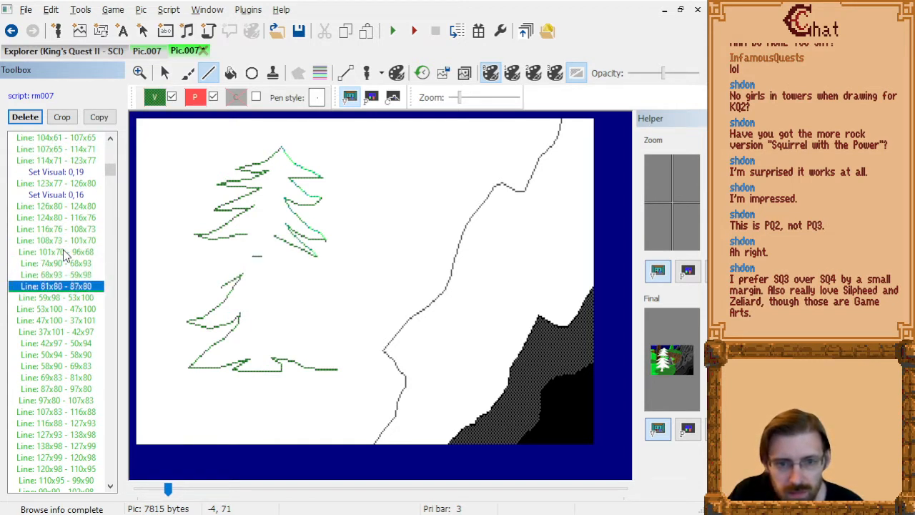
pyautogui.press('Down')
pyautogui.press('Down')
pyautogui.press('Down')
pyautogui.press('Down')
pyautogui.press('Down')
pyautogui.press('Down')
pyautogui.press('Down')
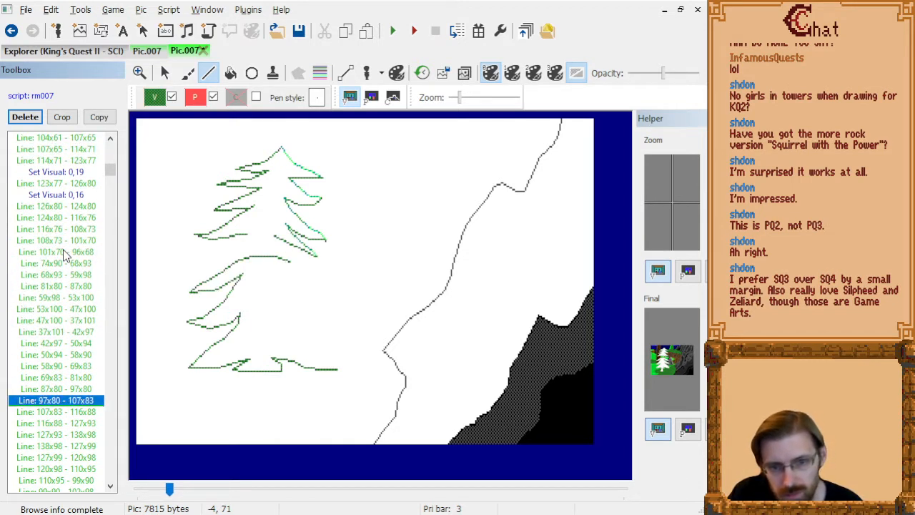
pyautogui.press('Up')
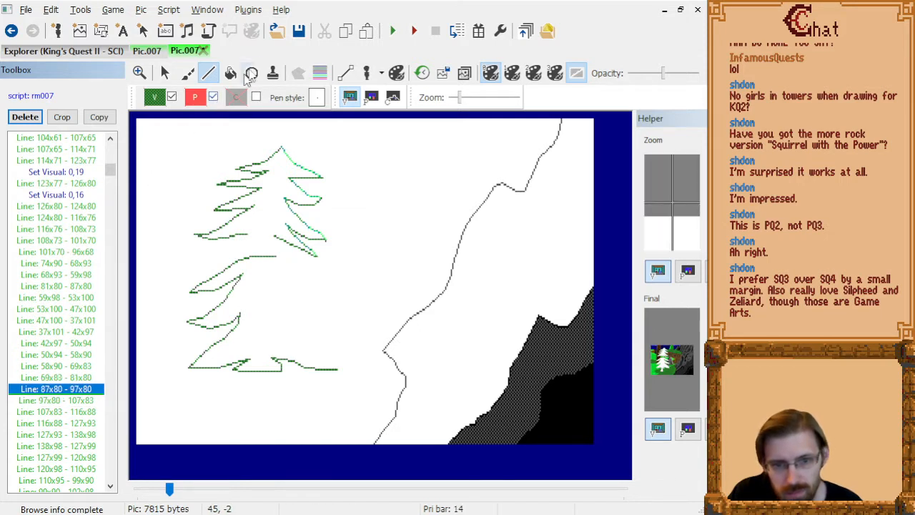
pyautogui.click(203, 93)
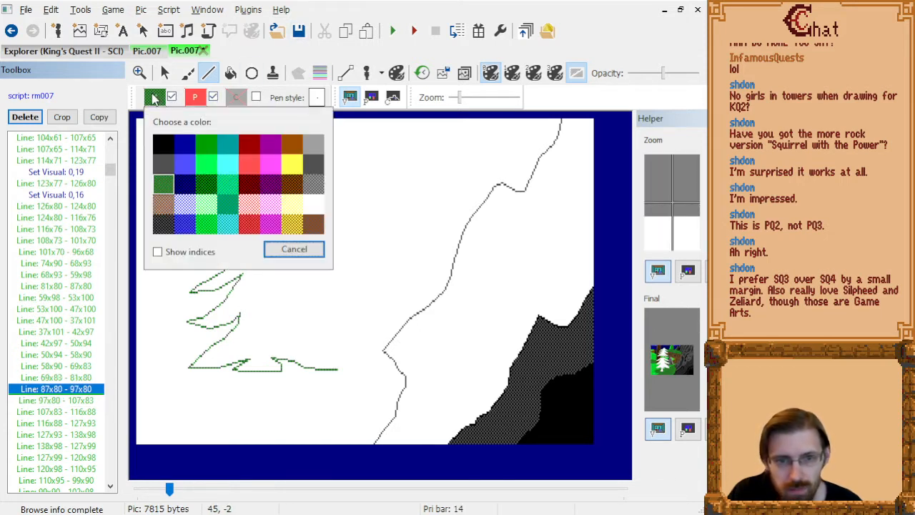
pyautogui.click(231, 202)
# Insert a visual colour change to bright green dither 0,19 after the line 116x88 - 127x93.
pyautogui.click(79, 402)
pyautogui.press('Down')
pyautogui.press('Down')
pyautogui.press('Down')
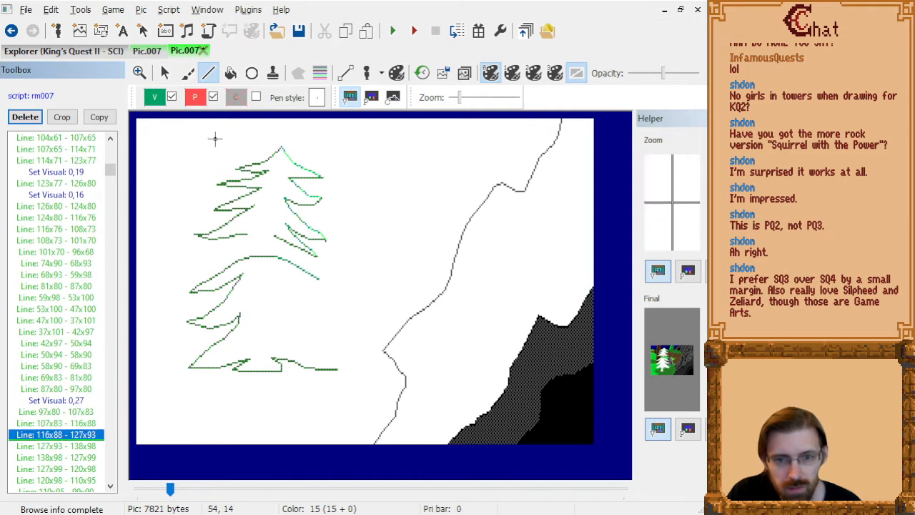
pyautogui.click(154, 100)
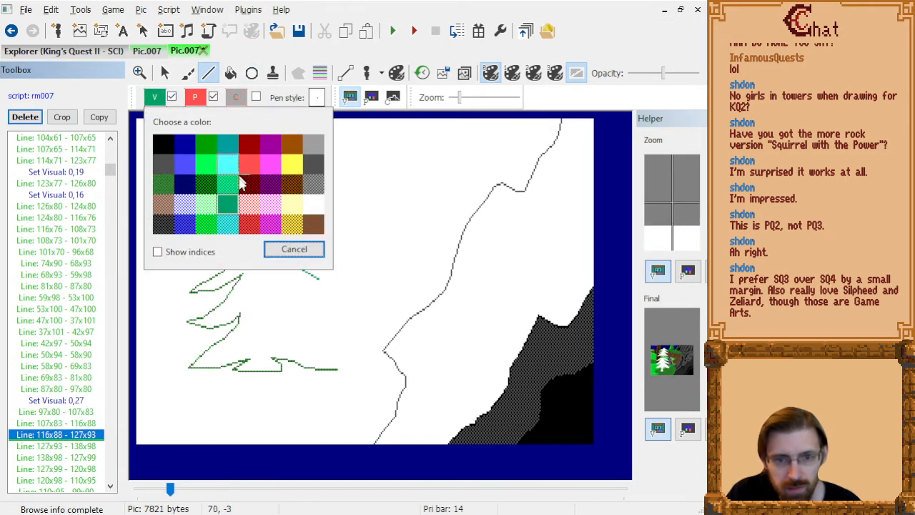
pyautogui.click(226, 223)
# Return the visual colour to dark green 0,16 after the bough-tip line 127x93 - 138x98.
pyautogui.click(73, 448)
pyautogui.press('Down')
pyautogui.press('Down')
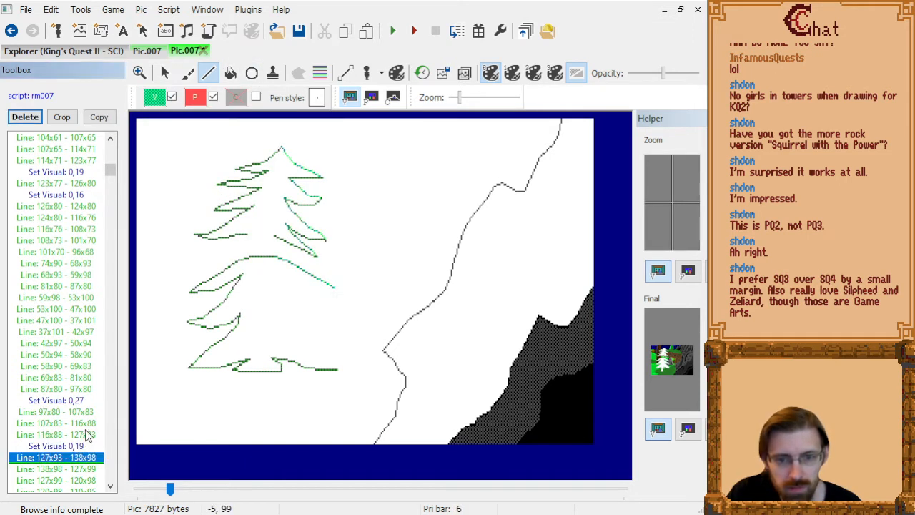
pyautogui.press('Up')
pyautogui.click(154, 100)
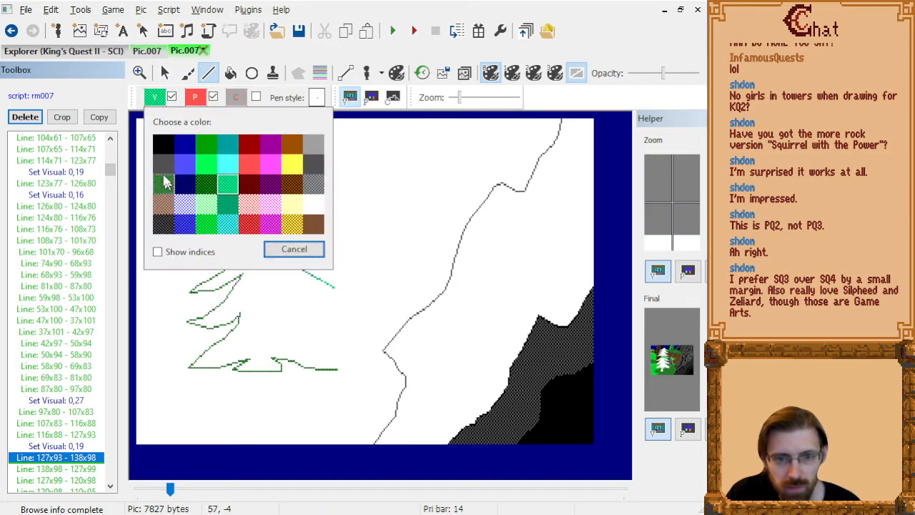
pyautogui.click(164, 179)
# Insert a visual colour change to teal 0,27 after the bough's underside line 110x95 - 99x90.
pyautogui.press('Down')
pyautogui.press('Down')
pyautogui.press('Down')
pyautogui.press('Down')
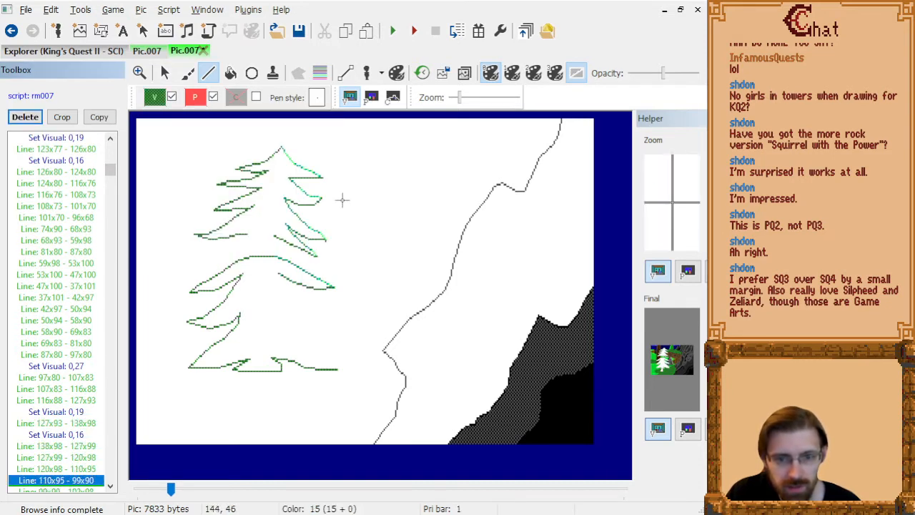
pyautogui.click(156, 98)
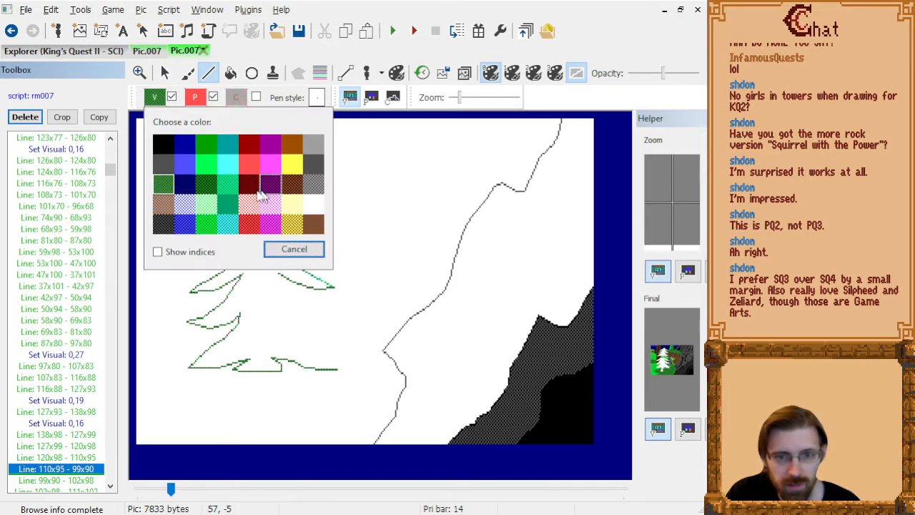
pyautogui.click(227, 207)
# Insert a visual colour change to bright green dither 0,19 after the line 102x98 - 111x102.
pyautogui.press('Down')
pyautogui.press('Down')
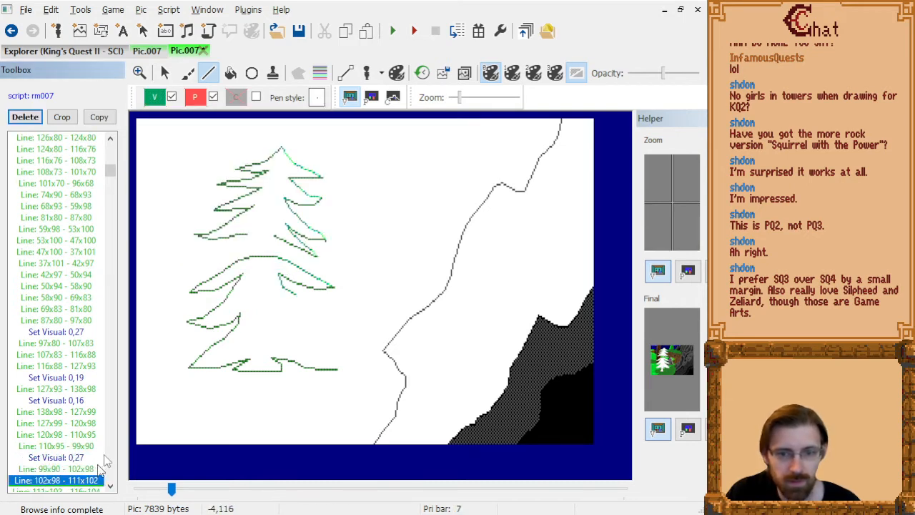
pyautogui.click(156, 98)
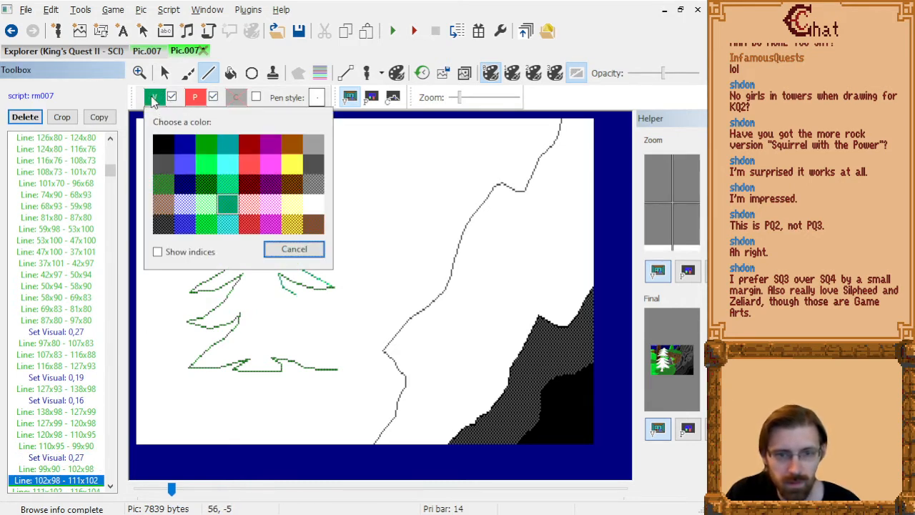
pyautogui.click(231, 199)
# Return the visual colour to dark green 0,16 after the line 135x113 - 141x118, ahead of the line 77x67 - 95x68.
pyautogui.click(84, 481)
pyautogui.press('Down')
pyautogui.press('Down')
pyautogui.press('Down')
pyautogui.press('Down')
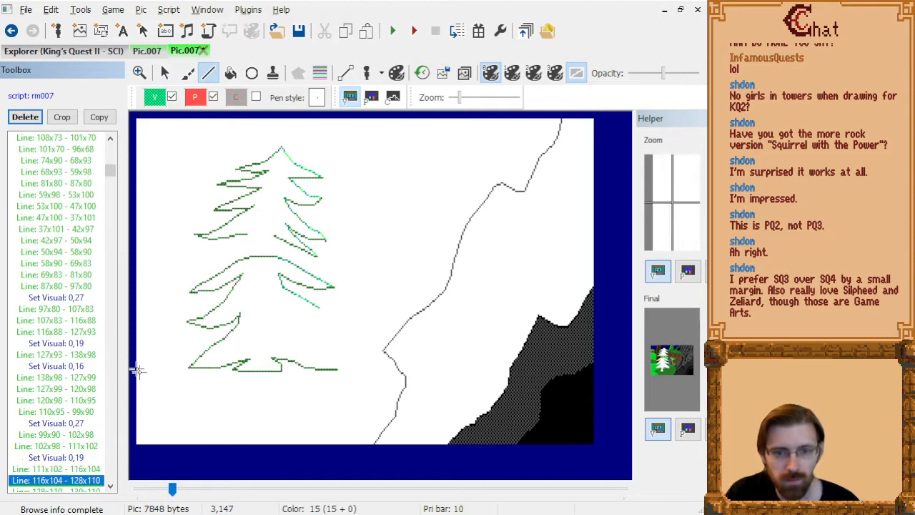
pyautogui.press('Down')
pyautogui.scroll(-7, 85, 349)
pyautogui.press('Down')
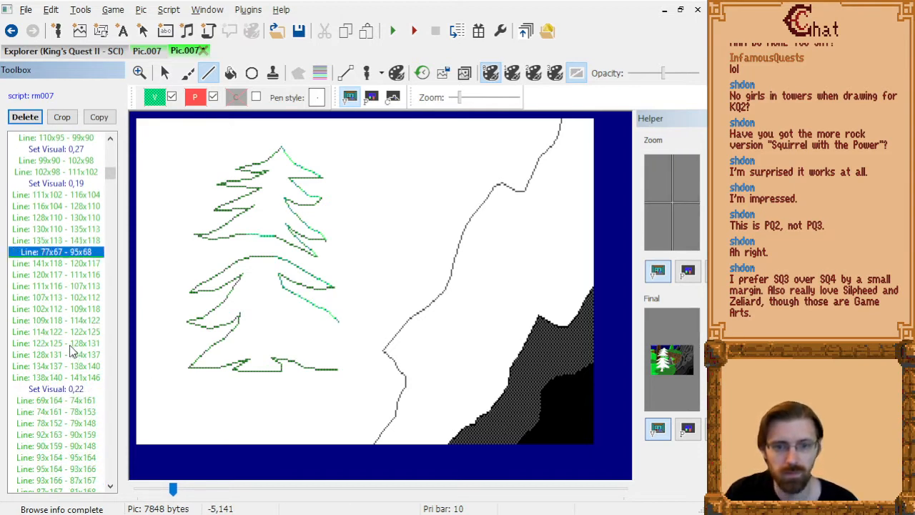
pyautogui.press('Up')
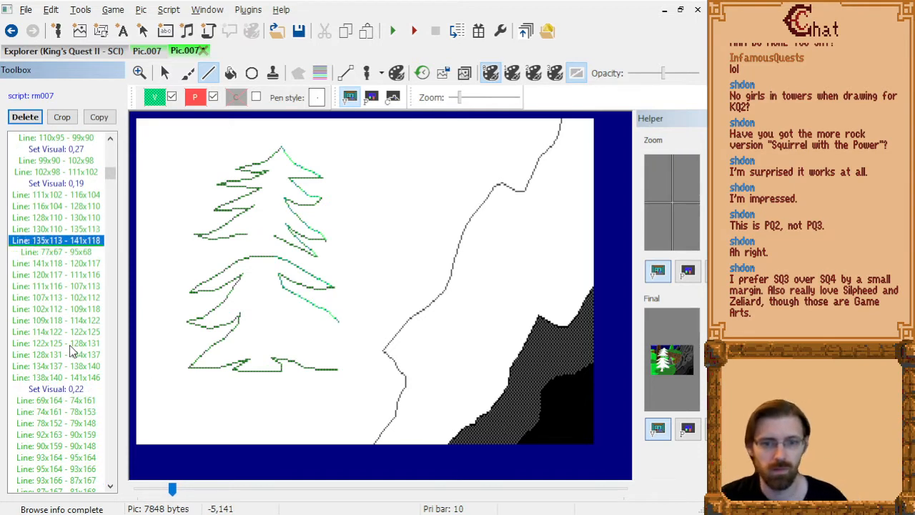
pyautogui.click(156, 98)
pyautogui.click(163, 184)
pyautogui.click(66, 251)
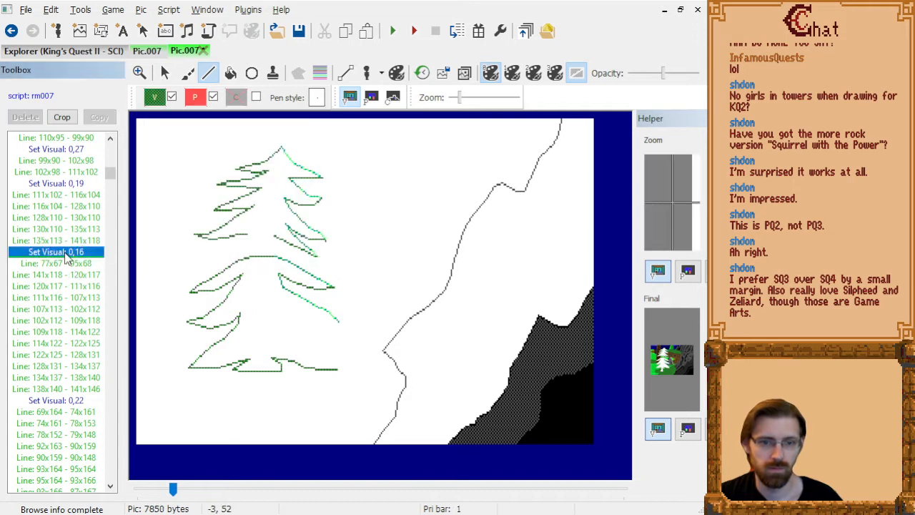
pyautogui.press('Down')
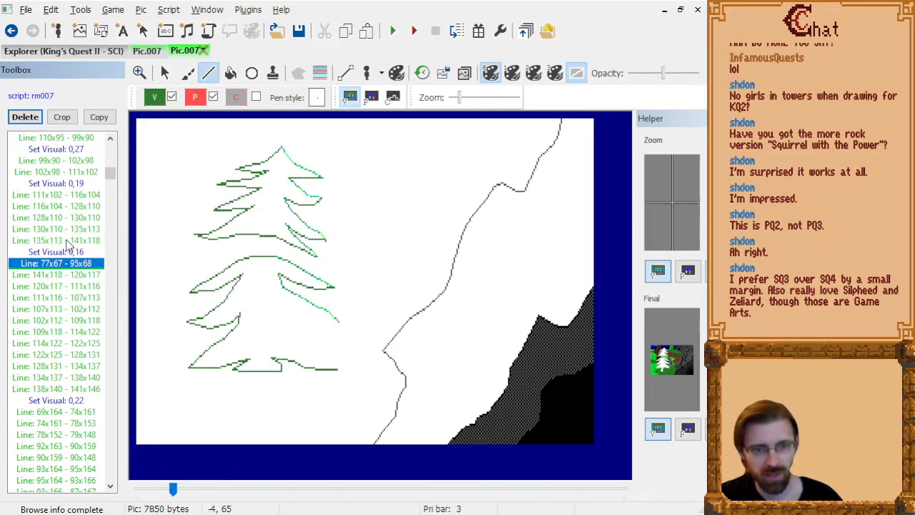
# Go back to the treetop's left-hand boughs and insert visual colour 0,18 after the line 78x27 - 69x29.
pyautogui.scroll(8, 66, 228)
pyautogui.click(67, 207)
pyautogui.press('pageup')
pyautogui.press('pageup')
pyautogui.press('pageup')
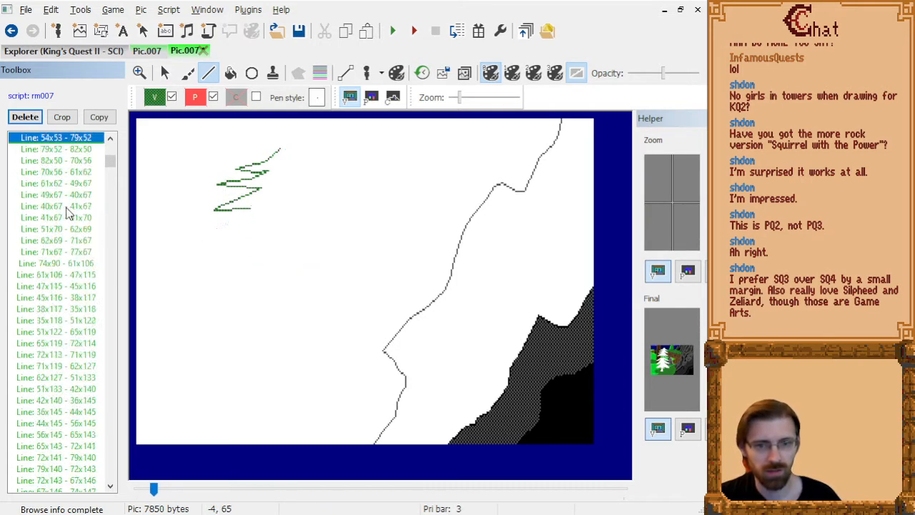
pyautogui.press('Down')
pyautogui.press('Down')
pyautogui.press('Down')
pyautogui.press('Down')
pyautogui.press('Down')
pyautogui.press('Down')
pyautogui.press('Down')
pyautogui.press('Down')
pyautogui.press('Down')
pyautogui.press('Down')
pyautogui.press('Down')
pyautogui.press('Down')
pyautogui.press('Down')
pyautogui.press('Down')
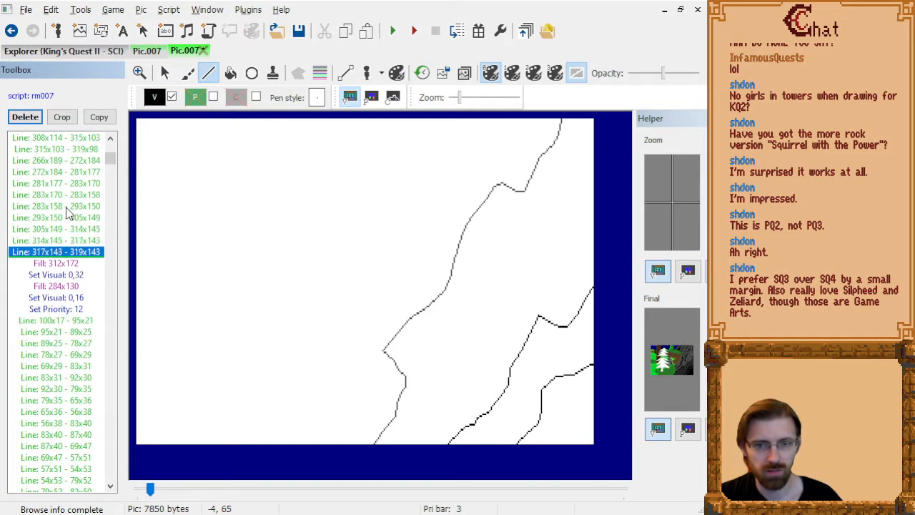
pyautogui.press('Down')
pyautogui.press('Down')
pyautogui.press('Down')
pyautogui.press('Down')
pyautogui.press('Down')
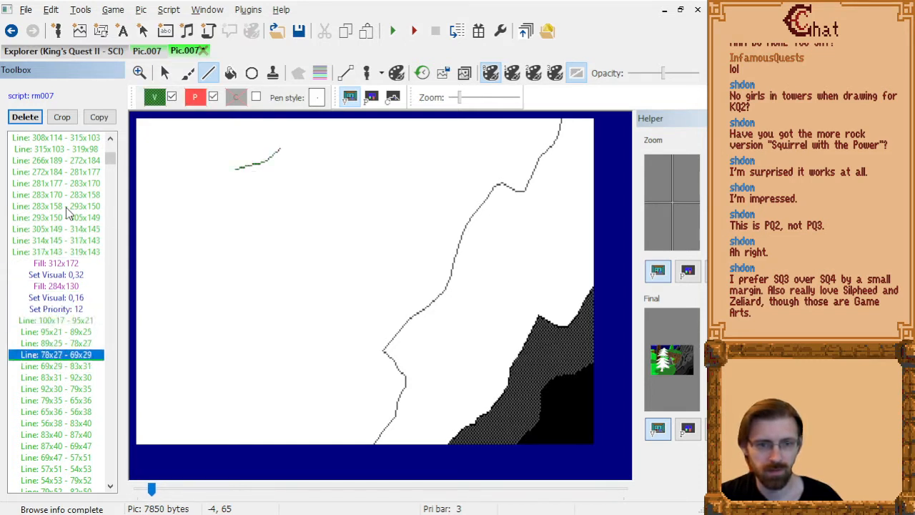
pyautogui.click(154, 97)
pyautogui.click(206, 183)
# Return the visual colour to 0,16 after the first left bough's underside line 83x31 - 92x30.
pyautogui.click(68, 368)
pyautogui.press('Down')
pyautogui.press('Down')
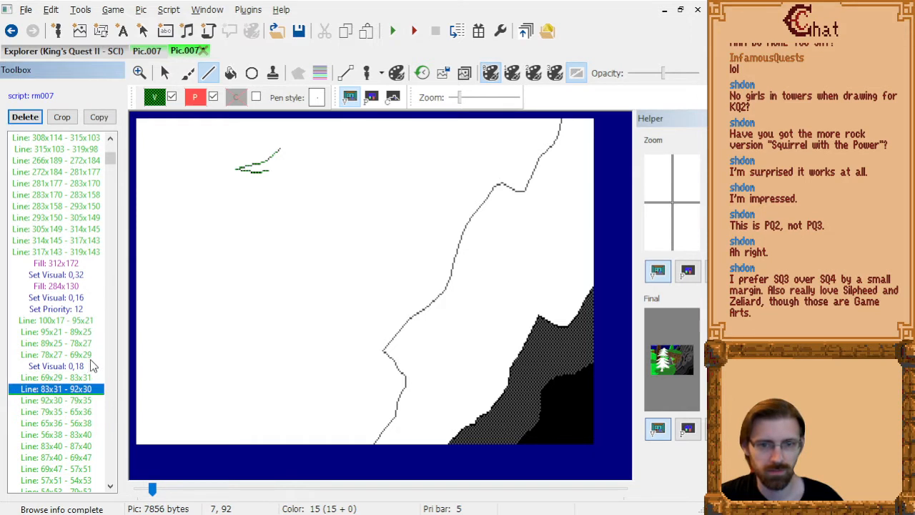
pyautogui.click(155, 98)
pyautogui.click(188, 172)
# Insert visual colour 0,18 after the second left bough's line 65x36 - 56x38.
pyautogui.click(78, 402)
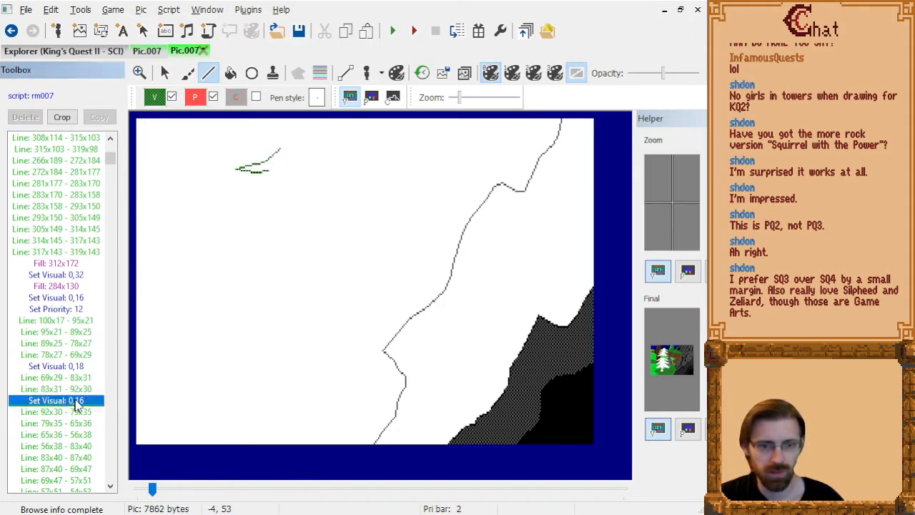
pyautogui.press('Down')
pyautogui.press('Down')
pyautogui.press('Down')
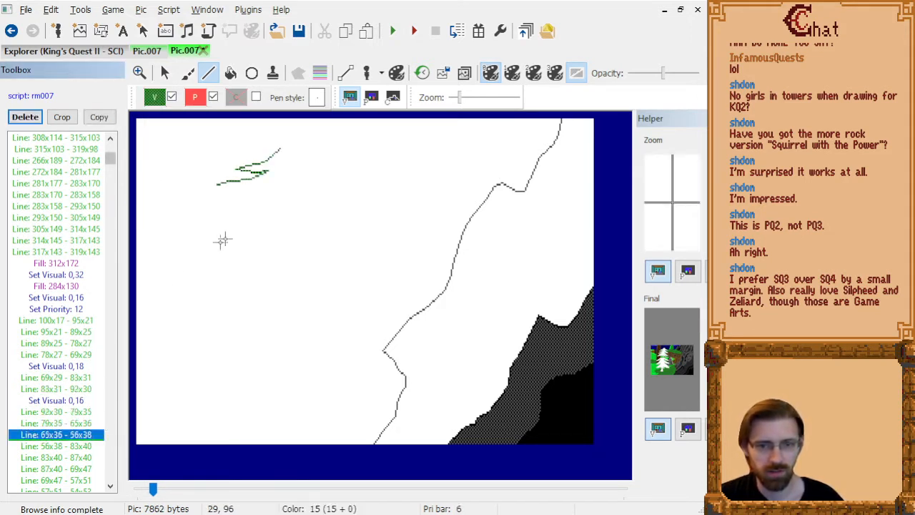
pyautogui.click(155, 98)
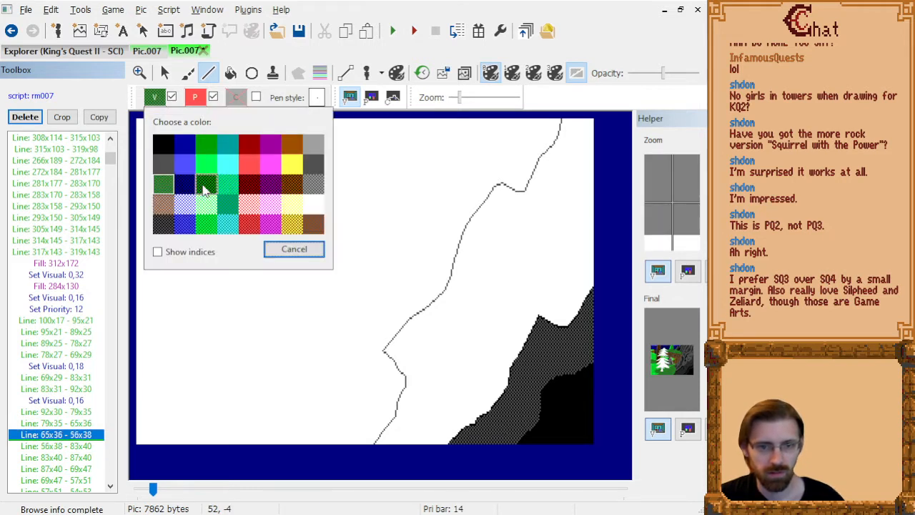
pyautogui.click(204, 187)
# Return the visual colour to 0,16 after the second left bough's underside line 83x40 - 87x40.
pyautogui.press('Down')
pyautogui.press('Down')
pyautogui.press('Down')
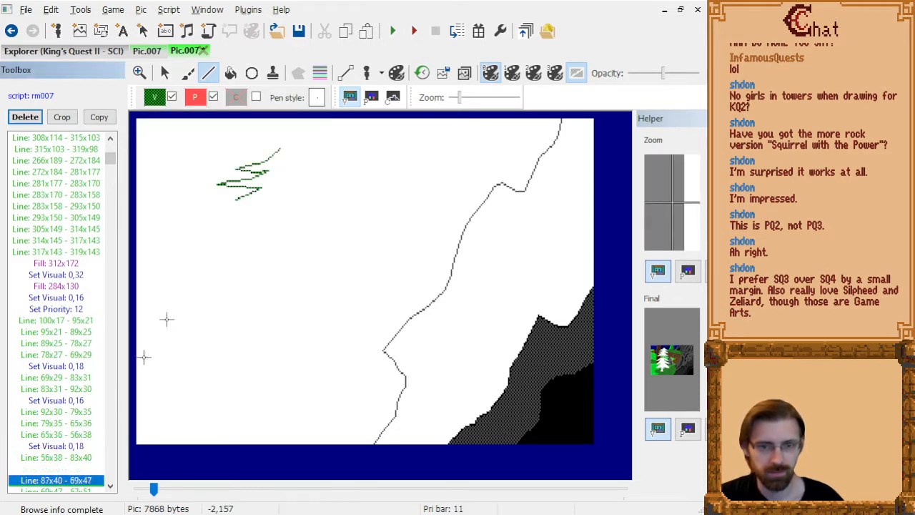
pyautogui.press('Up')
pyautogui.click(154, 97)
pyautogui.click(167, 181)
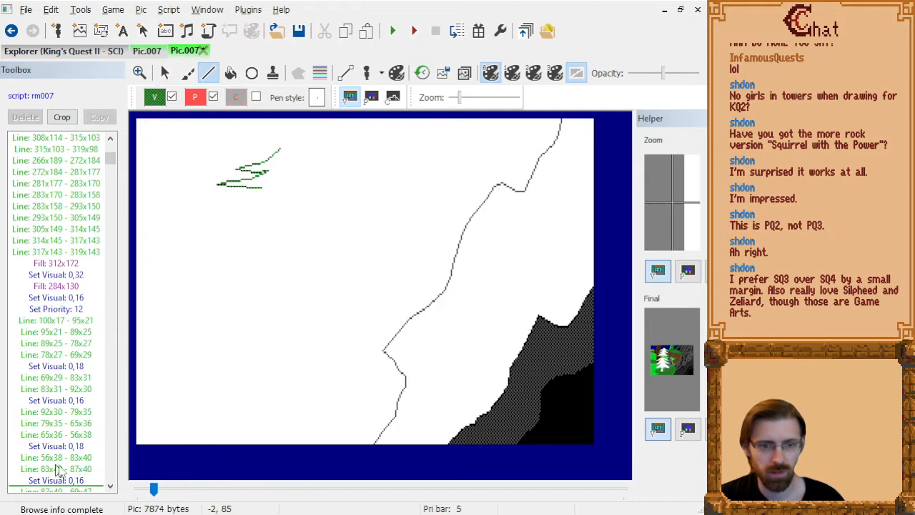
# Insert visual colour 0,18 after the third left bough's line 57x51 - 54x53.
pyautogui.scroll(-3, 76, 401)
pyautogui.press('Down')
pyautogui.press('Down')
pyautogui.press('Down')
pyautogui.press('Down')
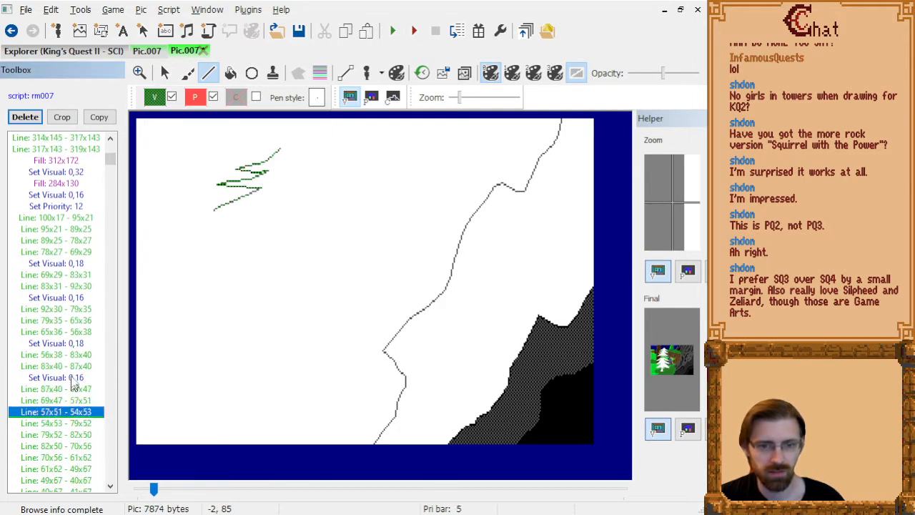
pyautogui.press('Up')
pyautogui.click(155, 97)
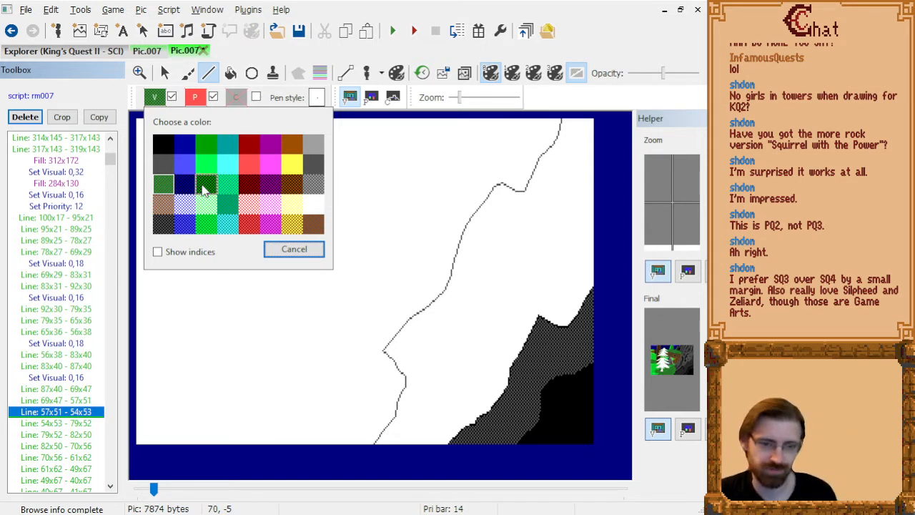
pyautogui.click(205, 189)
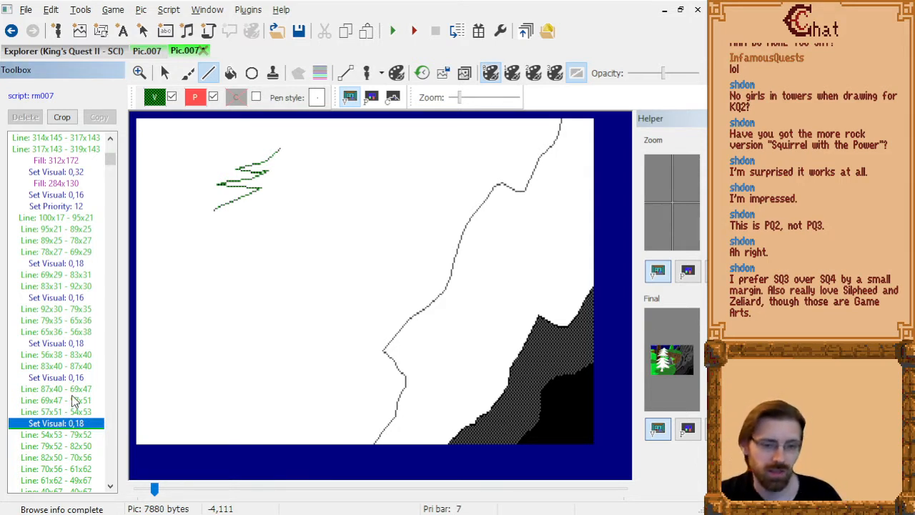
# Return the visual colour to 0,16 after the third left bough's underside line 79x52 - 82x50.
pyautogui.click(57, 435)
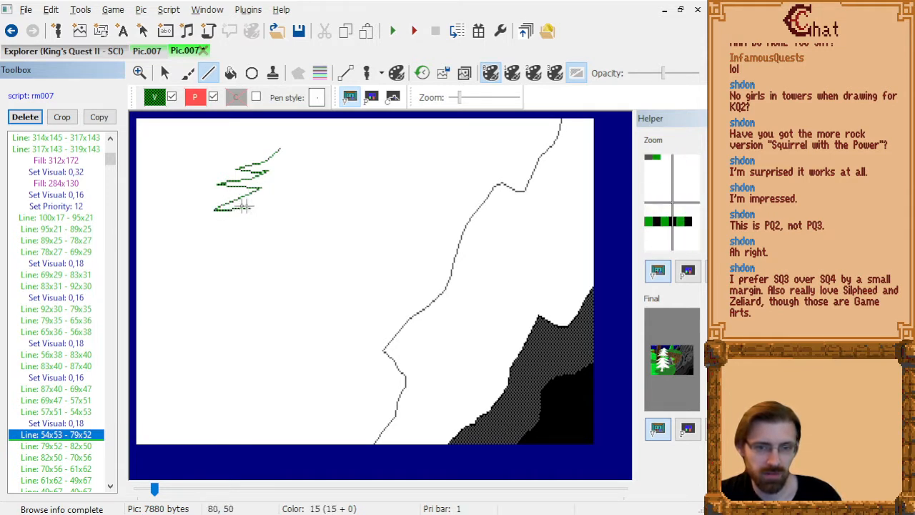
pyautogui.click(59, 445)
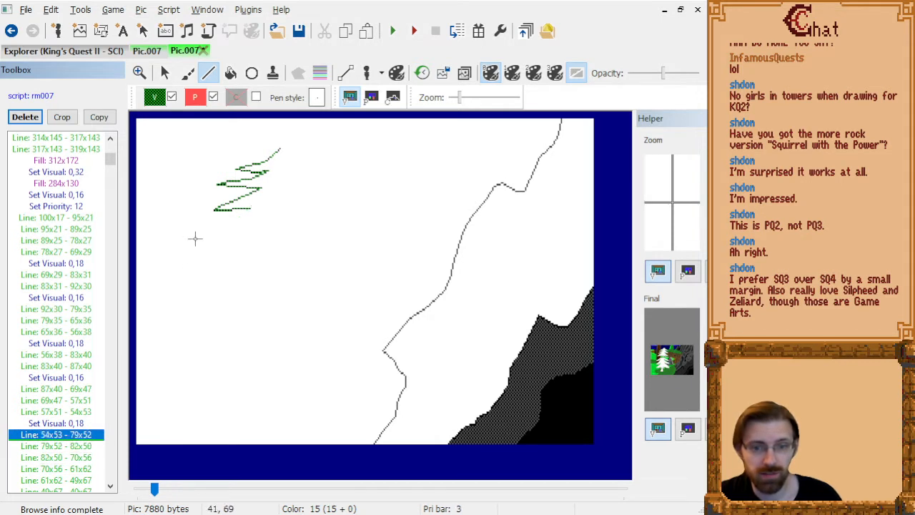
pyautogui.click(154, 97)
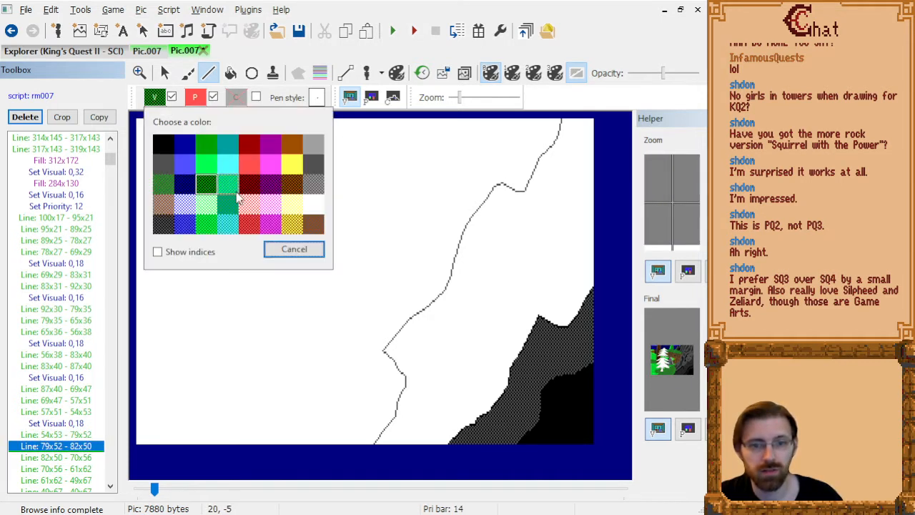
pyautogui.click(164, 189)
pyautogui.click(77, 457)
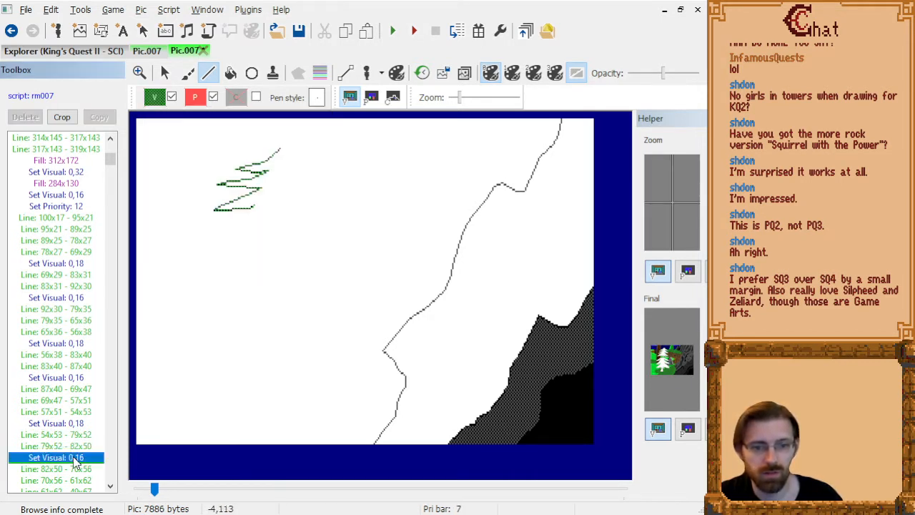
# Insert visual colour 0,18 after the fourth left bough's tip line 40x67 - 41x67.
pyautogui.press('Down')
pyautogui.press('Down')
pyautogui.press('Down')
pyautogui.press('Down')
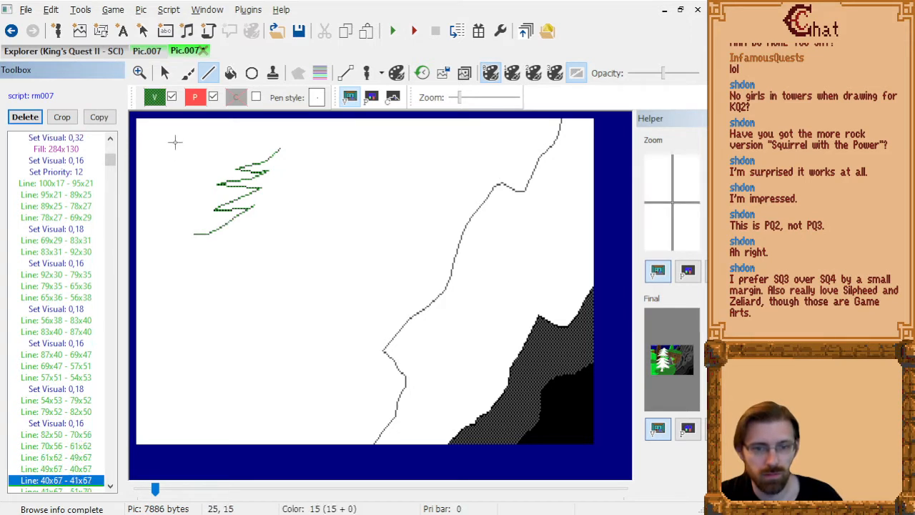
pyautogui.press('Down')
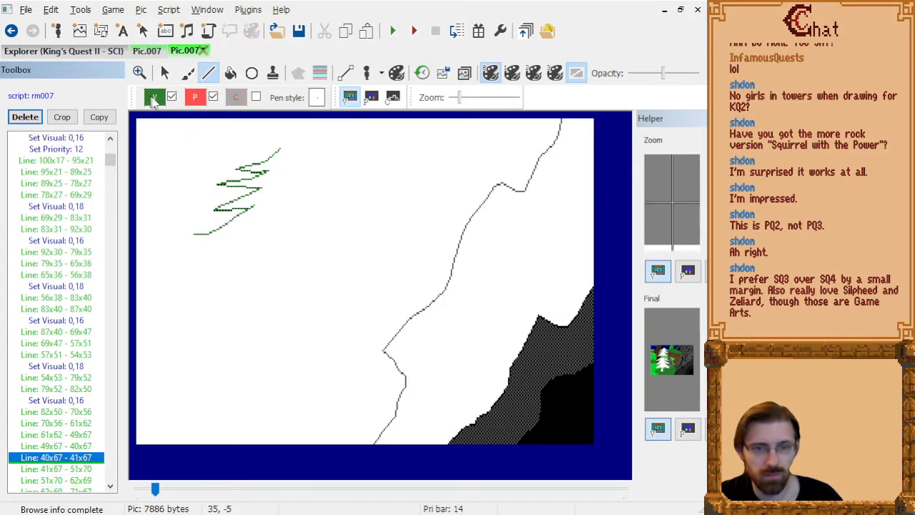
pyautogui.click(154, 97)
pyautogui.click(203, 193)
# Return the visual colour to 0,16 after the fourth left bough's underside line 71x67 - 77x67.
pyautogui.click(75, 480)
pyautogui.press('Down')
pyautogui.press('Down')
pyautogui.press('Down')
pyautogui.press('Down')
pyautogui.press('Up')
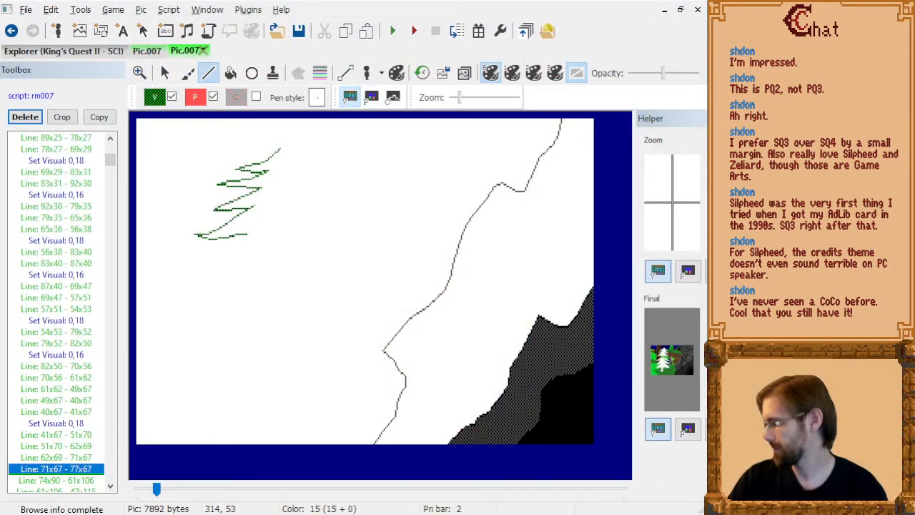
pyautogui.click(45, 470)
pyautogui.press('Down')
pyautogui.scroll(-2, 50, 466)
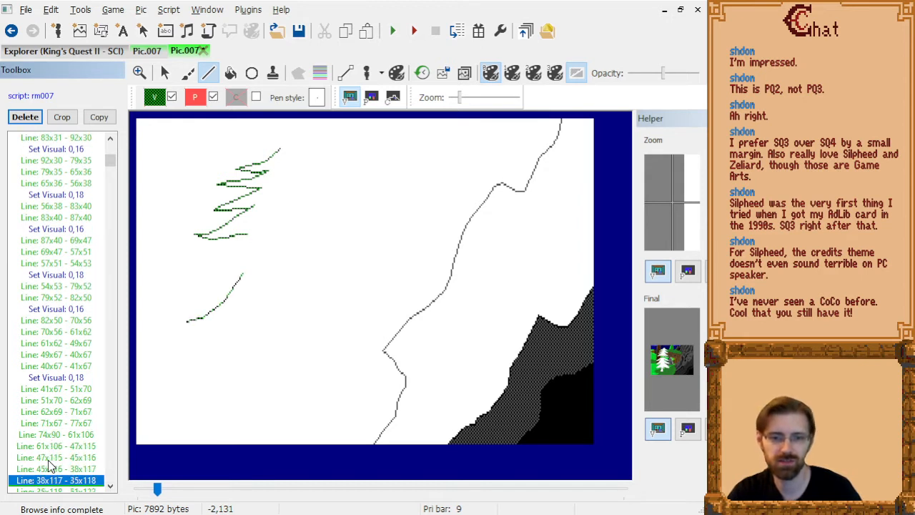
pyautogui.press('Up')
pyautogui.press('Up')
pyautogui.press('Up')
pyautogui.press('Down')
pyautogui.press('Down')
pyautogui.press('Down')
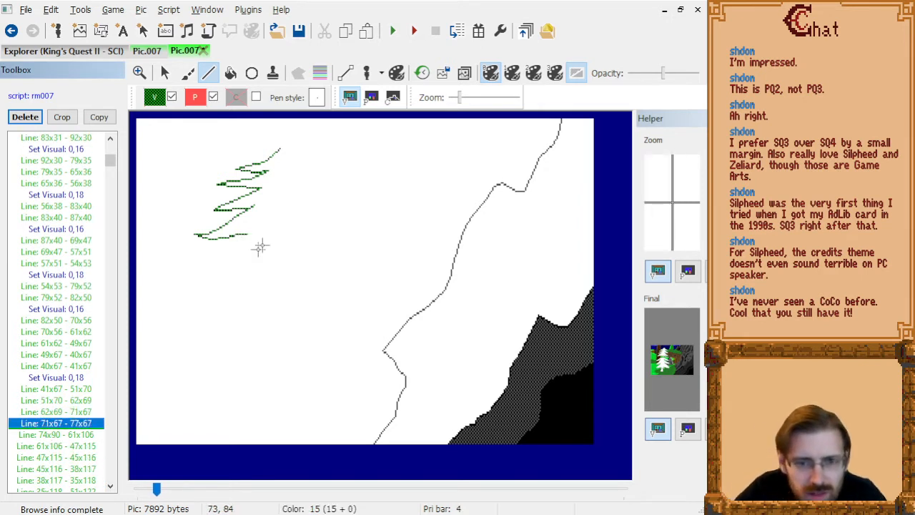
pyautogui.press('Up')
pyautogui.click(148, 98)
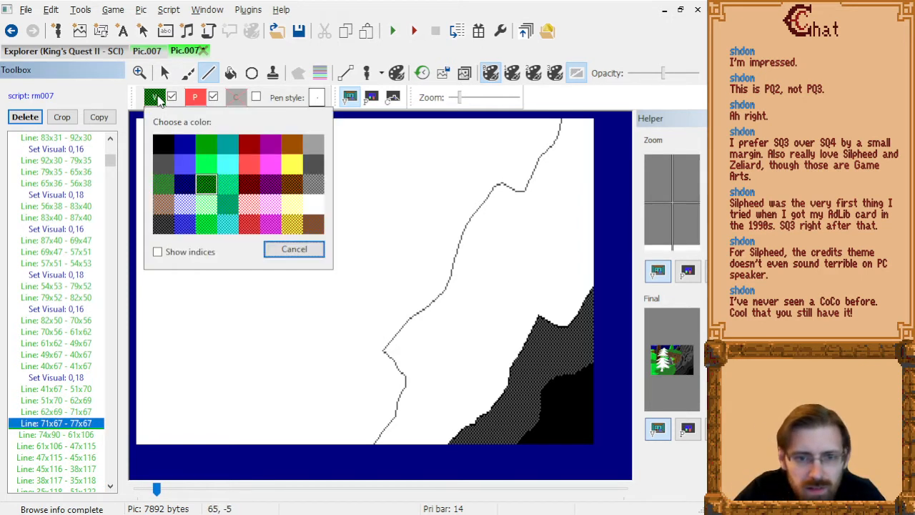
pyautogui.click(206, 203)
# Insert visual colour 0,18 after the lower left bough's tip line 38x117 - 35x118.
pyautogui.click(88, 445)
pyautogui.press('Down')
pyautogui.press('Down')
pyautogui.press('Down')
pyautogui.press('Down')
pyautogui.press('Down')
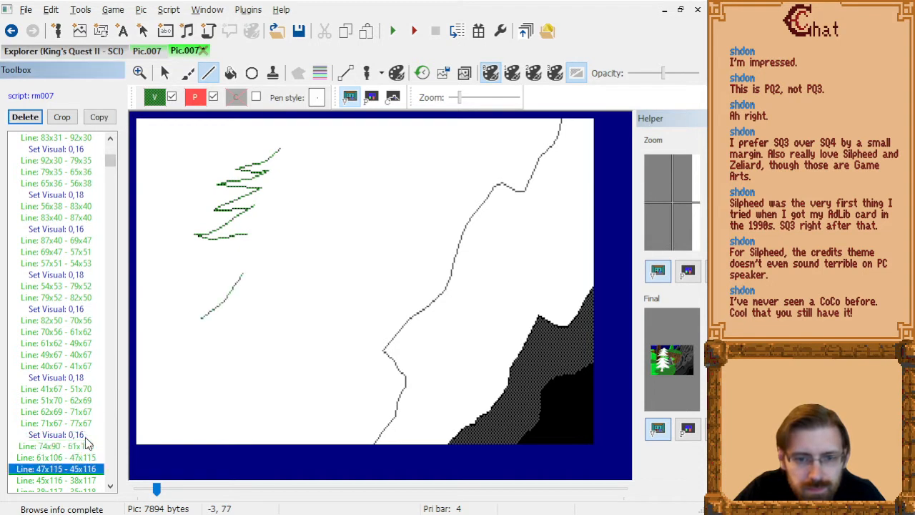
pyautogui.click(155, 97)
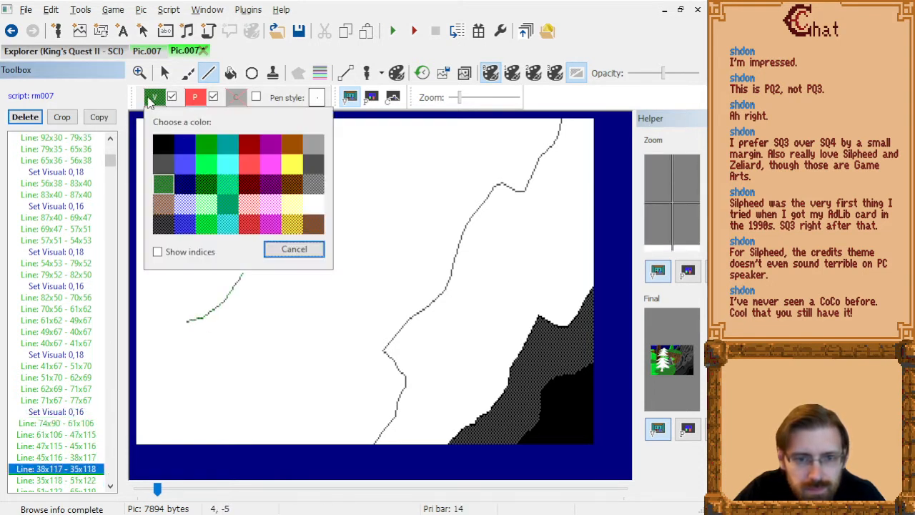
pyautogui.click(210, 187)
# Return the visual colour to 0,16 after line 71x119 - 62x127, at the start of the lowest left bough.
pyautogui.click(89, 486)
pyautogui.press('Down')
pyautogui.press('Down')
pyautogui.press('Down')
pyautogui.press('Down')
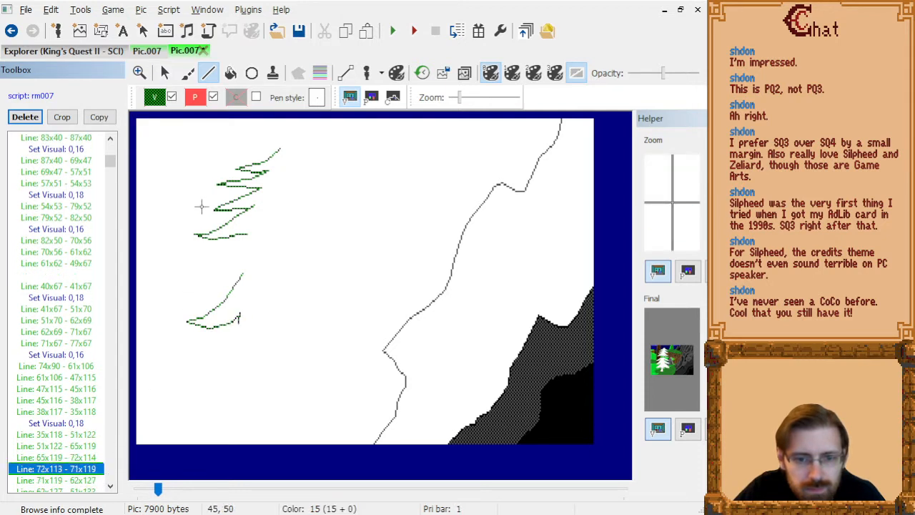
pyautogui.click(154, 97)
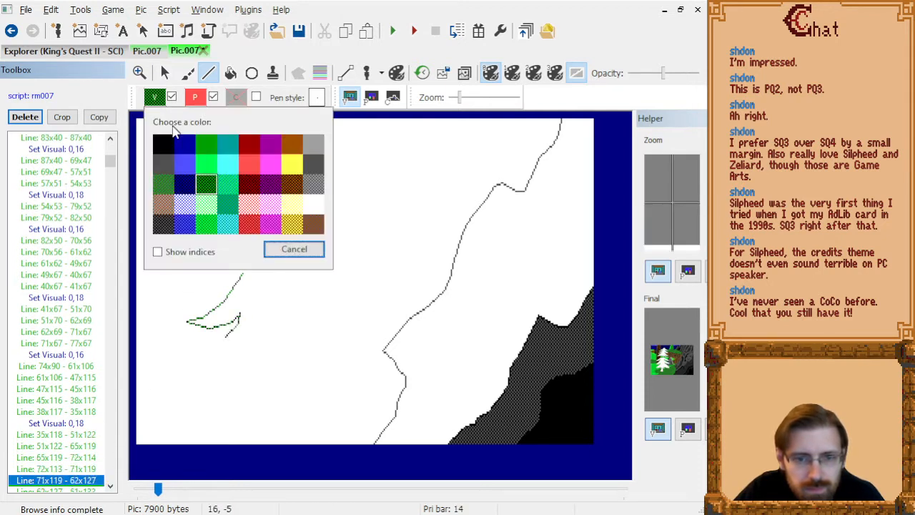
pyautogui.click(158, 185)
# Insert visual colour 0,18 after the lowest left bough's line 42x140 - 36x145.
pyautogui.click(82, 488)
pyautogui.press('Down')
pyautogui.press('Down')
pyautogui.press('Down')
pyautogui.click(154, 97)
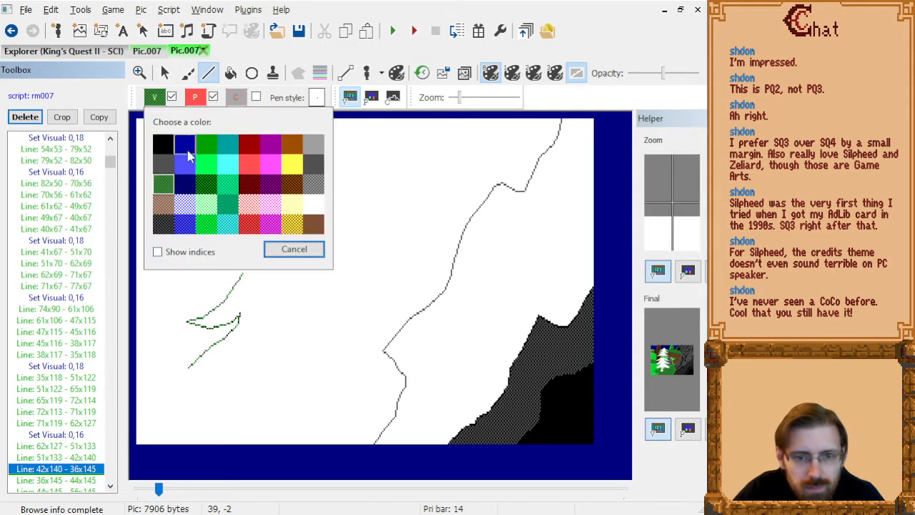
pyautogui.click(198, 179)
# Return the visual colour to 0,16 after the tree's bottom edge line 93x147 - 101x147.
pyautogui.click(88, 481)
pyautogui.press('Down')
pyautogui.press('Down')
pyautogui.press('Down')
pyautogui.press('Down')
pyautogui.press('Down')
pyautogui.press('Down')
pyautogui.press('Down')
pyautogui.press('Down')
pyautogui.press('Down')
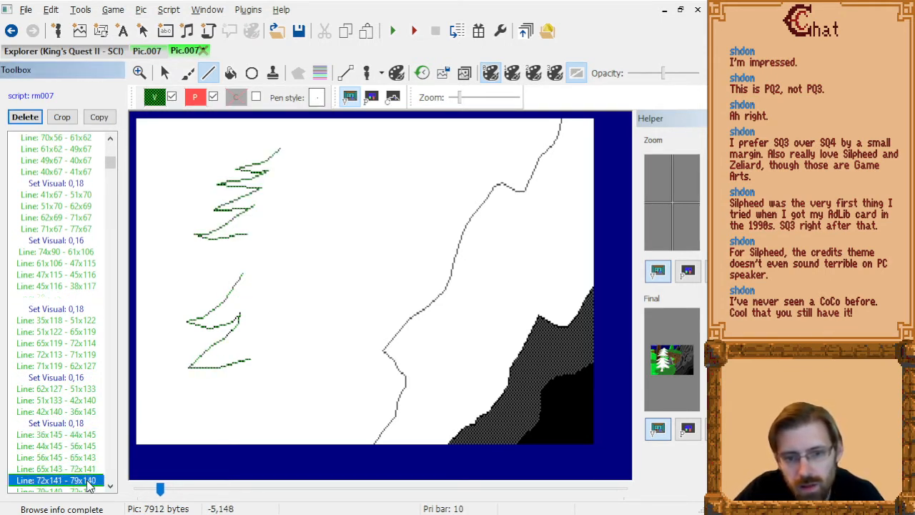
pyautogui.press('Down')
pyautogui.press('Up')
pyautogui.press('Up')
pyautogui.press('Up')
pyautogui.press('Up')
pyautogui.press('Up')
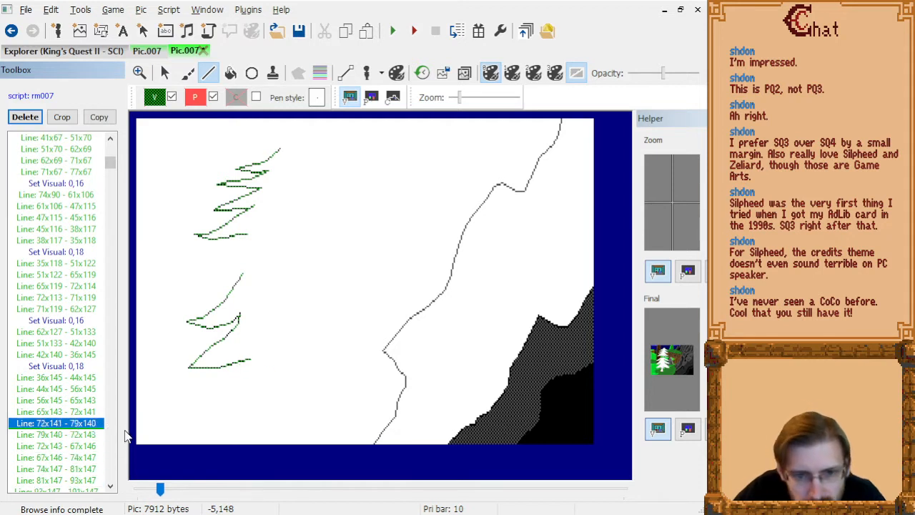
pyautogui.press('Down')
pyautogui.press('Down')
pyautogui.press('Down')
pyautogui.press('Down')
pyautogui.press('Down')
# Step through the tree's right bough and trunk commands to line 88x69 - 87x79 and inspect the outline up close.
pyautogui.press('Down')
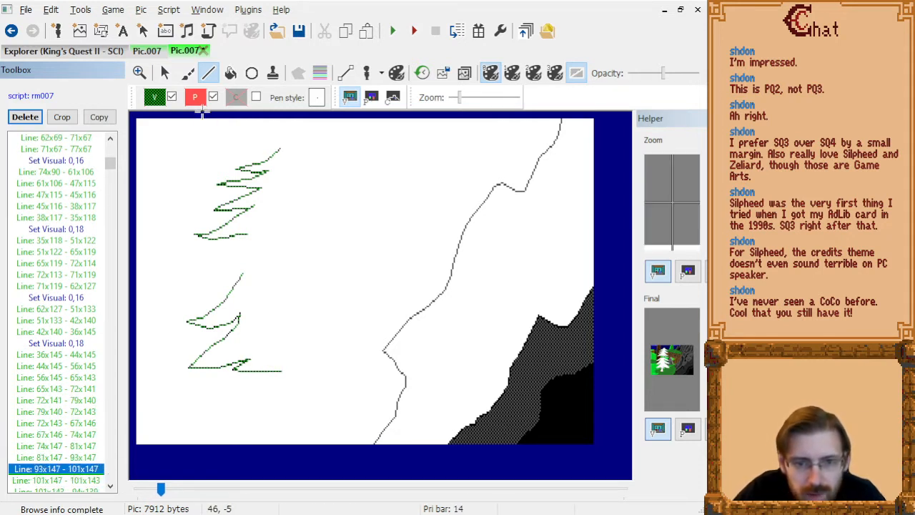
pyautogui.click(155, 98)
pyautogui.click(163, 188)
pyautogui.click(76, 480)
pyautogui.press('Down')
pyautogui.press('Down')
pyautogui.press('Down')
pyautogui.press('Down')
pyautogui.press('Down')
pyautogui.press('Down')
pyautogui.press('Down')
pyautogui.press('Down')
pyautogui.press('Down')
pyautogui.press('Down')
pyautogui.press('Down')
pyautogui.press('Down')
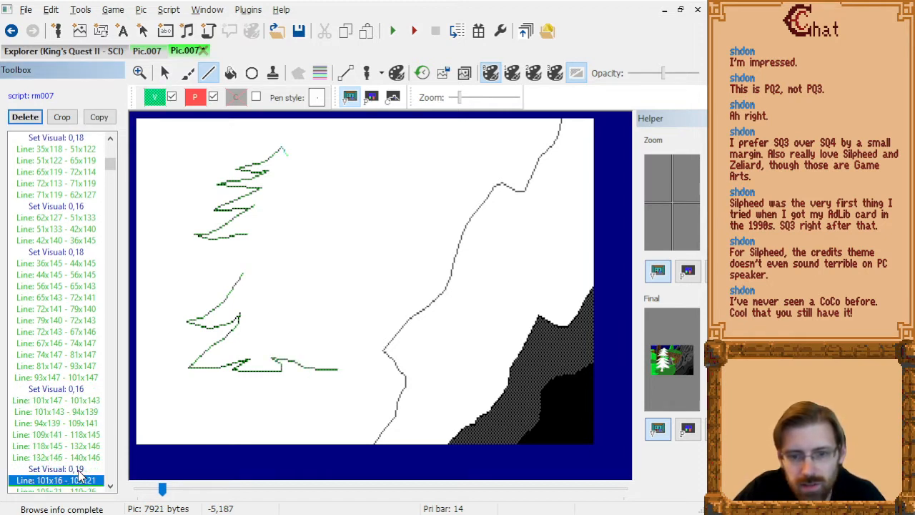
pyautogui.press('Down')
pyautogui.press('Down')
pyautogui.press('Down')
pyautogui.press('Down')
pyautogui.press('Down')
pyautogui.press('Down')
pyautogui.press('Down')
pyautogui.press('Down')
pyautogui.press('Down')
pyautogui.press('Down')
pyautogui.press('Down')
pyautogui.press('Down')
pyautogui.press('Down')
pyautogui.press('Down')
pyautogui.press('Down')
pyautogui.press('Down')
pyautogui.press('Down')
pyautogui.press('Down')
pyautogui.press('Down')
pyautogui.press('Down')
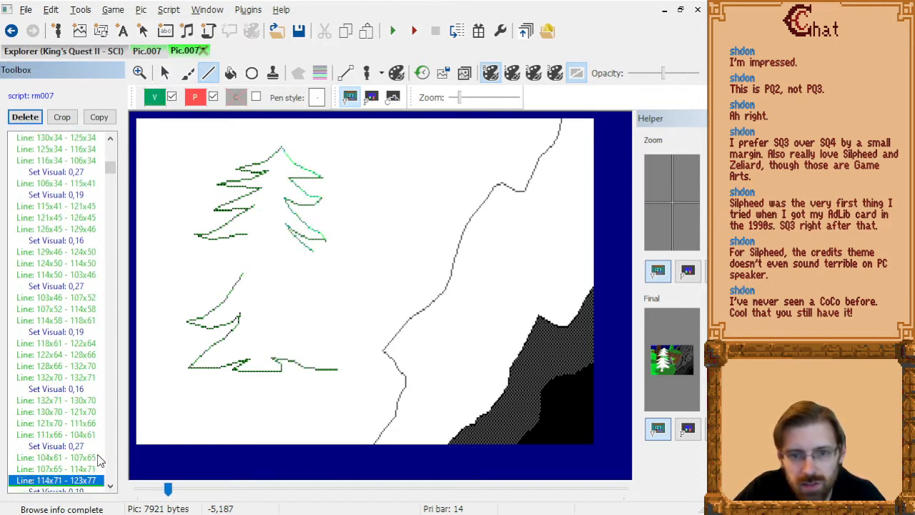
pyautogui.press('Down')
pyautogui.press('Down')
pyautogui.press('Down')
pyautogui.press('Down')
pyautogui.press('Down')
pyautogui.press('Down')
pyautogui.press('Down')
pyautogui.press('Down')
pyautogui.press('Down')
pyautogui.press('Down')
pyautogui.press('Down')
pyautogui.press('Down')
pyautogui.press('Down')
pyautogui.press('Down')
pyautogui.press('Down')
pyautogui.press('Down')
pyautogui.press('Down')
pyautogui.press('Down')
pyautogui.press('Down')
pyautogui.press('Down')
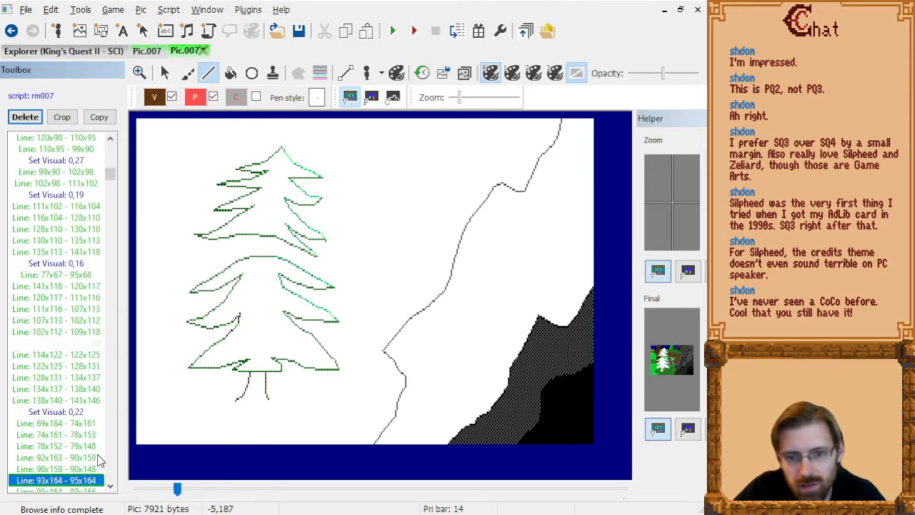
pyautogui.press('Down')
pyautogui.press('Down')
pyautogui.press('Down')
pyautogui.press('Down')
pyautogui.press('Down')
pyautogui.press('Down')
pyautogui.press('Down')
pyautogui.press('Down')
pyautogui.press('Down')
pyautogui.press('Down')
pyautogui.press('Down')
pyautogui.press('Down')
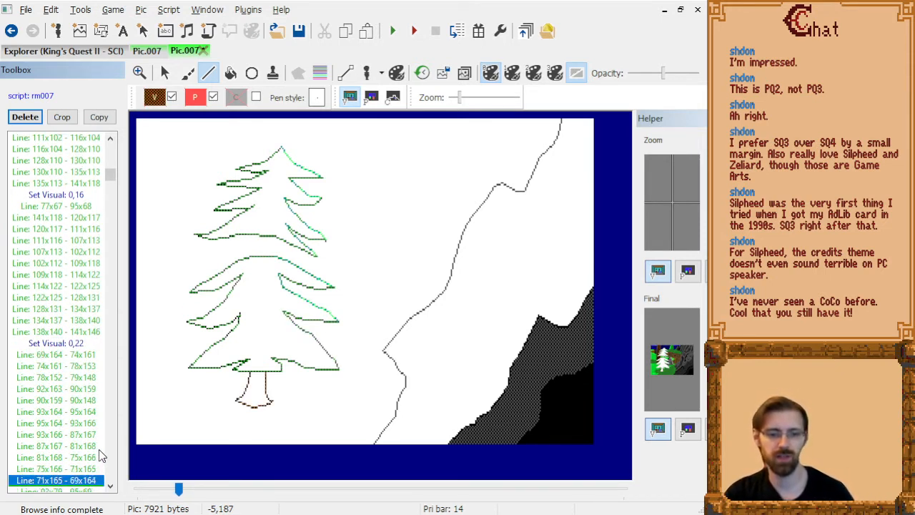
pyautogui.press('Up')
pyautogui.press('Up')
pyautogui.press('Up')
pyautogui.press('Up')
pyautogui.press('Up')
pyautogui.press('Up')
pyautogui.press('Up')
pyautogui.press('Up')
pyautogui.press('Up')
pyautogui.press('Up')
pyautogui.press('Up')
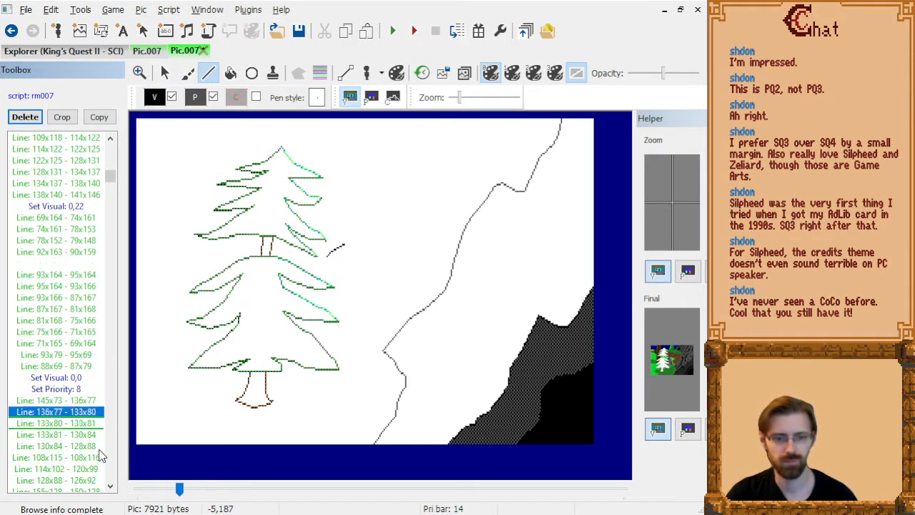
pyautogui.press('Down')
pyautogui.press('Down')
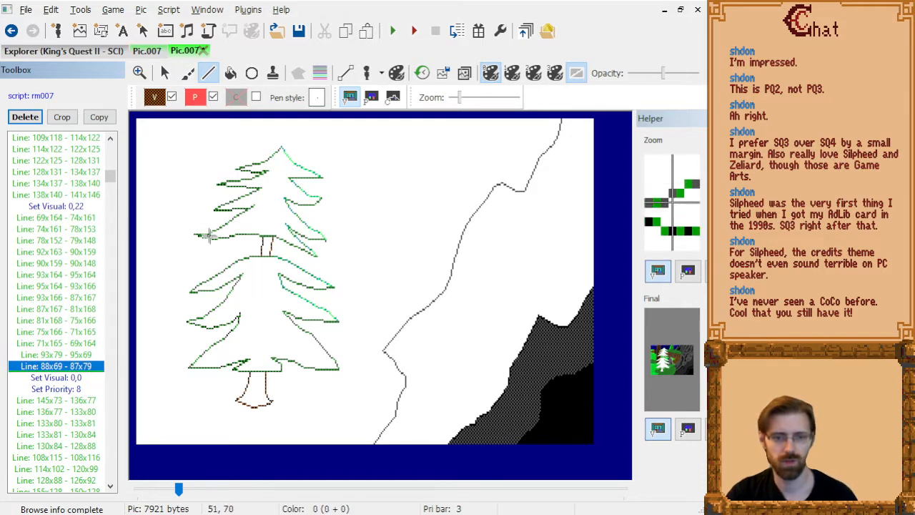
pyautogui.scroll(1, 270, 374)
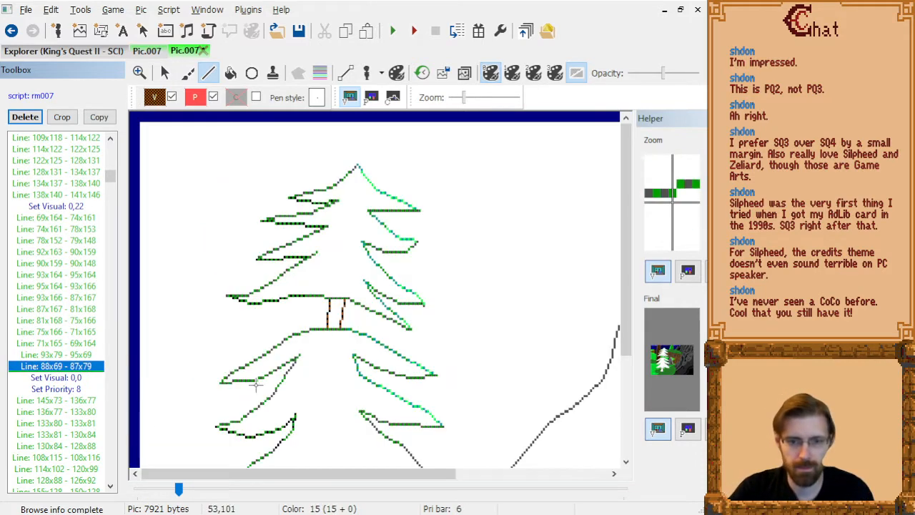
pyautogui.scroll(-9, 384, 354)
pyautogui.scroll(1, 319, 275)
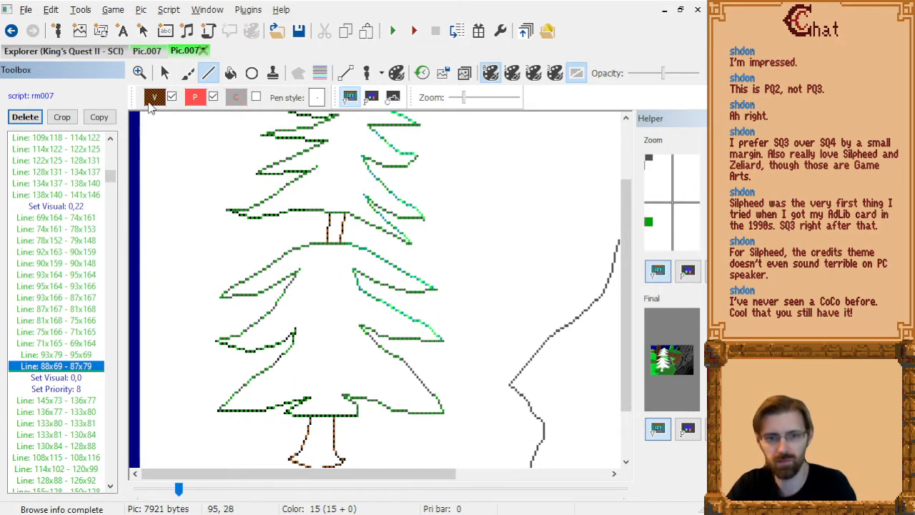
pyautogui.click(154, 98)
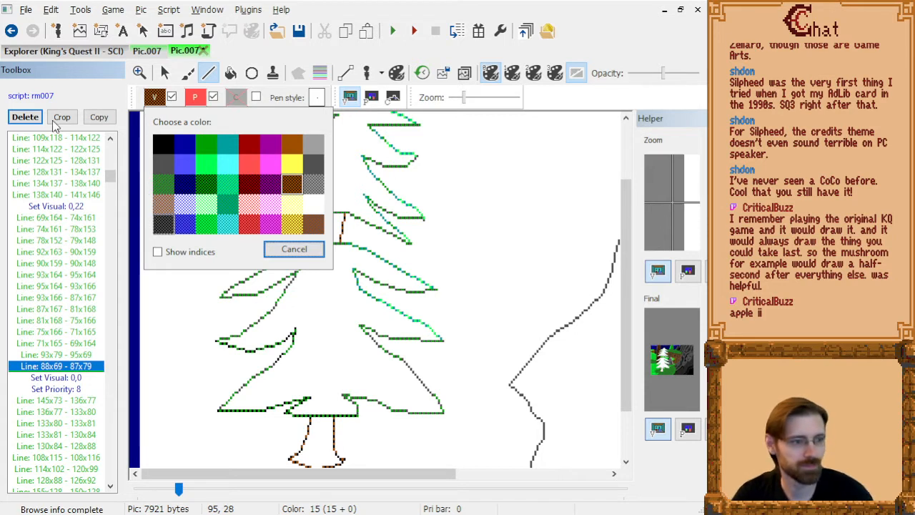
pyautogui.click(294, 250)
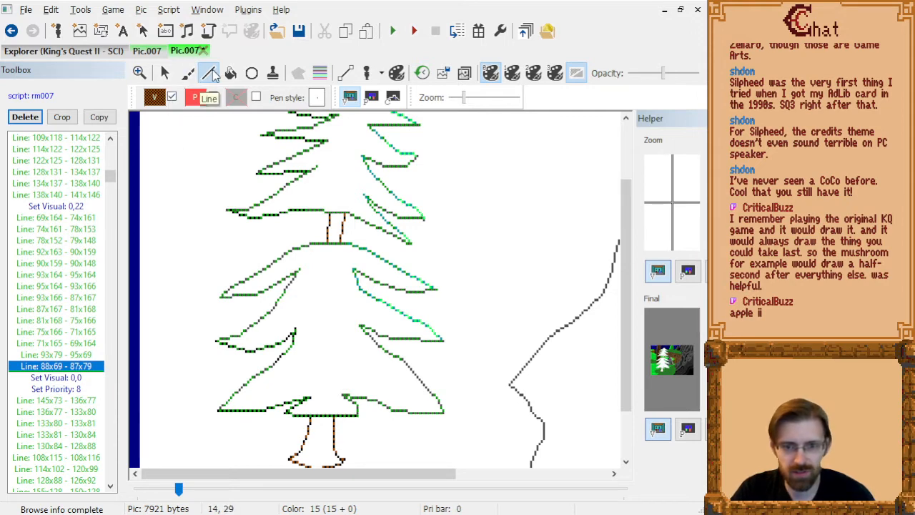
pyautogui.scroll(1, 198, 274)
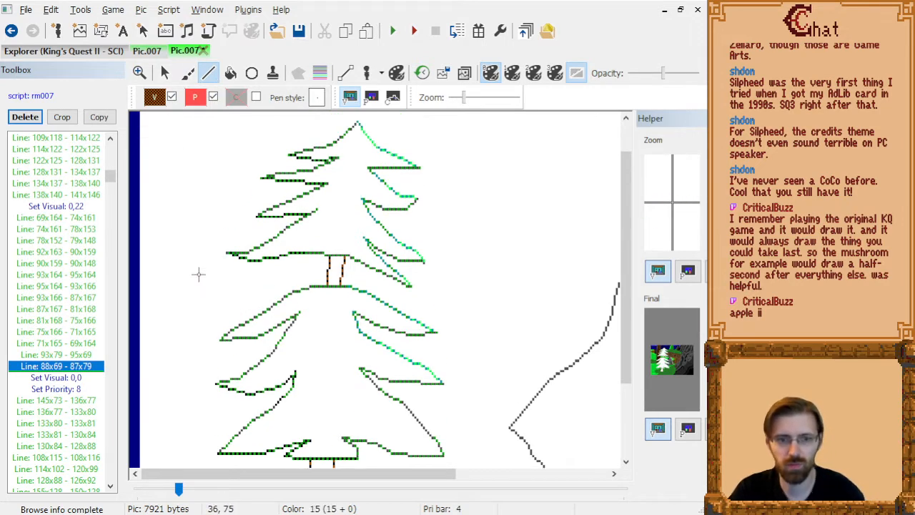
# Review the tree in the fully drawn picture and walk back through the earlier drawing commands.
pyautogui.click(51, 298)
pyautogui.press('pagedown')
pyautogui.press('End')
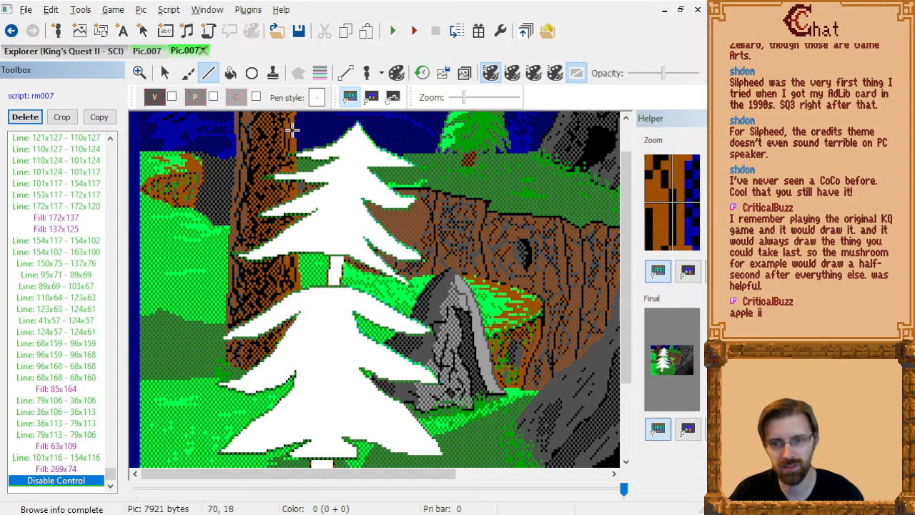
pyautogui.click(76, 221)
pyautogui.press('pageup')
pyautogui.press('pageup')
pyautogui.press('pageup')
pyautogui.press('pageup')
pyautogui.press('pageup')
pyautogui.press('pageup')
pyautogui.press('pageup')
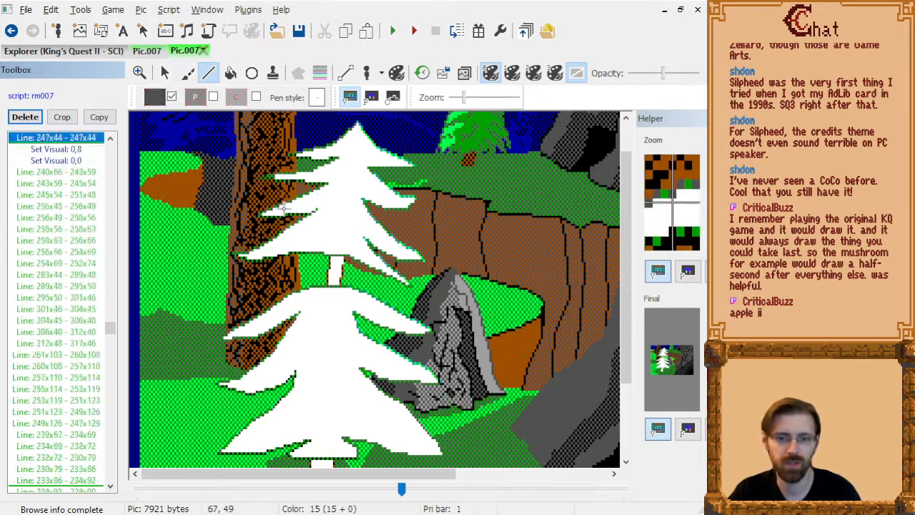
pyautogui.press('pageup')
pyautogui.press('pageup')
pyautogui.press('pageup')
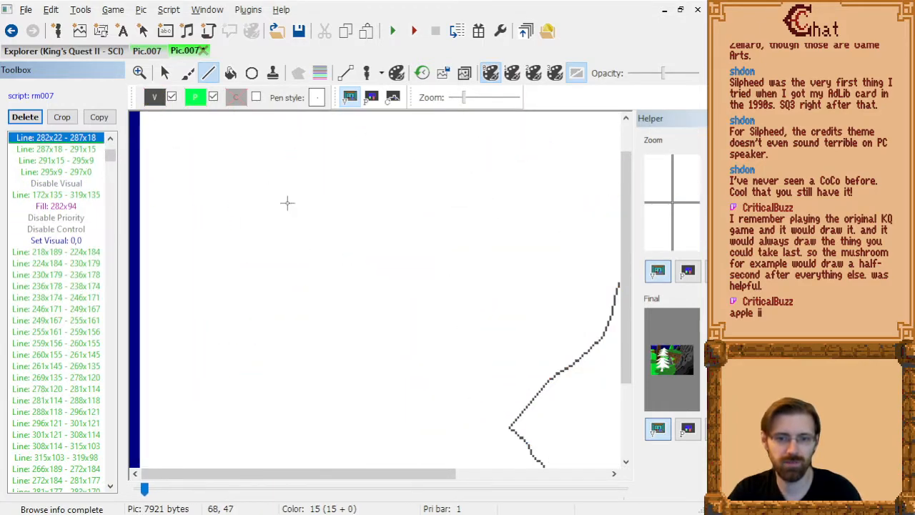
# Insert visual colour 0,39 after the upper trunk line 88x69 - 87x79.
pyautogui.press('pagedown')
pyautogui.press('pagedown')
pyautogui.scroll(-3, 287, 203)
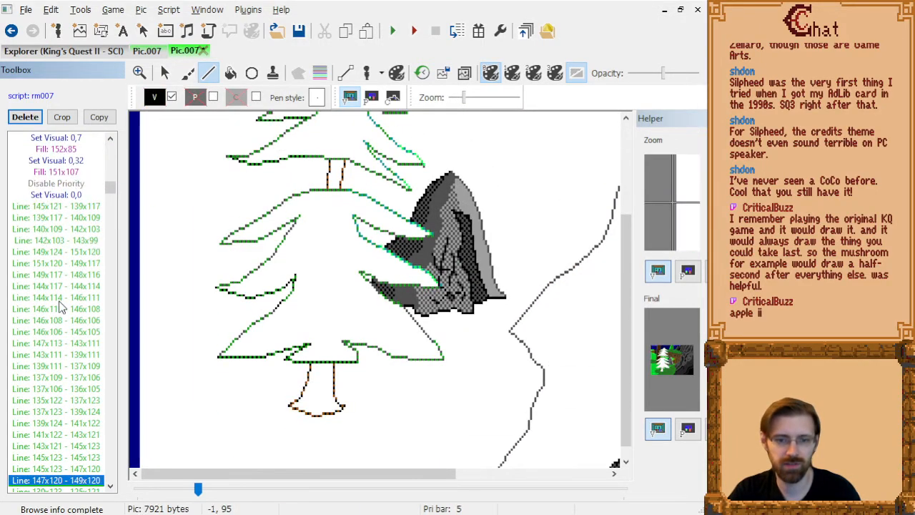
pyautogui.press('pageup')
pyautogui.press('pageup')
pyautogui.press('pageup')
pyautogui.press('Up')
pyautogui.press('Up')
pyautogui.press('Up')
pyautogui.press('Up')
pyautogui.press('Up')
pyautogui.press('Up')
pyautogui.press('Up')
pyautogui.press('Up')
pyautogui.press('Up')
pyautogui.press('Up')
pyautogui.press('Up')
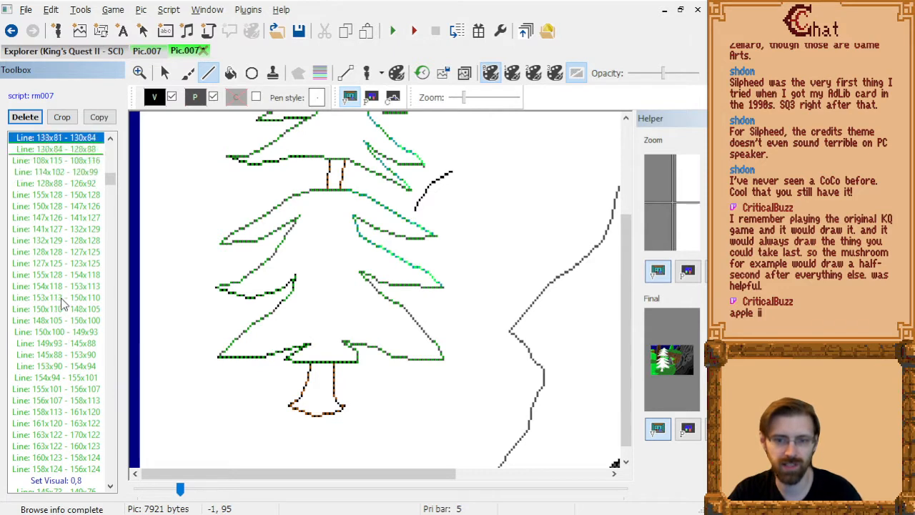
pyautogui.press('Down')
pyautogui.press('Down')
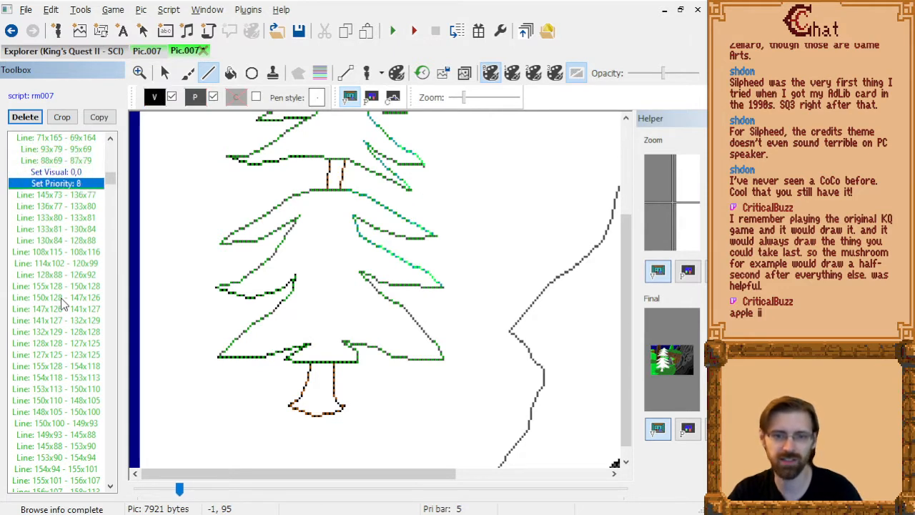
pyautogui.press('Up')
pyautogui.press('Up')
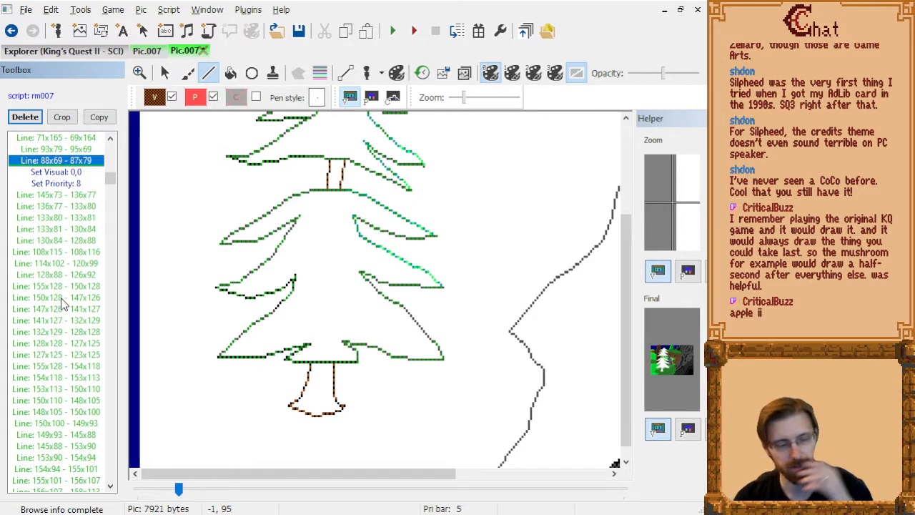
pyautogui.scroll(2, 362, 333)
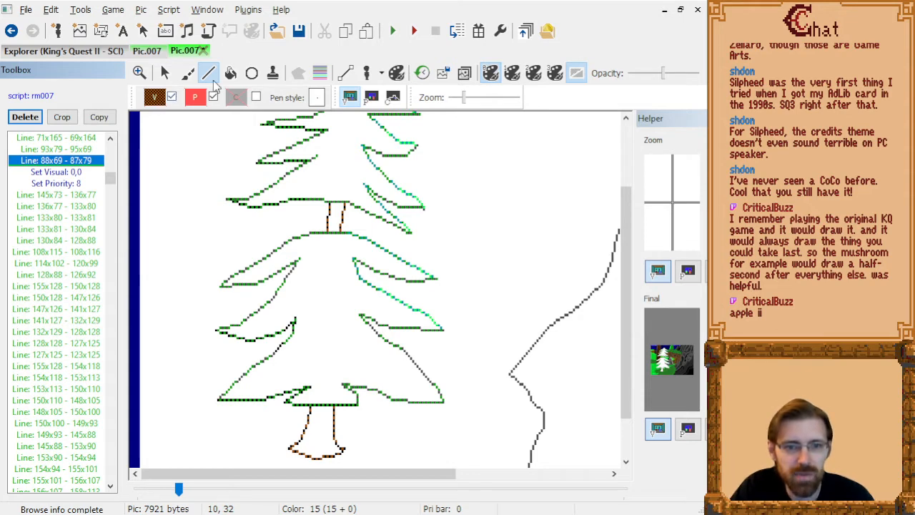
pyautogui.click(156, 99)
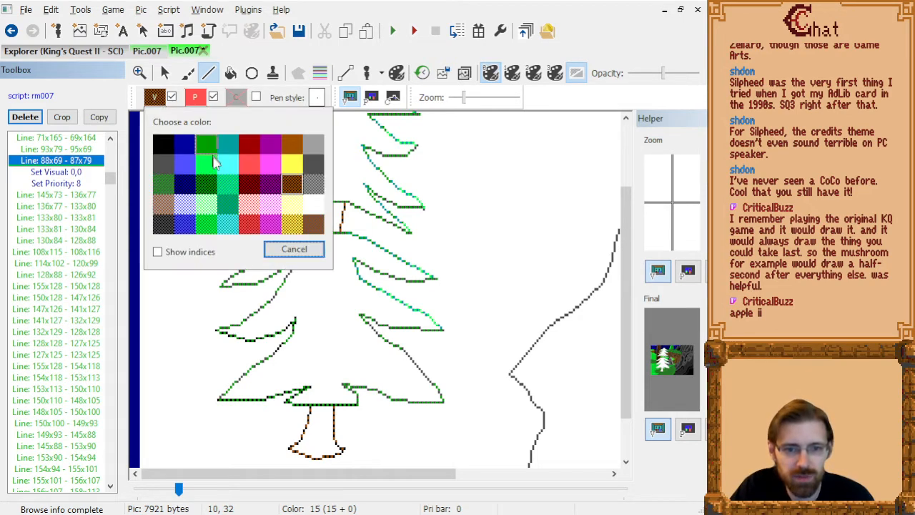
pyautogui.click(315, 227)
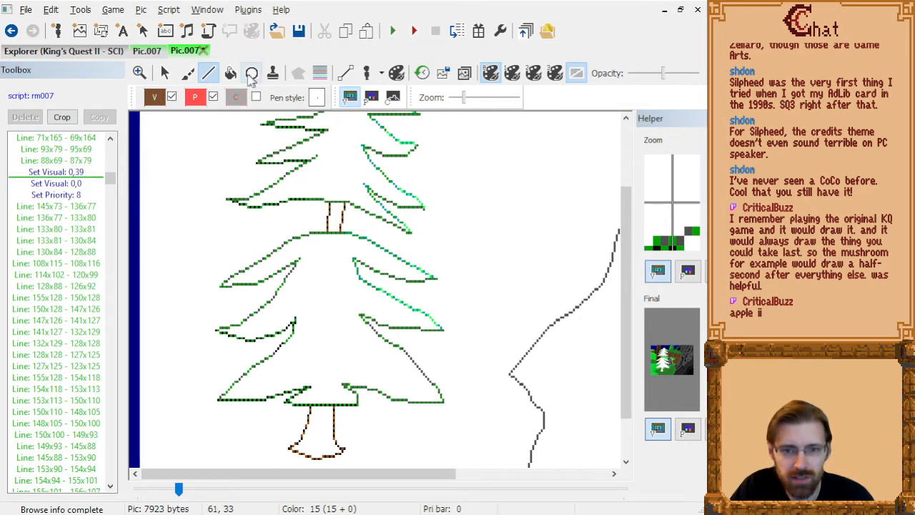
# Draw the upper trunk's inner shading line through 90x69, 90x74 and 89x79.
pyautogui.click(334, 205)
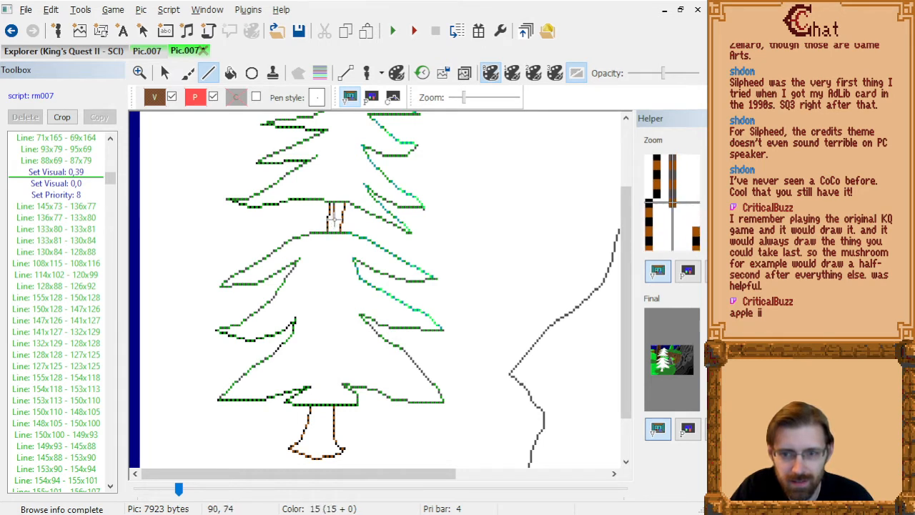
pyautogui.click(335, 216)
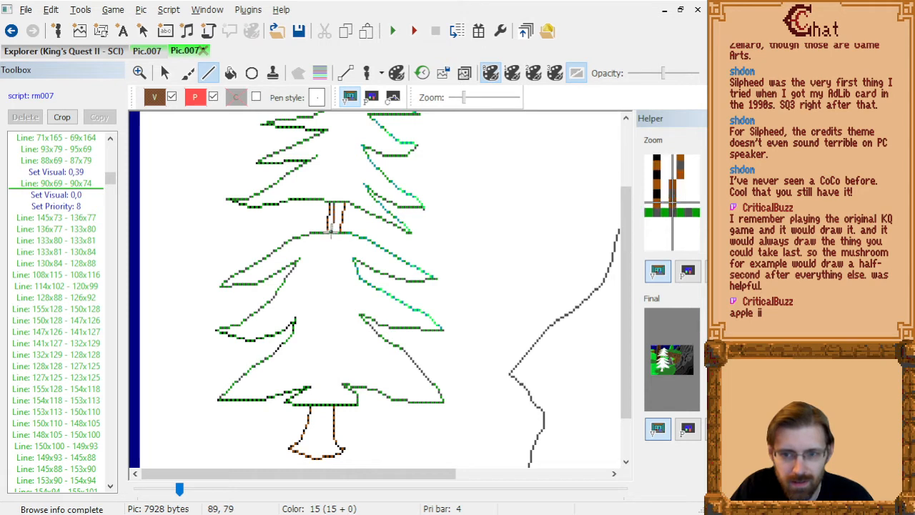
pyautogui.click(331, 228)
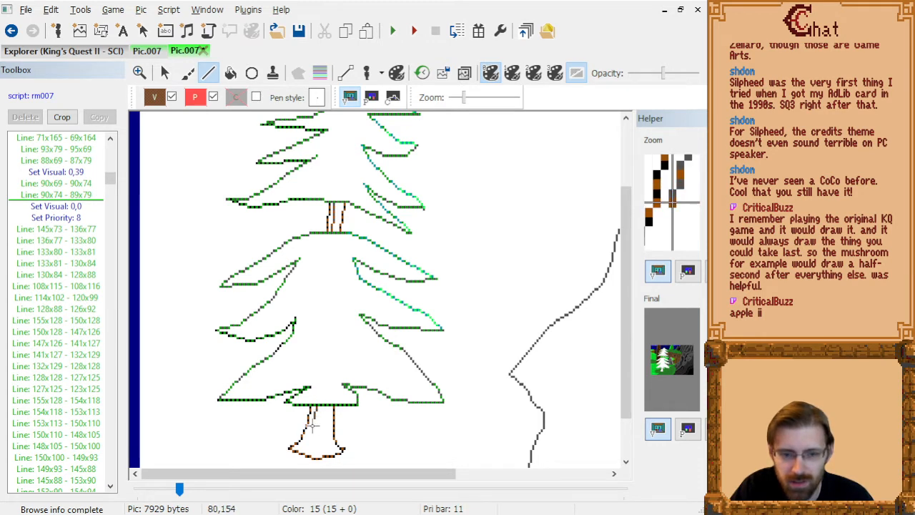
# Draw the lower trunk's inner shading line through 82x148, 81x156, 78x160, 78x163 and 76x165.
pyautogui.click(312, 431)
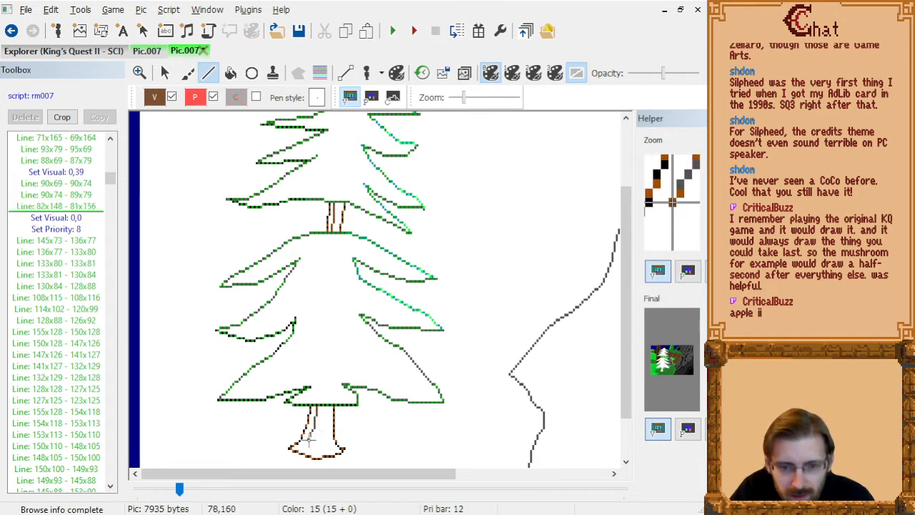
pyautogui.click(308, 440)
pyautogui.click(308, 446)
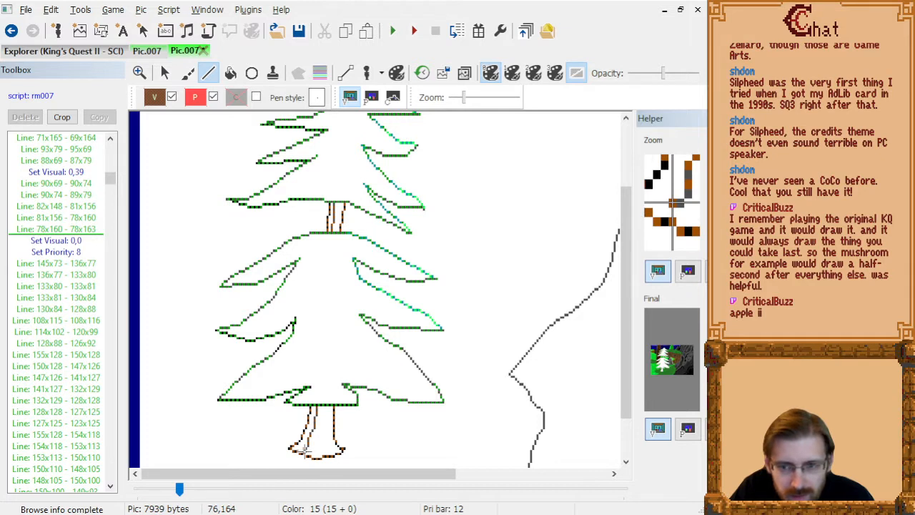
pyautogui.click(304, 451)
# Fill the left strips of the upper and lower trunk at 88x74 and 80x153 with colour 0,39.
pyautogui.click(232, 73)
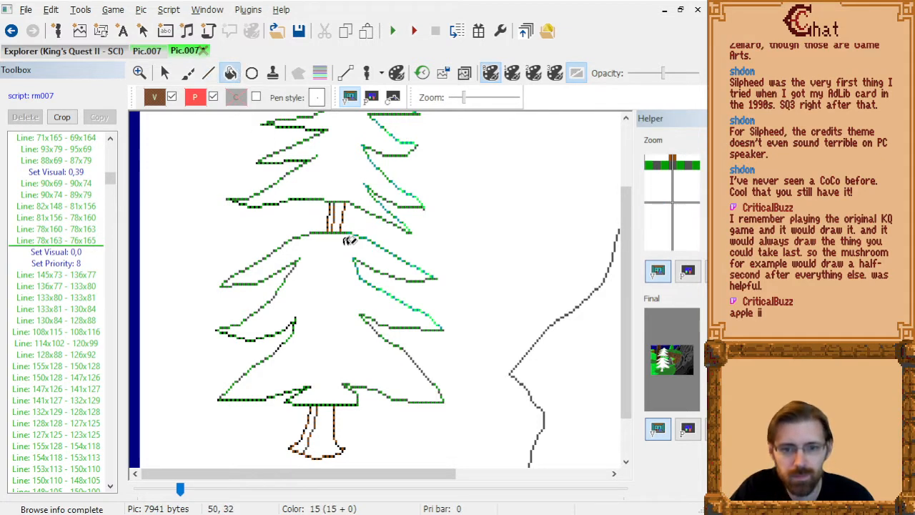
pyautogui.click(331, 216)
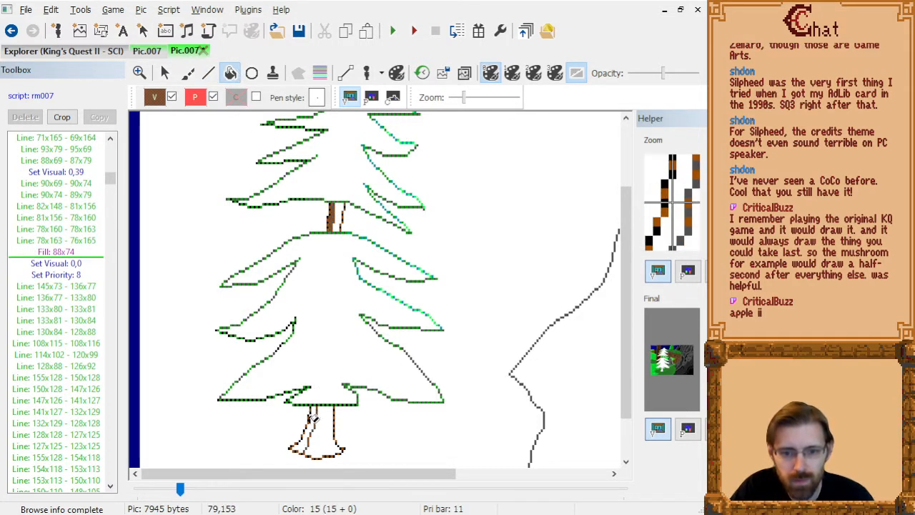
pyautogui.click(313, 421)
pyautogui.click(159, 98)
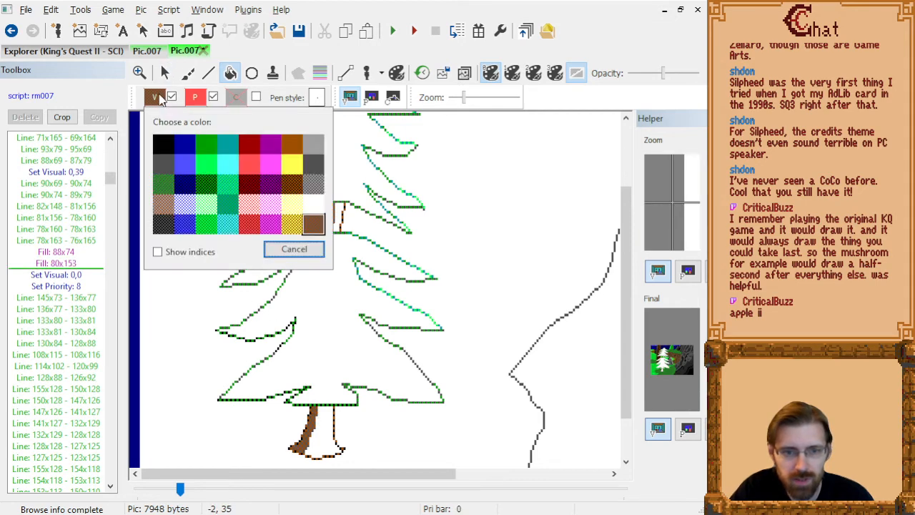
pyautogui.click(293, 184)
pyautogui.click(208, 73)
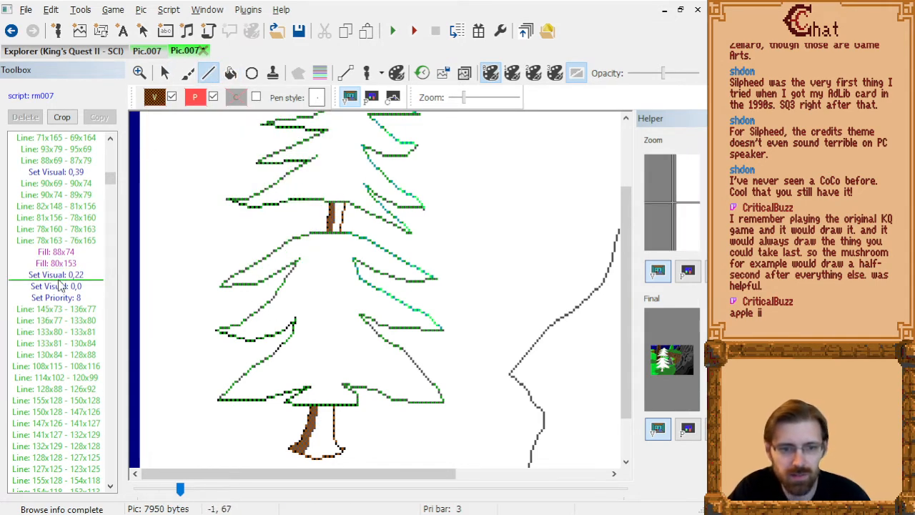
pyautogui.click(63, 274)
pyautogui.press('Delete')
# Set the visual colour to 0,6 and draw trunk lines 93x69 - 92x79 and 89x158 - 87x156 - 87x159 - 87x166.
pyautogui.click(164, 93)
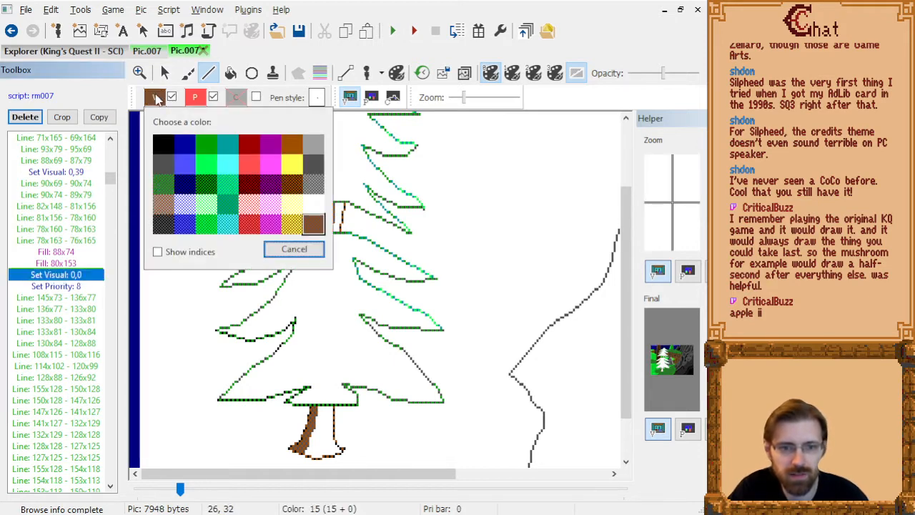
pyautogui.click(292, 184)
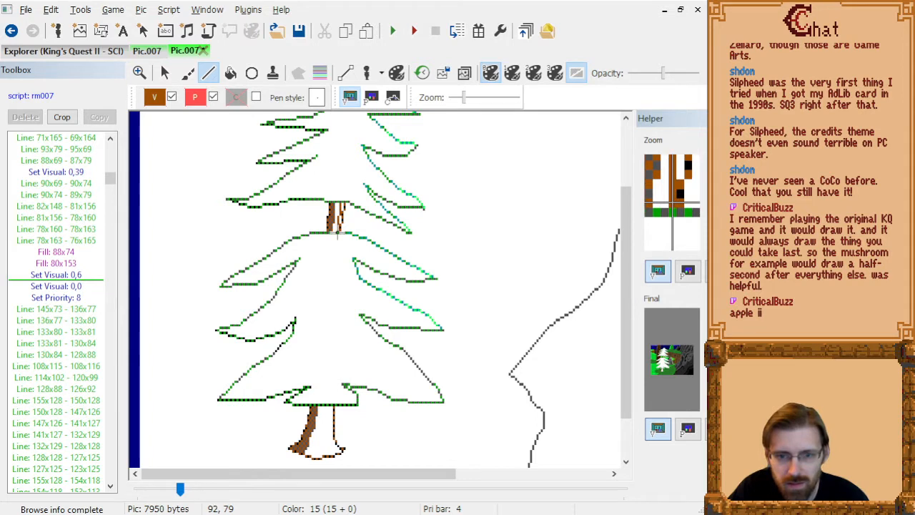
pyautogui.click(337, 235)
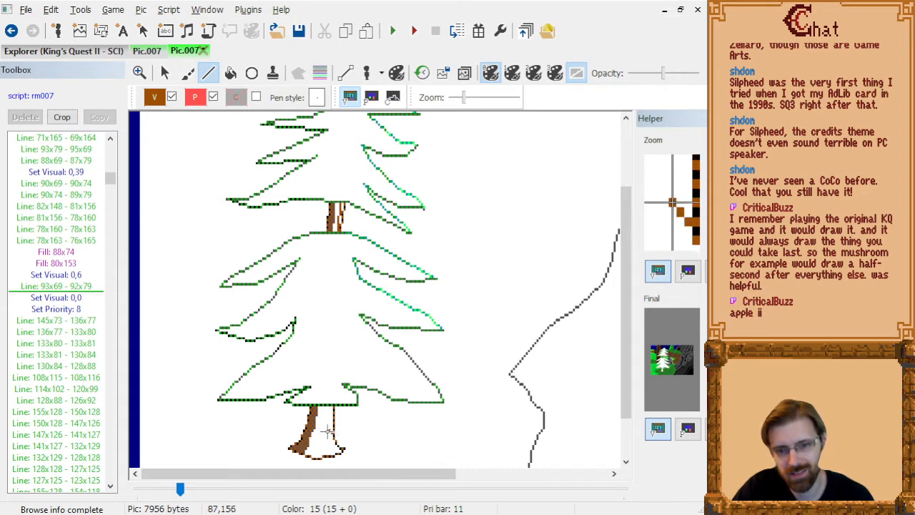
pyautogui.click(328, 432)
pyautogui.click(327, 439)
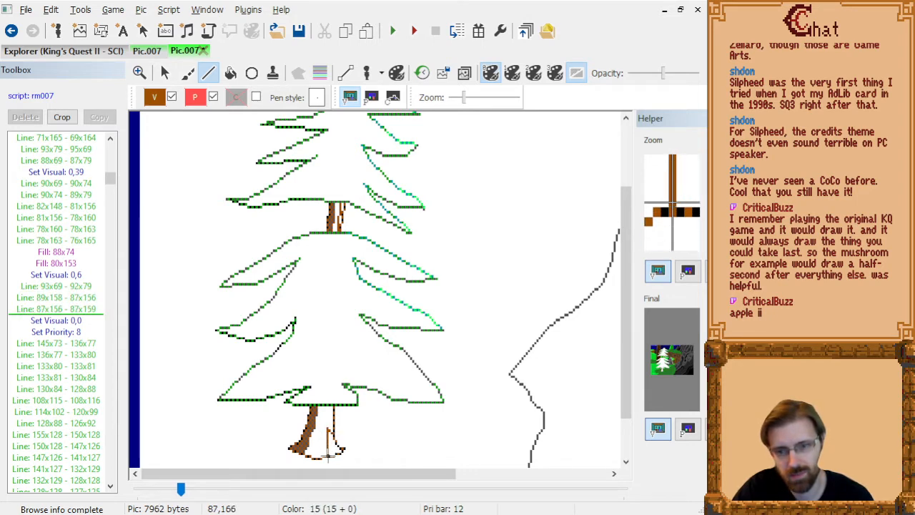
pyautogui.click(328, 458)
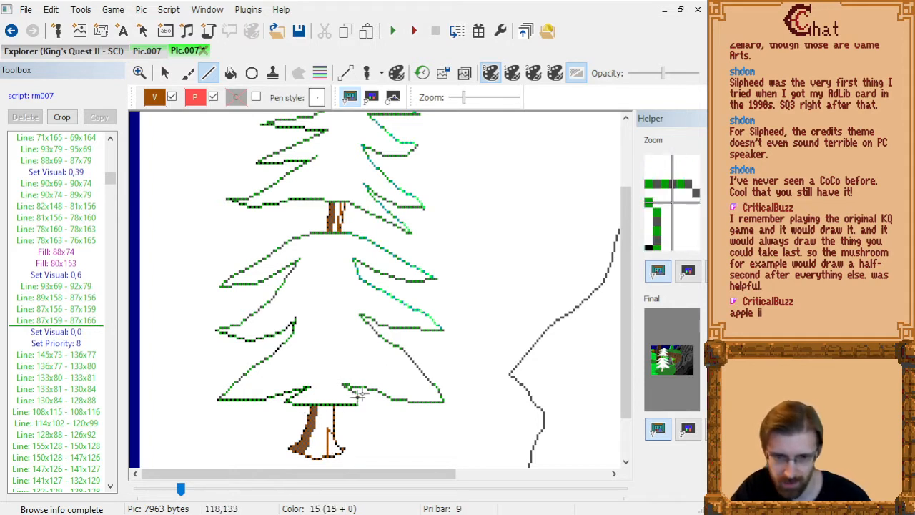
# Fill the trunk's right-hand areas at 94x69, 93x76 and 90x163 with colour 0,6.
pyautogui.click(230, 73)
pyautogui.click(345, 202)
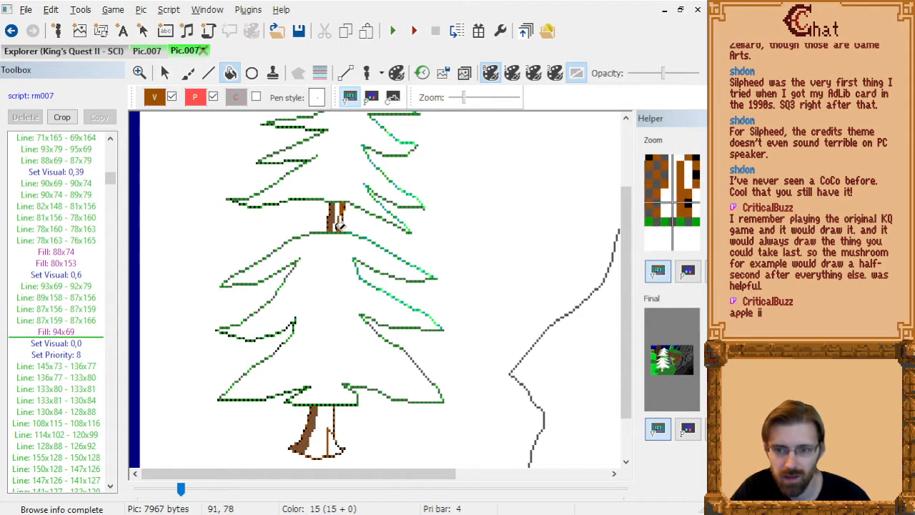
pyautogui.click(343, 221)
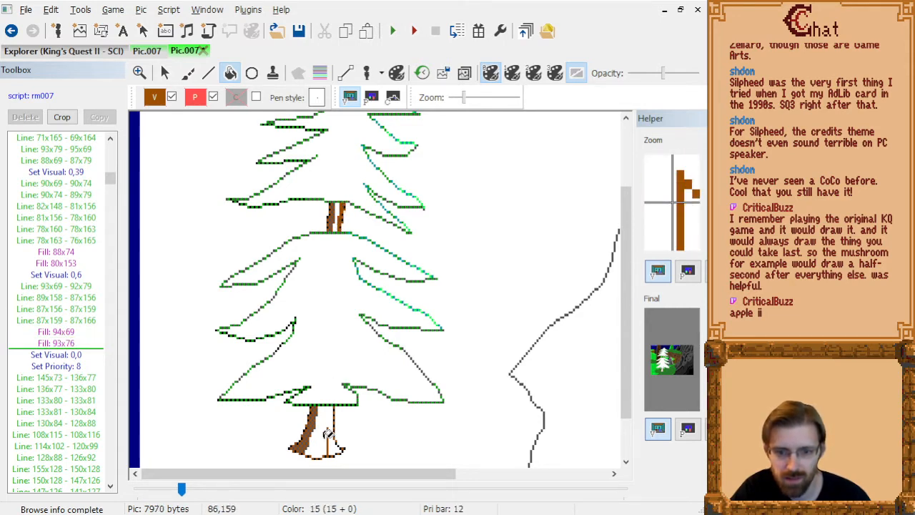
pyautogui.click(333, 445)
# Set the visual colour to 0,22 and fill the middle of the trunk at 91x71 and 86x152.
pyautogui.click(153, 98)
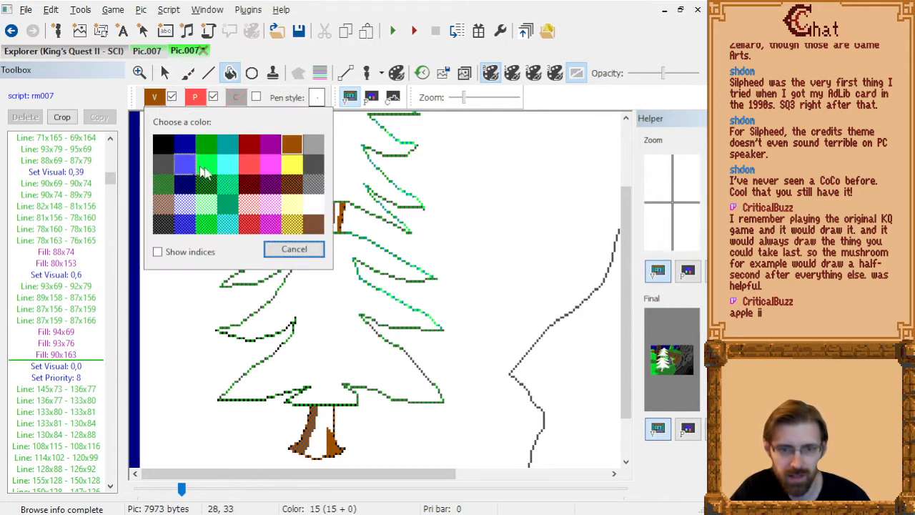
pyautogui.click(293, 180)
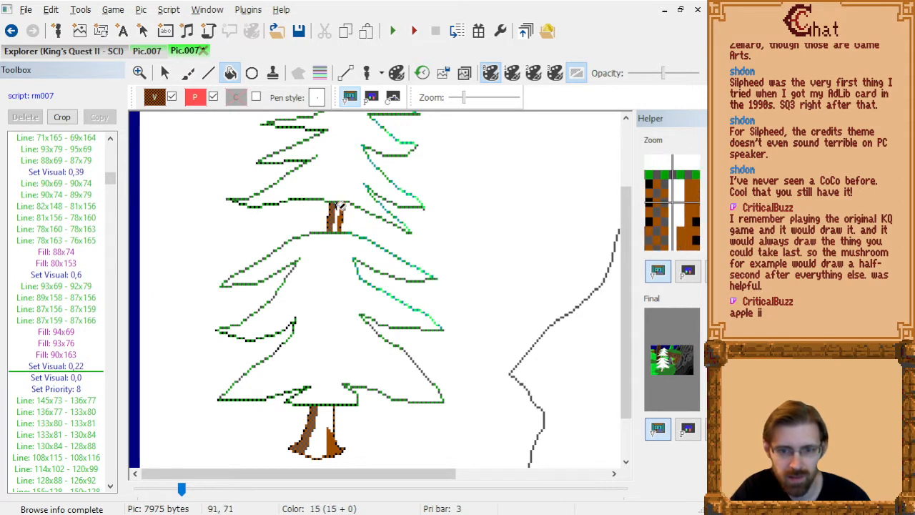
pyautogui.click(338, 205)
pyautogui.click(324, 410)
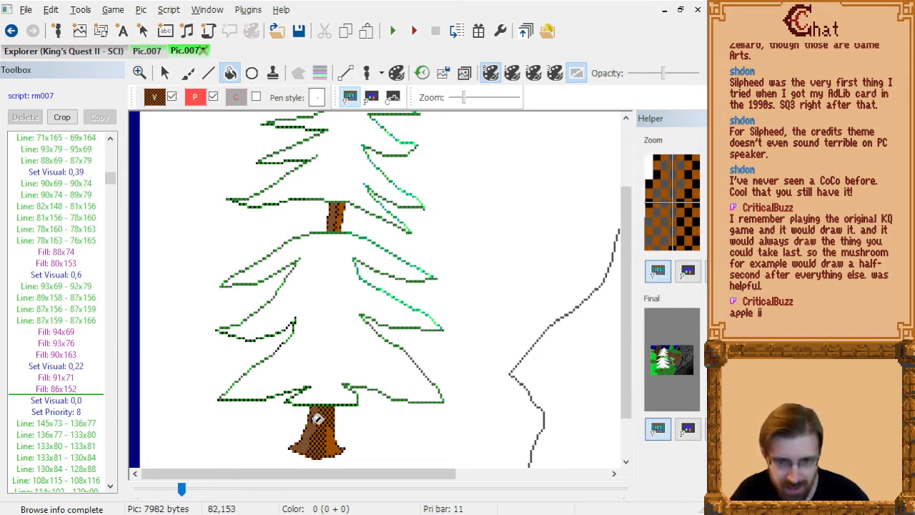
# Step back and forth through the trunk's drawing commands and examine how its shading lines and fills build up.
pyautogui.click(78, 367)
pyautogui.press('Up')
pyautogui.press('Up')
pyautogui.press('Up')
pyautogui.press('Up')
pyautogui.press('Up')
pyautogui.press('Up')
pyautogui.press('Up')
pyautogui.press('Up')
pyautogui.press('Up')
pyautogui.press('Up')
pyautogui.press('Up')
pyautogui.press('Up')
pyautogui.press('Up')
pyautogui.press('Up')
pyautogui.press('Up')
pyautogui.press('Up')
pyautogui.press('Up')
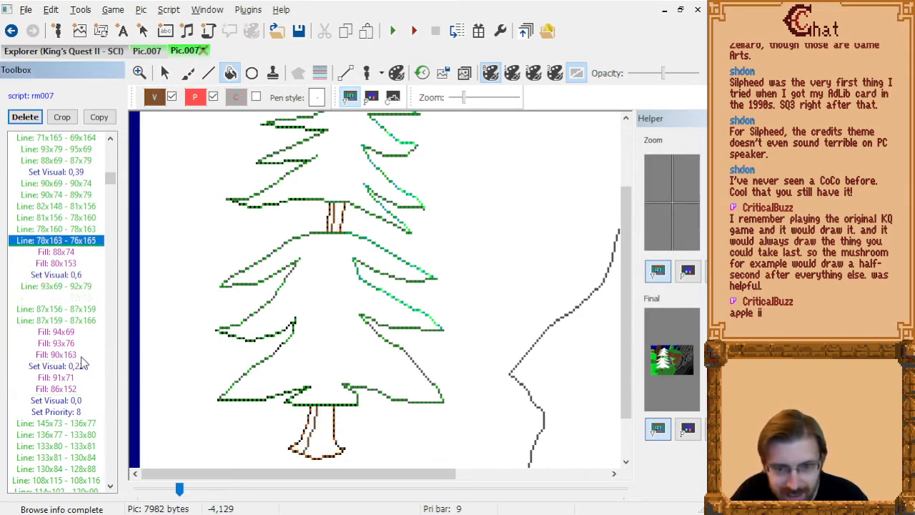
pyautogui.press('Down')
pyautogui.press('Down')
pyautogui.press('Down')
pyautogui.press('Down')
pyautogui.press('Down')
pyautogui.press('Down')
pyautogui.press('Down')
pyautogui.press('Down')
pyautogui.press('Down')
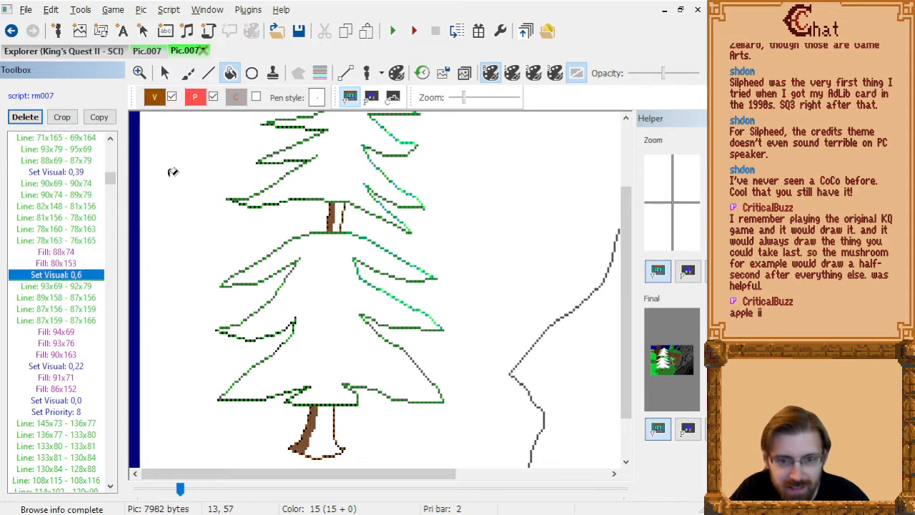
# Insert line 80x156 - 79x155 on the lower trunk after line 78x163 - 76x165.
pyautogui.click(208, 73)
pyautogui.press('Up')
pyautogui.press('Up')
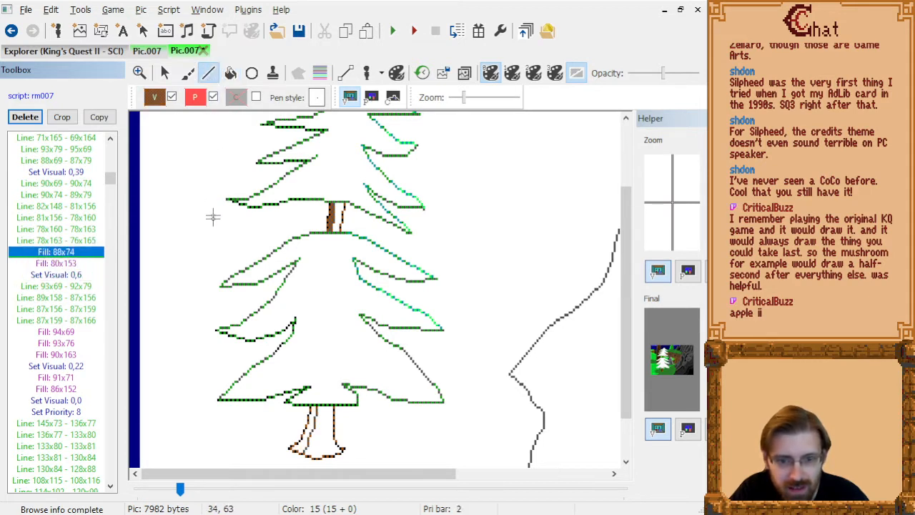
pyautogui.press('Down')
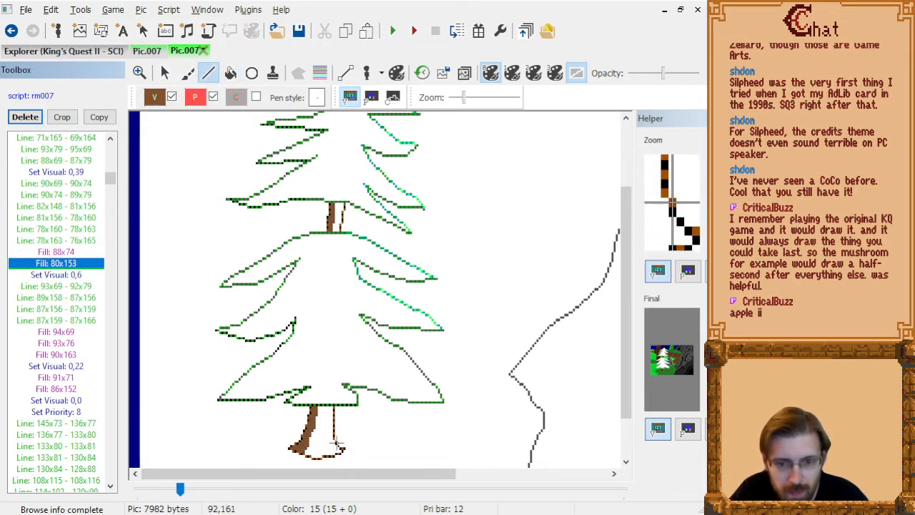
pyautogui.press('Up')
pyautogui.press('Up')
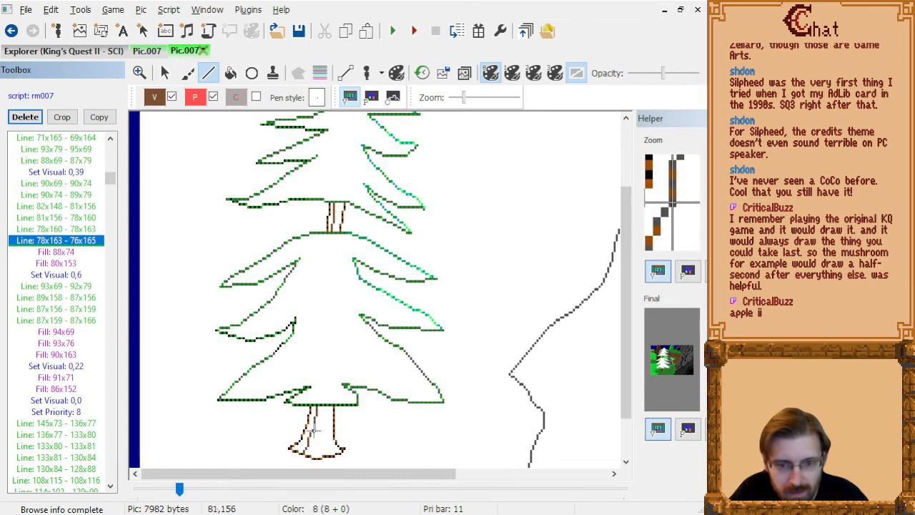
pyautogui.click(312, 427)
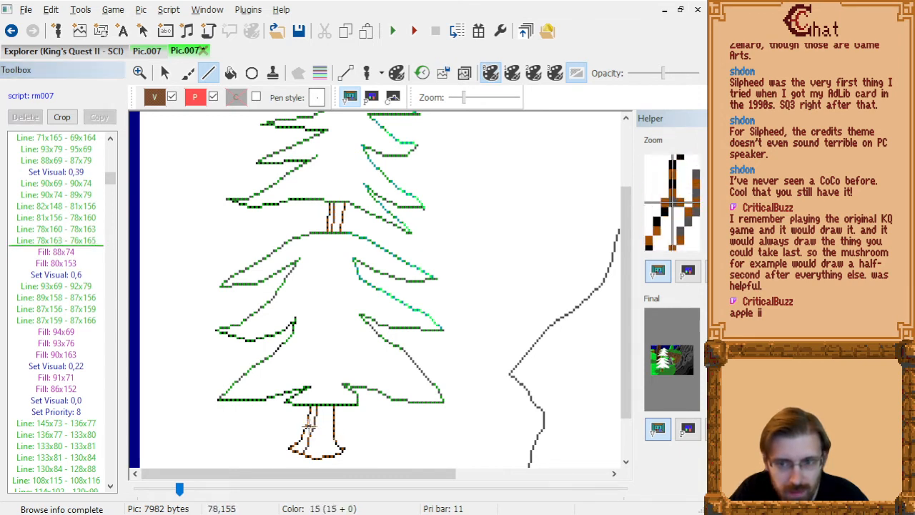
pyautogui.click(309, 425)
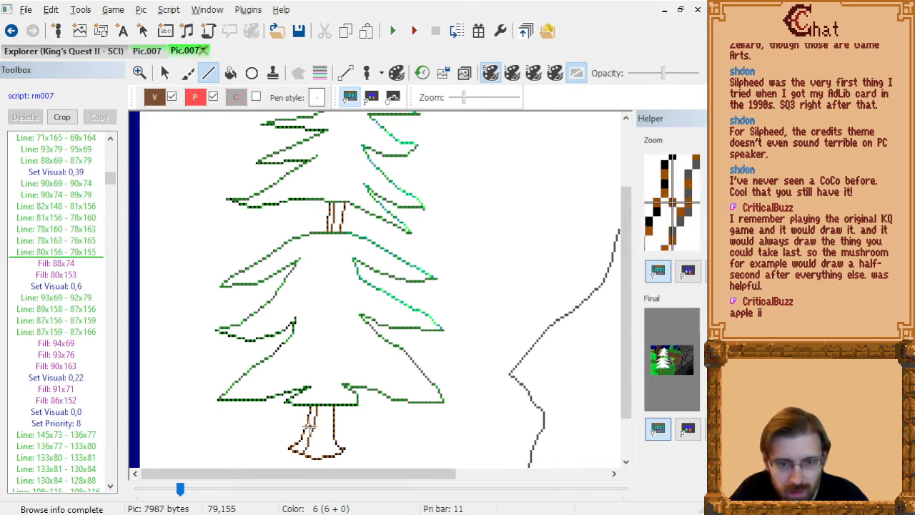
# Delete the lower trunk's shading line 82x148 - 81x156 and check the remaining trunk lines.
pyautogui.click(76, 250)
pyautogui.press('Up')
pyautogui.press('Up')
pyautogui.press('Up')
pyautogui.press('Up')
pyautogui.press('Up')
pyautogui.press('Down')
pyautogui.press('Down')
pyautogui.press('Delete')
pyautogui.press('Down')
pyautogui.press('Down')
pyautogui.press('Down')
pyautogui.press('Down')
pyautogui.press('Down')
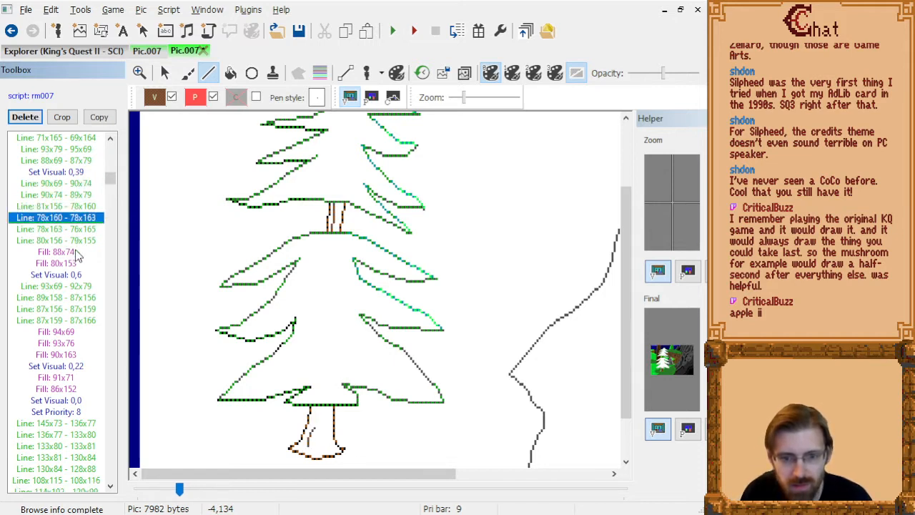
# Replace the lower trunk's fill 80x153 with a fill at 77x159 and review the completed trunk.
pyautogui.press('Up')
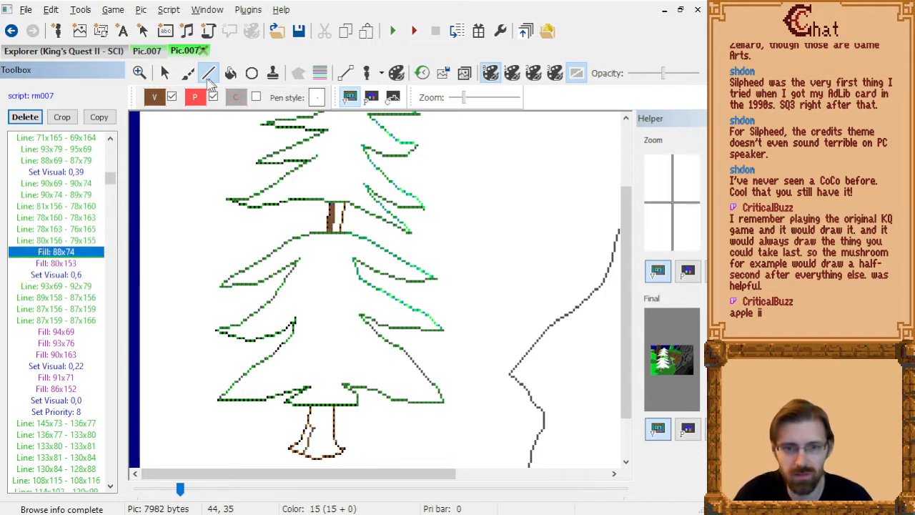
pyautogui.press('Down')
pyautogui.press('Delete')
pyautogui.press('Up')
pyautogui.press('Up')
pyautogui.press('Down')
pyautogui.click(230, 72)
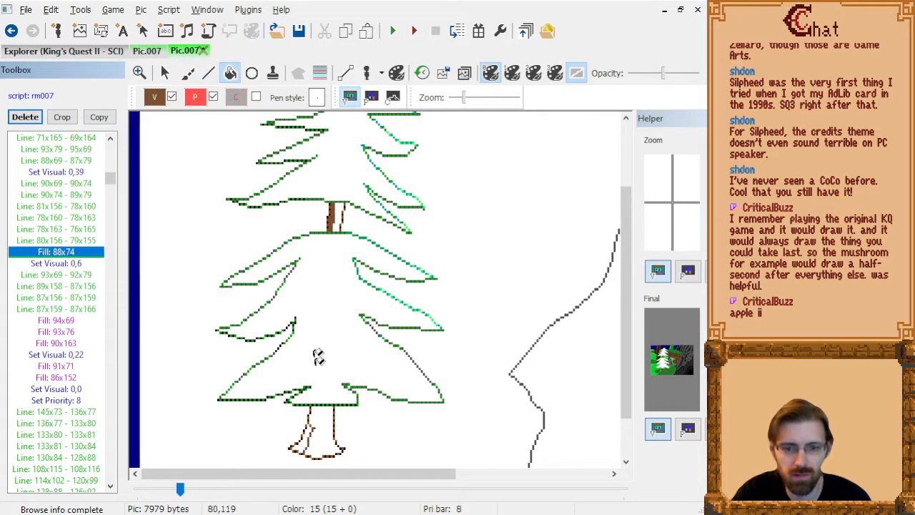
pyautogui.click(304, 424)
pyautogui.click(65, 270)
pyautogui.press('Down')
pyautogui.press('Down')
pyautogui.press('Down')
pyautogui.press('Down')
pyautogui.press('Down')
pyautogui.press('Down')
pyautogui.press('Down')
pyautogui.press('Down')
pyautogui.press('Down')
pyautogui.press('Down')
pyautogui.press('Down')
pyautogui.press('Down')
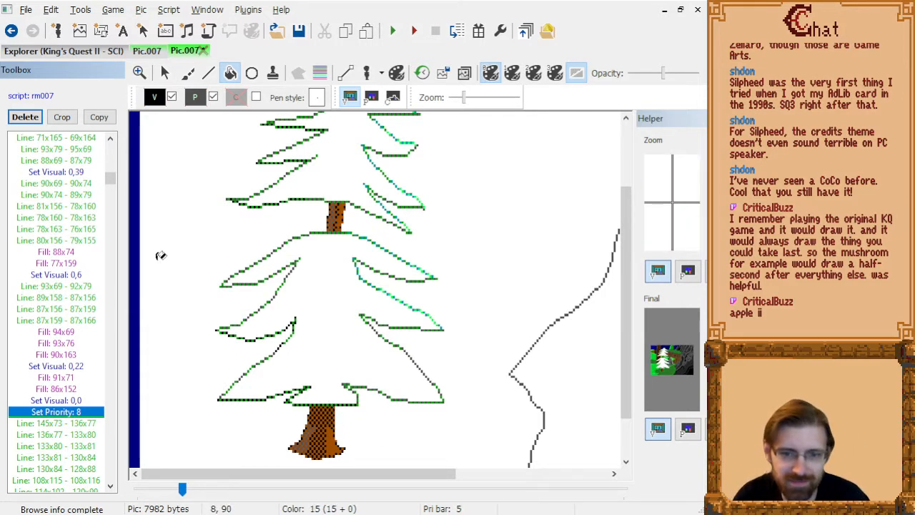
# Try to recolour the trunk's shading lines by inserting Set Visual 0,22 after line 90x69 - 90x74.
pyautogui.scroll(2, 405, 336)
pyautogui.scroll(3, 406, 336)
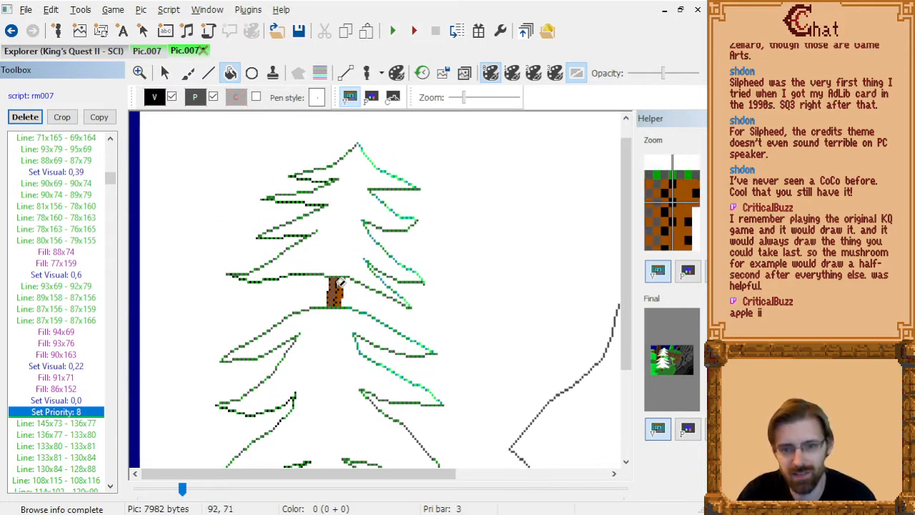
pyautogui.click(53, 243)
pyautogui.press('Up')
pyautogui.press('Up')
pyautogui.press('Up')
pyautogui.press('Up')
pyautogui.press('Up')
pyautogui.press('Up')
pyautogui.press('Up')
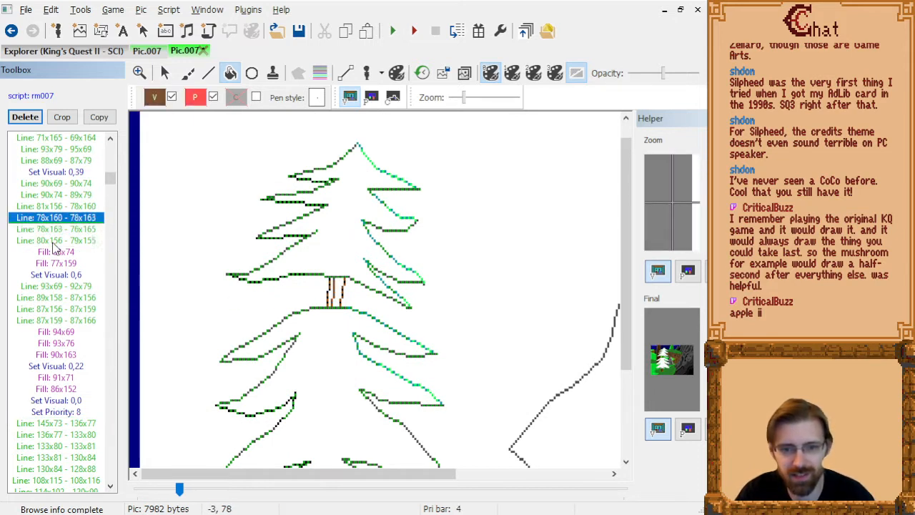
pyautogui.press('Down')
pyautogui.press('Down')
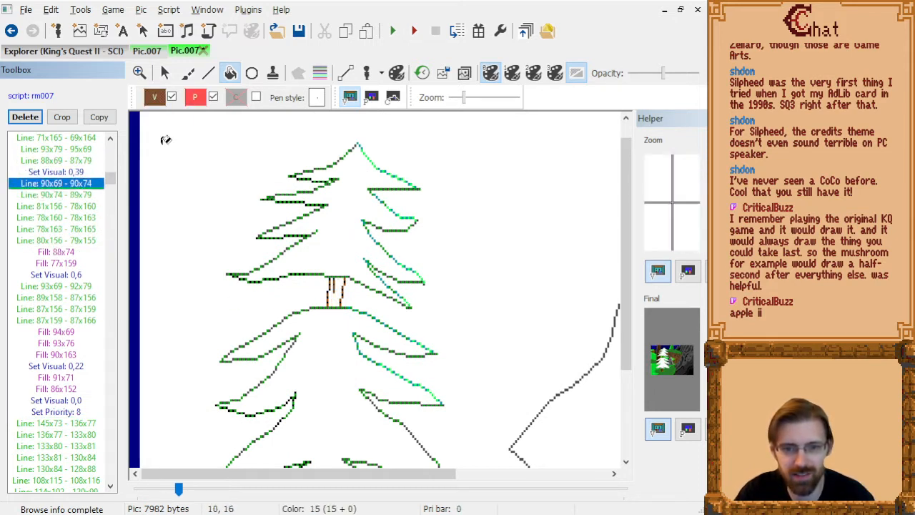
pyautogui.click(157, 98)
pyautogui.click(292, 184)
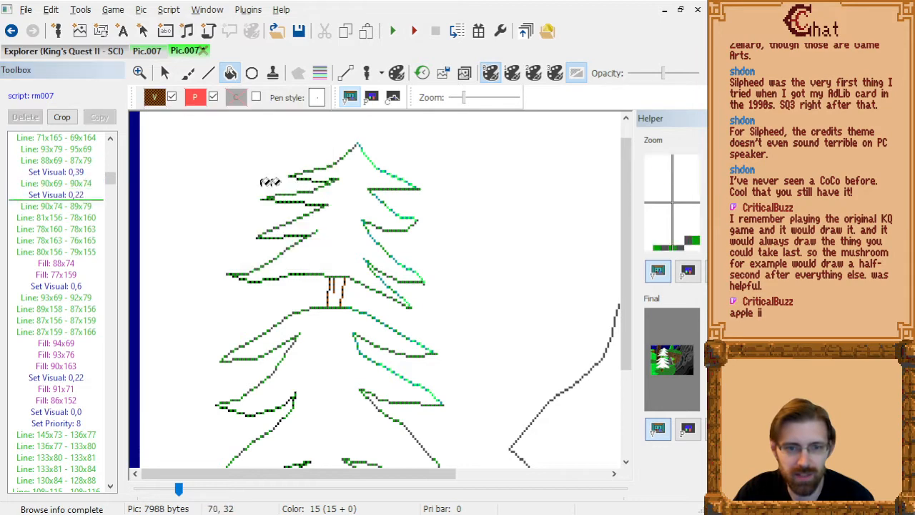
# Replace Set Visual 0,39 before trunk line 90x69 - 90x74 with Set Visual 0,22, and remove the extra Set Visual 0,22 after that line.
pyautogui.click(75, 175)
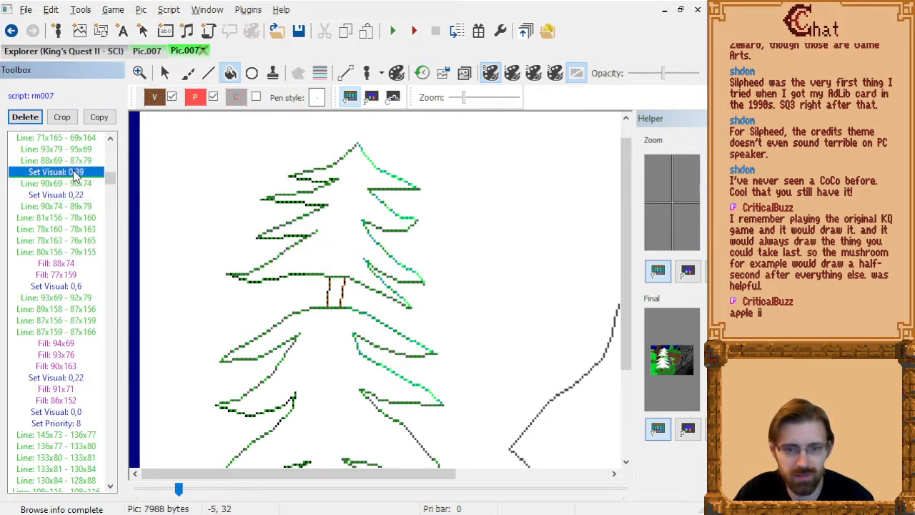
pyautogui.press('Down')
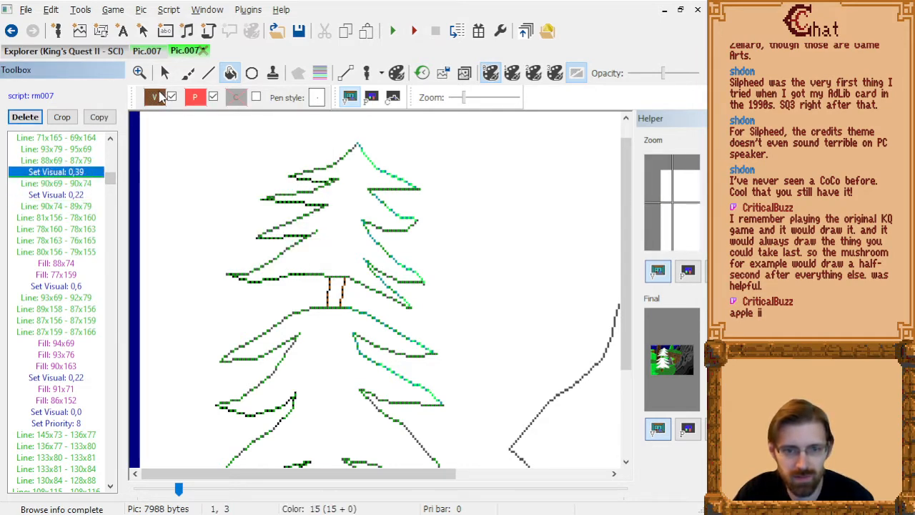
pyautogui.click(157, 98)
pyautogui.click(282, 179)
pyautogui.click(75, 185)
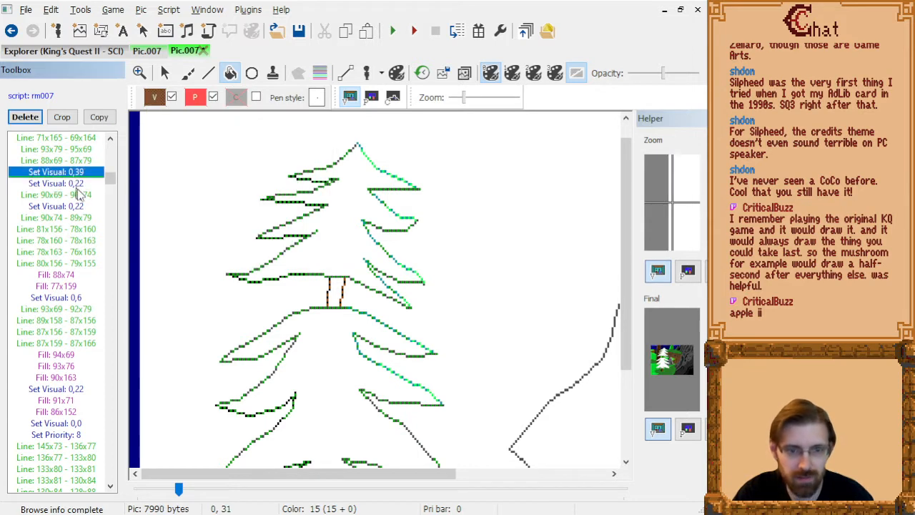
pyautogui.click(78, 195)
pyautogui.press('Delete')
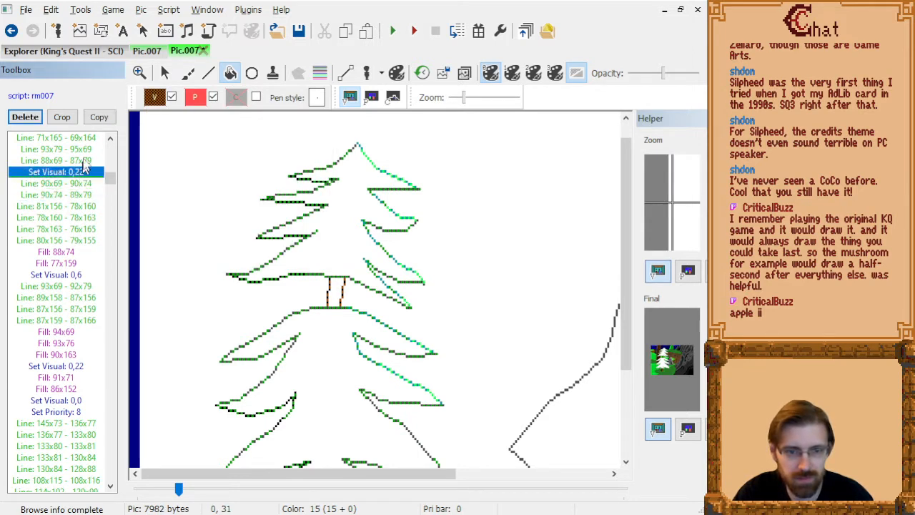
# Try to insert Set Visual 0,39 between the trunk fills 88x74 and 77x159.
pyautogui.press('Down')
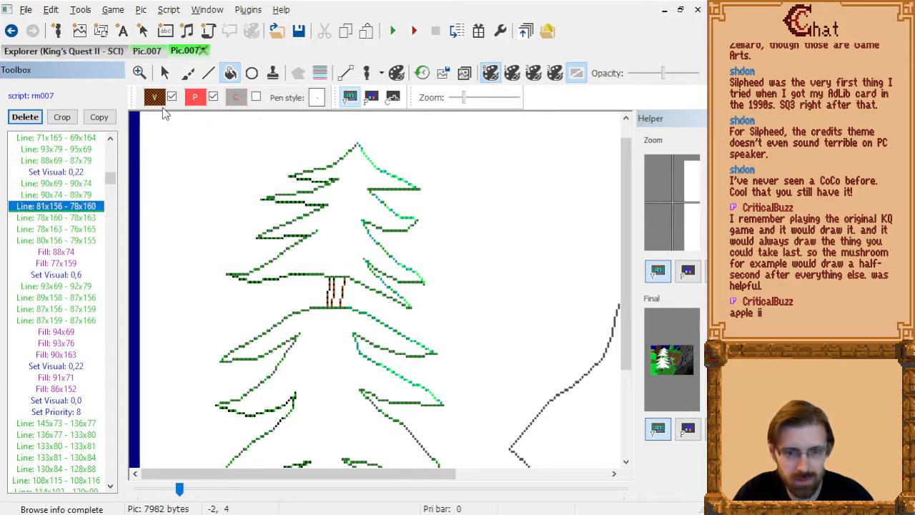
pyautogui.press('Down')
pyautogui.press('Down')
pyautogui.scroll(-3, 336, 190)
pyautogui.press('Down')
pyautogui.press('Down')
pyautogui.press('Down')
pyautogui.press('Down')
pyautogui.press('Up')
pyautogui.press('Up')
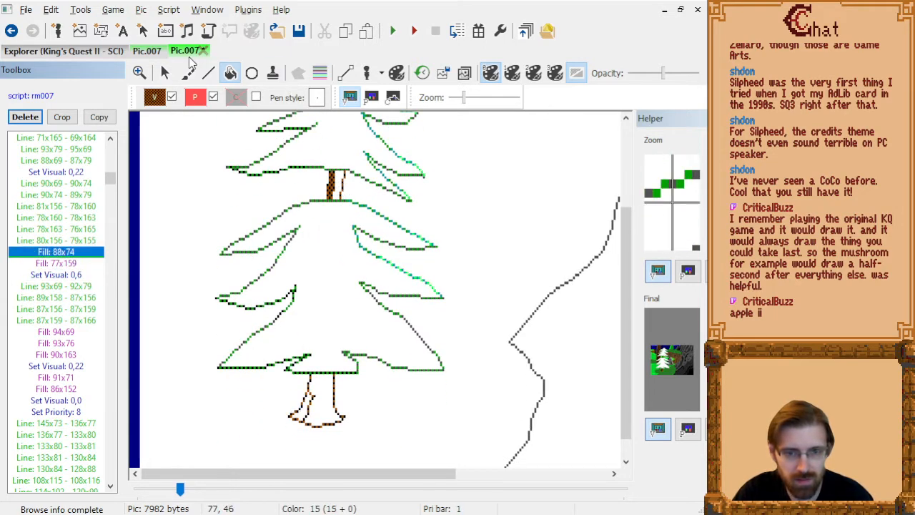
pyautogui.click(155, 97)
pyautogui.click(314, 226)
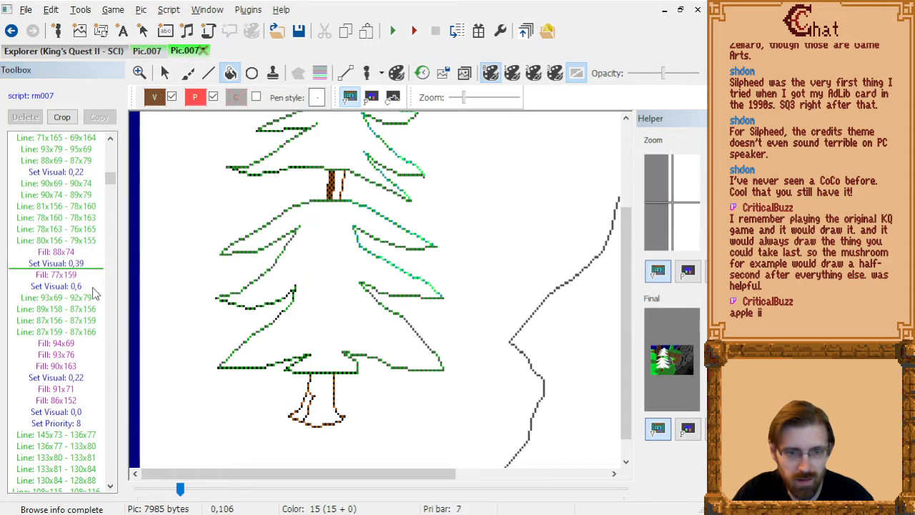
pyautogui.click(74, 265)
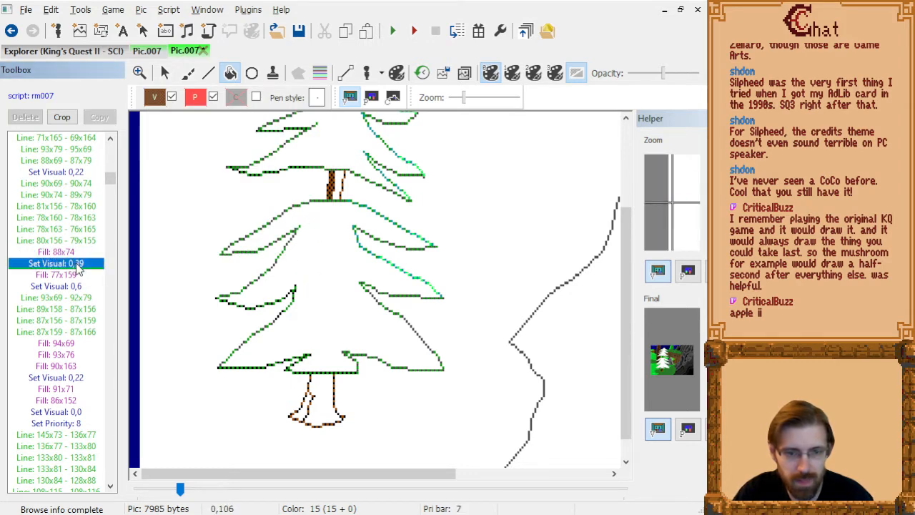
pyautogui.press('Up')
pyautogui.press('Delete')
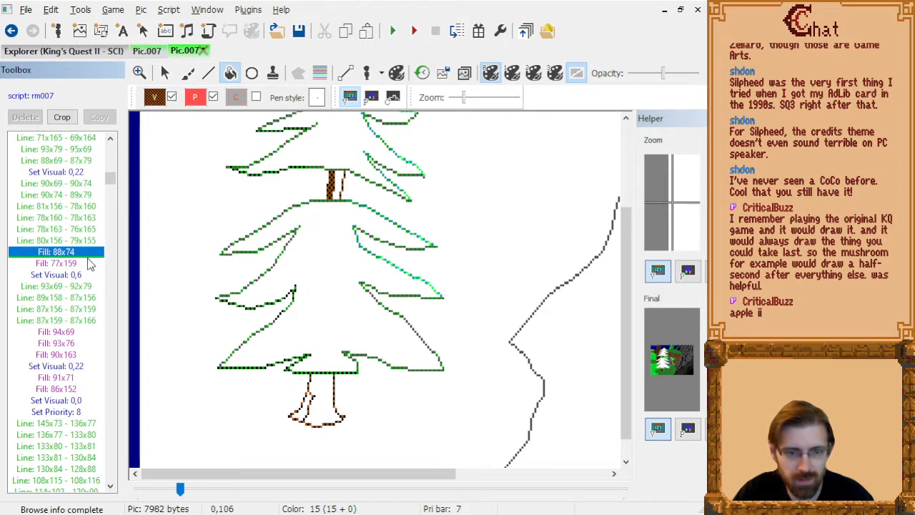
# Insert Set Visual 0,39 after trunk line 80x156 - 79x155, ahead of fill 88x74.
pyautogui.press('Up')
pyautogui.press('Up')
pyautogui.click(156, 98)
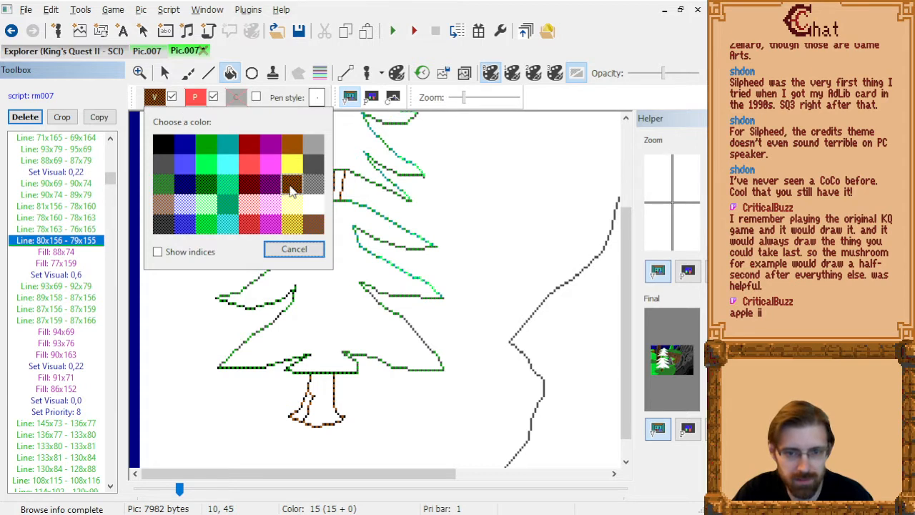
pyautogui.click(314, 225)
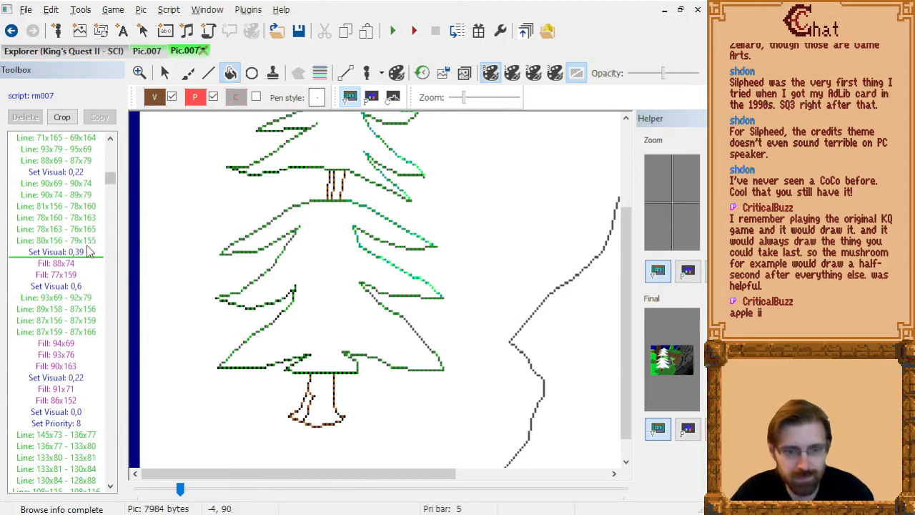
# Step back and forth through the commands after the trunk's first fills and examine the finished trunk shading.
pyautogui.press('Down')
pyautogui.press('Down')
pyautogui.press('Down')
pyautogui.press('Down')
pyautogui.press('Down')
pyautogui.press('Down')
pyautogui.press('Down')
pyautogui.press('Down')
pyautogui.press('Down')
pyautogui.press('Down')
pyautogui.press('Down')
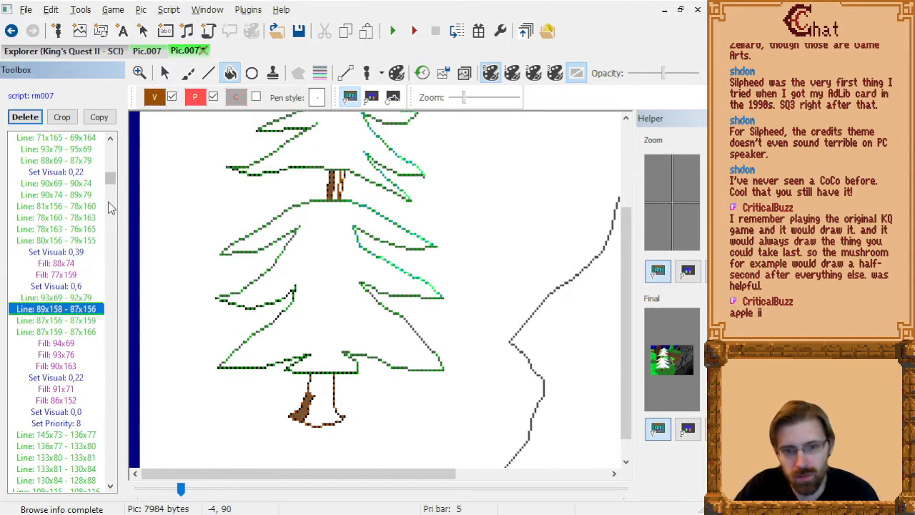
pyautogui.press('Down')
pyautogui.press('Down')
pyautogui.press('Down')
pyautogui.press('Down')
pyautogui.press('Down')
pyautogui.press('Down')
pyautogui.press('Down')
pyautogui.press('Down')
pyautogui.press('Down')
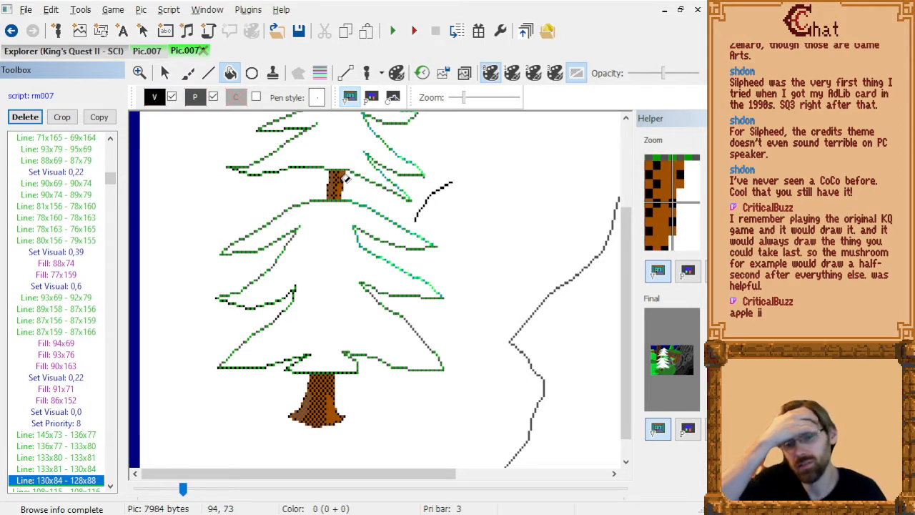
pyautogui.press('Down')
pyautogui.press('Up')
pyautogui.press('Up')
pyautogui.press('Up')
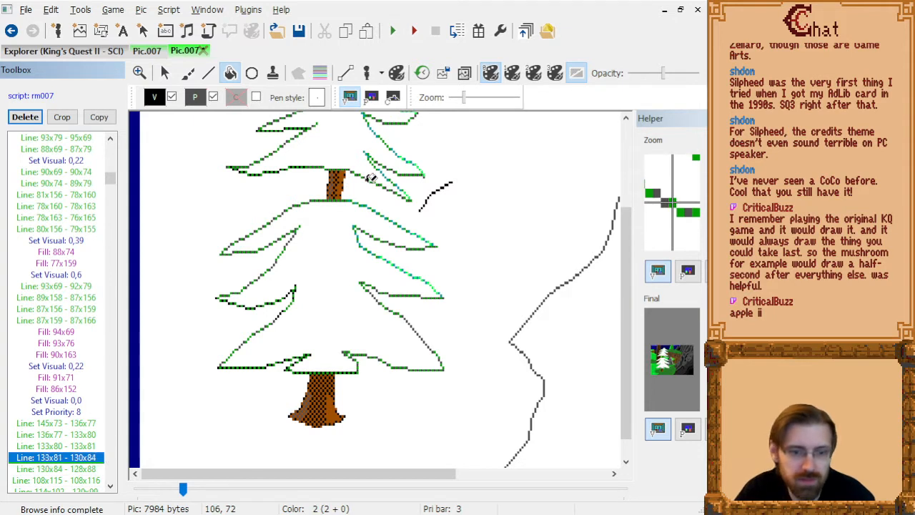
pyautogui.press('Up')
pyautogui.press('Up')
pyautogui.press('Up')
pyautogui.press('Down')
pyautogui.press('Up')
pyautogui.press('Up')
pyautogui.press('Down')
pyautogui.press('Down')
pyautogui.press('Up')
pyautogui.press('Up')
pyautogui.press('Up')
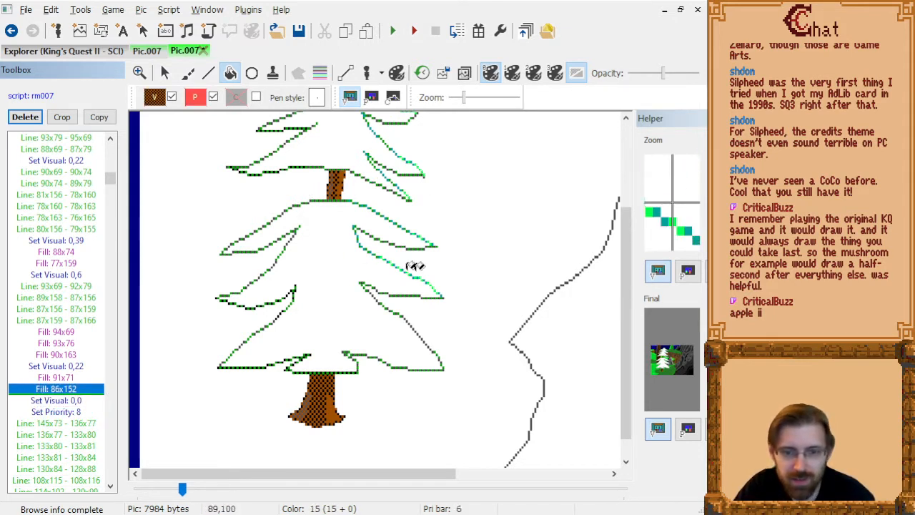
# Insert the dithered dark green Set Visual 0,16 after trunk fill 86x152 and activate the Line tool.
pyautogui.scroll(3, 429, 264)
pyautogui.scroll(2, 438, 266)
pyautogui.scroll(-1, 458, 236)
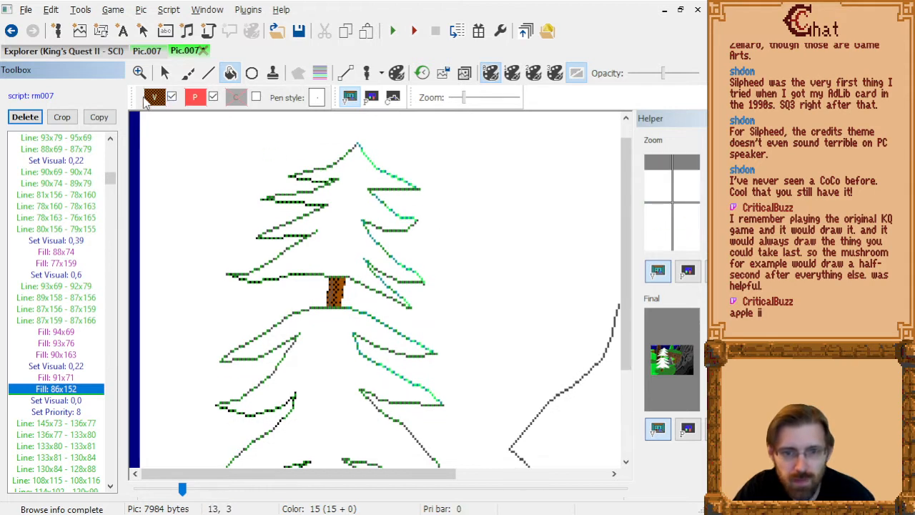
pyautogui.click(154, 97)
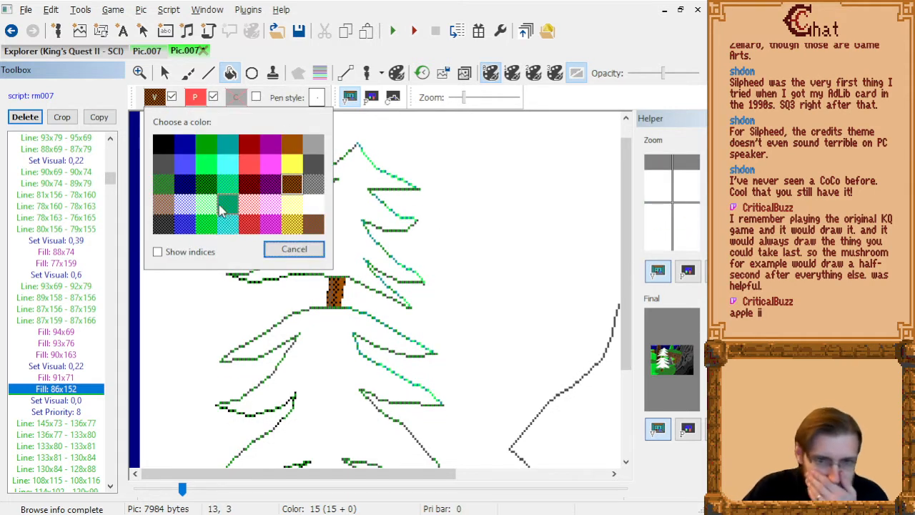
pyautogui.click(160, 187)
pyautogui.click(208, 73)
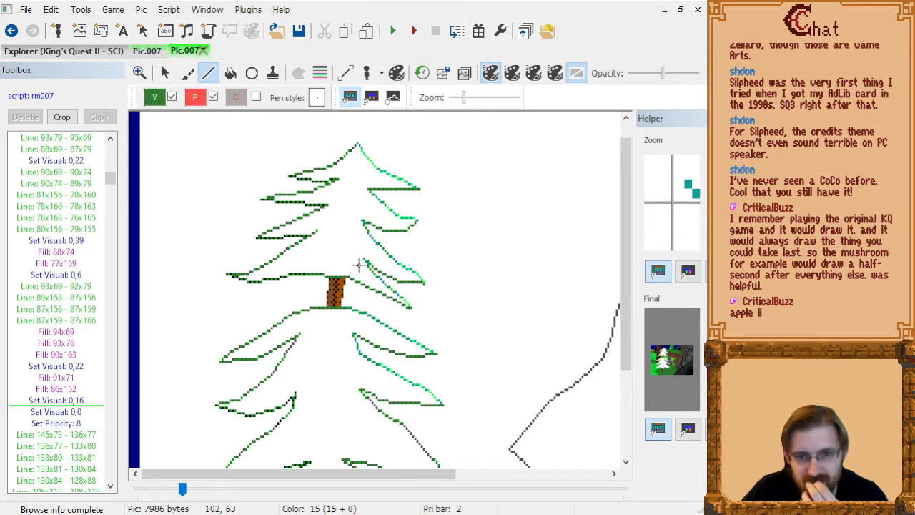
# Try a dark green line 109x72 - 105x66 across the branch beside the upper trunk section.
pyautogui.moveTo(381, 292); pyautogui.dragTo(369, 271)
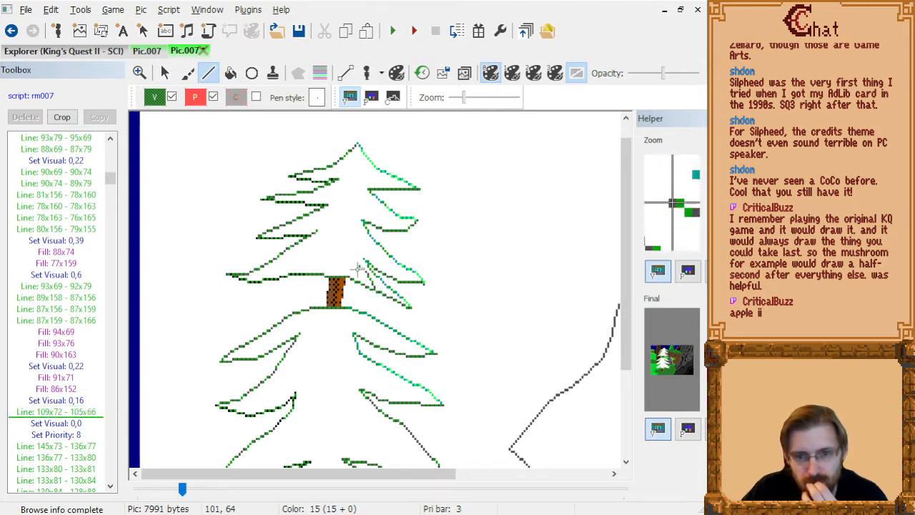
pyautogui.click(83, 413)
pyautogui.press('Delete')
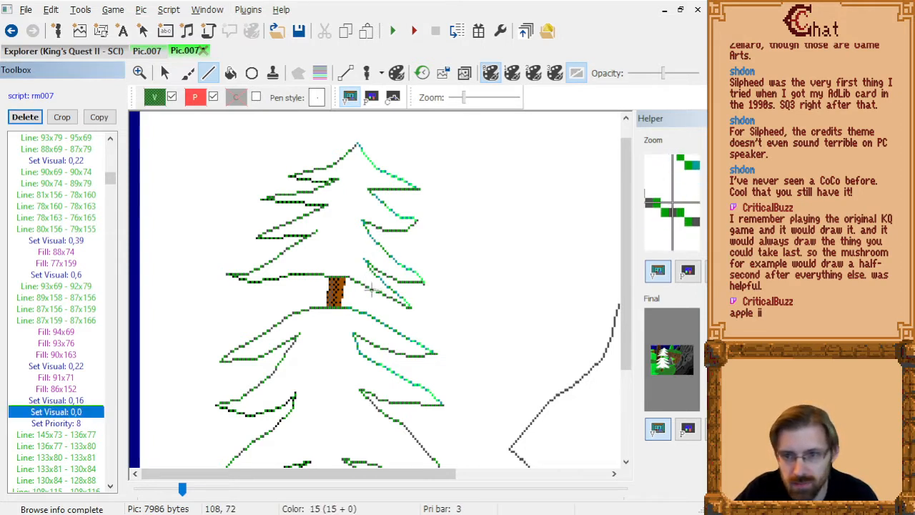
# Draw a shading boundary above the upper trunk section through 108x72, 97x65, 88x63, 77x63 and 58x64.
pyautogui.moveTo(371, 288); pyautogui.dragTo(349, 270)
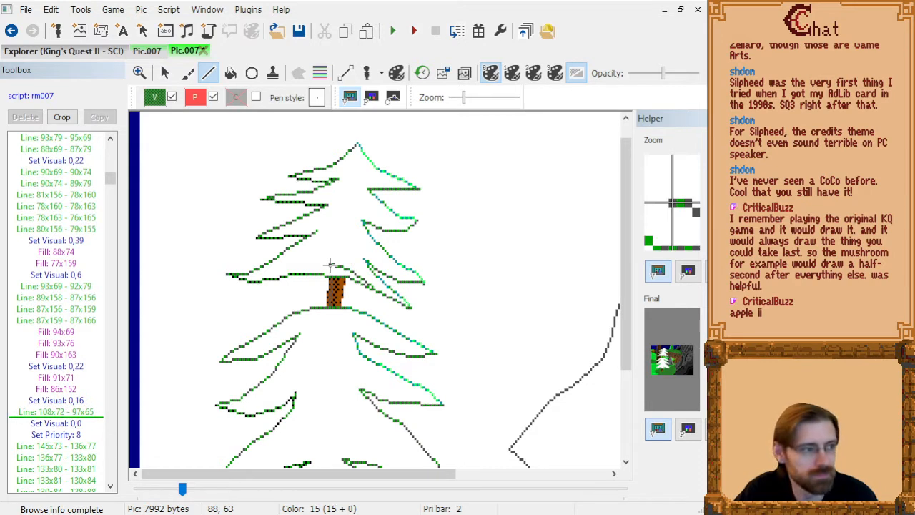
pyautogui.click(329, 265)
pyautogui.click(306, 265)
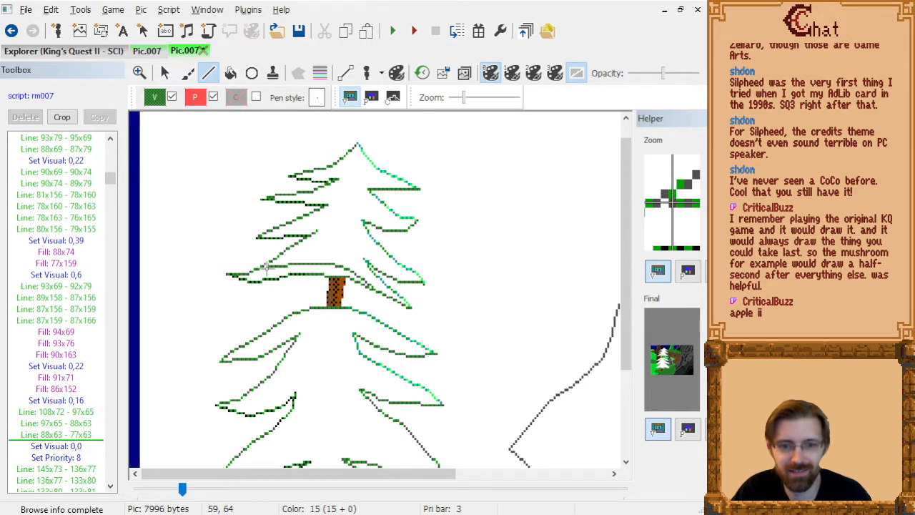
pyautogui.click(265, 267)
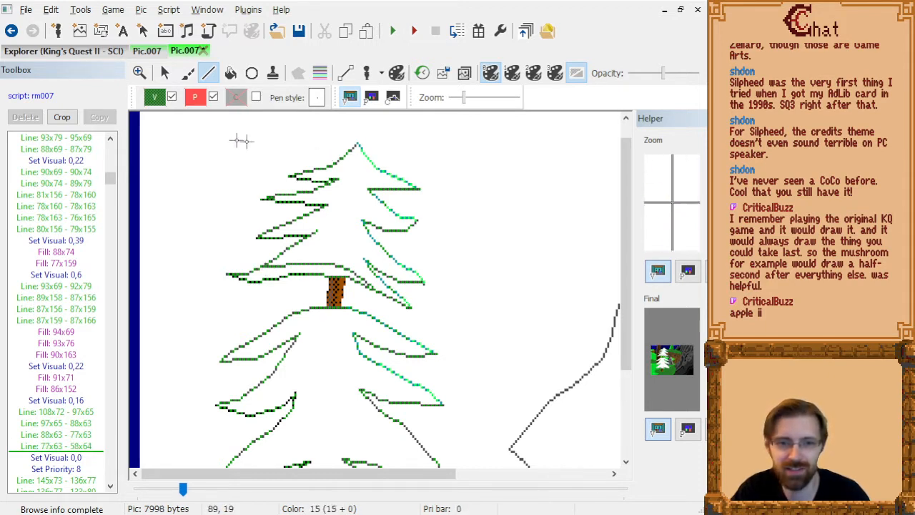
# Fill the branch underside above the upper trunk section with dark green at 59x66, 103x70, 105x71 and 107x72.
pyautogui.click(230, 74)
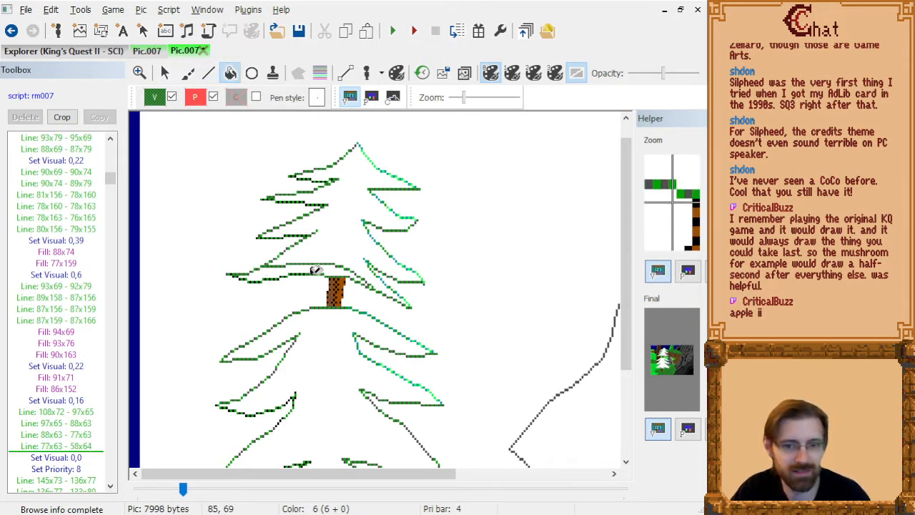
pyautogui.click(273, 269)
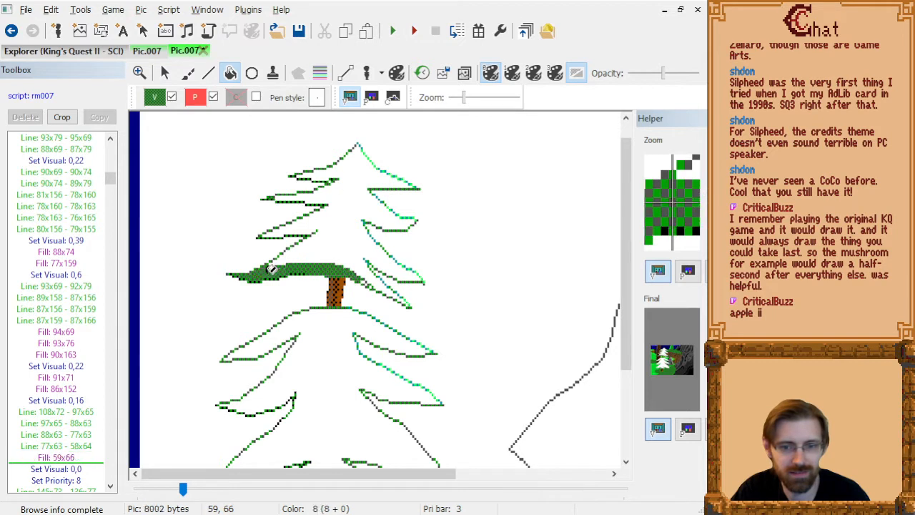
pyautogui.click(366, 282)
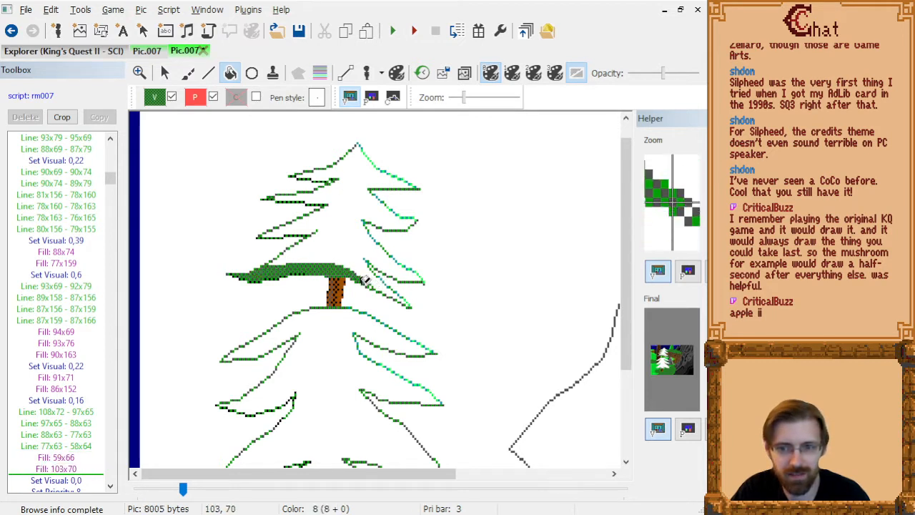
pyautogui.click(369, 283)
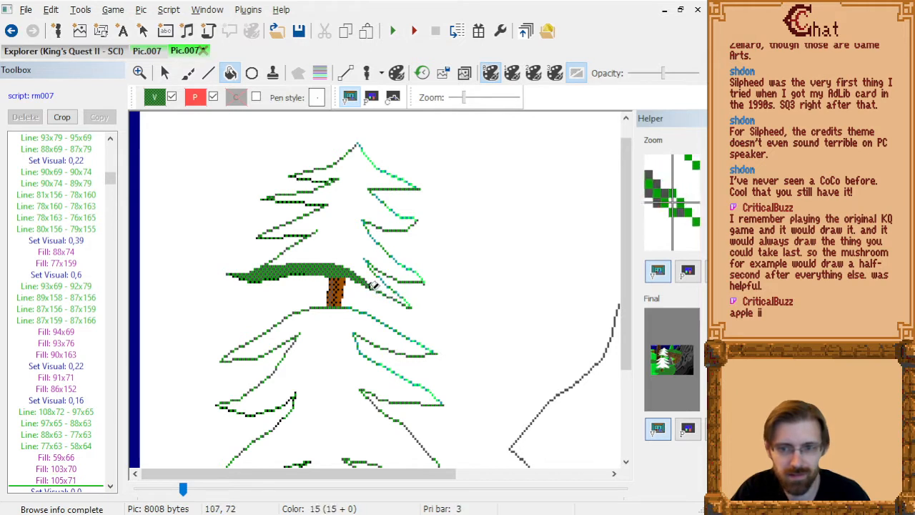
pyautogui.click(366, 281)
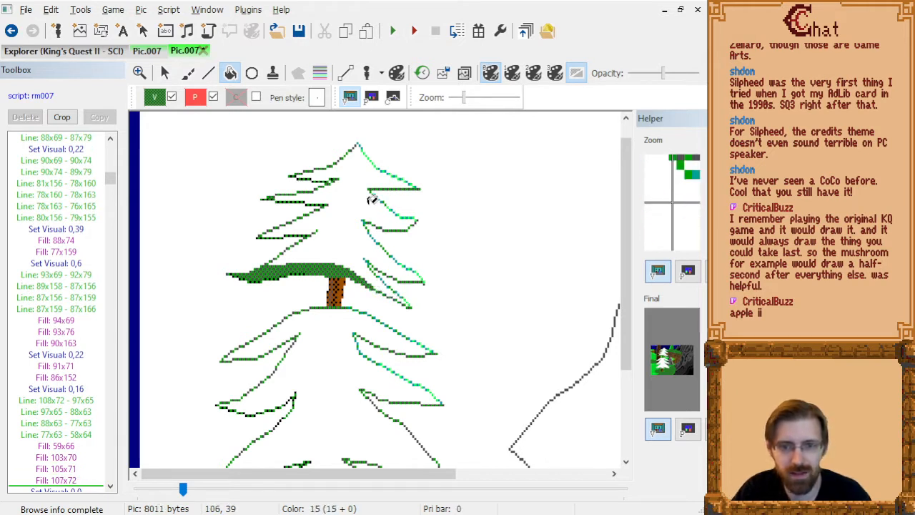
# Draw a dark green shading boundary across the next branch up through 81x49, 75x48 and 69x48.
pyautogui.click(209, 72)
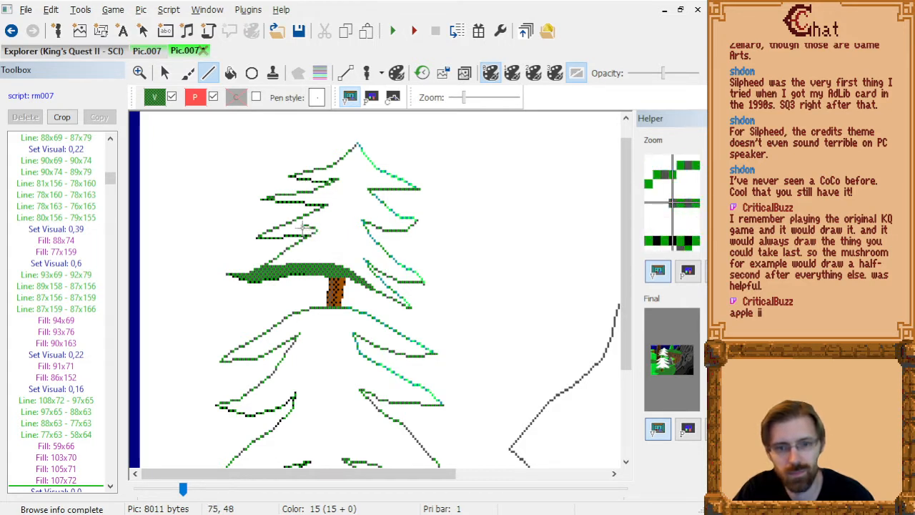
pyautogui.click(303, 227)
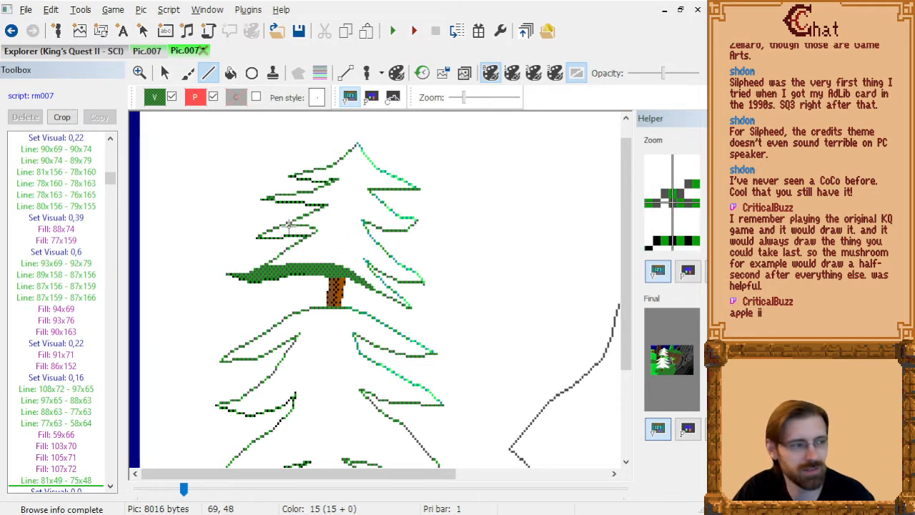
pyautogui.click(289, 223)
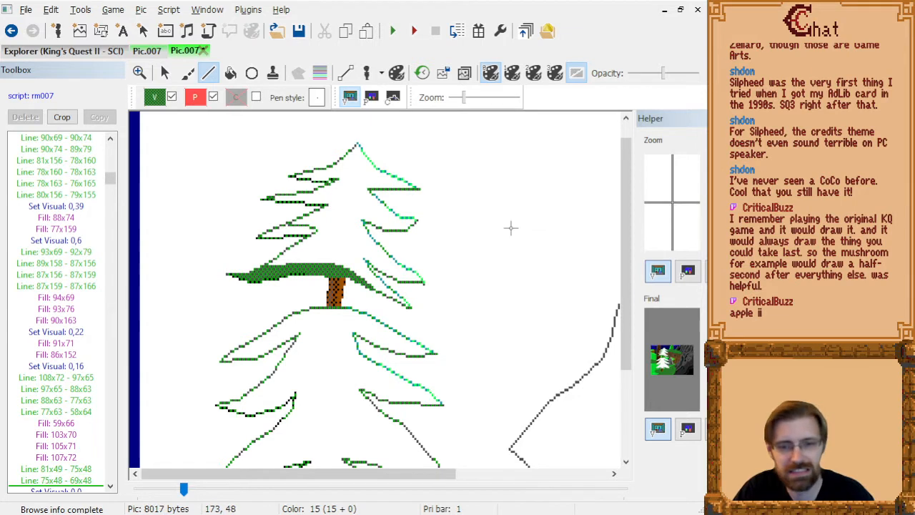
# Try a dark green shading boundary on the second left branch from the treetop through 87x39, 83x36 and 78x36.
pyautogui.click(320, 196)
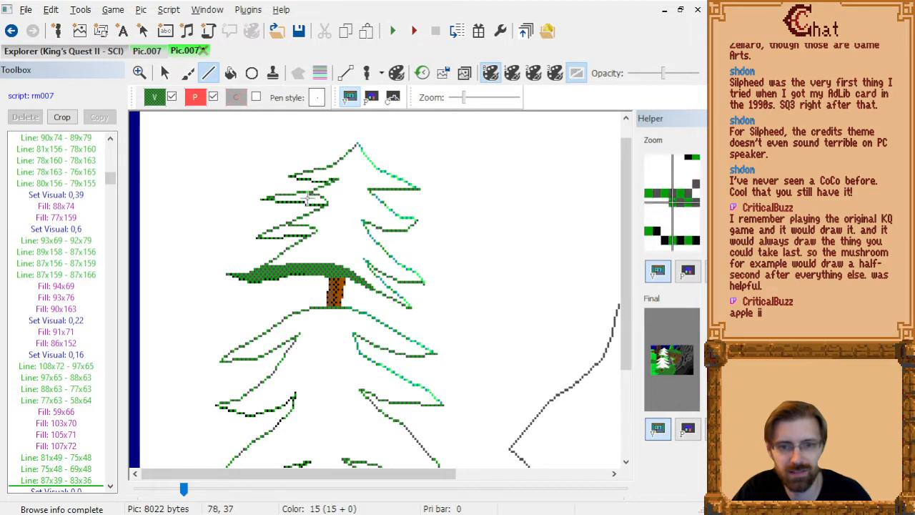
pyautogui.click(314, 194)
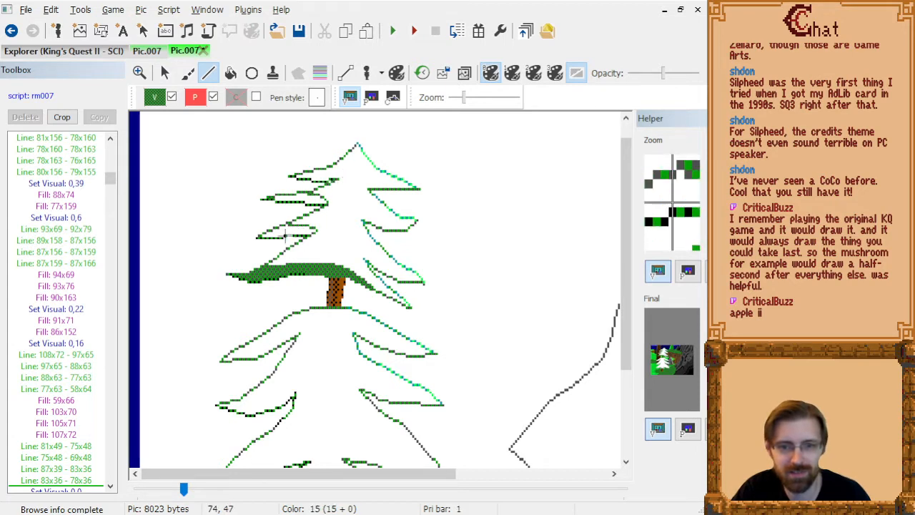
# Delete the four dark green boundary lines running from 81x49 - 75x48 through 83x36 - 78x36 in the drawing commands.
pyautogui.click(81, 488)
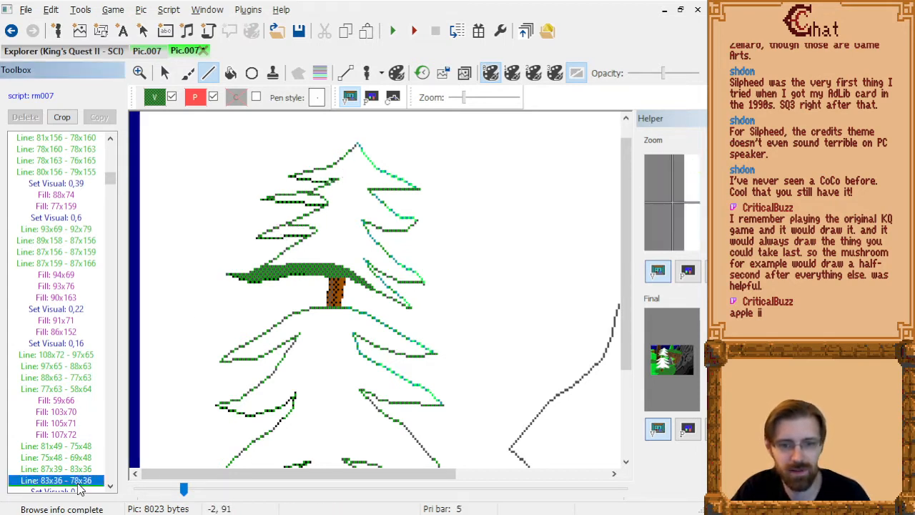
pyautogui.hotkey('shift', 'Up')
pyautogui.hotkey('shift', 'Up')
pyautogui.hotkey('shift', 'Up')
pyautogui.hotkey('shift', 'Up')
pyautogui.hotkey('shift', 'Up')
pyautogui.hotkey('shift', 'Up')
pyautogui.hotkey('shift', 'Down')
pyautogui.hotkey('shift', 'Down')
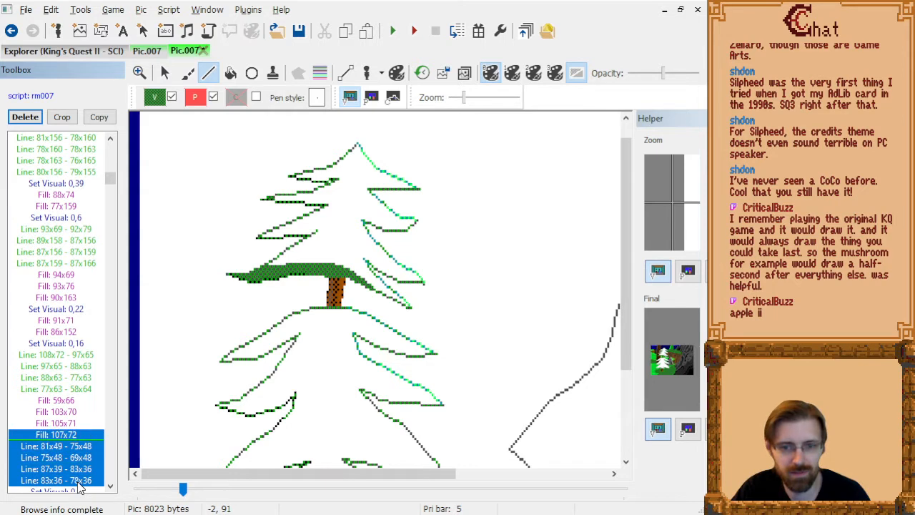
pyautogui.press('Delete')
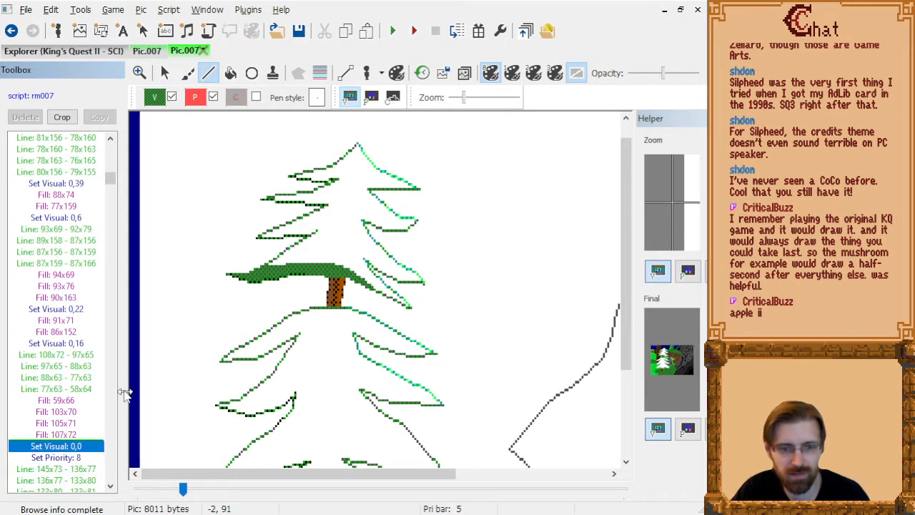
# After Fill 107x72, draw the third left branch's boundary through 90x51, 80x48 and 70x48, and fill its shade with dark green at 67x49.
pyautogui.click(85, 435)
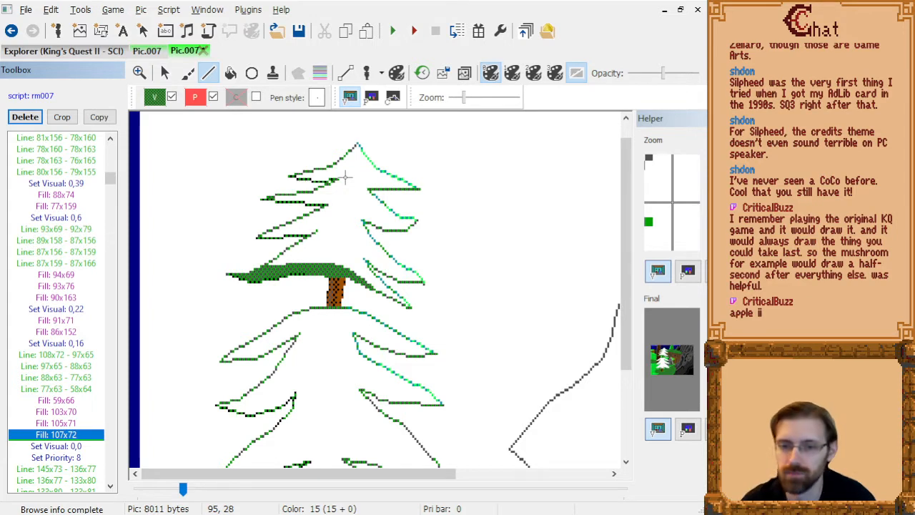
pyautogui.scroll(-2, 341, 323)
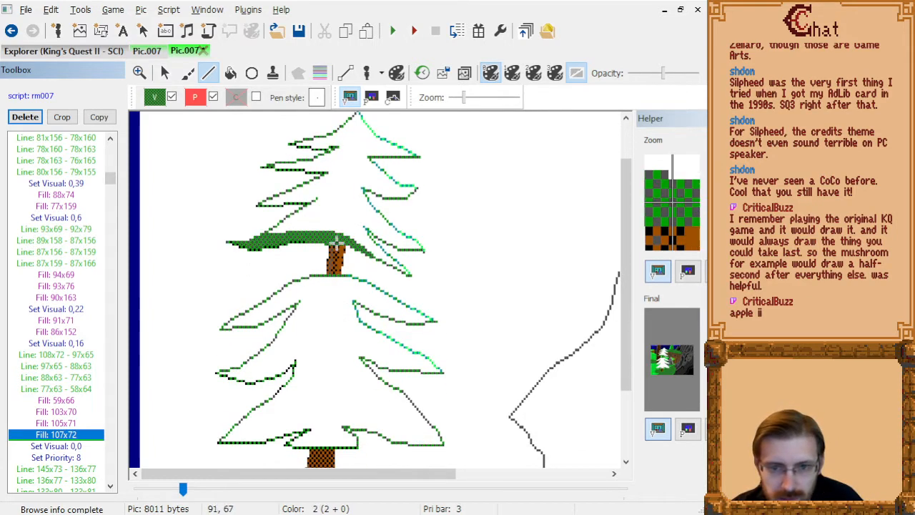
pyautogui.scroll(2, 336, 243)
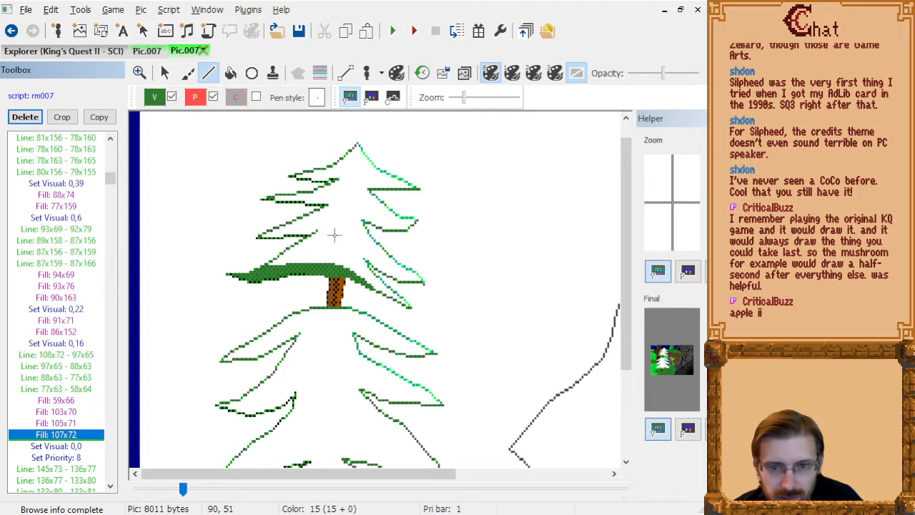
pyautogui.click(335, 234)
pyautogui.click(312, 227)
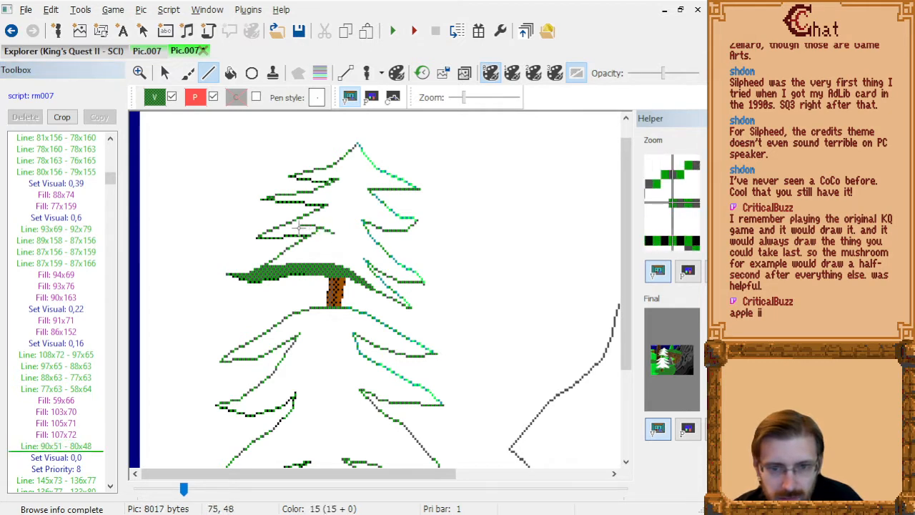
pyautogui.click(289, 228)
pyautogui.press('f')
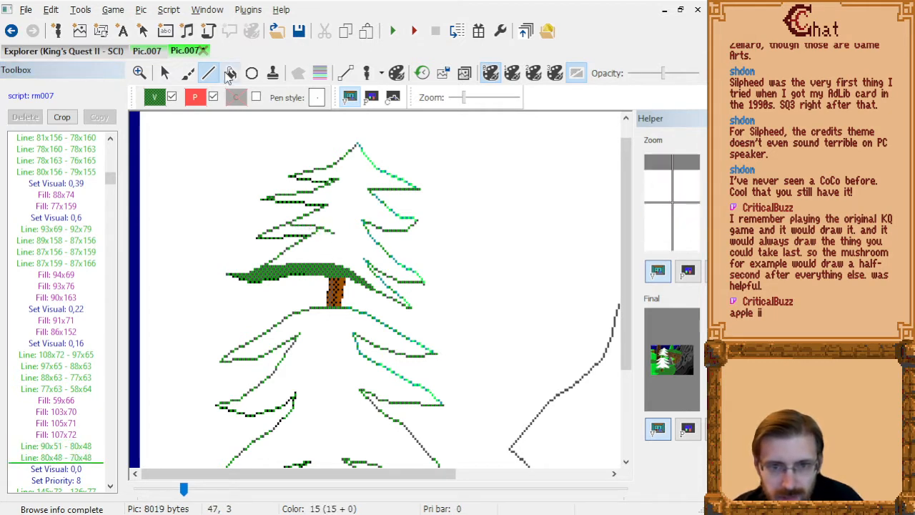
pyautogui.click(286, 226)
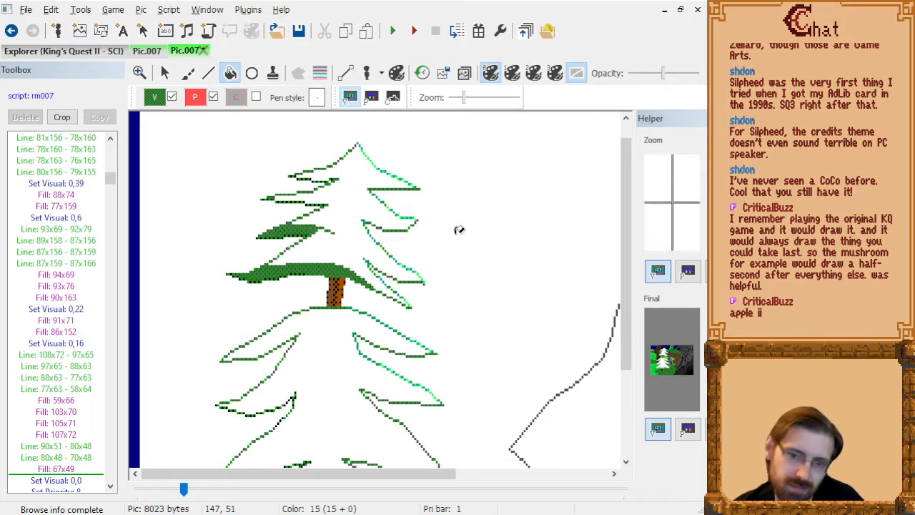
# Close the third left branch's shaded tip with a line 90x51 - 78x53 and fill it dark green at 84x50 and 81x52.
pyautogui.click(208, 73)
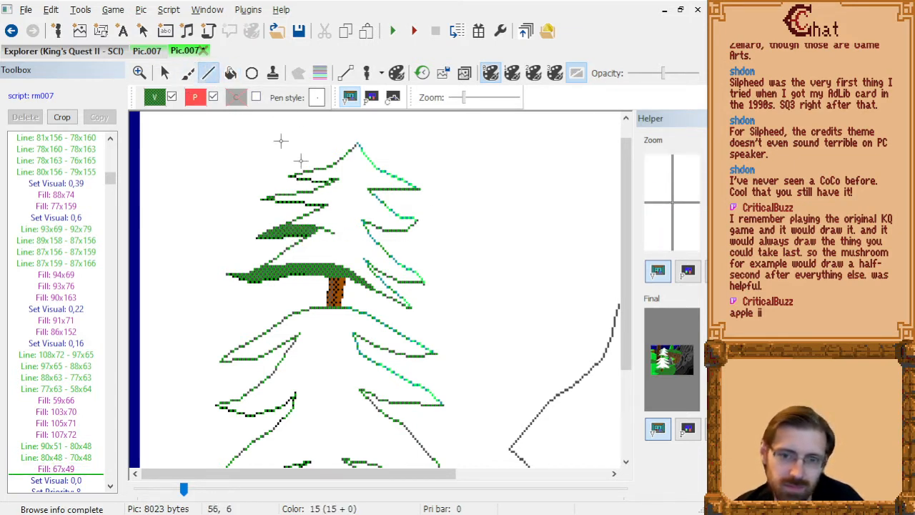
pyautogui.click(307, 239)
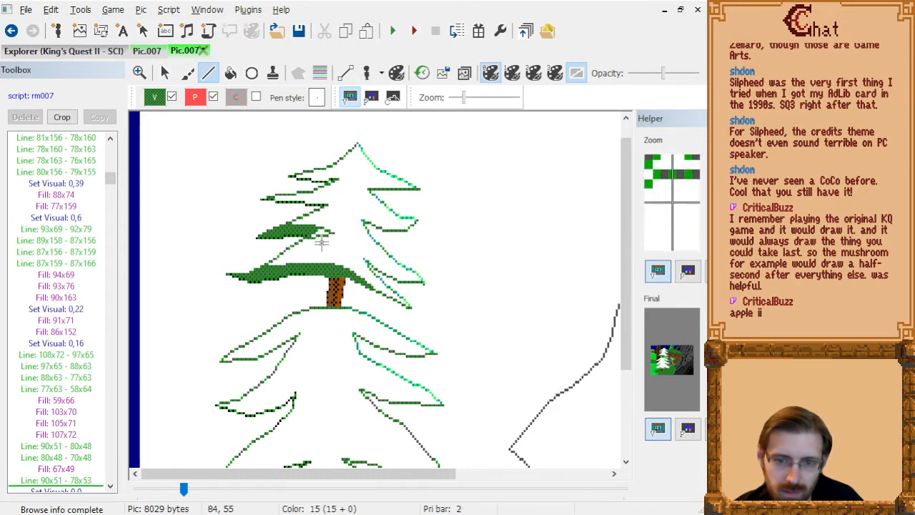
pyautogui.click(230, 75)
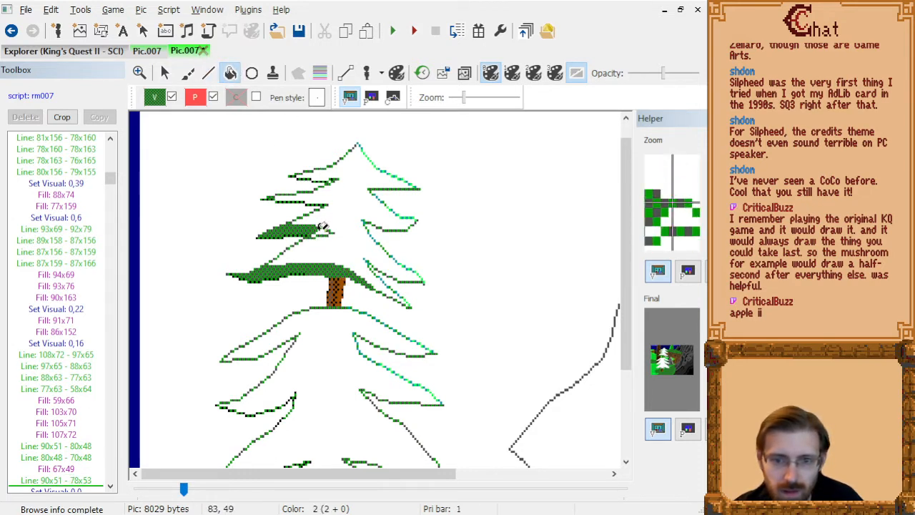
pyautogui.click(321, 226)
pyautogui.click(318, 233)
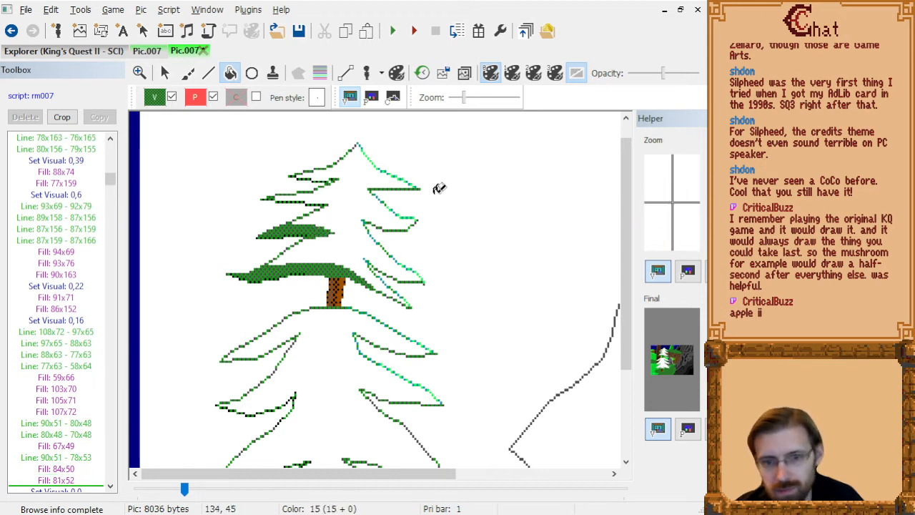
# Outline the second left branch's shading through 84x41, 95x44, 92x39 and 84x35, close it at 83x34, and fill it dark green at 81x37.
pyautogui.click(208, 74)
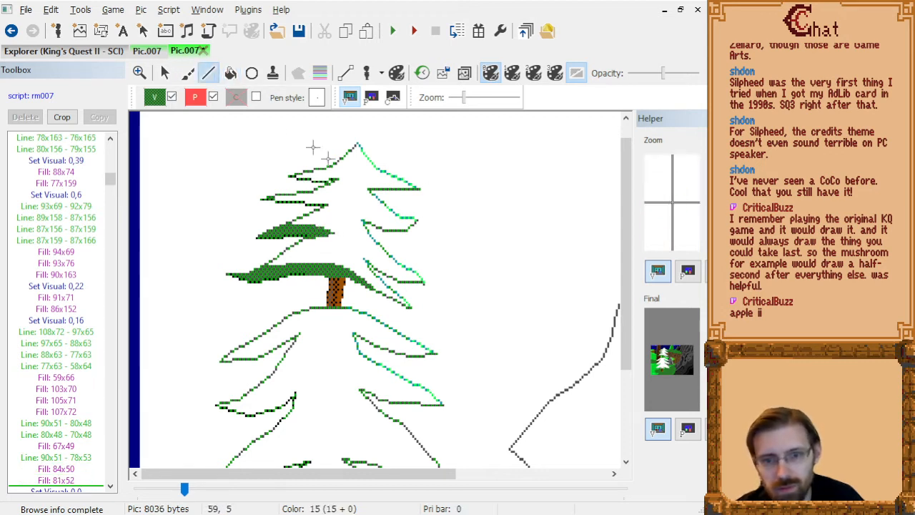
pyautogui.click(320, 207)
pyautogui.click(344, 214)
pyautogui.click(338, 202)
pyautogui.click(320, 193)
pyautogui.click(315, 192)
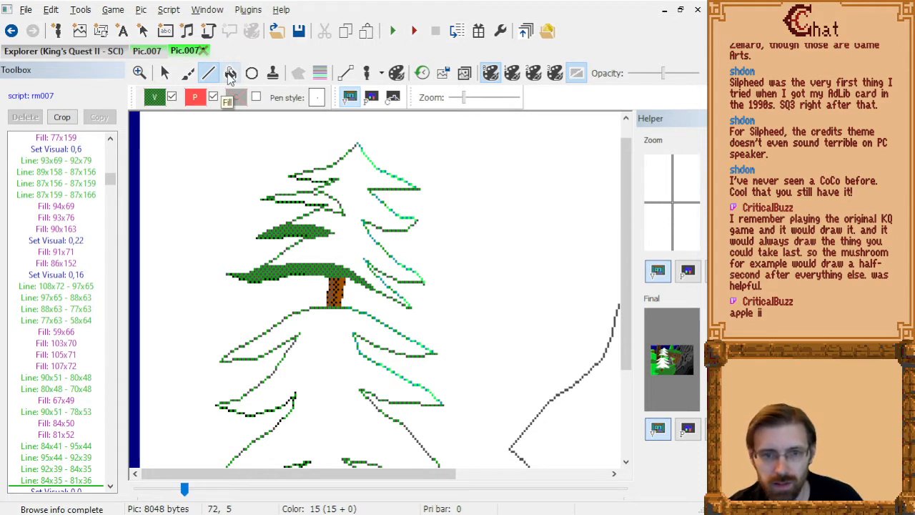
pyautogui.hotkey('ctrl', 'z')
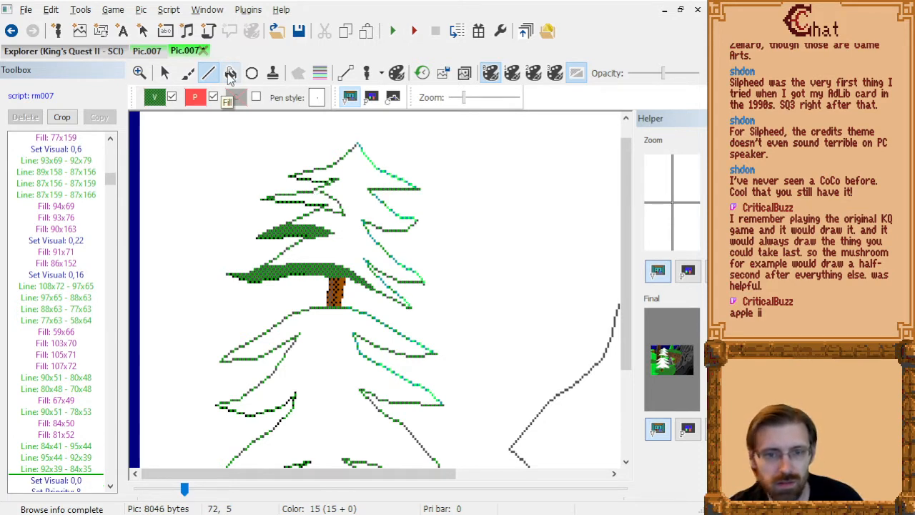
pyautogui.click(319, 191)
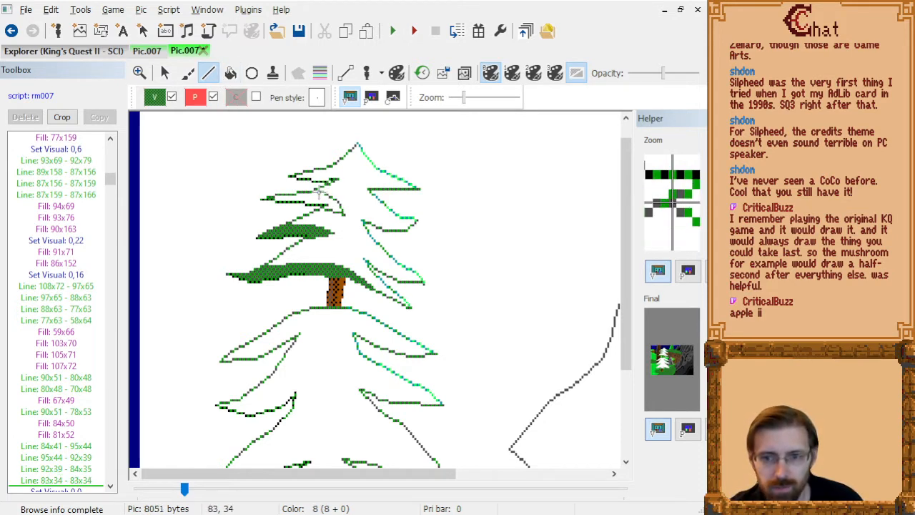
pyautogui.click(231, 73)
pyautogui.click(319, 190)
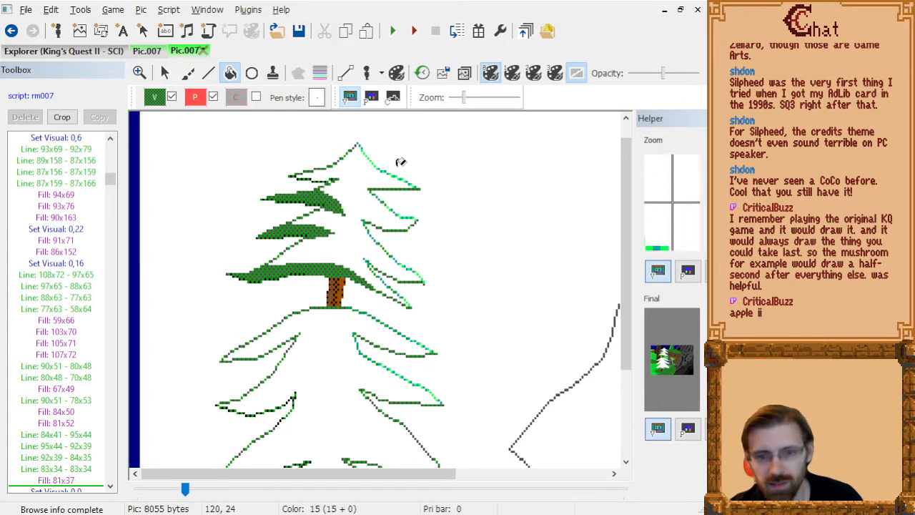
# Draw the topmost left branch's shading boundary in dark green through 90x31, 98x32, 95x28, 83x28 and 80x28.
pyautogui.click(209, 73)
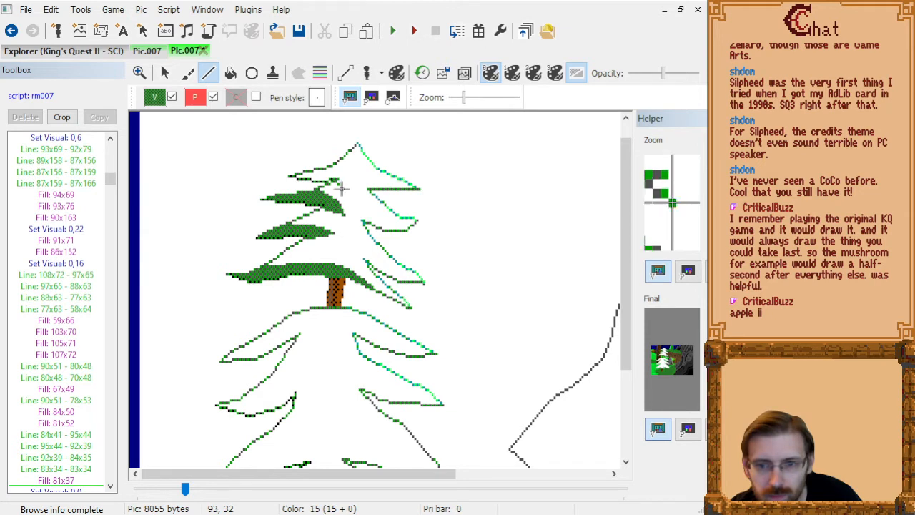
pyautogui.click(333, 183)
pyautogui.click(349, 185)
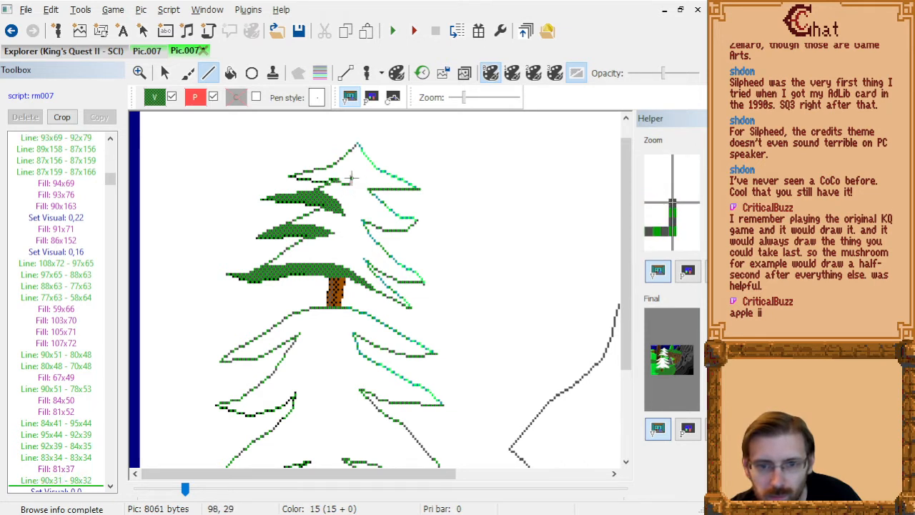
pyautogui.click(343, 177)
pyautogui.click(317, 176)
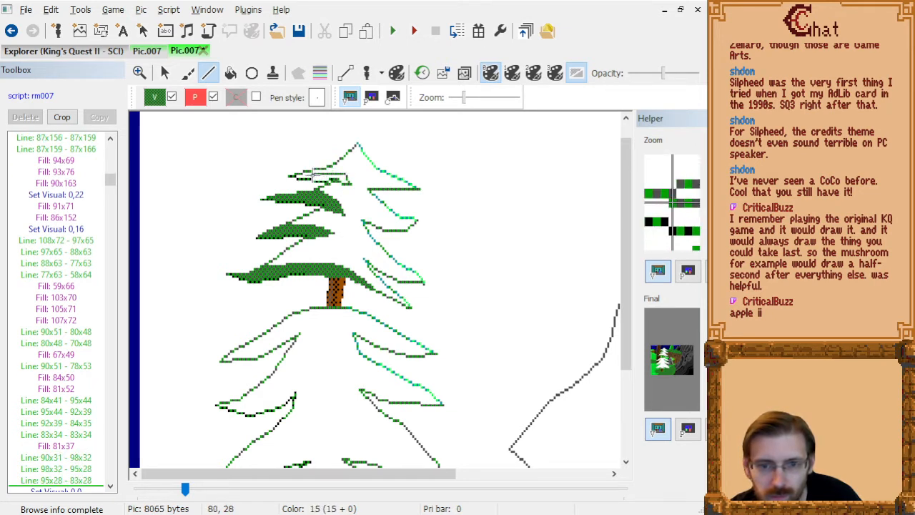
pyautogui.click(313, 172)
# Fill the topmost left branch's shading with dark green at 94x30 and 88x31, removing the extra fill at 94x28.
pyautogui.click(230, 72)
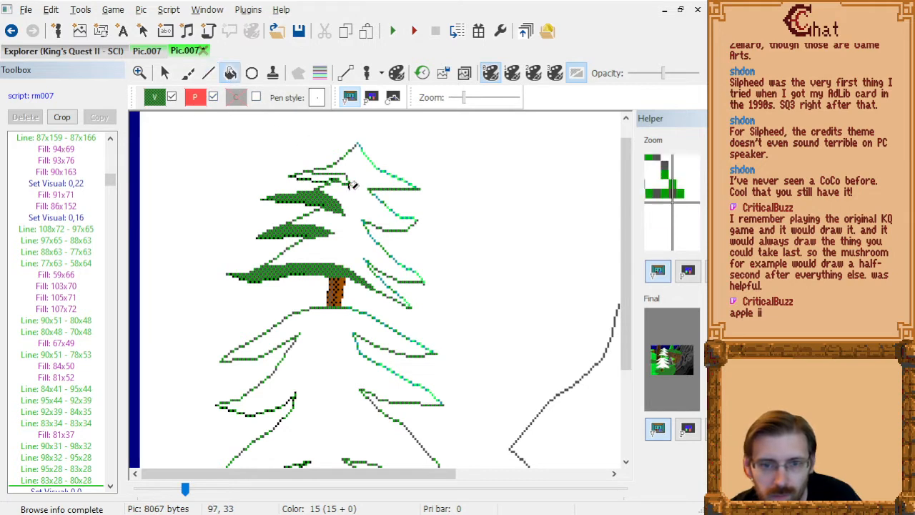
pyautogui.click(345, 173)
pyautogui.click(345, 176)
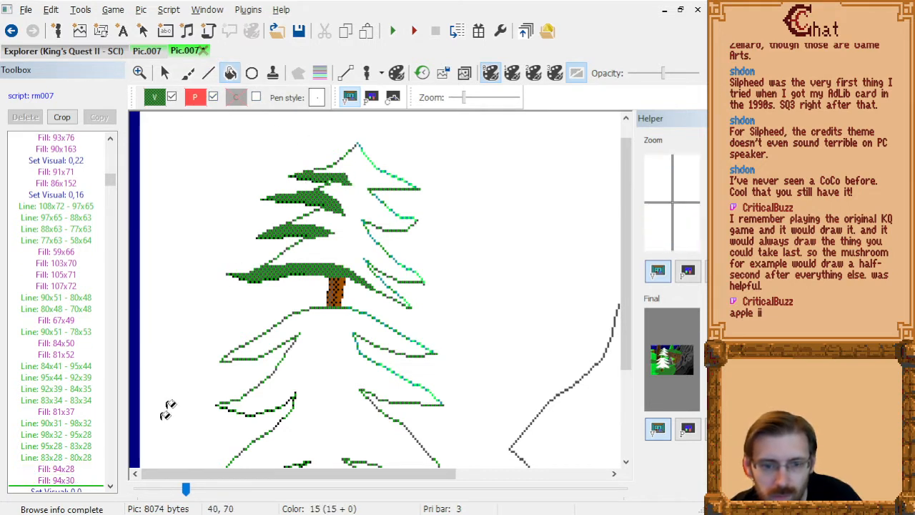
pyautogui.click(84, 470)
pyautogui.press('Delete')
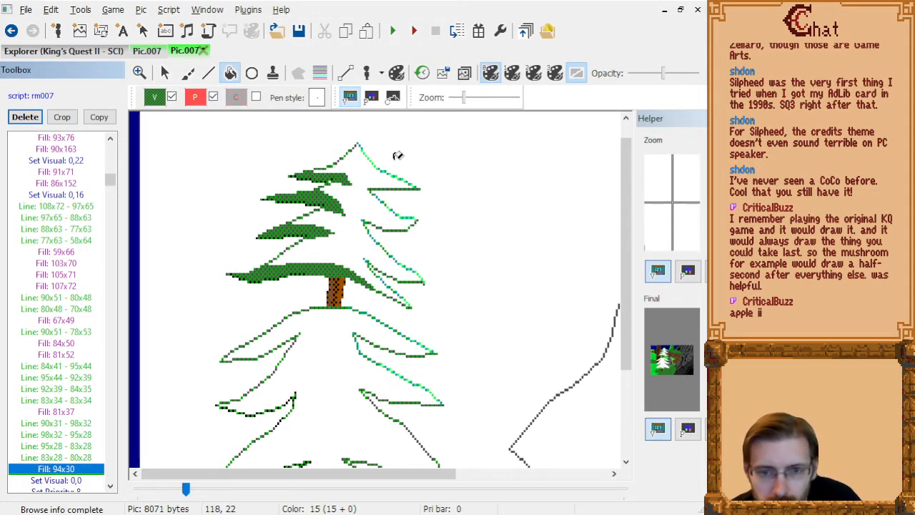
pyautogui.click(333, 179)
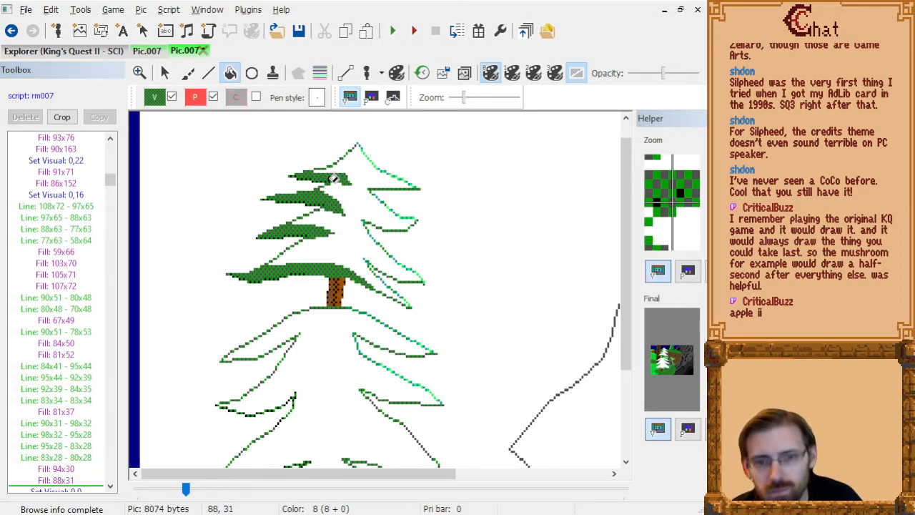
# Outline the shading of the left branch below the upper trunk through 65x101, 73x99, 79x95, 86x91, 82x88, 71x88 and 60x89, and fill it at 64x91.
pyautogui.scroll(-3, 374, 239)
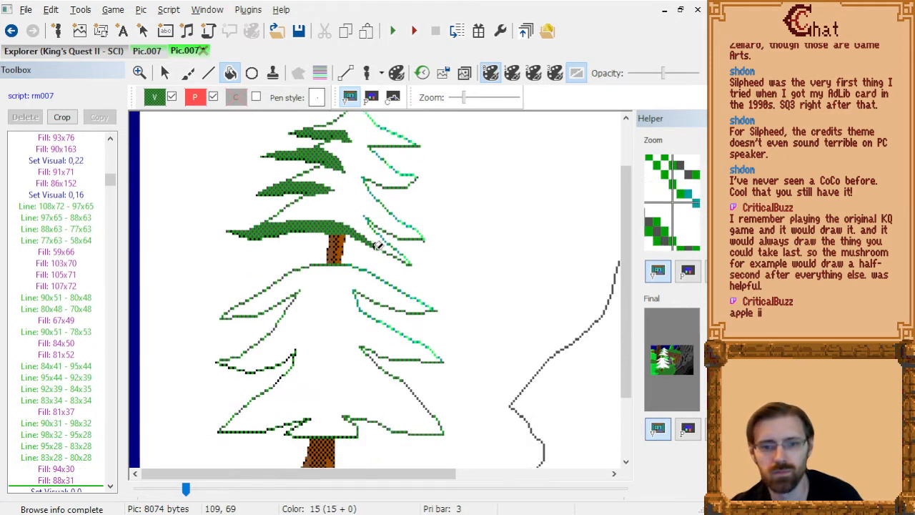
pyautogui.click(209, 74)
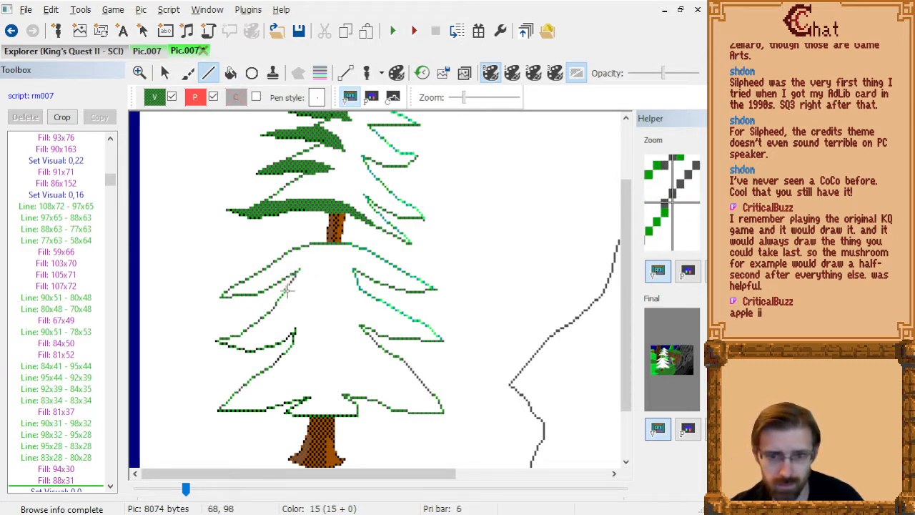
pyautogui.click(301, 296)
pyautogui.click(312, 285)
pyautogui.click(327, 275)
pyautogui.click(317, 268)
pyautogui.click(294, 268)
pyautogui.click(271, 271)
pyautogui.click(230, 73)
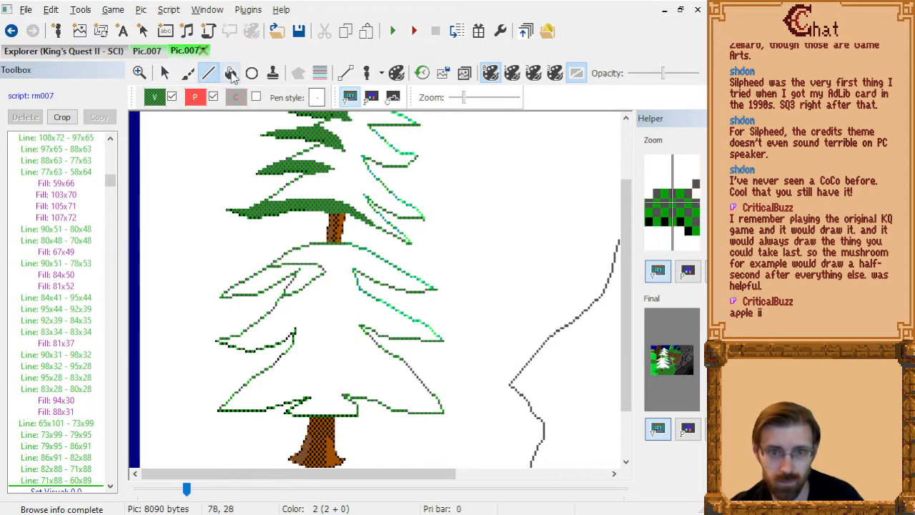
# Outline the next lower left branch's shading through 64x126, 74x123, 78x119, 84x115, 90x113, 82x111, 74x111, 65x109, 57x111 and 54x111.
pyautogui.press('l')
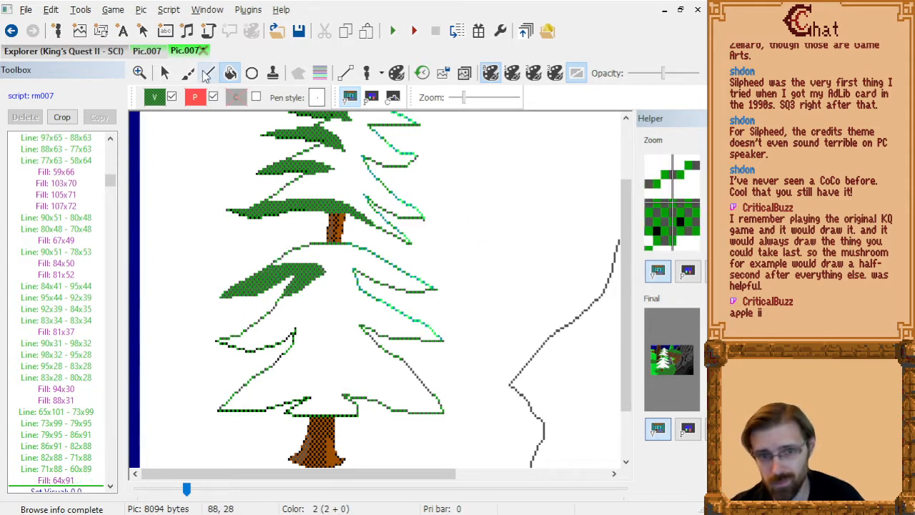
pyautogui.click(301, 355)
pyautogui.click(309, 345)
pyautogui.click(321, 336)
pyautogui.click(333, 331)
pyautogui.click(317, 326)
pyautogui.click(300, 325)
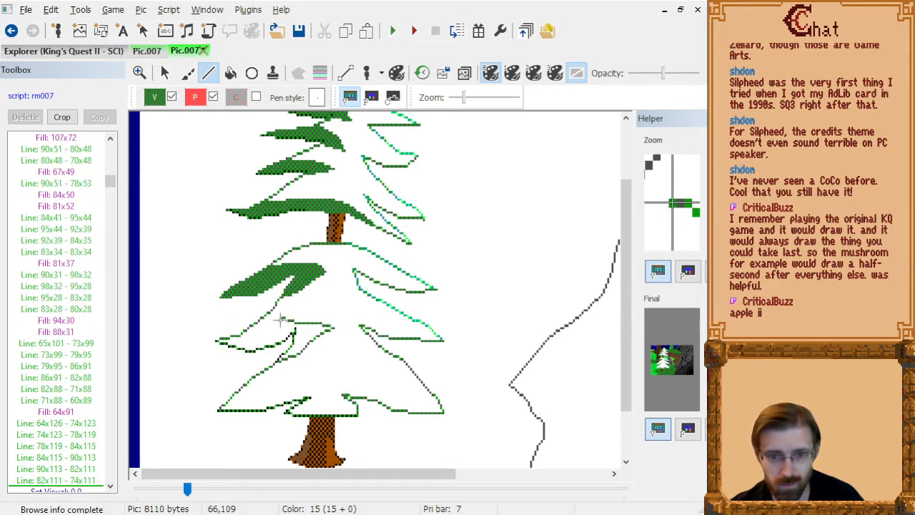
pyautogui.click(279, 321)
pyautogui.click(261, 326)
pyautogui.click(254, 325)
# Fill the outlined shading of that lower left branch with dark green at 63x112 and 65x125.
pyautogui.click(230, 73)
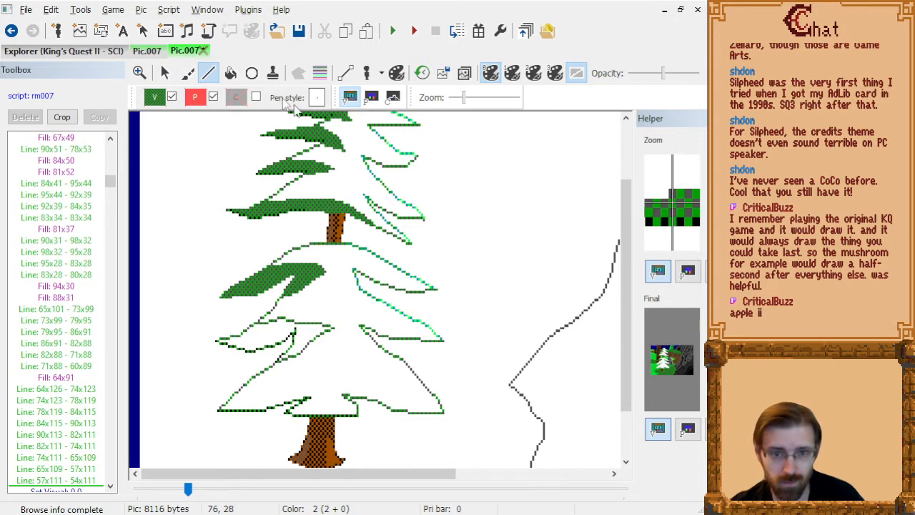
pyautogui.click(275, 326)
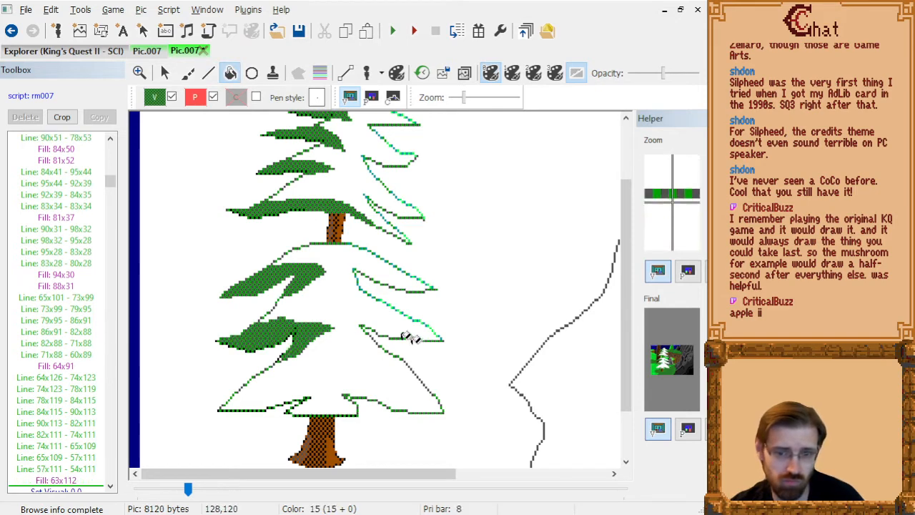
pyautogui.click(283, 356)
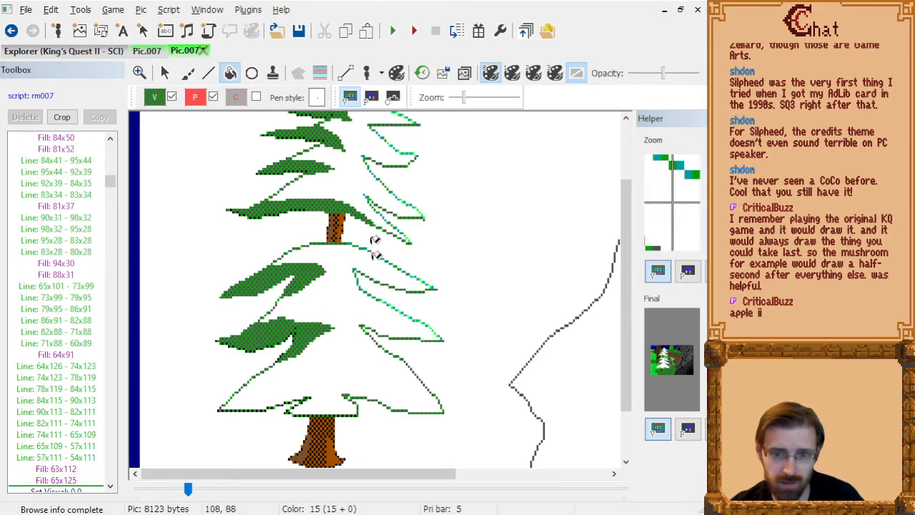
# Outline the bottom left branch's shading through 89x146, 87x141, 84x138, 81x136, 73x134, 62x136, 52x138, 42x140 and 44x139, and fill it with dark green at 71x139.
pyautogui.click(208, 72)
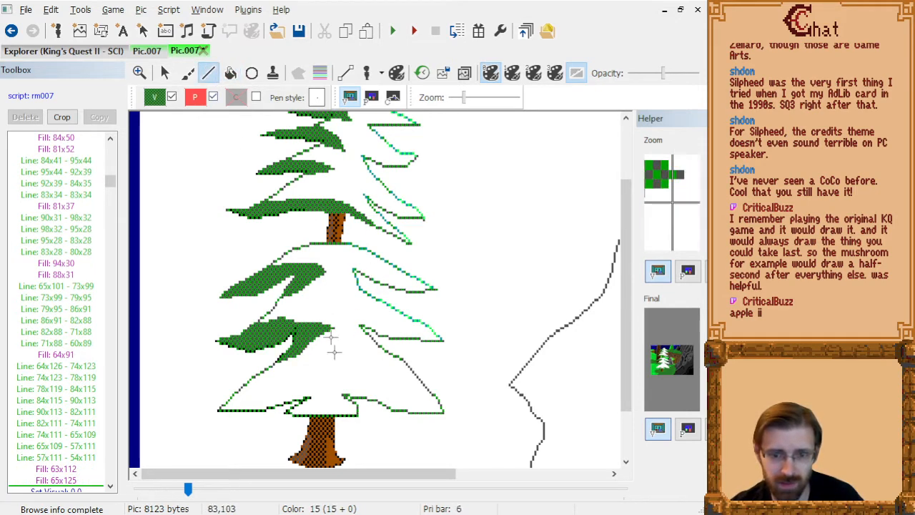
pyautogui.click(331, 418)
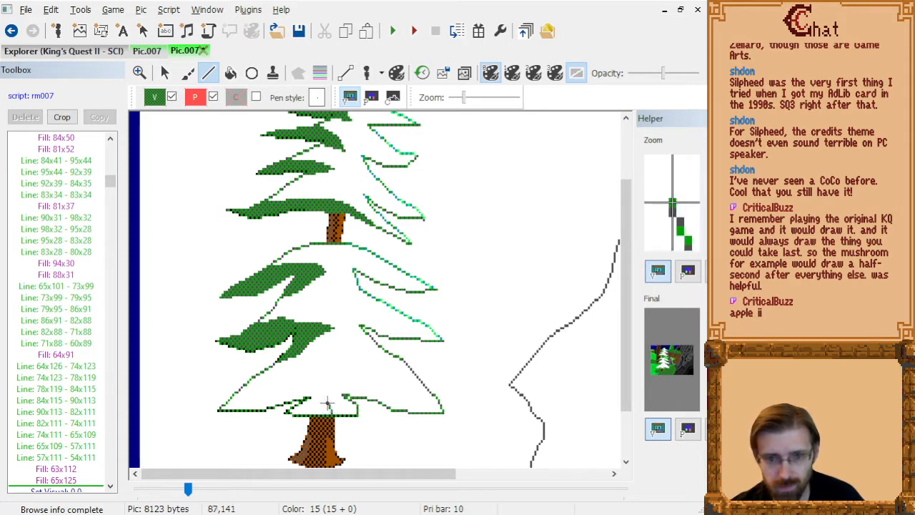
pyautogui.click(327, 403)
pyautogui.click(319, 394)
pyautogui.click(315, 389)
pyautogui.click(297, 383)
pyautogui.click(273, 389)
pyautogui.click(250, 394)
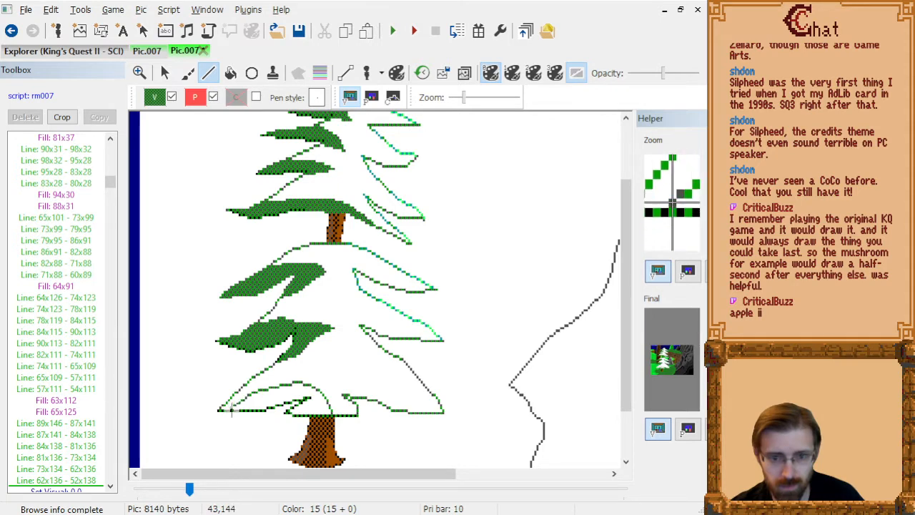
pyautogui.click(227, 400)
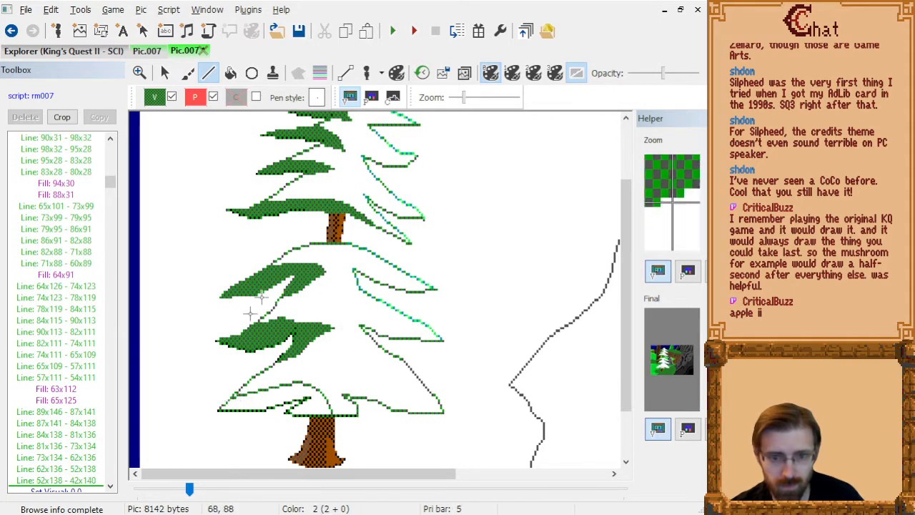
pyautogui.click(230, 73)
pyautogui.click(297, 392)
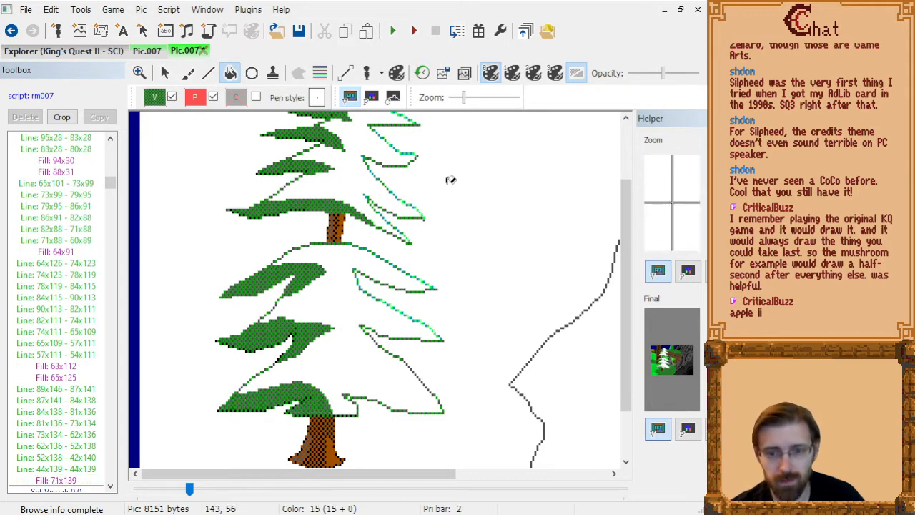
pyautogui.scroll(2, 447, 320)
pyautogui.scroll(-2, 451, 315)
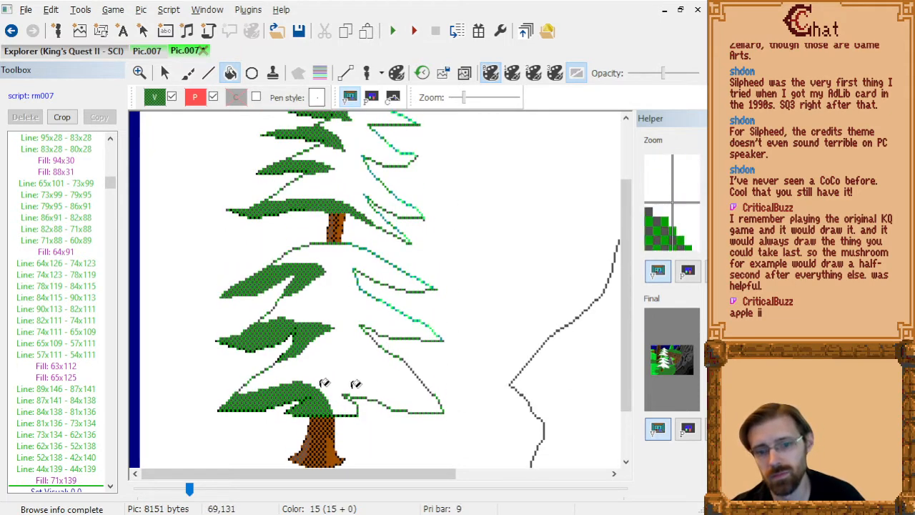
# In visual colour 27, outline the bottom right branch's shading through 133x145, 127x142, 120x138, 117x135, 111x132, 106x132, 99x130, 89x131, 78x133 and 77x134.
pyautogui.click(155, 99)
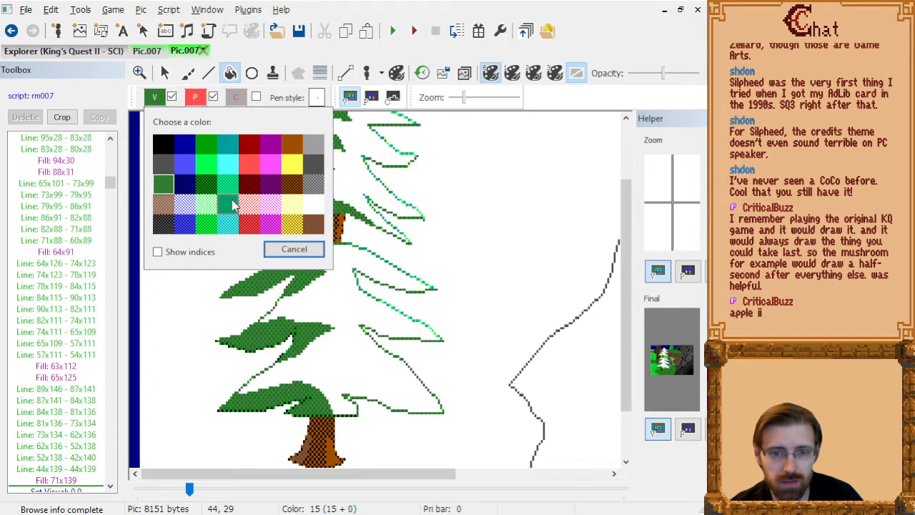
pyautogui.click(230, 204)
pyautogui.click(208, 74)
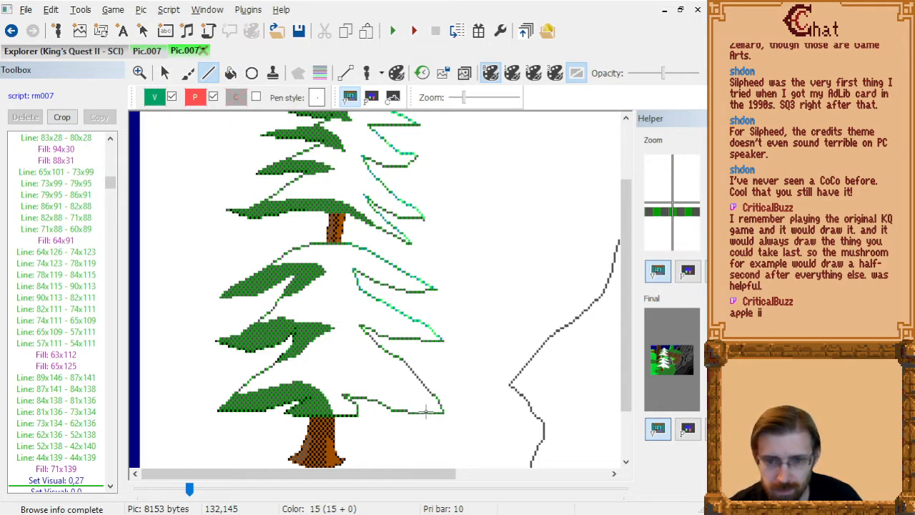
pyautogui.click(414, 405)
pyautogui.click(397, 396)
pyautogui.click(390, 389)
pyautogui.click(375, 380)
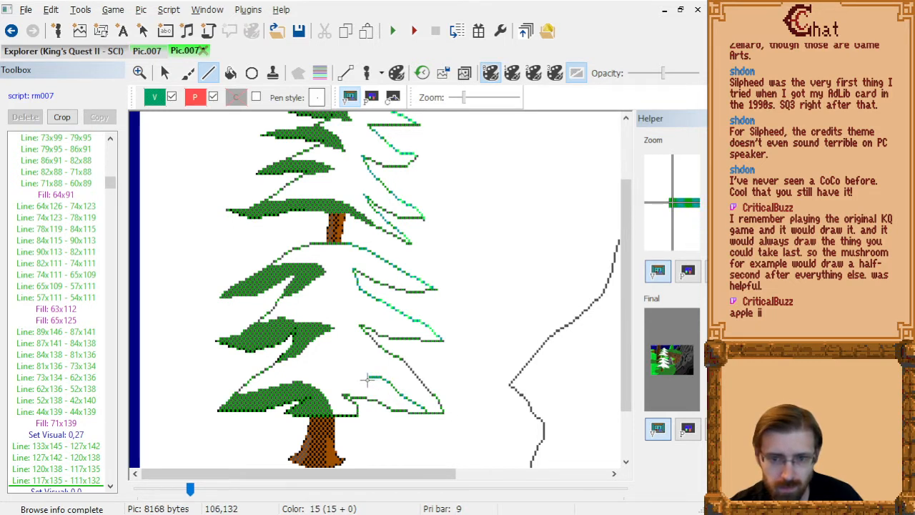
pyautogui.click(367, 380)
pyautogui.click(354, 373)
pyautogui.click(332, 377)
pyautogui.click(301, 382)
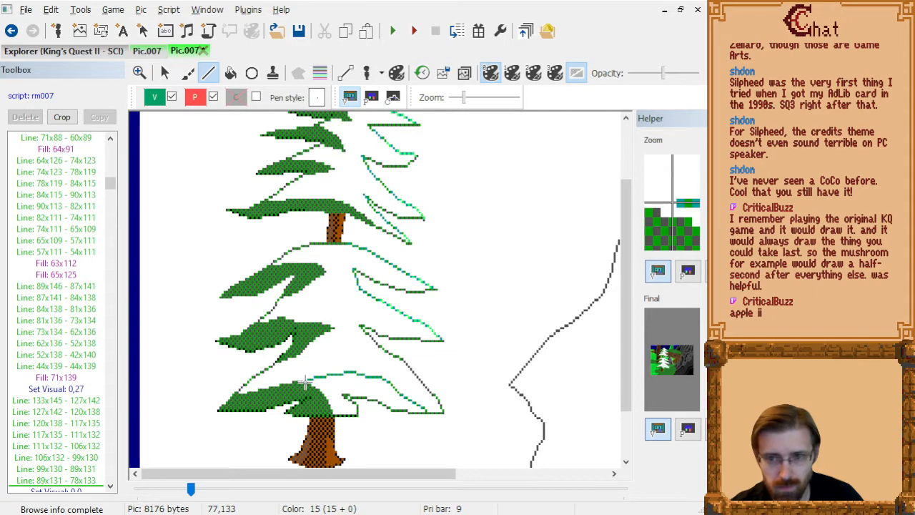
pyautogui.click(304, 387)
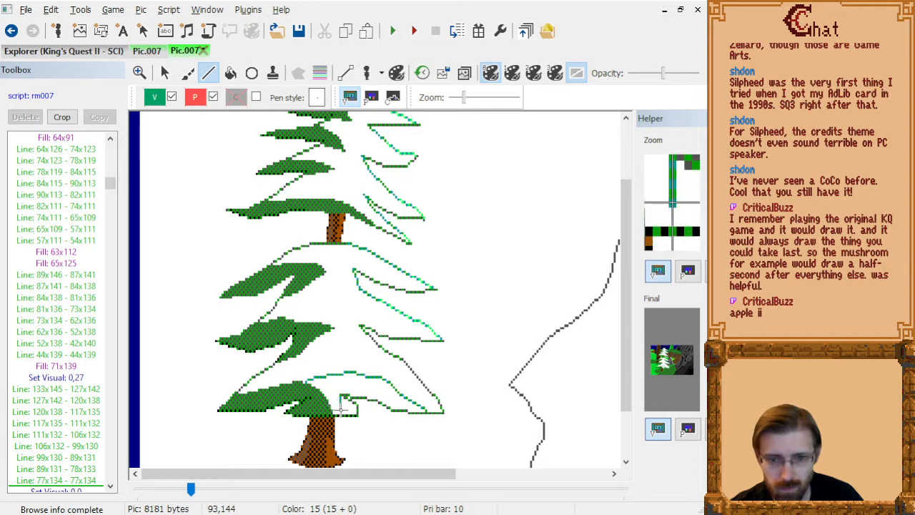
# Close the bottom right branch's shading through 93x139, 94x144 and 97x146, remove the extra point at 97x146, and fill the area at 99x134.
pyautogui.moveTo(341, 399); pyautogui.dragTo(343, 411)
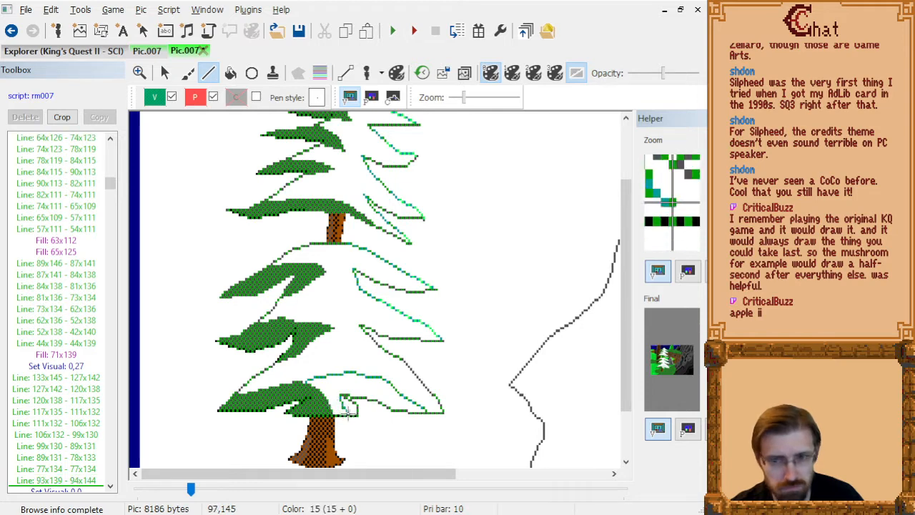
pyautogui.doubleClick(349, 414)
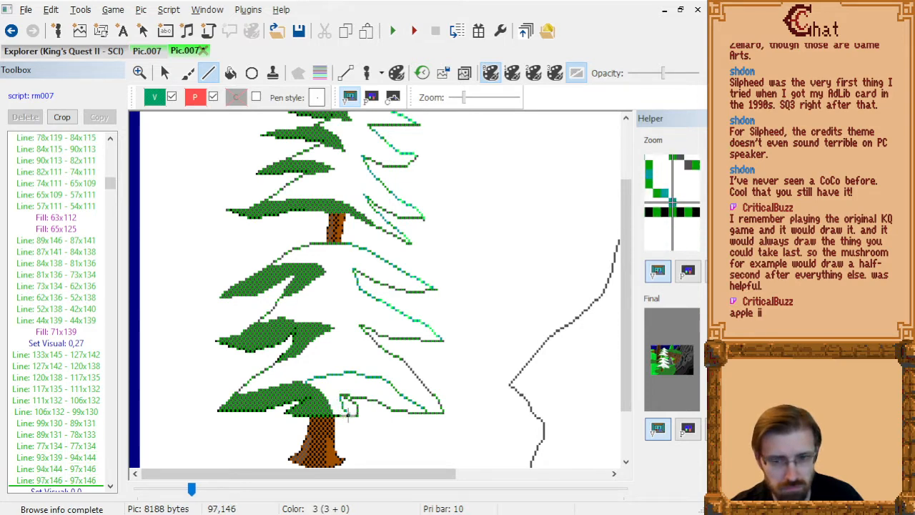
pyautogui.click(65, 480)
pyautogui.press('Delete')
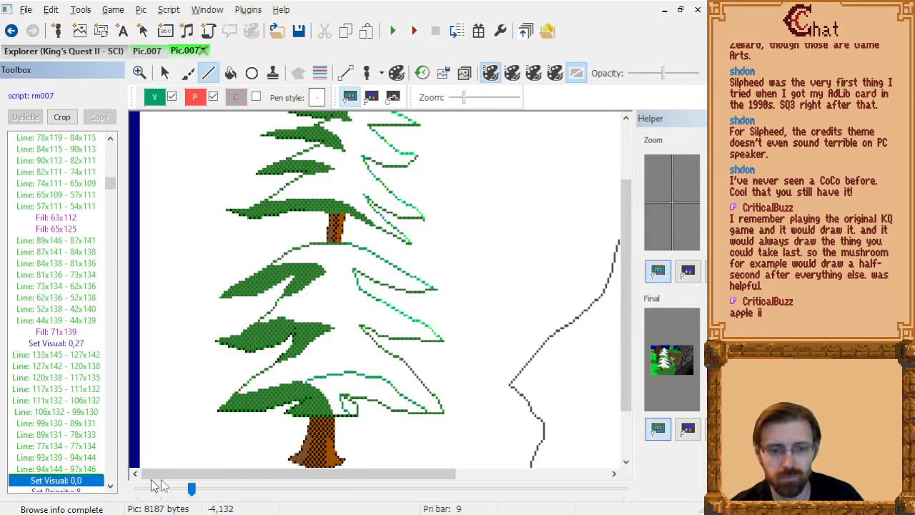
pyautogui.press('Up')
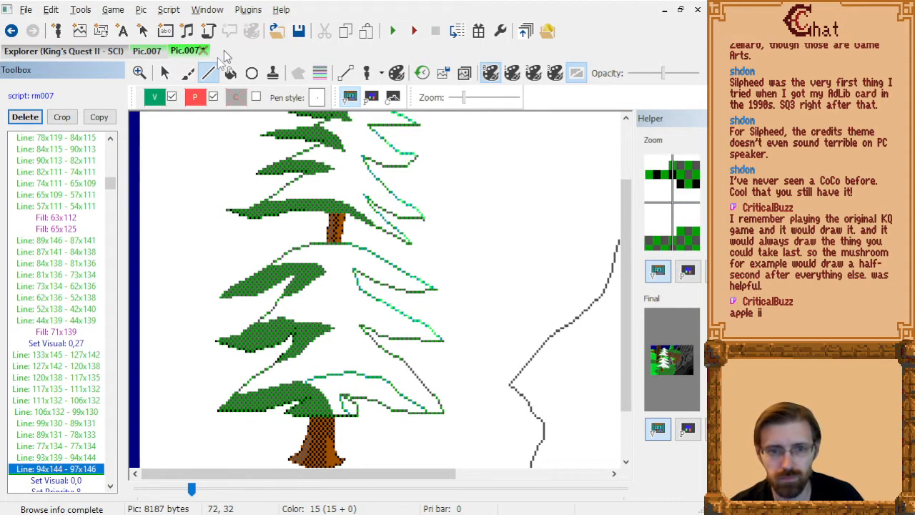
pyautogui.click(230, 73)
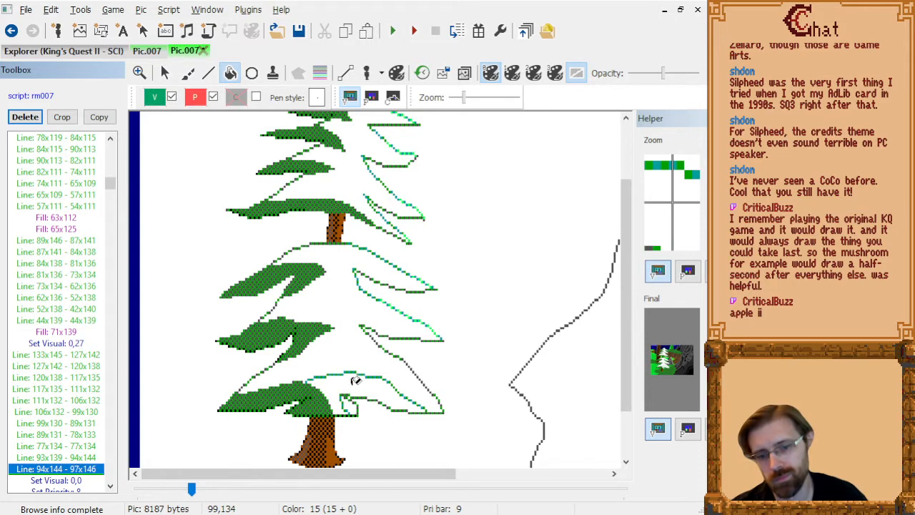
pyautogui.click(415, 410)
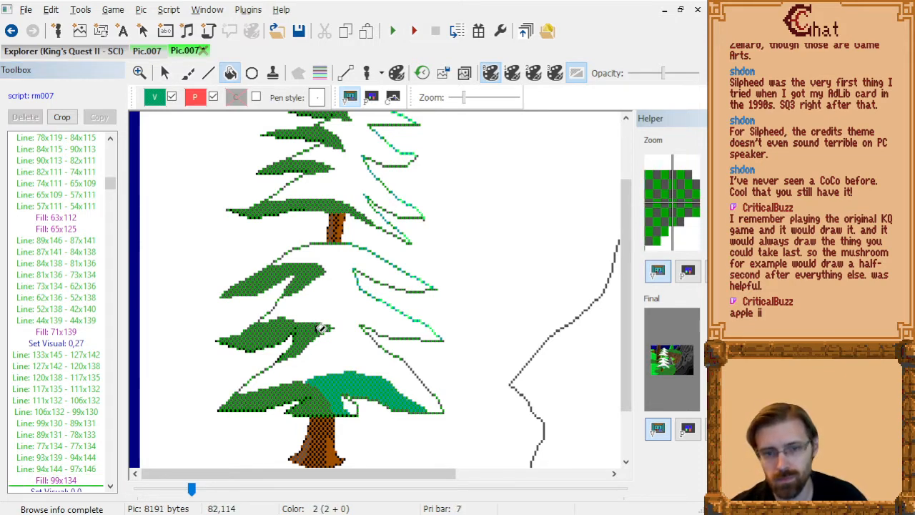
# Insert a shading edge after the line ending at 99x130, running up through 99x129, 94x125, 93x118 and 91x113 to the branch above.
pyautogui.click(208, 72)
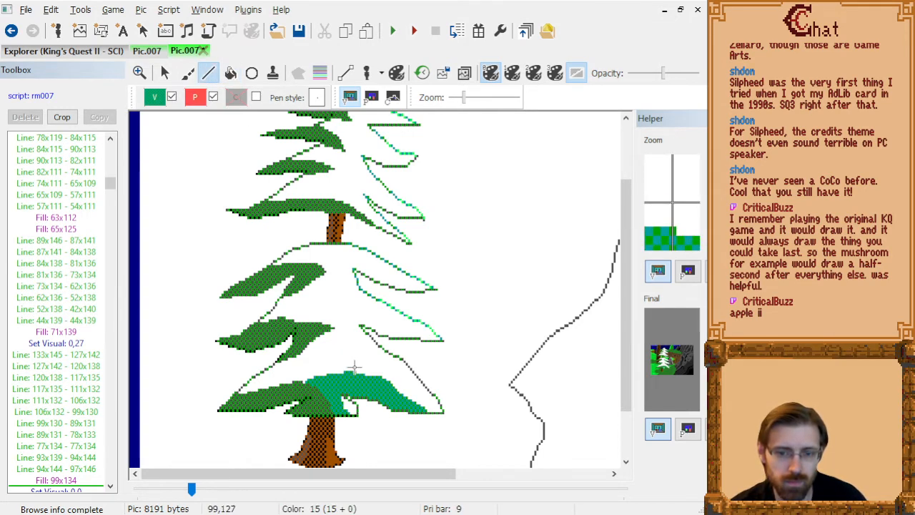
pyautogui.click(65, 358)
pyautogui.press('Down')
pyautogui.press('Down')
pyautogui.press('Down')
pyautogui.press('Down')
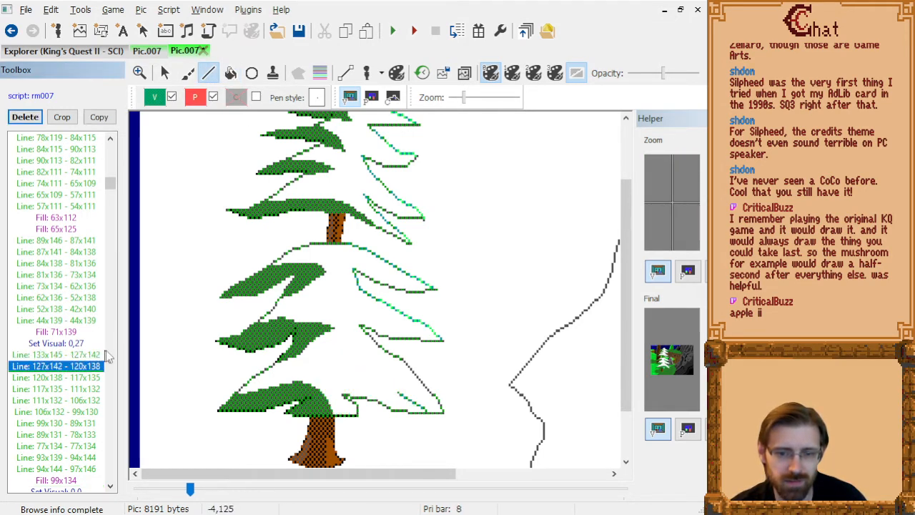
pyautogui.press('Down')
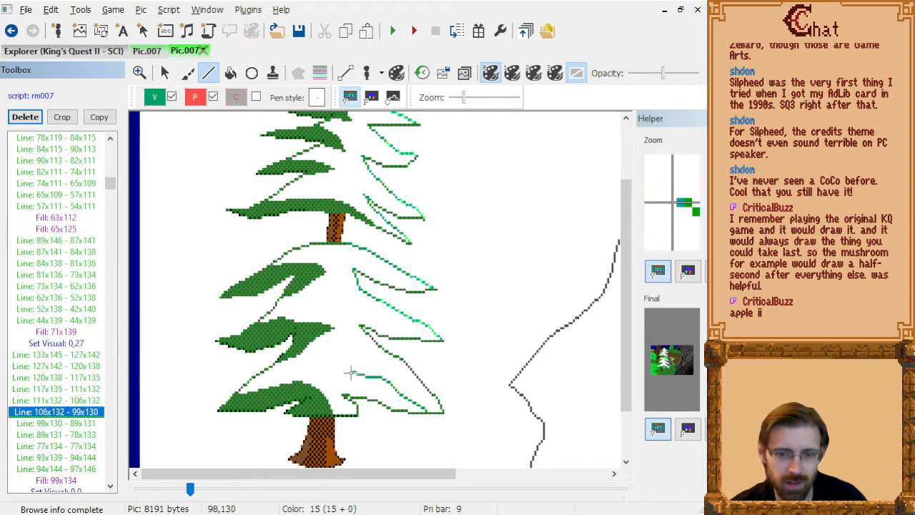
pyautogui.moveTo(353, 369); pyautogui.dragTo(341, 358)
pyautogui.click(339, 340)
pyautogui.click(335, 328)
pyautogui.rightClick(336, 328)
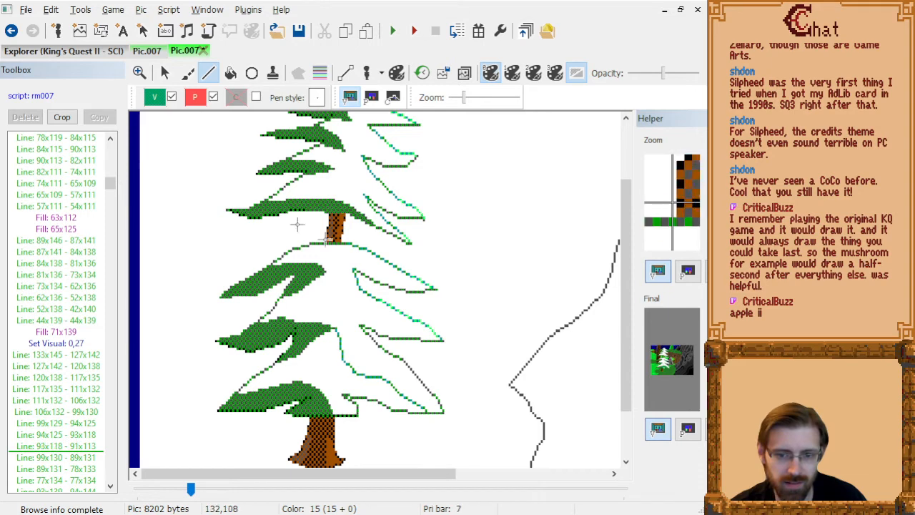
# Delete the old shading lines 99x130 - 89x131, 89x131 - 78x133 and 77x134 - 77x134 so the fill at 99x134 extends up the trunk area.
pyautogui.click(89, 447)
pyautogui.press('Delete')
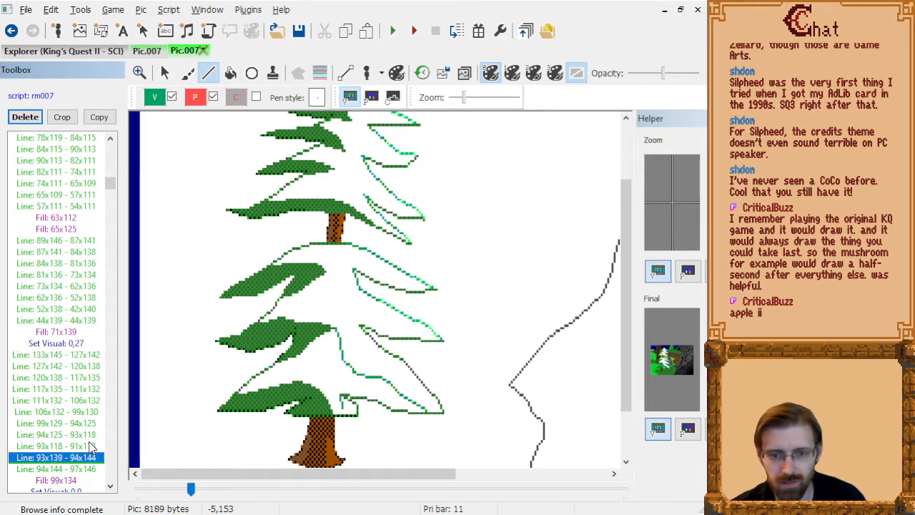
pyautogui.press('Delete')
pyautogui.press('Down')
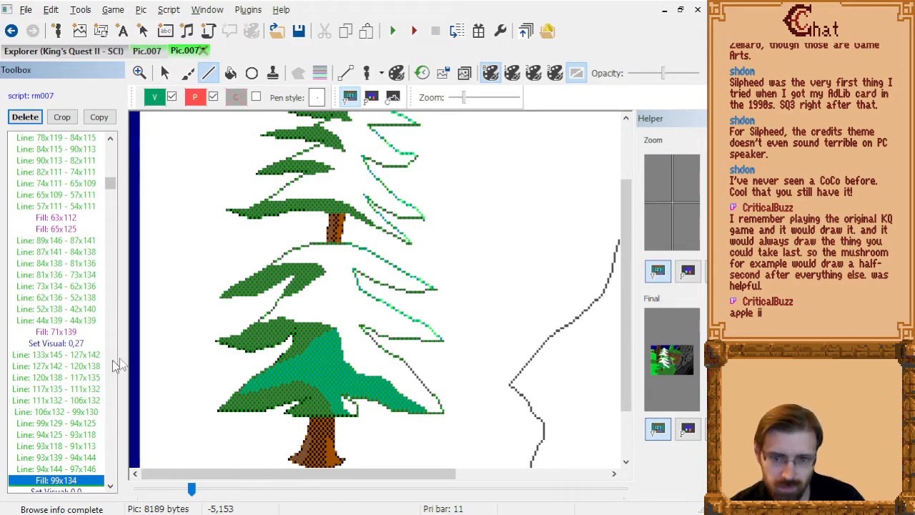
# After the fill at 99x134, outline the next higher right branch's upper shading edge through 123x116, 115x113, 105x108, 92x111 and 91x112.
pyautogui.press('Down')
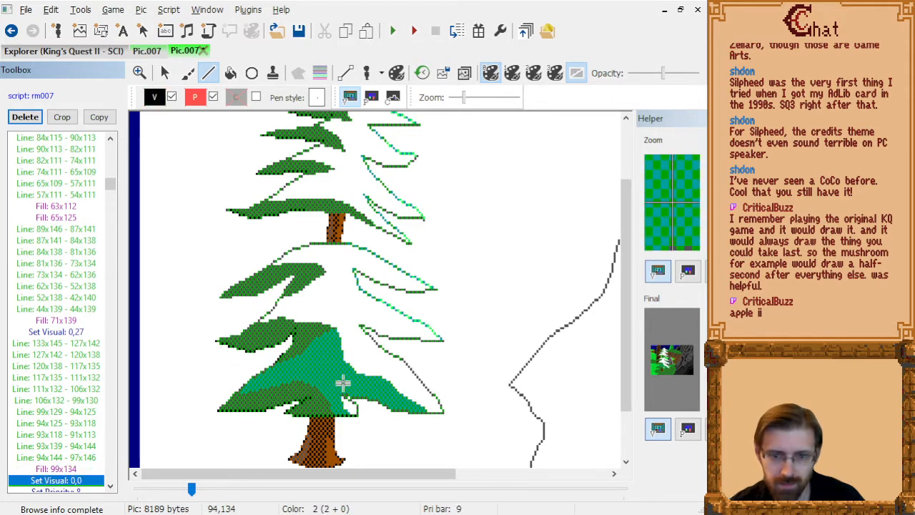
pyautogui.press('Up')
pyautogui.press('Up')
pyautogui.press('Down')
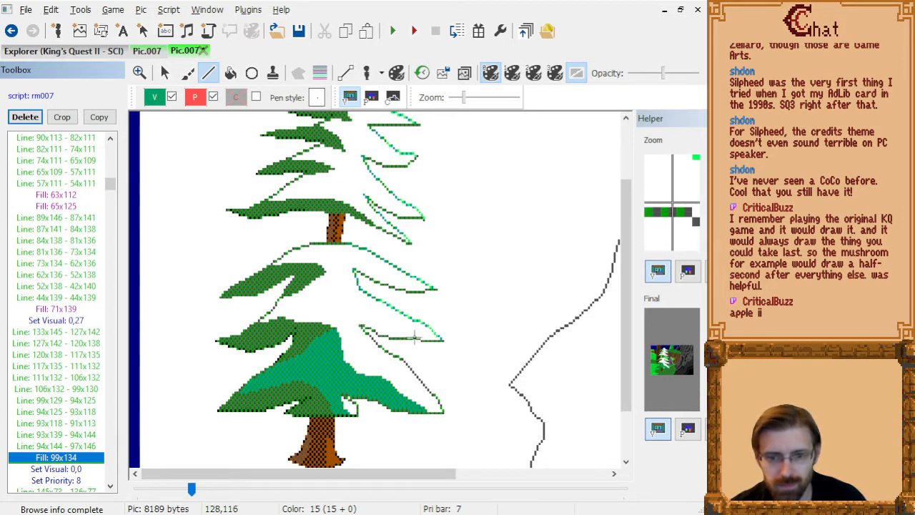
pyautogui.click(414, 338)
pyautogui.click(388, 329)
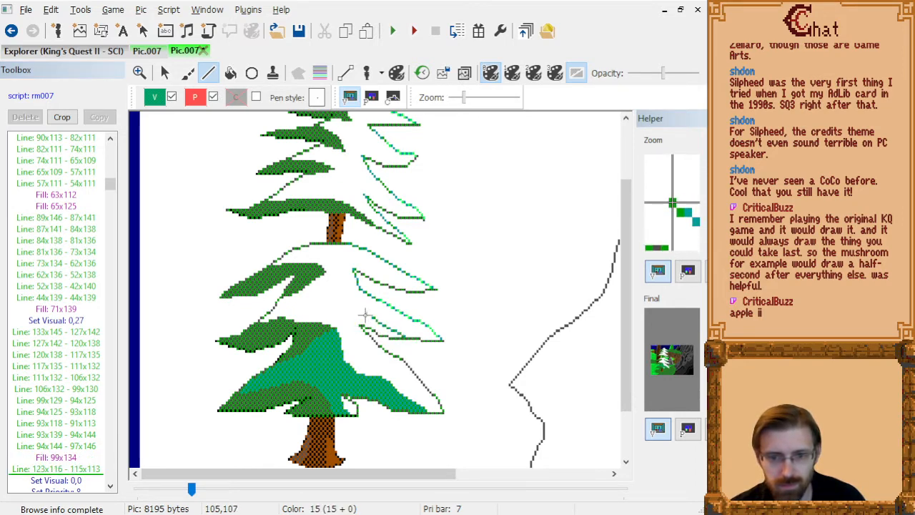
pyautogui.click(366, 319)
pyautogui.click(339, 324)
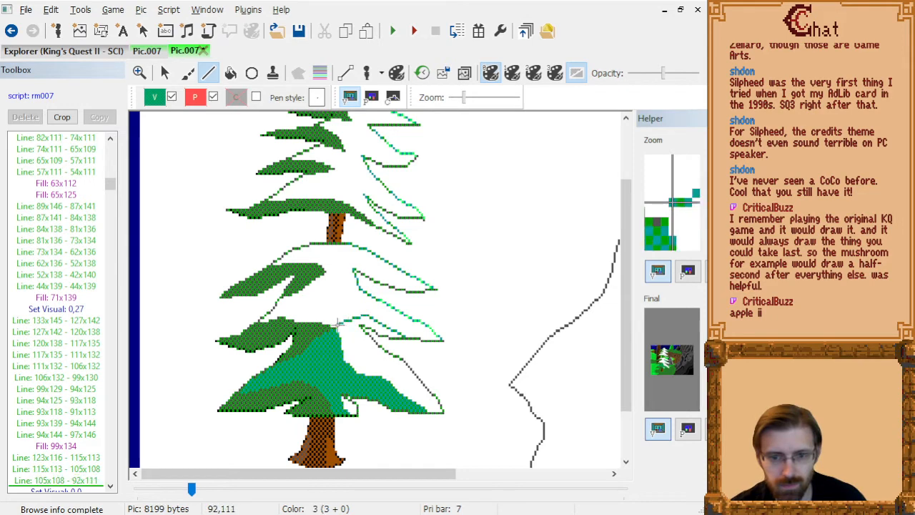
pyautogui.click(337, 326)
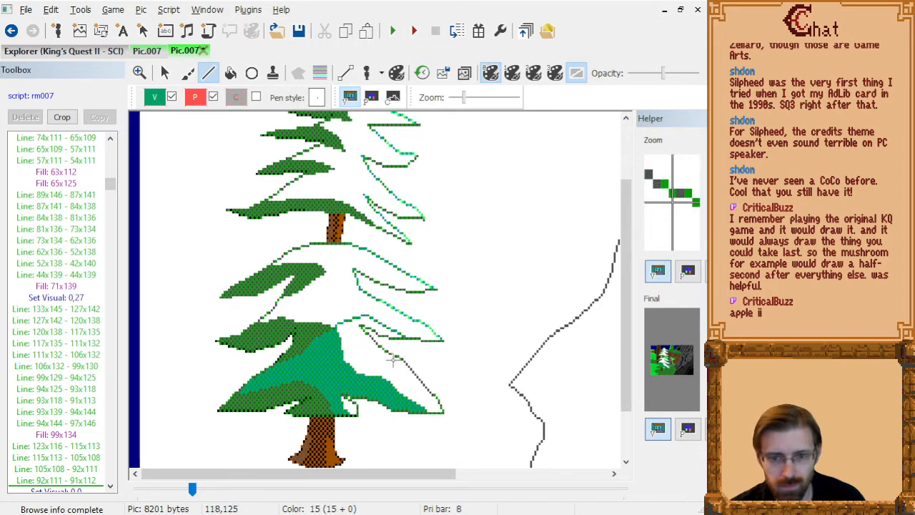
# Outline that branch's lower shading edge through 120x124, 112x124, 105x122, 97x120 and 94x118, and fill the enclosed area at 98x115.
pyautogui.click(398, 356)
pyautogui.click(381, 357)
pyautogui.click(366, 352)
pyautogui.click(349, 347)
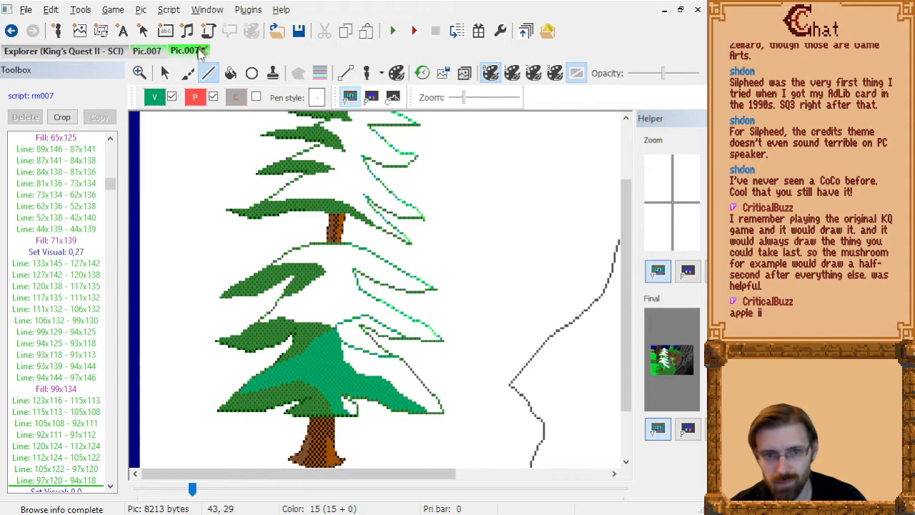
pyautogui.click(230, 73)
pyautogui.click(350, 334)
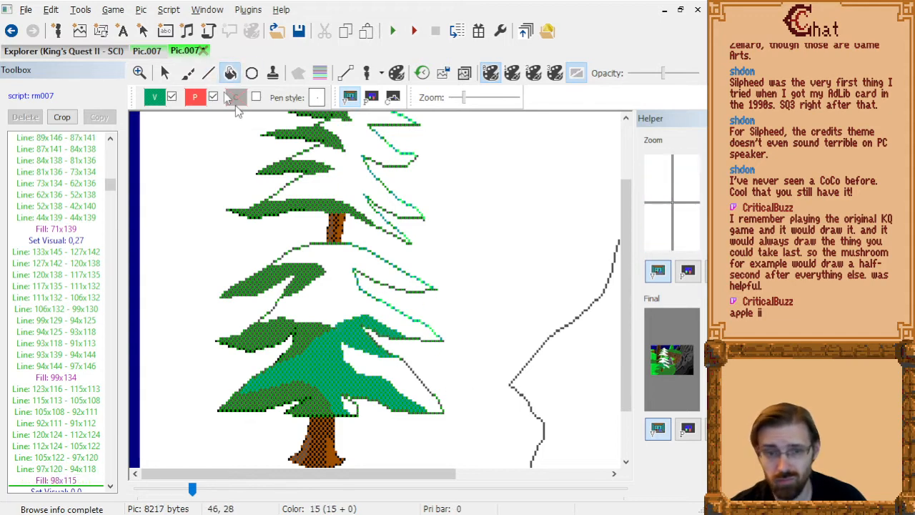
# Draw the next shading edge upward from 104x108 through 98x103 and 94x96 to 93x88, towards the upper trunk.
pyautogui.click(208, 73)
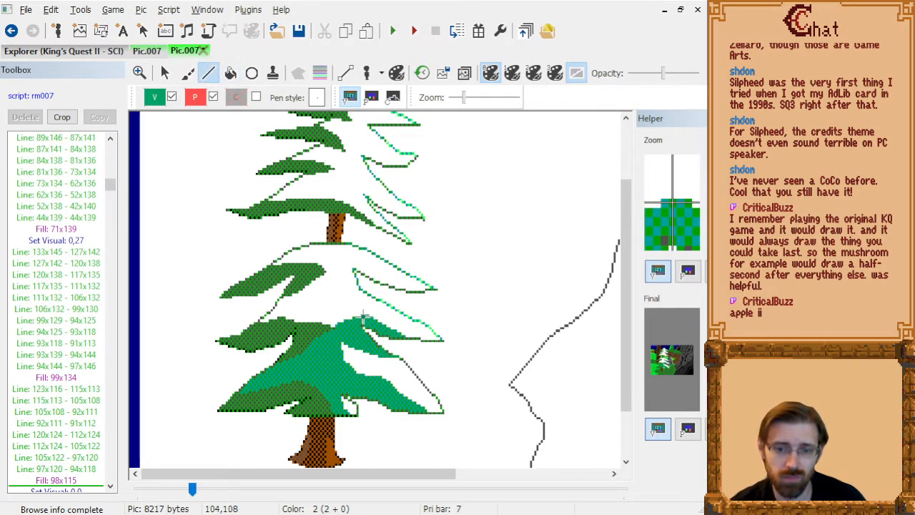
pyautogui.click(363, 318)
pyautogui.click(351, 304)
pyautogui.click(343, 287)
pyautogui.click(341, 266)
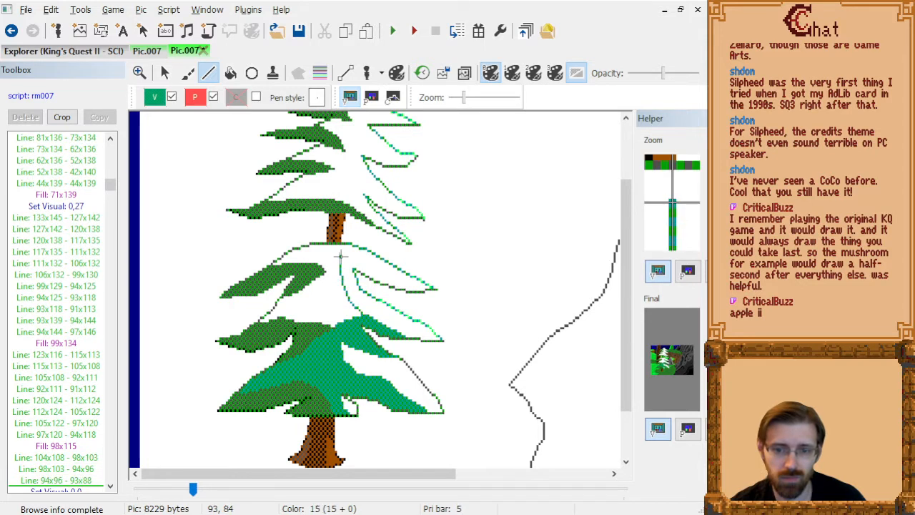
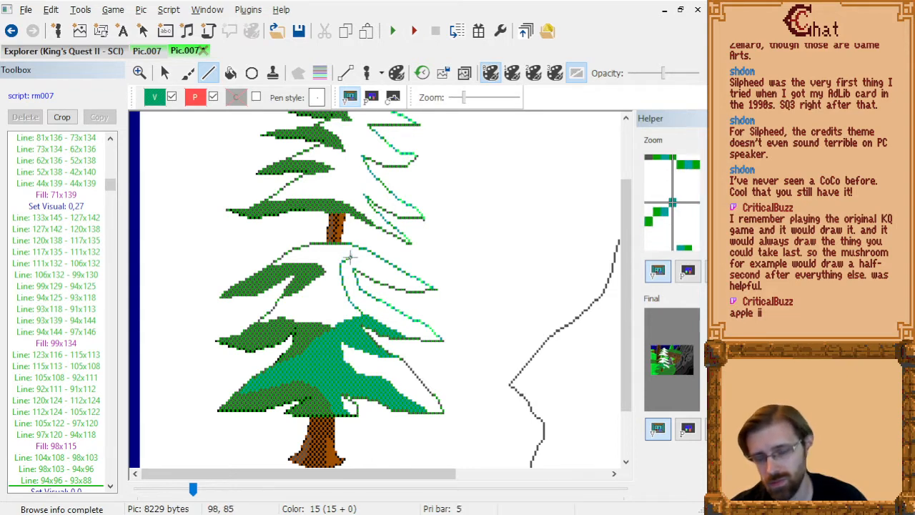
# Extend the shading edge from 93x88 over the upper right branch through 98x85, 105x86 and 111x90 to 115x89.
pyautogui.click(350, 256)
pyautogui.click(365, 258)
pyautogui.click(379, 268)
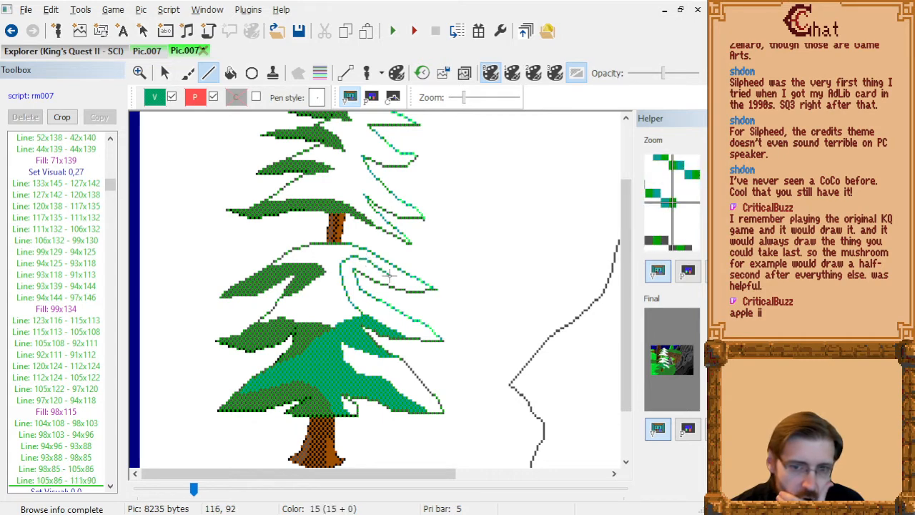
pyautogui.click(388, 265)
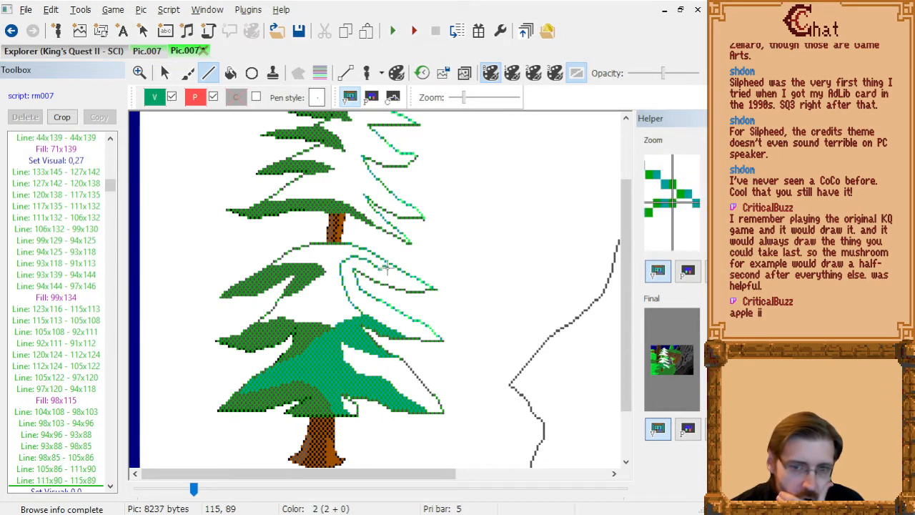
# Draw the edge from 112x90 through 118x93 and 129x97 to 129x98, and fill the enclosed trunk area at 90x105 with teal-green.
pyautogui.click(380, 270)
pyautogui.click(394, 278)
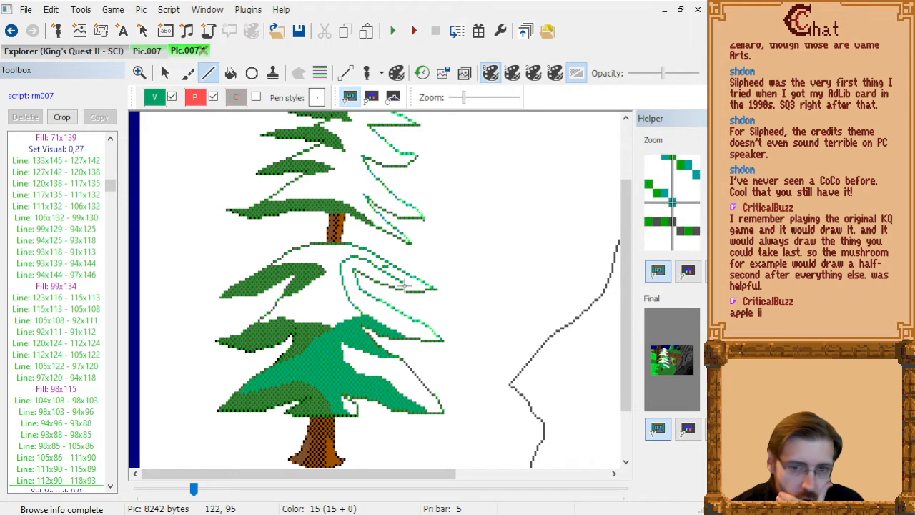
pyautogui.click(418, 290)
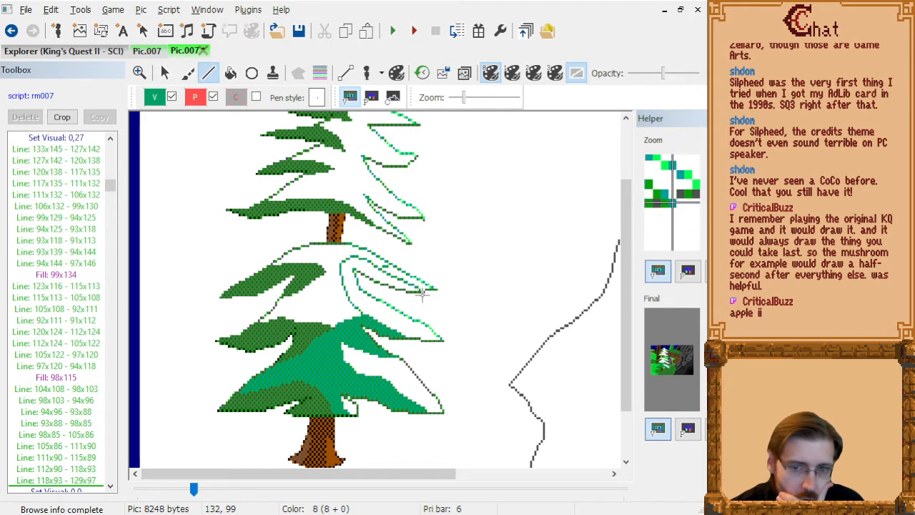
pyautogui.click(418, 291)
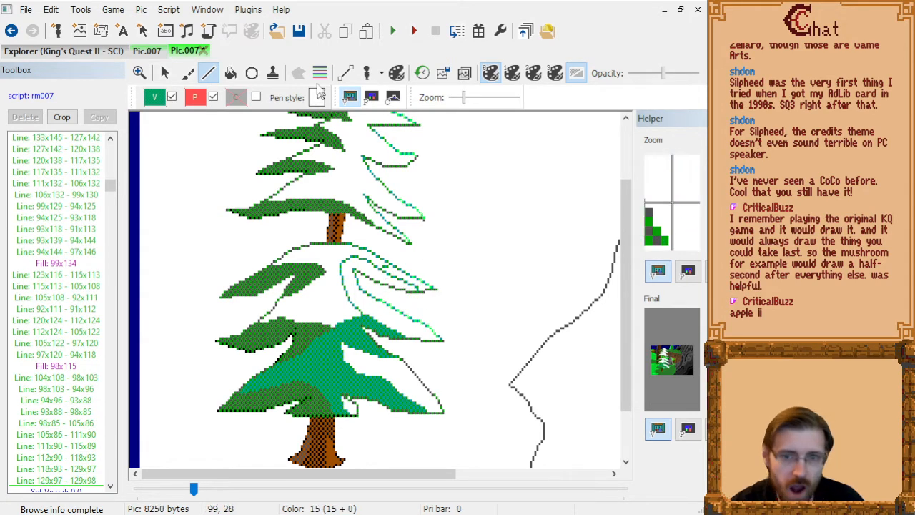
pyautogui.click(230, 72)
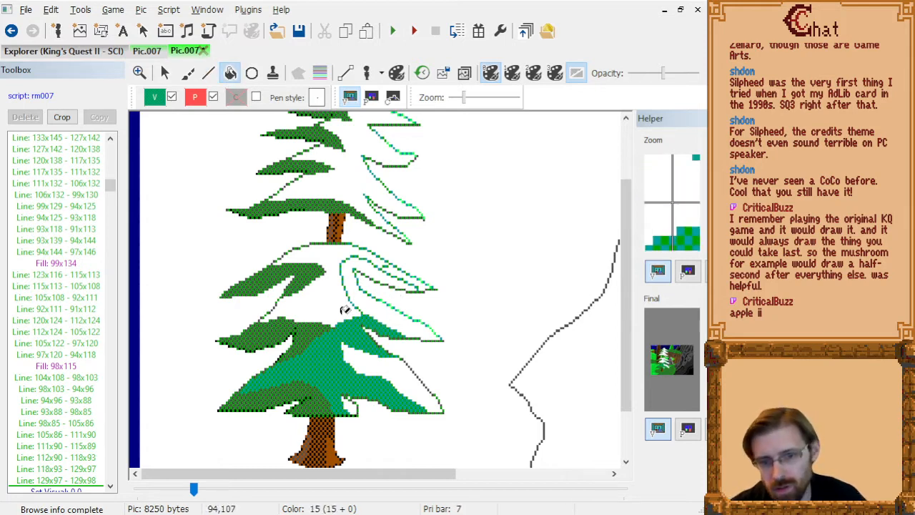
pyautogui.click(339, 306)
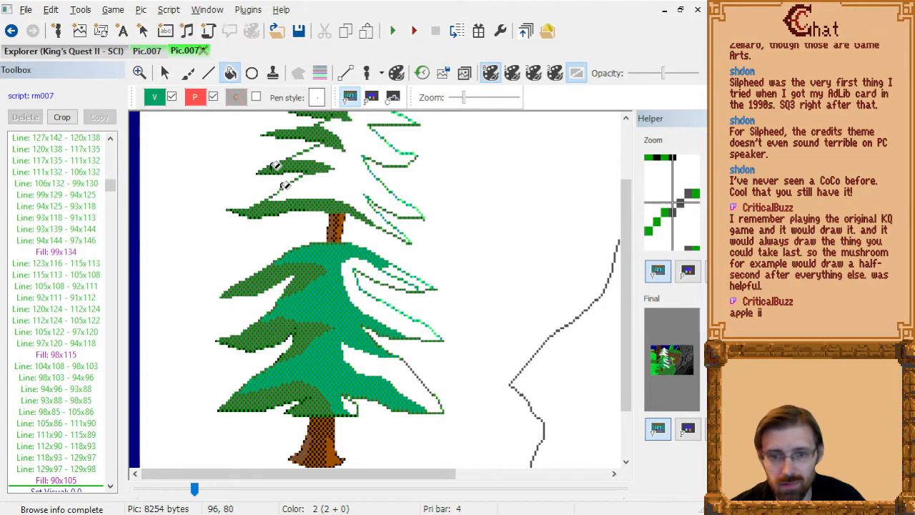
# Close the gap between the right branches with a line from 101x98 to 96x97 and fill the white area at 101x89.
pyautogui.click(211, 75)
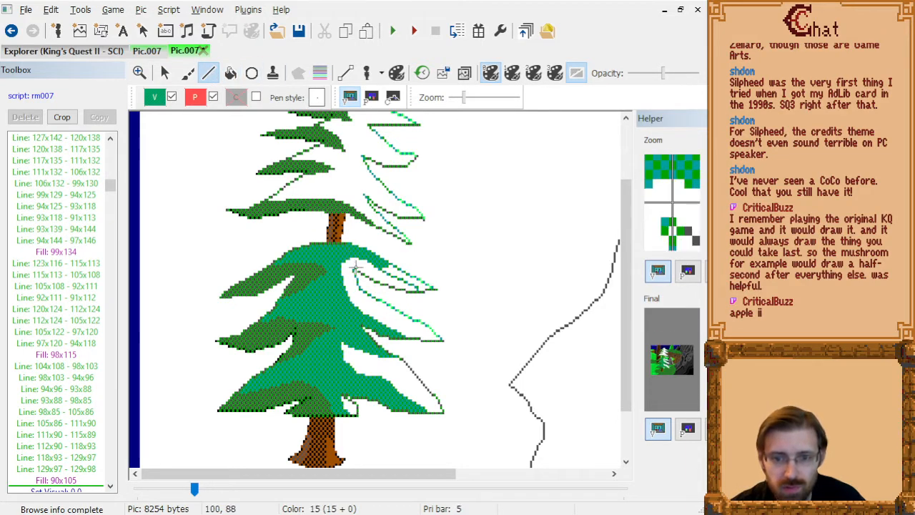
pyautogui.moveTo(357, 290); pyautogui.dragTo(346, 288)
pyautogui.click(231, 72)
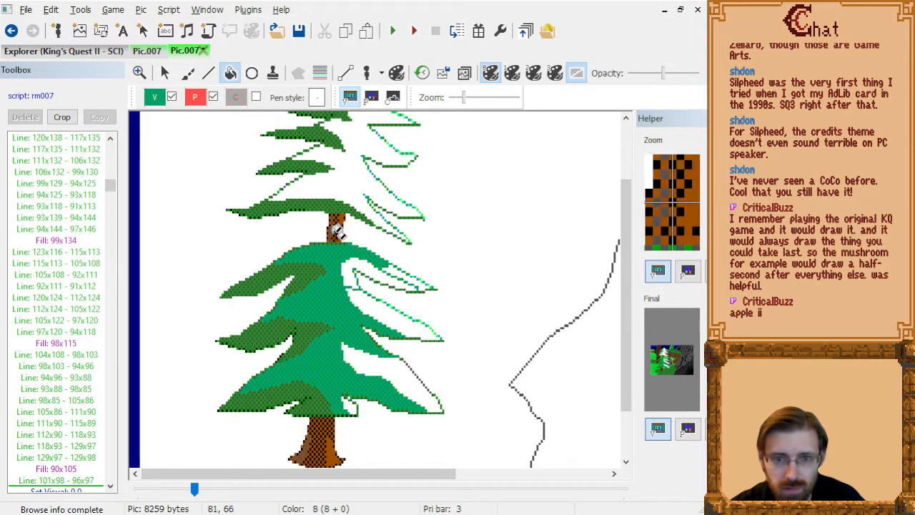
pyautogui.click(358, 271)
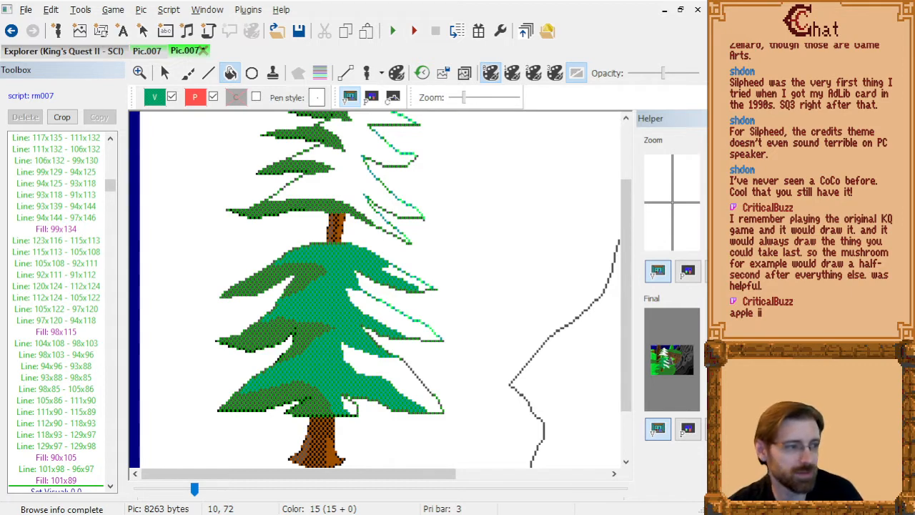
# Outline the upper section's shading edge through 103x60, 98x58, 96x50, 96x45 and 103x45, and fill the area at 95x58.
pyautogui.click(209, 74)
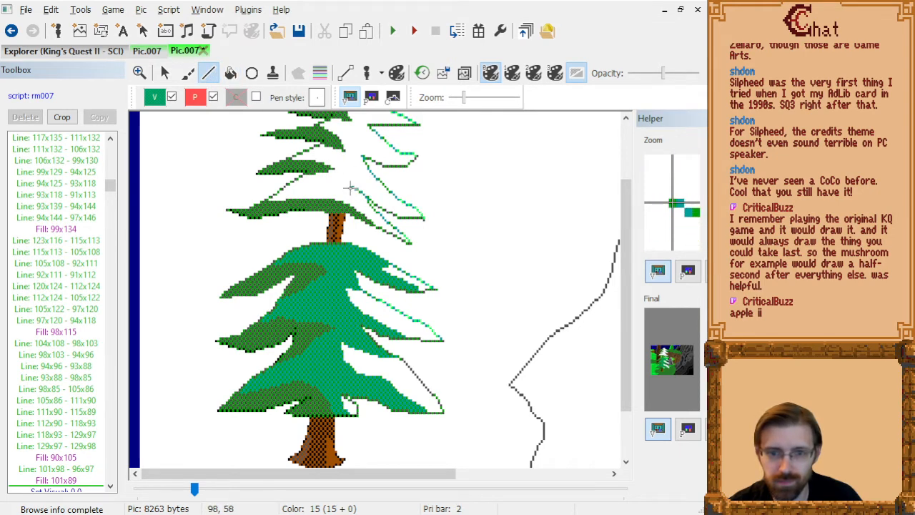
pyautogui.click(351, 188)
pyautogui.click(346, 169)
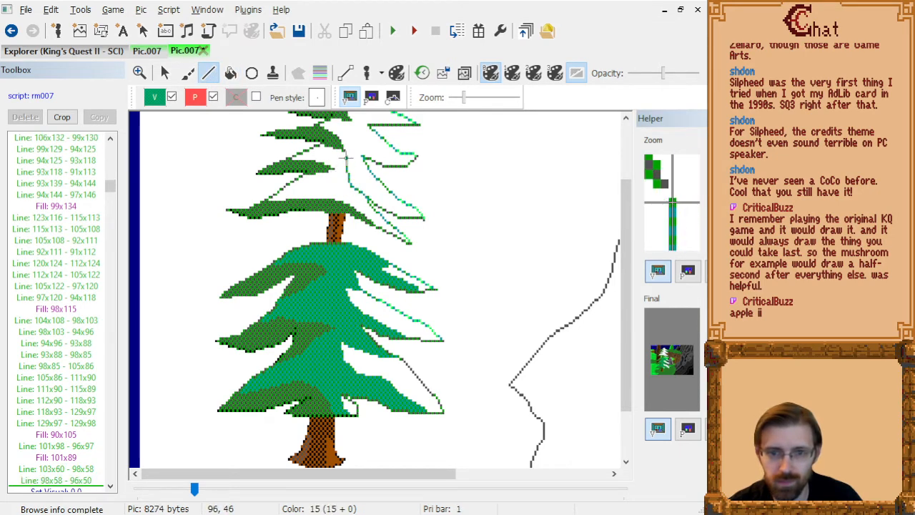
pyautogui.click(346, 154)
pyautogui.click(362, 153)
pyautogui.click(230, 73)
pyautogui.click(344, 189)
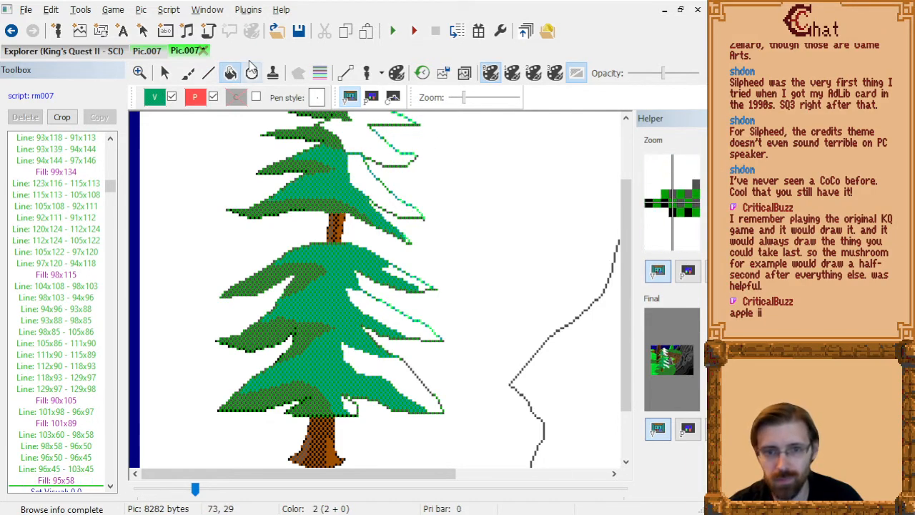
pyautogui.click(208, 73)
pyautogui.click(413, 216)
pyautogui.click(390, 208)
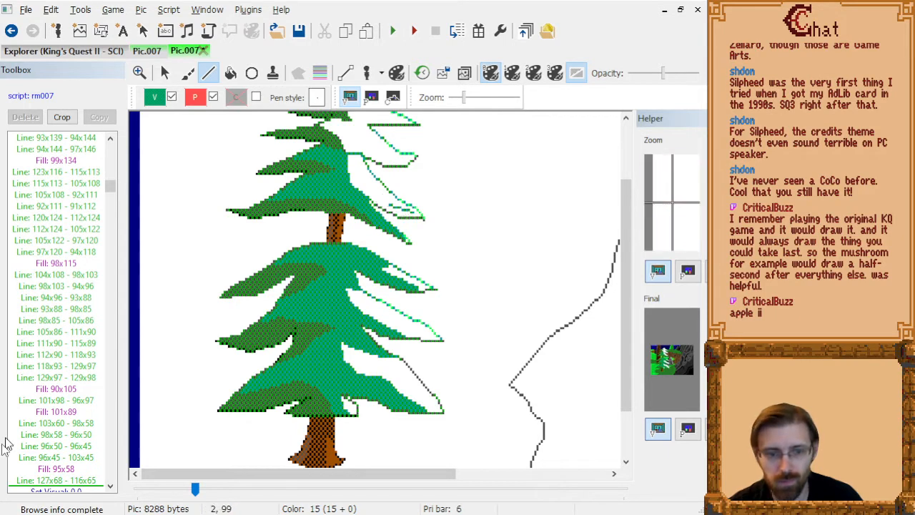
pyautogui.click(57, 481)
pyautogui.press('Delete')
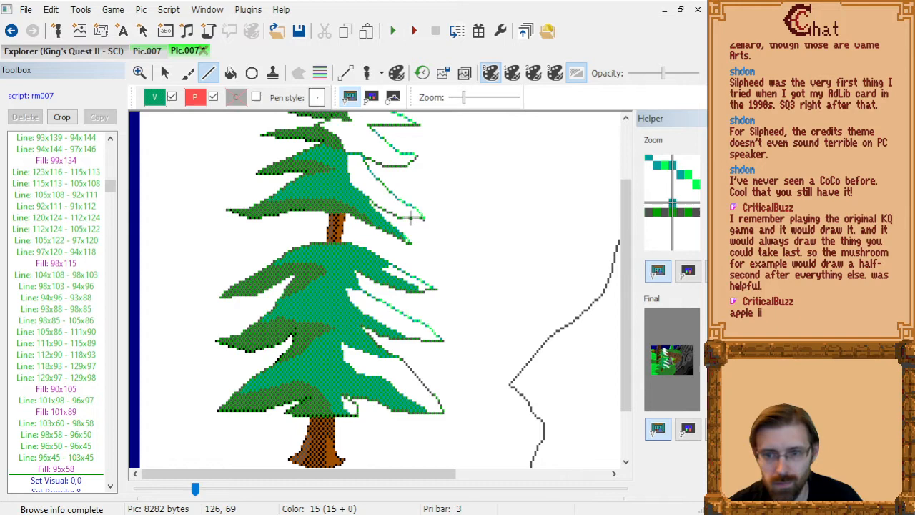
# Draw the right branch's shading edge through 126x69, 115x63, 102x56 and 98x56, and fill the area below it at 111x64.
pyautogui.click(388, 203)
pyautogui.click(361, 185)
pyautogui.click(352, 184)
pyautogui.click(230, 72)
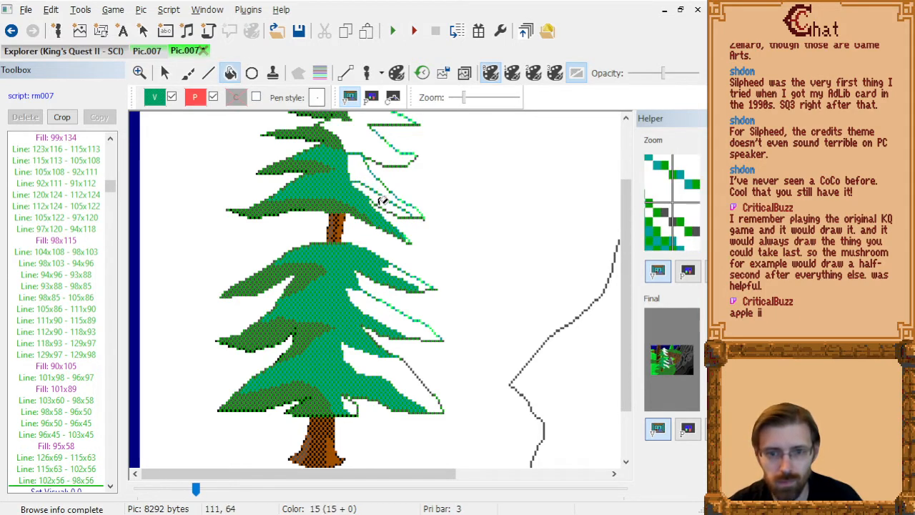
pyautogui.click(382, 200)
# Draw a closing line from 97x53 to 106x52 and fill the remaining gap beside the trunk at 99x50.
pyautogui.scroll(3, 473, 236)
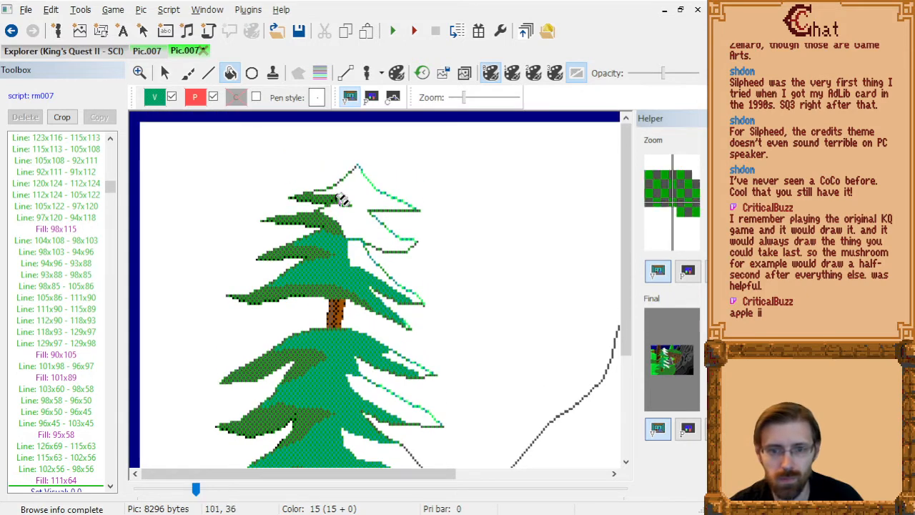
pyautogui.click(210, 73)
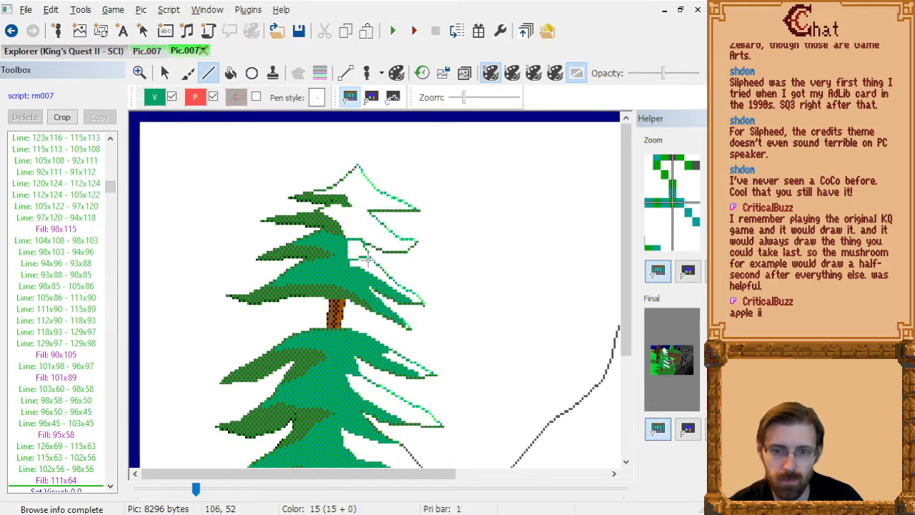
pyautogui.click(368, 257)
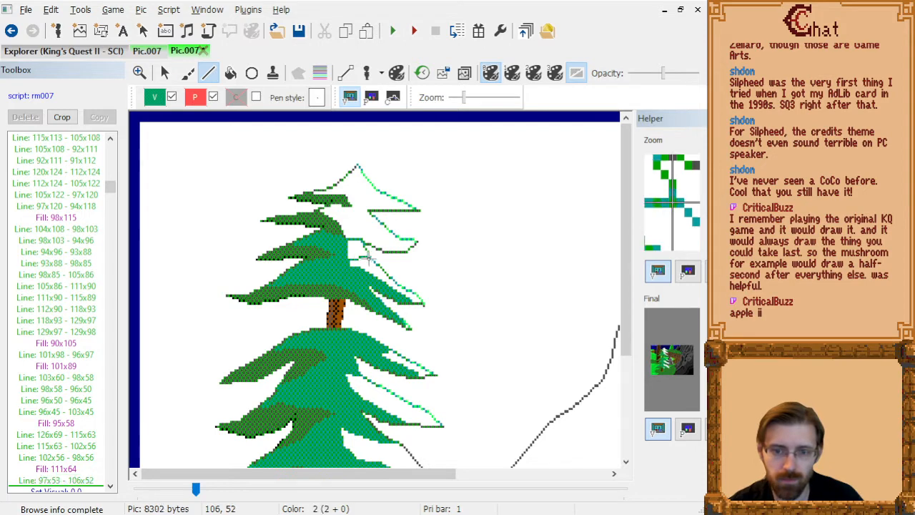
pyautogui.click(231, 74)
pyautogui.click(351, 178)
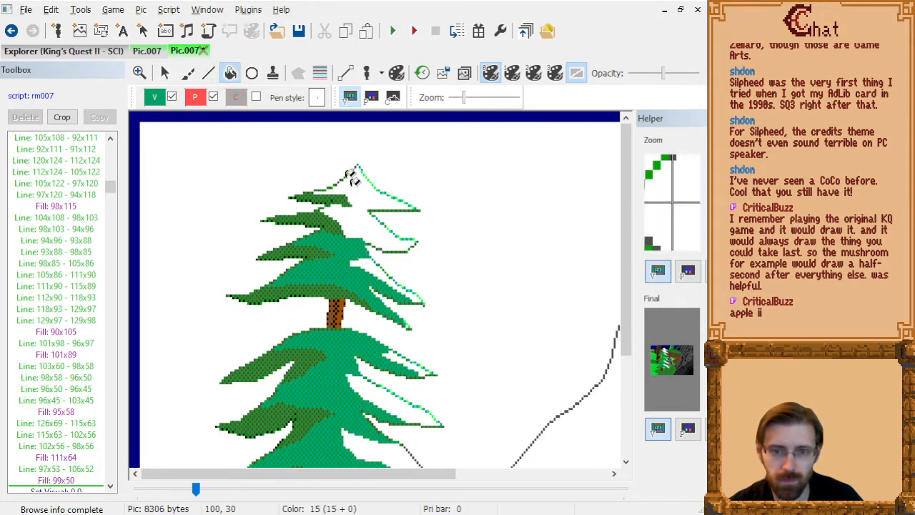
# Outline the second-highest right branch's shading edge through 125x48, 117x47, 110x44, 103x40, 99x36 and 98x32.
pyautogui.click(211, 75)
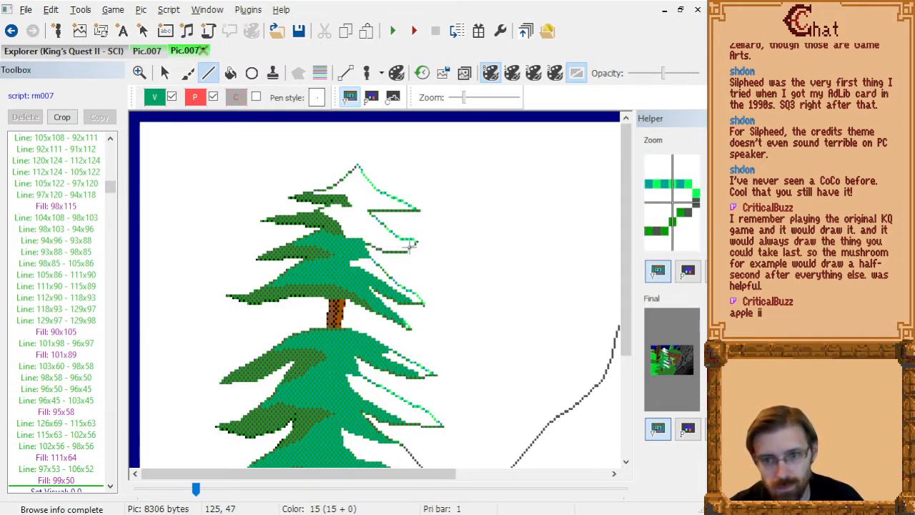
pyautogui.moveTo(411, 246); pyautogui.dragTo(389, 246)
pyautogui.click(377, 239)
pyautogui.click(360, 226)
pyautogui.click(352, 215)
pyautogui.click(350, 203)
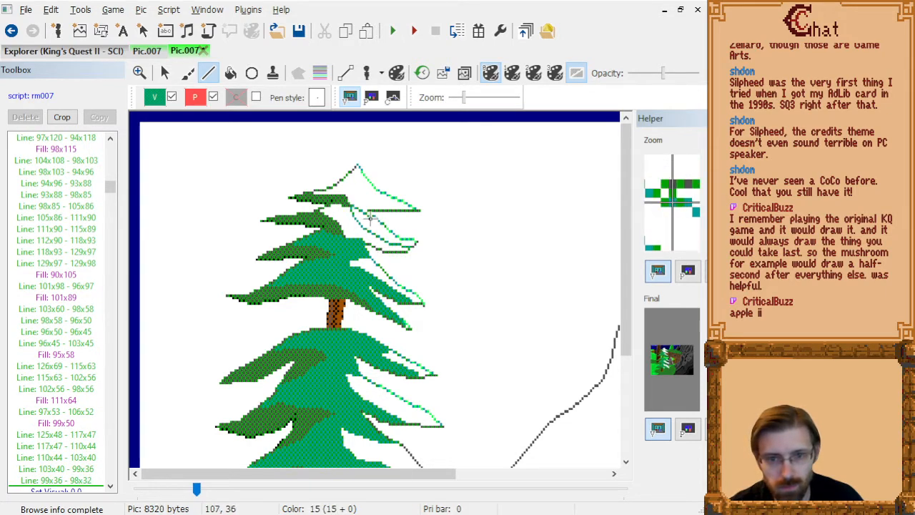
# Close off the highlight area with a line through 100x36, 106x37 and 110x37, and fill the shaded part at 101x42.
pyautogui.moveTo(353, 216); pyautogui.dragTo(369, 218)
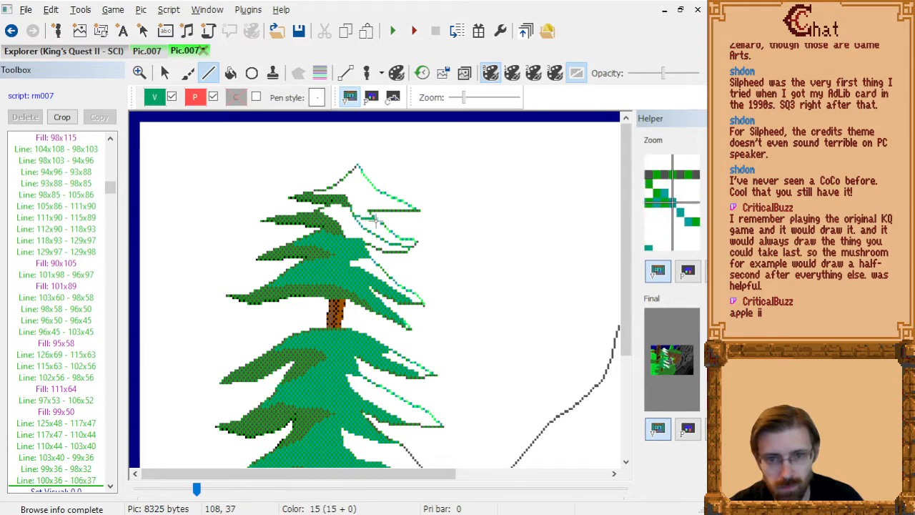
pyautogui.click(377, 222)
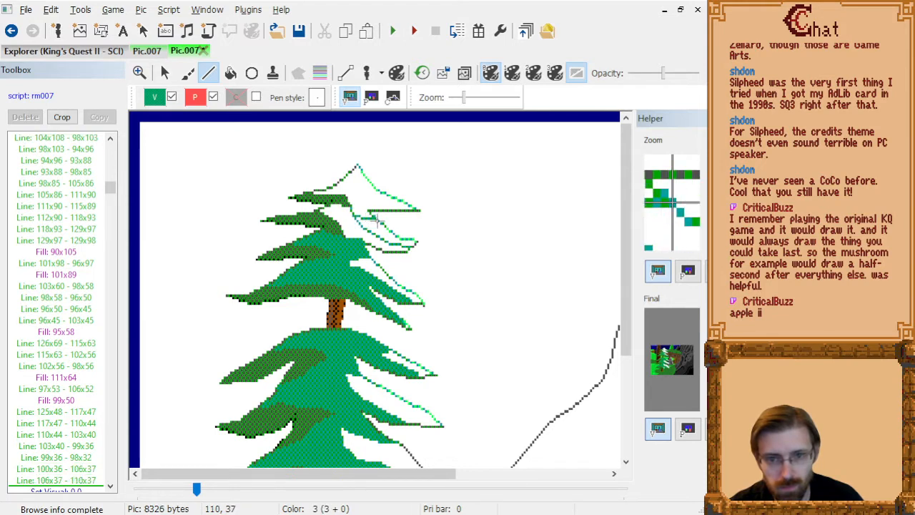
pyautogui.click(231, 73)
pyautogui.click(357, 241)
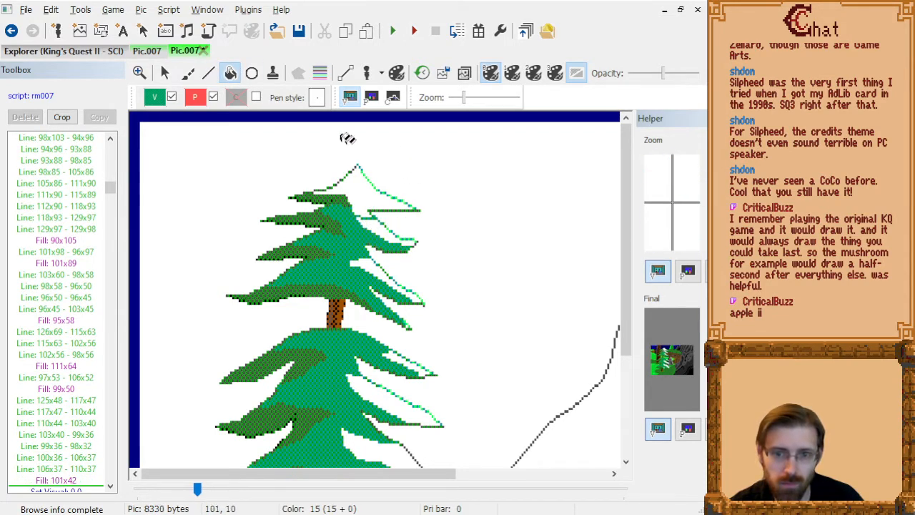
# Outline the treetop's shading edge through 120x33, 108x29, 100x25 and 98x18, and fill the enclosed area at 103x30.
pyautogui.click(209, 73)
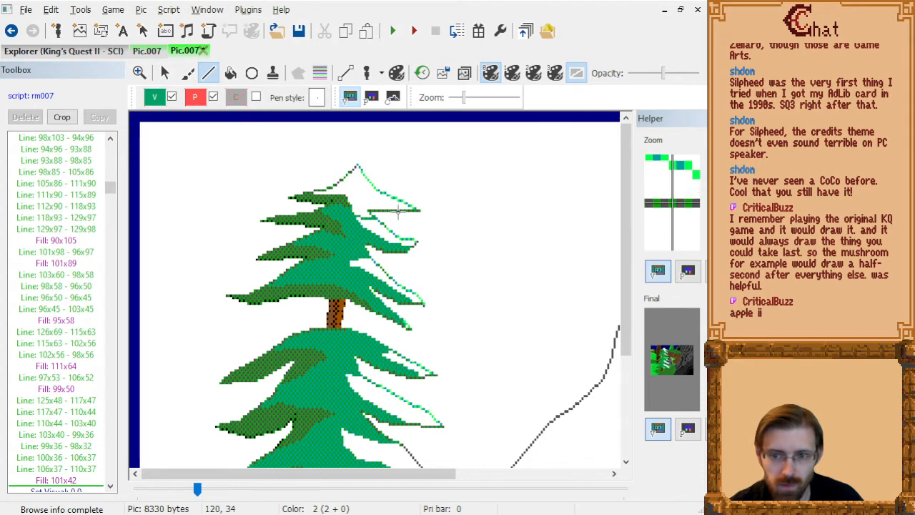
pyautogui.moveTo(376, 201); pyautogui.dragTo(372, 199)
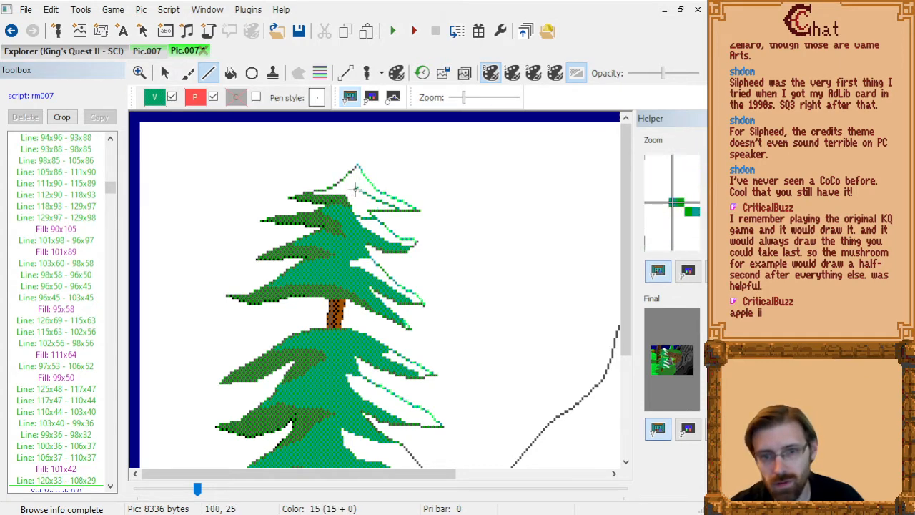
pyautogui.click(356, 188)
pyautogui.click(352, 174)
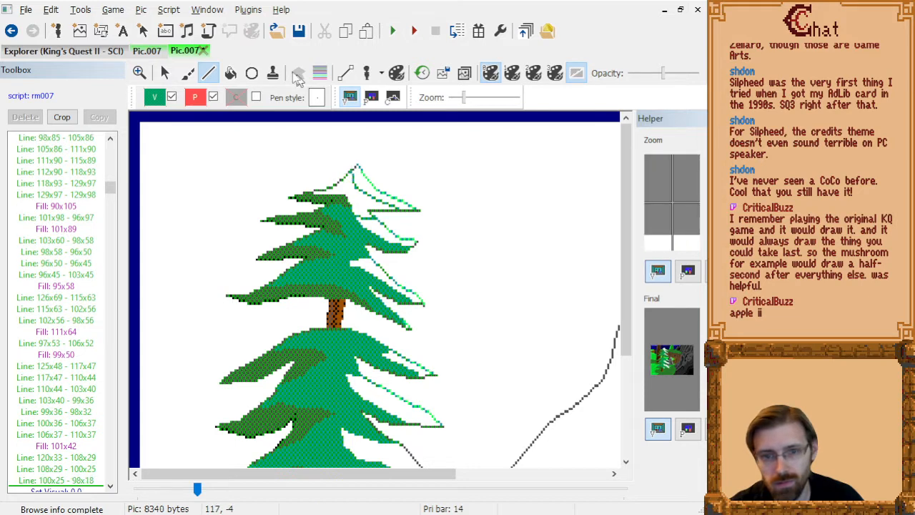
pyautogui.click(230, 72)
pyautogui.click(361, 197)
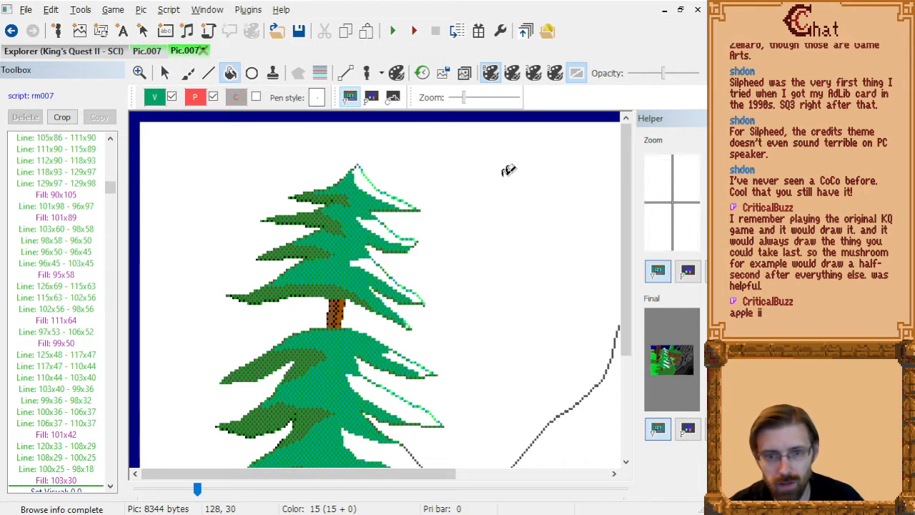
# Set the visual color to the light green dither (0,19) and fill the right branches' highlights from 103x23 at the treetop down to 97x144.
pyautogui.click(155, 98)
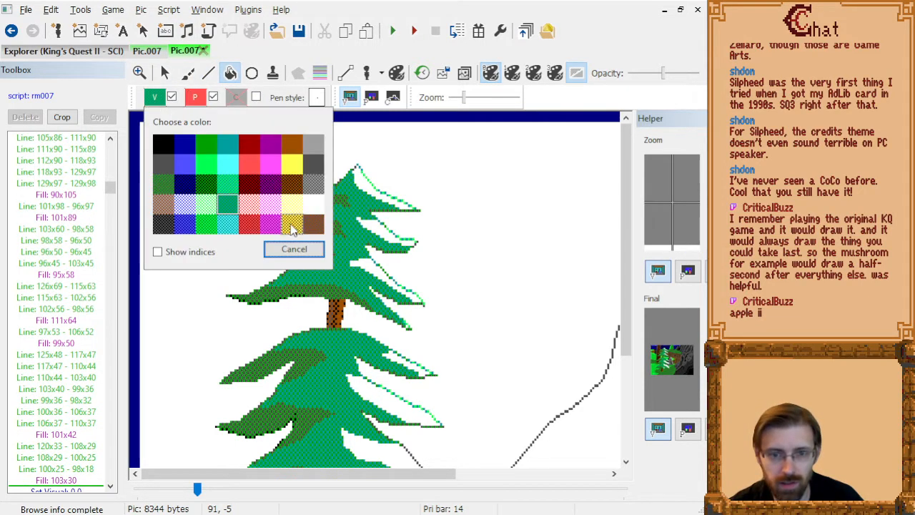
pyautogui.click(228, 188)
pyautogui.click(362, 184)
pyautogui.click(373, 229)
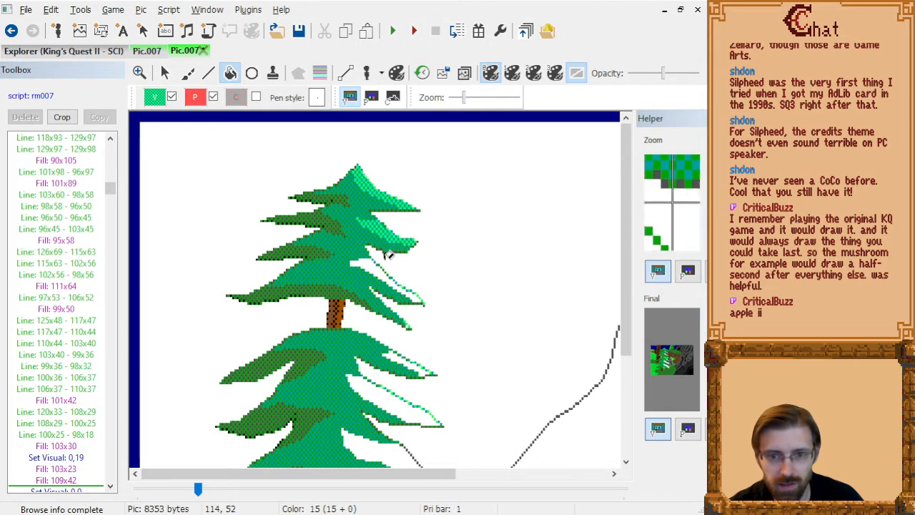
pyautogui.click(376, 269)
pyautogui.click(403, 364)
pyautogui.click(374, 394)
pyautogui.scroll(-3, 392, 361)
pyautogui.click(390, 358)
pyautogui.click(355, 396)
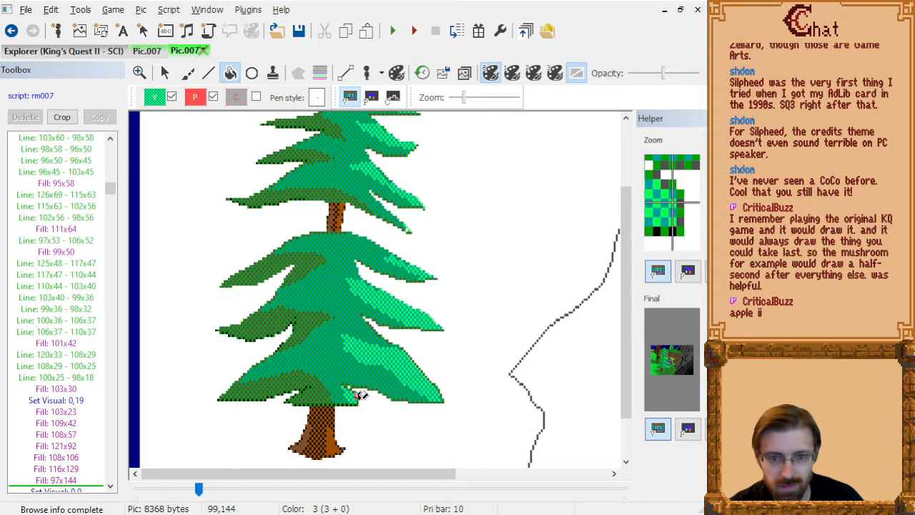
# Review the shaded tree at full view and in the completed picture by moving to the end of the drawing command list.
pyautogui.scroll(-3, 439, 310)
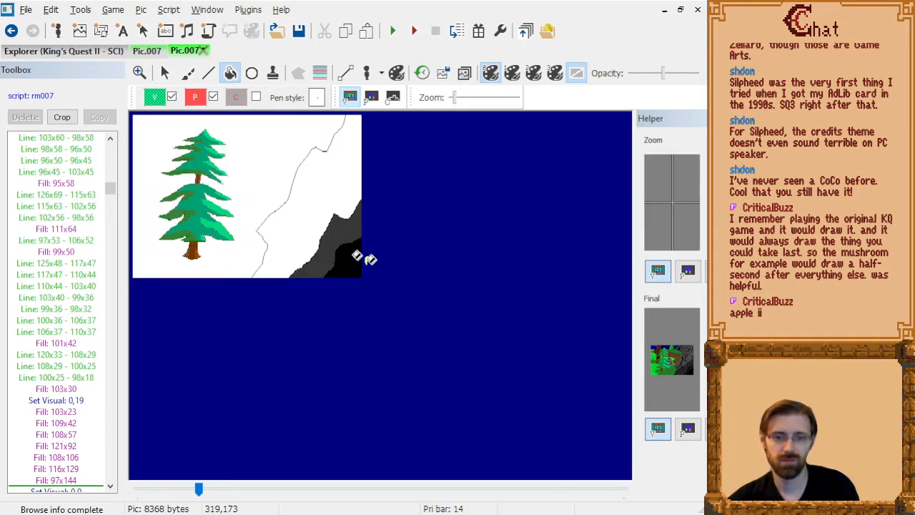
pyautogui.scroll(1, 357, 256)
pyautogui.click(57, 321)
pyautogui.press('End')
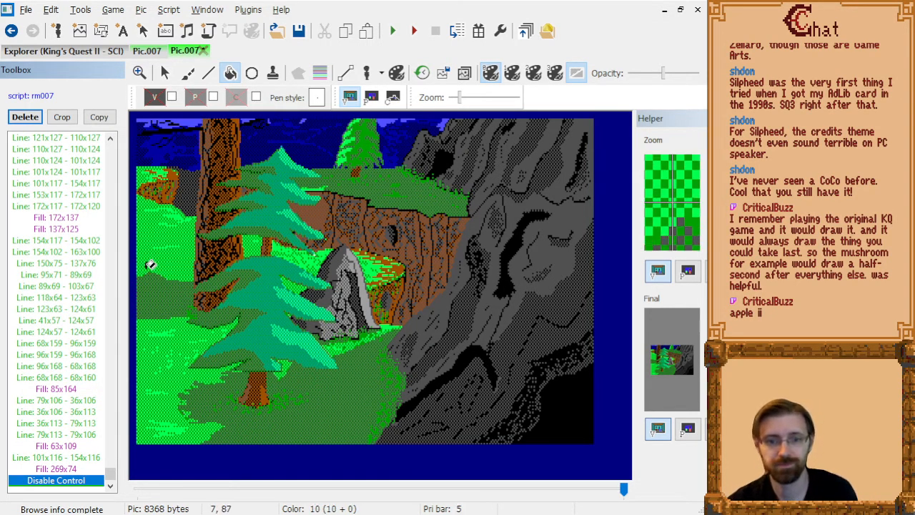
pyautogui.press('Up')
pyautogui.press('Up')
pyautogui.press('Up')
pyautogui.press('Up')
pyautogui.press('Up')
pyautogui.press('Up')
pyautogui.press('Up')
pyautogui.press('Up')
pyautogui.press('Up')
pyautogui.press('Up')
pyautogui.press('Up')
pyautogui.press('Up')
pyautogui.press('Up')
pyautogui.press('Up')
pyautogui.press('Up')
pyautogui.press('Up')
pyautogui.press('Up')
pyautogui.press('Up')
pyautogui.press('Up')
pyautogui.press('Up')
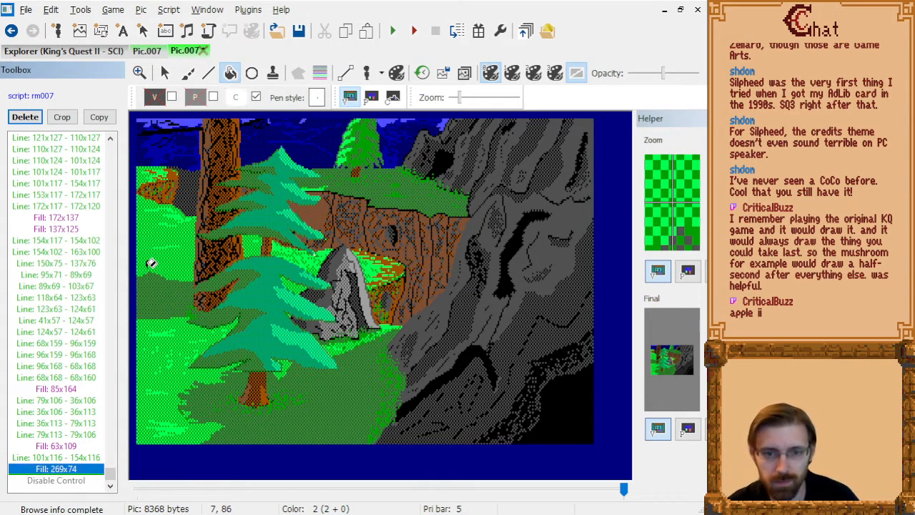
# Check the tree's shape on the priority screen at the end of the drawing commands, and return to the visual screen.
pyautogui.press('End')
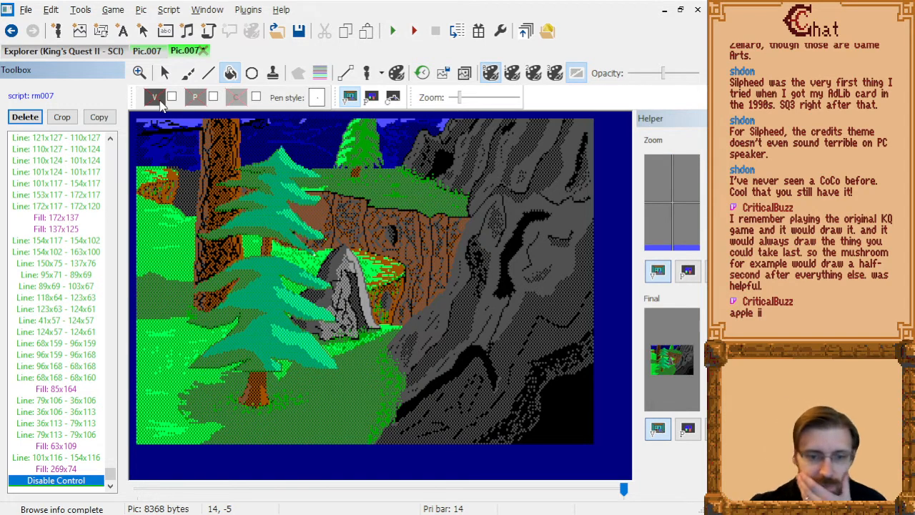
pyautogui.click(371, 97)
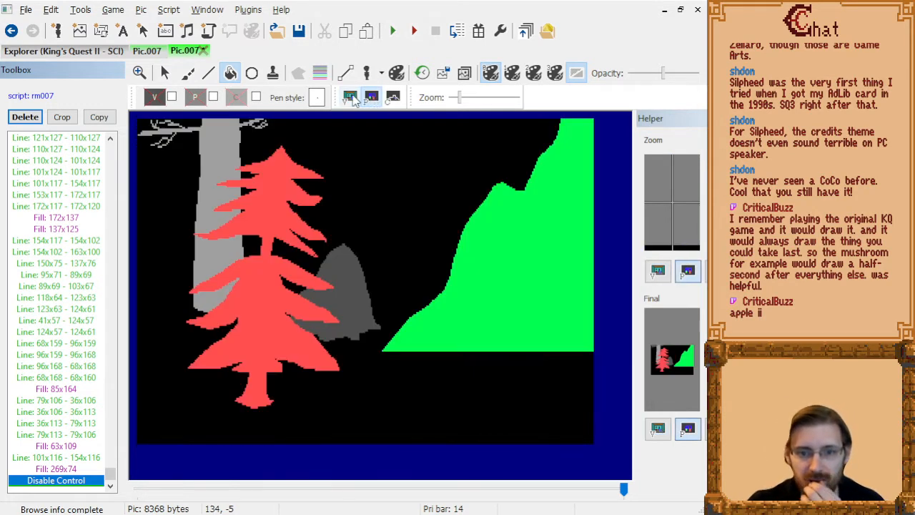
pyautogui.click(350, 98)
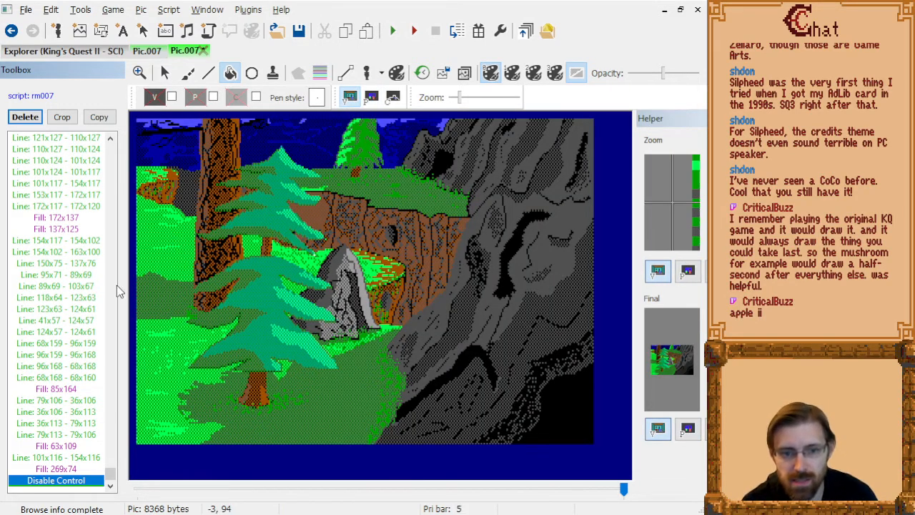
# Examine the foreground tree's branch tips up close for spots the teal-green and light green fills missed.
pyautogui.scroll(7, 71, 242)
pyautogui.middleClick(255, 229)
pyautogui.middleClick(315, 256)
pyautogui.middleClick(337, 262)
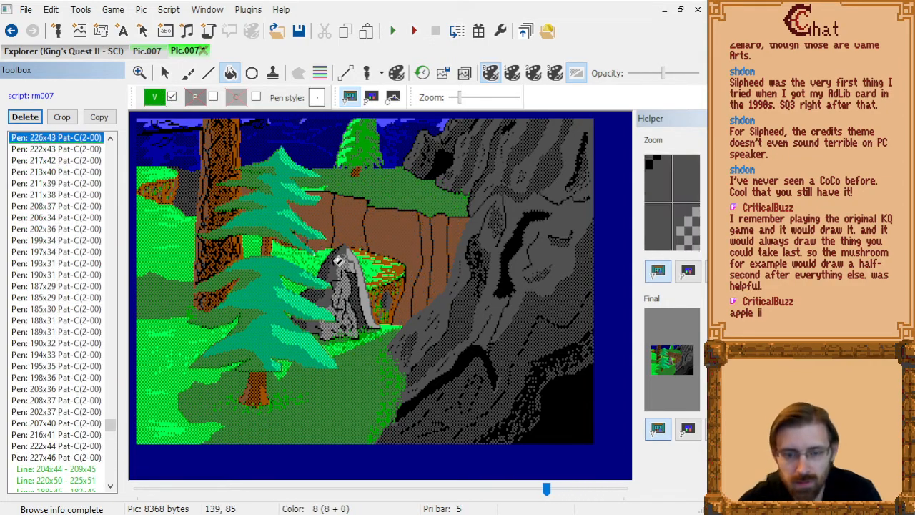
pyautogui.scroll(1, 361, 279)
pyautogui.scroll(3, 361, 279)
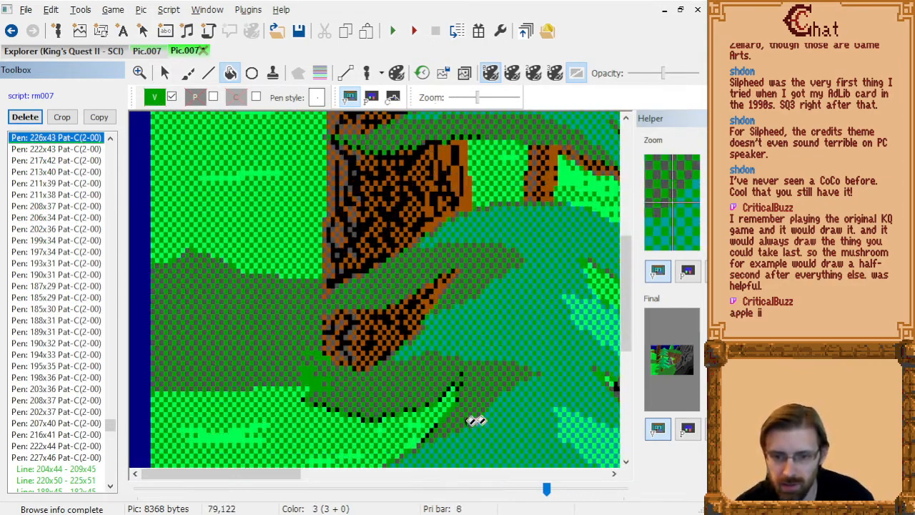
pyautogui.moveTo(250, 479); pyautogui.dragTo(344, 479)
pyautogui.scroll(7, 374, 307)
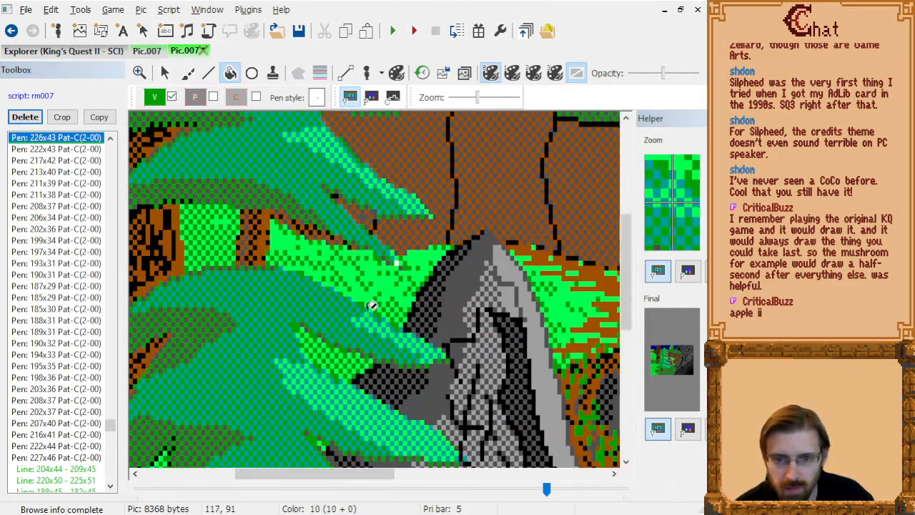
# Go back in the drawing command list to just after the fill at 95x58, and fill the missed right branch tip at 124x79.
pyautogui.click(37, 174)
pyautogui.press('pageup')
pyautogui.press('pageup')
pyautogui.press('pageup')
pyautogui.press('pageup')
pyautogui.press('pageup')
pyautogui.press('pageup')
pyautogui.press('pageup')
pyautogui.press('pageup')
pyautogui.press('pageup')
pyautogui.press('pageup')
pyautogui.press('pageup')
pyautogui.press('pageup')
pyautogui.press('pageup')
pyautogui.press('pageup')
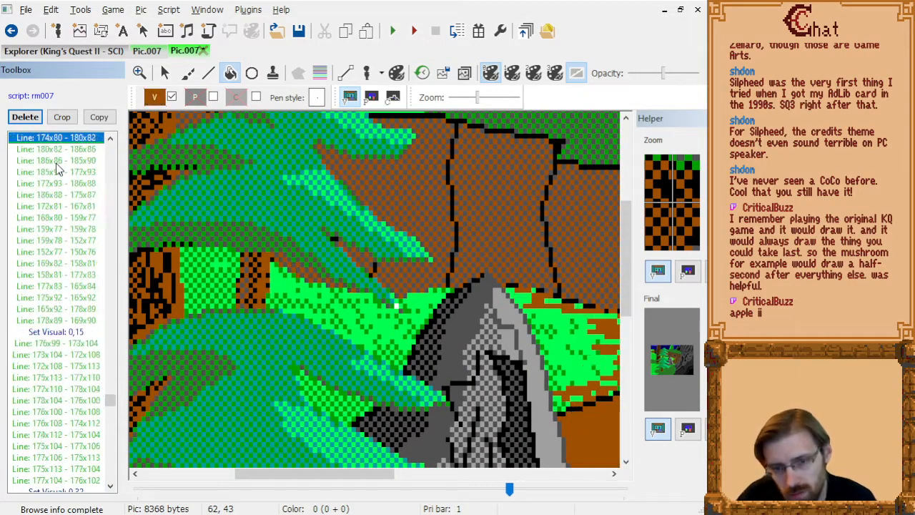
pyautogui.press('pageup')
pyautogui.press('pageup')
pyautogui.press('pageup')
pyautogui.press('pageup')
pyautogui.press('pageup')
pyautogui.press('pageup')
pyautogui.press('pageup')
pyautogui.press('pageup')
pyautogui.press('pageup')
pyautogui.press('pageup')
pyautogui.press('pageup')
pyautogui.press('pageup')
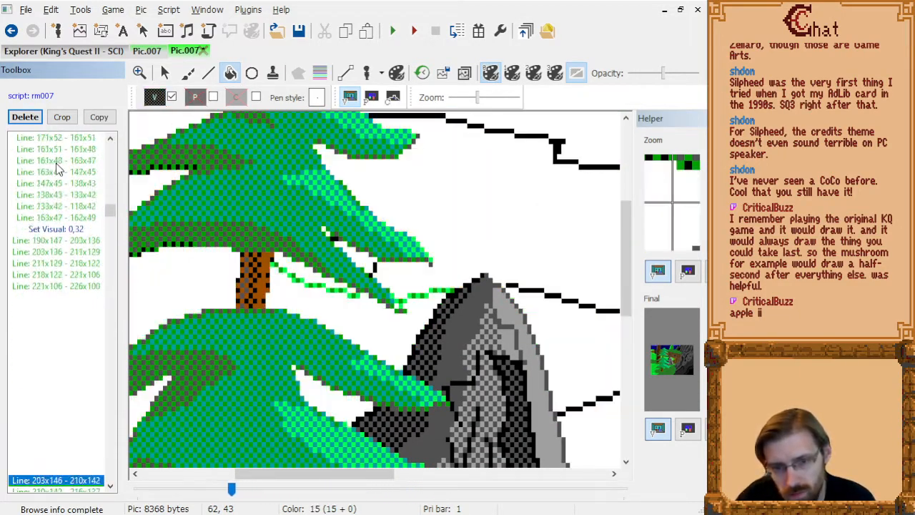
pyautogui.press('pageup')
pyautogui.press('pageup')
pyautogui.press('pageup')
pyautogui.press('Down')
pyautogui.press('Down')
pyautogui.press('Down')
pyautogui.press('Down')
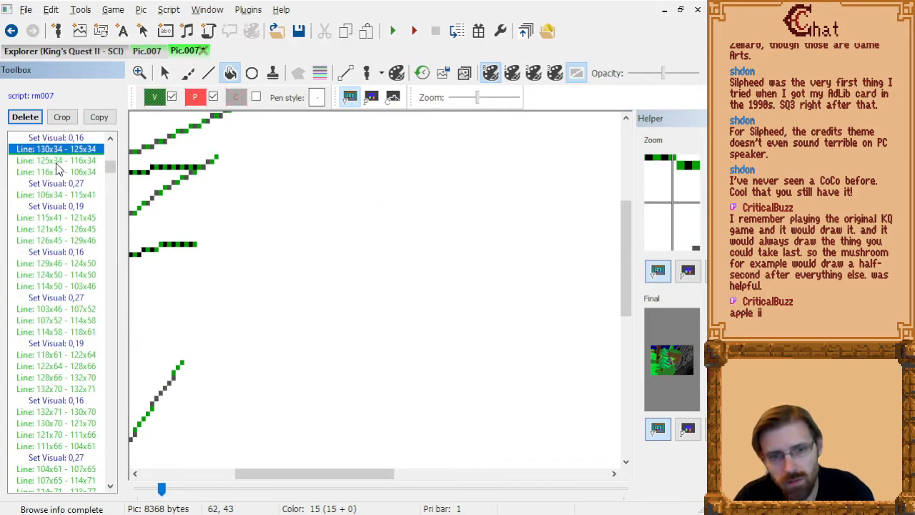
pyautogui.press('Down')
pyautogui.press('Down')
pyautogui.press('Down')
pyautogui.press('Down')
pyautogui.press('Down')
pyautogui.press('Down')
pyautogui.press('Down')
pyautogui.press('Down')
pyautogui.press('Down')
pyautogui.press('Down')
pyautogui.press('Down')
pyautogui.press('Down')
pyautogui.press('Down')
pyautogui.press('Down')
pyautogui.press('Down')
pyautogui.press('Down')
pyautogui.press('Down')
pyautogui.press('Down')
pyautogui.press('Down')
pyautogui.press('Down')
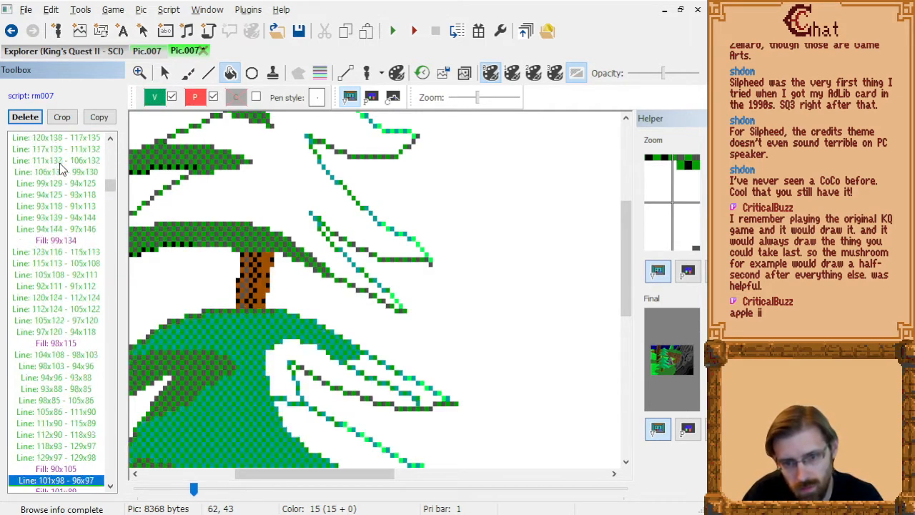
pyautogui.press('pageup')
pyautogui.press('pageup')
pyautogui.press('Down')
pyautogui.press('Down')
pyautogui.press('Down')
pyautogui.press('Down')
pyautogui.press('Down')
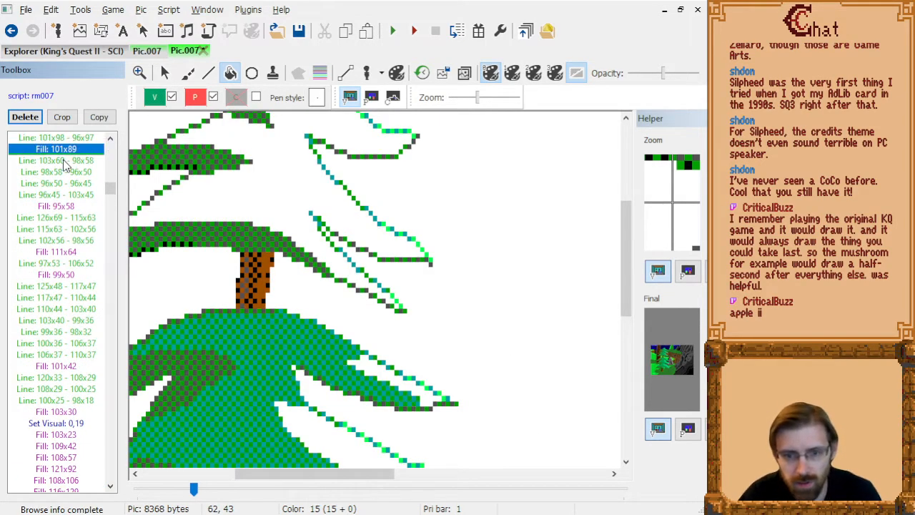
pyautogui.press('Down')
pyautogui.press('Down')
pyautogui.press('Down')
pyautogui.press('Down')
pyautogui.press('Down')
pyautogui.press('Down')
pyautogui.press('Up')
pyautogui.press('Up')
pyautogui.press('Up')
pyautogui.press('Up')
pyautogui.press('Up')
pyautogui.press('Up')
pyautogui.press('Up')
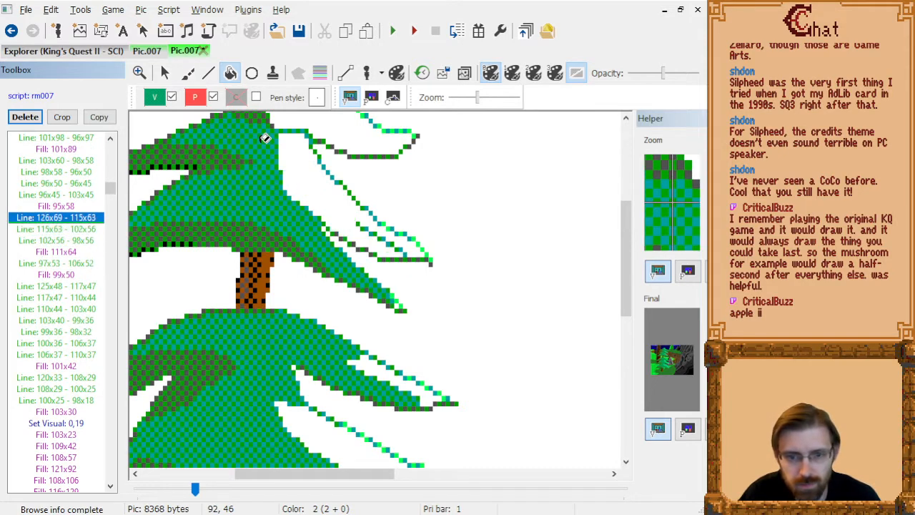
pyautogui.press('Down')
pyautogui.press('Down')
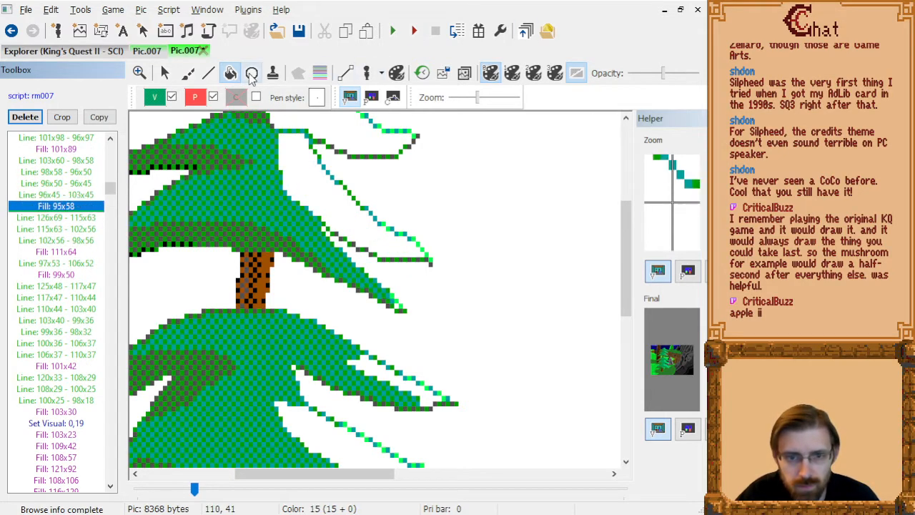
pyautogui.click(400, 307)
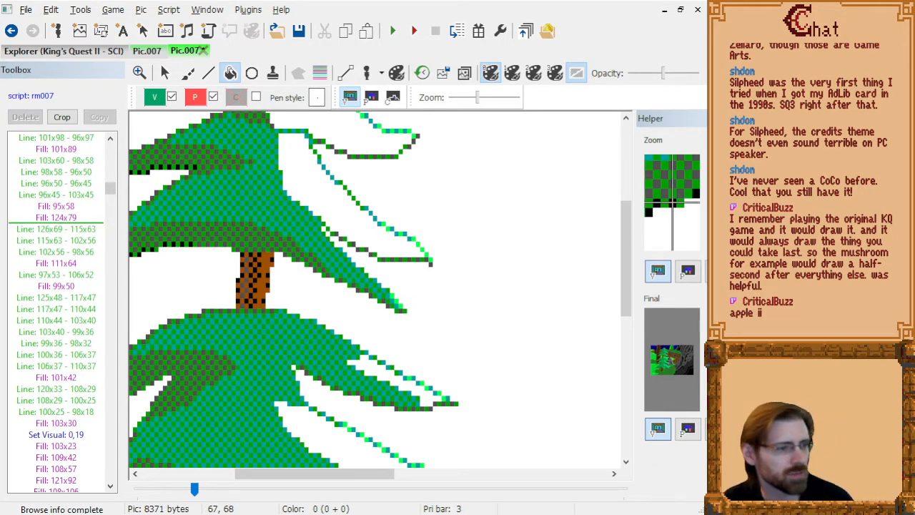
# Advance through the drawing commands to the end of the list and review the completed picture at full view.
pyautogui.click(56, 309)
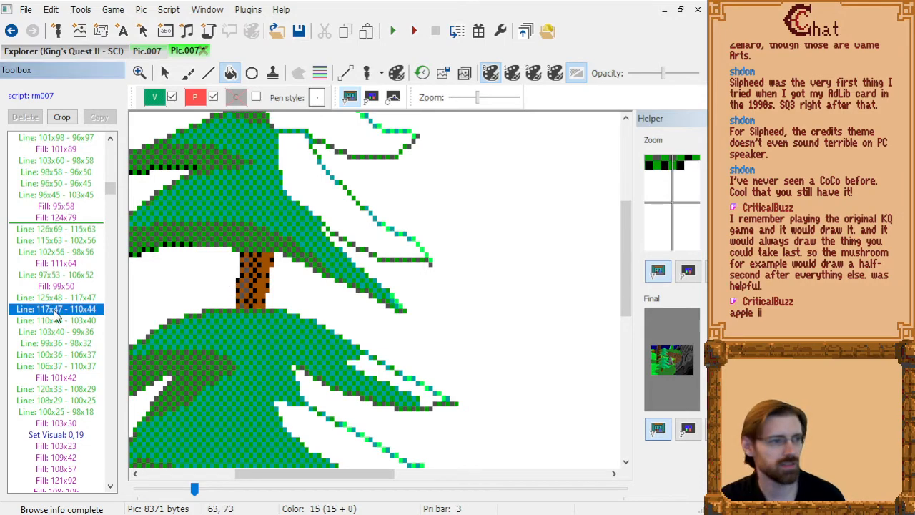
pyautogui.press('pagedown')
pyautogui.press('pagedown')
pyautogui.press('pagedown')
pyautogui.press('pagedown')
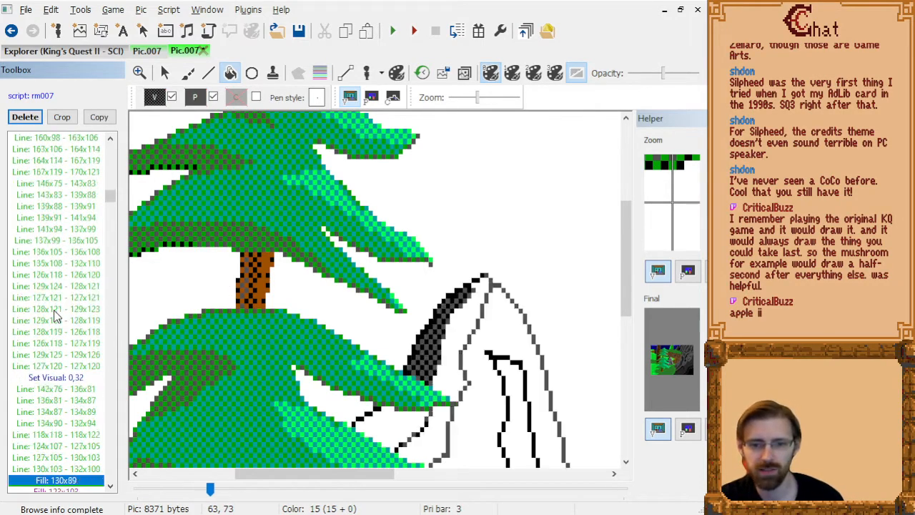
pyautogui.scroll(-4, 259, 322)
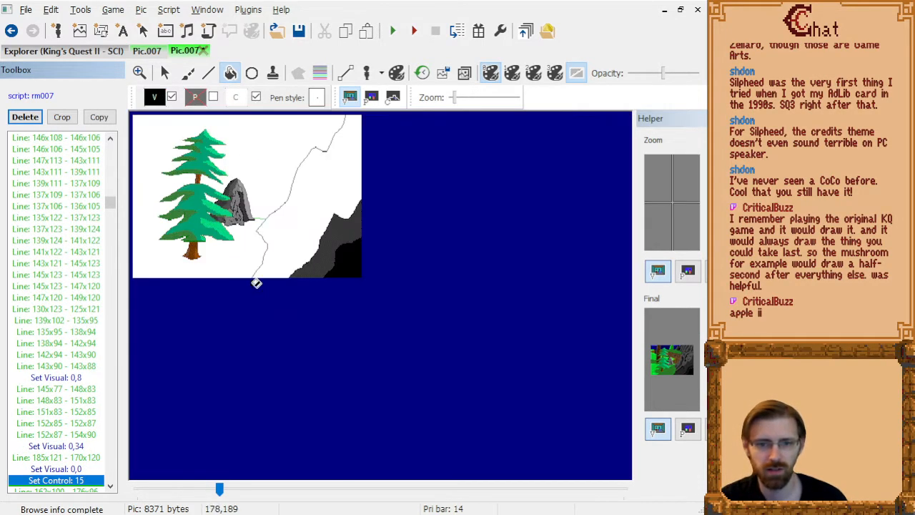
pyautogui.scroll(1, 266, 296)
pyautogui.press('pagedown')
pyautogui.press('pagedown')
pyautogui.press('pagedown')
pyautogui.press('pagedown')
pyautogui.press('pagedown')
pyautogui.press('pagedown')
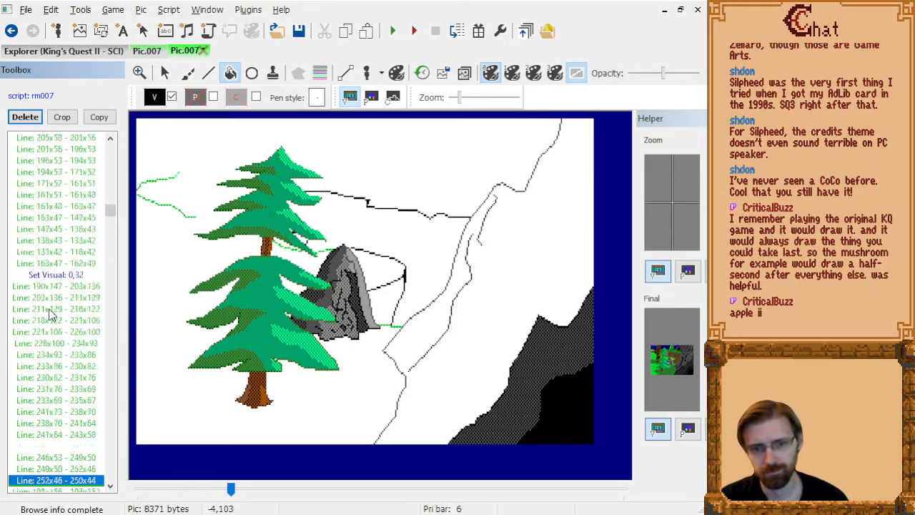
pyautogui.press('pagedown')
pyautogui.press('pagedown')
pyautogui.press('pagedown')
pyautogui.press('pagedown')
pyautogui.press('pagedown')
pyautogui.press('pagedown')
pyautogui.press('pagedown')
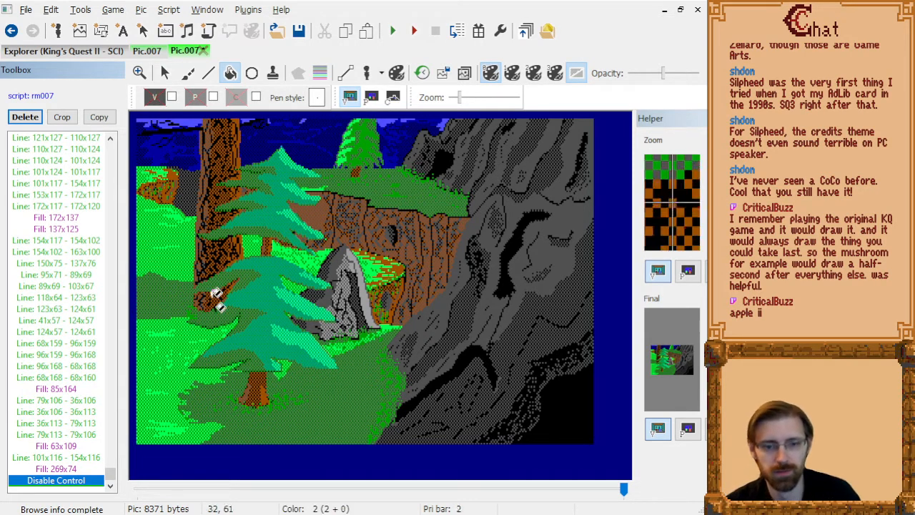
# Check the picture's priority and control screens, and return to the visual screen.
pyautogui.click(371, 98)
pyautogui.click(393, 99)
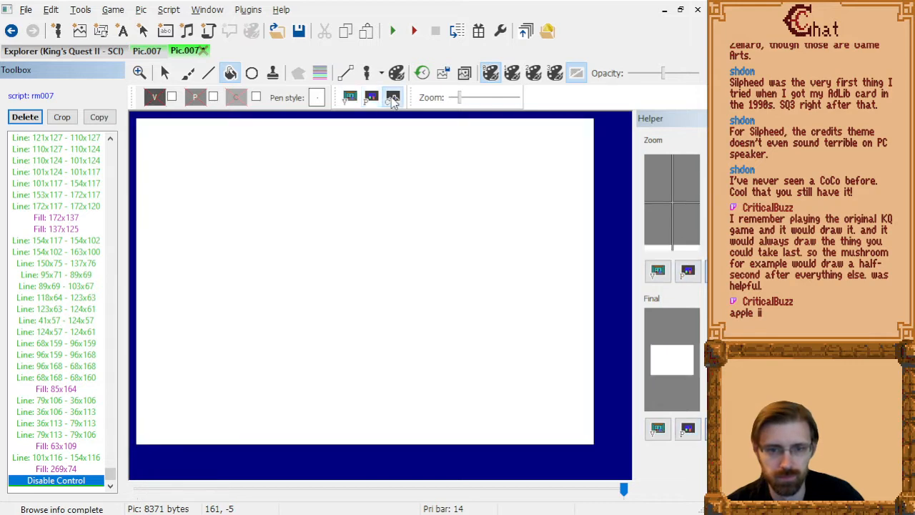
pyautogui.click(350, 99)
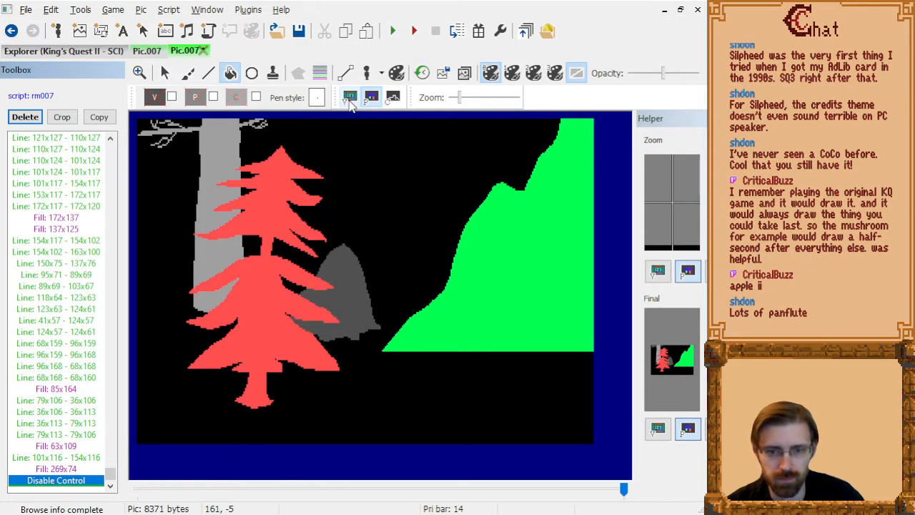
pyautogui.click(351, 99)
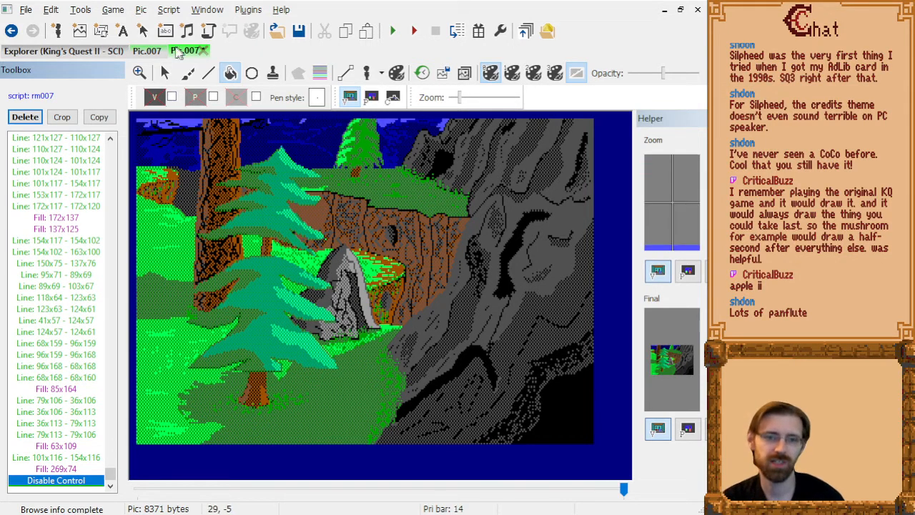
# Set the visual color to the dark green dither (0,18) and draw lines above the trunk through 73x145, 85x145, 76x143 and 83x142.
pyautogui.click(155, 98)
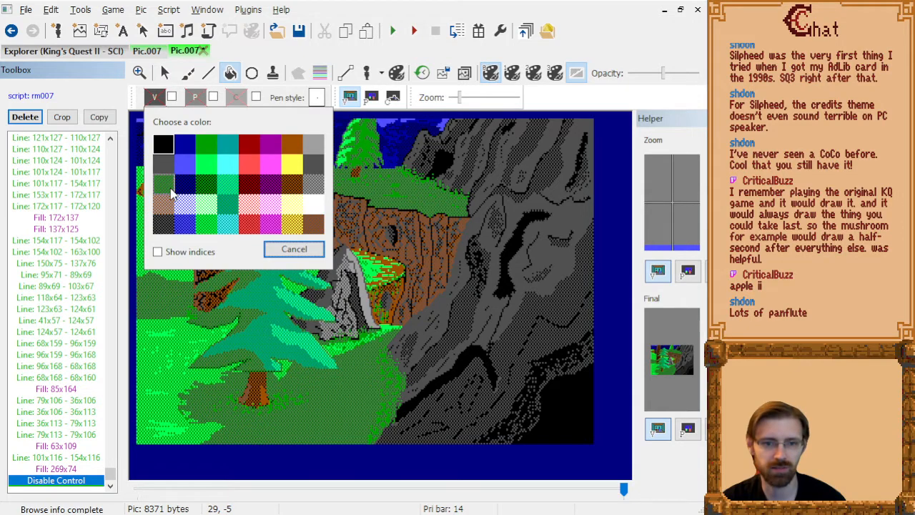
pyautogui.click(211, 188)
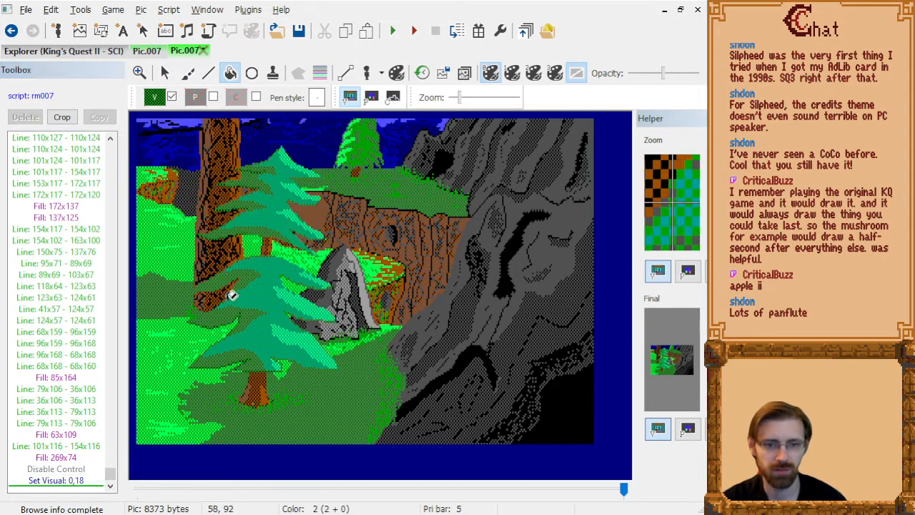
pyautogui.scroll(1, 263, 382)
pyautogui.scroll(-2, 369, 355)
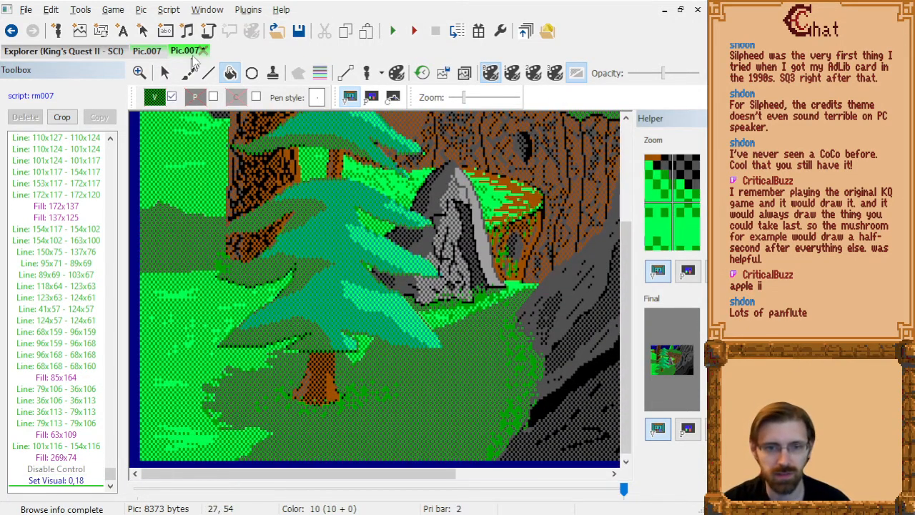
pyautogui.click(208, 75)
pyautogui.scroll(1, 282, 364)
pyautogui.scroll(-2, 354, 293)
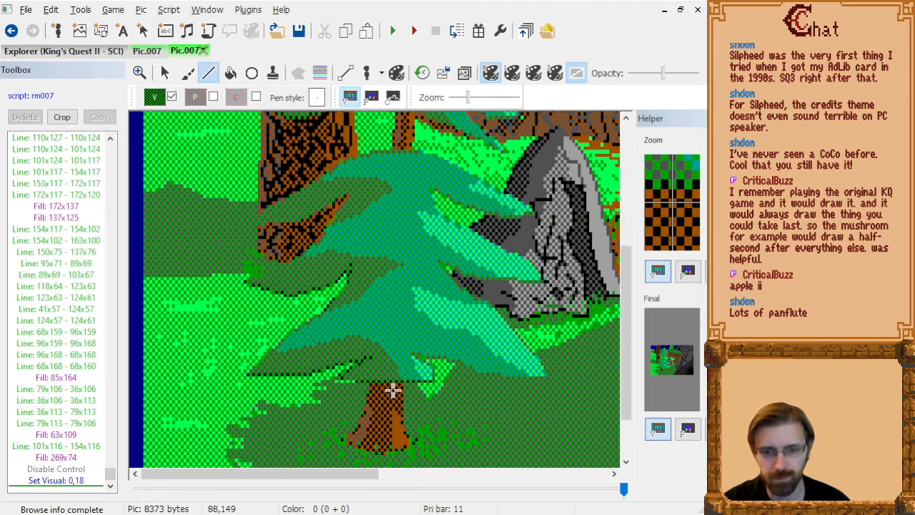
pyautogui.click(388, 377)
pyautogui.click(362, 369)
pyautogui.click(368, 366)
pyautogui.click(379, 367)
pyautogui.click(382, 367)
# Add texture lines along the lowest left branch from 77x138 to 55x140, 69x139 to 45x144, and 57x143 through 39x143 to 68x139.
pyautogui.click(364, 354)
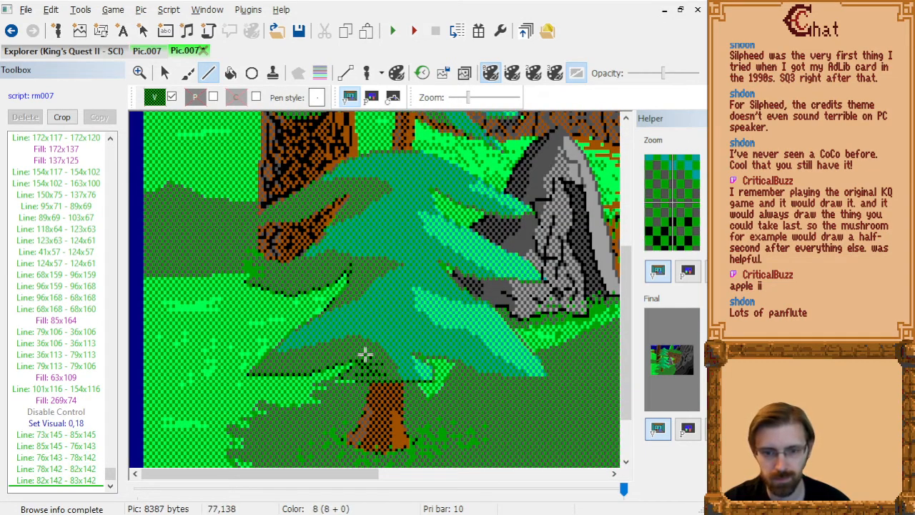
pyautogui.click(319, 352)
pyautogui.click(301, 359)
pyautogui.click(341, 357)
pyautogui.click(294, 363)
pyautogui.click(273, 373)
pyautogui.click(256, 370)
pyautogui.click(288, 370)
pyautogui.click(294, 370)
pyautogui.click(342, 355)
# Darken the lowest left branch's inner end with lines through 78x140, 76x135, 81x141 and 87x145, plus 65x142 to 50x139 and 72x145 to 83x146.
pyautogui.click(372, 358)
pyautogui.click(339, 351)
pyautogui.click(364, 343)
pyautogui.click(377, 366)
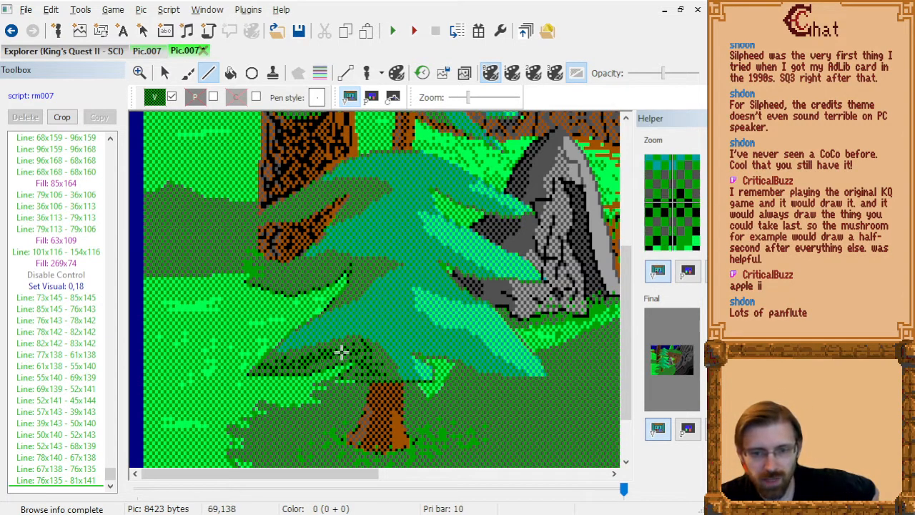
pyautogui.click(288, 358)
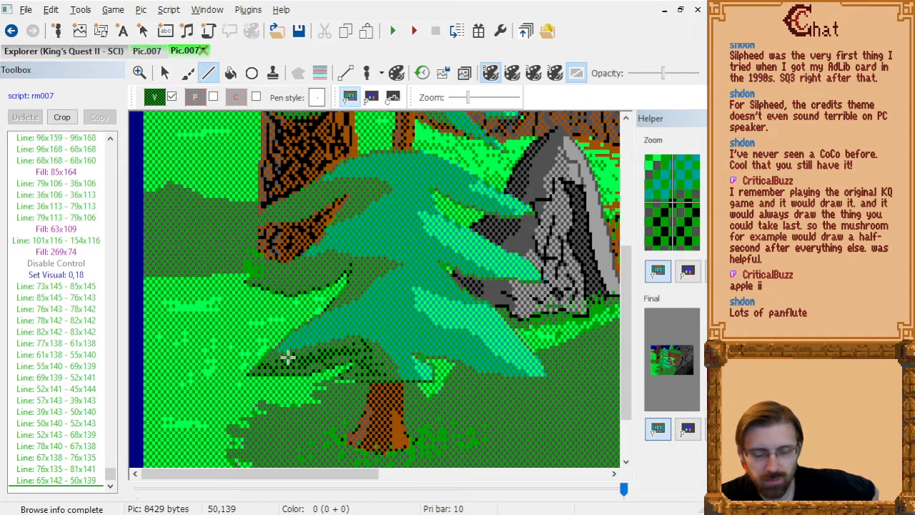
pyautogui.click(379, 356)
pyautogui.click(380, 360)
pyautogui.click(394, 380)
pyautogui.click(368, 367)
pyautogui.click(352, 372)
pyautogui.click(384, 376)
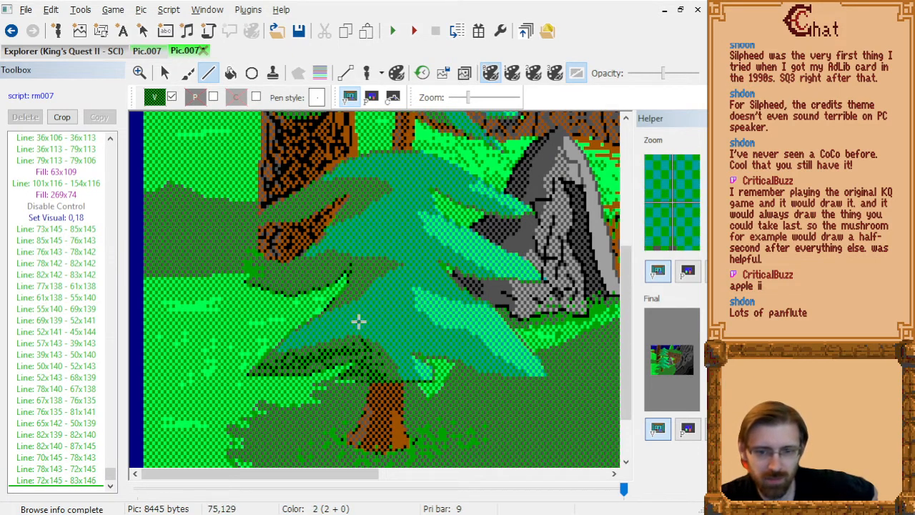
# Draw shading lines on the inner end of the second-lowest left branch through 68x123, 80x115, 70x123, 78x119, 76x114 and 80x113.
pyautogui.click(370, 272)
pyautogui.click(344, 301)
pyautogui.click(364, 287)
pyautogui.click(360, 268)
pyautogui.click(355, 272)
pyautogui.click(359, 268)
pyautogui.click(370, 265)
# Add texture lines along the second-lowest left branch's outer part, from 40x117 to 61x114, 54x117 to 69x113, and 48x114 to 56x112.
pyautogui.click(291, 278)
pyautogui.click(318, 271)
pyautogui.click(299, 282)
pyautogui.click(276, 285)
pyautogui.click(288, 285)
pyautogui.click(313, 281)
pyautogui.click(330, 271)
pyautogui.click(293, 292)
pyautogui.click(275, 285)
pyautogui.click(320, 282)
pyautogui.click(333, 274)
pyautogui.click(336, 266)
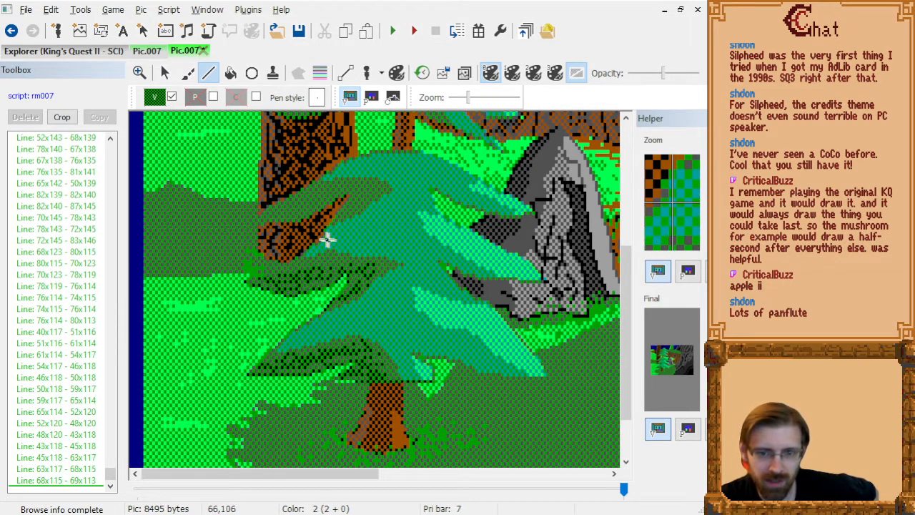
pyautogui.click(283, 269)
pyautogui.click(314, 258)
pyautogui.click(306, 262)
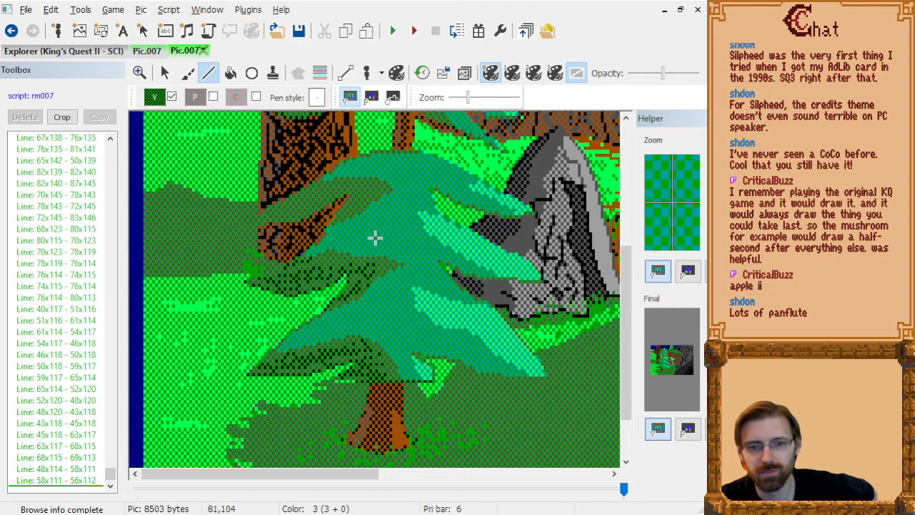
# Add texture lines along the third left branch from the bottom, from its tip at 41x99 through 64x93 and 69x91 to 51x98.
pyautogui.click(261, 221)
pyautogui.click(301, 213)
pyautogui.click(281, 214)
pyautogui.click(293, 208)
pyautogui.click(327, 200)
pyautogui.click(310, 205)
pyautogui.click(345, 190)
pyautogui.click(310, 210)
pyautogui.click(290, 216)
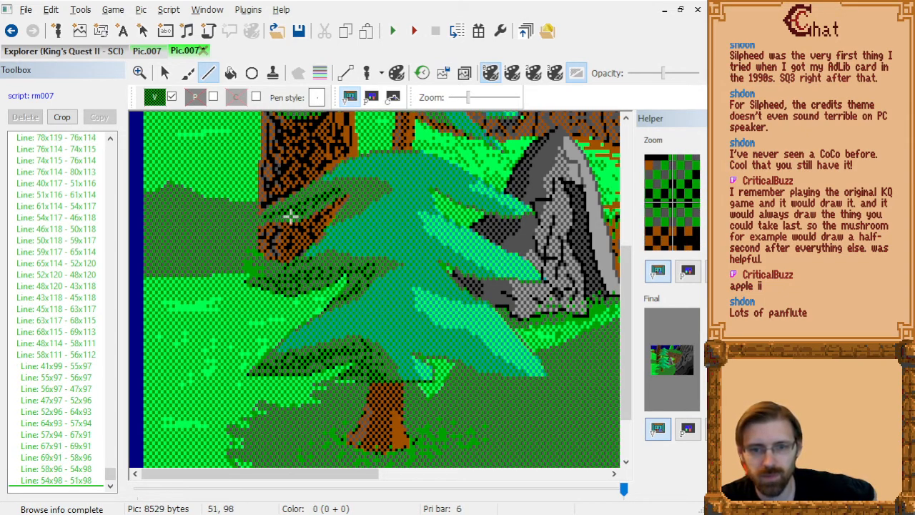
# Shade the third left branch's inner end with lines through 68x99, 77x94, 73x93, 80x89, 70x90 and 78x90.
pyautogui.click(355, 200)
pyautogui.click(374, 185)
pyautogui.rightClick(374, 186)
pyautogui.click(371, 186)
pyautogui.click(361, 189)
pyautogui.click(362, 189)
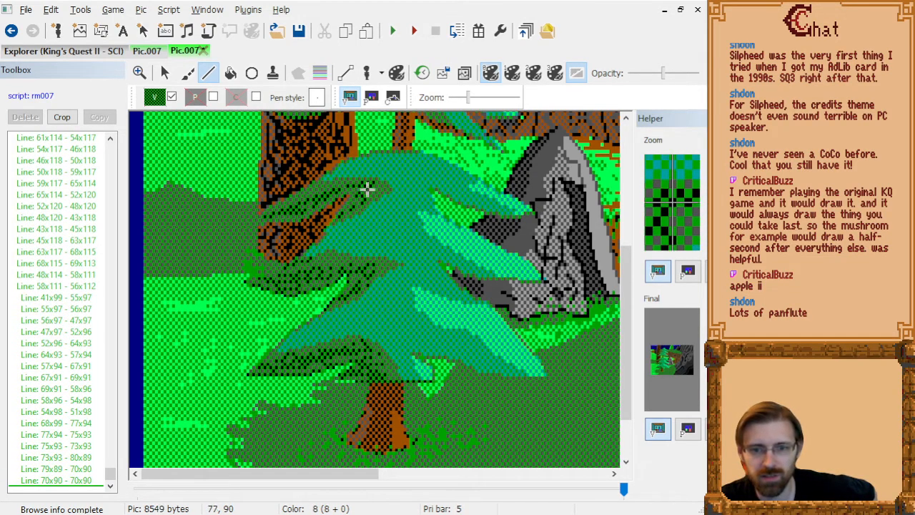
pyautogui.click(369, 189)
# Draw texture lines on the outer part of the left branch above the bare trunk, through 50x66, 62x66, 51x69, 66x65 and 72x62.
pyautogui.scroll(2, 422, 214)
pyautogui.scroll(2, 426, 249)
pyautogui.click(317, 265)
pyautogui.click(323, 265)
pyautogui.click(291, 274)
pyautogui.click(303, 274)
pyautogui.click(334, 261)
pyautogui.click(351, 252)
pyautogui.click(334, 258)
# Continue the dark lines along that branch's inner part through 84x65, 71x65, 94x68, 91x64, 86x64, 94x66 and 80x64.
pyautogui.click(384, 261)
pyautogui.click(355, 259)
pyautogui.click(412, 270)
pyautogui.click(404, 256)
pyautogui.click(389, 255)
pyautogui.click(413, 271)
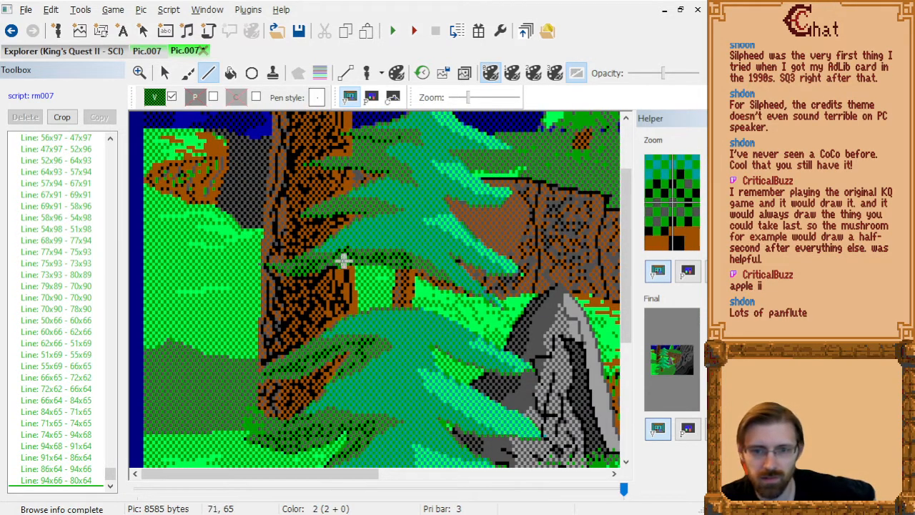
# Draw dark texture lines along the left branch at height 50, through 63x51, 73x50, 80x50, 83x50, 59x51, 67x48 and 71x51.
pyautogui.click(324, 210)
pyautogui.click(353, 207)
pyautogui.click(372, 208)
pyautogui.click(324, 208)
pyautogui.click(335, 207)
pyautogui.click(369, 207)
pyautogui.click(381, 207)
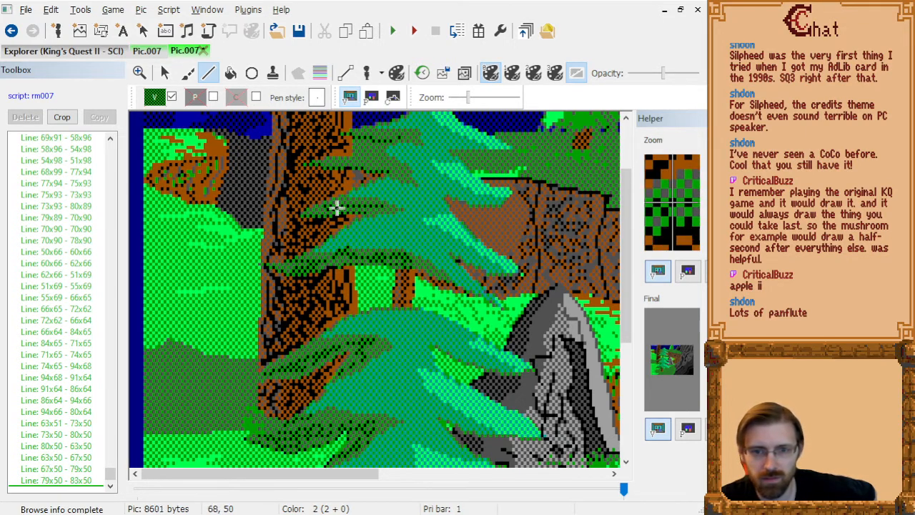
pyautogui.click(312, 211)
pyautogui.click(335, 201)
pyautogui.click(347, 212)
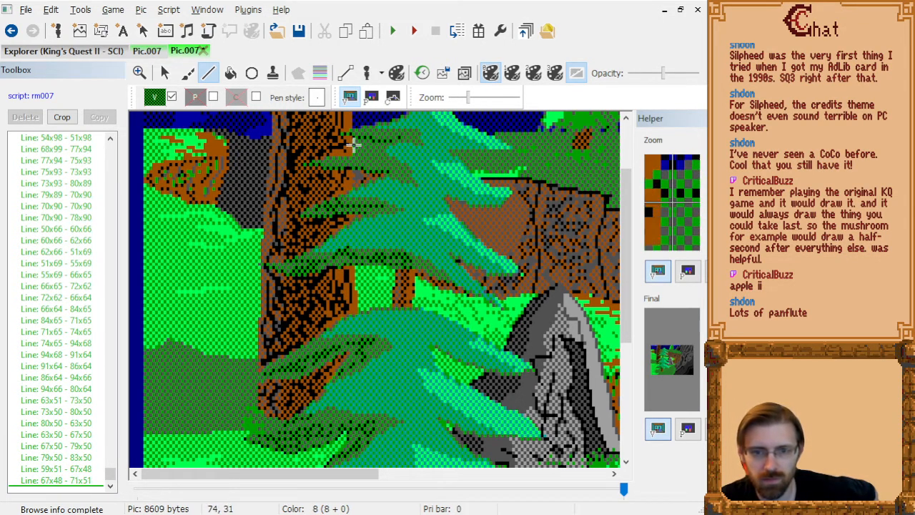
# Shade the two uppermost left branches with dark lines from 63x37 through 83x38 to 90x40, and from 90x28 through 75x29 to 83x30.
pyautogui.click(362, 165)
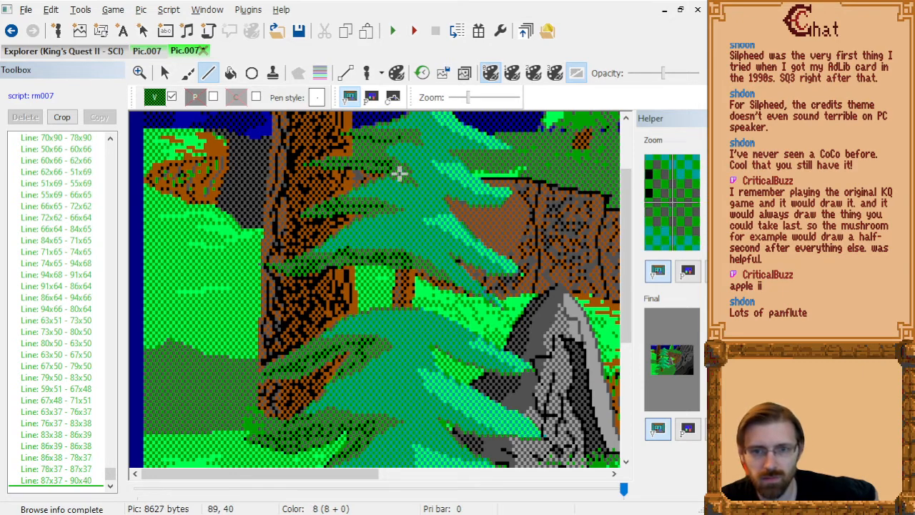
pyautogui.click(400, 134)
pyautogui.click(375, 138)
pyautogui.click(360, 138)
pyautogui.click(358, 138)
pyautogui.click(380, 141)
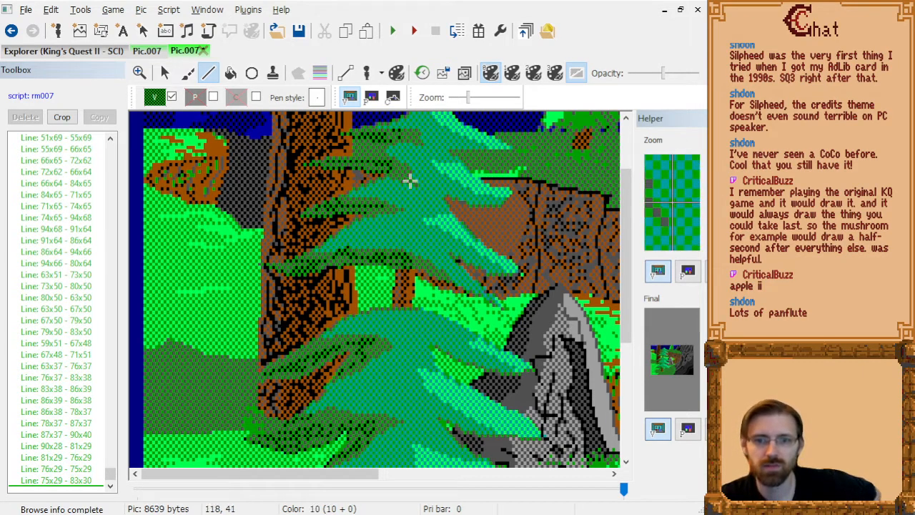
# Add dark lines to the third left branch from the bottom, through 60x88, 51x95, 58x92, 62x89, 62x90, 74x91 and 69x95.
pyautogui.scroll(3, 436, 281)
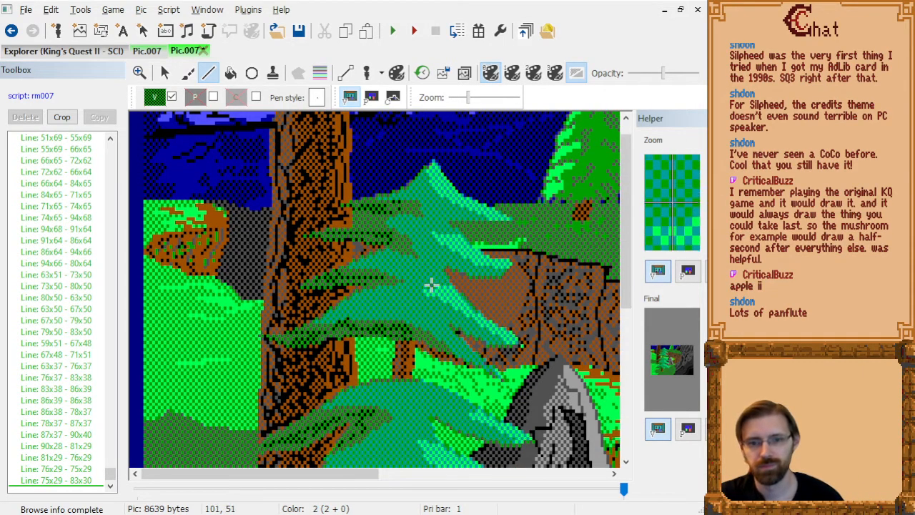
pyautogui.scroll(-2, 429, 285)
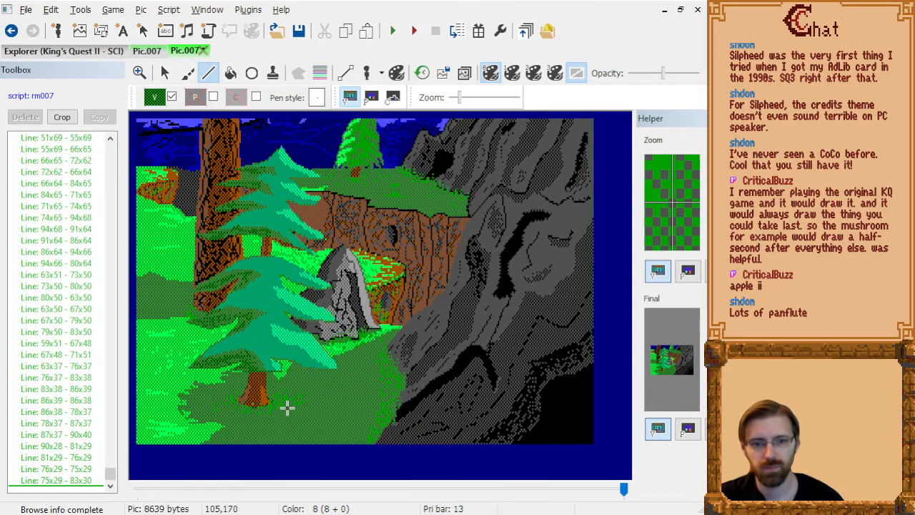
pyautogui.scroll(4, 287, 409)
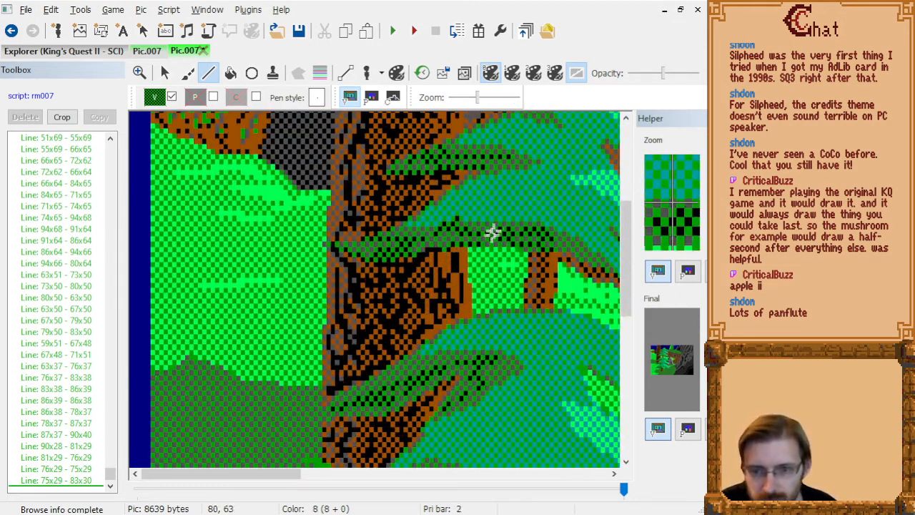
pyautogui.scroll(-1, 494, 231)
pyautogui.click(410, 338)
pyautogui.click(375, 373)
pyautogui.click(402, 360)
pyautogui.click(417, 349)
pyautogui.click(464, 353)
pyautogui.click(444, 377)
# Shade that branch's inner underside with dark lines through 69x96, 75x92, 81x90, 84x90, 82x91 and 78x92.
pyautogui.click(442, 383)
pyautogui.click(470, 360)
pyautogui.click(499, 349)
pyautogui.click(512, 349)
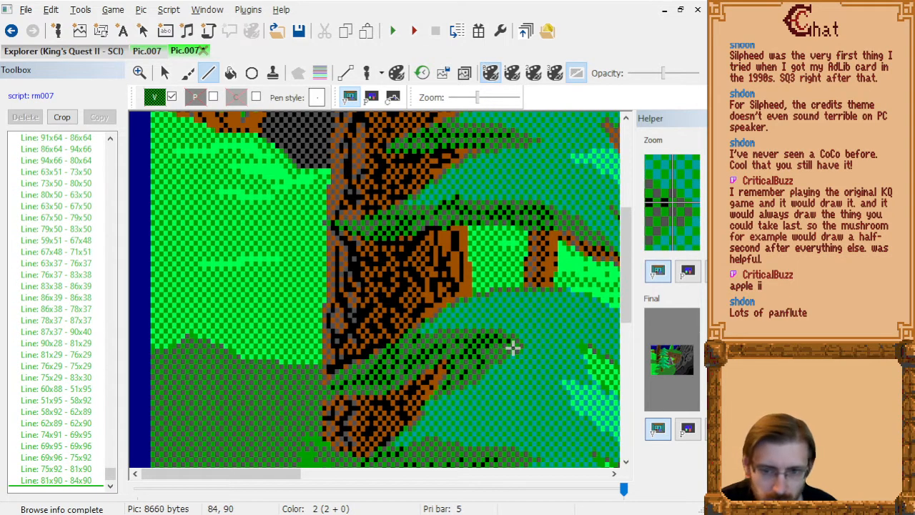
pyautogui.click(503, 354)
pyautogui.click(484, 359)
# Add dark lines on the second left branch from the bottom, through 67x111, 62x112, 66x109, 69x111 and 70x112.
pyautogui.scroll(-3, 485, 350)
pyautogui.click(441, 258)
pyautogui.click(418, 261)
pyautogui.click(433, 250)
pyautogui.click(448, 256)
pyautogui.click(456, 261)
# Switch the visual color to the grey-green dither and texture the teal foliage above that branch through 66x106, 82x106, 71x109, 83x104, 67x105, 62x107 and 86x98.
pyautogui.click(155, 99)
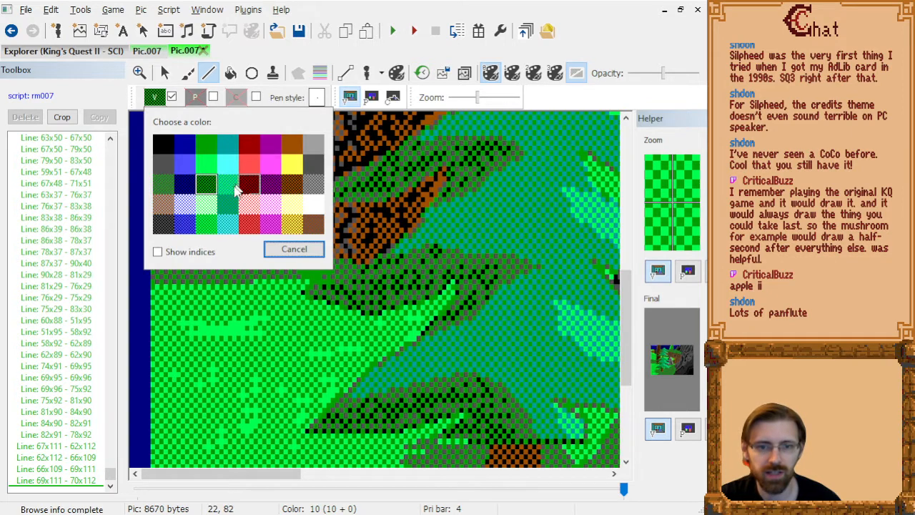
pyautogui.click(165, 184)
pyautogui.scroll(2, 533, 263)
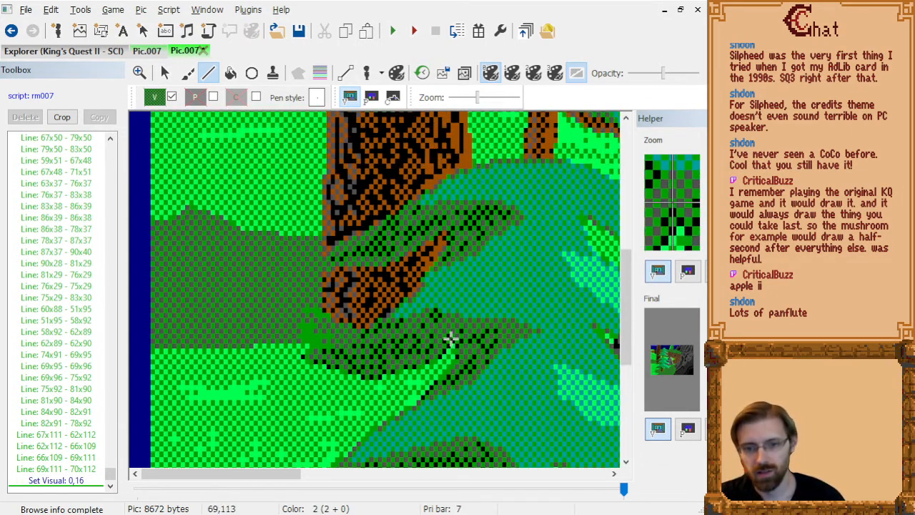
pyautogui.click(435, 298)
pyautogui.click(500, 294)
pyautogui.click(504, 298)
pyautogui.click(458, 313)
pyautogui.click(509, 287)
pyautogui.click(440, 293)
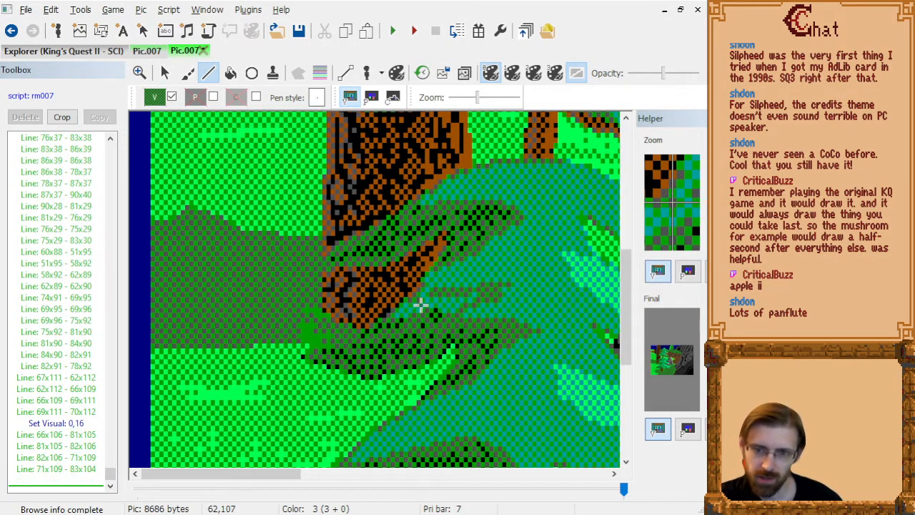
pyautogui.click(420, 305)
pyautogui.click(512, 268)
pyautogui.click(521, 264)
# Draw grey-green lines on the left half of the lowest foliage tier, through 52x134, 76x128, 57x131, 75x129, 68x133, 88x127 and 88x132.
pyautogui.scroll(-2, 548, 321)
pyautogui.click(458, 299)
pyautogui.click(477, 303)
pyautogui.click(391, 316)
pyautogui.click(450, 312)
pyautogui.click(473, 307)
pyautogui.click(441, 326)
pyautogui.click(533, 298)
pyautogui.click(532, 322)
# Texture the lowest tier's middle above the trunk with lines through 92x142, 85x134, 78x131, 88x137, 90x139 and 90x141.
pyautogui.click(550, 376)
pyautogui.click(519, 338)
pyautogui.click(488, 324)
pyautogui.click(532, 352)
pyautogui.click(541, 362)
pyautogui.click(540, 371)
# Draw texture lines on the right half of the lowest tier, through 95x133, 112x138, 120x138, 116x141, 118x143 and 114x138.
pyautogui.scroll(-1, 437, 360)
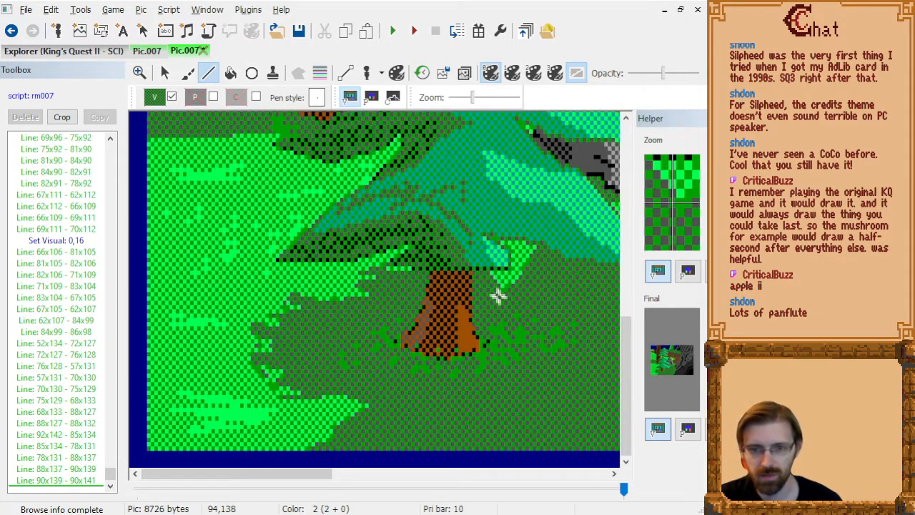
pyautogui.scroll(2, 508, 288)
pyautogui.scroll(-1, 404, 356)
pyautogui.click(467, 278)
pyautogui.click(425, 270)
pyautogui.click(416, 263)
pyautogui.click(465, 278)
pyautogui.click(489, 278)
pyautogui.click(477, 287)
pyautogui.click(482, 293)
pyautogui.click(471, 278)
pyautogui.rightClick(472, 278)
# Connect the lowest tier's texture with lines from 118x136 through 101x133 to 83x131, and through 92x135, 98x135, 88x137 and 84x138.
pyautogui.click(482, 273)
pyautogui.click(435, 264)
pyautogui.click(382, 257)
pyautogui.rightClick(411, 268)
pyautogui.click(409, 270)
pyautogui.click(425, 269)
pyautogui.click(396, 275)
pyautogui.click(384, 278)
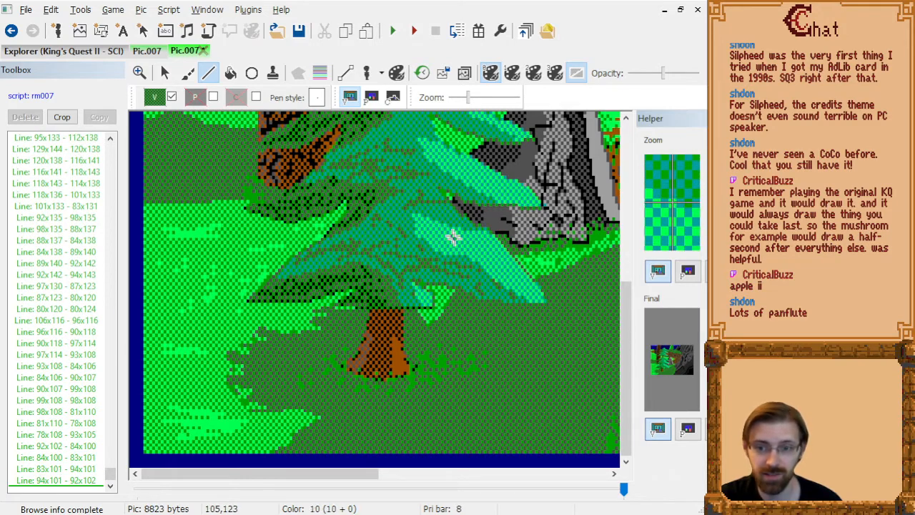
# Texture the teal foliage tier above the bare trunk with lines through 112x70, 101x63, 97x60, 97x63, 82x59, 89x58, 75x56 and 68x61.
pyautogui.scroll(3, 408, 218)
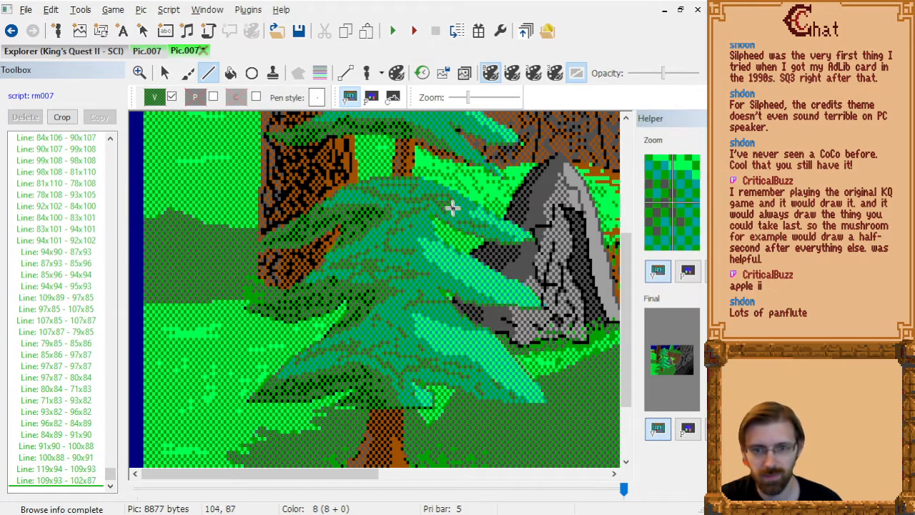
pyautogui.scroll(3, 429, 239)
pyautogui.click(433, 221)
pyautogui.click(422, 211)
pyautogui.click(422, 221)
pyautogui.click(379, 207)
pyautogui.click(399, 204)
pyautogui.click(359, 197)
pyautogui.click(339, 211)
pyautogui.click(339, 214)
# Continue the texture upward through 88x54, 99x56, 102x56, 102x49, 81x47, 96x49, 97x52 and 87x47, plus a line from 86x42 to 92x47.
pyautogui.click(397, 191)
pyautogui.click(428, 198)
pyautogui.click(422, 214)
pyautogui.click(437, 173)
pyautogui.click(376, 167)
pyautogui.click(379, 166)
pyautogui.click(419, 173)
pyautogui.click(422, 184)
pyautogui.rightClick(394, 167)
pyautogui.click(391, 149)
pyautogui.click(408, 167)
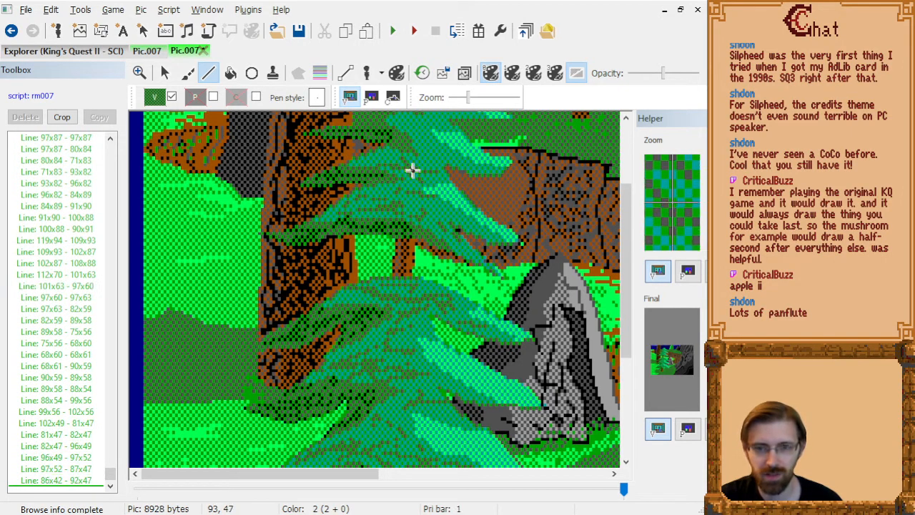
pyautogui.rightClick(409, 168)
# Draw texture lines in the foliage below the treetop, through 105x44, 96x40, 92x36, 95x36, 96x38, 101x46 and 97x40.
pyautogui.scroll(2, 478, 172)
pyautogui.click(445, 228)
pyautogui.click(419, 214)
pyautogui.click(407, 202)
pyautogui.click(416, 202)
pyautogui.click(419, 208)
pyautogui.click(432, 235)
pyautogui.click(422, 215)
pyautogui.rightClick(421, 214)
# Texture the treetop with lines through 106x32, 102x32, 98x27, 97x24, 101x33, 109x30, 108x30 and 94x27.
pyautogui.click(448, 188)
pyautogui.click(436, 188)
pyautogui.click(439, 192)
pyautogui.click(458, 182)
pyautogui.click(456, 182)
pyautogui.click(411, 172)
# Examine the finished tree texture across the picture with undithered colors, and return to the dithered display.
pyautogui.scroll(-5, 423, 196)
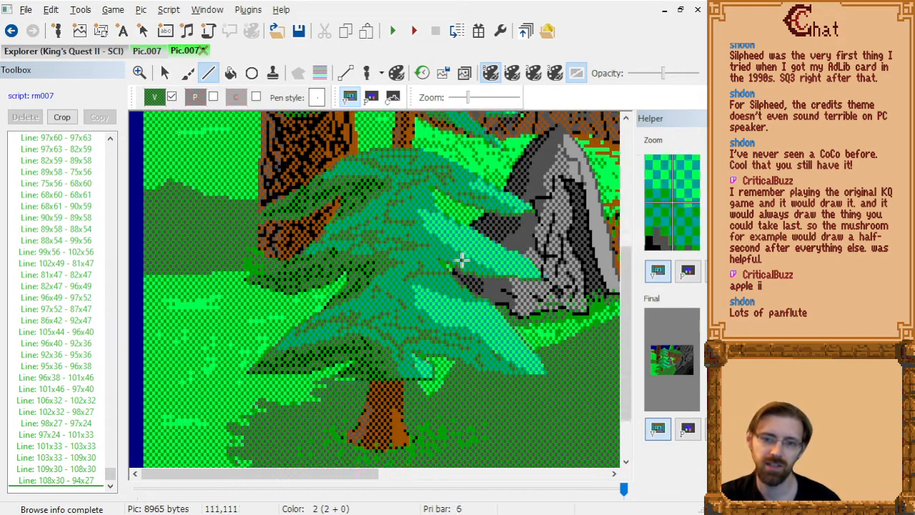
pyautogui.scroll(4, 216, 203)
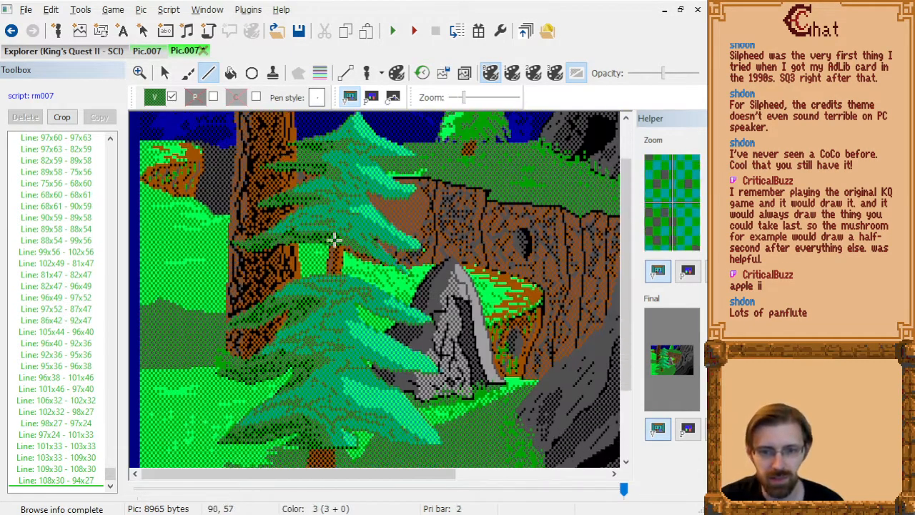
pyautogui.scroll(-2, 331, 236)
pyautogui.click(578, 74)
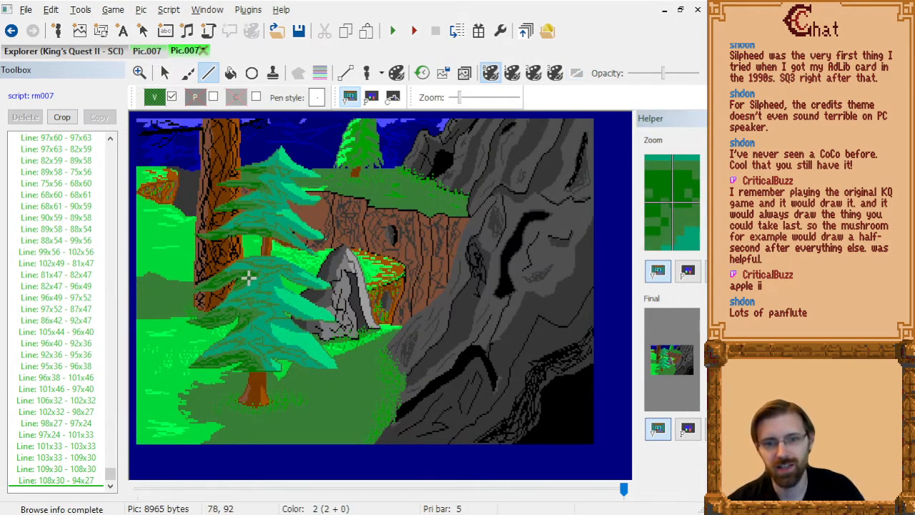
pyautogui.scroll(2, 247, 276)
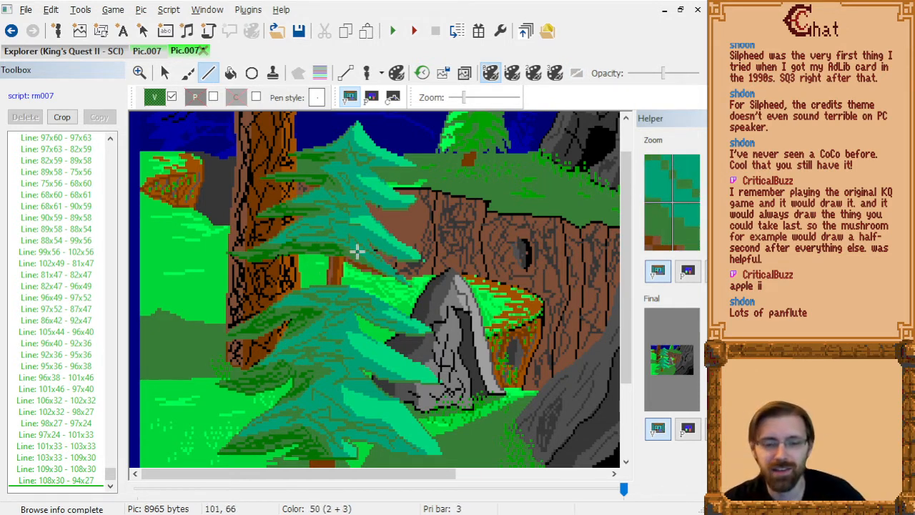
pyautogui.scroll(-2, 389, 251)
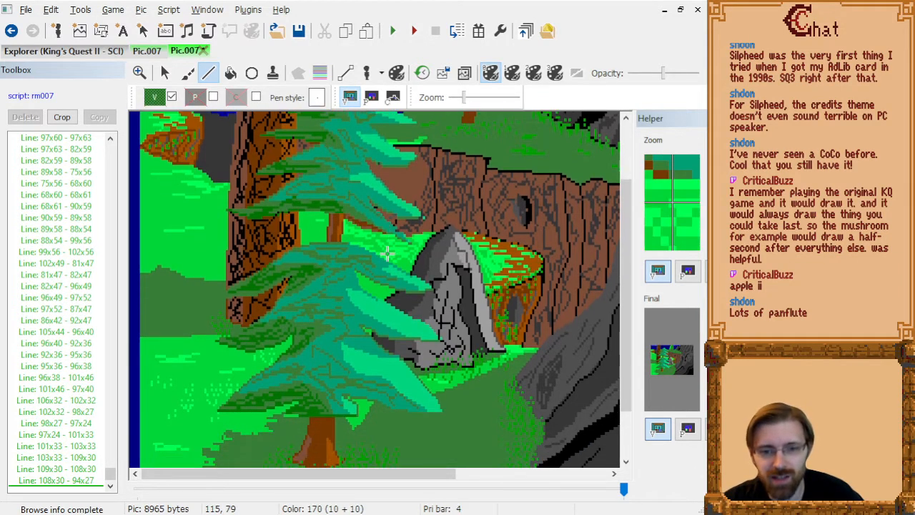
pyautogui.scroll(2, 296, 347)
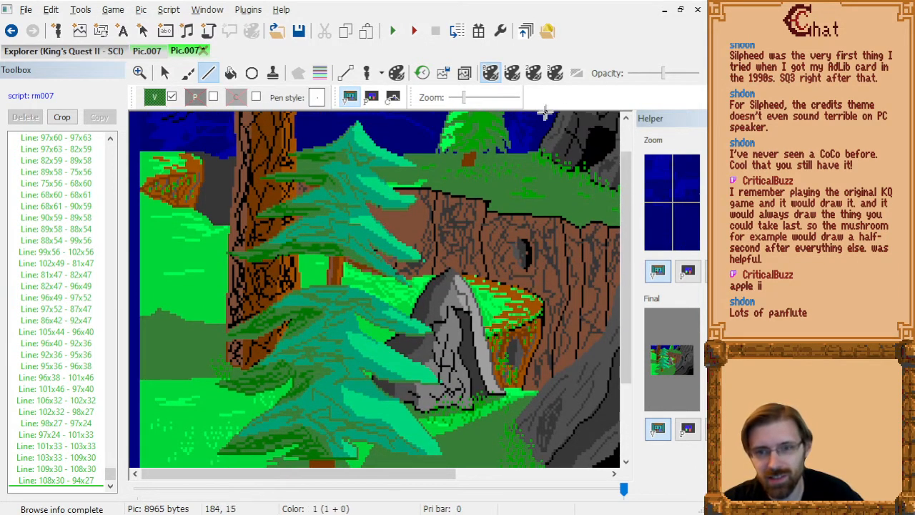
pyautogui.click(576, 73)
pyautogui.scroll(-1, 393, 250)
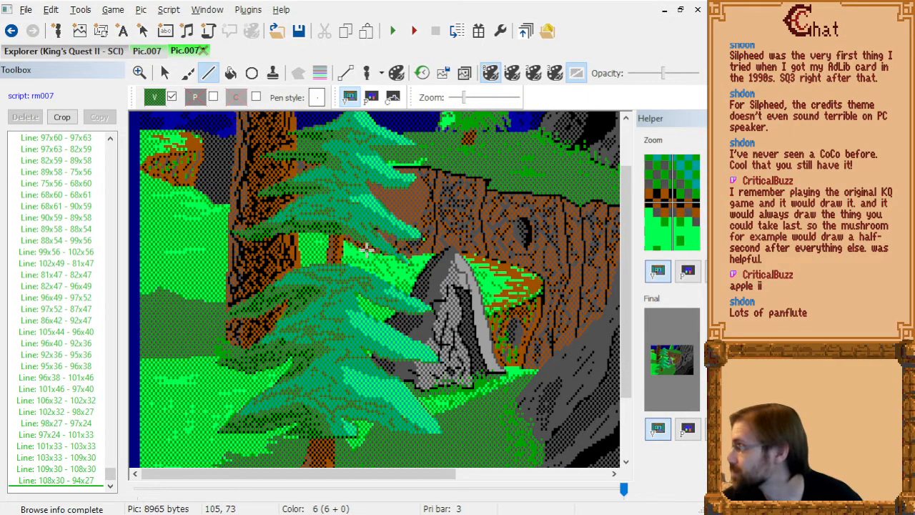
pyautogui.scroll(2, 385, 245)
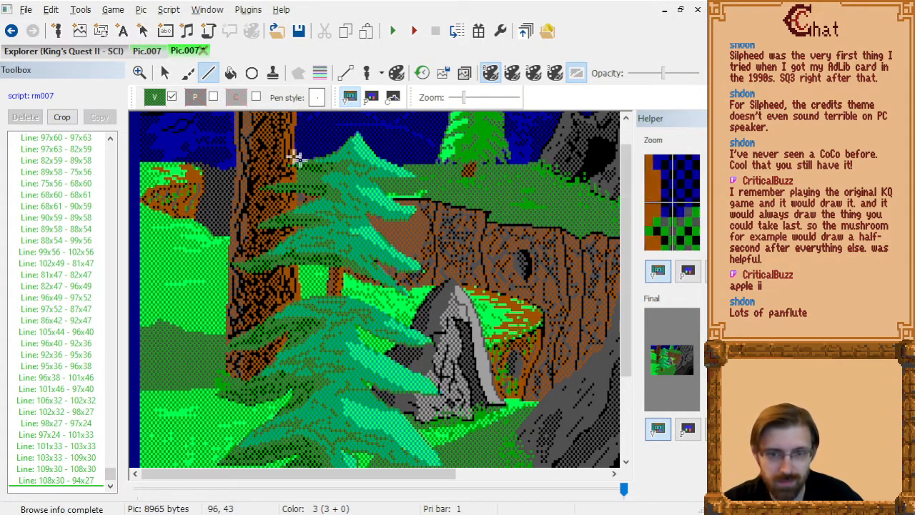
# Switch the visual color to solid green and draw lines on the tier above the bare trunk, through 99x58, 78x58, 89x58, 106x63 and 100x59.
pyautogui.click(156, 98)
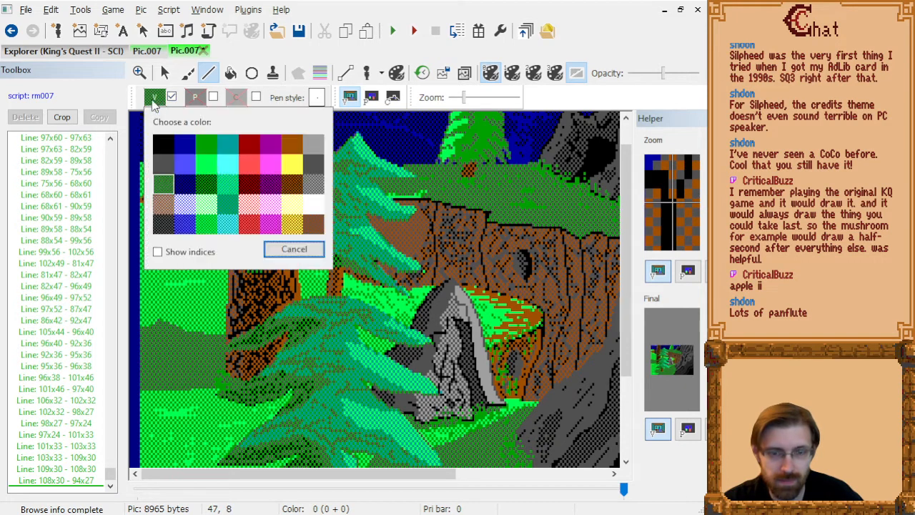
pyautogui.click(202, 157)
pyautogui.click(309, 242)
pyautogui.click(332, 242)
pyautogui.click(369, 254)
pyautogui.click(355, 244)
pyautogui.rightClick(355, 244)
# Add solid green lines to the upper foliage from 101x48 through 87x43 to 75x46, and from 112x42 through 98x39 and 107x40 to 113x45.
pyautogui.click(359, 216)
pyautogui.click(329, 205)
pyautogui.click(302, 213)
pyautogui.click(382, 202)
pyautogui.click(351, 195)
pyautogui.click(370, 197)
pyautogui.click(383, 209)
pyautogui.rightClick(384, 210)
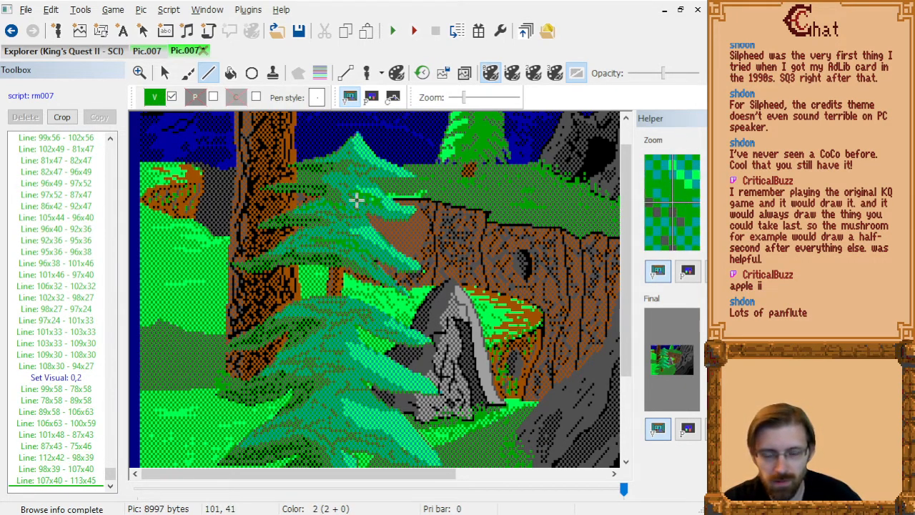
# Delete the solid green lines running from 112x42 through 98x39 and 107x40 to 113x45.
pyautogui.moveTo(72, 378); pyautogui.dragTo(106, 475)
pyautogui.press('Up')
pyautogui.press('Up')
pyautogui.press('Up')
pyautogui.press('Down')
pyautogui.press('Down')
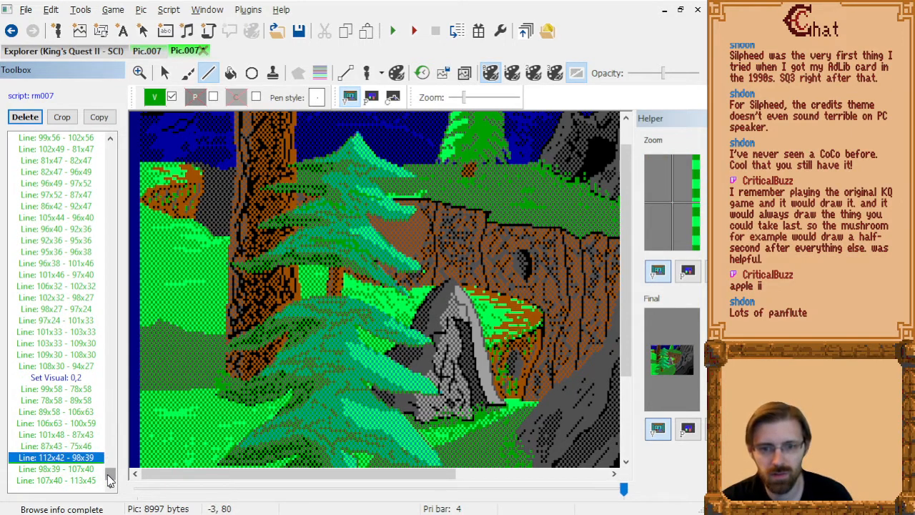
pyautogui.hotkey('shift', 'Down')
pyautogui.hotkey('shift', 'Down')
pyautogui.press('Delete')
# Set the visual color to bright green and draw highlights through 118x44, 100x38, 108x41, 114x44 and 102x45, and from 115x30 up to 101x19.
pyautogui.click(159, 98)
pyautogui.click(201, 165)
pyautogui.click(394, 206)
pyautogui.click(356, 193)
pyautogui.click(374, 199)
pyautogui.click(385, 207)
pyautogui.click(360, 208)
pyautogui.click(389, 174)
pyautogui.click(373, 163)
pyautogui.click(362, 151)
pyautogui.click(359, 143)
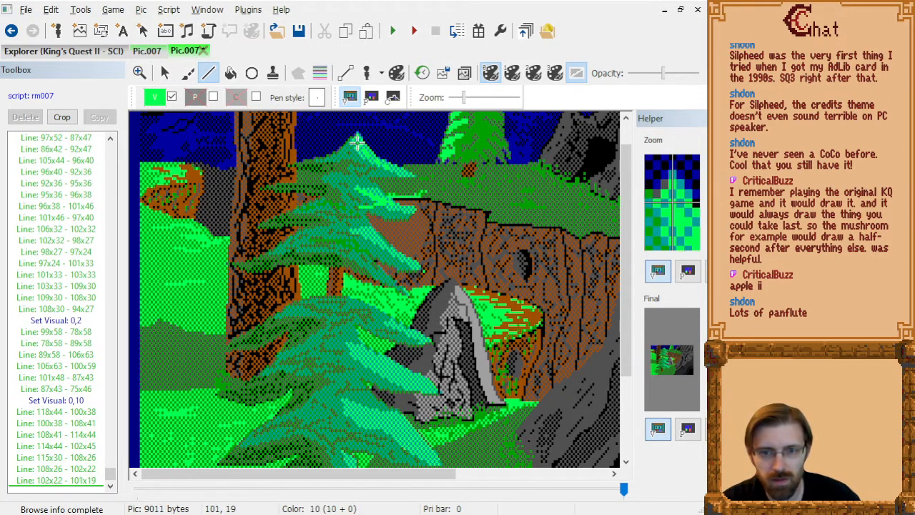
pyautogui.rightClick(359, 144)
# Delete the bright green line from 114x44 to 102x45, and return to the end of the command list.
pyautogui.click(82, 485)
pyautogui.press('Up')
pyautogui.press('Up')
pyautogui.press('Up')
pyautogui.press('Up')
pyautogui.press('Up')
pyautogui.press('Down')
pyautogui.press('Down')
pyautogui.press('Delete')
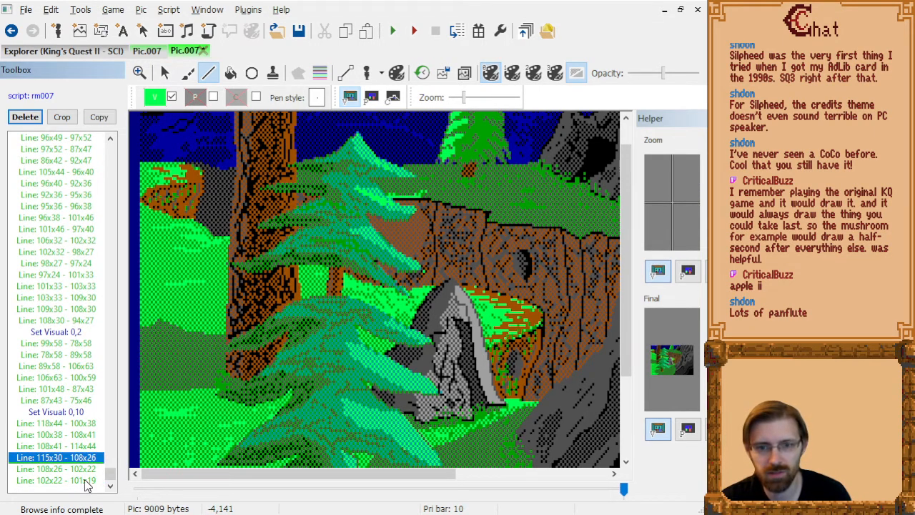
pyautogui.press('Down')
pyautogui.press('Down')
# Draw bright green highlights on the upper branch tip through 125x66, 115x61, 106x56, 102x52 and 107x55.
pyautogui.click(410, 265)
pyautogui.click(389, 252)
pyautogui.click(370, 239)
pyautogui.doubleClick(362, 228)
pyautogui.click(373, 237)
# Draw a bright green highlight through 131x94, 127x94, 119x91 and 112x89, and delete its segment from 131x94 to 127x94.
pyautogui.click(422, 335)
pyautogui.click(414, 334)
pyautogui.click(397, 327)
pyautogui.click(381, 321)
pyautogui.rightClick(379, 317)
pyautogui.click(70, 479)
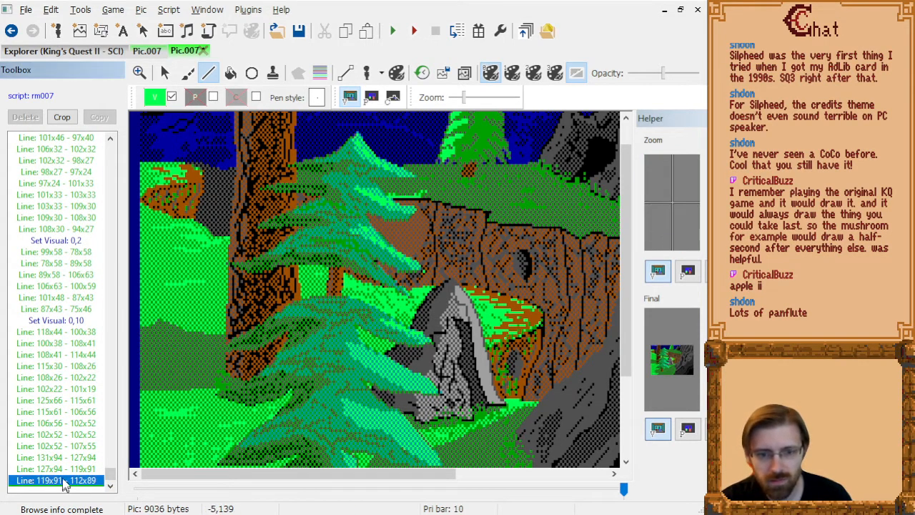
pyautogui.press('Up')
pyautogui.press('Up')
pyautogui.press('Delete')
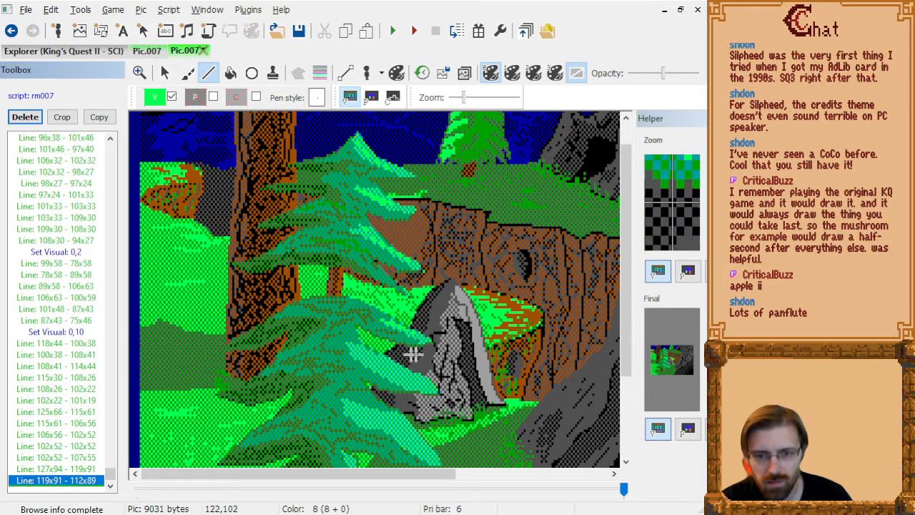
# Draw bright green highlights on the branch beside the rock through 131x113, 119x108, 113x107, 122x113, 129x115, 132x115, 118x110, 106x103 and 103x99.
pyautogui.click(420, 382)
pyautogui.click(395, 370)
pyautogui.click(383, 368)
pyautogui.click(402, 384)
pyautogui.click(417, 389)
pyautogui.click(423, 388)
pyautogui.click(393, 375)
pyautogui.click(368, 359)
pyautogui.doubleClick(361, 348)
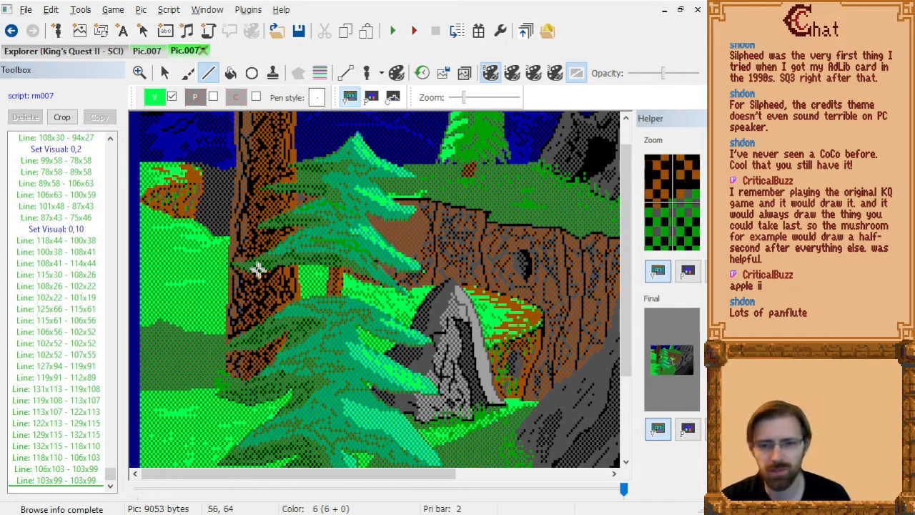
# Draw bright green highlights on the lowest branch through 135x141, 123x134, 117x130, 128x139, 134x142 and 136x143.
pyautogui.scroll(-3, 351, 301)
pyautogui.click(432, 391)
pyautogui.click(406, 374)
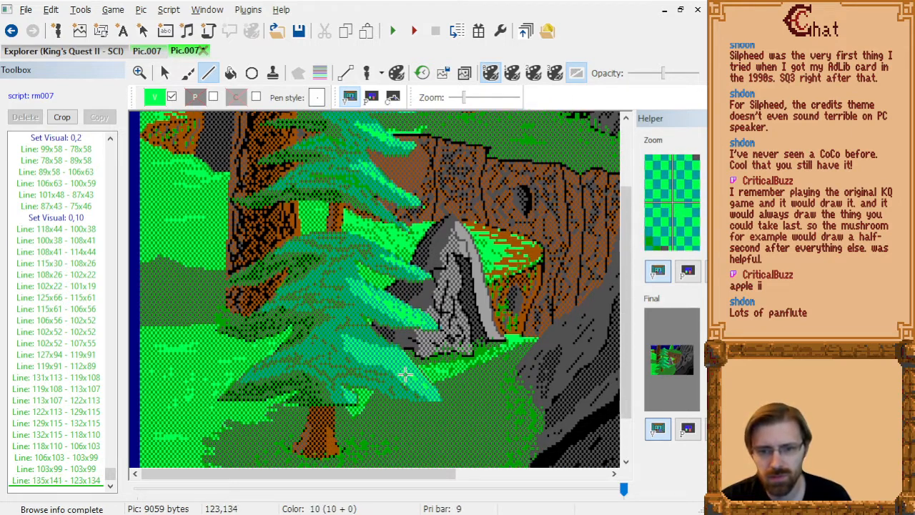
pyautogui.click(393, 362)
pyautogui.click(417, 387)
pyautogui.click(432, 394)
pyautogui.click(436, 398)
# Extend the lowest branch's highlights through 122x128, 113x127, 105x127, 116x128, 118x128, 99x123, 98x118 and 98x117 to 101x123.
pyautogui.click(404, 357)
pyautogui.click(384, 355)
pyautogui.click(390, 358)
pyautogui.click(394, 359)
pyautogui.click(352, 345)
pyautogui.click(350, 332)
pyautogui.click(350, 329)
pyautogui.click(357, 344)
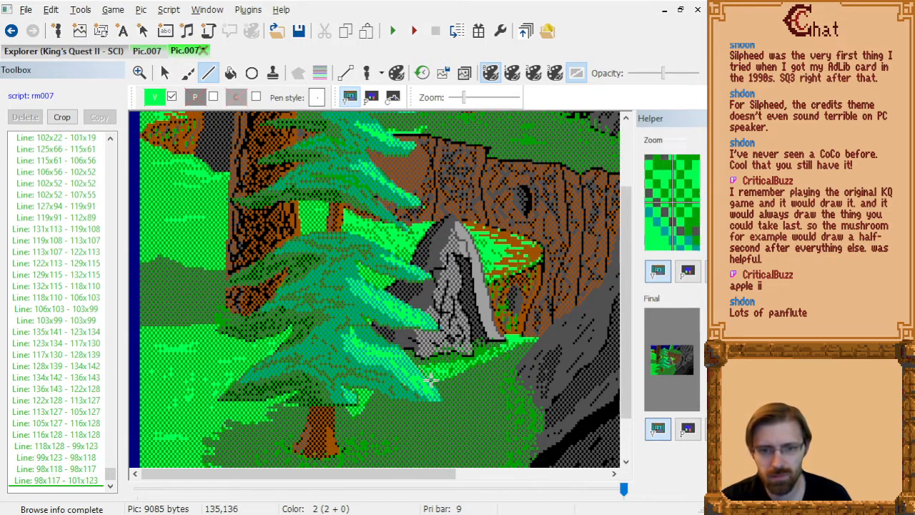
# Delete the three last highlight segments, from 99x123 through 98x118 and 98x117 to 101x123.
pyautogui.click(73, 479)
pyautogui.press('Up')
pyautogui.press('Up')
pyautogui.press('Up')
pyautogui.press('Down')
pyautogui.press('Delete')
pyautogui.press('Delete')
pyautogui.press('Delete')
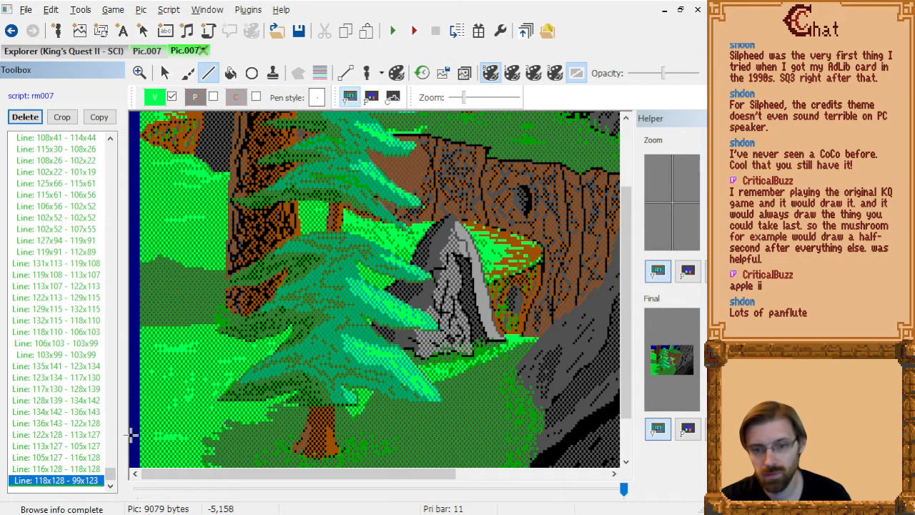
# Compare the redrawn pine tree with the tree in the original version of picture 007.
pyautogui.scroll(3, 339, 260)
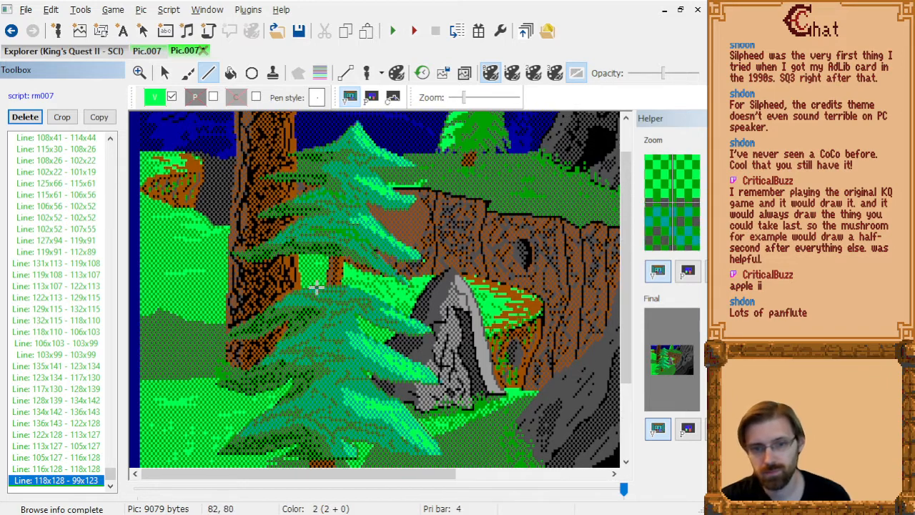
pyautogui.scroll(-1, 317, 286)
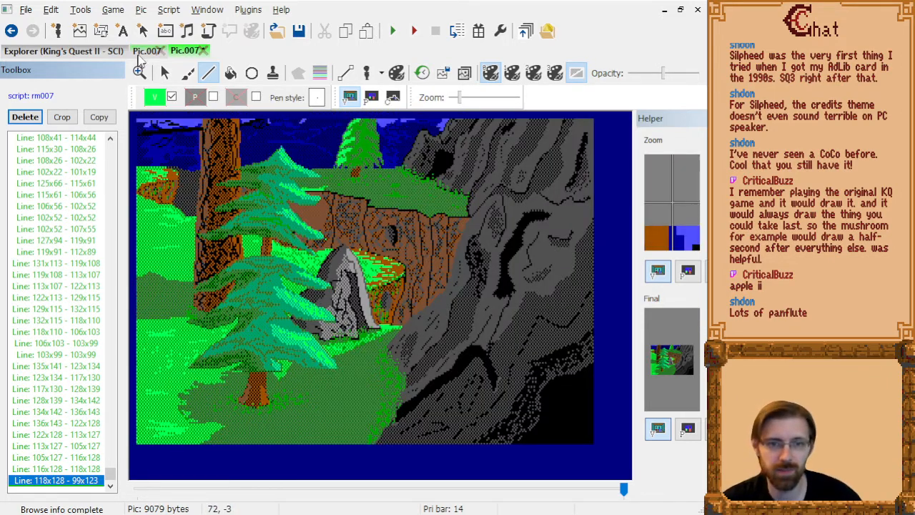
pyautogui.click(147, 51)
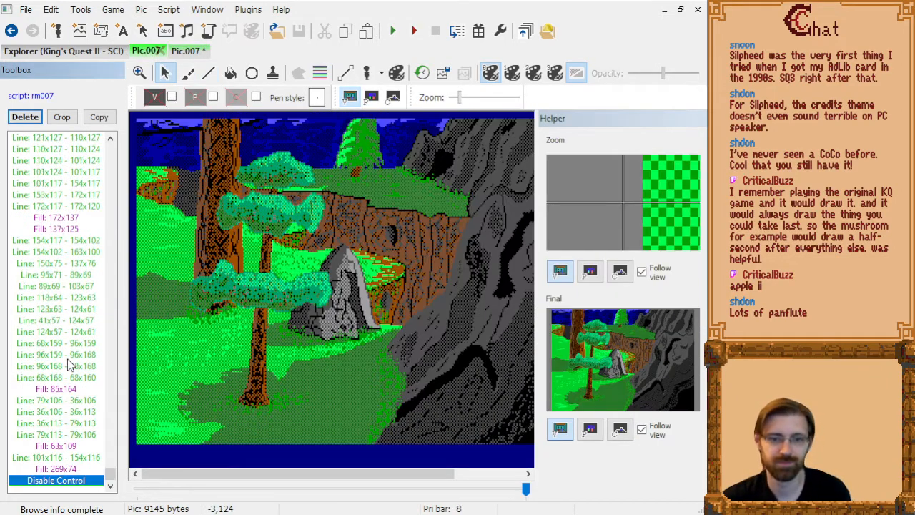
pyautogui.click(177, 53)
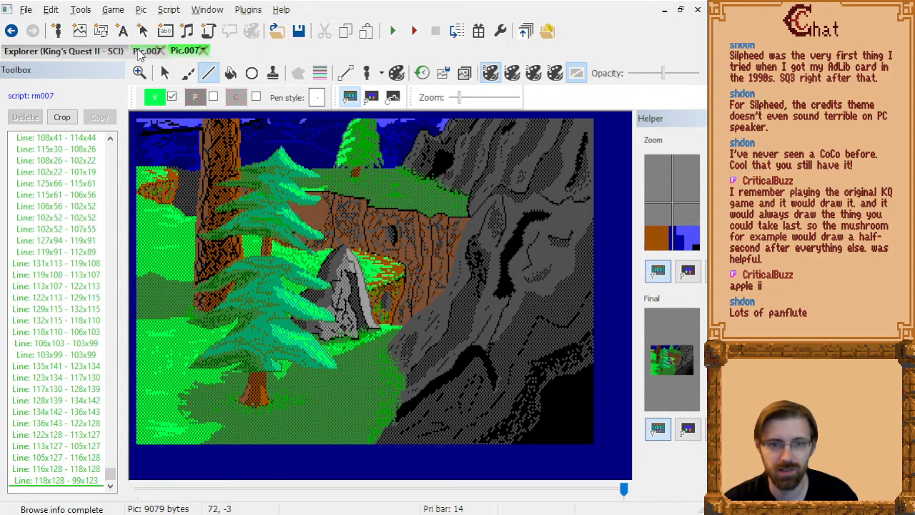
pyautogui.click(145, 53)
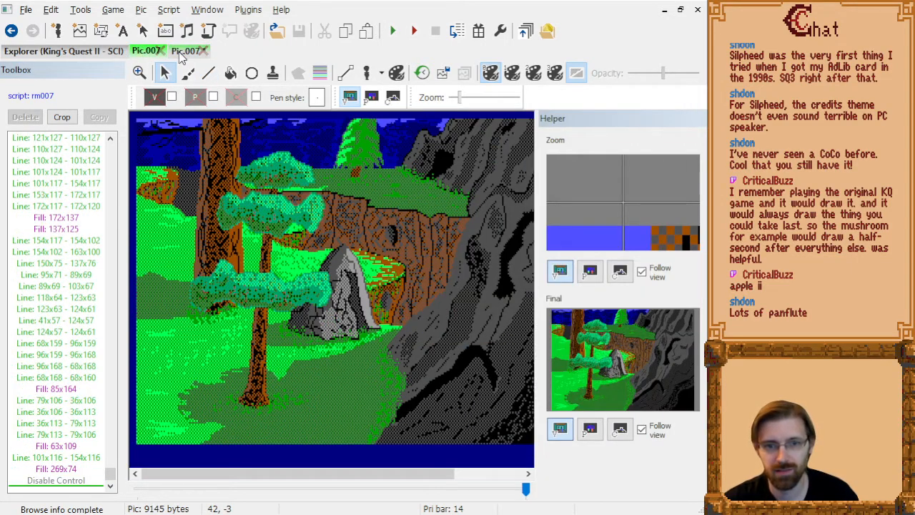
pyautogui.click(180, 53)
pyautogui.click(147, 53)
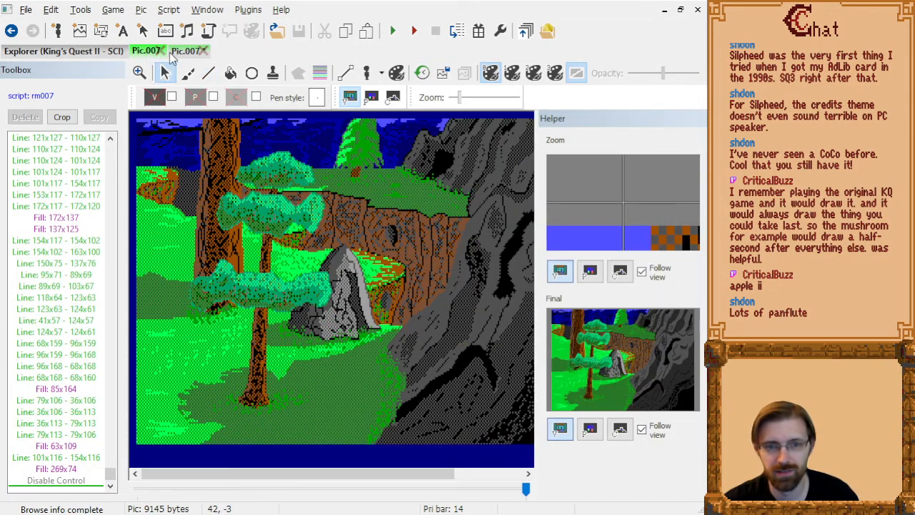
pyautogui.click(183, 54)
pyautogui.hotkey('ctrl', 'Tab')
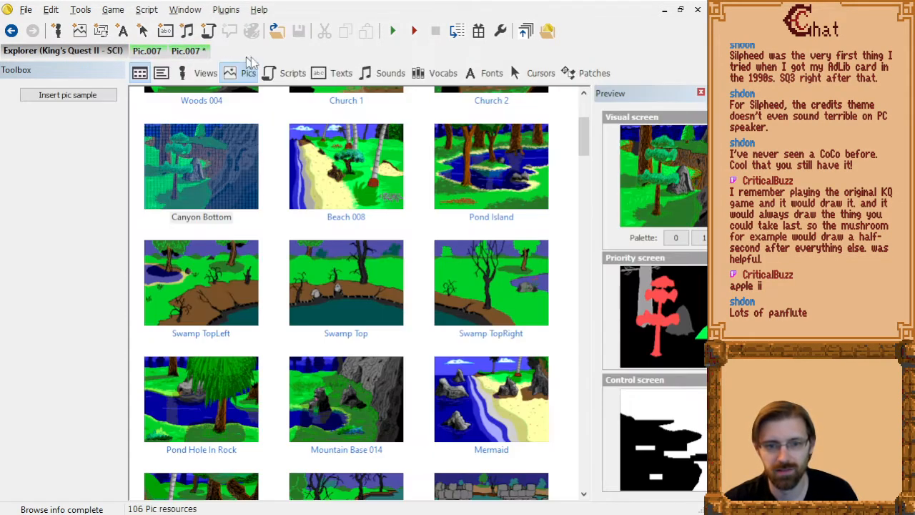
pyautogui.hotkey('ctrl', 'Tab')
pyautogui.hotkey('ctrl', 'Tab')
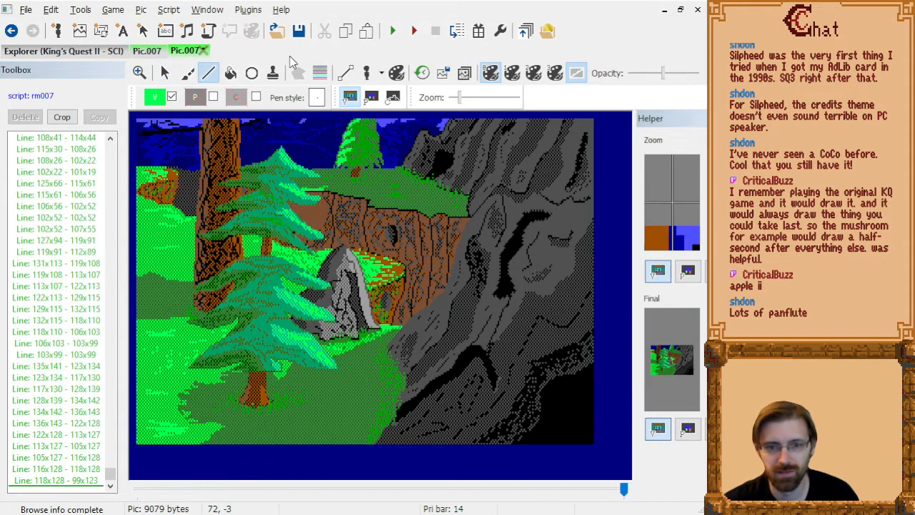
pyautogui.hotkey('ctrl', 'Tab')
pyautogui.hotkey('ctrl', 'Tab')
pyautogui.hotkey('ctrl', 'Tab')
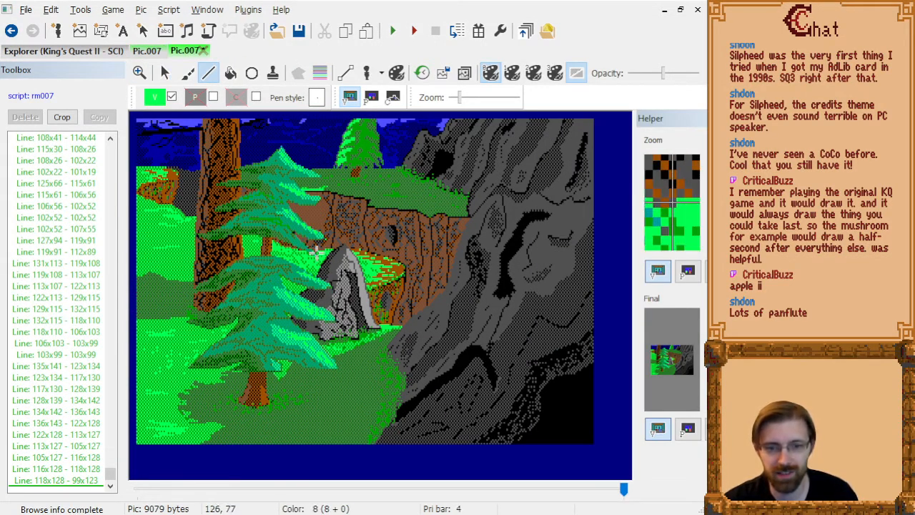
pyautogui.hotkey('ctrl', 'Tab')
pyautogui.hotkey('ctrl', 'Tab')
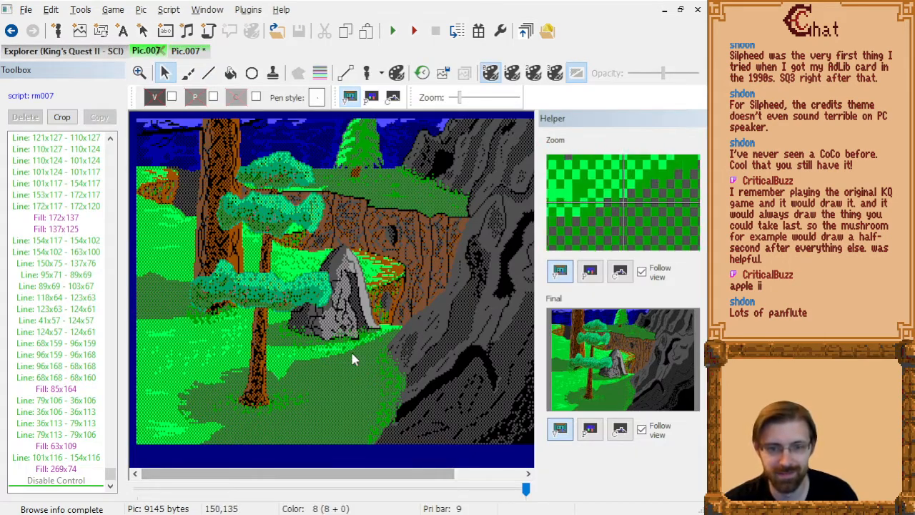
pyautogui.hotkey('ctrl', 'Tab')
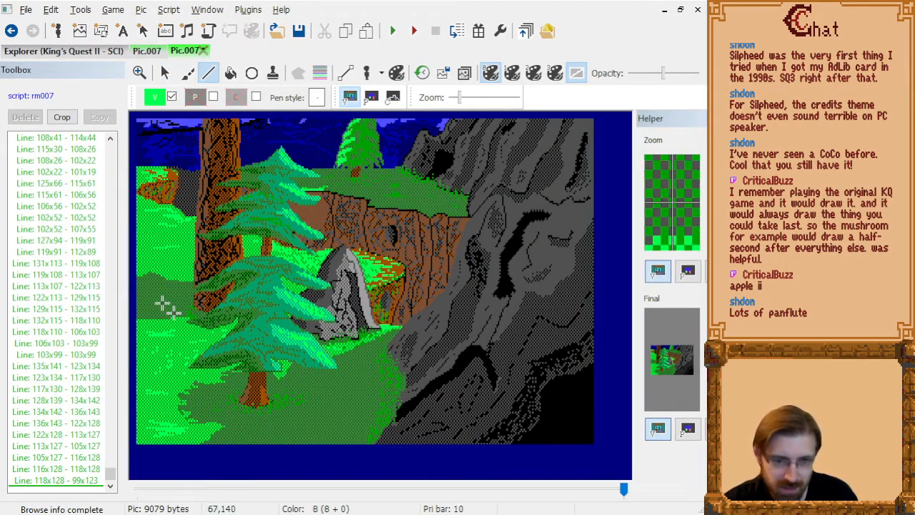
# Set the visual color to black at the end of the picture's command list.
pyautogui.click(157, 98)
pyautogui.click(164, 153)
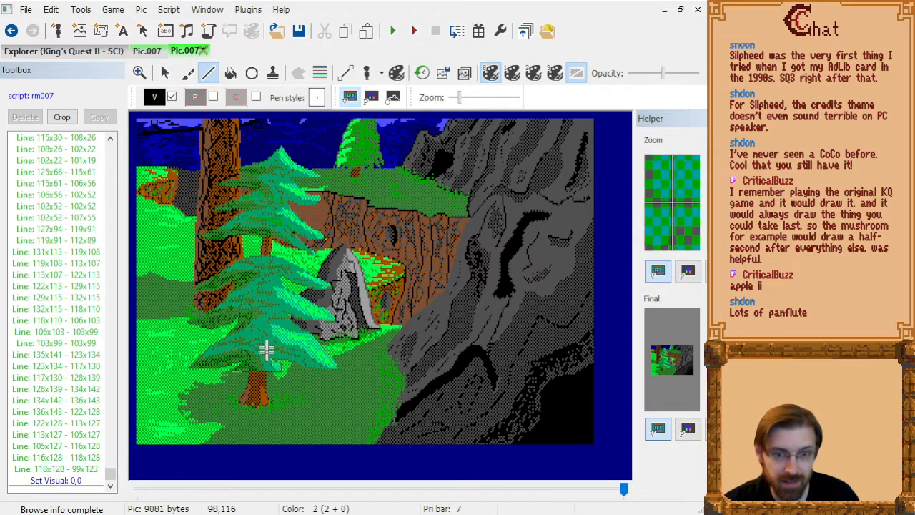
pyautogui.scroll(4, 255, 394)
pyautogui.scroll(-1, 399, 348)
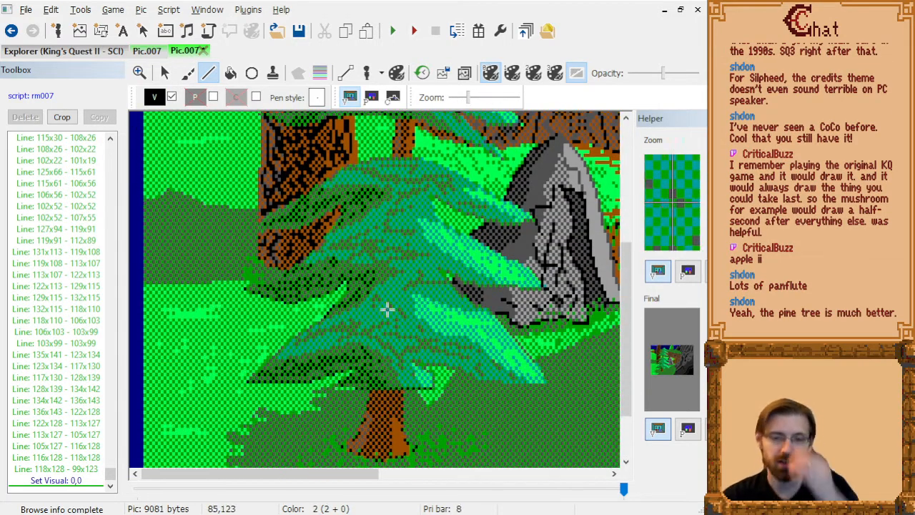
# Step back through the picture's drawing commands to find where the foreground tree's outline begins.
pyautogui.click(58, 267)
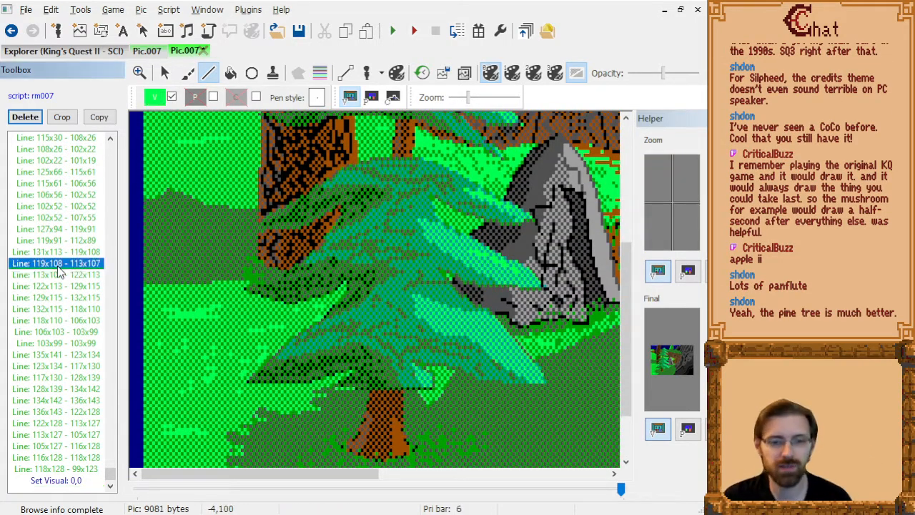
pyautogui.press('pageup')
pyautogui.press('pageup')
pyautogui.press('pageup')
pyautogui.scroll(-1, 358, 352)
pyautogui.scroll(-2, 358, 352)
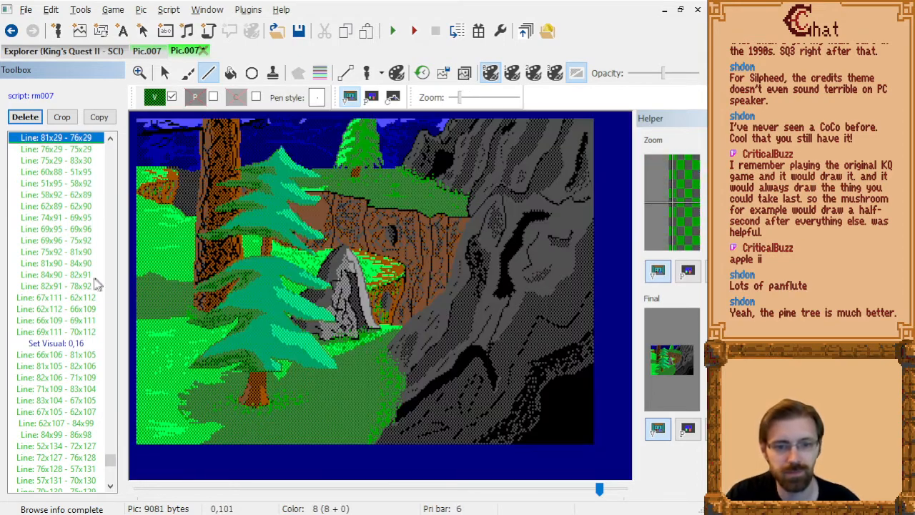
pyautogui.press('pageup')
pyautogui.press('pageup')
pyautogui.press('pageup')
pyautogui.press('pageup')
pyautogui.press('pageup')
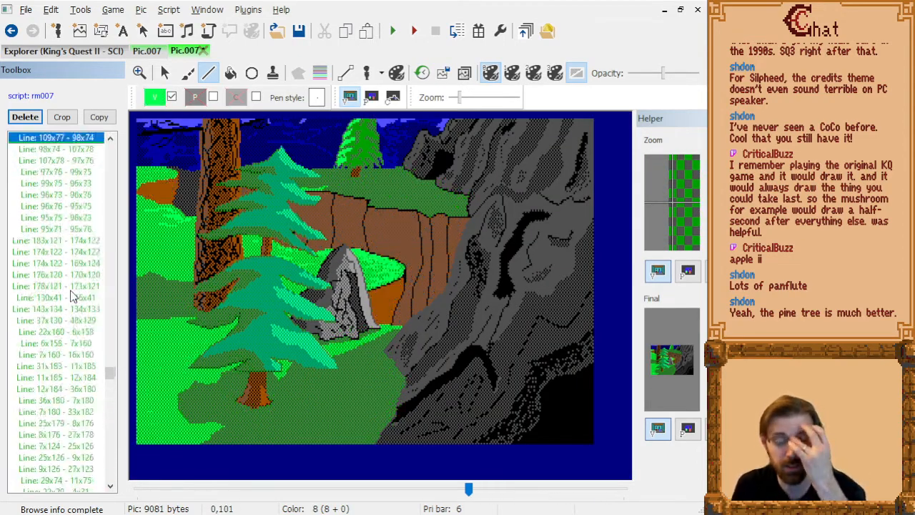
pyautogui.press('pageup')
pyautogui.press('pageup')
pyautogui.press('pageup')
pyautogui.press('pageup')
pyautogui.press('pageup')
pyautogui.press('pageup')
pyautogui.press('pageup')
pyautogui.press('pageup')
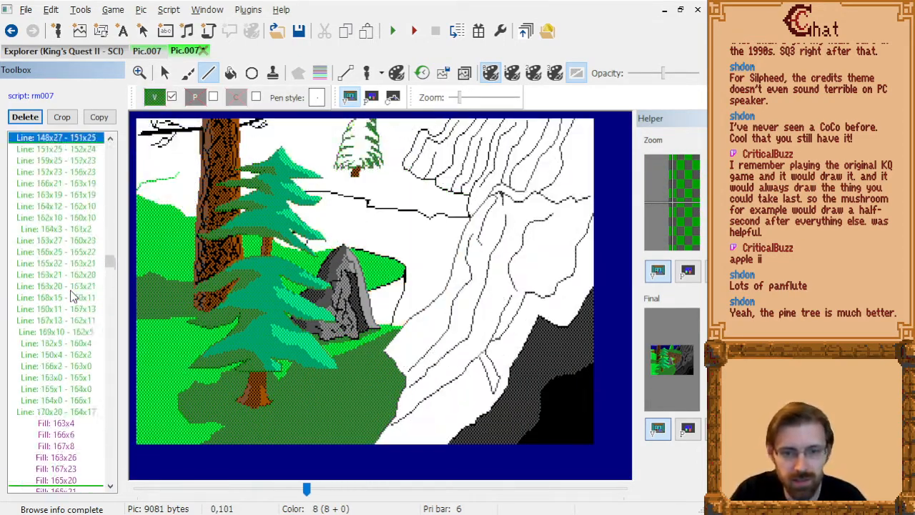
pyautogui.press('Down')
pyautogui.press('Down')
pyautogui.press('Down')
pyautogui.press('Down')
pyautogui.press('Down')
pyautogui.press('Down')
pyautogui.press('Down')
pyautogui.press('Down')
pyautogui.press('Down')
pyautogui.press('Down')
pyautogui.press('Down')
pyautogui.press('Down')
pyautogui.press('Down')
pyautogui.press('Down')
pyautogui.press('Down')
pyautogui.press('Down')
pyautogui.press('Down')
pyautogui.press('Down')
pyautogui.press('Down')
pyautogui.press('Down')
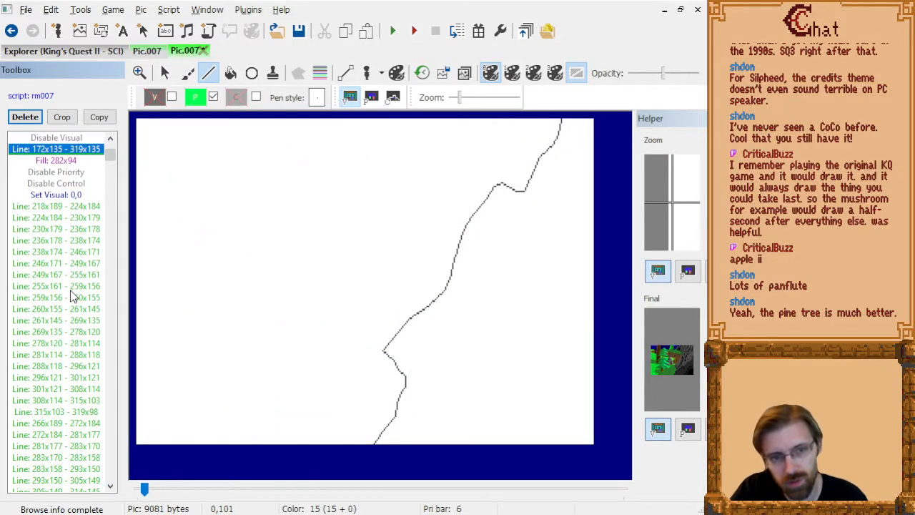
pyautogui.press('Down')
pyautogui.press('Down')
pyautogui.press('Down')
pyautogui.press('Down')
pyautogui.press('Down')
pyautogui.press('Down')
pyautogui.press('Down')
pyautogui.press('Down')
pyautogui.press('Down')
pyautogui.press('Down')
pyautogui.press('Down')
pyautogui.press('Down')
pyautogui.press('Down')
pyautogui.press('Down')
pyautogui.press('Down')
pyautogui.press('Down')
pyautogui.press('Down')
pyautogui.press('Down')
pyautogui.press('Down')
pyautogui.press('Down')
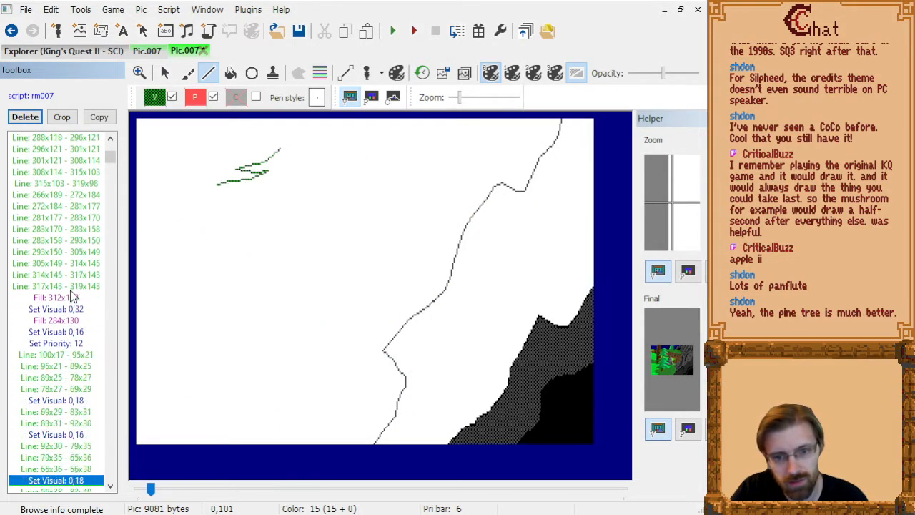
# Insert a black visual color command just before the priority 12 setting that starts the tree outline.
pyautogui.press('Up')
pyautogui.press('Up')
pyautogui.press('Up')
pyautogui.press('Up')
pyautogui.press('Up')
pyautogui.press('Up')
pyautogui.press('Up')
pyautogui.press('Up')
pyautogui.press('Up')
pyautogui.press('Up')
pyautogui.press('Up')
pyautogui.press('Up')
pyautogui.press('Up')
pyautogui.press('Up')
pyautogui.press('Up')
pyautogui.press('Up')
pyautogui.press('Up')
pyautogui.press('Up')
pyautogui.press('Up')
pyautogui.press('Up')
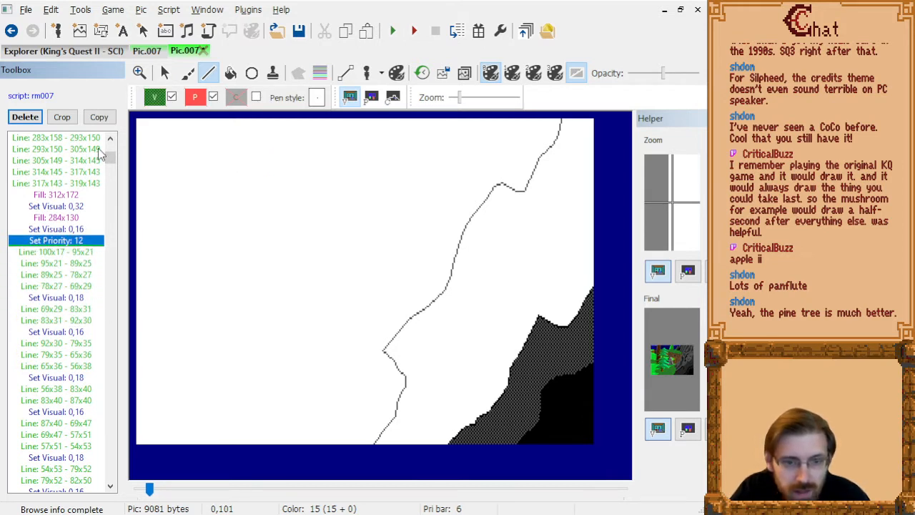
pyautogui.press('Up')
pyautogui.click(156, 98)
pyautogui.click(169, 137)
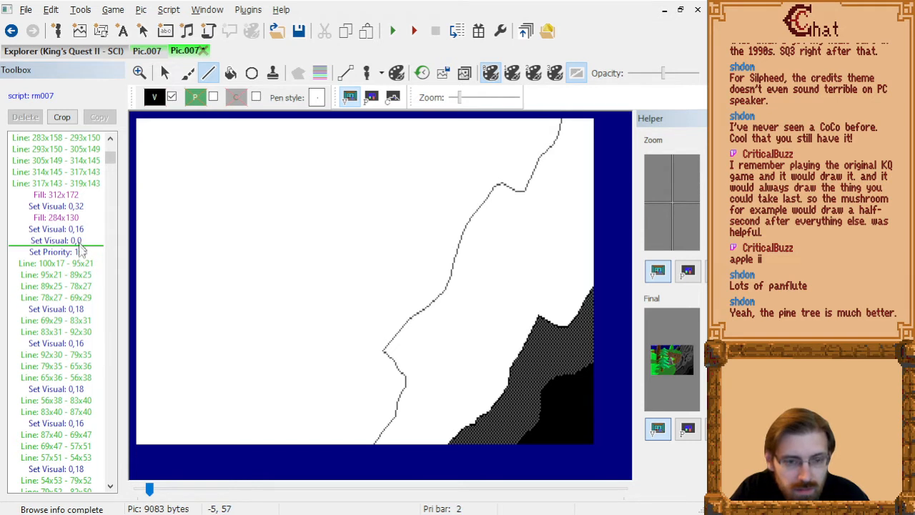
# Delete the 0,18 and 0,16 visual color changes before the outline lines starting at 69x29, 92x30 and 56x38.
pyautogui.click(75, 310)
pyautogui.press('Delete')
pyautogui.click(76, 332)
pyautogui.press('Delete')
pyautogui.click(80, 366)
pyautogui.press('Delete')
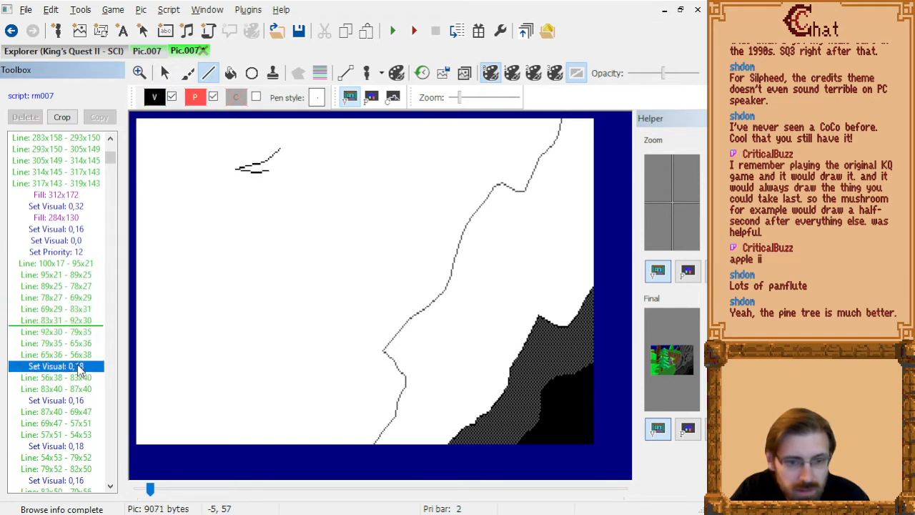
# Delete the visual color changes among the upper-tier outline lines from 87x40 down to 41x67.
pyautogui.click(76, 389)
pyautogui.press('Delete')
pyautogui.click(75, 423)
pyautogui.press('Delete')
pyautogui.click(72, 447)
pyautogui.press('Delete')
pyautogui.click(74, 299)
pyautogui.press('Delete')
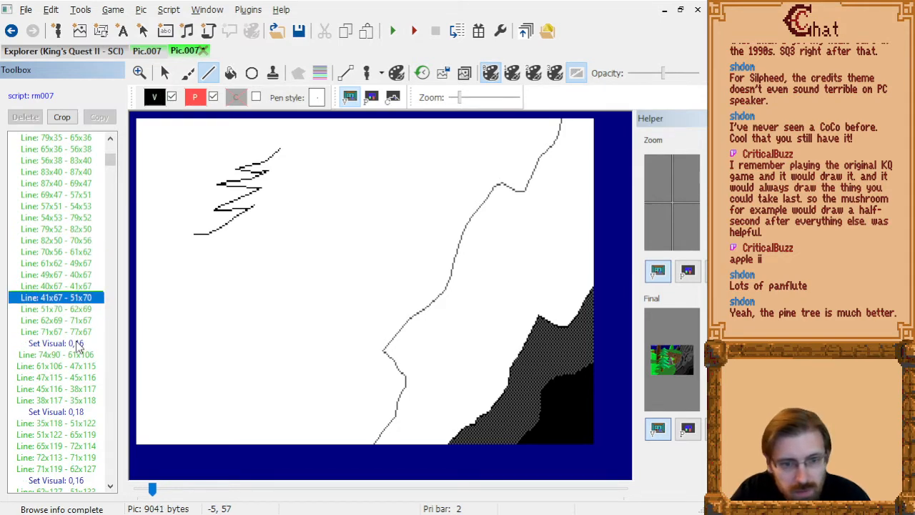
# Delete the 0,16 and 0,18 visual color changes before the outline lines starting at 74x90, 35x118, 62x127, 36x145 and 101x147.
pyautogui.click(78, 344)
pyautogui.press('Delete')
pyautogui.click(76, 402)
pyautogui.press('Delete')
pyautogui.click(74, 457)
pyautogui.press('Delete')
pyautogui.click(80, 219)
pyautogui.press('Delete')
pyautogui.click(70, 345)
pyautogui.press('Delete')
# Delete the visual color changes among the tree's right-side outline lines from 101x16 down to 103x46.
pyautogui.click(68, 413)
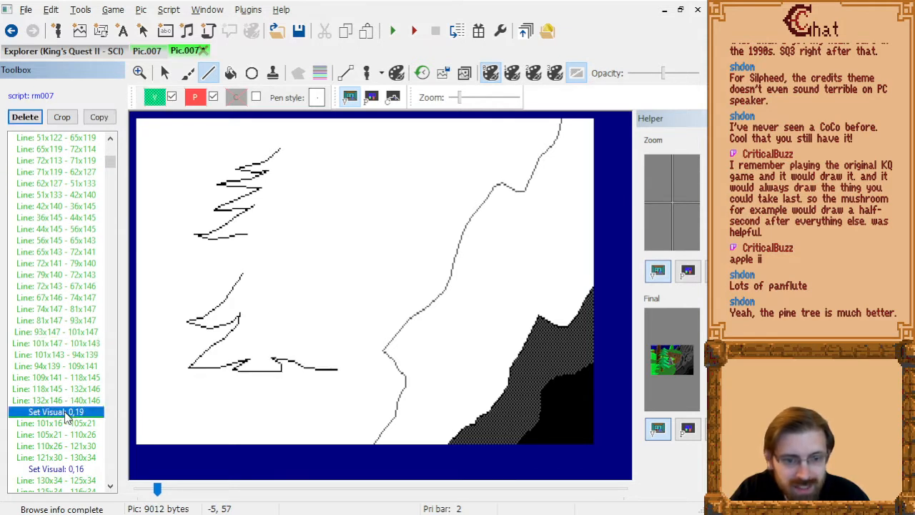
pyautogui.press('Delete')
pyautogui.click(78, 390)
pyautogui.press('Delete')
pyautogui.click(75, 423)
pyautogui.press('Delete')
pyautogui.click(73, 434)
pyautogui.press('Delete')
pyautogui.click(86, 265)
pyautogui.press('Delete')
pyautogui.click(77, 299)
pyautogui.press('Delete')
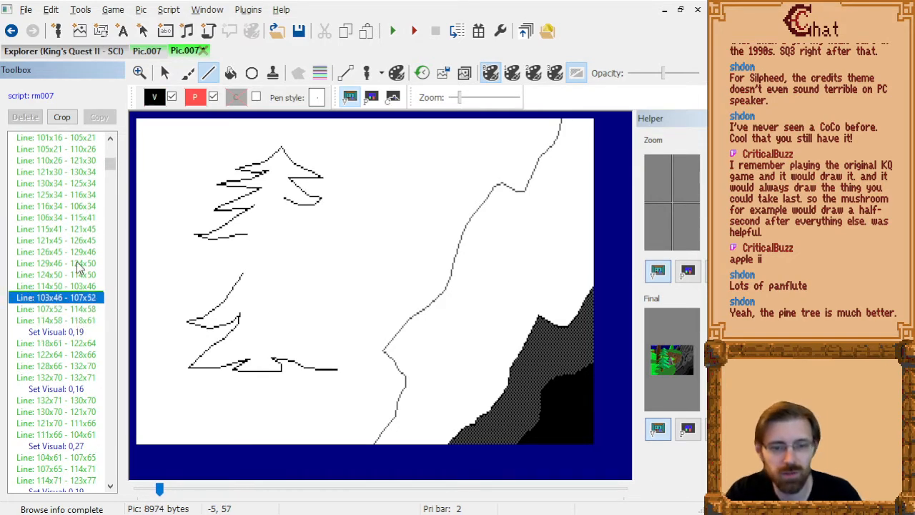
# Undo the deletions of the visual color changes in the tree's right-side outline.
pyautogui.hotkey('ctrl', 'z')
pyautogui.hotkey('ctrl', 'z')
pyautogui.scroll(6, 72, 265)
pyautogui.hotkey('ctrl', 'z')
pyautogui.hotkey('ctrl', 'z')
pyautogui.hotkey('ctrl', 'z')
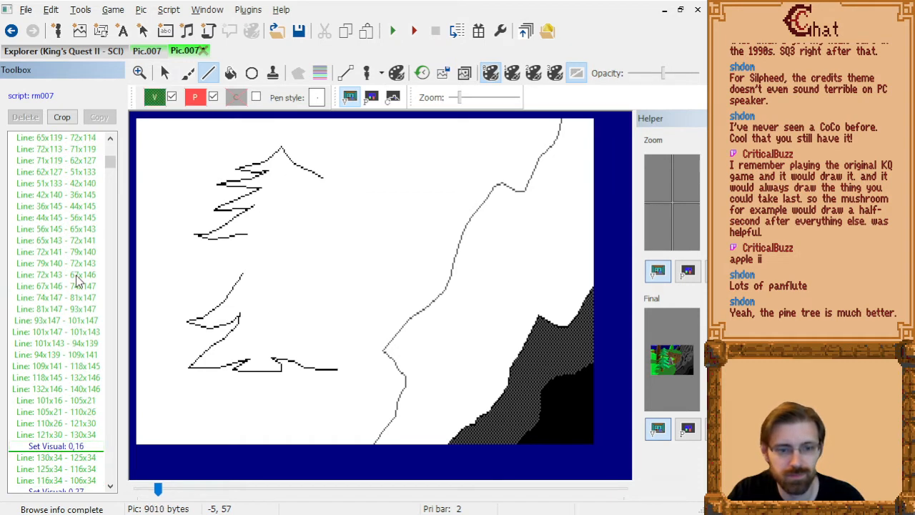
pyautogui.hotkey('ctrl', 'z')
# View the finished picture at the last drawing command and page back to the lower-left outline commands.
pyautogui.press('Down')
pyautogui.press('Down')
pyautogui.press('Down')
pyautogui.press('Down')
pyautogui.press('Down')
pyautogui.press('Down')
pyautogui.press('Down')
pyautogui.press('Down')
pyautogui.press('Down')
pyautogui.press('Down')
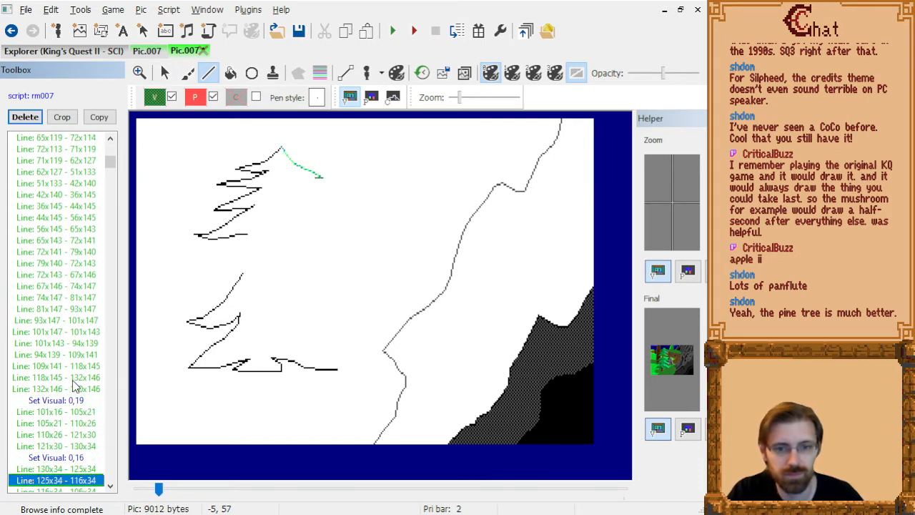
pyautogui.press('End')
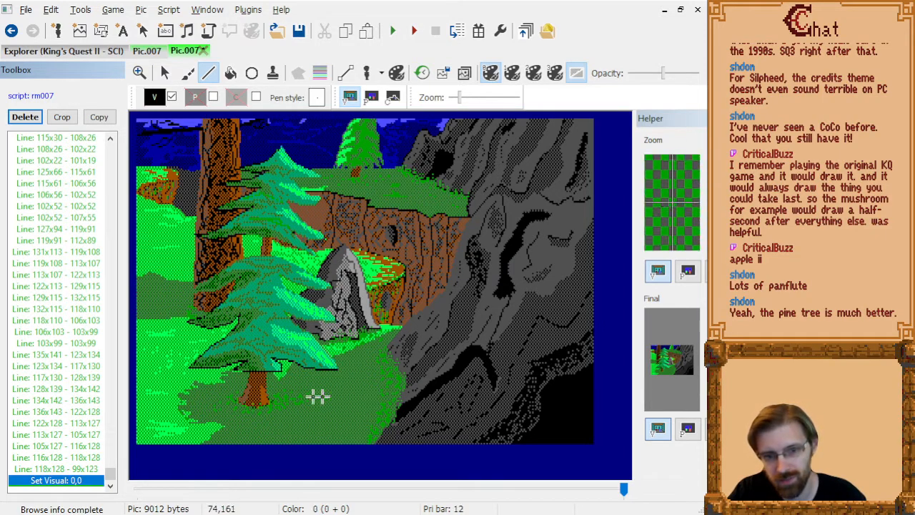
pyautogui.press('pageup')
pyautogui.press('pageup')
pyautogui.press('pageup')
pyautogui.press('pageup')
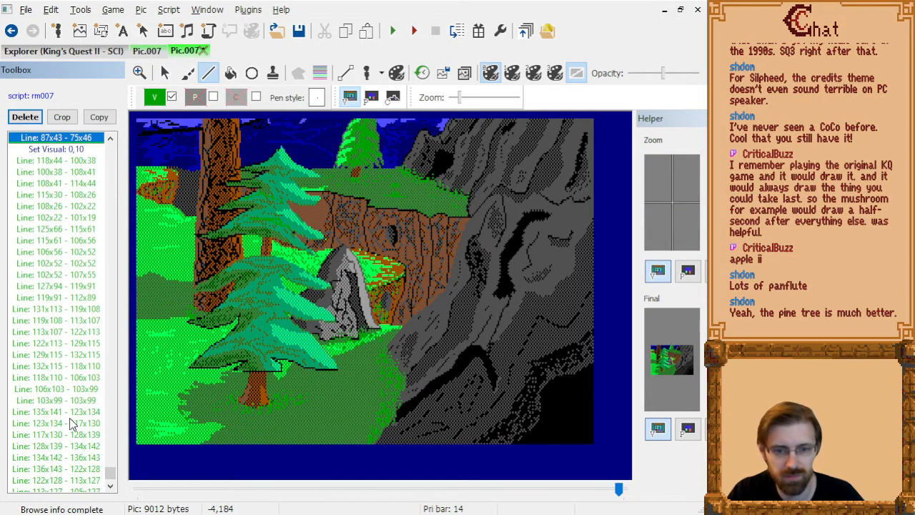
pyautogui.press('pageup')
pyautogui.press('pageup')
pyautogui.press('pageup')
pyautogui.press('pageup')
pyautogui.press('pageup')
pyautogui.press('pageup')
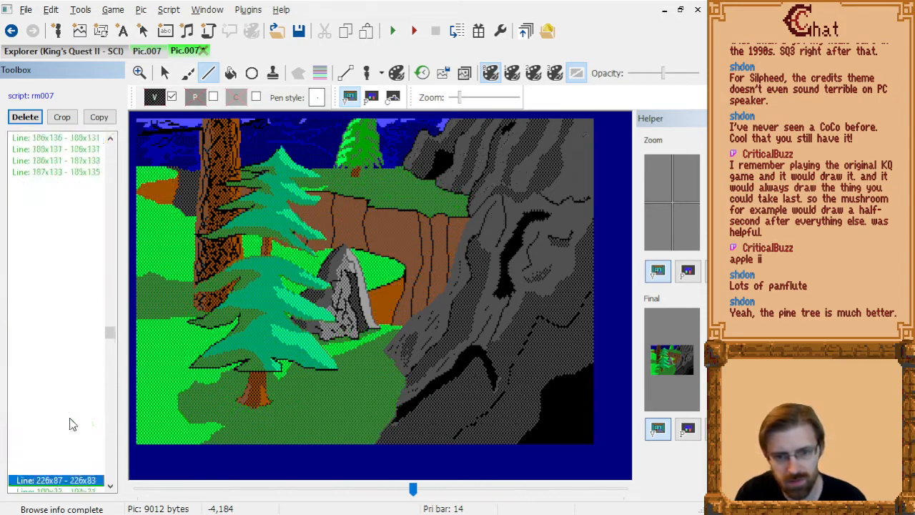
pyautogui.press('pageup')
pyautogui.press('pageup')
pyautogui.press('pageup')
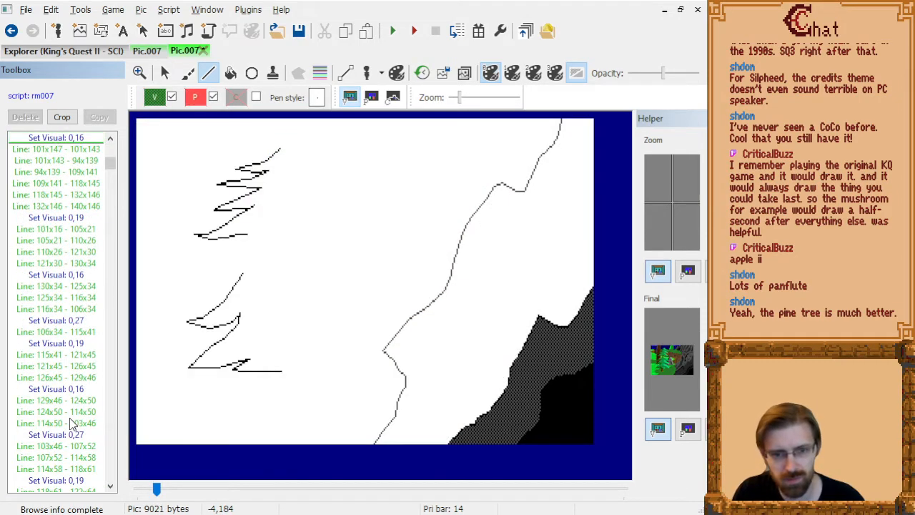
# Delete the 0,18 visual color change before the outline line starting at 36x145.
pyautogui.press('pageup')
pyautogui.press('Down')
pyautogui.press('Down')
pyautogui.press('Down')
pyautogui.press('Down')
pyautogui.press('Down')
pyautogui.press('Down')
pyautogui.press('Down')
pyautogui.press('Down')
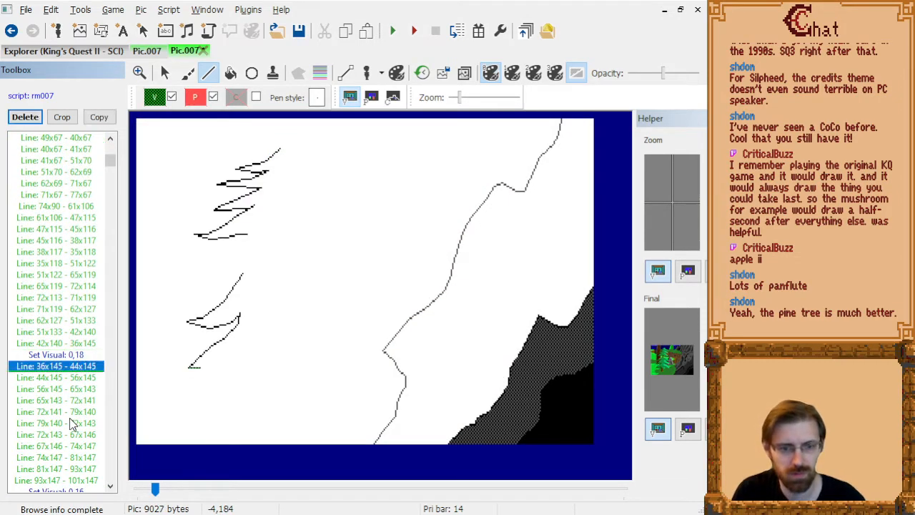
pyautogui.press('Up')
pyautogui.press('Up')
pyautogui.press('Up')
pyautogui.press('Up')
pyautogui.press('Up')
pyautogui.press('Up')
pyautogui.press('Up')
pyautogui.press('Up')
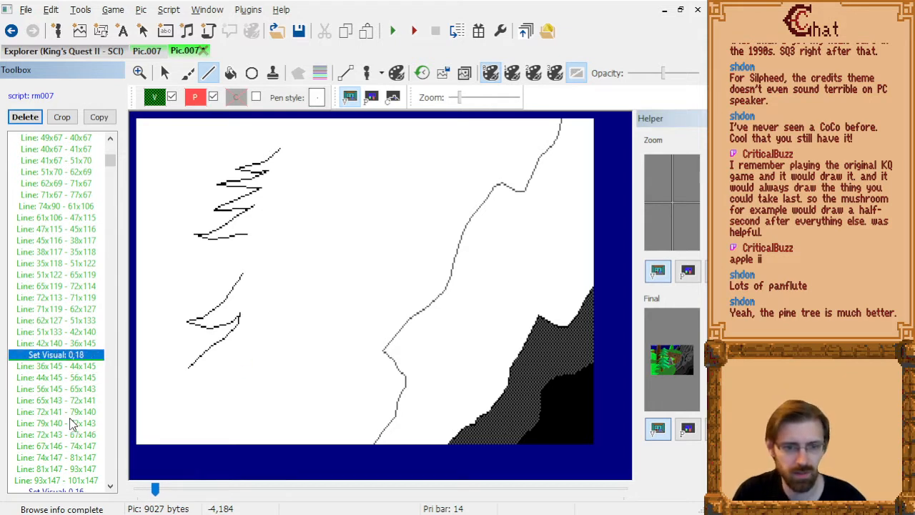
pyautogui.press('Delete')
# Step through the tree's bottom outline lines after 36x145 and check the tree in the finished picture.
pyautogui.press('Down')
pyautogui.press('Down')
pyautogui.press('Down')
pyautogui.press('Down')
pyautogui.press('Down')
pyautogui.press('Down')
pyautogui.press('Down')
pyautogui.press('Down')
pyautogui.press('Down')
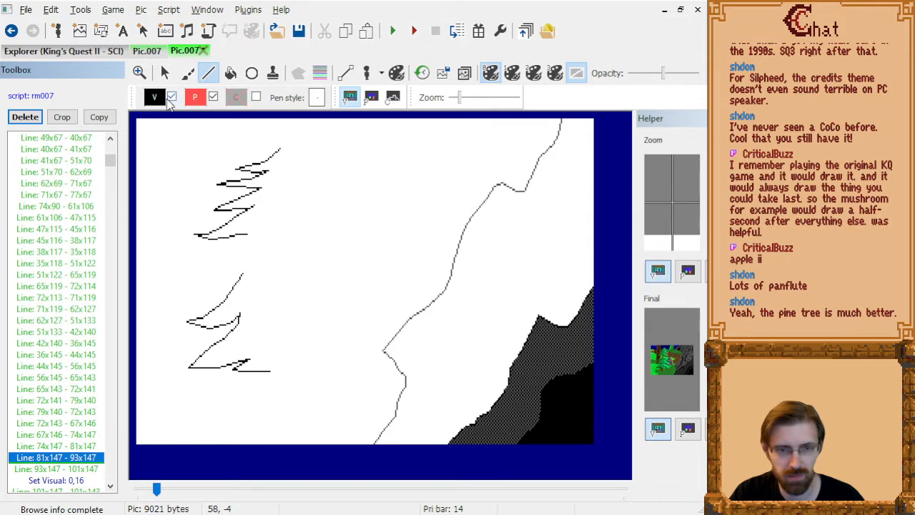
pyautogui.press('Down')
pyautogui.press('Down')
pyautogui.press('Down')
pyautogui.press('Up')
pyautogui.press('Down')
pyautogui.press('Down')
pyautogui.press('Down')
pyautogui.press('Down')
pyautogui.press('Down')
pyautogui.press('Down')
pyautogui.press('Down')
pyautogui.press('Down')
pyautogui.press('Down')
pyautogui.press('Down')
pyautogui.press('Down')
pyautogui.press('Down')
pyautogui.press('Down')
pyautogui.press('Down')
pyautogui.press('Down')
pyautogui.press('Down')
pyautogui.press('Down')
pyautogui.press('Down')
pyautogui.press('Down')
pyautogui.press('Down')
pyautogui.press('Down')
pyautogui.press('End')
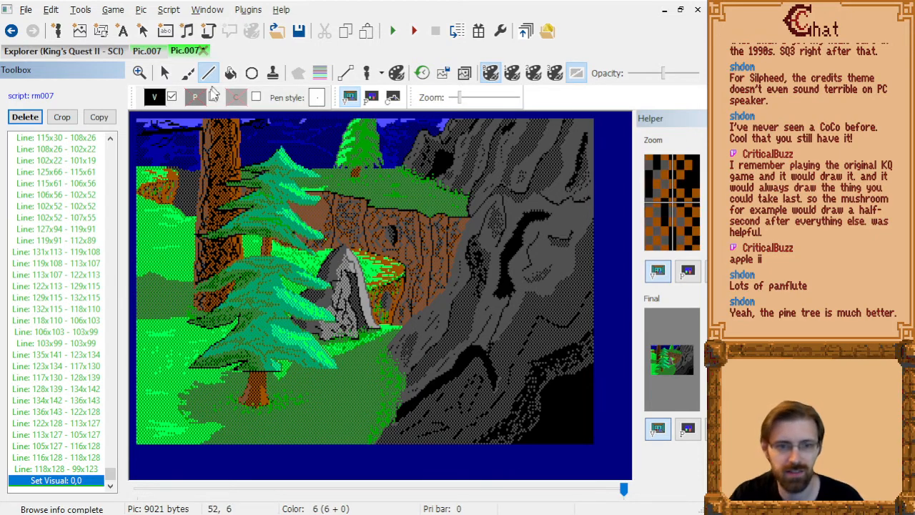
# Trace the commands drawing the middle-left branches and insert a black visual color just before the line starting at 74x90.
pyautogui.scroll(1, 274, 388)
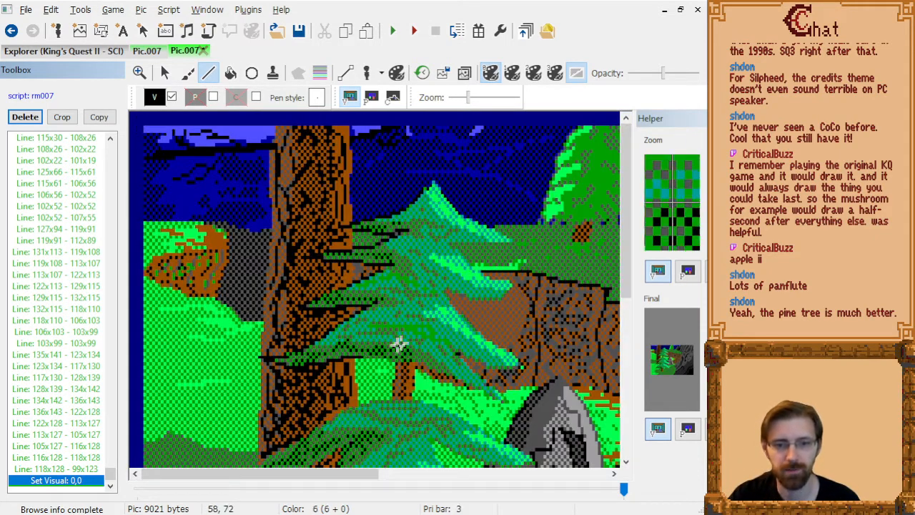
pyautogui.scroll(-5, 406, 326)
pyautogui.scroll(10, 56, 324)
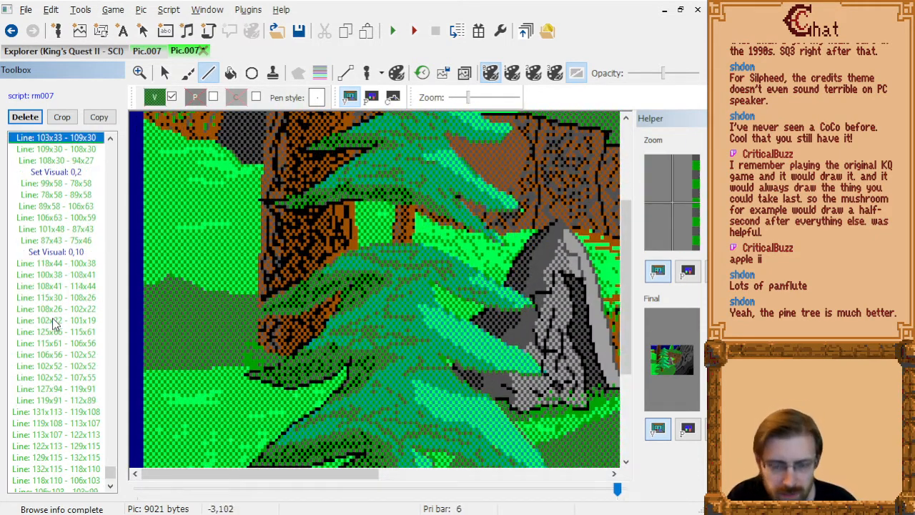
pyautogui.scroll(10, 55, 324)
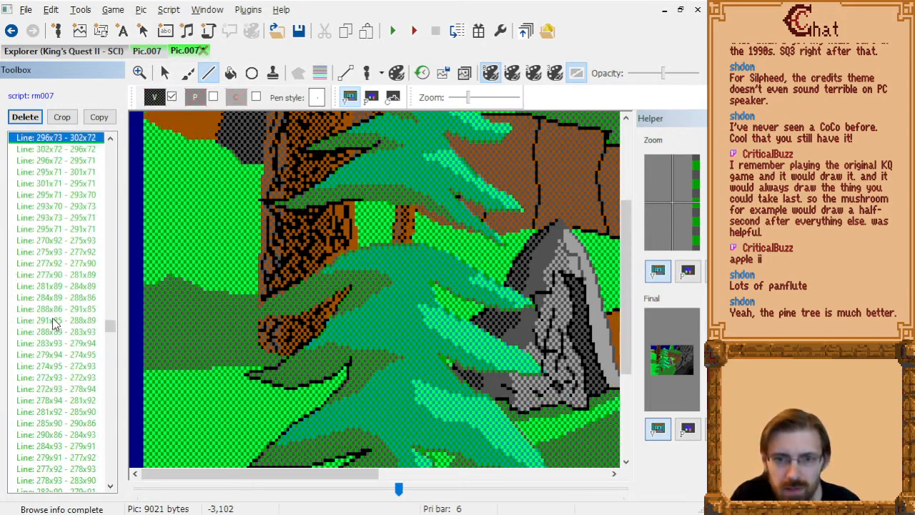
pyautogui.click(423, 72)
pyautogui.click(316, 296)
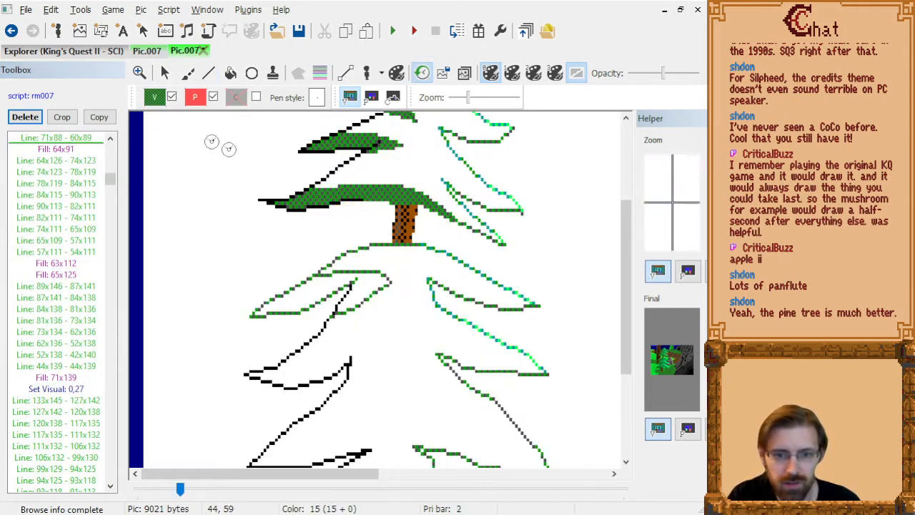
pyautogui.scroll(10, 69, 152)
pyautogui.scroll(-18, 69, 152)
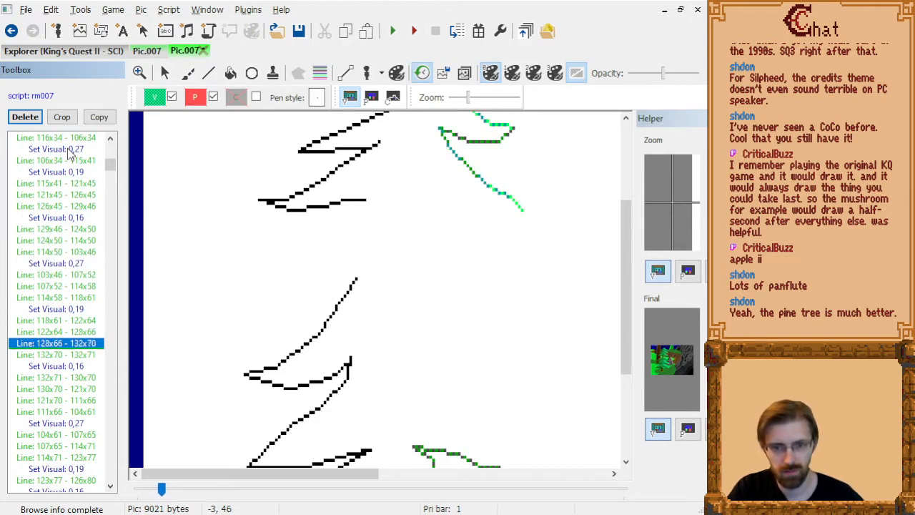
pyautogui.scroll(-20, 70, 152)
pyautogui.scroll(2, 69, 152)
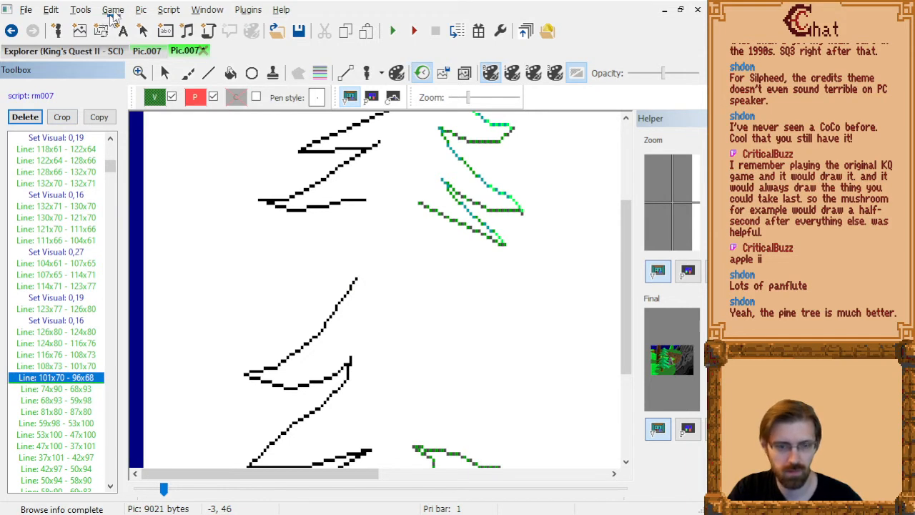
pyautogui.click(155, 97)
pyautogui.click(162, 149)
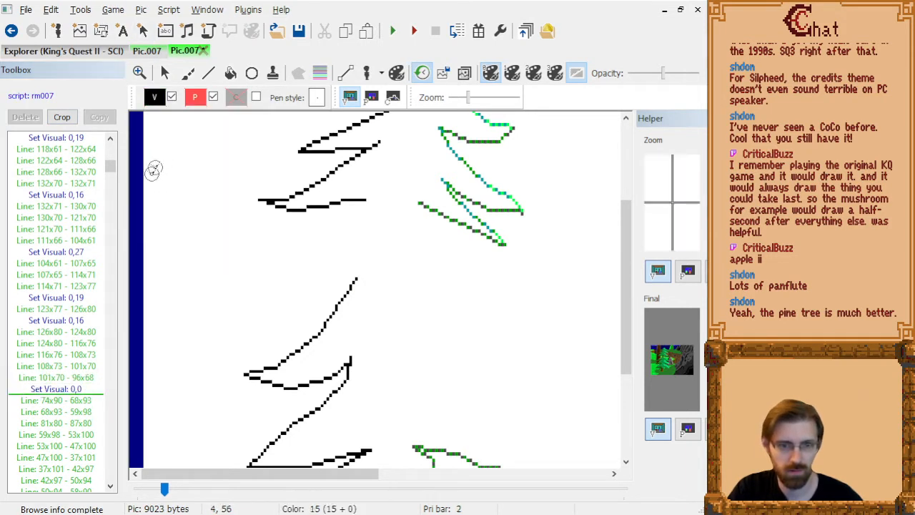
# Insert the dark green dithered 0,16 visual color right after the outline line from 69x83 to 81x80.
pyautogui.click(72, 386)
pyautogui.press('Down')
pyautogui.press('Down')
pyautogui.press('Down')
pyautogui.press('Down')
pyautogui.press('Down')
pyautogui.press('Down')
pyautogui.press('Down')
pyautogui.press('Down')
pyautogui.press('Down')
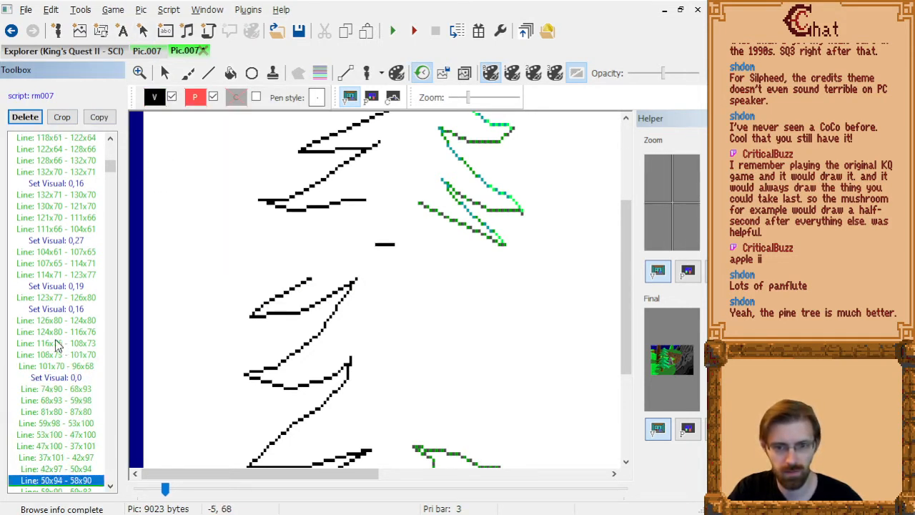
pyautogui.press('Down')
pyautogui.press('Down')
pyautogui.click(156, 99)
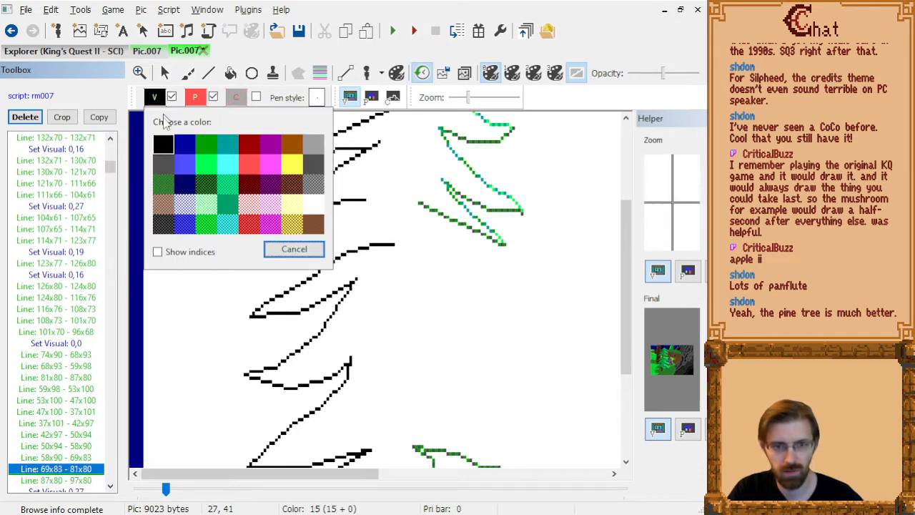
pyautogui.click(163, 188)
pyautogui.press('Down')
pyautogui.press('Down')
pyautogui.press('Down')
pyautogui.press('Down')
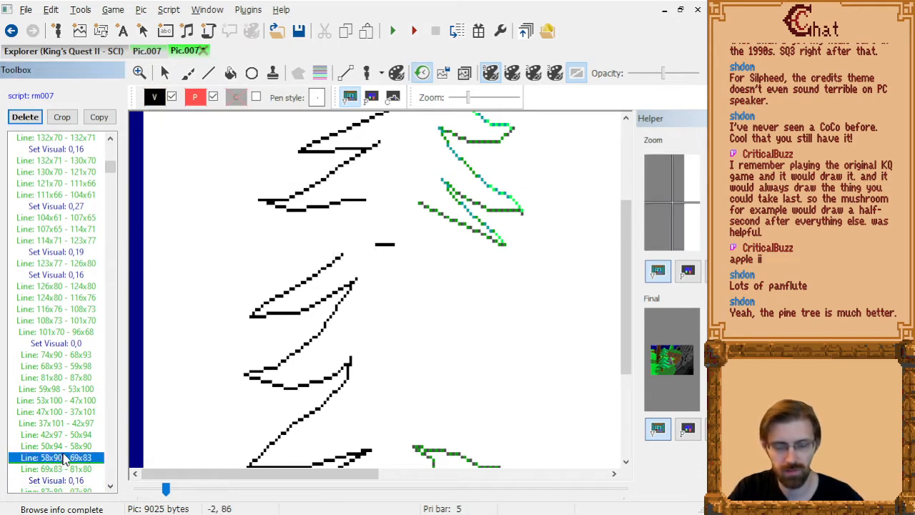
# Return to the end of the picture's drawing commands and activate the Line tool at the tree's lowest branches.
pyautogui.press('End')
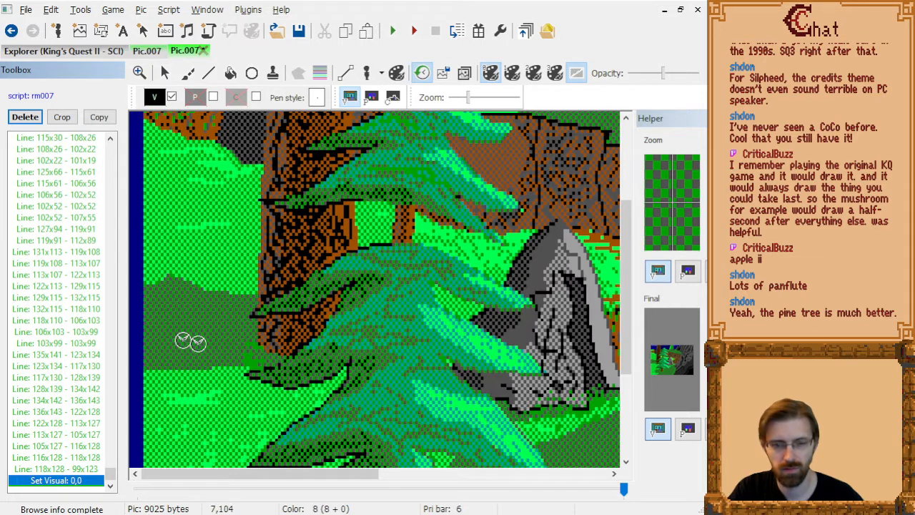
pyautogui.scroll(-3, 306, 321)
pyautogui.click(208, 73)
# Try black shading lines on the lowest left branch, starting at 47x143 and at 39x143, and delete them.
pyautogui.click(276, 333)
pyautogui.click(333, 322)
pyautogui.click(299, 331)
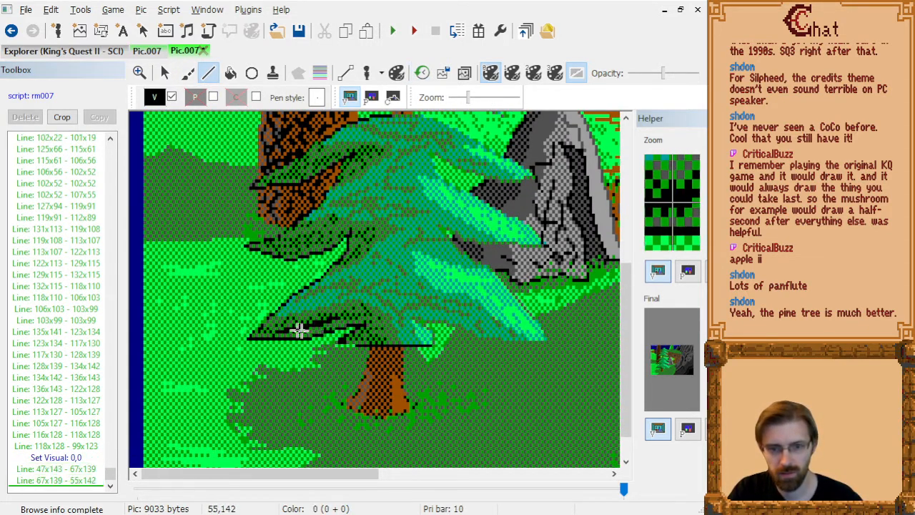
pyautogui.click(57, 483)
pyautogui.press('Delete')
pyautogui.press('Up')
pyautogui.press('Down')
pyautogui.press('Delete')
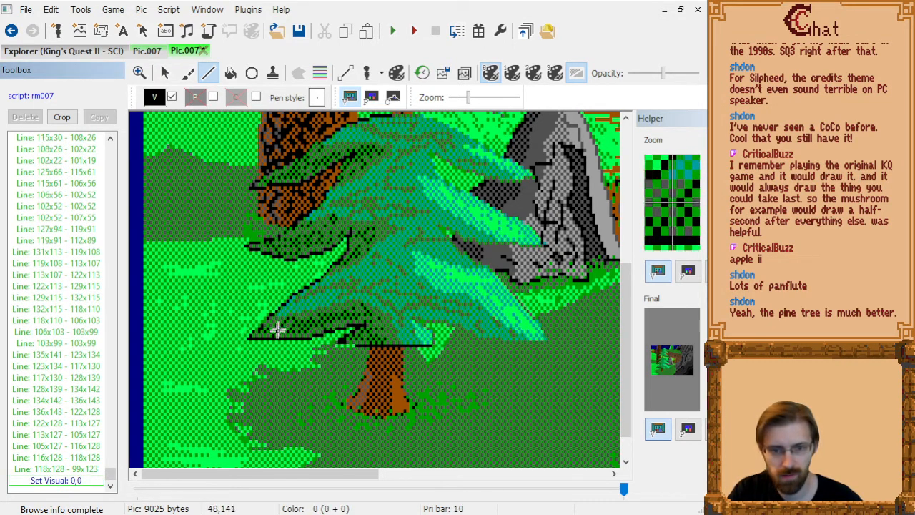
pyautogui.click(253, 332)
pyautogui.click(290, 330)
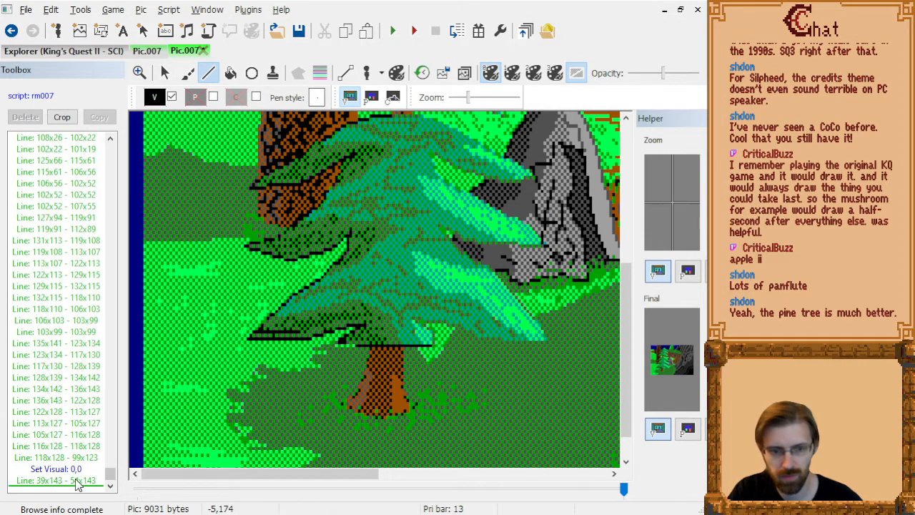
pyautogui.press('Delete')
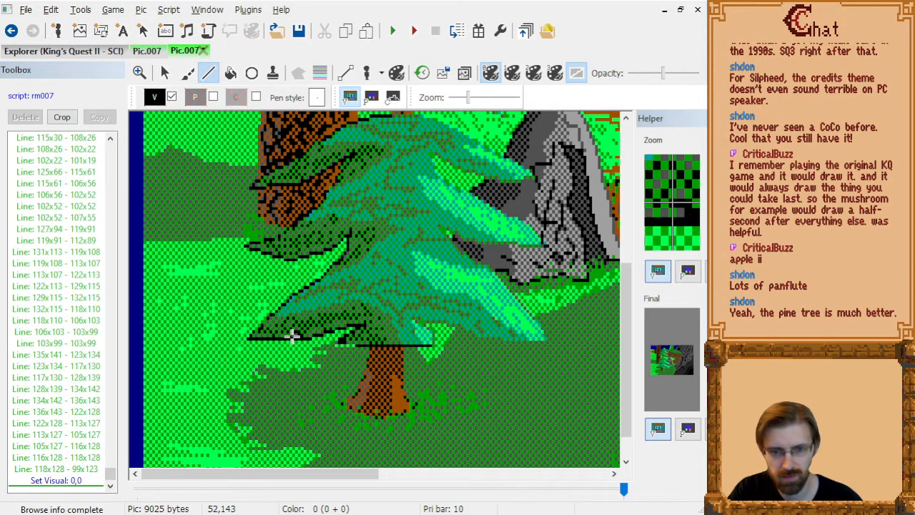
# Draw a black zigzag on the lowest left branch from 55x144 through 43x143, 56x141, 41x141, 66x137 and 54x142 to 74x139.
pyautogui.click(264, 333)
pyautogui.click(305, 327)
pyautogui.click(257, 327)
pyautogui.click(336, 315)
pyautogui.click(299, 331)
pyautogui.click(356, 321)
pyautogui.rightClick(356, 321)
# Try a black line from 53x135 to 73x131 along the upper part of the lowest left branch and delete it.
pyautogui.click(297, 309)
pyautogui.click(352, 294)
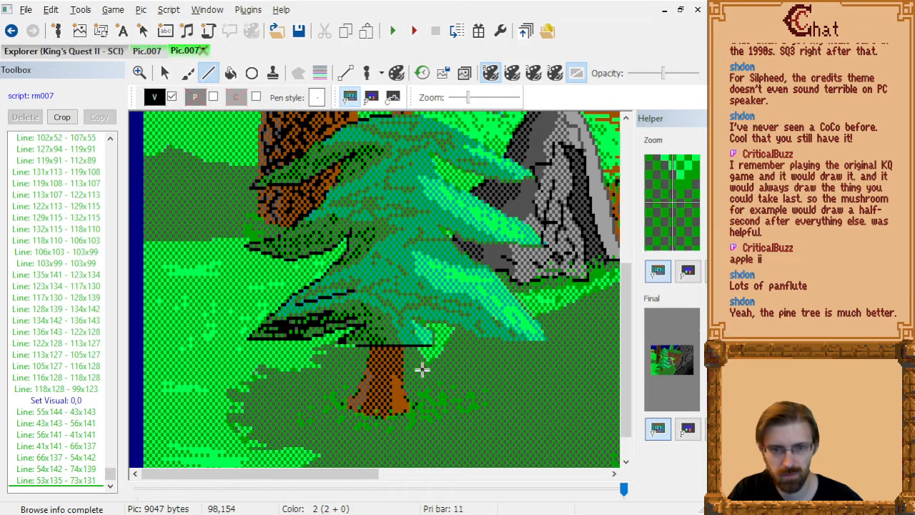
pyautogui.click(82, 481)
pyautogui.press('Delete')
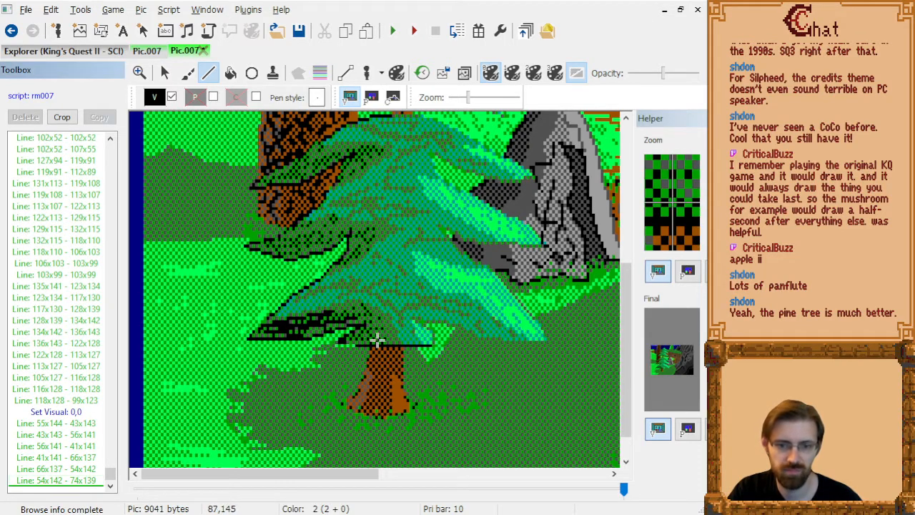
# Draw a black shading line above the trunk from 81x145 through 77x144, 81x142, 81x140 and 75x138 to 72x137.
pyautogui.click(376, 341)
pyautogui.click(364, 338)
pyautogui.click(376, 330)
pyautogui.click(376, 324)
pyautogui.click(360, 319)
pyautogui.click(351, 315)
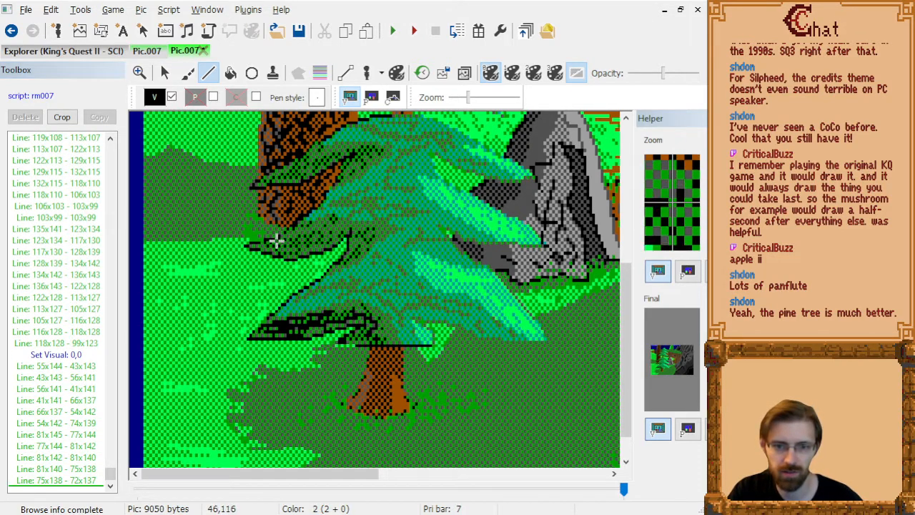
# Shade the second-lowest left branch with black lines from 46x115 through 58x117 and 66x114 to 53x115, plus one from 52x119 to 61x118.
pyautogui.click(276, 238)
pyautogui.click(283, 248)
pyautogui.click(312, 245)
pyautogui.click(277, 245)
pyautogui.click(311, 246)
pyautogui.click(334, 235)
pyautogui.click(329, 231)
pyautogui.click(300, 235)
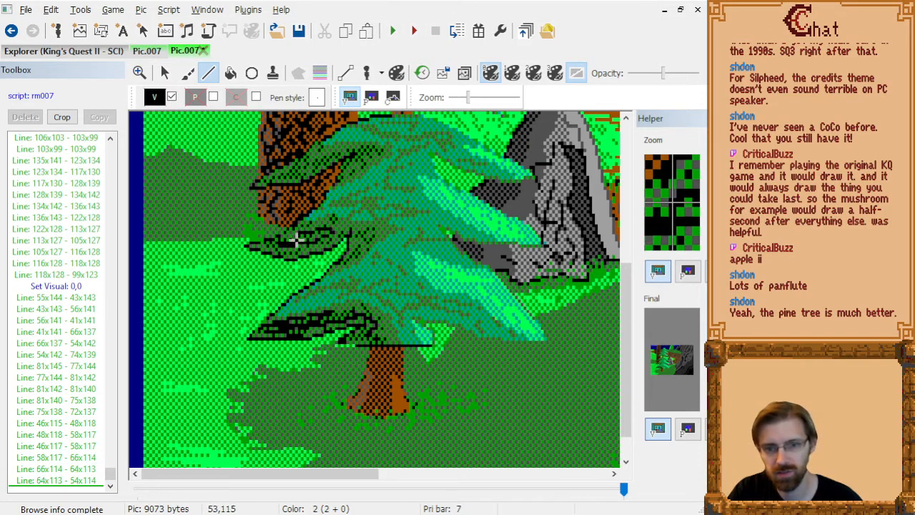
pyautogui.click(296, 241)
pyautogui.click(293, 254)
pyautogui.click(319, 250)
pyautogui.rightClick(319, 250)
# Draw a black shading line on the second-lowest left branch from 78x114 through 74x118 and 72x120 to 78x118.
pyautogui.click(368, 235)
pyautogui.click(356, 249)
pyautogui.click(351, 256)
pyautogui.click(368, 249)
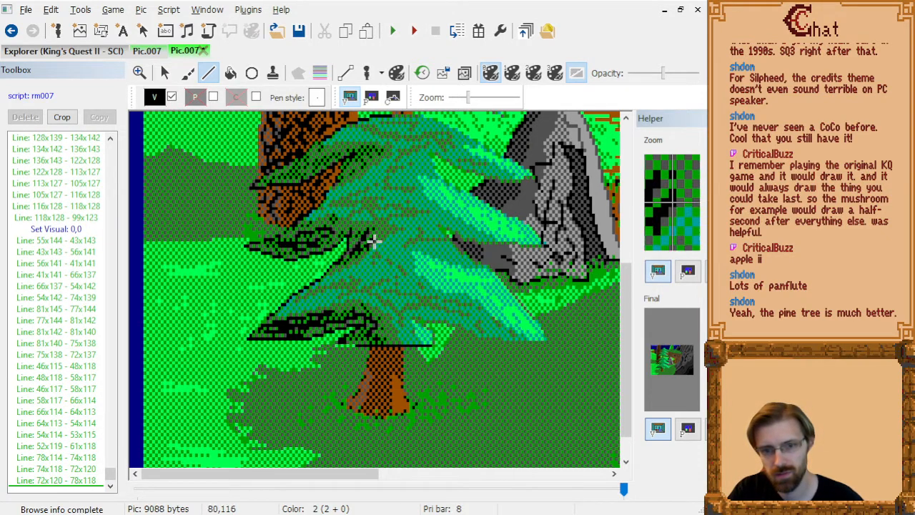
# Shade the third-lowest left branch with a black zigzag from 48x96 to 66x90, plus short lines from 78x92 to 77x91 and 45x97 to 57x95.
pyautogui.scroll(2, 365, 214)
pyautogui.click(311, 224)
pyautogui.click(330, 215)
pyautogui.click(335, 211)
pyautogui.click(311, 221)
pyautogui.click(292, 233)
pyautogui.click(305, 237)
pyautogui.click(324, 221)
pyautogui.click(333, 212)
pyautogui.click(366, 218)
pyautogui.click(341, 227)
pyautogui.click(362, 214)
pyautogui.click(272, 234)
pyautogui.click(301, 227)
pyautogui.click(307, 227)
# Draw black shading along the fourth-lowest left branch from 55x67 through 62x66, 68x65, 80x65, 87x65 and 76x63 to 96x67.
pyautogui.scroll(2, 351, 215)
pyautogui.click(301, 203)
pyautogui.click(321, 199)
pyautogui.click(338, 195)
pyautogui.click(344, 196)
pyautogui.click(321, 195)
pyautogui.click(373, 195)
pyautogui.click(375, 195)
pyautogui.click(393, 195)
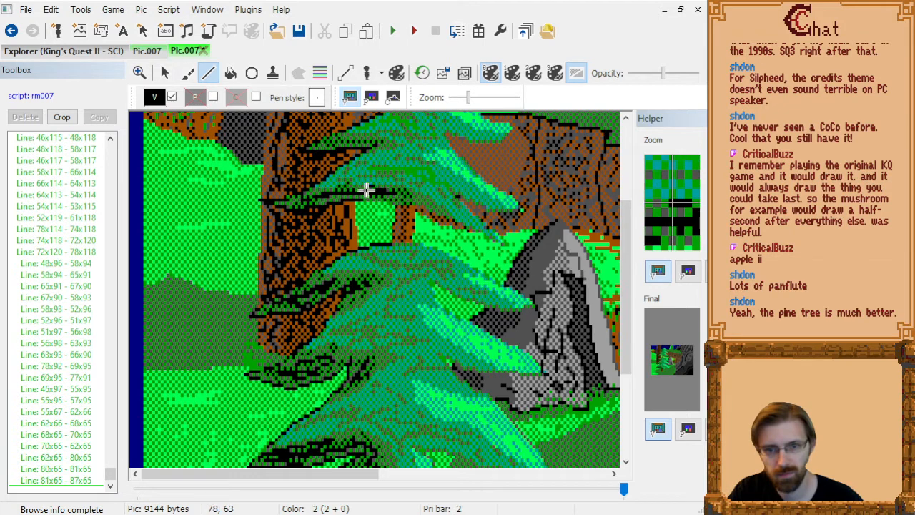
pyautogui.click(361, 188)
pyautogui.click(418, 205)
# Shade the next two left branches with black lines from 82x50 through 66x49 to 83x50 and from 84x36 to 75x37.
pyautogui.scroll(2, 383, 200)
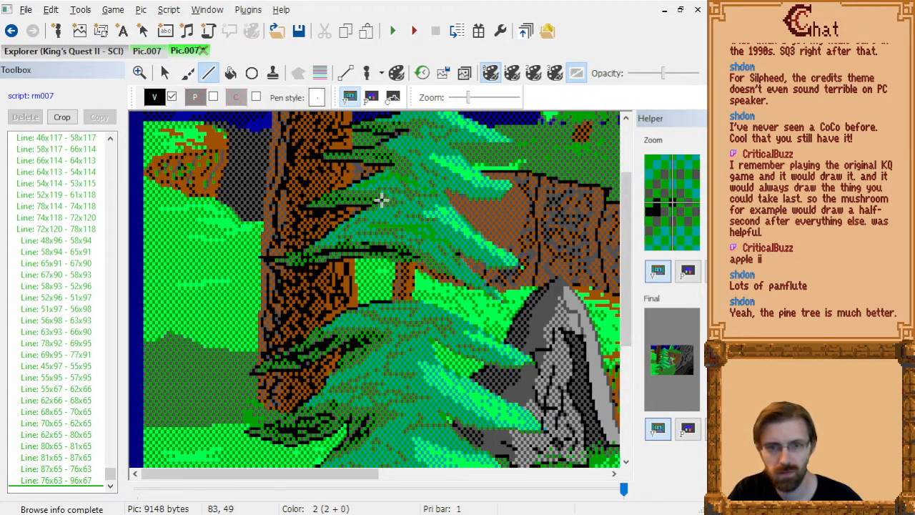
pyautogui.click(333, 201)
pyautogui.click(384, 202)
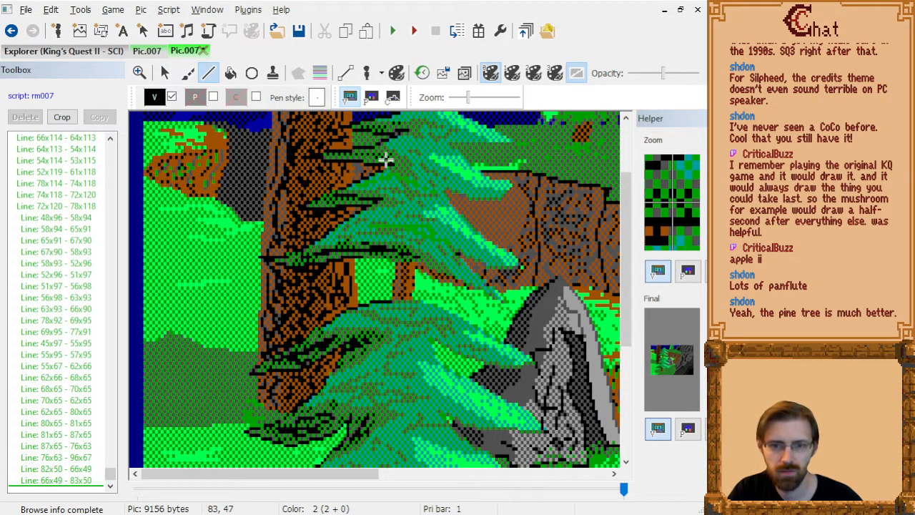
pyautogui.click(364, 154)
pyautogui.click(389, 157)
pyautogui.click(359, 158)
# Add black shading on the top left branch from 79x28 to 88x29 and on the one below from 65x38 through 83x39 to 80x38.
pyautogui.scroll(2, 375, 161)
pyautogui.click(369, 169)
pyautogui.click(390, 170)
pyautogui.click(377, 169)
pyautogui.click(375, 174)
pyautogui.click(392, 173)
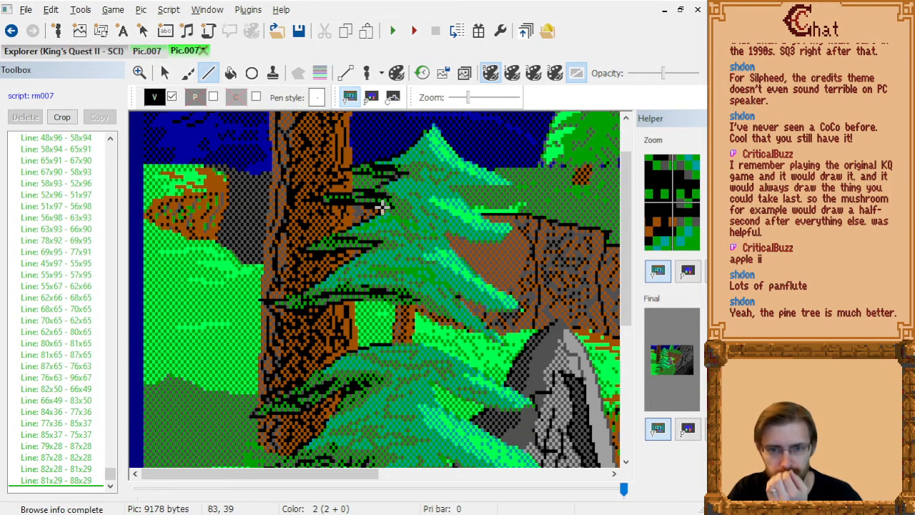
pyautogui.click(382, 208)
pyautogui.click(377, 205)
pyautogui.click(374, 205)
pyautogui.scroll(-6, 476, 333)
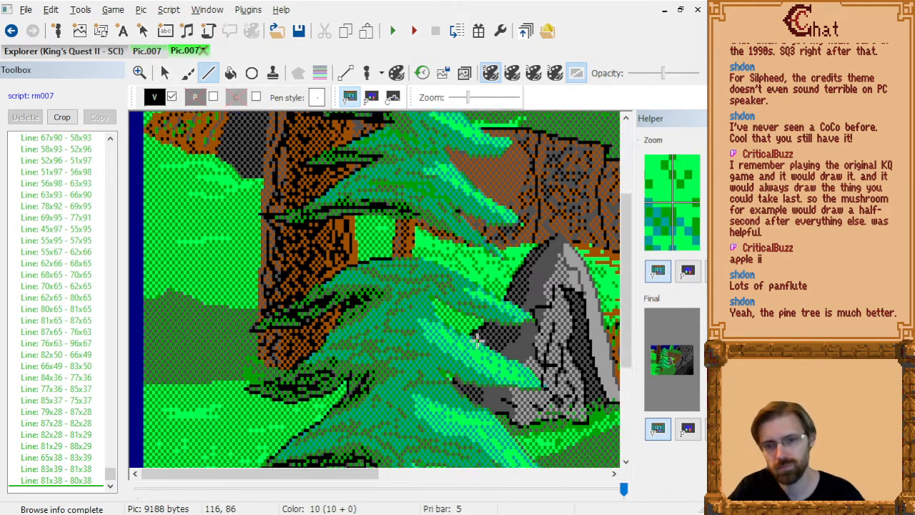
pyautogui.scroll(-1, 404, 310)
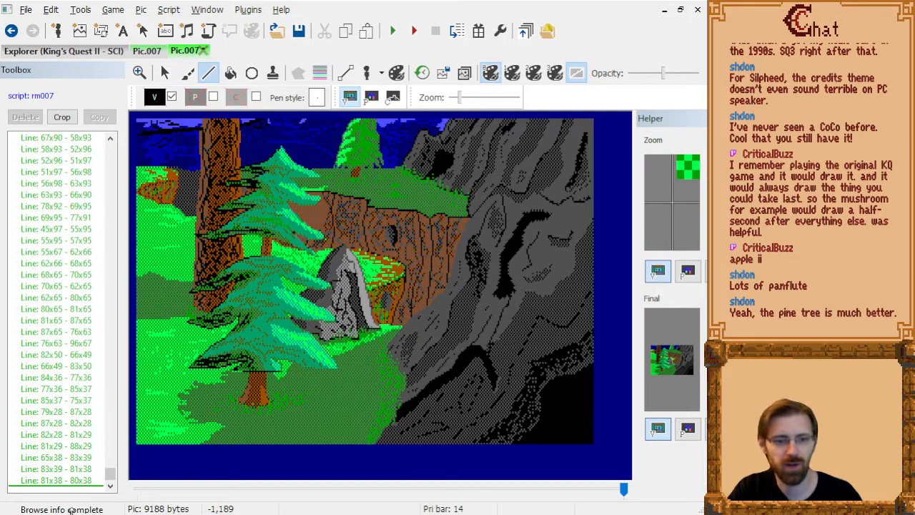
# Remove the black Set Visual 0,0 command and all black branch shading lines at the end of the drawing script.
pyautogui.click(72, 481)
pyautogui.scroll(10, 66, 386)
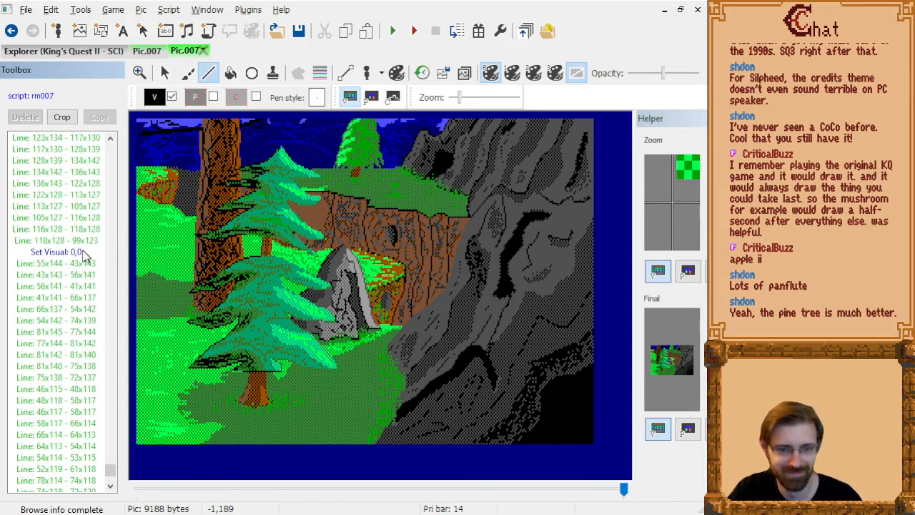
pyautogui.click(77, 252)
pyautogui.press('Delete')
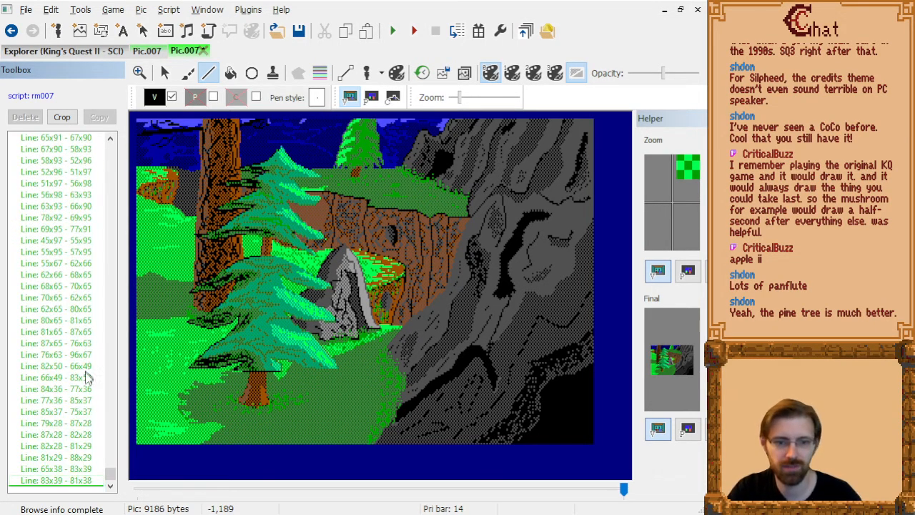
pyautogui.scroll(10, 80, 379)
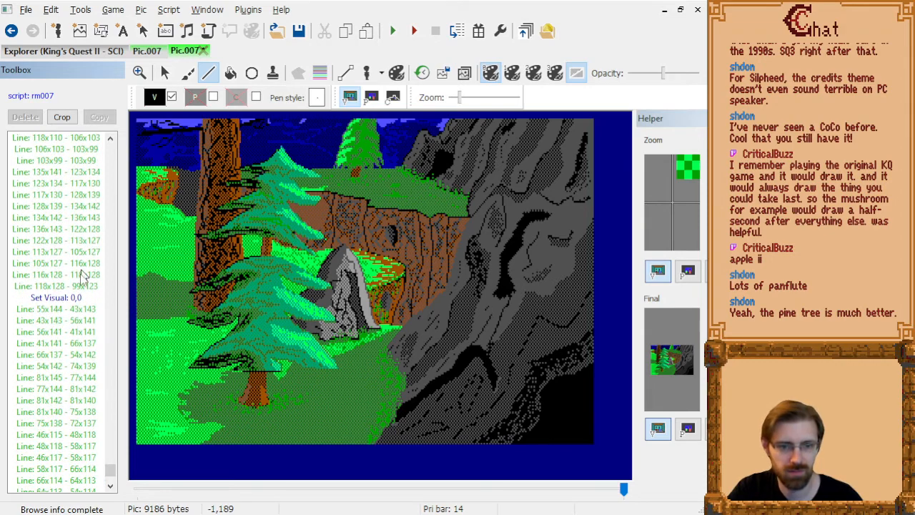
pyautogui.click(80, 299)
pyautogui.press('Delete')
# Insert a black visual colour command after the Set Visual 0,18 that precedes the tree's 73x145 shading lines.
pyautogui.press('Up')
pyautogui.press('Up')
pyautogui.press('Up')
pyautogui.press('Up')
pyautogui.press('Up')
pyautogui.press('Up')
pyautogui.press('Up')
pyautogui.press('Up')
pyautogui.press('Up')
pyautogui.press('Up')
pyautogui.press('Up')
pyautogui.press('Up')
pyautogui.press('Up')
pyautogui.press('Up')
pyautogui.press('Up')
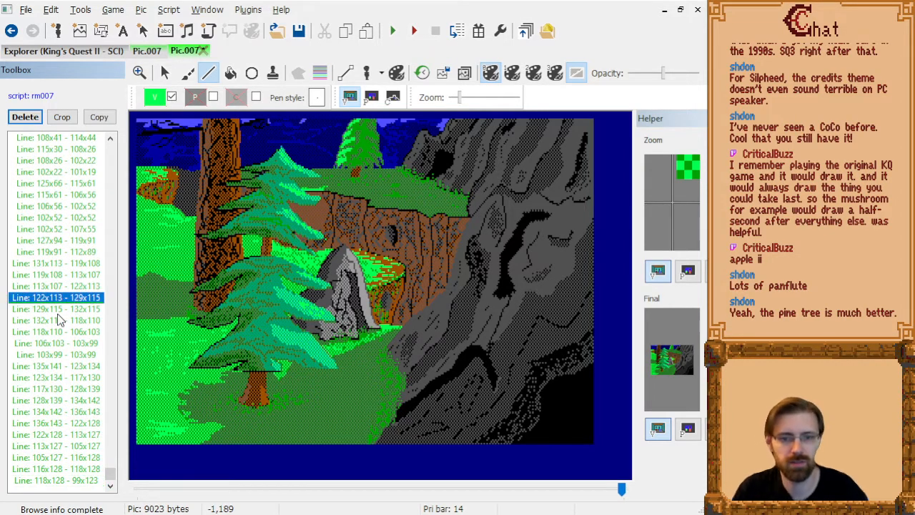
pyautogui.press('pageup')
pyautogui.press('pageup')
pyautogui.press('pageup')
pyautogui.press('pageup')
pyautogui.press('pageup')
pyautogui.press('pageup')
pyautogui.press('pageup')
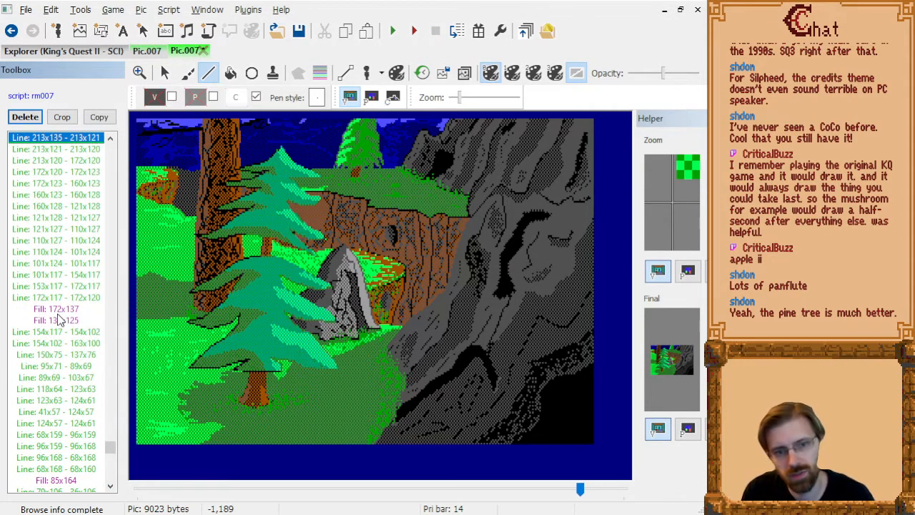
pyautogui.press('pagedown')
pyautogui.press('pagedown')
pyautogui.press('pagedown')
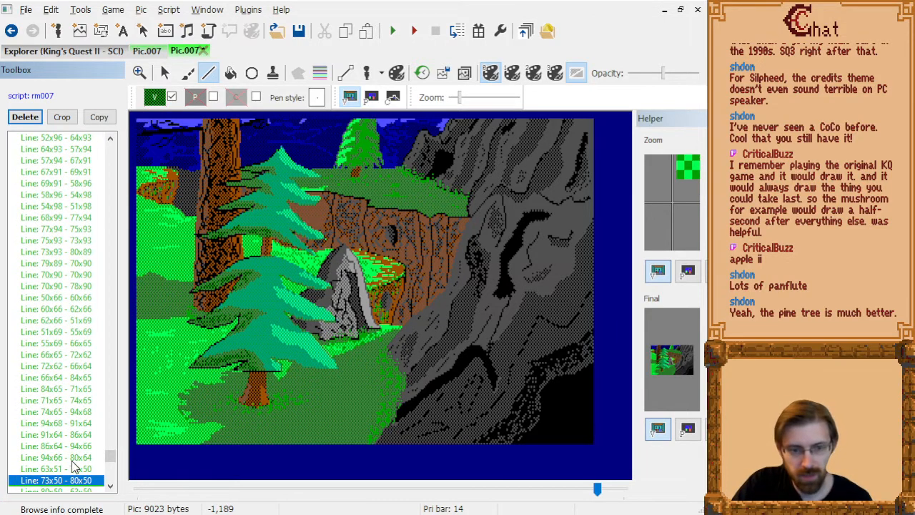
pyautogui.scroll(8, 79, 308)
pyautogui.scroll(5, 86, 307)
pyautogui.click(77, 343)
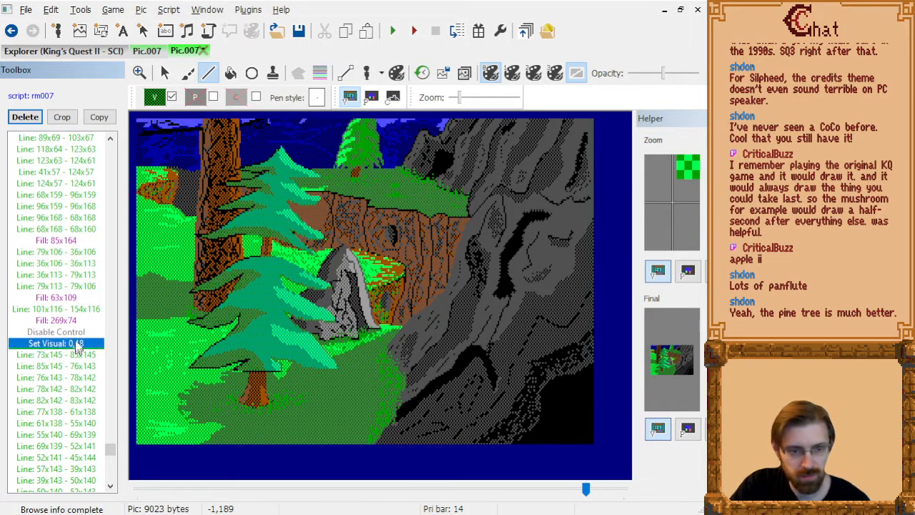
pyautogui.click(154, 98)
pyautogui.click(166, 141)
pyautogui.click(67, 415)
pyautogui.press('End')
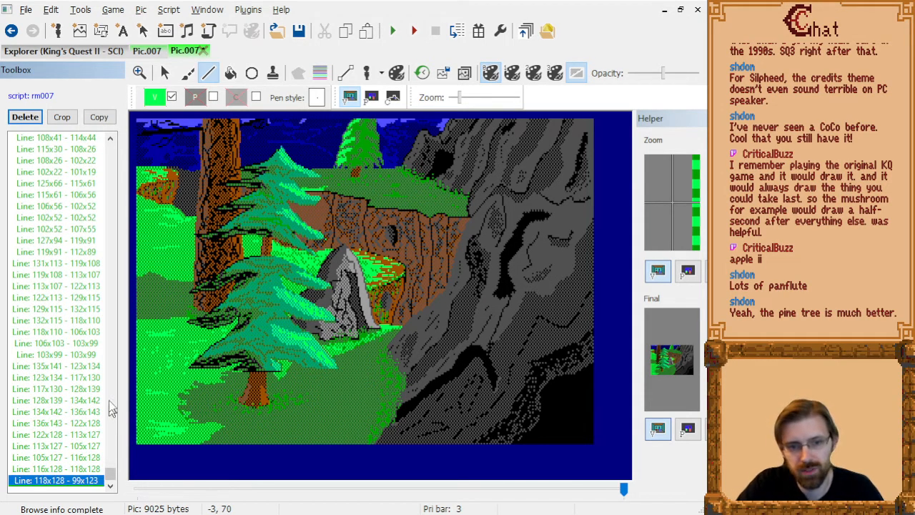
# Insert a dark green 0,18 visual colour command after Set Visual 0,16, ahead of the 66x106 needle lines.
pyautogui.click(55, 345)
pyautogui.press('pageup')
pyautogui.press('pageup')
pyautogui.press('pageup')
pyautogui.press('pageup')
pyautogui.press('pageup')
pyautogui.press('pageup')
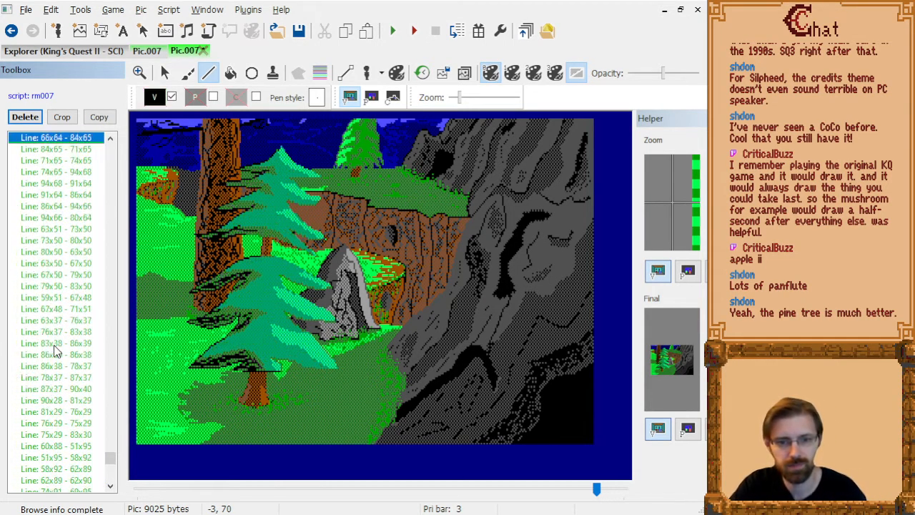
pyautogui.press('pagedown')
pyautogui.press('pagedown')
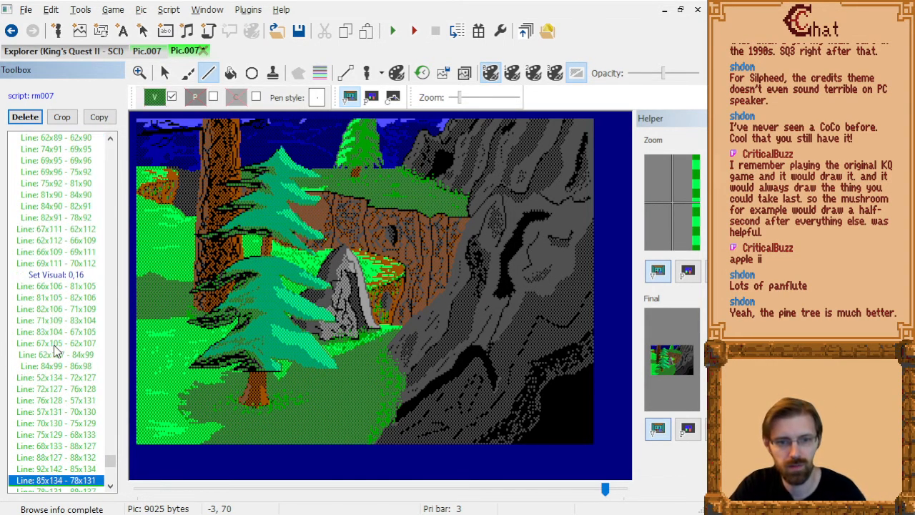
pyautogui.click(75, 276)
pyautogui.click(155, 97)
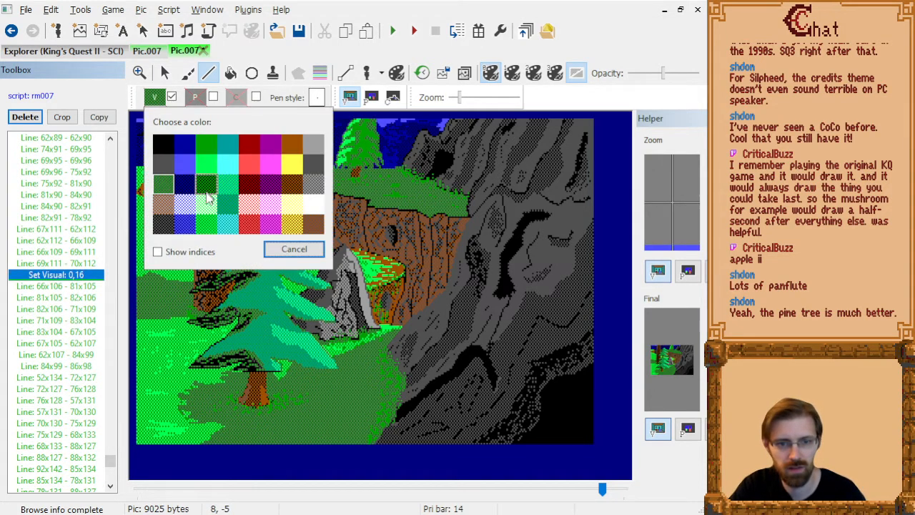
pyautogui.click(207, 187)
# Examine the recoloured pine tree shading by stepping through the drawing commands up to the last one and back.
pyautogui.click(53, 321)
pyautogui.press('pagedown')
pyautogui.press('pagedown')
pyautogui.press('pagedown')
pyautogui.press('pagedown')
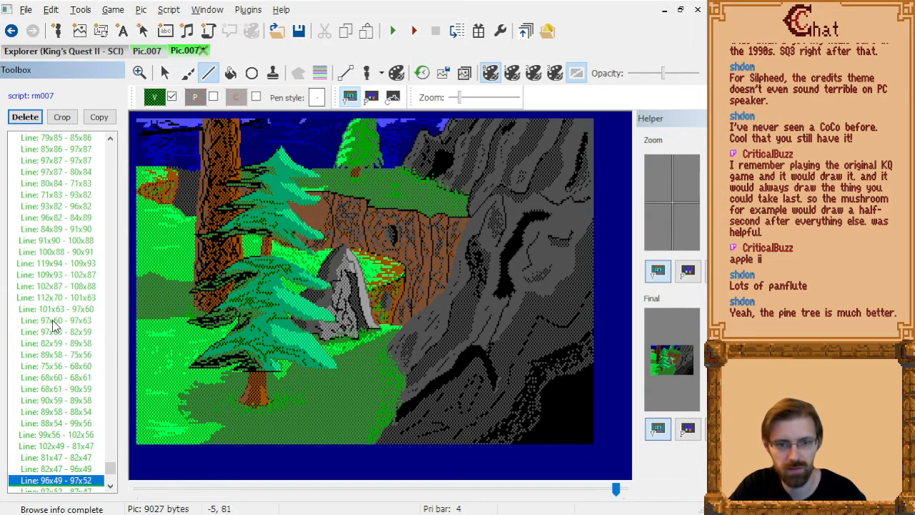
pyautogui.press('pagedown')
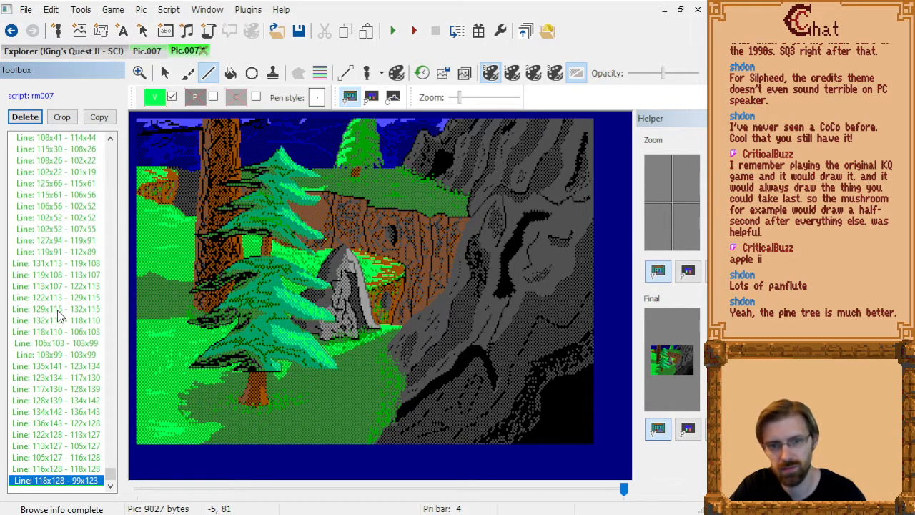
pyautogui.press('pagedown')
pyautogui.press('pagedown')
pyautogui.press('pagedown')
pyautogui.press('pagedown')
pyautogui.press('pagedown')
pyautogui.press('pagedown')
pyautogui.press('pagedown')
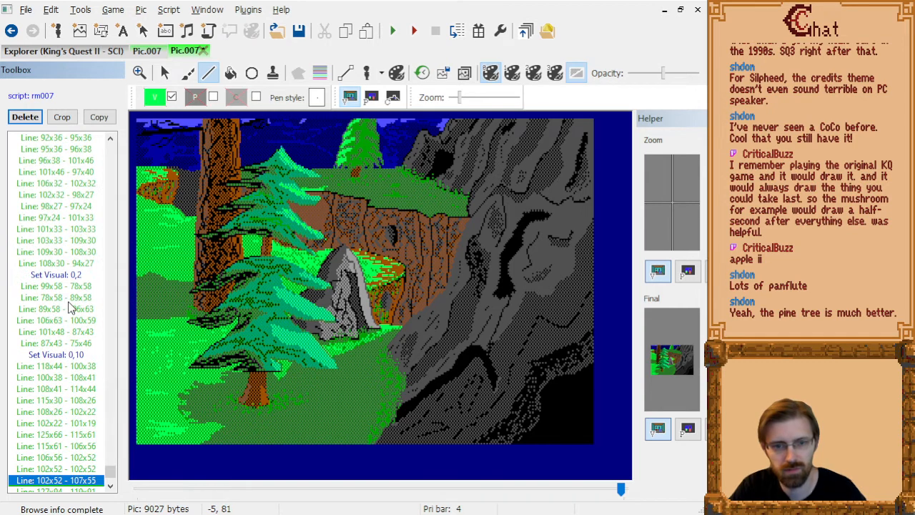
pyautogui.press('pagedown')
pyautogui.press('pagedown')
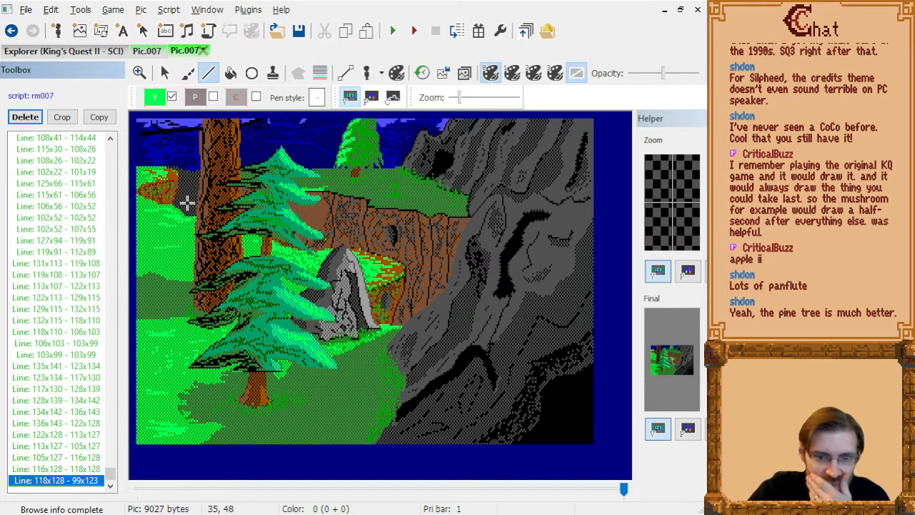
pyautogui.scroll(3, 68, 290)
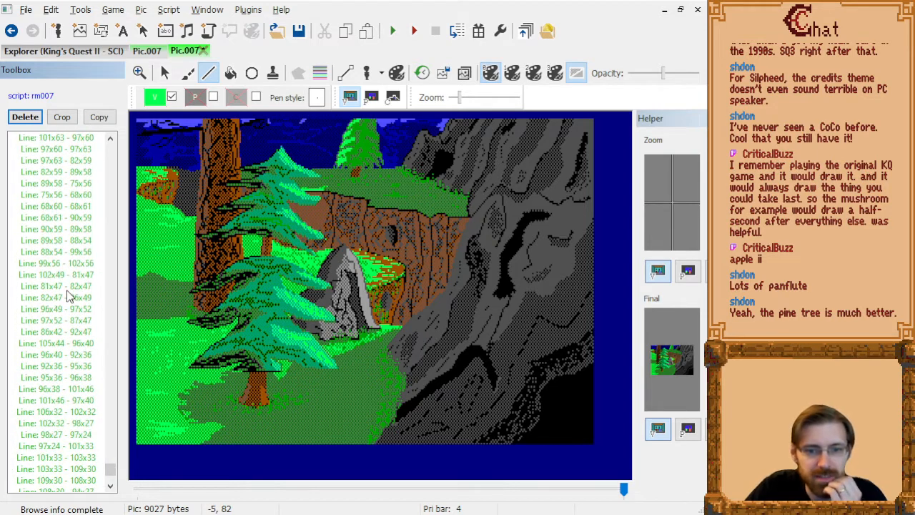
pyautogui.click(67, 290)
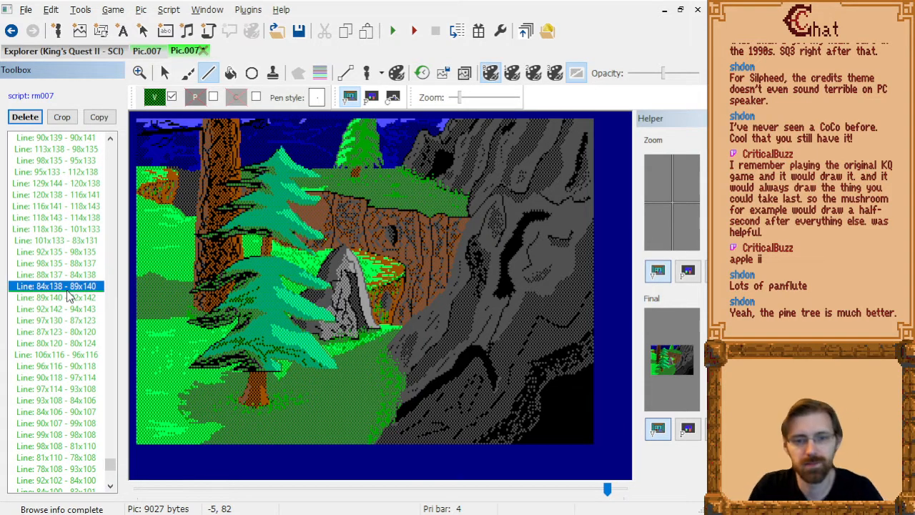
pyautogui.press('pageup')
pyautogui.press('pageup')
pyautogui.press('pagedown')
pyautogui.press('pagedown')
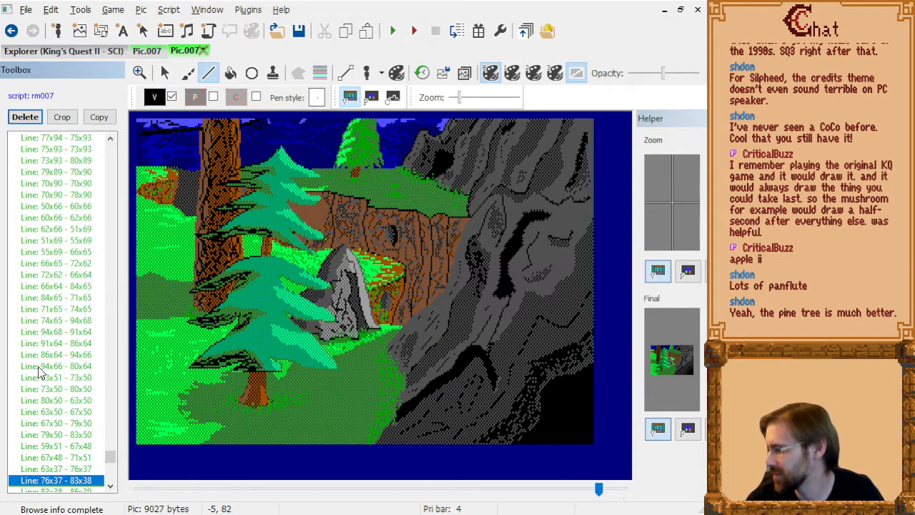
# Step through the earlier drawing commands of the picture to examine how the wall and the tree shading build up.
pyautogui.click(80, 392)
pyautogui.scroll(7, 80, 390)
pyautogui.scroll(4, 78, 390)
pyautogui.click(67, 388)
pyautogui.press('pageup')
pyautogui.press('pageup')
pyautogui.press('pageup')
pyautogui.press('pageup')
pyautogui.press('pageup')
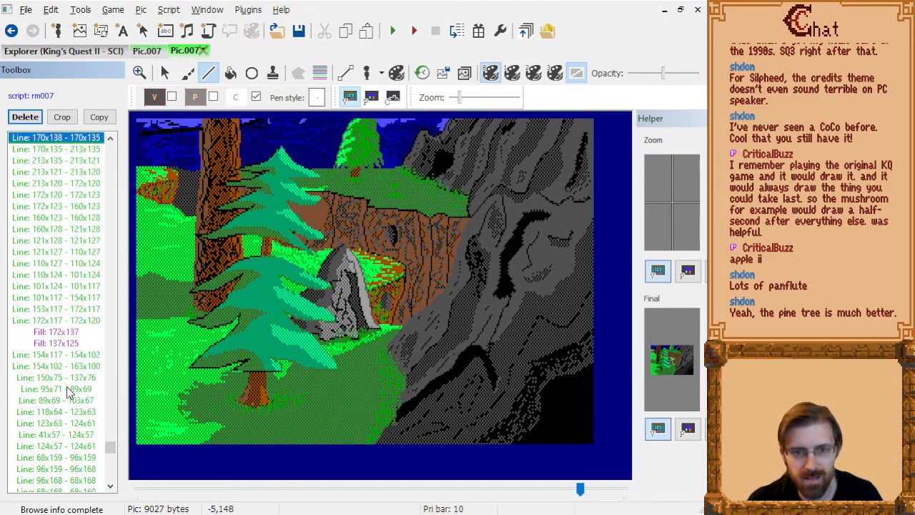
pyautogui.press('pageup')
pyautogui.press('pageup')
pyautogui.press('pageup')
pyautogui.press('pageup')
pyautogui.press('pageup')
pyautogui.press('pageup')
pyautogui.press('pageup')
pyautogui.press('pageup')
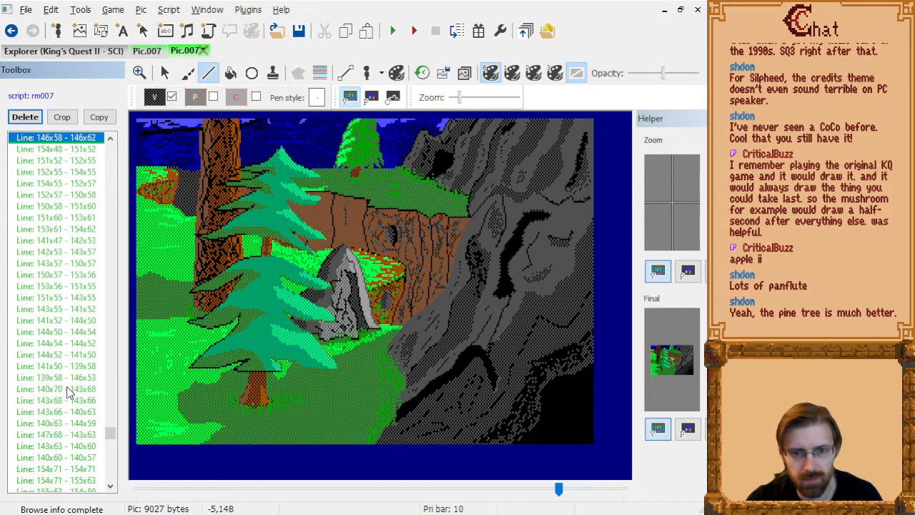
pyautogui.press('pagedown')
pyautogui.press('pagedown')
pyautogui.press('pagedown')
pyautogui.press('pagedown')
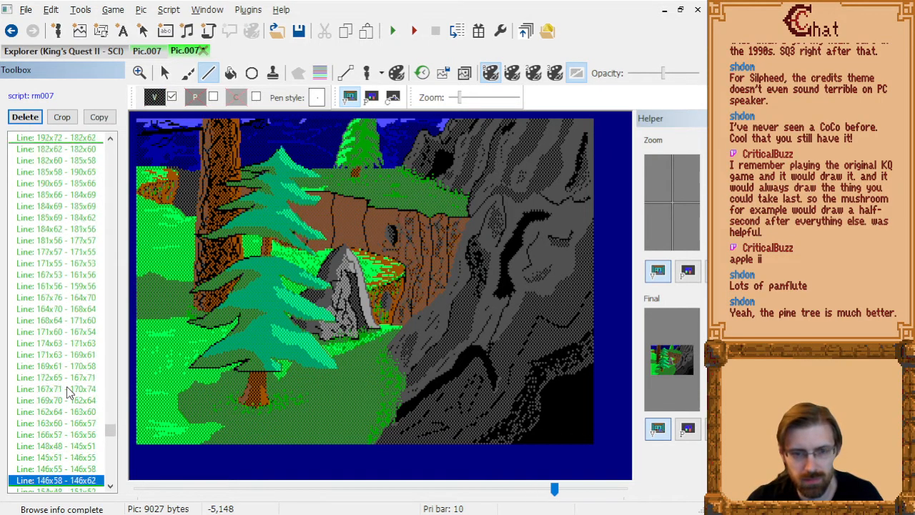
pyautogui.press('pageup')
pyautogui.press('pageup')
pyautogui.press('pageup')
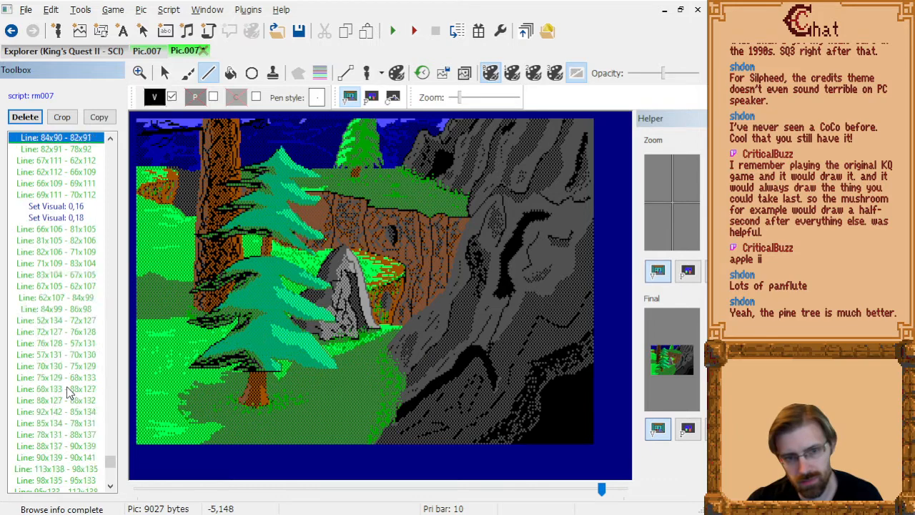
# Undo the inserted black and 0,18 visual colour commands and return to the end of the drawing script.
pyautogui.press('pagedown')
pyautogui.press('pagedown')
pyautogui.press('pagedown')
pyautogui.press('pagedown')
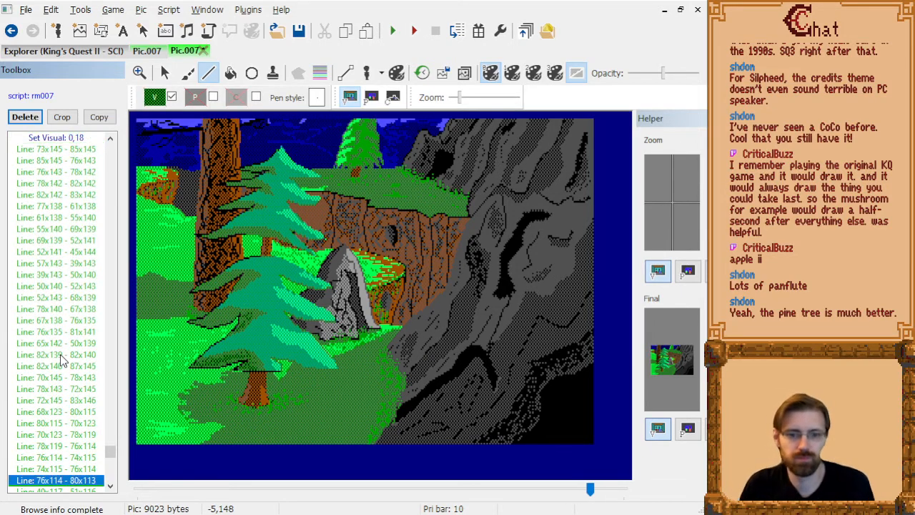
pyautogui.press('pagedown')
pyautogui.press('pagedown')
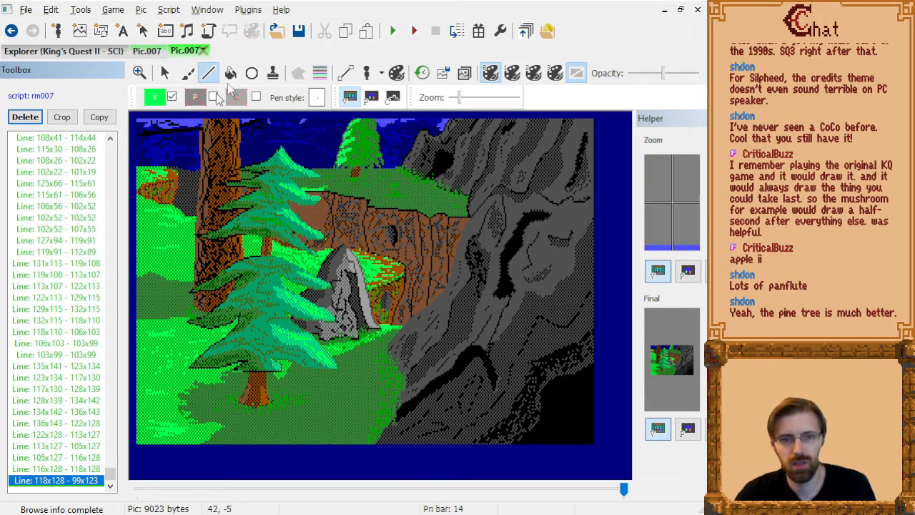
# Set the visual colour to black and draw a bark line up the pine trunk from 79x165 through 75x162, 80x159 and 81x151 to 86x147.
pyautogui.click(155, 97)
pyautogui.click(165, 143)
pyautogui.scroll(2, 411, 336)
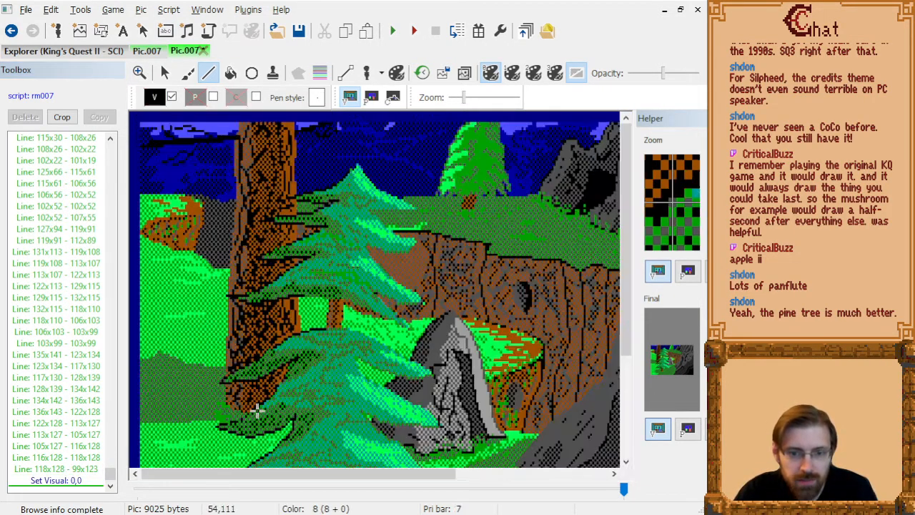
pyautogui.scroll(-5, 387, 401)
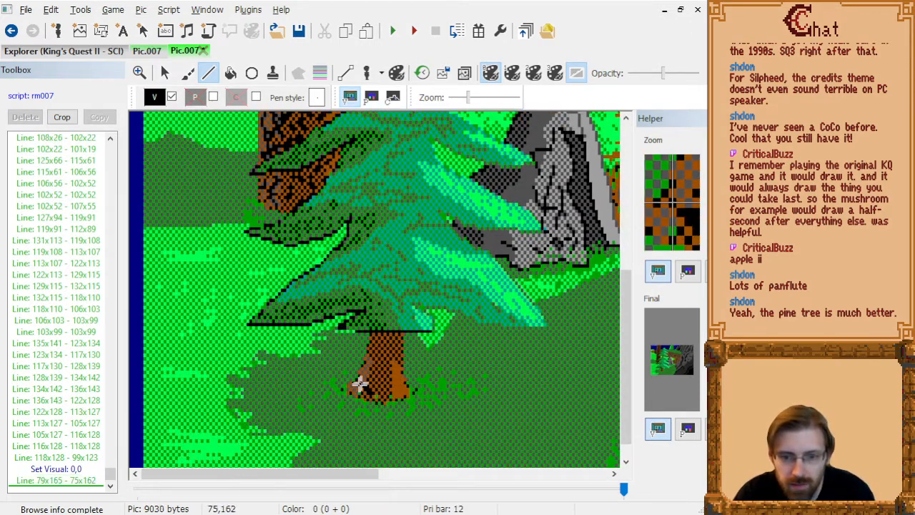
pyautogui.click(378, 346)
pyautogui.click(391, 333)
pyautogui.rightClick(391, 337)
# Draw black bark lines on the lower trunk from 84x166 through 90x164, 82x158 and 88x153 to 87x150, and from 85x155 to 82x163.
pyautogui.click(386, 398)
pyautogui.click(403, 390)
pyautogui.click(392, 377)
pyautogui.click(380, 370)
pyautogui.click(397, 354)
pyautogui.click(394, 350)
pyautogui.click(394, 343)
pyautogui.click(388, 360)
pyautogui.click(377, 381)
pyautogui.click(377, 387)
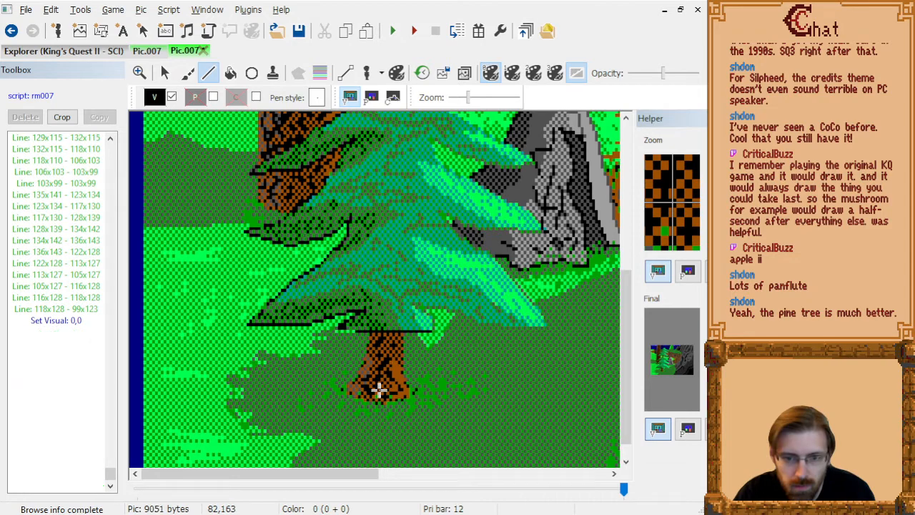
pyautogui.click(380, 388)
# Shade the trunk section visible between the branches with black lines from 93x70 through 93x77 to 87x77 and from 92x77 to 91x70.
pyautogui.scroll(2, 399, 319)
pyautogui.scroll(2, 398, 322)
pyautogui.click(406, 255)
pyautogui.click(400, 256)
pyautogui.click(405, 269)
pyautogui.click(406, 279)
pyautogui.click(398, 279)
pyautogui.click(396, 279)
pyautogui.click(404, 275)
pyautogui.click(399, 269)
pyautogui.click(399, 263)
pyautogui.click(402, 255)
pyautogui.scroll(-2, 405, 270)
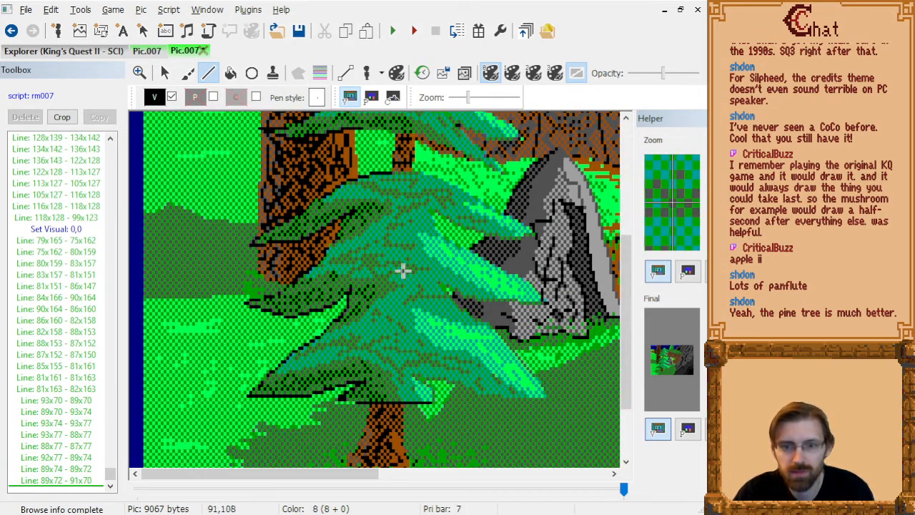
# Finish the black bark marks on the trunk between the branches with a line from 88x77 to 89x74 and a dot at 94x72.
pyautogui.click(407, 147)
pyautogui.click(411, 147)
pyautogui.click(411, 148)
pyautogui.scroll(-2, 410, 147)
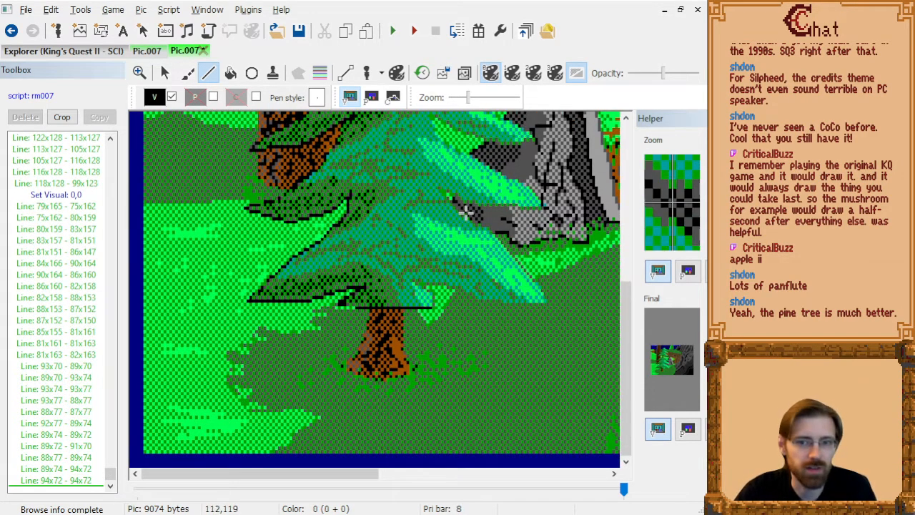
pyautogui.scroll(-2, 379, 281)
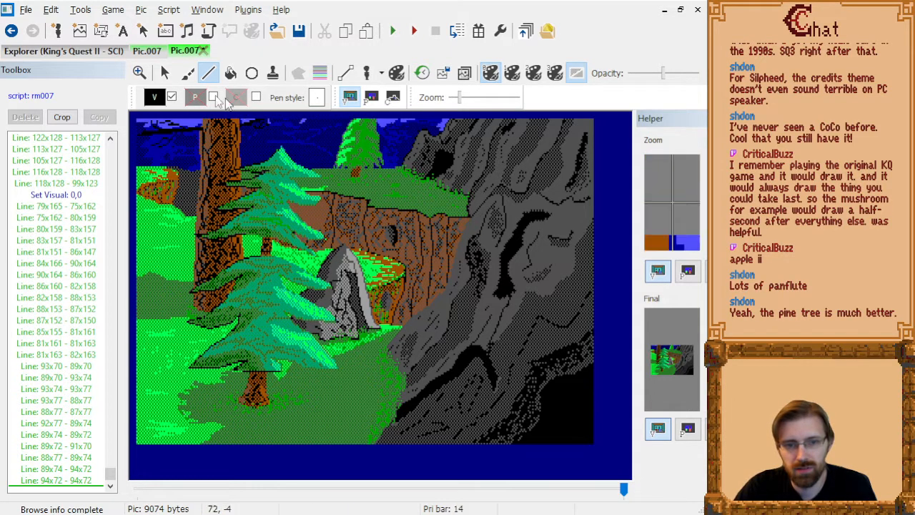
# Browse the game's pictures, open Pic.035 to examine its pine tree as a reference, and return to the edited Pic.007.
pyautogui.click(75, 52)
pyautogui.scroll(2, 368, 226)
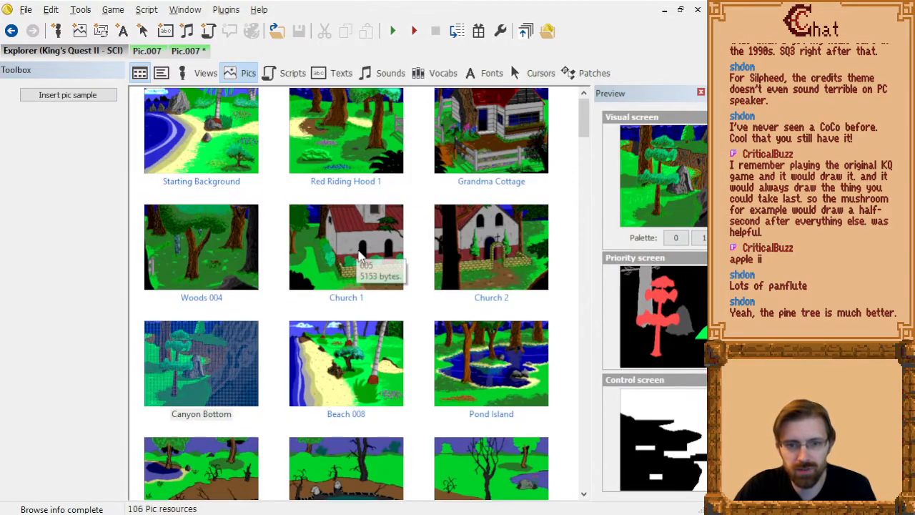
pyautogui.scroll(-2, 361, 258)
pyautogui.scroll(-3, 361, 258)
pyautogui.scroll(-6, 361, 256)
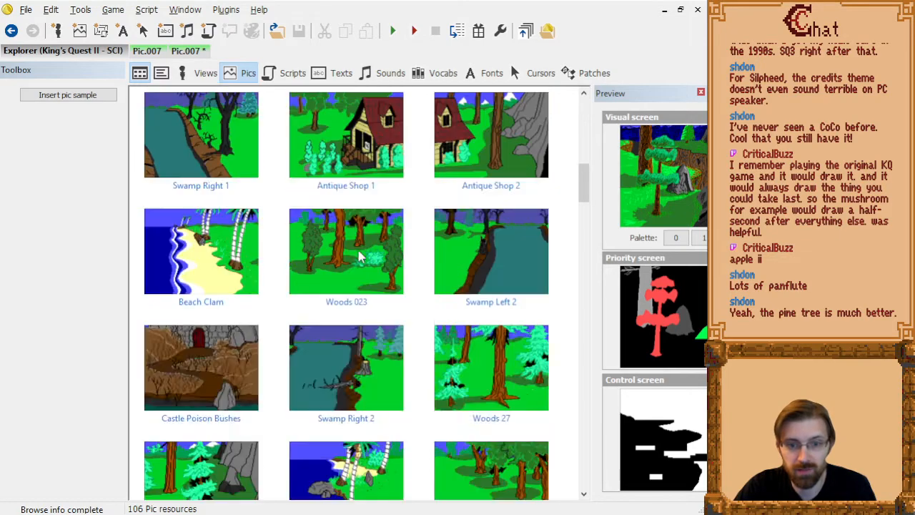
pyautogui.click(359, 197)
pyautogui.doubleClick(359, 197)
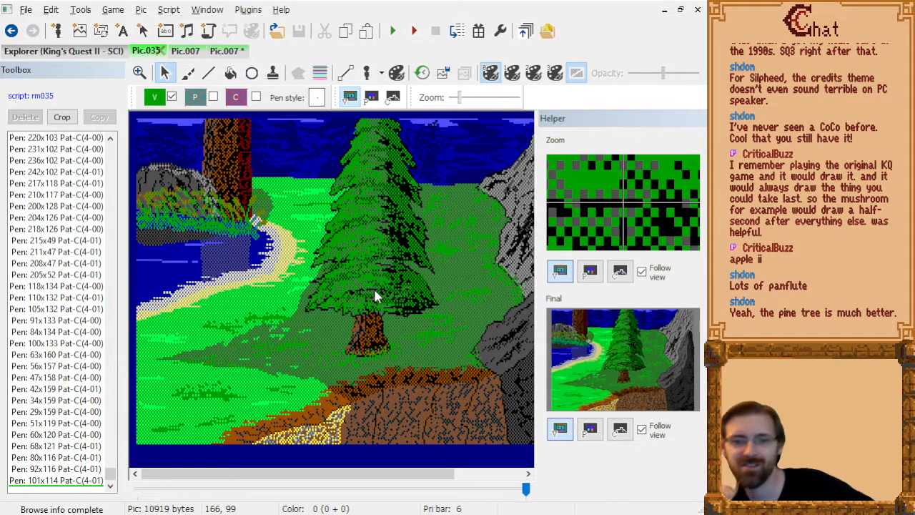
pyautogui.click(227, 51)
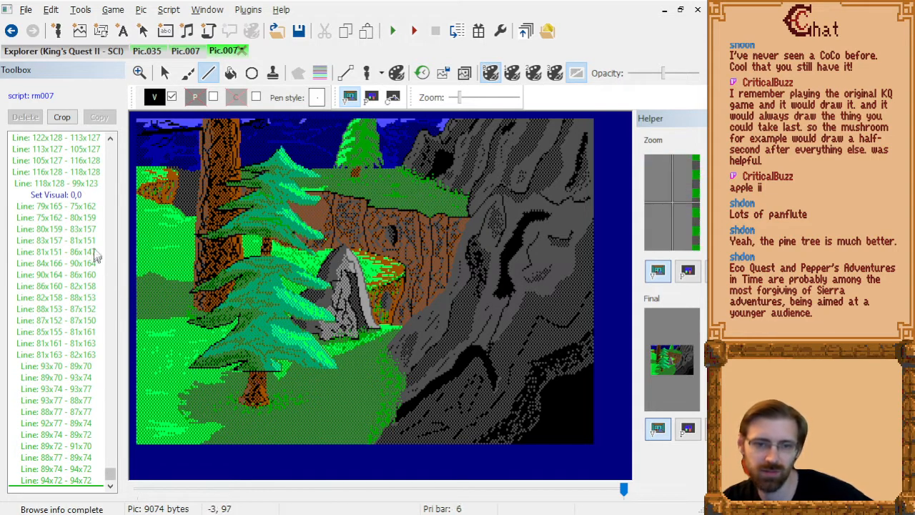
# Locate the pine's lower outline in the drawing history, insert visual colour 0,16 before line 67x146 - 74x147, and delete the redundant 0,16 command before 101x147 - 101x143.
pyautogui.click(422, 72)
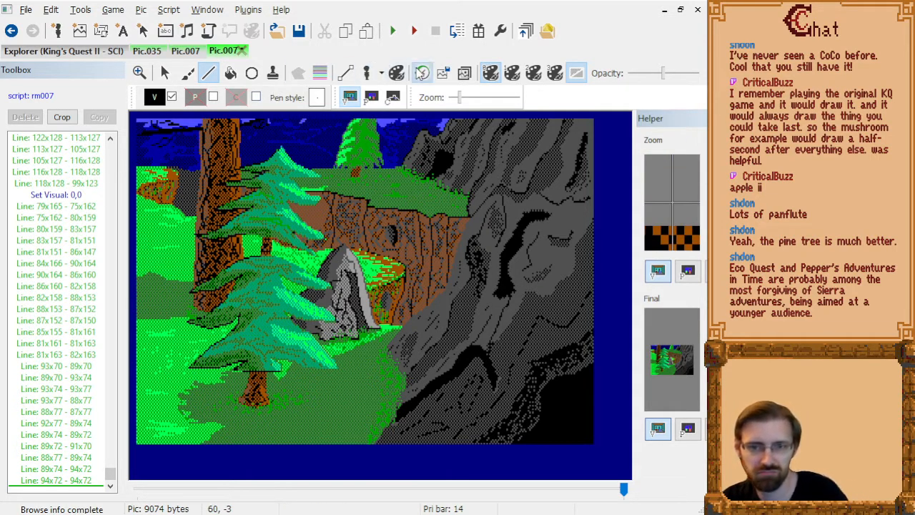
pyautogui.click(266, 371)
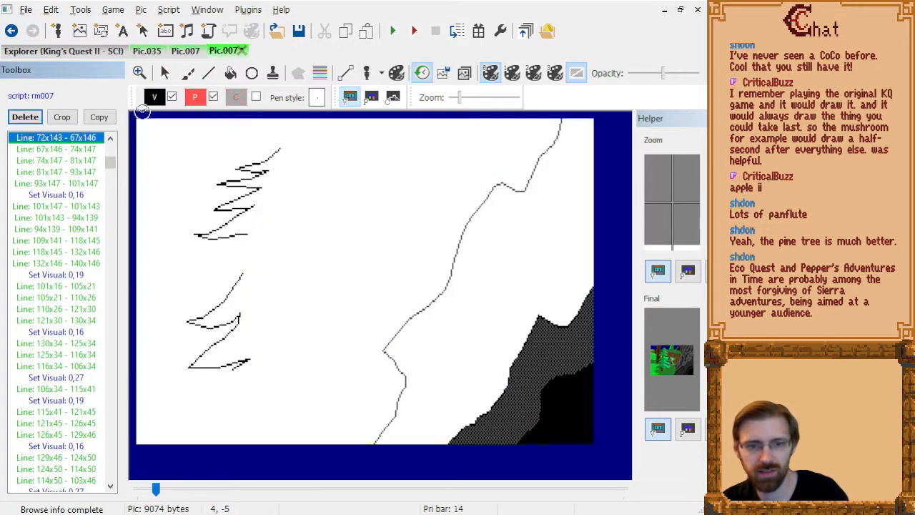
pyautogui.click(154, 97)
pyautogui.click(163, 184)
pyautogui.click(59, 184)
pyautogui.press('Down')
pyautogui.press('Down')
pyautogui.press('Down')
pyautogui.press('Down')
pyautogui.press('Down')
pyautogui.press('Down')
pyautogui.press('Down')
pyautogui.press('Down')
pyautogui.press('Down')
pyautogui.press('Down')
pyautogui.press('Down')
pyautogui.press('Down')
pyautogui.press('Down')
pyautogui.press('Down')
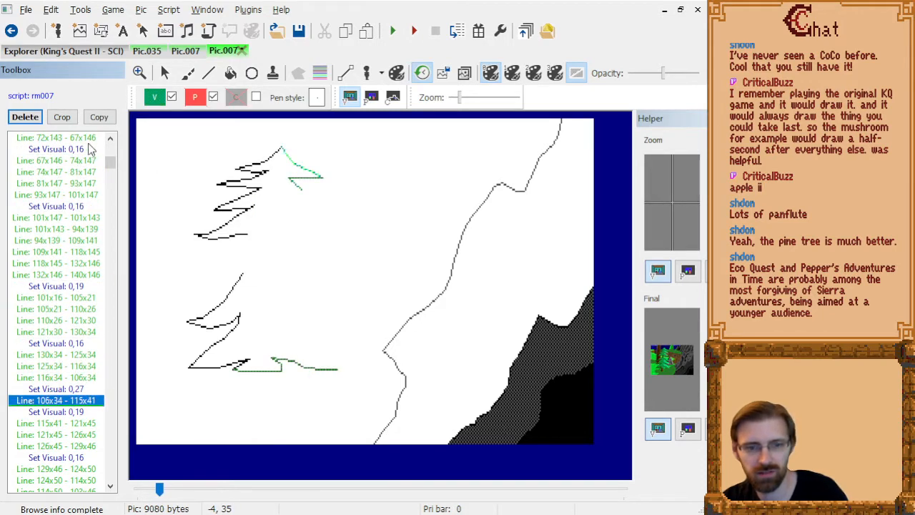
pyautogui.click(88, 203)
pyautogui.press('Delete')
pyautogui.press('End')
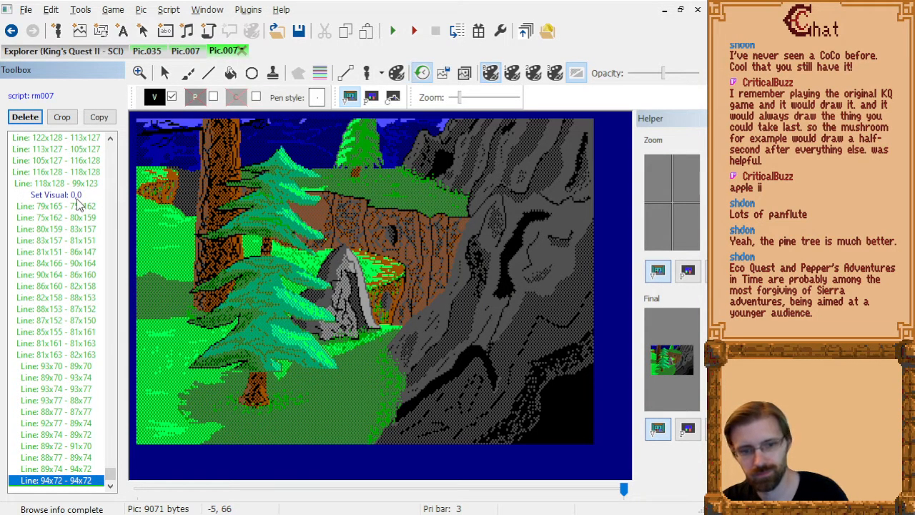
# Replace the 0,16 visual colour command before line 67x146 - 74x147 with the darker green 0,18 and return to the end of the script.
pyautogui.click(267, 371)
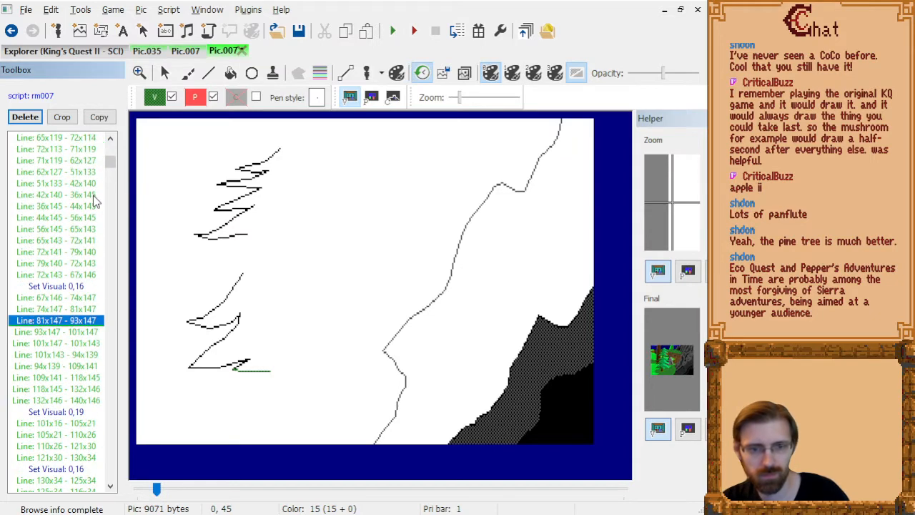
pyautogui.click(79, 286)
pyautogui.click(154, 97)
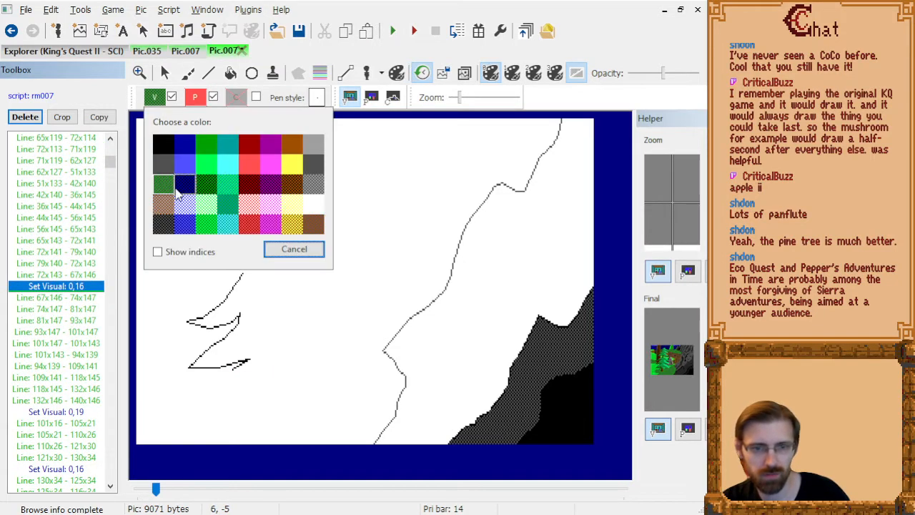
pyautogui.click(206, 184)
pyautogui.click(81, 286)
pyautogui.press('Delete')
pyautogui.press('Down')
pyautogui.press('Down')
pyautogui.press('Down')
pyautogui.press('Down')
pyautogui.press('Down')
pyautogui.press('Down')
pyautogui.press('Down')
pyautogui.press('Down')
pyautogui.press('Down')
pyautogui.press('Down')
pyautogui.press('Down')
pyautogui.press('Down')
pyautogui.press('Down')
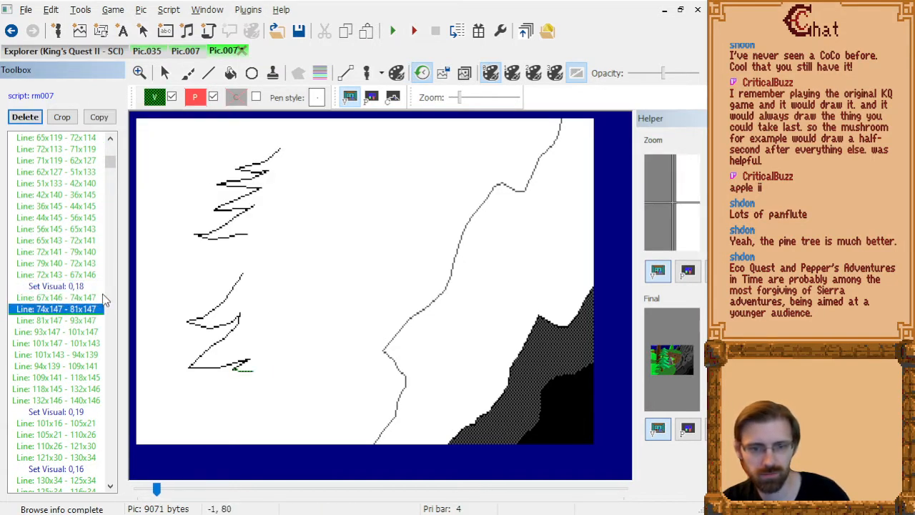
pyautogui.press('Down')
pyautogui.press('Down')
pyautogui.press('End')
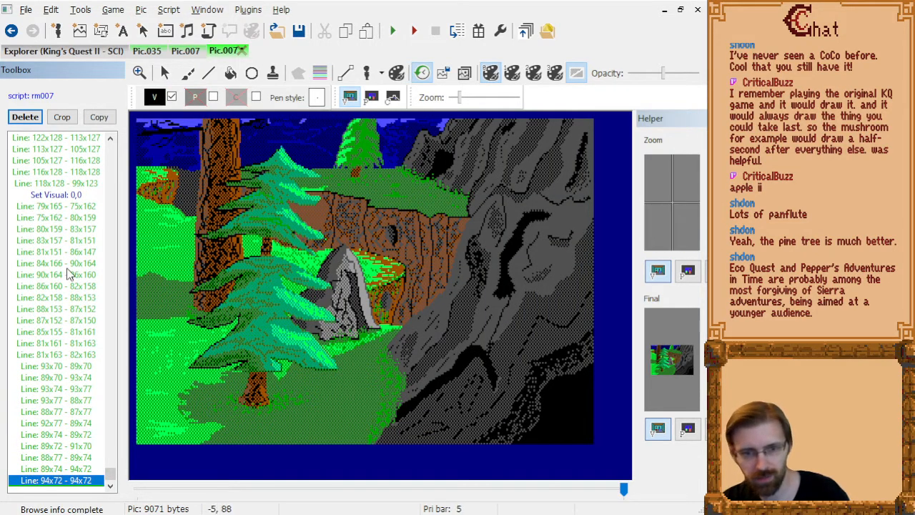
# Locate the pine's outline commands again and change the visual colour before line 130x34 - 125x34 to 0,18.
pyautogui.press('pageup')
pyautogui.press('pageup')
pyautogui.press('pageup')
pyautogui.press('pageup')
pyautogui.press('pageup')
pyautogui.press('pageup')
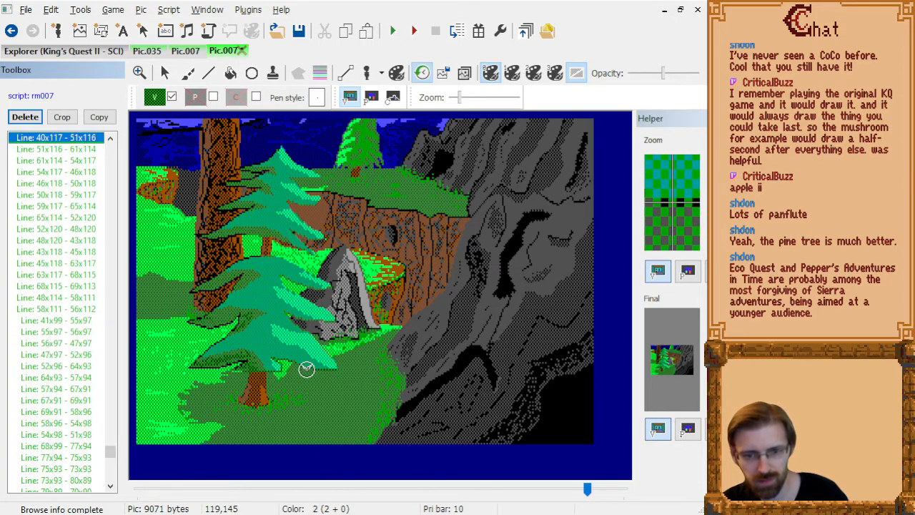
pyautogui.click(307, 370)
pyautogui.click(67, 172)
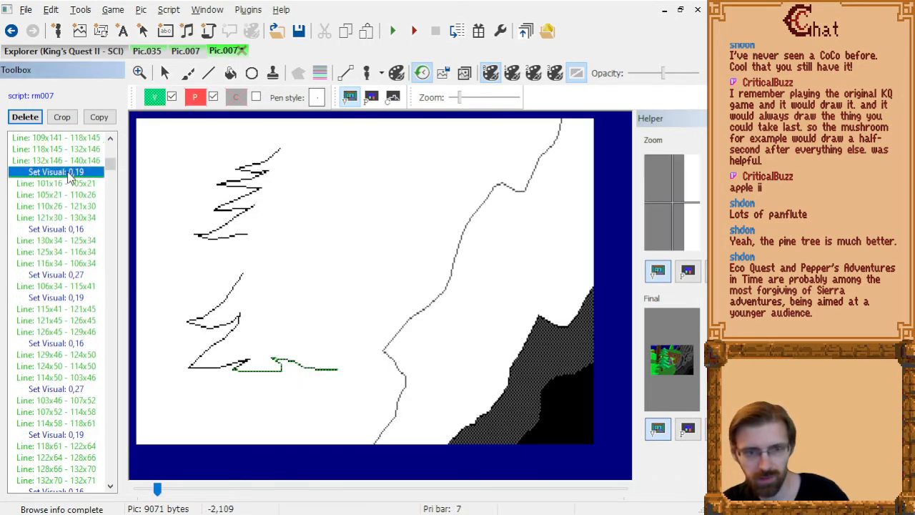
pyautogui.press('Down')
pyautogui.press('Down')
pyautogui.press('Down')
pyautogui.press('Down')
pyautogui.press('Down')
pyautogui.click(155, 97)
pyautogui.click(205, 195)
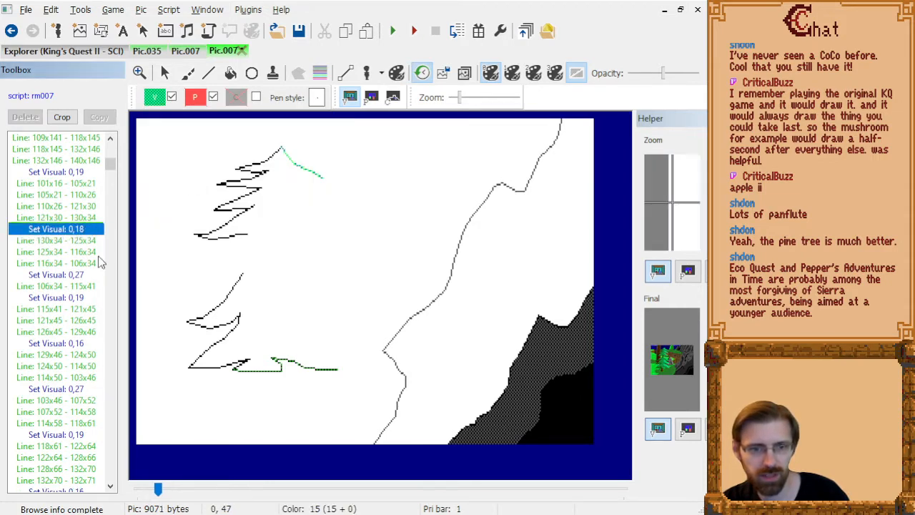
# Replace the 0,16 visual colour command before line 129x46 - 124x50 with 0,18.
pyautogui.click(80, 344)
pyautogui.click(154, 98)
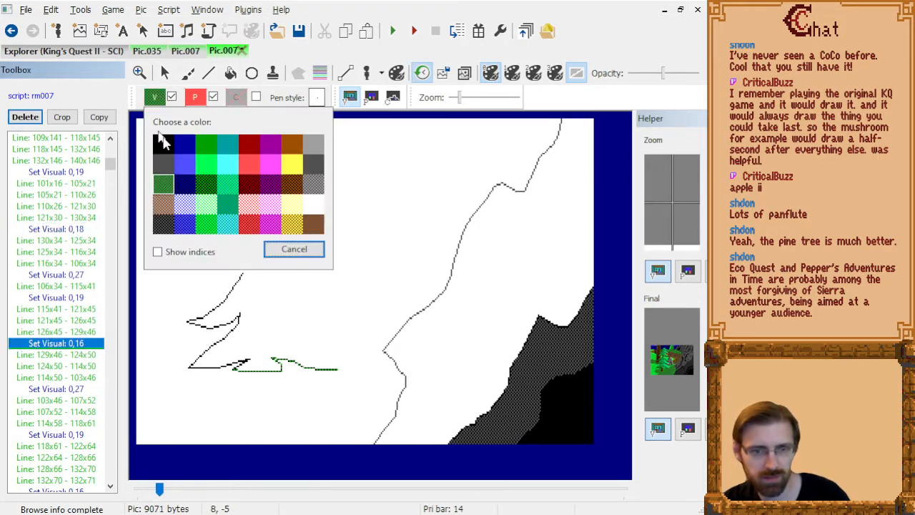
pyautogui.click(207, 188)
pyautogui.click(80, 346)
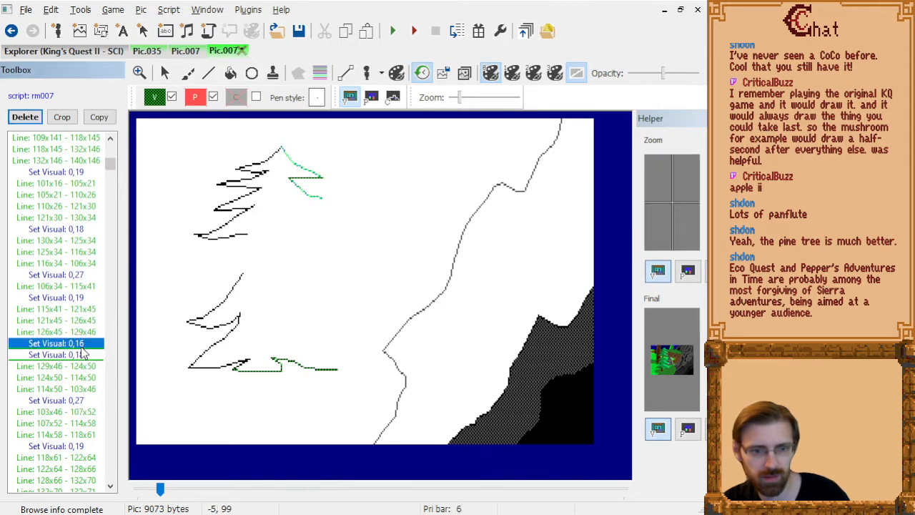
pyautogui.press('Delete')
# Replace the 0,16 visual colour command before line 132x71 - 130x70 with 0,18.
pyautogui.click(93, 389)
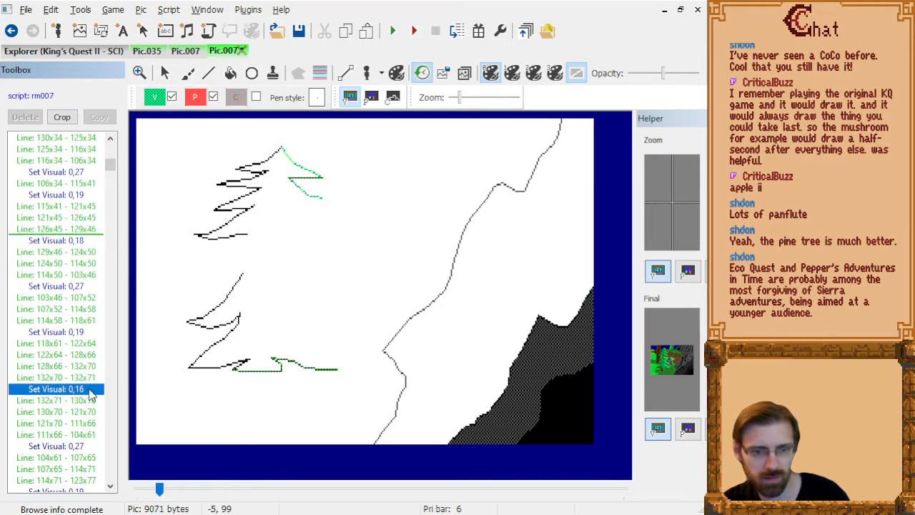
pyautogui.click(154, 97)
pyautogui.click(206, 189)
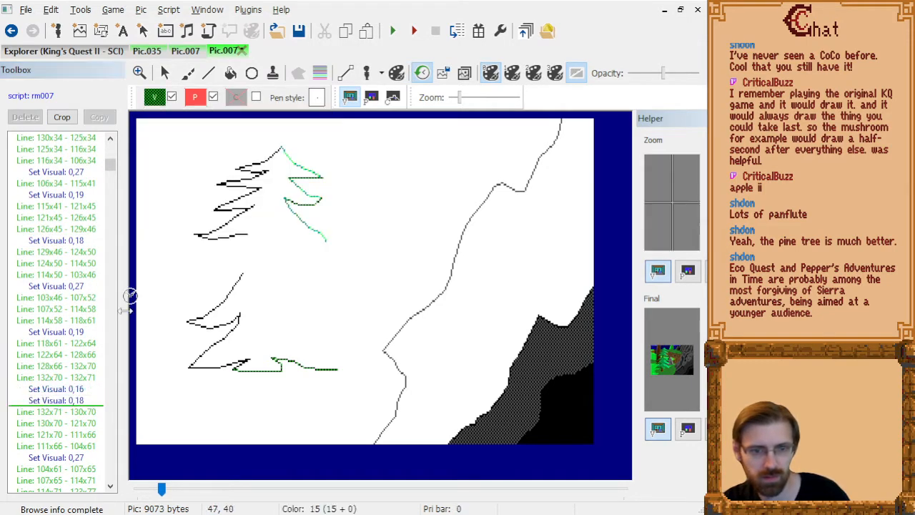
pyautogui.click(81, 389)
pyautogui.scroll(-5, 80, 389)
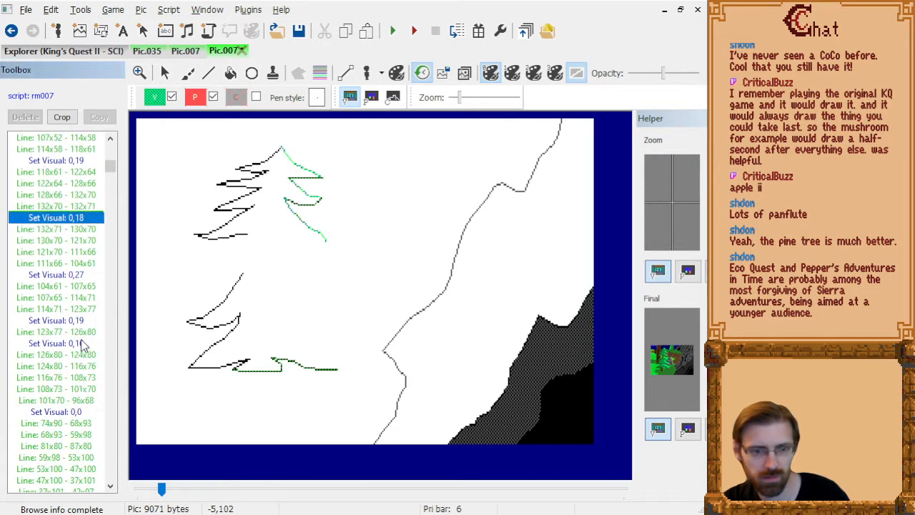
# Replace the 0,16 visual colour command before line 126x80 - 124x80 with 0,18.
pyautogui.click(81, 346)
pyautogui.click(154, 98)
pyautogui.click(207, 188)
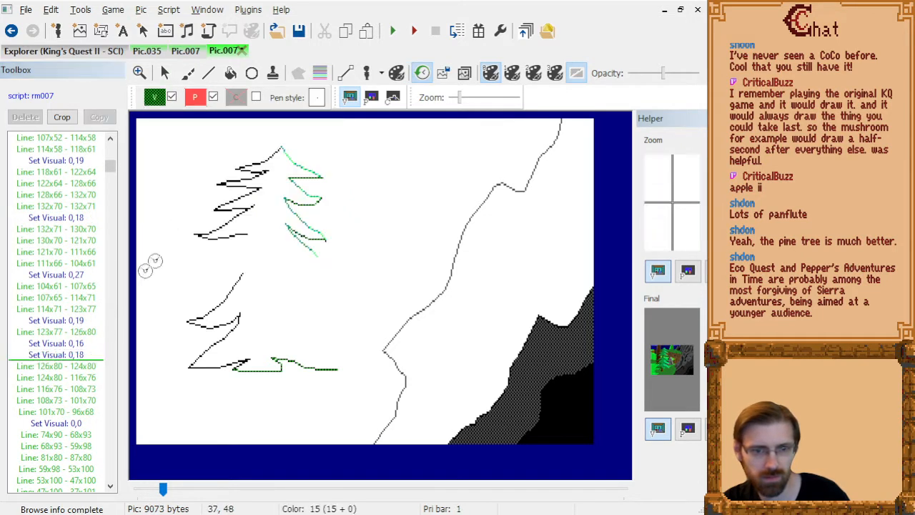
pyautogui.click(82, 344)
pyautogui.press('Delete')
pyautogui.scroll(-4, 89, 356)
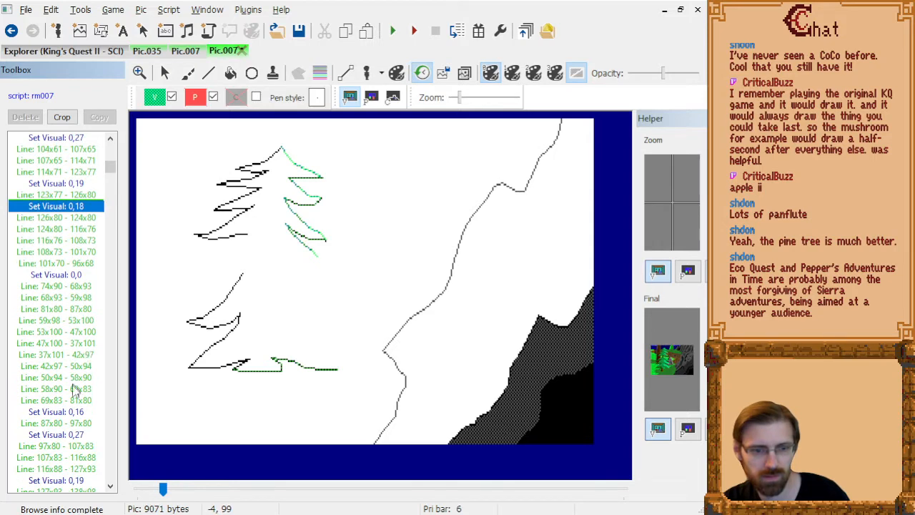
# Replace the 0,16 visual colour command before line 87x80 - 97x80 with 0,18.
pyautogui.click(81, 413)
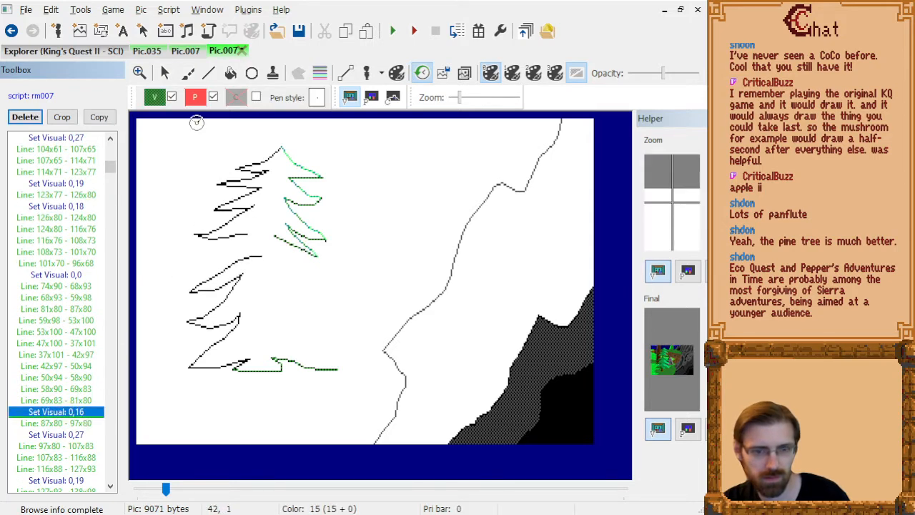
pyautogui.click(154, 98)
pyautogui.click(202, 182)
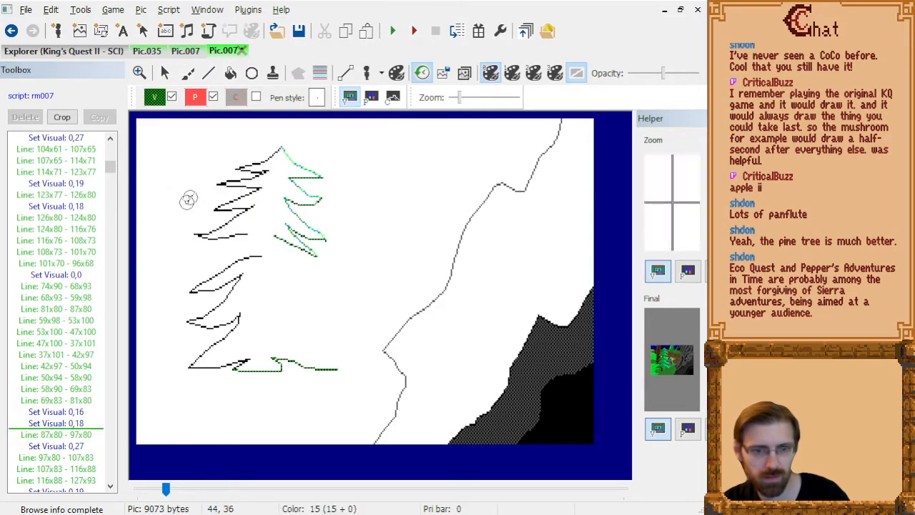
pyautogui.click(90, 412)
pyautogui.press('Delete')
pyautogui.scroll(-6, 89, 411)
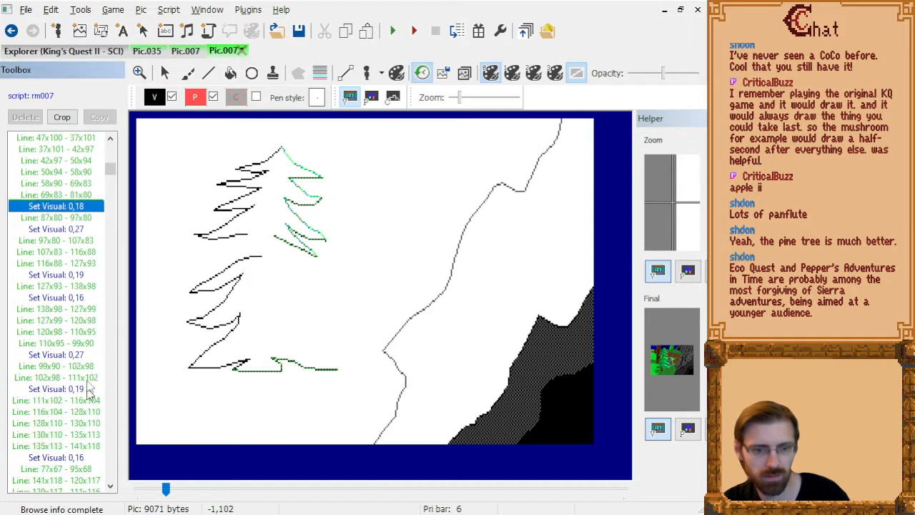
# Replace the 0,16 visual colour command before line 138x98 - 127x99 with 0,18.
pyautogui.click(86, 299)
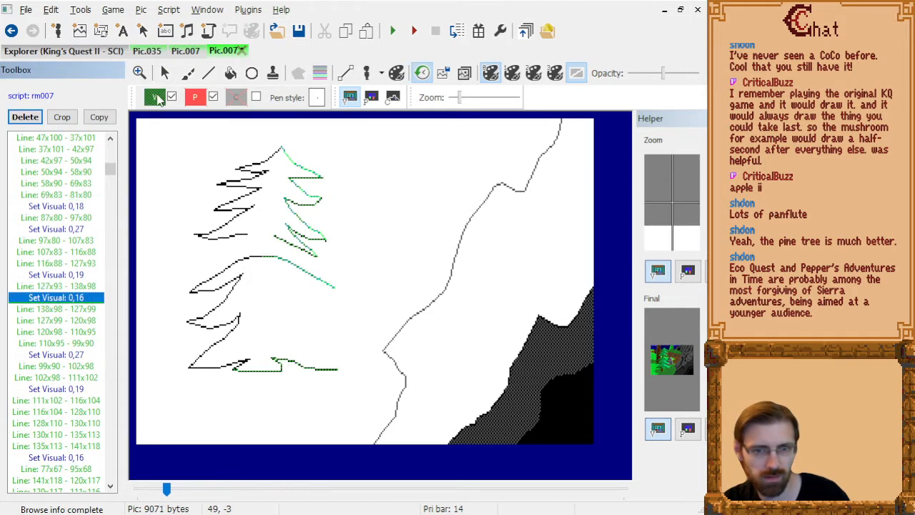
pyautogui.click(154, 97)
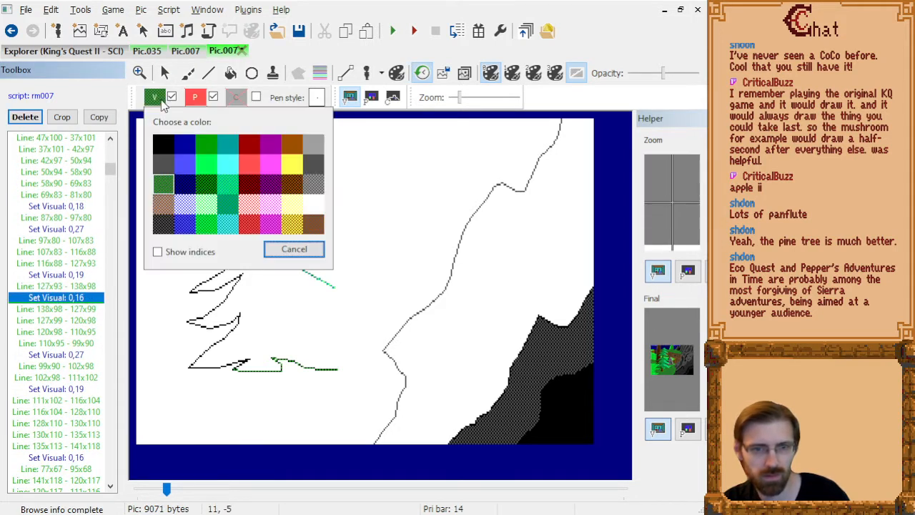
pyautogui.click(210, 196)
pyautogui.click(86, 299)
pyautogui.press('Delete')
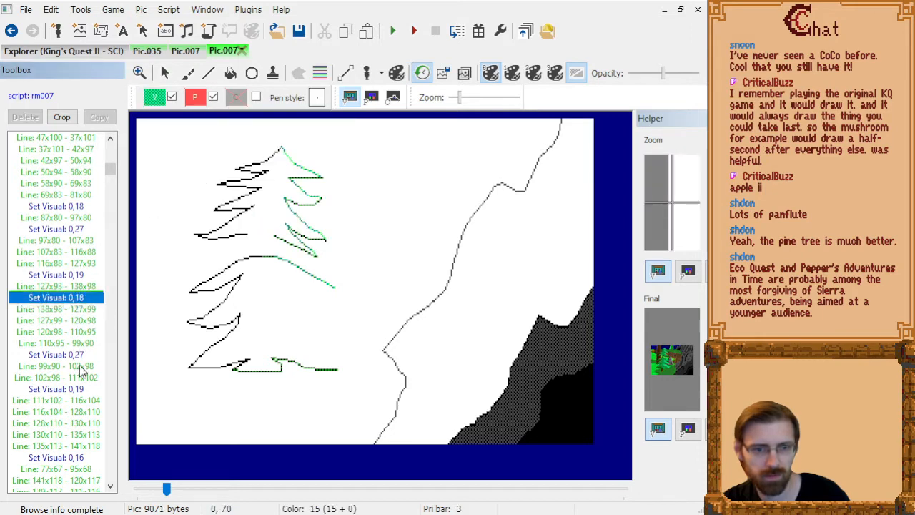
# Replace the 0,16 visual colour command before line 77x67 - 95x68 with 0,18.
pyautogui.click(82, 459)
pyautogui.click(155, 97)
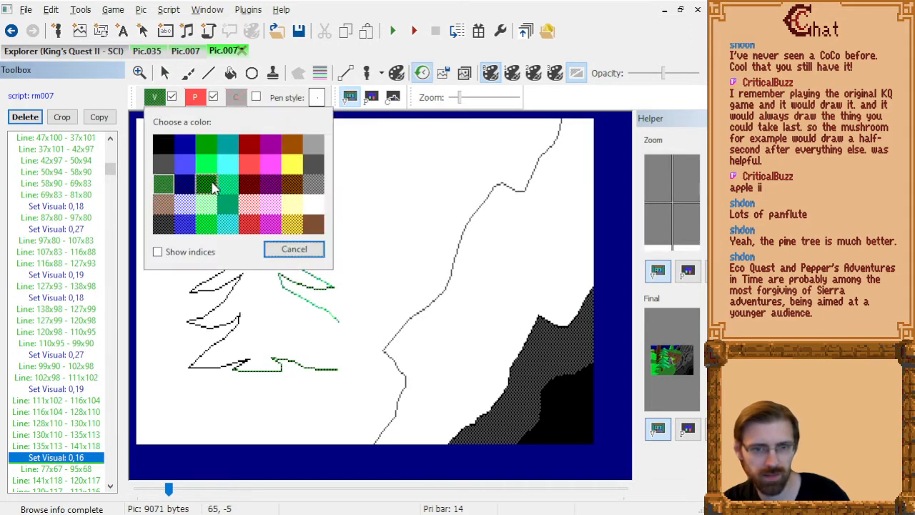
pyautogui.click(211, 183)
pyautogui.press('Delete')
pyautogui.scroll(-8, 86, 444)
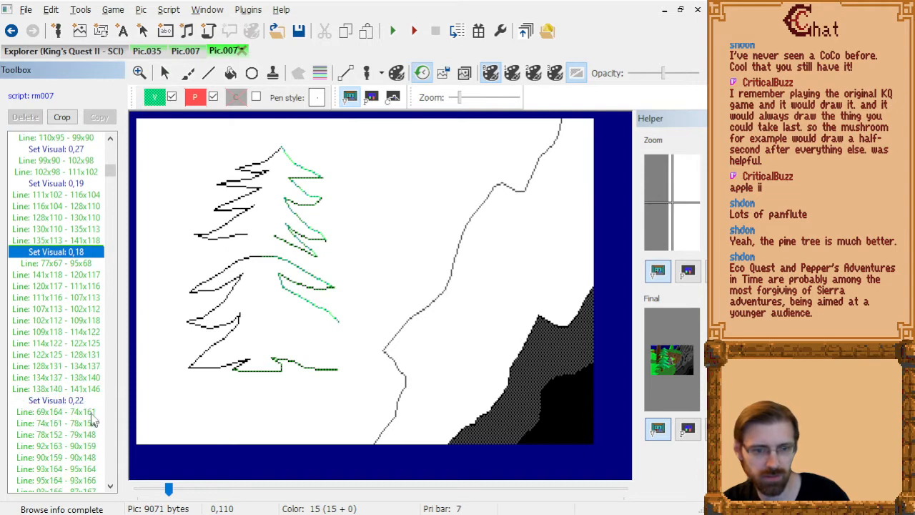
# Delete the redundant 0,22 visual colour command before line 90x69 - 90x74 and return to the end of the drawing script.
pyautogui.scroll(-2, 82, 402)
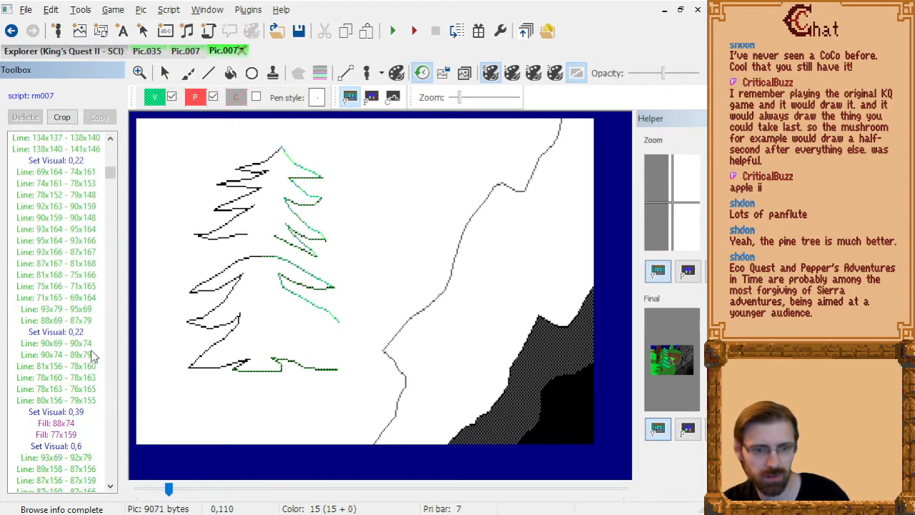
pyautogui.click(82, 334)
pyautogui.press('Delete')
pyautogui.scroll(-4, 82, 361)
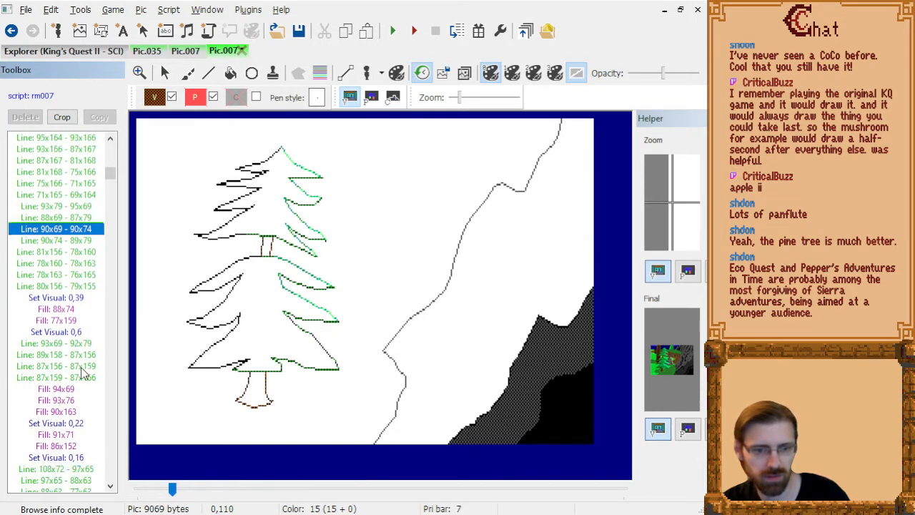
pyautogui.press('End')
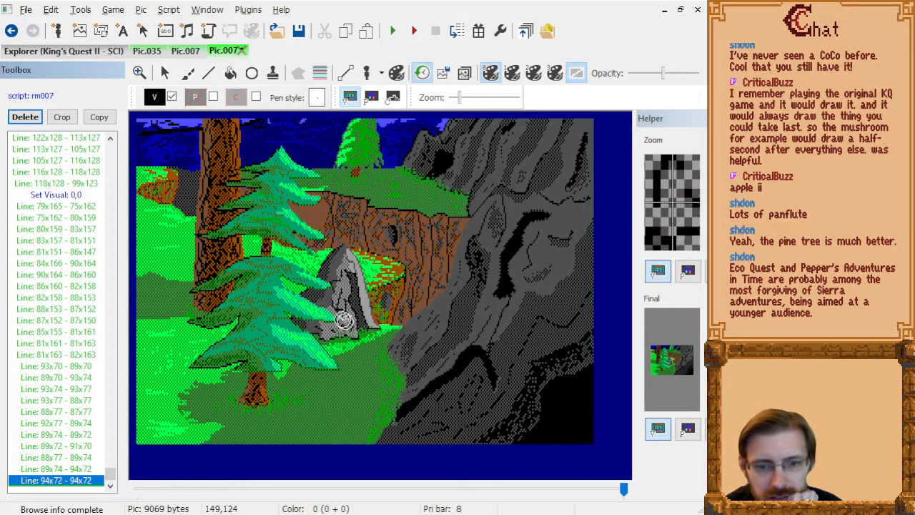
# Set the visual colour to 0,18 and draw dark needle lines across the lowest bough, between about 84x129 and 119x134.
pyautogui.click(155, 97)
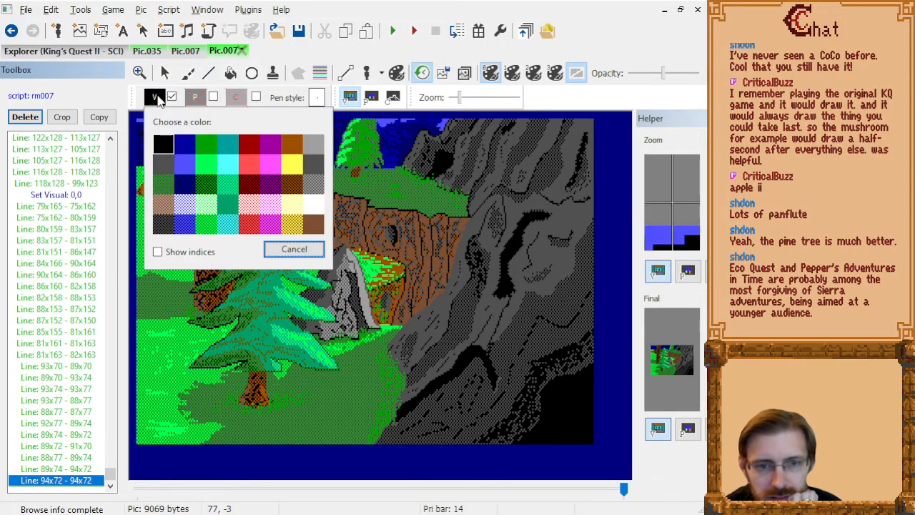
pyautogui.click(205, 183)
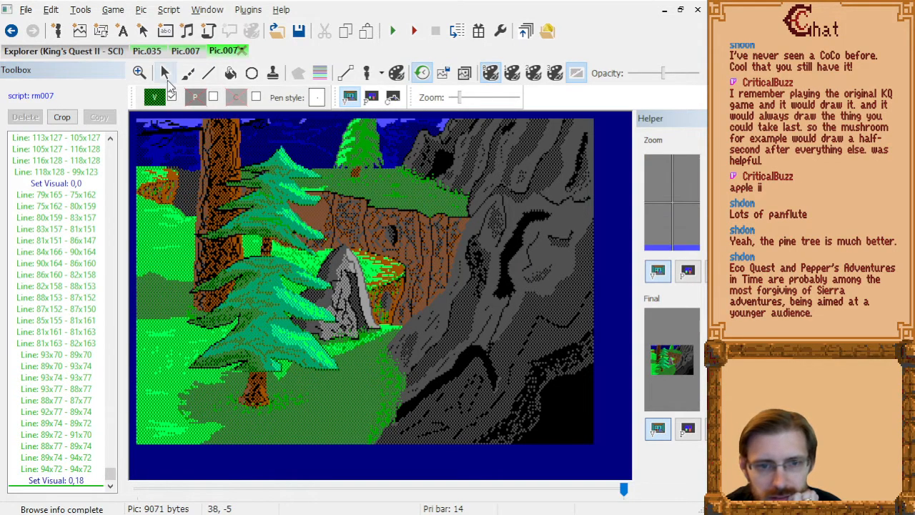
pyautogui.click(208, 73)
pyautogui.scroll(2, 358, 323)
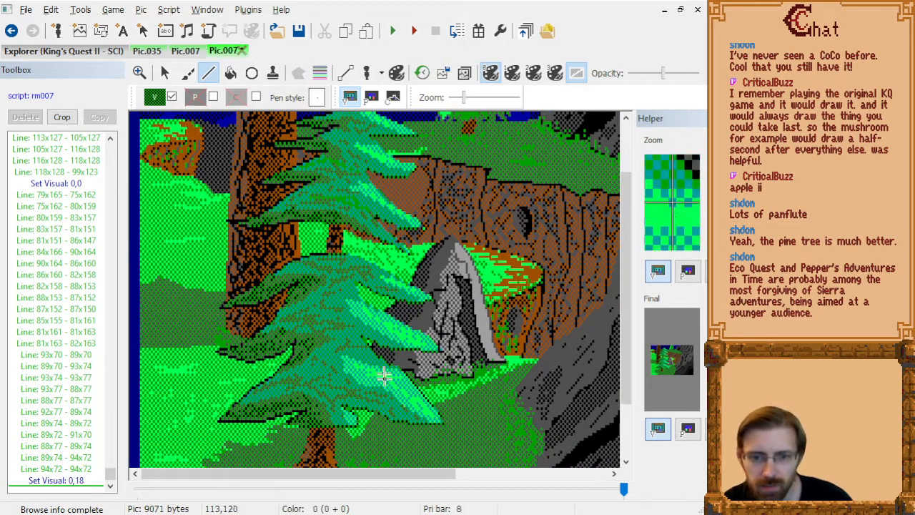
pyautogui.click(388, 411)
pyautogui.click(344, 389)
pyautogui.click(320, 380)
pyautogui.click(384, 408)
pyautogui.click(397, 395)
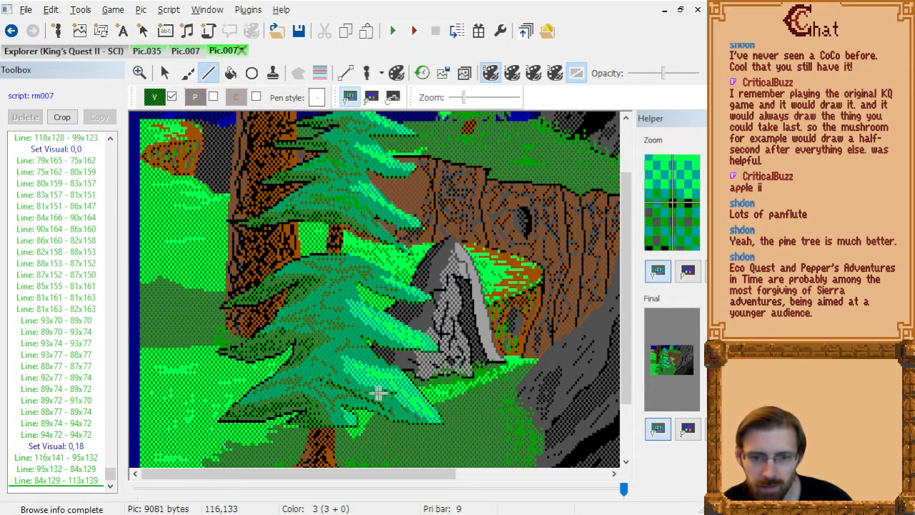
pyautogui.click(327, 381)
# Draw dark green needle lines along the second-lowest bough, from about 117x112 to 94x108 and back to 112x111.
pyautogui.click(392, 337)
pyautogui.click(342, 326)
pyautogui.click(342, 324)
pyautogui.click(380, 334)
# Add dark green shading lines to the third bough from the bottom, from 117x93 to 95x87 and from 94x90 to 91x91.
pyautogui.click(391, 288)
pyautogui.click(351, 275)
pyautogui.click(344, 272)
pyautogui.click(342, 280)
pyautogui.click(359, 293)
pyautogui.click(361, 297)
pyautogui.click(340, 290)
pyautogui.click(335, 283)
# Add a short zigzag of dark green needles to the lower middle foliage, from 101x112 through 93x106 to 101x115.
pyautogui.click(357, 337)
pyautogui.click(339, 321)
pyautogui.click(352, 335)
pyautogui.click(357, 344)
# Draw dark green needle lines on the upper middle bough, between about 94x57 and 109x67.
pyautogui.click(346, 212)
pyautogui.click(351, 209)
pyautogui.click(375, 223)
pyautogui.click(360, 214)
pyautogui.click(344, 200)
pyautogui.click(342, 197)
pyautogui.click(364, 206)
pyautogui.click(370, 209)
# Draw dark green needle lines on the bough below the treetop, between about 94x40 and 108x45, ending at 96x38.
pyautogui.click(357, 169)
pyautogui.click(345, 163)
pyautogui.click(340, 157)
pyautogui.click(357, 167)
pyautogui.click(371, 170)
pyautogui.click(349, 159)
pyautogui.click(345, 152)
# Draw dark green needle lines in the treetop, running from 106x30 to 98x27 and on through 110x30 to 100x30.
pyautogui.scroll(1, 374, 168)
pyautogui.click(369, 161)
pyautogui.click(351, 152)
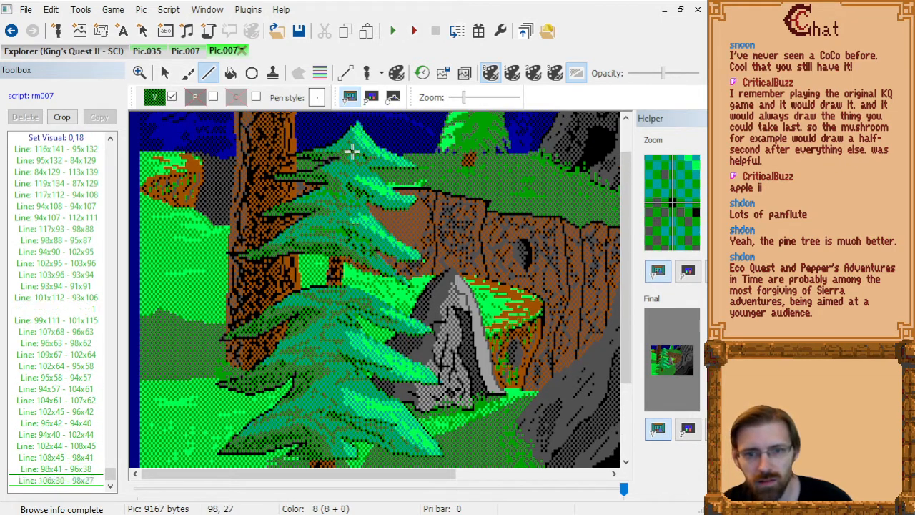
pyautogui.click(368, 156)
pyautogui.click(376, 161)
pyautogui.doubleClick(357, 161)
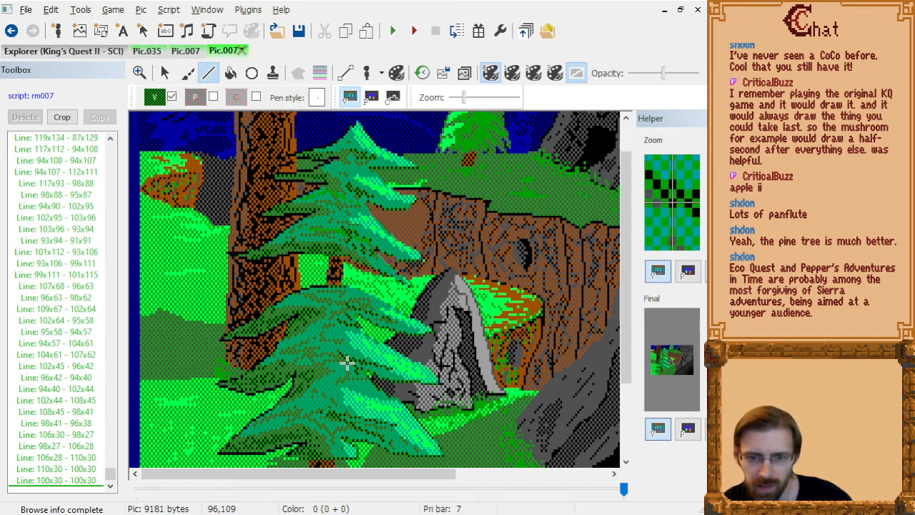
# Draw dark green needle lines in the lower central foliage, between about 76x106 and 89x107 and from 83x99 down to 78x104.
pyautogui.scroll(-1, 375, 343)
pyautogui.click(313, 313)
pyautogui.click(331, 312)
pyautogui.click(323, 310)
pyautogui.click(304, 311)
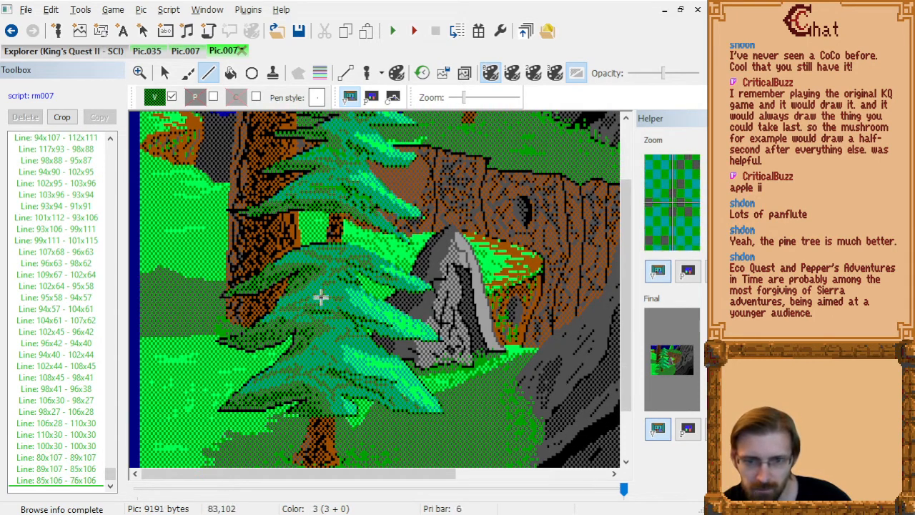
pyautogui.click(319, 293)
pyautogui.click(327, 287)
pyautogui.click(323, 298)
pyautogui.click(305, 309)
# Add a small dark green needle line near the top of the lower foliage, from 94x88 through 86x88 to 86x86.
pyautogui.click(342, 265)
pyautogui.click(325, 263)
pyautogui.click(325, 259)
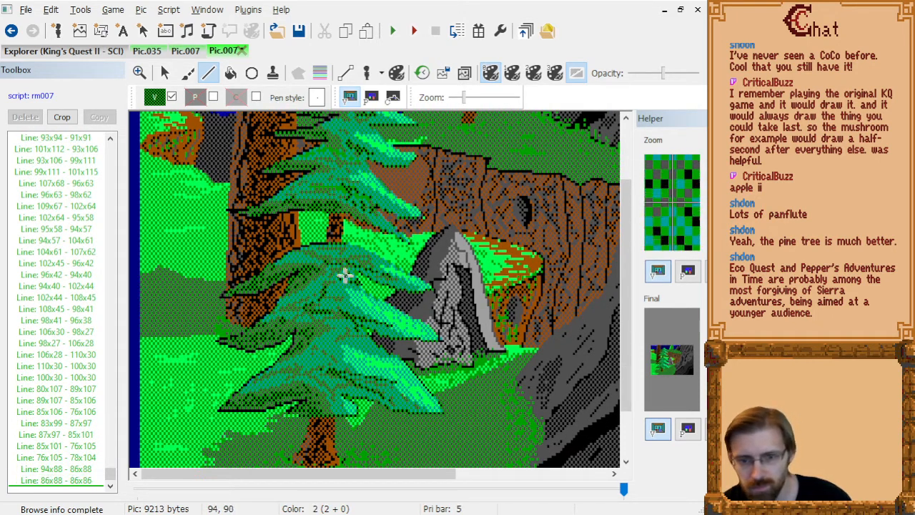
# Draw dark green needle lines just above the trunk, from 86x141 up to 88x134 and from 94x141 to 89x144.
pyautogui.click(328, 382)
pyautogui.click(327, 386)
pyautogui.click(341, 401)
pyautogui.click(329, 401)
pyautogui.click(331, 409)
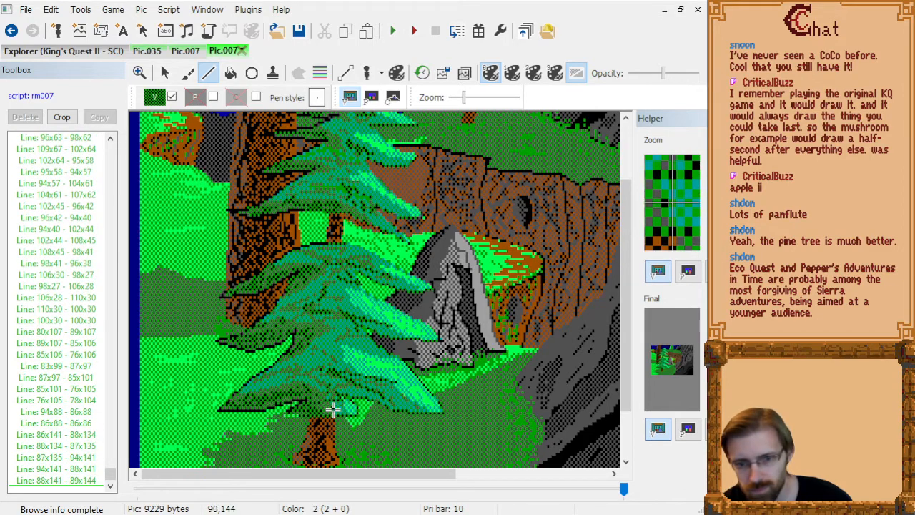
# Add more dark green needle lines to the lowest bough, from 113x138 to 98x130 and on to 108x137.
pyautogui.click(382, 393)
pyautogui.click(351, 373)
pyautogui.click(361, 386)
pyautogui.click(372, 393)
# Draw dark green needle lines across the middle of the lowest foliage, from about 85x123 through 90x126 to 67x127.
pyautogui.click(322, 356)
pyautogui.click(333, 364)
pyautogui.click(299, 364)
pyautogui.click(284, 366)
# Review the whole picture, comparing the pine tree in undithered and dithered colours.
pyautogui.scroll(-2, 351, 307)
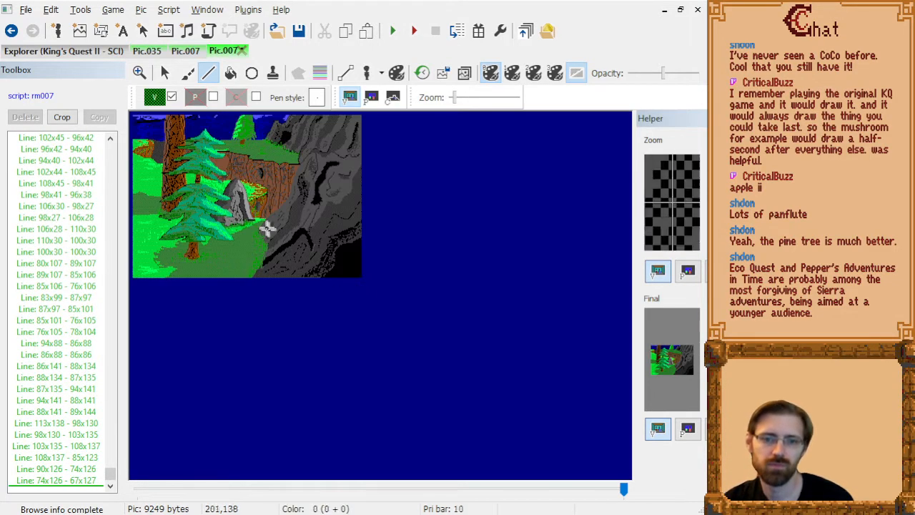
pyautogui.scroll(1, 265, 224)
pyautogui.click(577, 73)
pyautogui.click(576, 78)
pyautogui.click(577, 78)
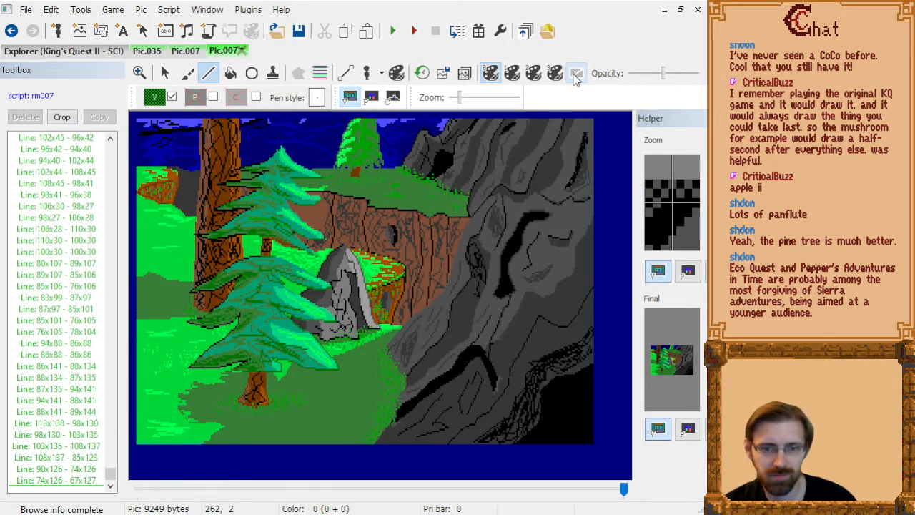
pyautogui.click(577, 78)
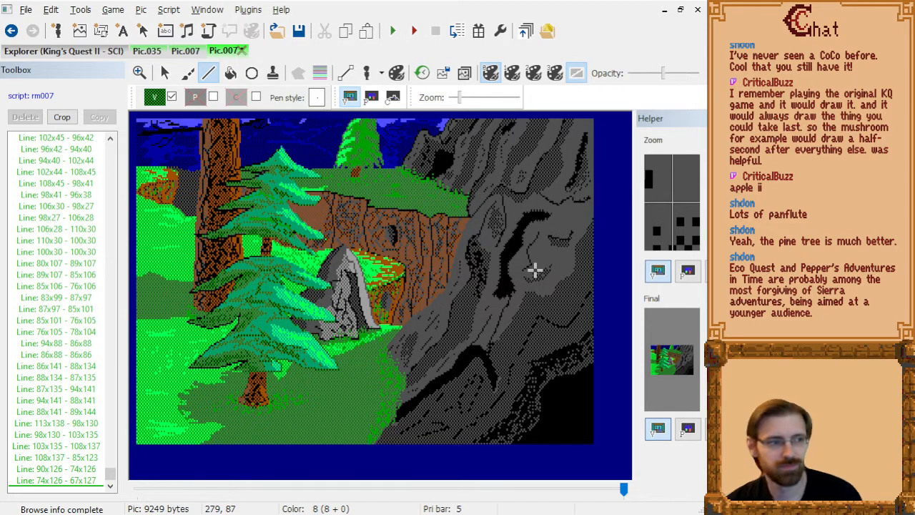
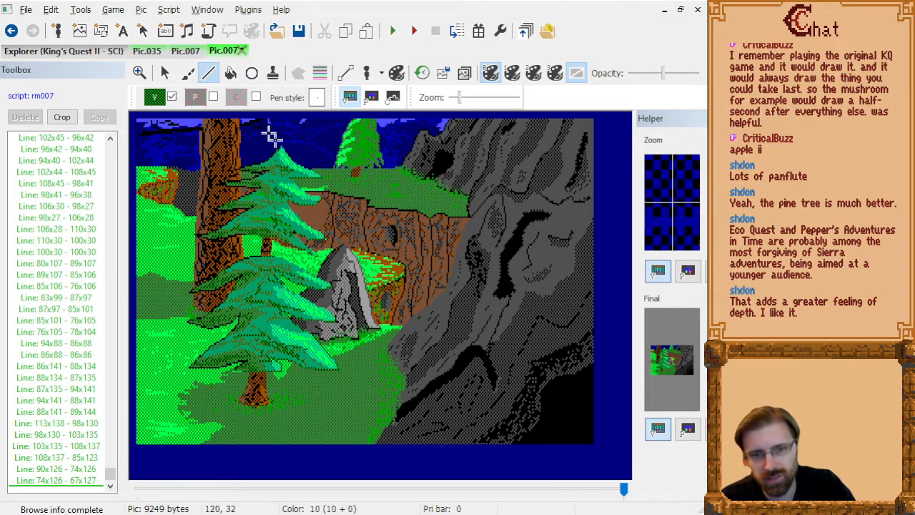
# Compare the redrawn picture 007 with picture 035 and with the original version of picture 007.
pyautogui.click(147, 51)
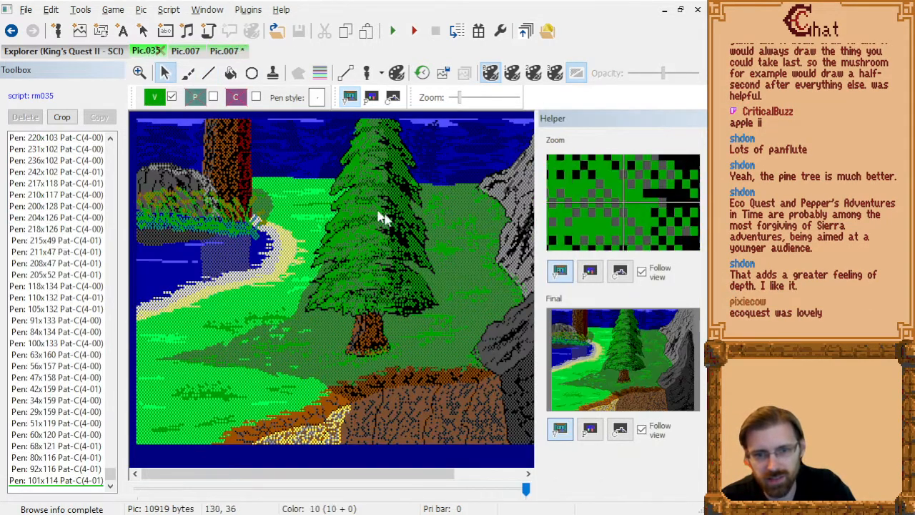
pyautogui.click(224, 51)
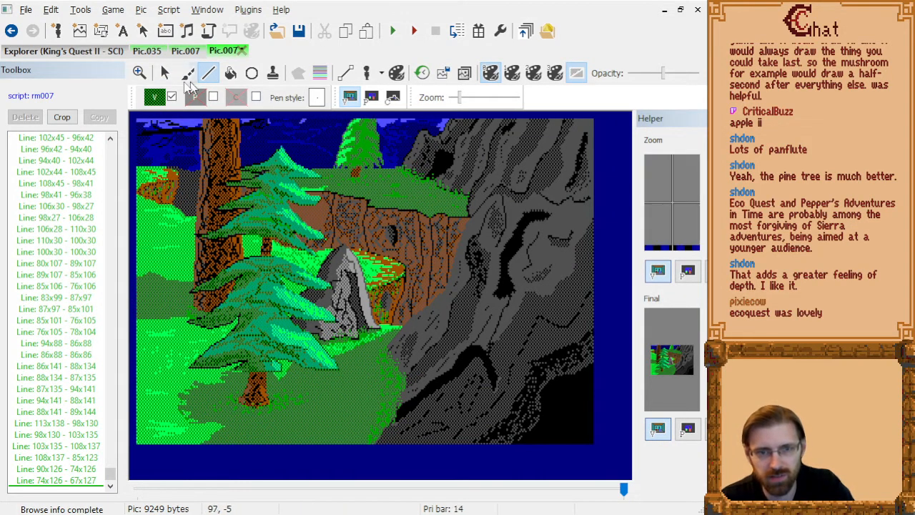
pyautogui.click(190, 53)
pyautogui.click(229, 53)
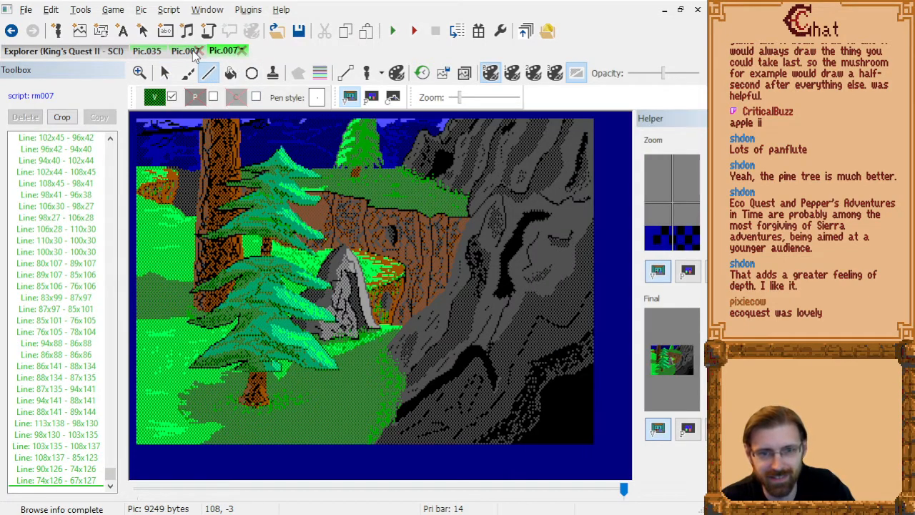
pyautogui.hotkey('ctrl', 'Tab')
pyautogui.hotkey('ctrl', 'Tab')
pyautogui.hotkey('ctrl', 'Tab')
pyautogui.moveTo(537, 210); pyautogui.dragTo(626, 212)
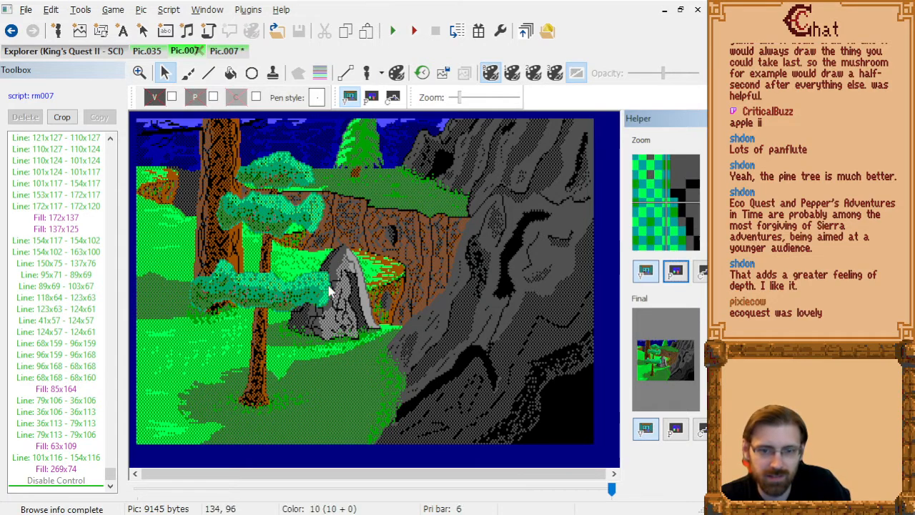
pyautogui.hotkey('ctrl', 'Tab')
pyautogui.hotkey('ctrl', 'shift', 'Tab')
pyautogui.hotkey('ctrl', 'shift', 'Tab')
pyautogui.hotkey('ctrl', 'Tab')
pyautogui.hotkey('ctrl', 'Tab')
pyautogui.hotkey('ctrl', 'Tab')
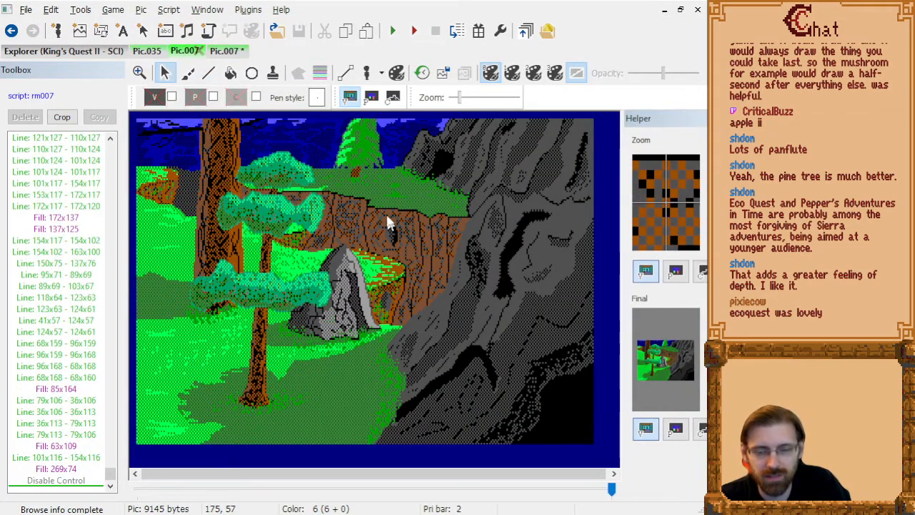
pyautogui.hotkey('ctrl', 'Tab')
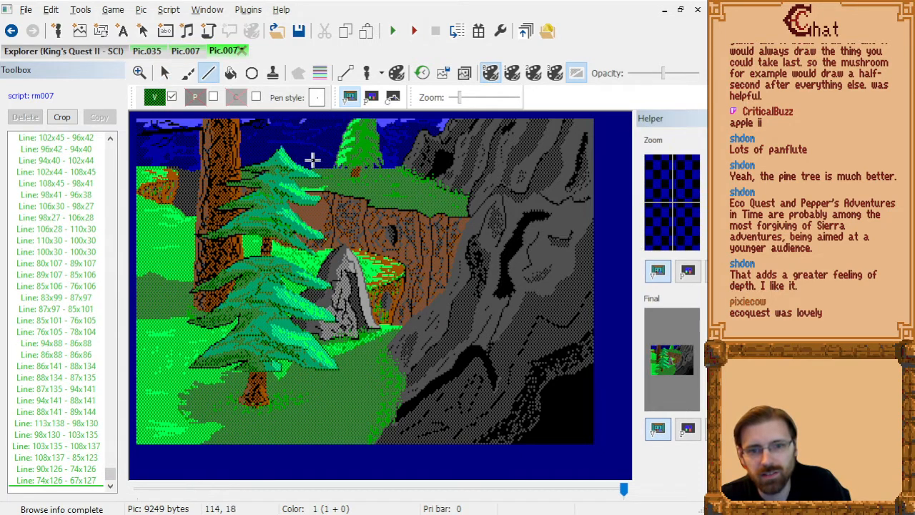
pyautogui.hotkey('ctrl', 'Tab')
pyautogui.hotkey('ctrl', 'Tab')
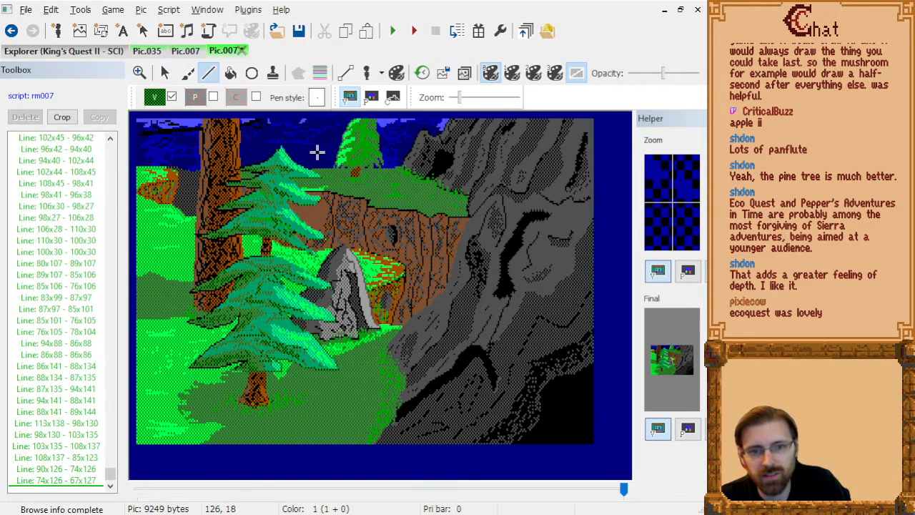
pyautogui.hotkey('ctrl', 'Tab')
pyautogui.hotkey('ctrl', 'Tab')
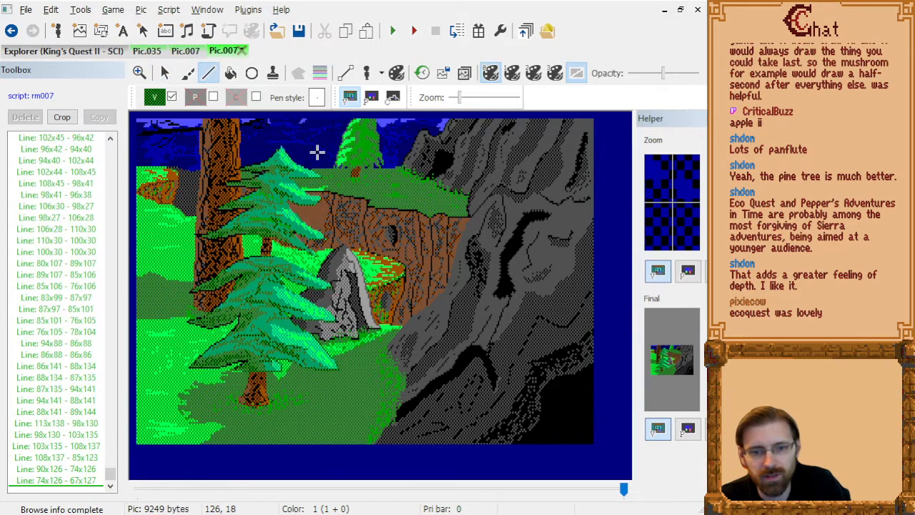
pyautogui.hotkey('ctrl', 'Tab')
pyautogui.hotkey('ctrl', 'Tab')
pyautogui.hotkey('ctrl', 'Tab')
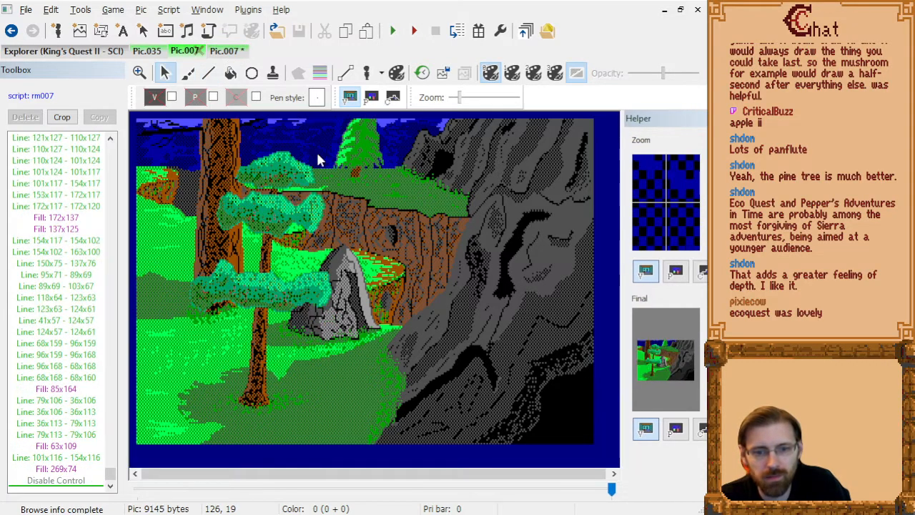
pyautogui.hotkey('ctrl', 'Tab')
pyautogui.hotkey('ctrl', 'Tab')
pyautogui.hotkey('ctrl', 'Tab')
pyautogui.hotkey('ctrl', 'Tab')
pyautogui.hotkey('ctrl', 'Tab')
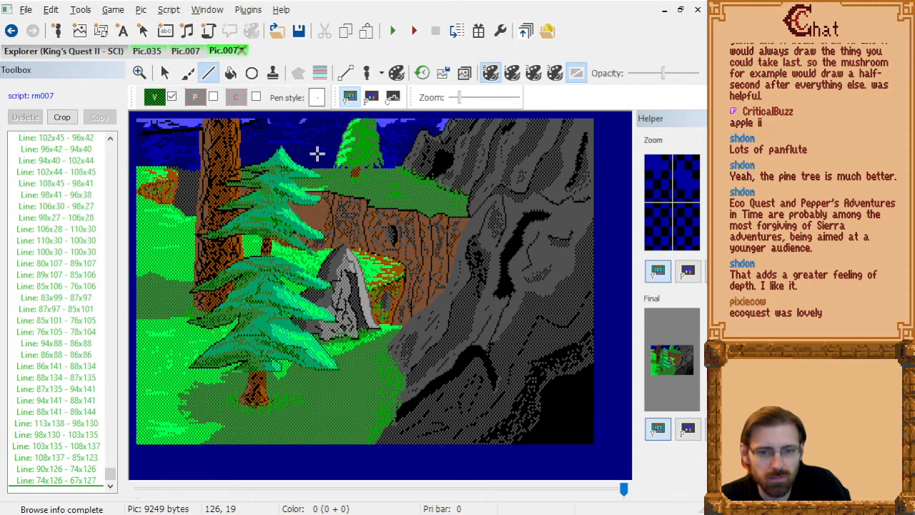
pyautogui.hotkey('ctrl', 'Tab')
pyautogui.hotkey('ctrl', 'Tab')
pyautogui.hotkey('ctrl', 'Tab')
pyautogui.hotkey('ctrl', 'Tab')
pyautogui.hotkey('ctrl', 'Tab')
pyautogui.hotkey('ctrl', 'Tab')
pyautogui.hotkey('ctrl', 'Tab')
pyautogui.hotkey('ctrl', 'Tab')
pyautogui.hotkey('ctrl', 'Tab')
pyautogui.hotkey('ctrl', 'Tab')
pyautogui.hotkey('ctrl', 'Tab')
pyautogui.hotkey('ctrl', 'Tab')
pyautogui.hotkey('ctrl', 'Tab')
pyautogui.hotkey('ctrl', 'Tab')
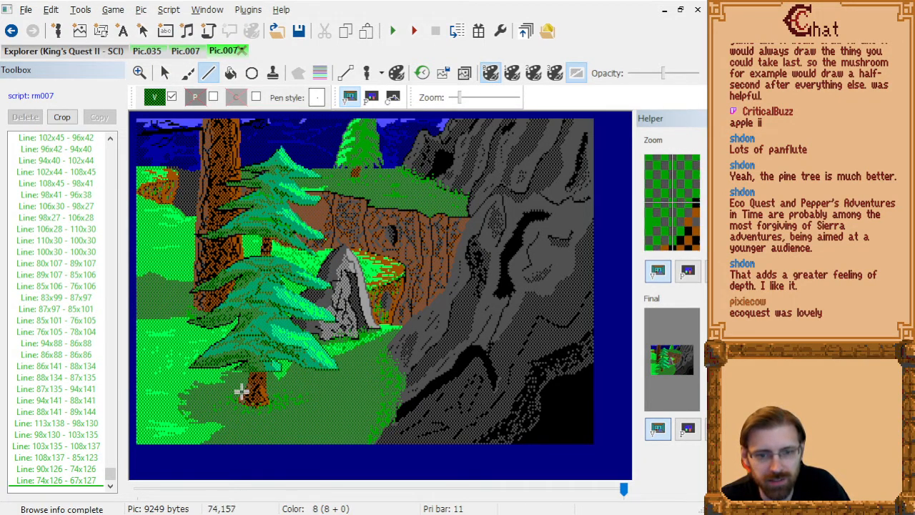
# Replace the 0,22 visual colour before the lower trunk's left outline, starting at line 69x164 - 74x161, with black 0,0.
pyautogui.click(422, 72)
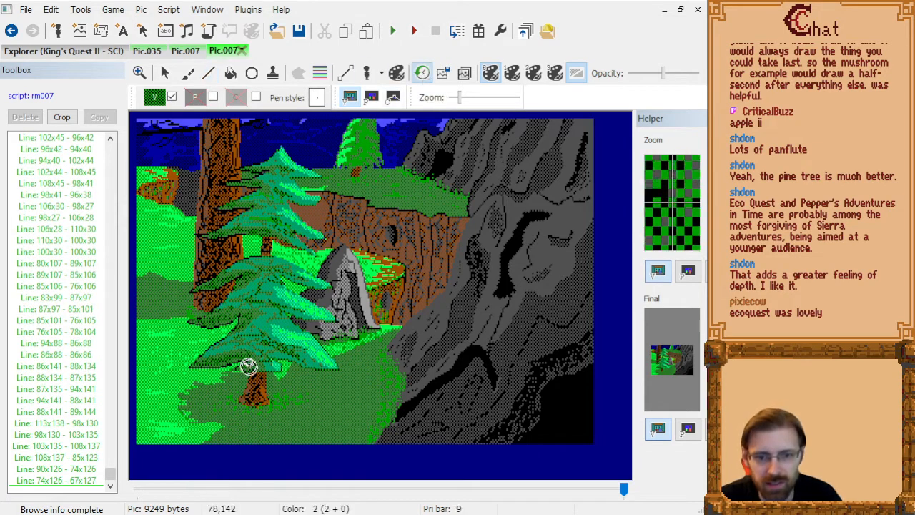
pyautogui.click(245, 383)
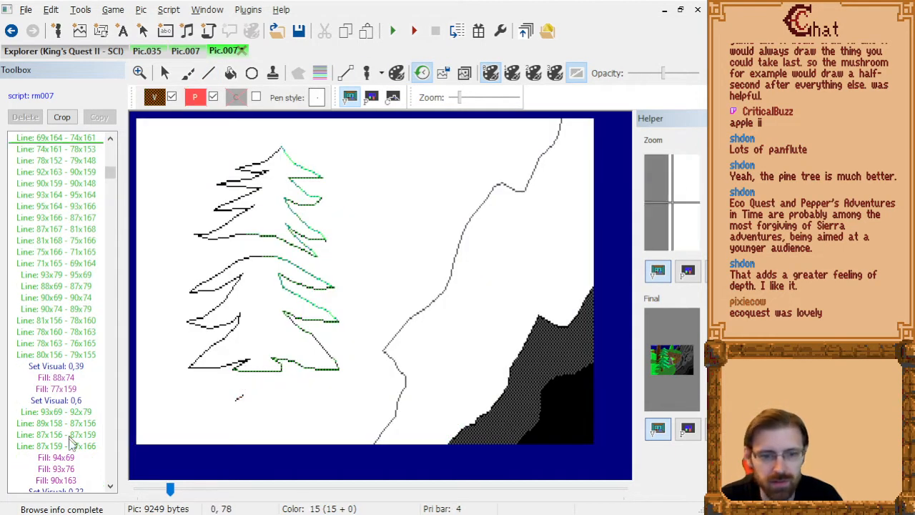
pyautogui.click(69, 139)
pyautogui.press('Up')
pyautogui.press('Up')
pyautogui.press('Down')
pyautogui.press('Down')
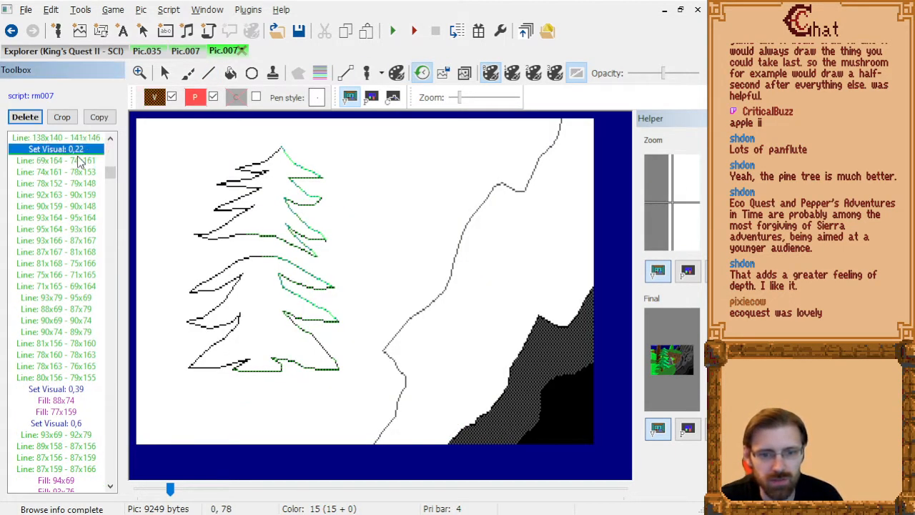
pyautogui.click(155, 97)
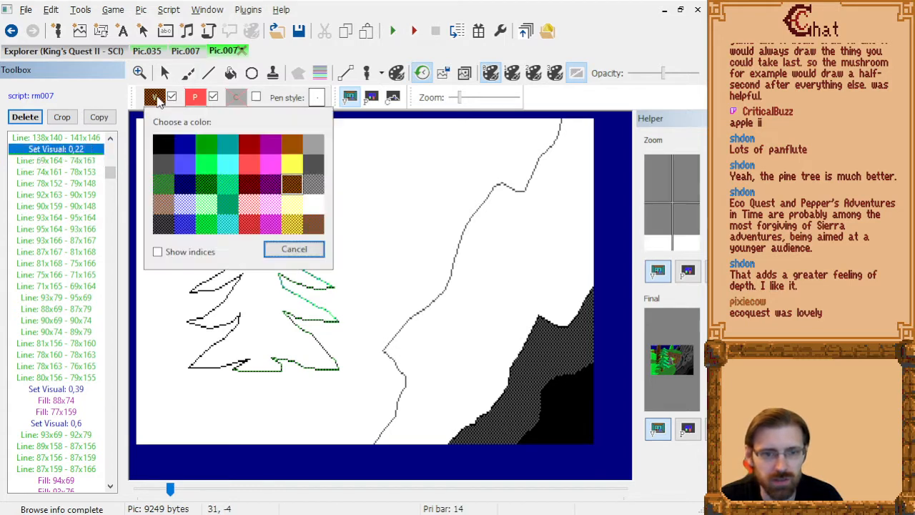
pyautogui.click(162, 143)
pyautogui.click(82, 152)
pyautogui.press('Delete')
pyautogui.press('Down')
pyautogui.press('Down')
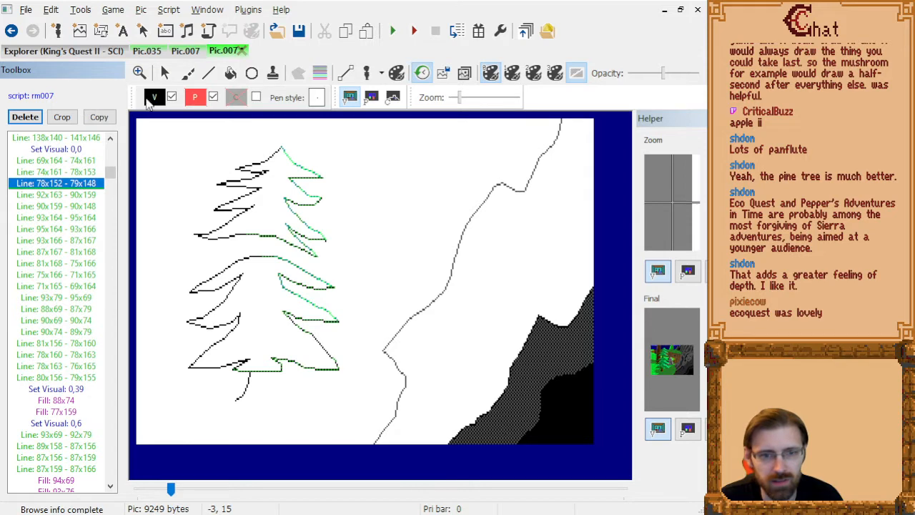
# Insert visual colour 0,22 before the lower trunk's right edge line 92x163 - 90x159 and black 0,0 before the base line 95x164 - 93x166.
pyautogui.click(155, 97)
pyautogui.click(296, 187)
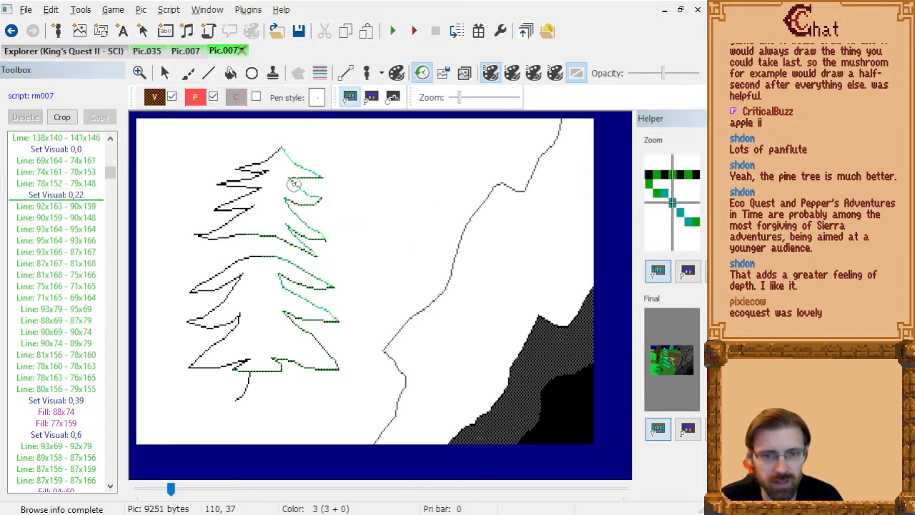
pyautogui.click(81, 196)
pyautogui.press('Down')
# Insert visual colour 0,22 before the upper trunk line 93x79 - 95x69 and black 0,0 before line 88x69 - 87x79.
pyautogui.press('Down')
pyautogui.press('Down')
pyautogui.press('Down')
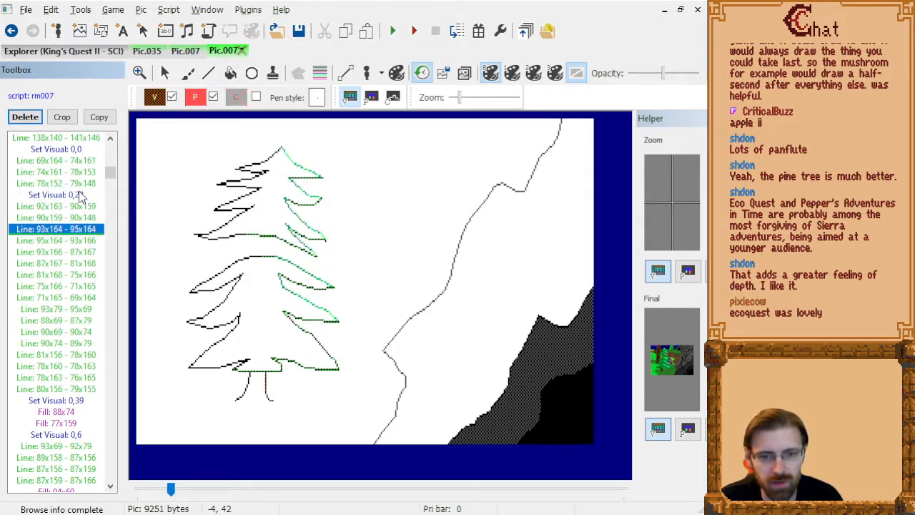
pyautogui.press('Up')
pyautogui.click(157, 98)
pyautogui.click(163, 144)
pyautogui.click(69, 242)
pyautogui.press('Down')
pyautogui.press('Down')
pyautogui.press('Down')
pyautogui.press('Down')
pyautogui.press('Down')
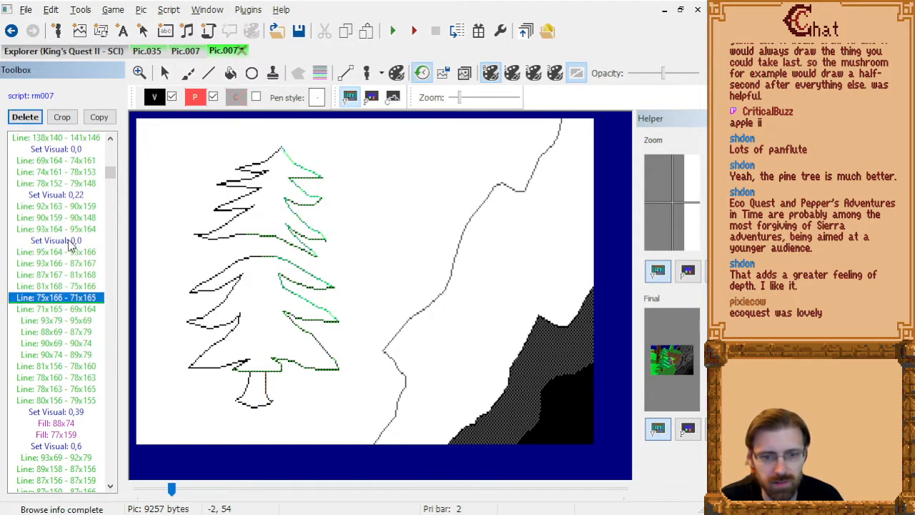
pyautogui.press('Down')
pyautogui.press('Down')
pyautogui.press('Up')
pyautogui.click(156, 98)
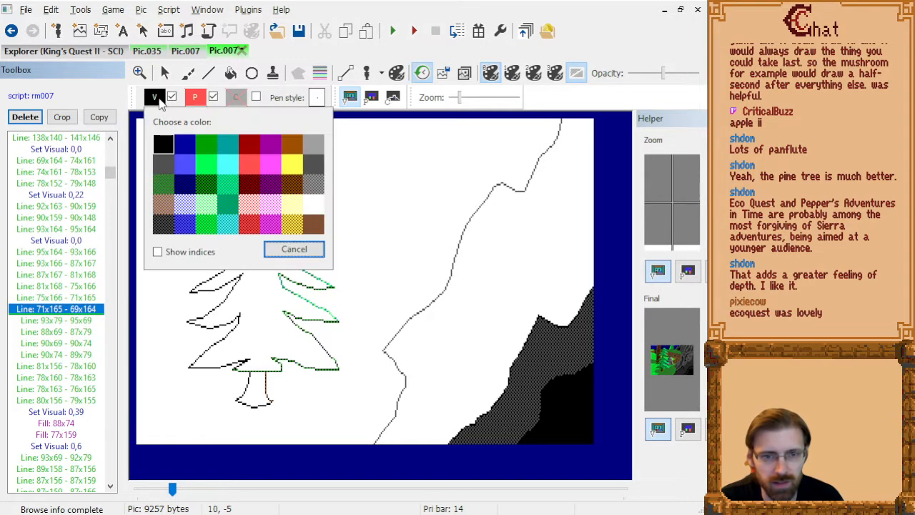
pyautogui.click(258, 185)
pyautogui.click(81, 320)
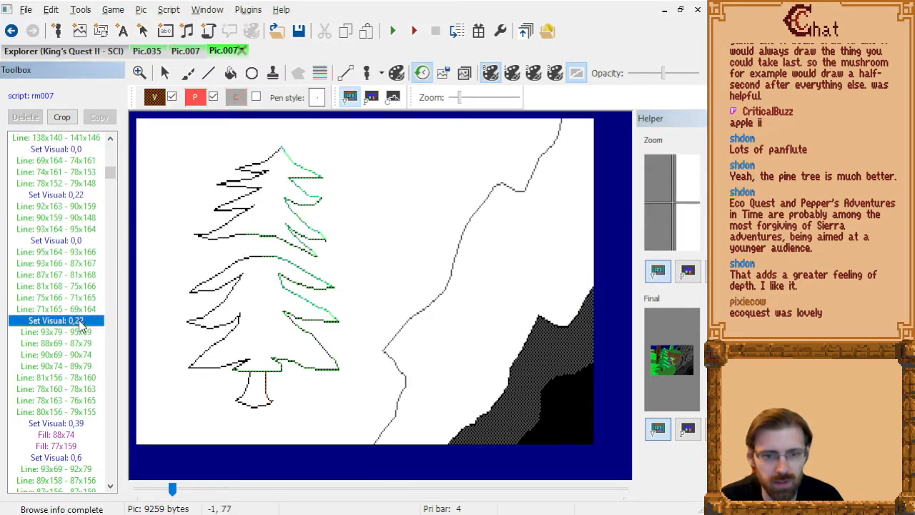
pyautogui.press('Down')
pyautogui.click(156, 98)
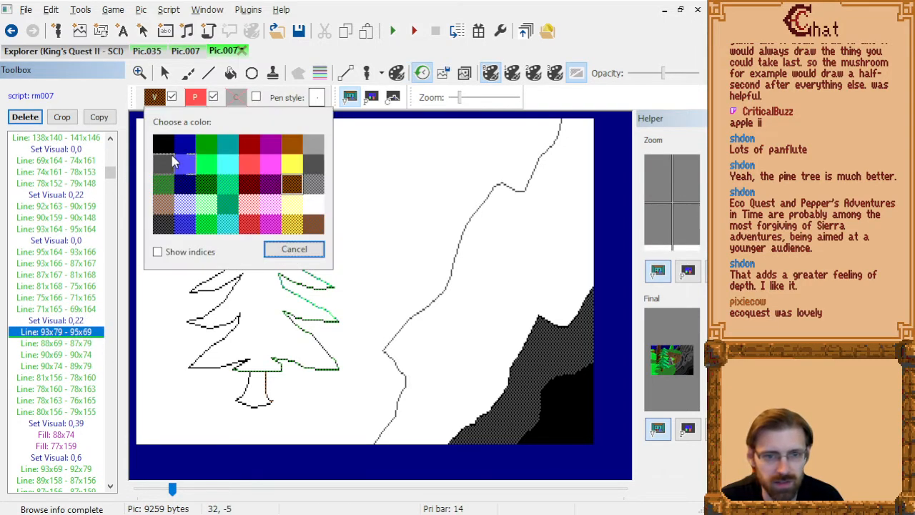
pyautogui.click(163, 144)
# Insert visual colour 0,22 before the bark line 90x69 - 90x74 and display the finished picture.
pyautogui.click(79, 363)
pyautogui.press('Down')
pyautogui.press('Down')
pyautogui.press('Up')
pyautogui.press('Up')
pyautogui.press('Up')
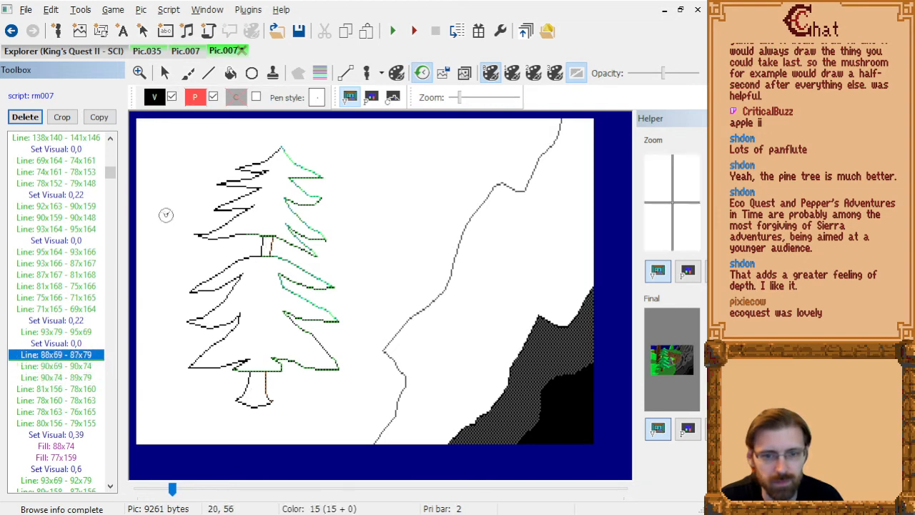
pyautogui.click(154, 98)
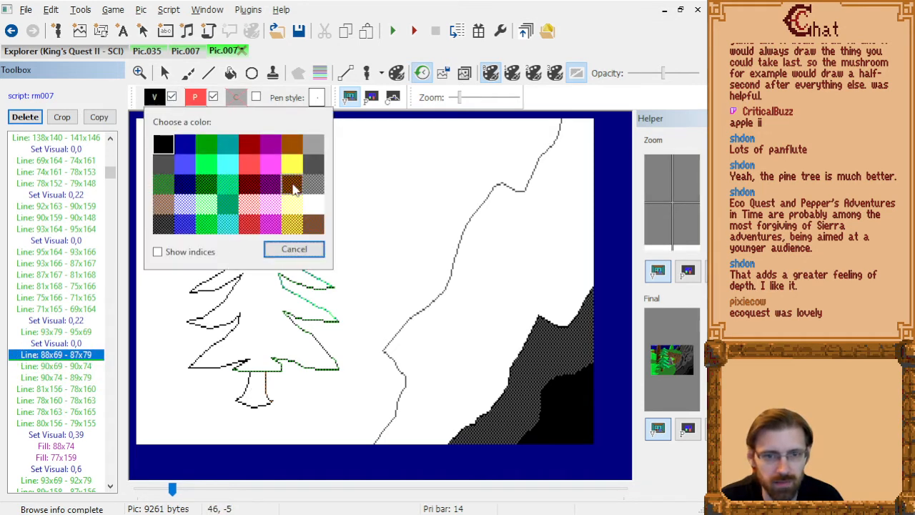
pyautogui.click(294, 187)
pyautogui.click(87, 395)
pyautogui.press('End')
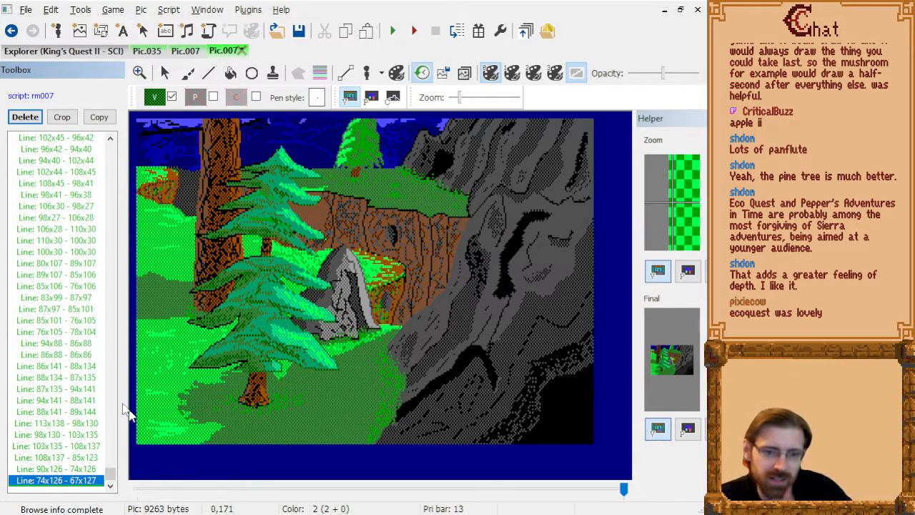
# Replace the 0,22 visual colour before the lower trunk's right edge line 92x163 - 90x159 with solid brown 0,39.
pyautogui.click(265, 379)
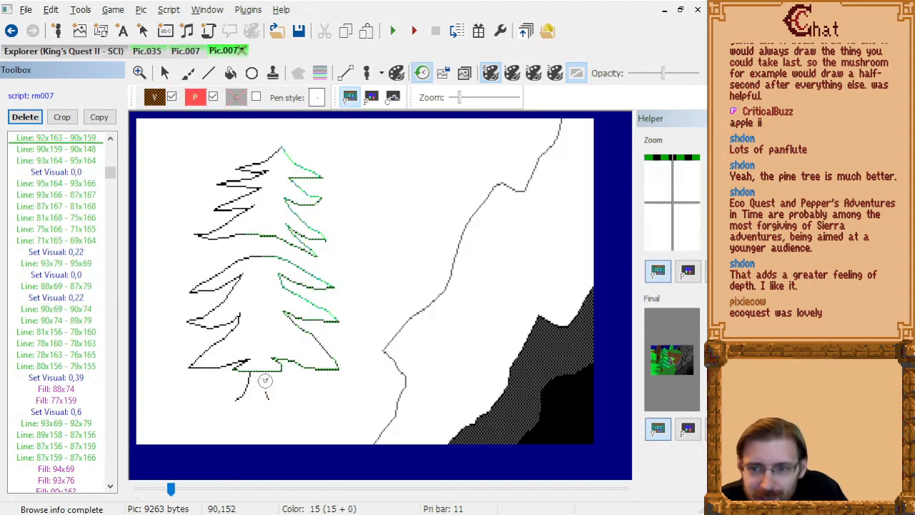
pyautogui.click(60, 150)
pyautogui.press('Up')
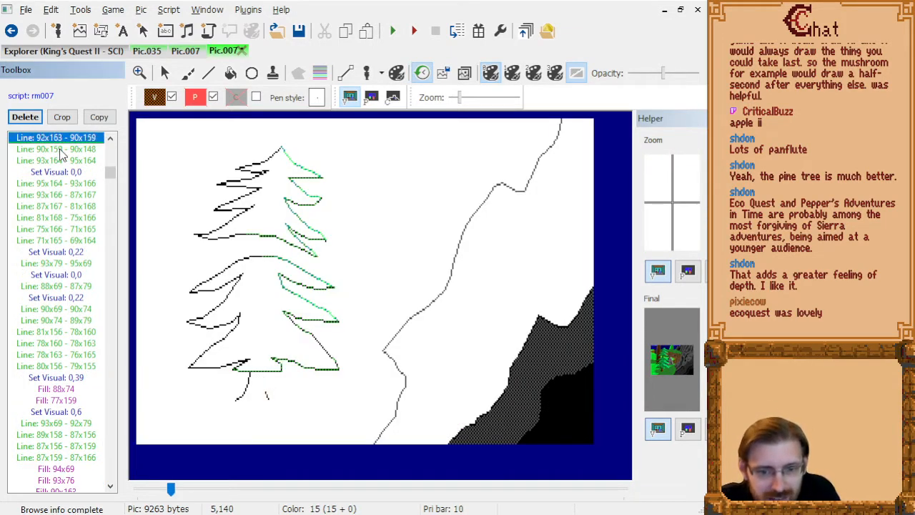
pyautogui.press('Up')
pyautogui.click(155, 98)
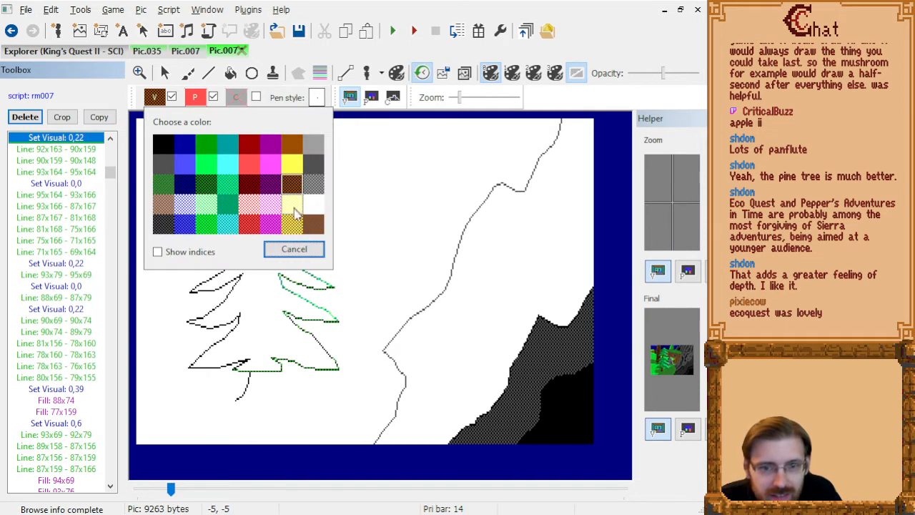
pyautogui.click(313, 224)
pyautogui.click(84, 149)
# Set the visual colour of the upper trunk's right edge line 93x79 - 95x69 to 0,39 and display the finished picture.
pyautogui.press('Down')
pyautogui.press('Down')
pyautogui.press('Down')
pyautogui.press('Down')
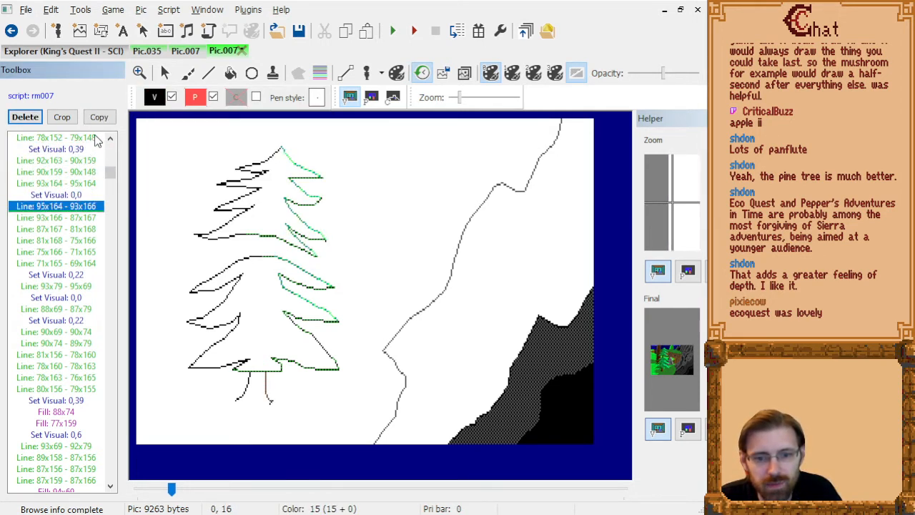
pyautogui.press('Down')
pyautogui.press('Down')
pyautogui.press('Down')
pyautogui.press('Down')
pyautogui.press('Down')
pyautogui.press('Down')
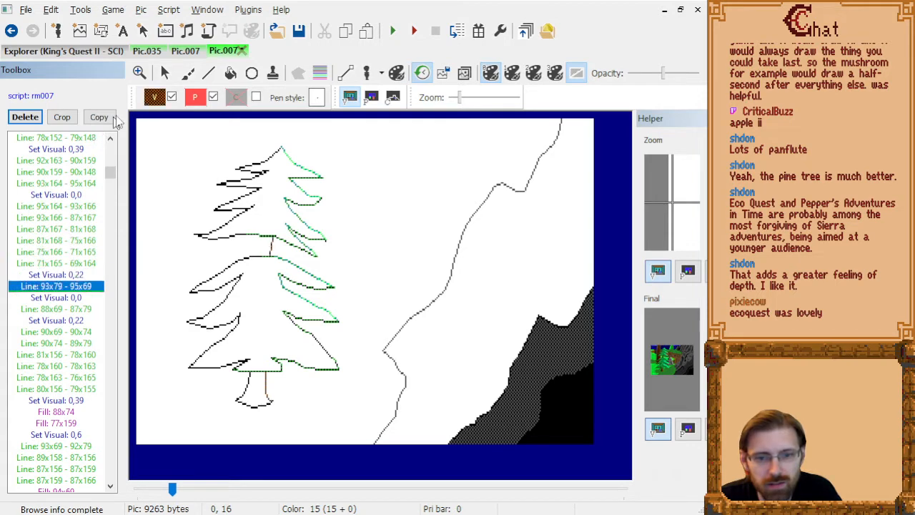
pyautogui.click(161, 98)
pyautogui.click(314, 224)
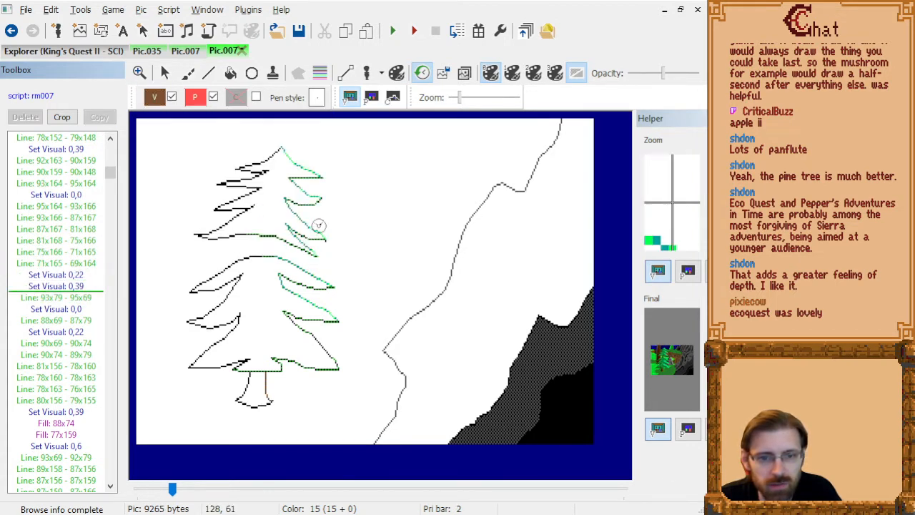
pyautogui.press('End')
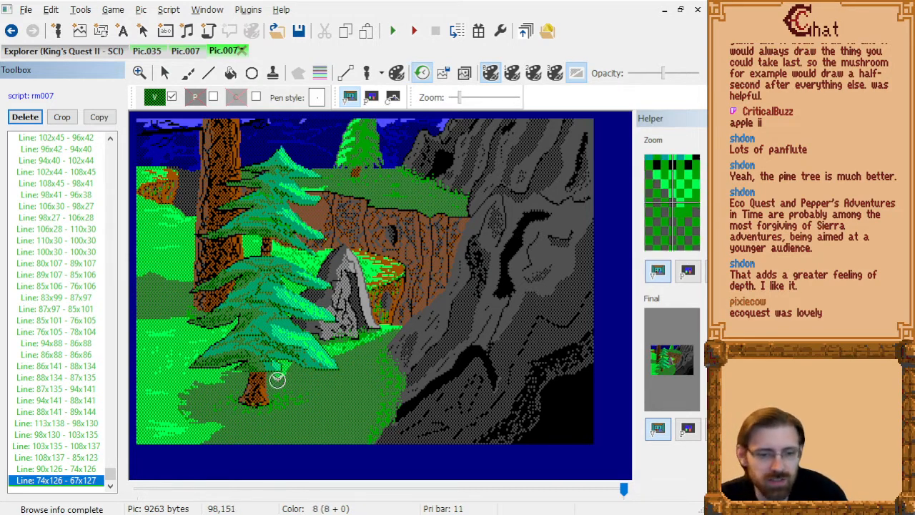
# Compare the picture with and without the last trunk outline change, keep the change and save the picture.
pyautogui.hotkey('ctrl', 'z')
pyautogui.hotkey('ctrl', 'y')
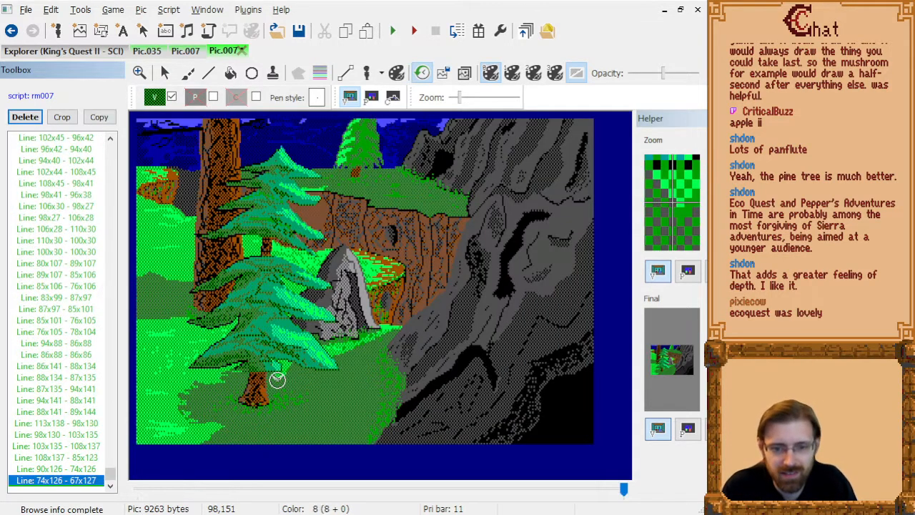
pyautogui.hotkey('ctrl', 'z')
pyautogui.hotkey('ctrl', 'y')
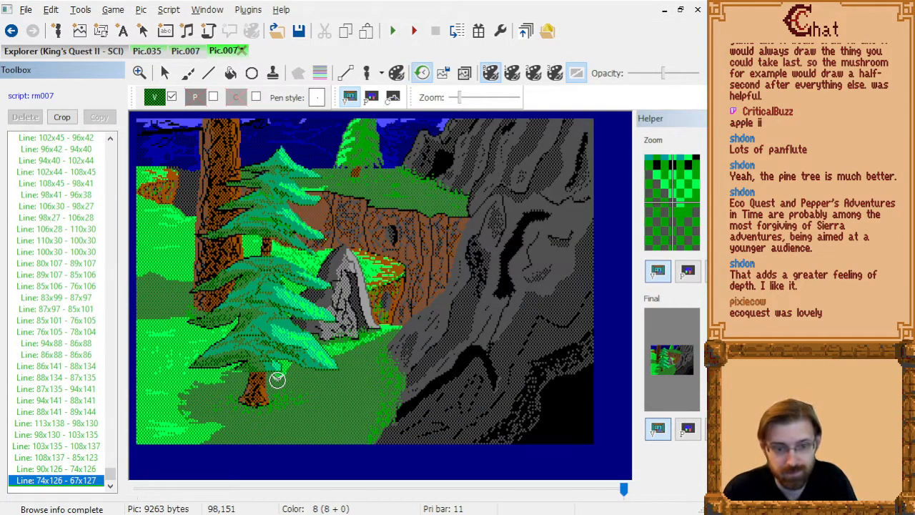
pyautogui.hotkey('ctrl', 's')
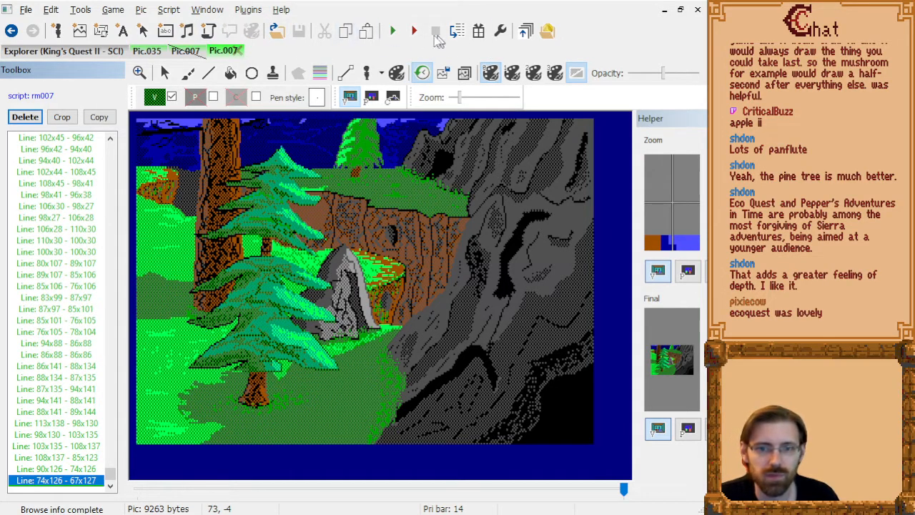
# Run the game, begin a new game and walk east from the beach into the forest.
pyautogui.click(393, 32)
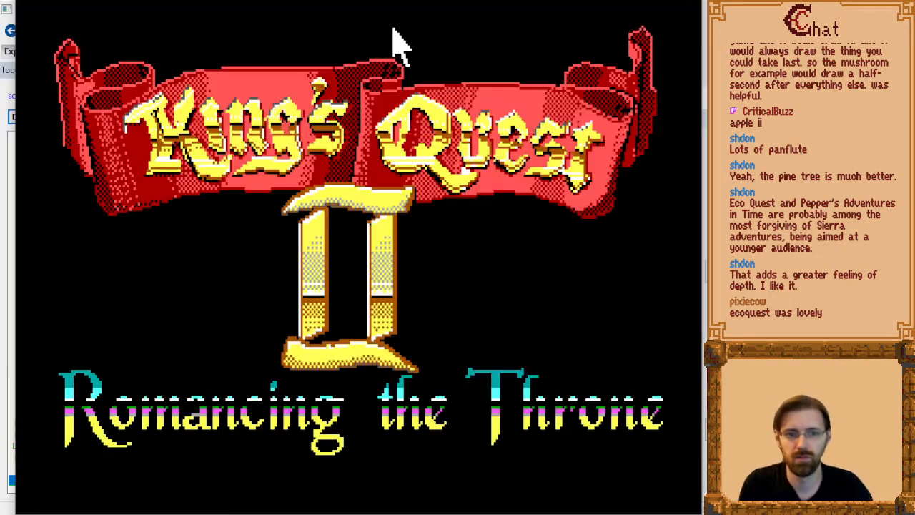
pyautogui.press('Right')
pyautogui.press('Return')
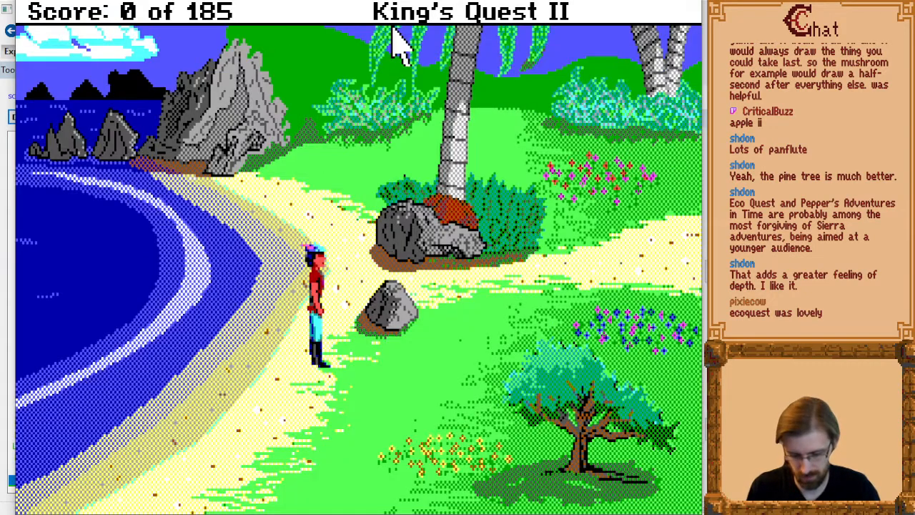
pyautogui.press('Right')
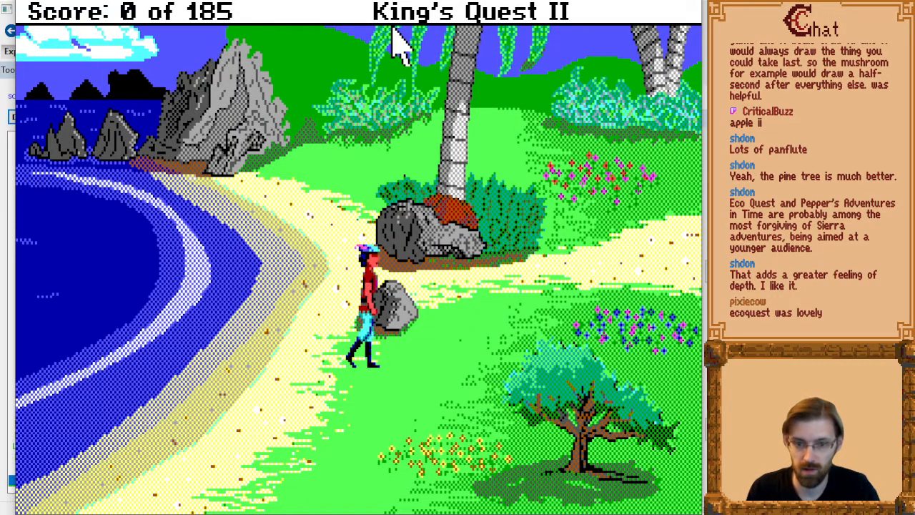
pyautogui.press('pageup')
pyautogui.press('Right')
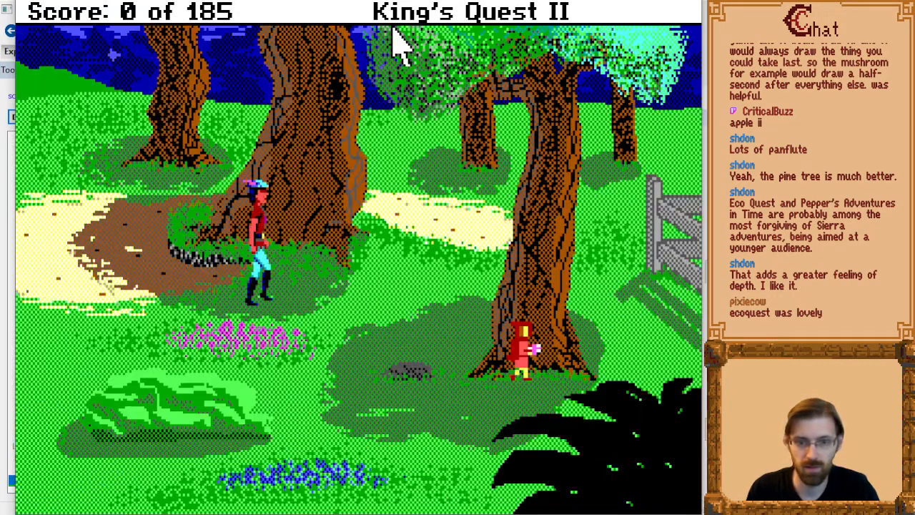
# Test the walk through the forest and past the church to its screen's east exit, then quit the game.
pyautogui.press('pageup')
pyautogui.press('Right')
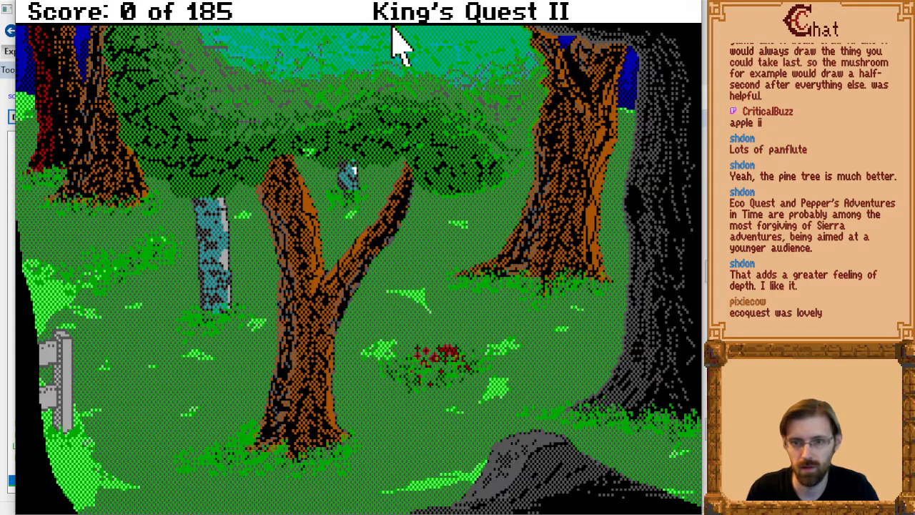
pyautogui.press('Down')
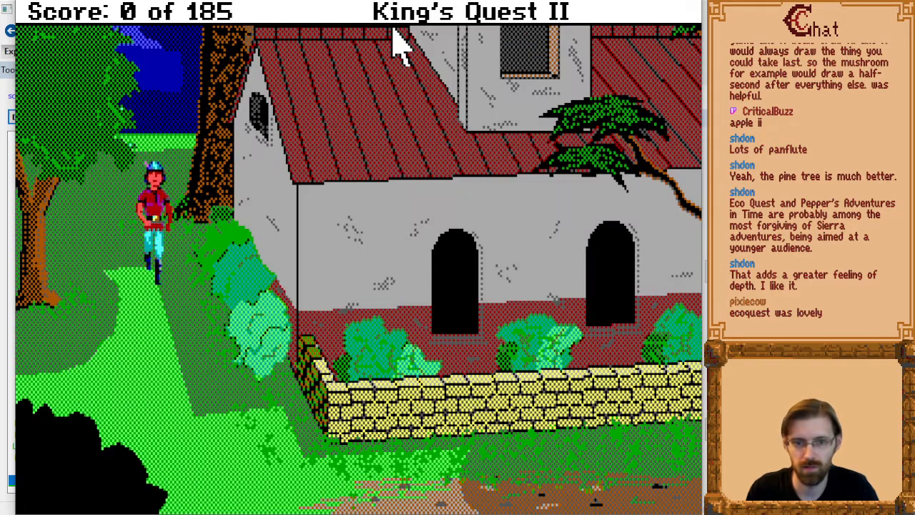
pyautogui.press('pagedown')
pyautogui.press('Right')
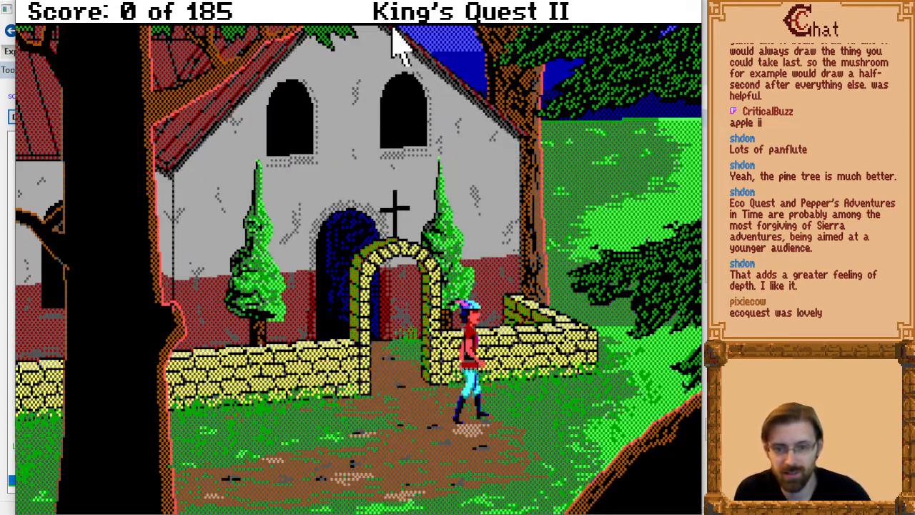
pyautogui.press('Left')
pyautogui.press('Right')
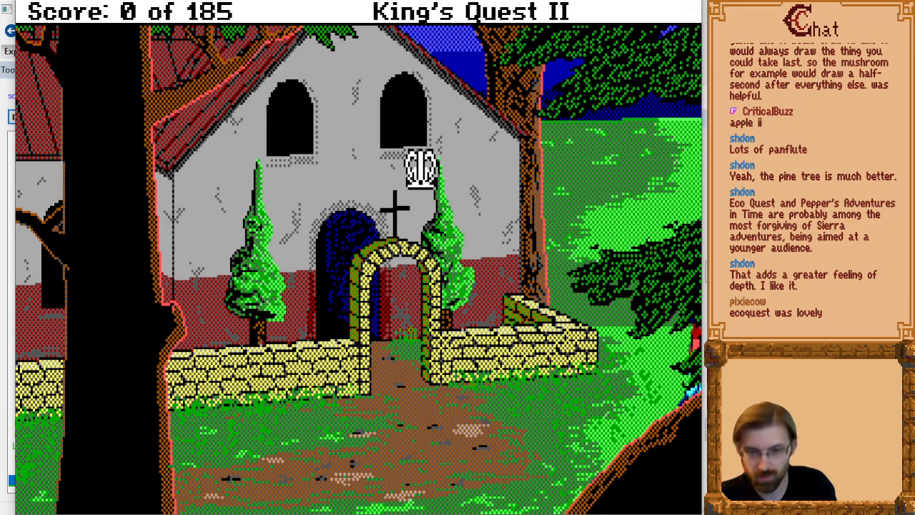
pyautogui.hotkey('alt', 'F4')
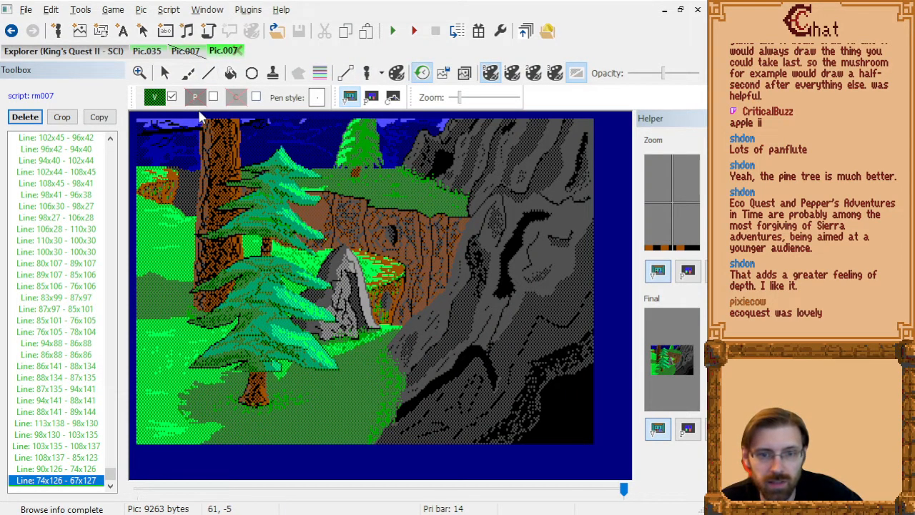
# Disable the visual colour at the end of picture 007, save the picture and rebuild the game resources.
pyautogui.click(172, 98)
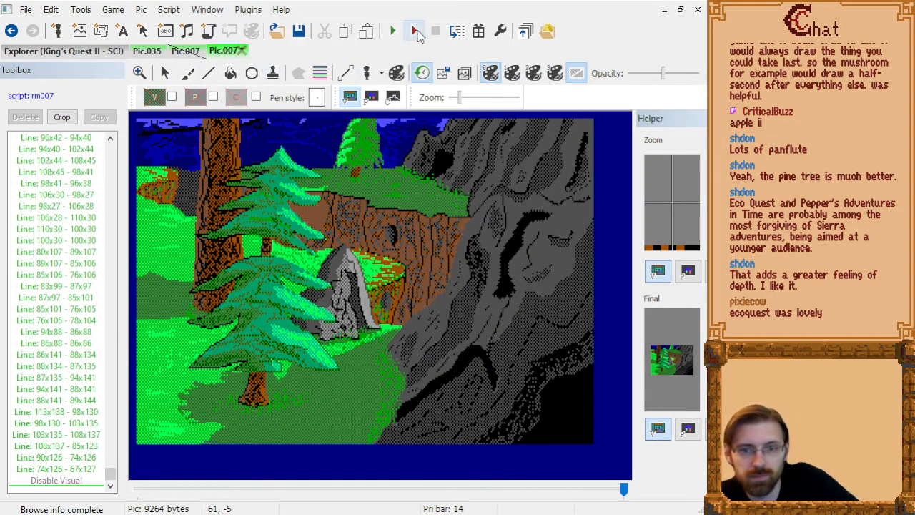
pyautogui.hotkey('ctrl', 's')
pyautogui.click(478, 32)
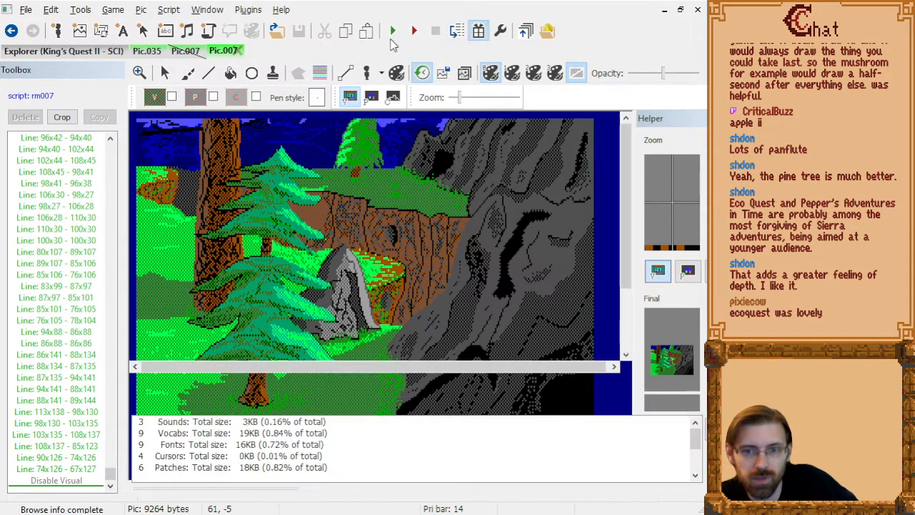
# Run the rebuilt game, test the route from the beach to the church screen's east exit, and switch back to the picture editor.
pyautogui.click(394, 32)
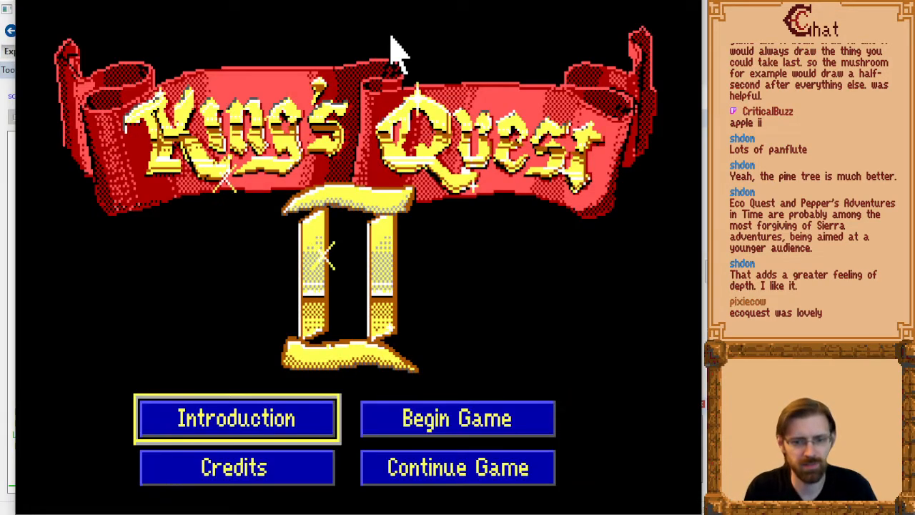
pyautogui.press('Right')
pyautogui.press('Return')
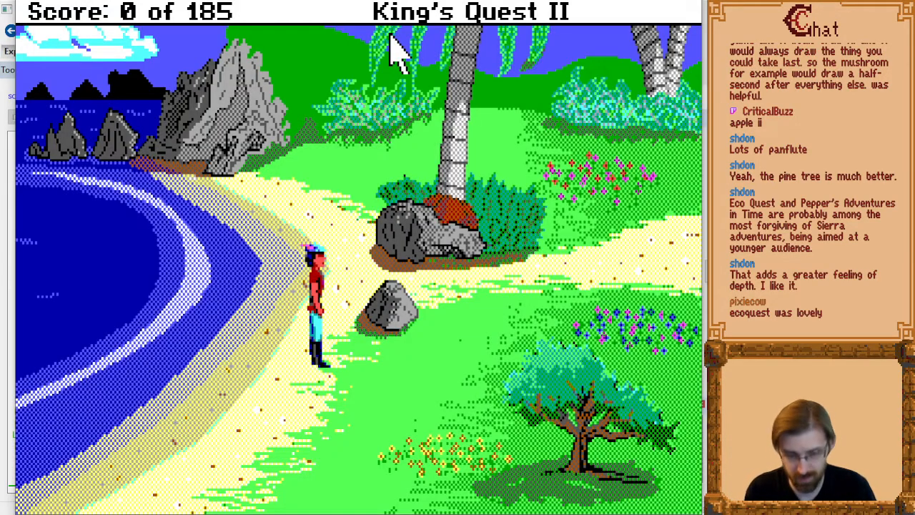
pyautogui.press('Right')
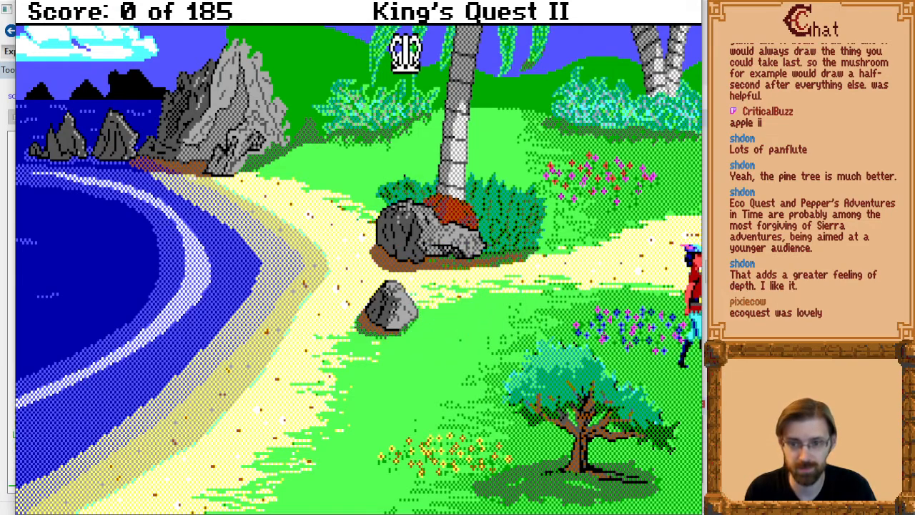
pyautogui.press('pageup')
pyautogui.press('Right')
pyautogui.press('pageup')
pyautogui.press('Right')
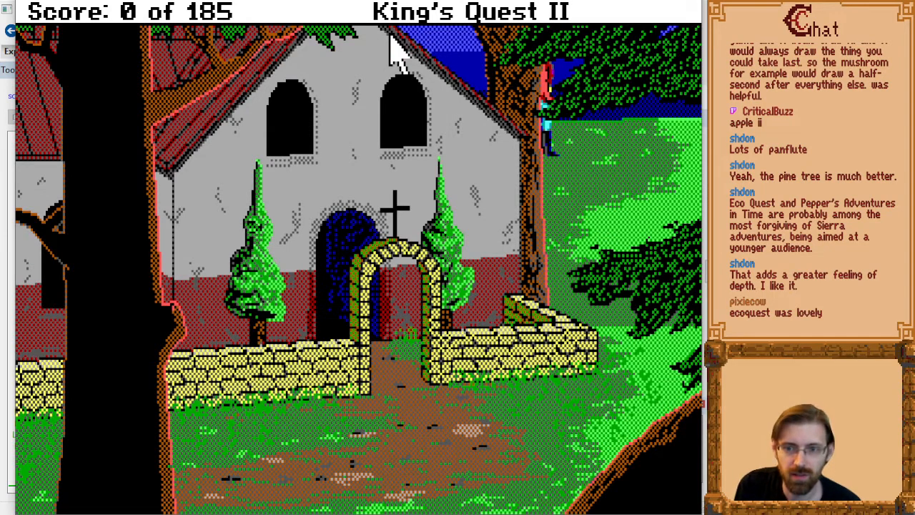
pyautogui.press('Right')
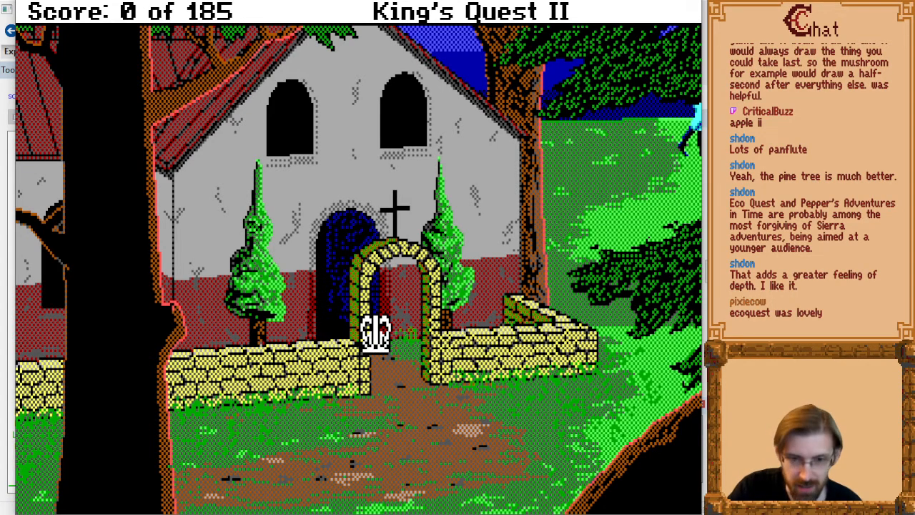
pyautogui.hotkey('alt', 'Tab')
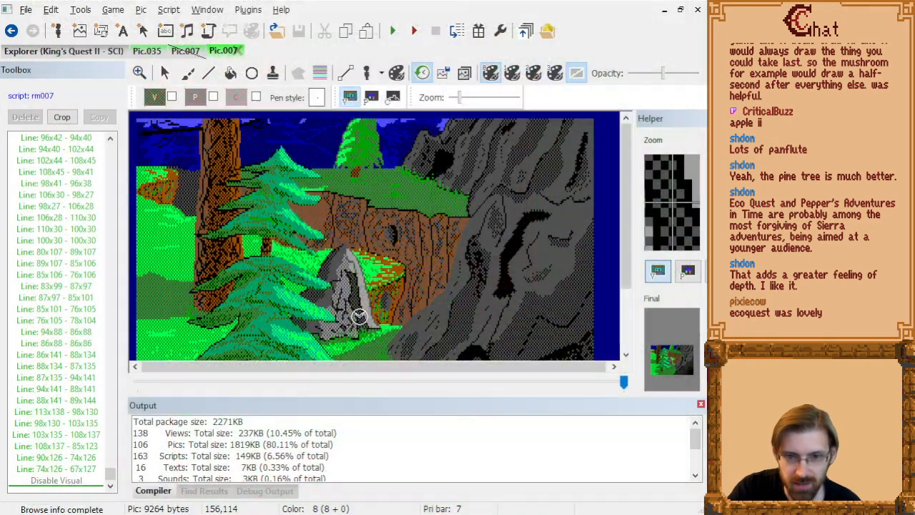
# Close the build output and export picture 007 as the patch file pic.007 in the pictures folder.
pyautogui.click(702, 405)
pyautogui.click(165, 75)
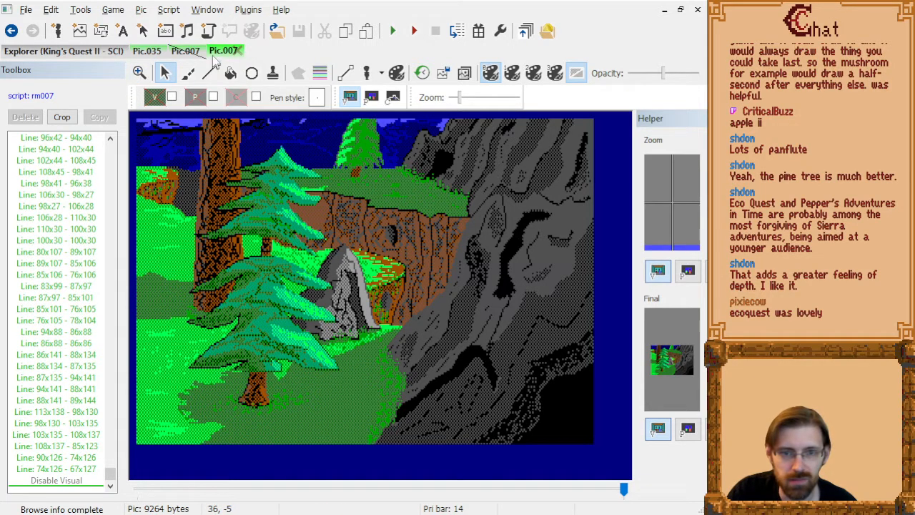
pyautogui.click(26, 10)
pyautogui.moveTo(34, 27)
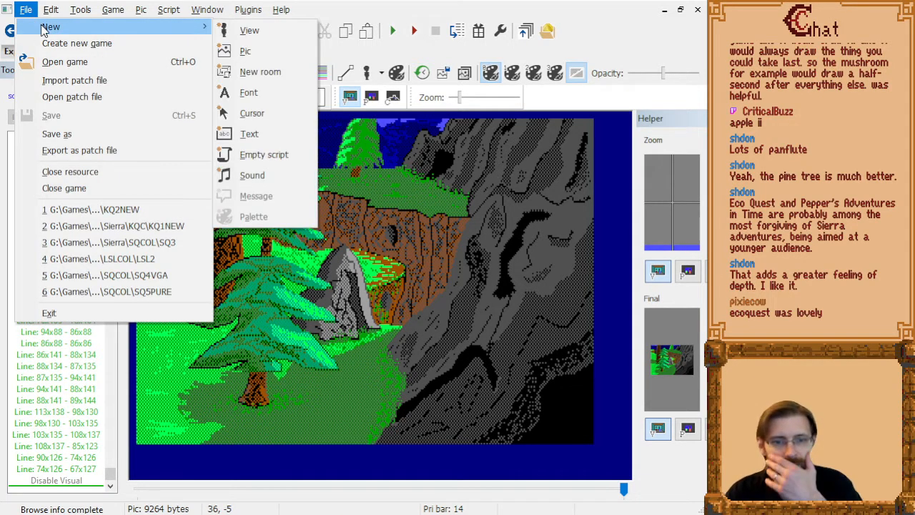
pyautogui.click(106, 151)
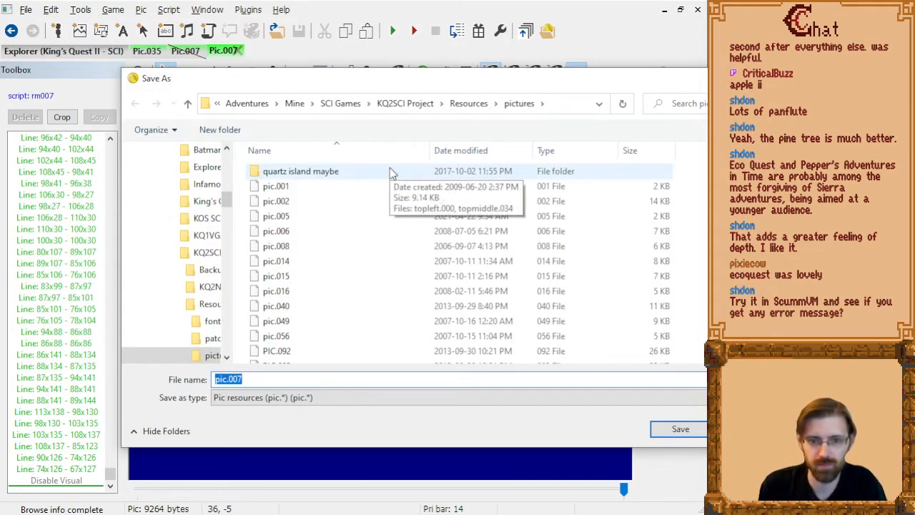
pyautogui.press('Return')
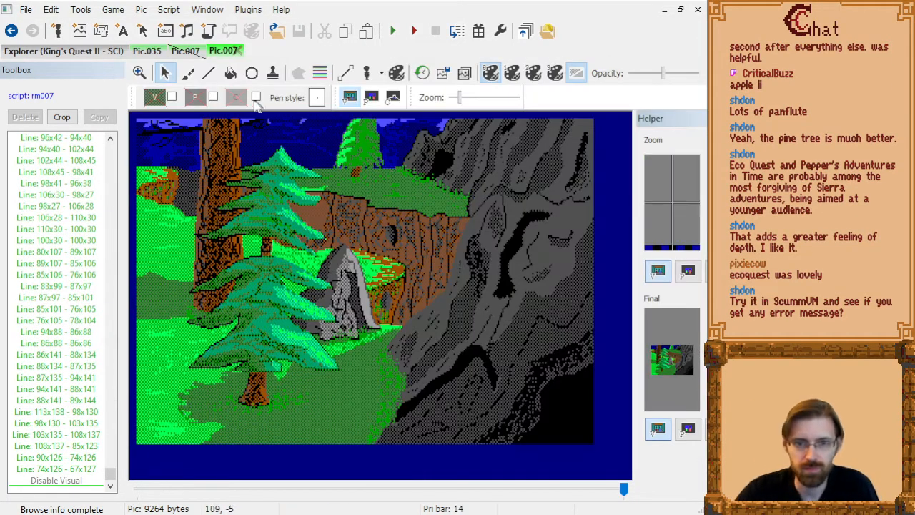
# Open the exported patch file pic.007 to check the picture, then close it.
pyautogui.click(26, 9)
pyautogui.click(79, 98)
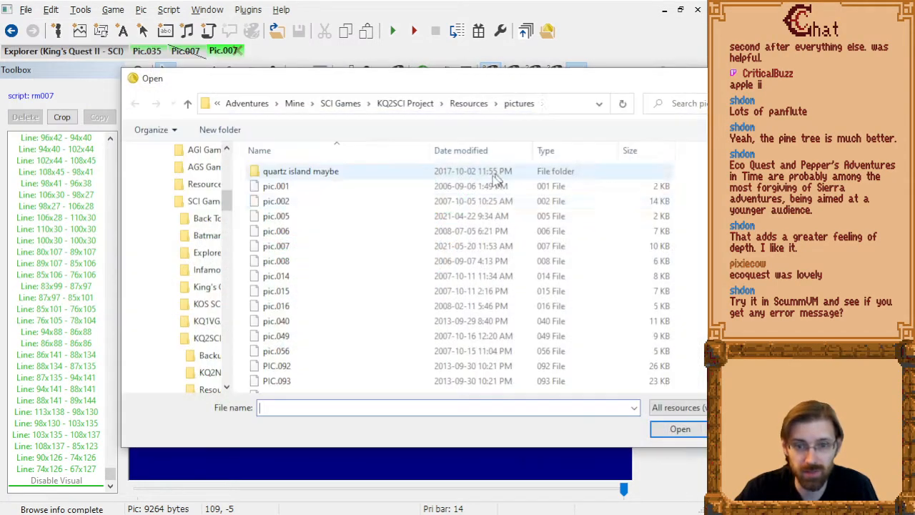
pyautogui.doubleClick(292, 245)
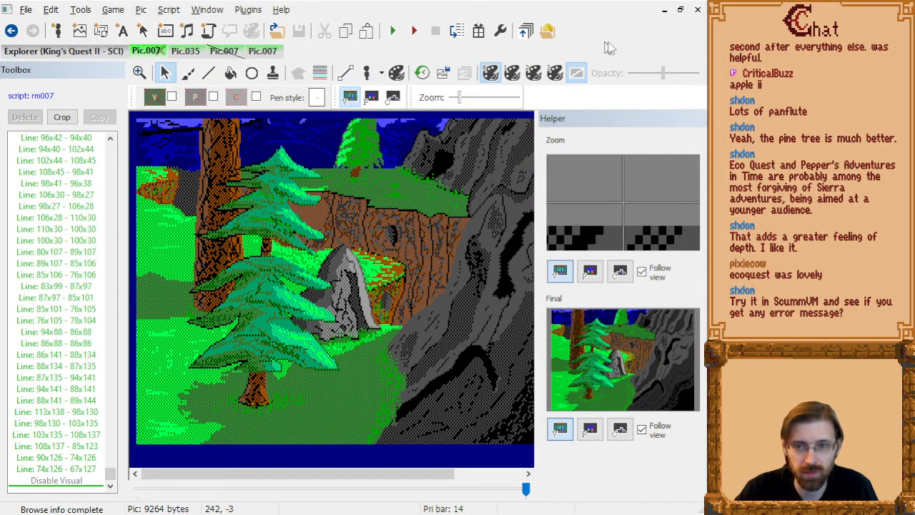
pyautogui.click(697, 10)
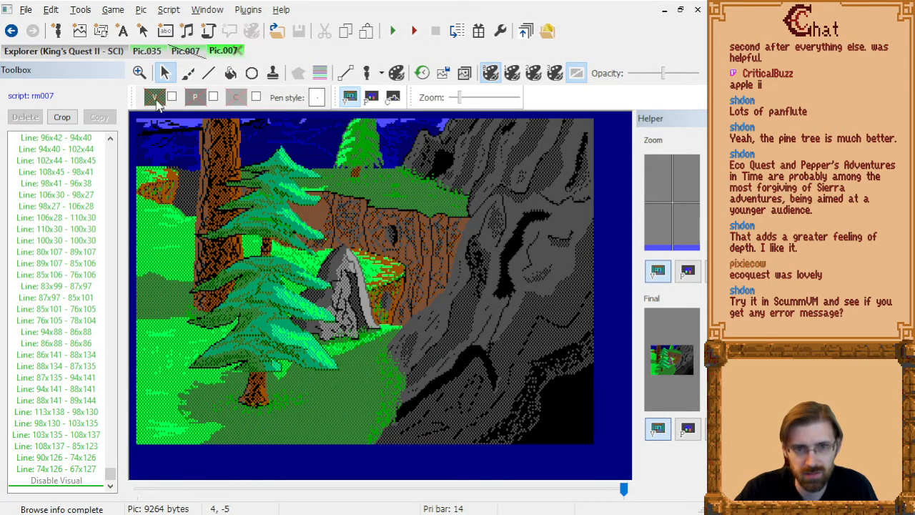
# View picture 035 and the original version of picture 007, then return to the redrawn picture 007.
pyautogui.click(146, 52)
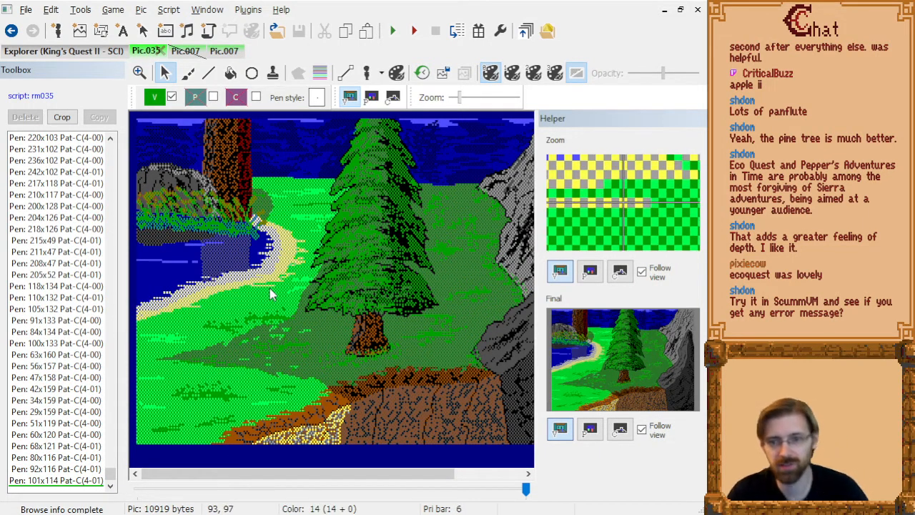
pyautogui.click(190, 55)
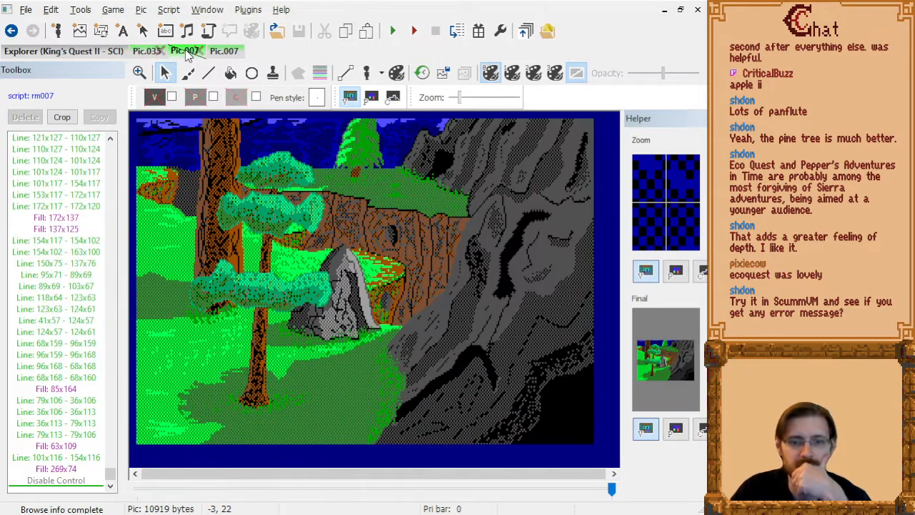
pyautogui.click(224, 52)
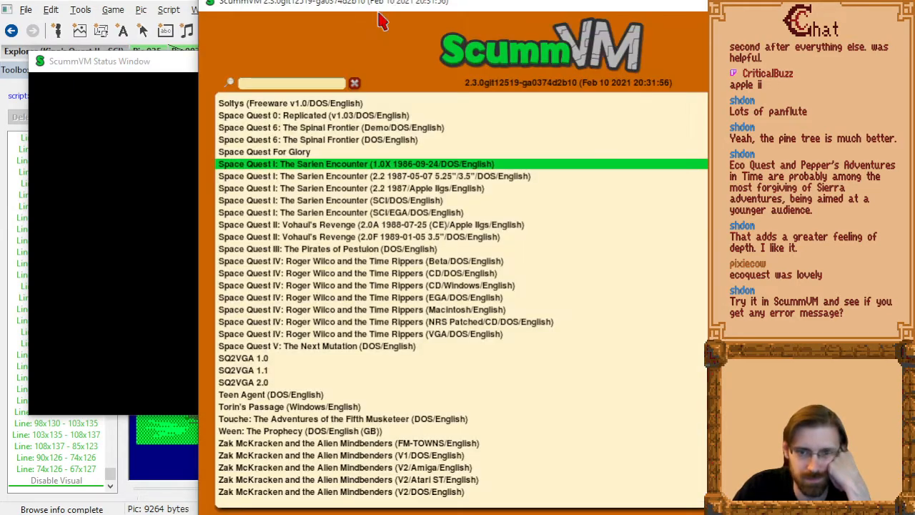
# Add a game to ScummVM from the folder g:\games\adventures\mine\sci games\kq2sci project\kq2new.
pyautogui.moveTo(541, 2); pyautogui.dragTo(358, 0)
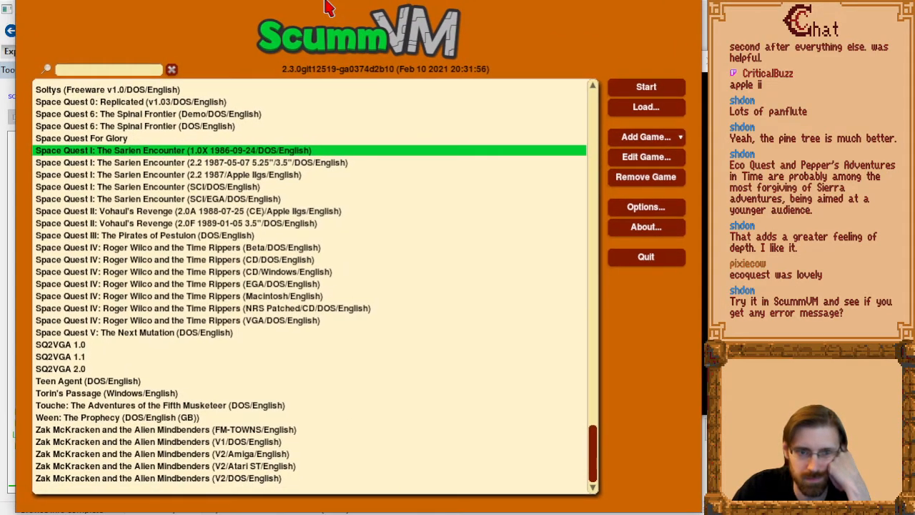
pyautogui.click(646, 139)
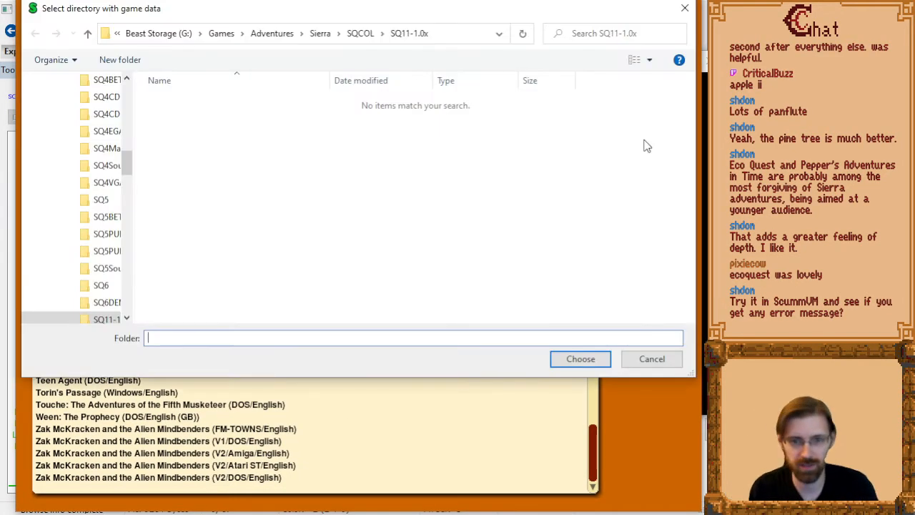
pyautogui.write('g:\\games\\adventures\\mi')
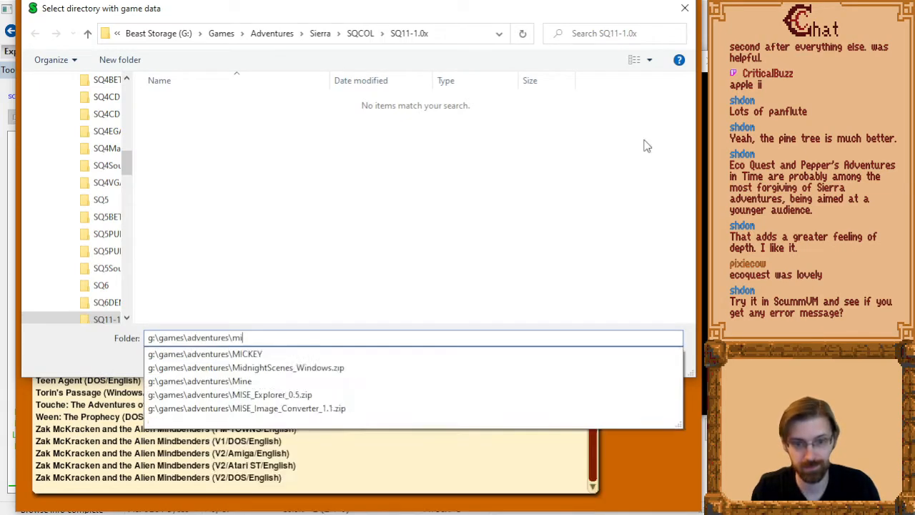
pyautogui.write('ne\\sci games\\kq2sci project\\kq2new')
pyautogui.press('Return')
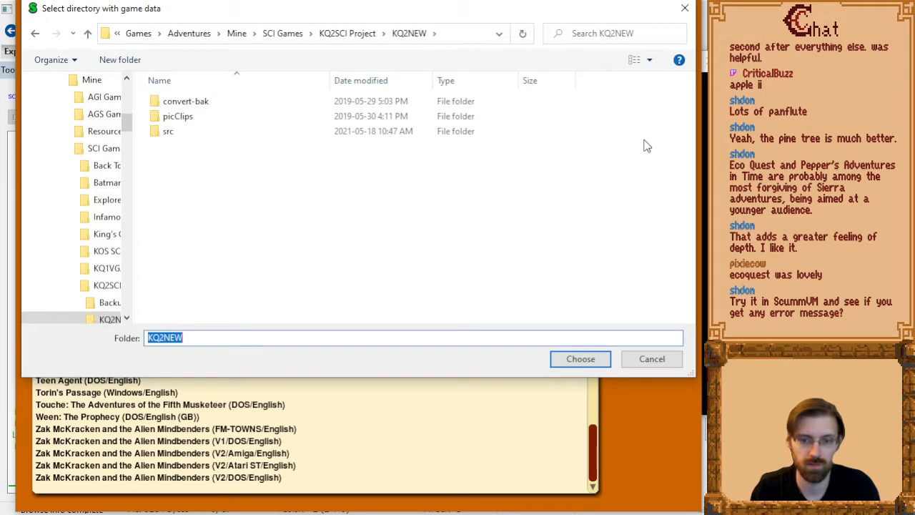
pyautogui.click(581, 360)
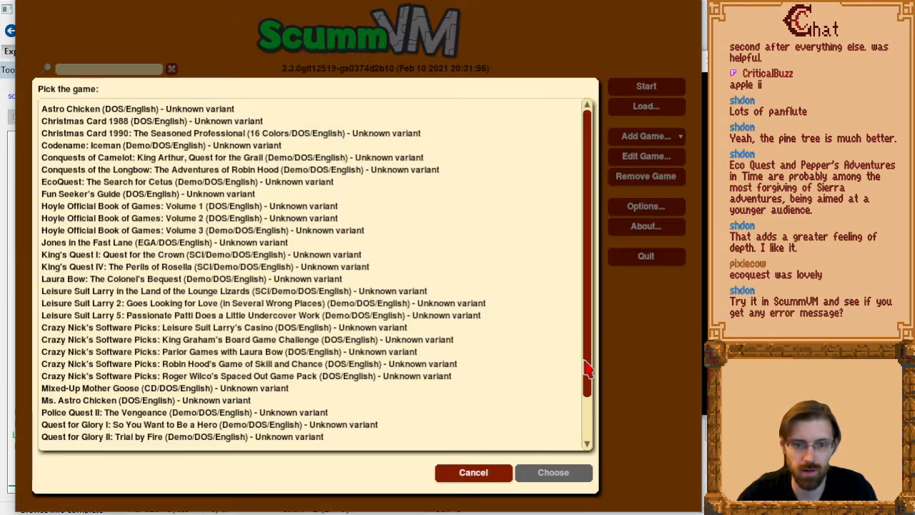
# Look through the detected game variants, pick the untitled (DOS/English) entry and accept its default game settings.
pyautogui.scroll(-2, 236, 171)
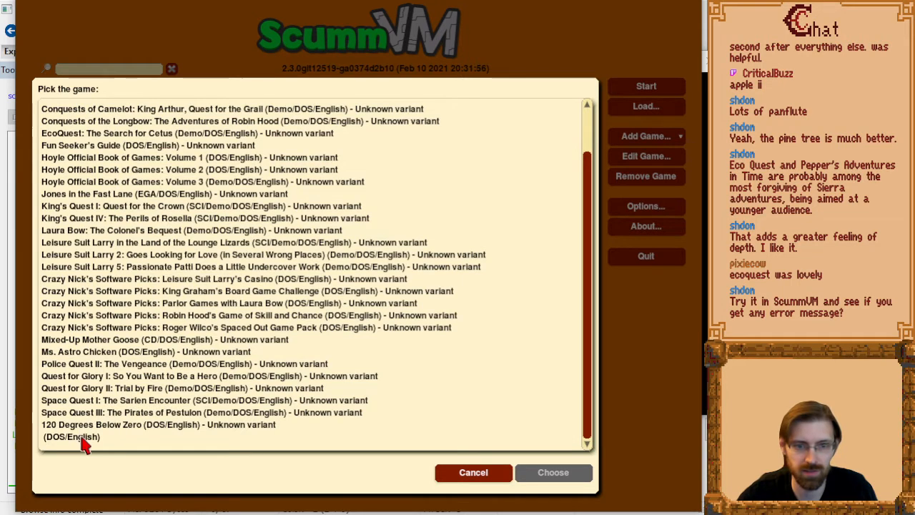
pyautogui.scroll(2, 82, 443)
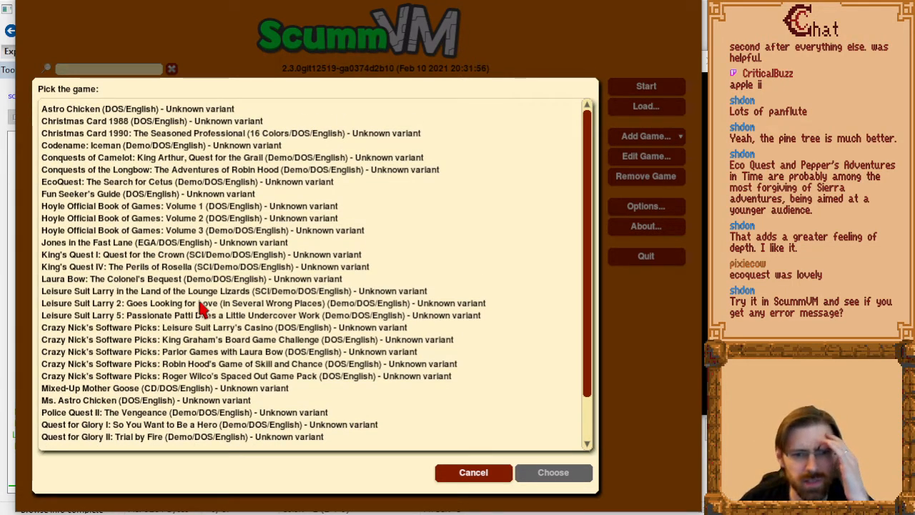
pyautogui.scroll(-2, 179, 356)
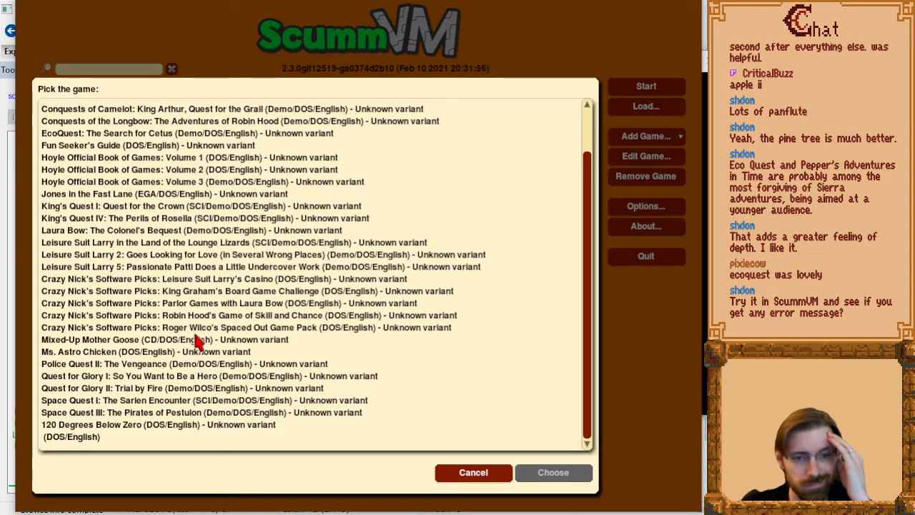
pyautogui.scroll(2, 199, 342)
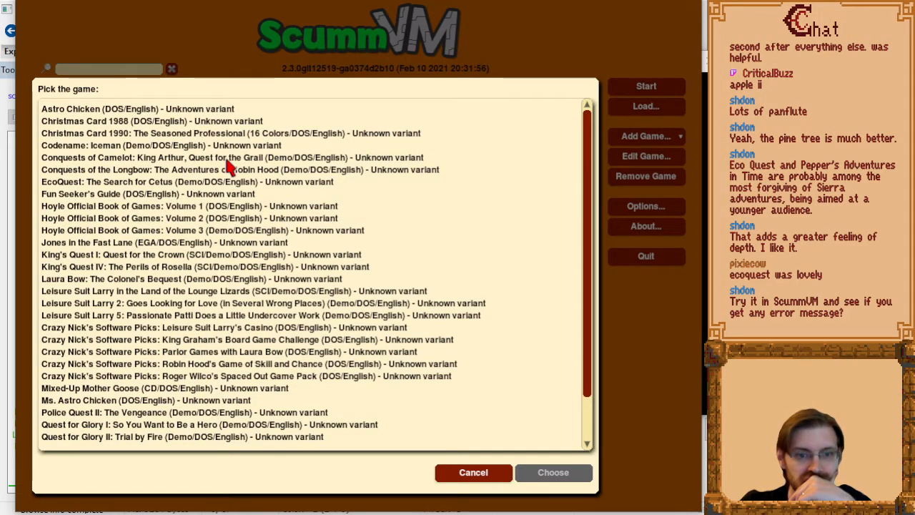
pyautogui.scroll(-2, 227, 165)
pyautogui.click(114, 439)
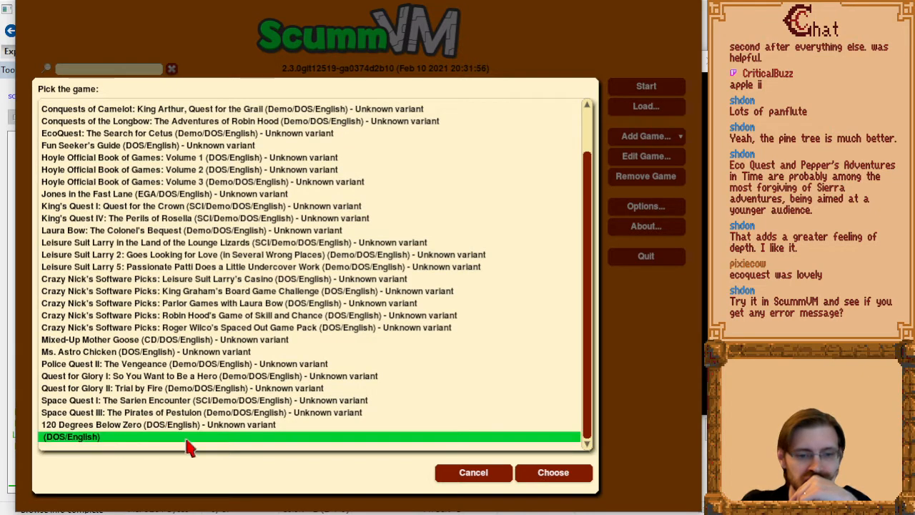
pyautogui.click(565, 473)
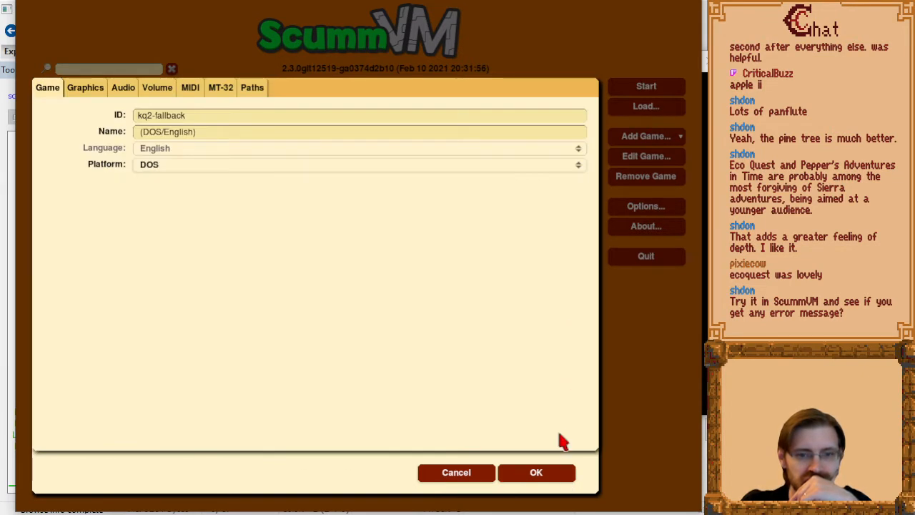
pyautogui.click(559, 485)
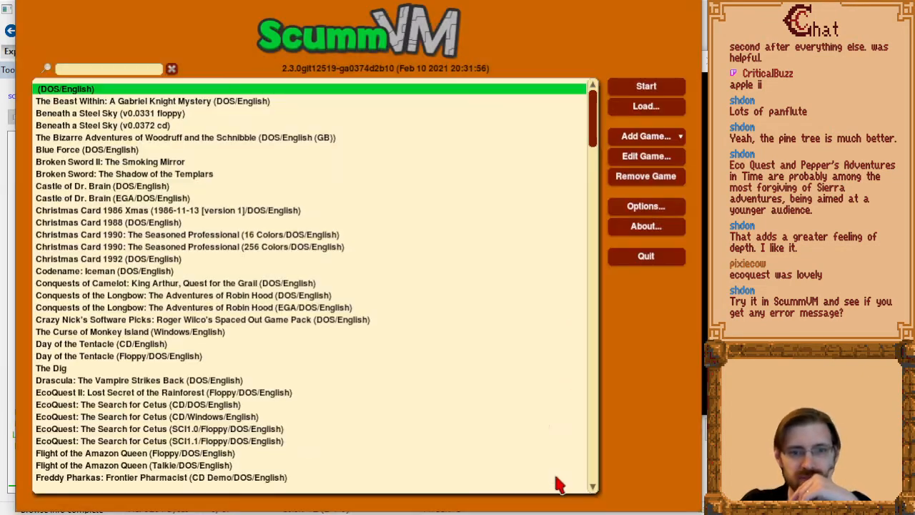
# Try to start the newly added (DOS/English) game, then remove its entry from the games list.
pyautogui.click(645, 87)
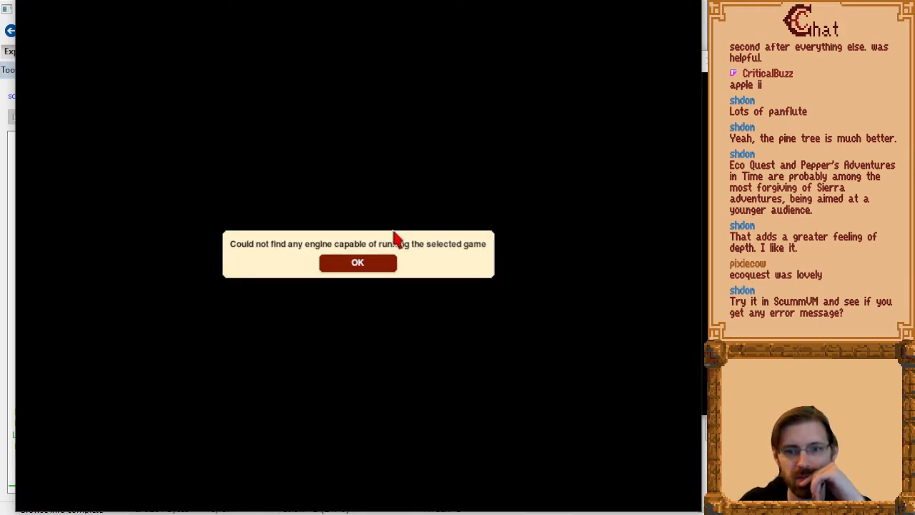
pyautogui.click(361, 263)
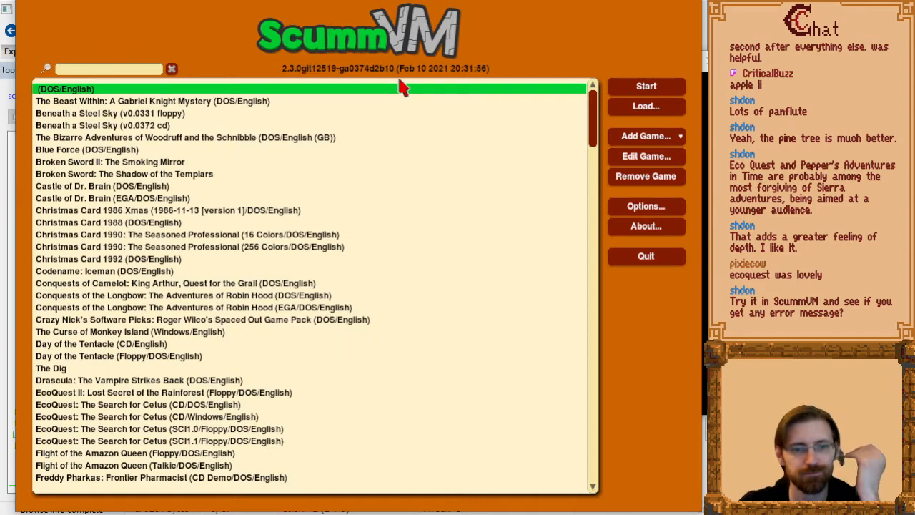
pyautogui.click(650, 179)
pyautogui.click(320, 263)
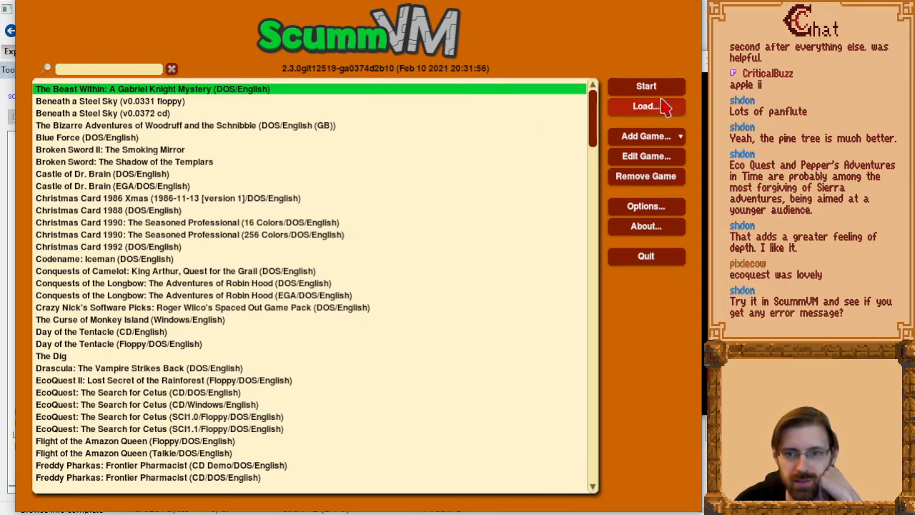
# Try to add the KQ2NEW folder as the Space Quest III: The Pirates of Pestulon demo variant, then close the report.
pyautogui.click(666, 136)
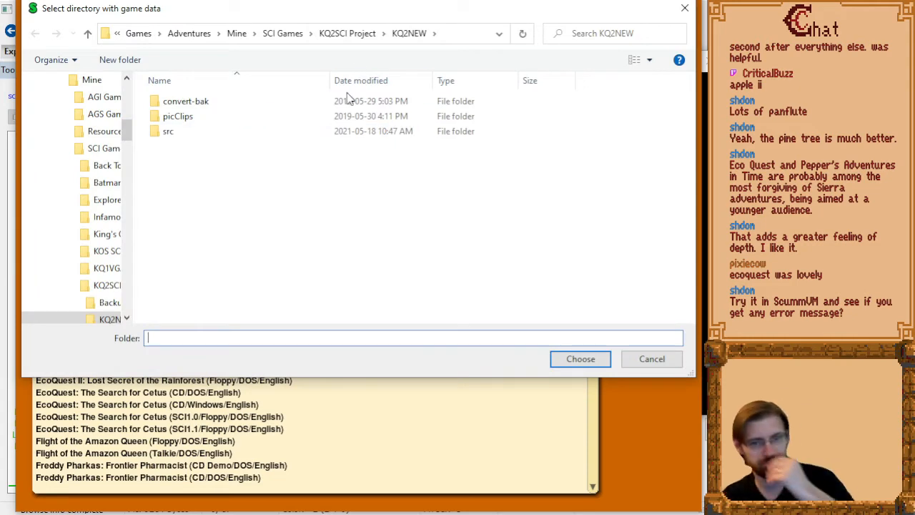
pyautogui.click(579, 358)
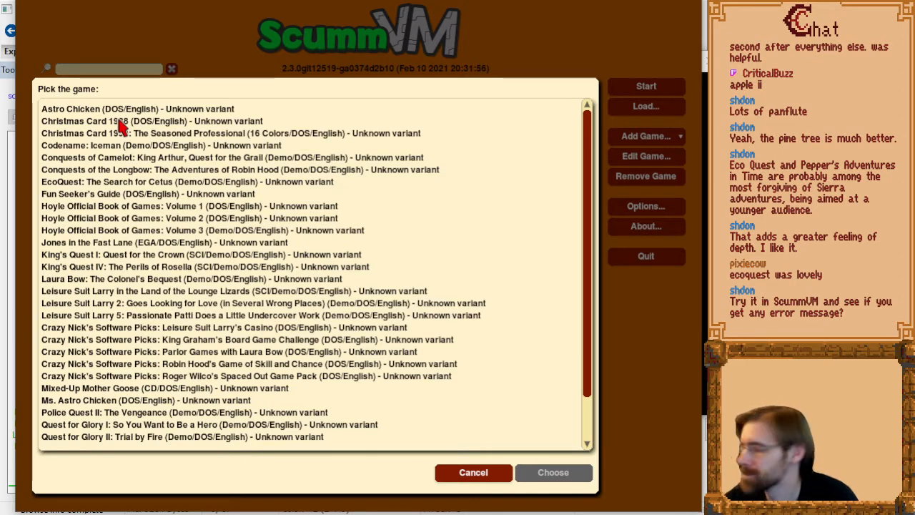
pyautogui.scroll(-3, 171, 250)
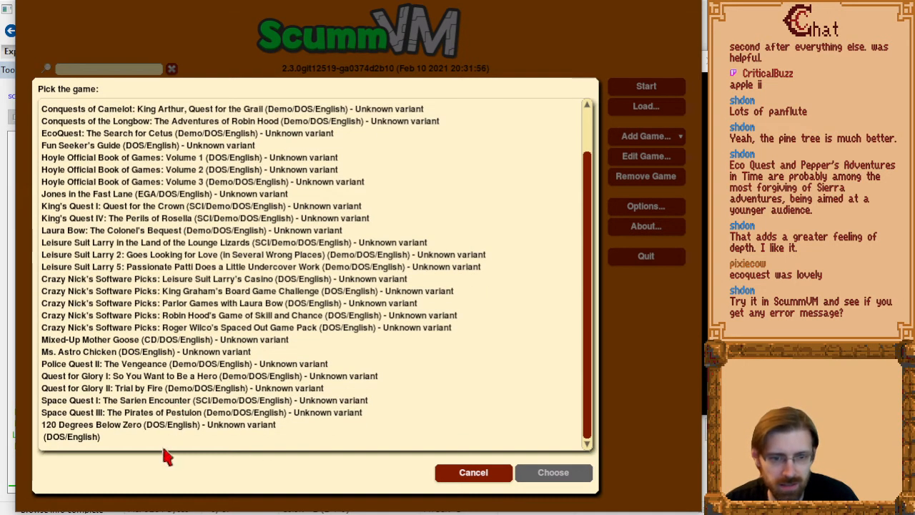
pyautogui.click(135, 413)
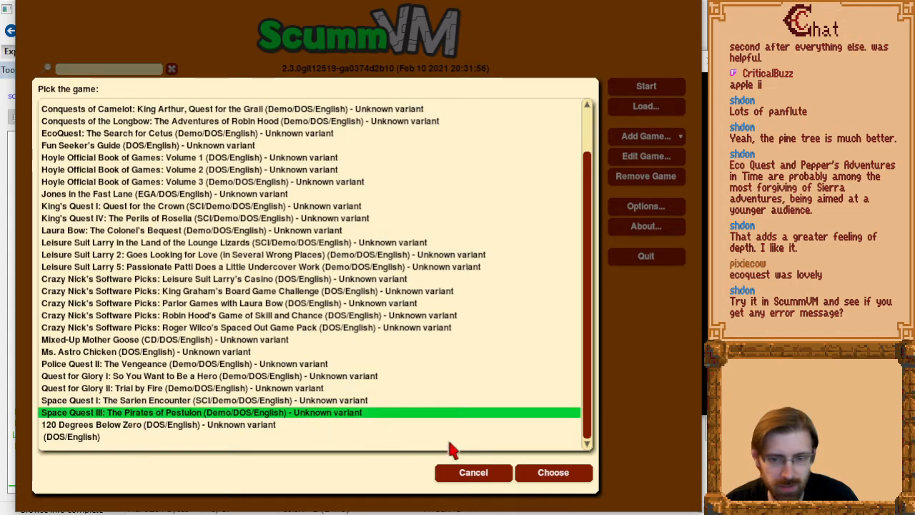
pyautogui.click(551, 472)
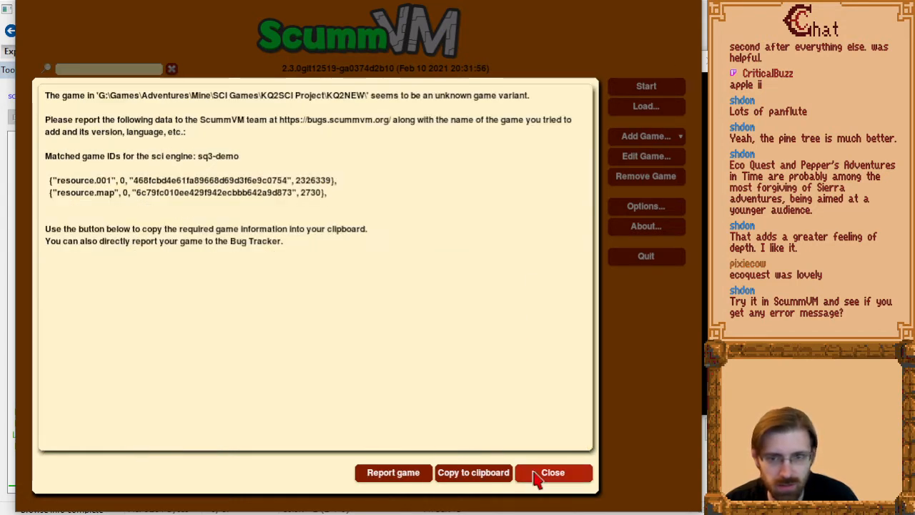
pyautogui.click(541, 478)
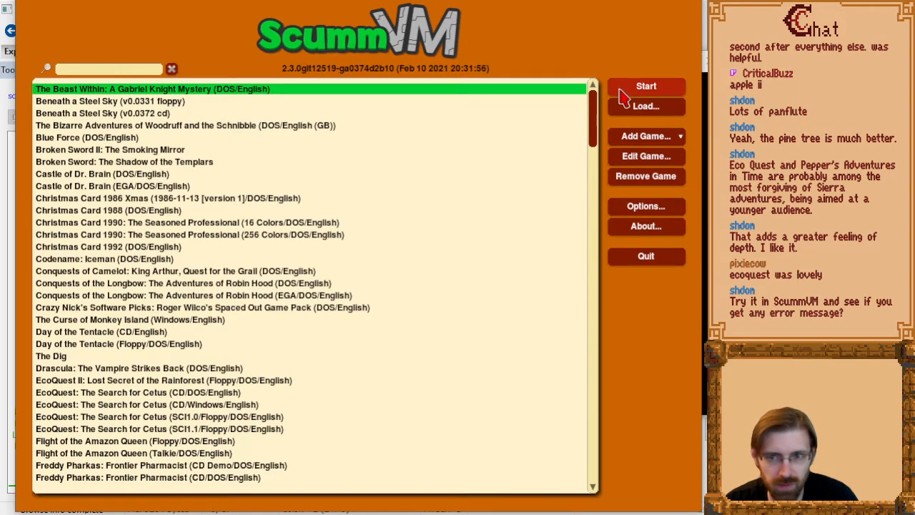
# Check the games list for a Space Quest III entry and select it.
pyautogui.click(284, 198)
pyautogui.press('s')
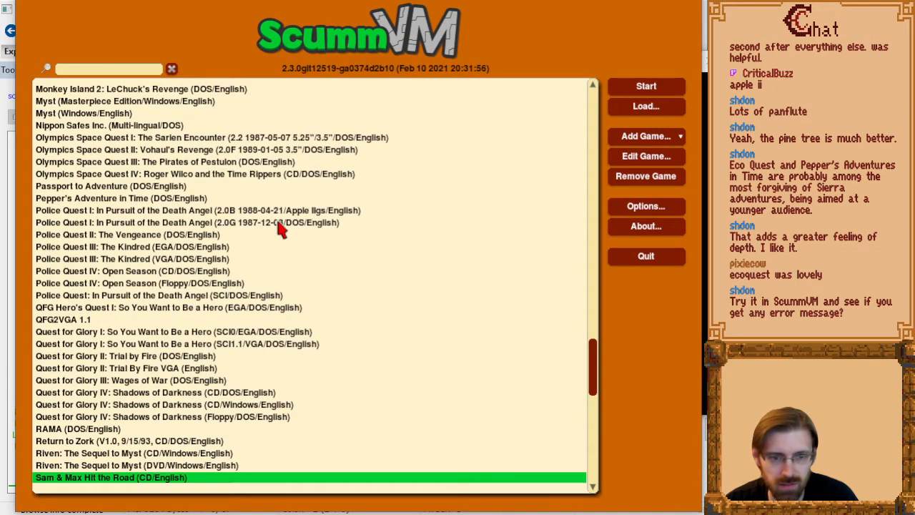
pyautogui.scroll(-6, 282, 229)
pyautogui.scroll(-7, 304, 297)
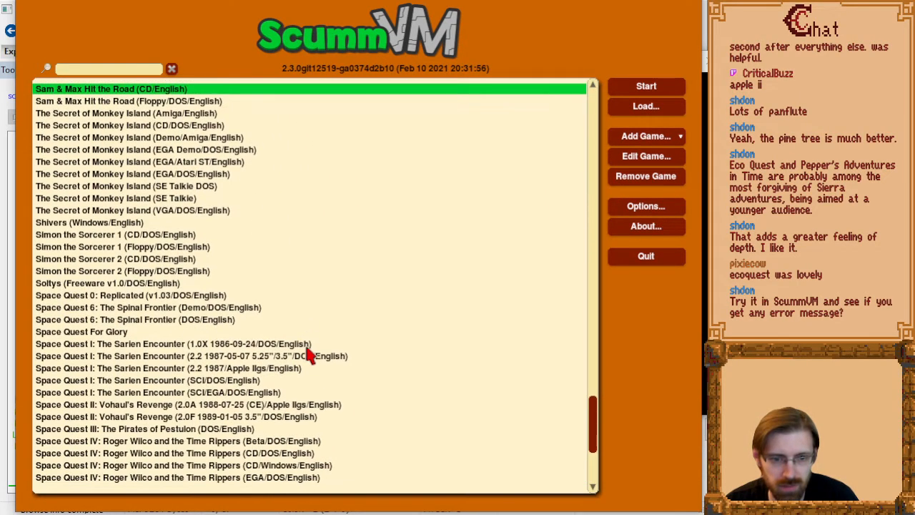
pyautogui.click(219, 431)
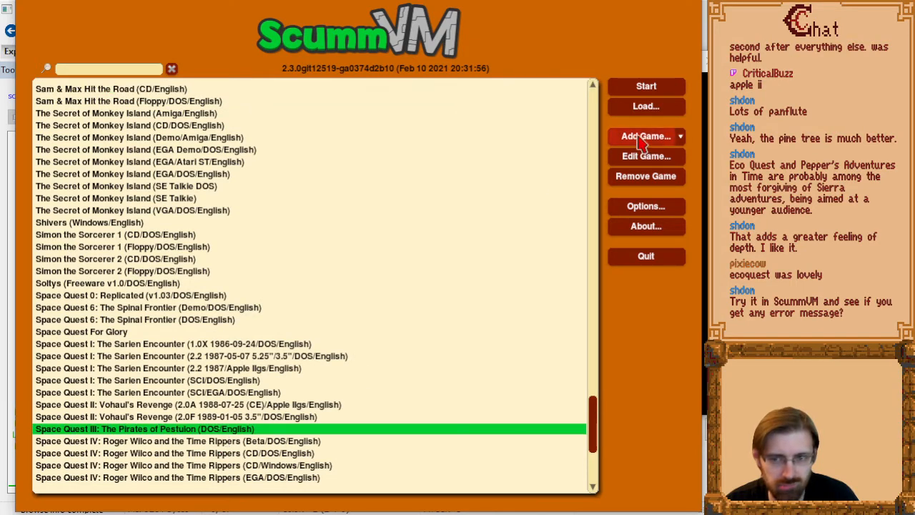
# Try to add the KQ2NEW folder as the Leisure Suit Larry 2 demo variant, close the report and quit ScummVM.
pyautogui.click(646, 137)
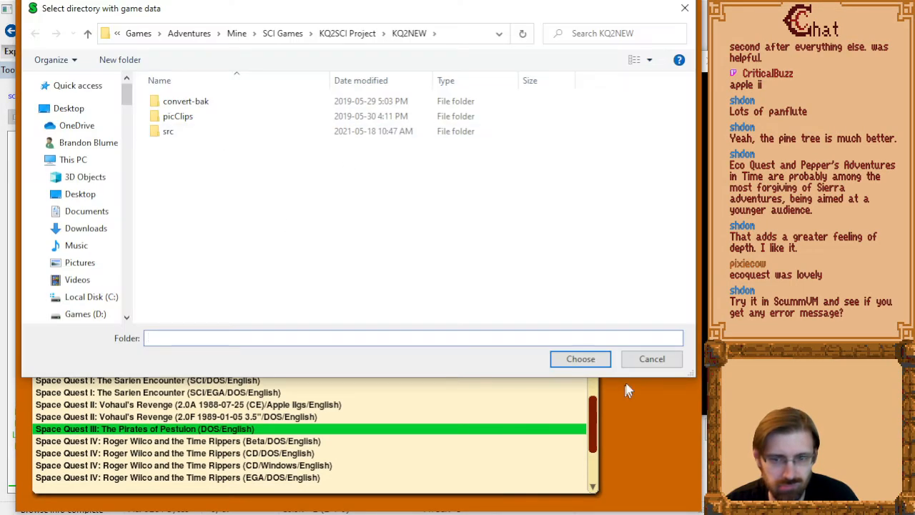
pyautogui.click(580, 359)
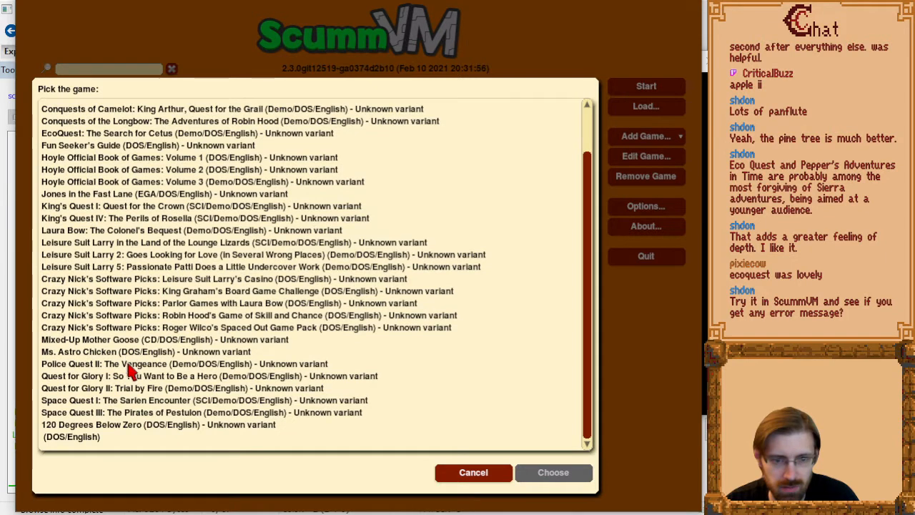
pyautogui.scroll(4, 161, 325)
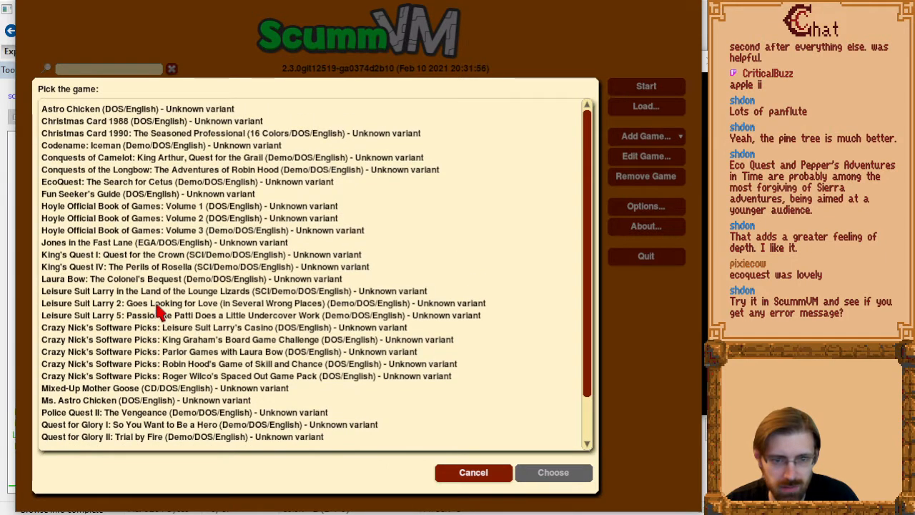
pyautogui.doubleClick(160, 304)
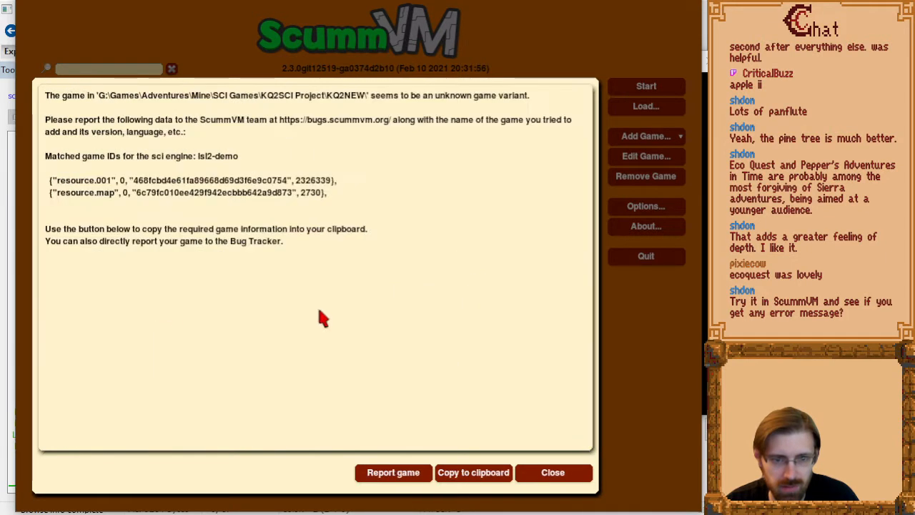
pyautogui.click(551, 480)
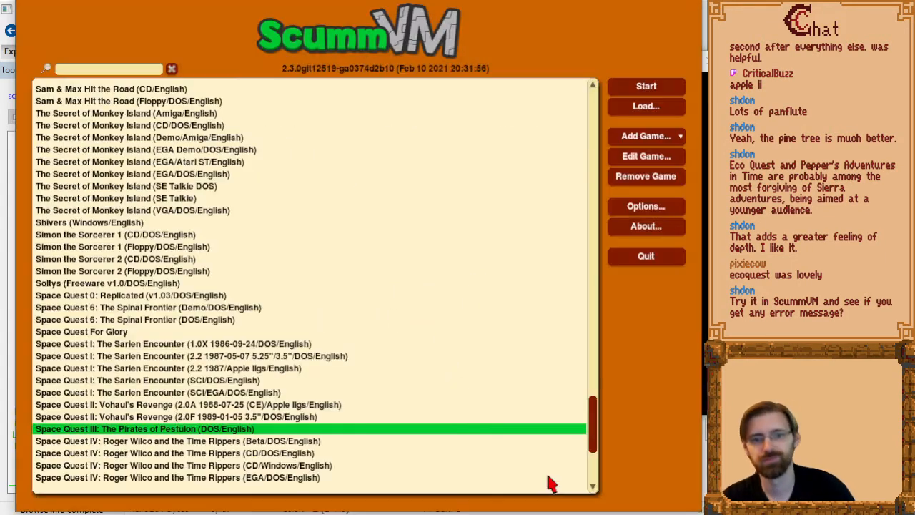
pyautogui.click(647, 258)
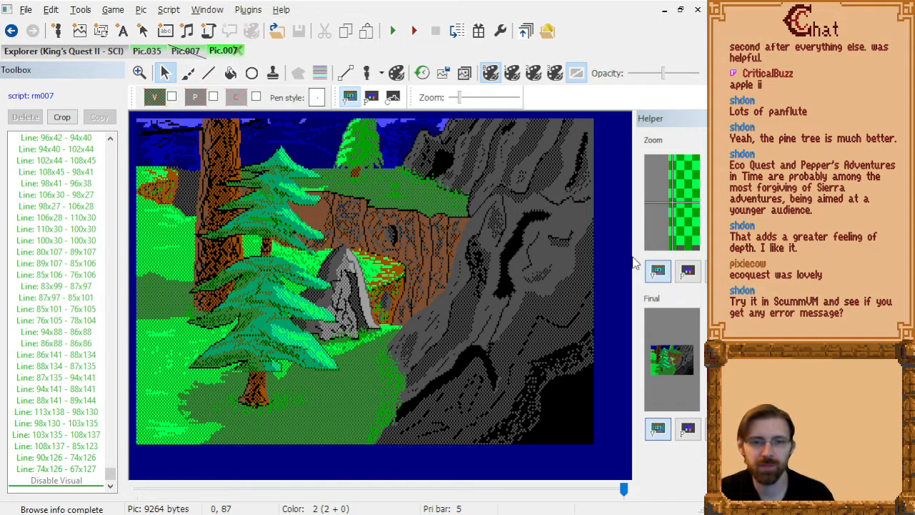
# Switch to the King's Quest II project's script resources and open the Main script.
pyautogui.click(62, 50)
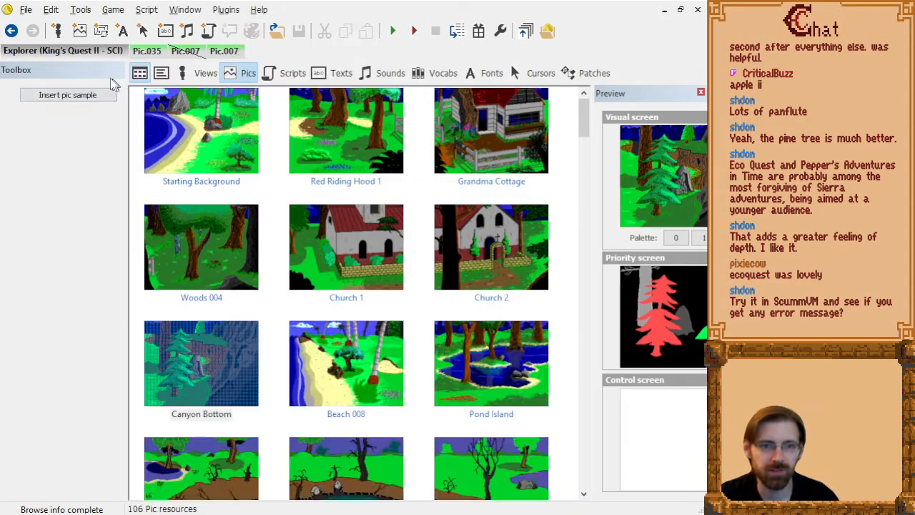
pyautogui.click(286, 73)
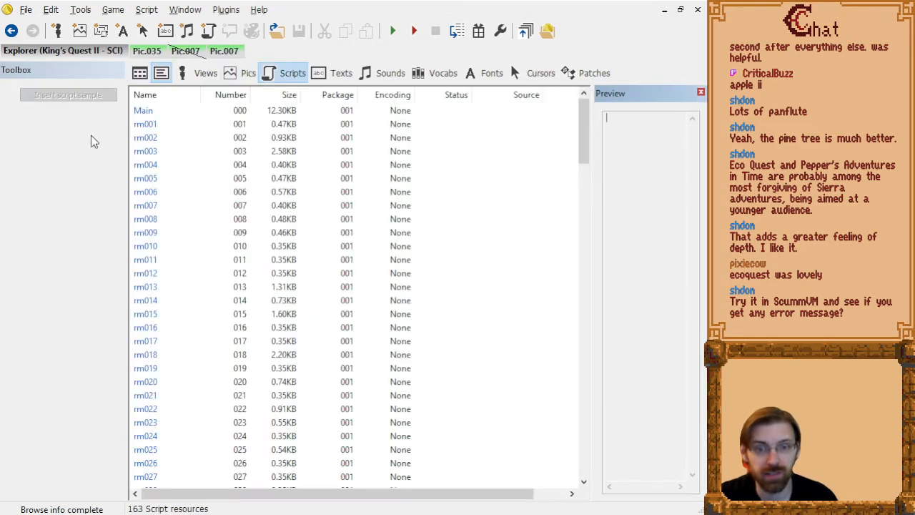
pyautogui.click(143, 113)
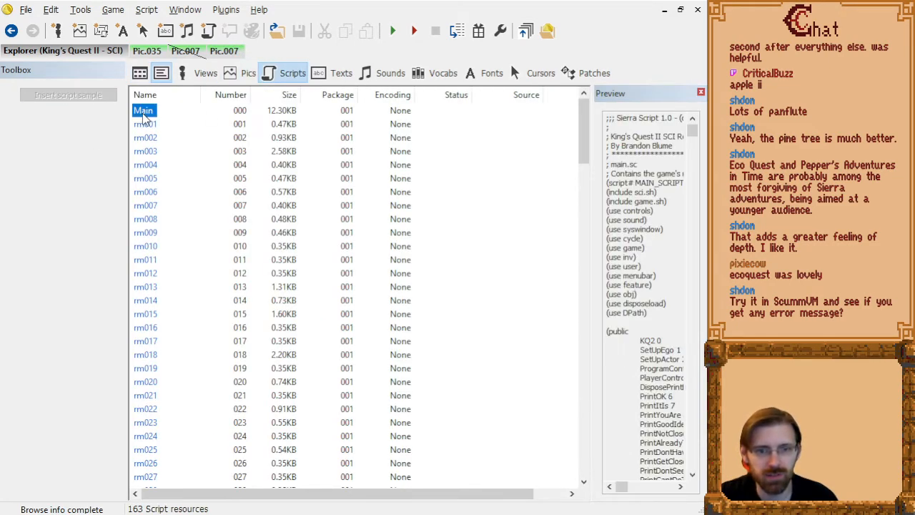
pyautogui.doubleClick(143, 114)
# Find the Game instance declaration in Main.sc and examine the KQ2 name it uses.
pyautogui.scroll(-15, 264, 292)
pyautogui.scroll(-20, 263, 292)
pyautogui.scroll(-10, 269, 290)
pyautogui.scroll(11, 222, 229)
pyautogui.doubleClick(199, 231)
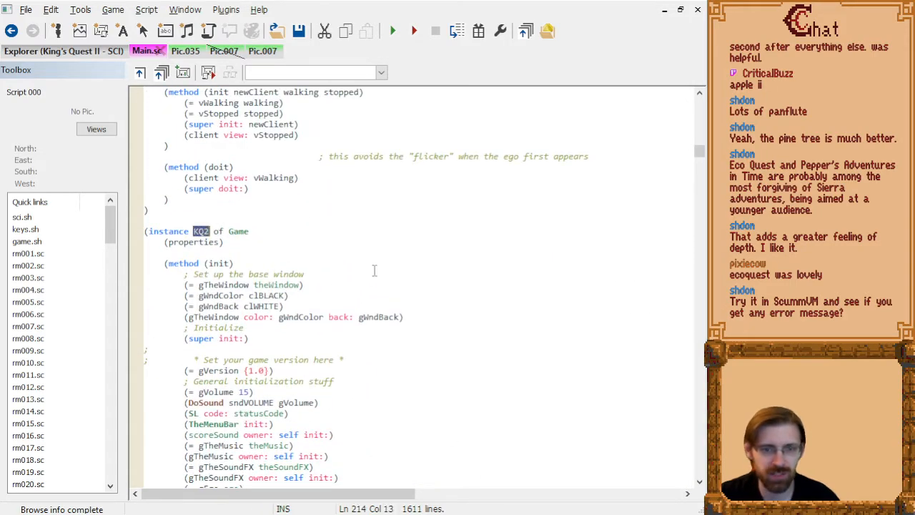
pyautogui.click(239, 231)
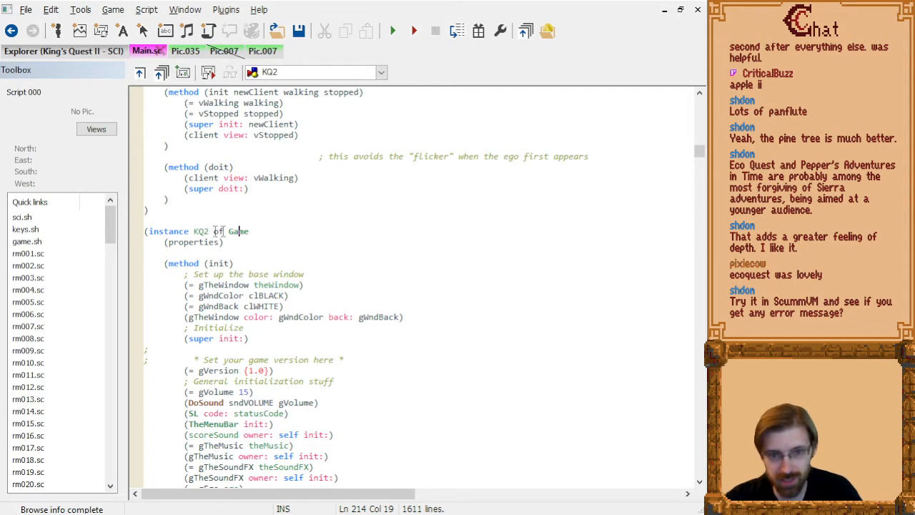
# Rename the Game instance in Main.sc from KQ2 to LSL3 and compile the script.
pyautogui.doubleClick(203, 231)
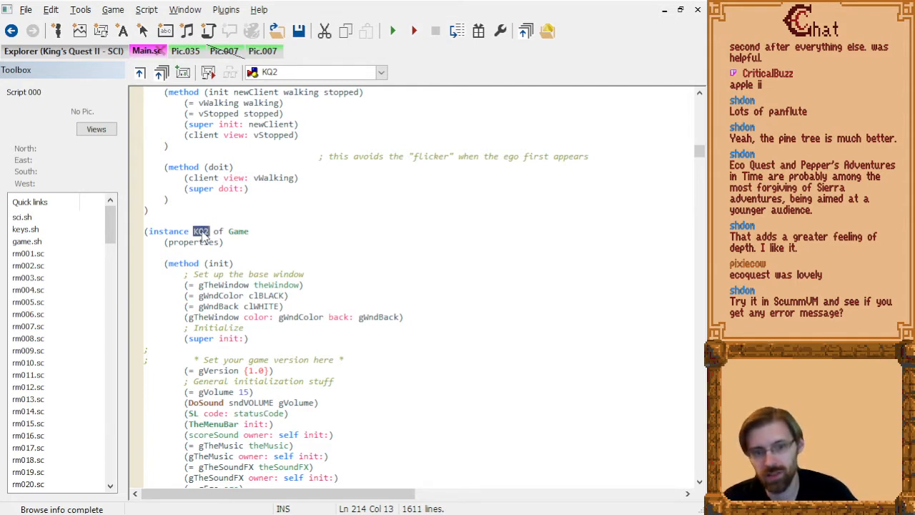
pyautogui.click(256, 236)
pyautogui.doubleClick(203, 231)
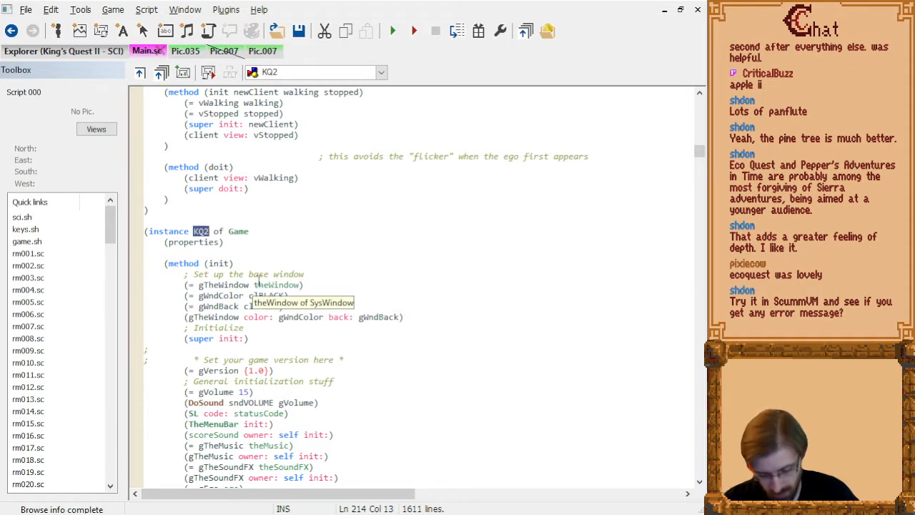
pyautogui.write('LSL3')
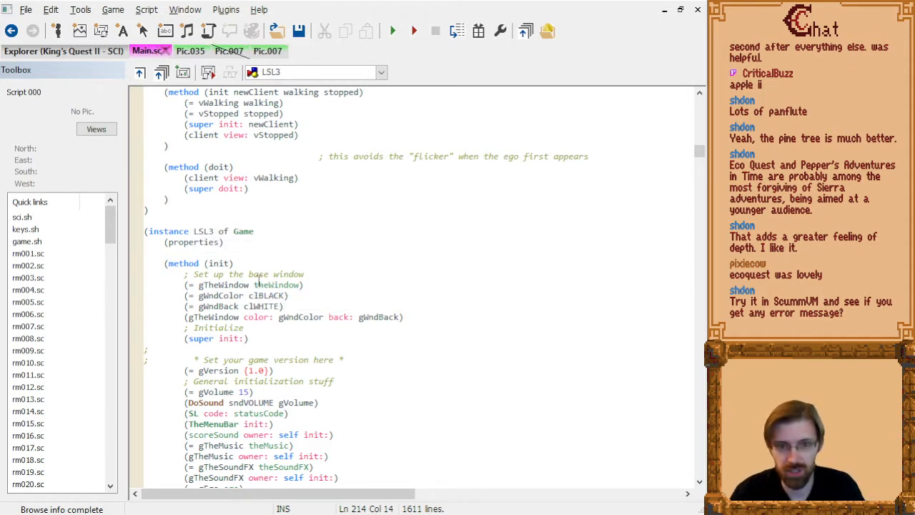
pyautogui.hotkey('ctrl', 'b')
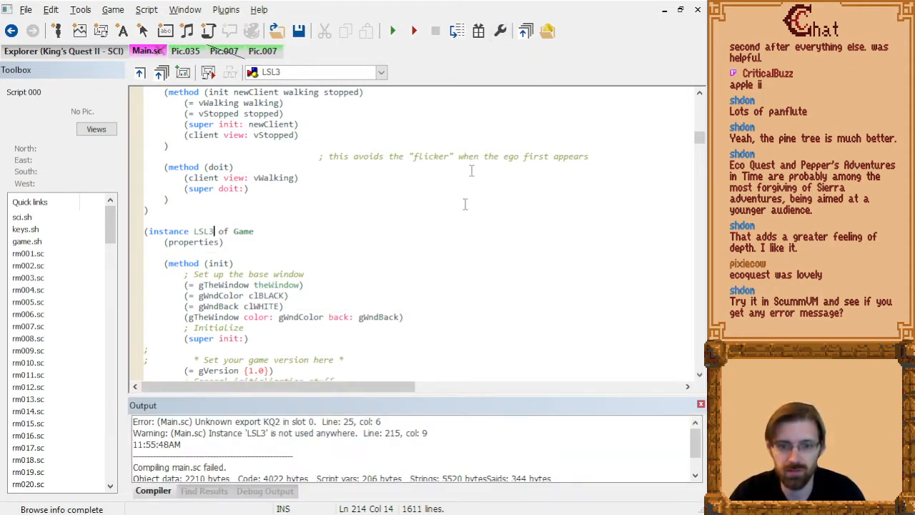
# Rename the slot 0 public export in Main.sc to LSL3, compile the script and recompile all scripts.
pyautogui.doubleClick(313, 423)
pyautogui.scroll(4, 225, 116)
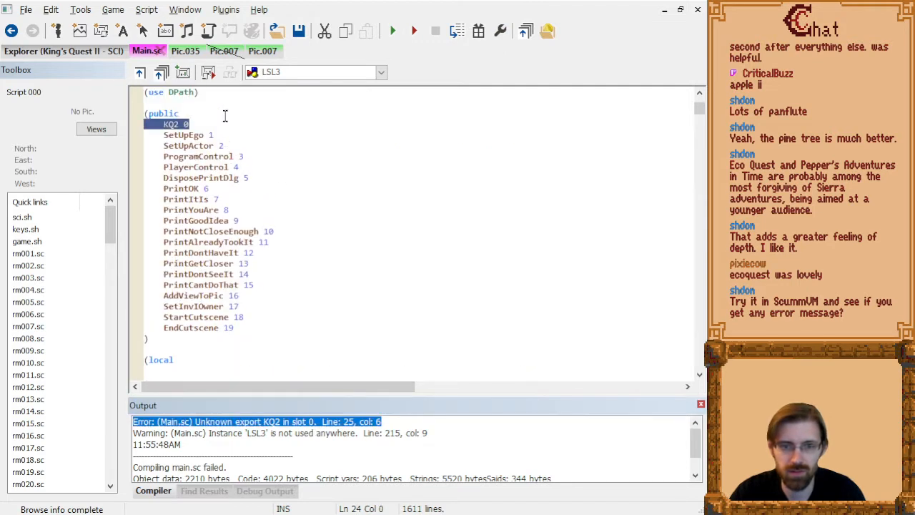
pyautogui.doubleClick(171, 220)
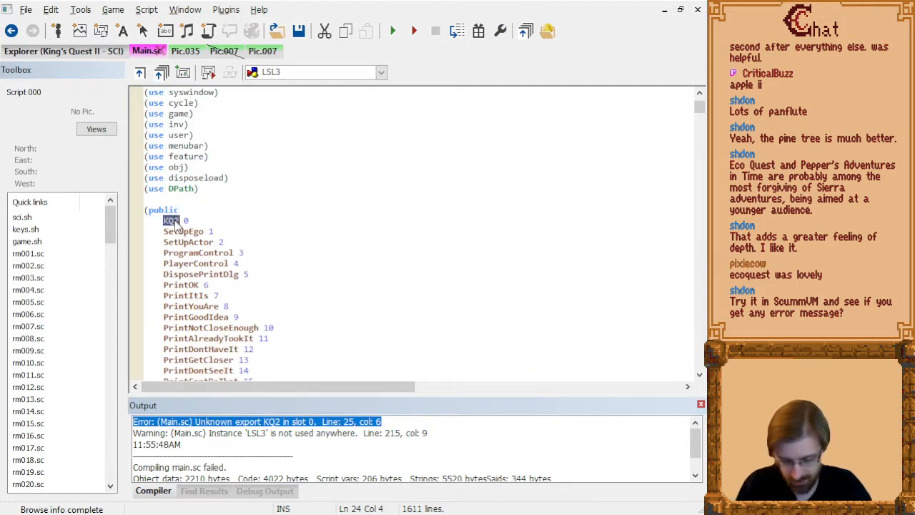
pyautogui.write('LSL3')
pyautogui.click(372, 222)
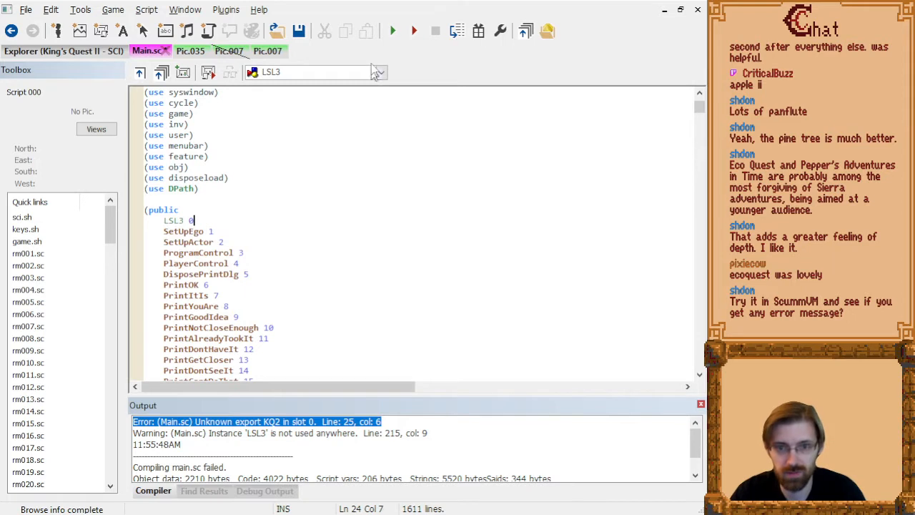
pyautogui.hotkey('ctrl', 'b')
pyautogui.click(502, 33)
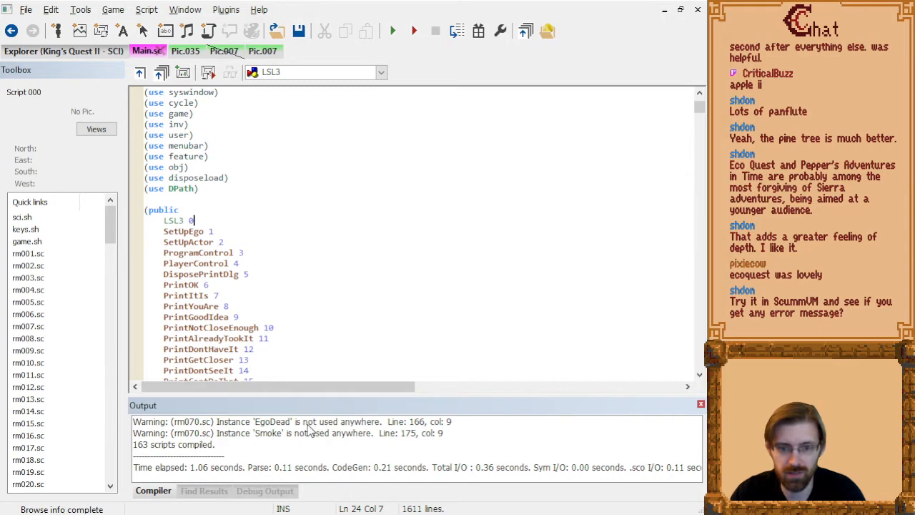
# Try adding the renamed game in ScummVM, look through the suggested unknown variants, then cancel and quit ScummVM.
pyautogui.click(393, 33)
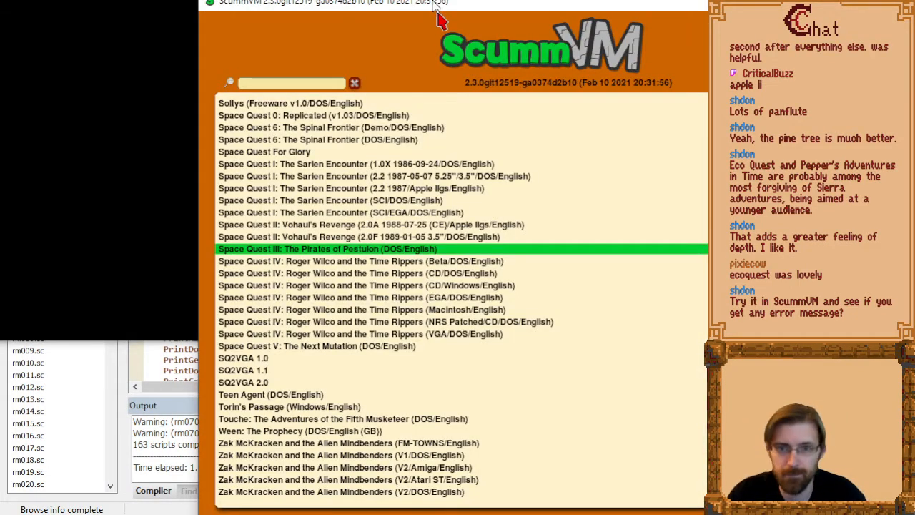
pyautogui.moveTo(438, 14); pyautogui.dragTo(252, 5)
pyautogui.click(670, 139)
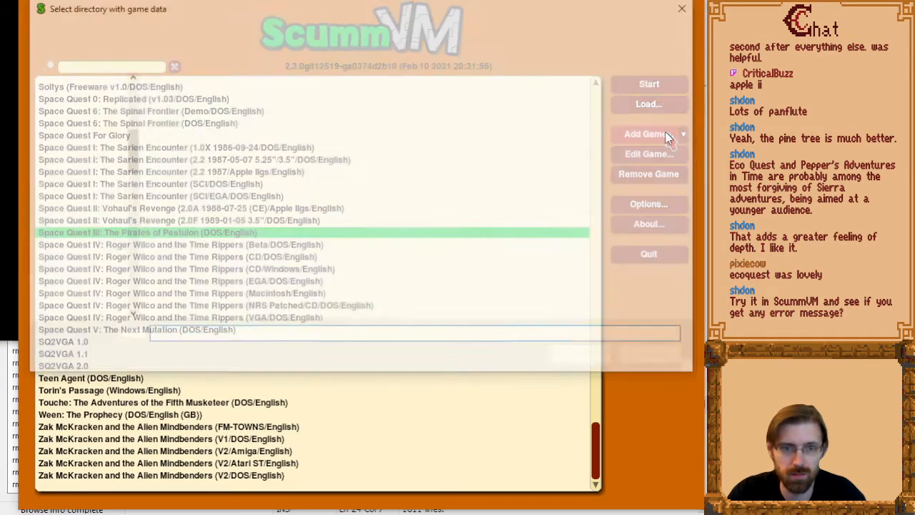
pyautogui.click(584, 357)
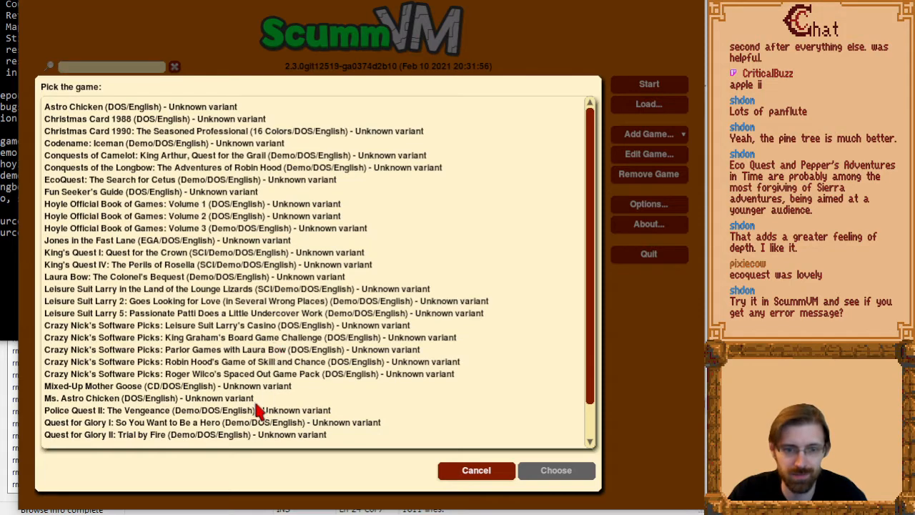
pyautogui.scroll(-3, 217, 334)
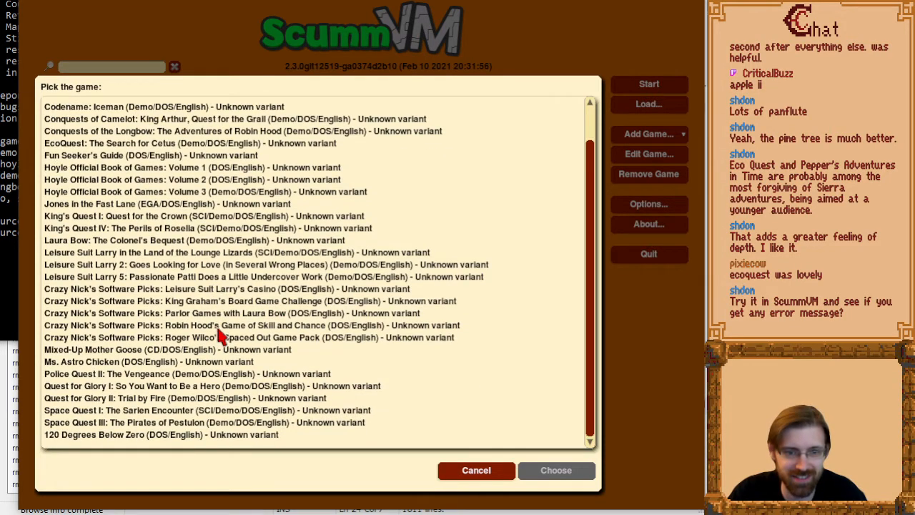
pyautogui.click(481, 470)
pyautogui.click(636, 258)
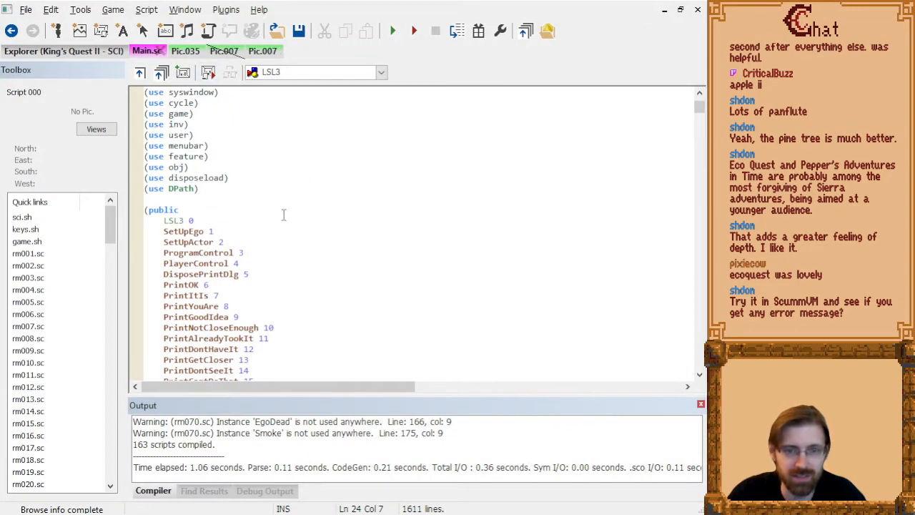
# Restore the slot 0 public export name to KQ2 in Main.sc.
pyautogui.doubleClick(173, 221)
pyautogui.write('KQ2')
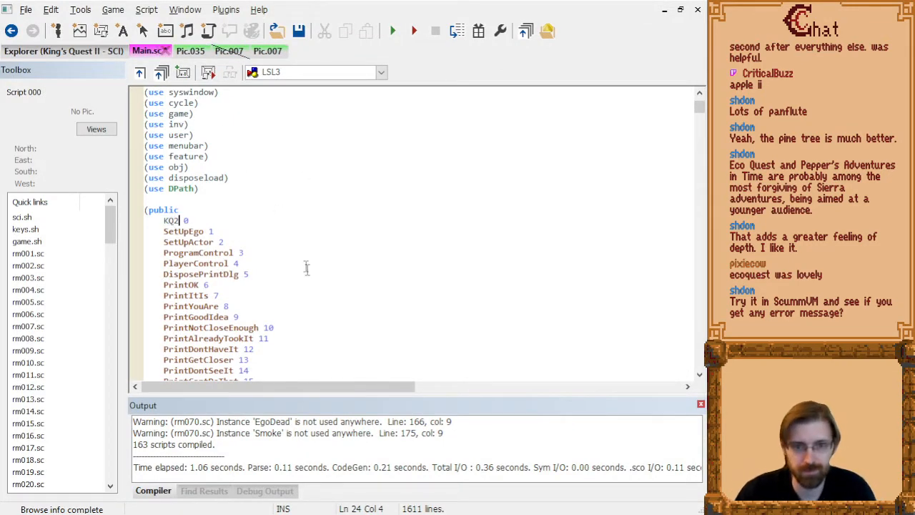
pyautogui.click(307, 272)
# Restore the Game instance name to KQ2 in Main.sc and recompile the script and the whole project.
pyautogui.scroll(-20, 314, 293)
pyautogui.scroll(-10, 309, 308)
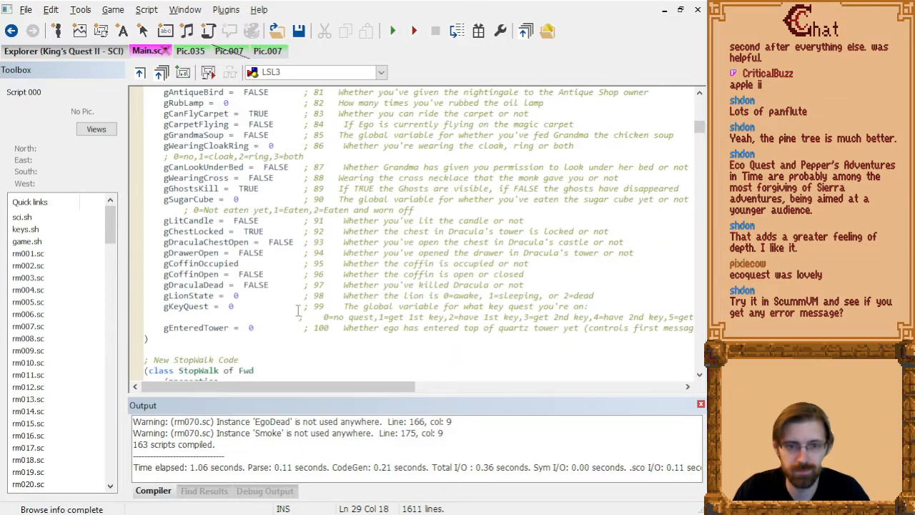
pyautogui.click(701, 404)
pyautogui.scroll(-8, 370, 274)
pyautogui.scroll(-20, 370, 274)
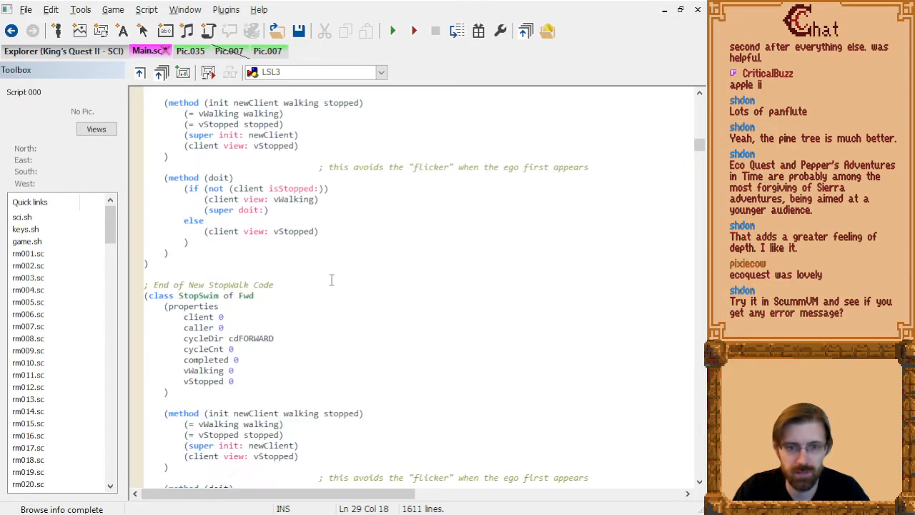
pyautogui.scroll(9, 326, 284)
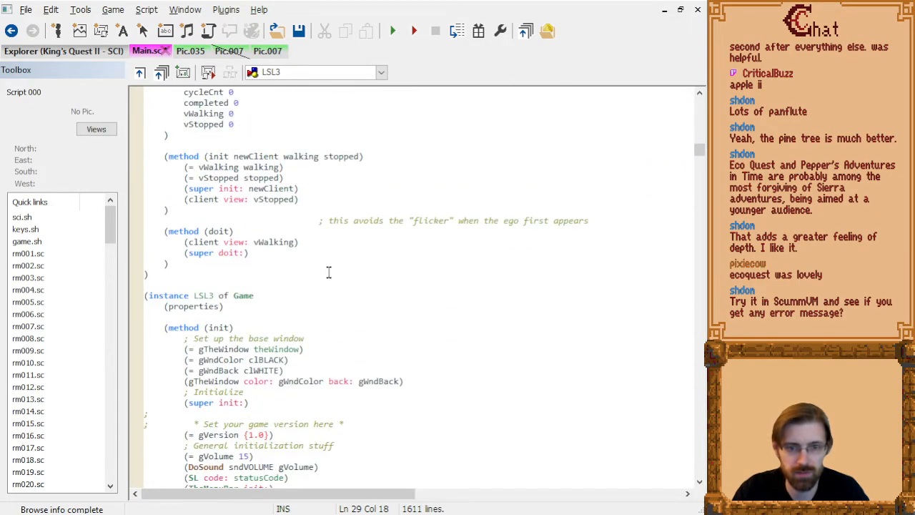
pyautogui.doubleClick(203, 295)
pyautogui.write('KQ2')
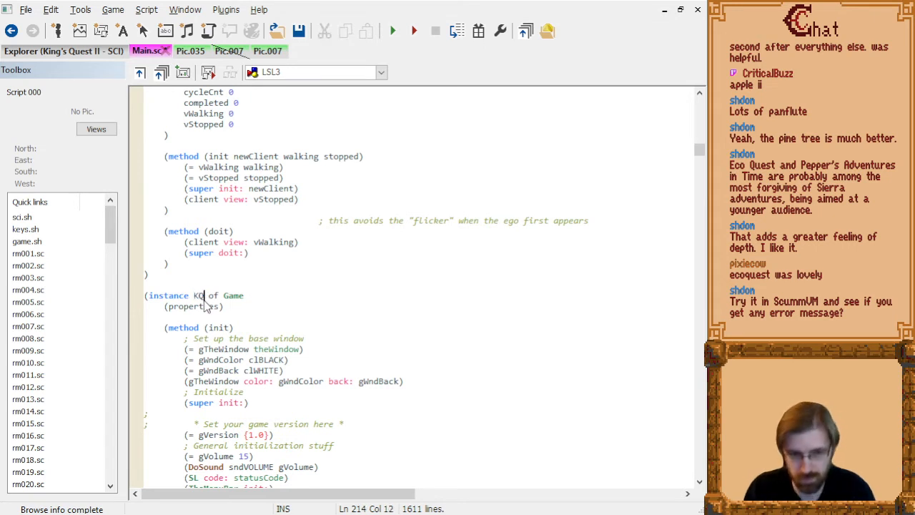
pyautogui.hotkey('ctrl', 'F7')
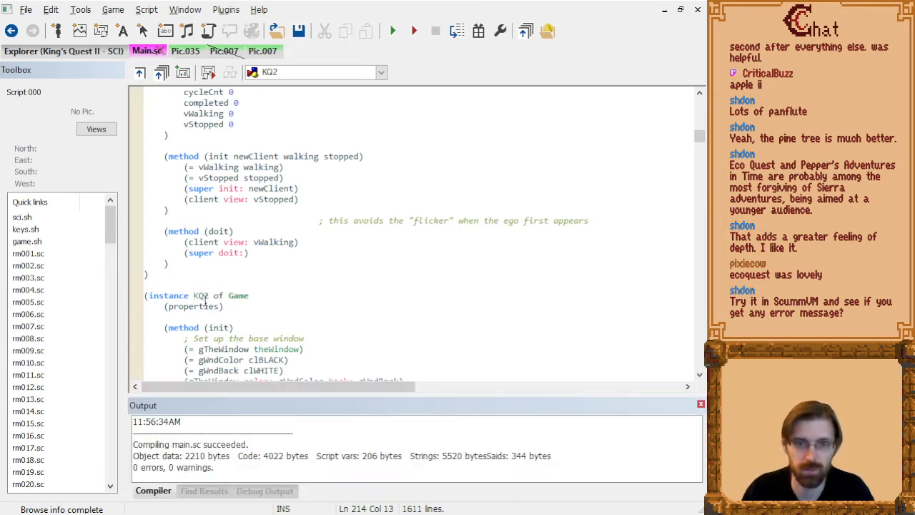
pyautogui.click(526, 30)
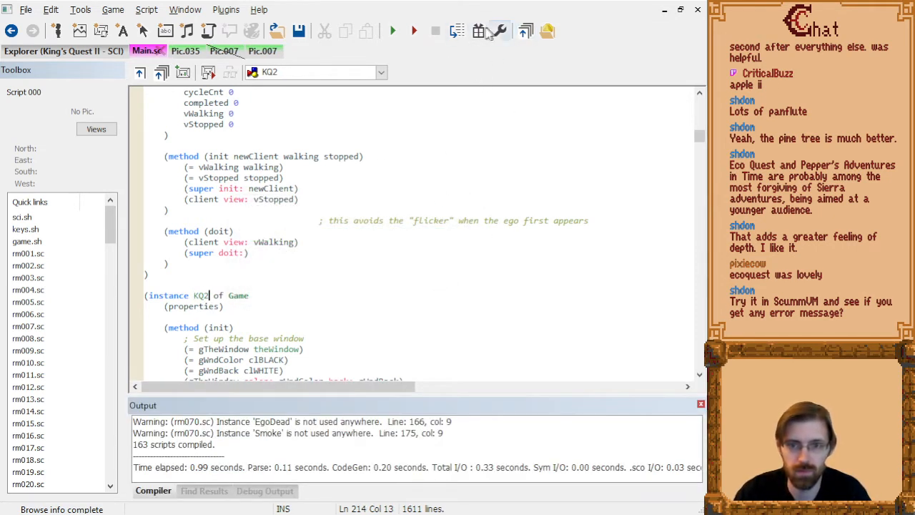
# Run the game in DOSBox, skip the intro and teleport to the pine tree room to examine its picture.
pyautogui.click(398, 31)
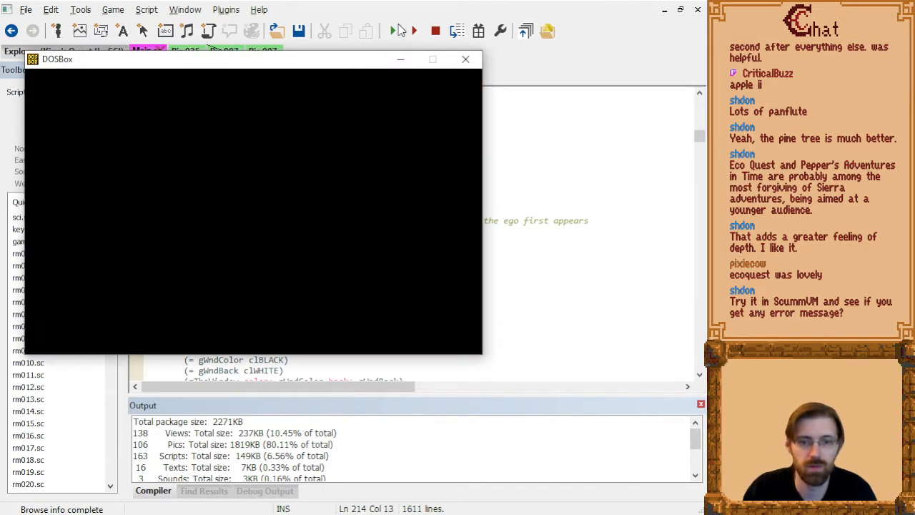
pyautogui.press('Right')
pyautogui.press('Return')
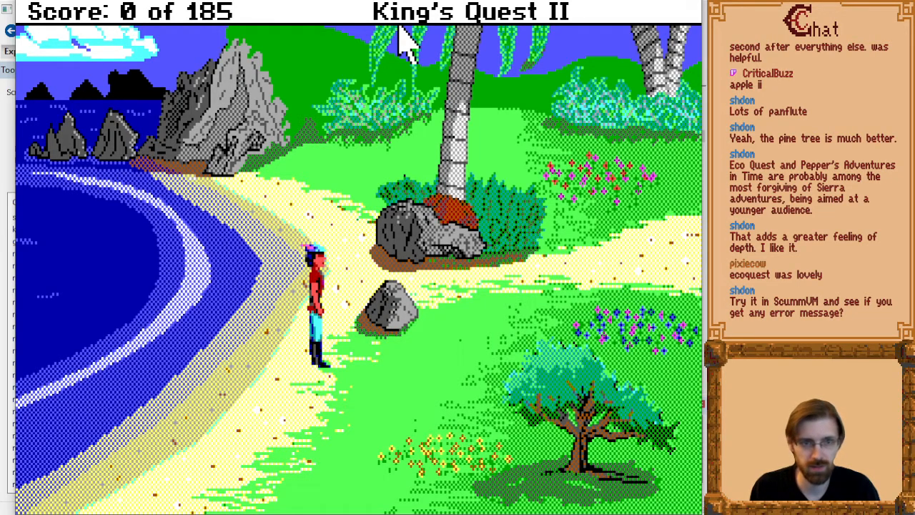
pyautogui.hotkey('alt', 'Tab')
pyautogui.hotkey('alt', 'Tab')
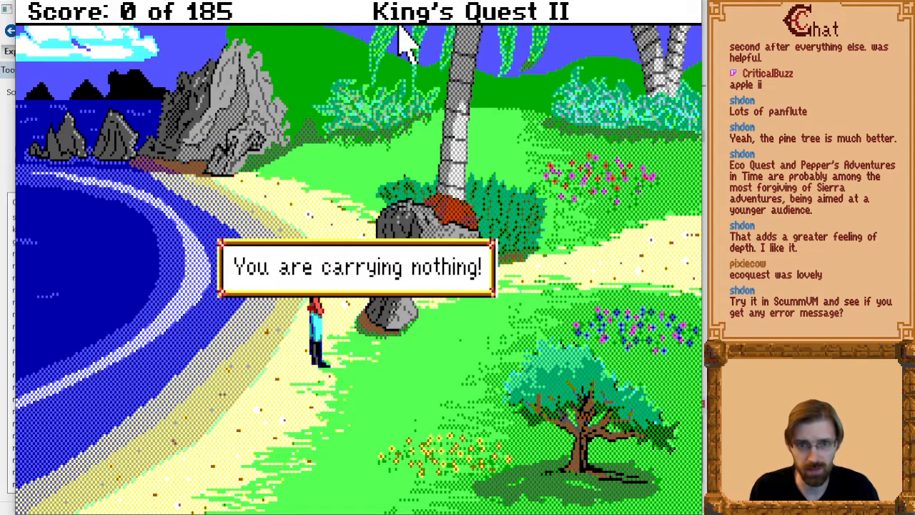
pyautogui.press('Return')
pyautogui.hotkey('alt', 't')
pyautogui.write('10')
pyautogui.press('Return')
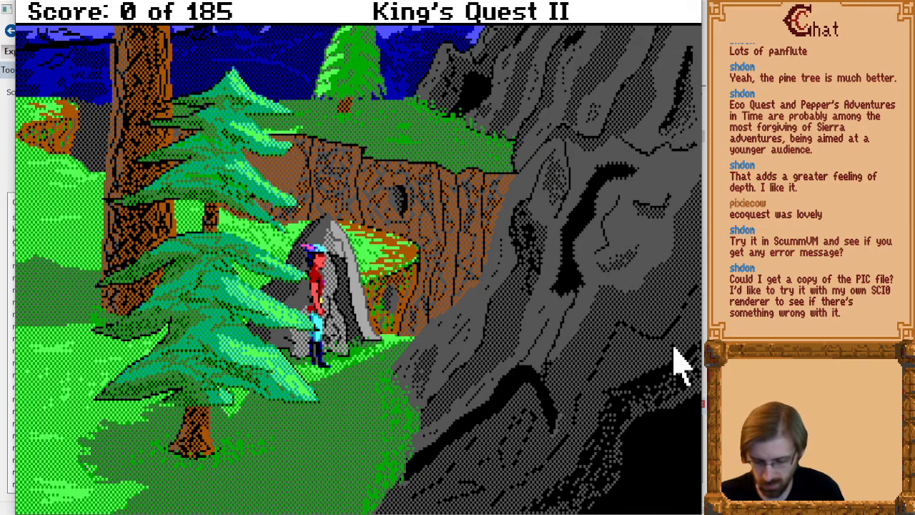
pyautogui.hotkey('alt', 'Tab')
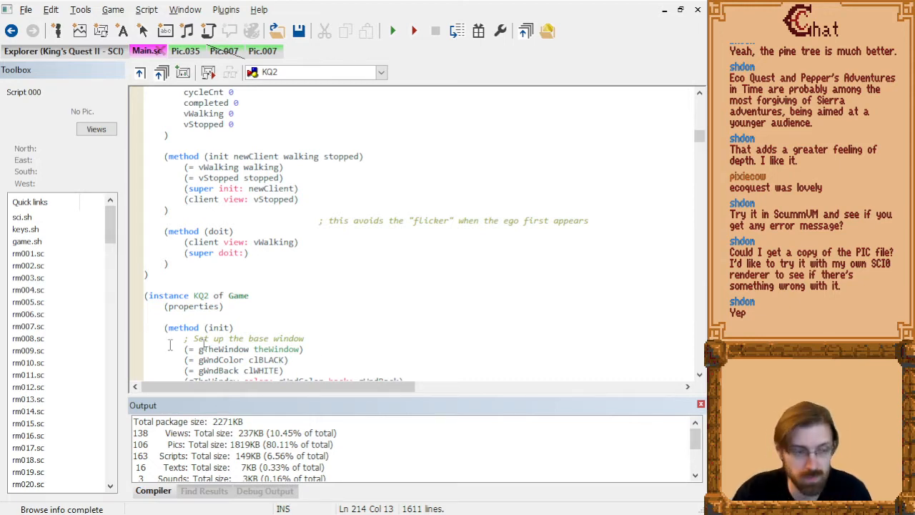
# Open File Explorer at g:\games\adventures\mine\sci games\kq2sci project\resources\pictures.
pyautogui.press('super+e')
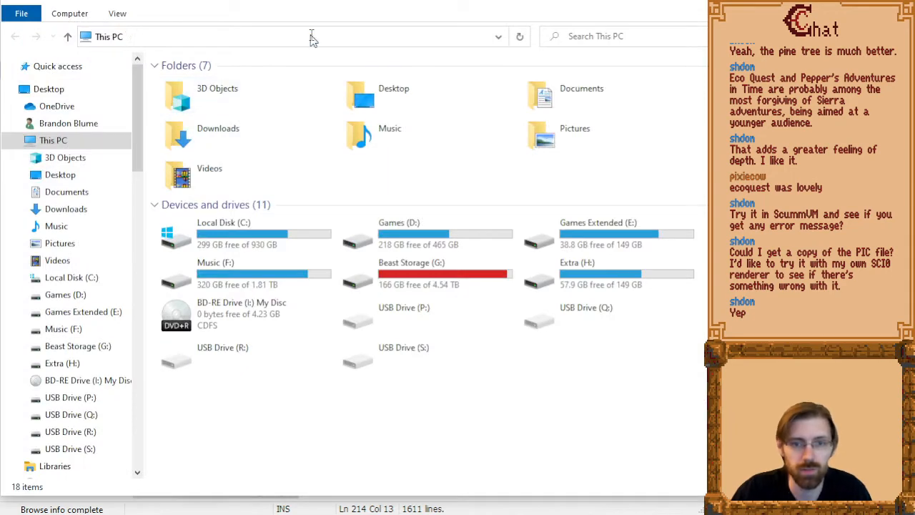
pyautogui.click(311, 36)
pyautogui.write('g:\\games\\adventu')
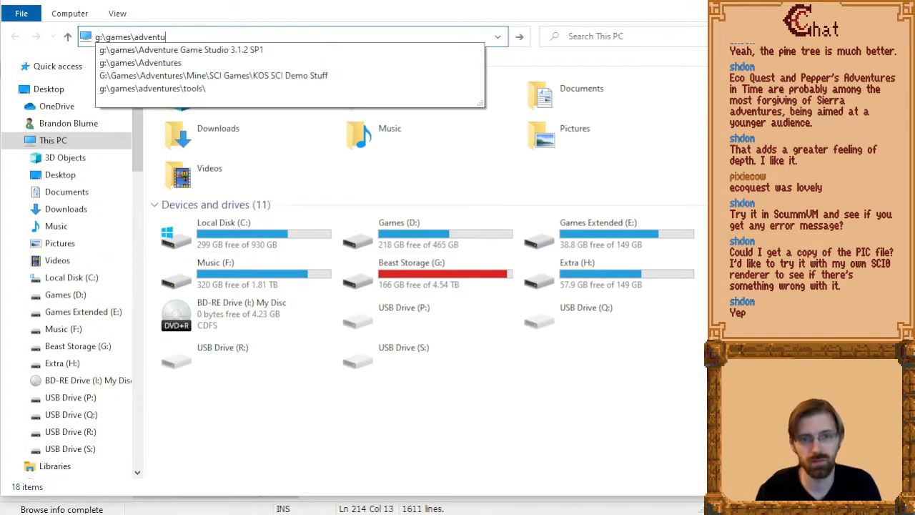
pyautogui.write('res\\mine\\sci games\\ks')
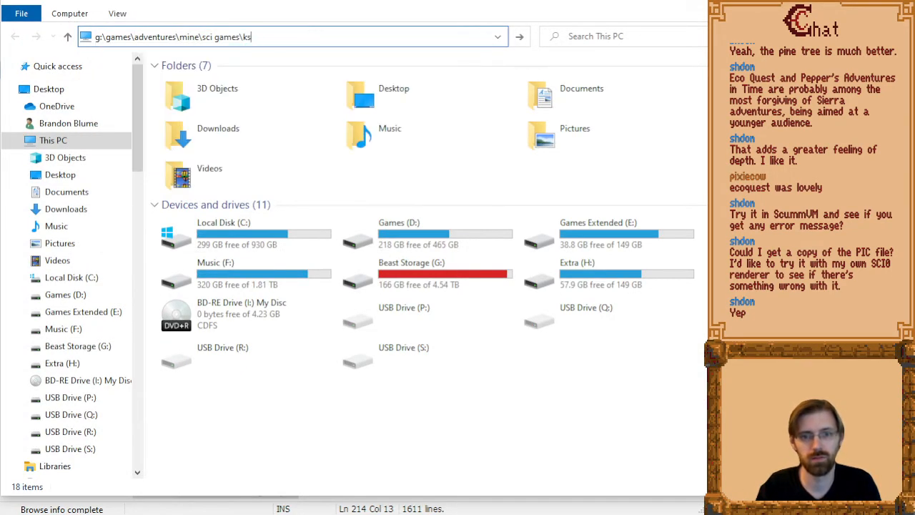
pyautogui.press('BackSpace')
pyautogui.write('q2sci project\\kq2new\\')
pyautogui.hotkey('ctrl', 'shift', 'Left')
pyautogui.write('reo')
pyautogui.press('BackSpace')
pyautogui.write('sources\\pictur')
pyautogui.press('Return')
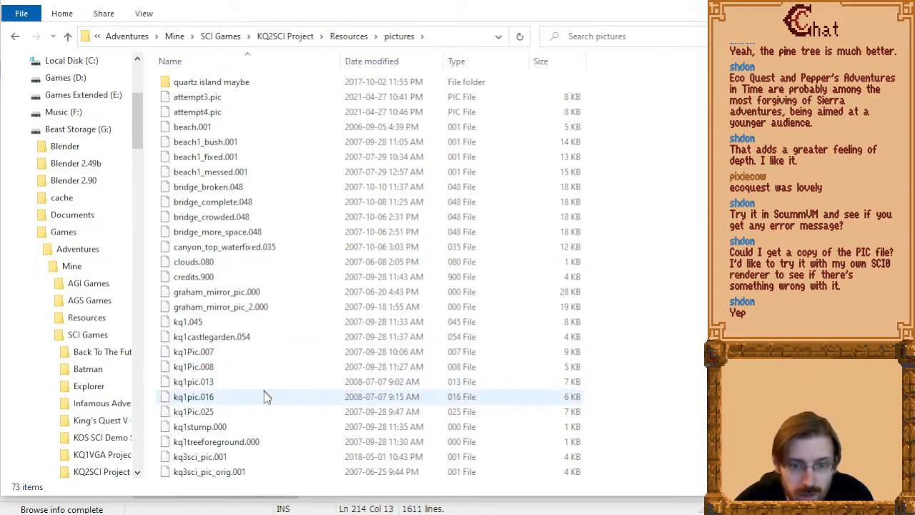
# Find pic.007 in the pictures folder and drop a copy into the neighbouring window to share it.
pyautogui.scroll(-9, 264, 397)
pyautogui.click(183, 188)
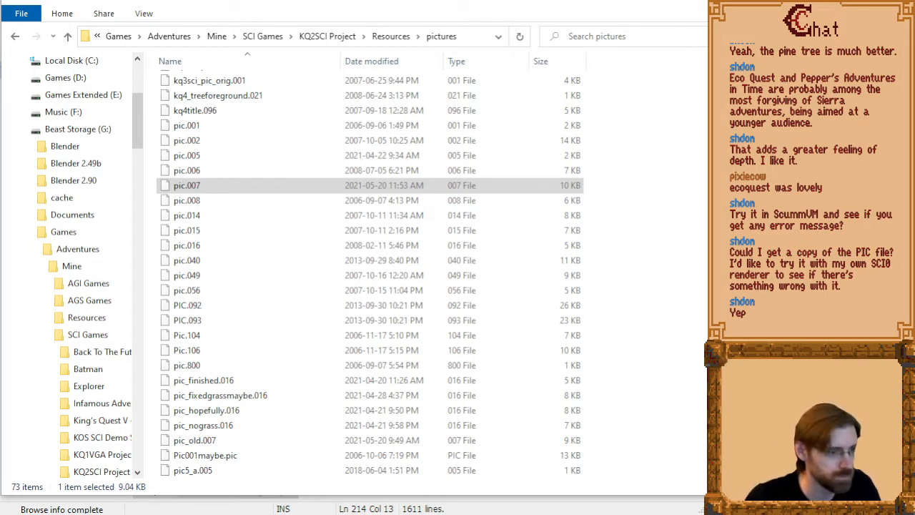
pyautogui.moveTo(197, 186); pyautogui.dragTo(2, 286)
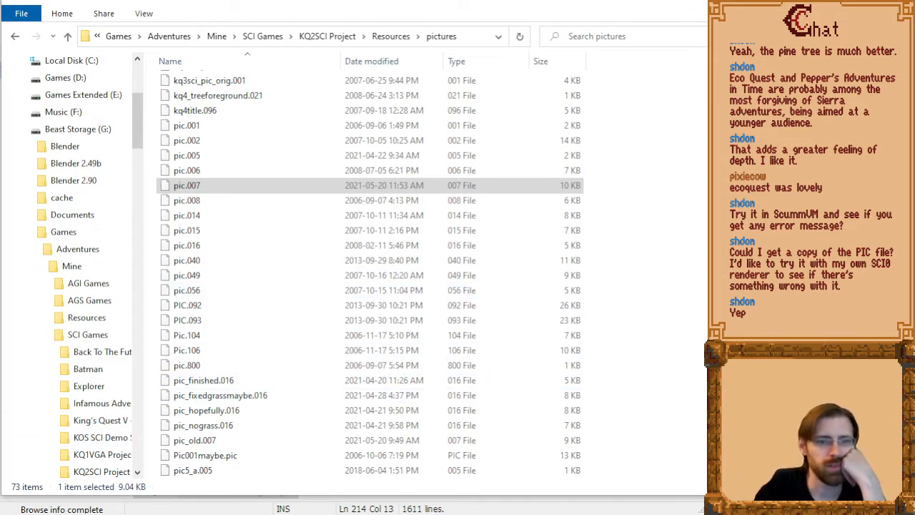
# Switch to the SCI resource viewer, open g:\games\adventures\mine\sci games\kq2sci project\resources\pictures\pic.007 as a single file and display the picture.
pyautogui.hotkey('alt', 'Tab')
pyautogui.hotkey('alt', 'Tab')
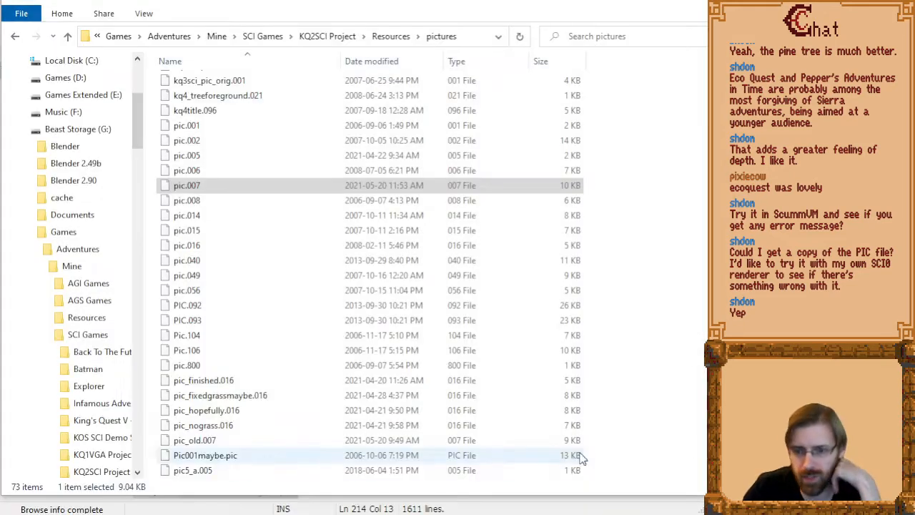
pyautogui.hotkey('alt', 'Tab')
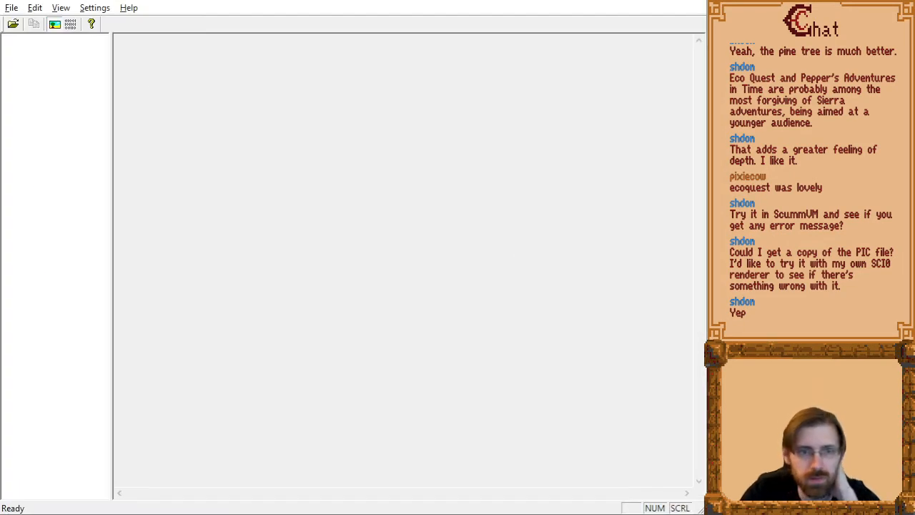
pyautogui.click(12, 8)
pyautogui.click(33, 40)
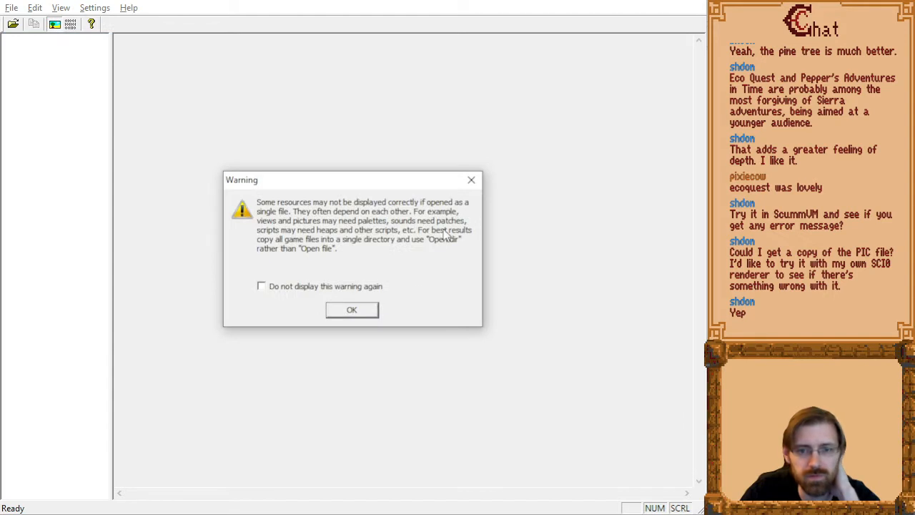
pyautogui.click(352, 311)
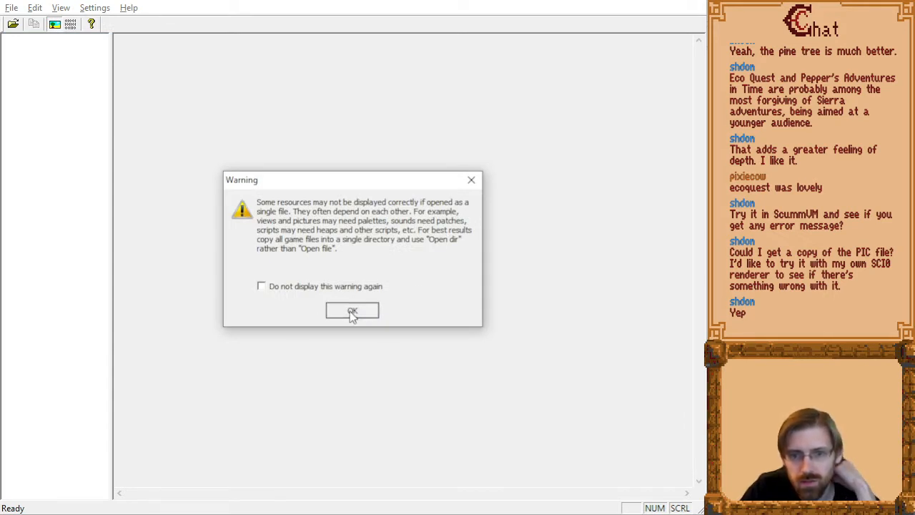
pyautogui.write('g:')
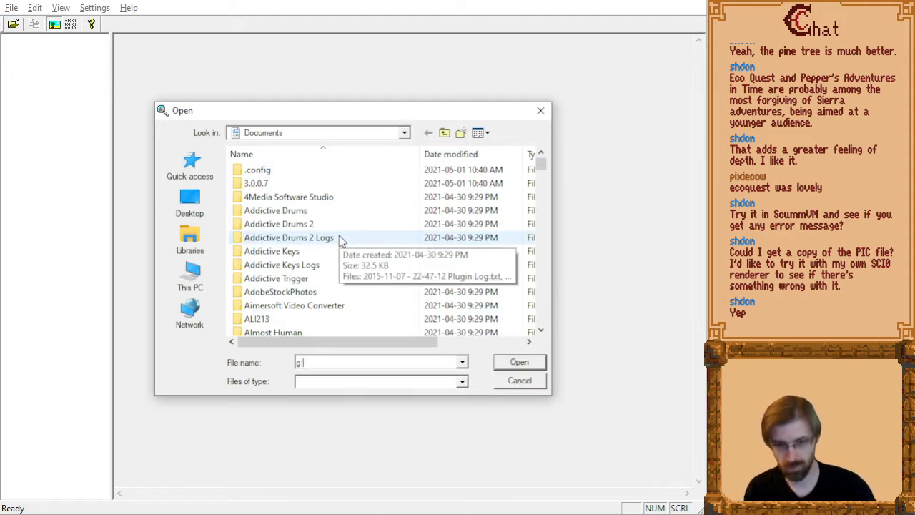
pyautogui.write('\\games\\adventures\\mine\\sci g')
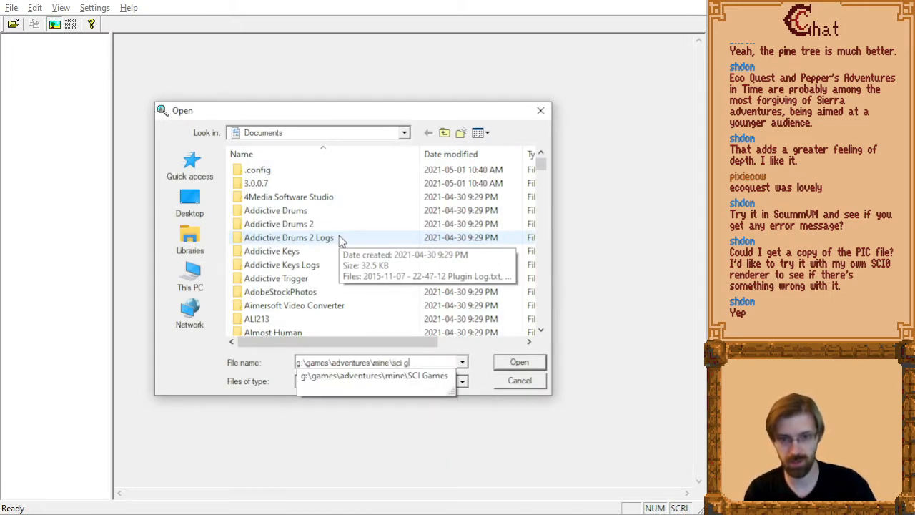
pyautogui.write('ames\\kq2sci p')
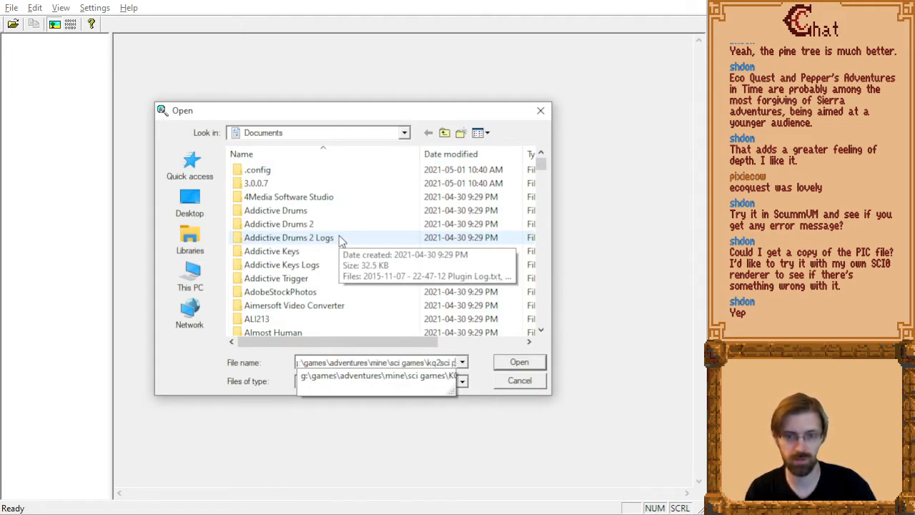
pyautogui.write('roject\resourcesources')
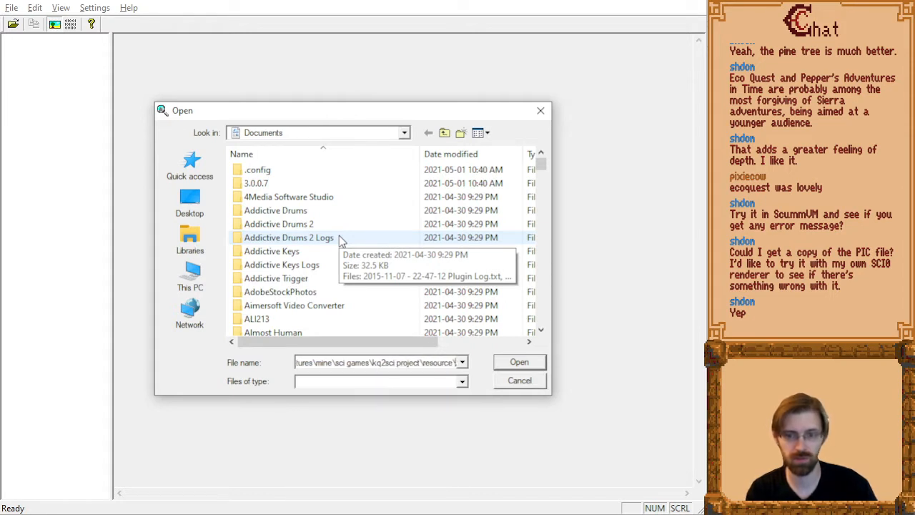
pyautogui.write('\\p')
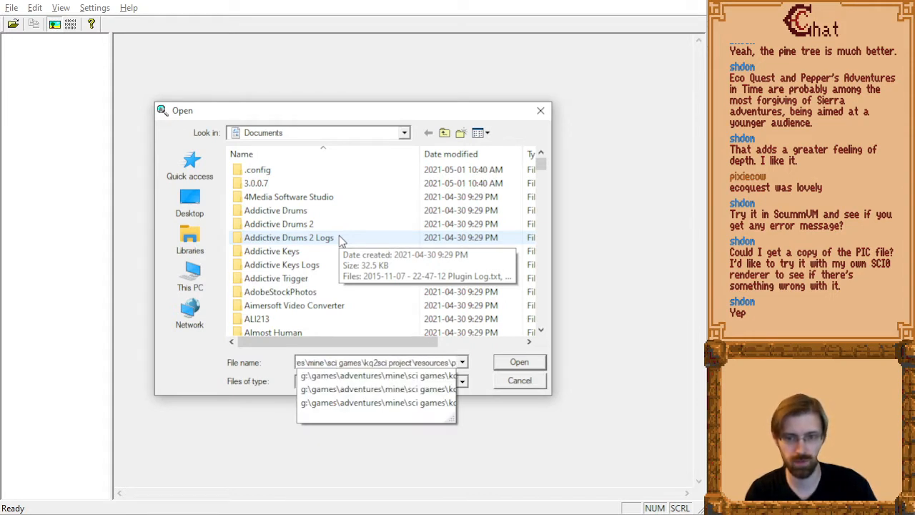
pyautogui.write('ictures\\pic.007')
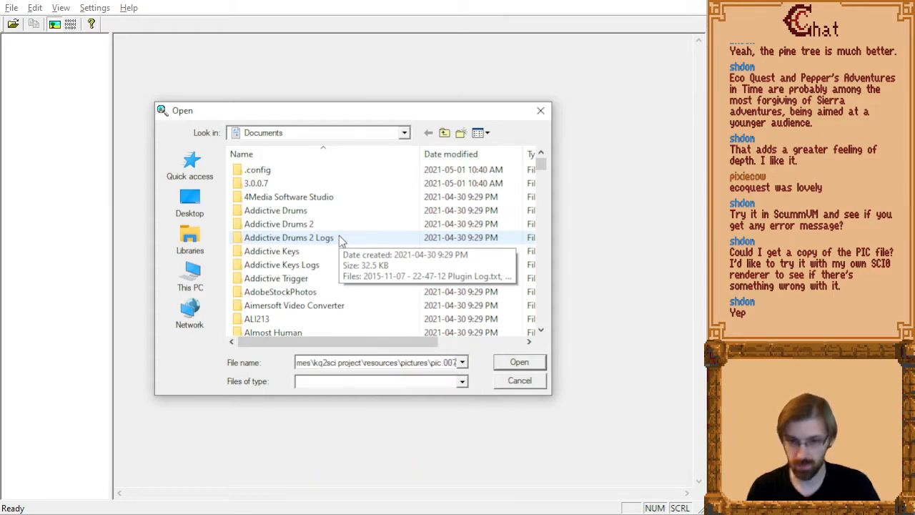
pyautogui.press('Return')
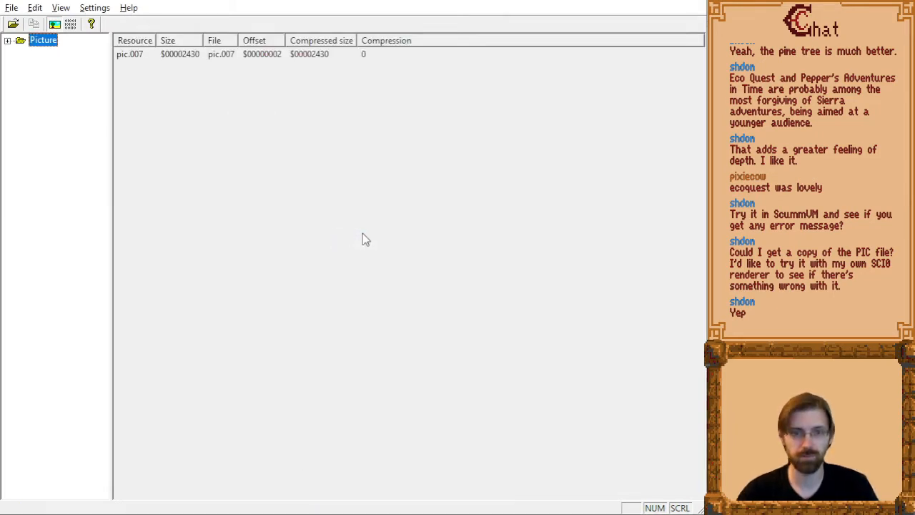
pyautogui.click(8, 41)
pyautogui.click(44, 54)
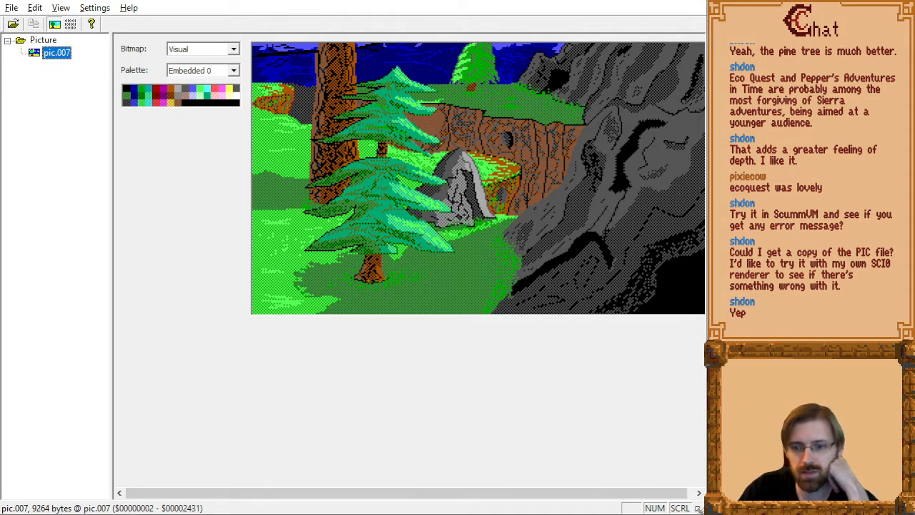
# Check the resource viewer's menus and preferences for relevant display settings, leaving the preferences as they are.
pyautogui.moveTo(699, 508); pyautogui.dragTo(701, 508)
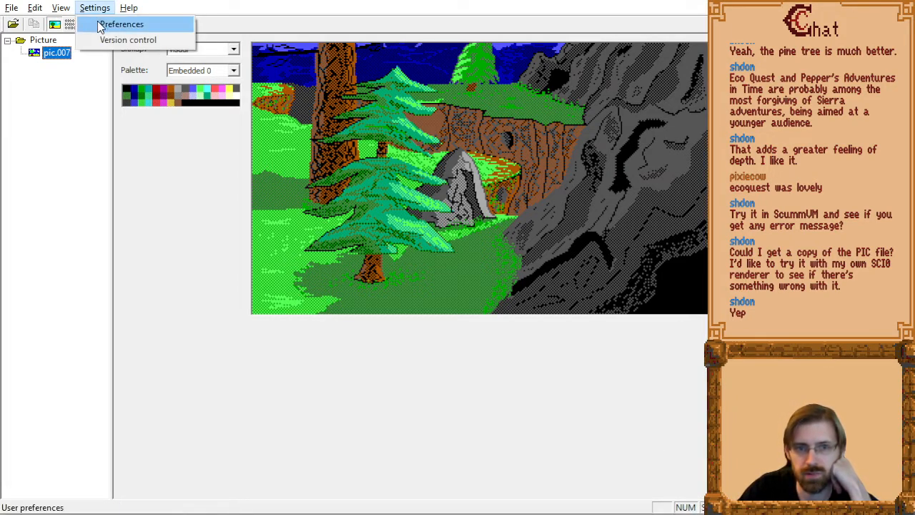
pyautogui.click(100, 24)
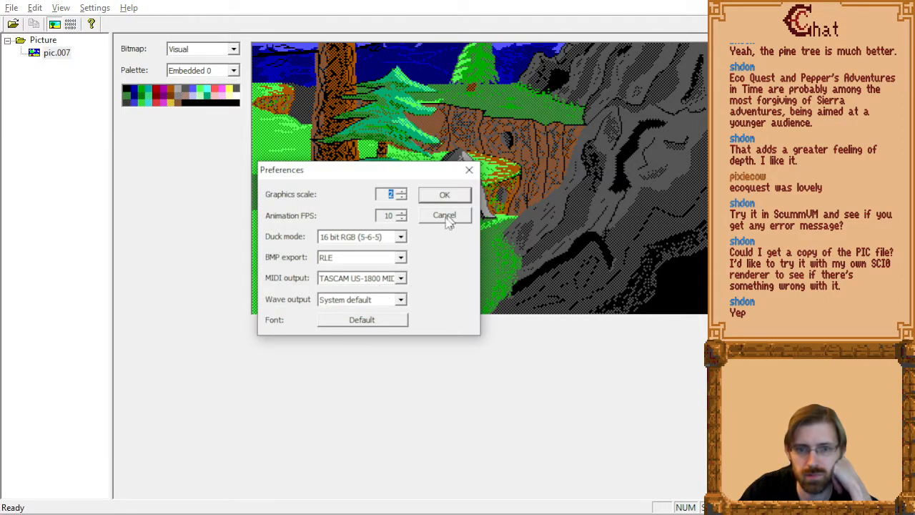
pyautogui.click(445, 215)
pyautogui.click(61, 8)
pyautogui.moveTo(12, 8)
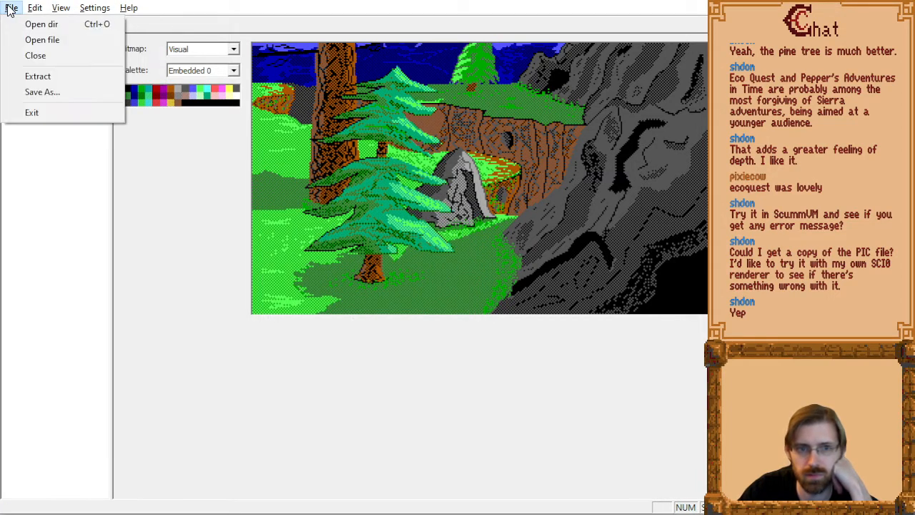
pyautogui.moveTo(94, 8)
pyautogui.click(100, 24)
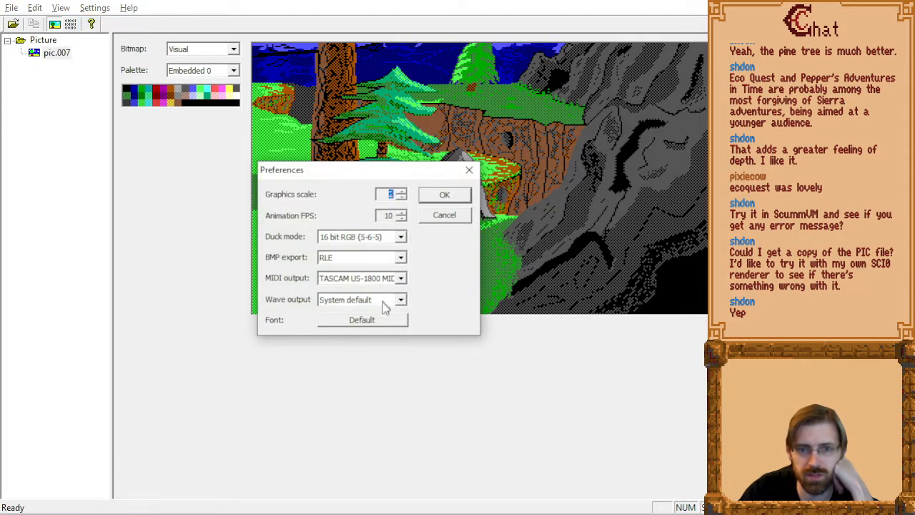
pyautogui.click(437, 215)
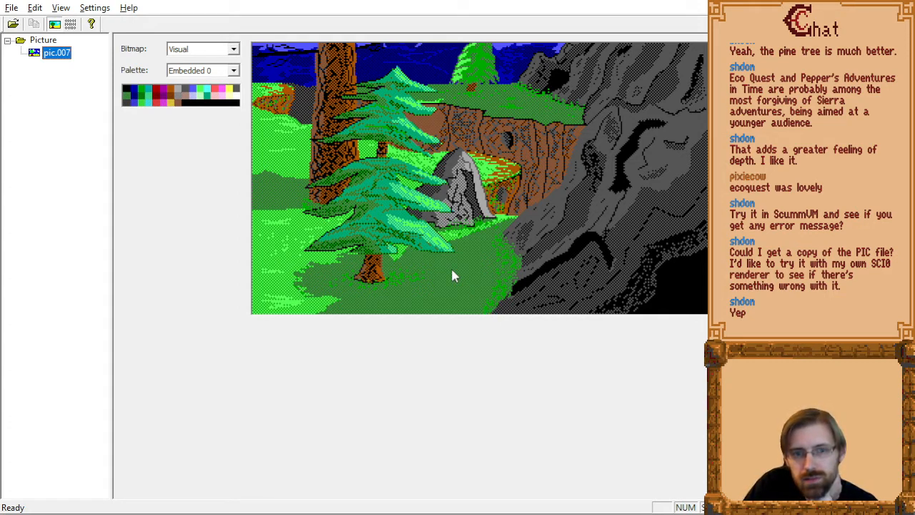
# Compare the Priority, Visual and Control bitmaps of pic.007, ending on Control.
pyautogui.click(208, 50)
pyautogui.click(207, 70)
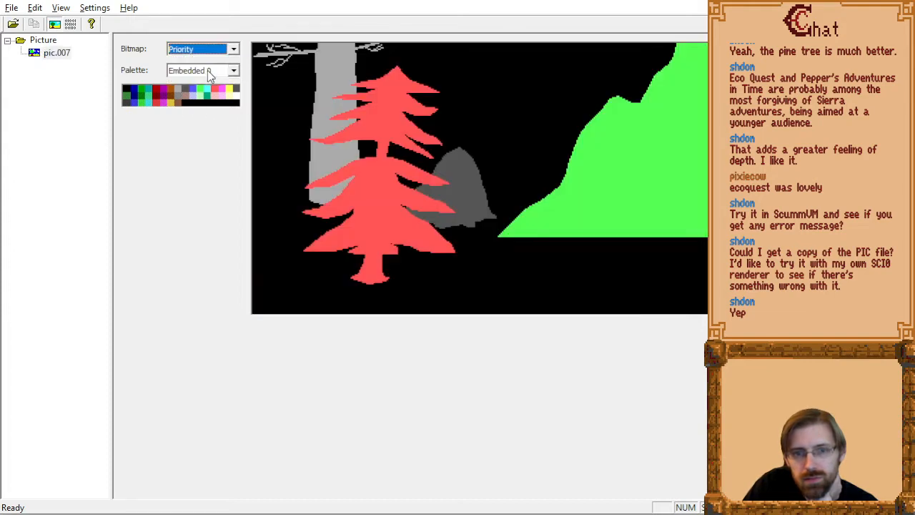
pyautogui.press('Down')
pyautogui.press('Up')
pyautogui.press('Up')
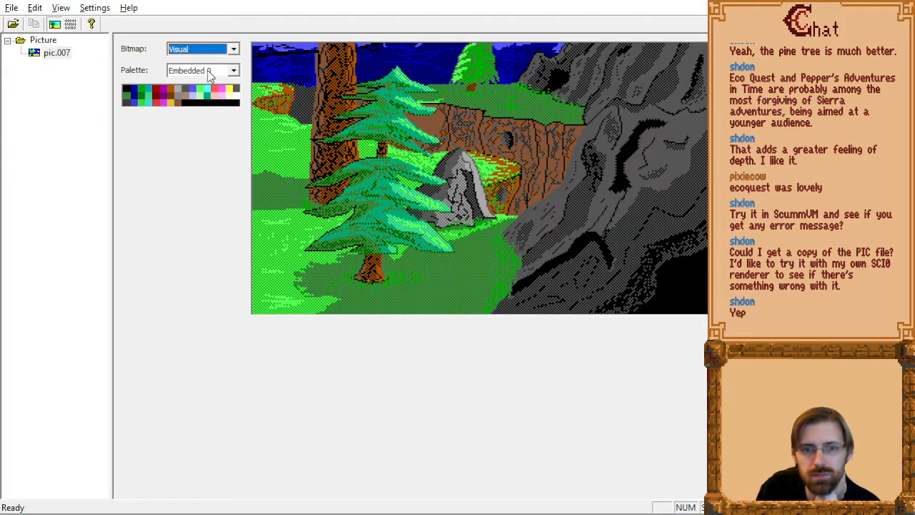
pyautogui.press('Down')
pyautogui.press('Down')
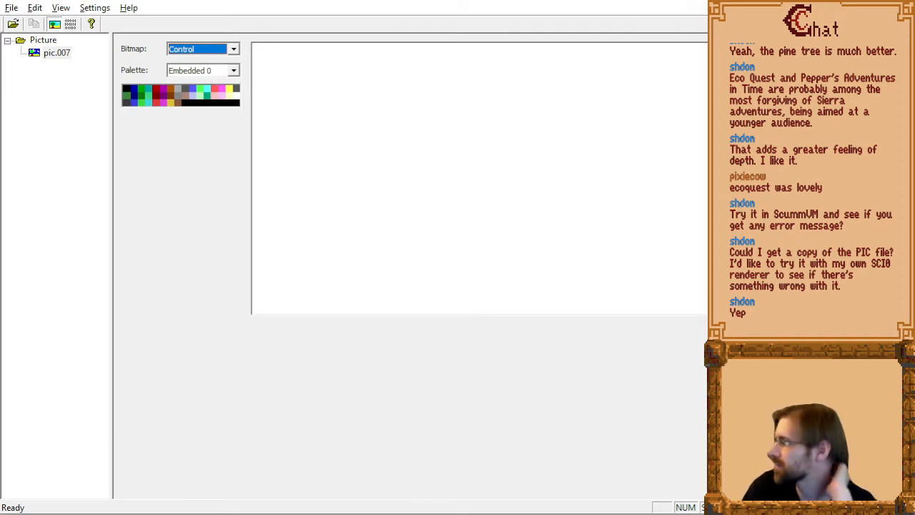
# Switch to SCI Companion, show the control screen of the redrawn Pic.007 and close the compiler output.
pyautogui.hotkey('alt', 'Tab')
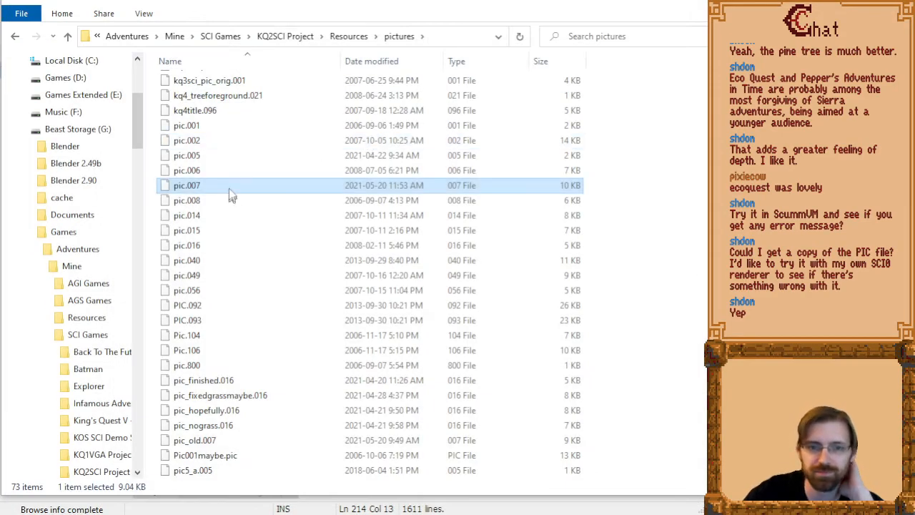
pyautogui.hotkey('alt', 'Tab')
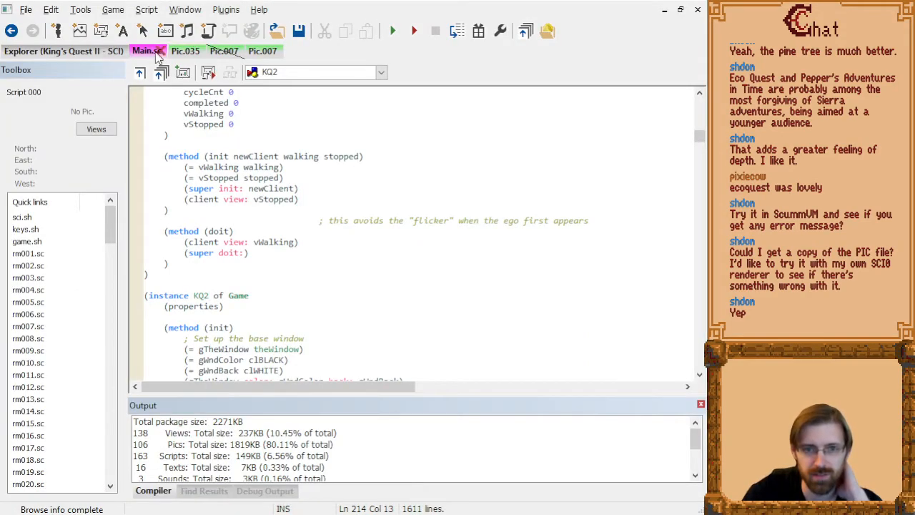
pyautogui.click(254, 53)
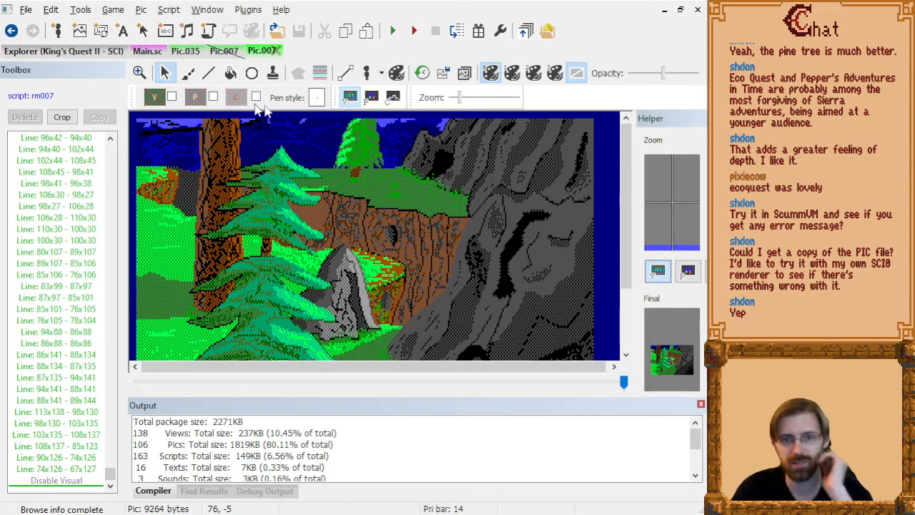
pyautogui.click(393, 98)
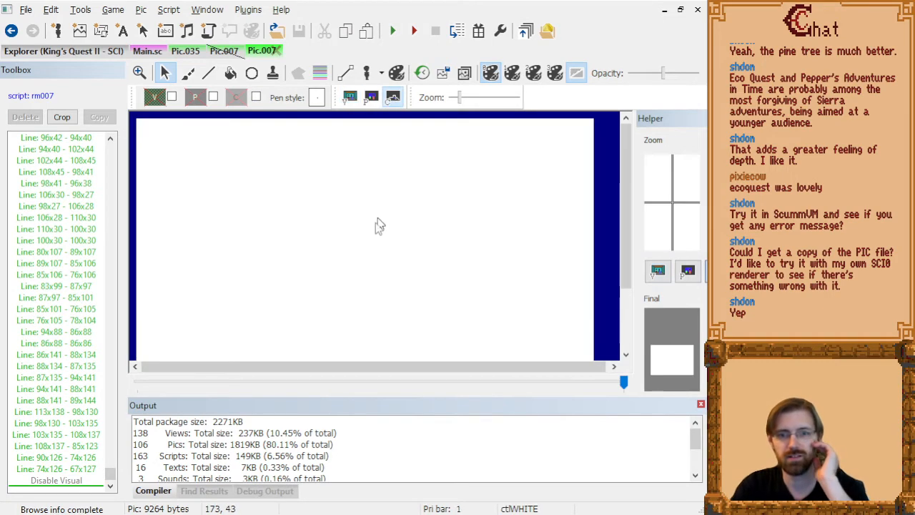
pyautogui.click(701, 405)
# Page through Pic.007's drawing commands to examine where its control lines are drawn.
pyautogui.click(40, 355)
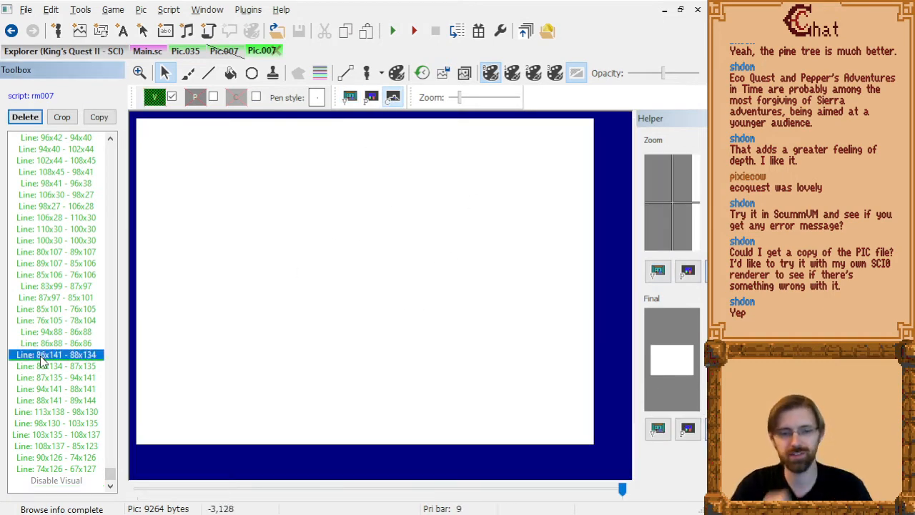
pyautogui.press('pageup')
pyautogui.press('pageup')
pyautogui.press('pageup')
pyautogui.press('pageup')
pyautogui.press('pageup')
pyautogui.press('pageup')
pyautogui.press('pageup')
pyautogui.press('pageup')
pyautogui.press('pageup')
pyautogui.press('pageup')
pyautogui.press('pageup')
pyautogui.press('pageup')
pyautogui.press('pageup')
pyautogui.press('pageup')
pyautogui.press('pageup')
pyautogui.press('pageup')
pyautogui.press('pagedown')
pyautogui.press('pagedown')
pyautogui.press('pagedown')
pyautogui.press('pagedown')
pyautogui.press('pagedown')
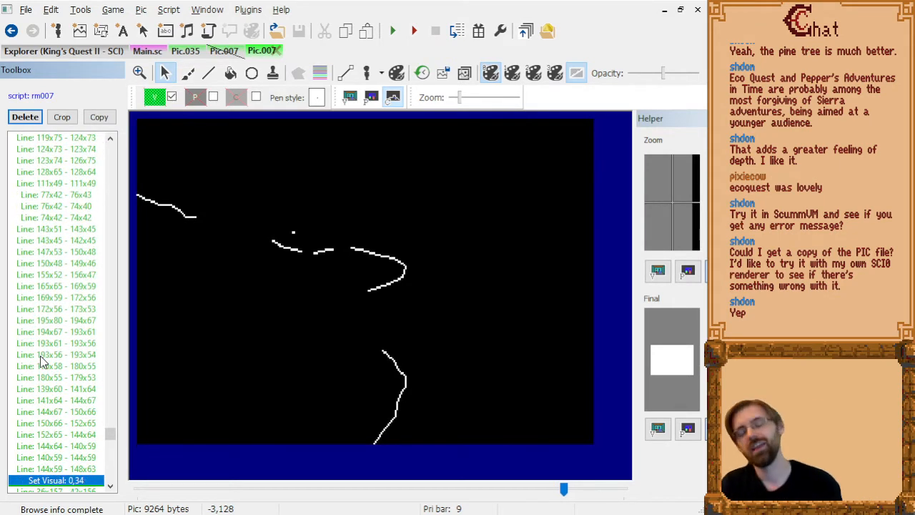
pyautogui.press('pagedown')
pyautogui.press('pagedown')
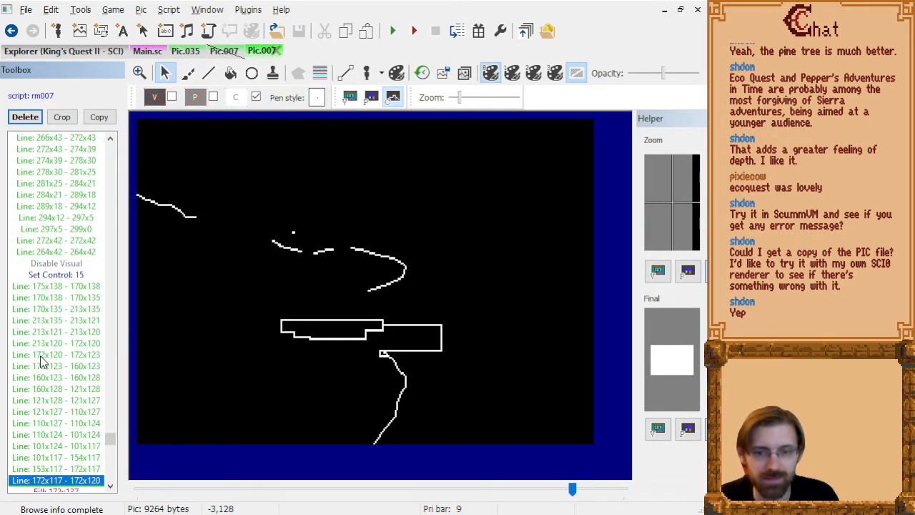
# Step through the control lines and fills up to Disable Control, checking which command floods the control screen.
pyautogui.press('Down')
pyautogui.press('Down')
pyautogui.press('Down')
pyautogui.press('Down')
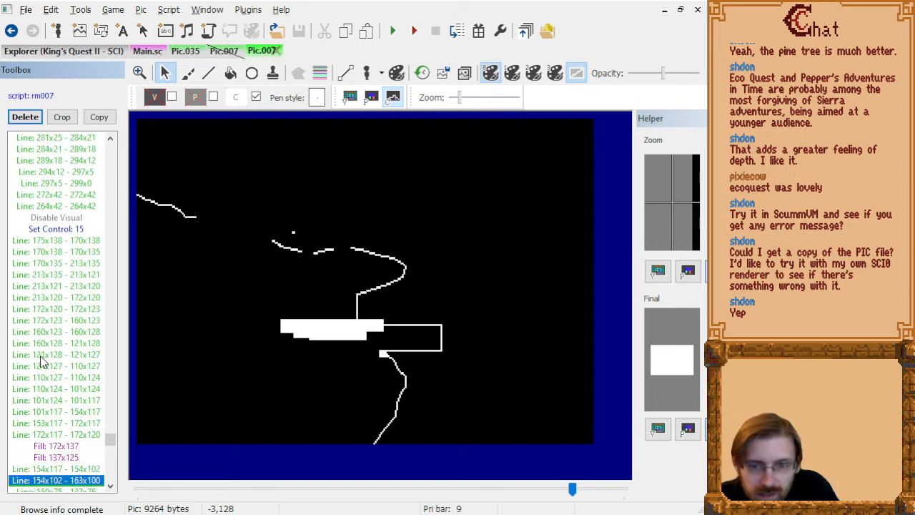
pyautogui.press('Down')
pyautogui.press('Down')
pyautogui.press('Down')
pyautogui.press('Down')
pyautogui.press('Down')
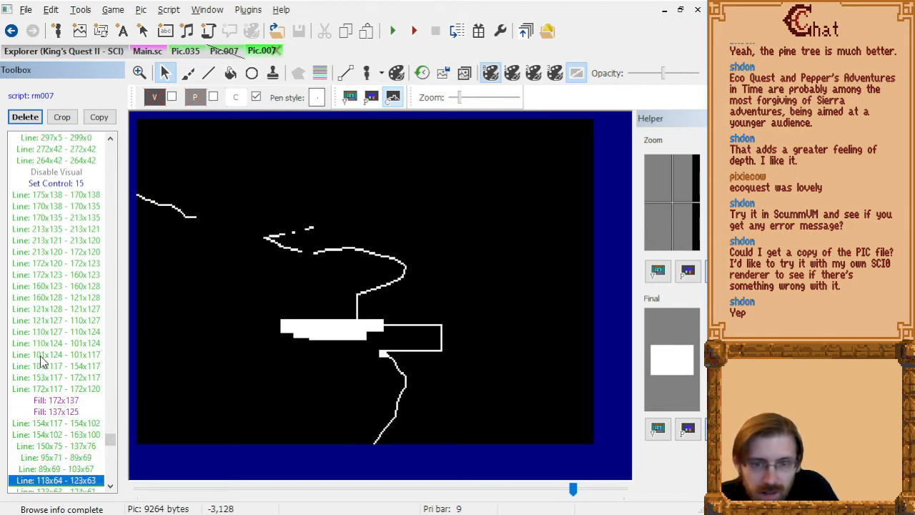
pyautogui.press('Down')
pyautogui.press('Down')
pyautogui.press('Down')
pyautogui.press('Down')
pyautogui.press('Down')
pyautogui.press('Down')
pyautogui.press('Down')
pyautogui.press('Down')
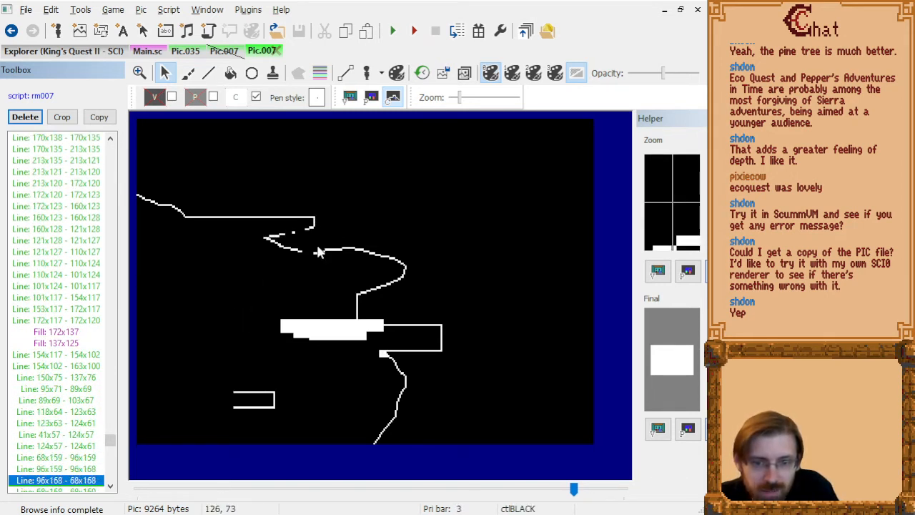
pyautogui.press('Down')
pyautogui.press('Down')
pyautogui.press('Down')
pyautogui.press('Down')
pyautogui.press('Down')
pyautogui.press('Down')
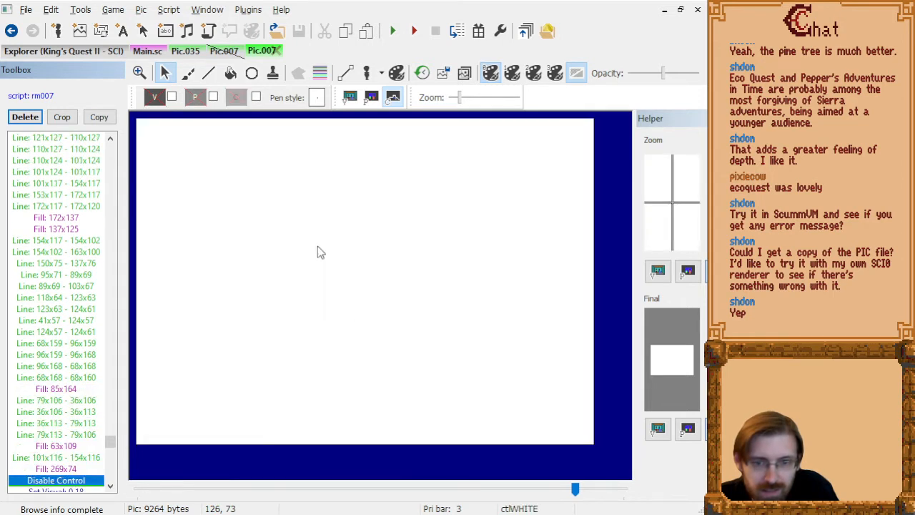
pyautogui.press('Up')
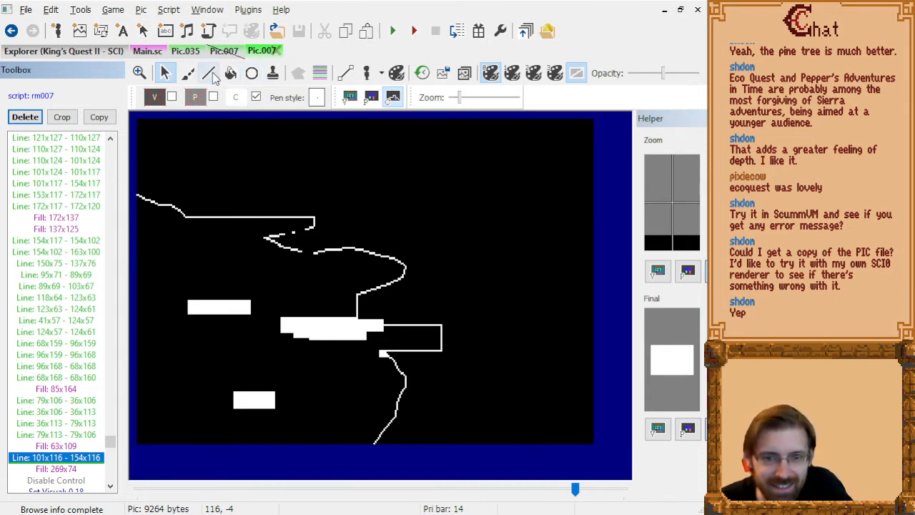
# Recheck the control commands from Line: 89x69 - 103x67 through Set Visual: 0,18, then return to Fill: 63x109.
pyautogui.click(63, 286)
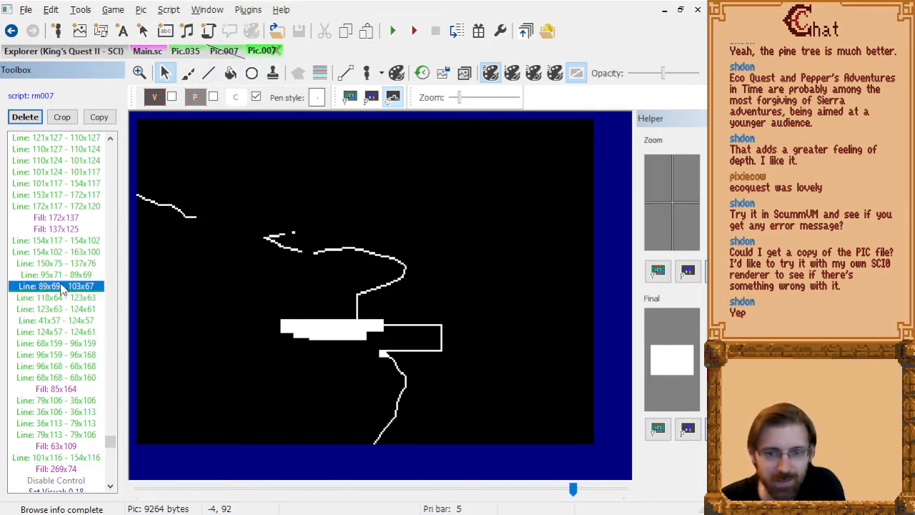
pyautogui.press('Down')
pyautogui.press('Down')
pyautogui.press('Down')
pyautogui.press('Down')
pyautogui.press('Down')
pyautogui.press('Down')
pyautogui.press('Down')
pyautogui.press('Down')
pyautogui.press('Down')
pyautogui.press('Down')
pyautogui.press('Down')
pyautogui.press('Down')
pyautogui.press('Down')
pyautogui.press('Down')
pyautogui.press('Down')
pyautogui.press('Down')
pyautogui.press('Down')
pyautogui.press('Down')
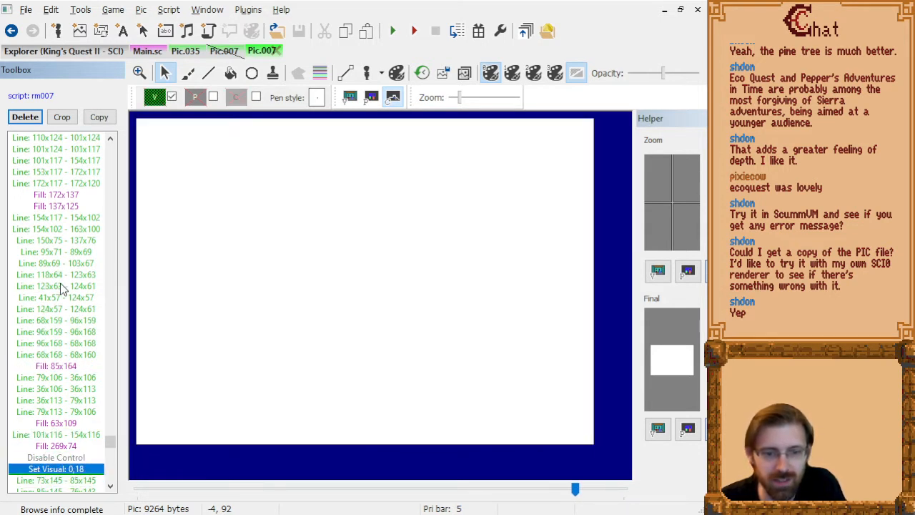
pyautogui.press('Up')
pyautogui.press('Up')
pyautogui.press('Up')
pyautogui.press('Up')
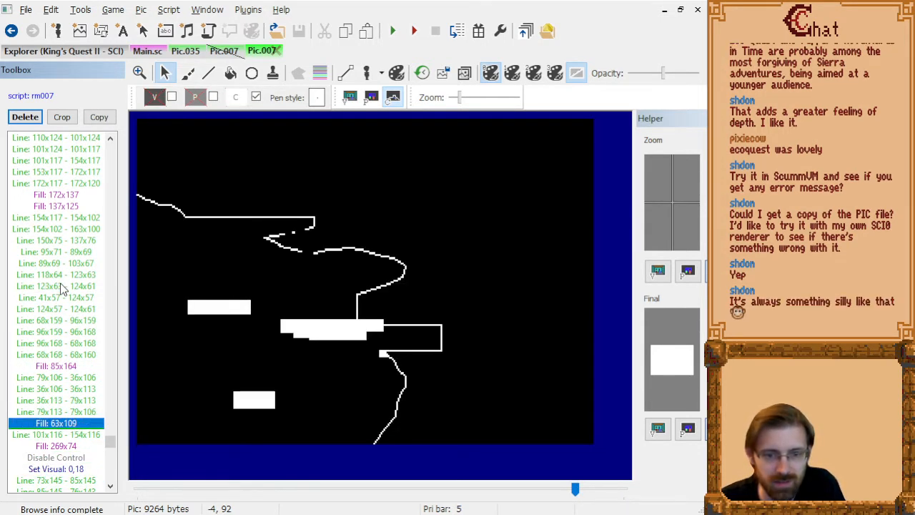
# Delete the Fill: 269x74 command from Pic.007's control drawing commands.
pyautogui.press('Down')
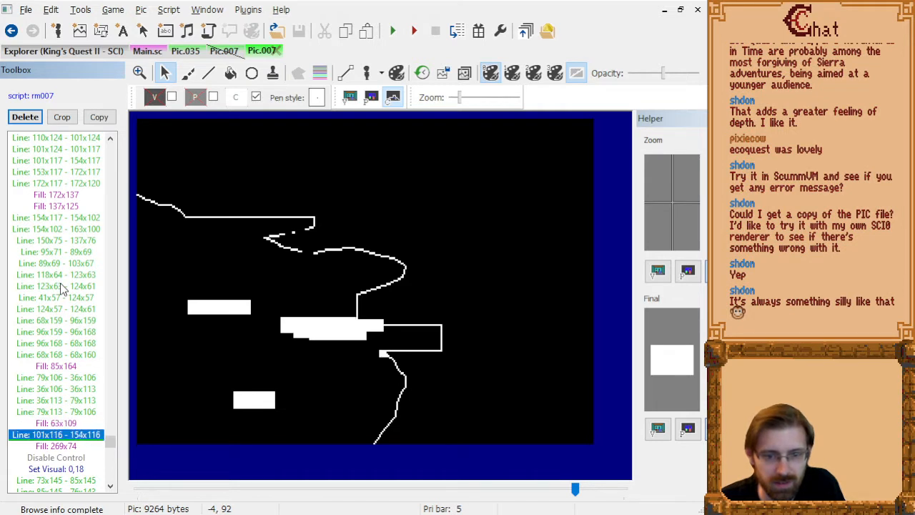
pyautogui.press('Down')
pyautogui.press('Delete')
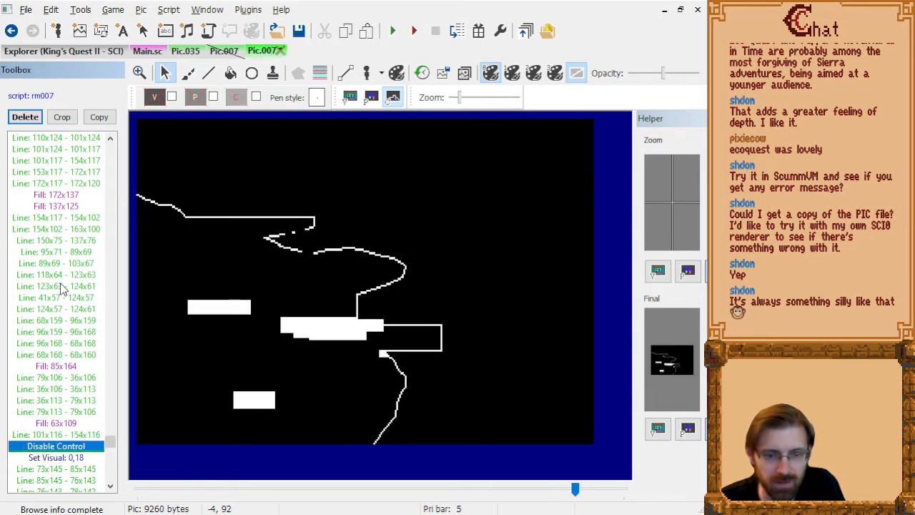
# After the last command, set control value 15 and draw lines 123x78 - 116x78, 103x67 - 110x66 and 110x66 - 117x65 to close the outline gaps.
pyautogui.press('End')
pyautogui.click(237, 97)
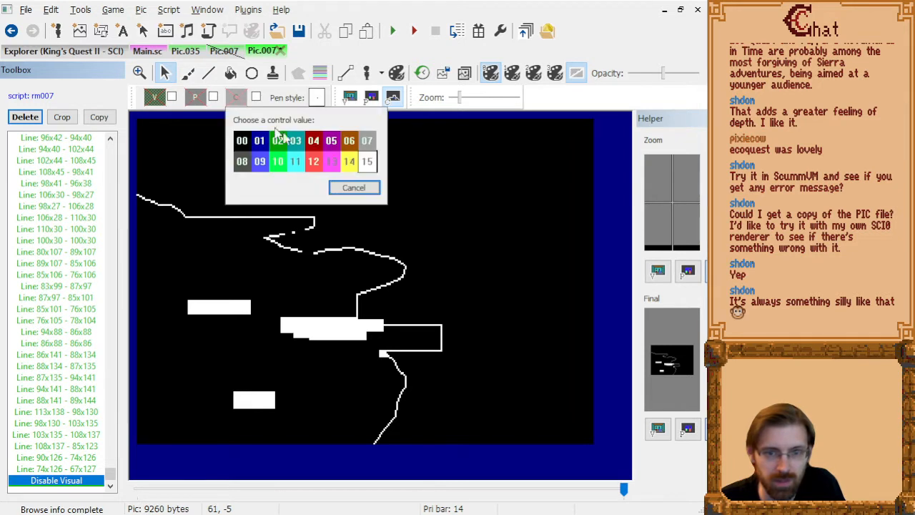
pyautogui.click(368, 162)
pyautogui.click(208, 73)
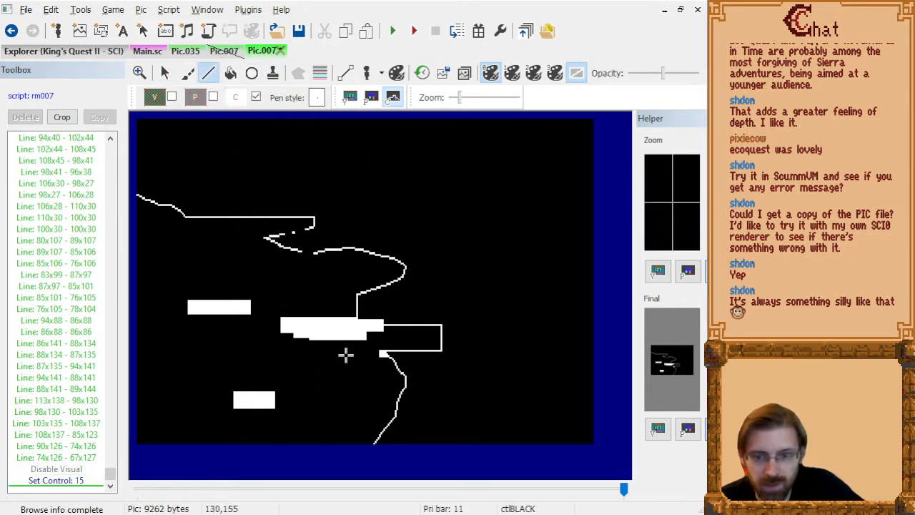
pyautogui.scroll(2, 318, 257)
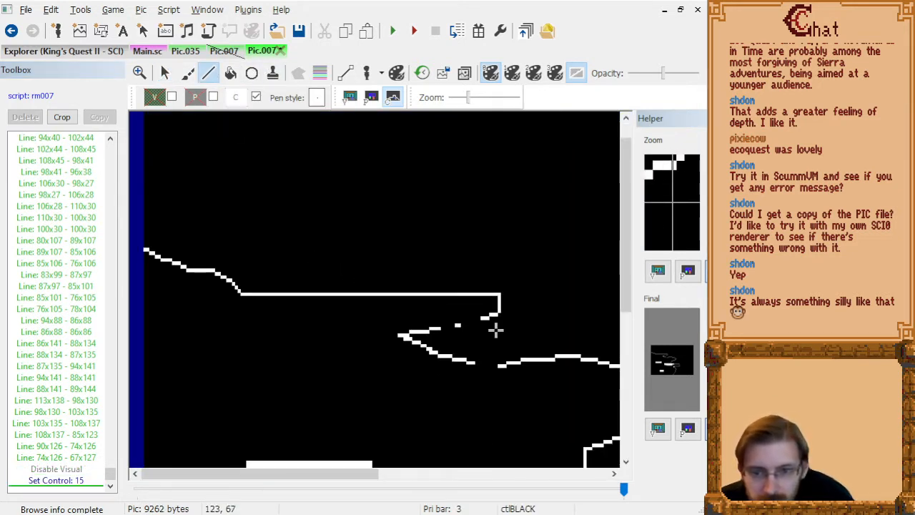
pyautogui.moveTo(286, 473); pyautogui.dragTo(363, 474)
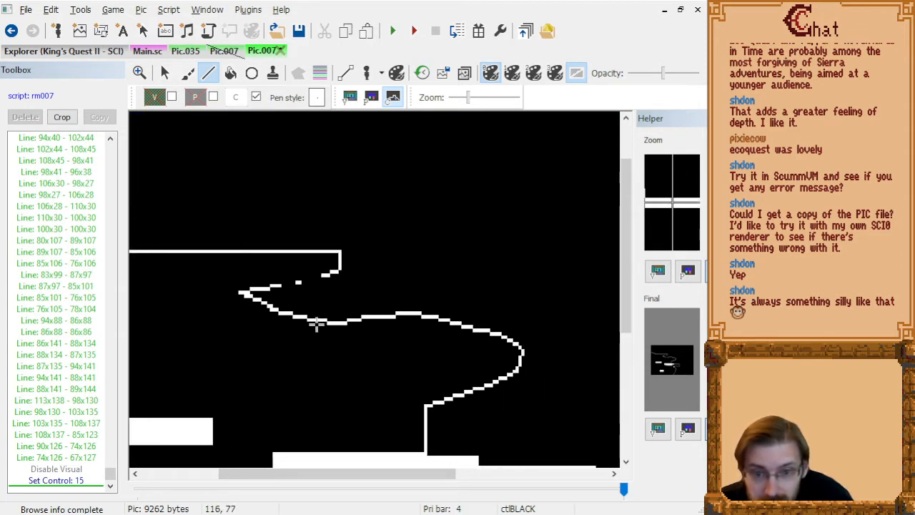
pyautogui.click(316, 326)
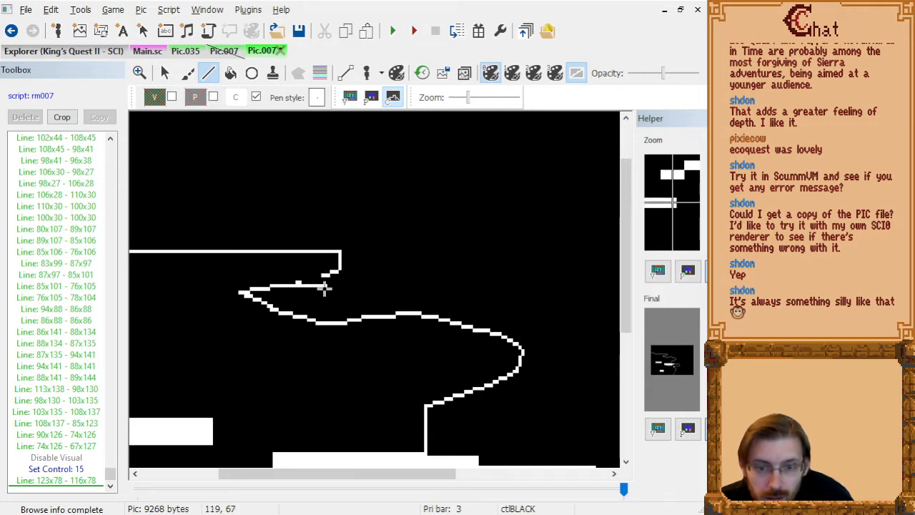
pyautogui.click(300, 285)
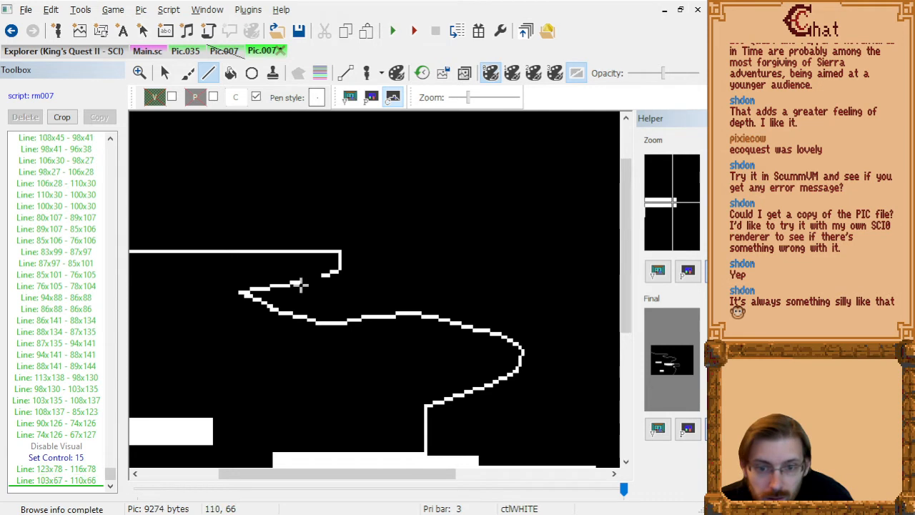
pyautogui.click(321, 281)
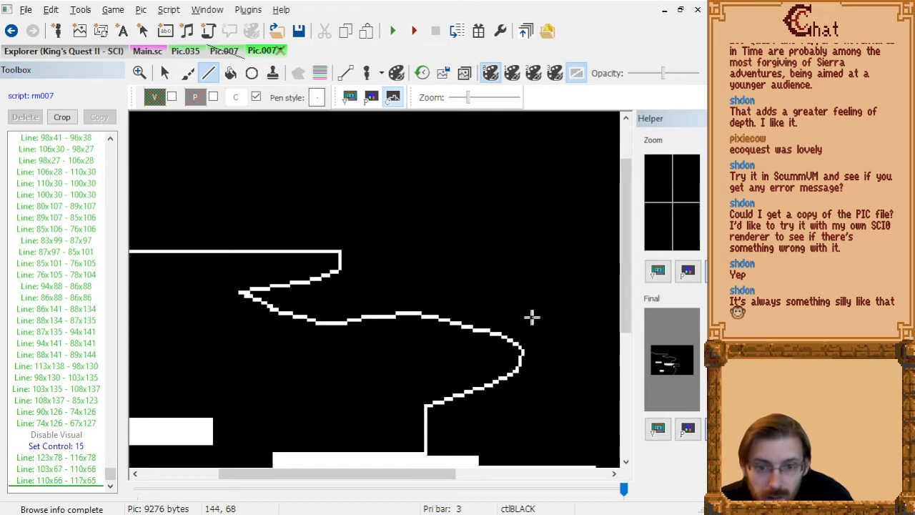
# Flood-fill the control screen area outside the closed outline at 208x63 and save Pic.007.
pyautogui.click(231, 73)
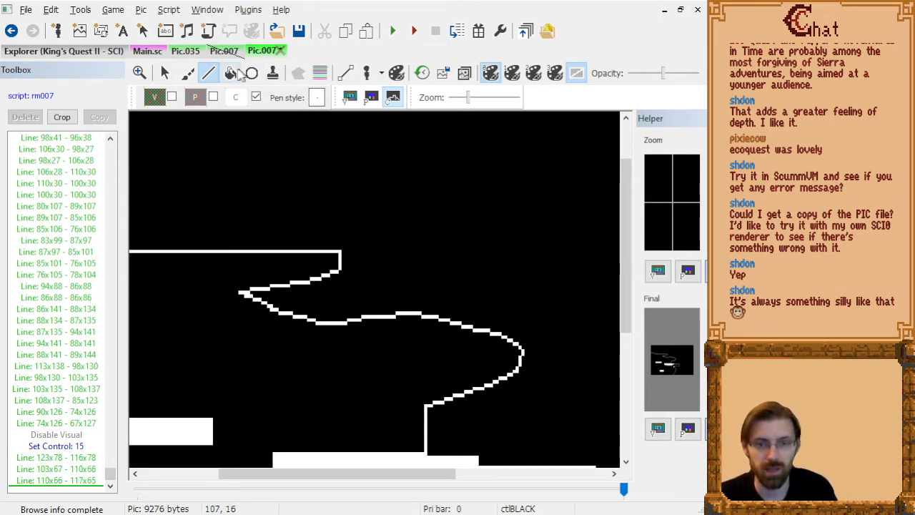
pyautogui.scroll(-1, 337, 282)
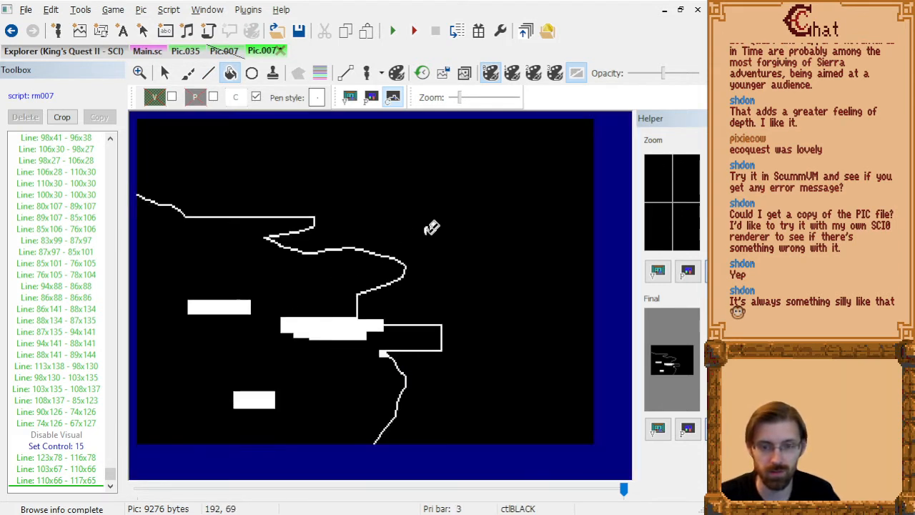
pyautogui.click(437, 225)
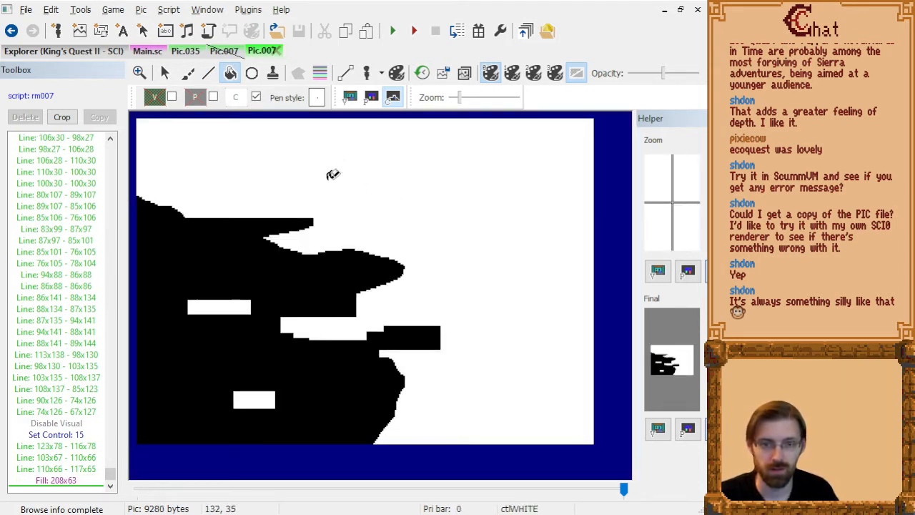
pyautogui.hotkey('ctrl', 's')
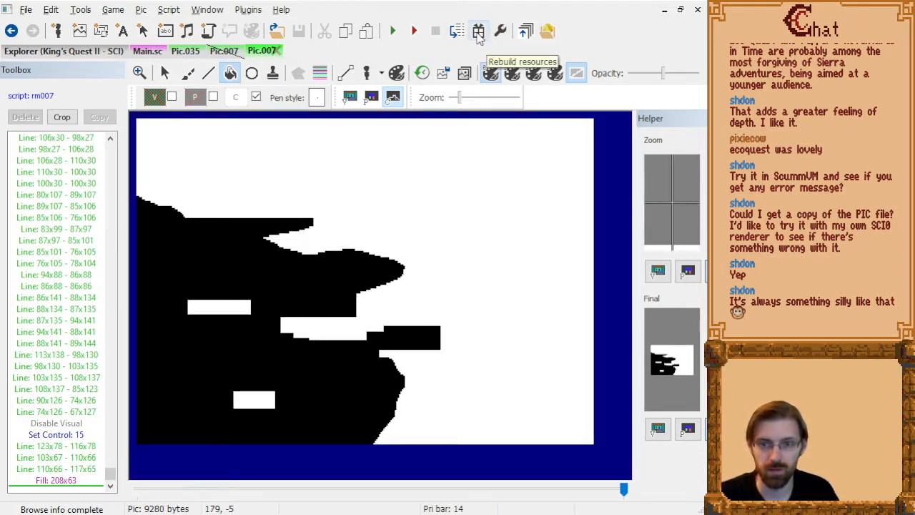
# Rebuild the game's resources, run King's Quest II and teleport the character to room 45.
pyautogui.click(479, 36)
pyautogui.click(395, 32)
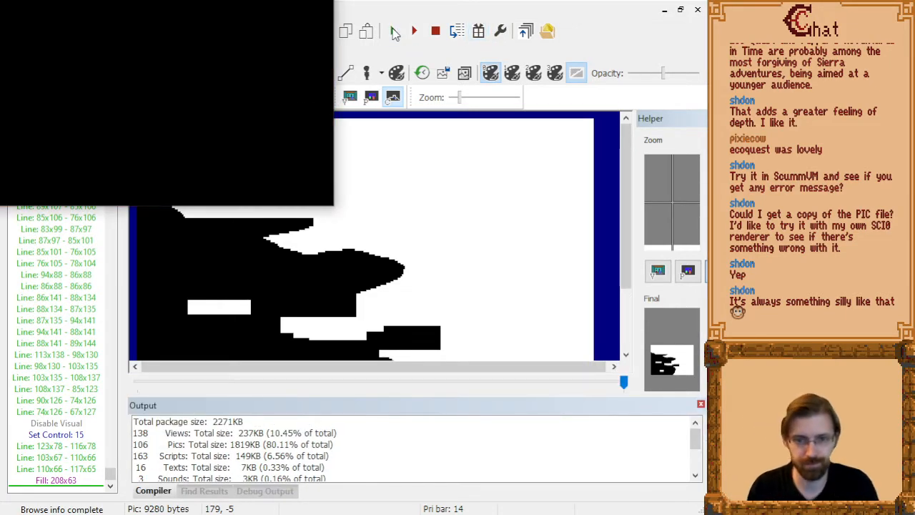
pyautogui.press('Return')
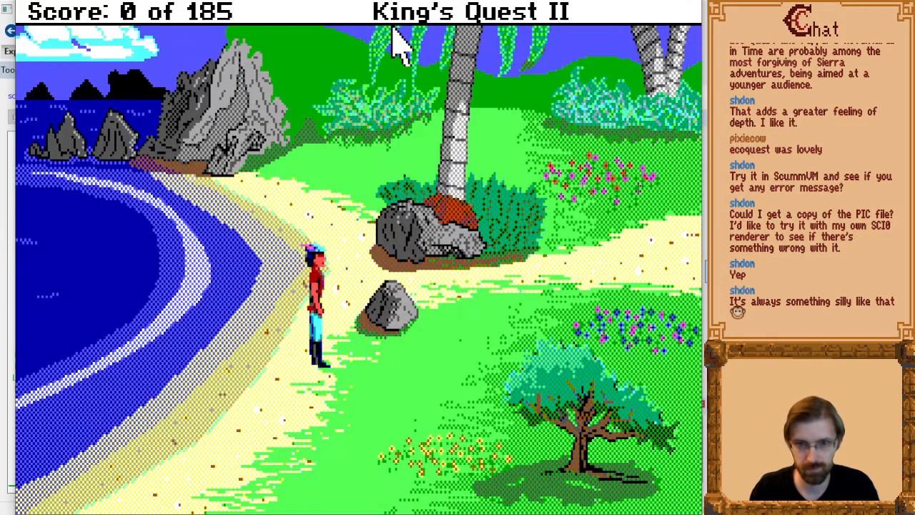
pyautogui.hotkey('alt', 't')
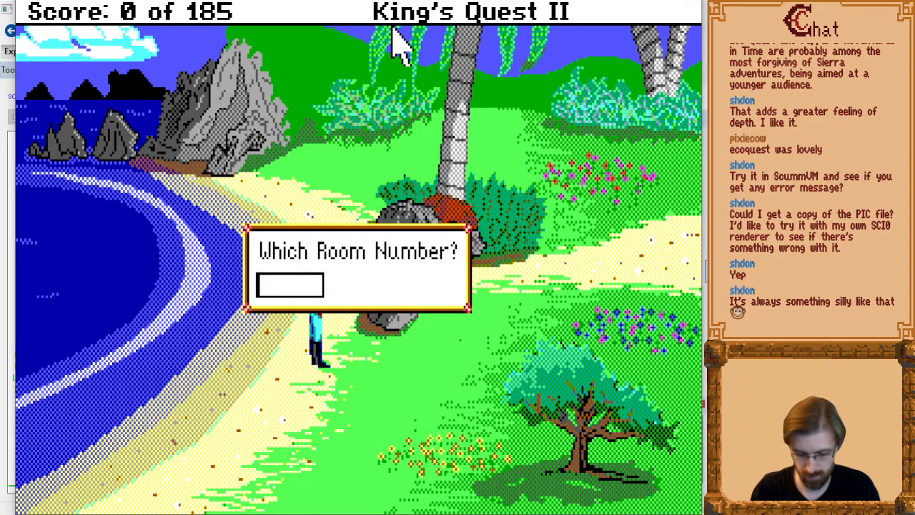
pyautogui.write('45')
pyautogui.press('Return')
# Walk the character around the churchyard wall and out the church screen's east edge into the redrawn cliff room.
pyautogui.press('Right')
pyautogui.press('pagedown')
pyautogui.press('Right')
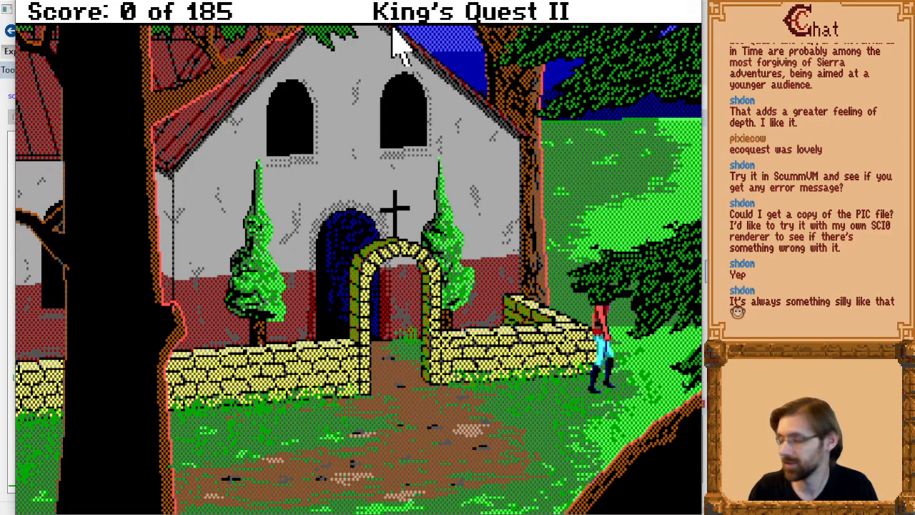
pyautogui.press('Up')
pyautogui.press('Left')
pyautogui.press('Up')
pyautogui.press('Right')
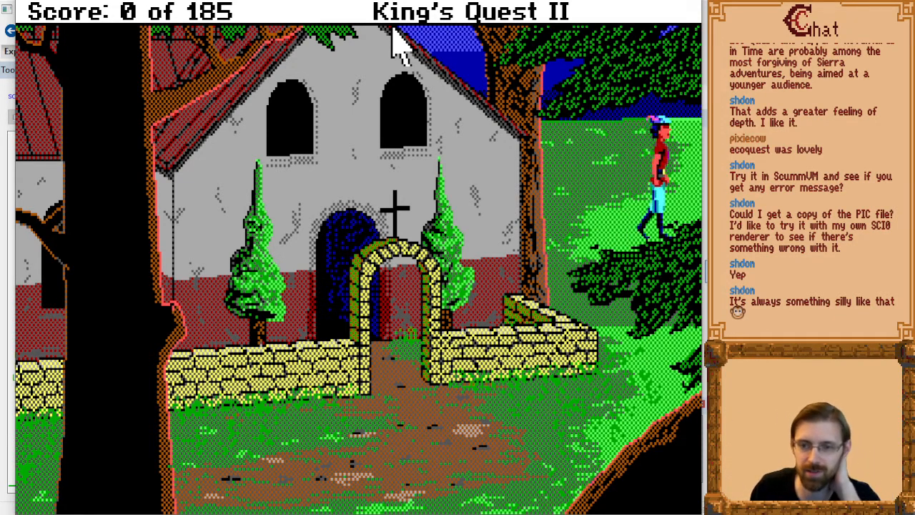
pyautogui.press('Down')
pyautogui.press('Left')
pyautogui.press('Down')
pyautogui.press('Right')
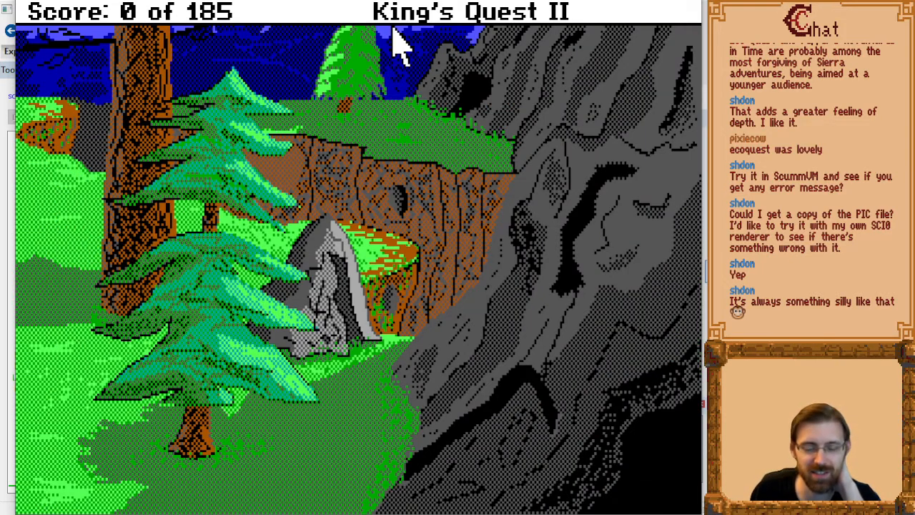
# Walk the character among the pine trees and up to the grey rock to test the room's walkable area.
pyautogui.press('Left')
pyautogui.press('Right')
pyautogui.press('Up')
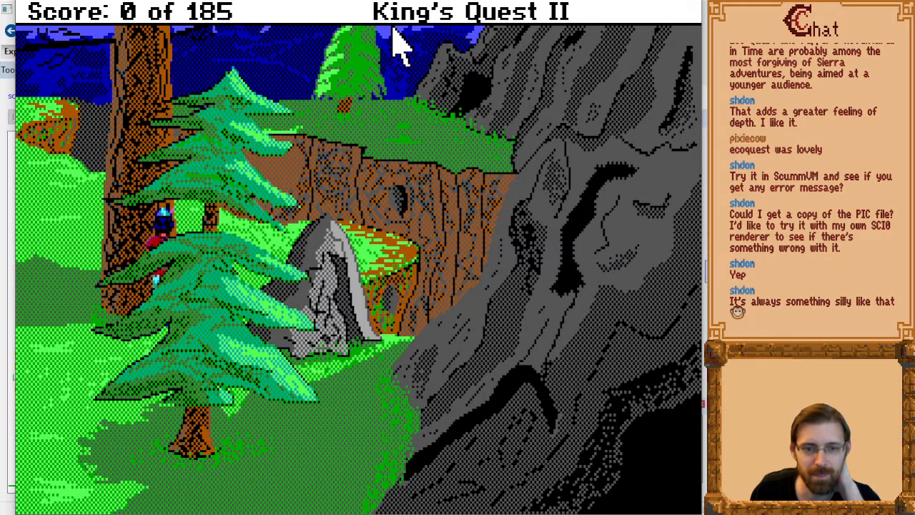
pyautogui.press('Down')
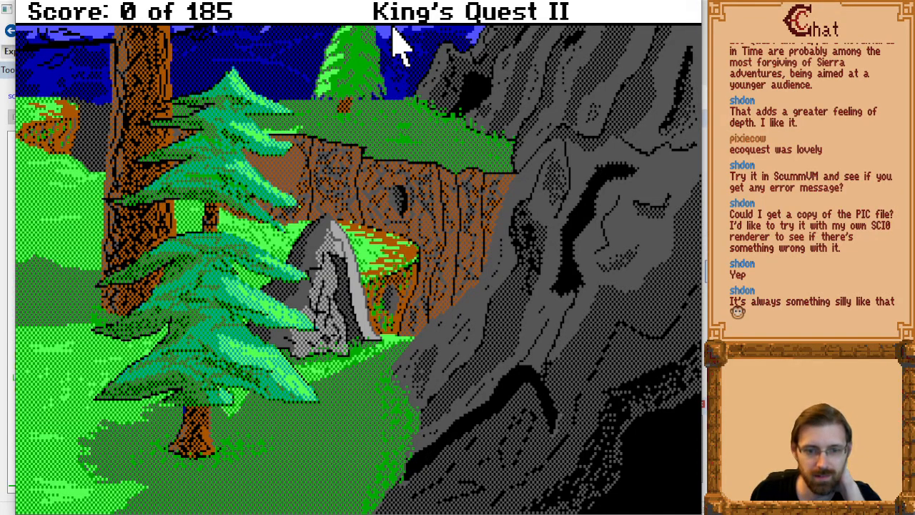
pyautogui.press('Up')
pyautogui.press('Down')
pyautogui.press('Up')
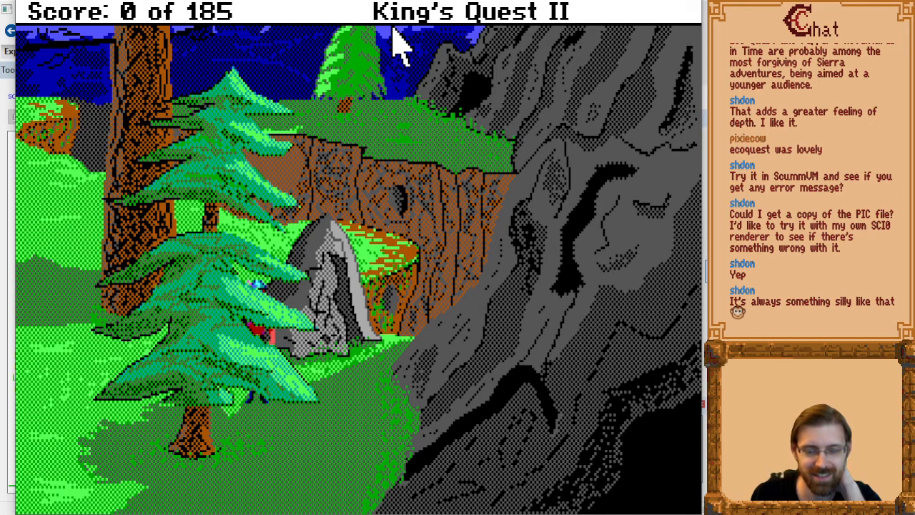
pyautogui.press('Down')
pyautogui.press('Left')
pyautogui.press('Up')
pyautogui.press('Down')
pyautogui.press('Up')
pyautogui.press('Left')
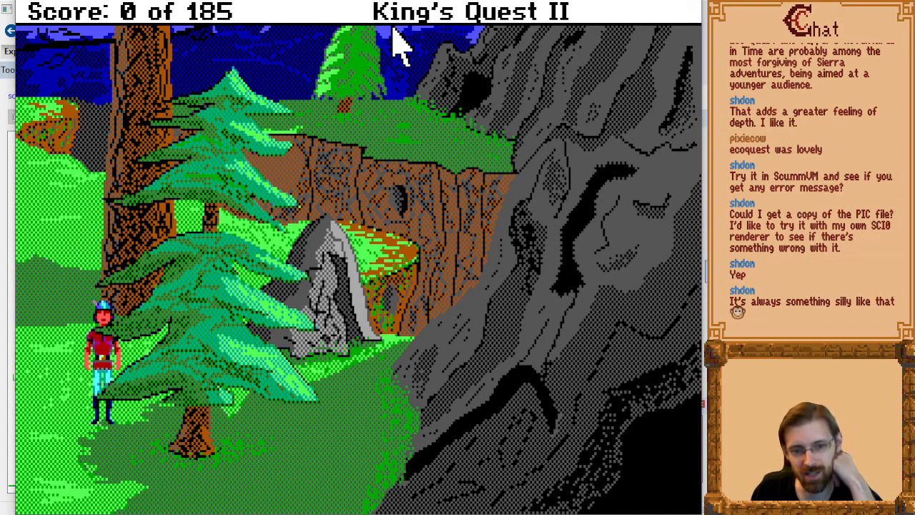
# Test walking behind the lower pine, onto the ledge behind the grey rock and back around the large trunk.
pyautogui.press('Right')
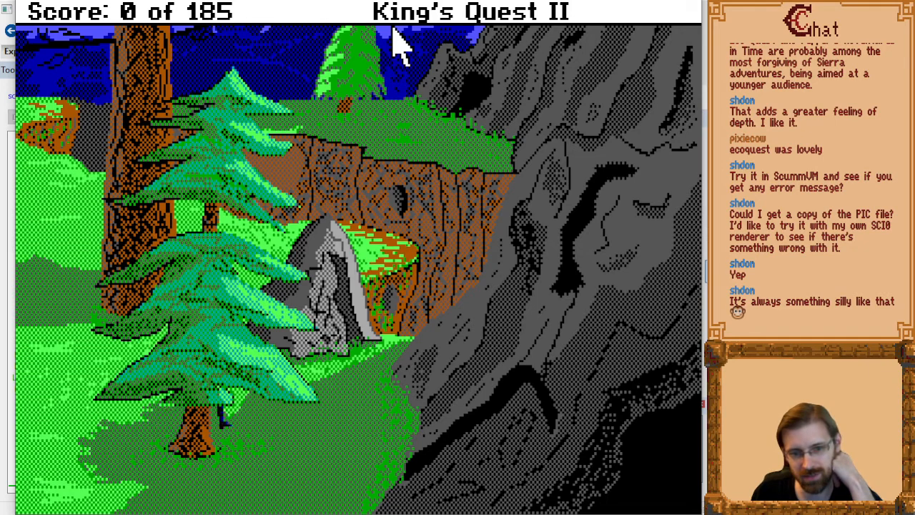
pyautogui.press('Up')
pyautogui.press('Left')
pyautogui.press('Right')
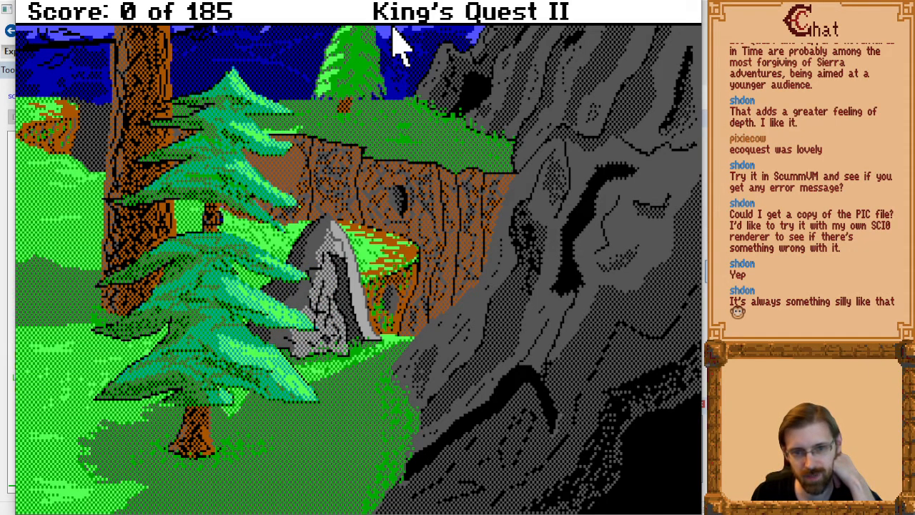
pyautogui.press('Up')
pyautogui.press('Right')
pyautogui.press('Left')
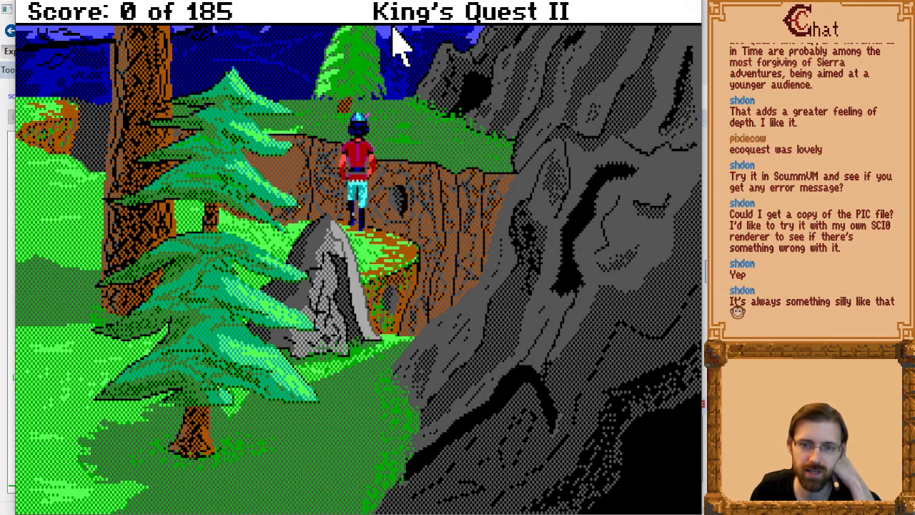
pyautogui.press('Down')
pyautogui.press('Left')
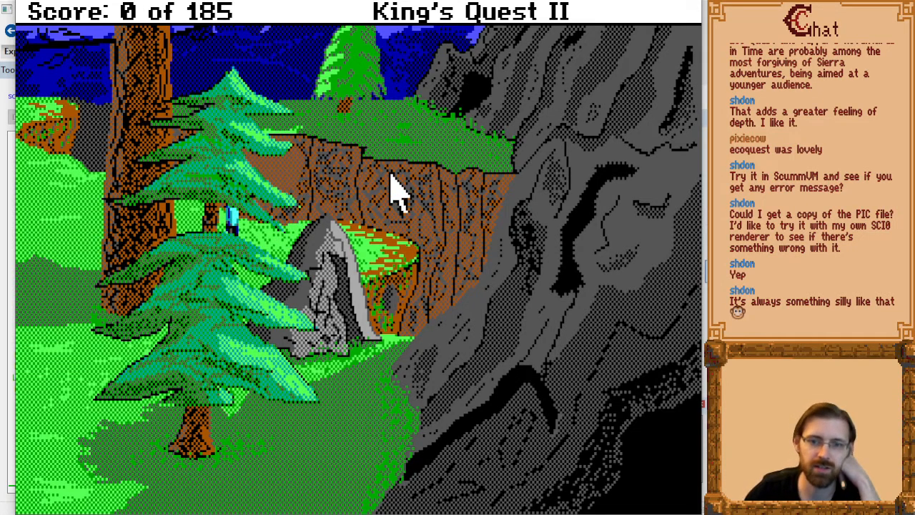
pyautogui.press('Left')
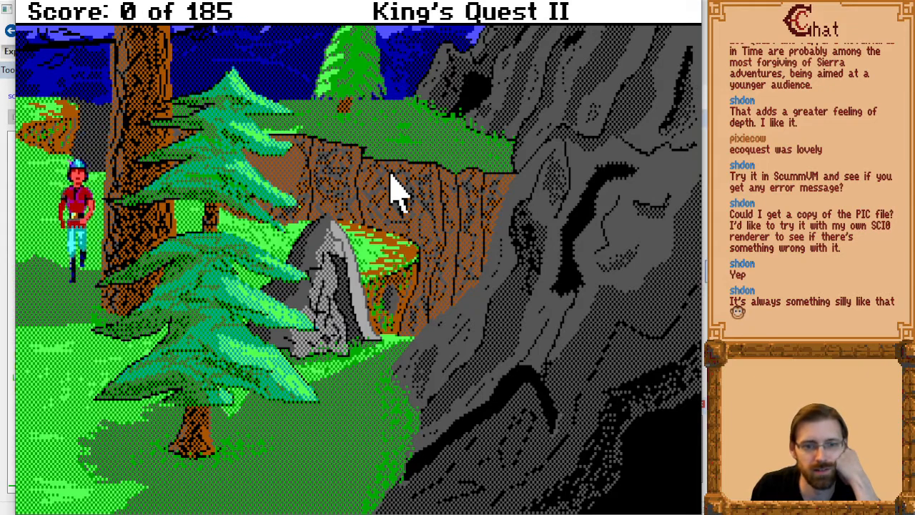
pyautogui.press('Right')
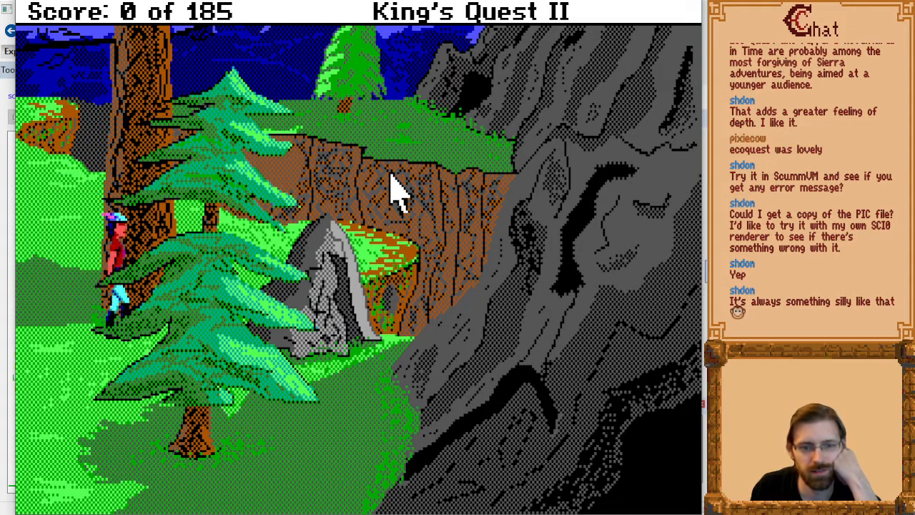
pyautogui.press('Down')
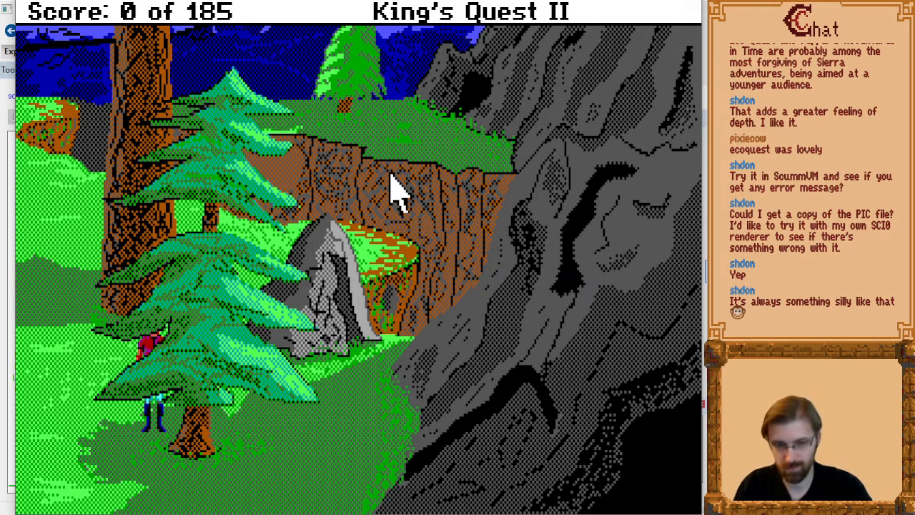
# Switch back to SCI Companion, close the compiler output and trace the drawing history of the lowest white control rectangle.
pyautogui.hotkey('alt', 'Tab')
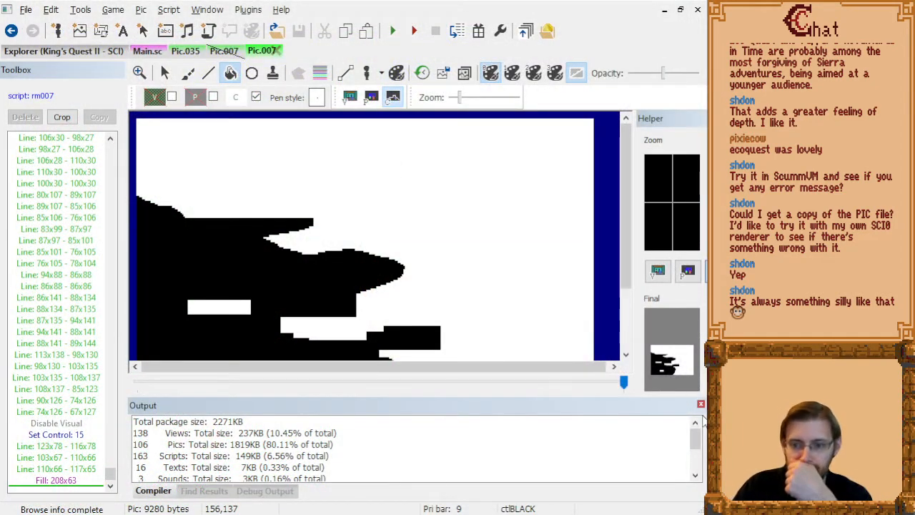
pyautogui.click(701, 404)
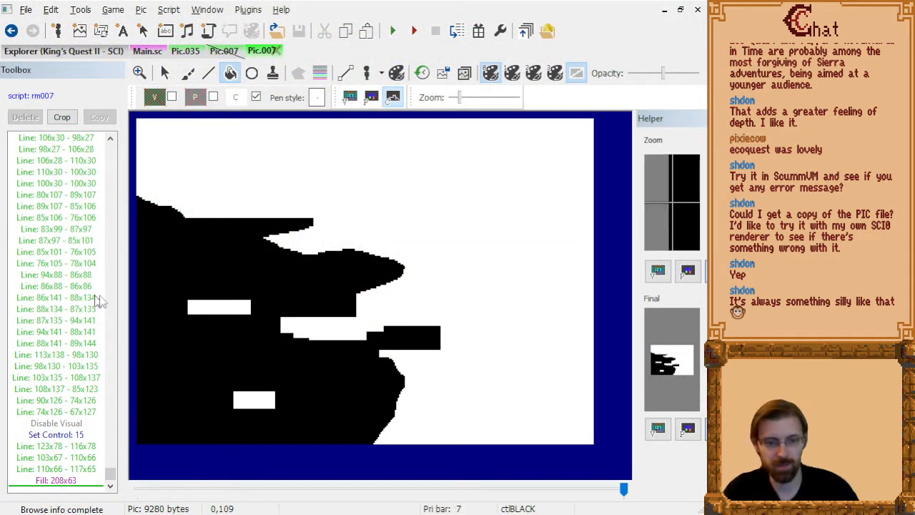
pyautogui.click(422, 73)
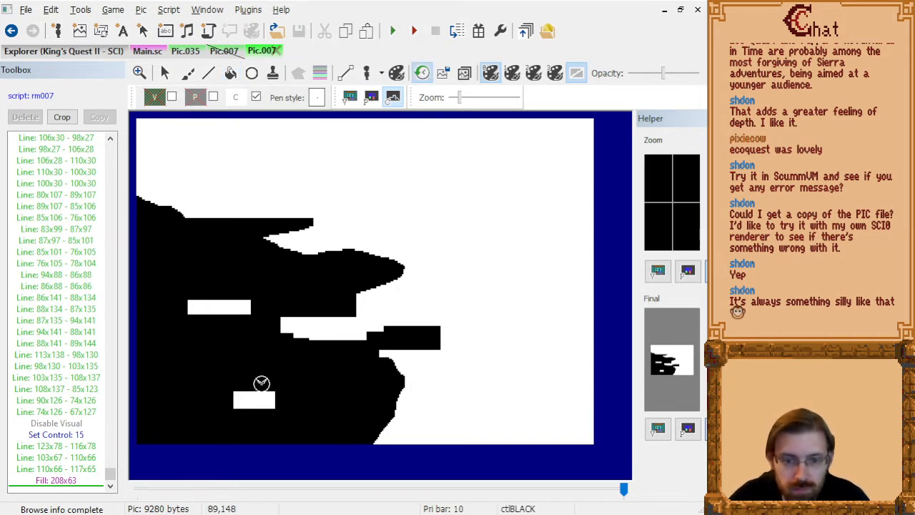
pyautogui.click(254, 401)
# Examine picture 007's drawing history to find the commands that draw the white control rectangles.
pyautogui.click(57, 148)
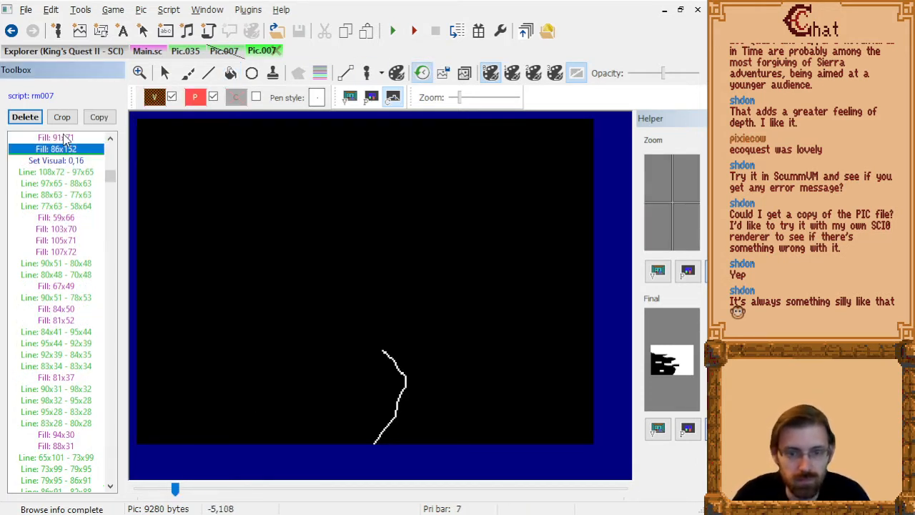
pyautogui.press('Down')
pyautogui.press('Down')
pyautogui.press('Down')
pyautogui.press('Down')
pyautogui.press('Down')
pyautogui.press('Down')
pyautogui.press('Down')
pyautogui.press('Down')
pyautogui.press('Down')
pyautogui.press('Down')
pyautogui.press('Down')
pyautogui.press('Down')
pyautogui.press('Down')
pyautogui.press('Down')
pyautogui.press('Down')
pyautogui.press('Down')
pyautogui.press('Down')
pyautogui.press('Down')
pyautogui.press('Down')
pyautogui.press('Down')
pyautogui.press('Down')
pyautogui.press('Down')
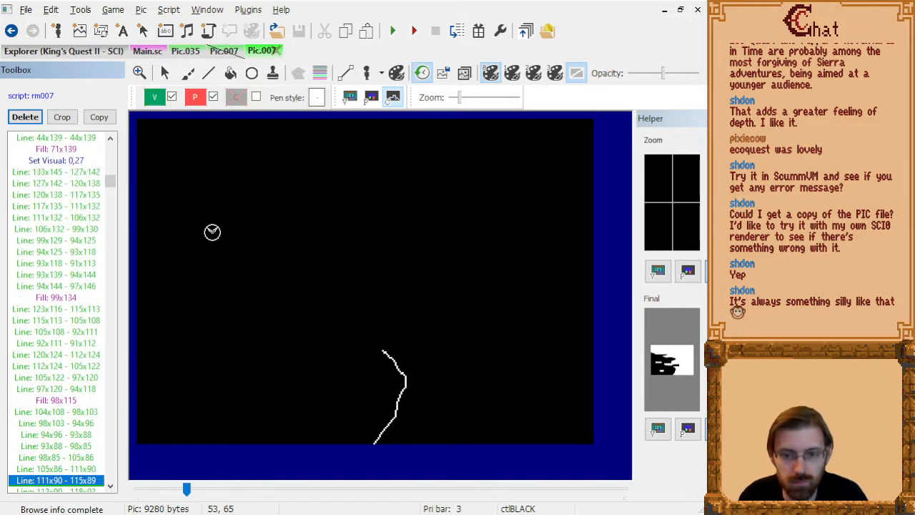
pyautogui.press('Down')
pyautogui.press('Down')
pyautogui.press('Down')
pyautogui.press('Down')
pyautogui.press('Down')
pyautogui.press('Down')
pyautogui.press('Down')
pyautogui.press('Down')
pyautogui.press('Down')
pyautogui.press('Down')
pyautogui.press('Down')
pyautogui.press('Down')
pyautogui.press('Down')
pyautogui.press('Down')
pyautogui.press('Down')
pyautogui.press('Down')
pyautogui.press('Down')
pyautogui.press('Down')
pyautogui.press('Down')
pyautogui.press('Down')
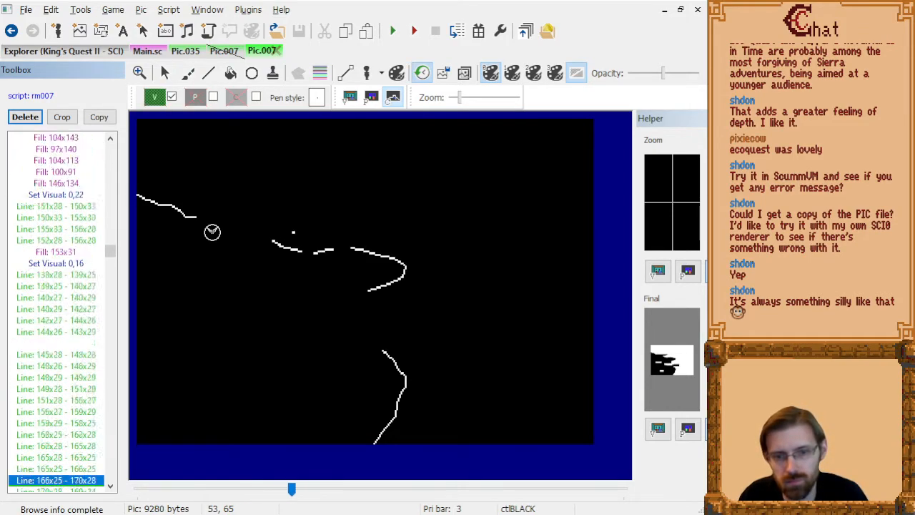
pyautogui.press('Down')
pyautogui.press('Down')
pyautogui.press('Down')
pyautogui.press('Down')
pyautogui.press('Down')
pyautogui.press('Down')
pyautogui.press('Down')
pyautogui.press('Down')
pyautogui.press('Down')
pyautogui.press('Down')
pyautogui.press('Down')
pyautogui.press('Down')
pyautogui.press('Down')
pyautogui.press('Down')
pyautogui.press('Down')
pyautogui.press('Down')
pyautogui.press('Down')
pyautogui.press('Down')
pyautogui.press('Down')
pyautogui.press('Down')
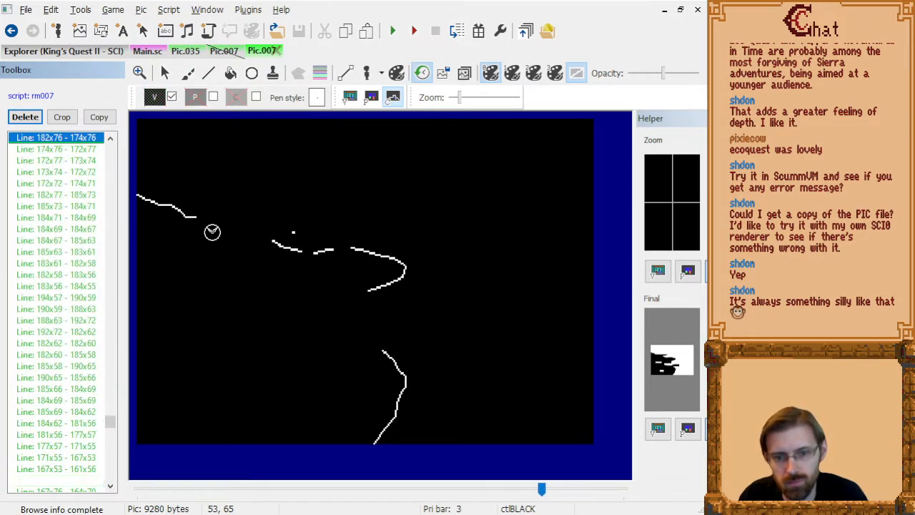
pyautogui.press('pageup')
pyautogui.press('pageup')
pyautogui.press('pageup')
pyautogui.press('pageup')
pyautogui.press('pageup')
pyautogui.press('pageup')
pyautogui.press('pageup')
pyautogui.press('pageup')
pyautogui.press('pageup')
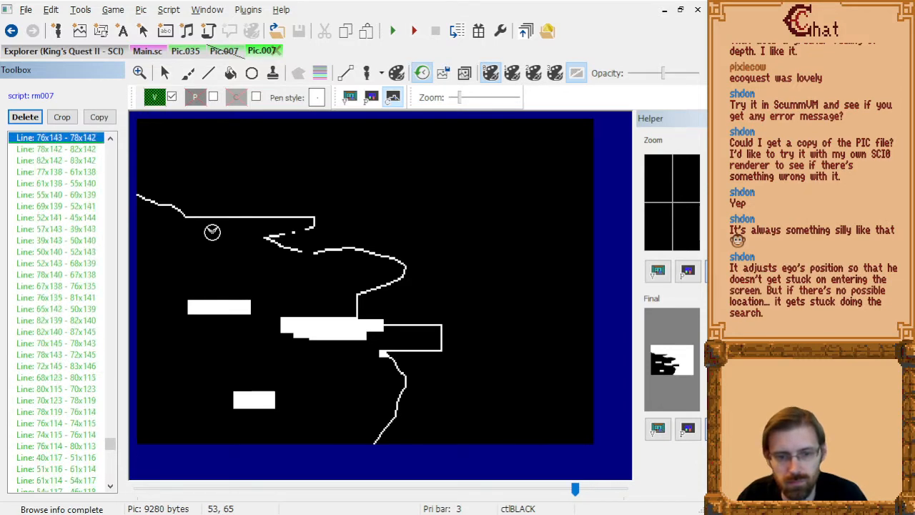
pyautogui.press('pagedown')
pyautogui.press('pagedown')
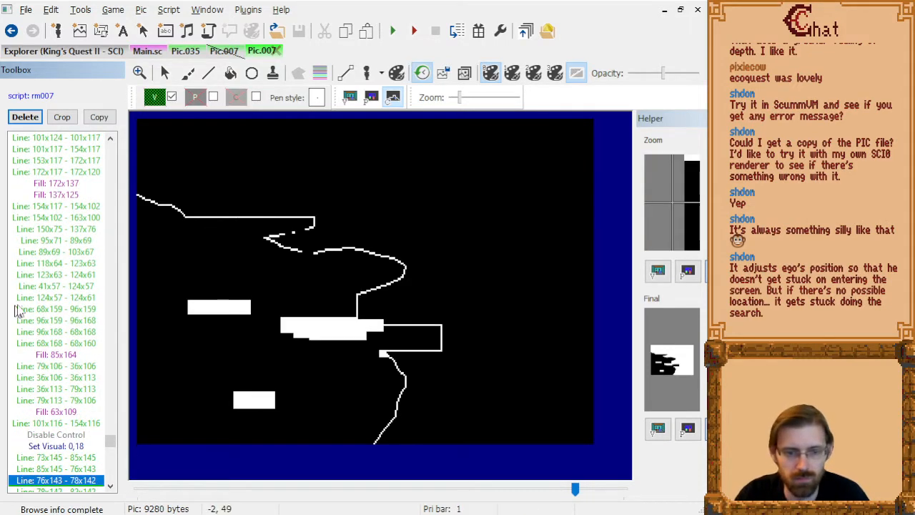
# Step through the control lines before the Disable Control command to isolate the lines outlining the lowest white rectangle.
pyautogui.click(30, 297)
pyautogui.press('Down')
pyautogui.press('Down')
pyautogui.press('Down')
pyautogui.press('Down')
pyautogui.press('Down')
pyautogui.press('Down')
pyautogui.press('Down')
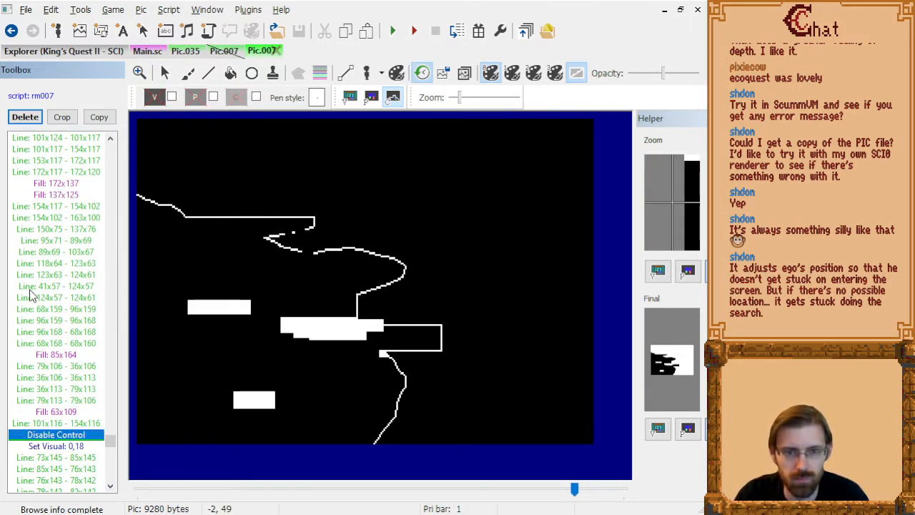
pyautogui.press('Up')
pyautogui.press('Up')
pyautogui.press('Down')
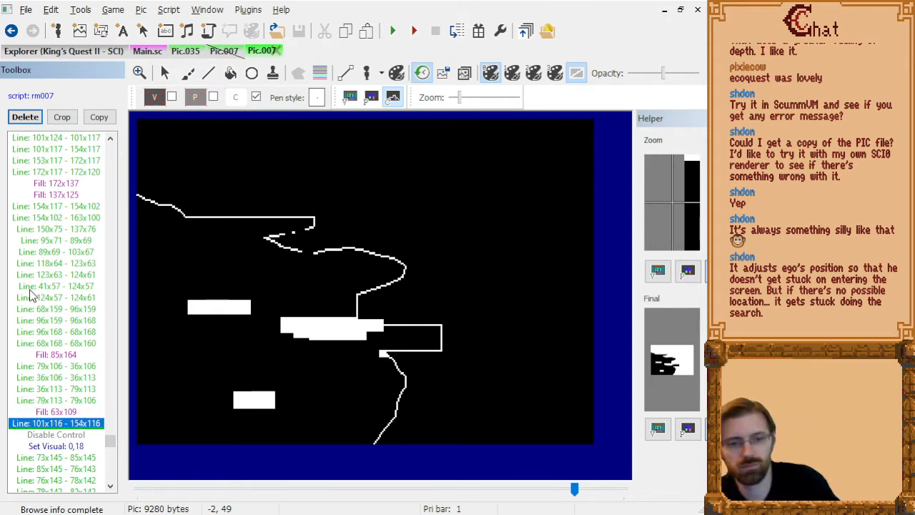
pyautogui.press('Up')
pyautogui.press('Down')
pyautogui.press('Up')
pyautogui.press('Up')
pyautogui.press('Up')
pyautogui.press('Up')
pyautogui.press('Up')
pyautogui.press('Up')
pyautogui.press('Up')
pyautogui.press('Up')
pyautogui.press('Up')
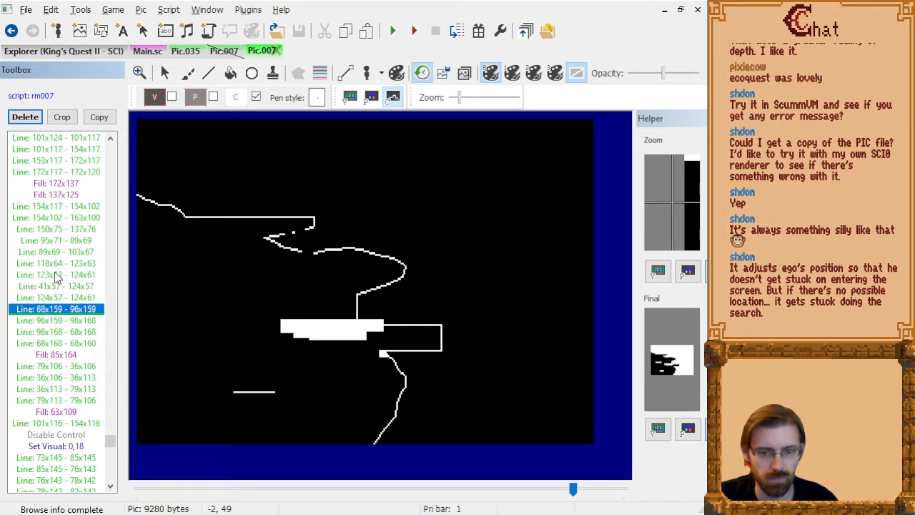
# Delete the lowest control rectangle's two vertical side lines, 96x159 - 96x168 and 68x168 - 68x160.
pyautogui.press('Down')
pyautogui.scroll(1, 261, 151)
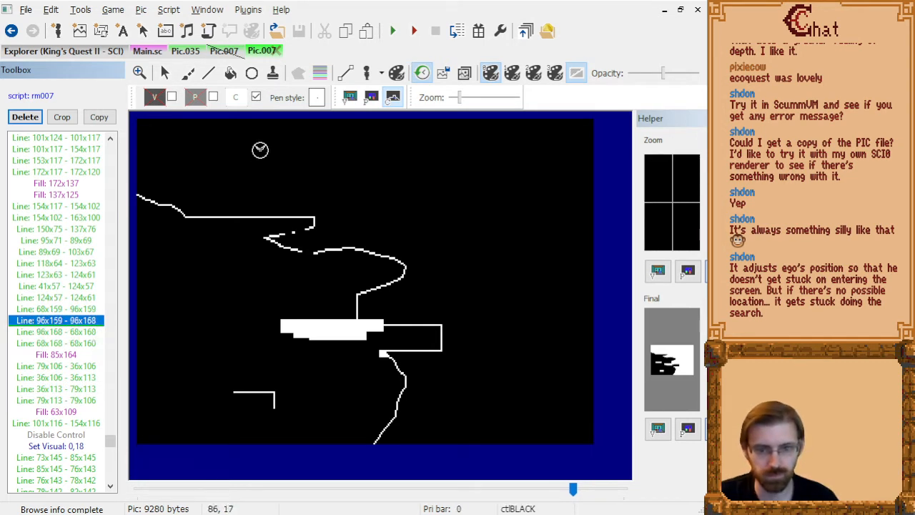
pyautogui.press('Delete')
pyautogui.scroll(-1, 260, 150)
pyautogui.press('Delete')
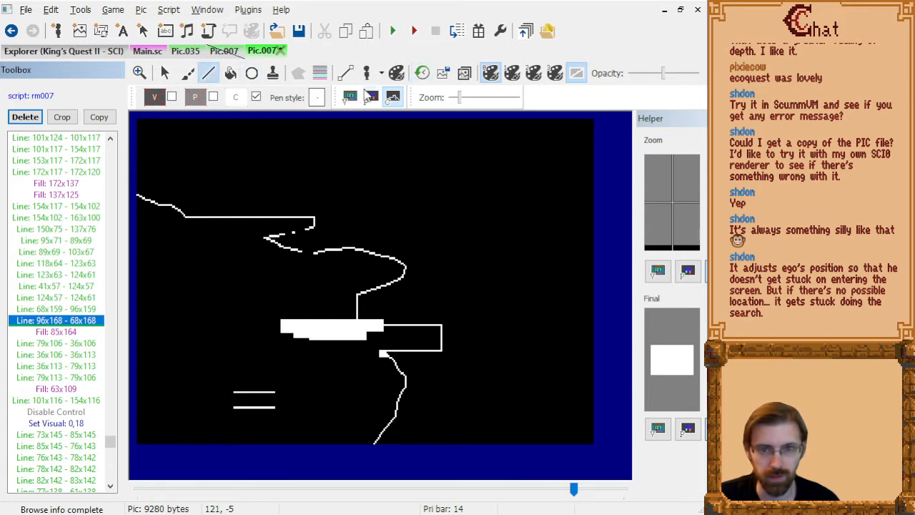
# Compare the spread of the lower pine's branches on the visual screen with its remaining lines on the control screen.
pyautogui.click(349, 99)
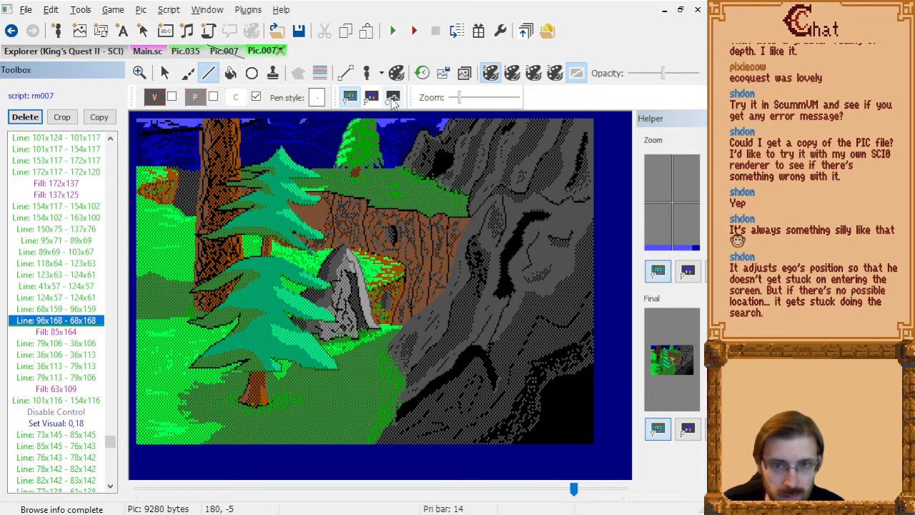
pyautogui.click(394, 101)
pyautogui.scroll(3, 255, 419)
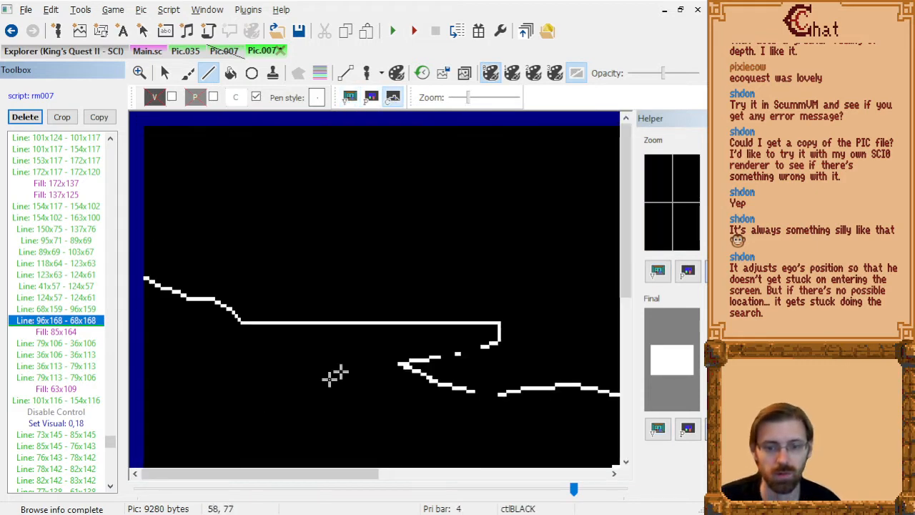
pyautogui.scroll(-3, 340, 425)
pyautogui.moveTo(320, 477); pyautogui.dragTo(346, 474)
pyautogui.click(165, 72)
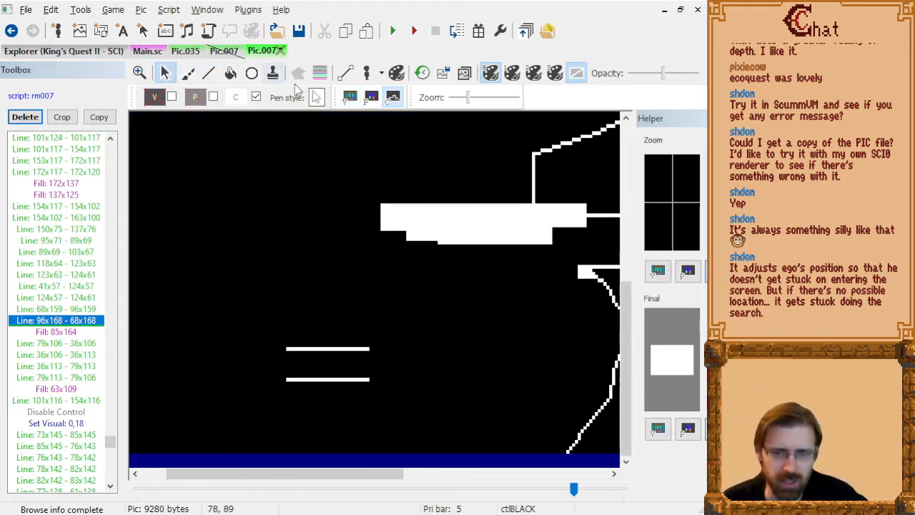
pyautogui.click(350, 98)
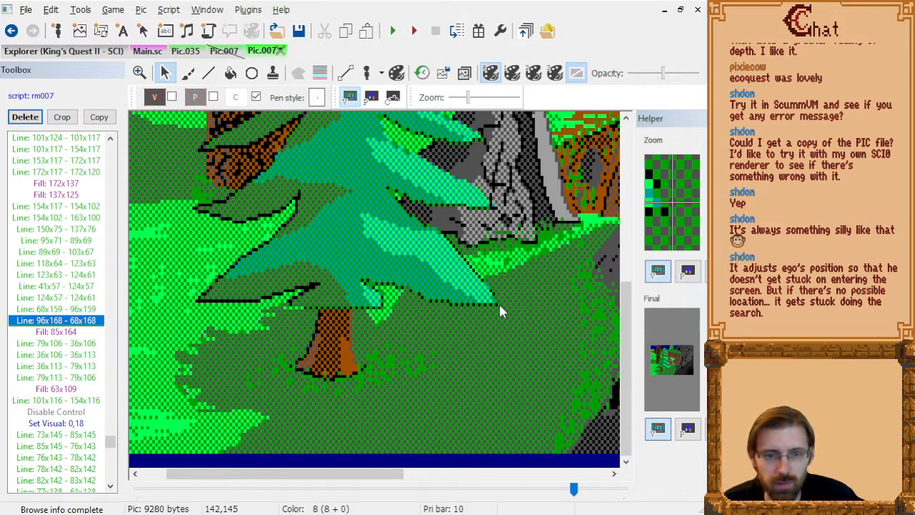
pyautogui.click(393, 98)
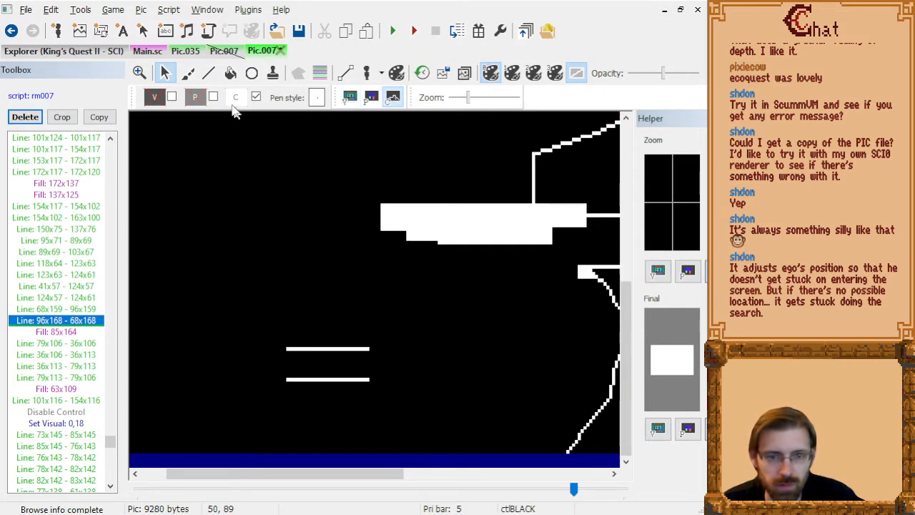
# Draw a wider white control rectangle under the lower pine with lines from 36x159 to 142x168.
pyautogui.click(209, 73)
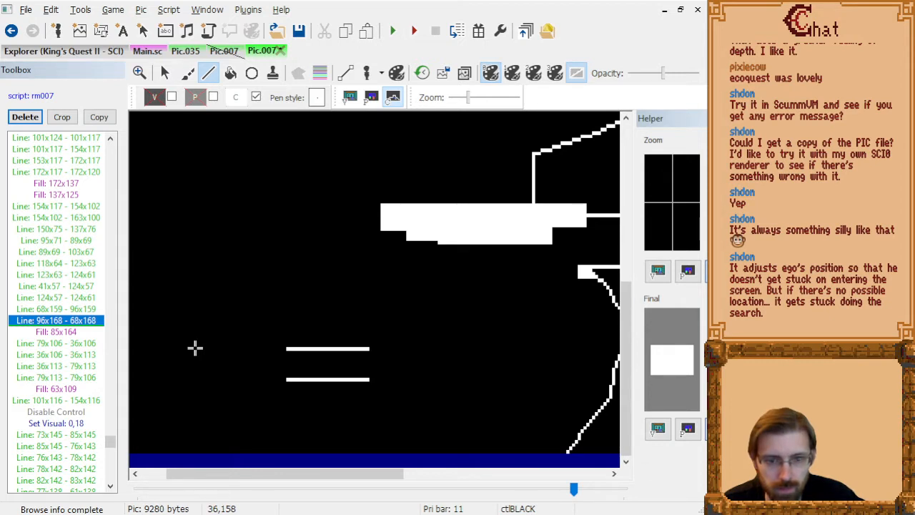
pyautogui.click(194, 348)
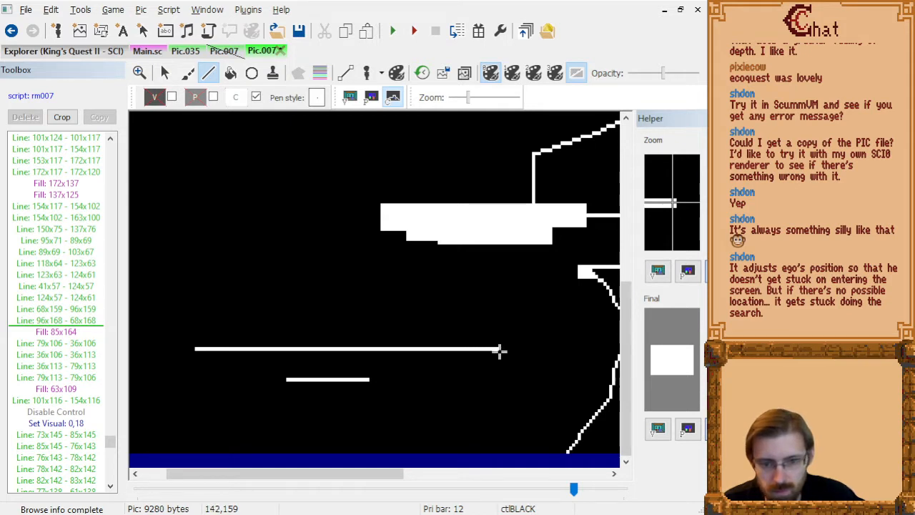
pyautogui.click(499, 350)
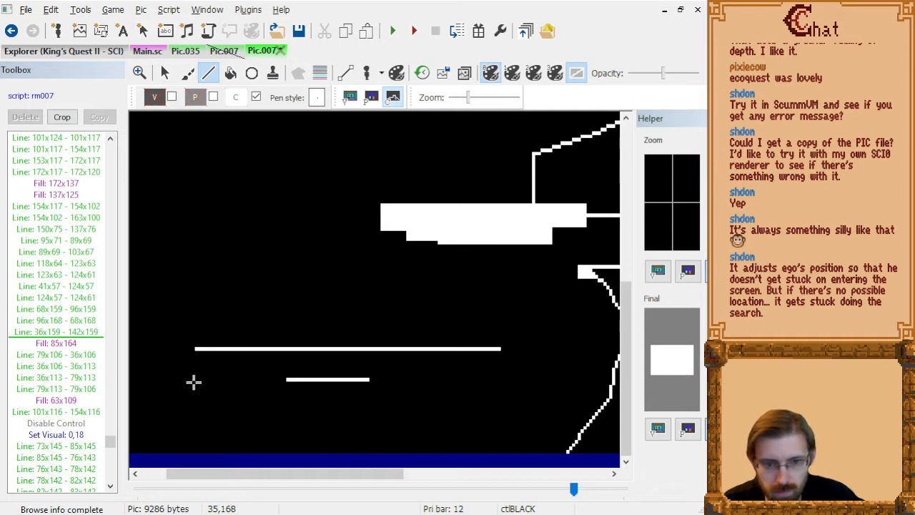
pyautogui.click(196, 383)
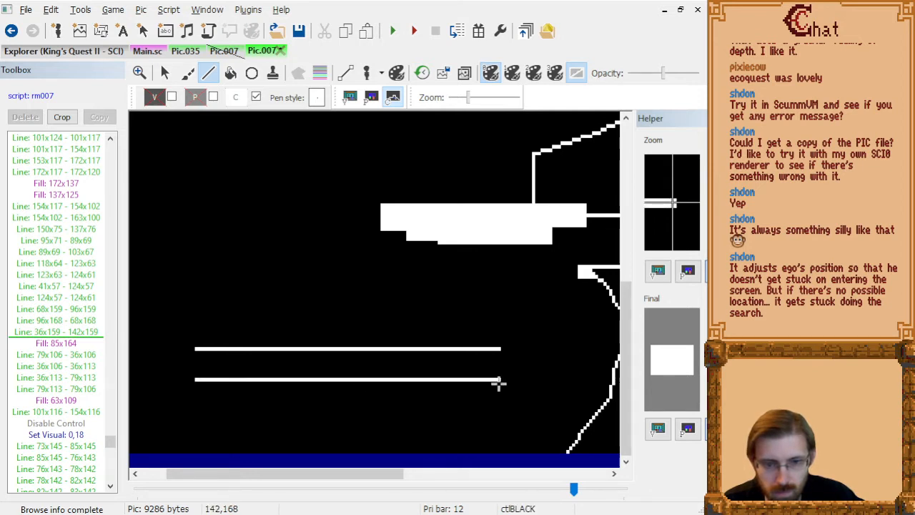
pyautogui.click(499, 383)
pyautogui.click(499, 354)
pyautogui.click(194, 351)
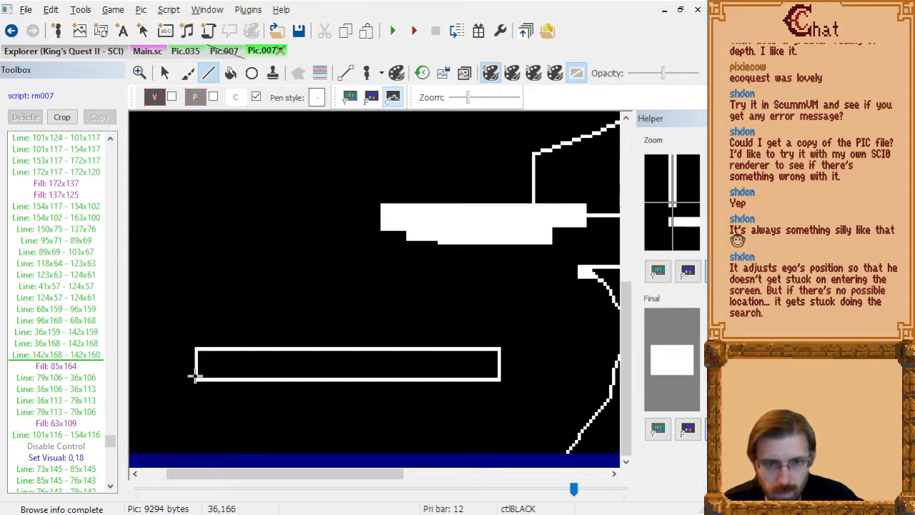
pyautogui.click(195, 380)
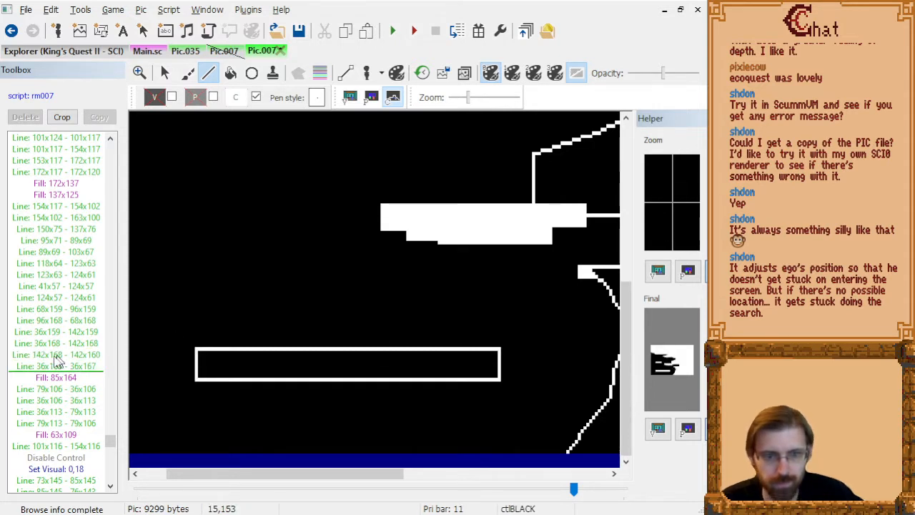
# Delete the old rectangle's remaining lines, 68x159 - 96x159 and 96x168 - 68x168, from the drawing history.
pyautogui.click(71, 208)
pyautogui.press('Down')
pyautogui.press('Down')
pyautogui.press('Down')
pyautogui.press('Down')
pyautogui.press('Down')
pyautogui.press('Down')
pyautogui.press('Down')
pyautogui.press('Down')
pyautogui.press('Down')
pyautogui.press('Down')
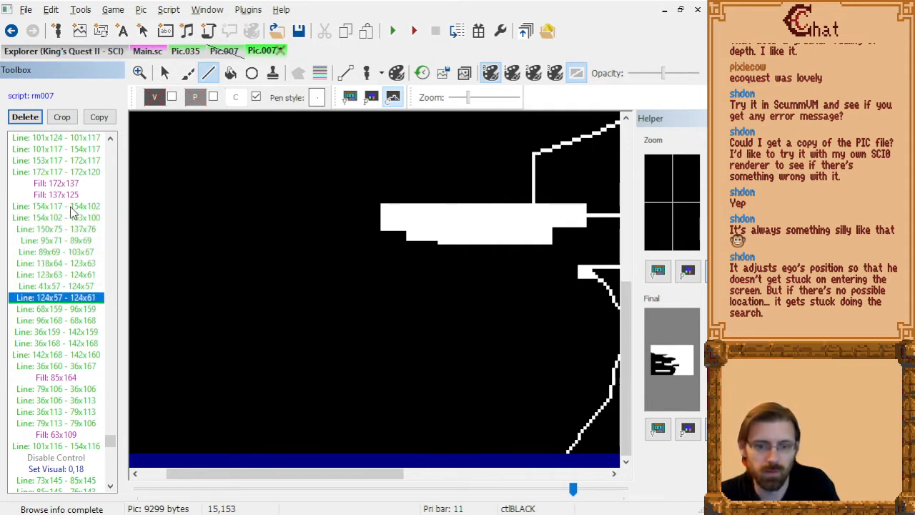
pyautogui.press('Up')
pyautogui.press('Up')
pyautogui.press('Down')
pyautogui.press('Delete')
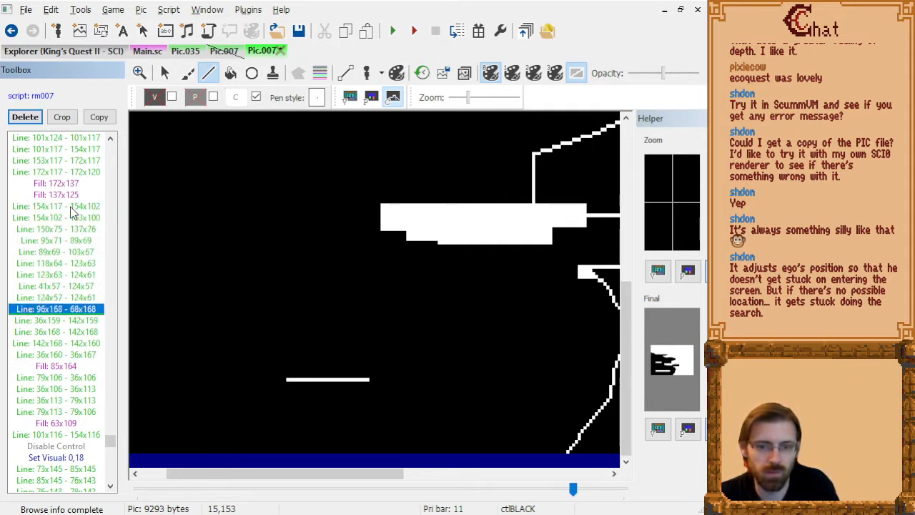
pyautogui.press('Delete')
# Step through the drawing history past the widened rectangle's fill and go to the end of the picture.
pyautogui.press('Down')
pyautogui.press('Down')
pyautogui.press('Down')
pyautogui.press('Down')
pyautogui.press('Down')
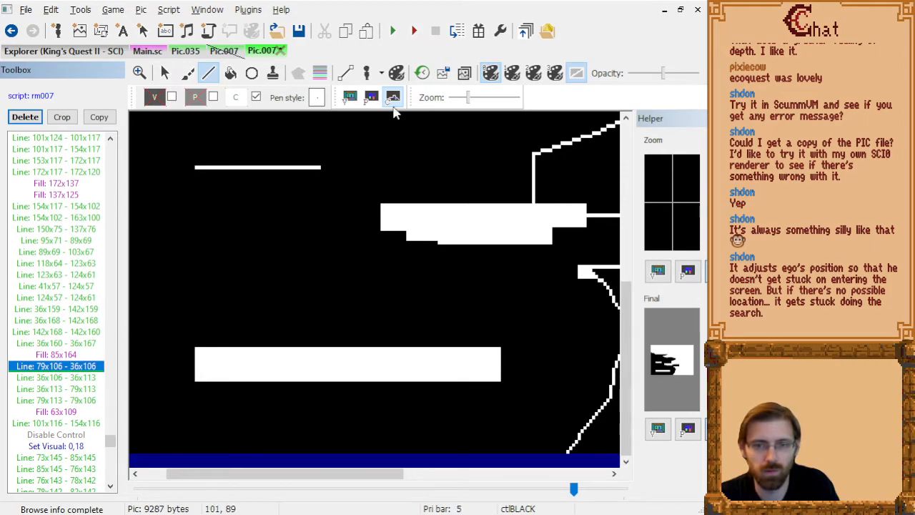
pyautogui.press('End')
# Run the game, skip the title screen and walk the character down beside the lower pine in the cliff room.
pyautogui.click(394, 31)
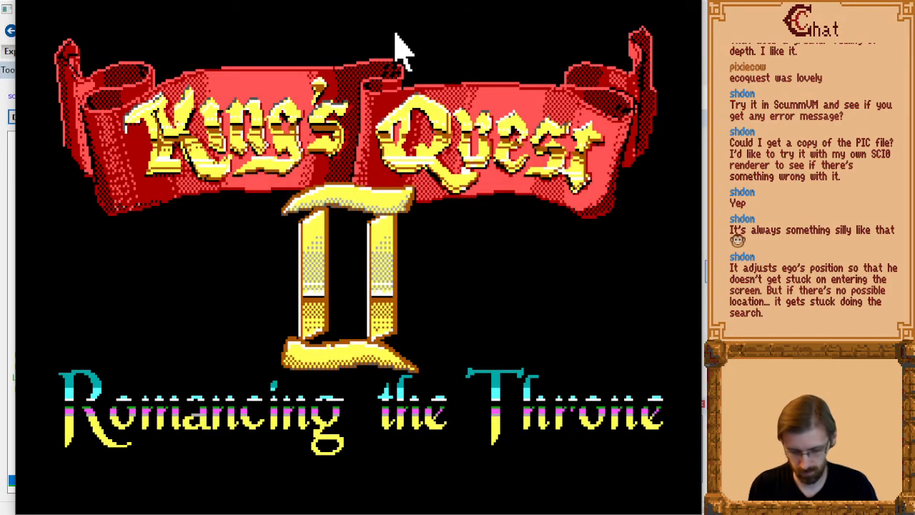
pyautogui.press('Return')
pyautogui.press('Return')
pyautogui.press('Down')
pyautogui.press('Left')
pyautogui.press('Down')
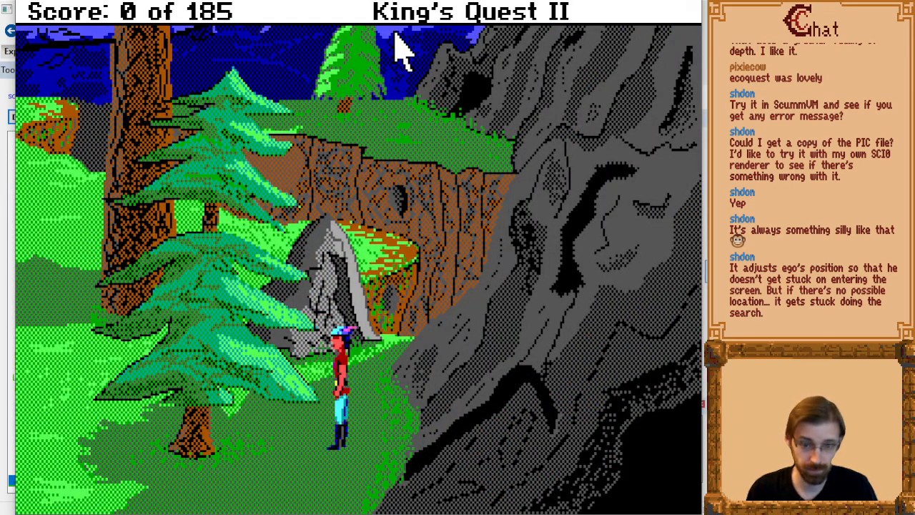
# Walk the character in front of the lower pine's trunk to the west side of the room.
pyautogui.press('Down')
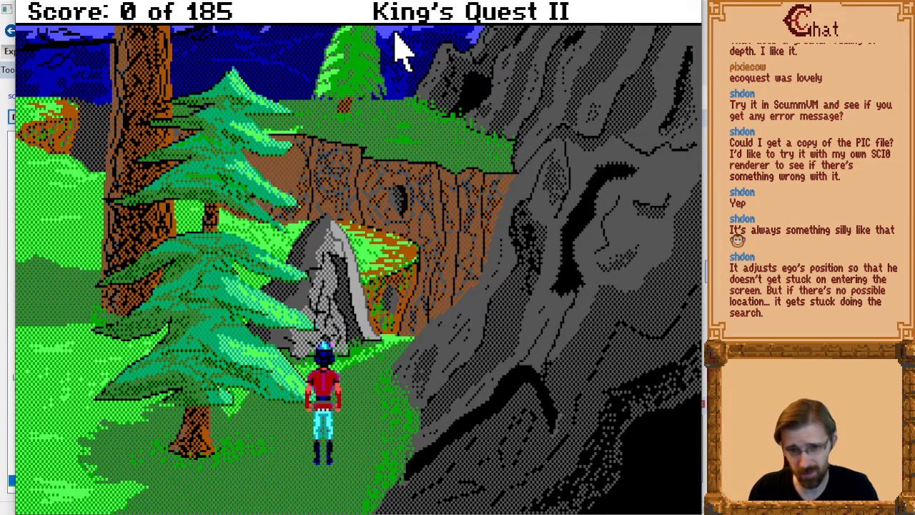
pyautogui.press('Left')
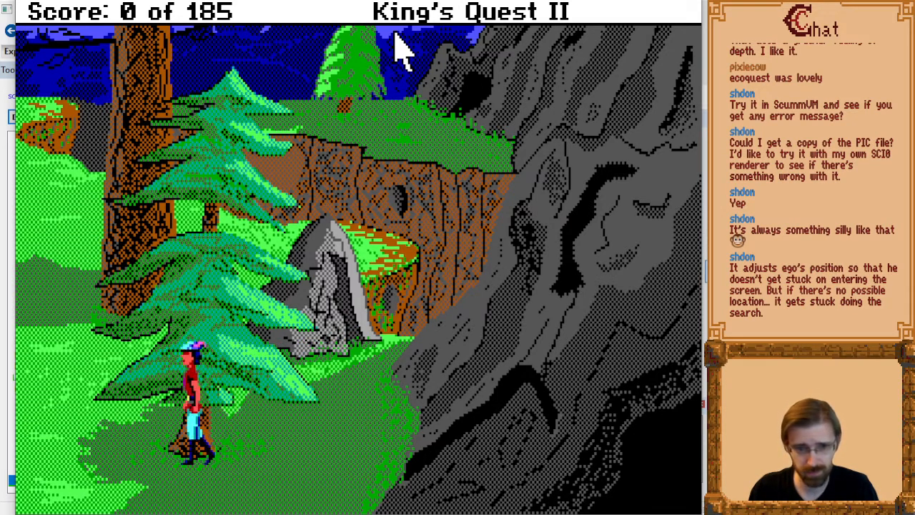
pyautogui.press('Up')
pyautogui.press('Left')
pyautogui.press('Up')
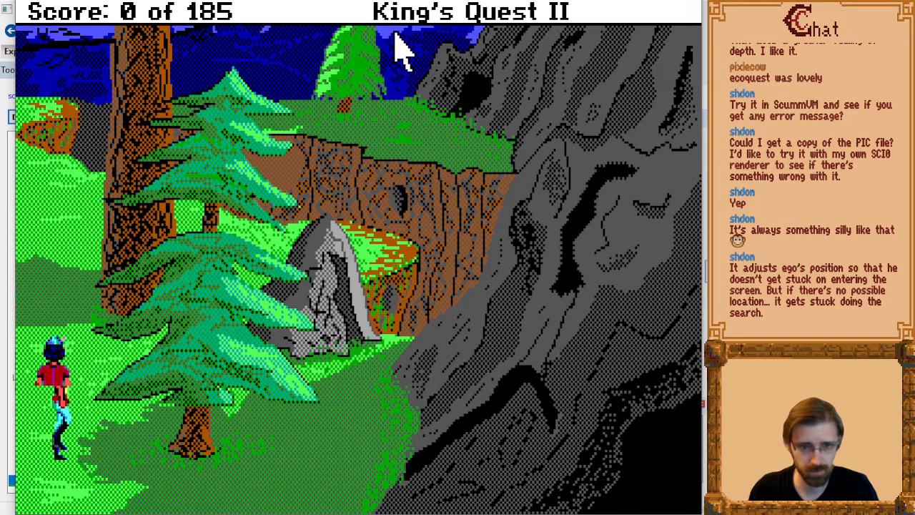
# Test the west end of the widened barrier by walking the character repeatedly up and right against the lower pine.
pyautogui.press('Right')
pyautogui.press('Up')
pyautogui.press('Right')
pyautogui.press('Up')
pyautogui.press('Right')
pyautogui.press('Up')
pyautogui.press('Right')
pyautogui.press('Down')
pyautogui.press('Up')
pyautogui.press('Right')
pyautogui.press('Up')
pyautogui.press('Right')
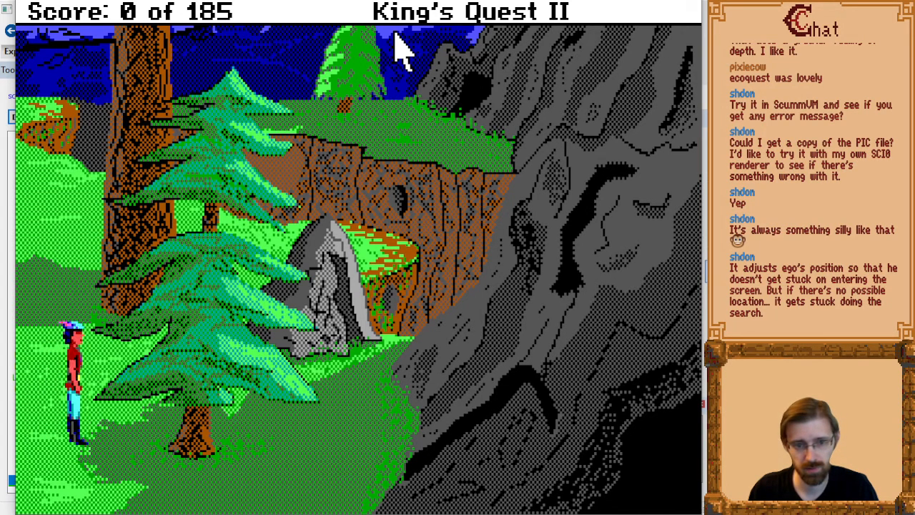
pyautogui.press('Up')
pyautogui.press('Right')
pyautogui.press('Up')
pyautogui.press('Left')
pyautogui.press('Down')
pyautogui.press('Right')
pyautogui.press('Left')
pyautogui.press('Up')
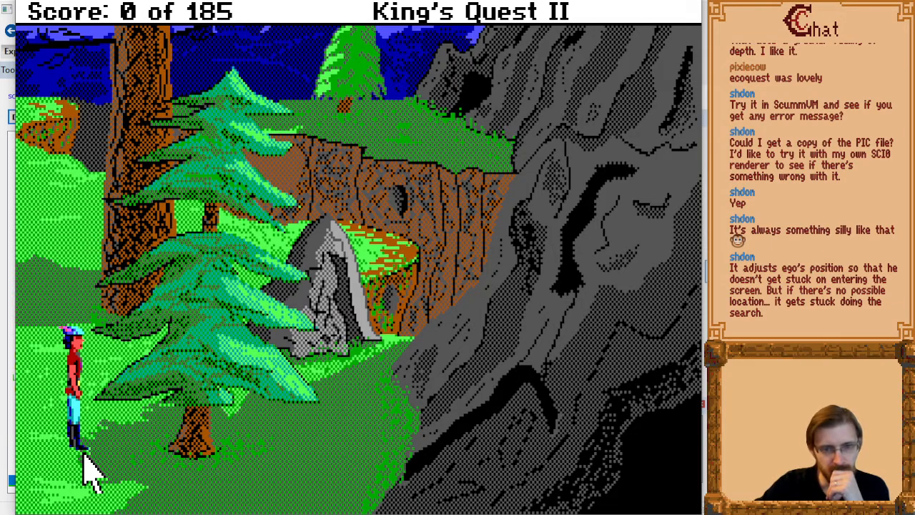
# Walk the character behind the lower pine and out its east side, and quit the game to return to SCI Companion.
pyautogui.press('Right')
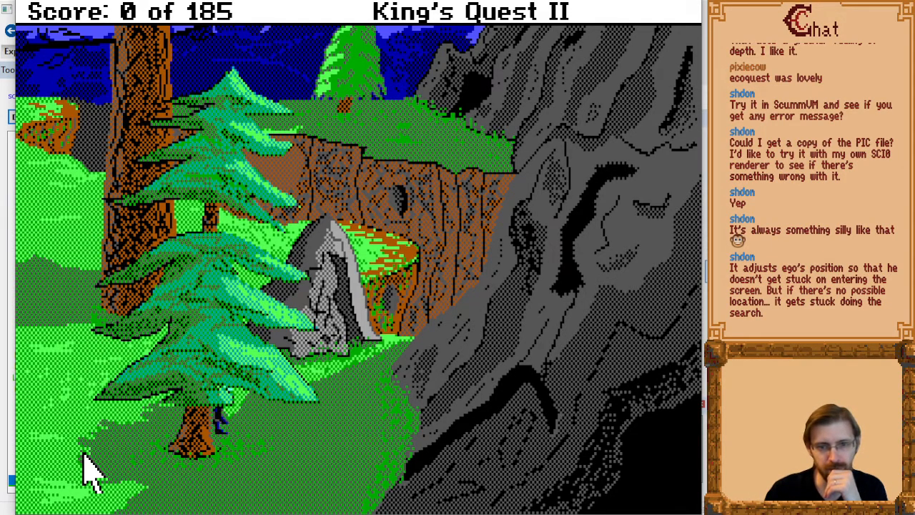
pyautogui.press('Down')
pyautogui.press('Left')
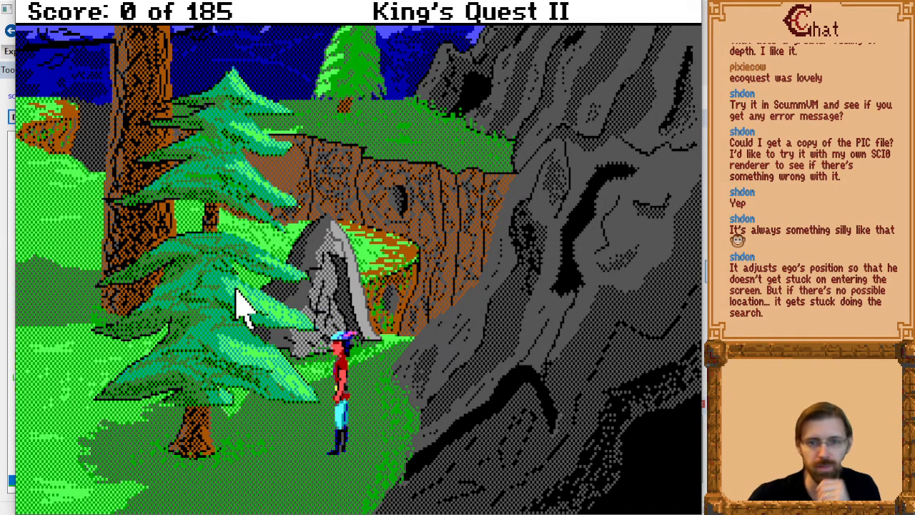
pyautogui.hotkey('ctrl', 'F9')
pyautogui.scroll(-3, 356, 294)
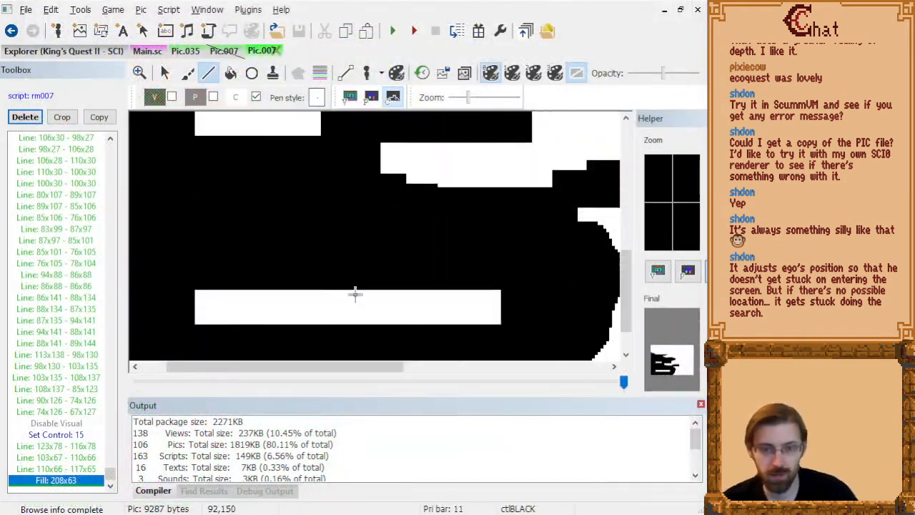
# Close the output pane and turn off control drawing after the picture's final fill, adding a Disable Control command.
pyautogui.click(703, 406)
pyautogui.scroll(3, 323, 386)
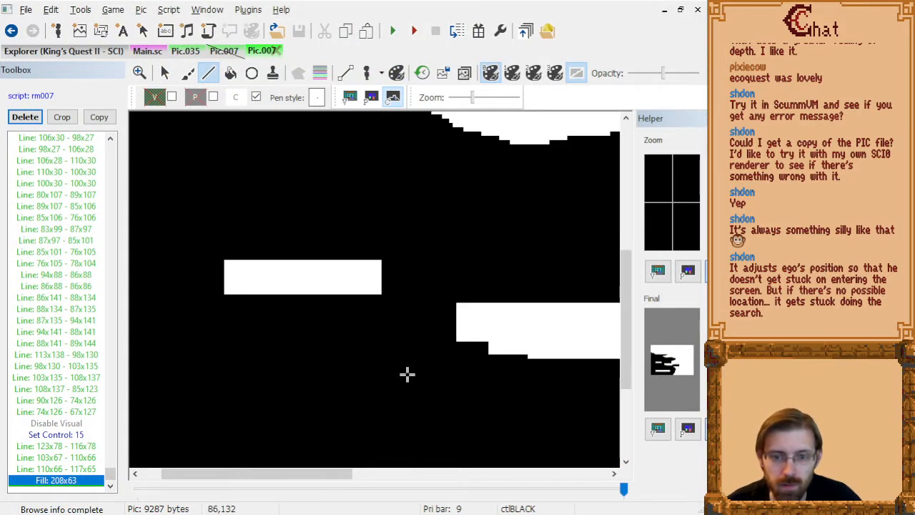
pyautogui.moveTo(244, 473); pyautogui.dragTo(263, 478)
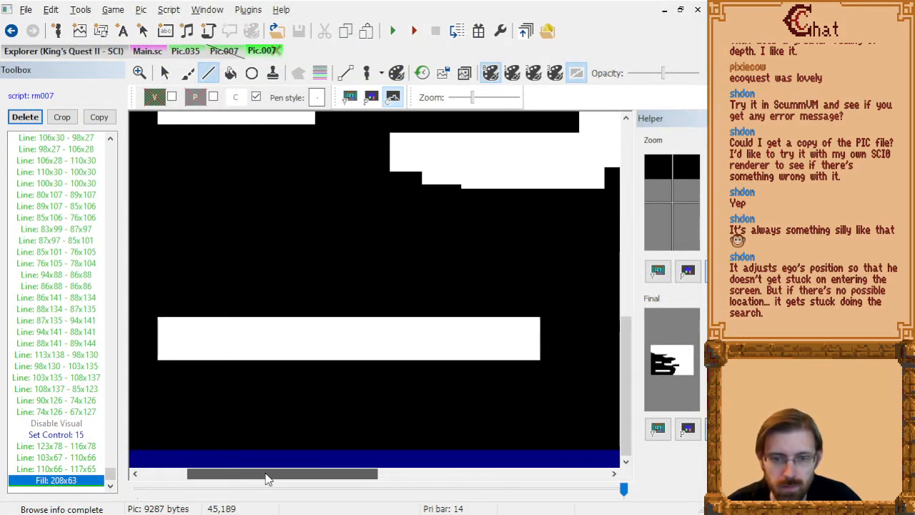
pyautogui.click(75, 436)
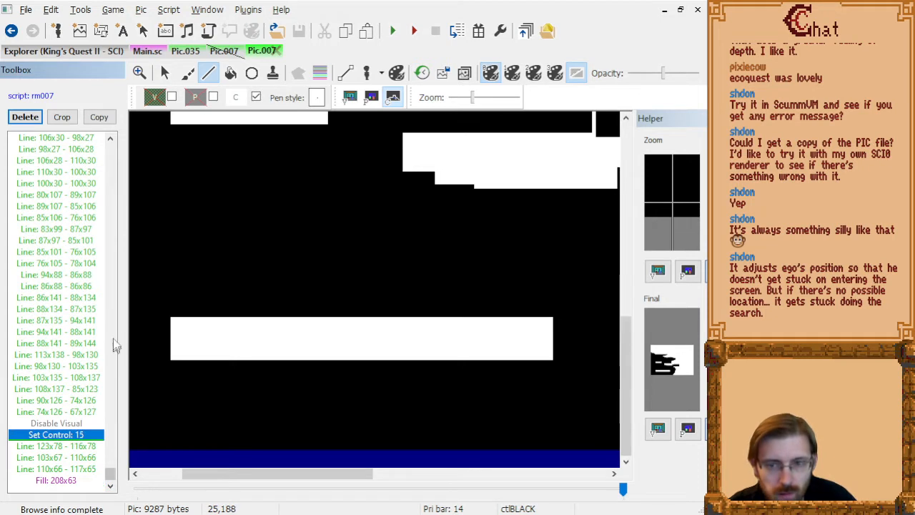
pyautogui.press('Down')
pyautogui.press('Down')
pyautogui.press('Down')
pyautogui.press('Down')
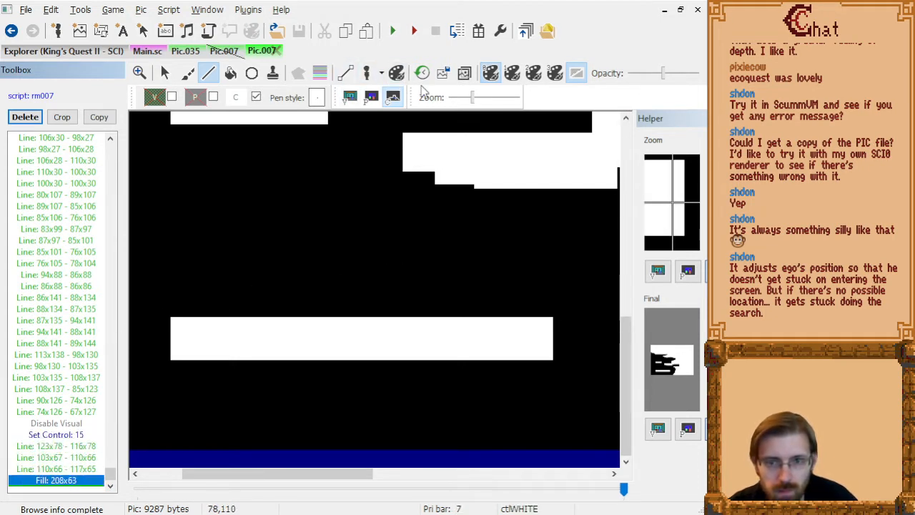
pyautogui.click(256, 98)
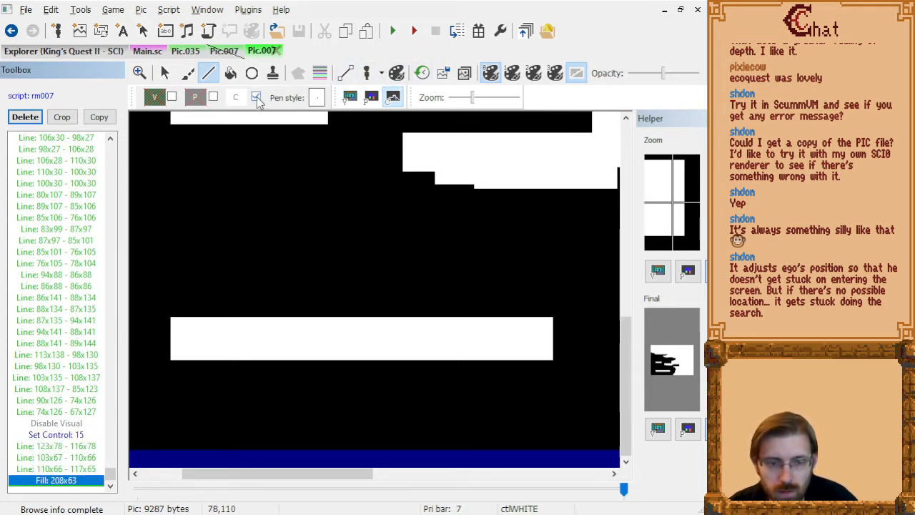
# Search the picture's command list for the earlier block that draws the control barriers, starting at its Set Control: 15 command.
pyautogui.click(72, 369)
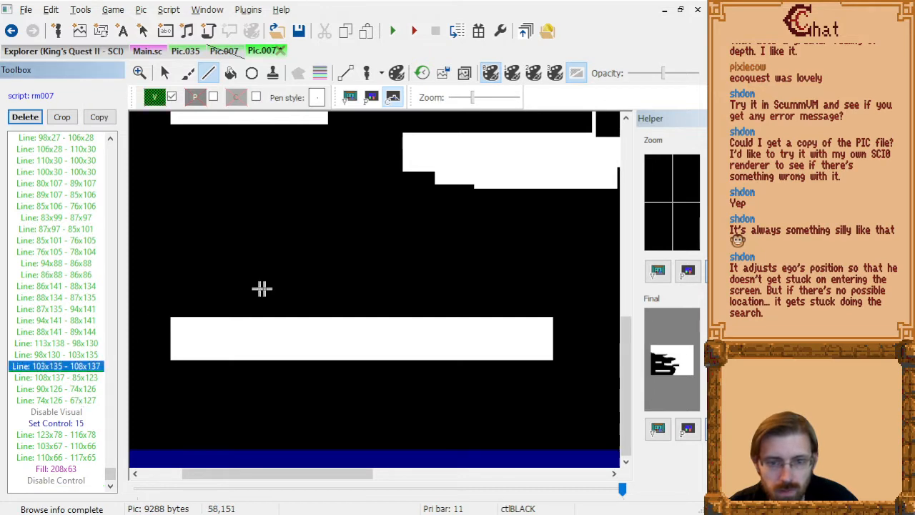
pyautogui.click(98, 277)
pyautogui.press('pageup')
pyautogui.press('pageup')
pyautogui.press('pageup')
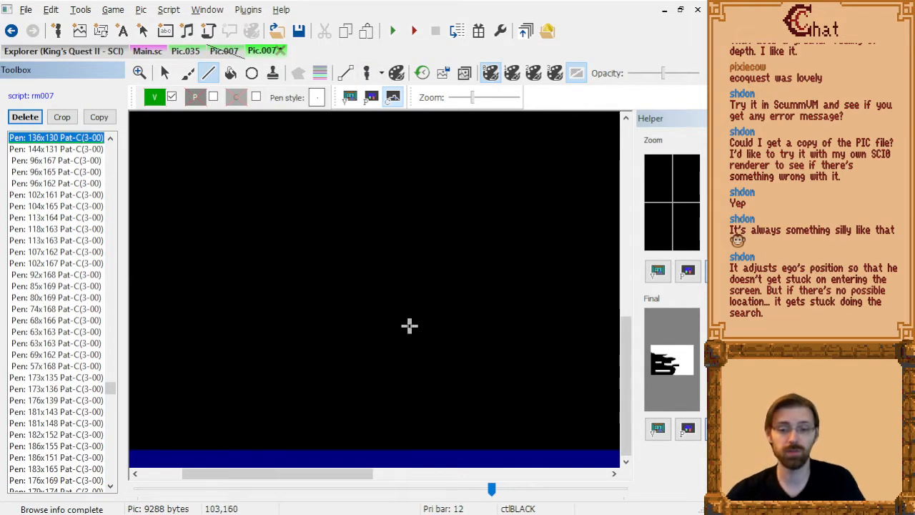
pyautogui.scroll(-3, 407, 326)
pyautogui.click(86, 160)
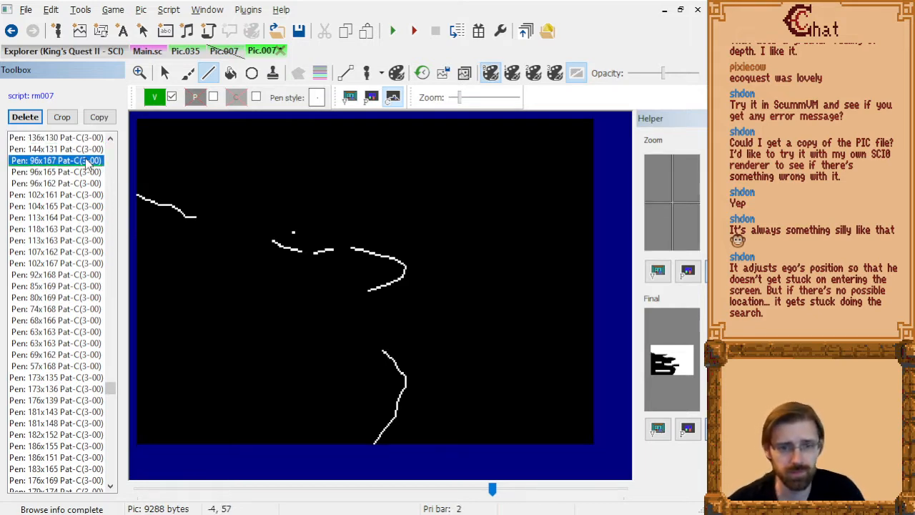
pyautogui.press('pagedown')
pyautogui.press('pagedown')
pyautogui.press('pagedown')
pyautogui.press('pagedown')
pyautogui.press('pagedown')
pyautogui.press('pagedown')
pyautogui.press('pagedown')
pyautogui.press('pagedown')
pyautogui.press('pagedown')
pyautogui.press('pagedown')
pyautogui.press('pagedown')
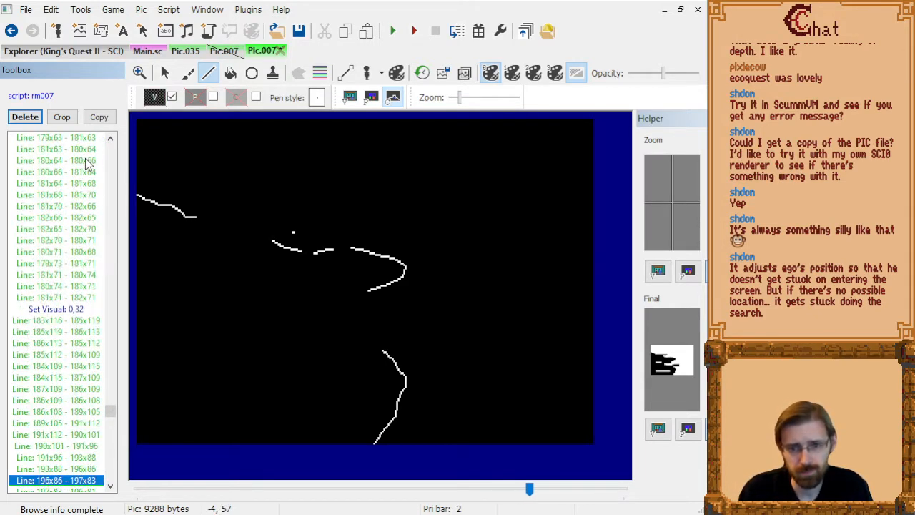
pyautogui.press('pageup')
pyautogui.press('pageup')
pyautogui.press('pageup')
pyautogui.press('pageup')
pyautogui.press('pageup')
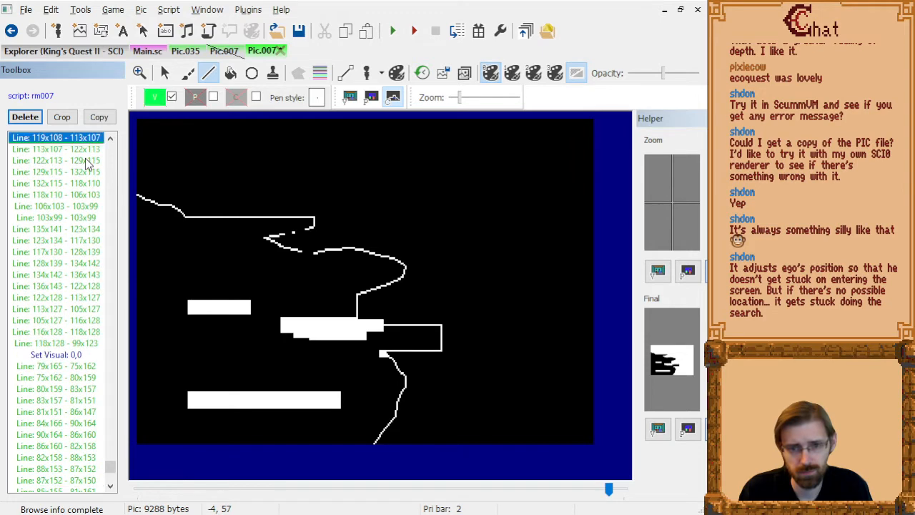
pyautogui.press('pageup')
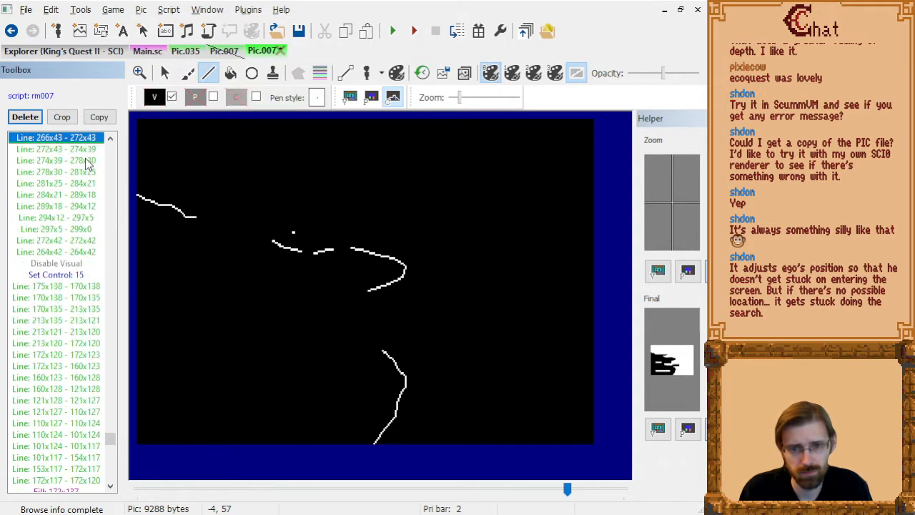
pyautogui.press('Down')
pyautogui.press('Down')
pyautogui.press('Down')
pyautogui.press('Down')
pyautogui.press('Down')
pyautogui.press('Down')
pyautogui.press('Down')
pyautogui.press('Down')
pyautogui.press('Down')
pyautogui.press('Down')
pyautogui.press('Down')
pyautogui.press('Down')
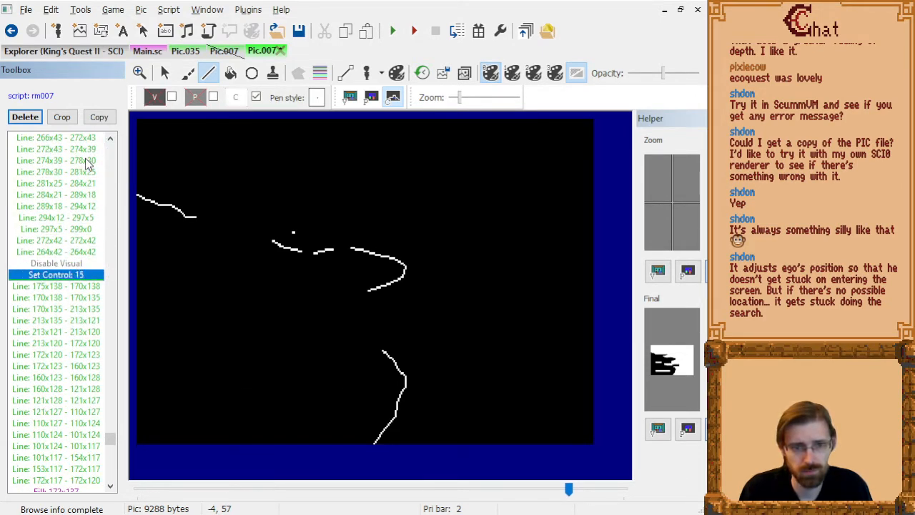
# Cut the barrier-drawing block, from Disable Visual through its Disable Control command, out of the middle of the command list.
pyautogui.press('Up')
pyautogui.hotkey('shift', 'Down')
pyautogui.hotkey('shift', 'Down')
pyautogui.hotkey('shift', 'Down')
pyautogui.hotkey('shift', 'Down')
pyautogui.hotkey('shift', 'Down')
pyautogui.hotkey('shift', 'Down')
pyautogui.hotkey('shift', 'Down')
pyautogui.hotkey('shift', 'Down')
pyautogui.hotkey('shift', 'Down')
pyautogui.hotkey('shift', 'Down')
pyautogui.hotkey('shift', 'Down')
pyautogui.hotkey('shift', 'Down')
pyautogui.hotkey('shift', 'Down')
pyautogui.hotkey('shift', 'Down')
pyautogui.hotkey('shift', 'Down')
pyautogui.hotkey('shift', 'Down')
pyautogui.hotkey('shift', 'Down')
pyautogui.hotkey('shift', 'Down')
pyautogui.hotkey('shift', 'Down')
pyautogui.hotkey('shift', 'Down')
pyautogui.hotkey('shift', 'Down')
pyautogui.hotkey('shift', 'Down')
pyautogui.hotkey('shift', 'Down')
pyautogui.hotkey('shift', 'Down')
pyautogui.hotkey('shift', 'Down')
pyautogui.hotkey('shift', 'Down')
pyautogui.hotkey('shift', 'Down')
pyautogui.hotkey('shift', 'Down')
pyautogui.hotkey('shift', 'Down')
pyautogui.hotkey('shift', 'Down')
pyautogui.hotkey('shift', 'Down')
pyautogui.hotkey('shift', 'Down')
pyautogui.hotkey('shift', 'Down')
pyautogui.hotkey('shift', 'Down')
pyautogui.hotkey('shift', 'Down')
pyautogui.hotkey('shift', 'Down')
pyautogui.hotkey('shift', 'Down')
pyautogui.hotkey('shift', 'Down')
pyautogui.hotkey('shift', 'Down')
pyautogui.hotkey('shift', 'Down')
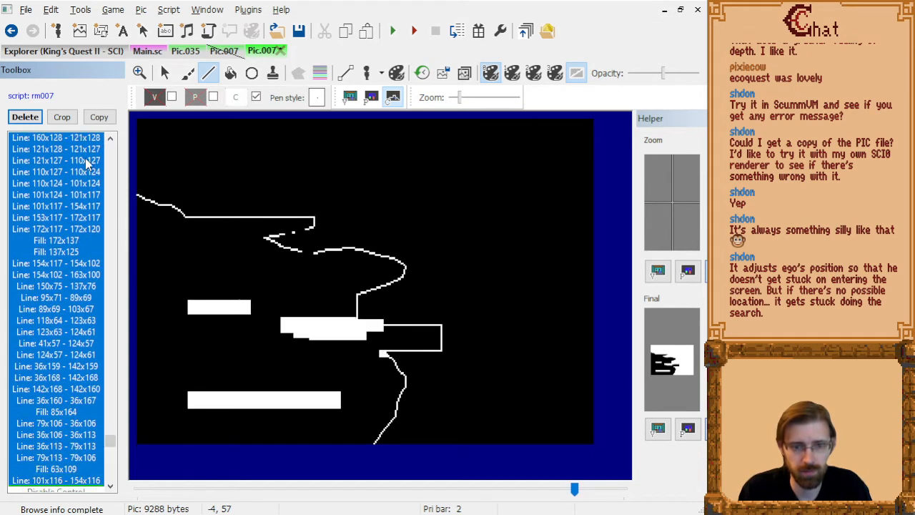
pyautogui.hotkey('shift', 'Up')
pyautogui.hotkey('shift', 'Up')
pyautogui.hotkey('shift', 'Up')
pyautogui.hotkey('shift', 'Up')
pyautogui.hotkey('shift', 'Up')
pyautogui.hotkey('shift', 'Up')
pyautogui.hotkey('shift', 'Up')
pyautogui.hotkey('shift', 'Up')
pyautogui.hotkey('shift', 'Up')
pyautogui.hotkey('shift', 'Up')
pyautogui.hotkey('shift', 'Up')
pyautogui.hotkey('shift', 'Up')
pyautogui.hotkey('shift', 'Up')
pyautogui.hotkey('shift', 'Up')
pyautogui.hotkey('shift', 'Up')
pyautogui.hotkey('shift', 'Up')
pyautogui.hotkey('shift', 'Up')
pyautogui.hotkey('shift', 'Up')
pyautogui.hotkey('shift', 'Up')
pyautogui.hotkey('shift', 'Up')
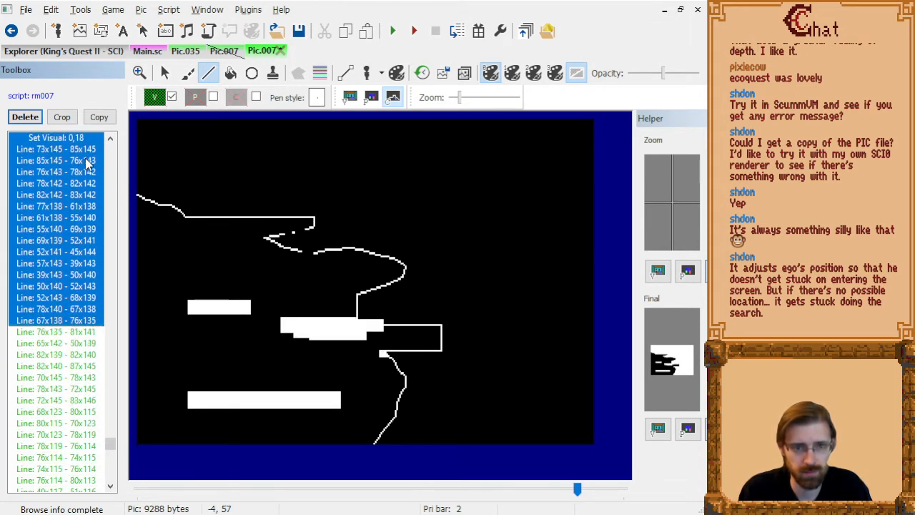
pyautogui.hotkey('shift', 'Down')
pyautogui.hotkey('shift', 'Down')
pyautogui.hotkey('shift', 'Down')
pyautogui.hotkey('shift', 'Down')
pyautogui.hotkey('shift', 'Down')
pyautogui.hotkey('shift', 'Down')
pyautogui.hotkey('shift', 'Down')
pyautogui.hotkey('shift', 'Down')
pyautogui.hotkey('shift', 'Down')
pyautogui.hotkey('shift', 'Down')
pyautogui.hotkey('shift', 'Down')
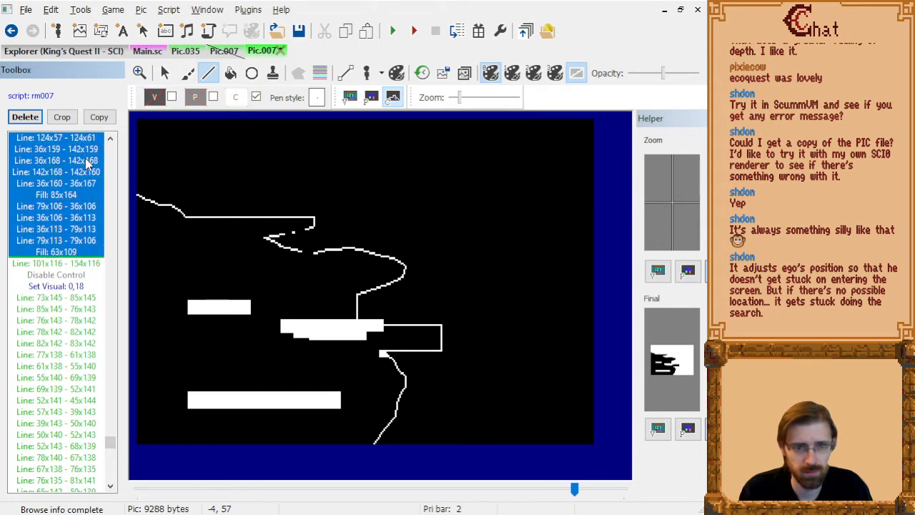
pyautogui.press('Delete')
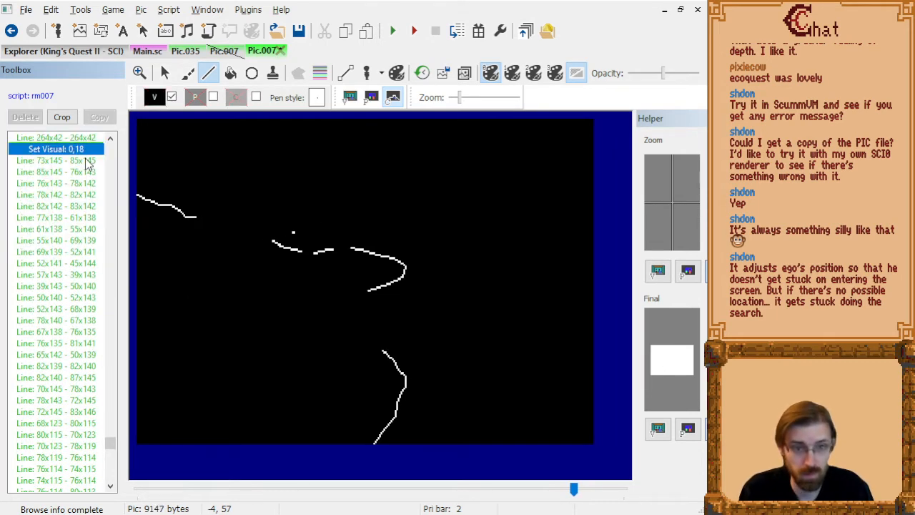
# Paste the barrier block near the end of the command list, ahead of the final Set Control: 15, keeping its original position in the picture.
pyautogui.press('End')
pyautogui.press('Up')
pyautogui.press('Up')
pyautogui.press('Up')
pyautogui.press('Up')
pyautogui.press('Up')
pyautogui.press('Up')
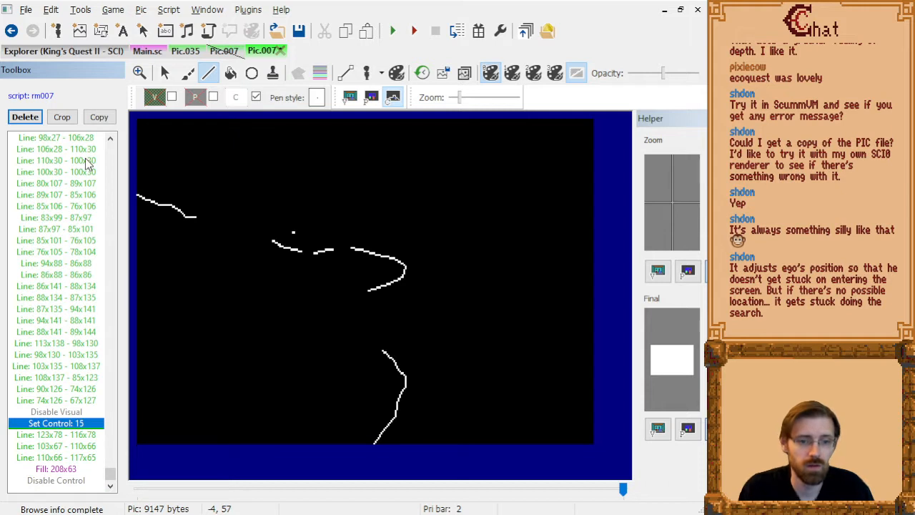
pyautogui.hotkey('ctrl', 'v')
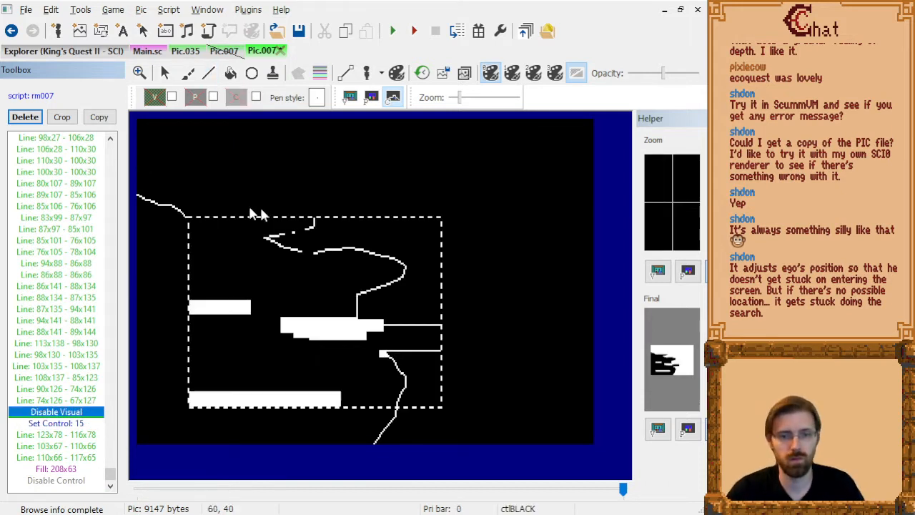
pyautogui.click(324, 151)
# Delete the redundant Disable Control and Set Control: 15 commands between the pasted barrier block and the final control lines.
pyautogui.click(73, 480)
pyautogui.scroll(-2, 75, 444)
pyautogui.press('Delete')
pyautogui.press('Delete')
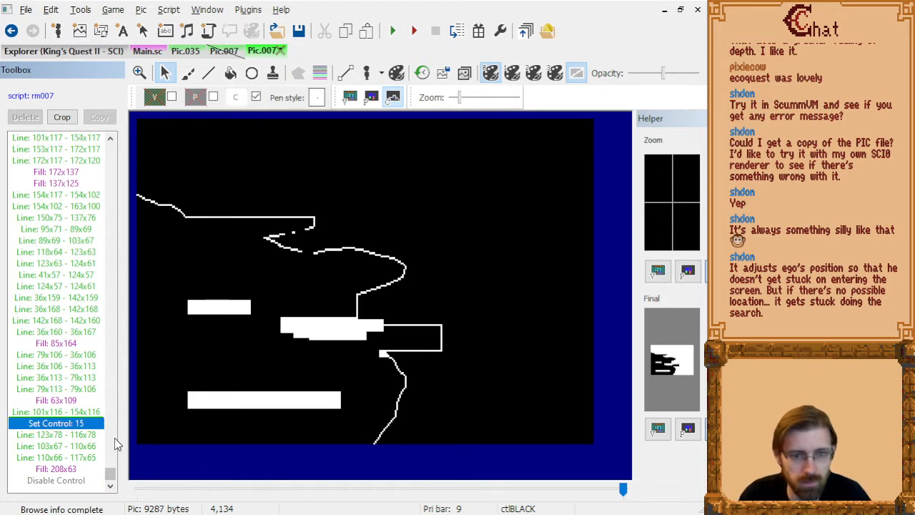
# Step through the merged control commands, from the last lines back to the small barrier's outline, to check the control screen drawing.
pyautogui.press('Down')
pyautogui.press('Down')
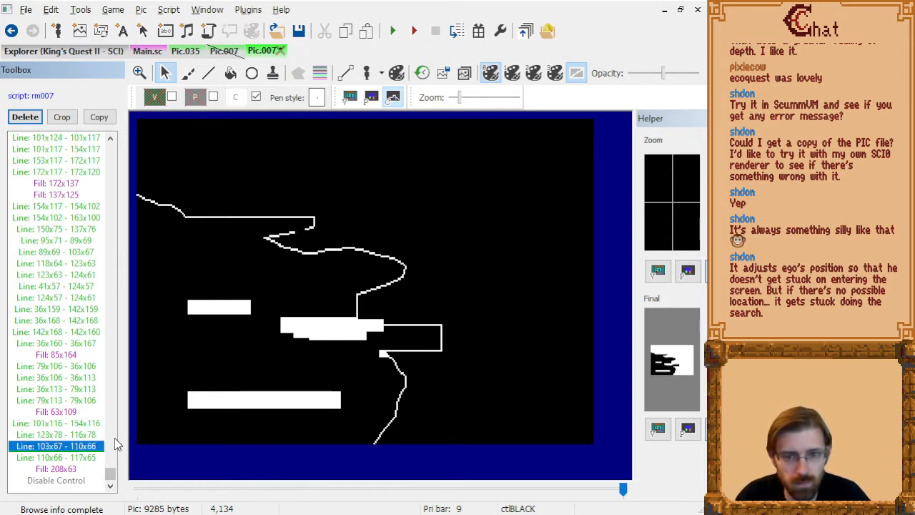
pyautogui.press('Down')
pyautogui.press('Down')
pyautogui.press('Up')
pyautogui.press('Up')
pyautogui.press('Up')
pyautogui.press('Up')
pyautogui.press('Up')
pyautogui.press('Up')
pyautogui.press('Up')
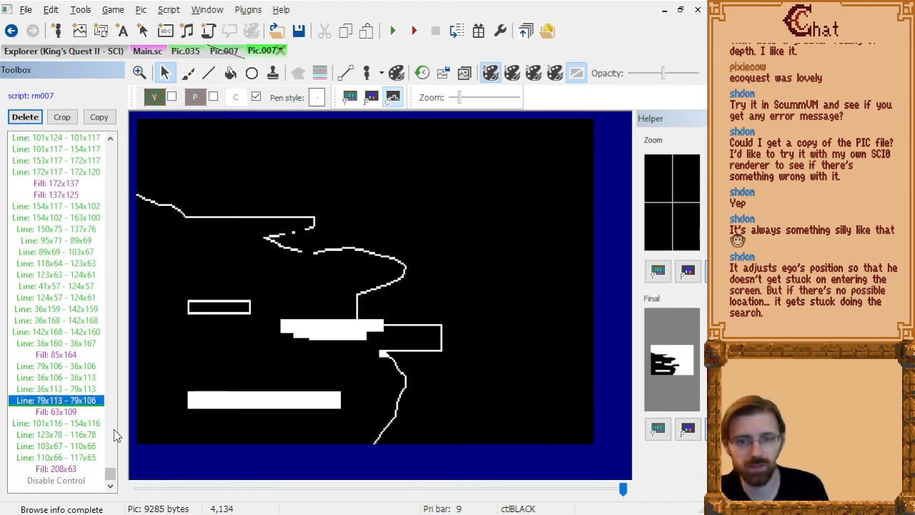
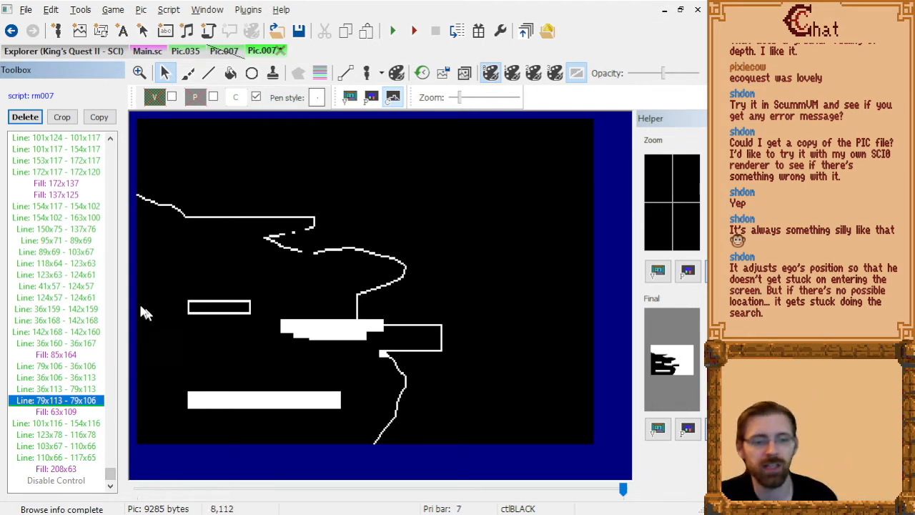
# Step back through the control-screen draw commands to line 36x168 - 142x168 of the tree block and choose the Line tool.
pyautogui.press('Up')
pyautogui.press('Up')
pyautogui.press('Up')
pyautogui.press('Up')
pyautogui.press('Up')
pyautogui.press('Down')
pyautogui.press('Down')
pyautogui.press('Up')
pyautogui.press('Up')
pyautogui.press('Up')
pyautogui.press('Up')
pyautogui.press('Up')
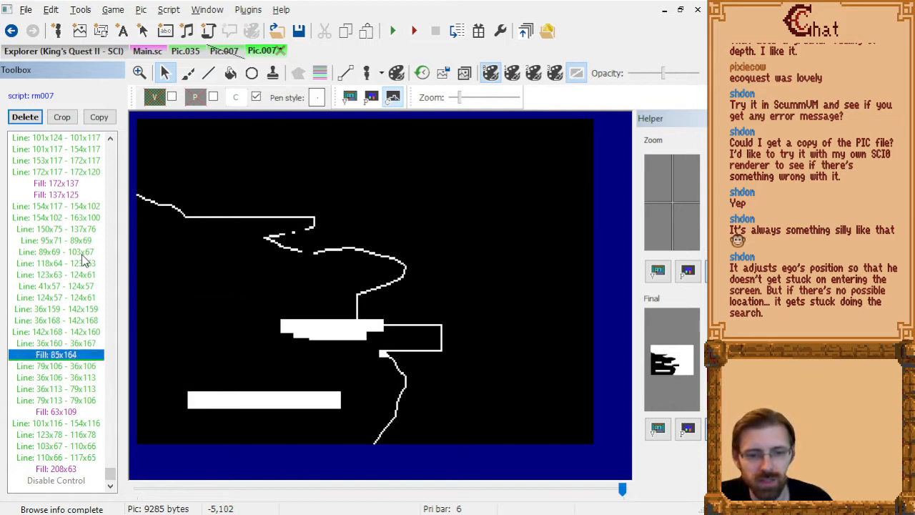
pyautogui.press('Down')
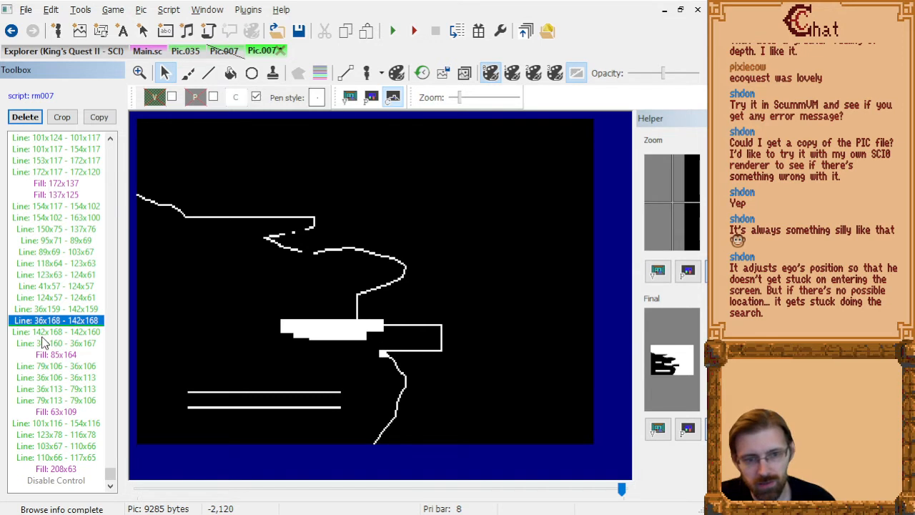
pyautogui.click(208, 73)
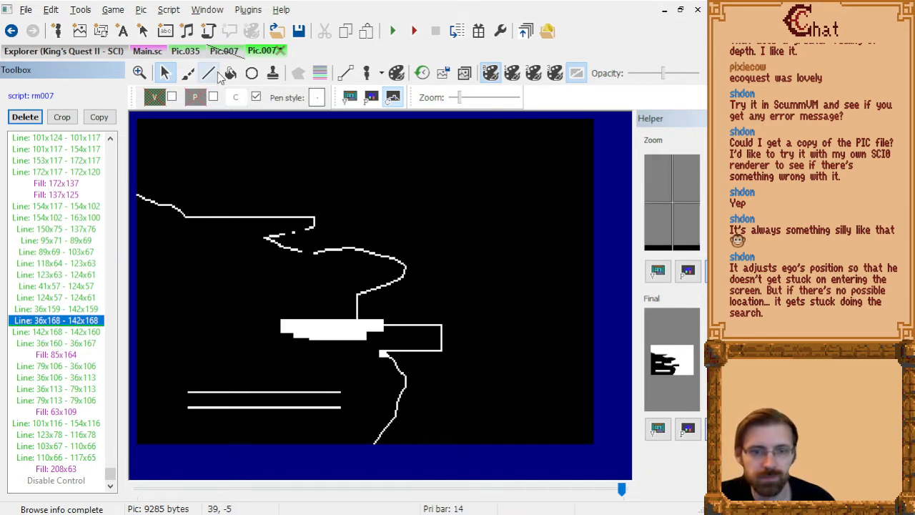
pyautogui.press('Up')
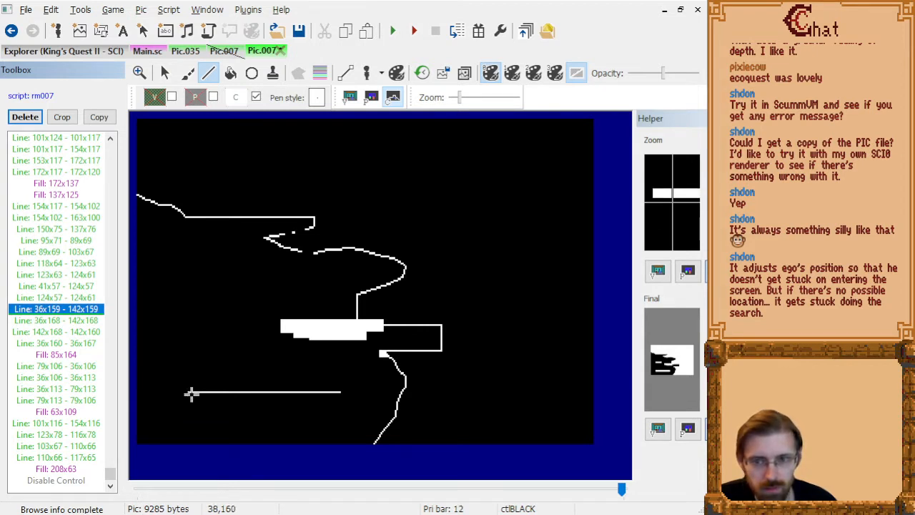
pyautogui.press('Down')
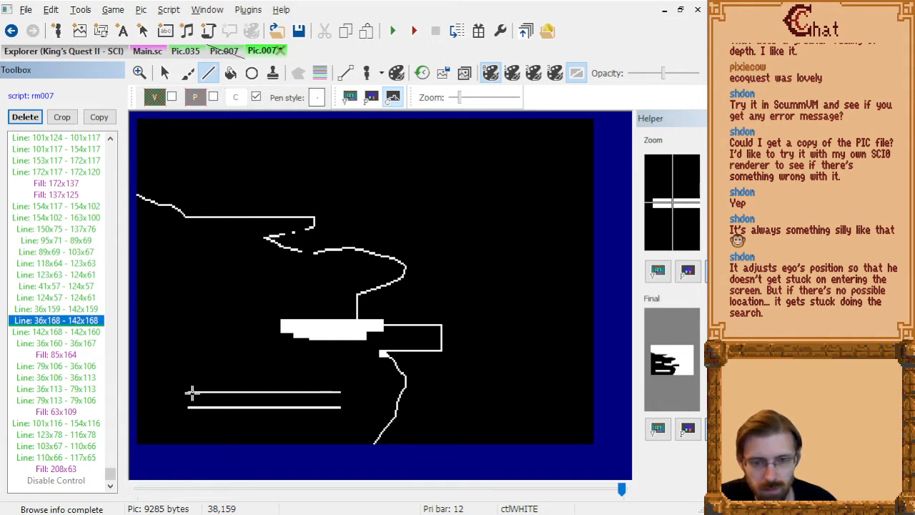
# Draw a narrower white control outline inside the tree block through 39x159, 139x159, 139x168, 39x168 and 39x160.
pyautogui.click(192, 392)
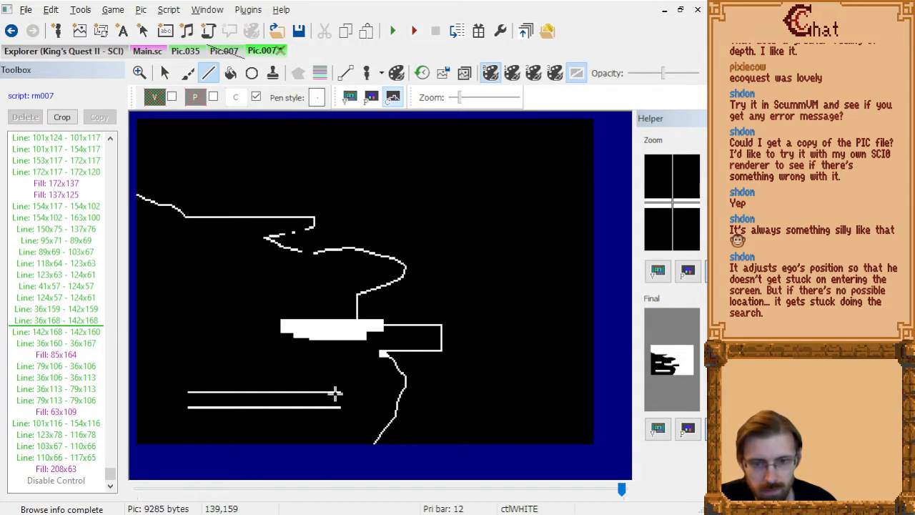
pyautogui.click(335, 392)
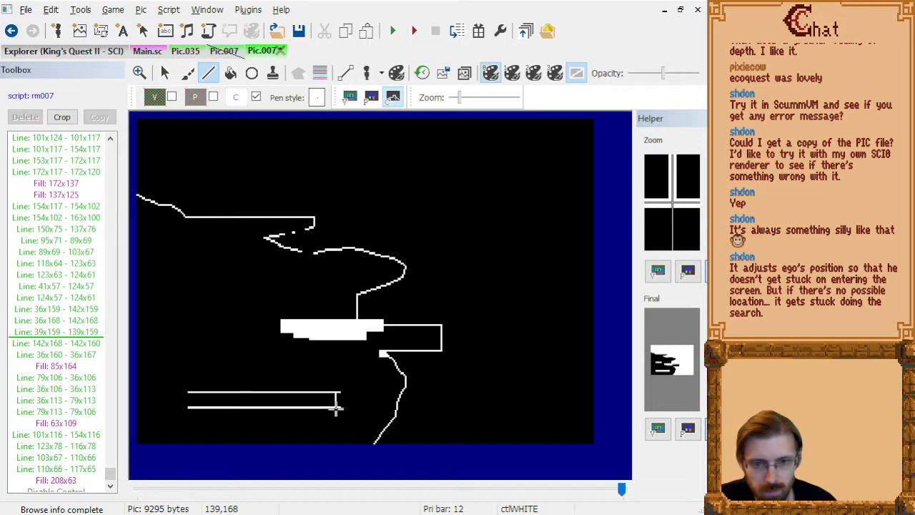
pyautogui.click(336, 407)
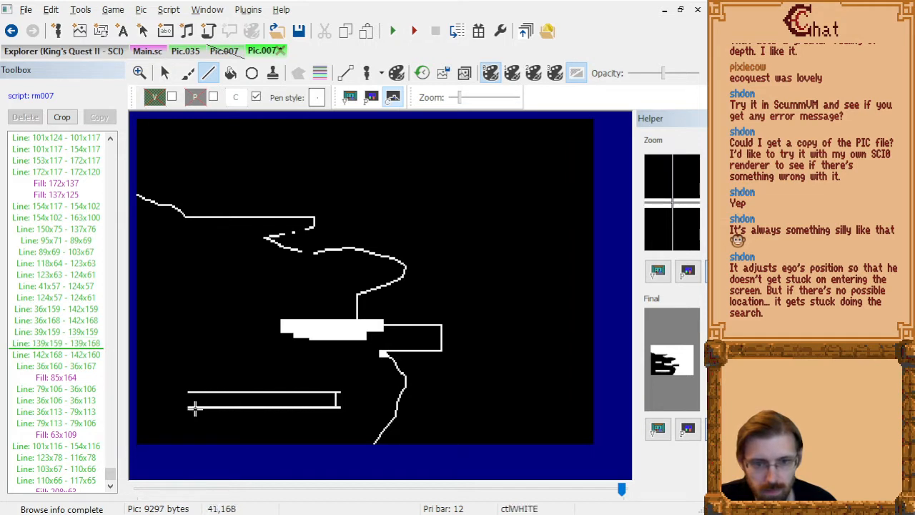
pyautogui.click(191, 407)
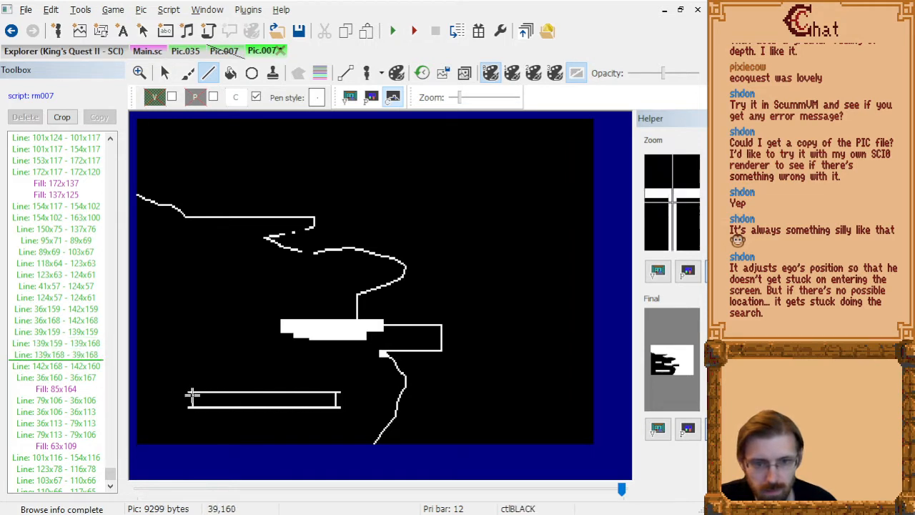
pyautogui.click(191, 396)
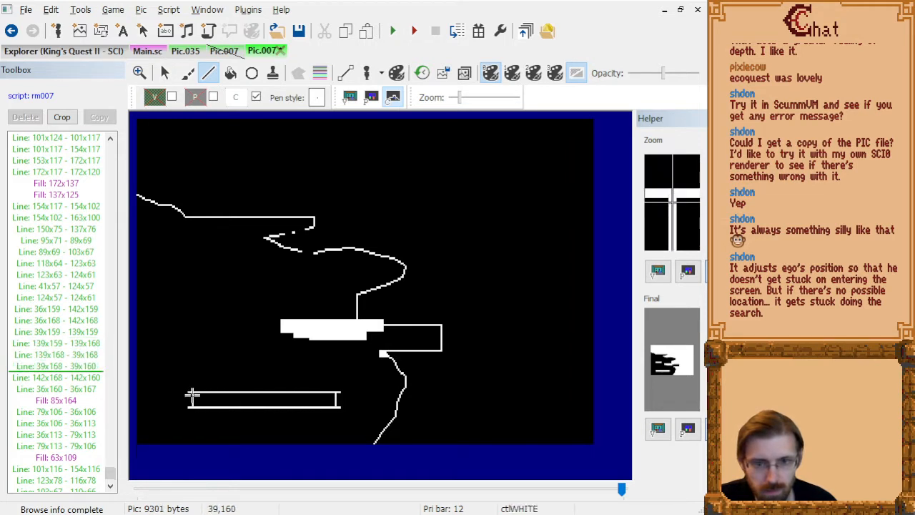
# Delete the block's old side lines 142x168 - 142x160 and 36x160 - 36x167 from the draw command list.
pyautogui.click(71, 369)
pyautogui.press('Down')
pyautogui.press('Delete')
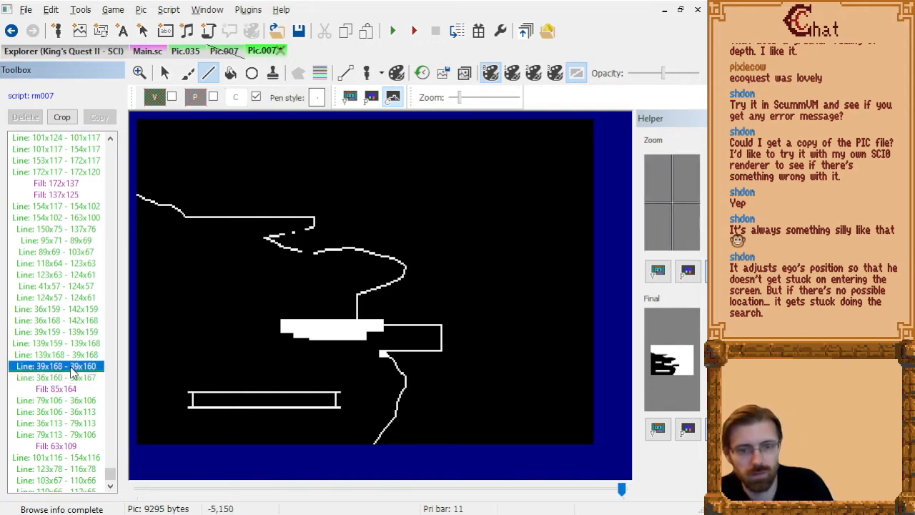
pyautogui.press('Delete')
pyautogui.press('Up')
pyautogui.press('Up')
pyautogui.press('Up')
pyautogui.press('Up')
pyautogui.press('Up')
pyautogui.press('Up')
pyautogui.press('Up')
pyautogui.press('Down')
pyautogui.press('Down')
pyautogui.press('Down')
pyautogui.press('Down')
pyautogui.press('Delete')
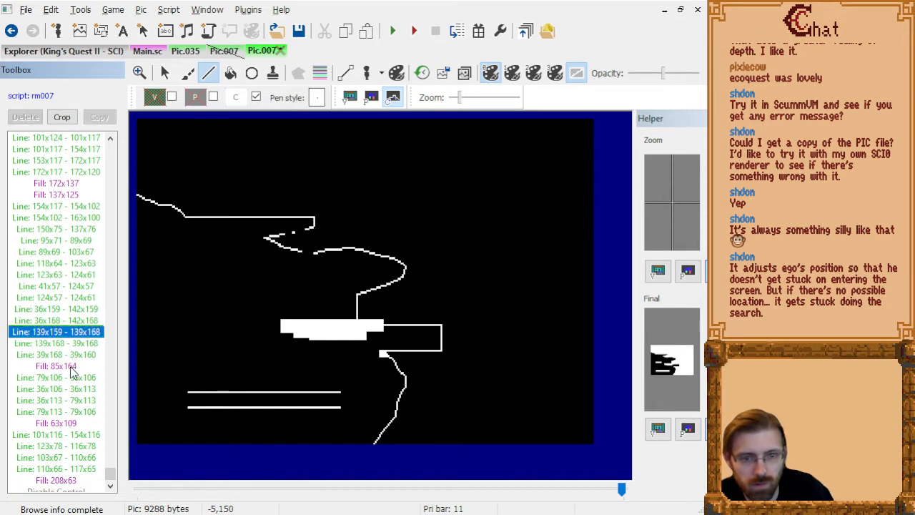
pyautogui.press('Delete')
pyautogui.press('Down')
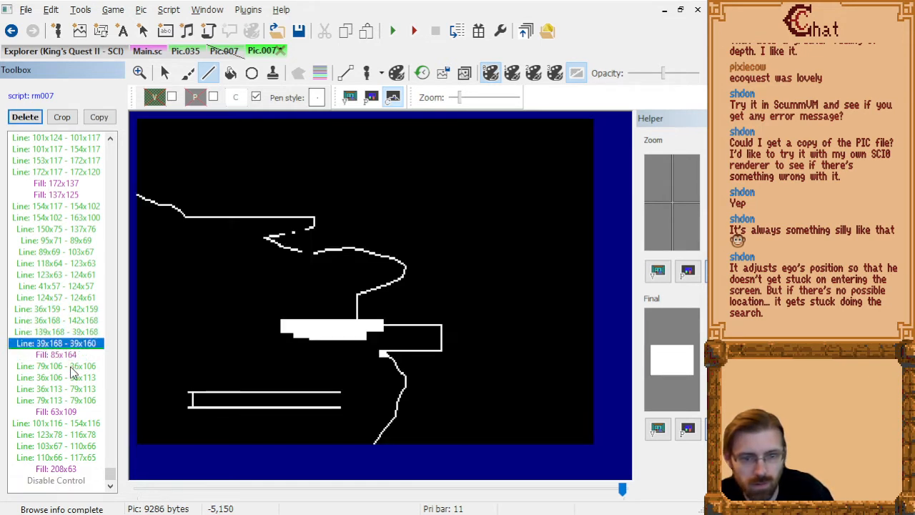
pyautogui.hotkey('ctrl', 'z')
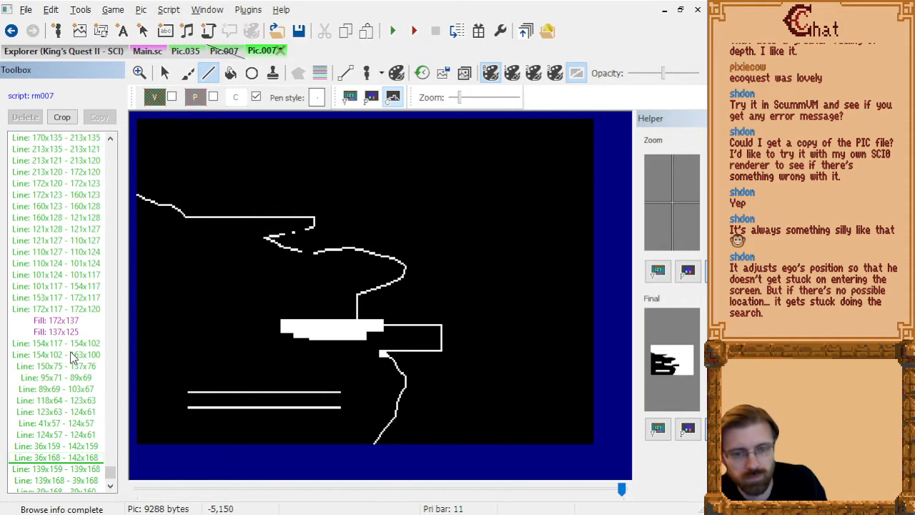
pyautogui.hotkey('ctrl', 'z')
# Delete the block's old long lines 36x159 - 142x159 and 36x168 - 142x168, and advance the draw list to Fill 85x164.
pyautogui.scroll(-5, 80, 385)
pyautogui.click(80, 320)
pyautogui.press('Down')
pyautogui.press('Down')
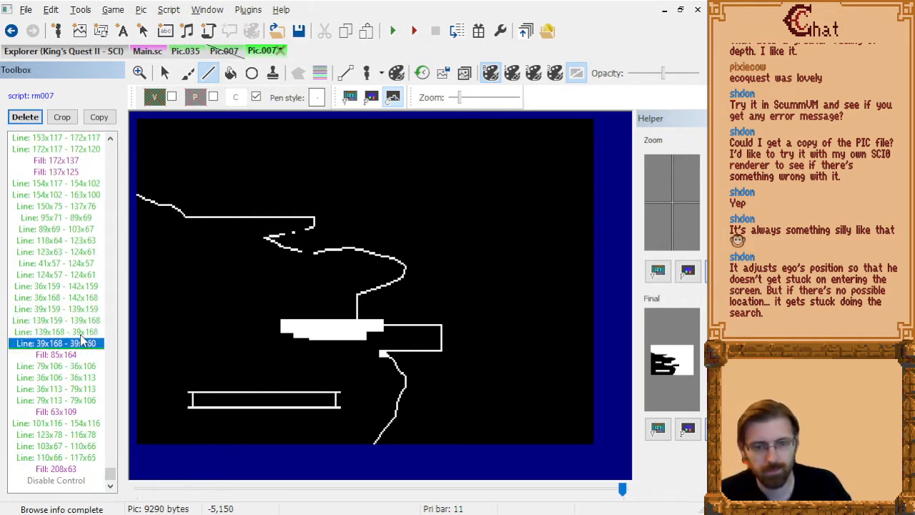
pyautogui.press('Down')
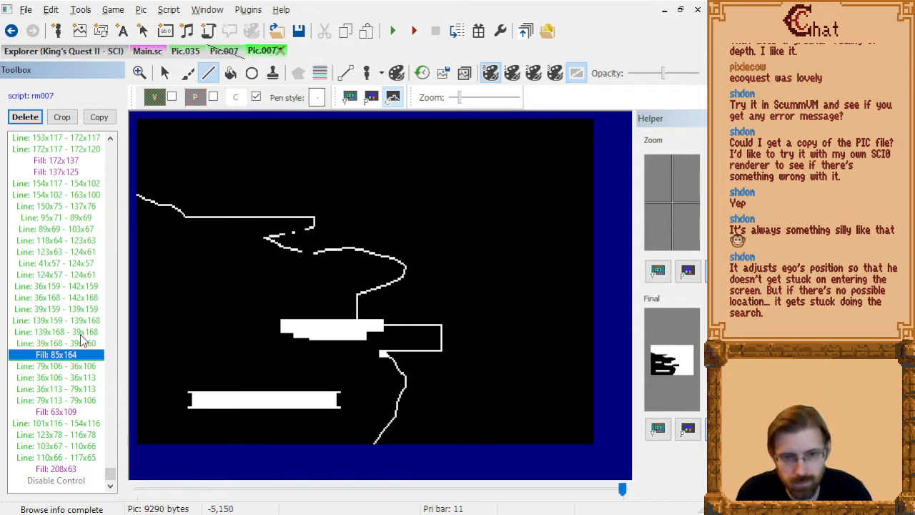
pyautogui.press('Up')
pyautogui.press('Up')
pyautogui.press('Up')
pyautogui.press('Up')
pyautogui.press('Up')
pyautogui.press('Up')
pyautogui.press('Up')
pyautogui.press('Down')
pyautogui.press('Delete')
pyautogui.press('Delete')
pyautogui.press('Down')
pyautogui.press('Down')
pyautogui.press('Down')
pyautogui.press('Down')
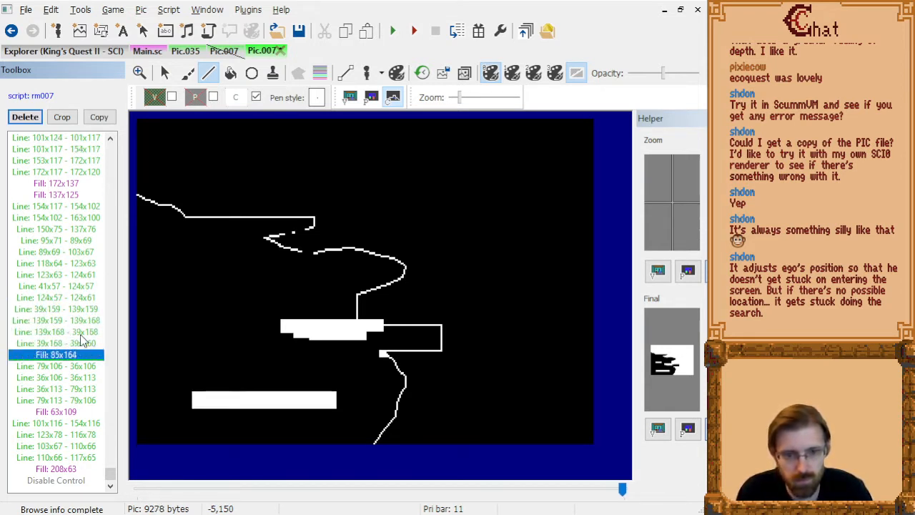
# Run the game and skip past the title screen to the forest room with the fir tree and cliff.
pyautogui.click(393, 31)
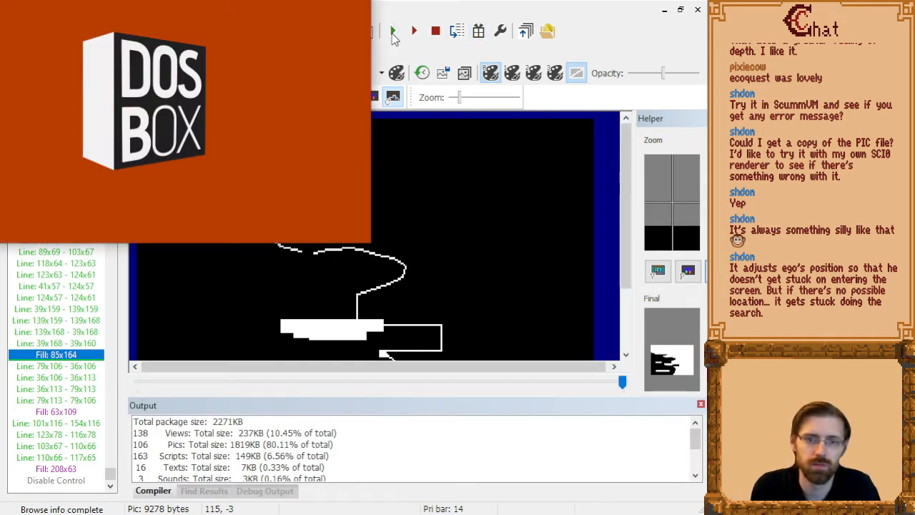
pyautogui.press('Return')
pyautogui.press('Return')
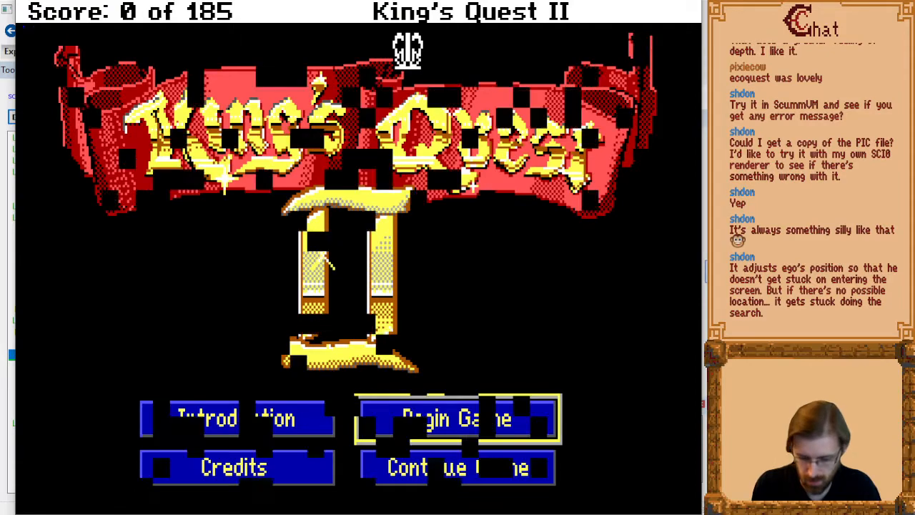
pyautogui.hotkey('alt', 't')
pyautogui.press('Return')
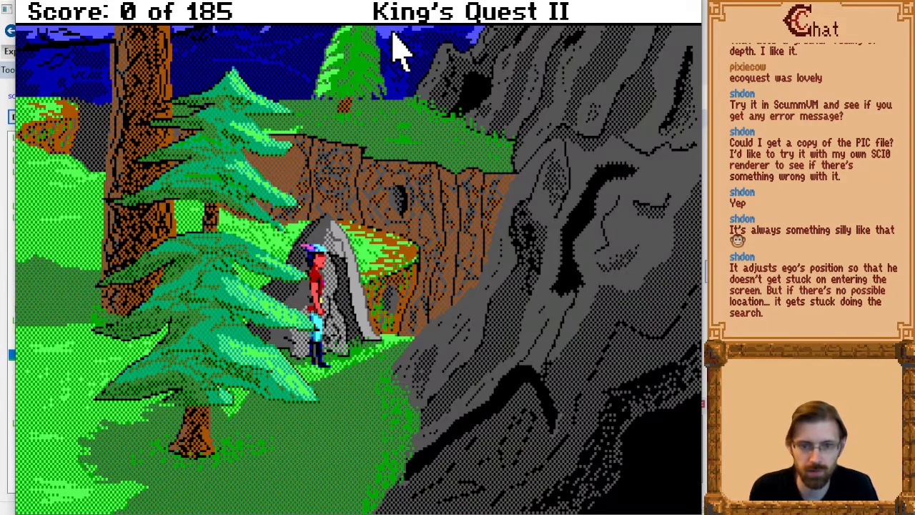
# Walk the character behind the grey boulder, back out and across the front of the fir tree's trunk.
pyautogui.press('Left')
pyautogui.press('Right')
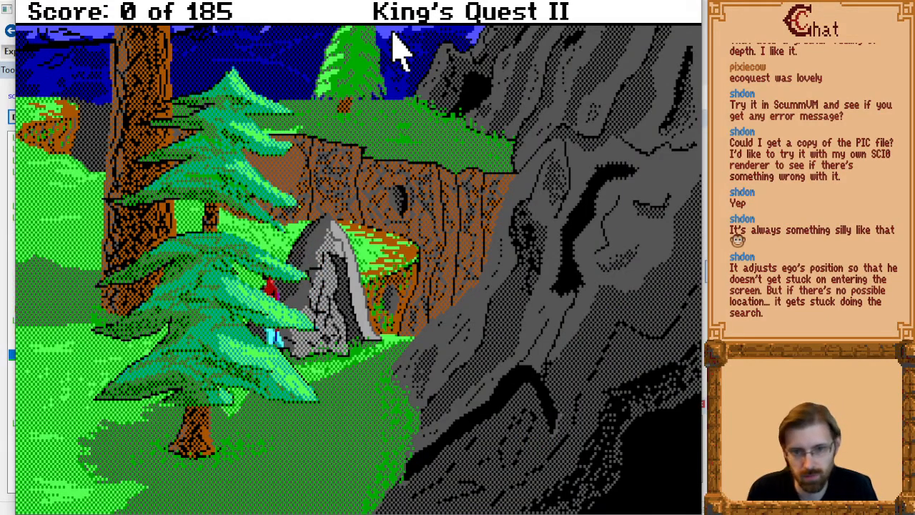
pyautogui.press('Down')
pyautogui.press('Left')
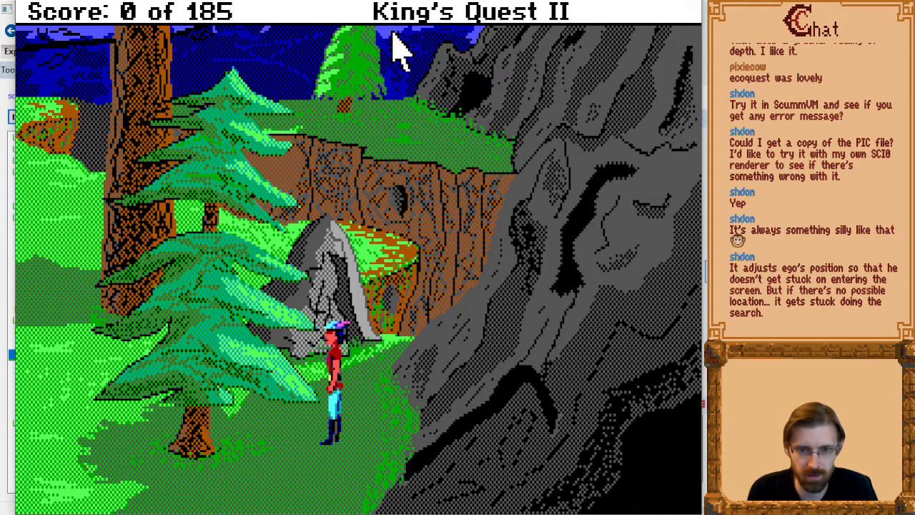
pyautogui.press('Down')
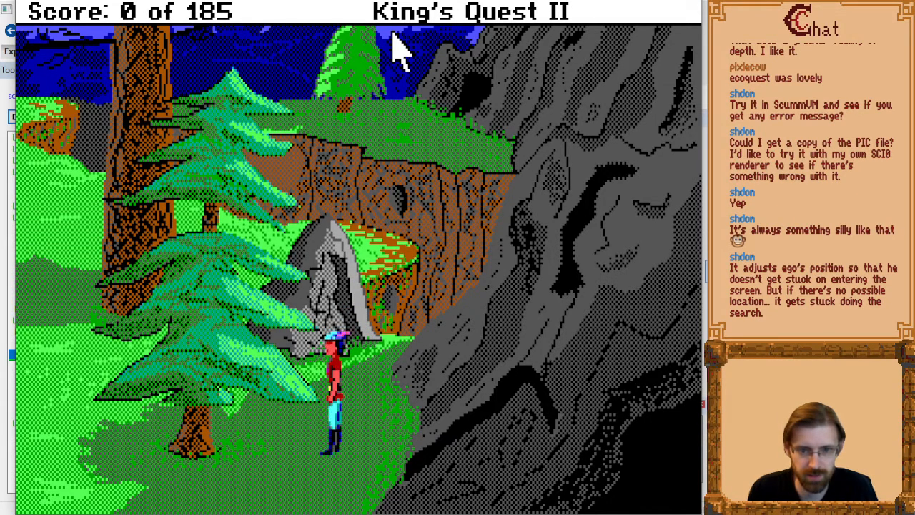
pyautogui.press('Left')
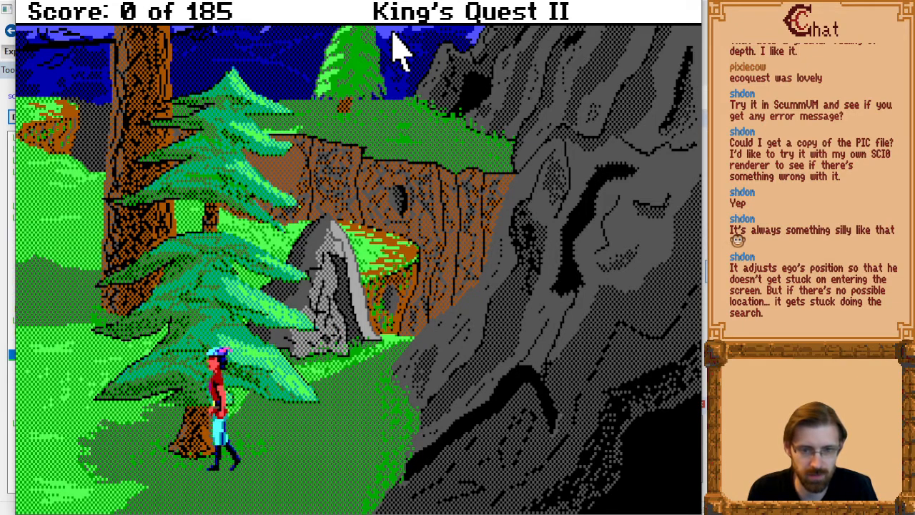
# Test the walkable area beside the fir tree's trunk, quit the game and dismiss the compiler output.
pyautogui.press('Up')
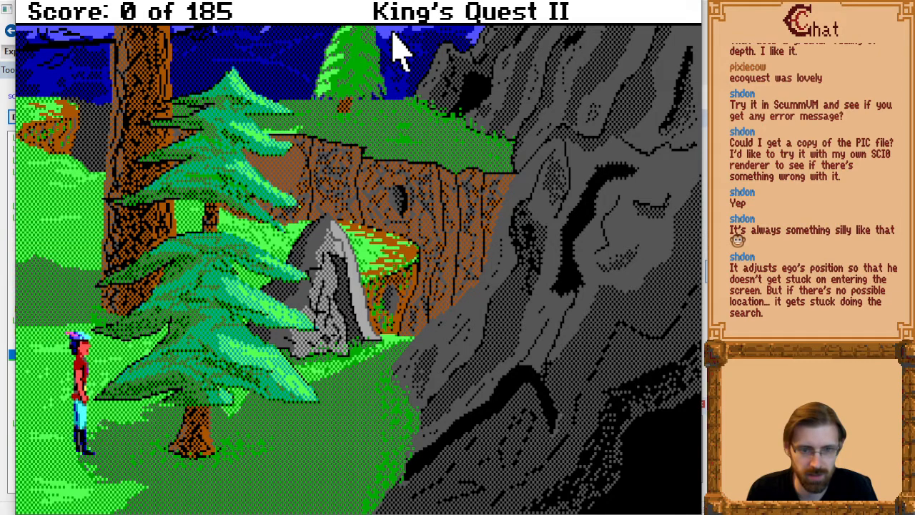
pyautogui.press('Down')
pyautogui.press('Up')
pyautogui.press('Right')
pyautogui.press('Down')
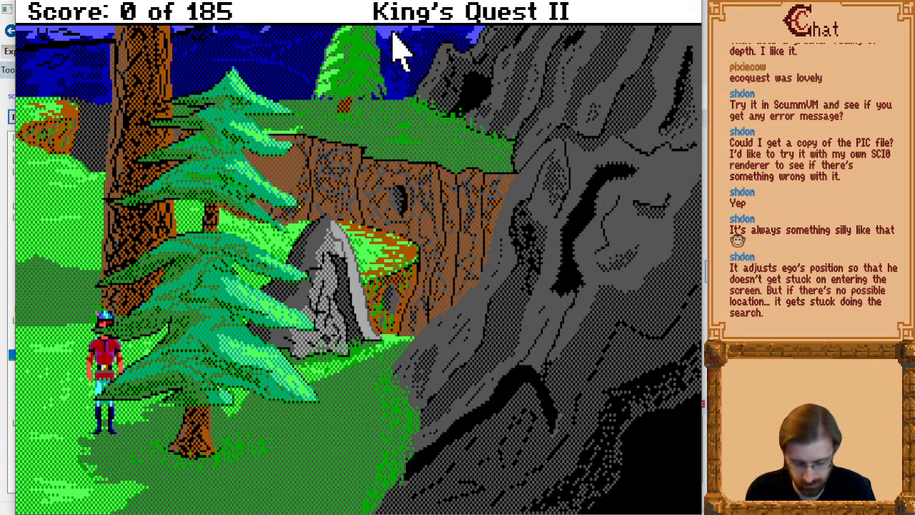
pyautogui.hotkey('alt', 'F4')
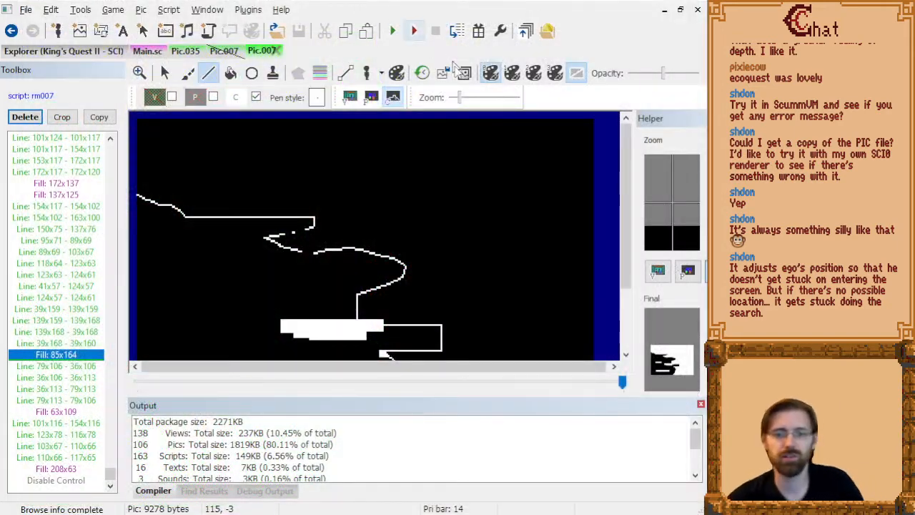
pyautogui.click(701, 405)
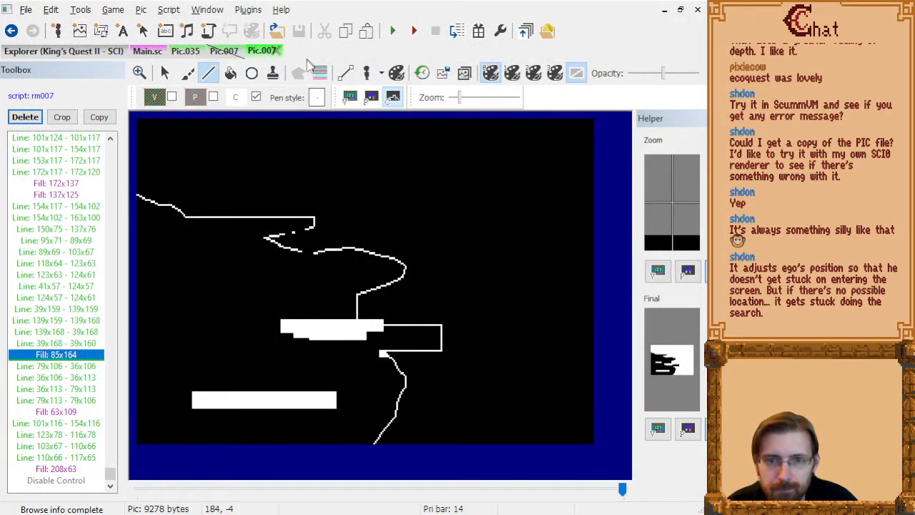
# Check the tree block's control lines up to 39x168 - 39x160 against the priority bands and the visual picture.
pyautogui.click(320, 73)
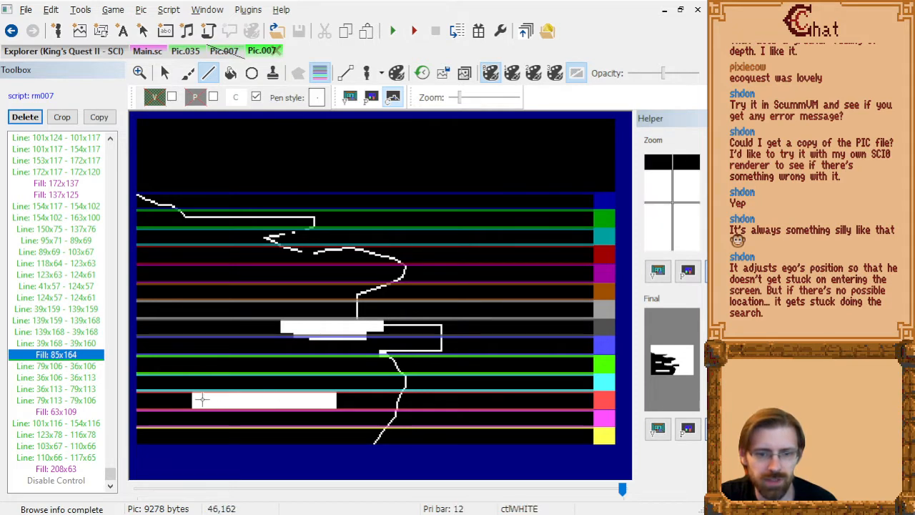
pyautogui.click(66, 321)
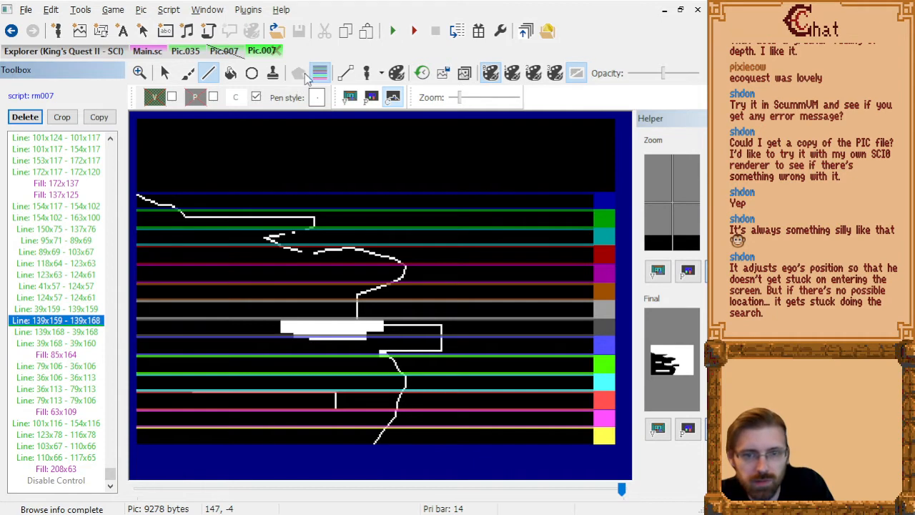
pyautogui.click(63, 263)
pyautogui.click(66, 275)
pyautogui.press('Down')
pyautogui.press('Down')
pyautogui.press('Down')
pyautogui.press('Down')
pyautogui.press('Down')
pyautogui.press('Down')
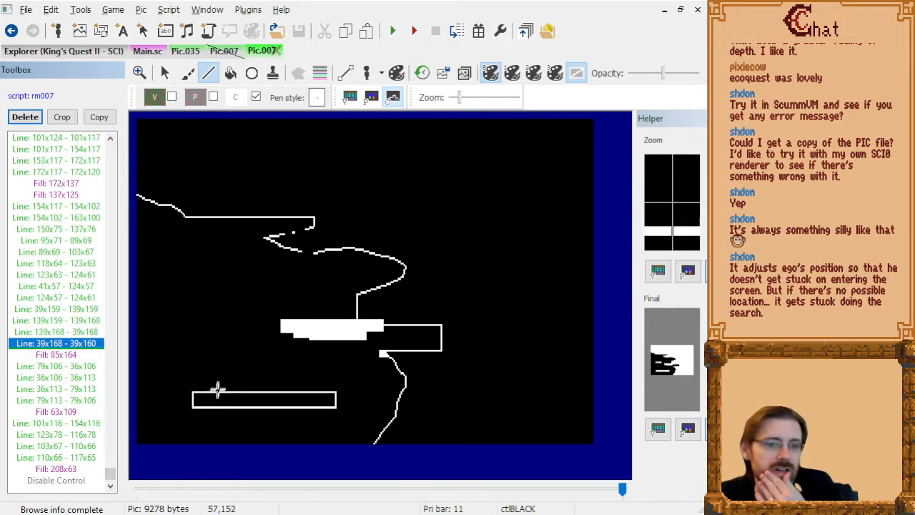
pyautogui.click(350, 98)
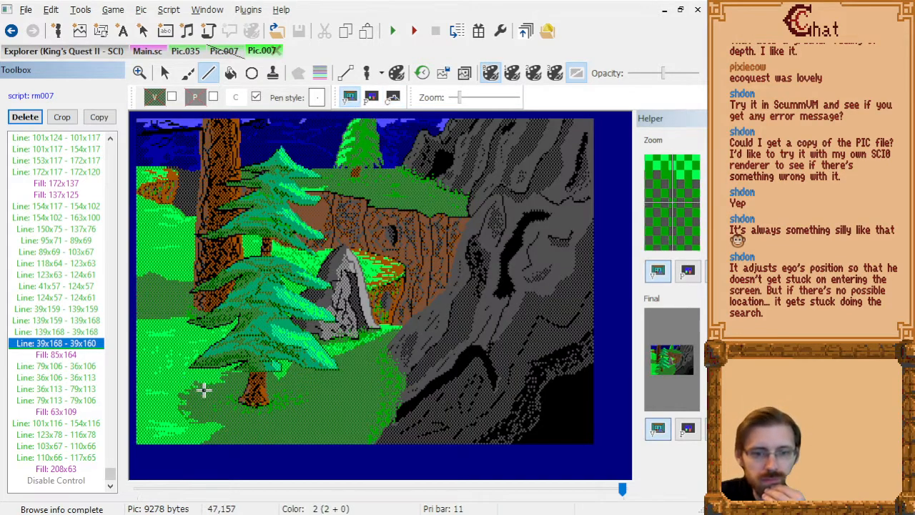
pyautogui.click(392, 97)
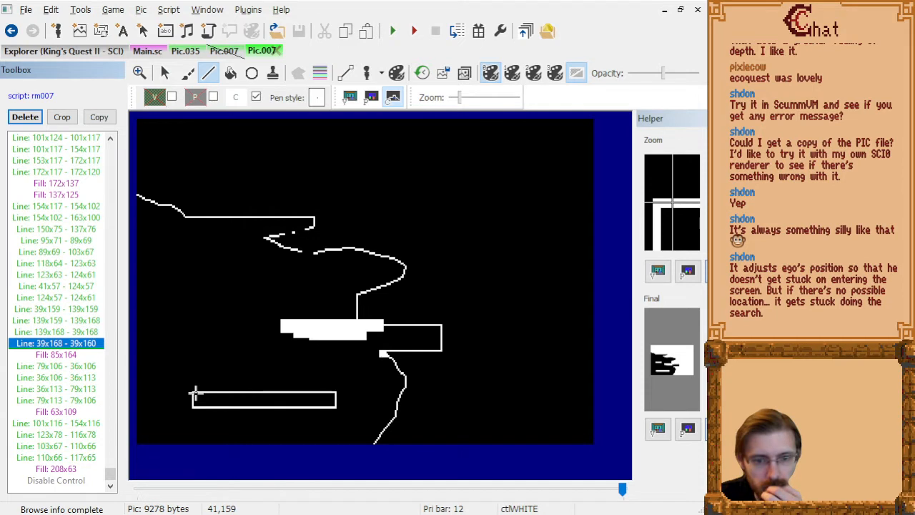
# Draw a narrower white control rectangle from 41x159 to 137x168 inside the fir tree block's existing outline.
pyautogui.click(194, 393)
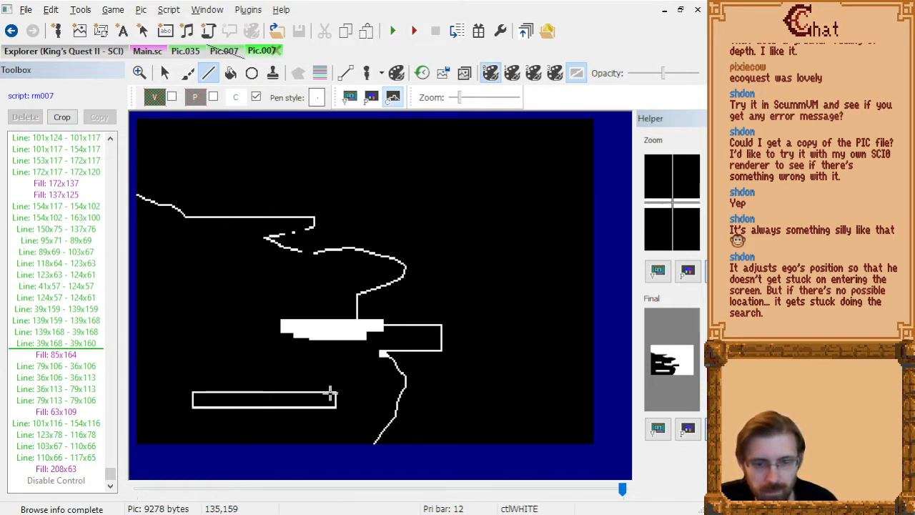
pyautogui.click(332, 393)
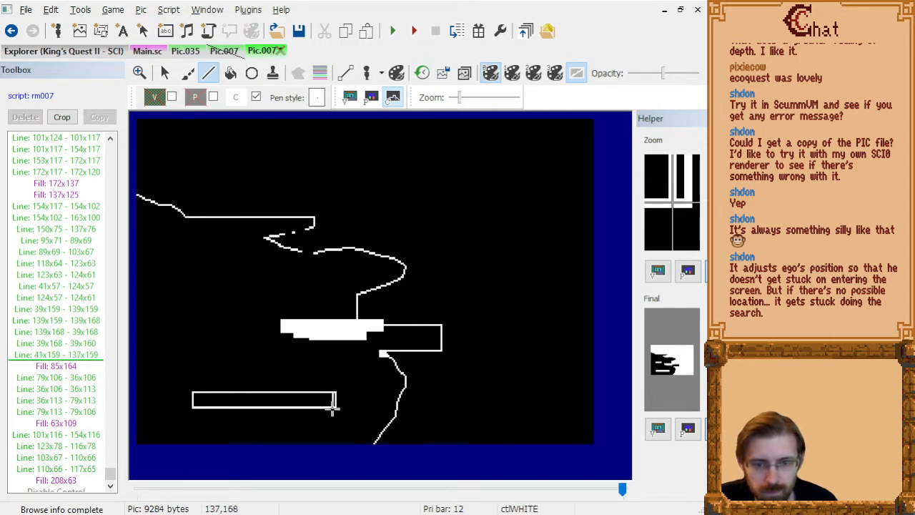
pyautogui.click(334, 407)
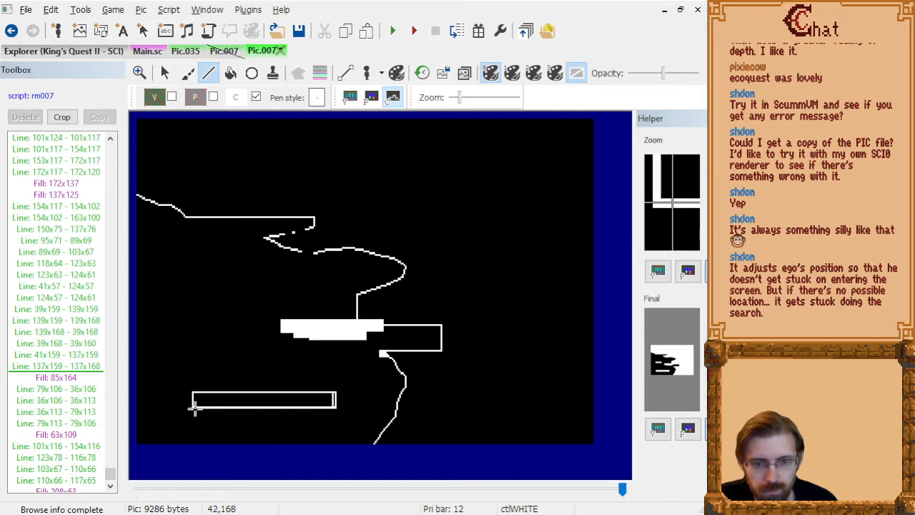
pyautogui.click(194, 408)
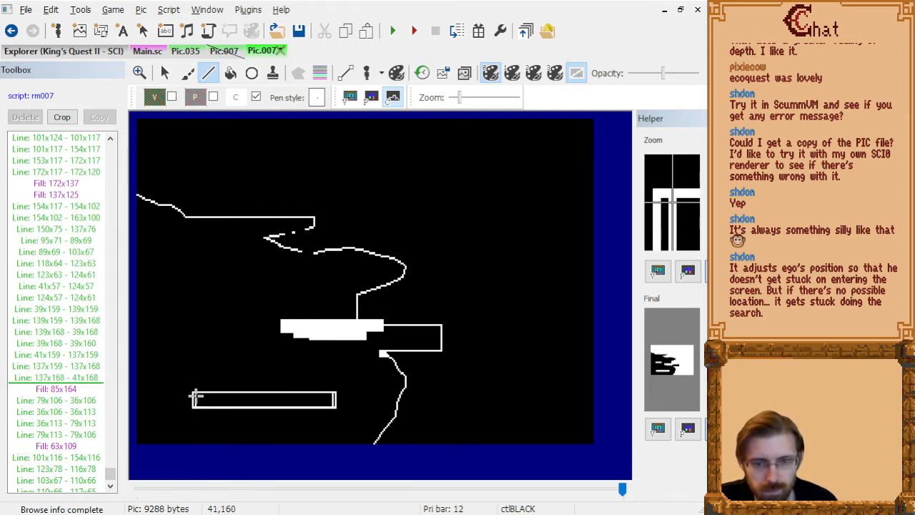
pyautogui.click(195, 395)
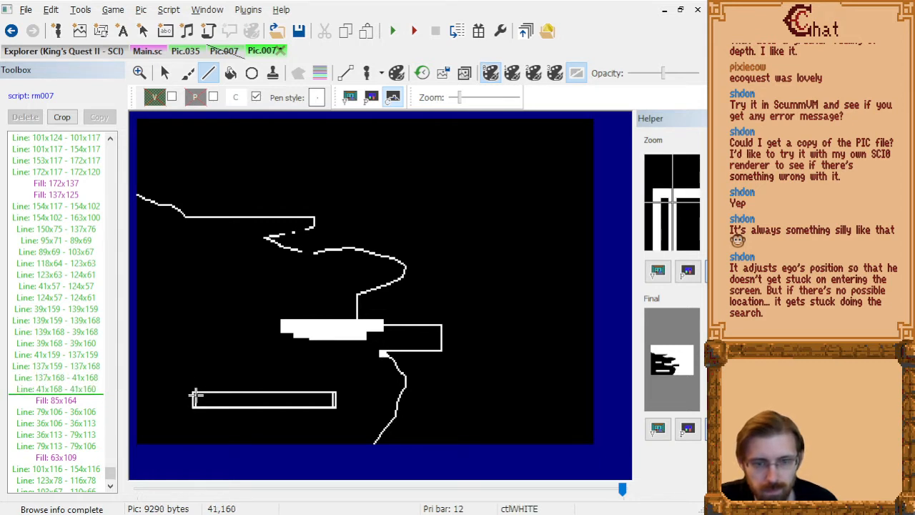
# Delete the old outer control lines spanning 39x159 to 139x168 and check the fill at 85x164 inside the narrower rectangle.
pyautogui.click(83, 390)
pyautogui.press('Up')
pyautogui.press('Up')
pyautogui.press('Up')
pyautogui.press('Up')
pyautogui.press('Up')
pyautogui.press('Up')
pyautogui.press('Up')
pyautogui.press('Up')
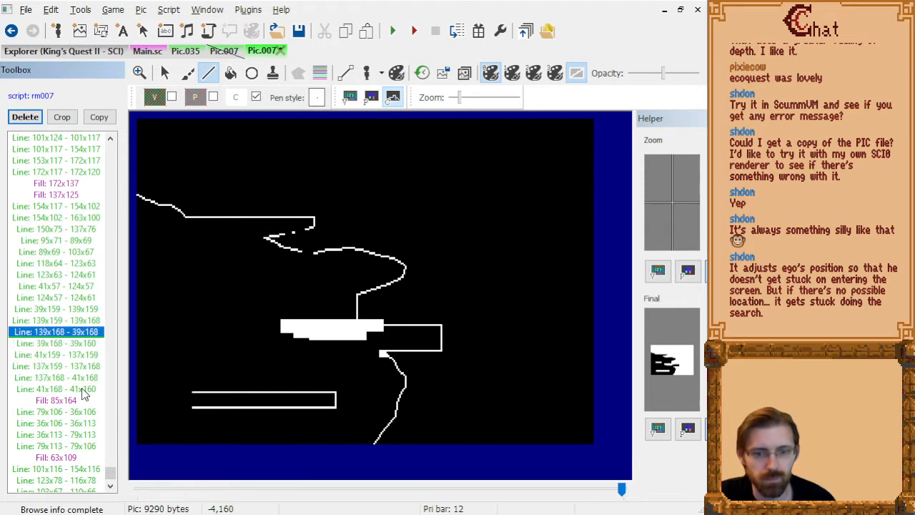
pyautogui.press('Down')
pyautogui.hotkey('shift', 'Down')
pyautogui.hotkey('shift', 'Down')
pyautogui.hotkey('shift', 'Down')
pyautogui.press('Delete')
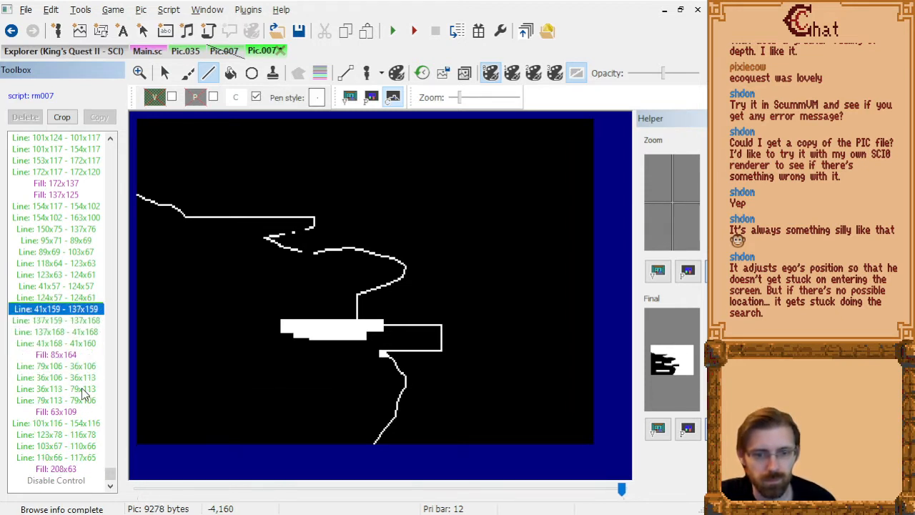
pyautogui.press('Down')
pyautogui.press('Down')
pyautogui.press('Down')
pyautogui.press('Down')
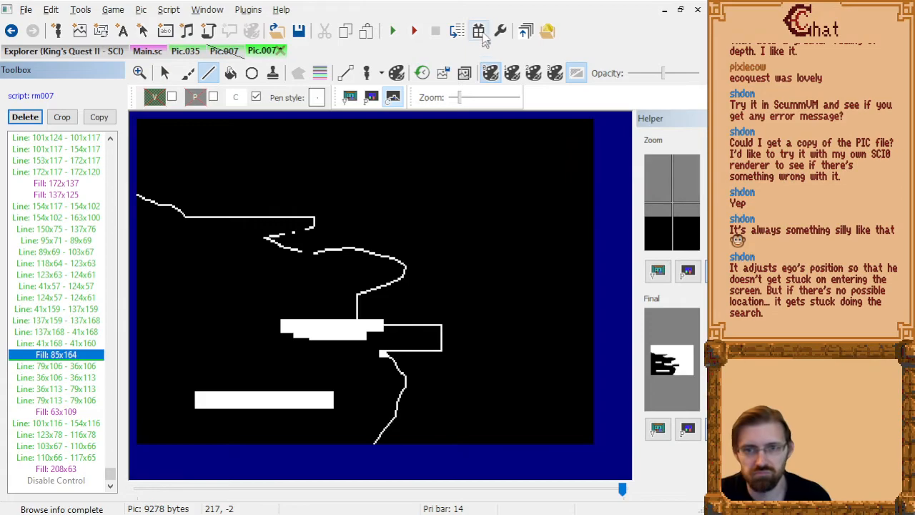
# Rebuild the game's resources, run the game and skip past the title screen to the fir tree room.
pyautogui.click(478, 30)
pyautogui.click(393, 30)
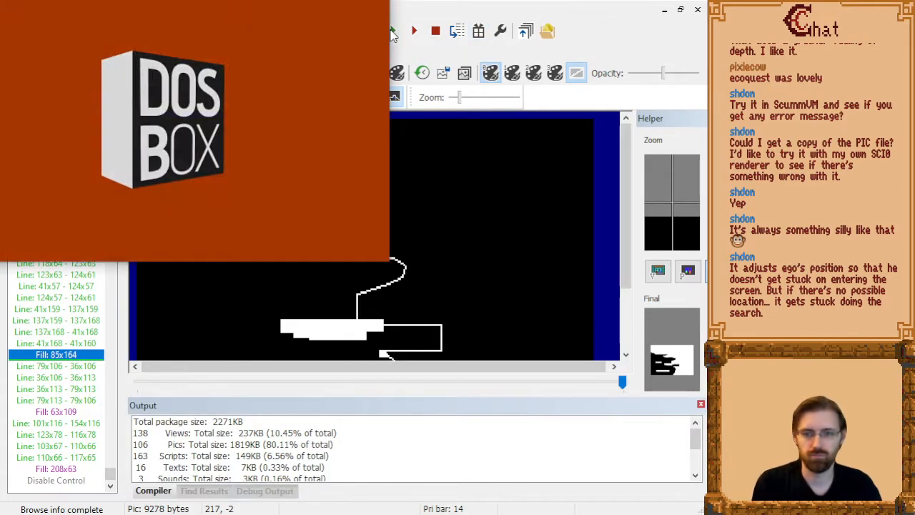
pyautogui.press('Return')
pyautogui.press('Return')
pyautogui.hotkey('alt', 't')
pyautogui.press('Return')
# Walk the character down from the boulder and test the edge of the tree block on the cliff side.
pyautogui.press('Down')
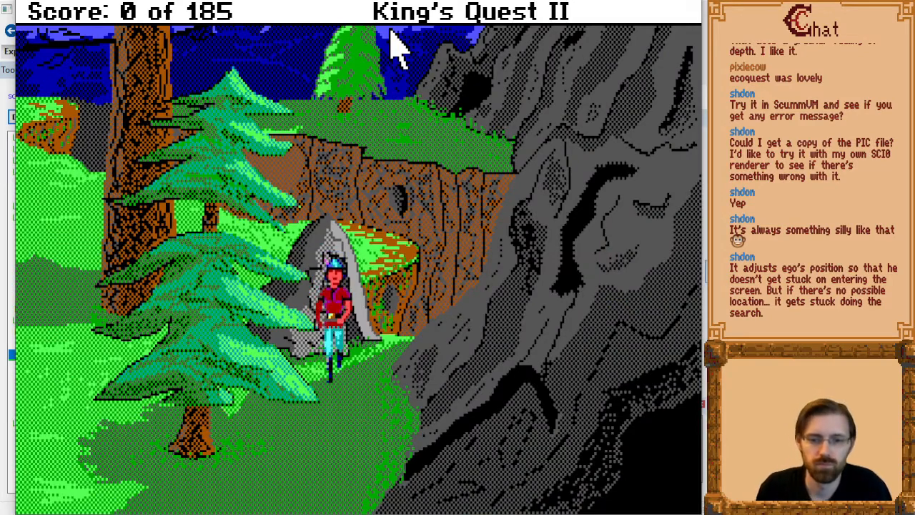
pyautogui.press('Left')
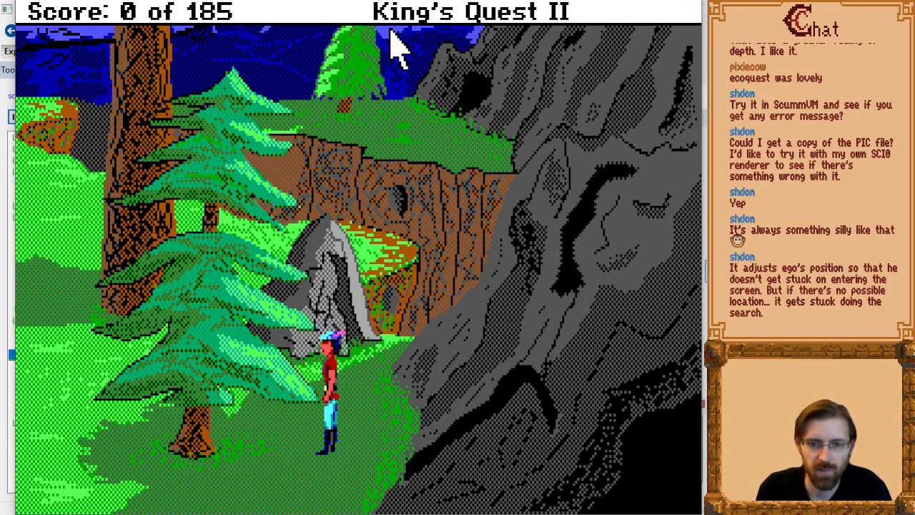
pyautogui.press('Right')
pyautogui.press('Left')
pyautogui.press('Right')
pyautogui.press('Left')
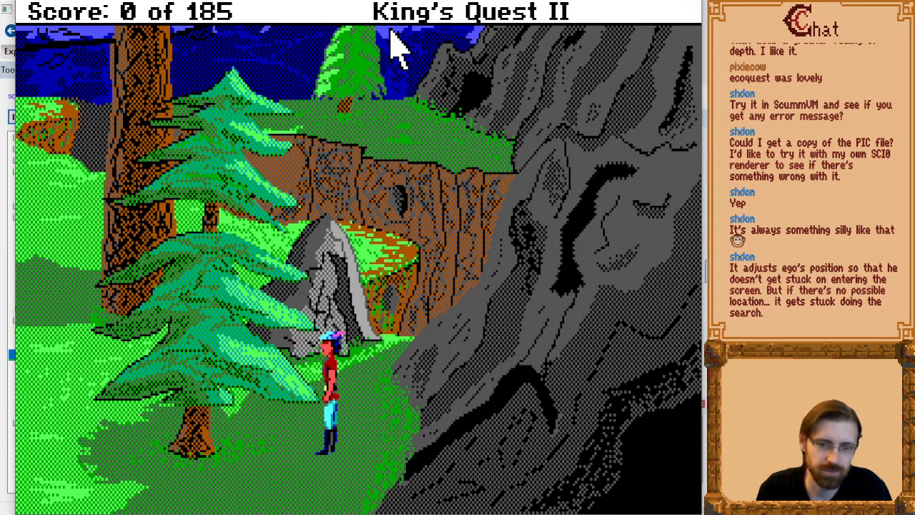
pyautogui.press('Right')
pyautogui.press('Up')
pyautogui.press('Left')
pyautogui.press('Down')
pyautogui.press('Up')
pyautogui.press('Left')
pyautogui.press('Down')
pyautogui.press('Right')
pyautogui.press('Down')
pyautogui.press('Left')
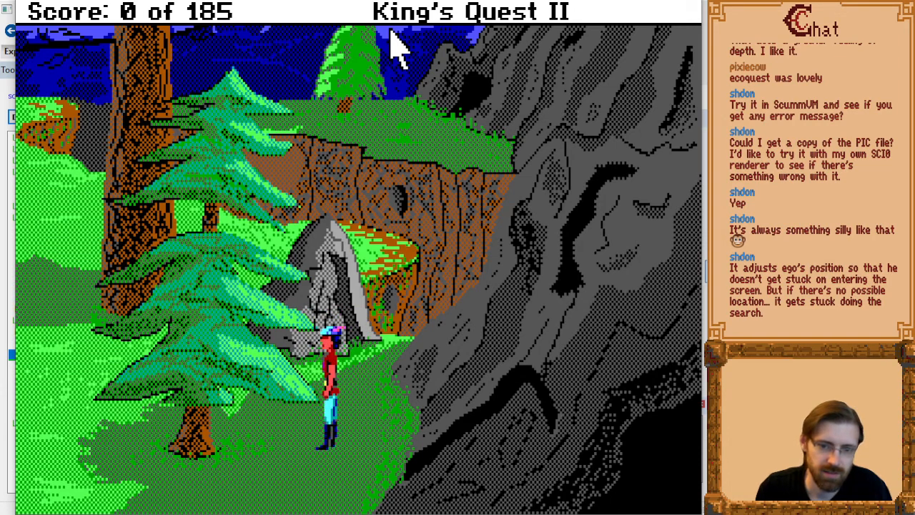
# Walk across the front of the fir tree's trunk and test the block's edge on the side away from the cliff.
pyautogui.press('Down')
pyautogui.press('Left')
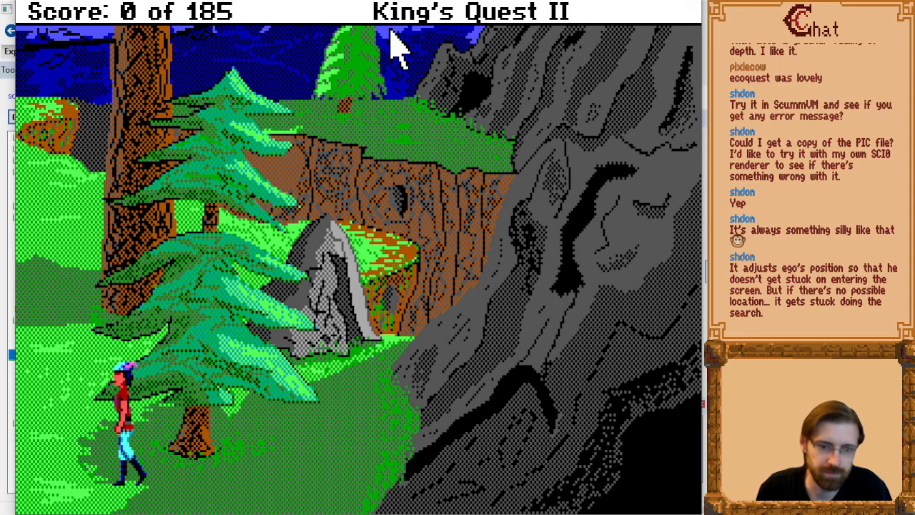
pyautogui.press('Up')
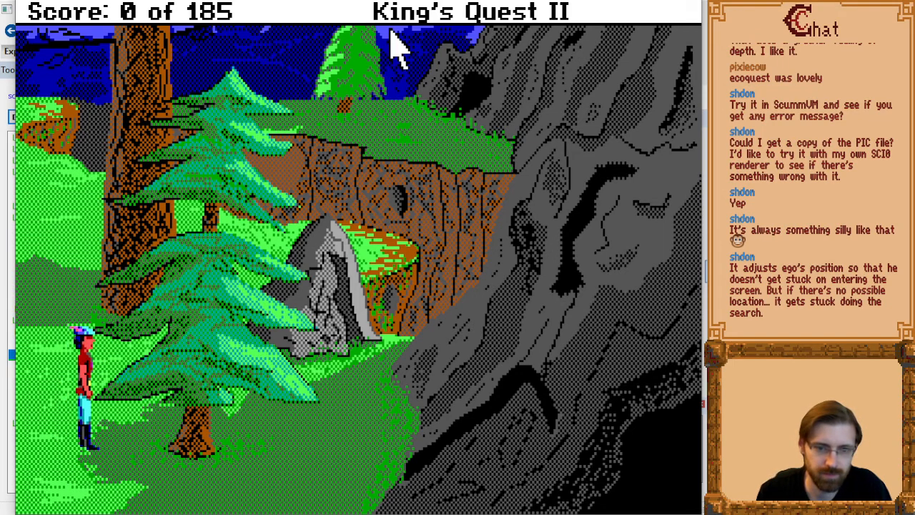
pyautogui.press('Left')
pyautogui.press('Right')
pyautogui.press('Left')
pyautogui.press('Down')
pyautogui.press('Right')
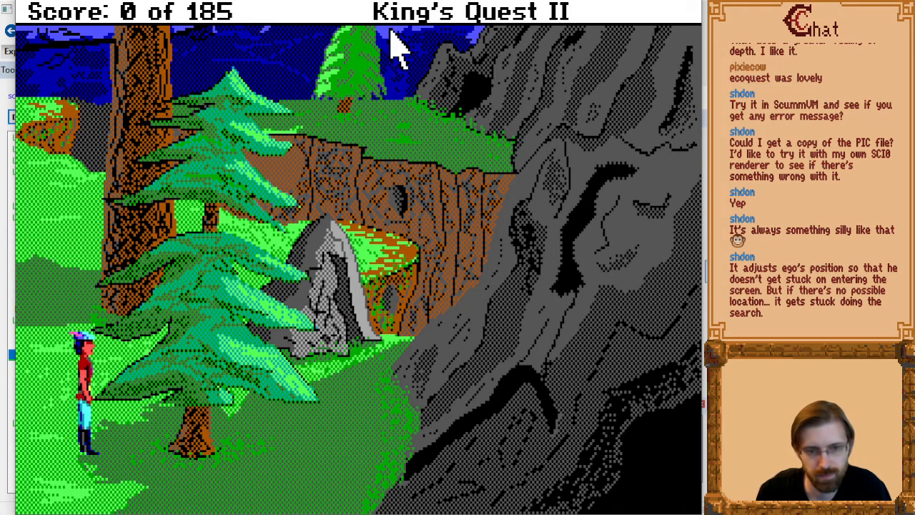
pyautogui.press('Left')
pyautogui.press('Right')
pyautogui.press('Left')
pyautogui.press('Up')
pyautogui.press('Right')
pyautogui.press('Down')
pyautogui.press('Up')
pyautogui.press('Down')
# Walk the character back past the front of the trunk to the cliff side, up, and around behind the fir tree.
pyautogui.press('Down')
pyautogui.press('Up')
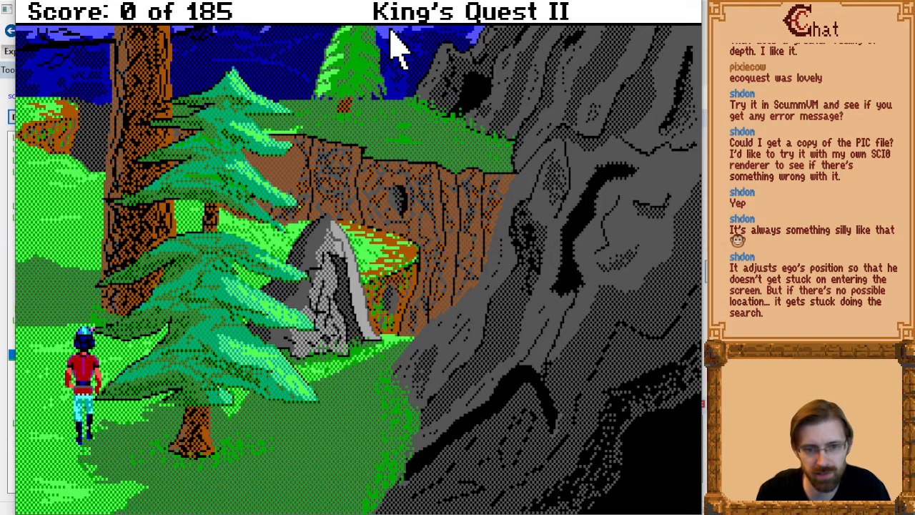
pyautogui.press('Down')
pyautogui.press('Right')
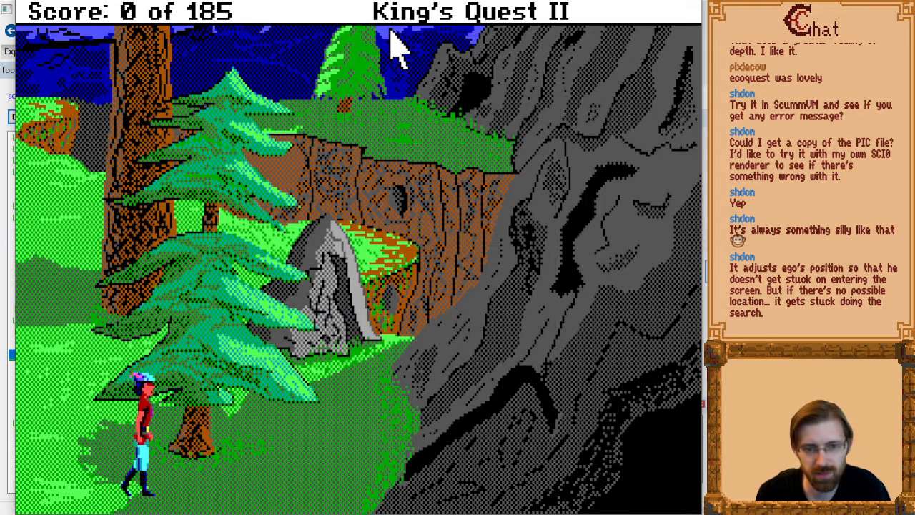
pyautogui.press('Up')
pyautogui.press('Right')
pyautogui.press('Up')
pyautogui.press('Down')
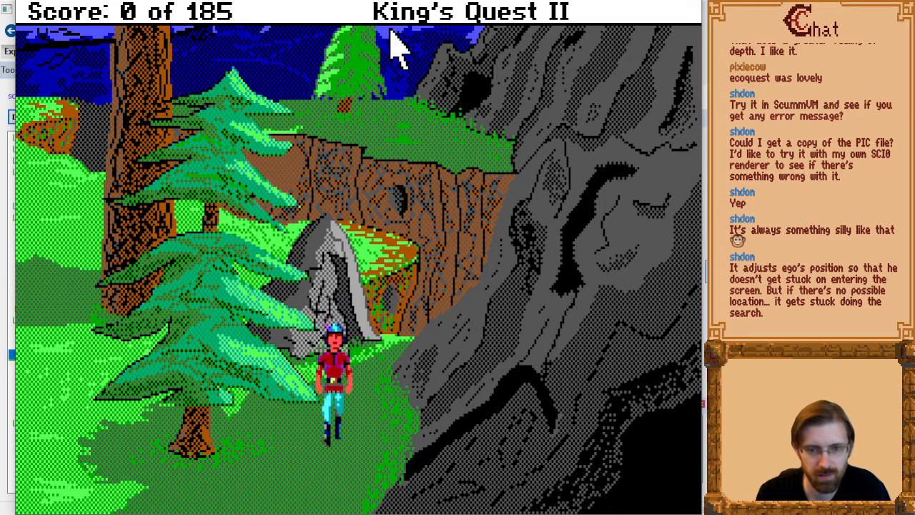
pyautogui.press('Up')
pyautogui.press('Left')
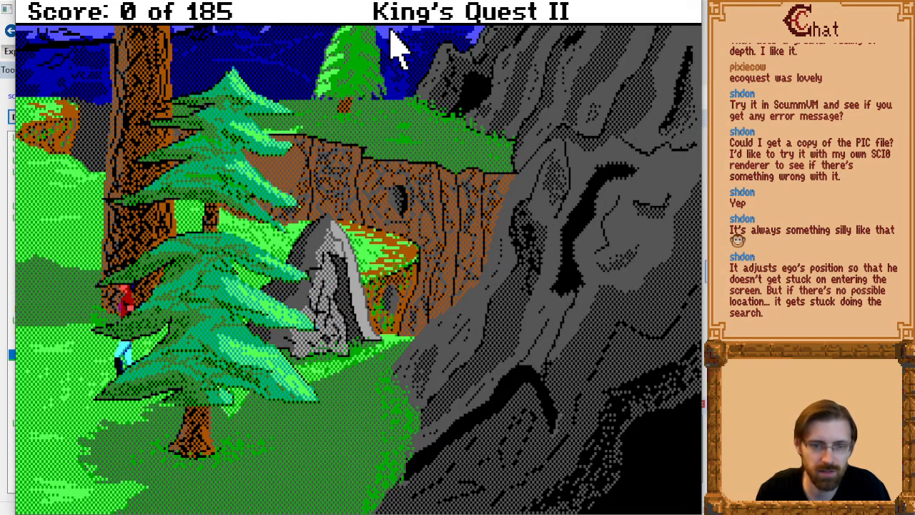
pyautogui.press('Up')
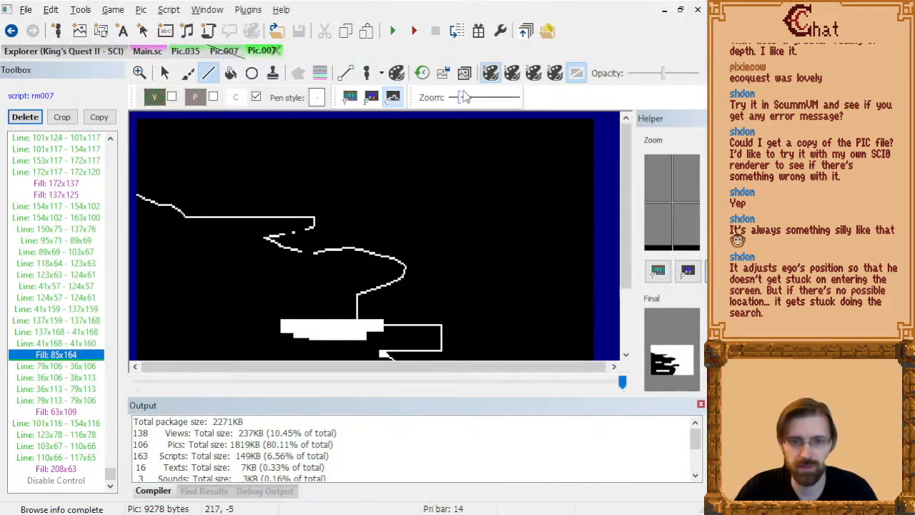
# Dismiss the compiler output and close the open picture and script documents, leaving only the resource explorer.
pyautogui.click(700, 404)
pyautogui.click(273, 33)
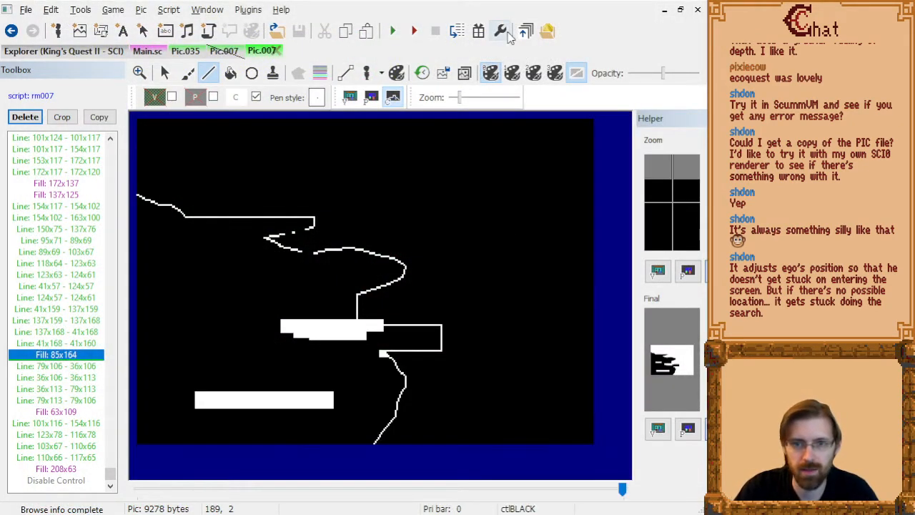
pyautogui.click(199, 51)
pyautogui.click(198, 51)
pyautogui.click(198, 51)
pyautogui.click(163, 52)
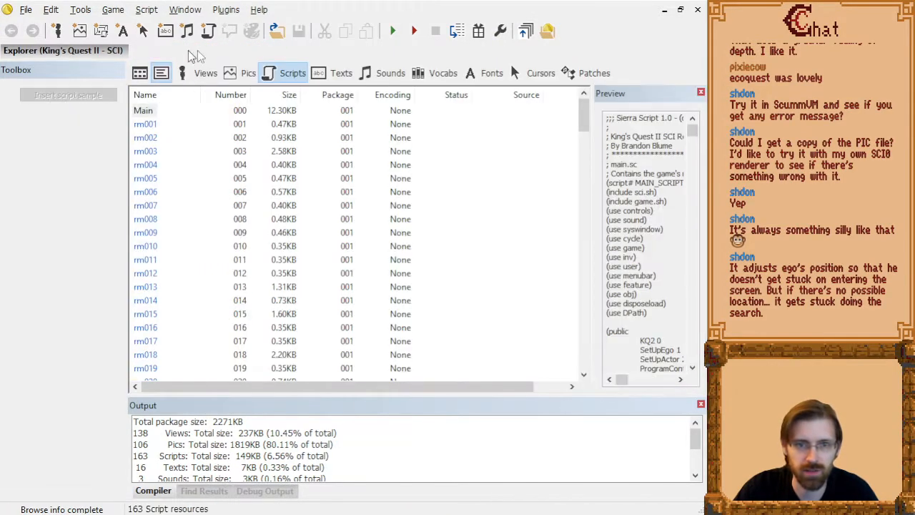
# List the game's picture resources without the compiler output and select the Red Riding Hood 1 picture.
pyautogui.click(230, 74)
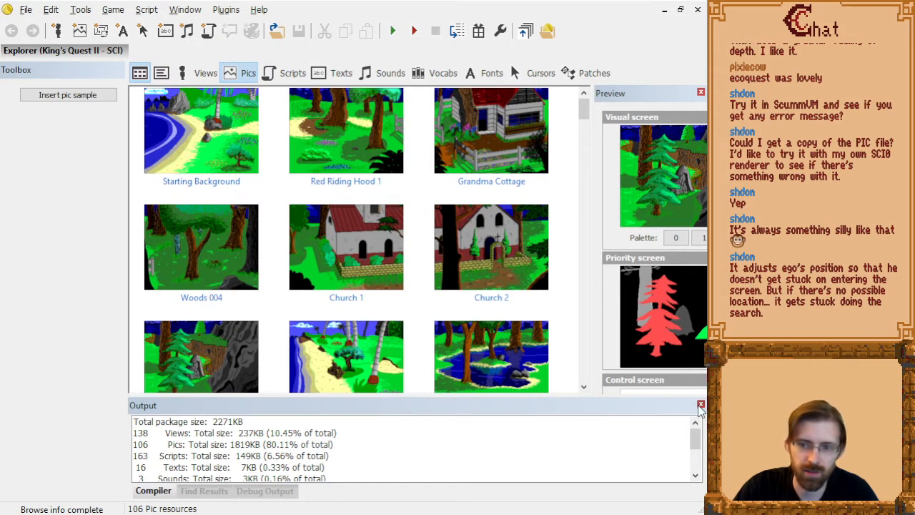
pyautogui.click(701, 406)
pyautogui.click(369, 122)
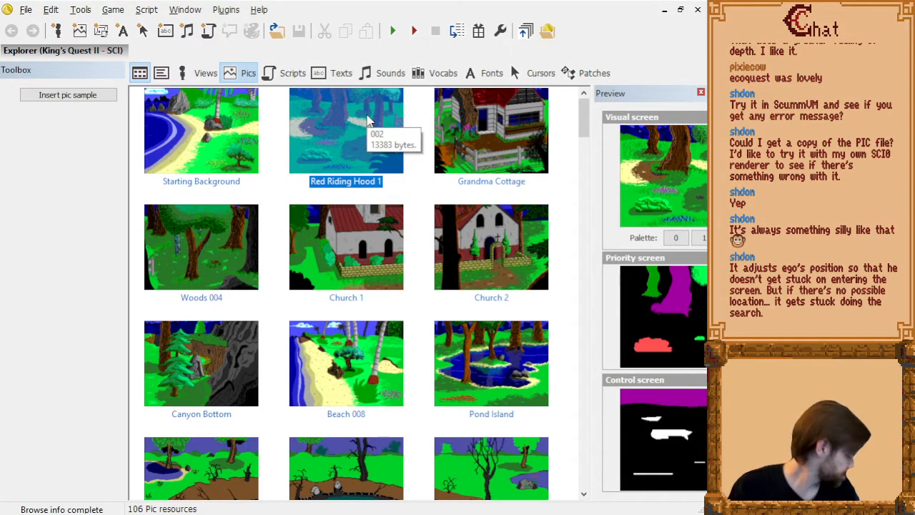